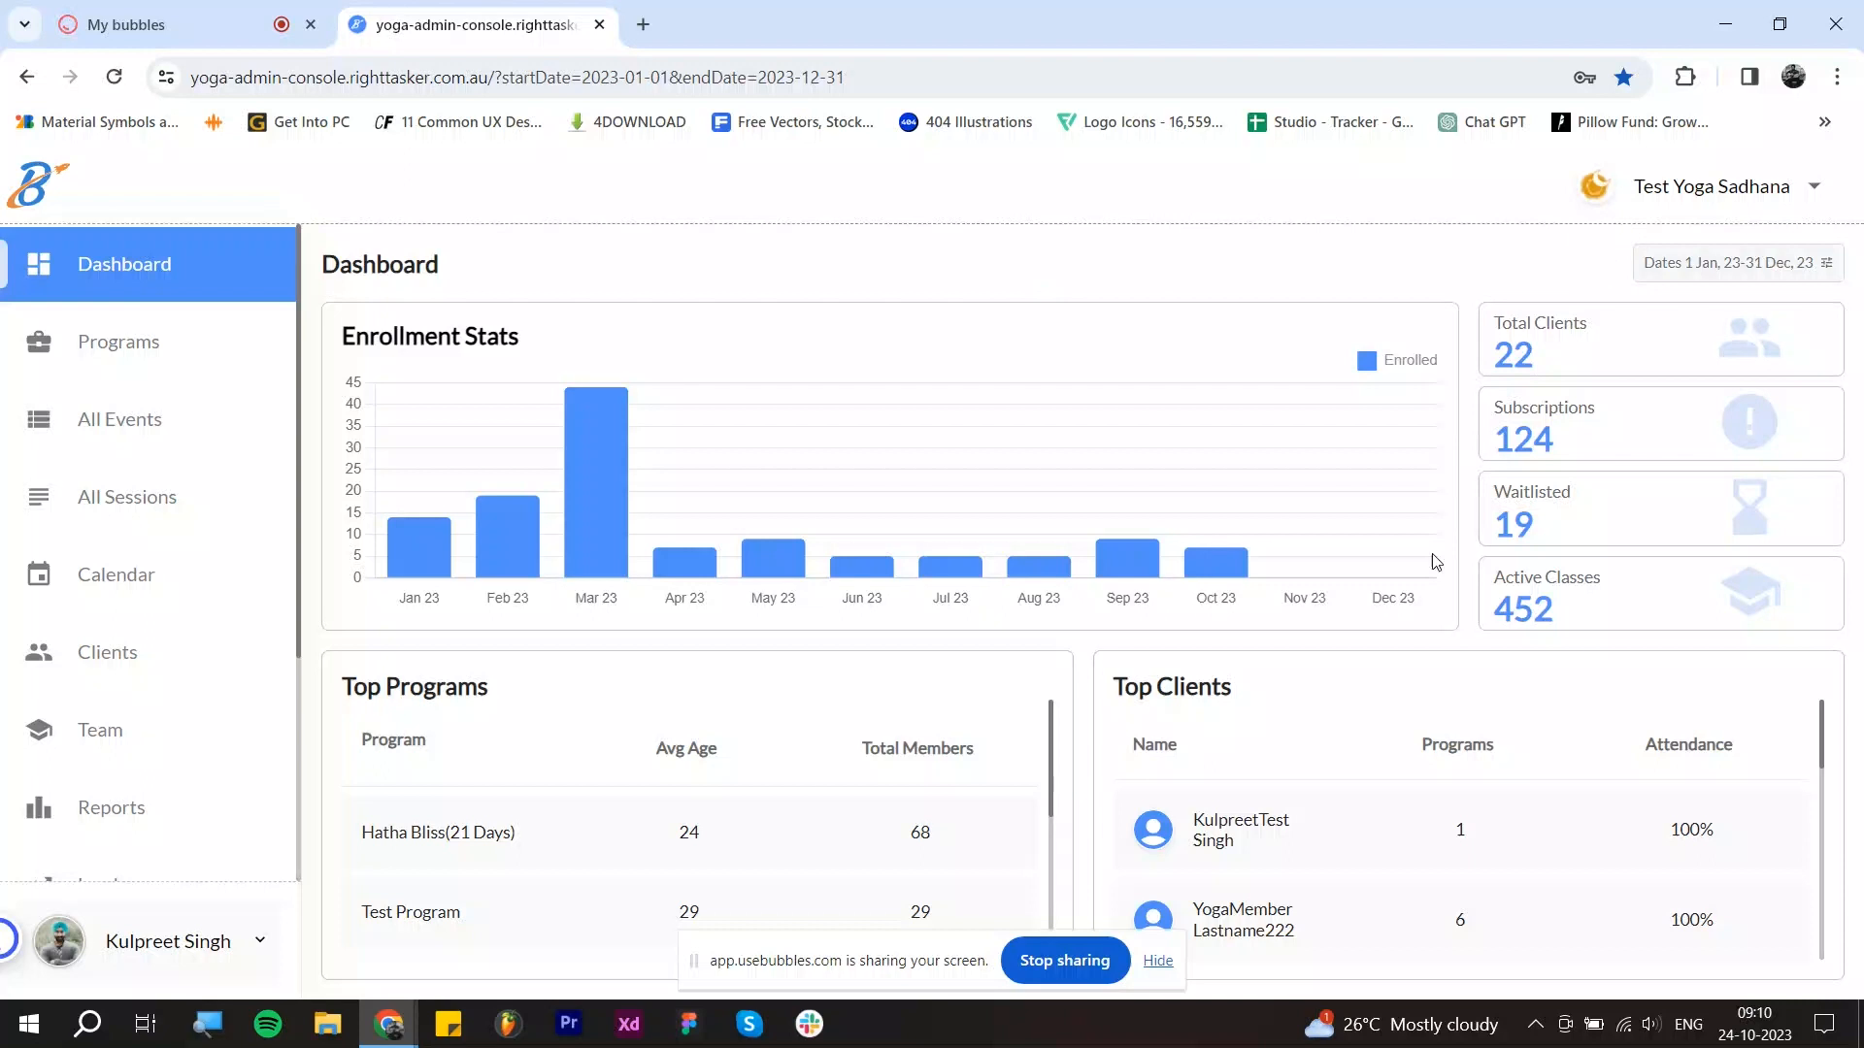
Step: Dismiss the screen-sharing notice and view the date range options for the dashboard's enrollment statistics
left_click(1158, 962)
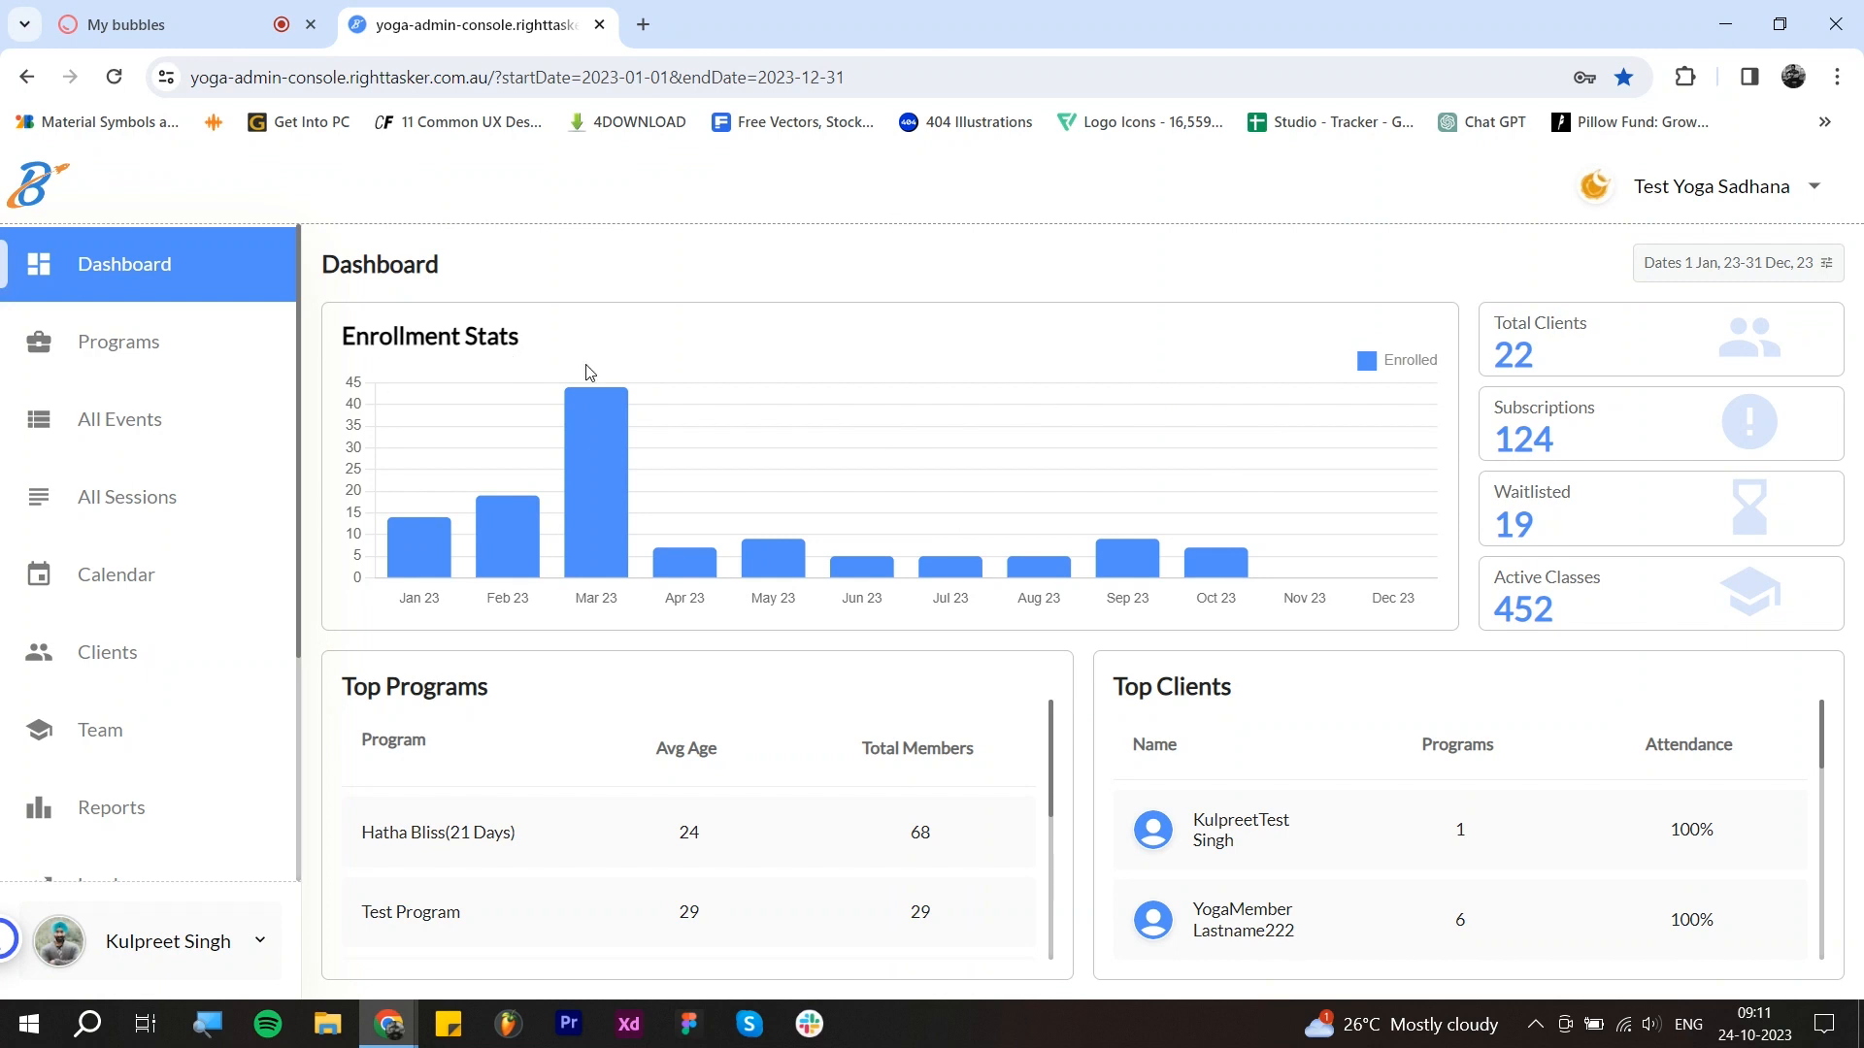
mouse_move(626, 534)
left_click(1696, 274)
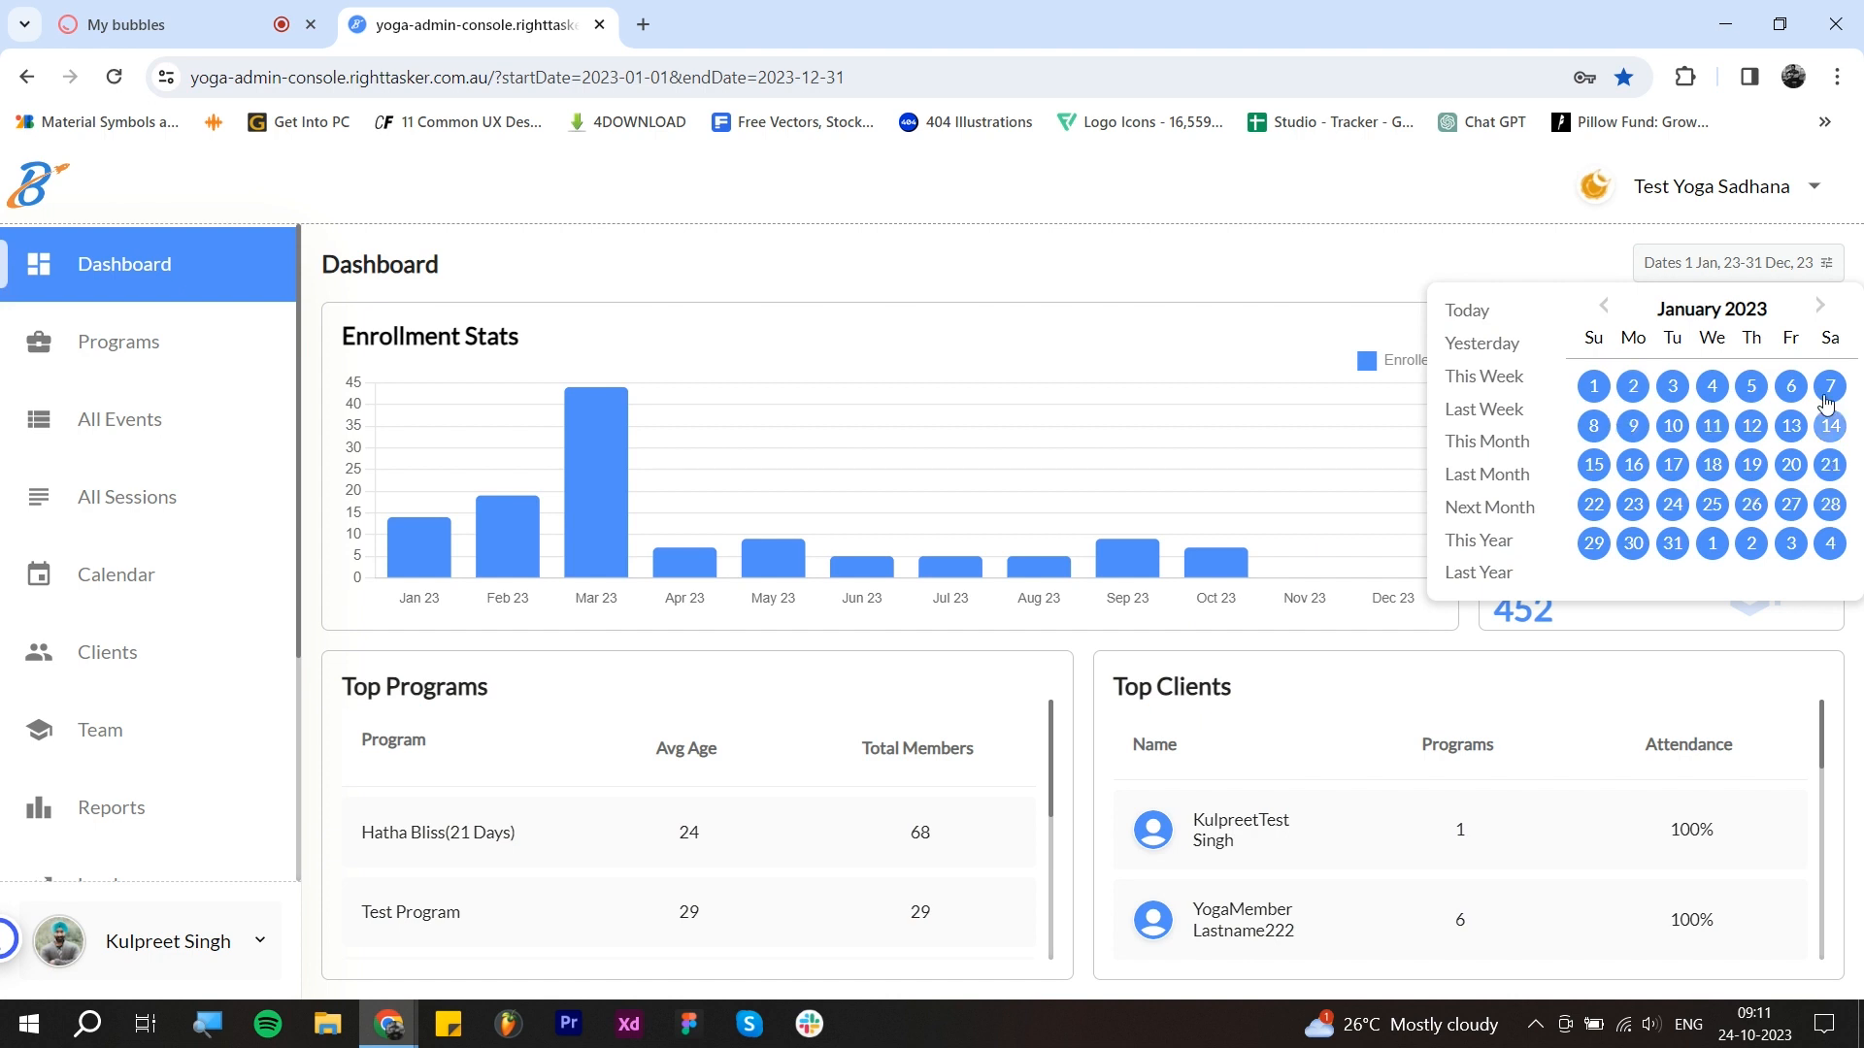
left_click(1777, 264)
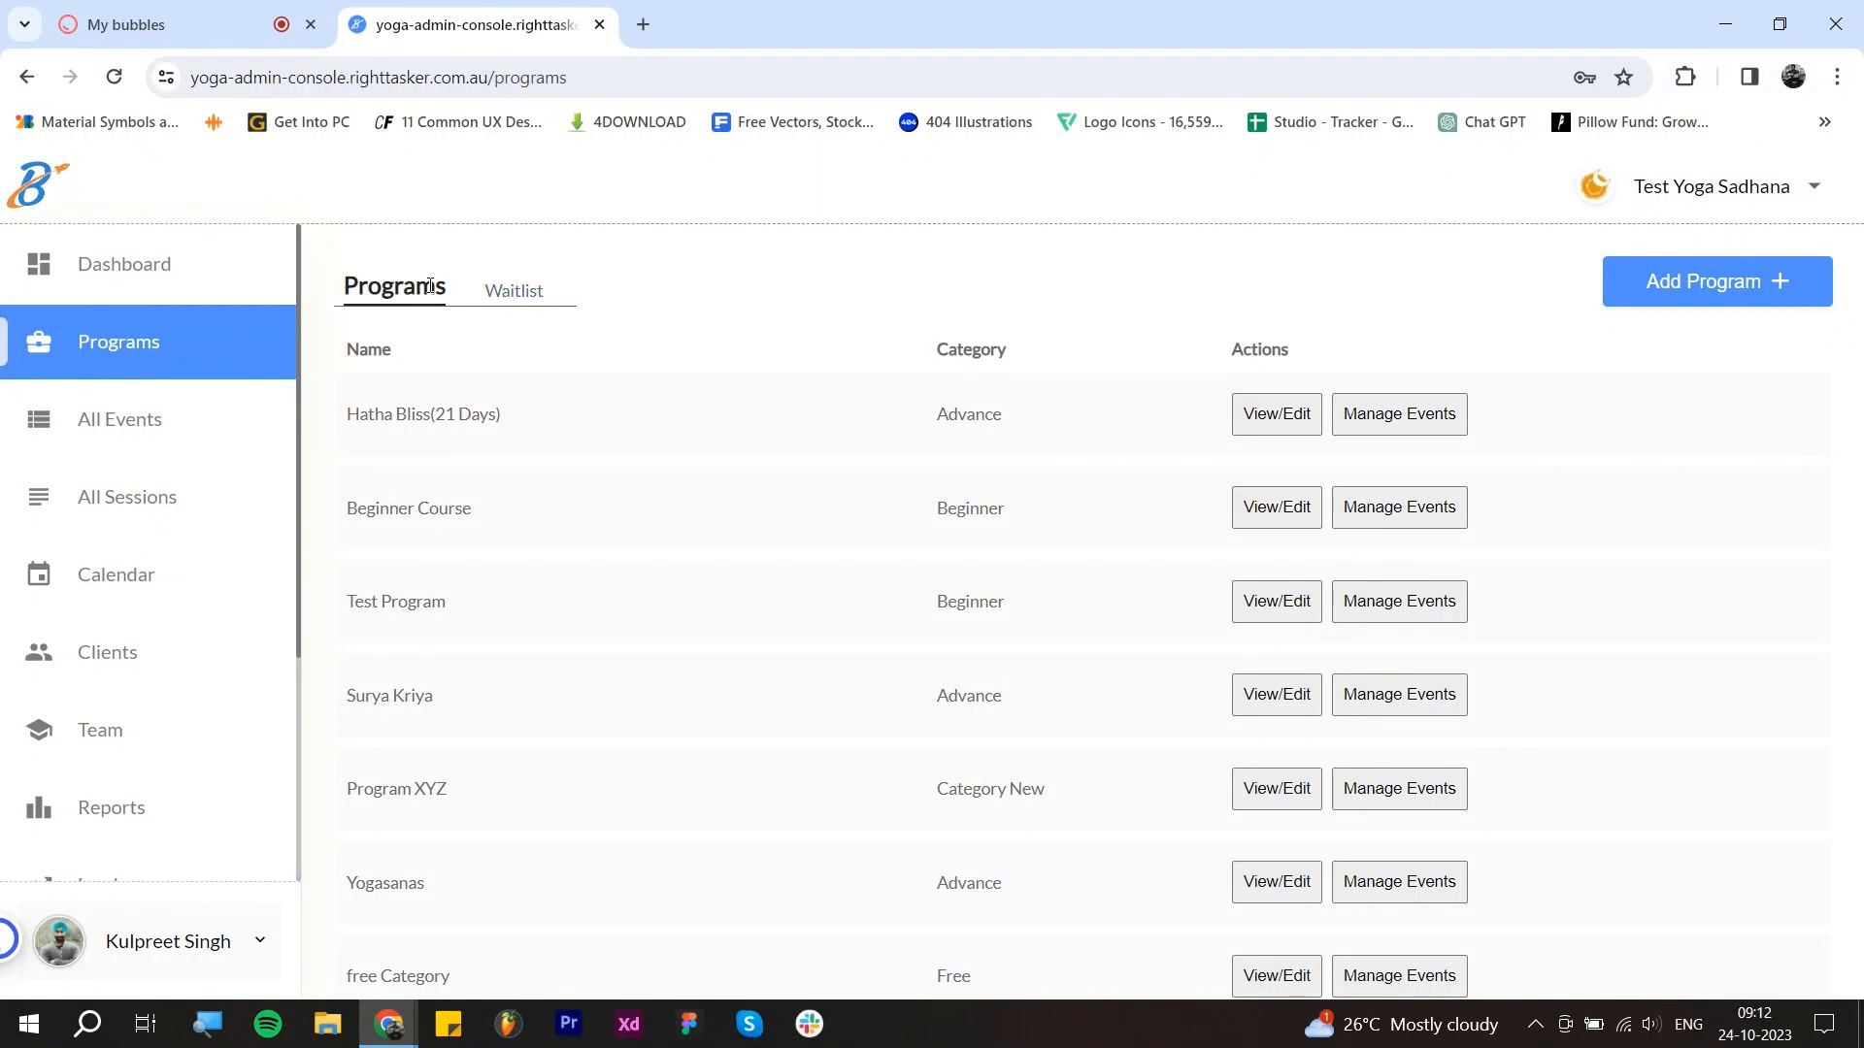
Step: View the programs' workshop waitlist and return to the list of programs
left_click(515, 294)
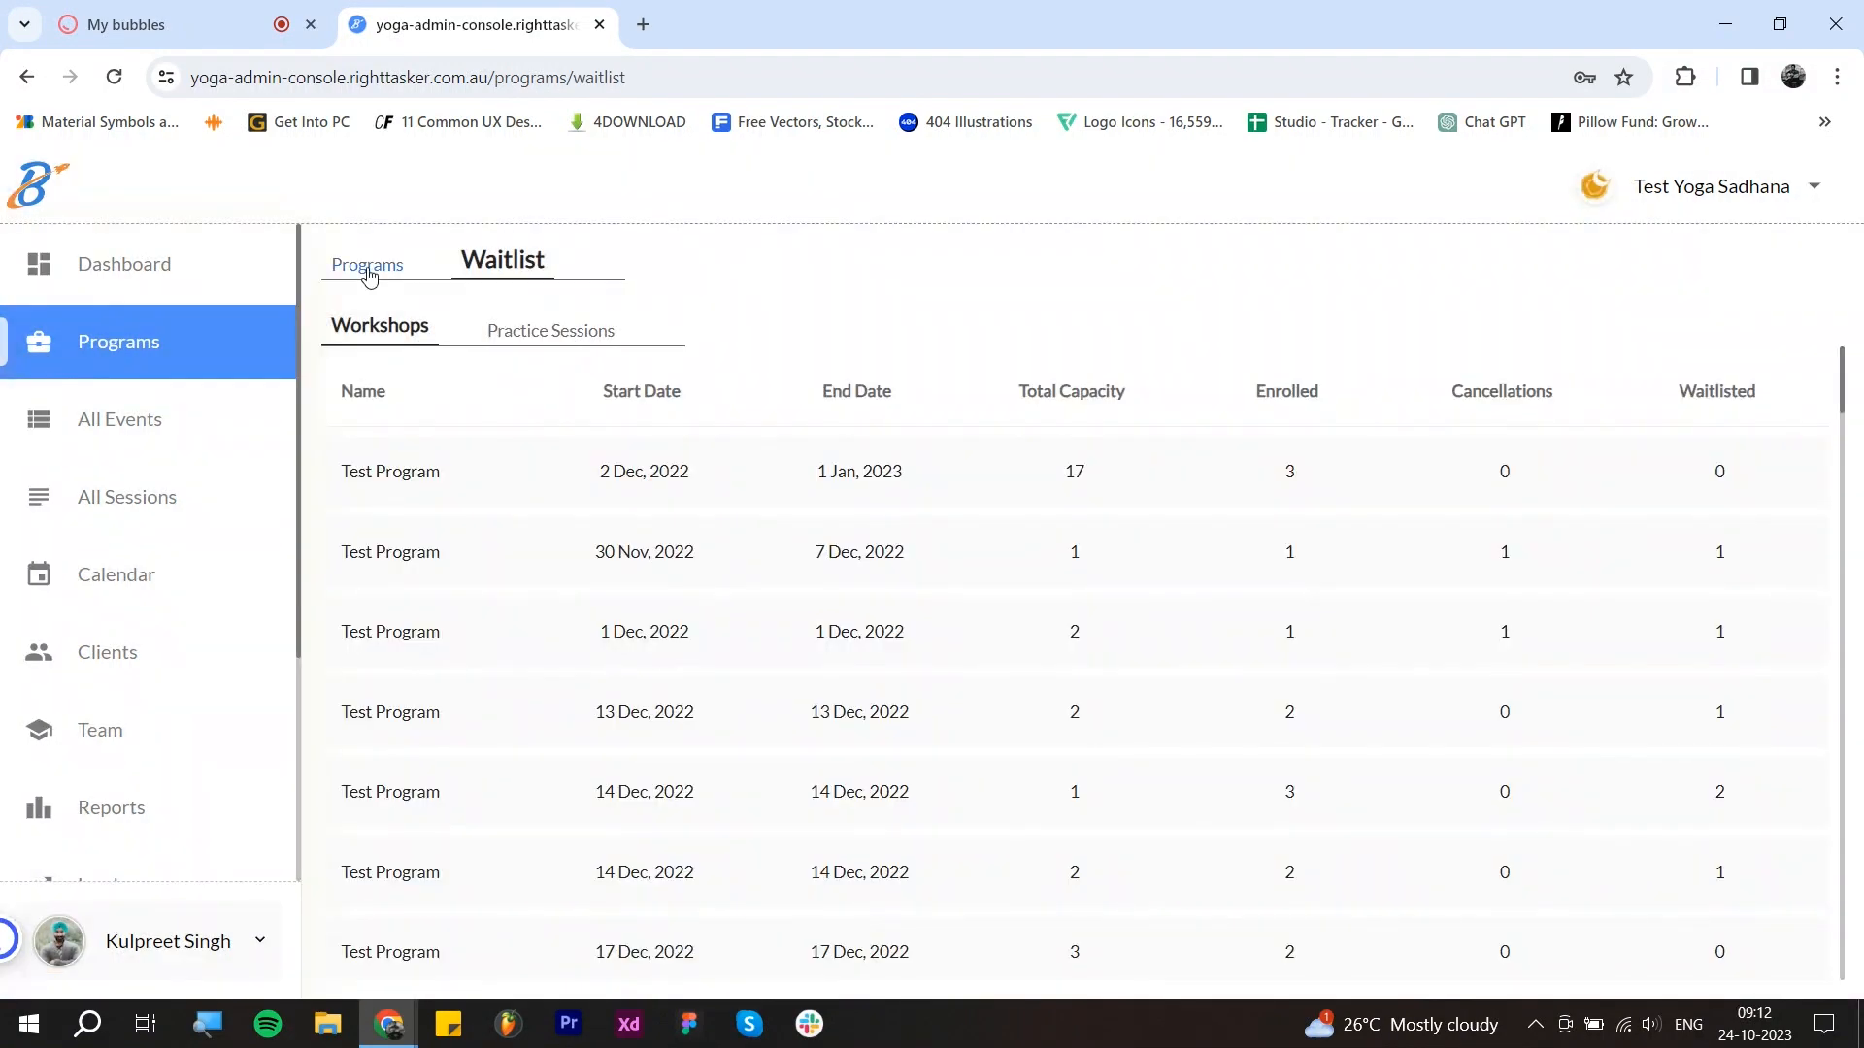
left_click(367, 265)
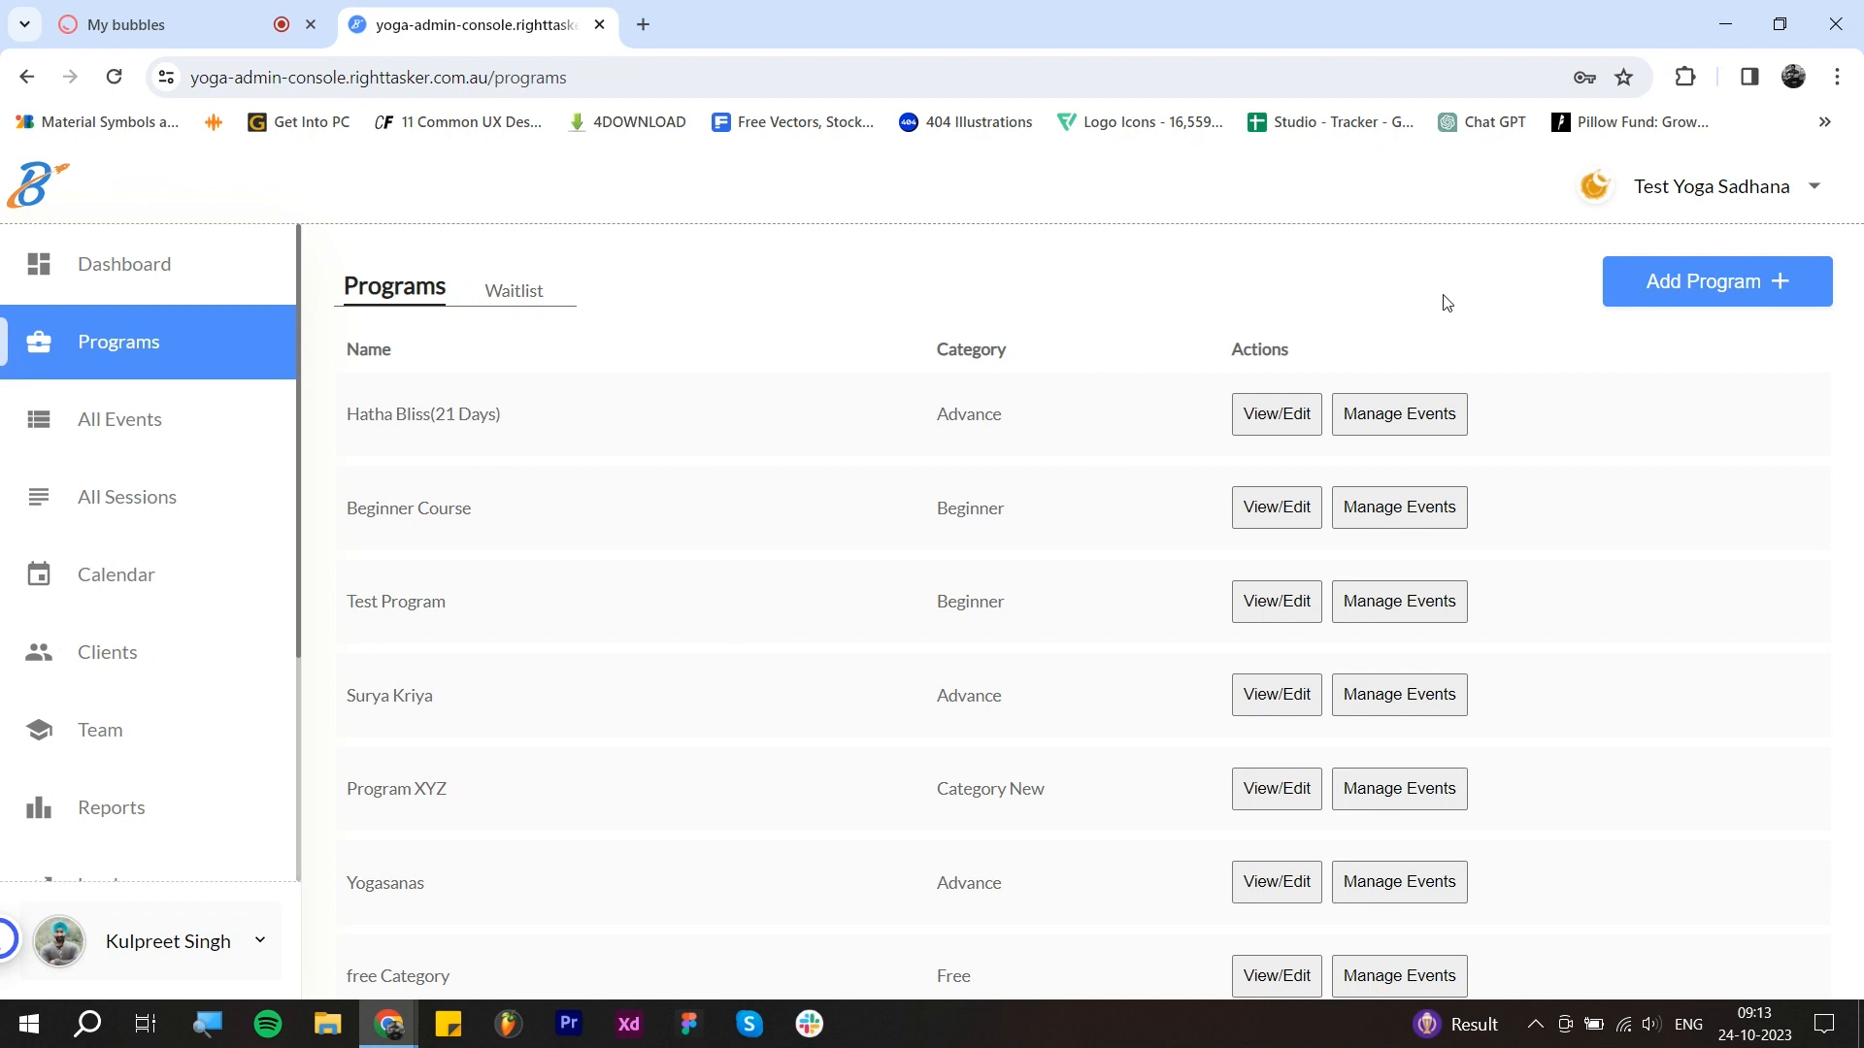
Step: Start a new program named "Hatha Yoga" with the description "Test description"
left_click(1708, 282)
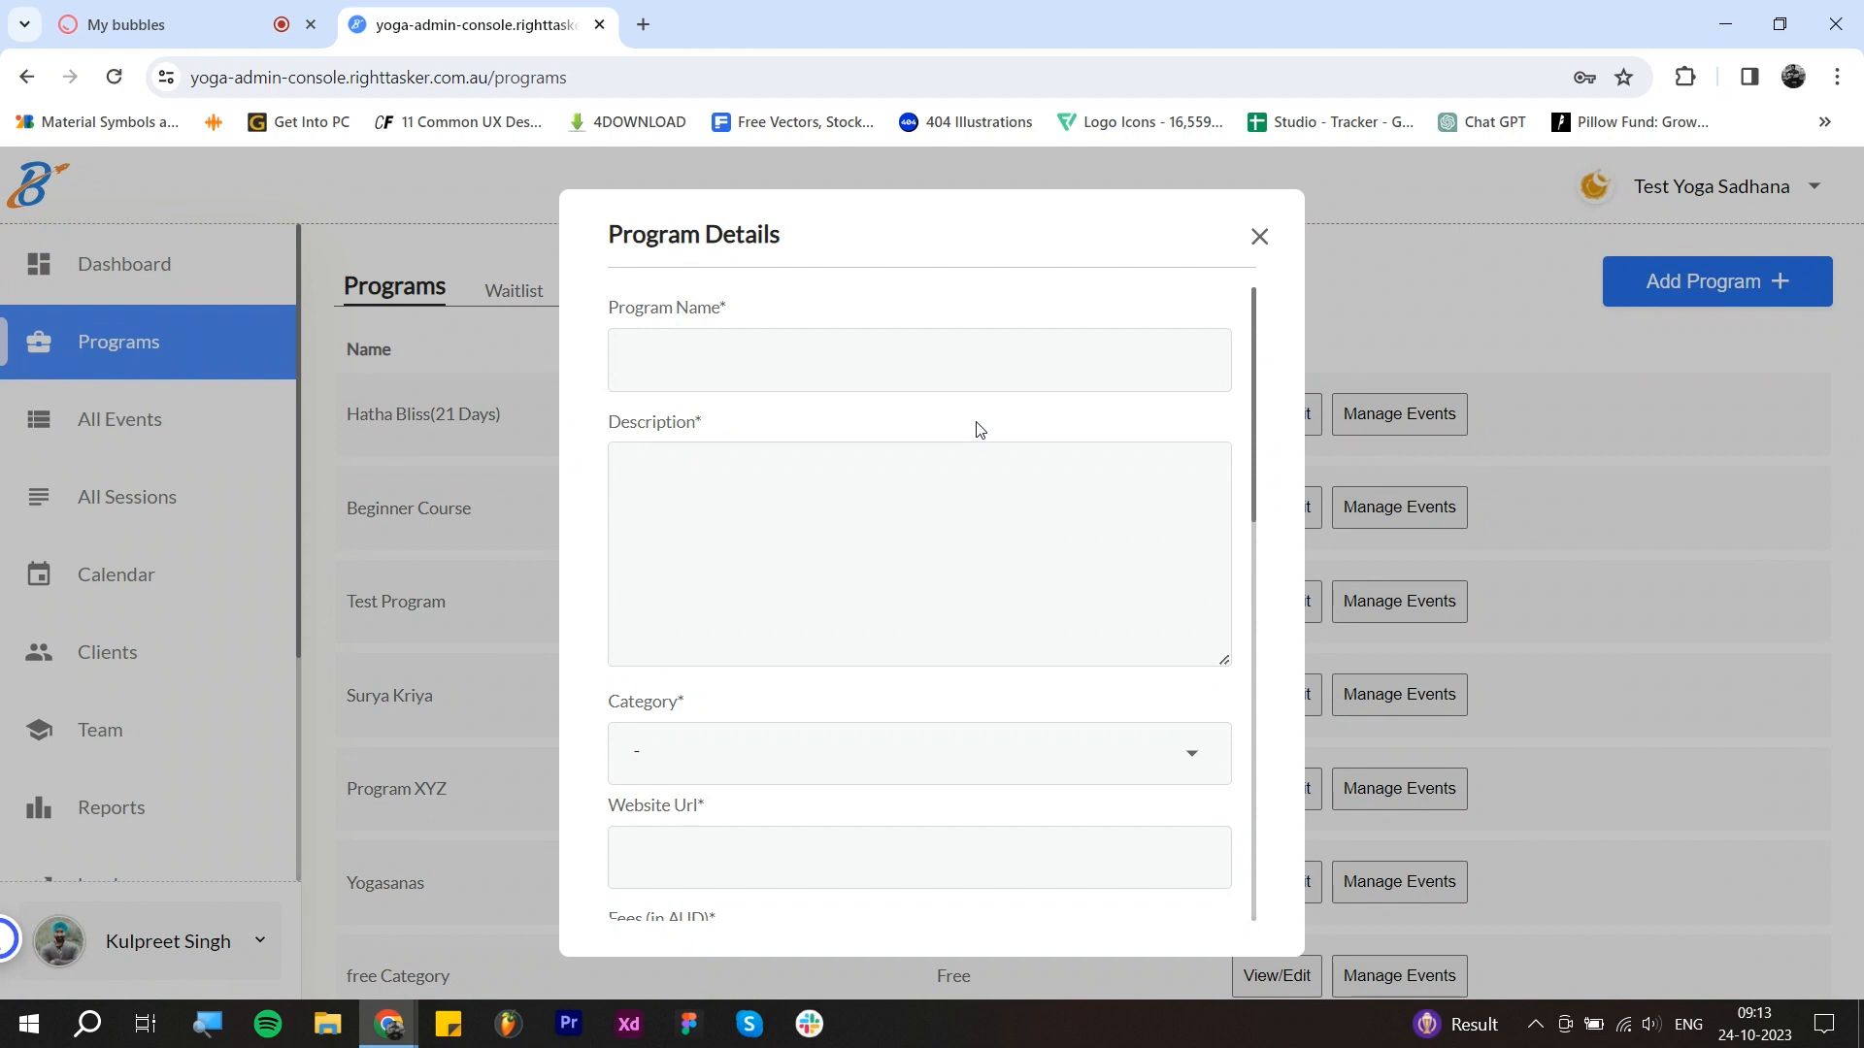
scroll(996, 611, "down", 10)
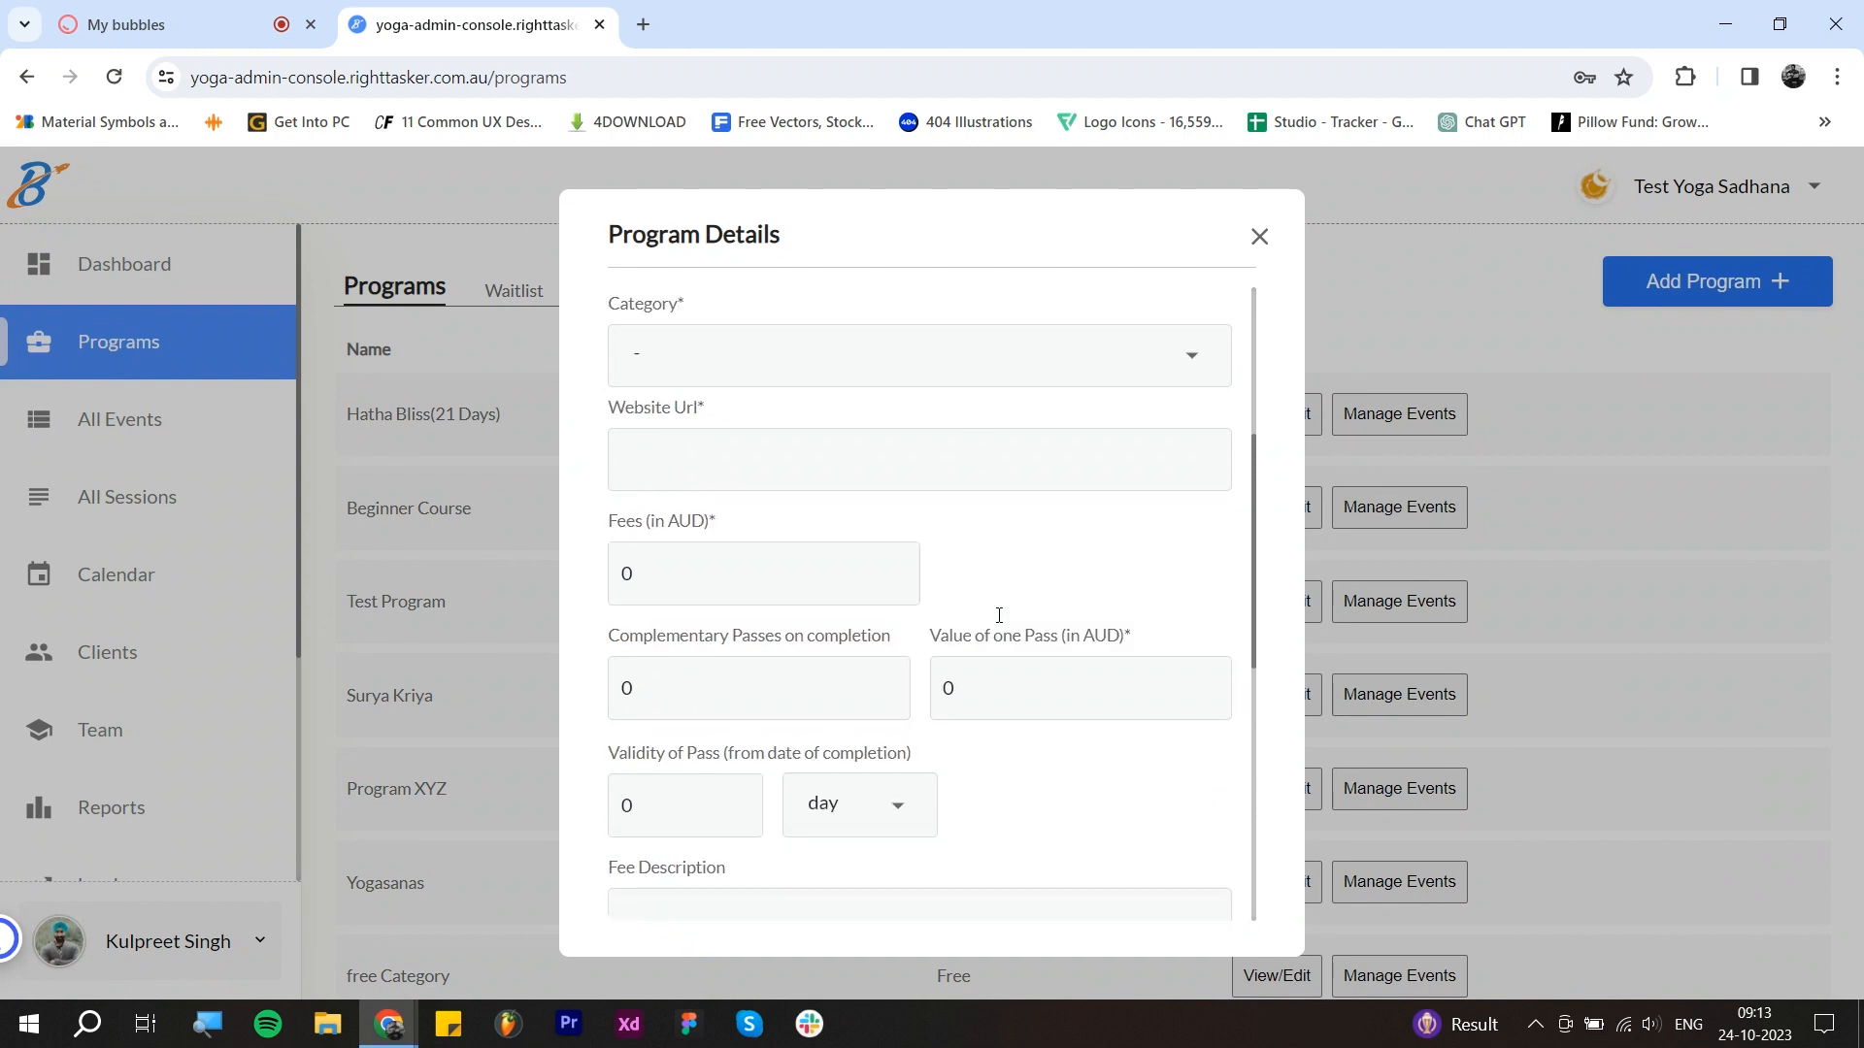
scroll(971, 720, "up", 8)
scroll(972, 720, "up", 5)
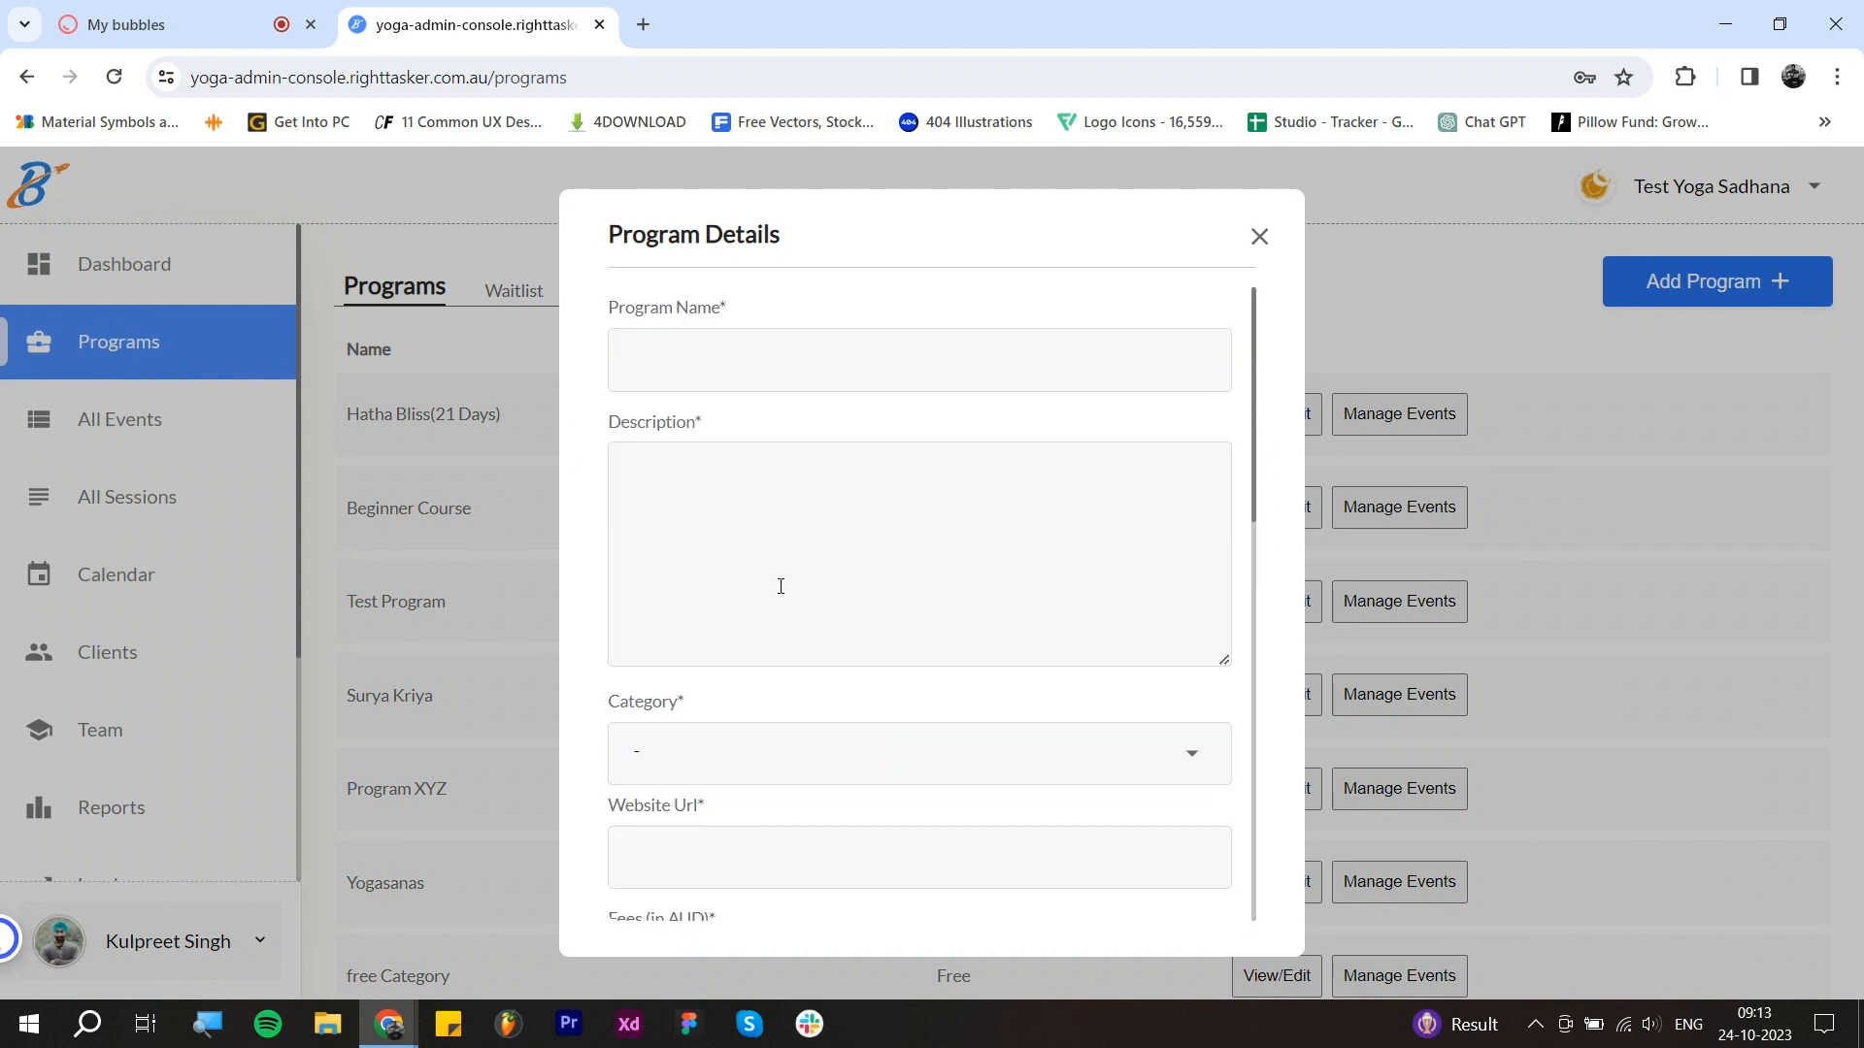
left_click(753, 369)
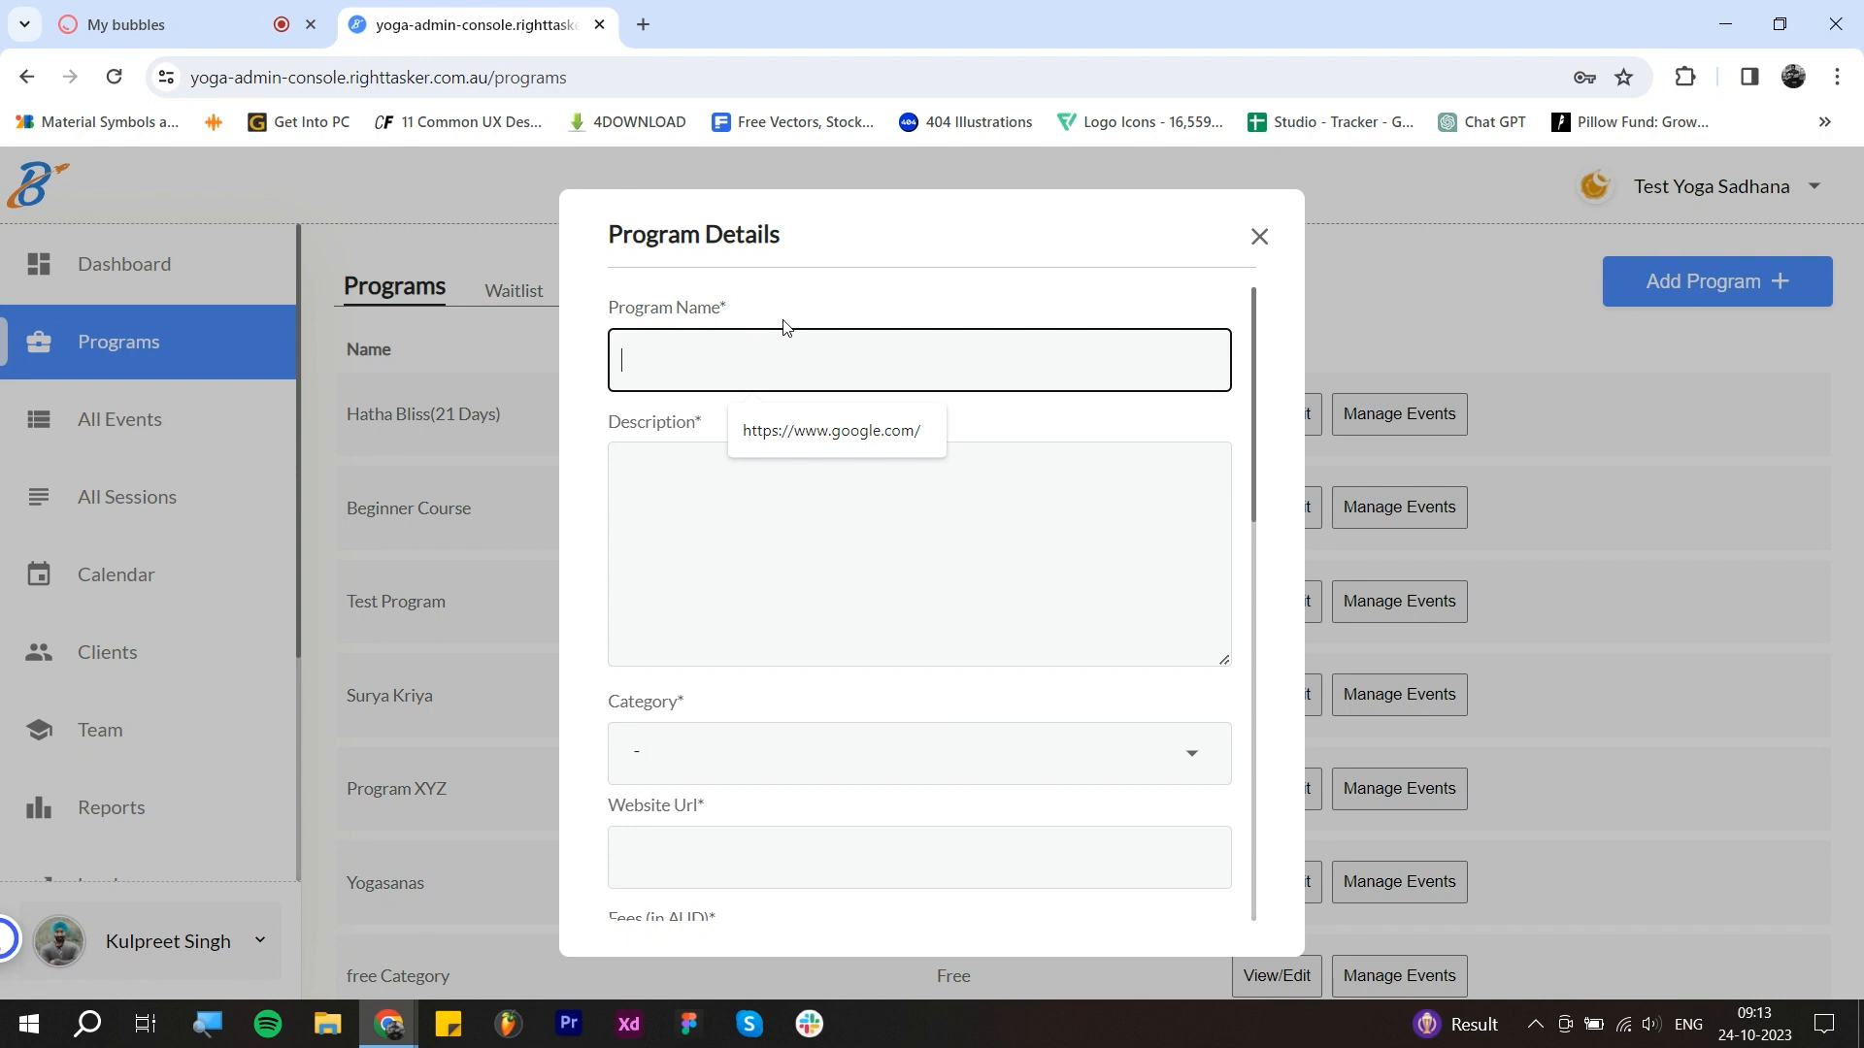
left_click(767, 360)
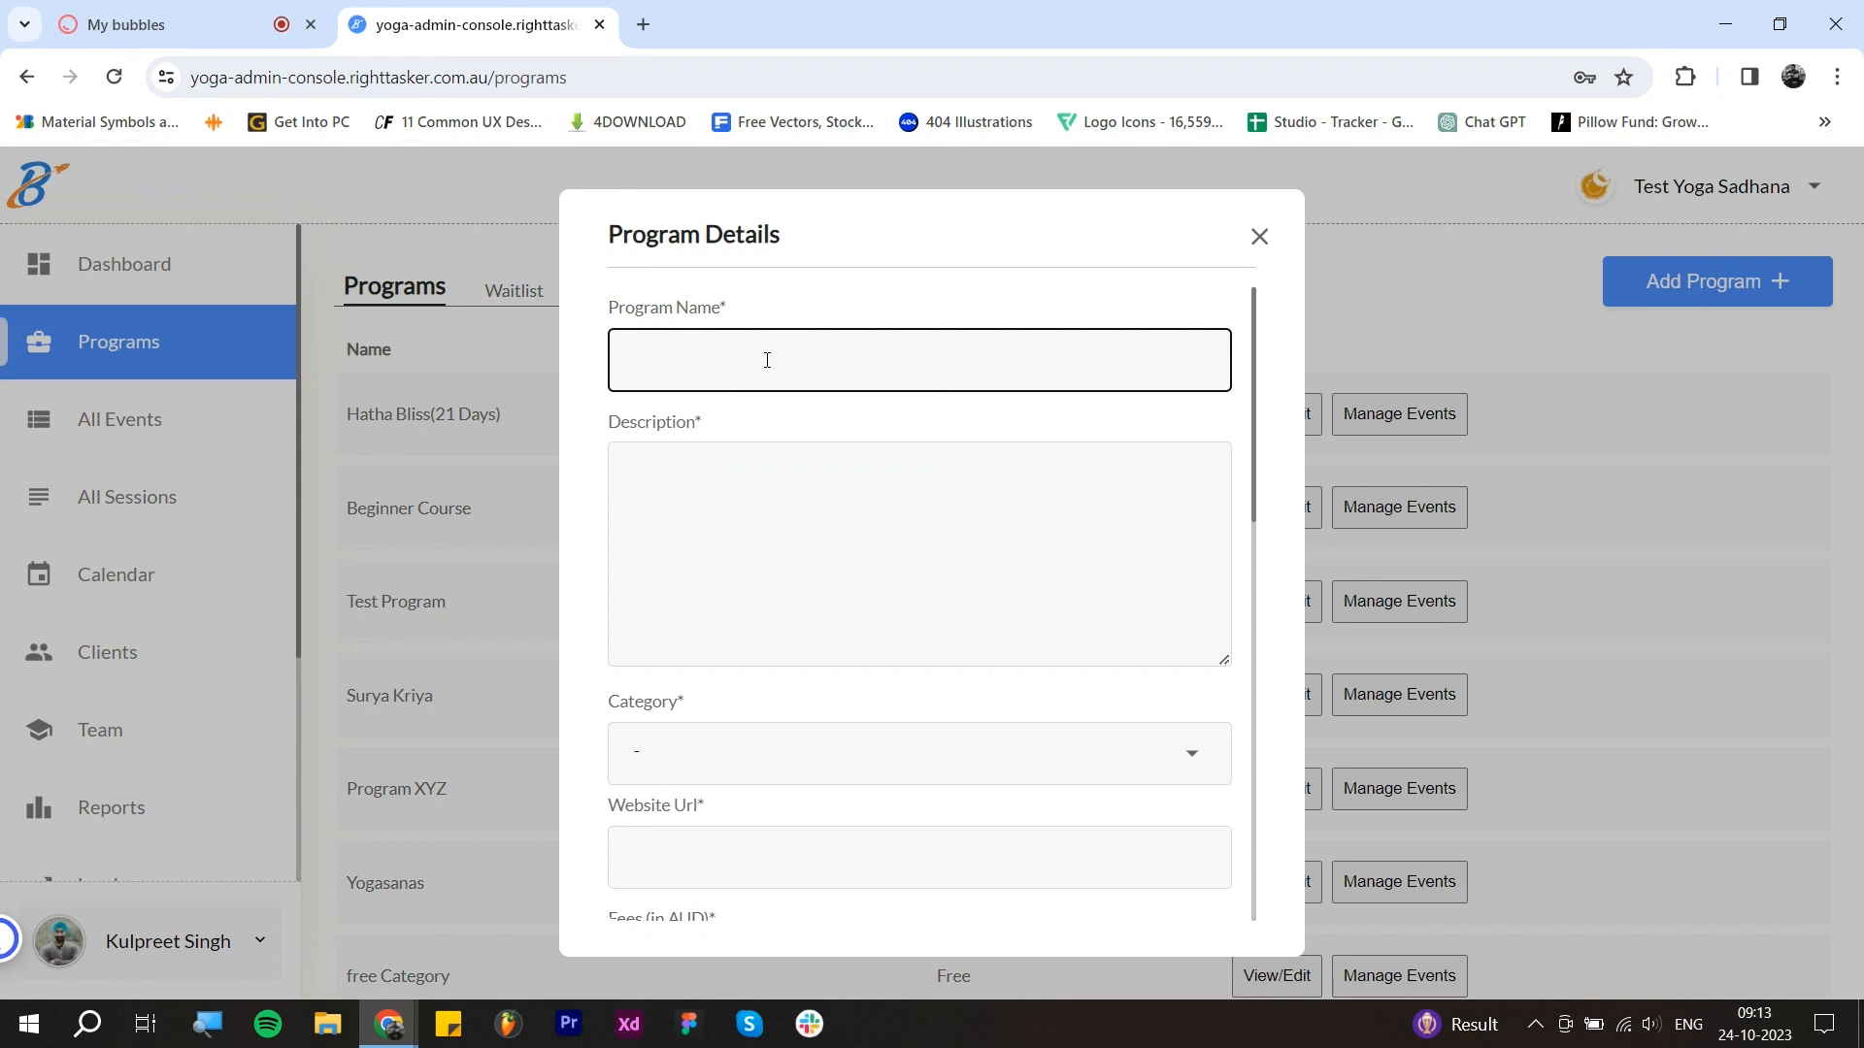
type("Hatha Yoga")
left_click(804, 487)
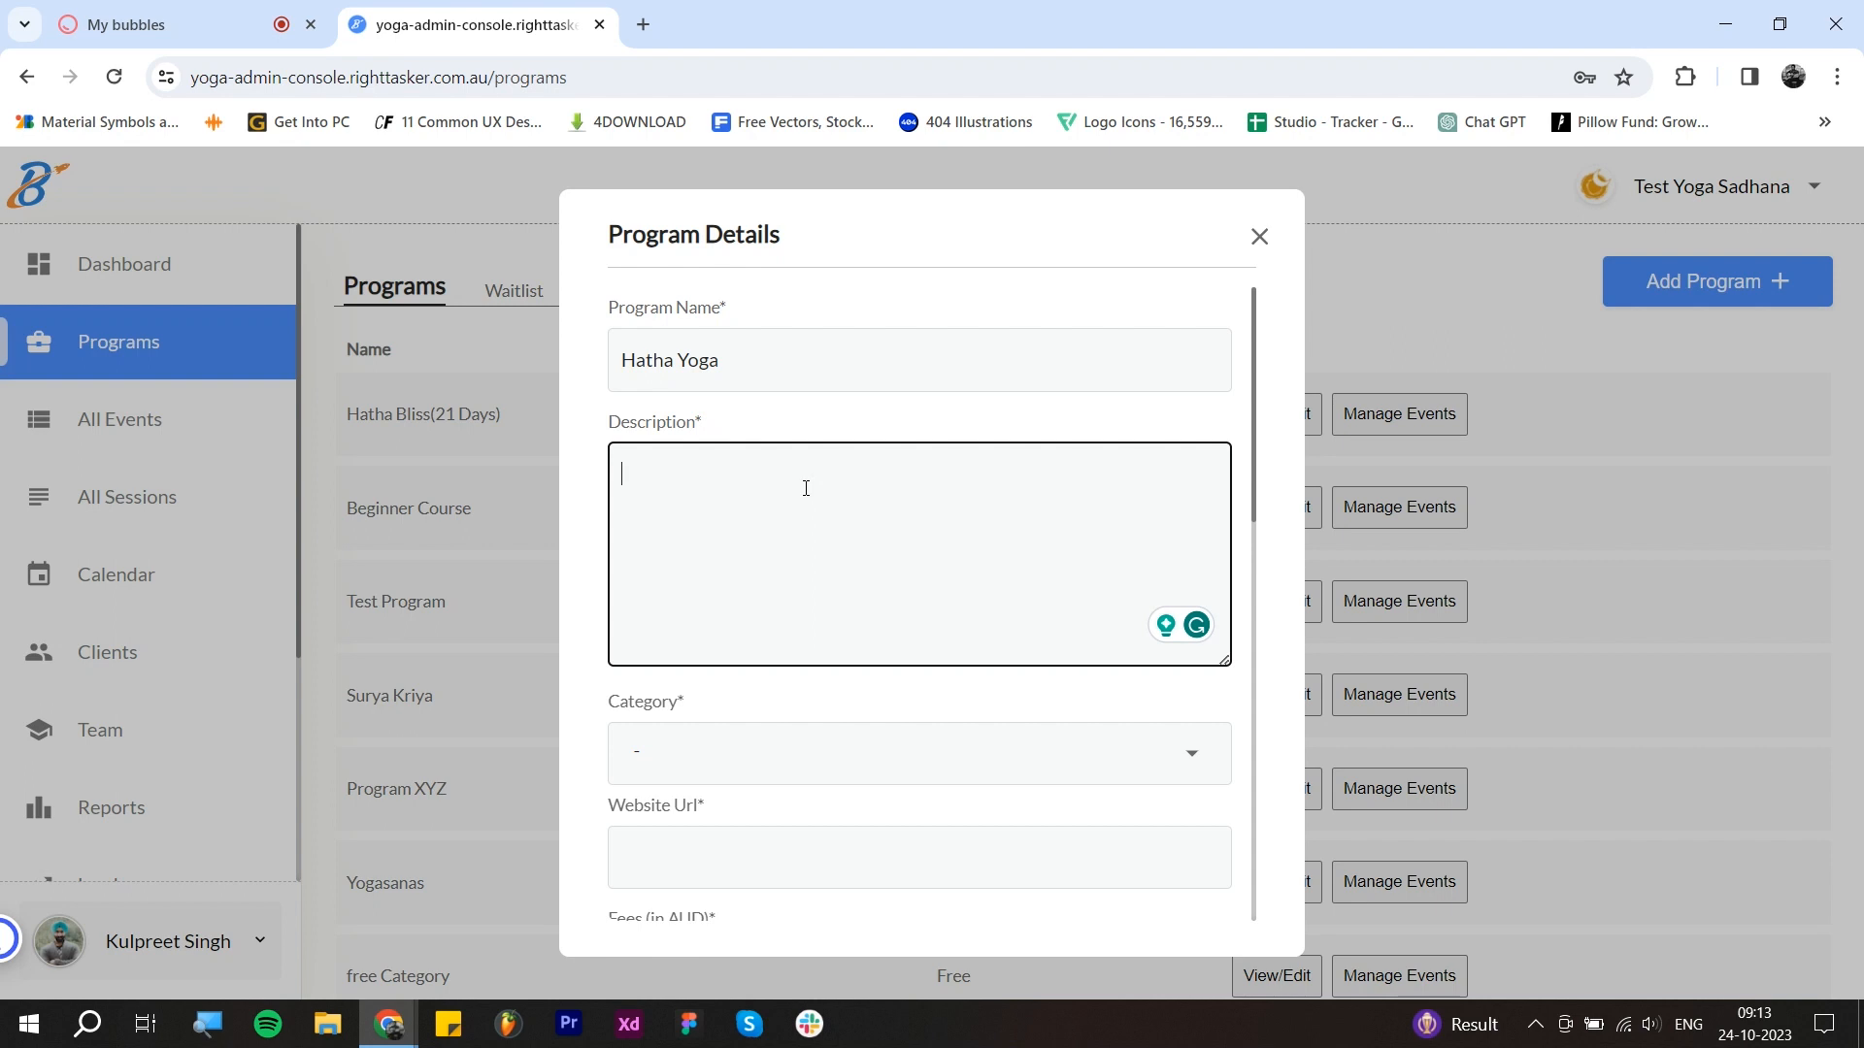
Step: Set the new program's category to Advance
scroll(874, 495, "down", 3)
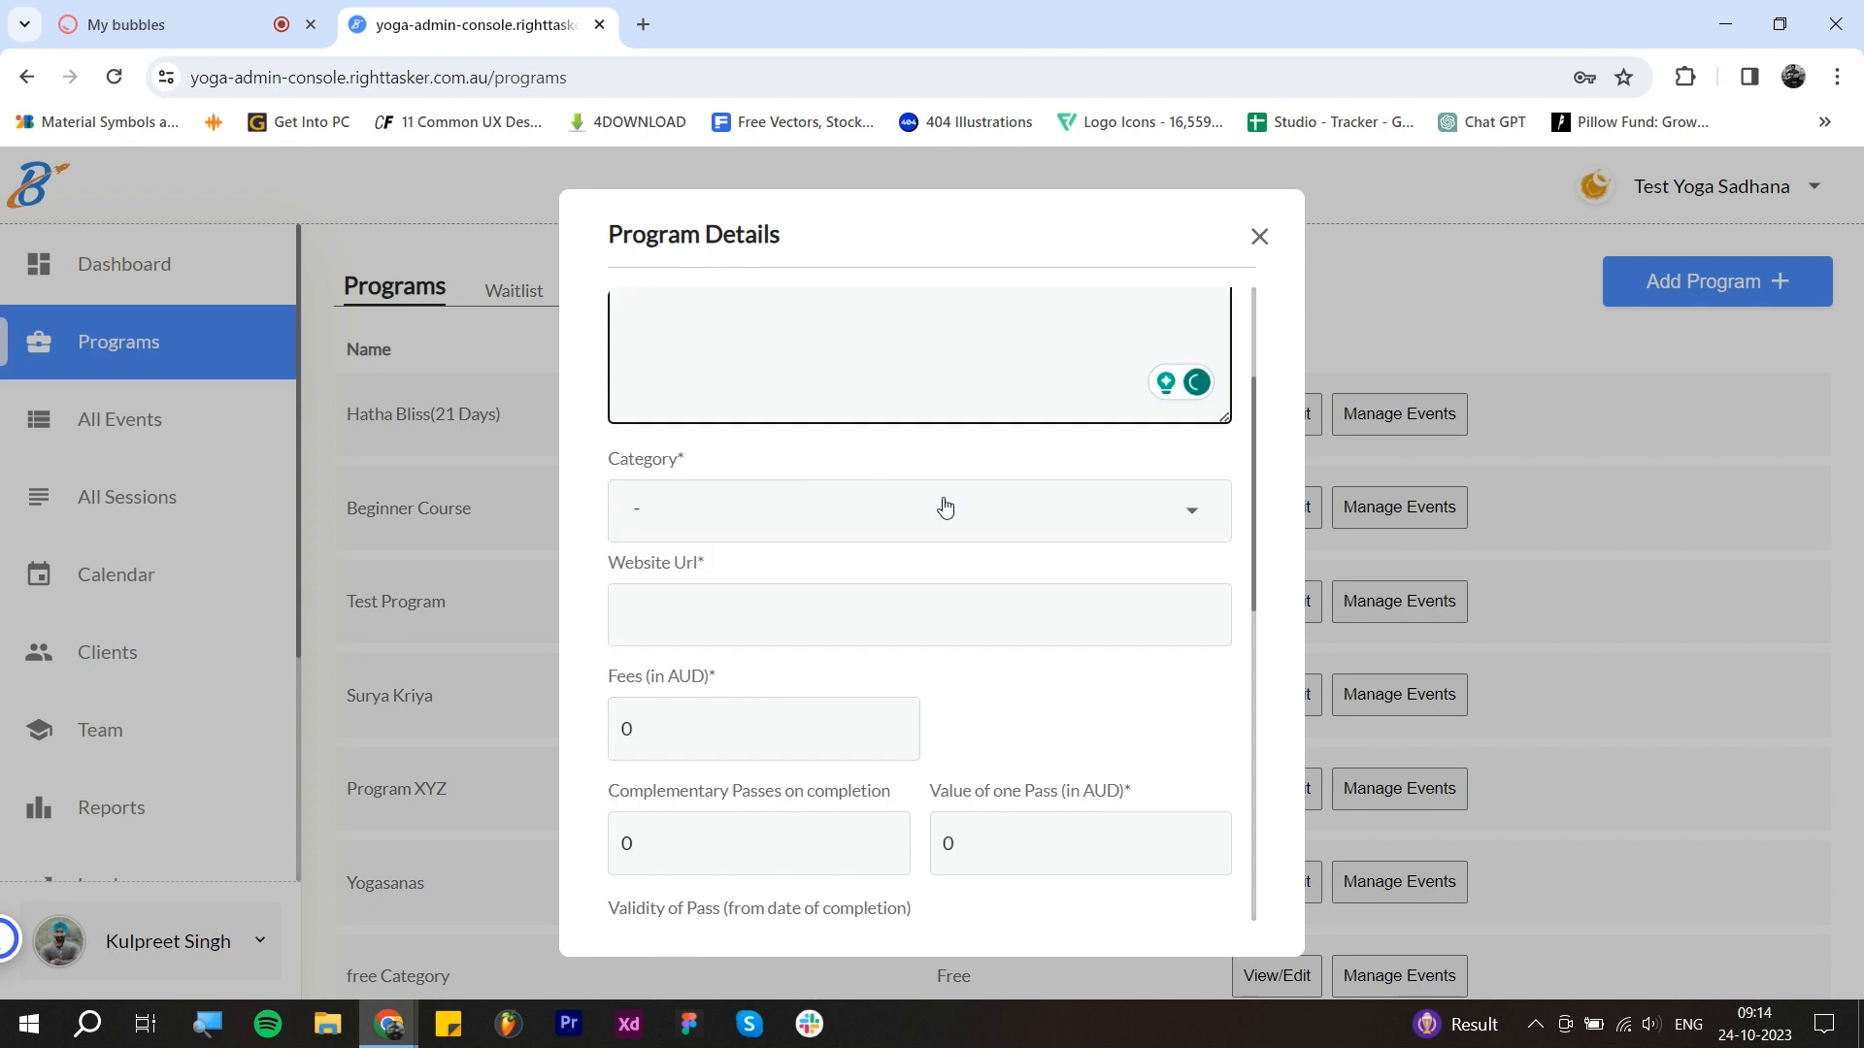
left_click(944, 508)
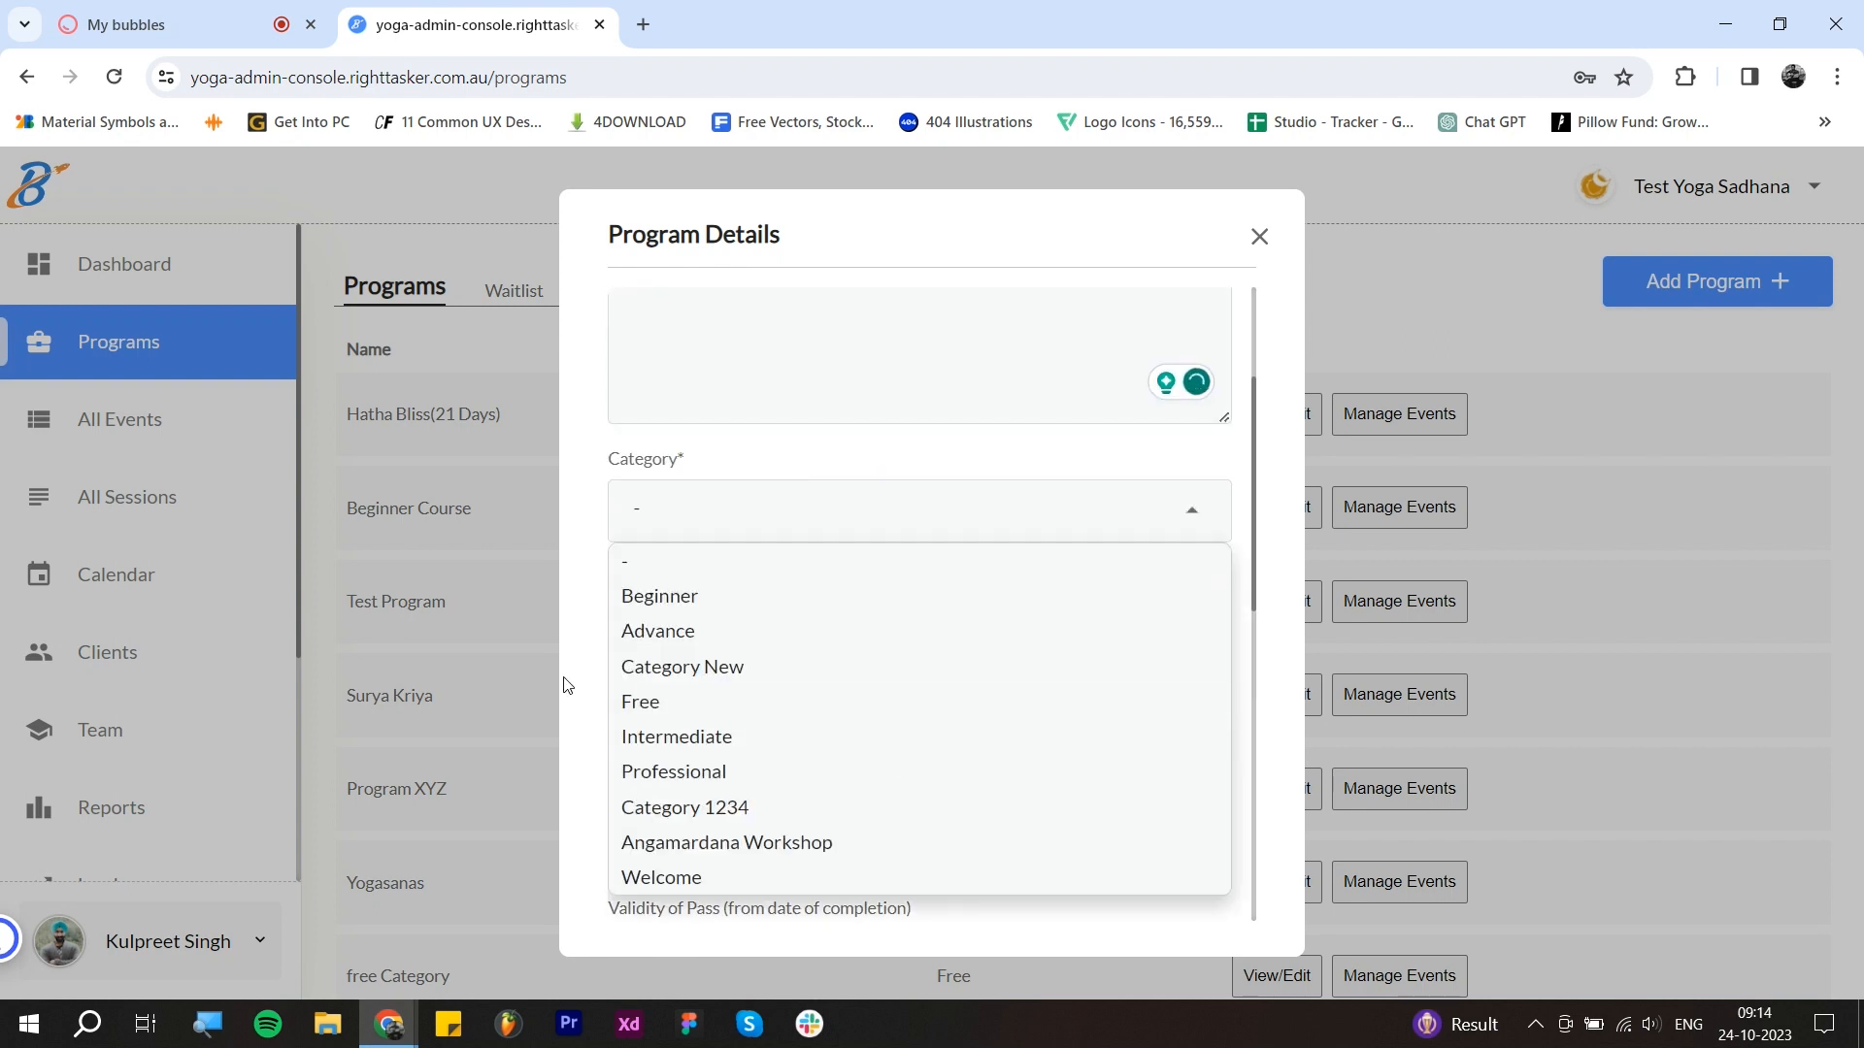
scroll(761, 631, "up", 3)
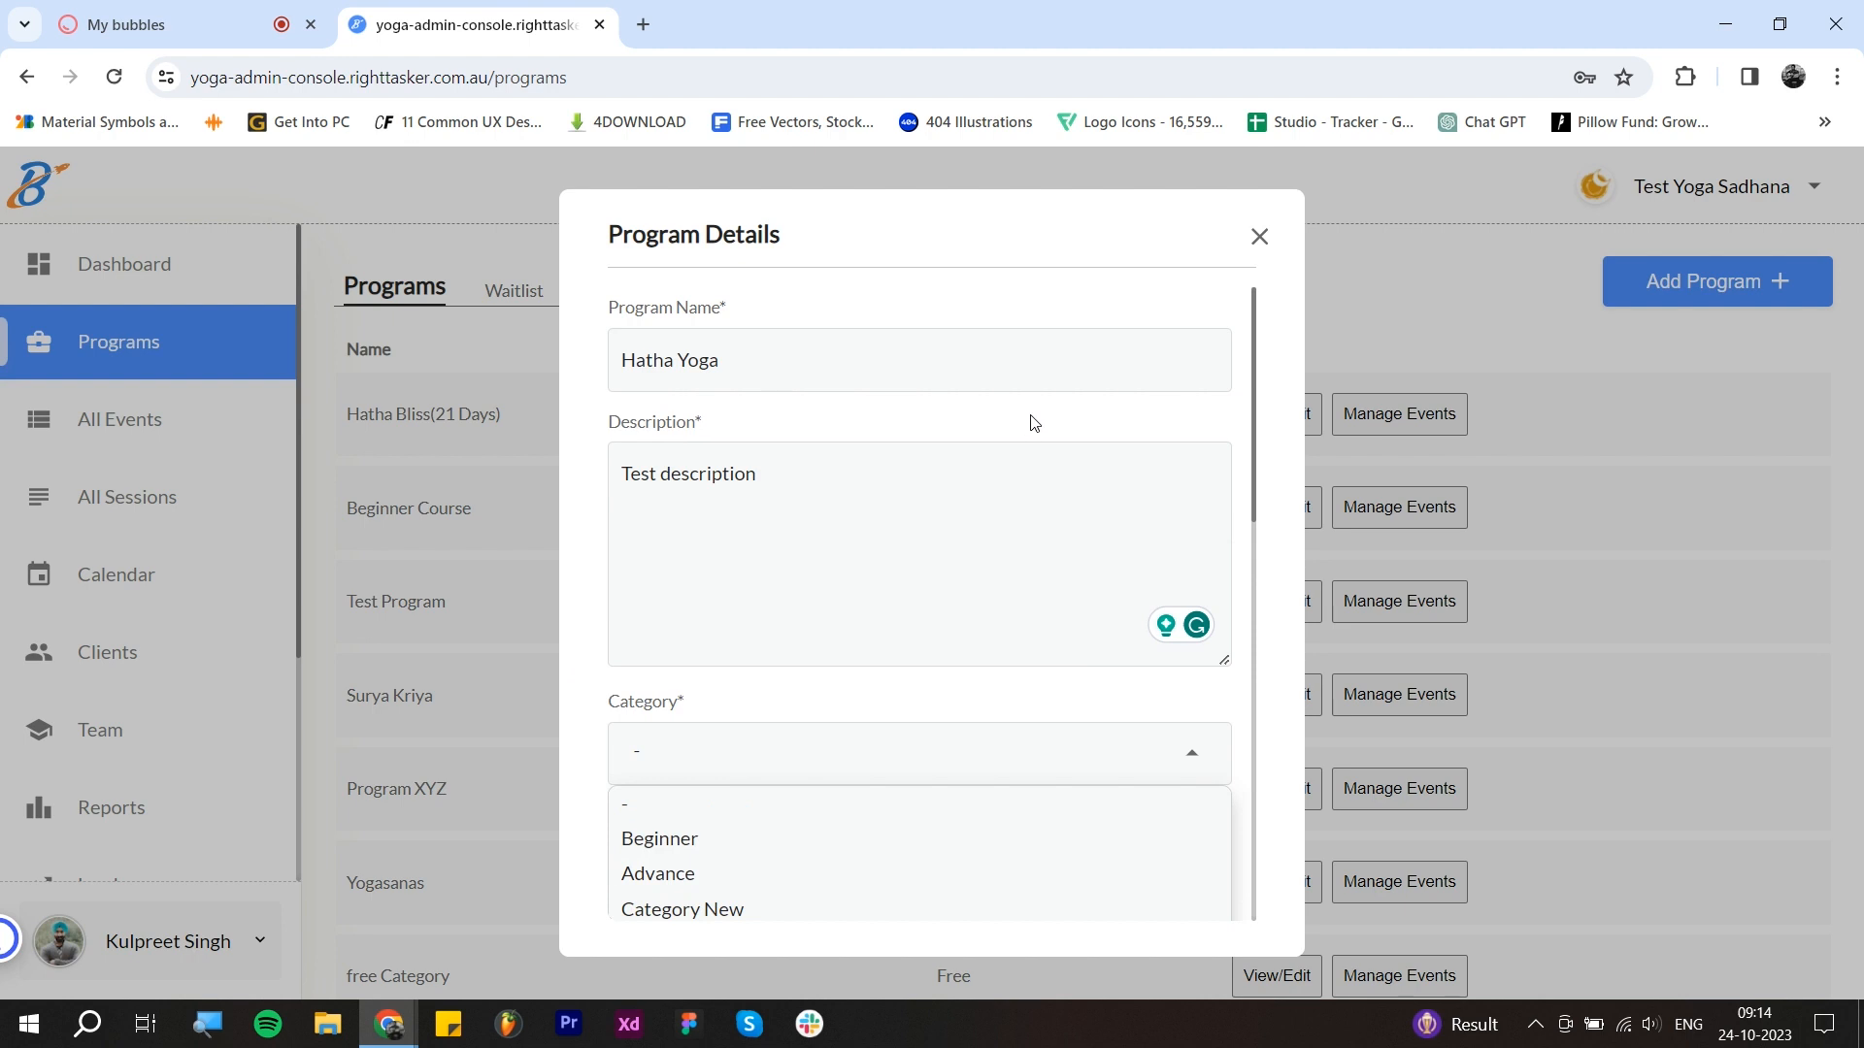
scroll(1039, 424, "down", 4)
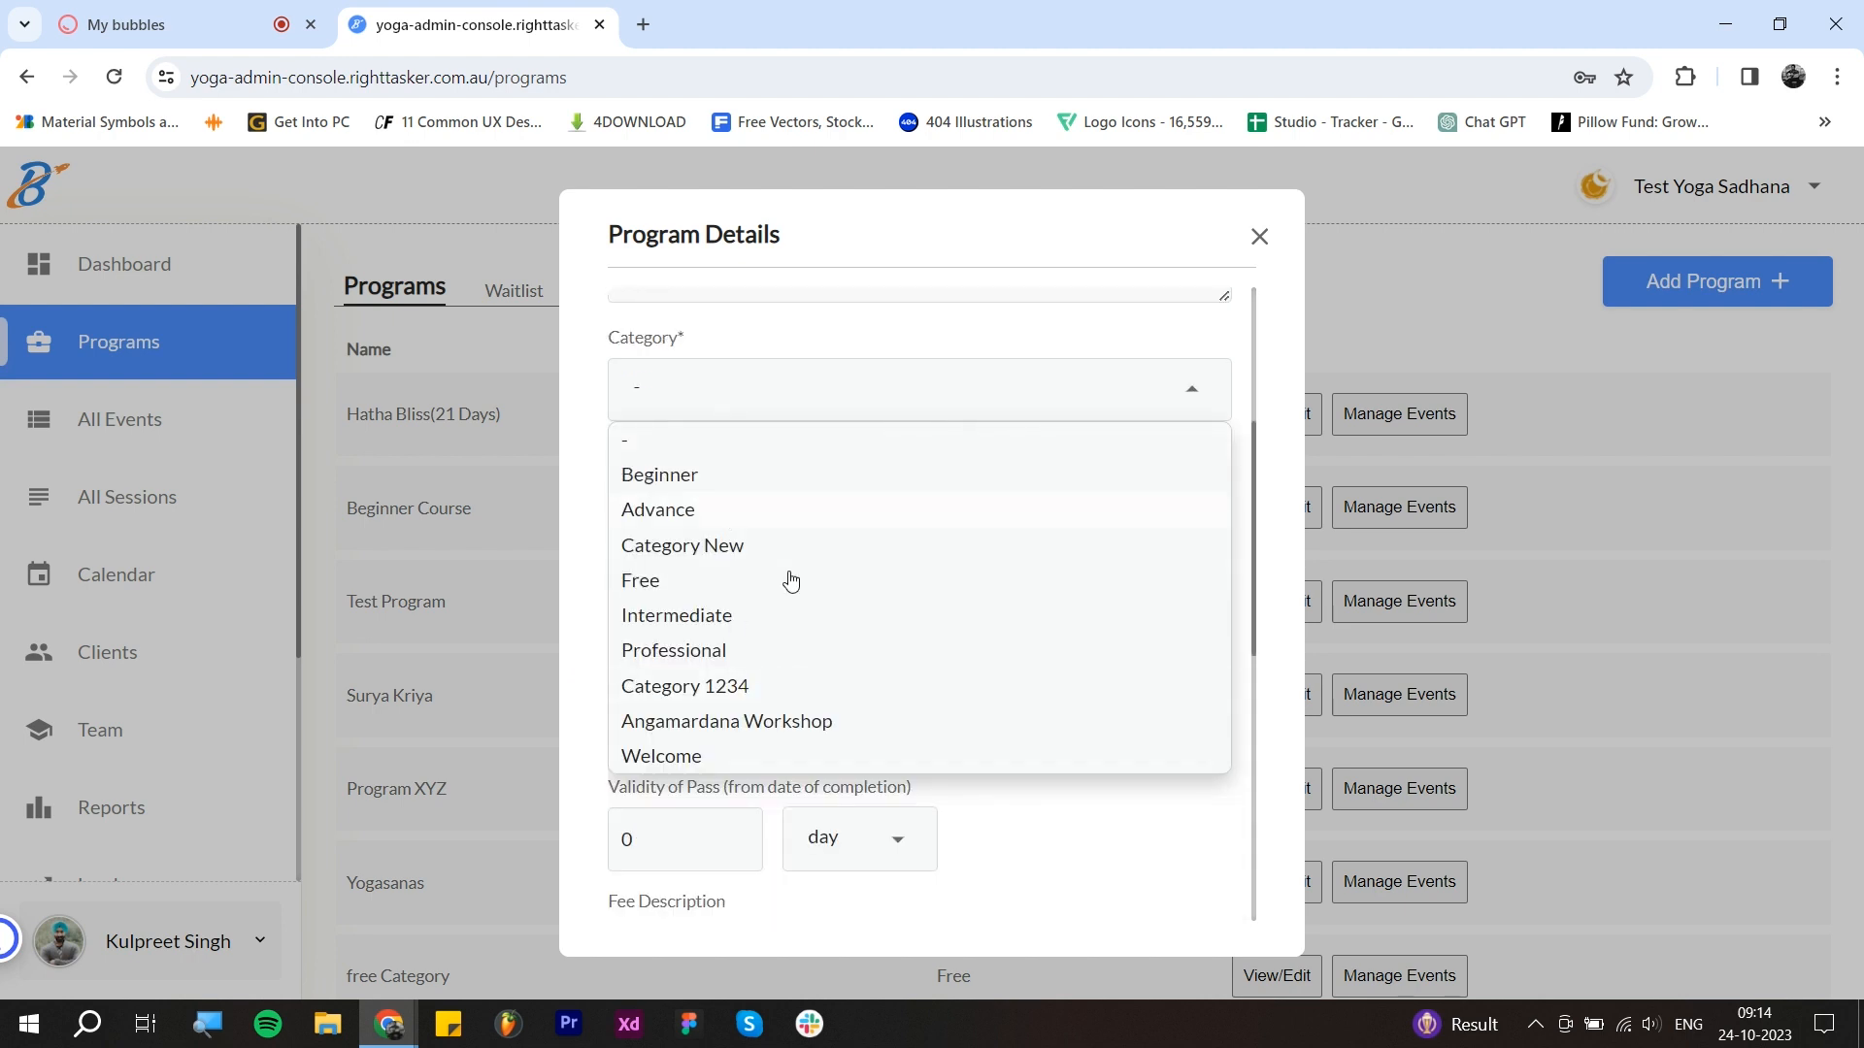
left_click(584, 401)
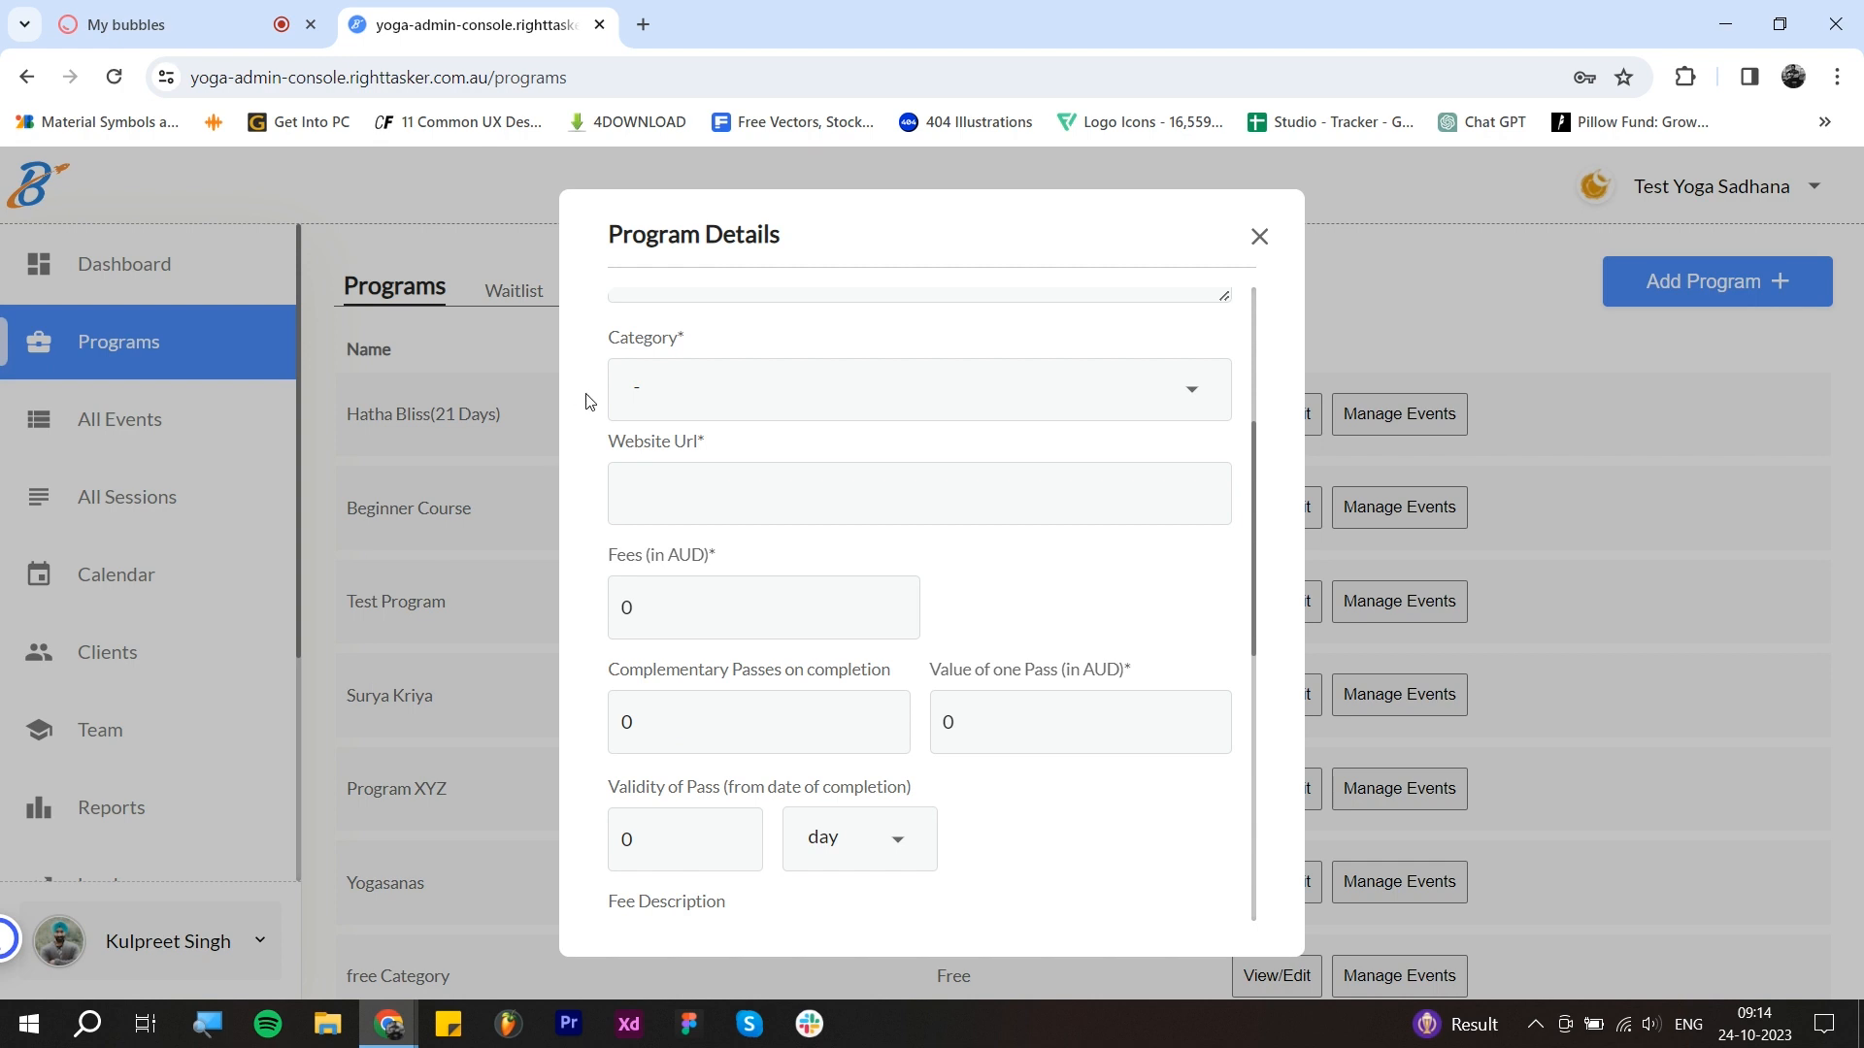
scroll(586, 400, "up", 1)
left_click(894, 512)
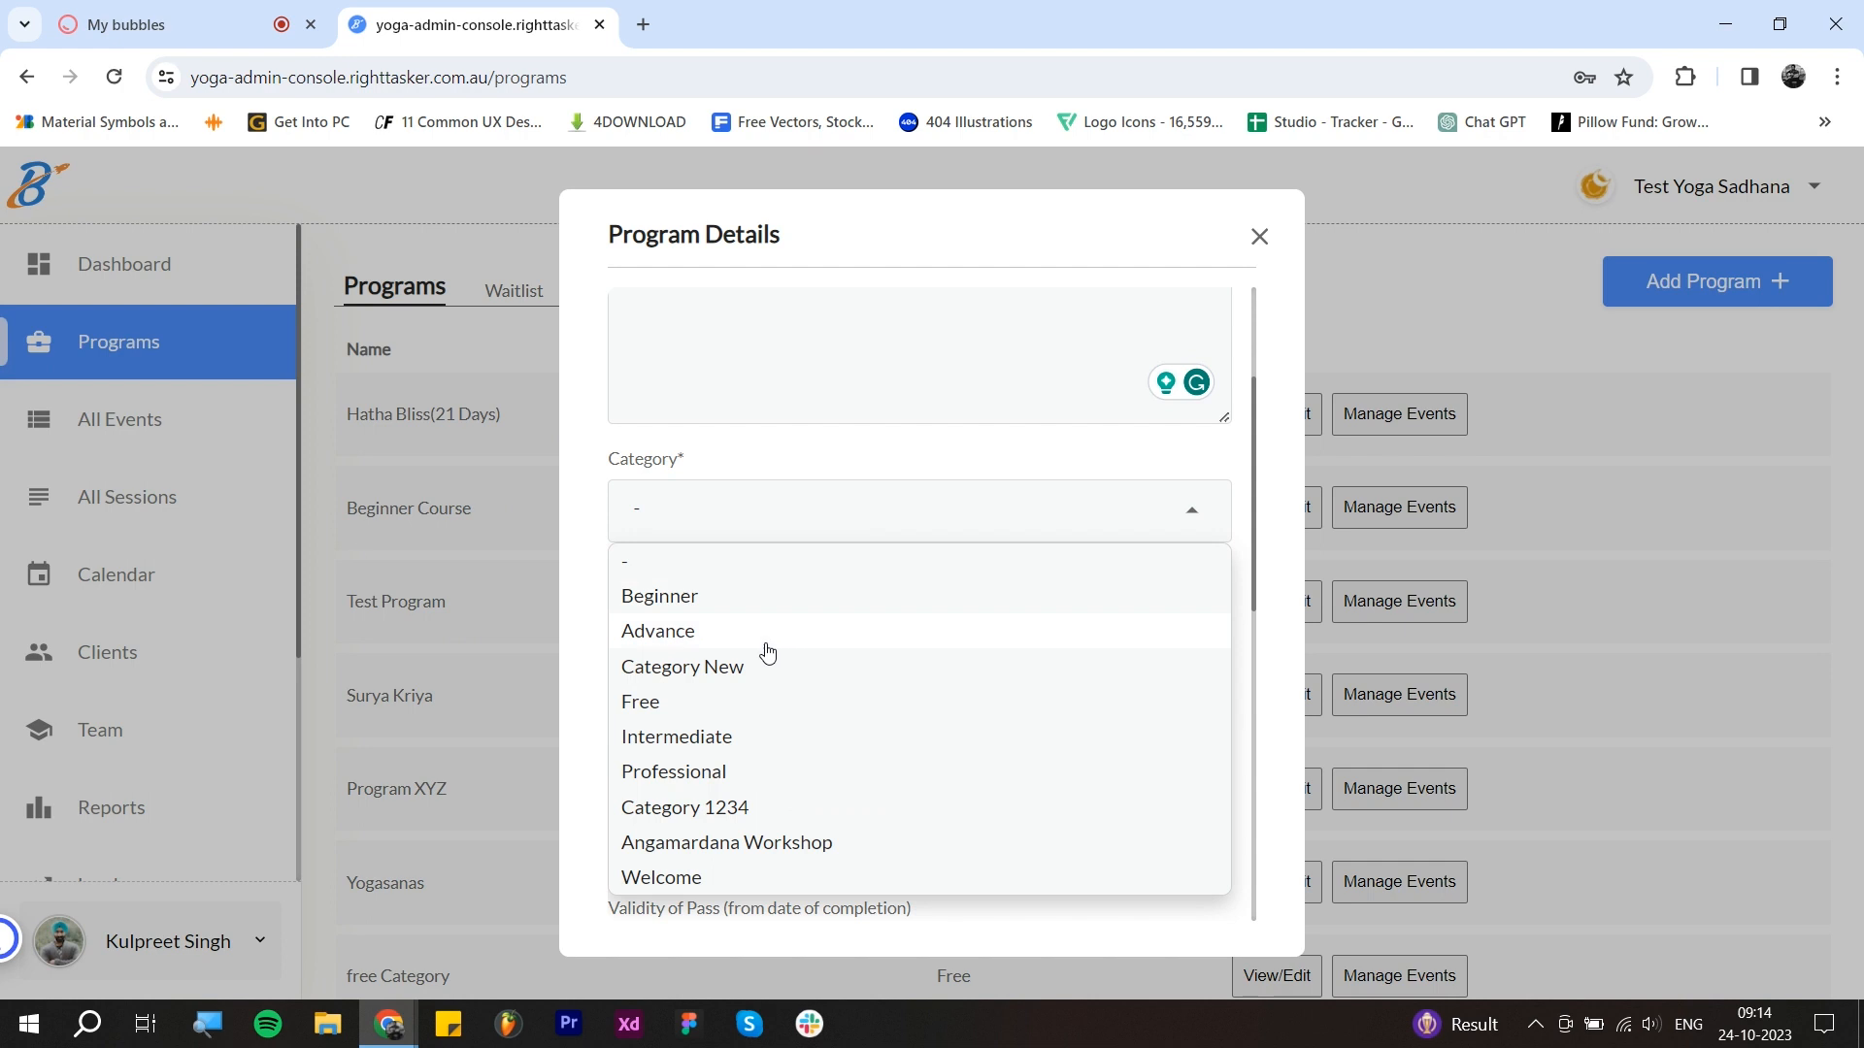
left_click(765, 650)
left_click(876, 485)
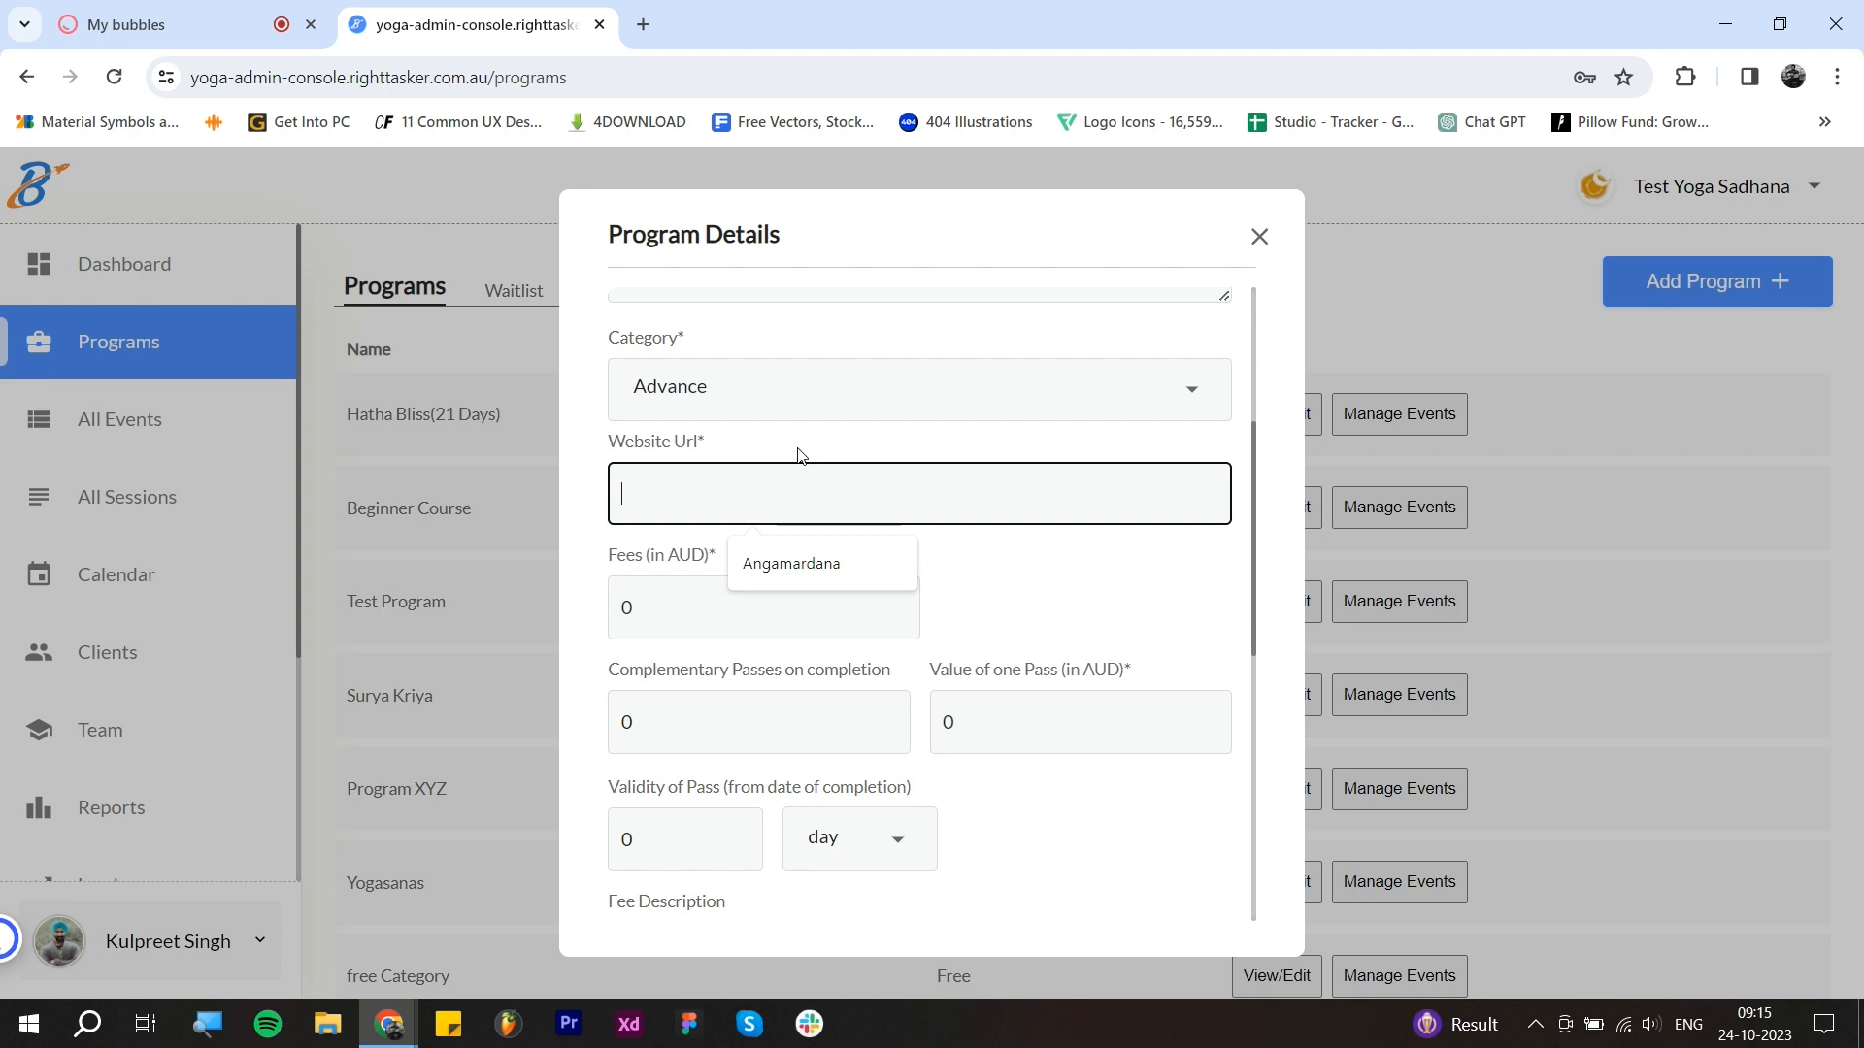
scroll(801, 456, "up", 3)
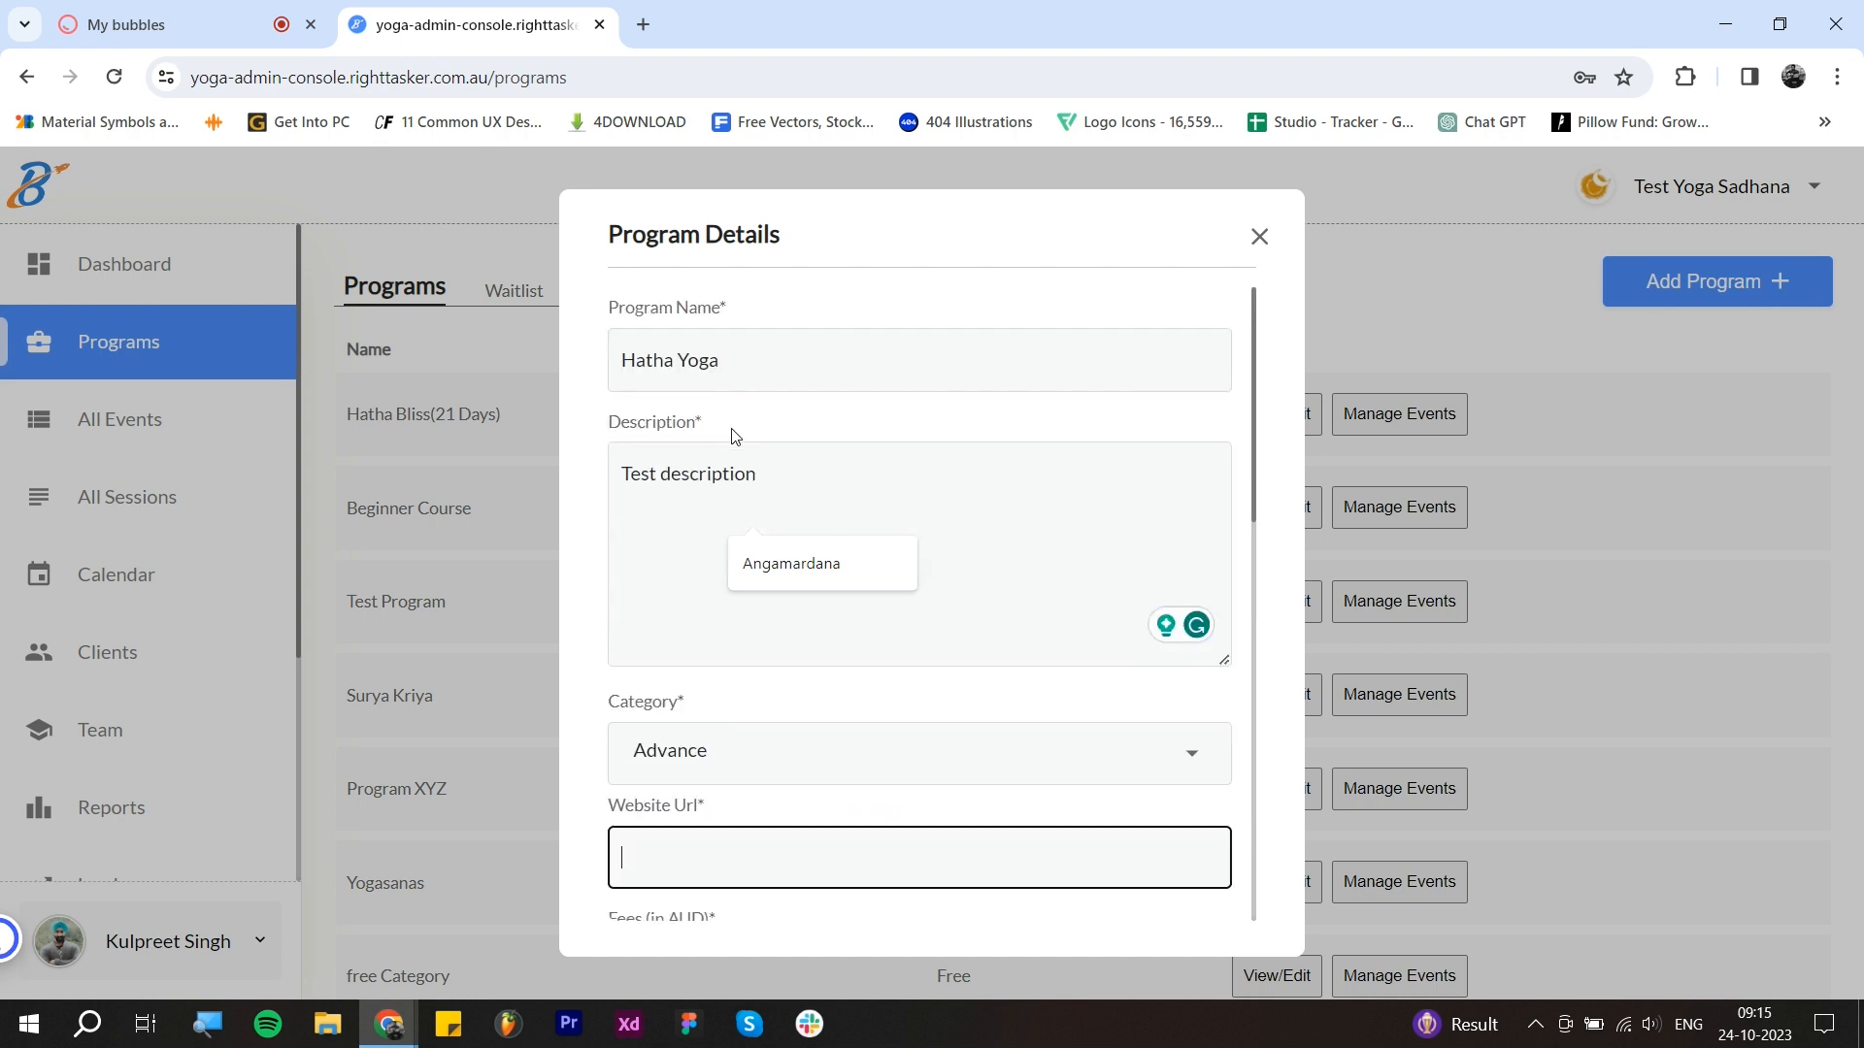
type("https://www.google.com/")
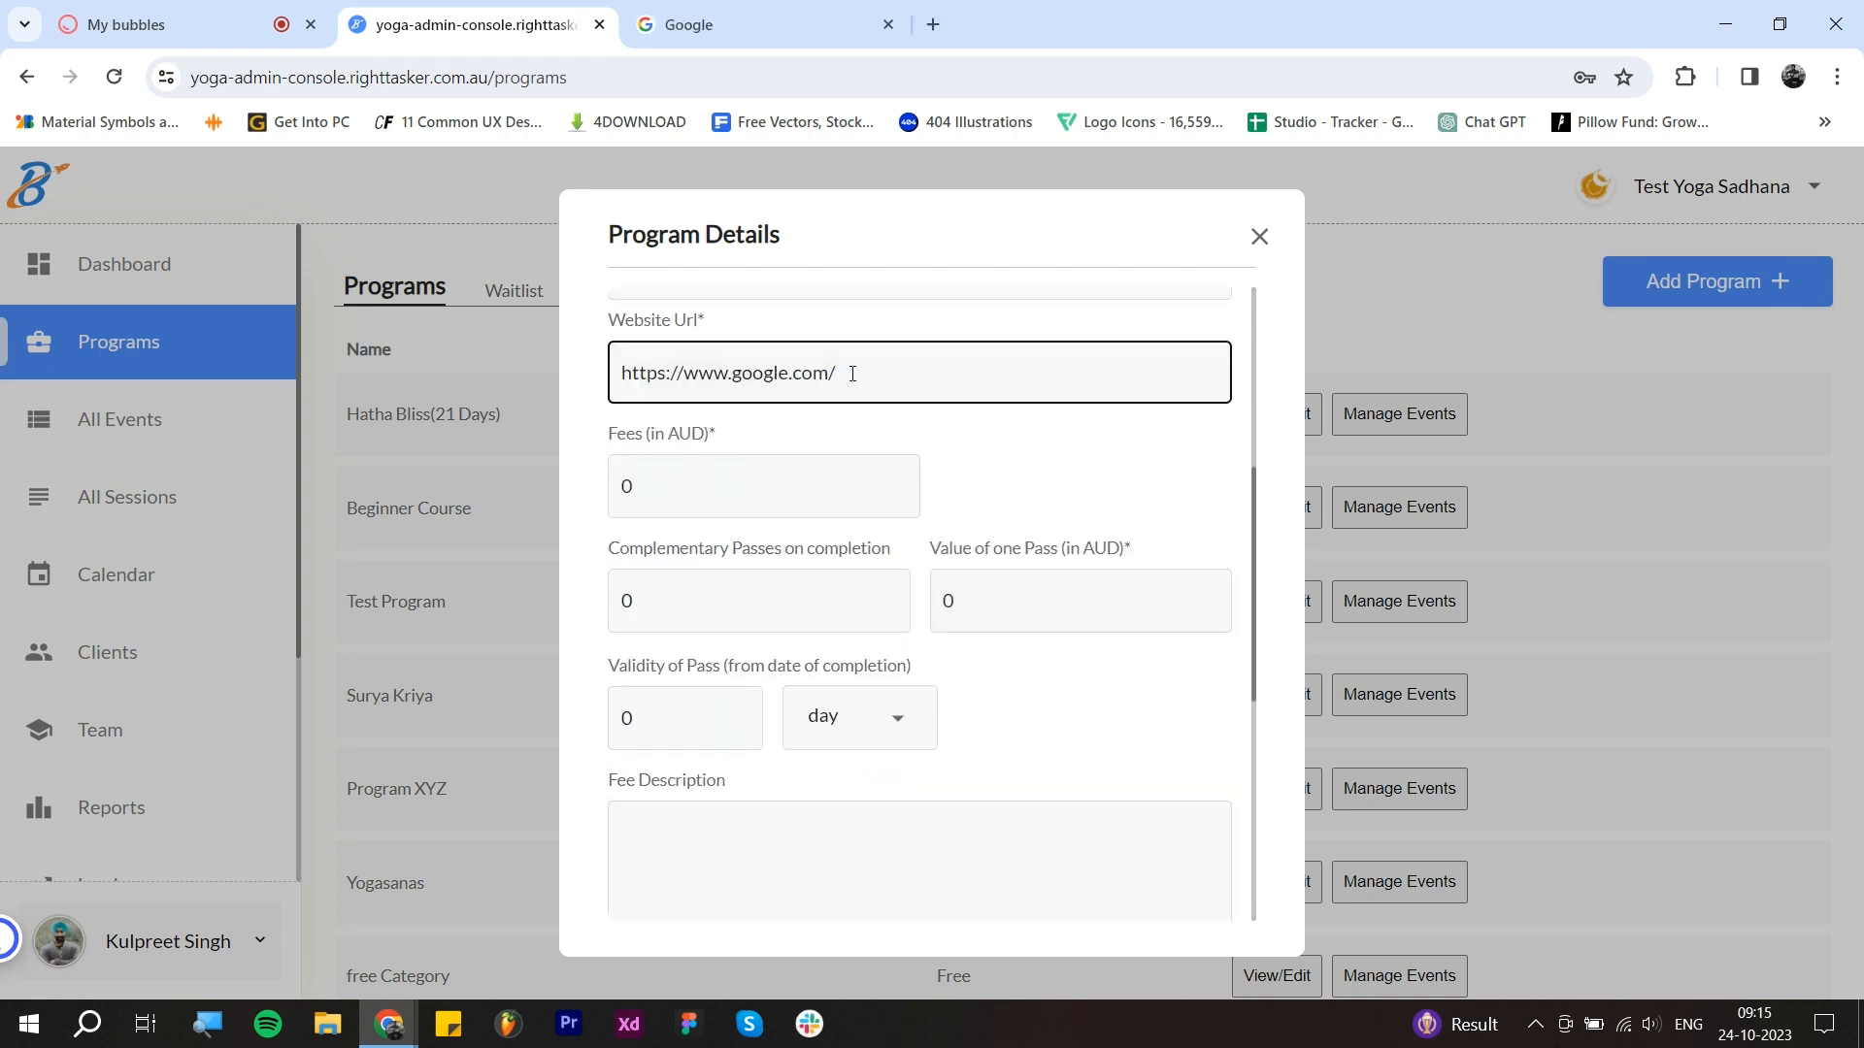
Step: Set the program's fees to 100 AUD
left_click(664, 488)
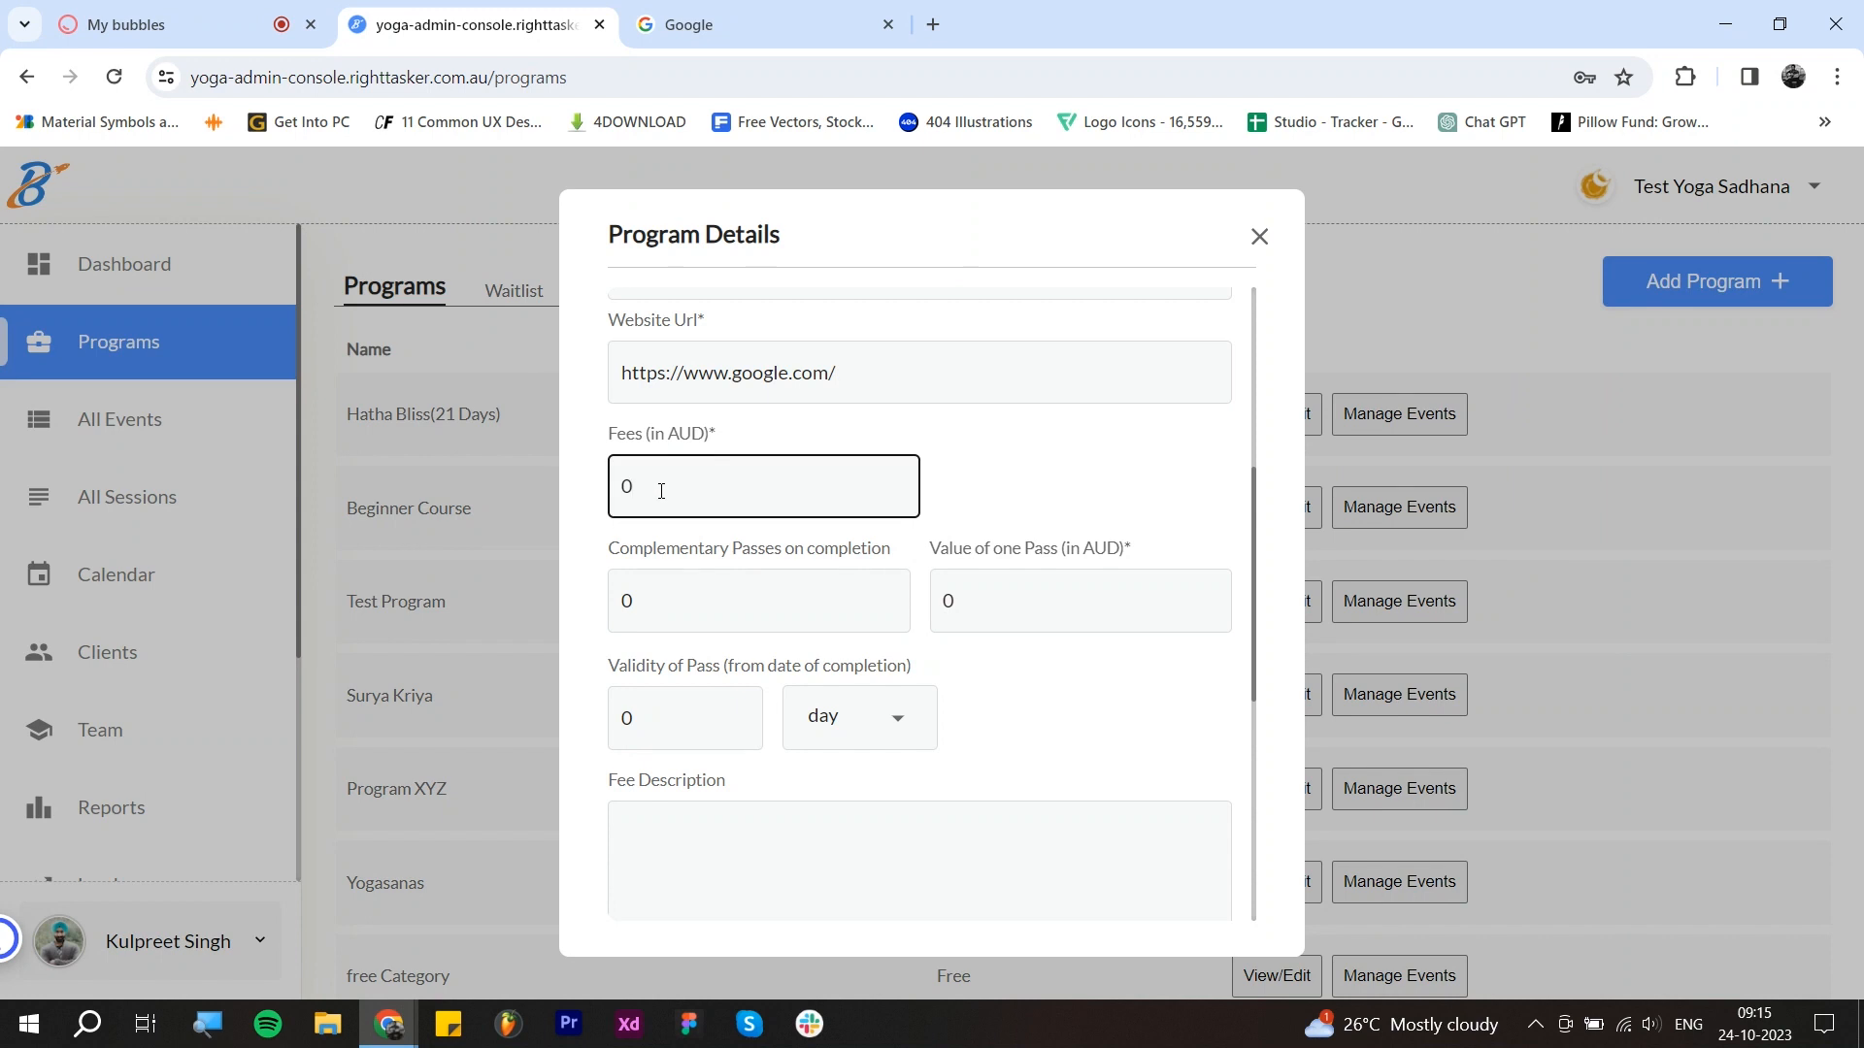
left_click_drag(661, 490, 609, 497)
type("100")
Step: Grant 2 complementary passes on completion, with each pass valued at 20 AUD
left_click(886, 596)
left_click(886, 596)
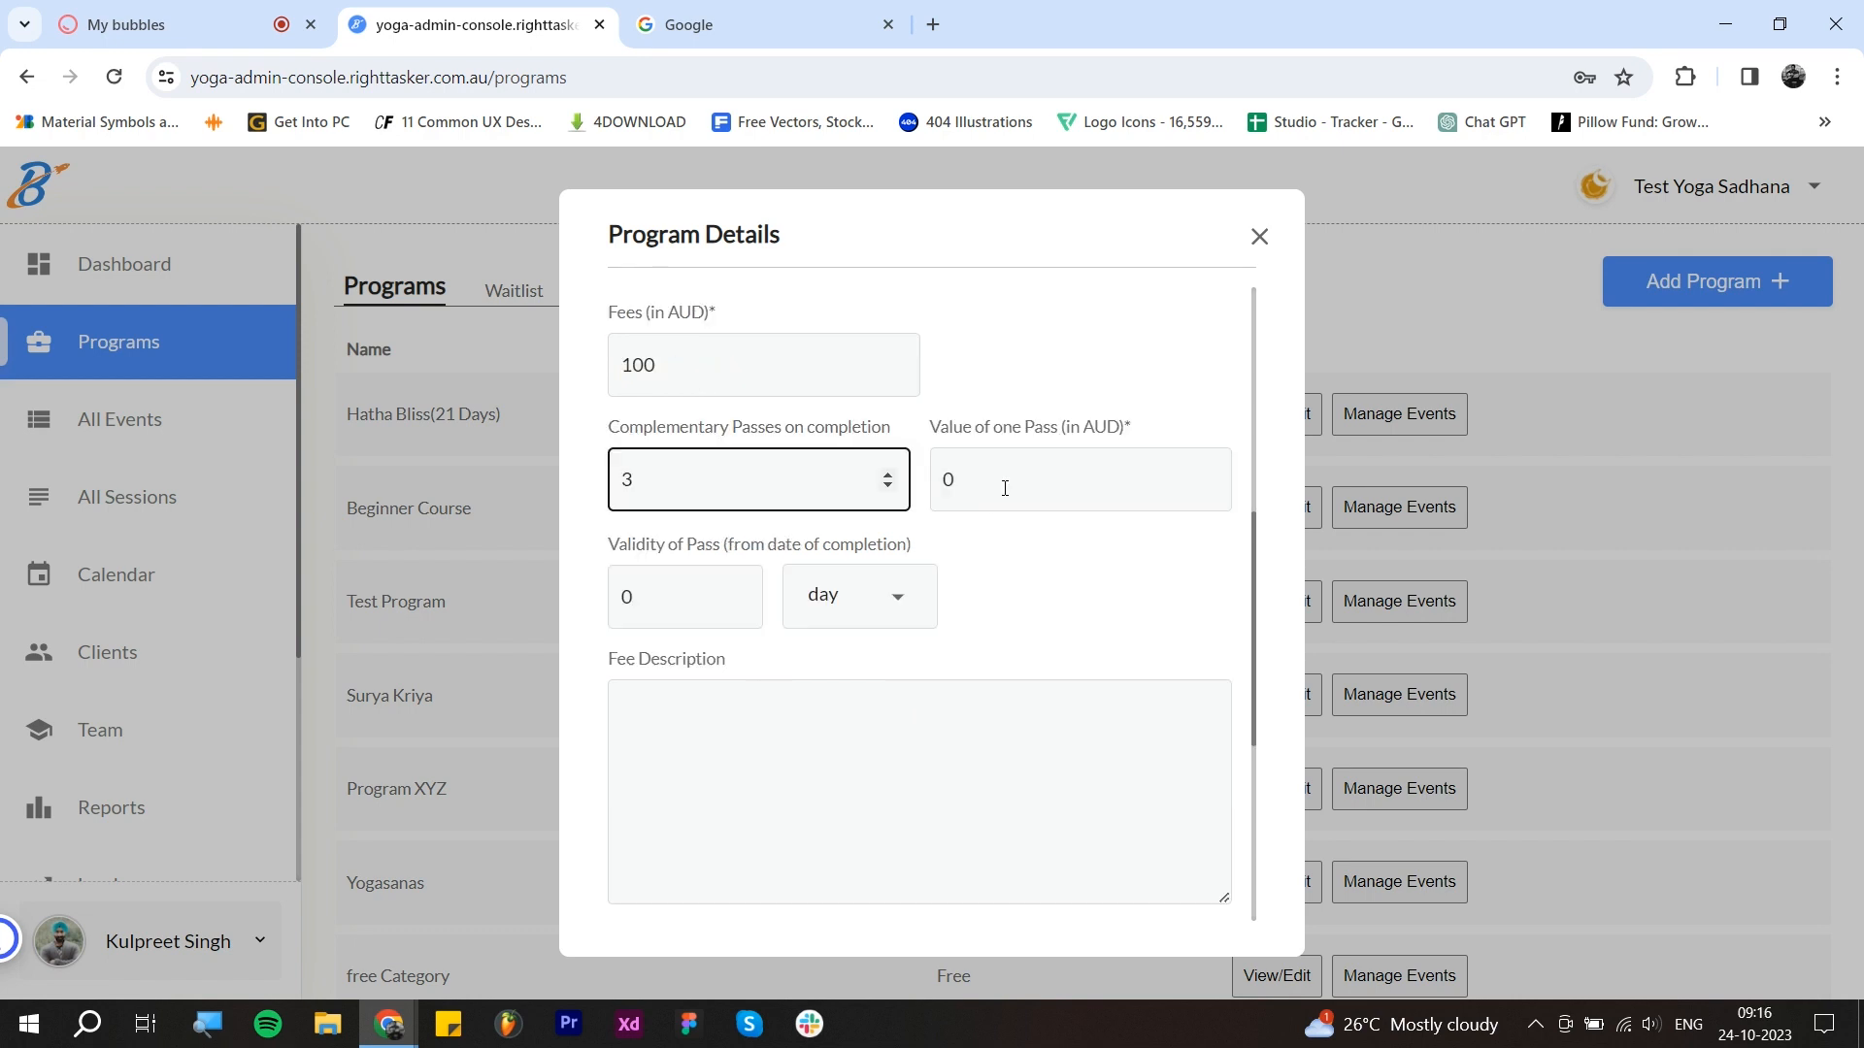
left_click(1006, 489)
left_click_drag(956, 480, 938, 477)
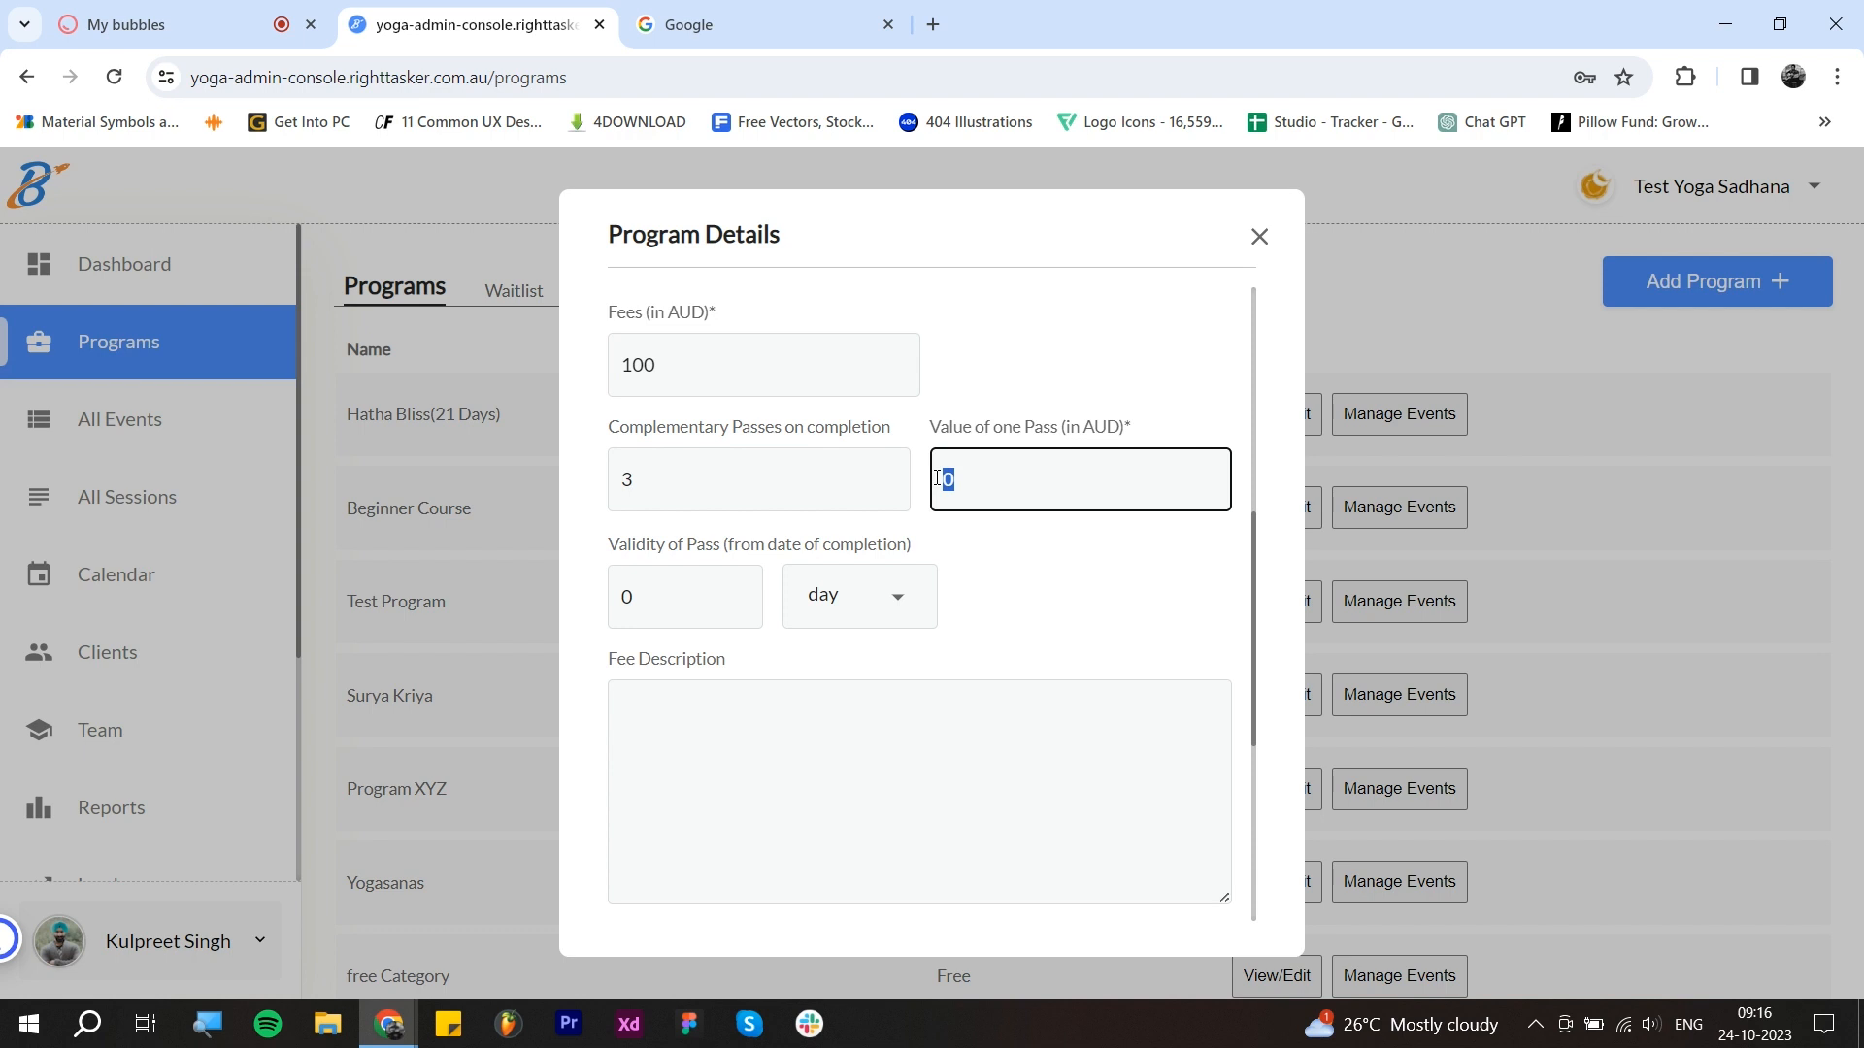
type("20")
left_click(888, 486)
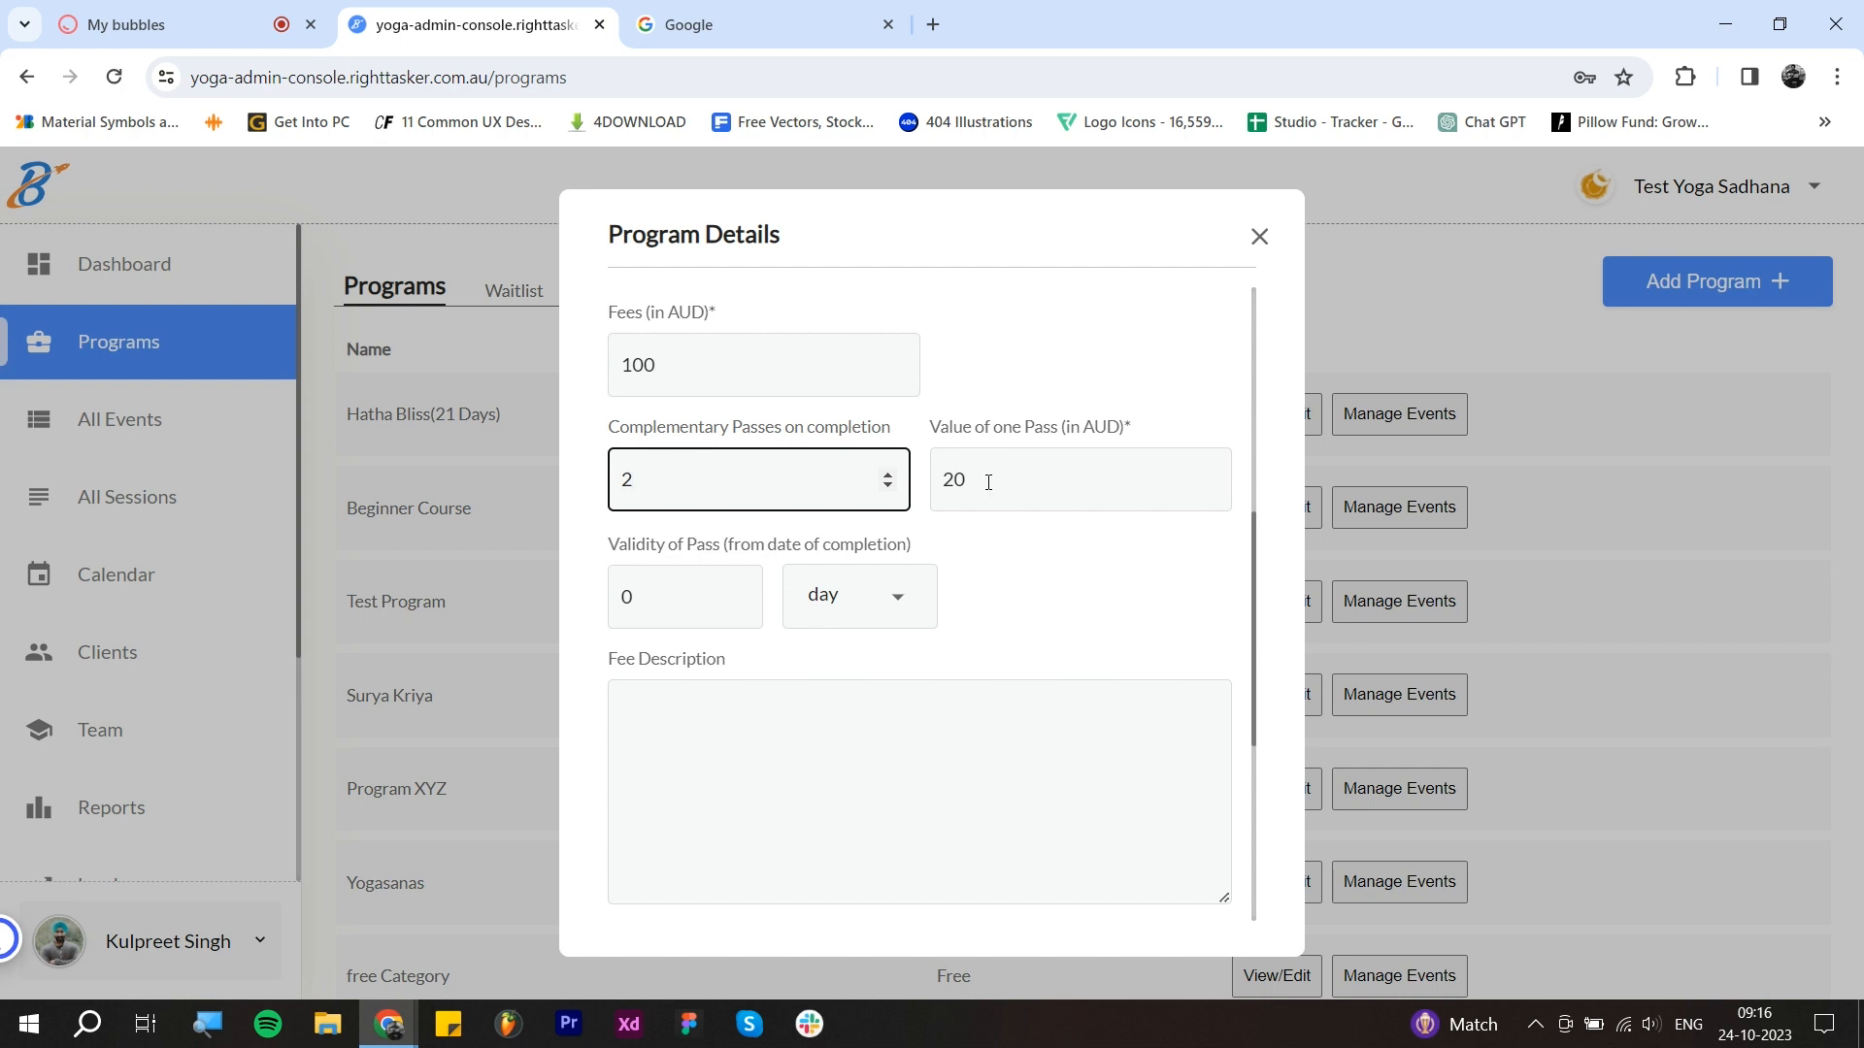
Step: Set the validity of the passes to 2 weeks from the date of completion
scroll(989, 482, "down", 1)
left_click(741, 472)
left_click(741, 472)
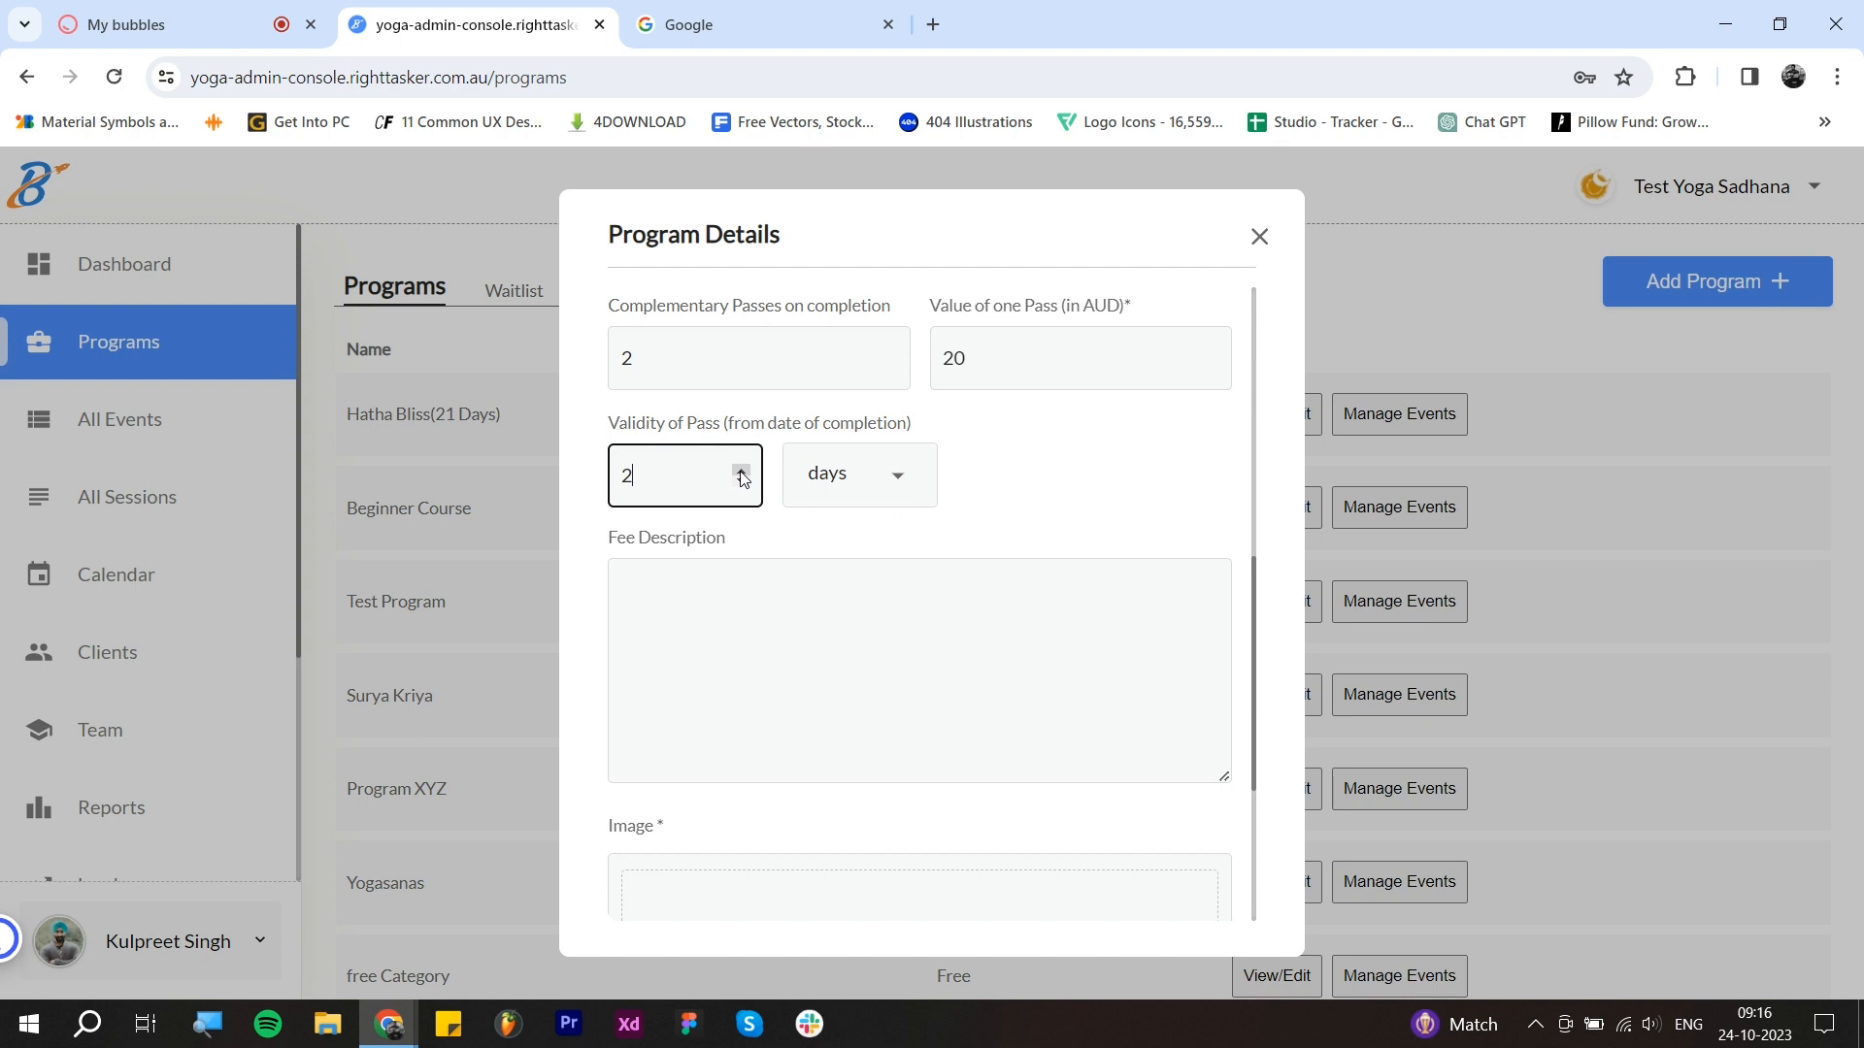
left_click(897, 485)
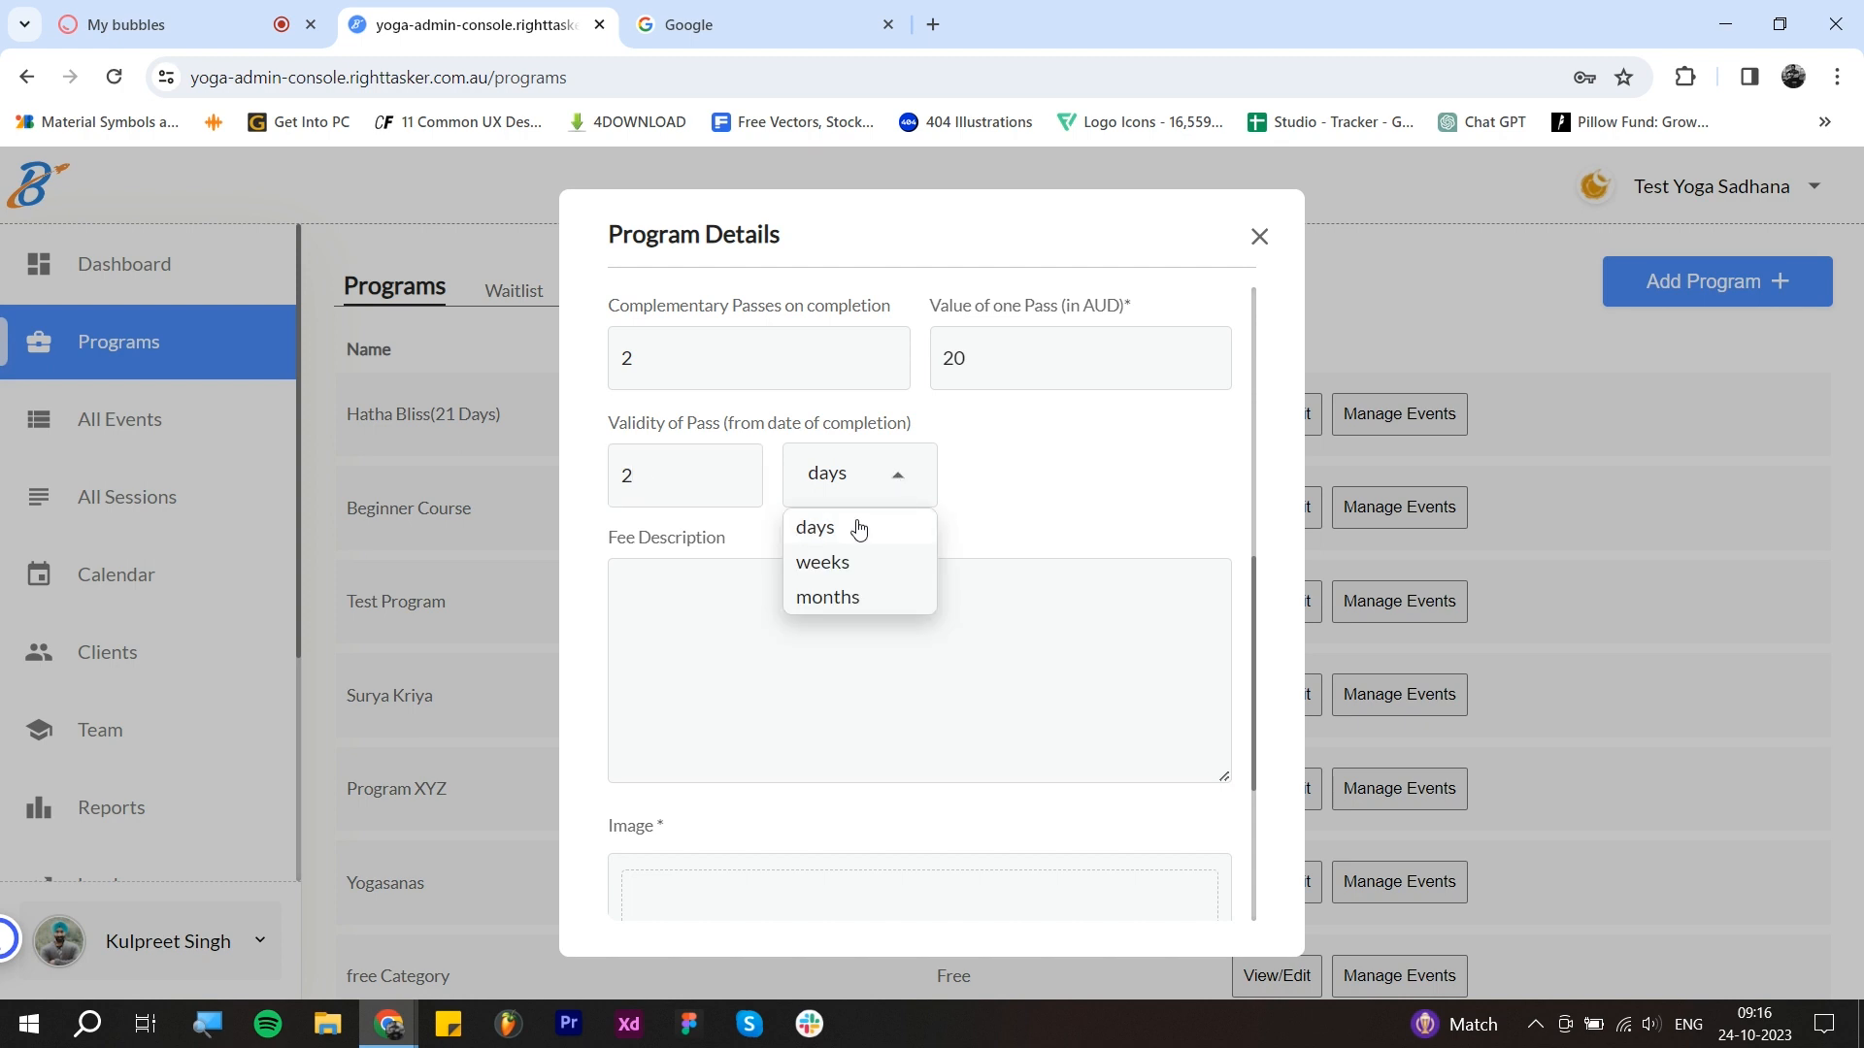
left_click(825, 563)
Step: Recheck the program's fees and enter "Descripion" as the fee description
scroll(709, 495, "down", 1)
left_click(709, 495)
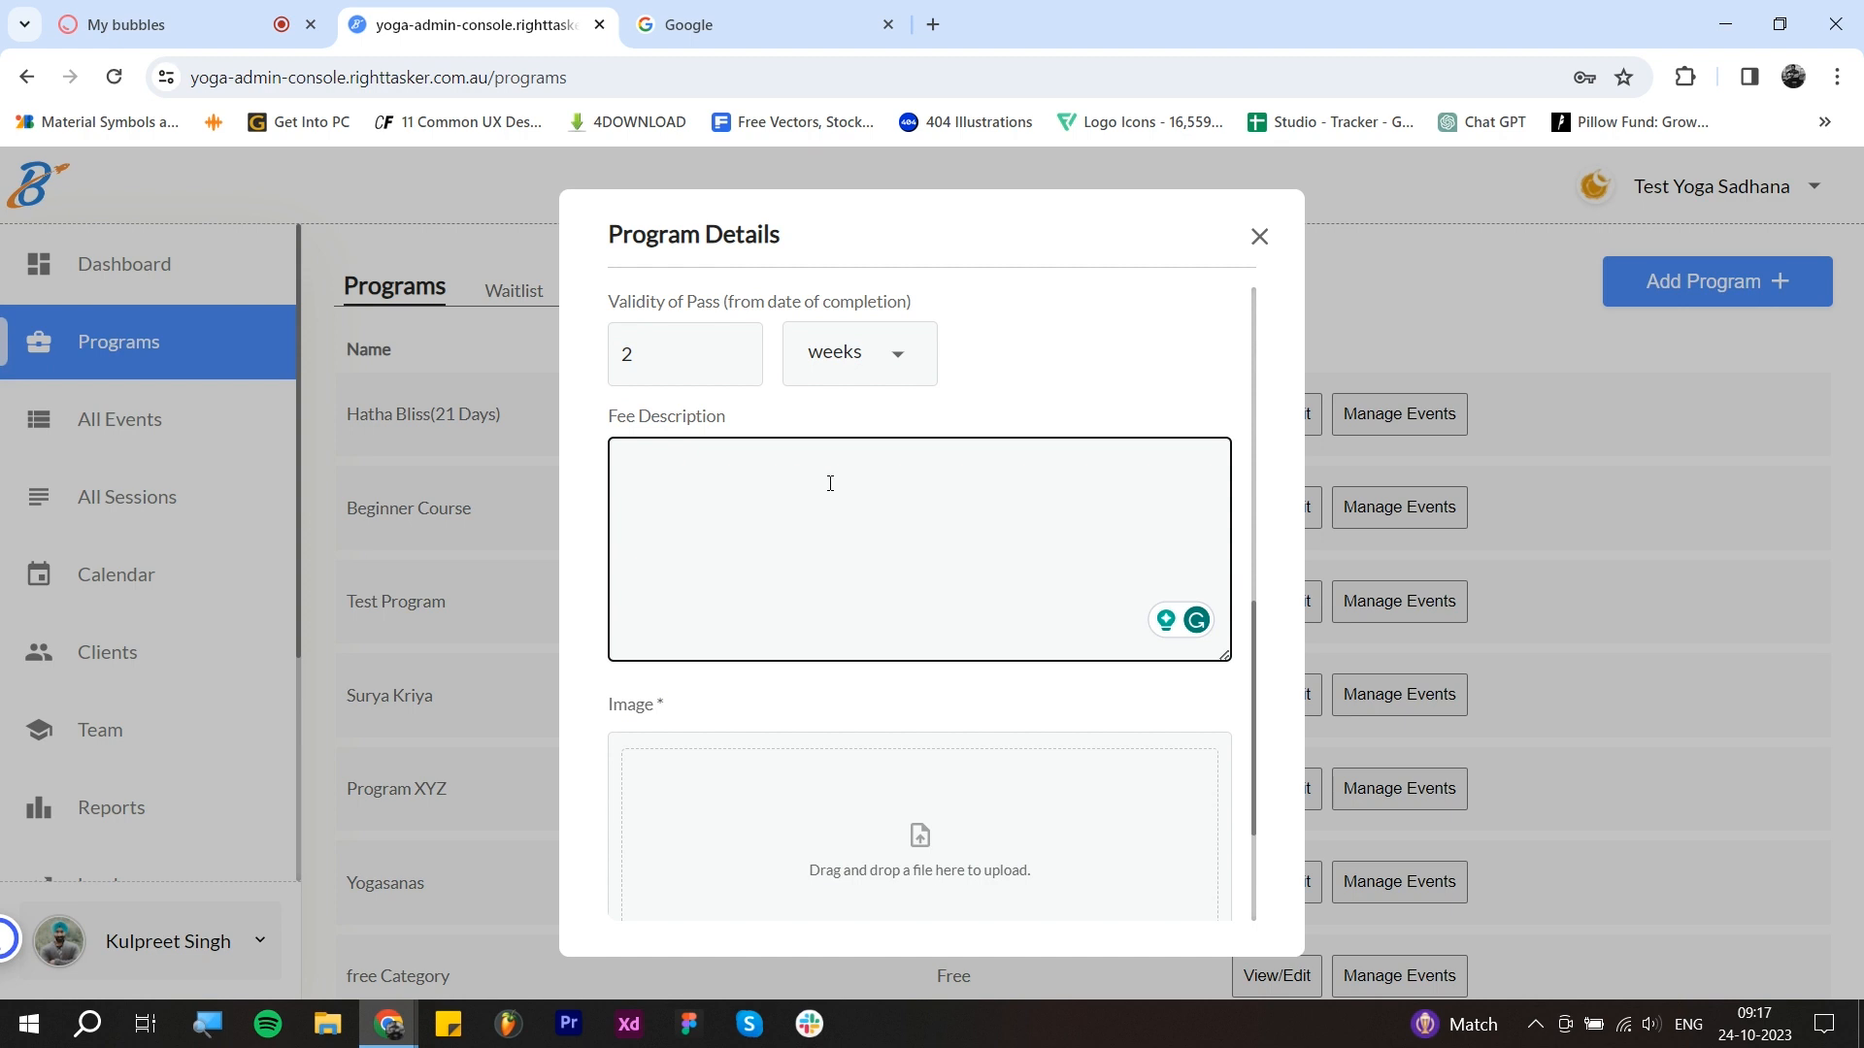
scroll(841, 487, "up", 4)
left_click(698, 473)
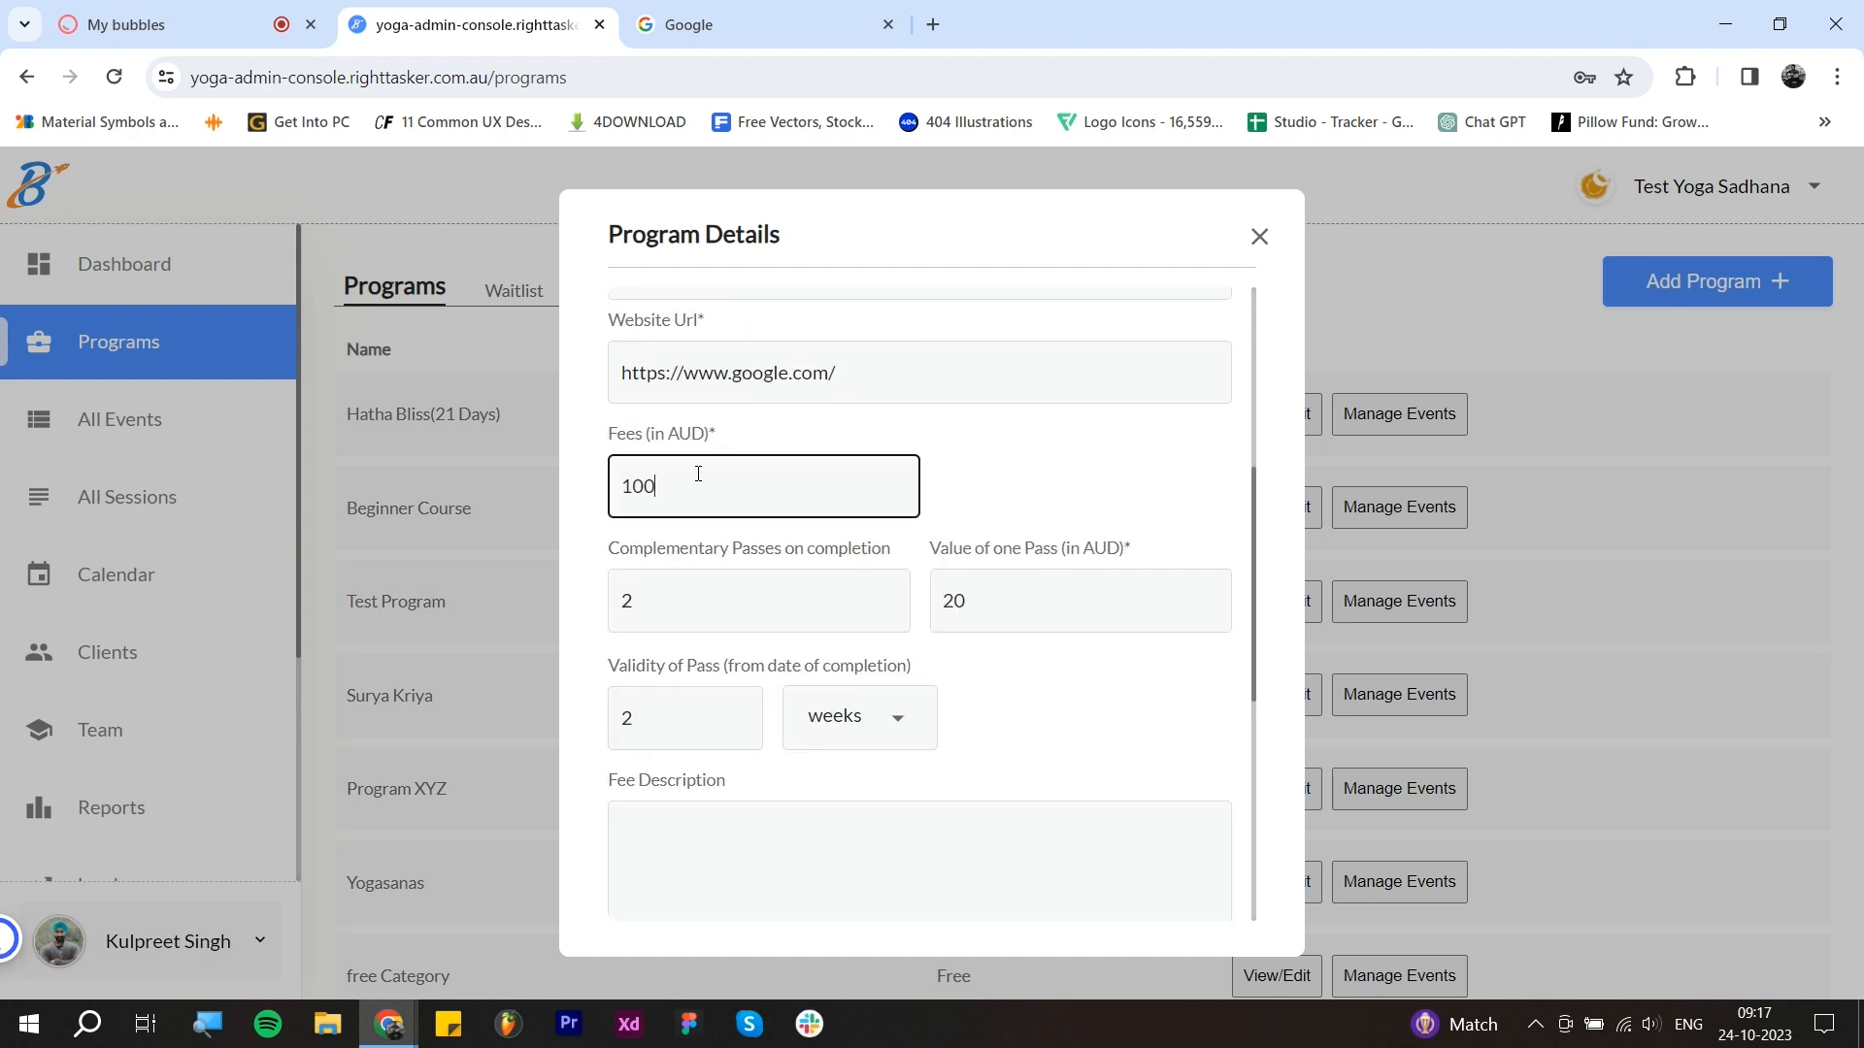
double_click(638, 482)
left_click(995, 487)
scroll(971, 476, "down", 5)
left_click(701, 392)
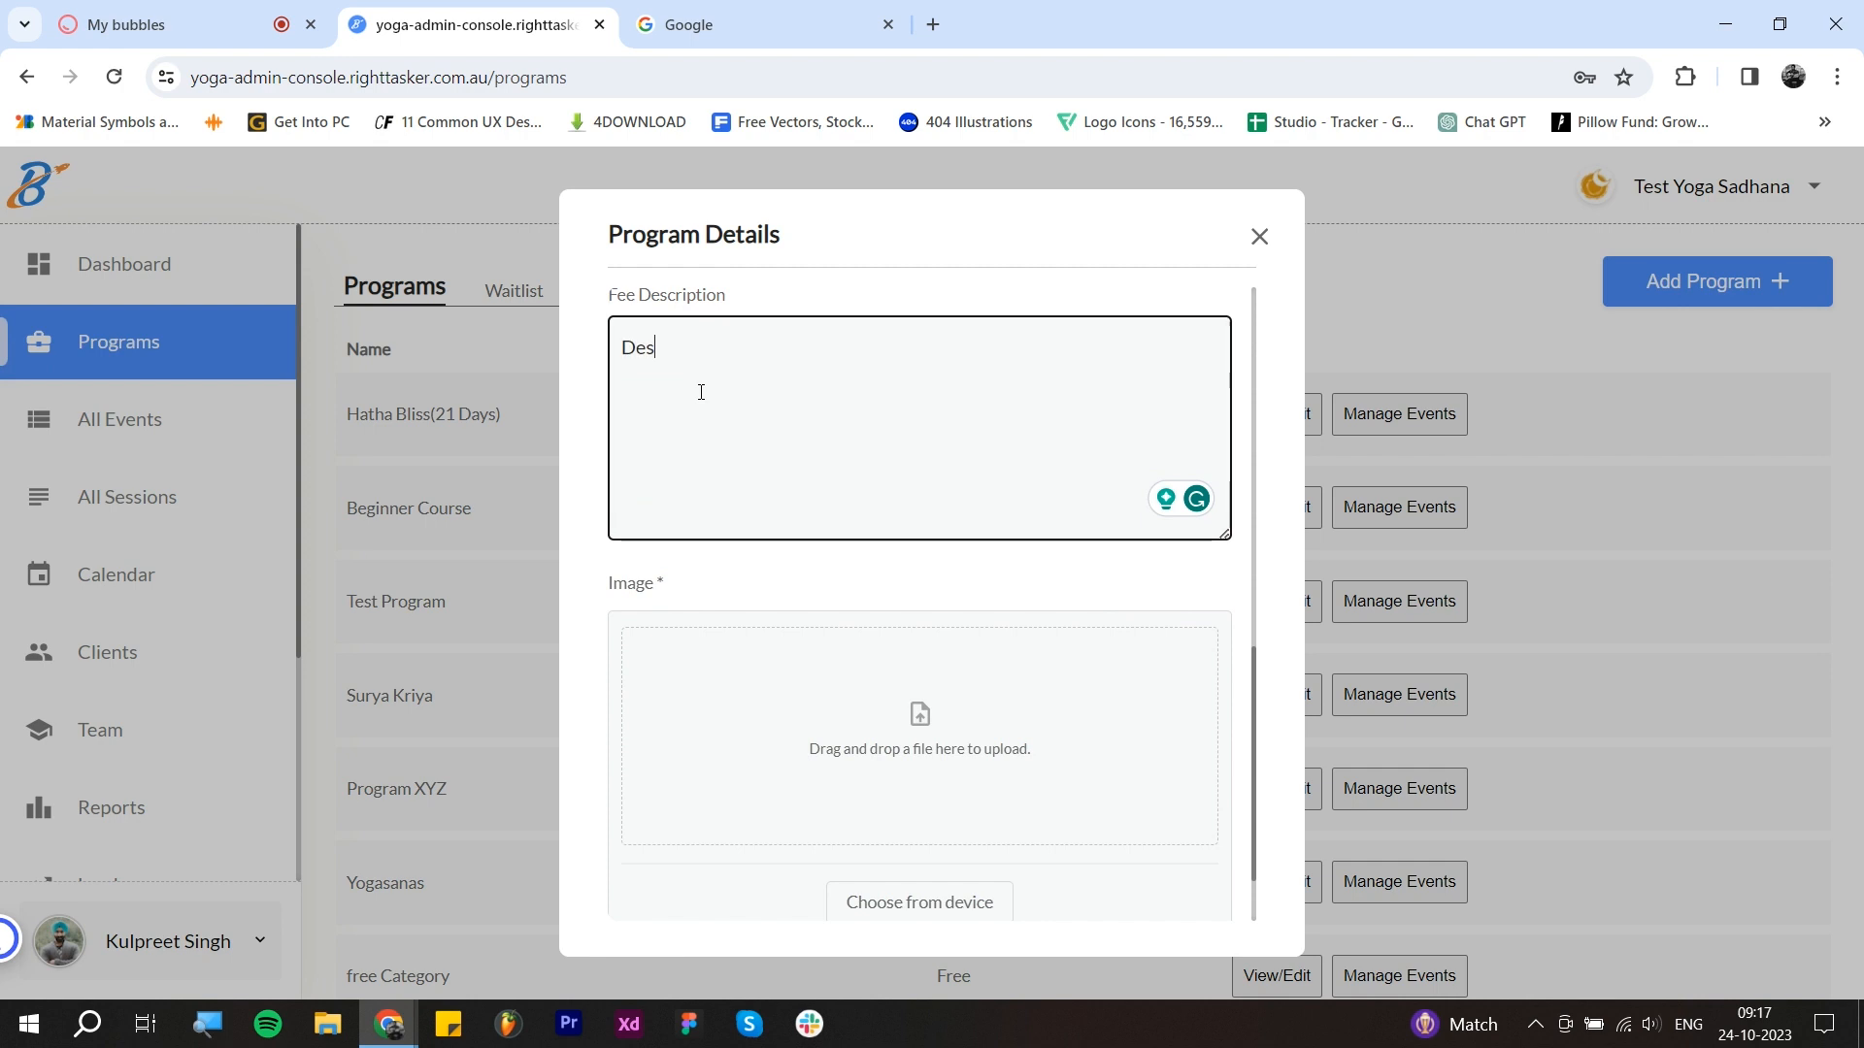
type("ripion")
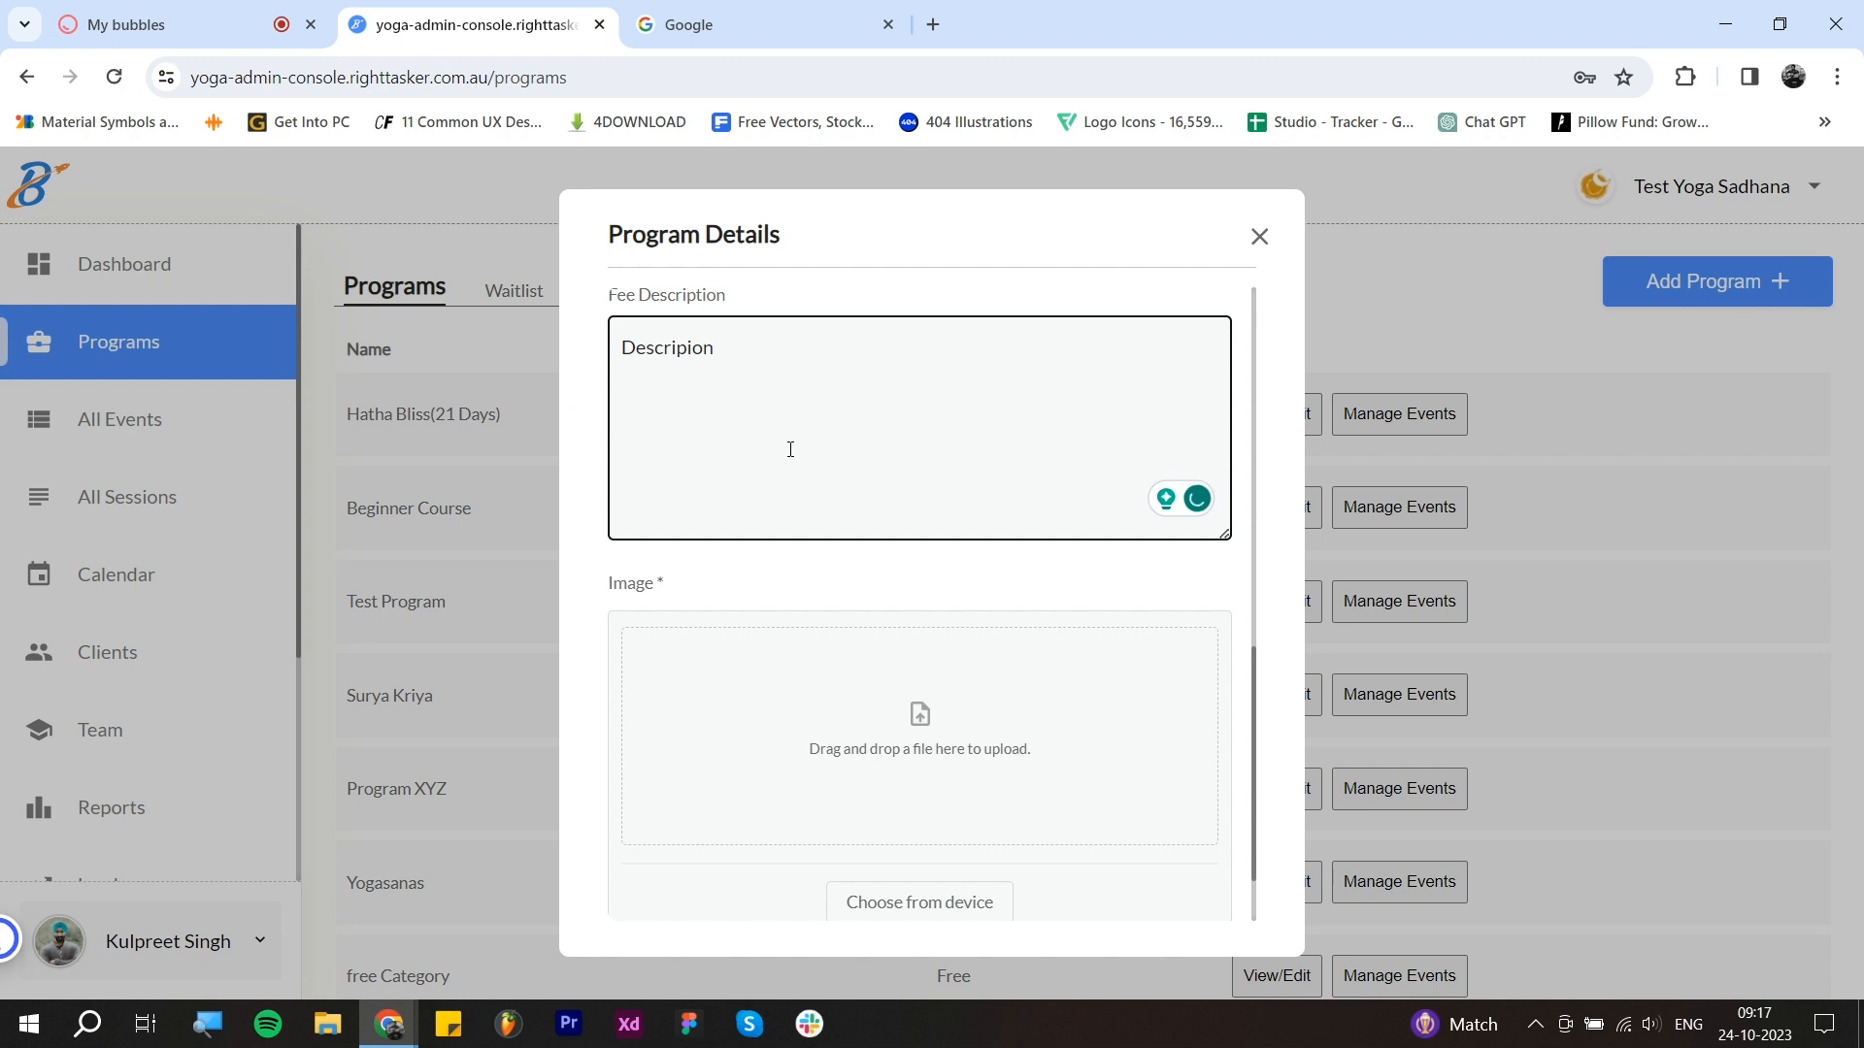
Step: Review the entered program details and image upload area, and save the Hatha Yoga program
scroll(786, 534, "down", 2)
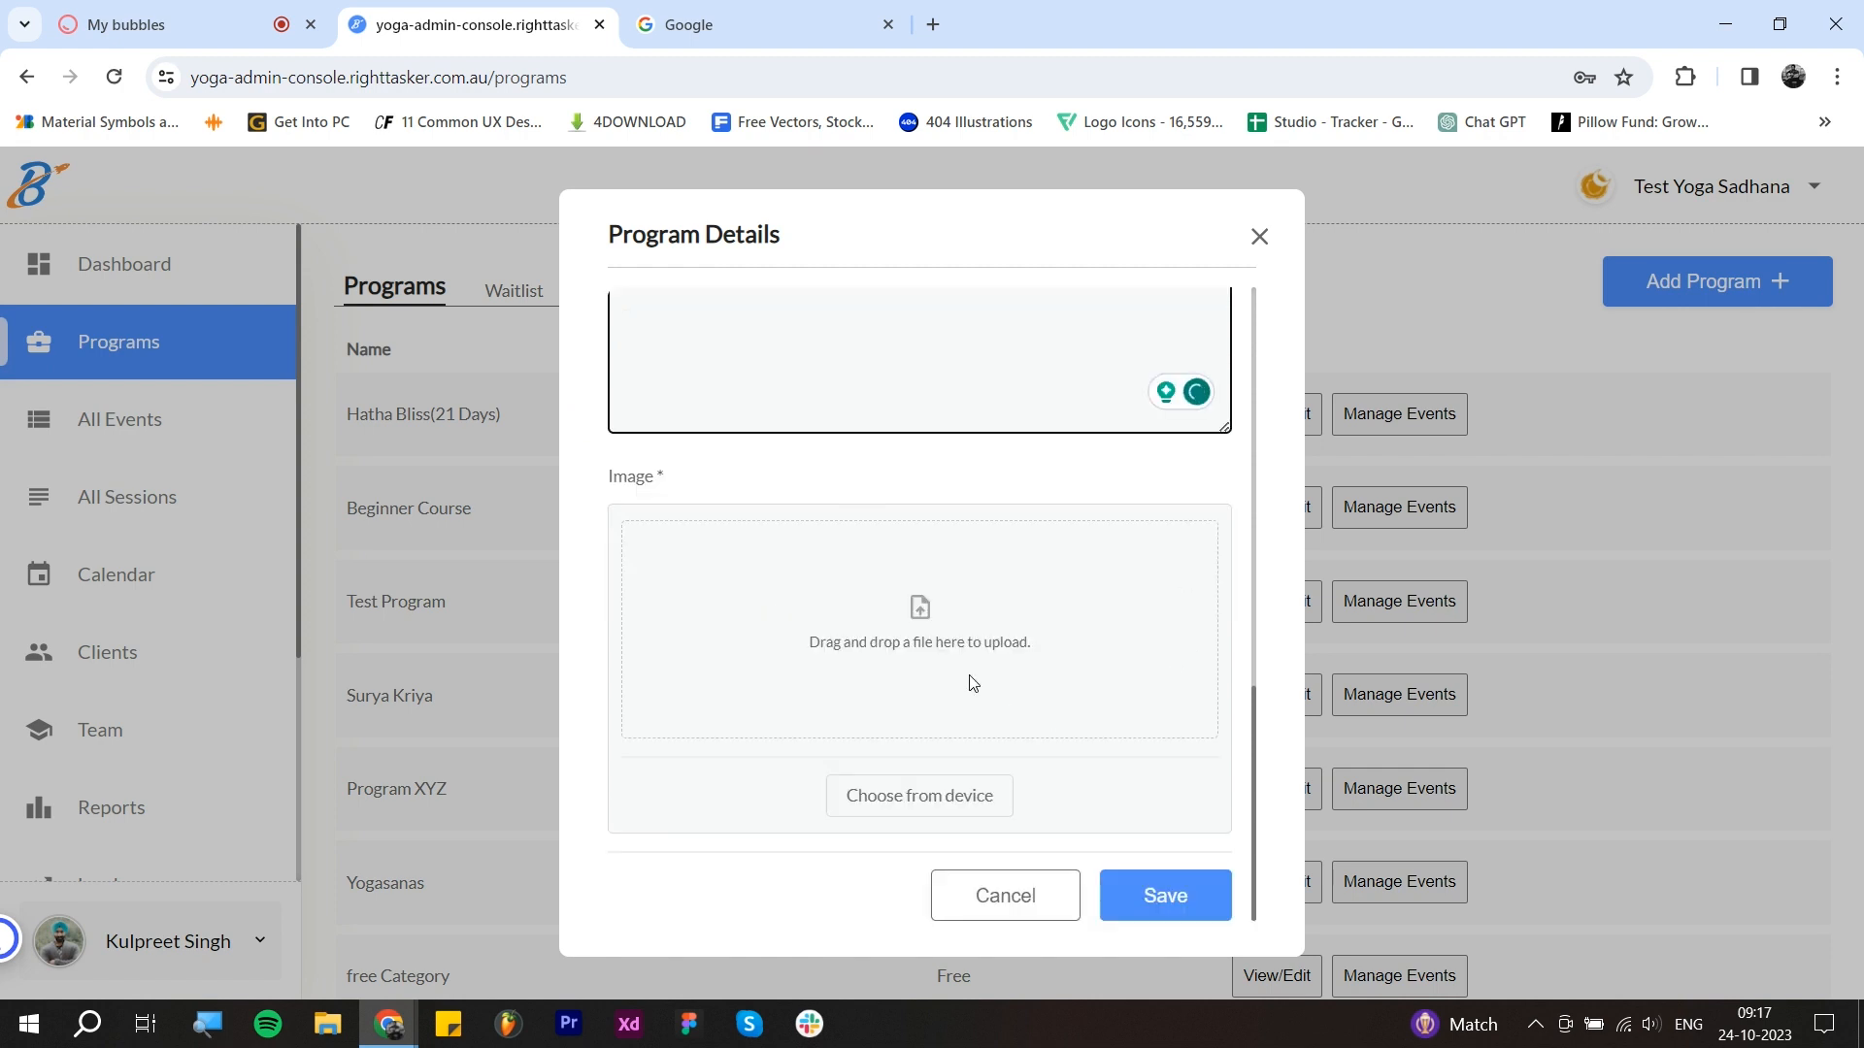
scroll(971, 680, "up", 1)
scroll(1061, 720, "down", 1)
scroll(1149, 653, "up", 6)
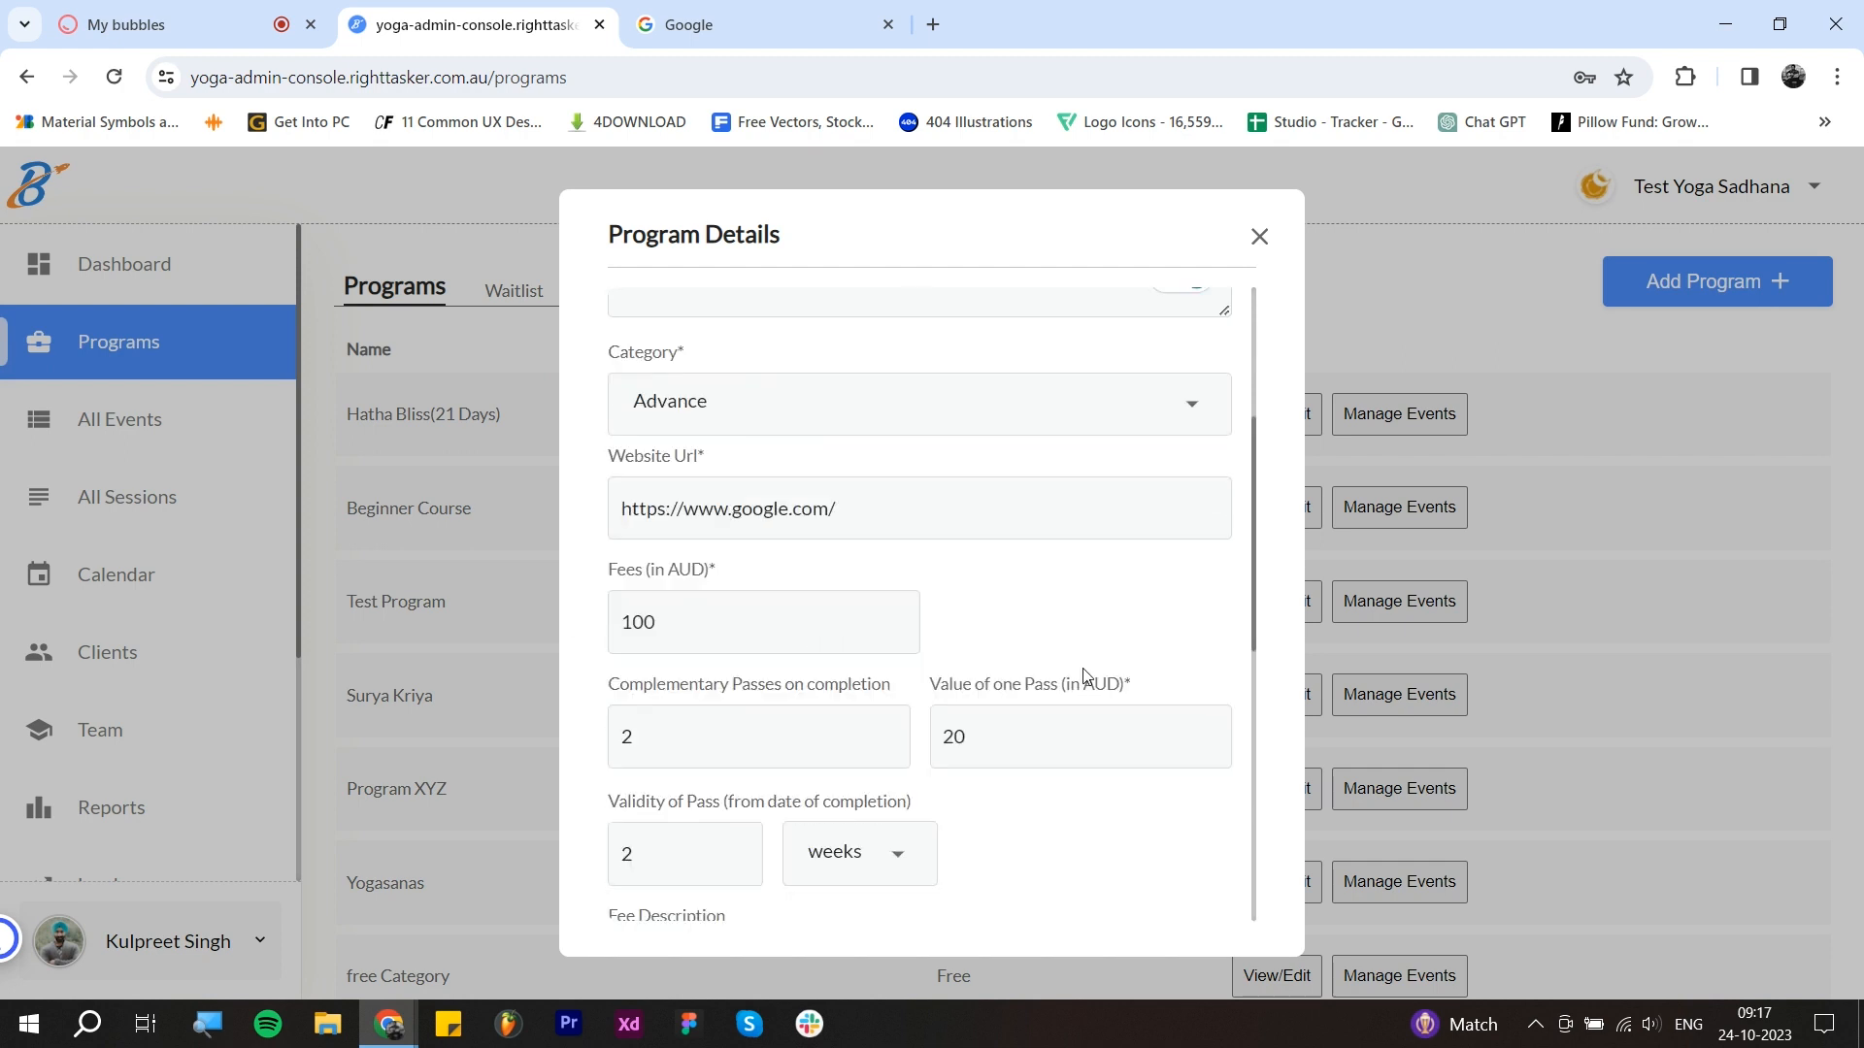
scroll(962, 653, "down", 4)
scroll(962, 652, "down", 3)
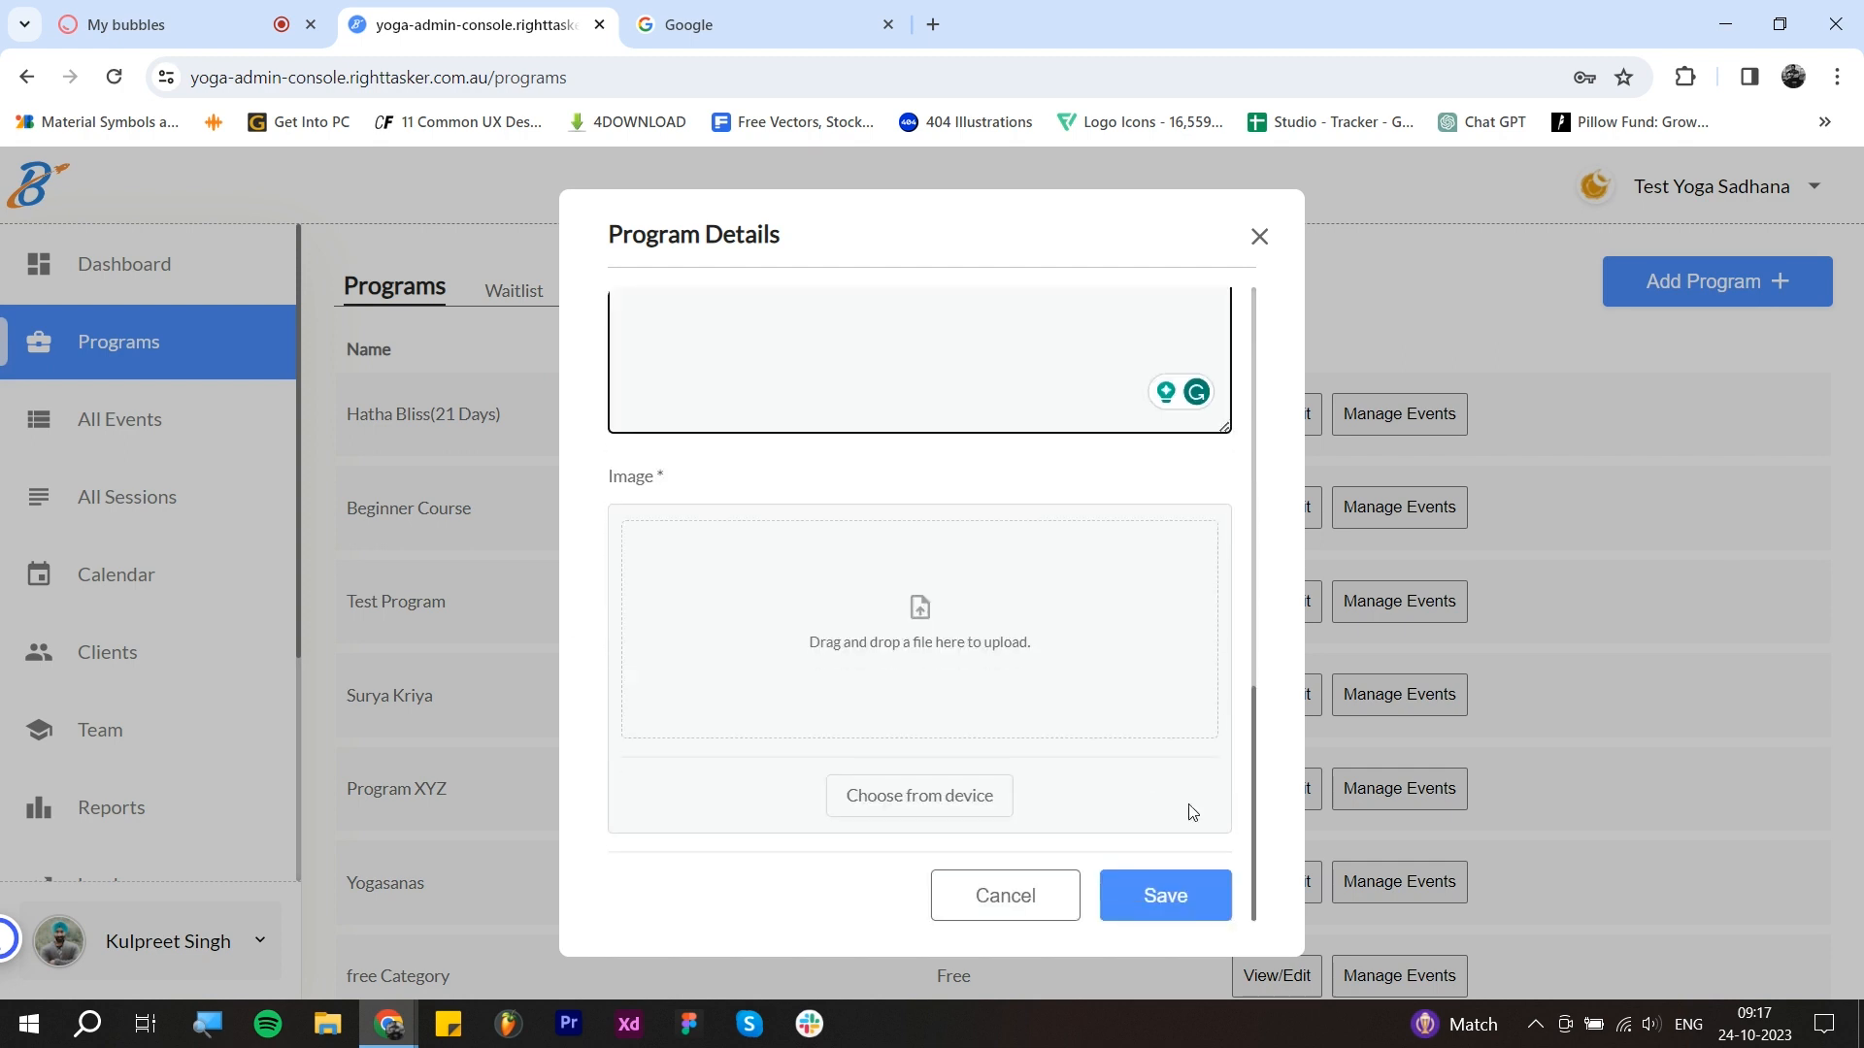
left_click(1165, 891)
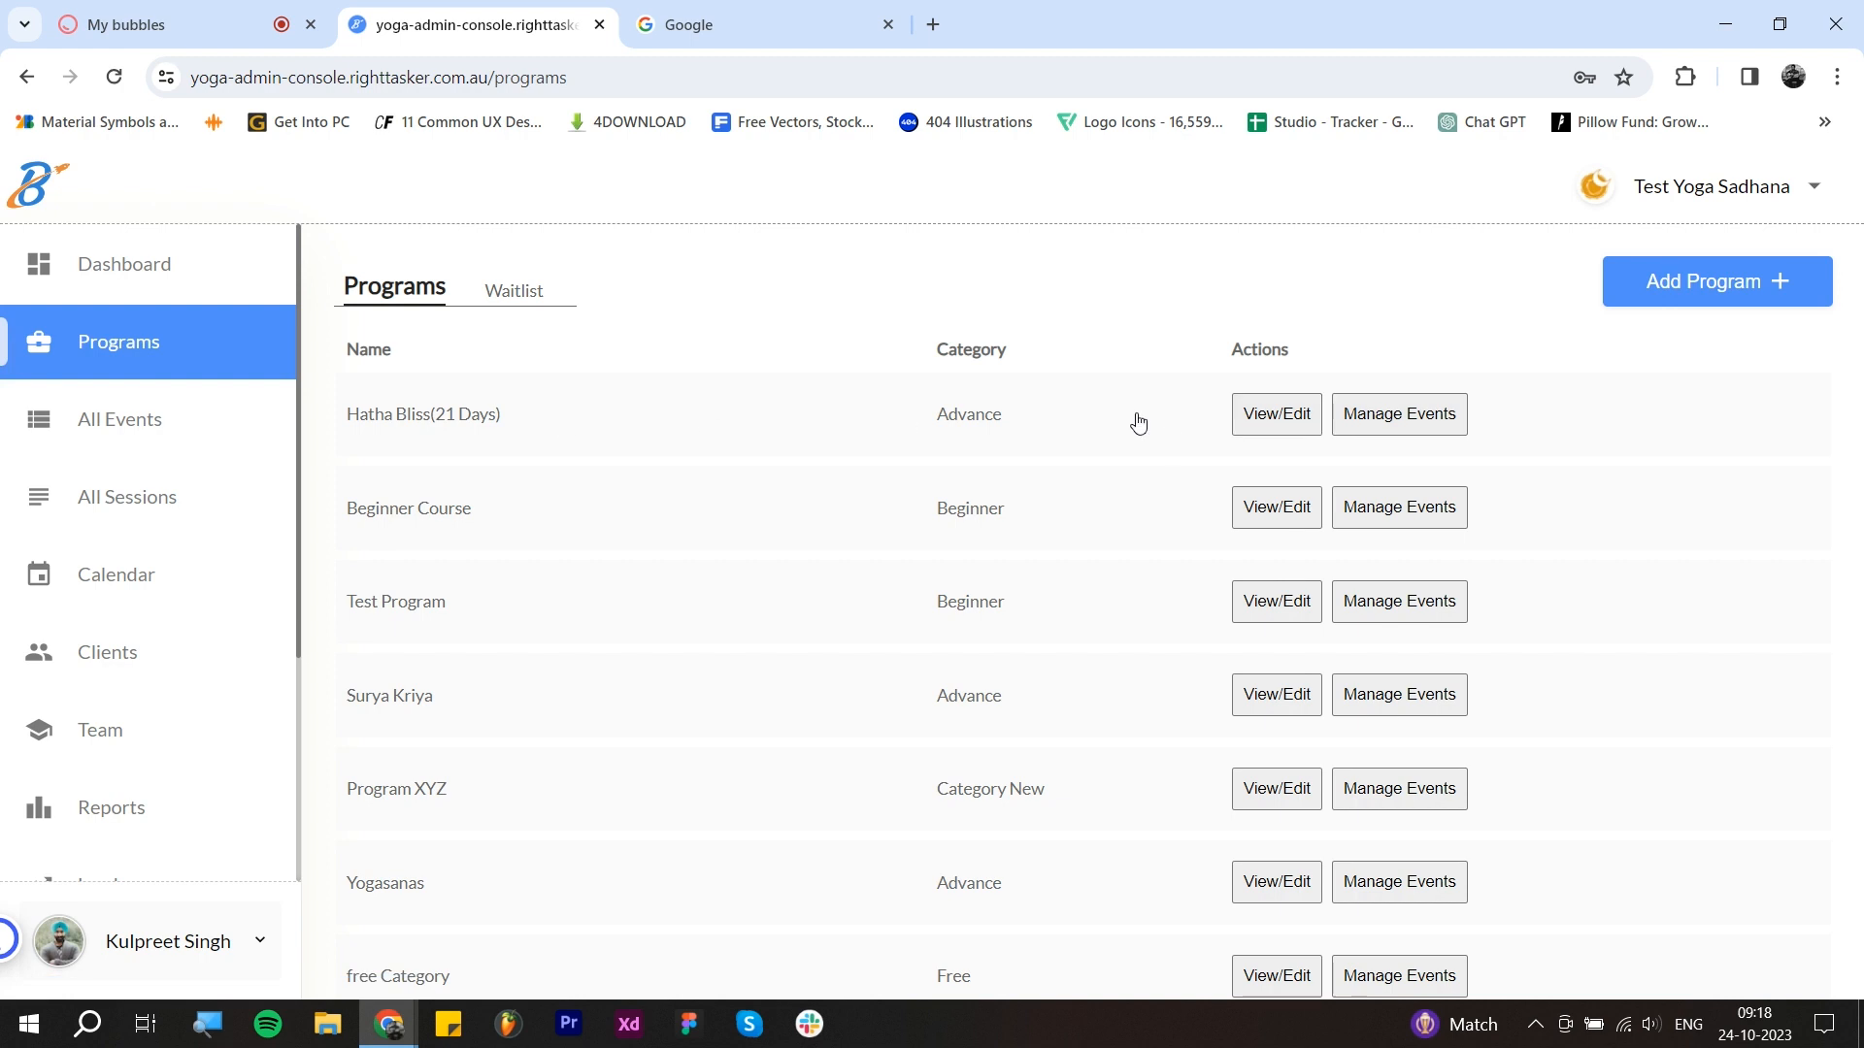
Step: Open the details of the Hatha Bliss(21 Days) program and examine its category, fees and pass information
left_click(1311, 425)
scroll(1006, 504, "down", 5)
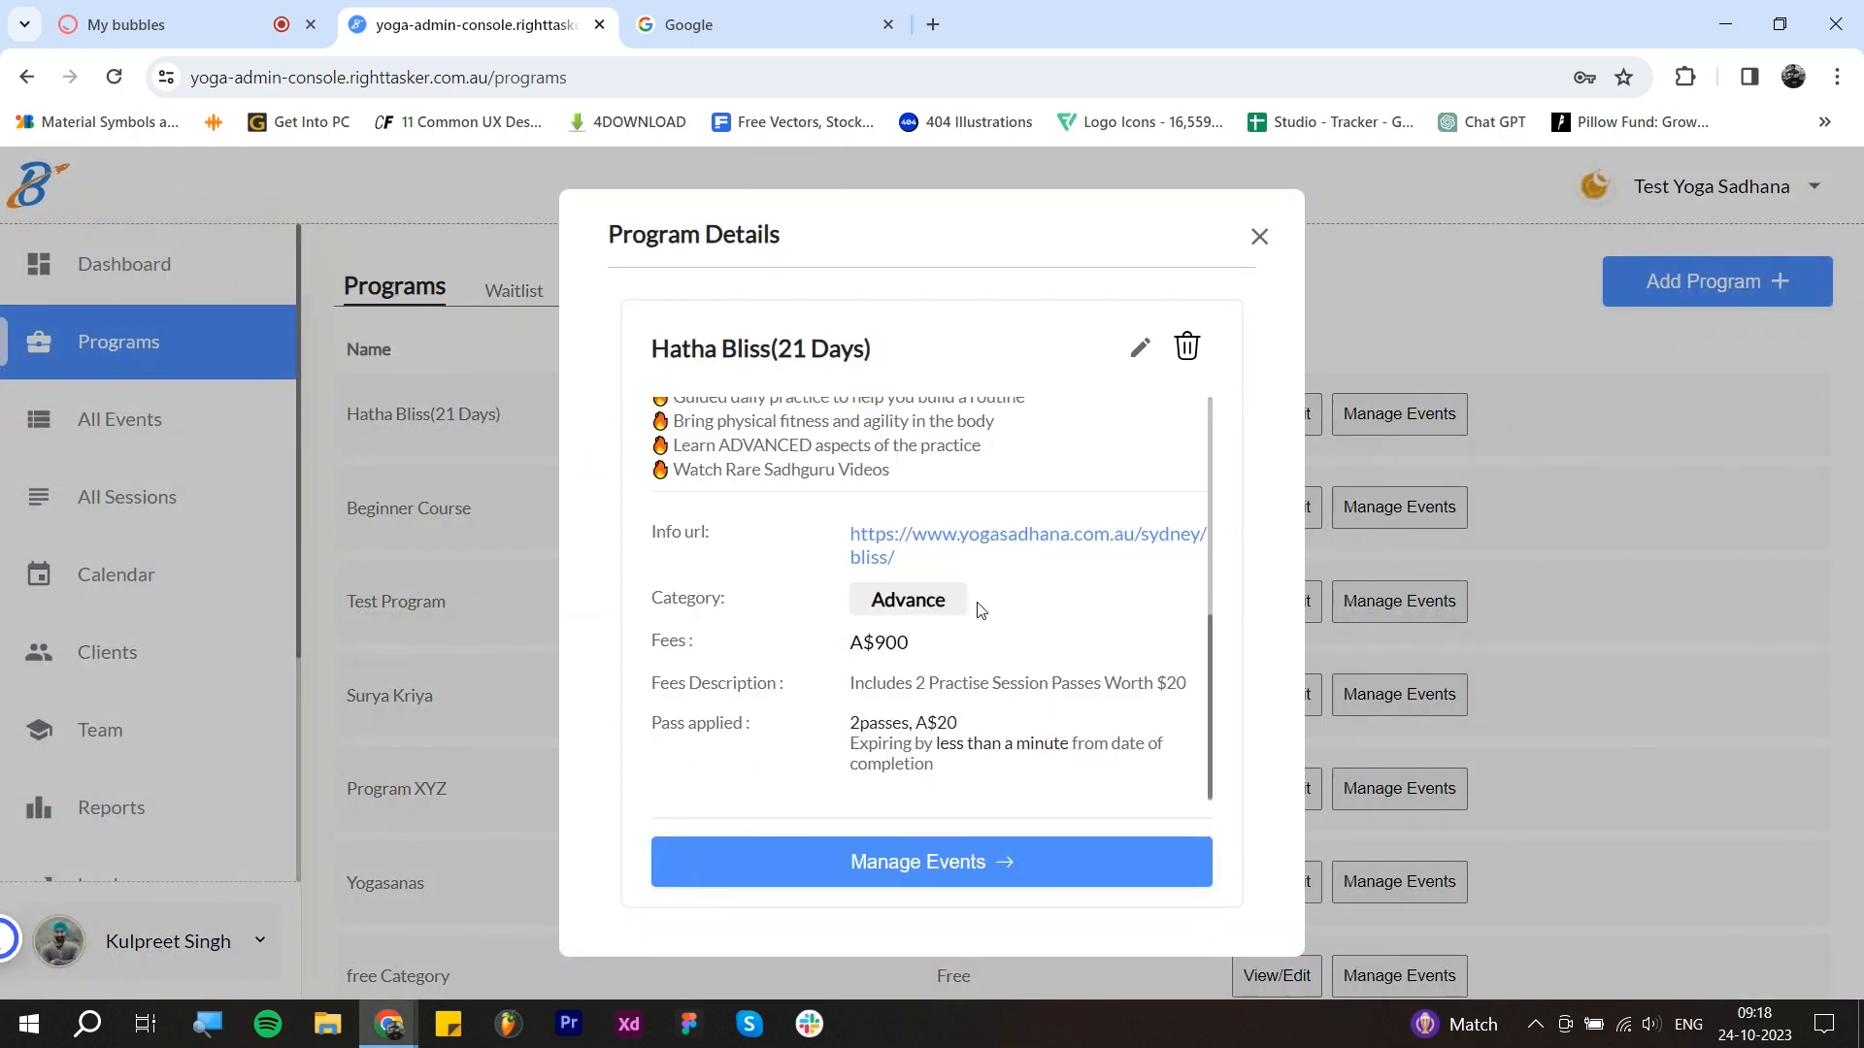
Step: Open the Hatha Bliss(21 Days) program for editing, review its fields down to the image upload area, and save it
scroll(981, 608, "up", 5)
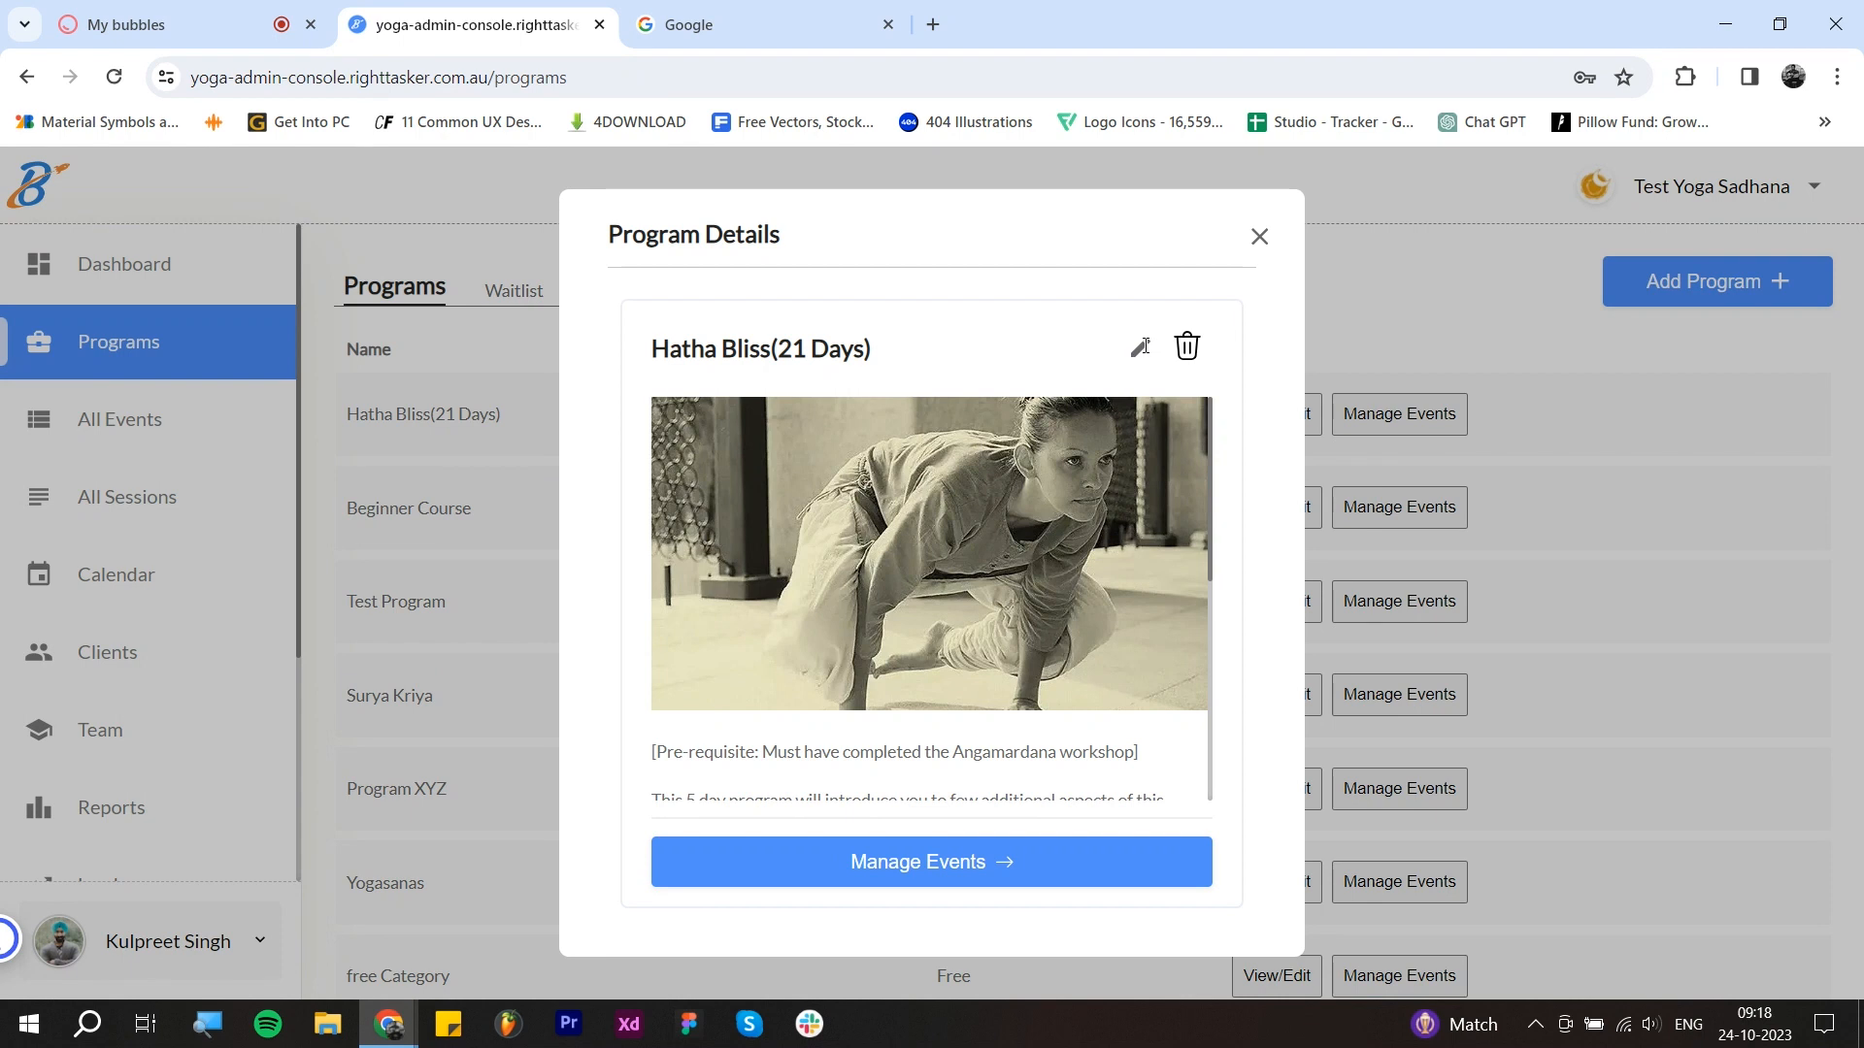
left_click(1140, 348)
scroll(1007, 741, "down", 7)
scroll(1010, 742, "up", 7)
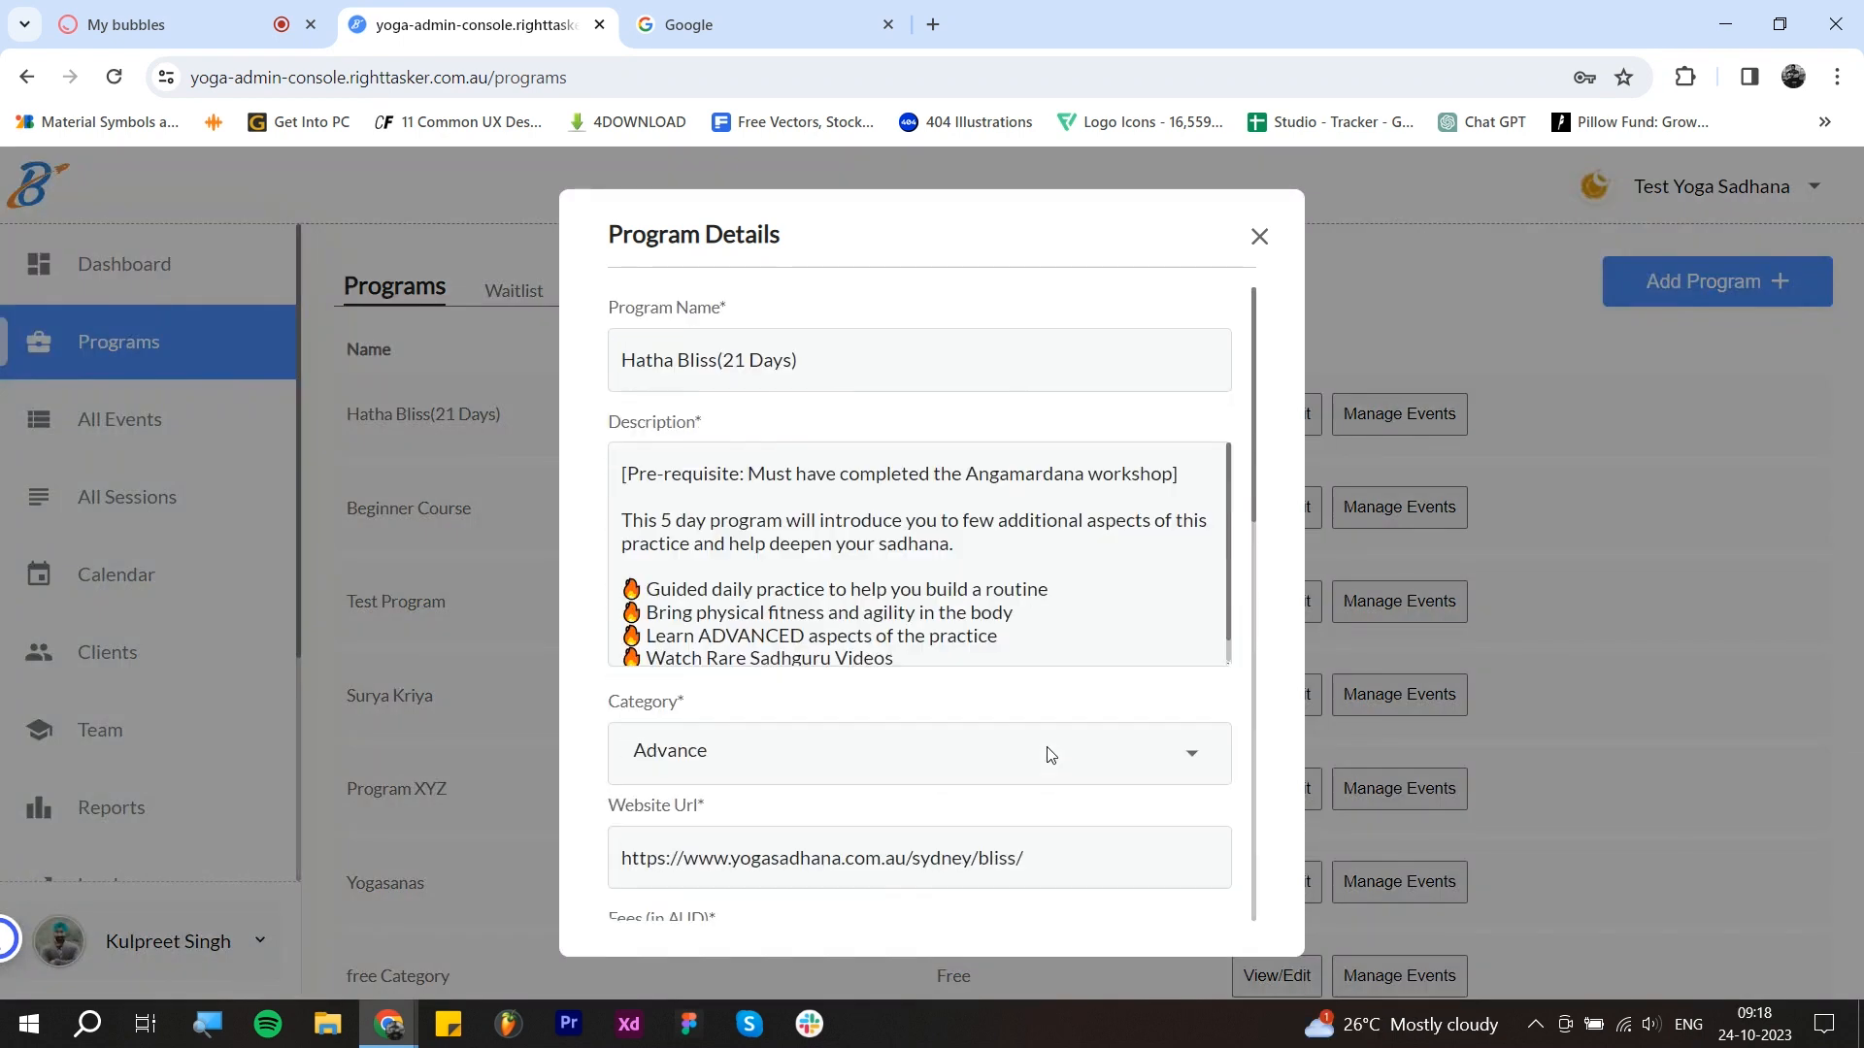
scroll(949, 757, "down", 10)
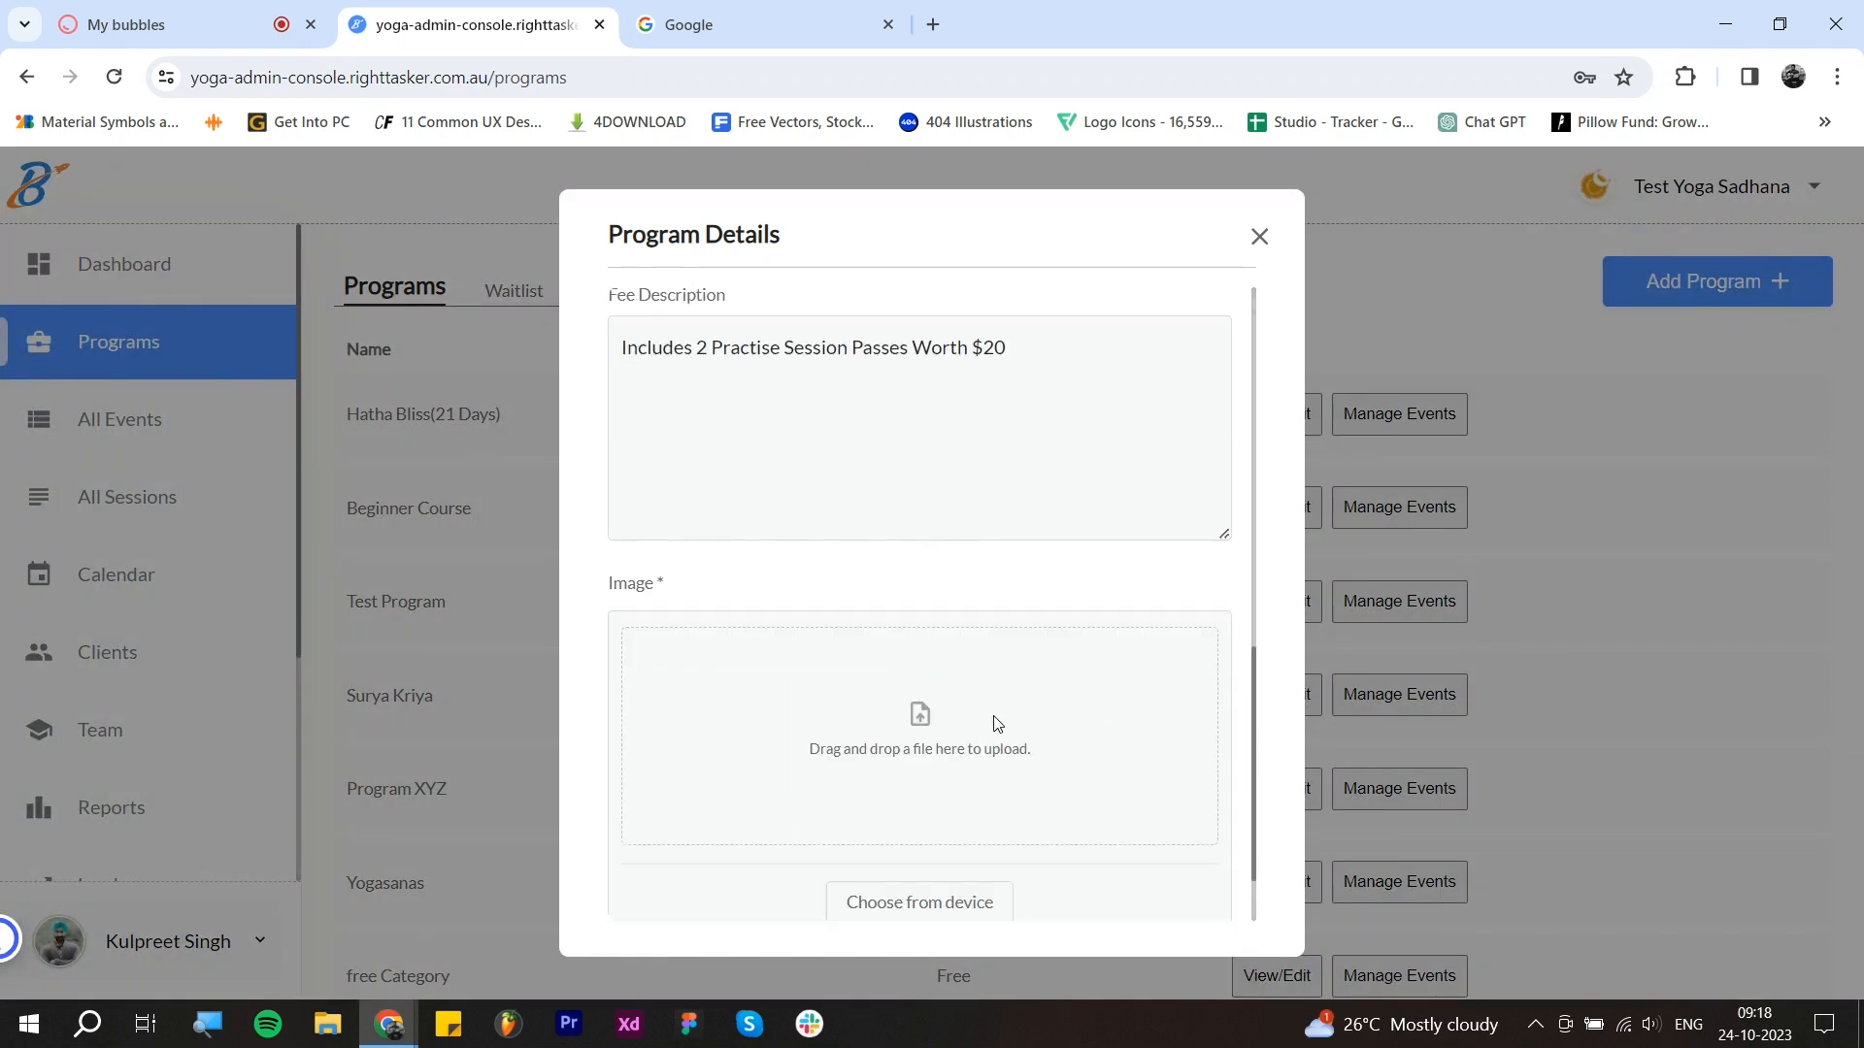
scroll(1040, 712, "up", 5)
scroll(1165, 782, "down", 6)
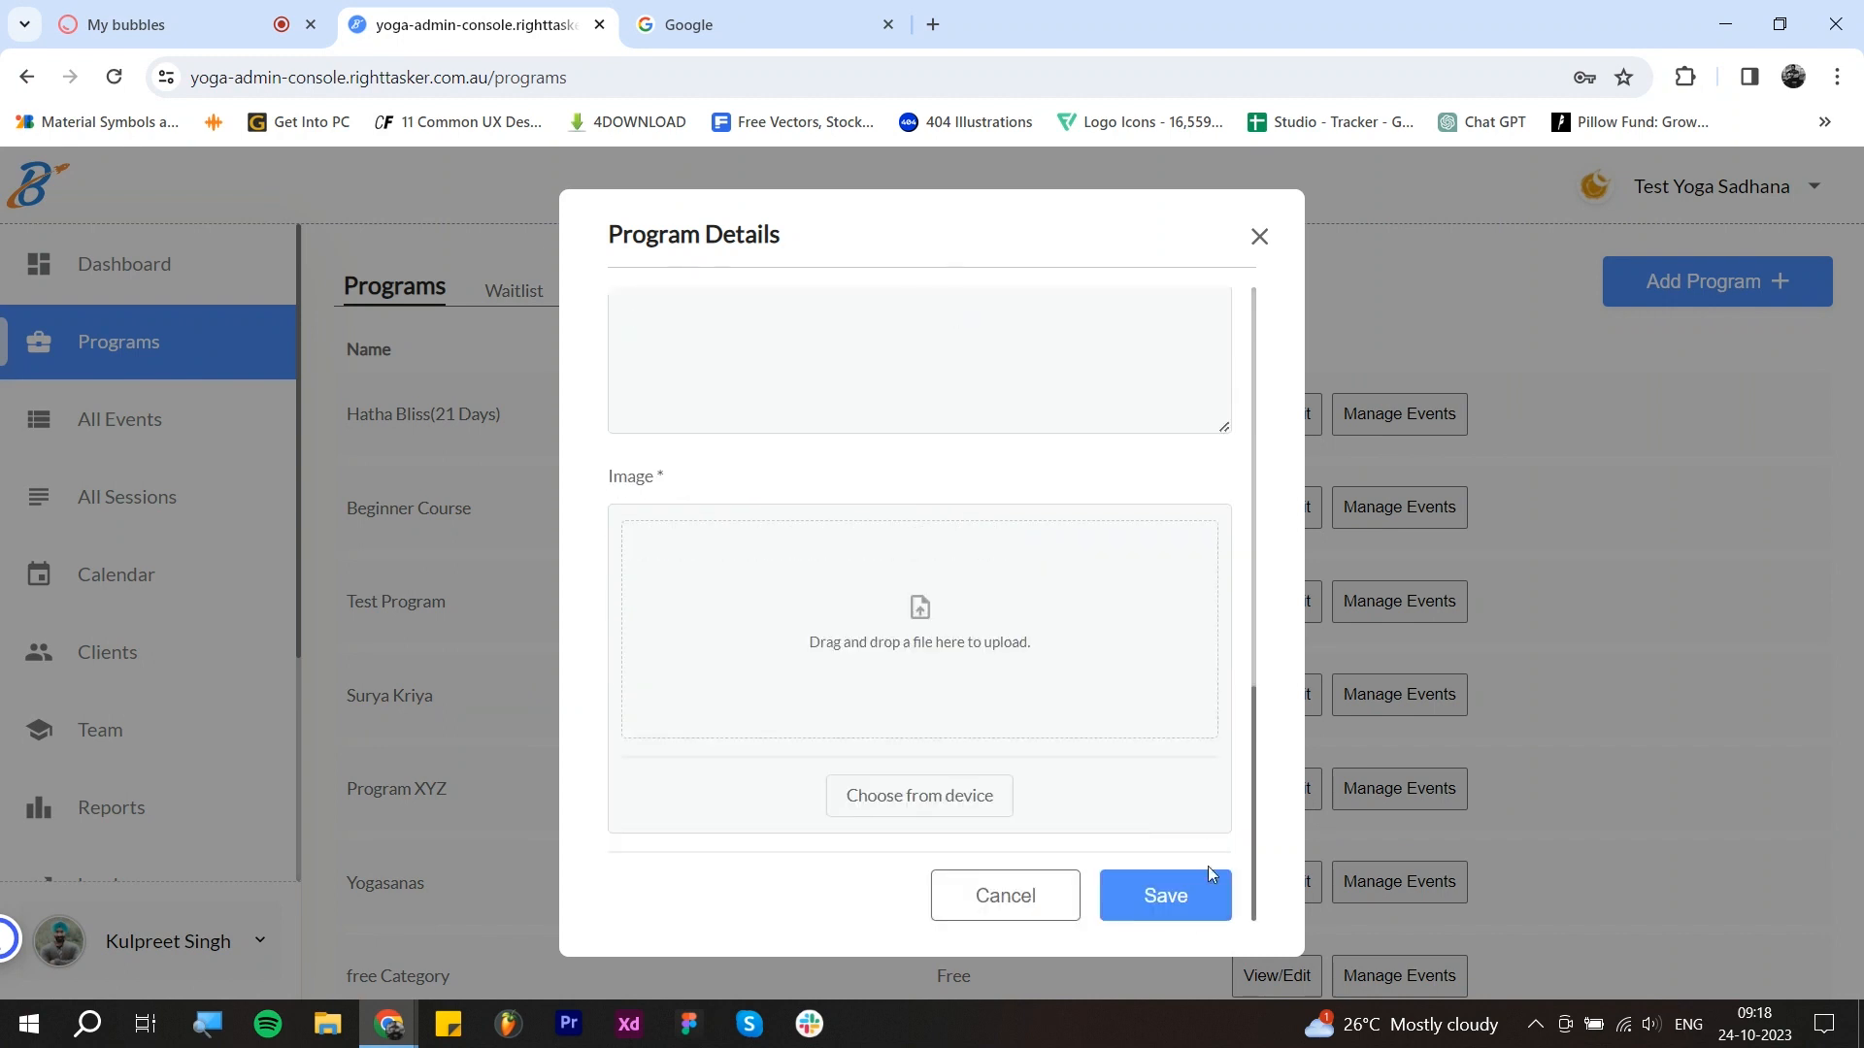
left_click(1166, 895)
Step: Review the image, name and description text in the Hatha Bliss(21 Days) program details
scroll(1078, 744, "down", 5)
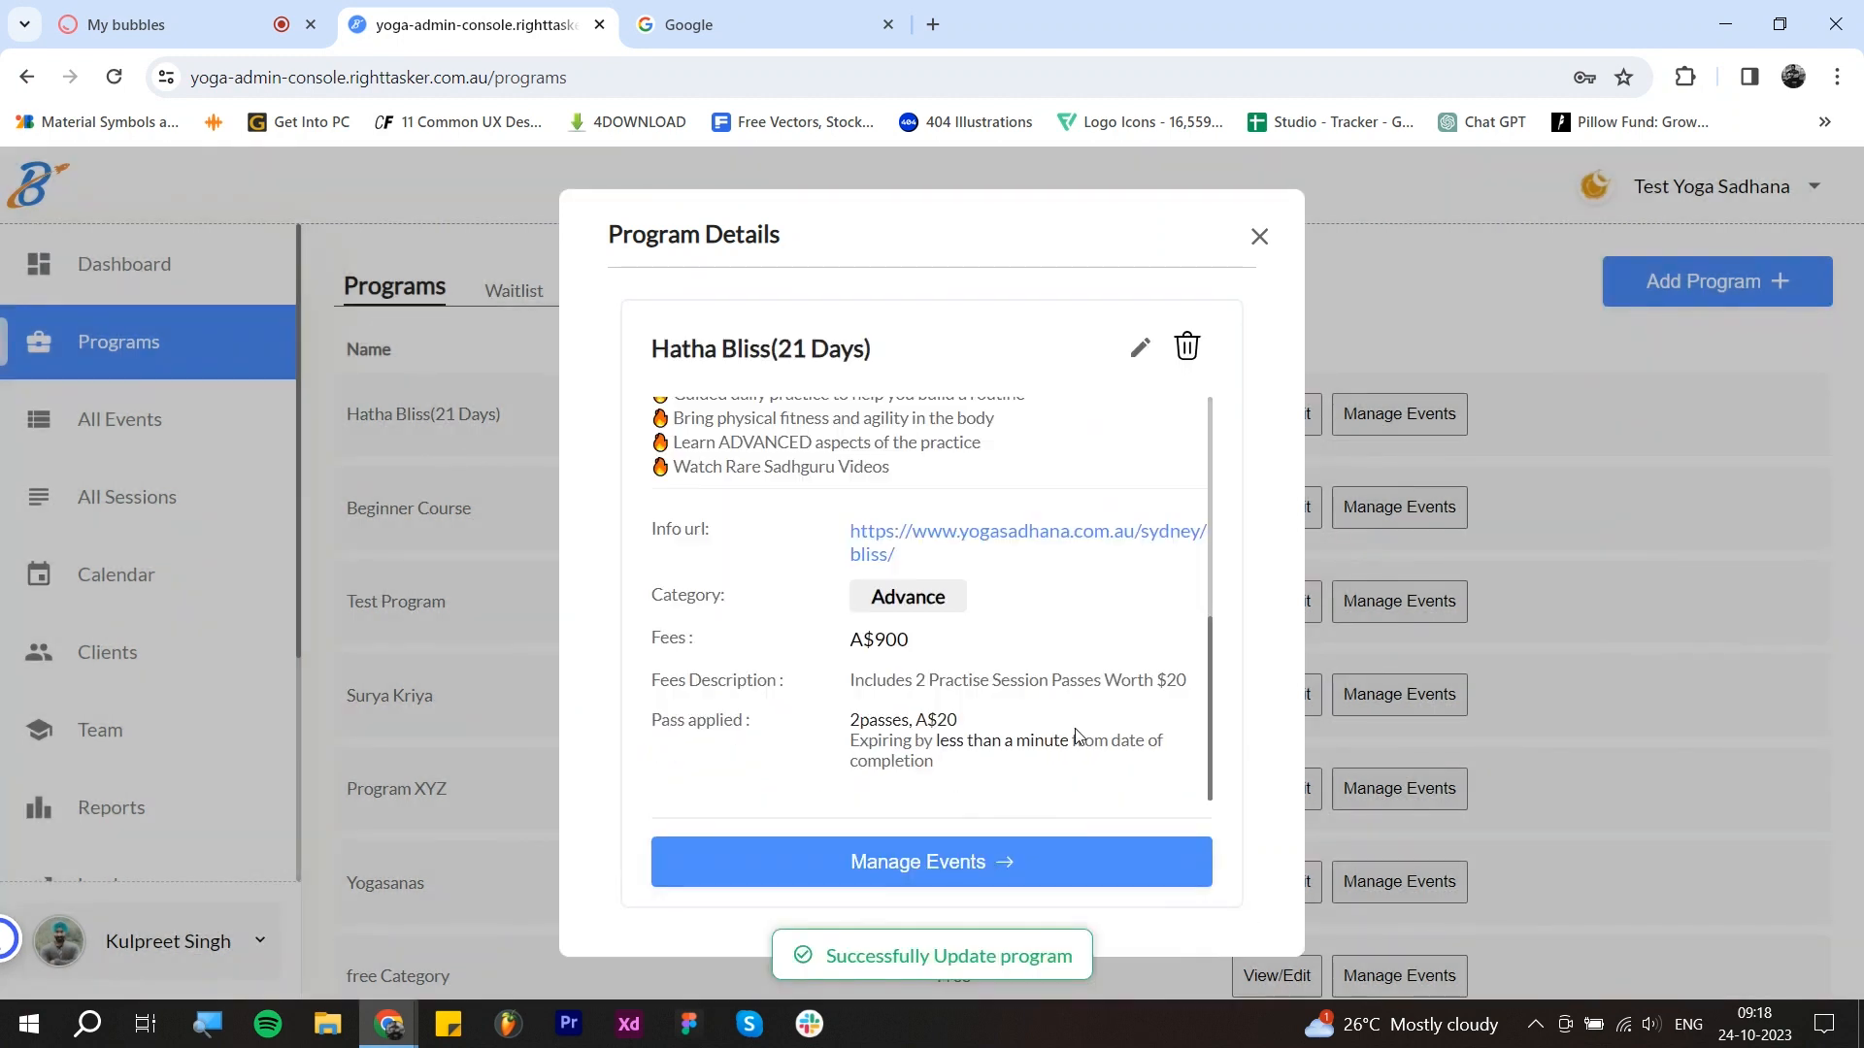
scroll(939, 680, "up", 5)
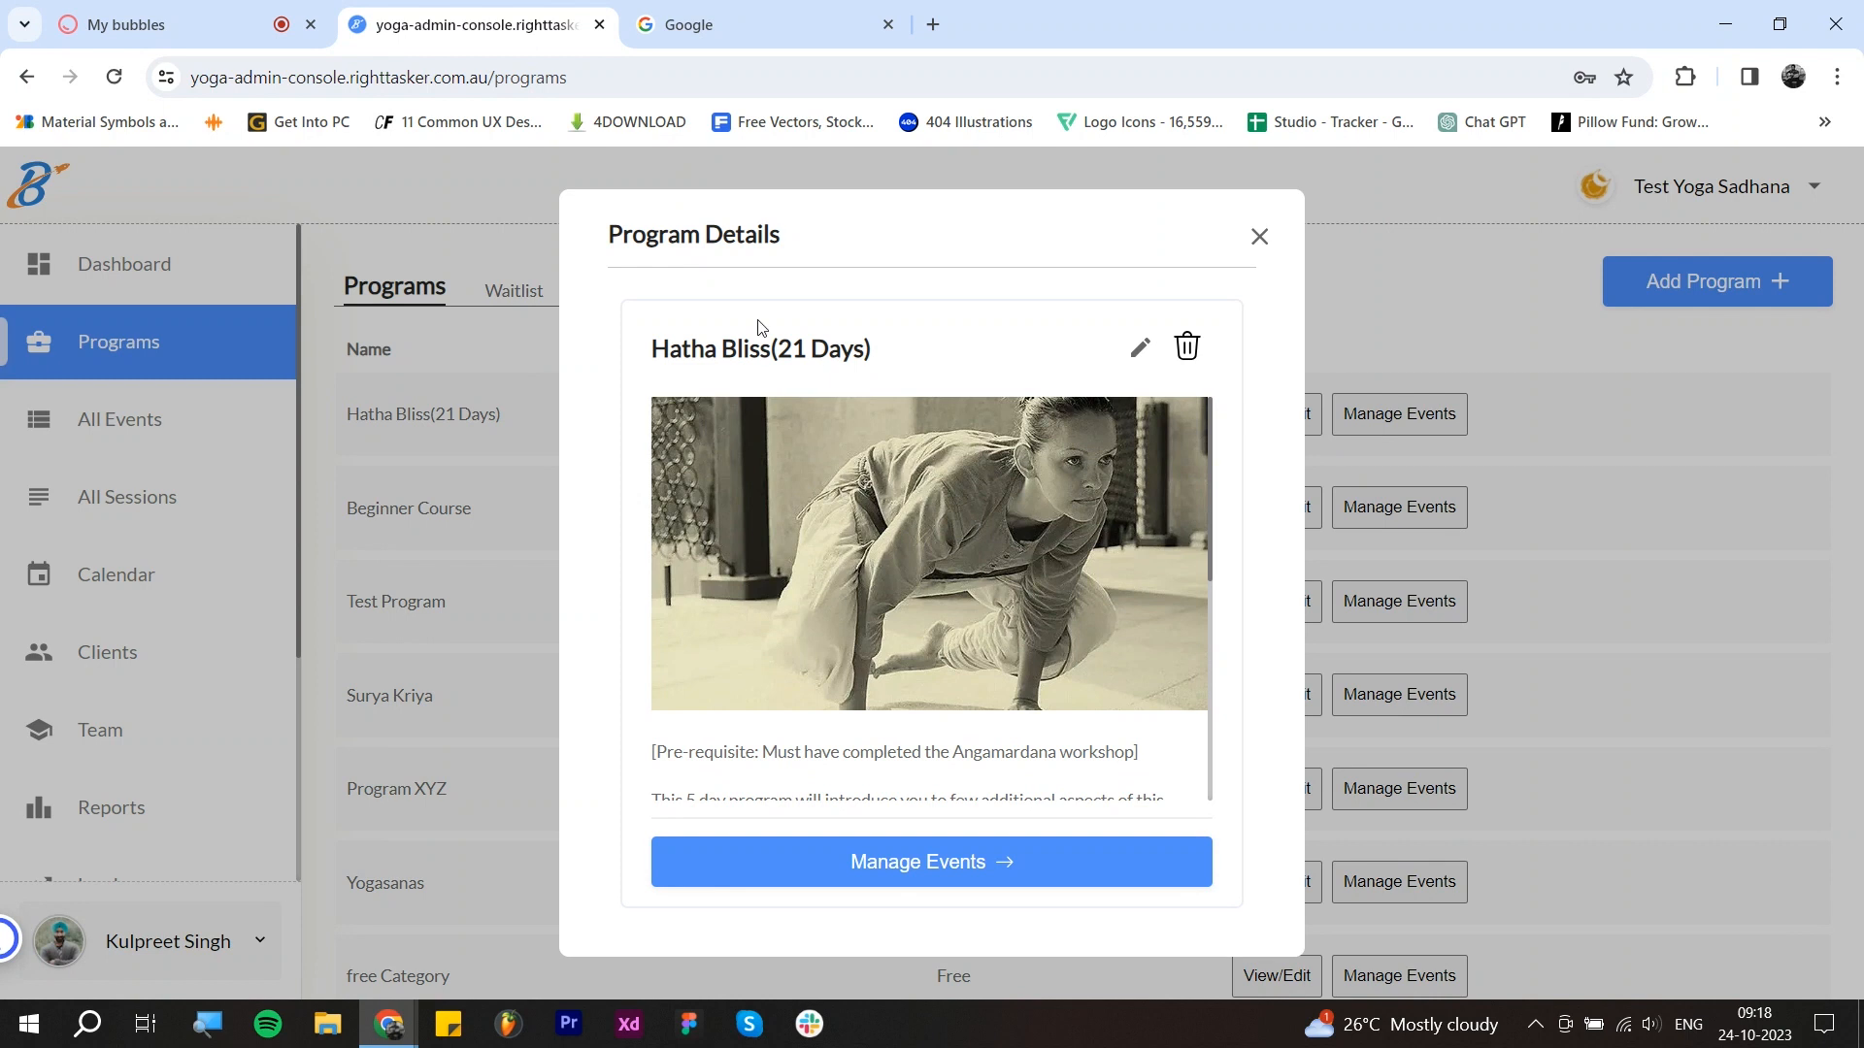
double_click(654, 348)
left_click(760, 347)
scroll(930, 582, "down", 2)
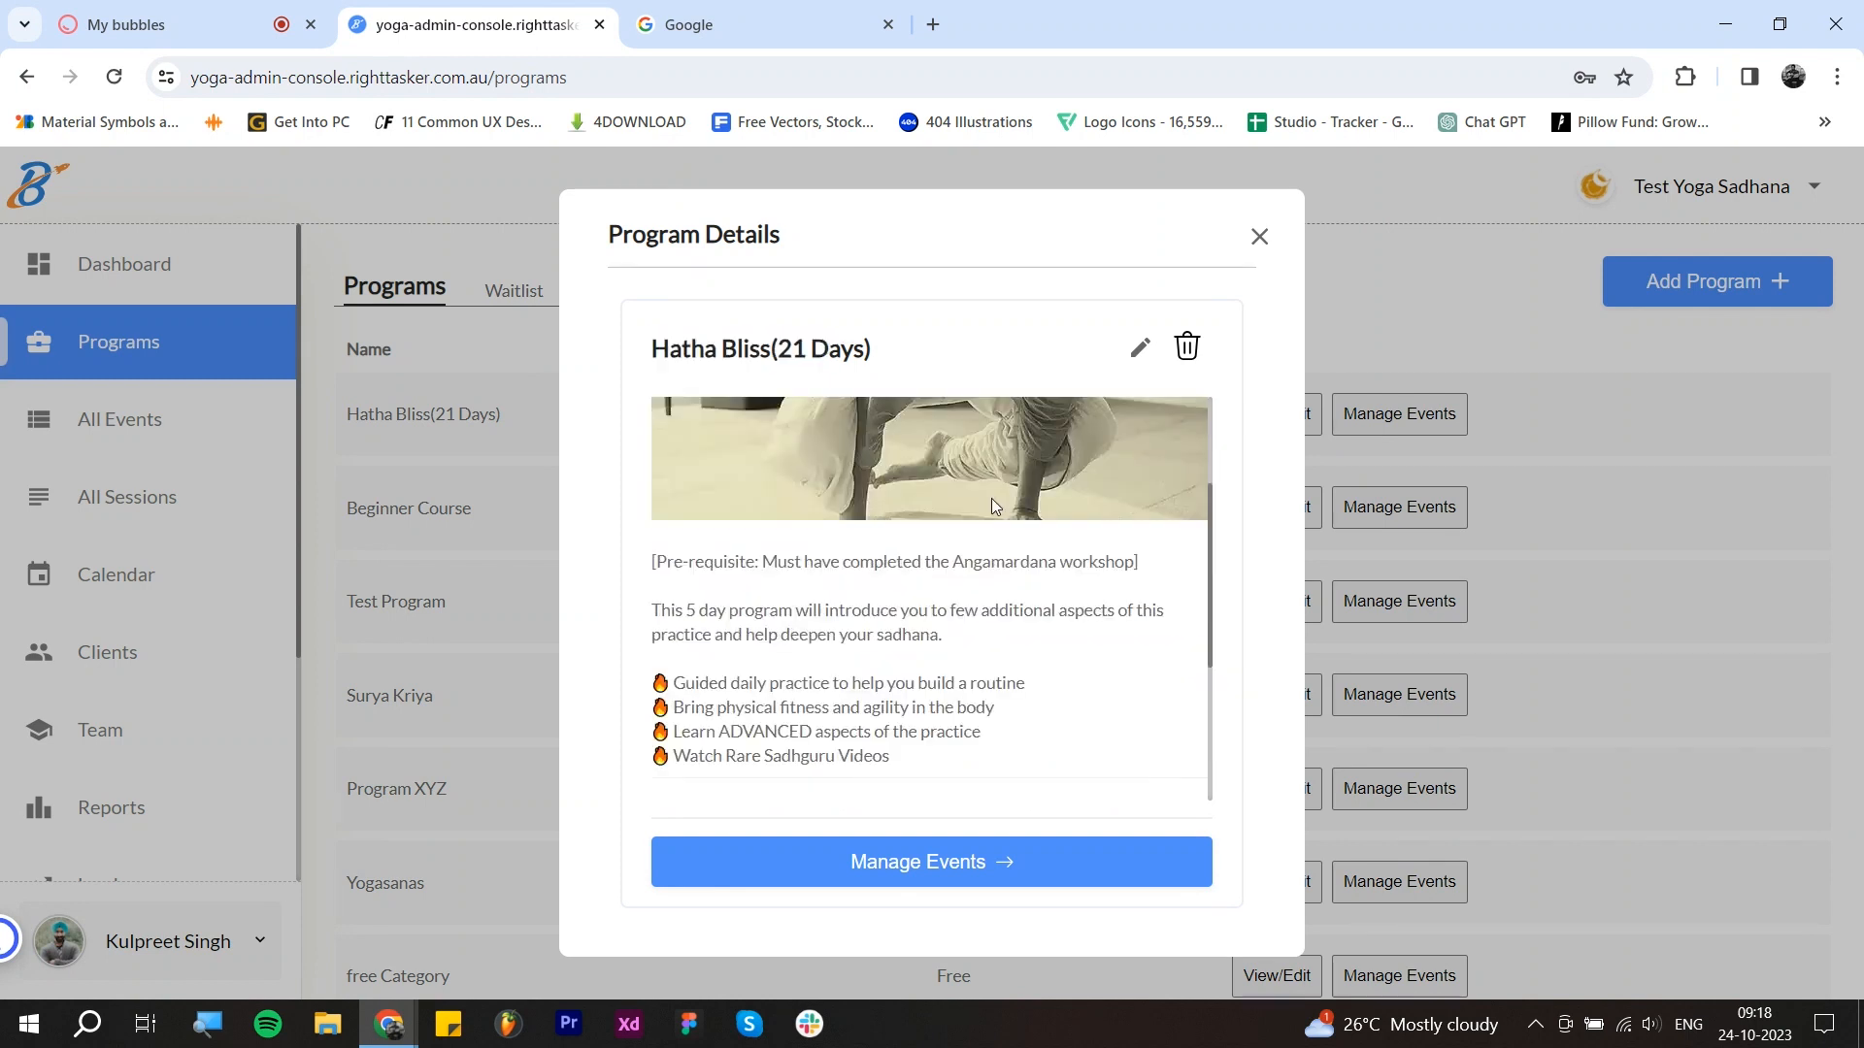
scroll(930, 582, "up", 2)
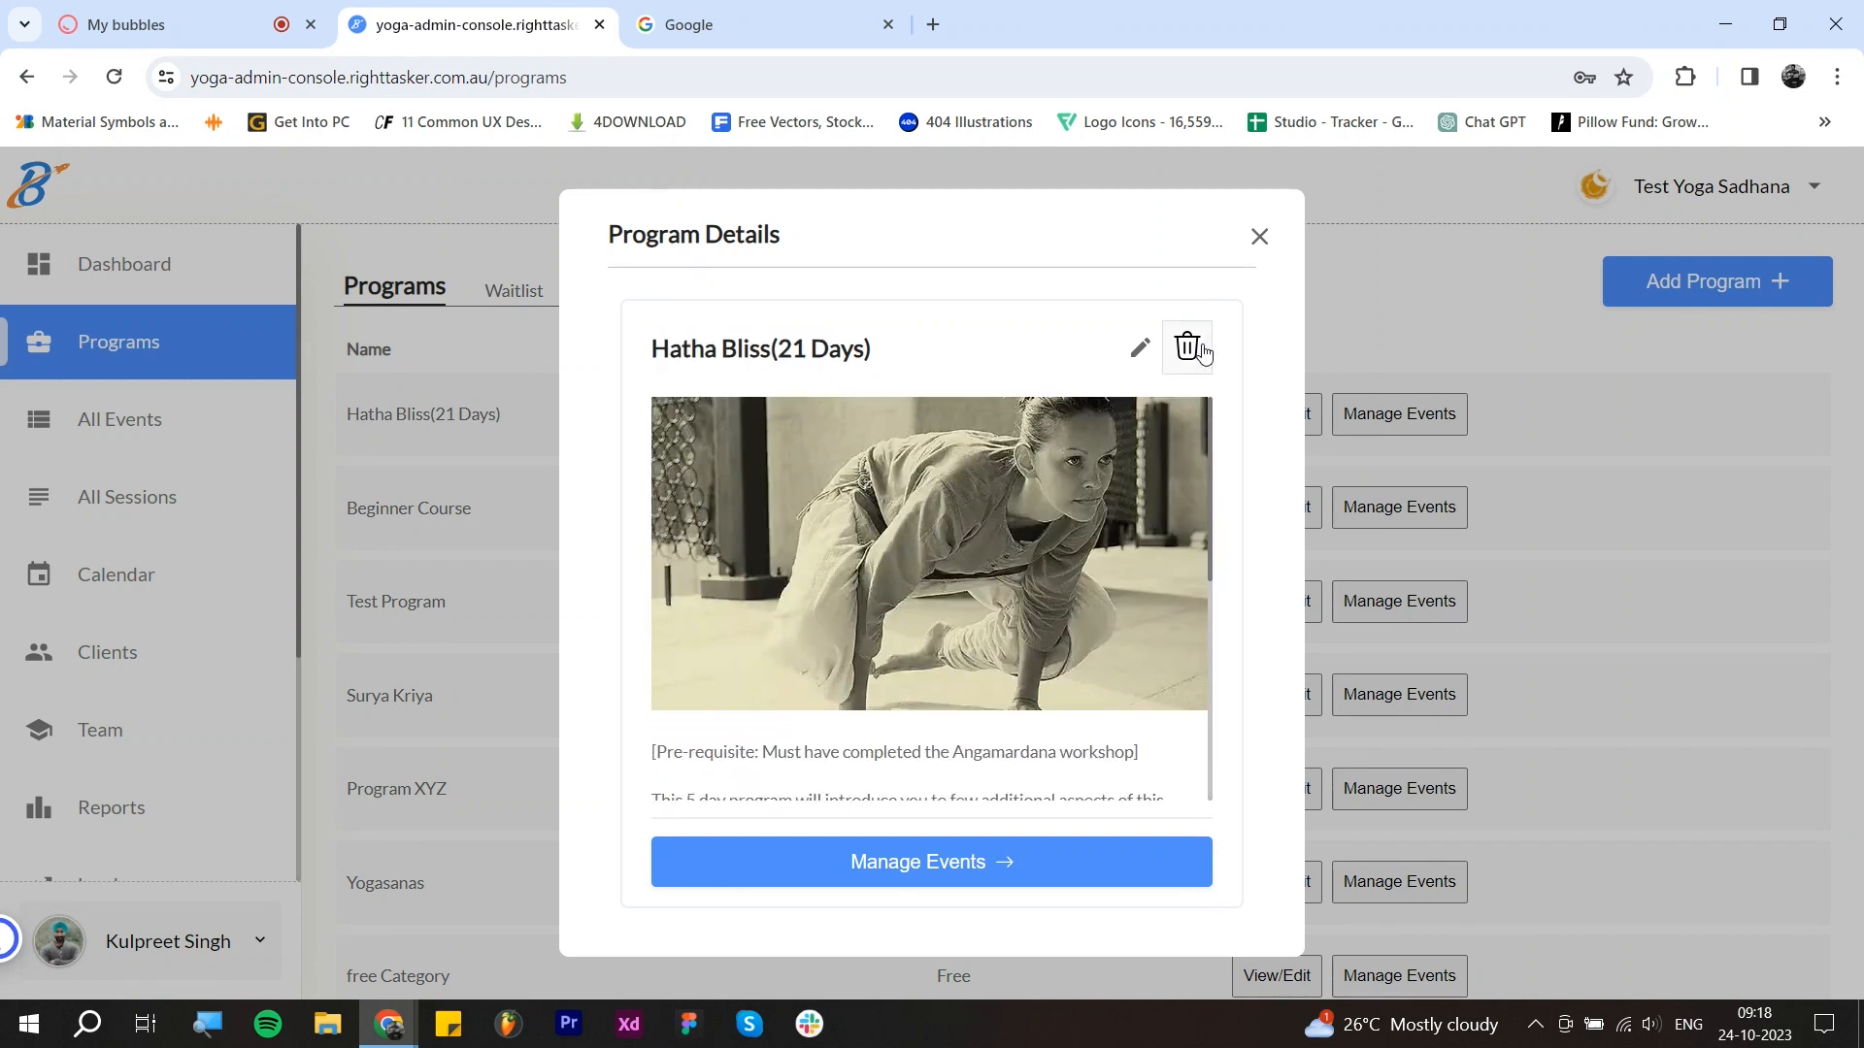
scroll(778, 515, "down", 3)
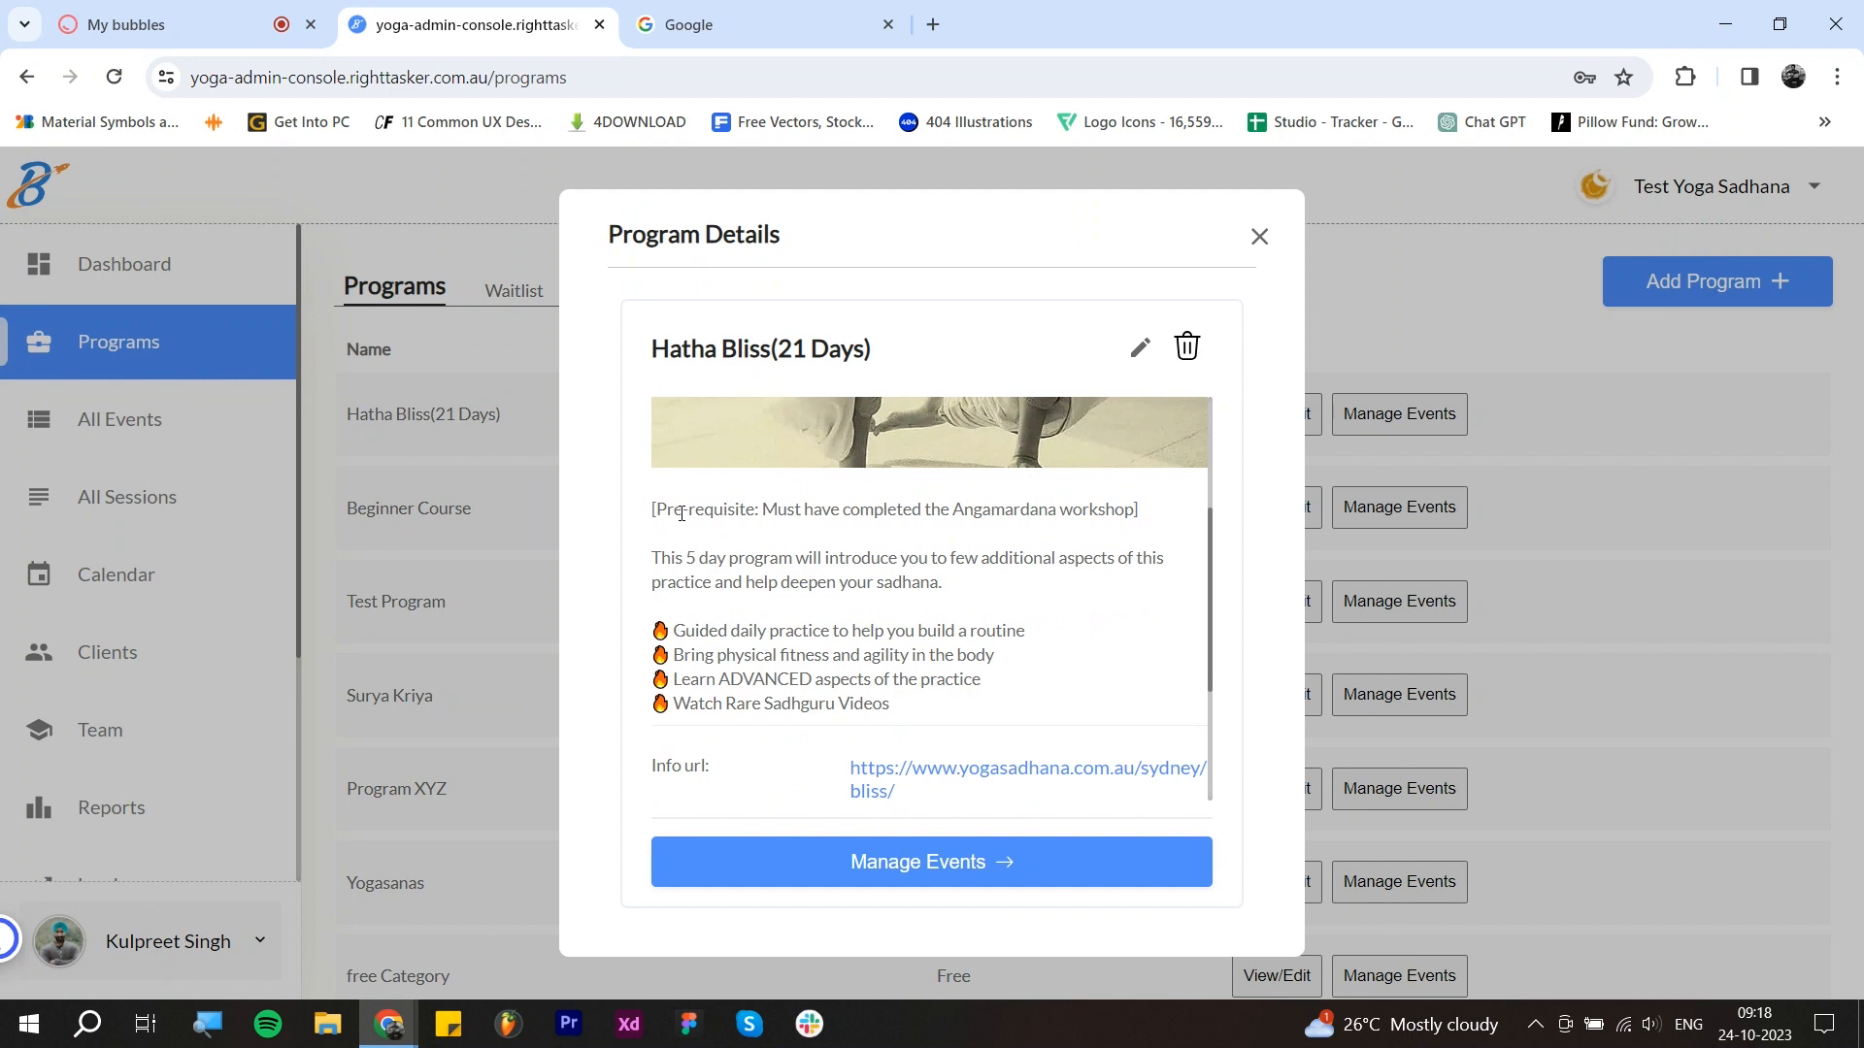
left_click_drag(661, 512, 903, 690)
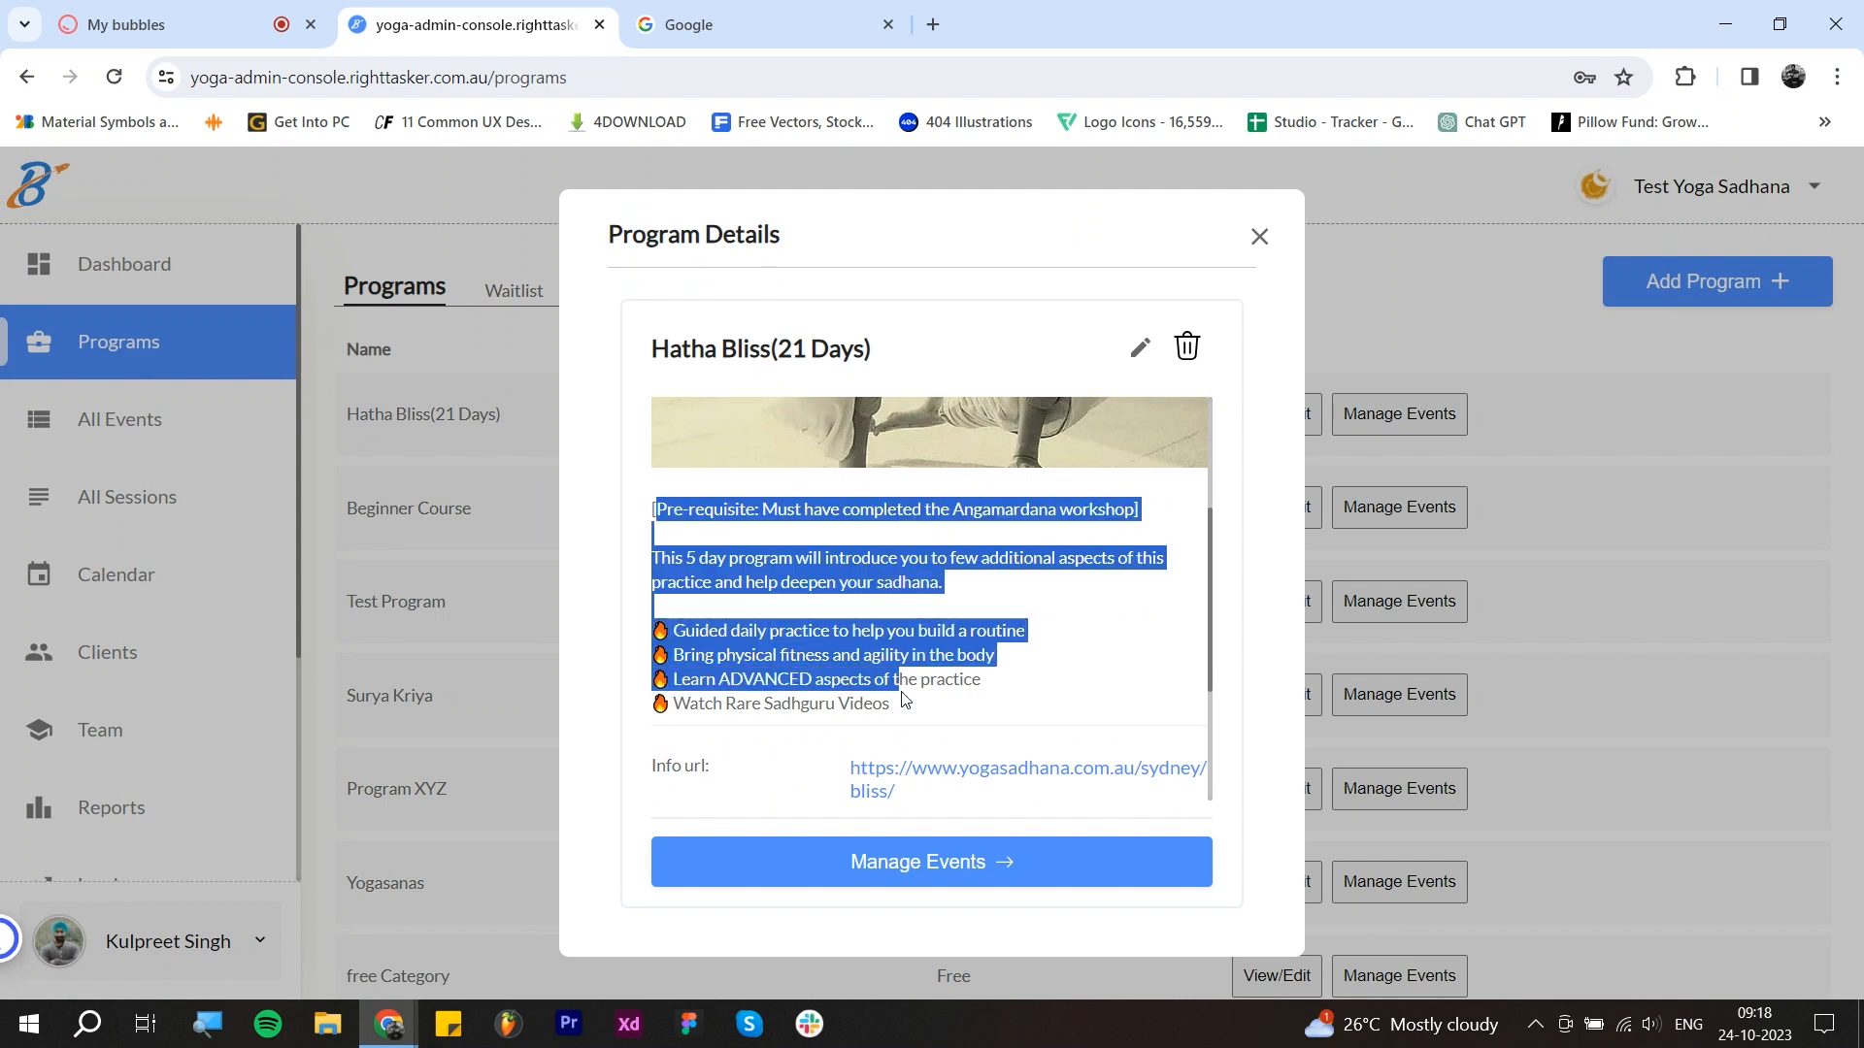
left_click(855, 668)
Step: Examine the program's info URL, category, fees description and applied passes, and close the details
scroll(852, 646, "down", 3)
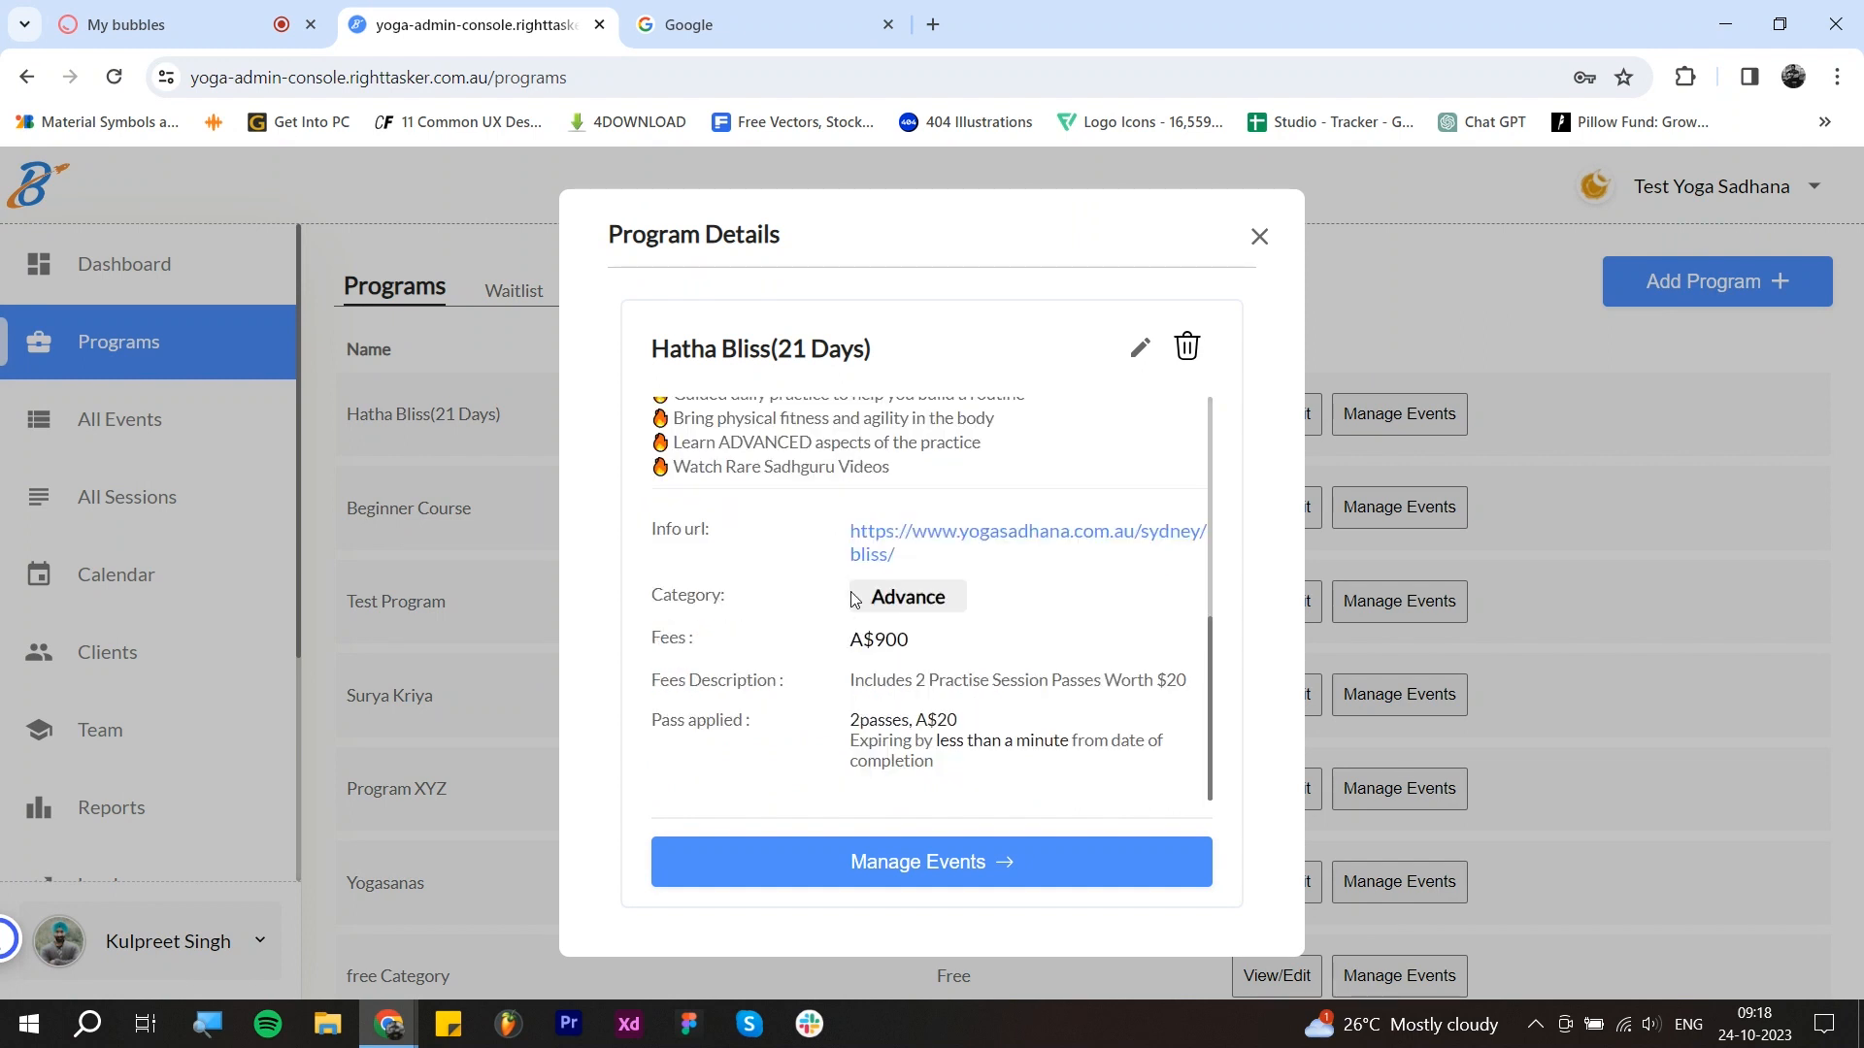
triple_click(660, 534)
left_click(676, 594)
left_click_drag(864, 679, 1049, 680)
left_click(820, 710)
key("Escape")
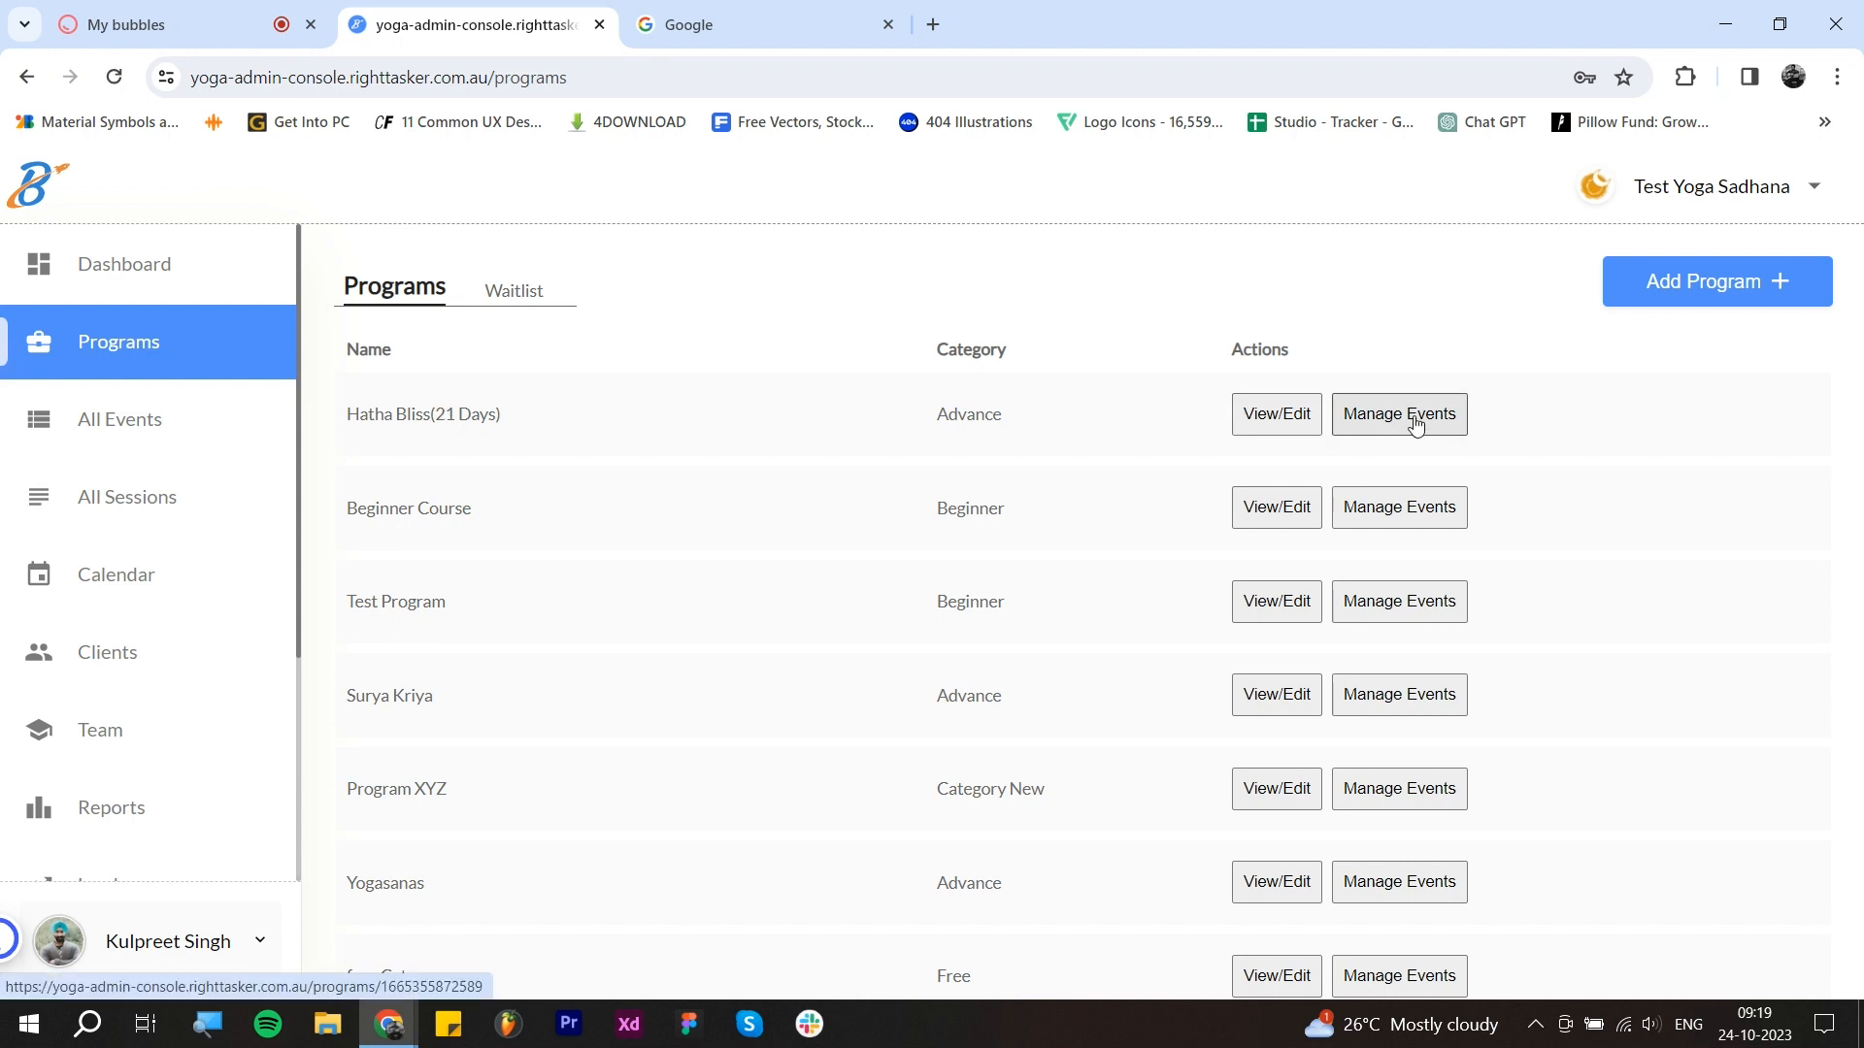
Step: Open event management from the Hatha Bliss(21 Days) program details and view its practice sessions and workshops lists
left_click(1277, 414)
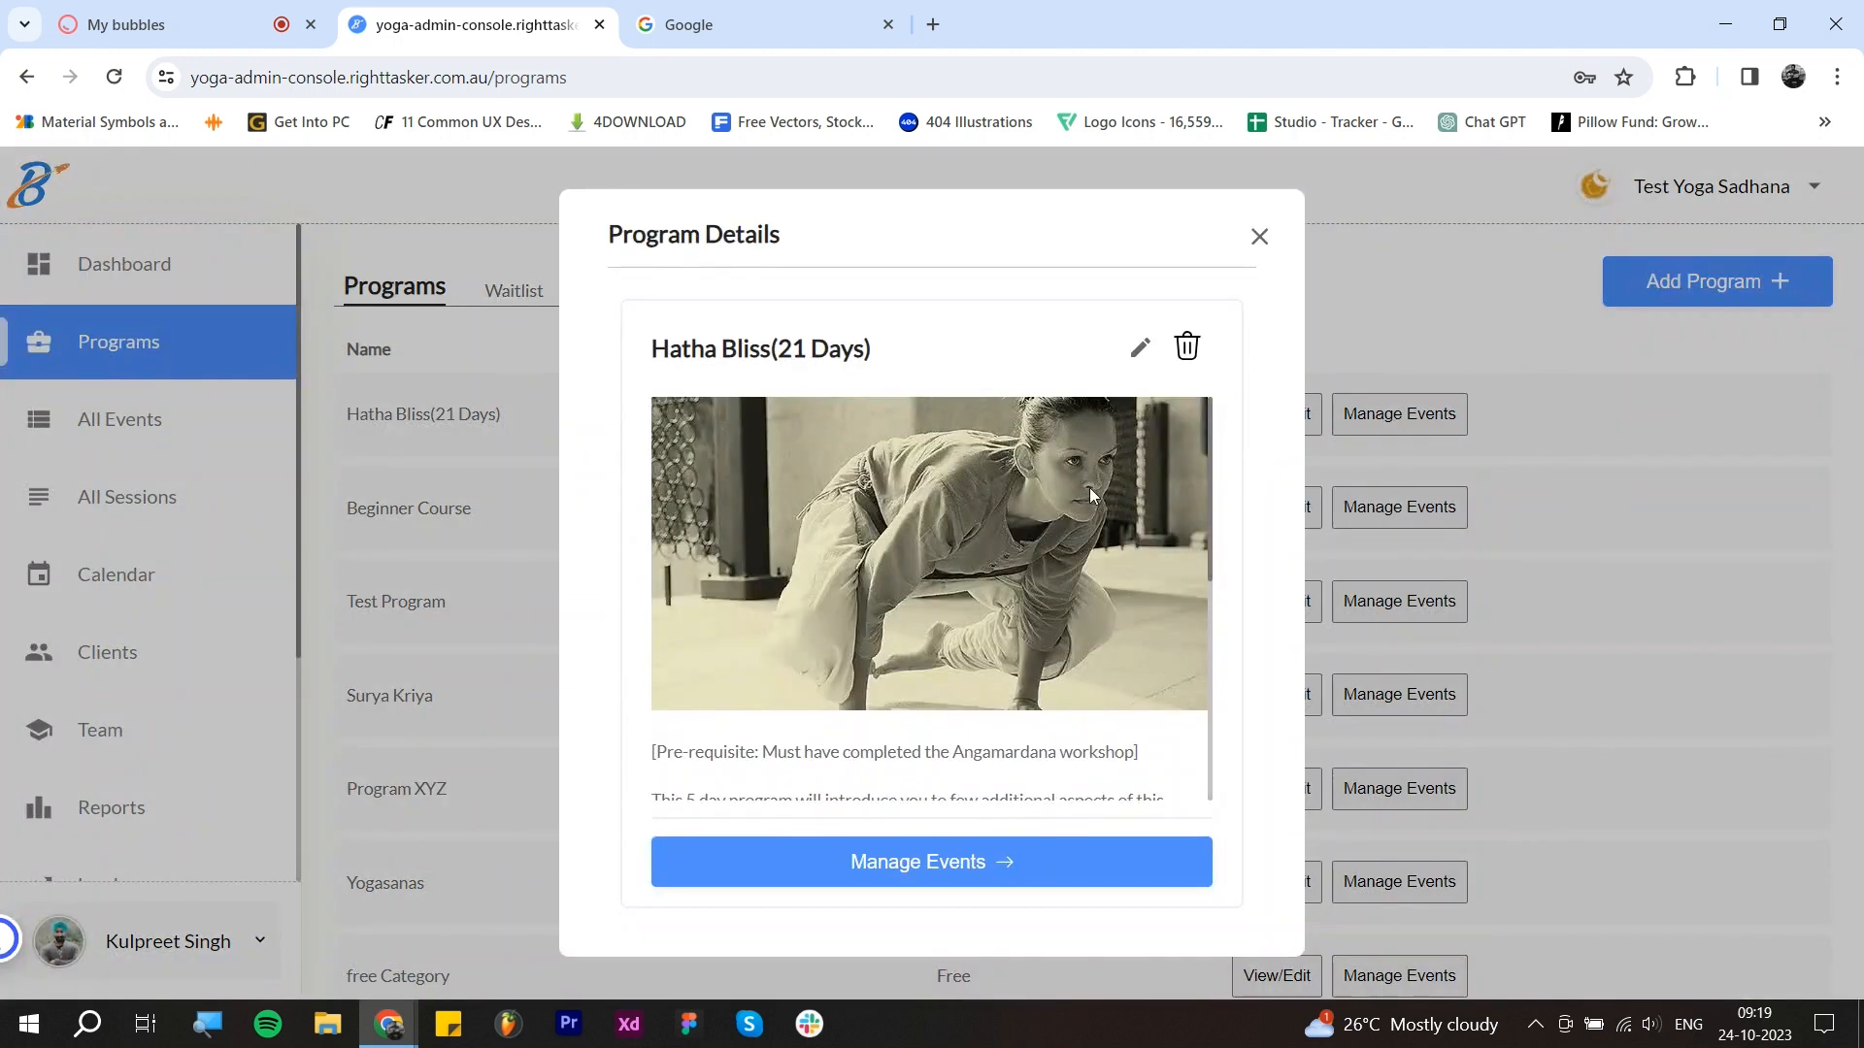
scroll(1020, 486, "down", 5)
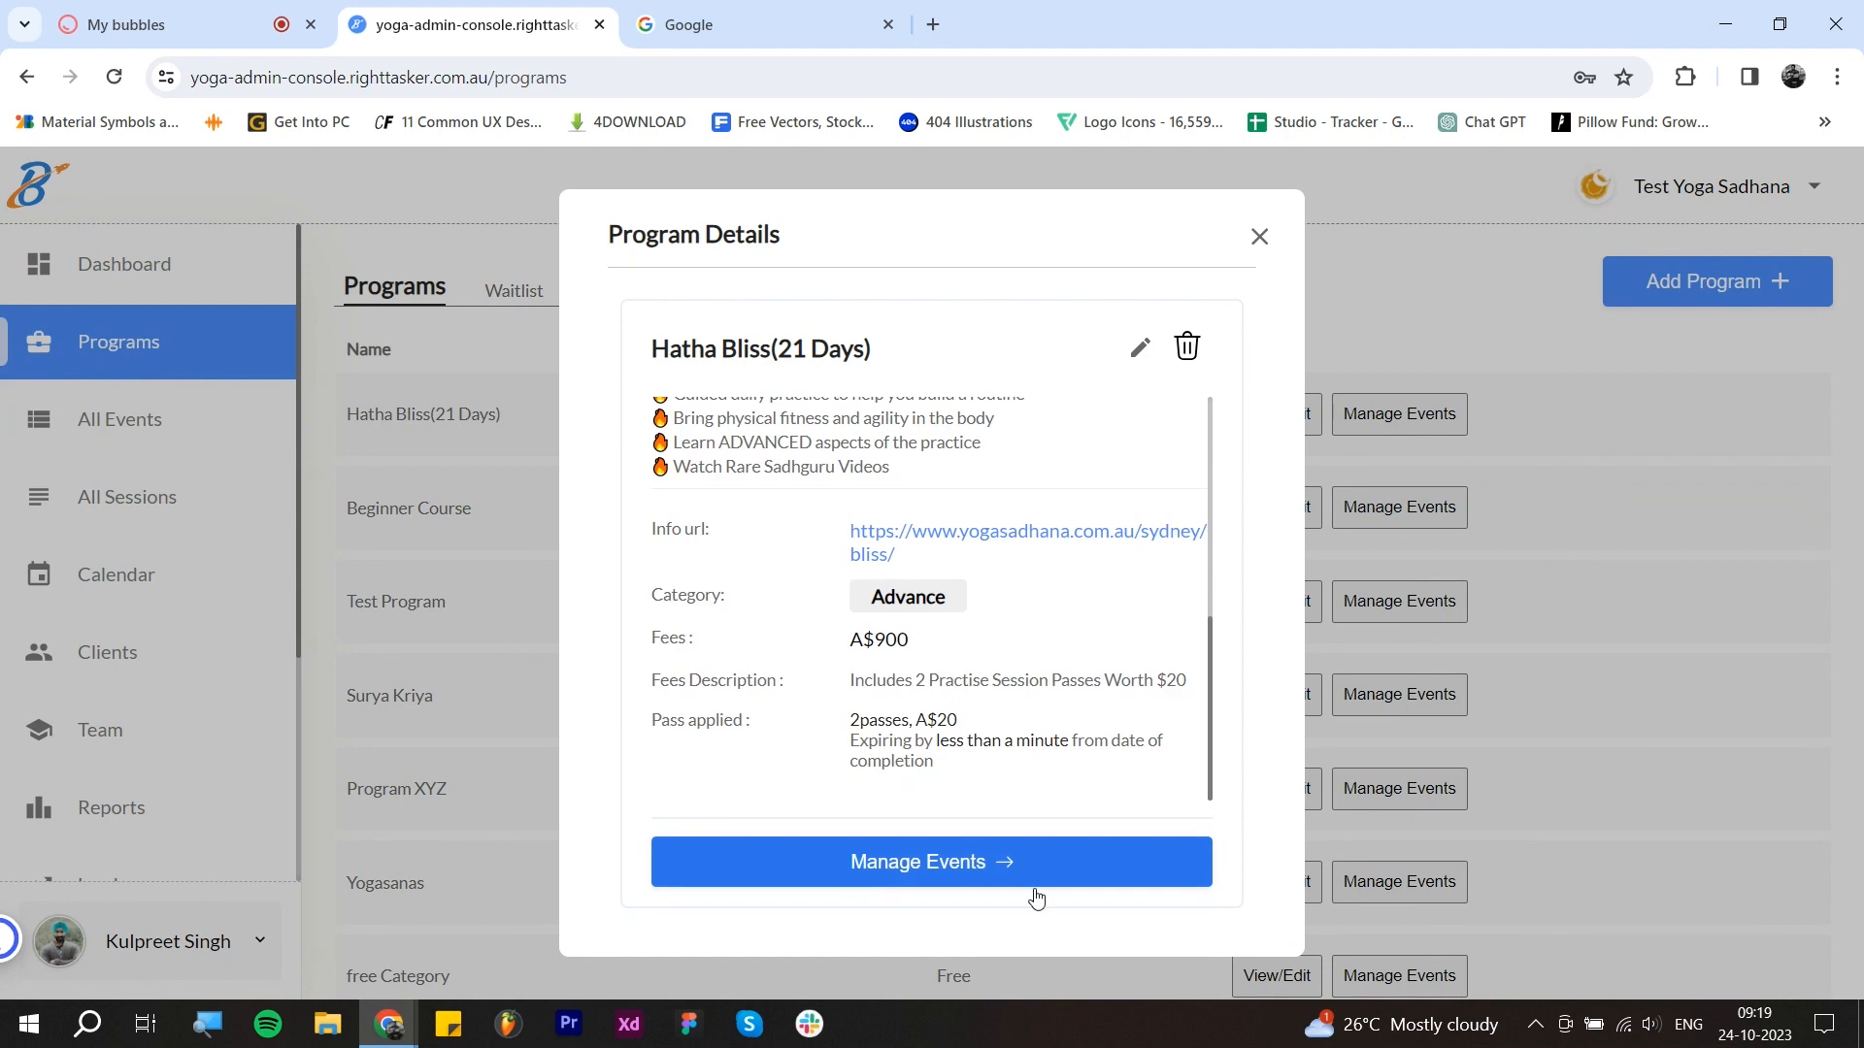
left_click(979, 862)
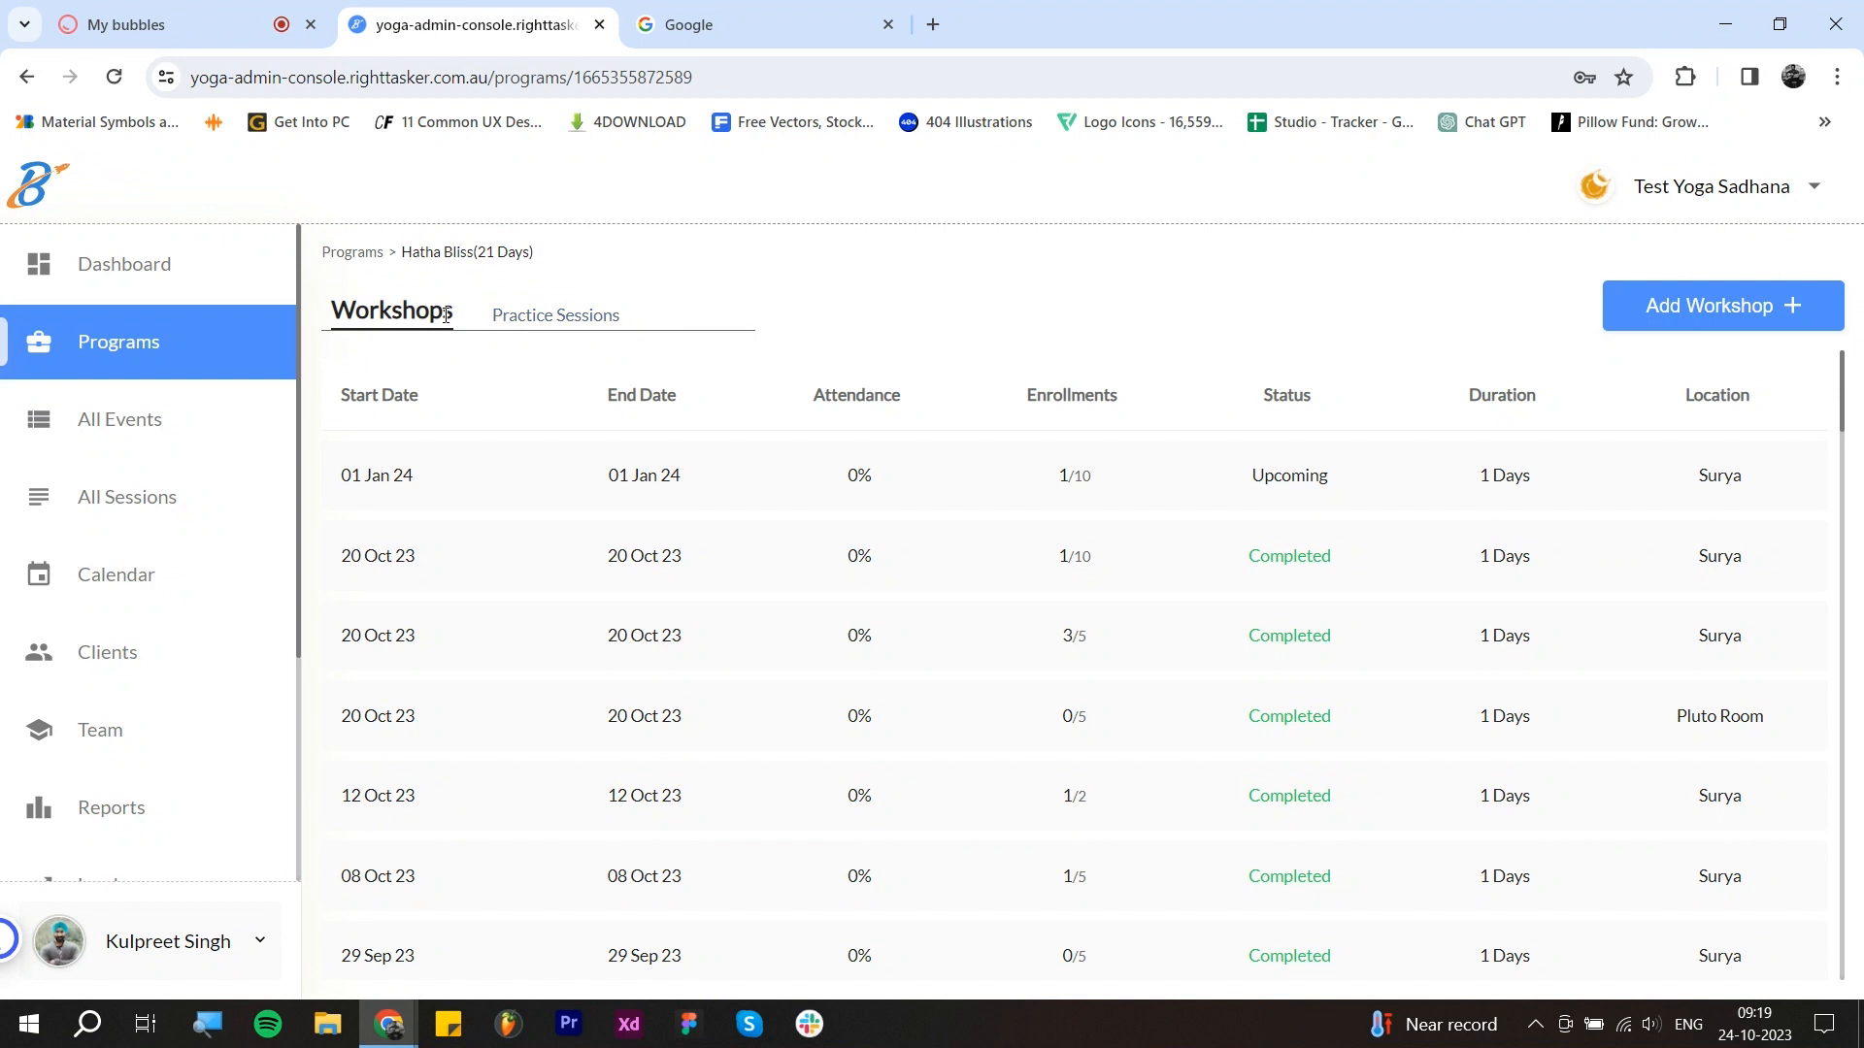
left_click(532, 311)
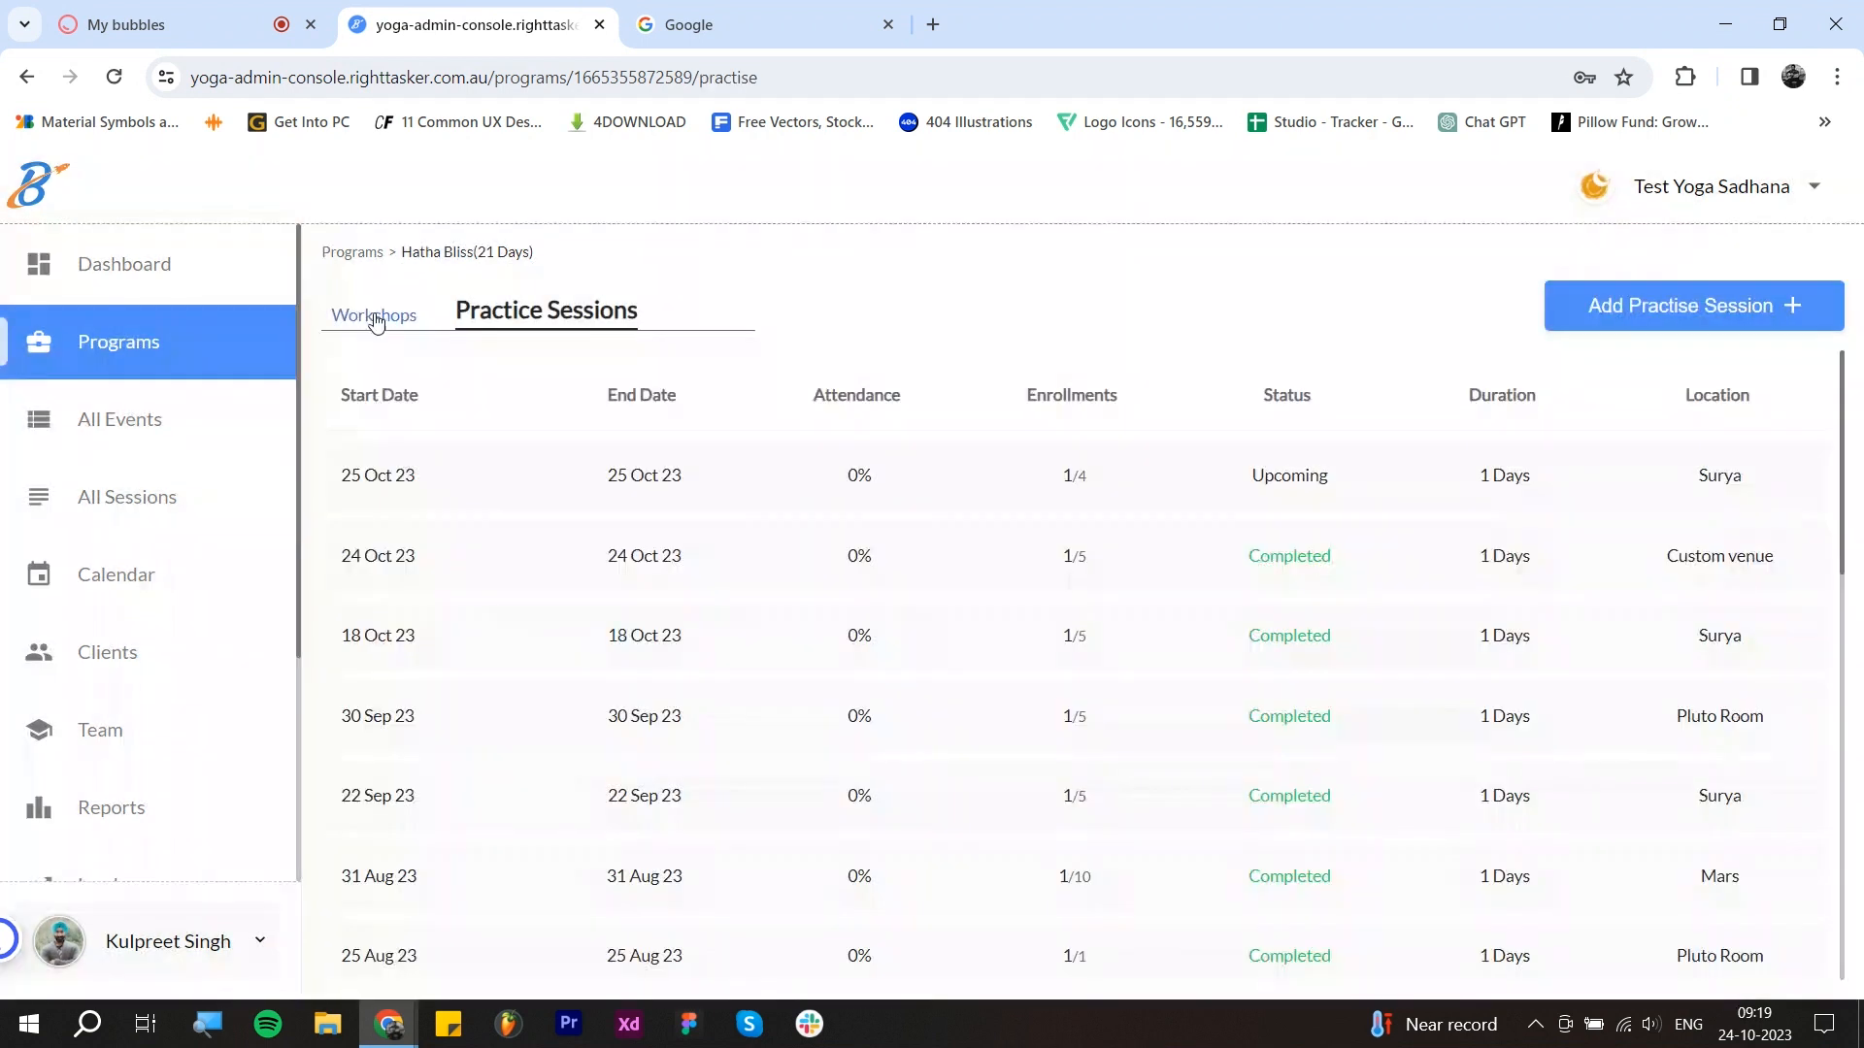
left_click(375, 314)
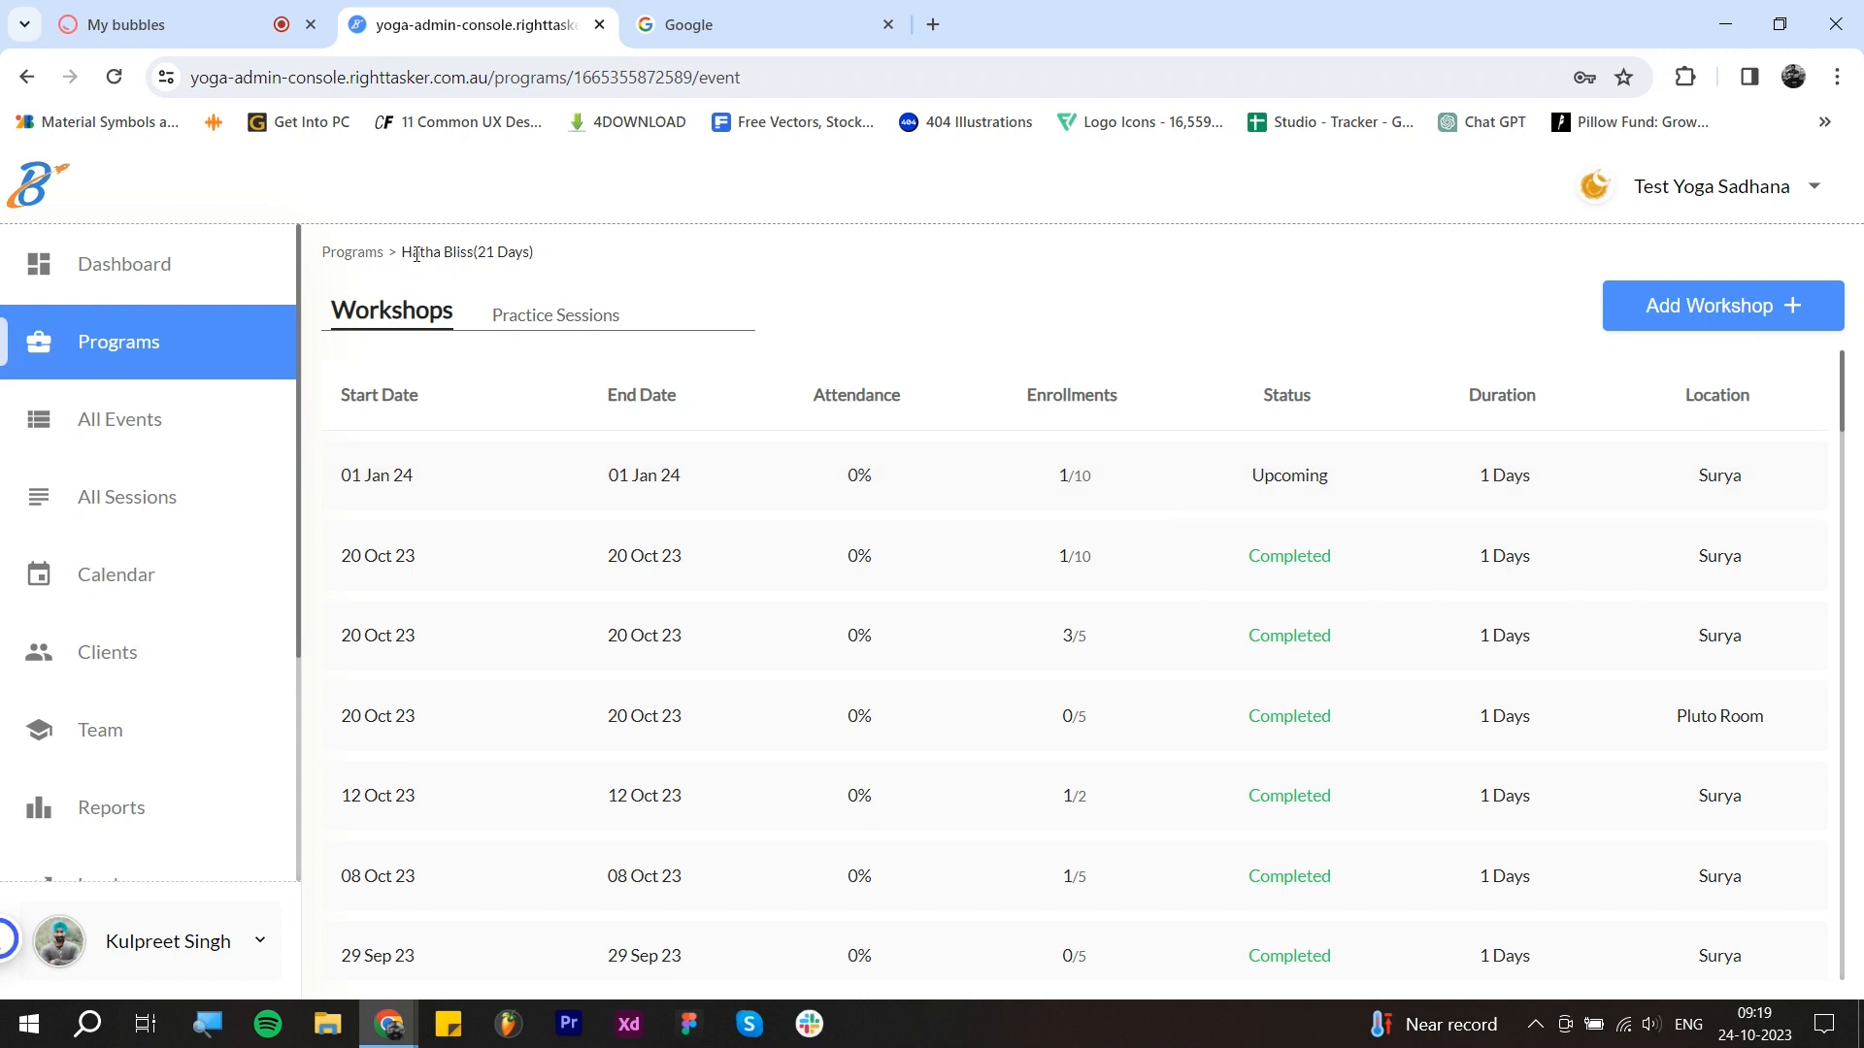
Step: Start a new workshop for the Hatha Bliss(21 Days) program and review its workshop details form
left_click(1753, 309)
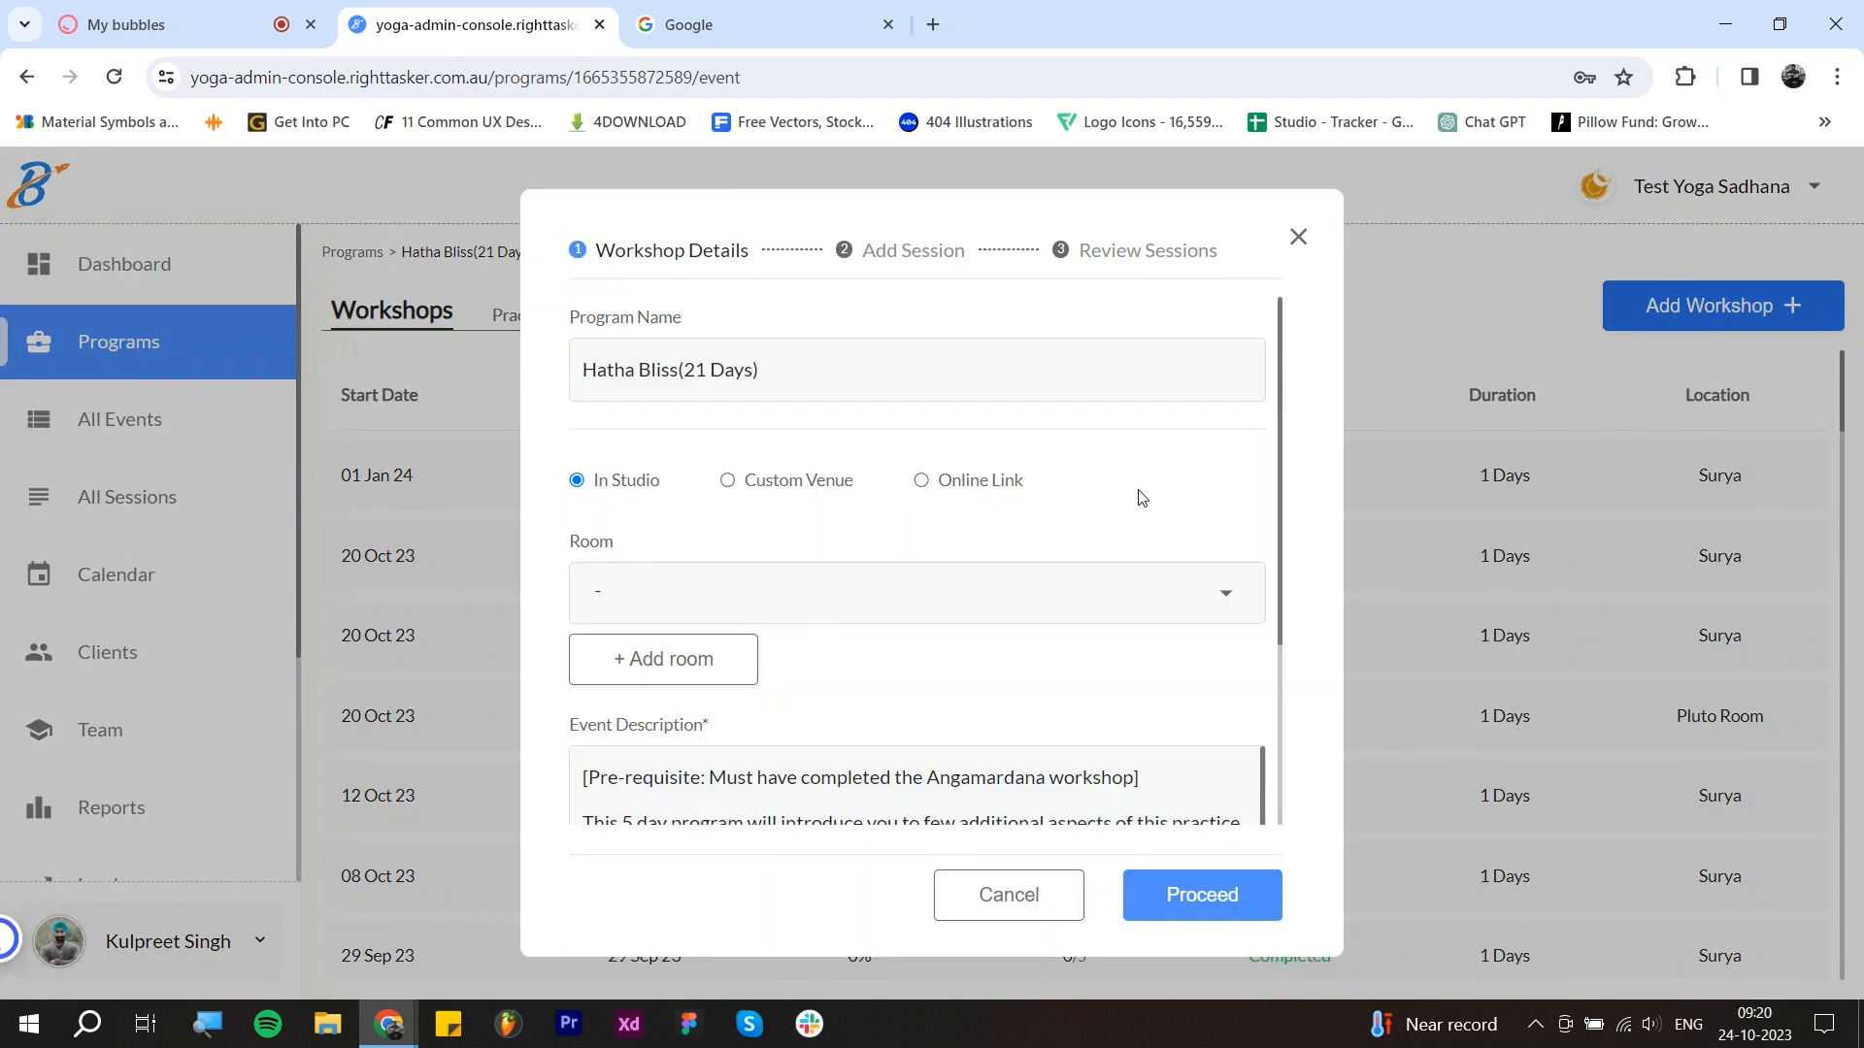
scroll(1114, 527, "down", 3)
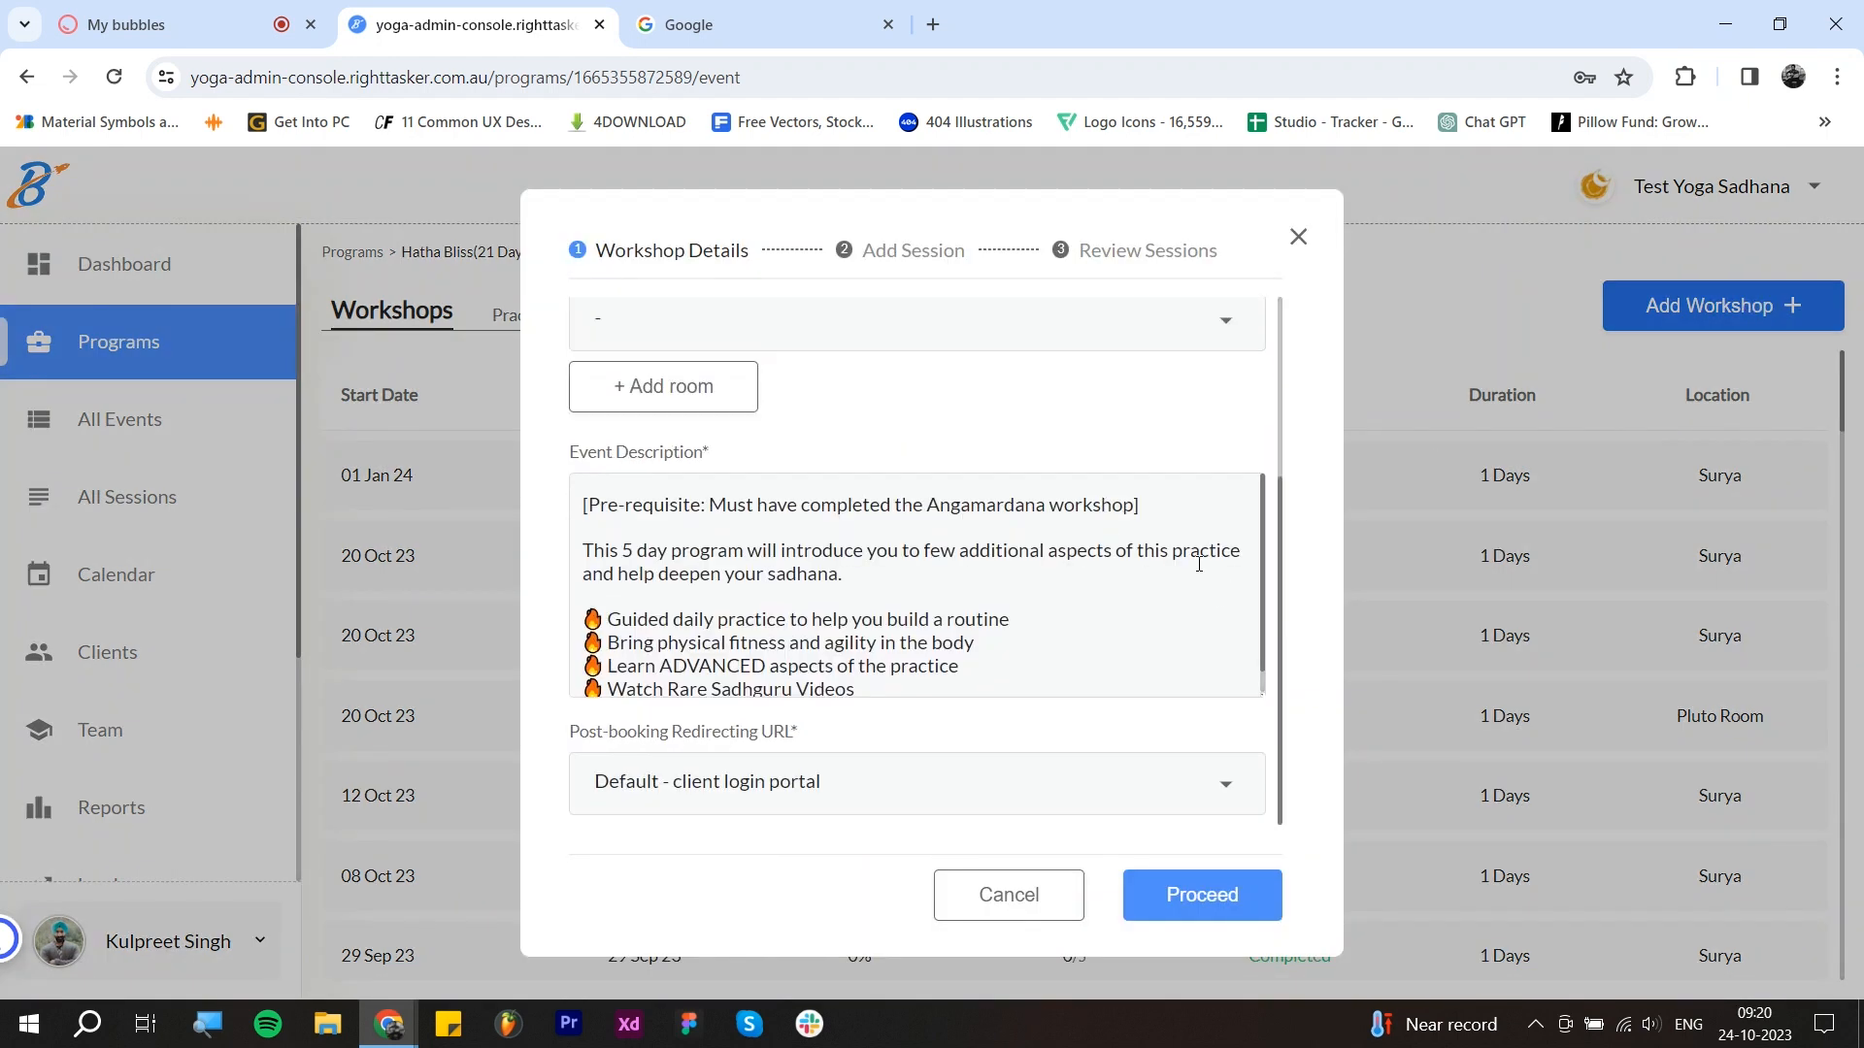
scroll(1199, 563, "up", 3)
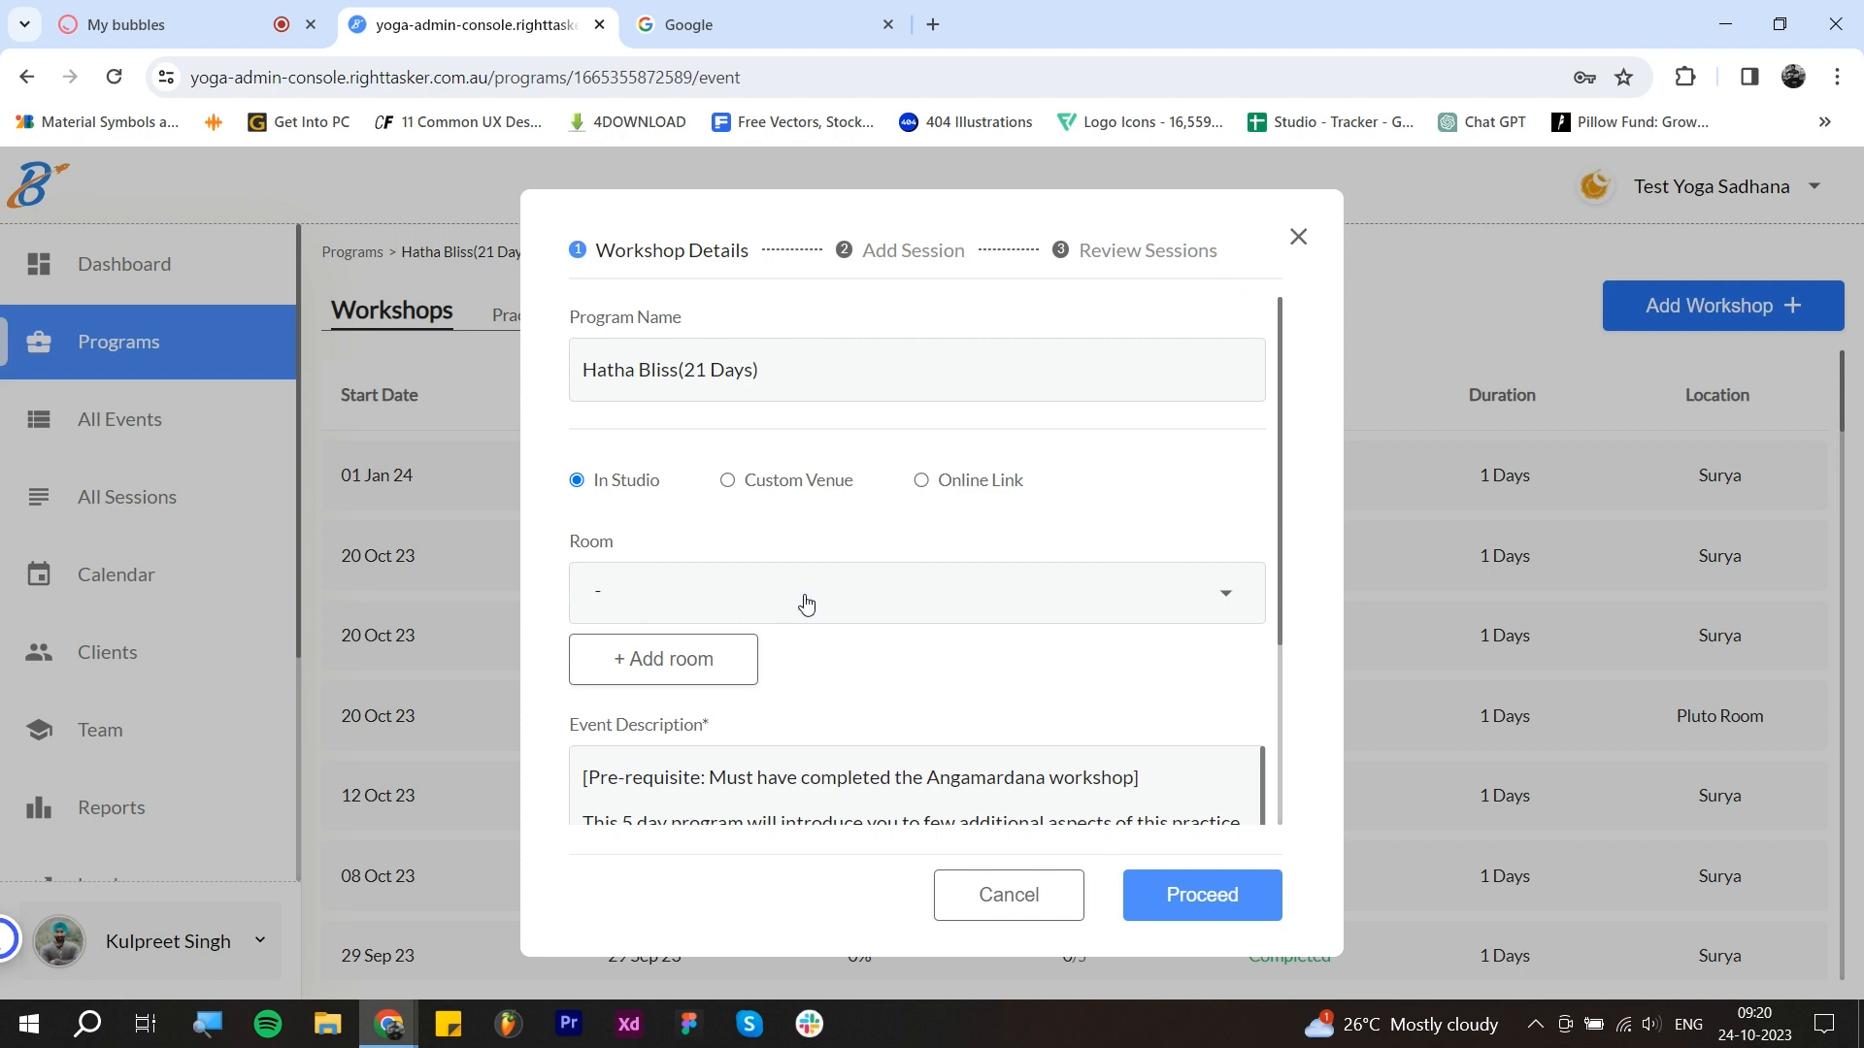
scroll(878, 471, "down", 3)
scroll(956, 496, "up", 2)
Step: Look through the workshop's room options and the form for adding a room, without choosing or adding one
left_click(930, 583)
scroll(680, 588, "down", 2)
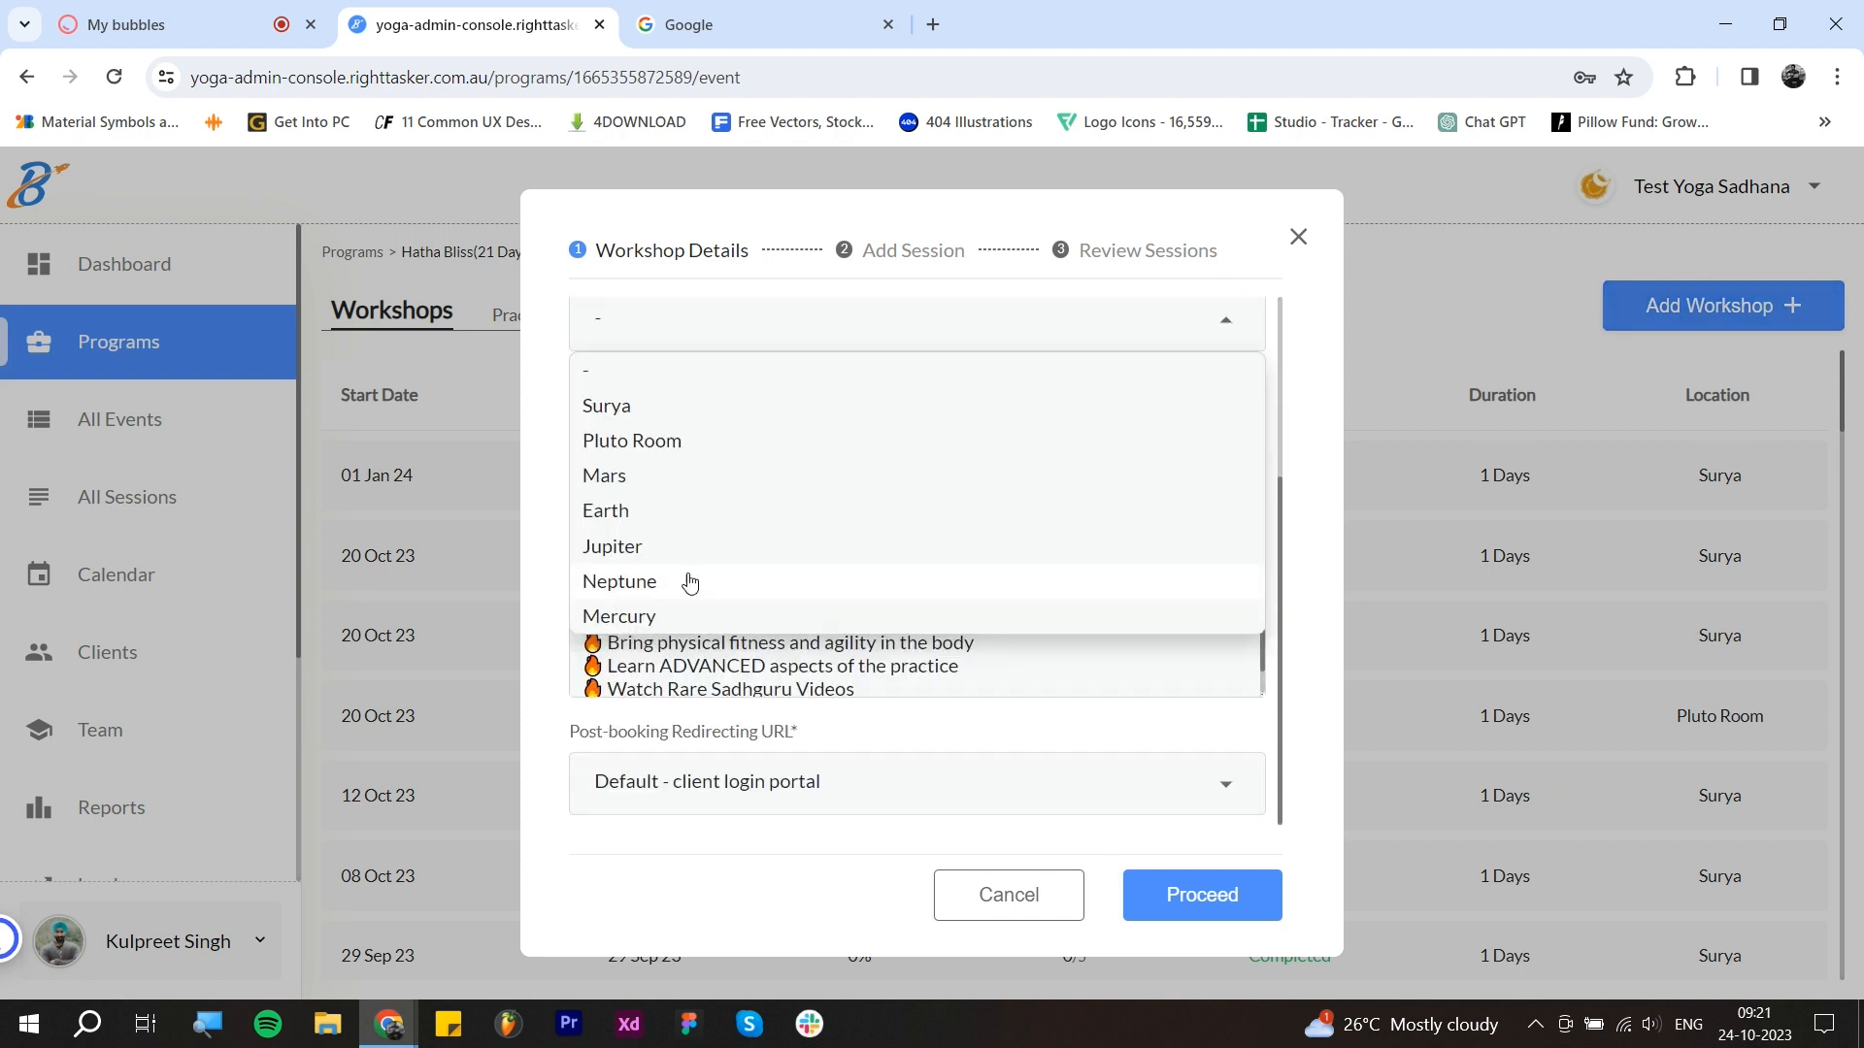
scroll(685, 575, "up", 1)
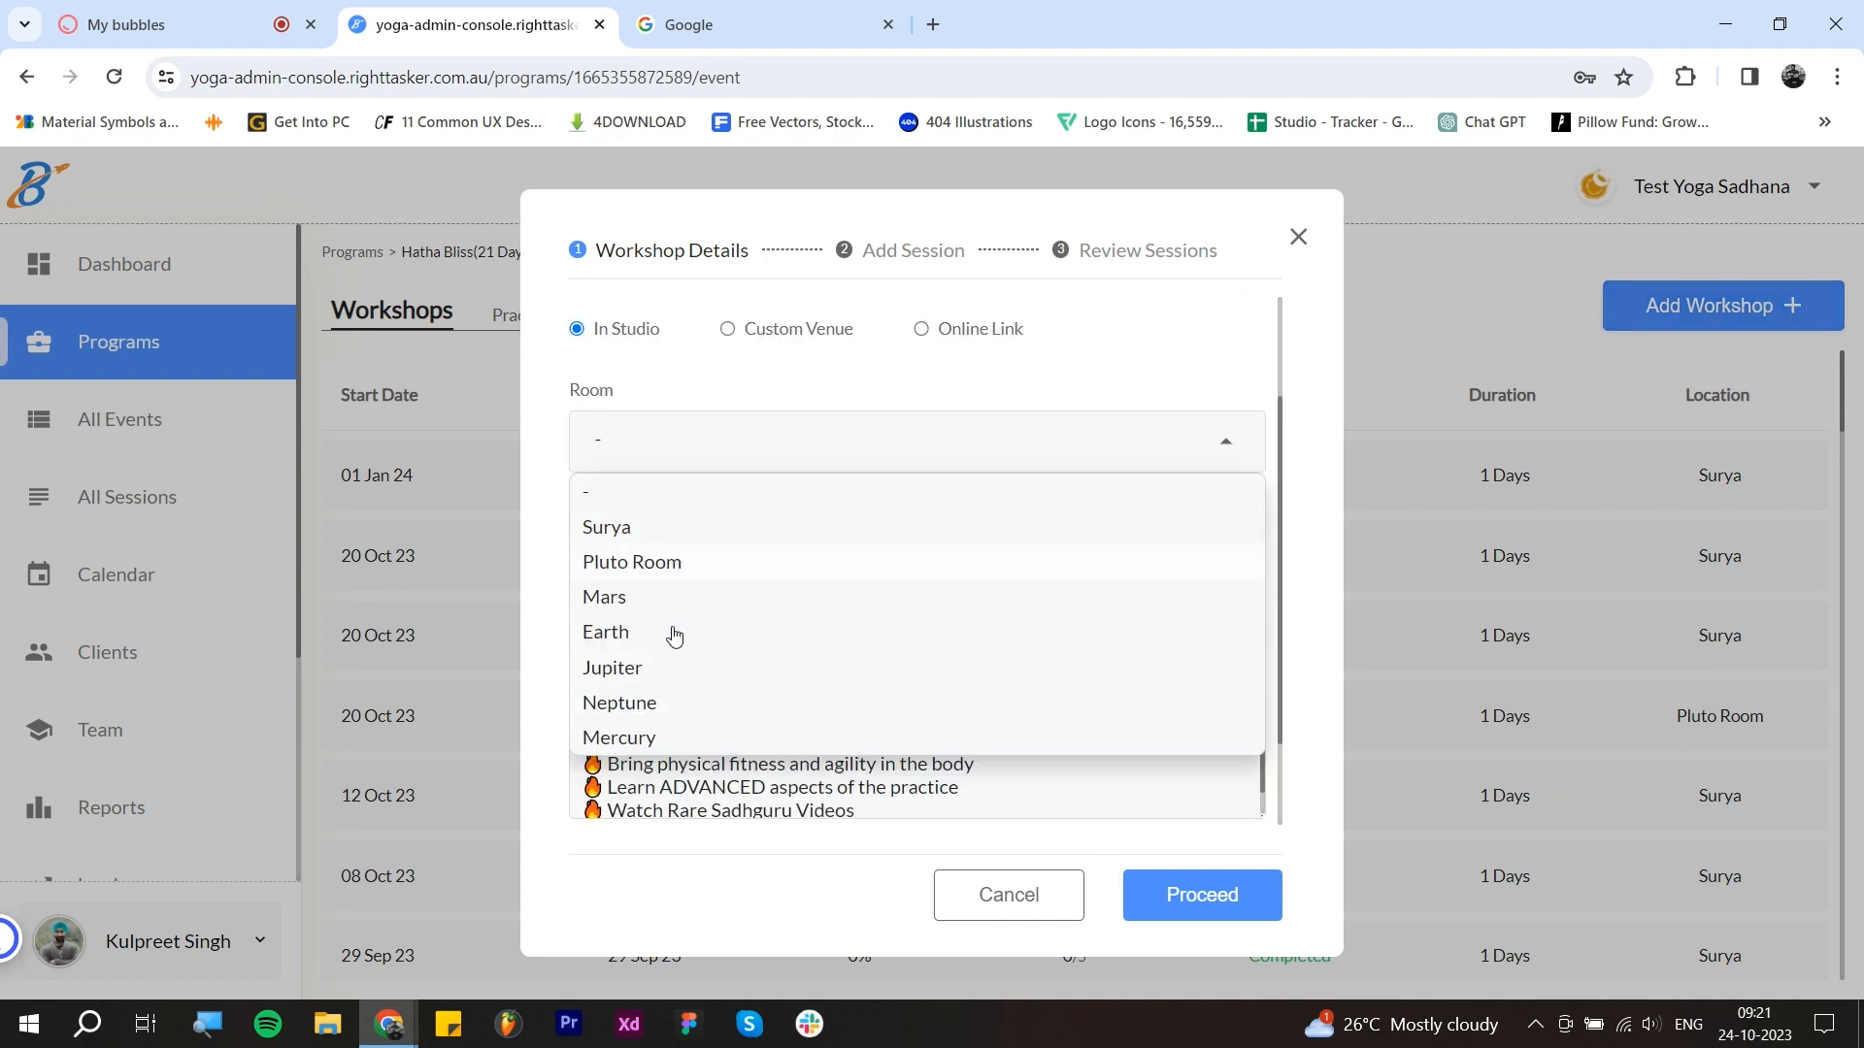
left_click(555, 545)
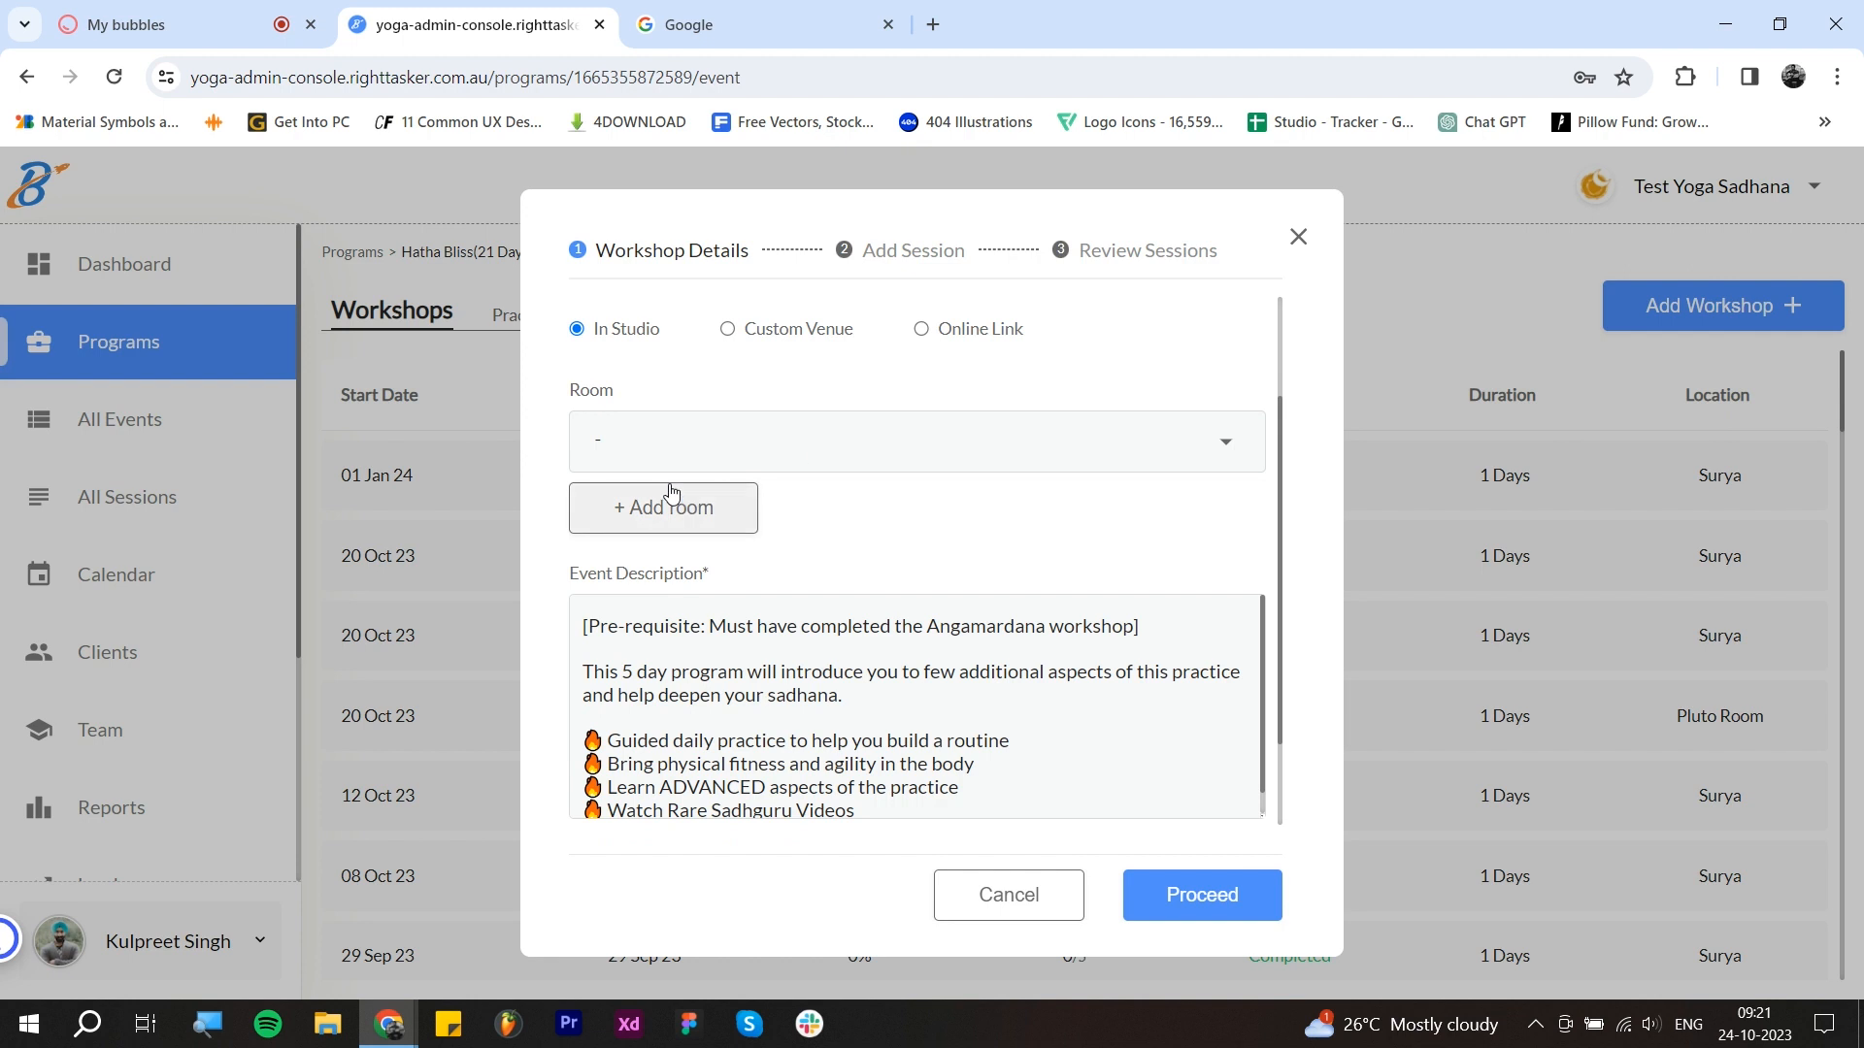
scroll(890, 504, "up", 2)
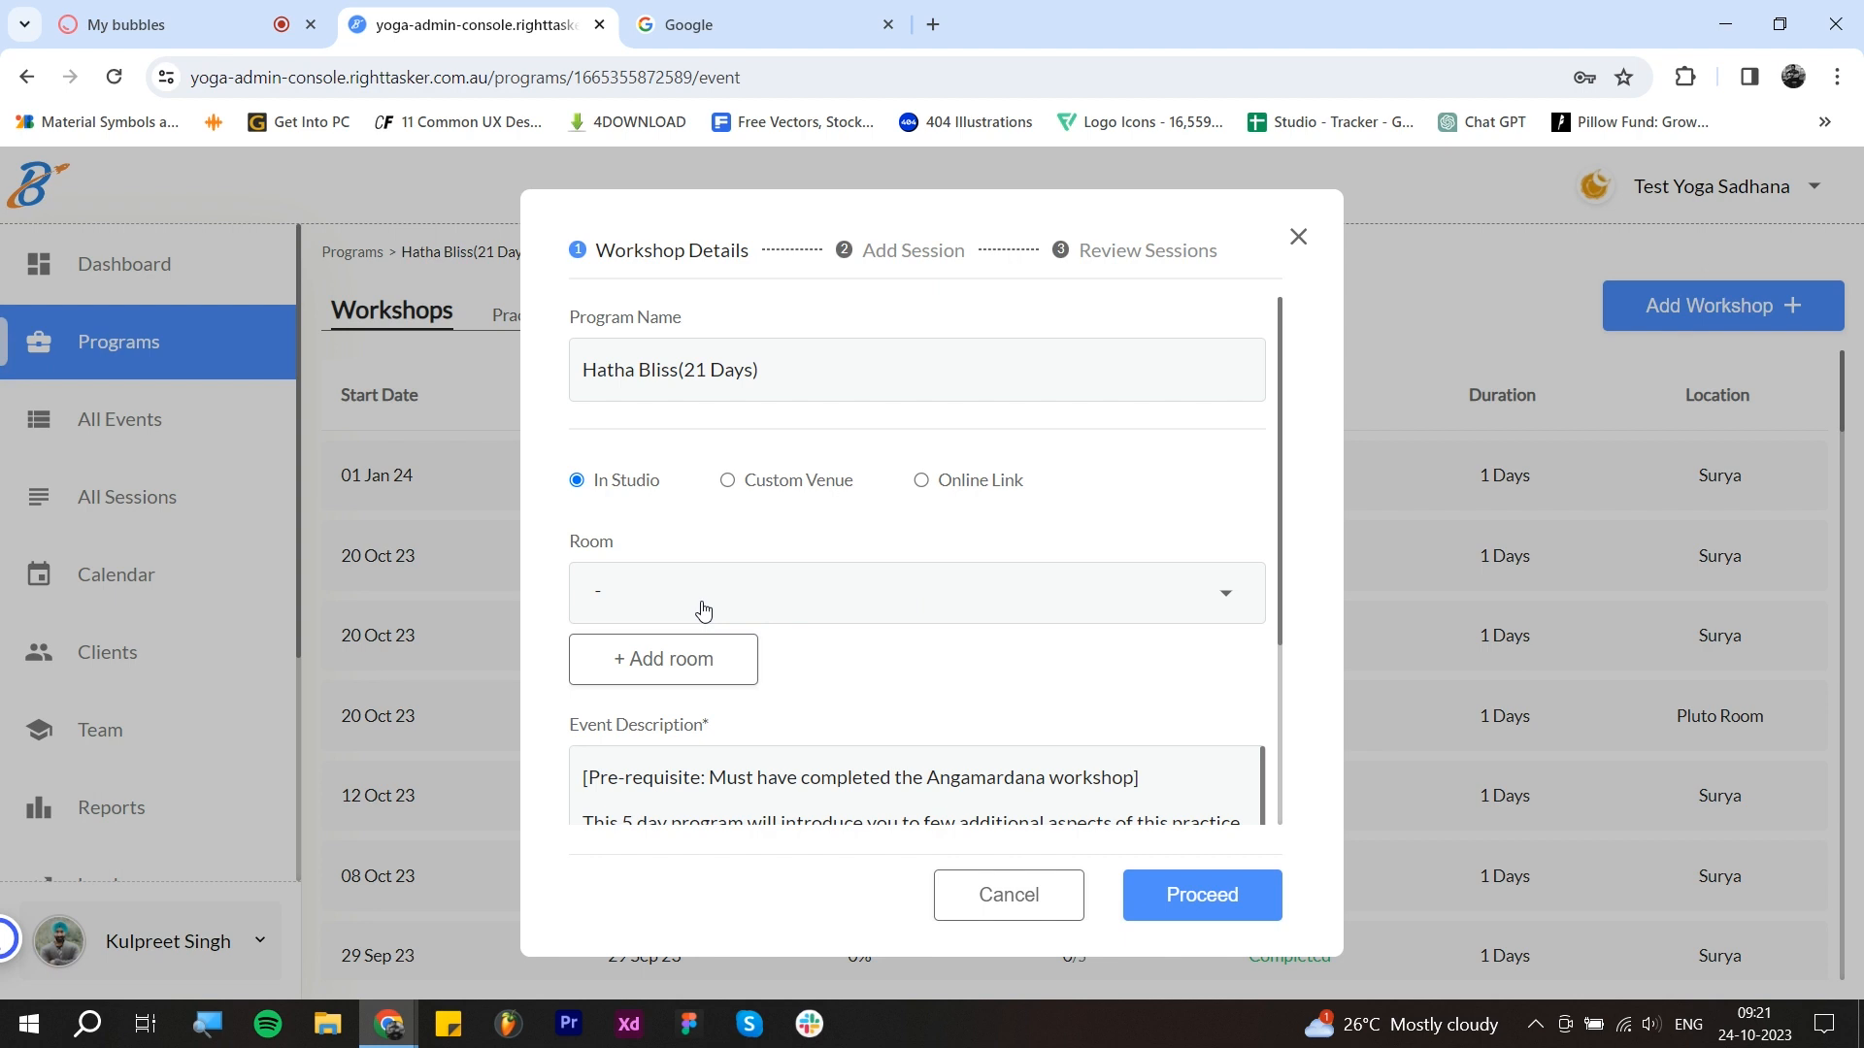
left_click(666, 660)
left_click(884, 591)
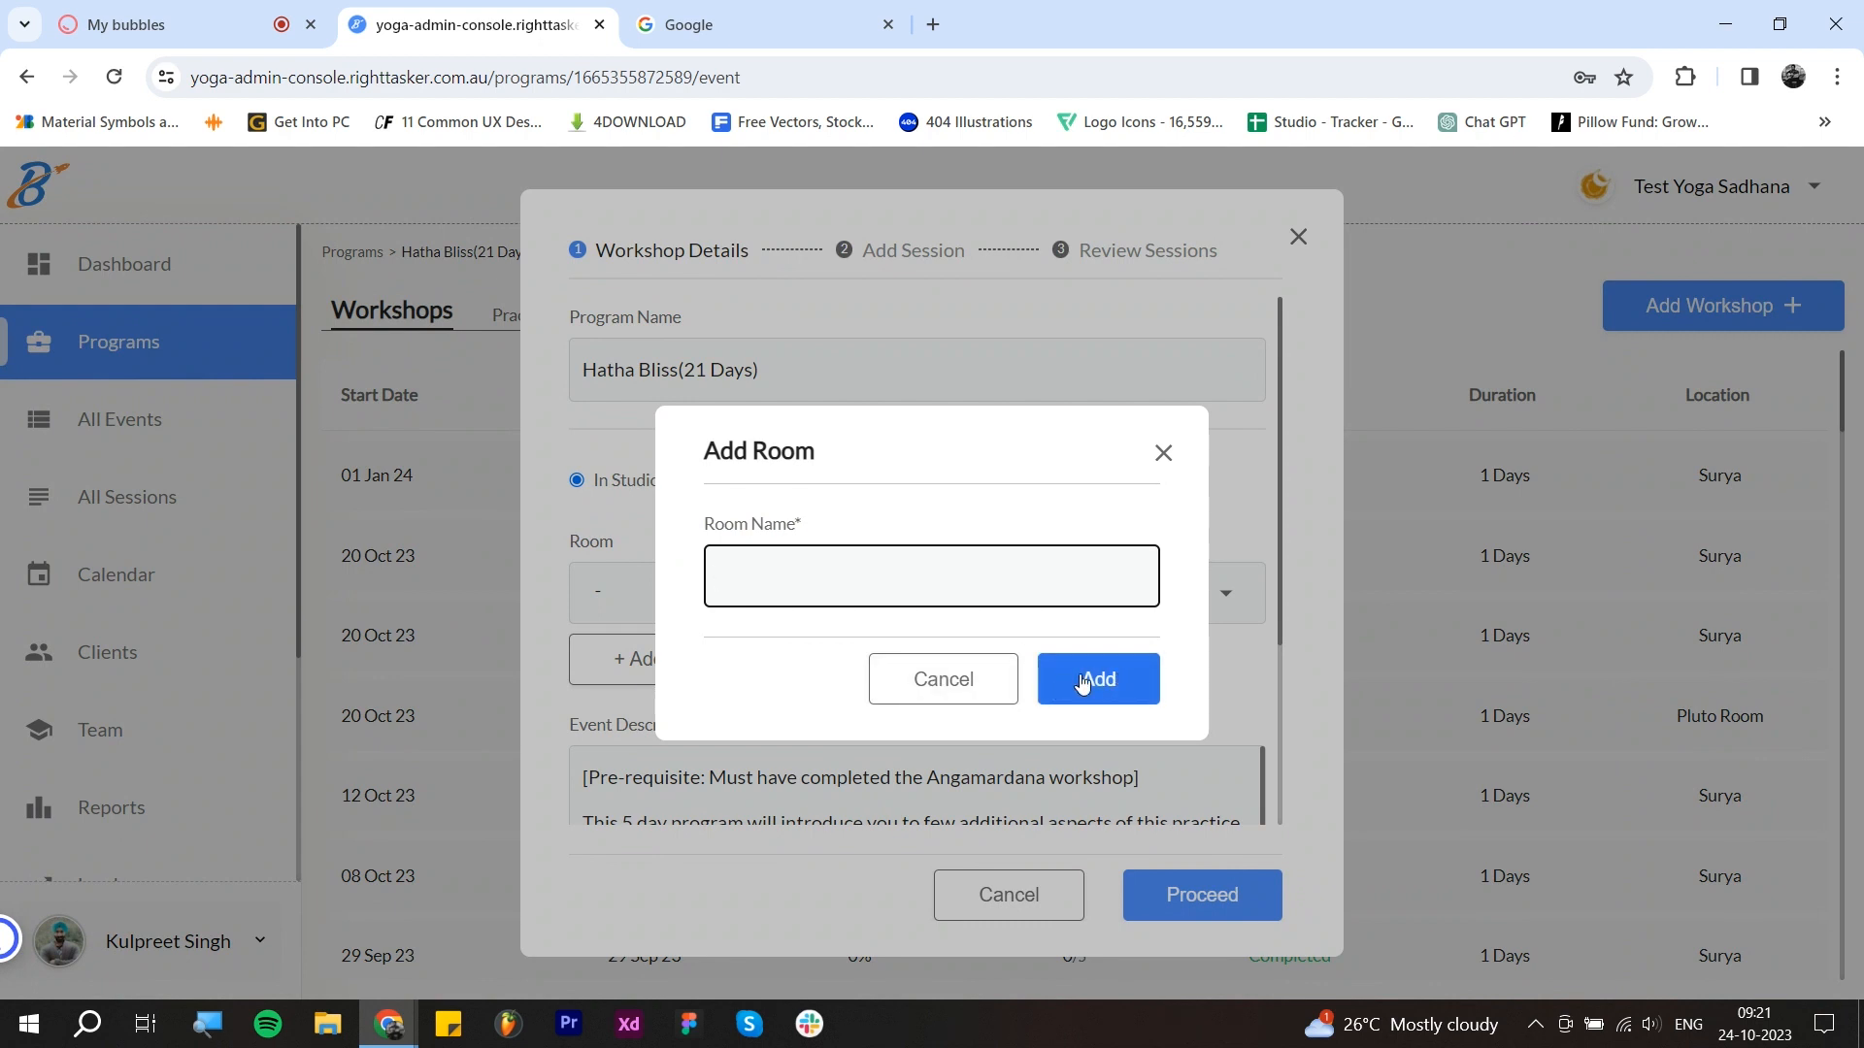
left_click(1163, 453)
Step: Set the in-studio workshop's room to Mars
left_click(926, 576)
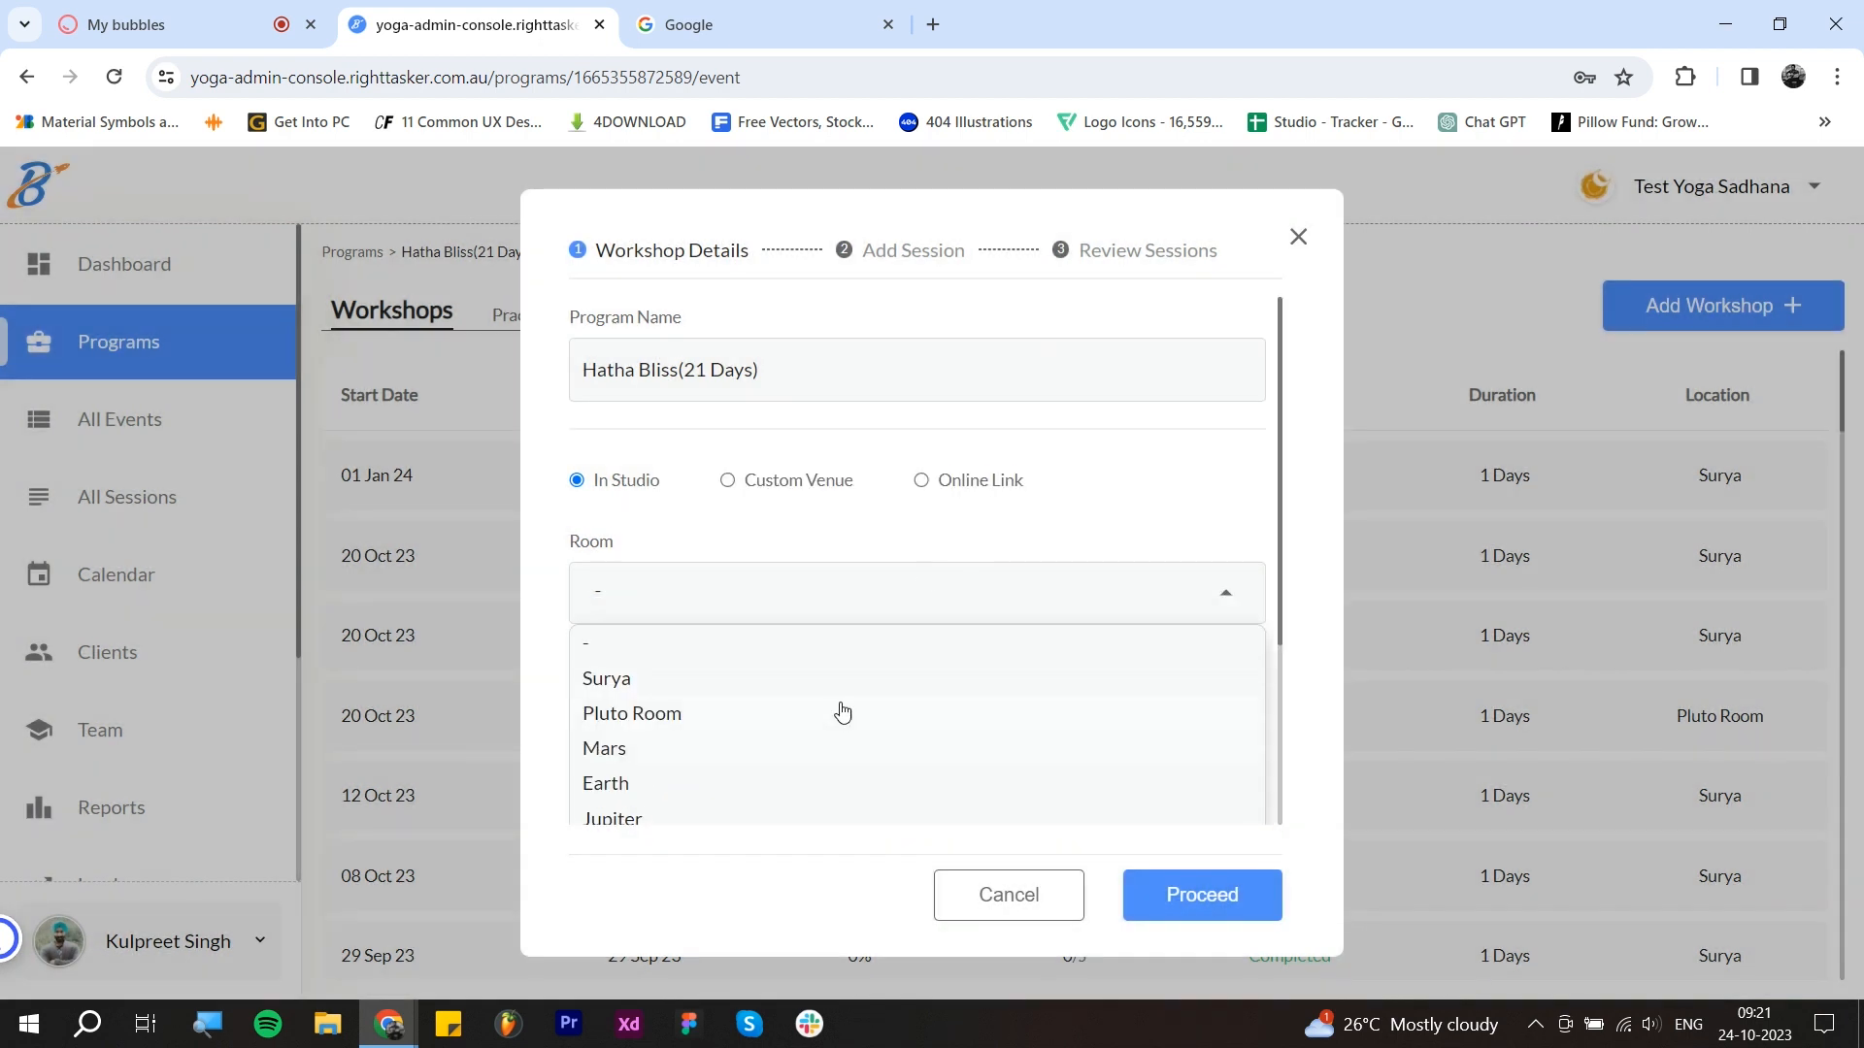
scroll(832, 631, "down", 1)
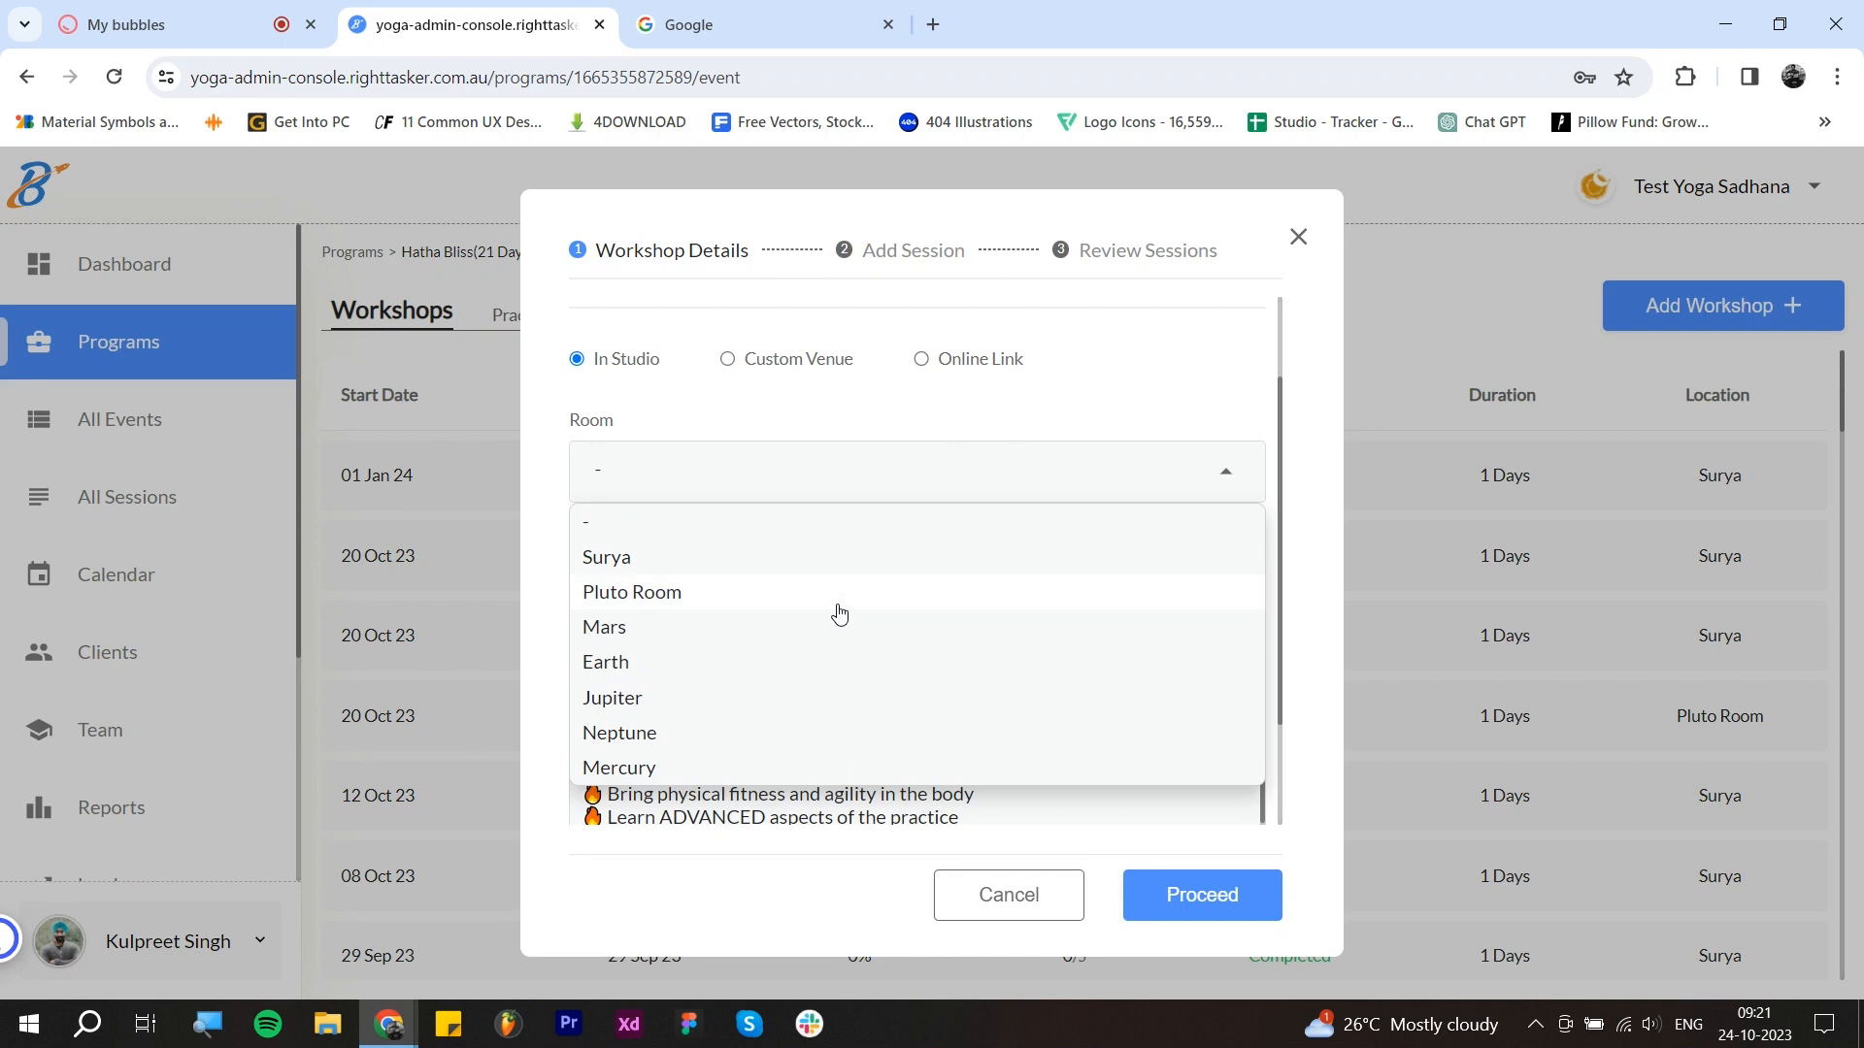
left_click(820, 631)
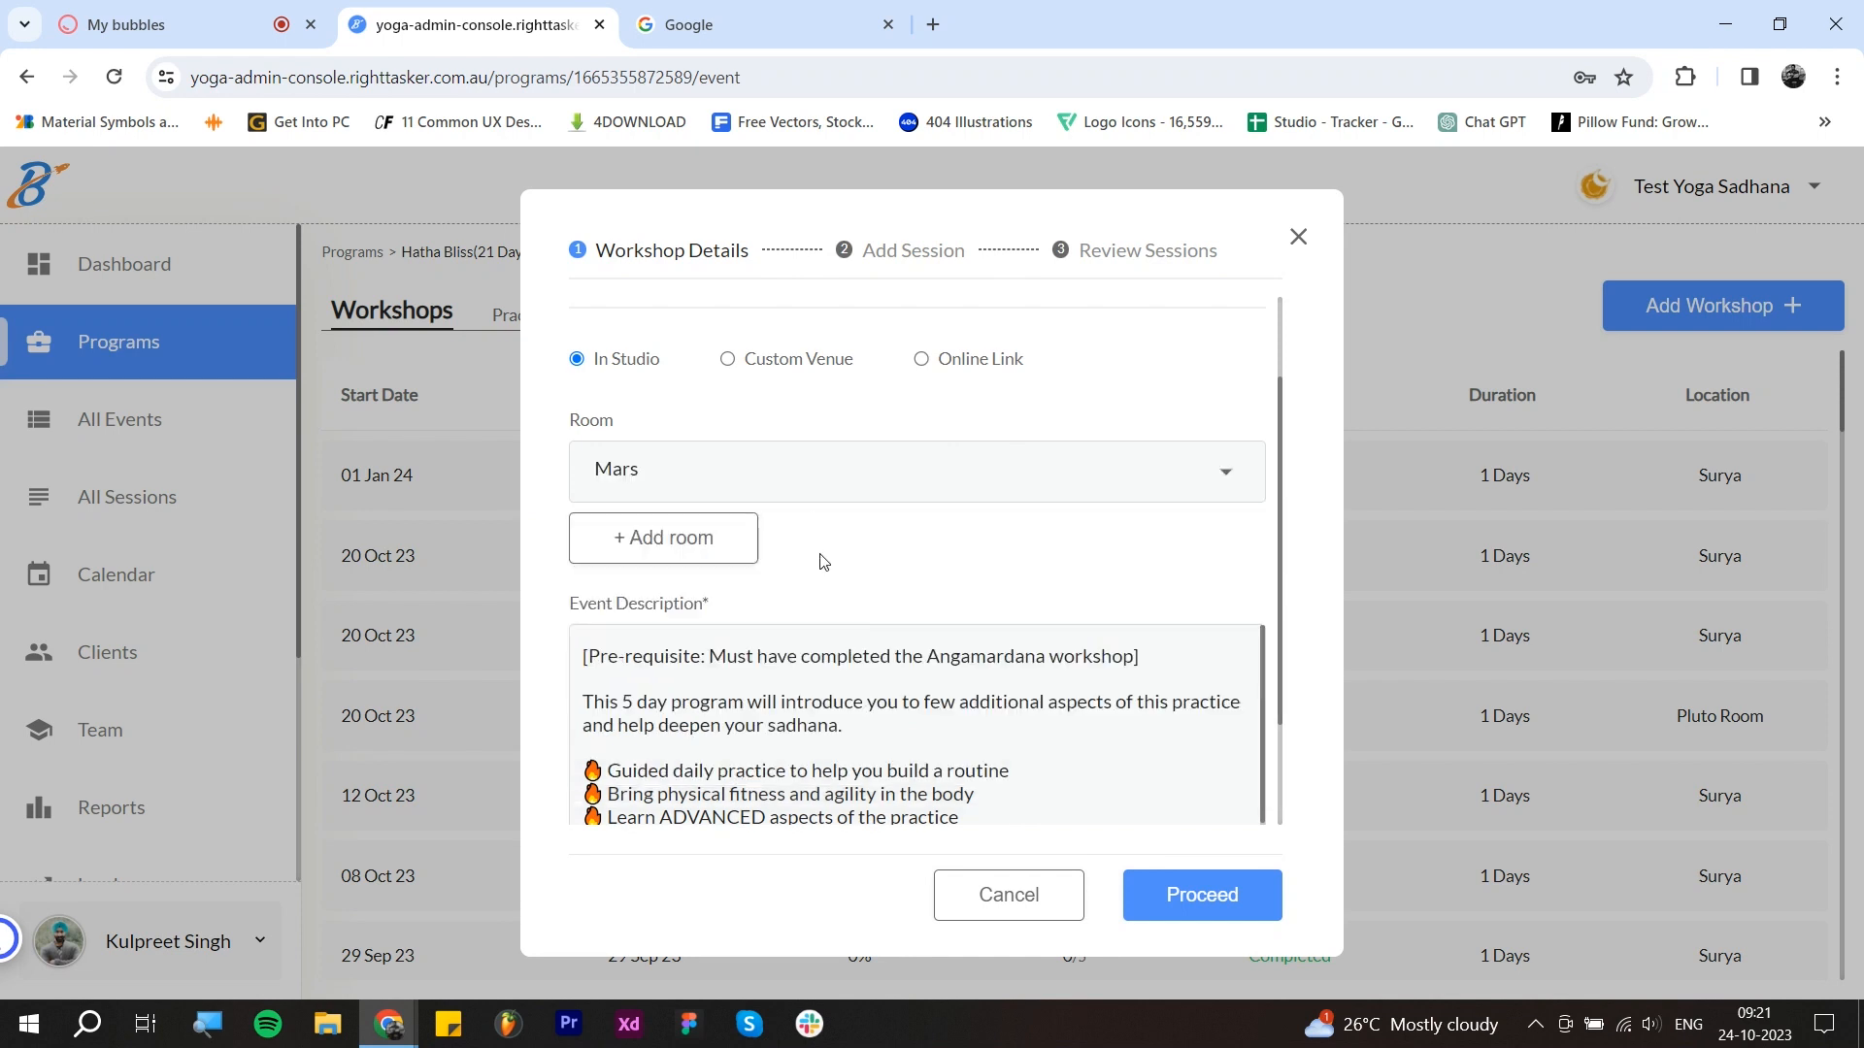
Step: Review the workshop's event description and the available post-booking redirecting URL options
scroll(820, 557, "down", 1)
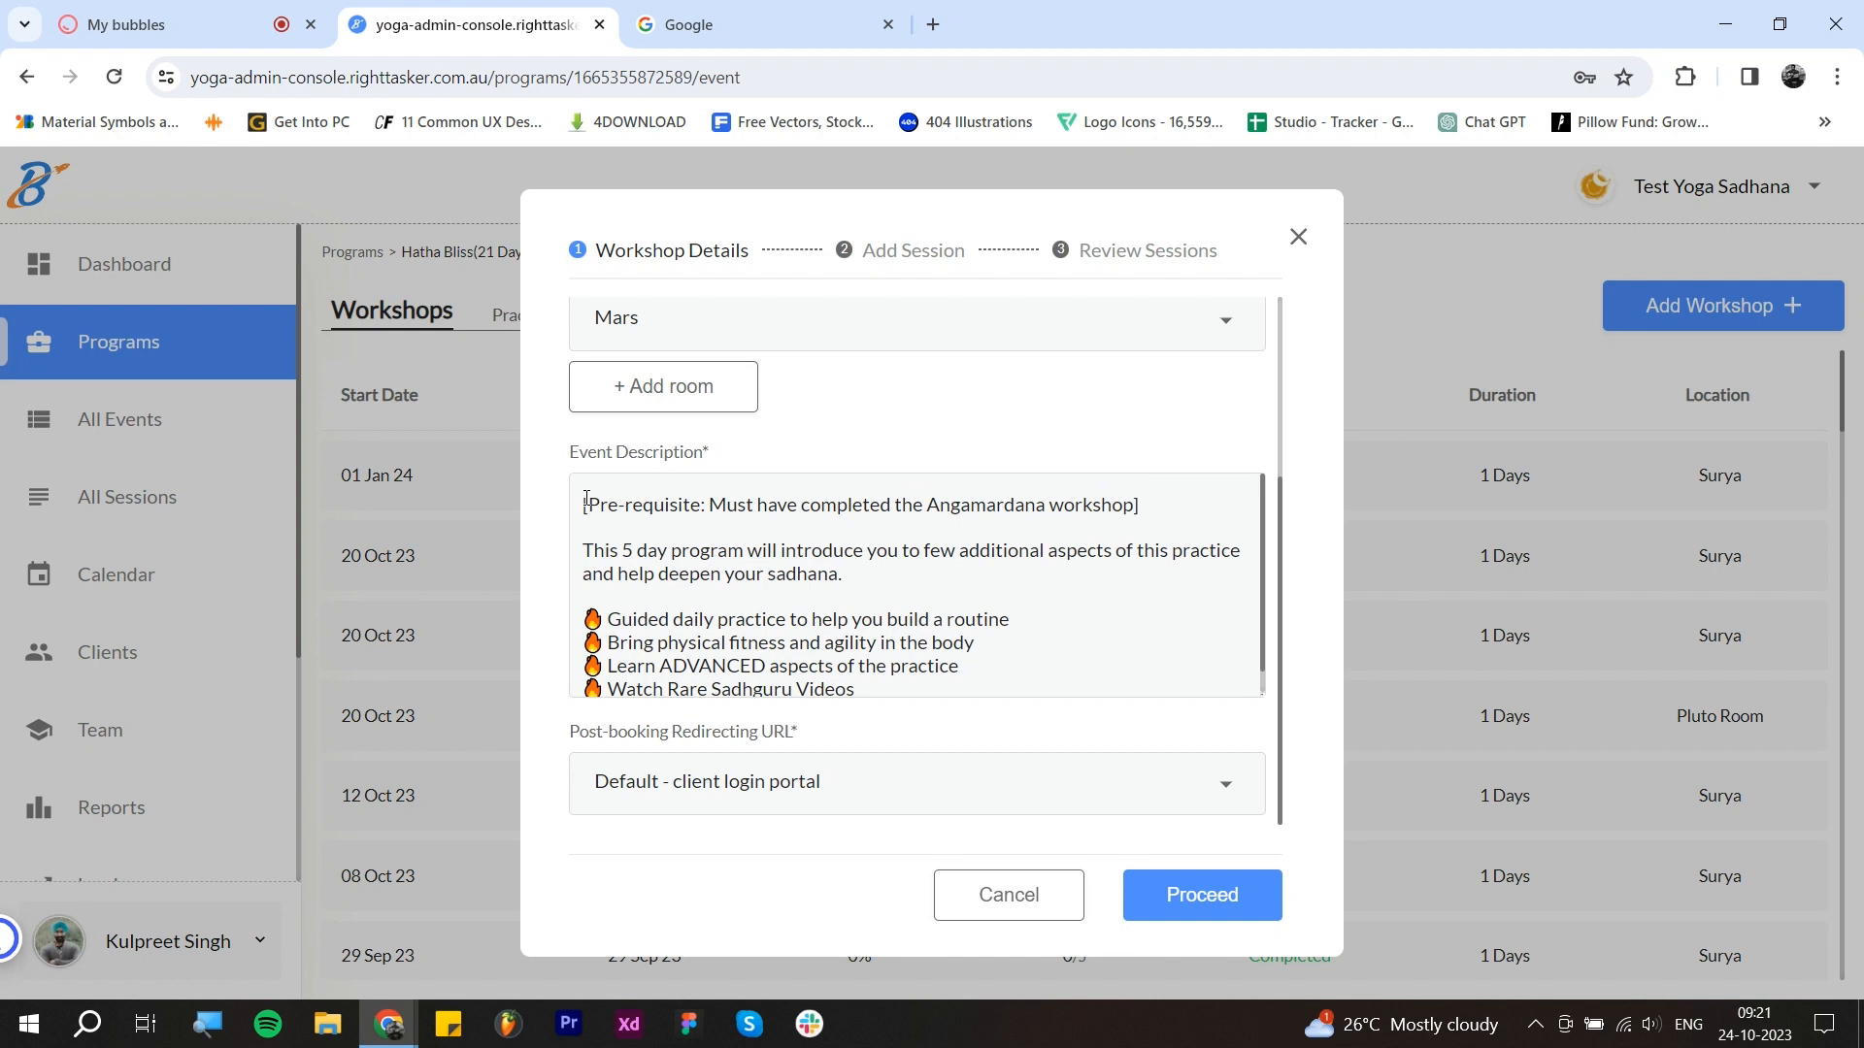
left_click_drag(585, 504, 919, 628)
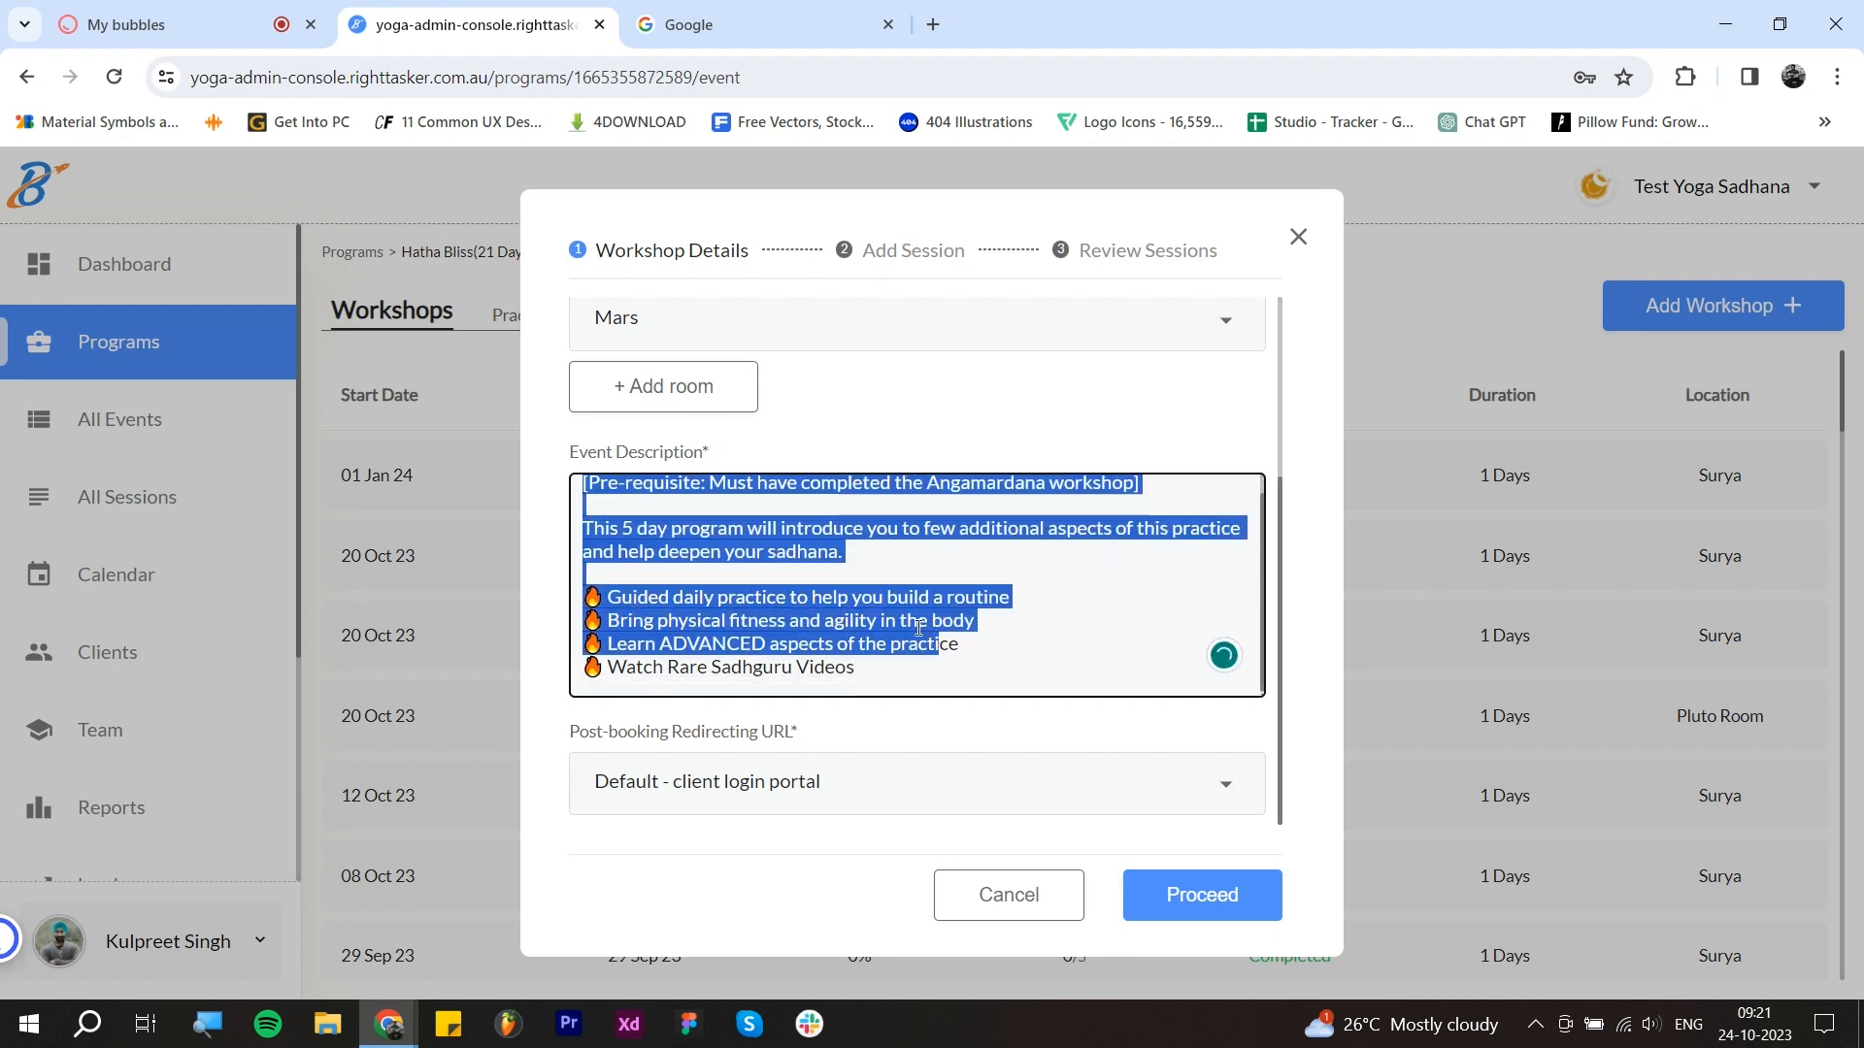
left_click(867, 663)
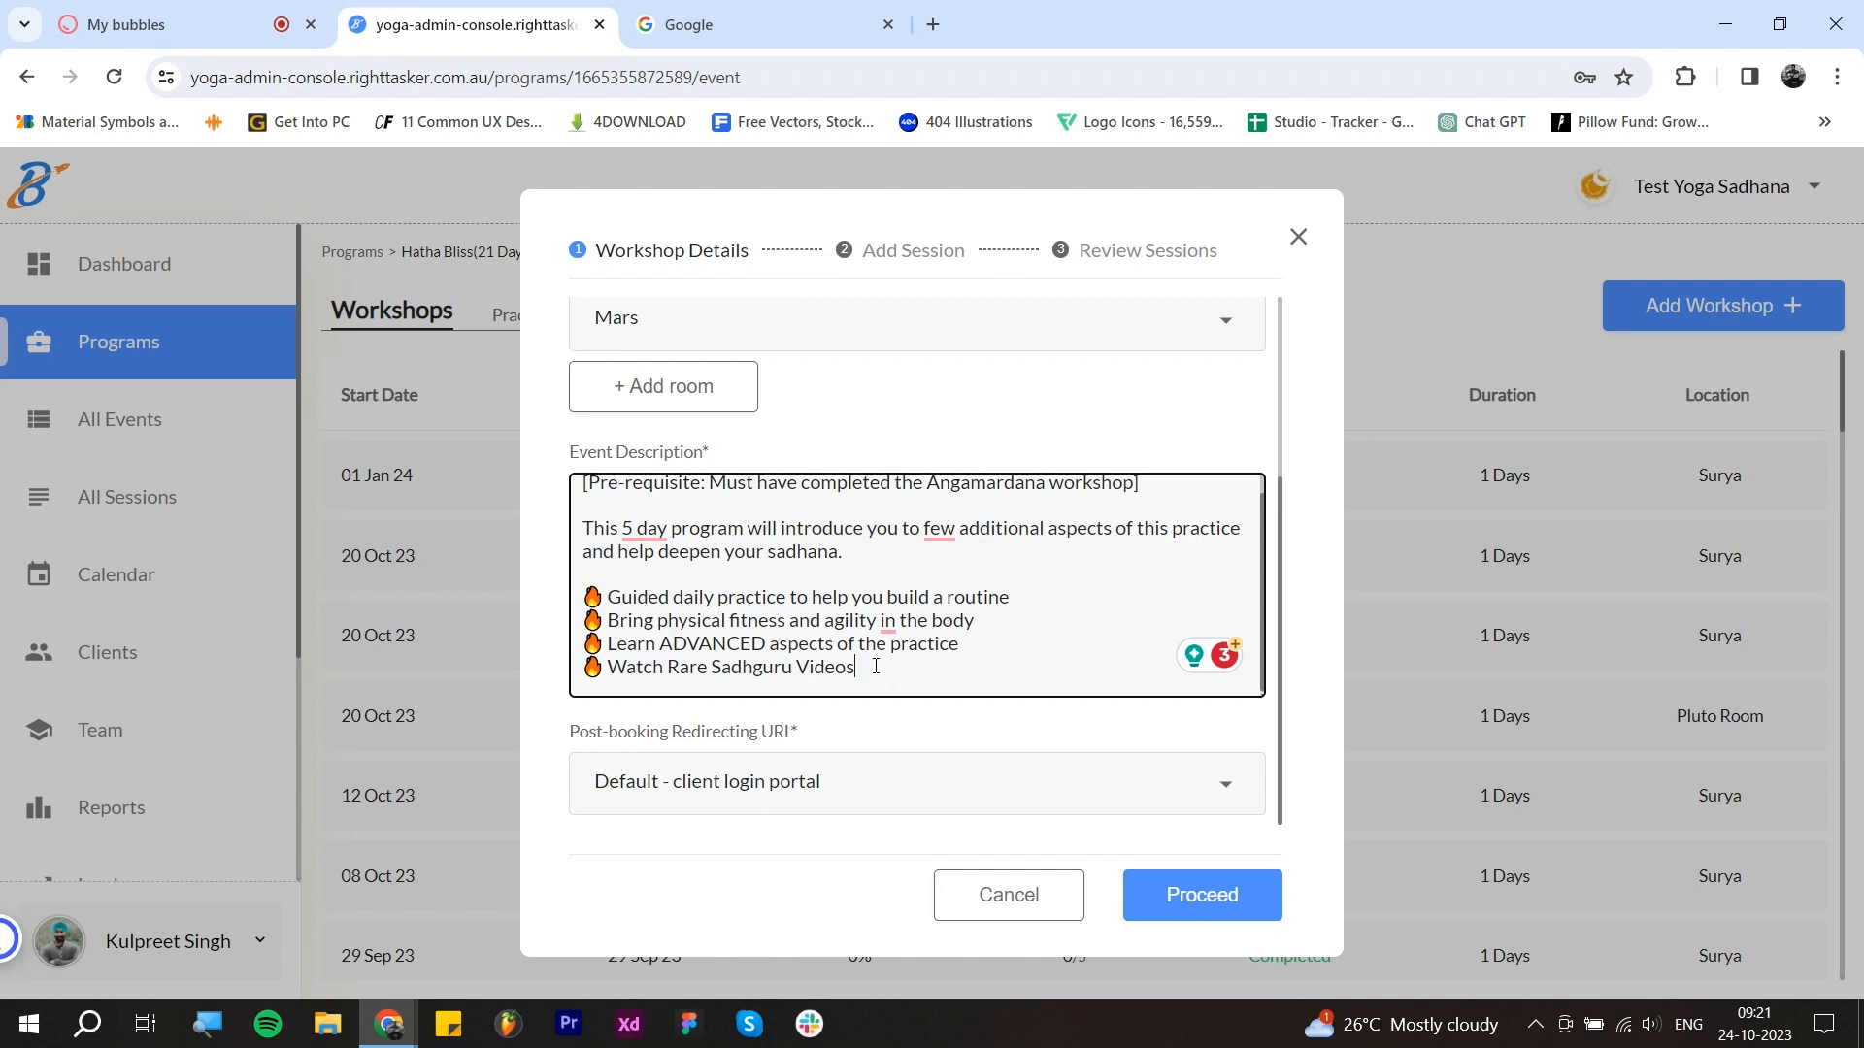
scroll(873, 648, "up", 1)
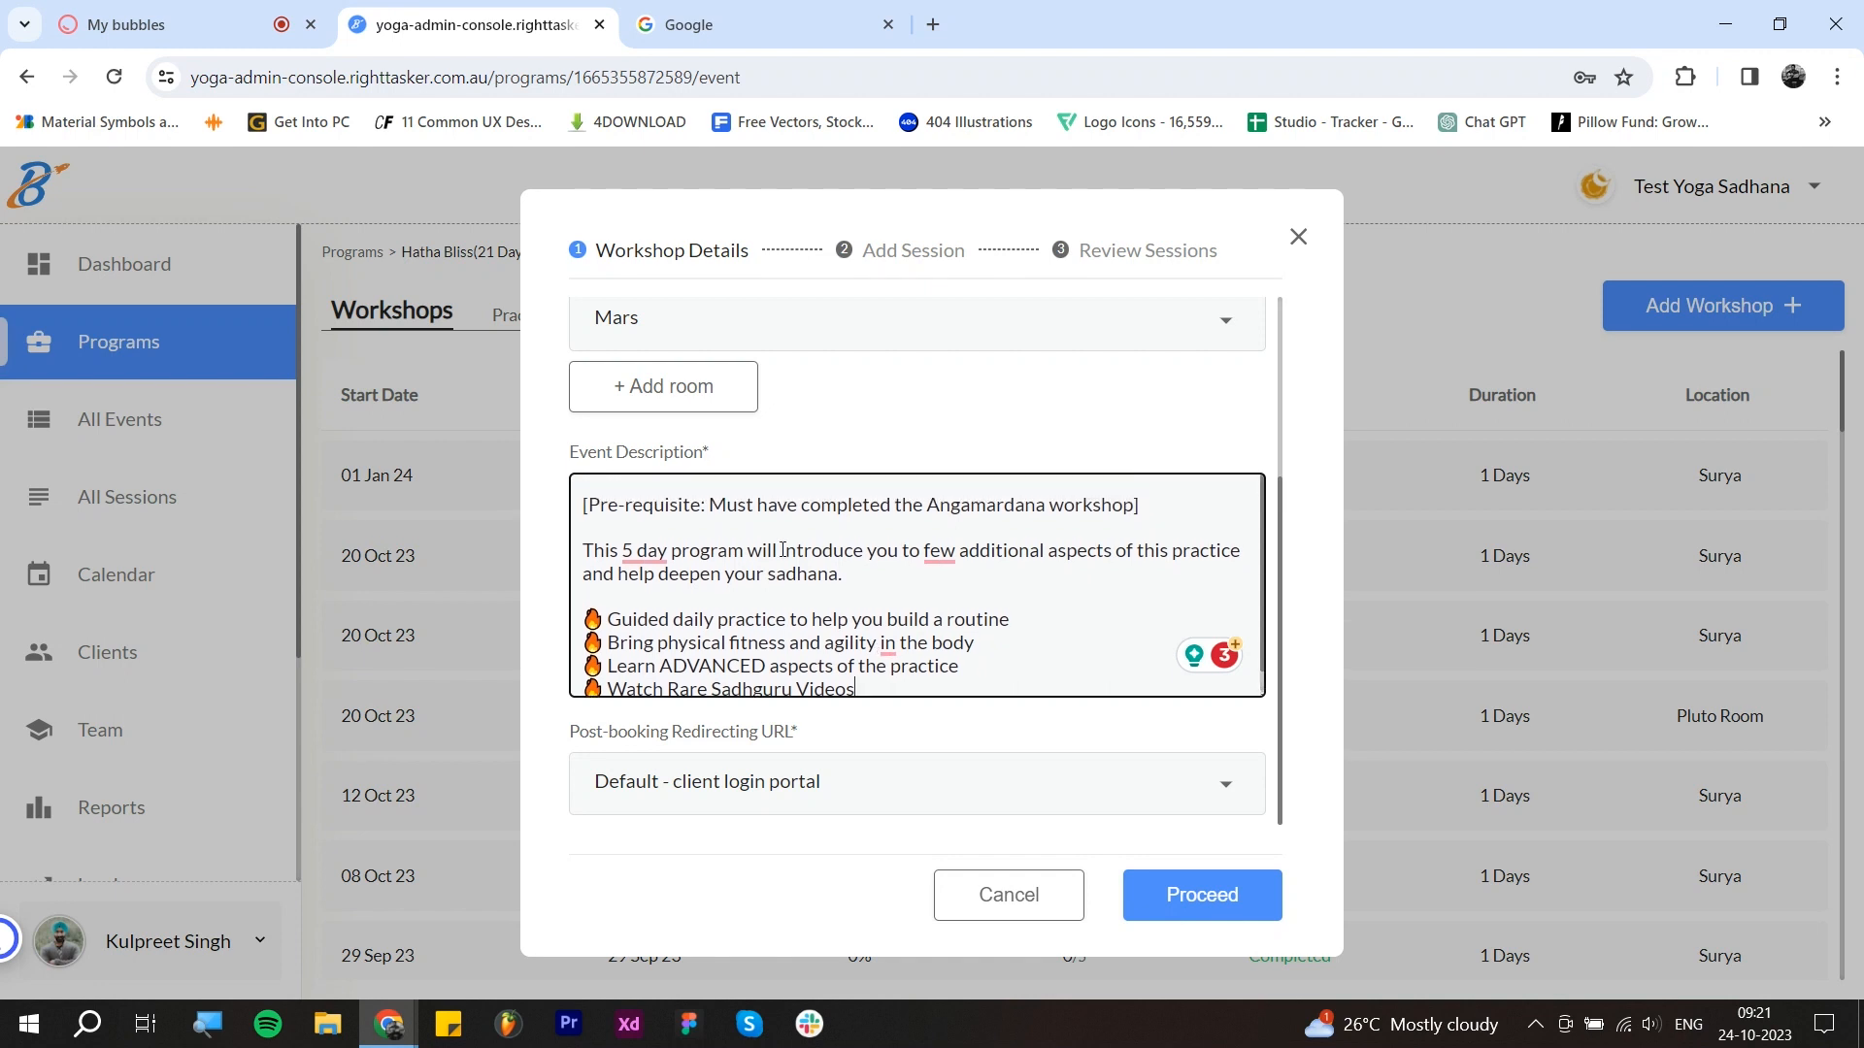
scroll(870, 611, "down", 1)
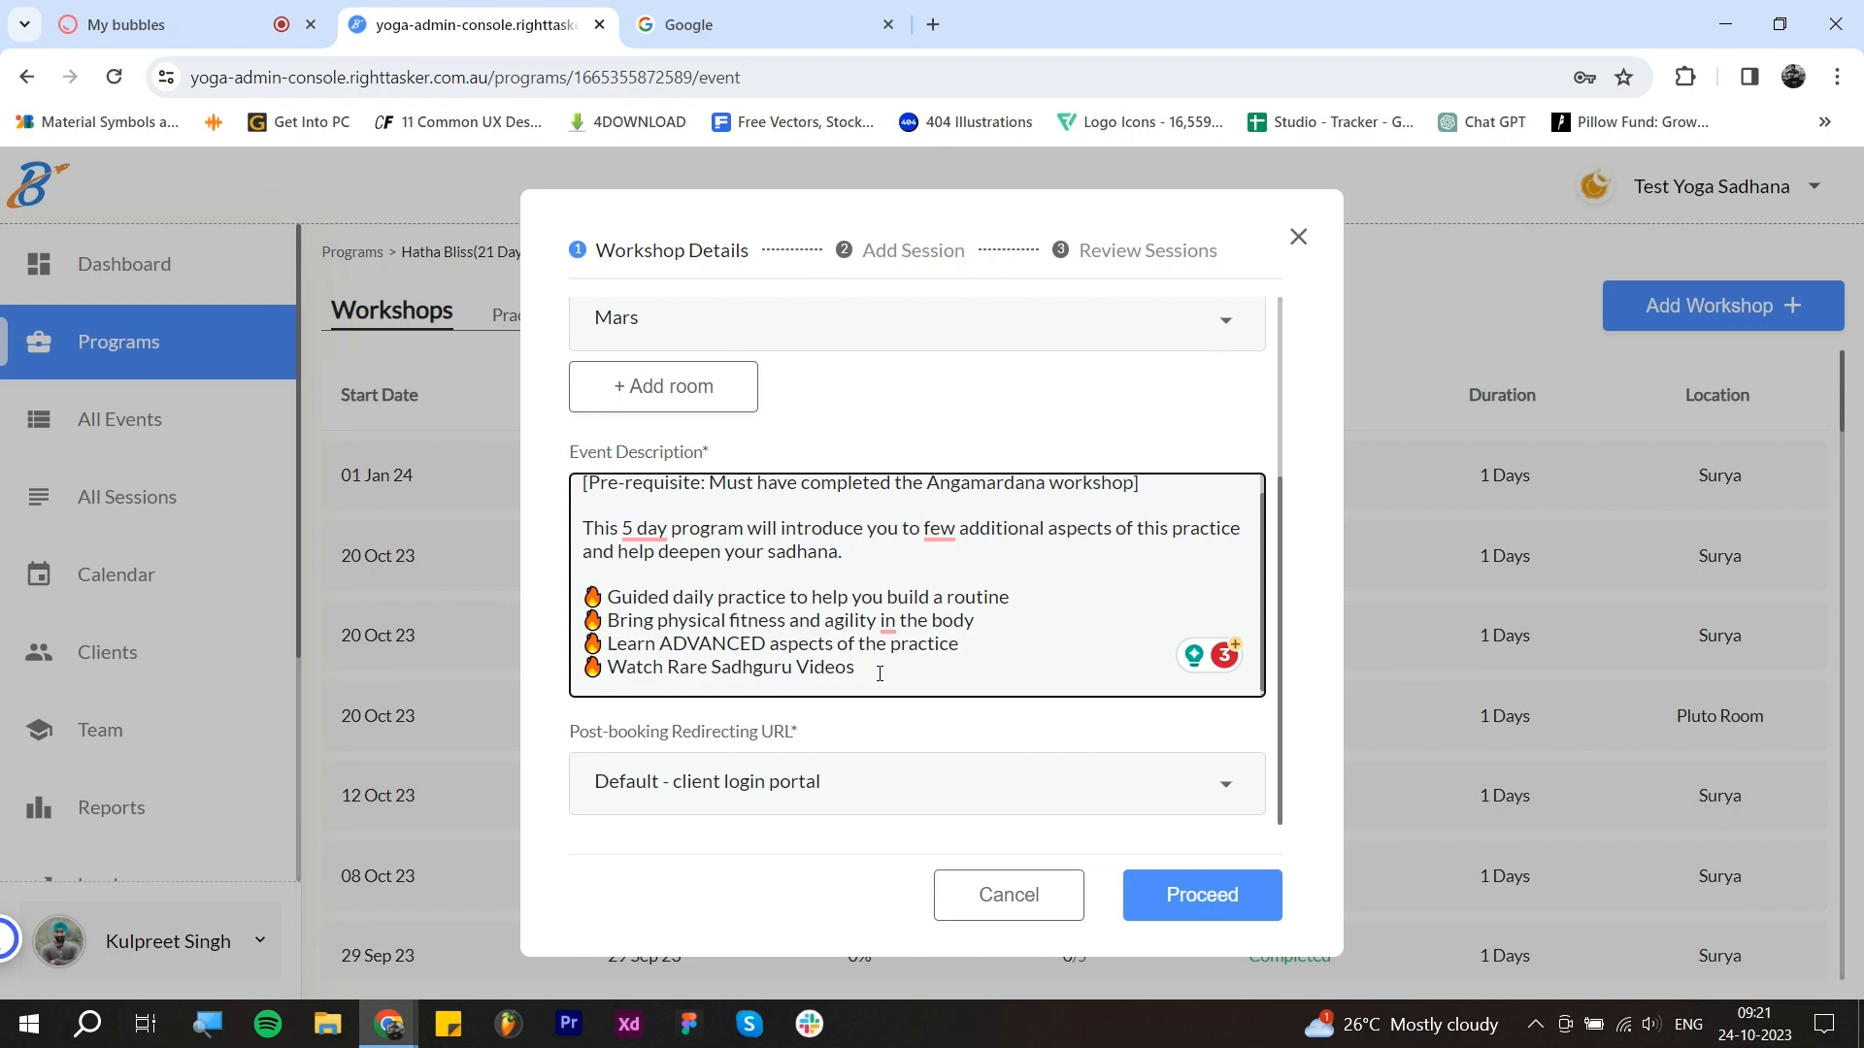
left_click_drag(880, 674, 582, 502)
left_click(928, 718)
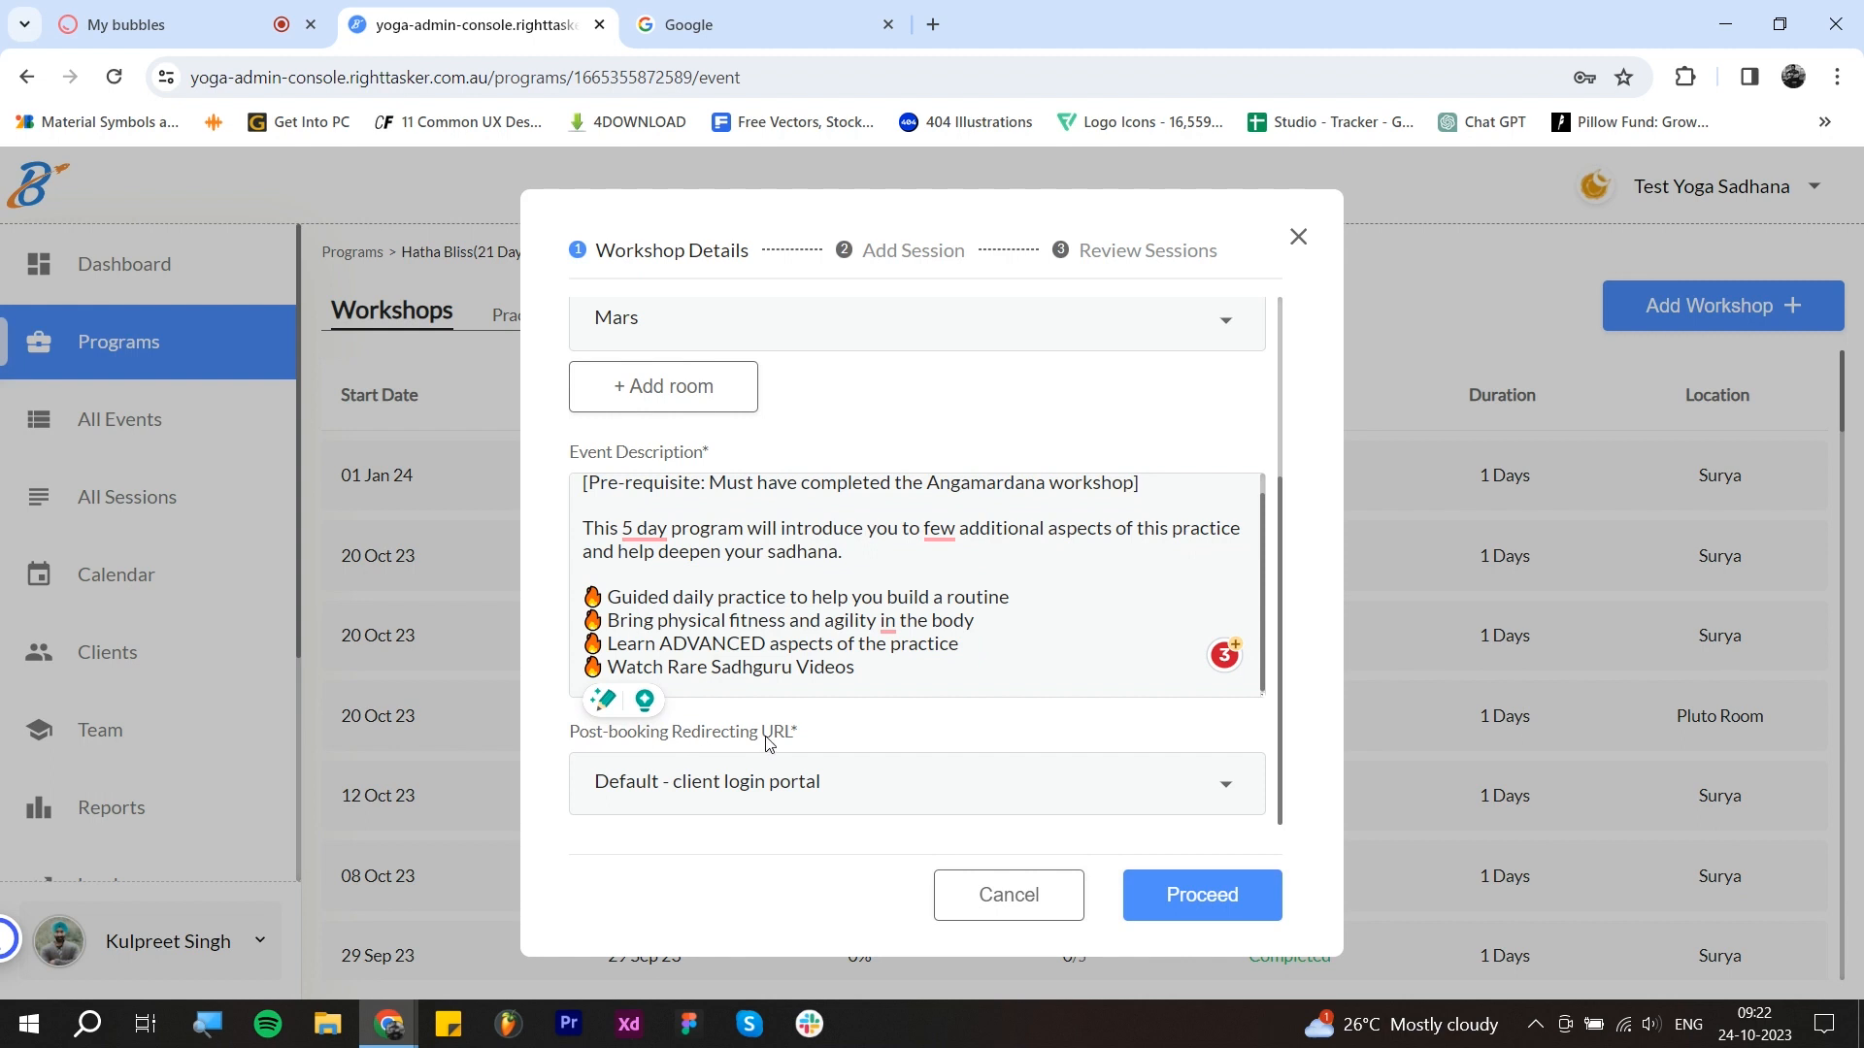
left_click(941, 803)
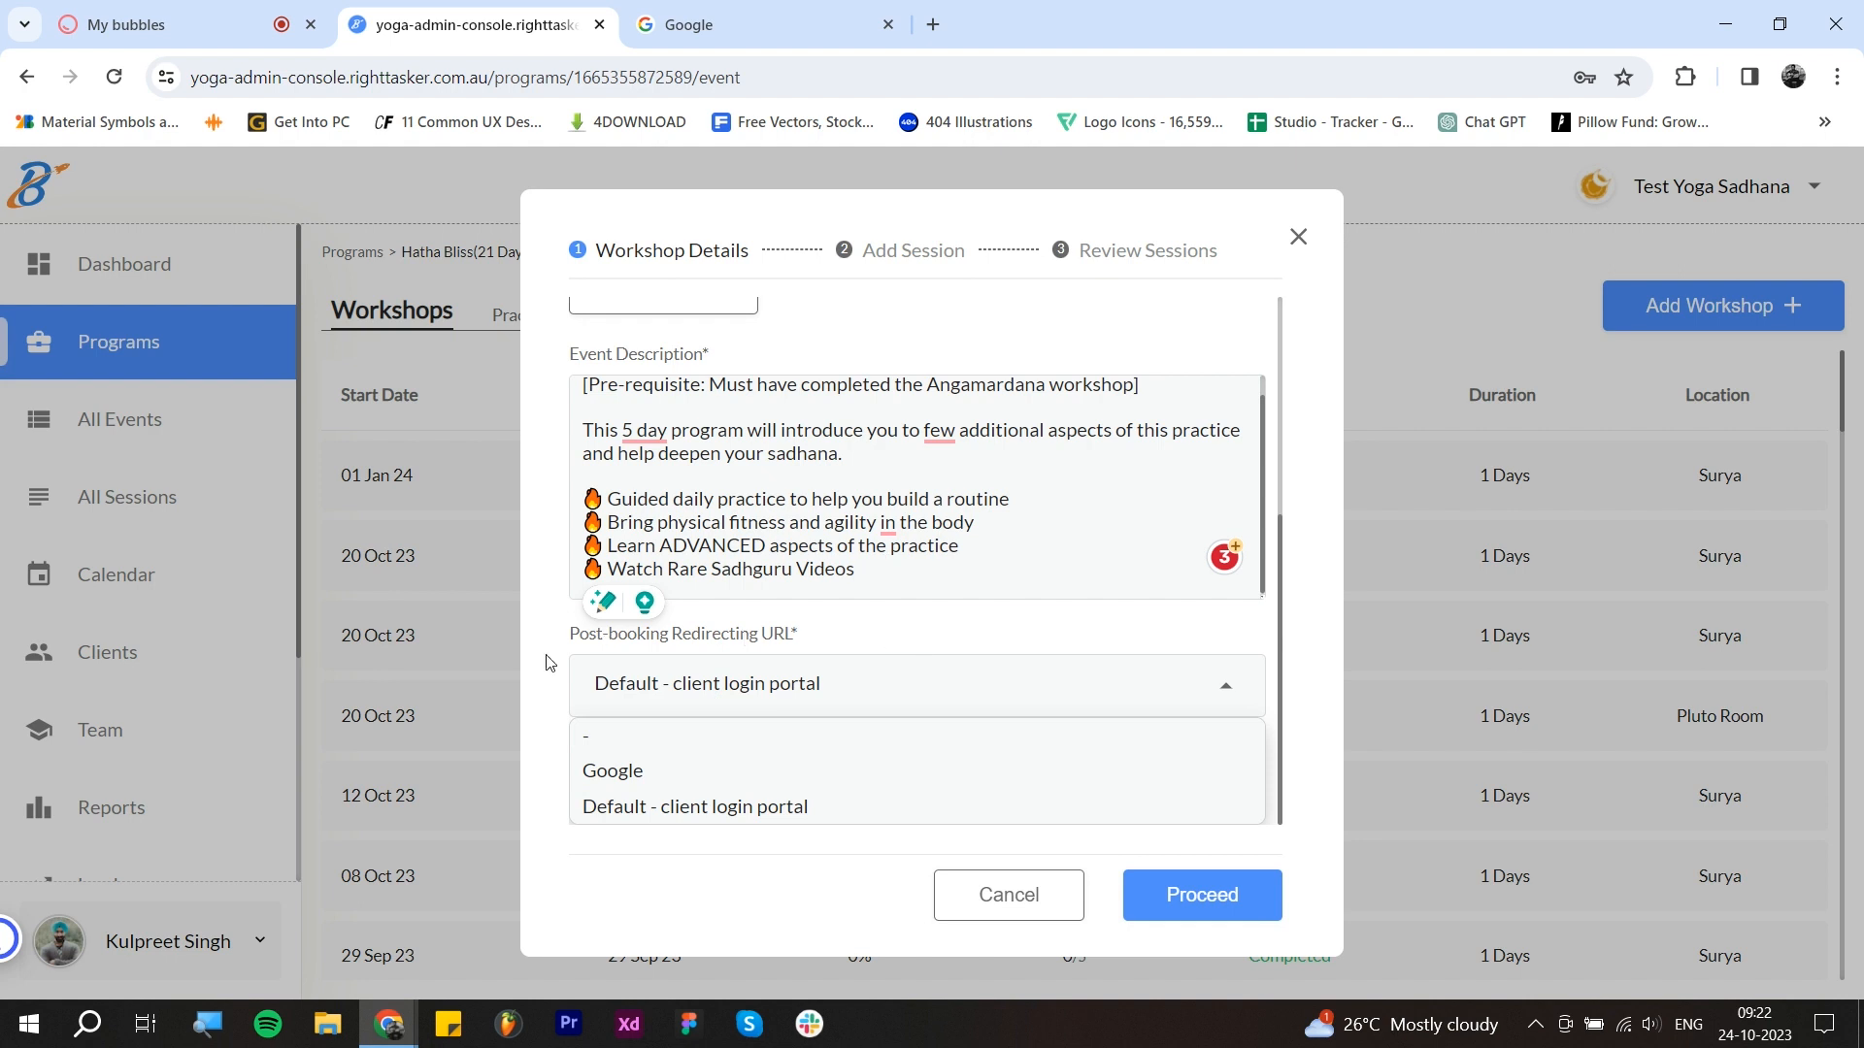
Step: Switch the workshop's location type to Custom Venue and look through its saved venue addresses and address detail fields
scroll(550, 665, "up", 4)
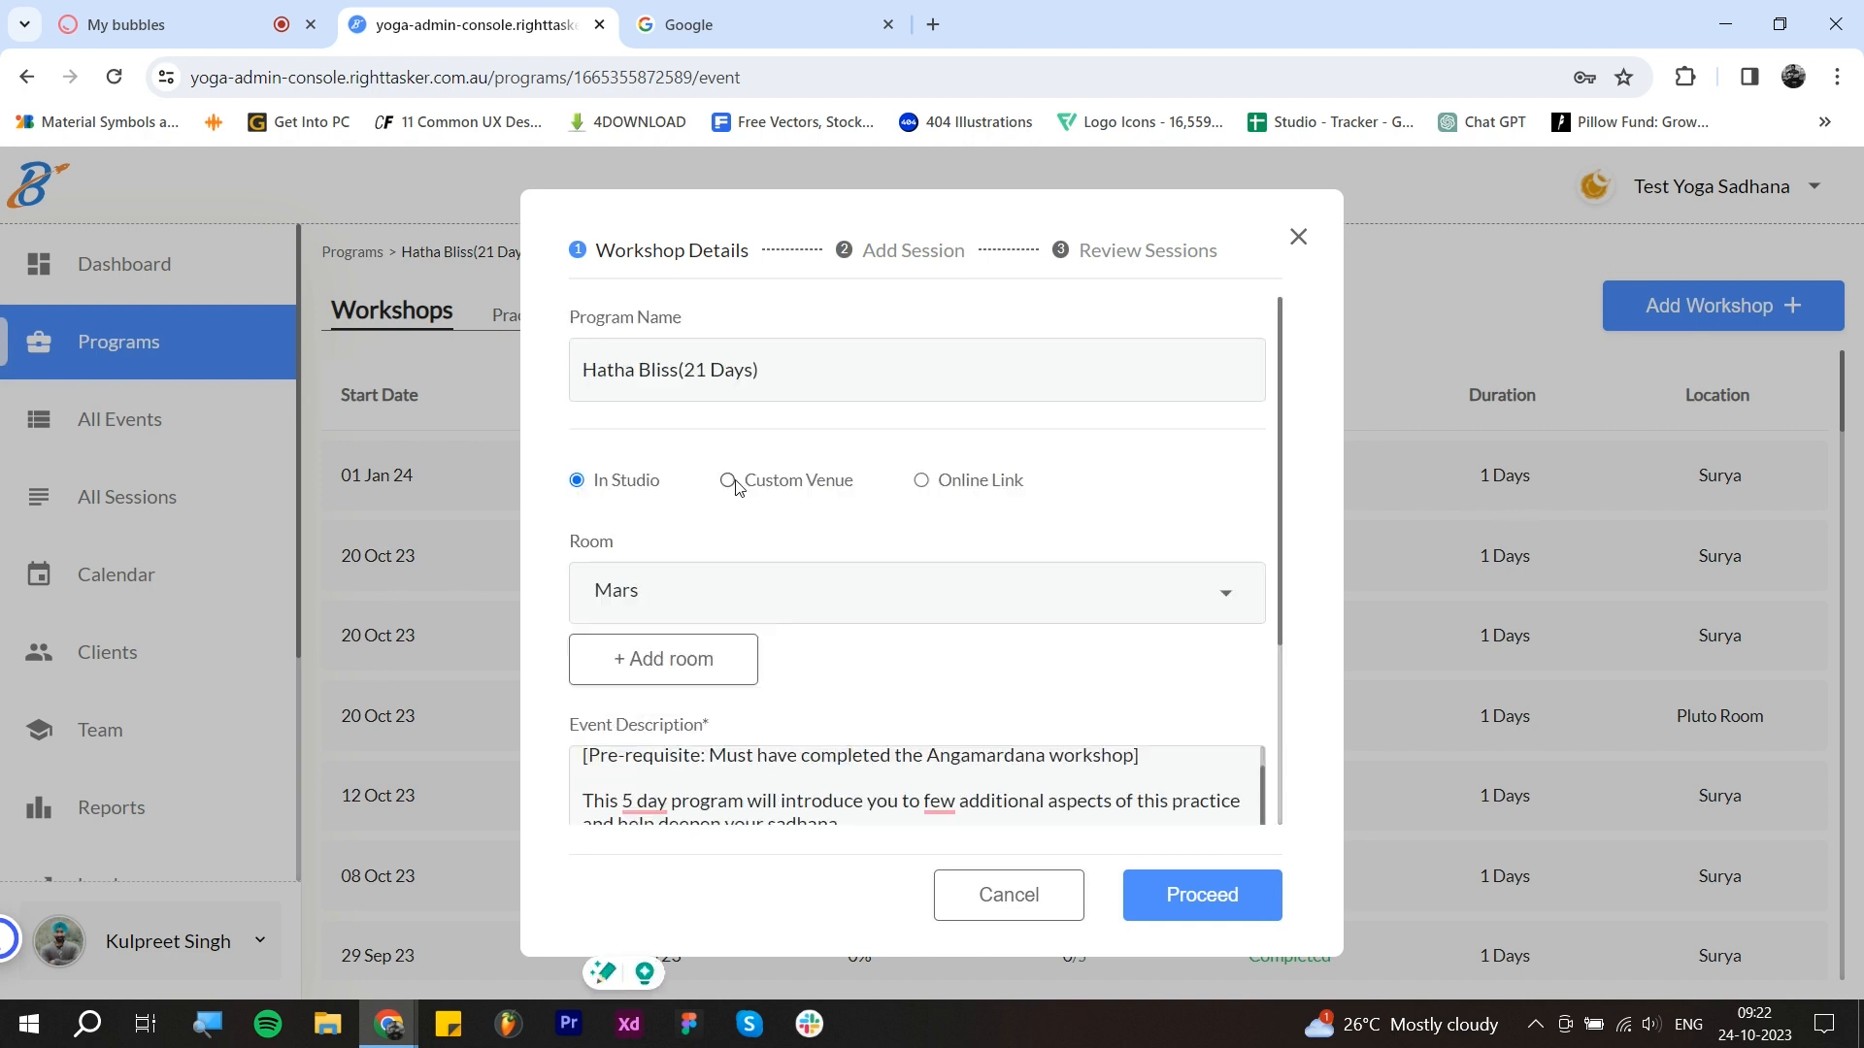
left_click(791, 491)
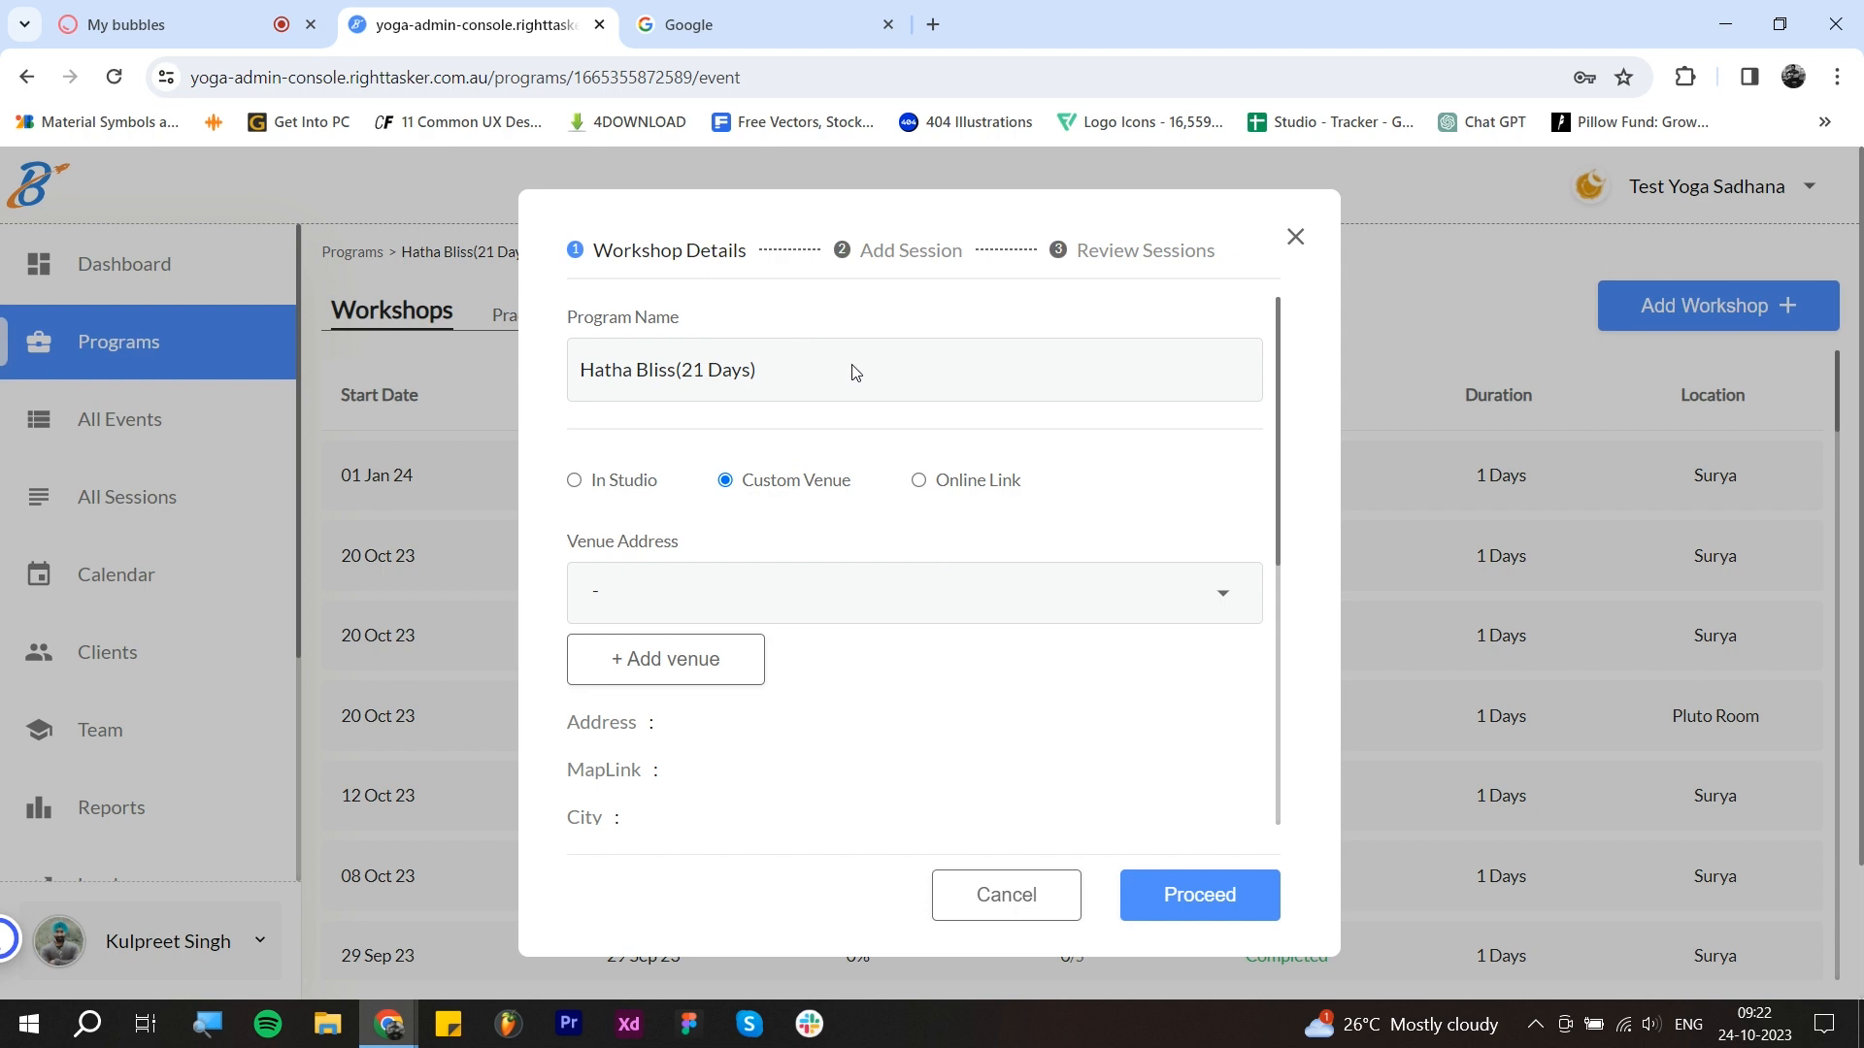
left_click(943, 586)
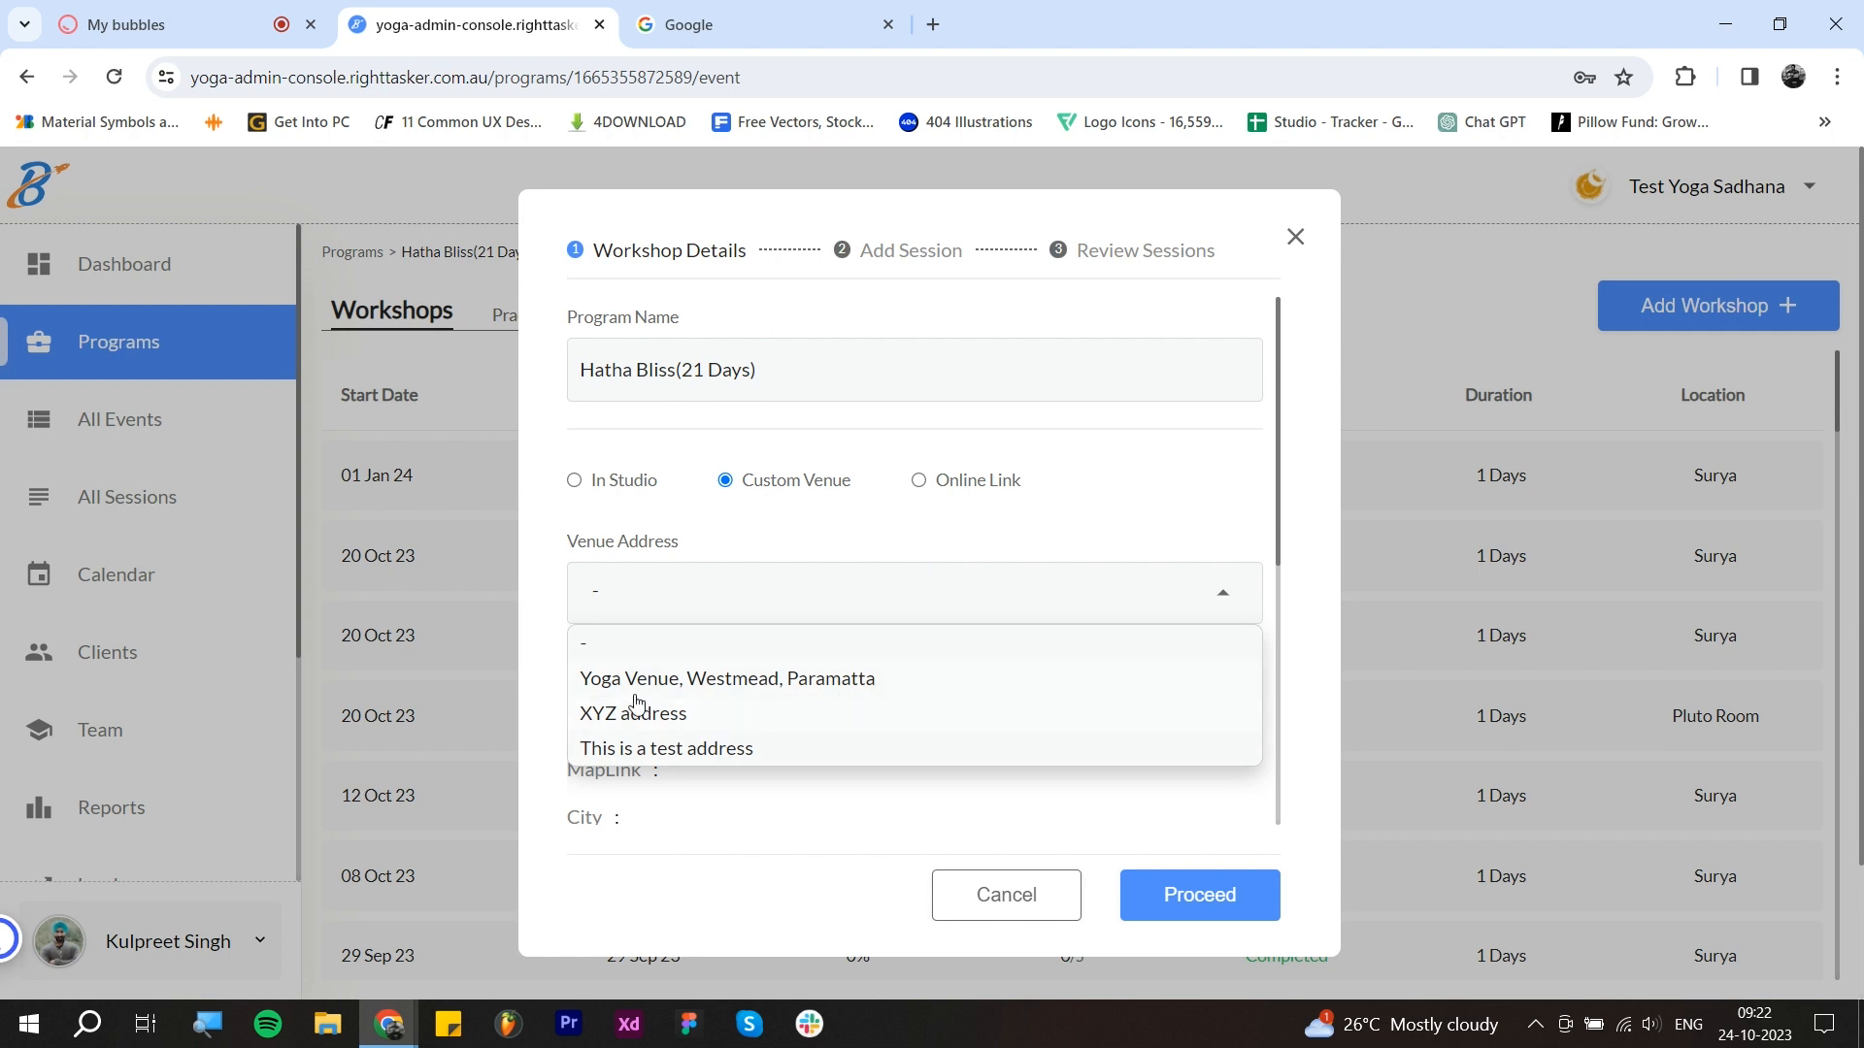
left_click(544, 686)
scroll(851, 677, "down", 1)
scroll(864, 674, "down", 4)
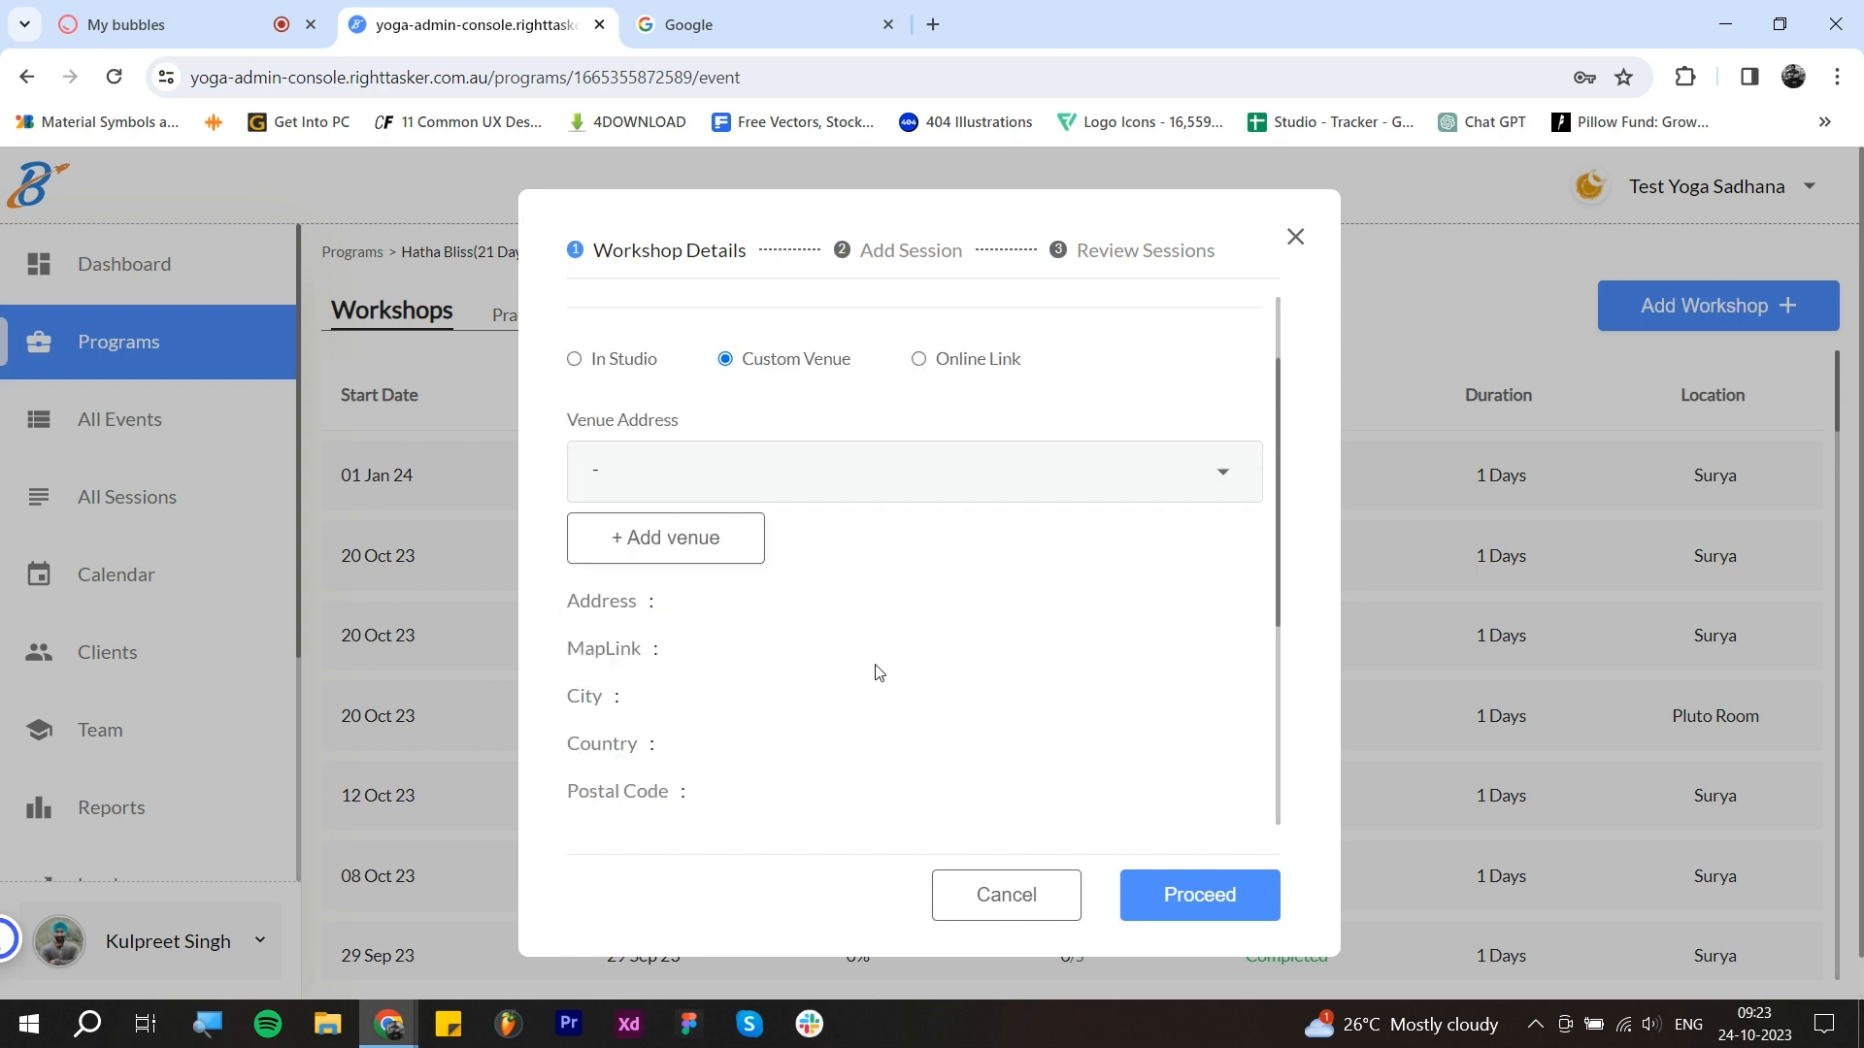
scroll(865, 666, "up", 4)
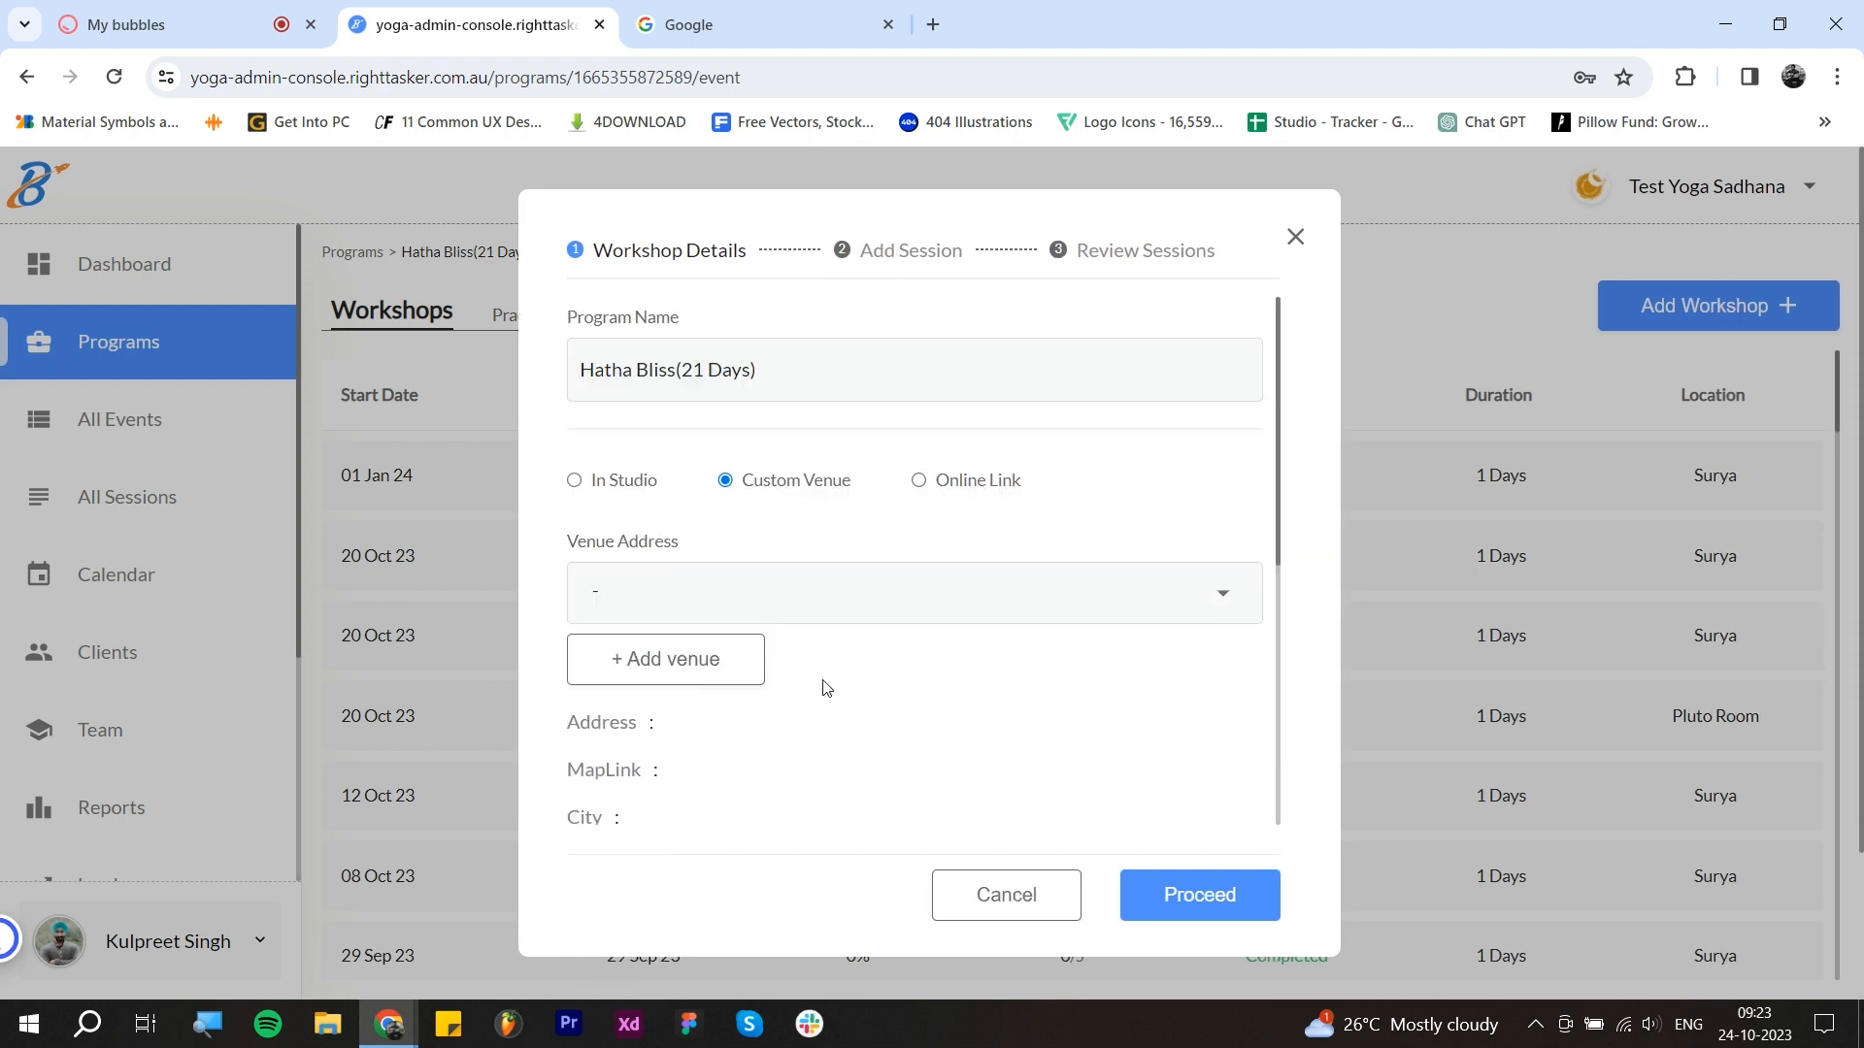
Step: Review the form for adding a venue address, cancel it, and look at the saved venue addresses again
left_click(648, 667)
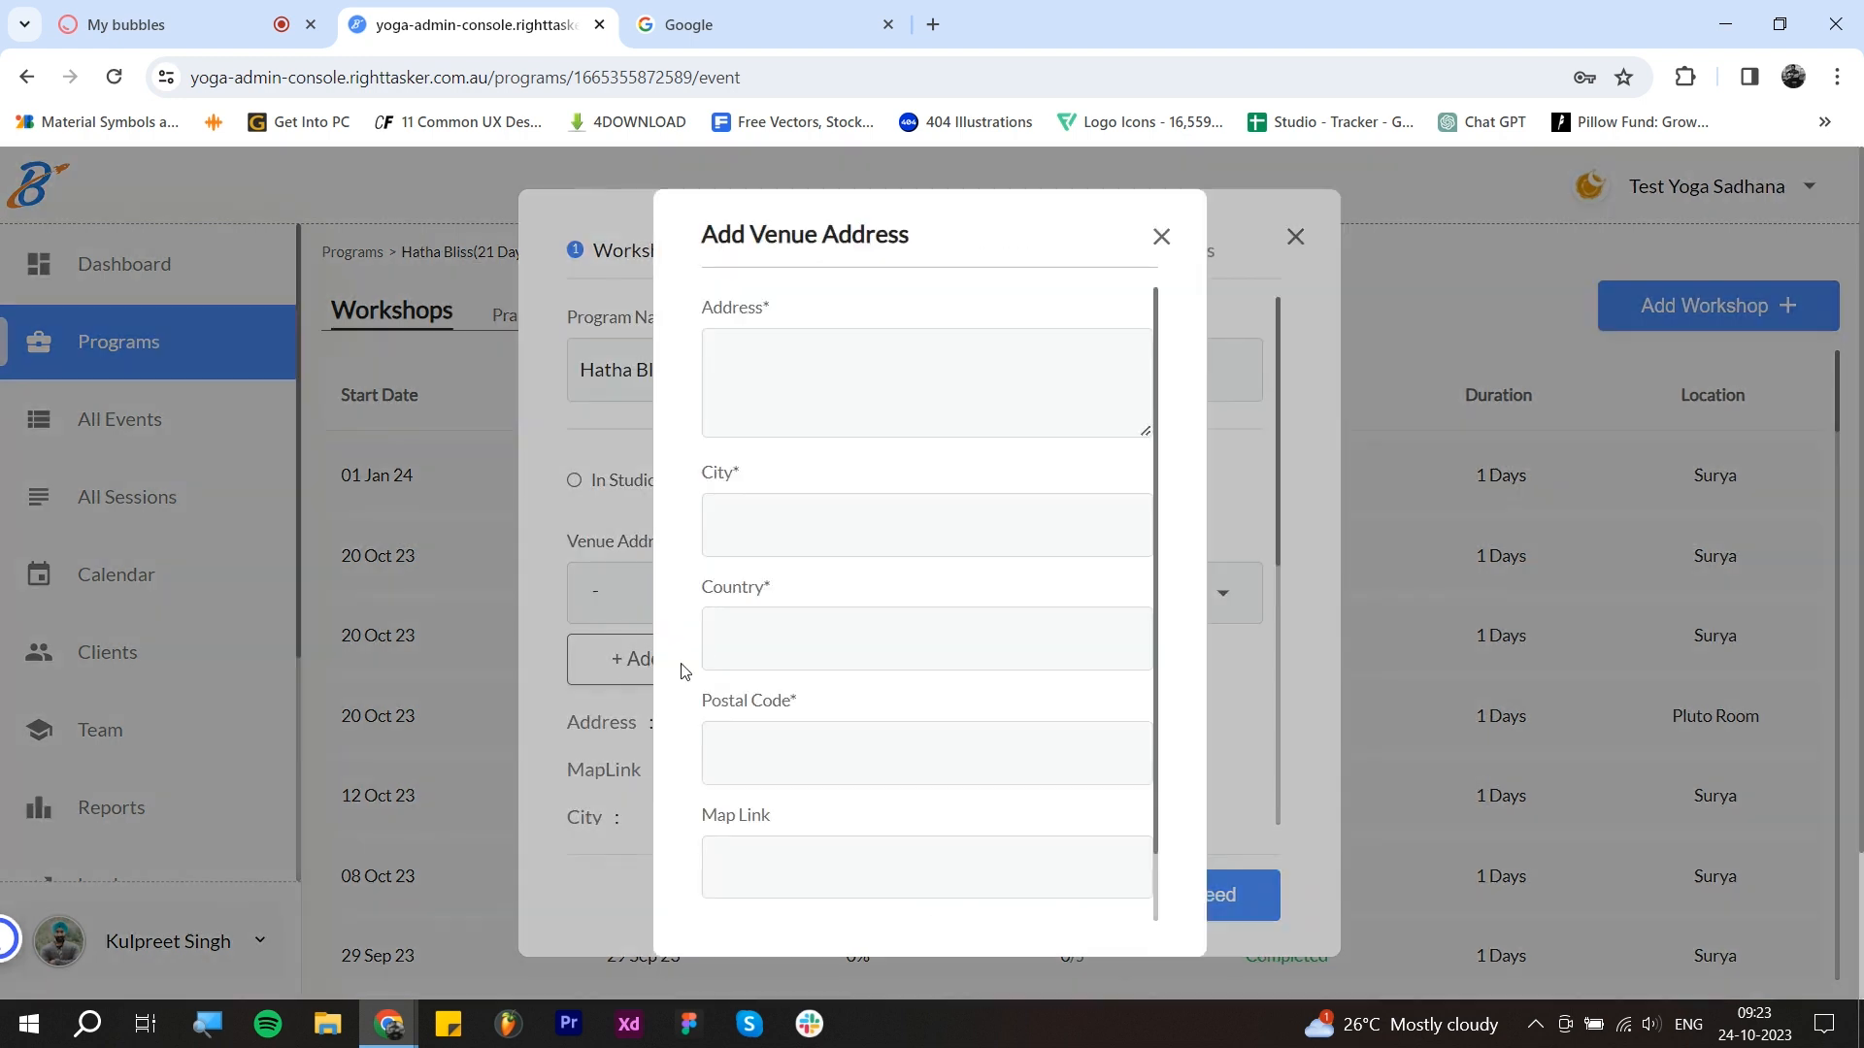
scroll(931, 798, "down", 2)
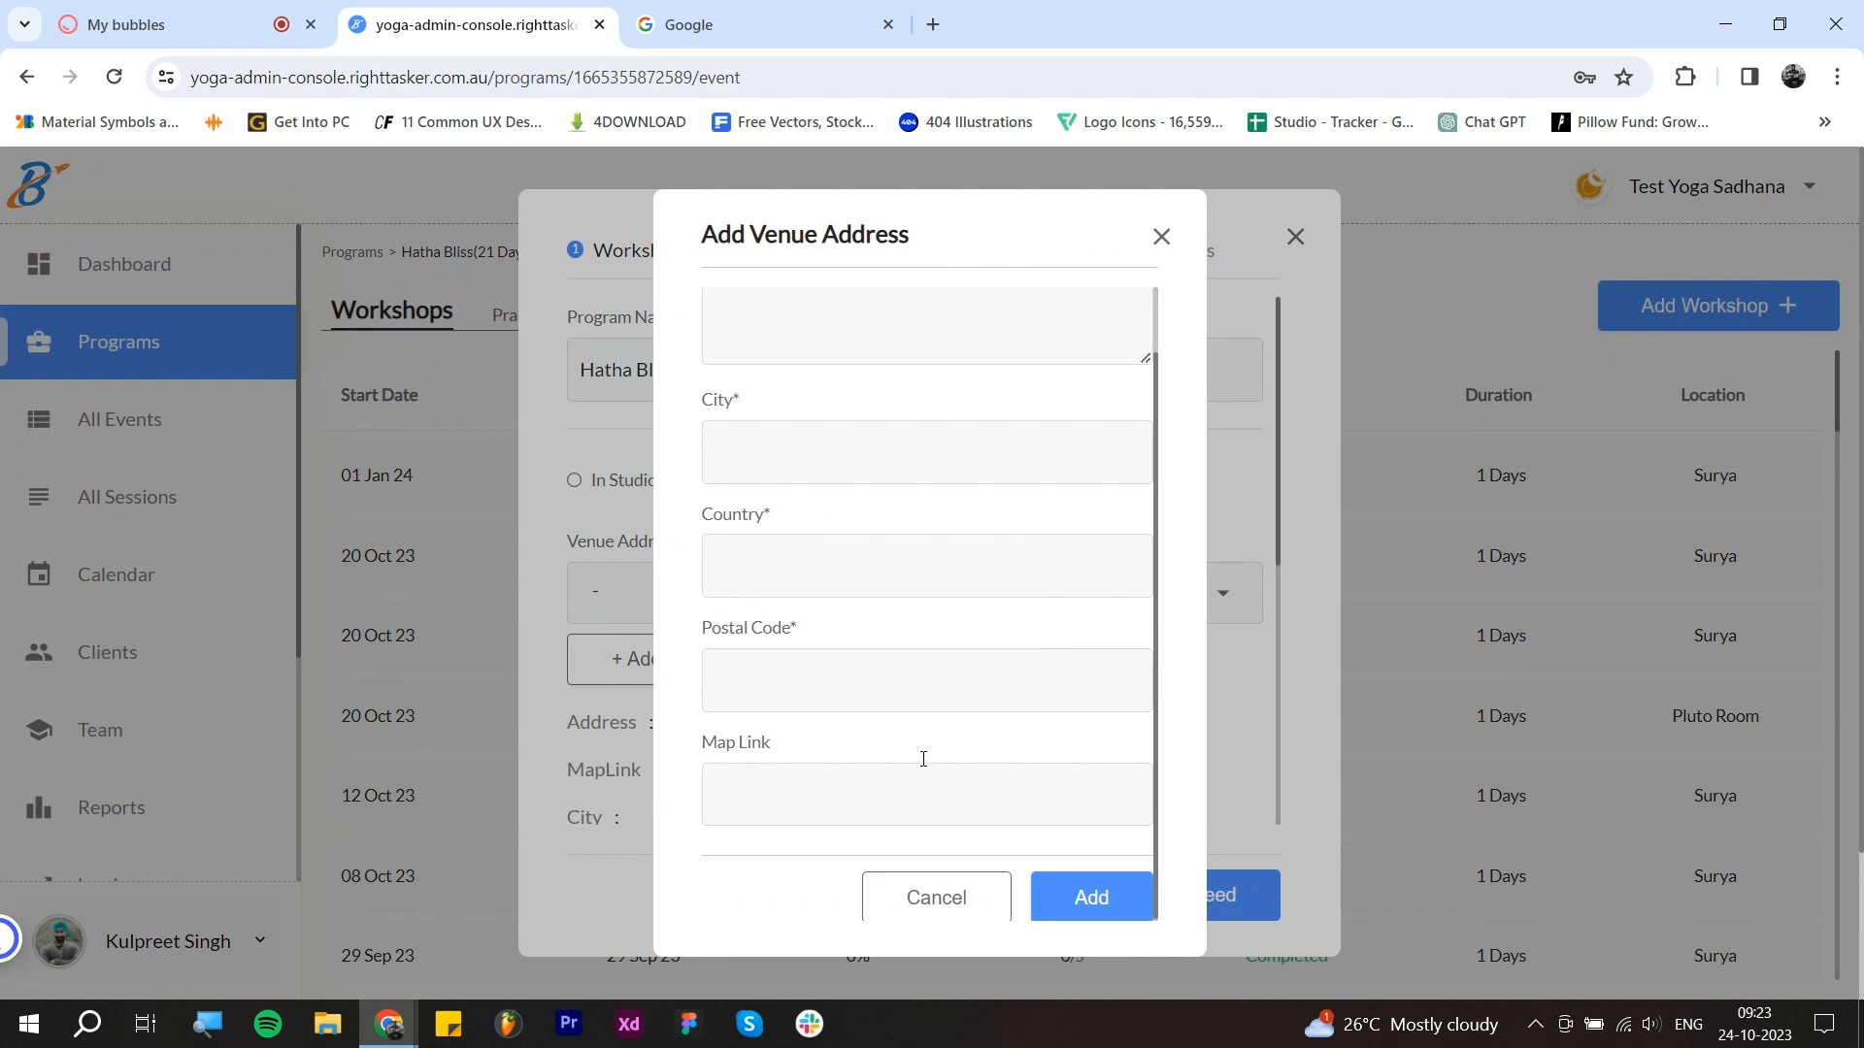
scroll(923, 757, "up", 2)
scroll(793, 528, "down", 1)
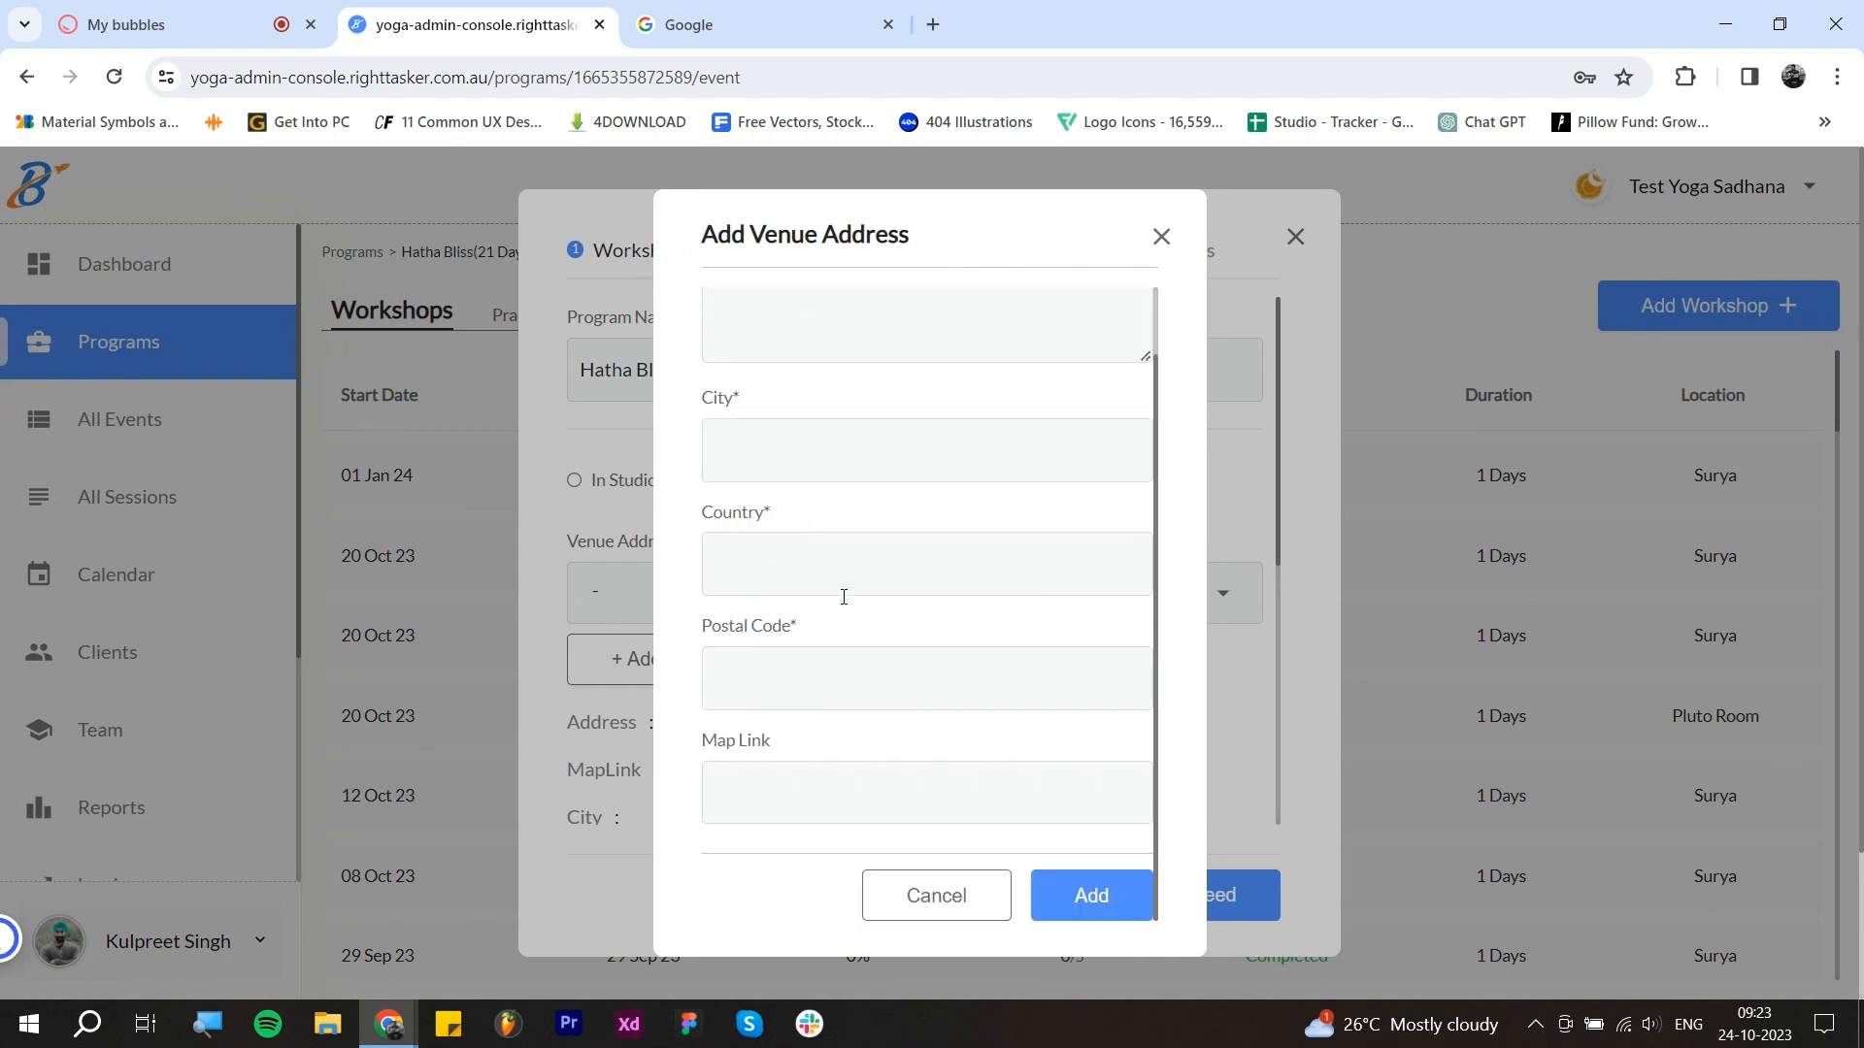
scroll(786, 756, "down", 2)
scroll(971, 797, "up", 1)
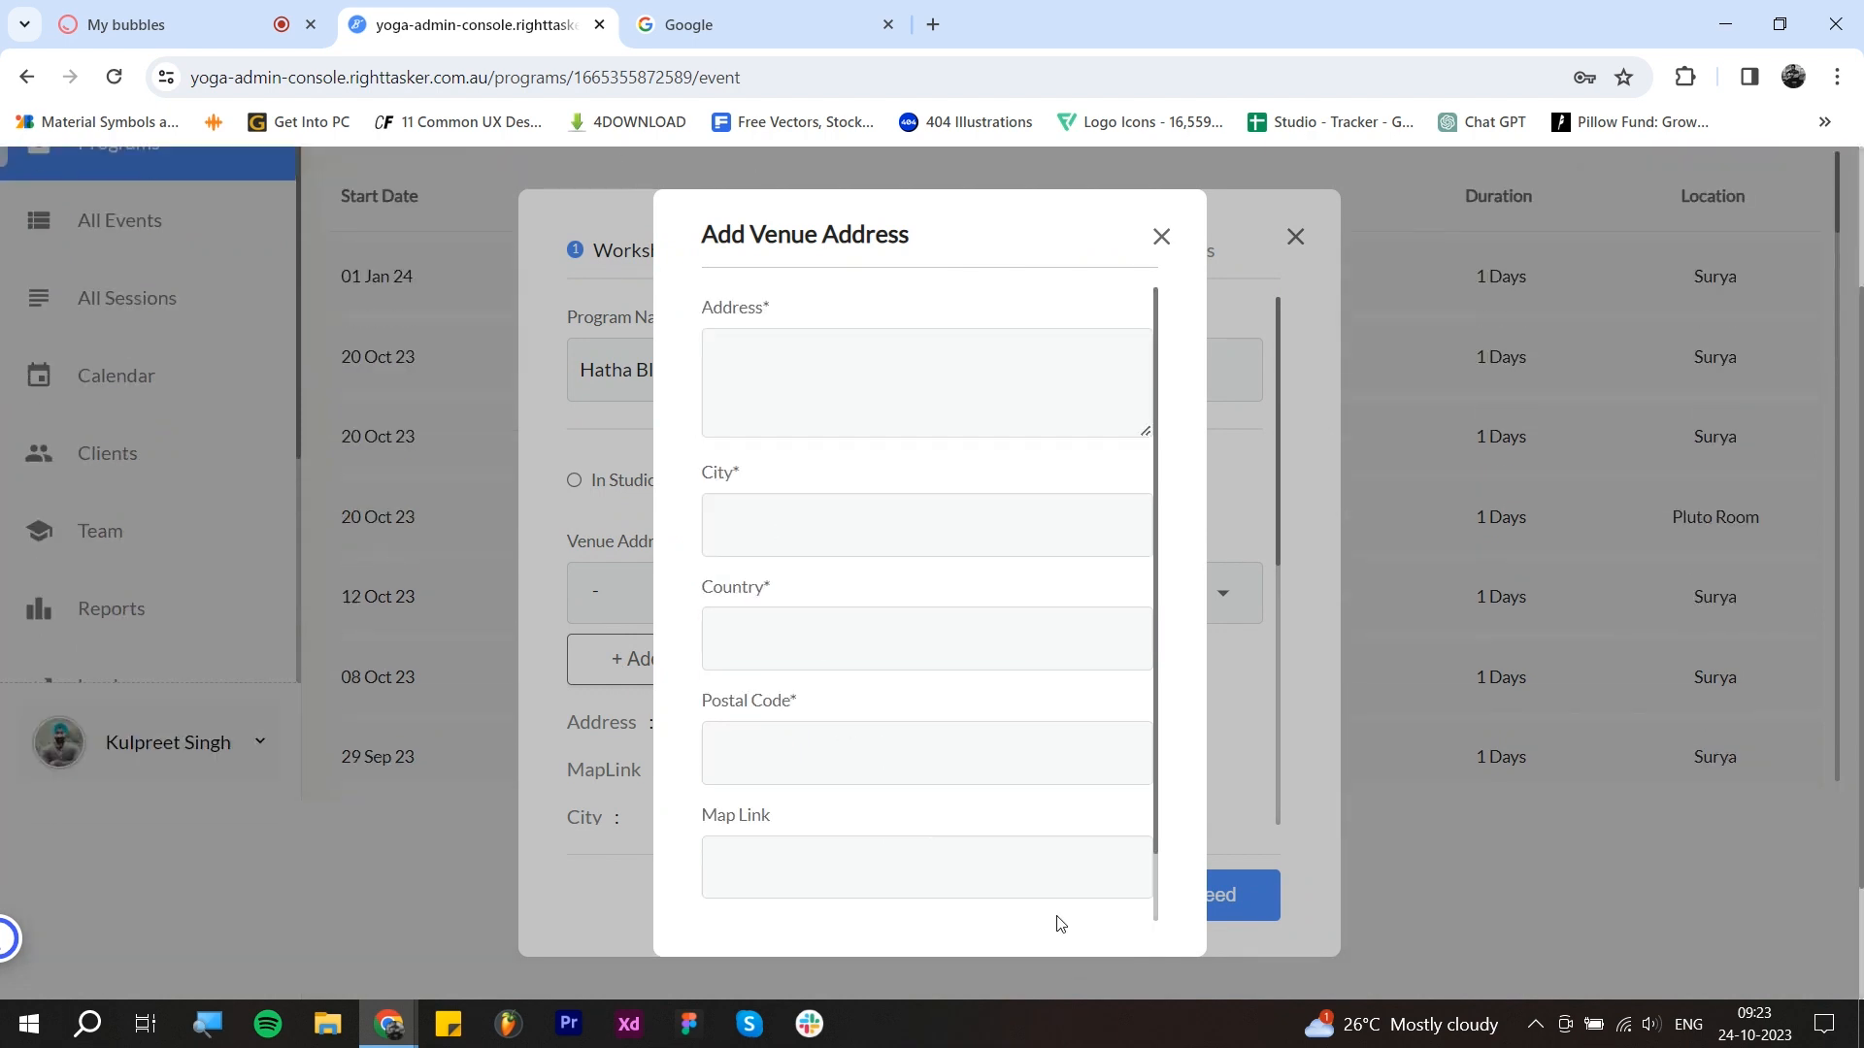
scroll(1071, 813, "down", 1)
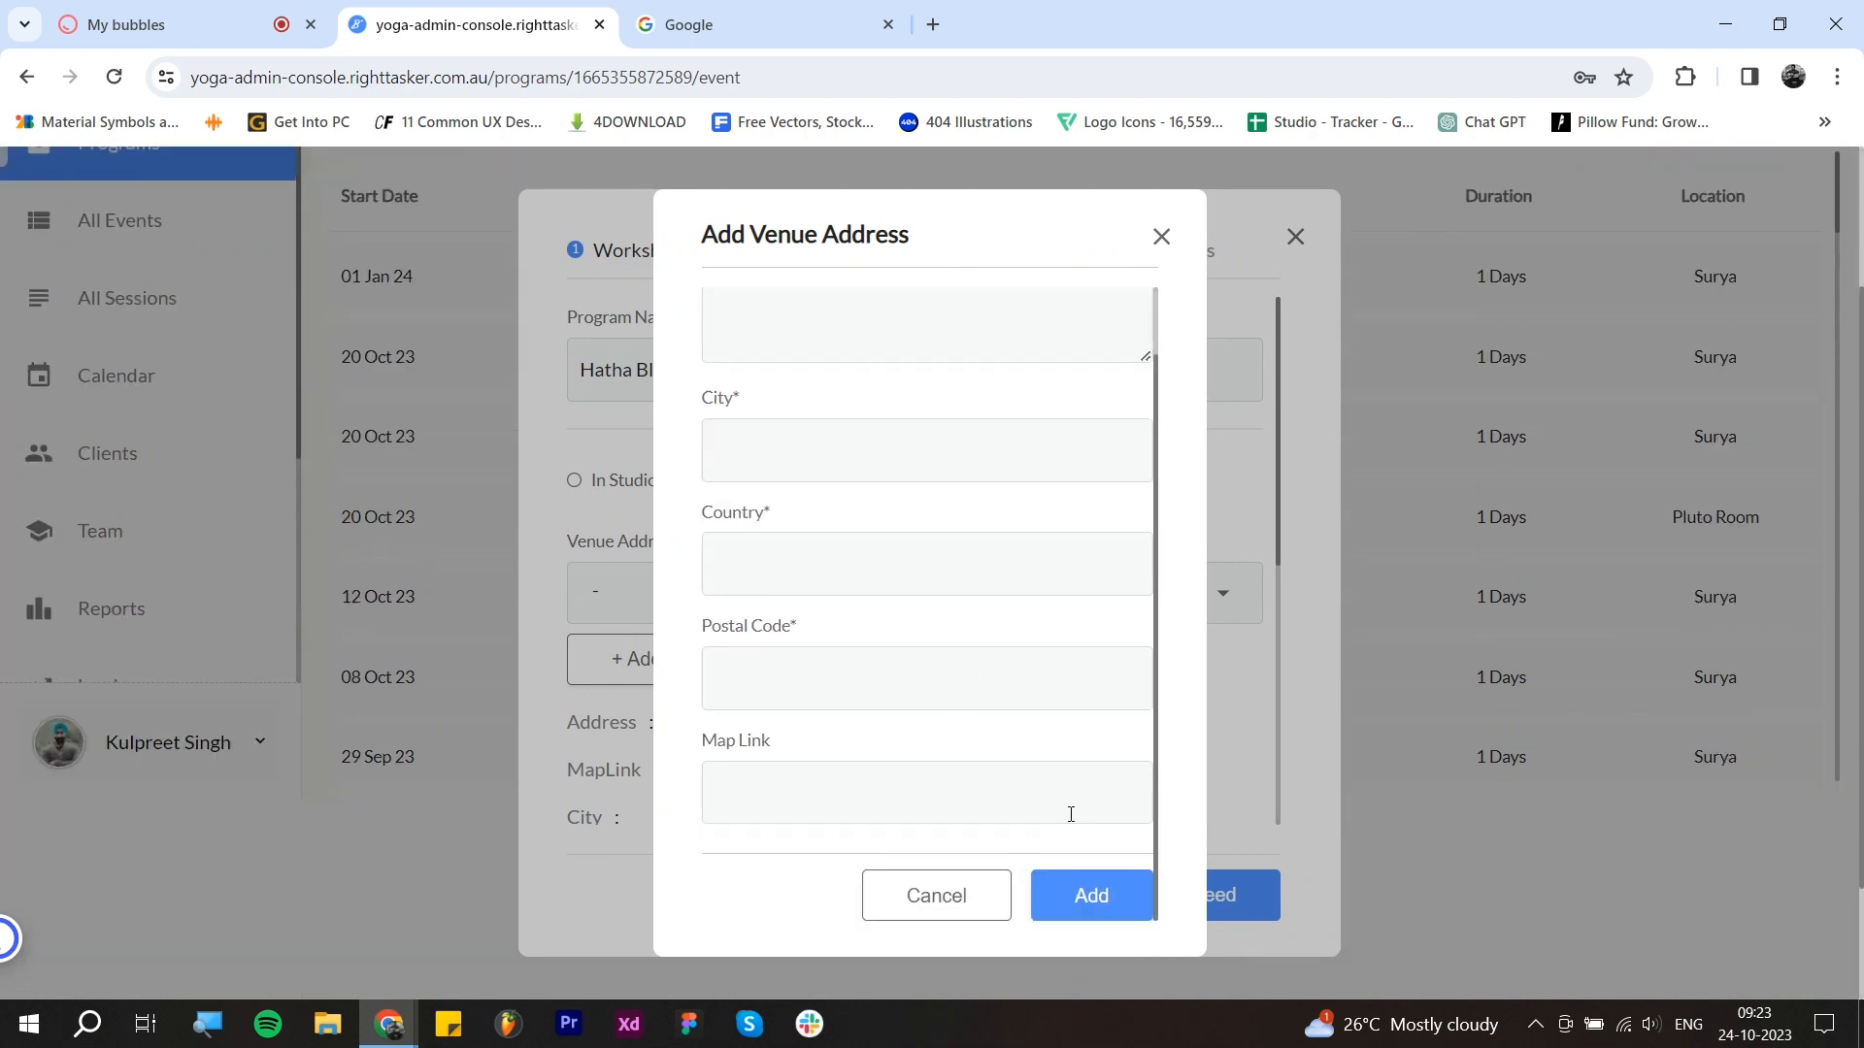
left_click(950, 906)
left_click(1037, 604)
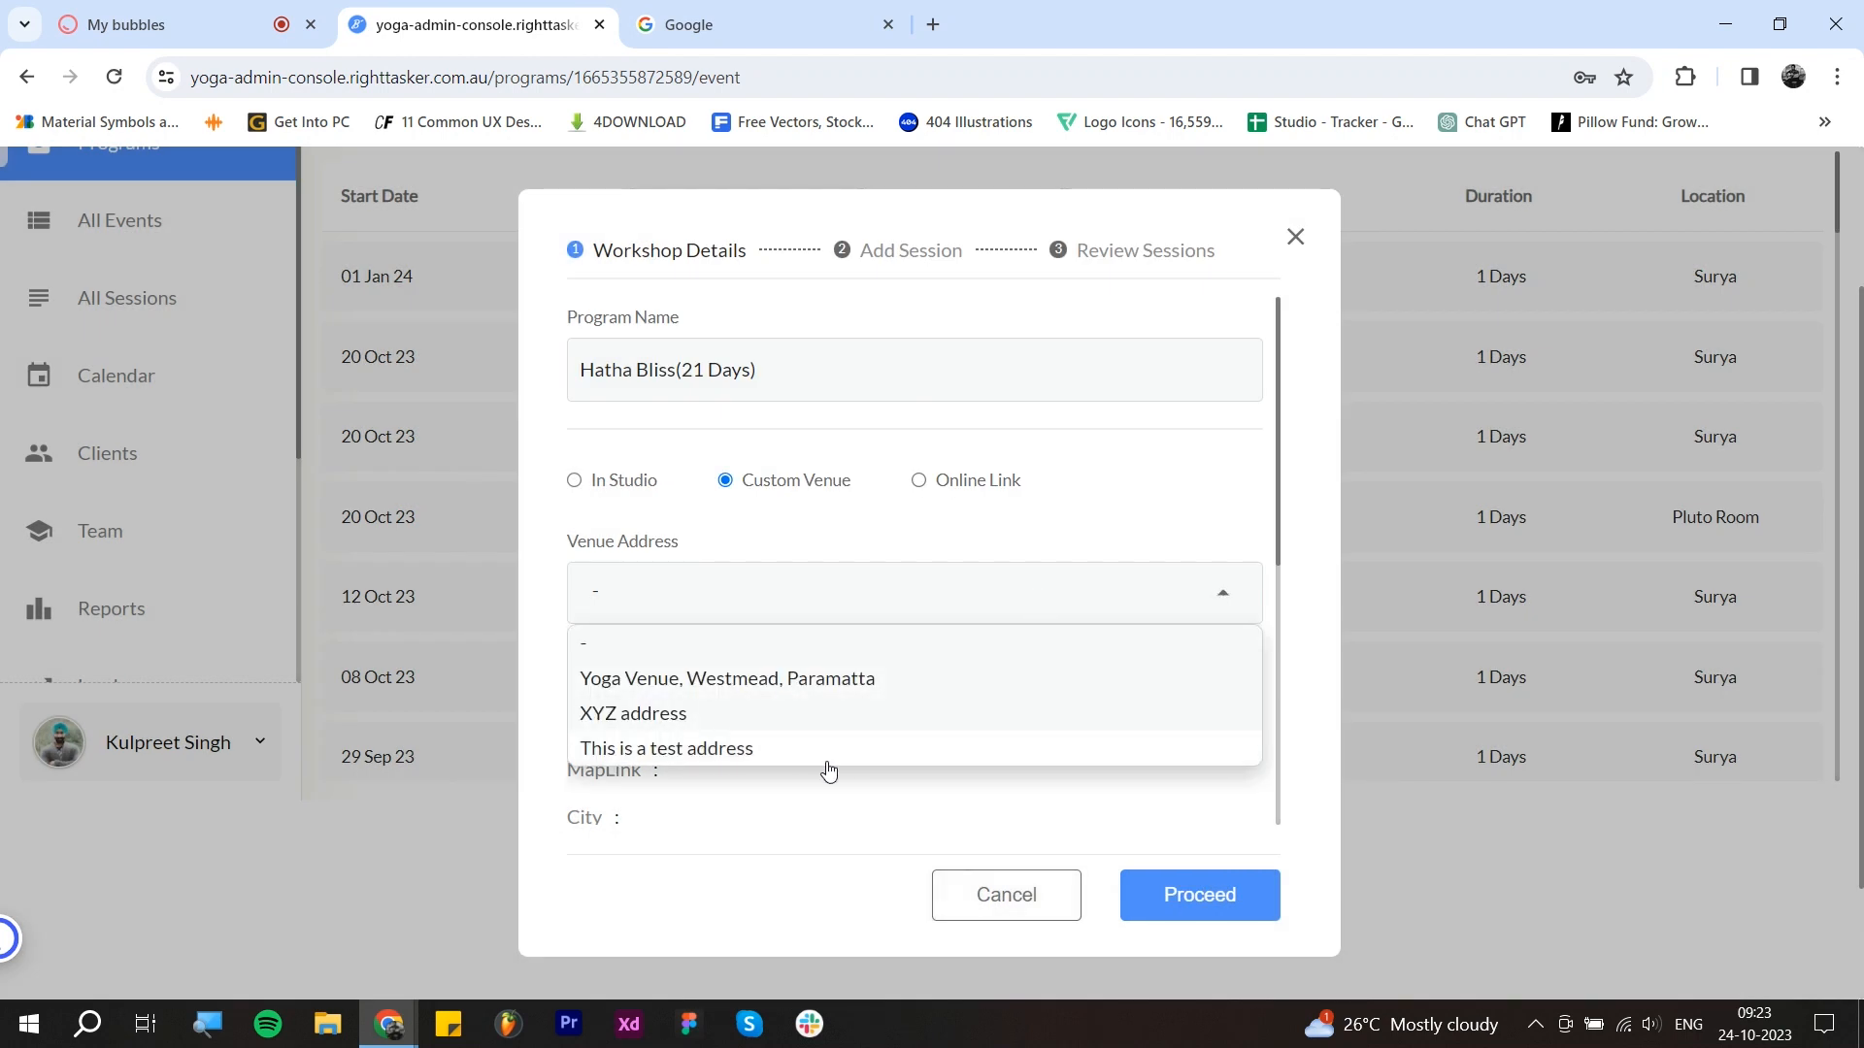
scroll(968, 608, "up", 2)
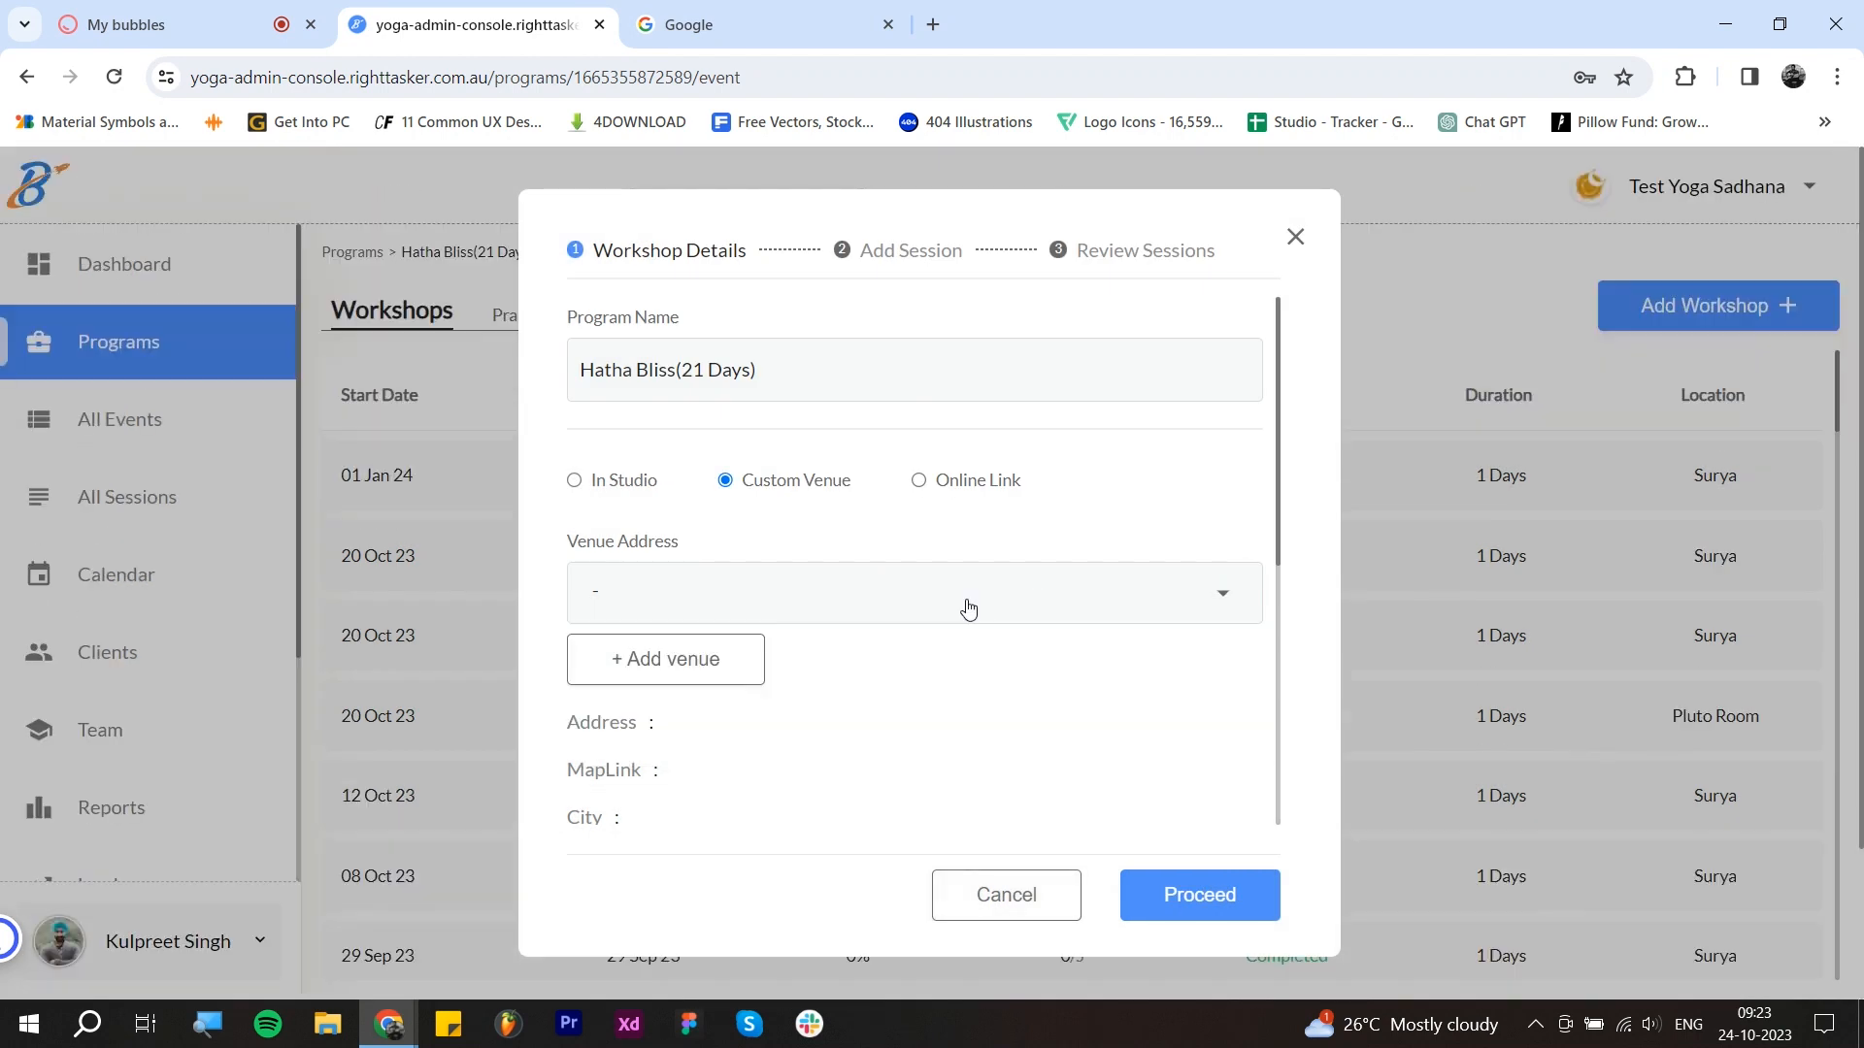
Step: Switch the workshop's location type to Online Link and review its meeting URL, instructions and event description fields
left_click(952, 487)
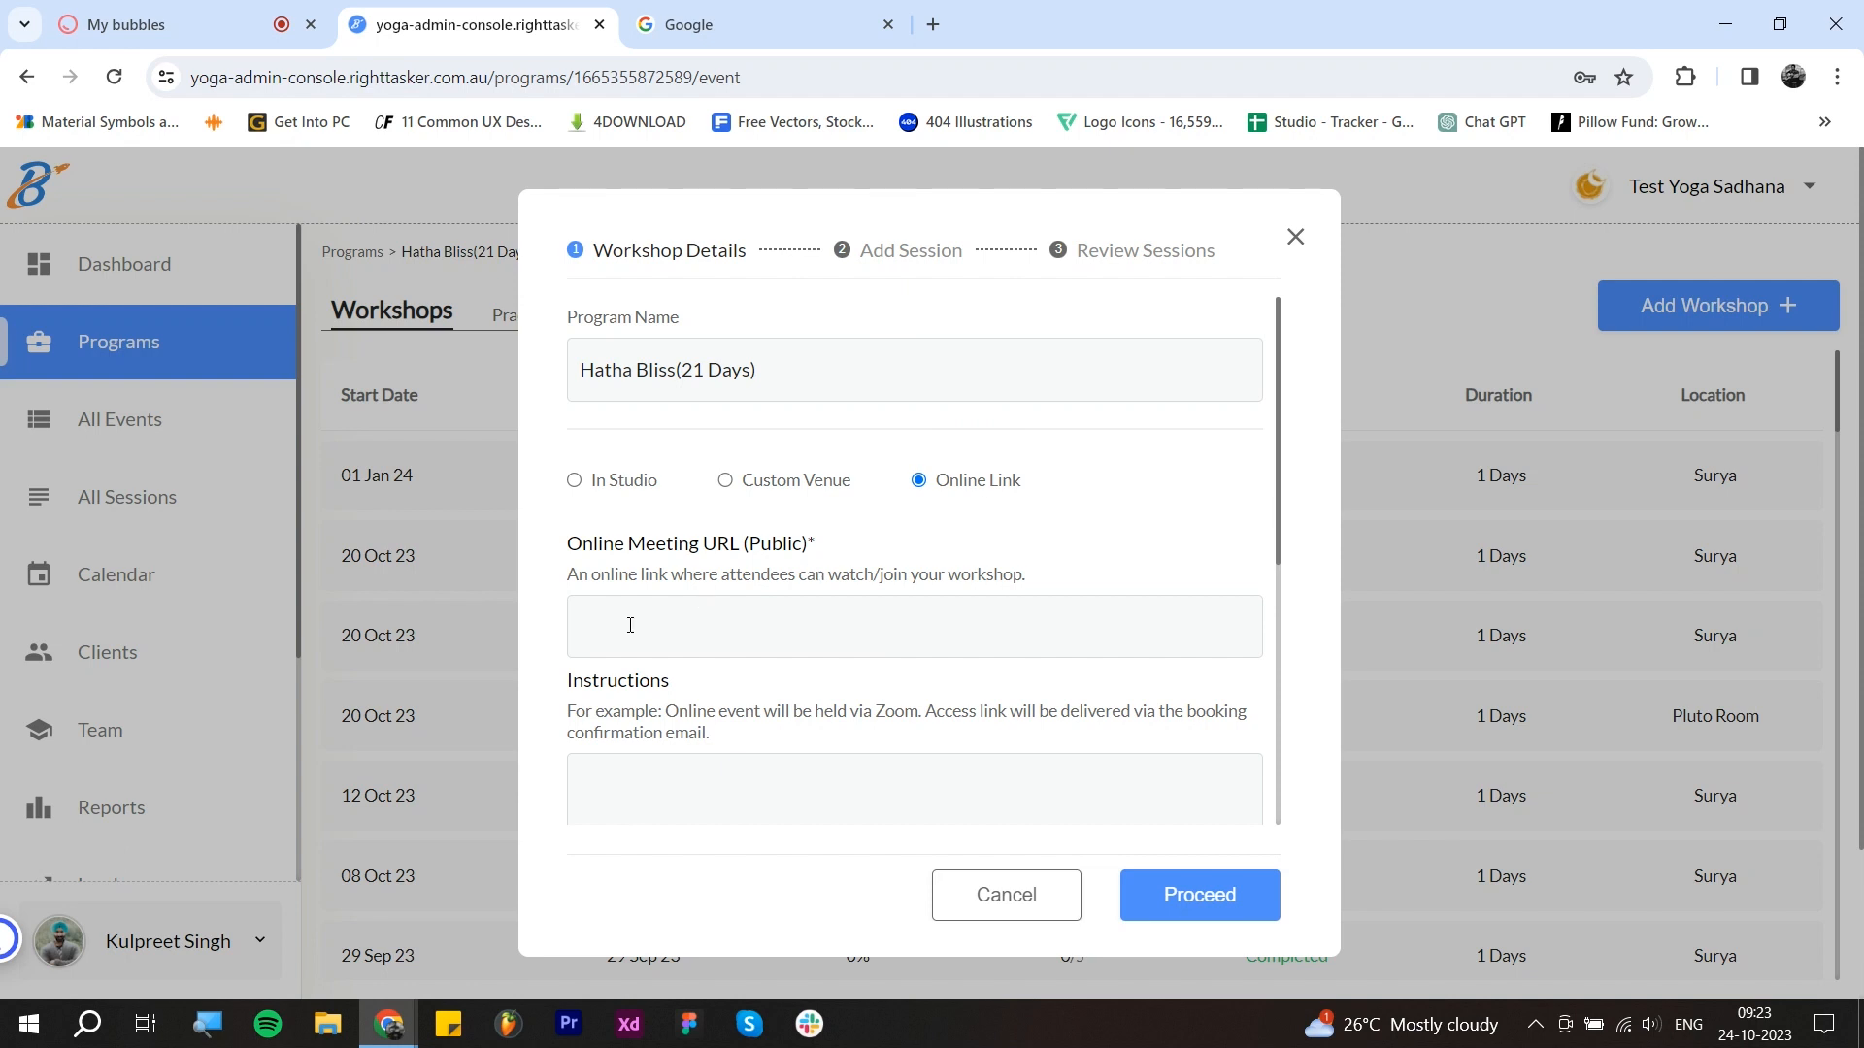
scroll(630, 621, "down", 5)
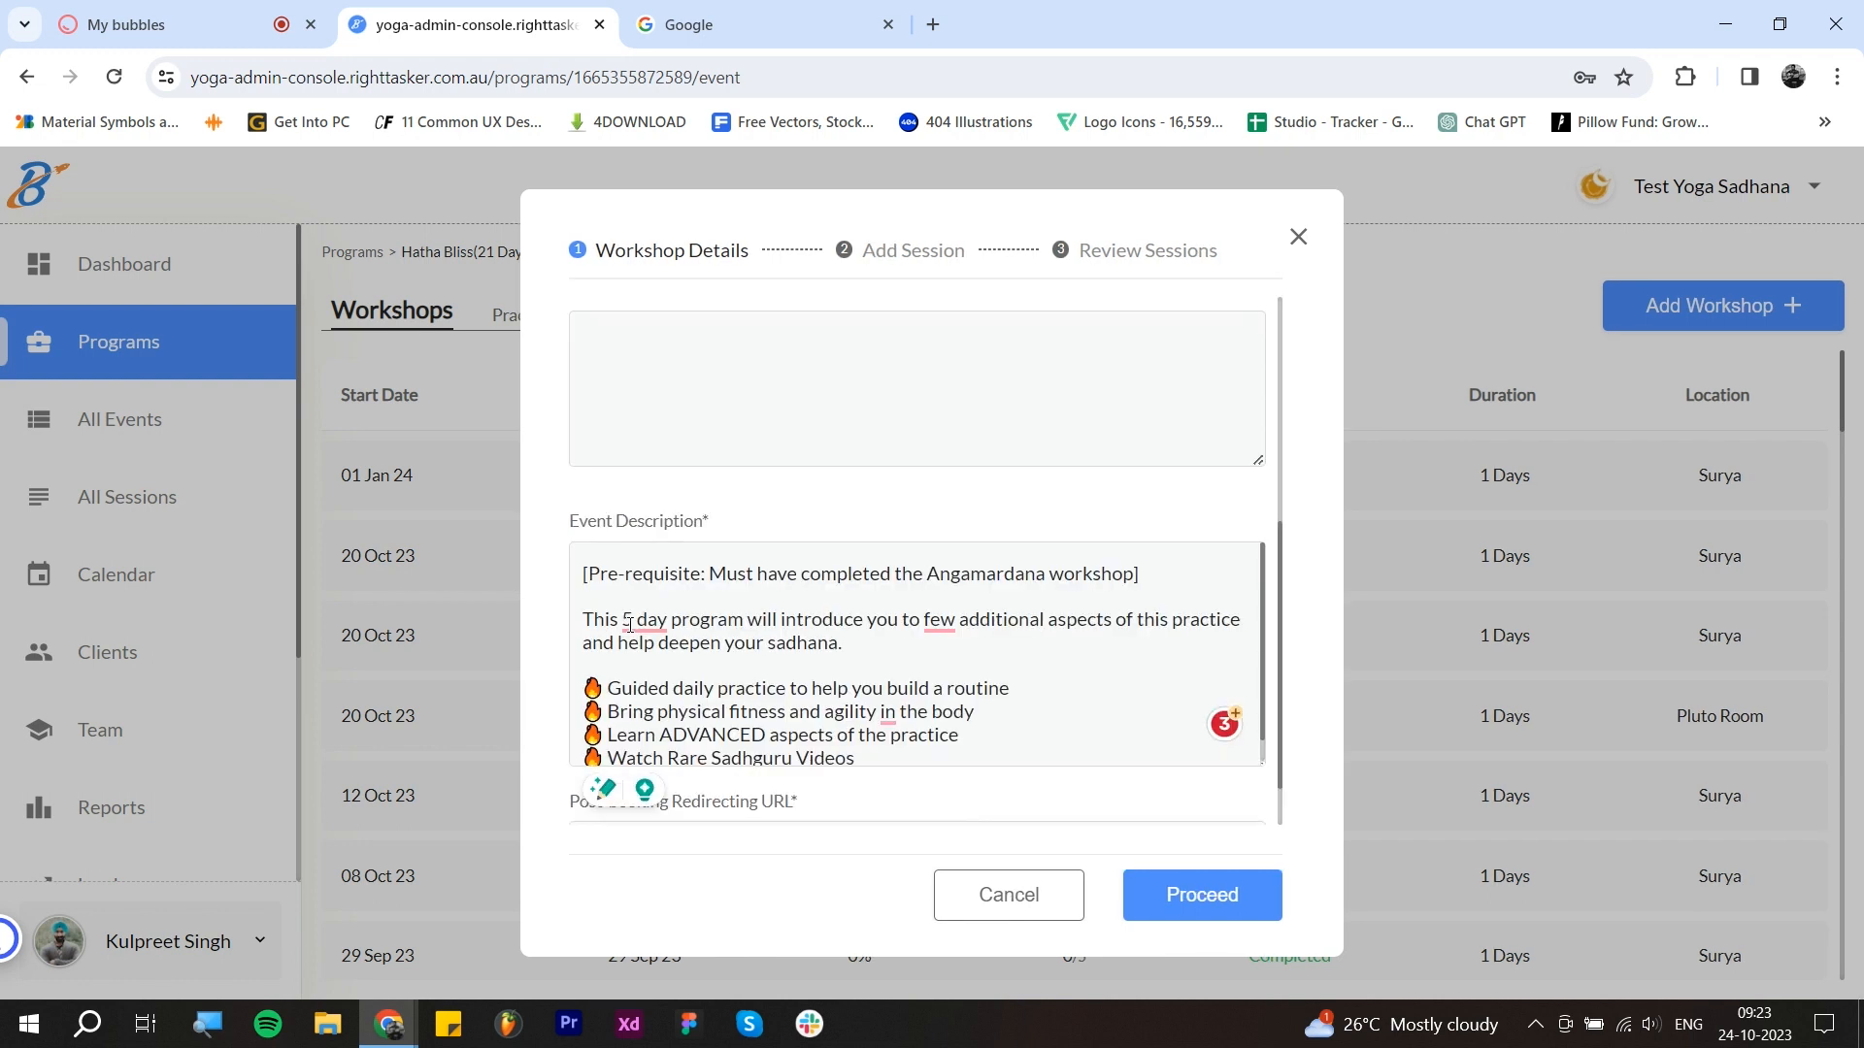
scroll(670, 543, "up", 3)
scroll(675, 517, "up", 1)
left_click(660, 674)
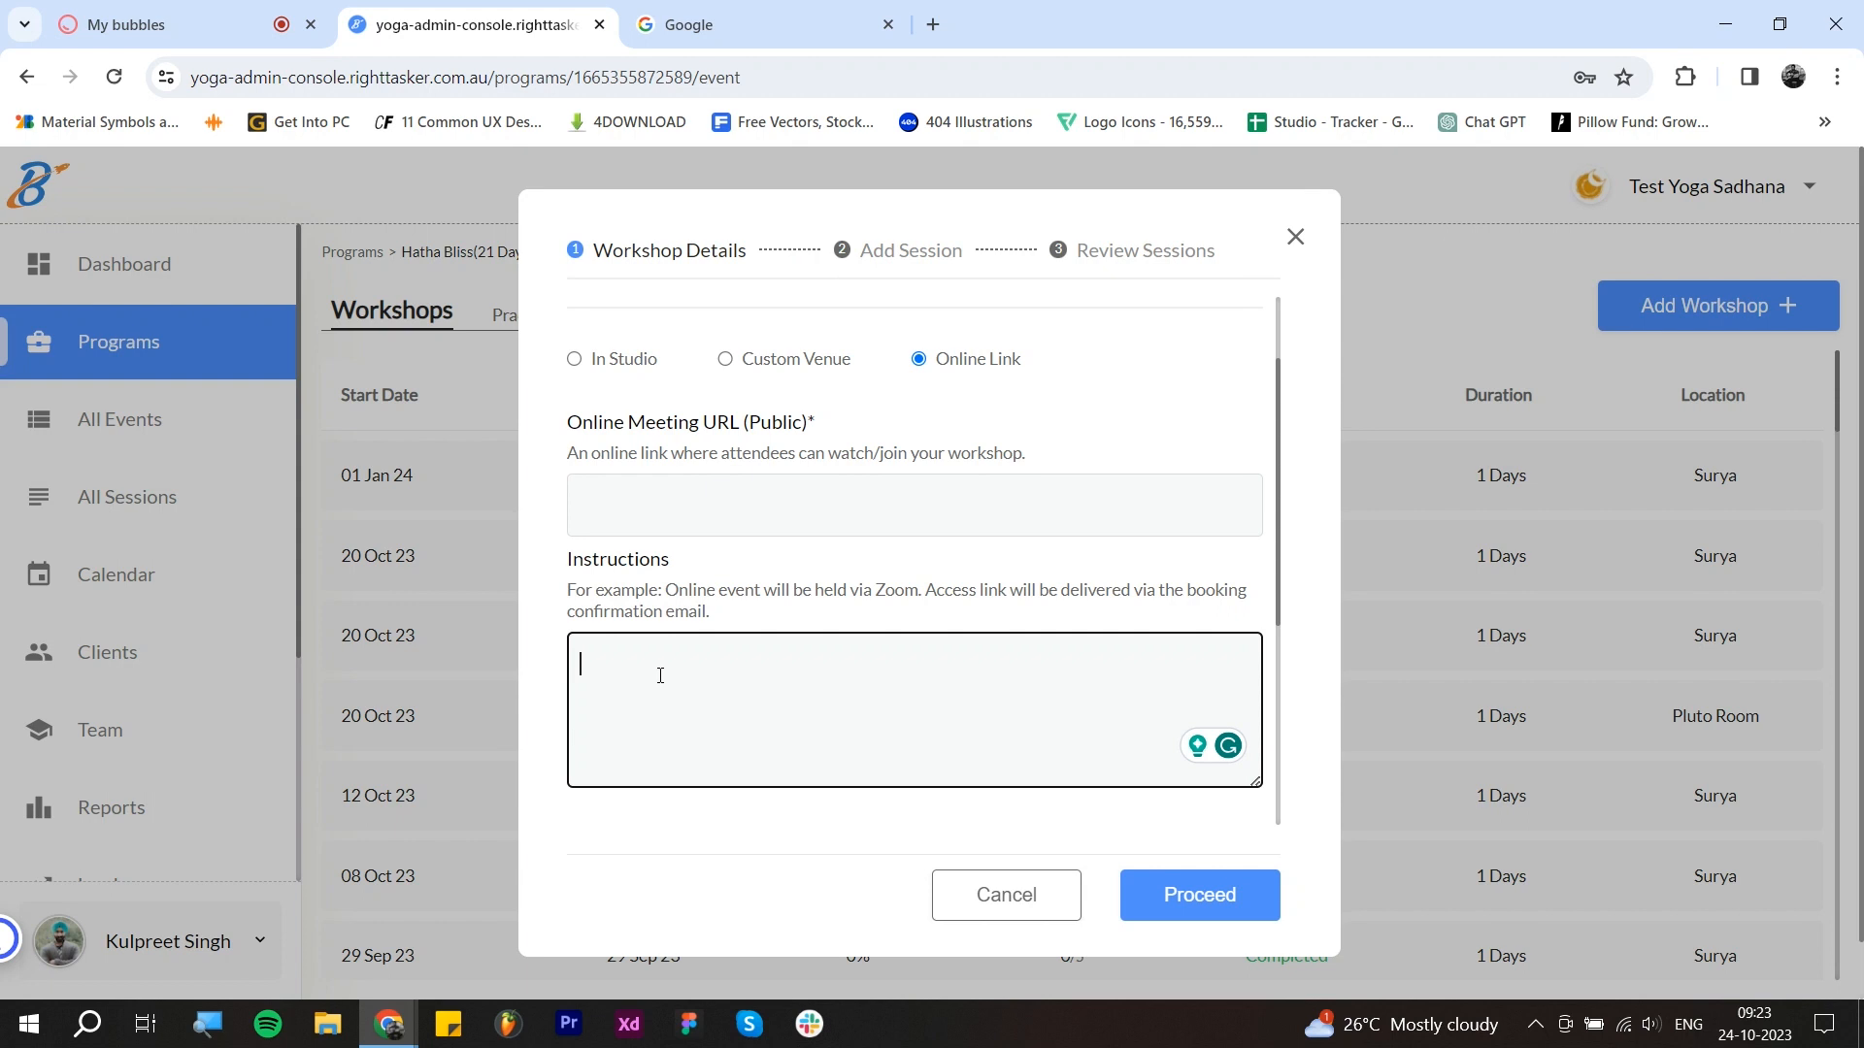
scroll(551, 688, "down", 2)
scroll(644, 586, "down", 4)
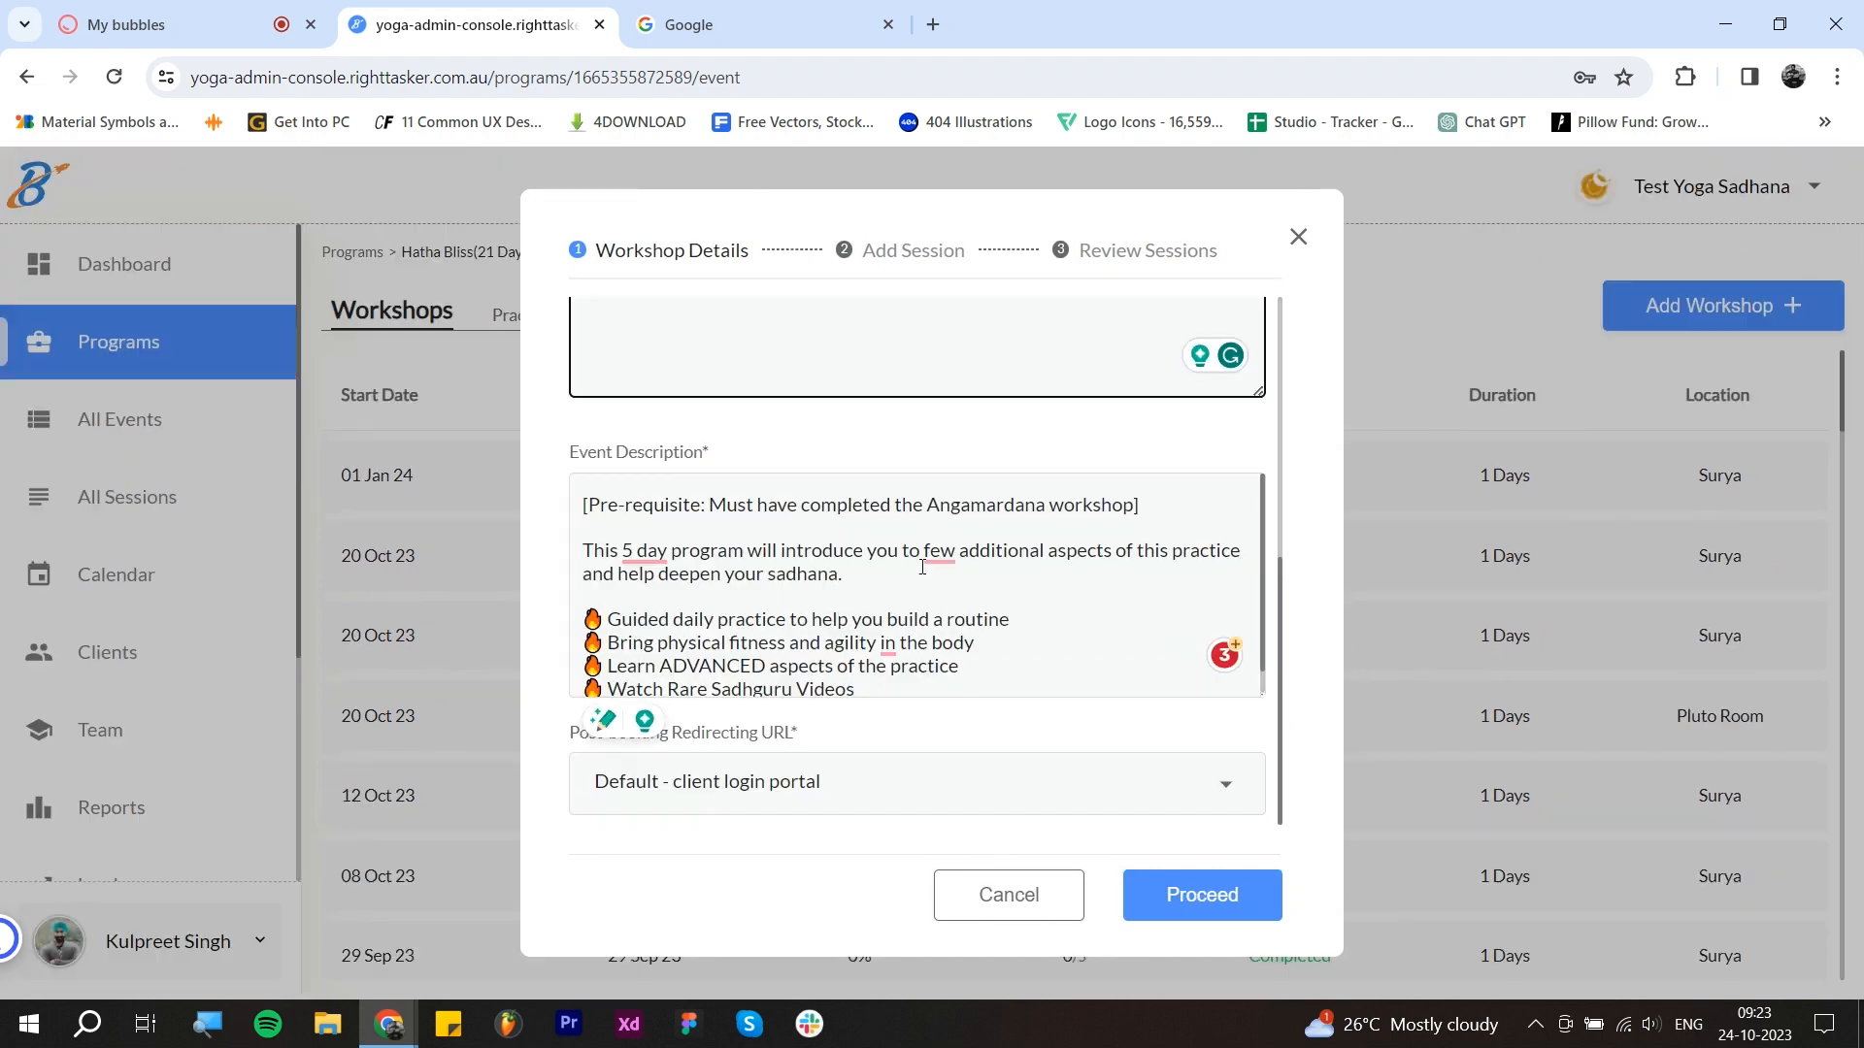
scroll(978, 641, "up", 5)
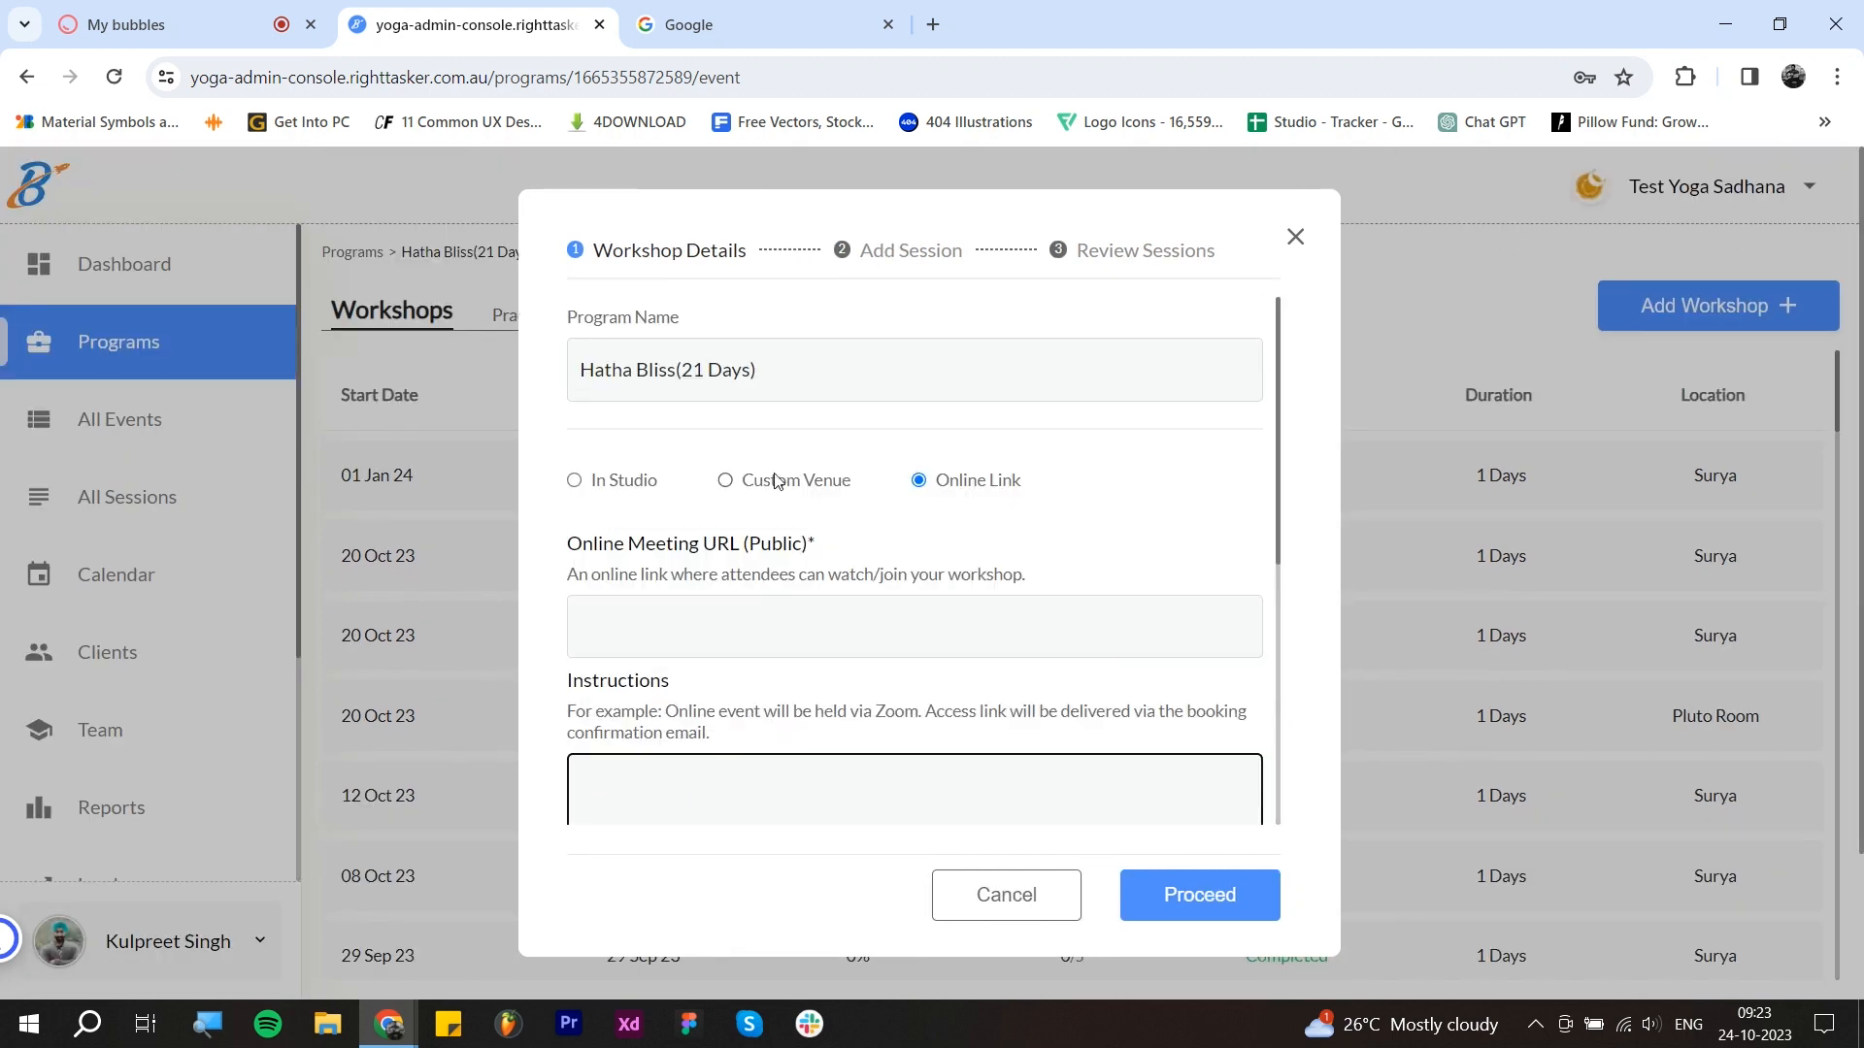
Step: Switch between the workshop's location types and set it back to In Studio
left_click_drag(778, 482, 771, 481)
left_click(602, 481)
left_click(917, 480)
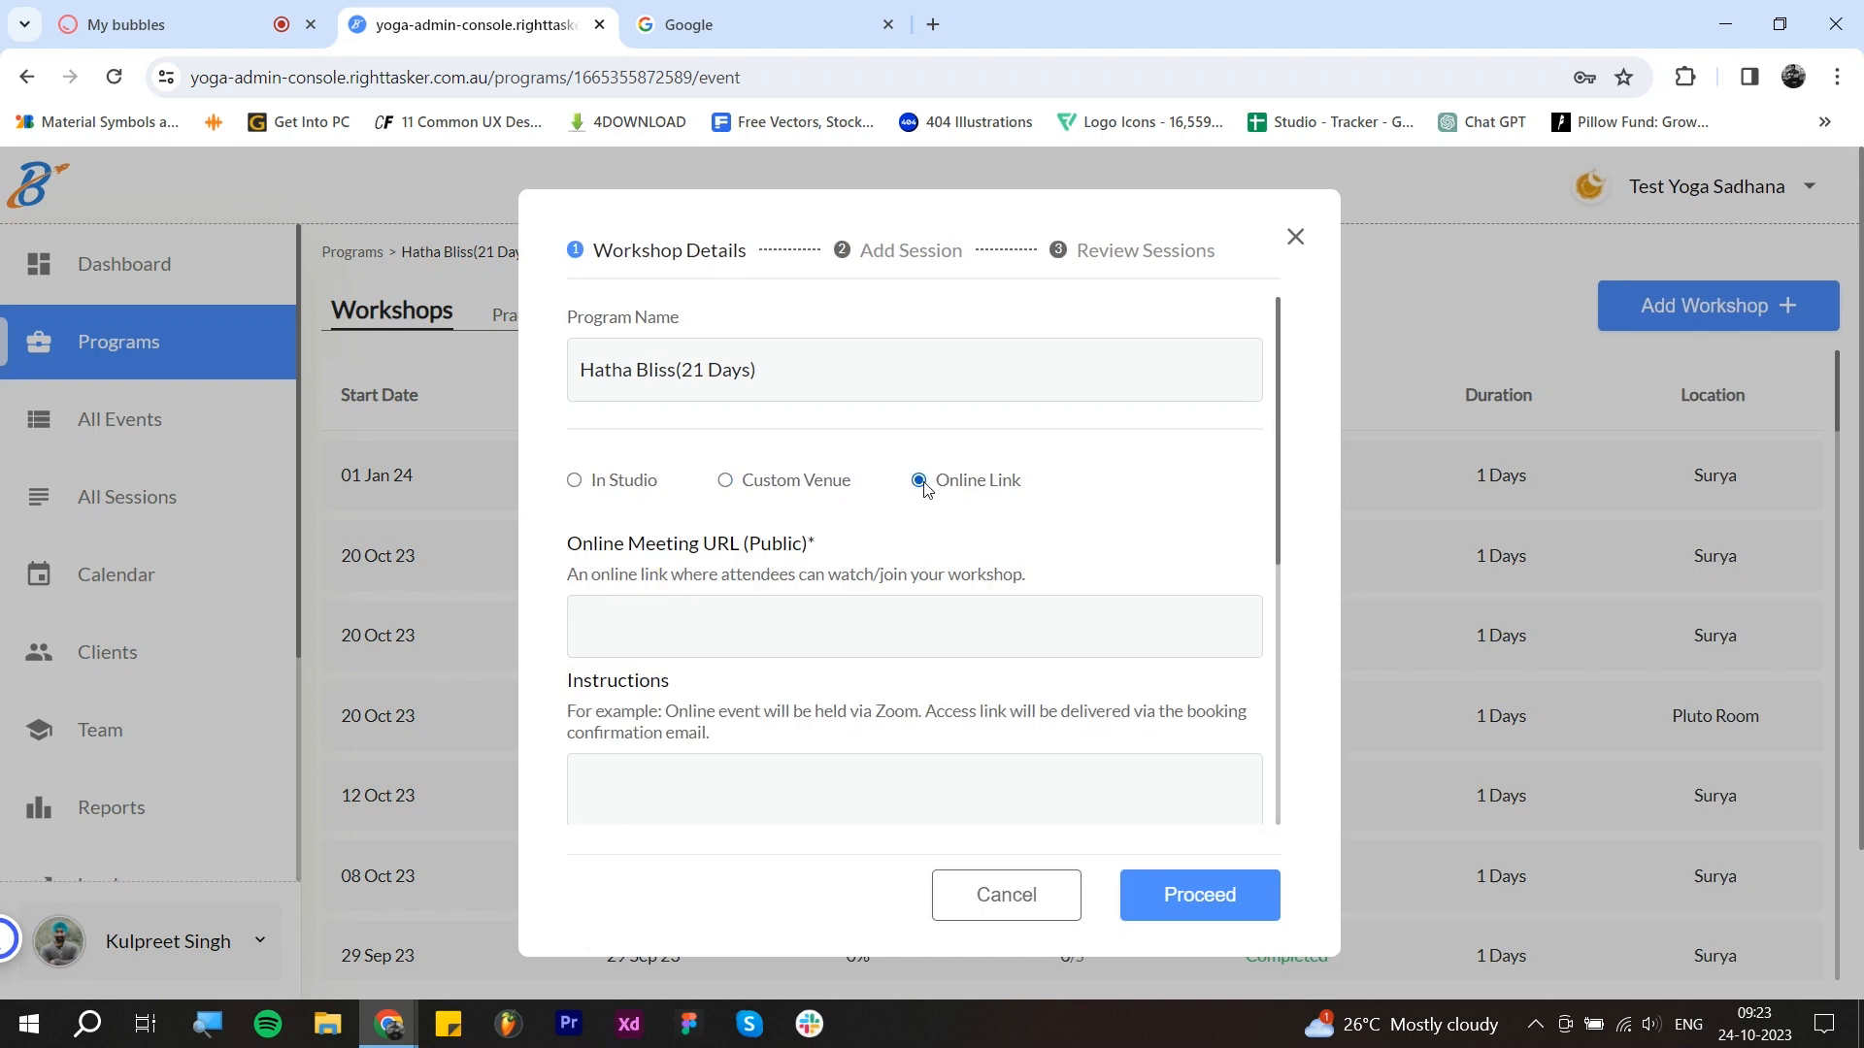
left_click(712, 483)
left_click(621, 481)
scroll(911, 533, "down", 1)
scroll(842, 521, "up", 1)
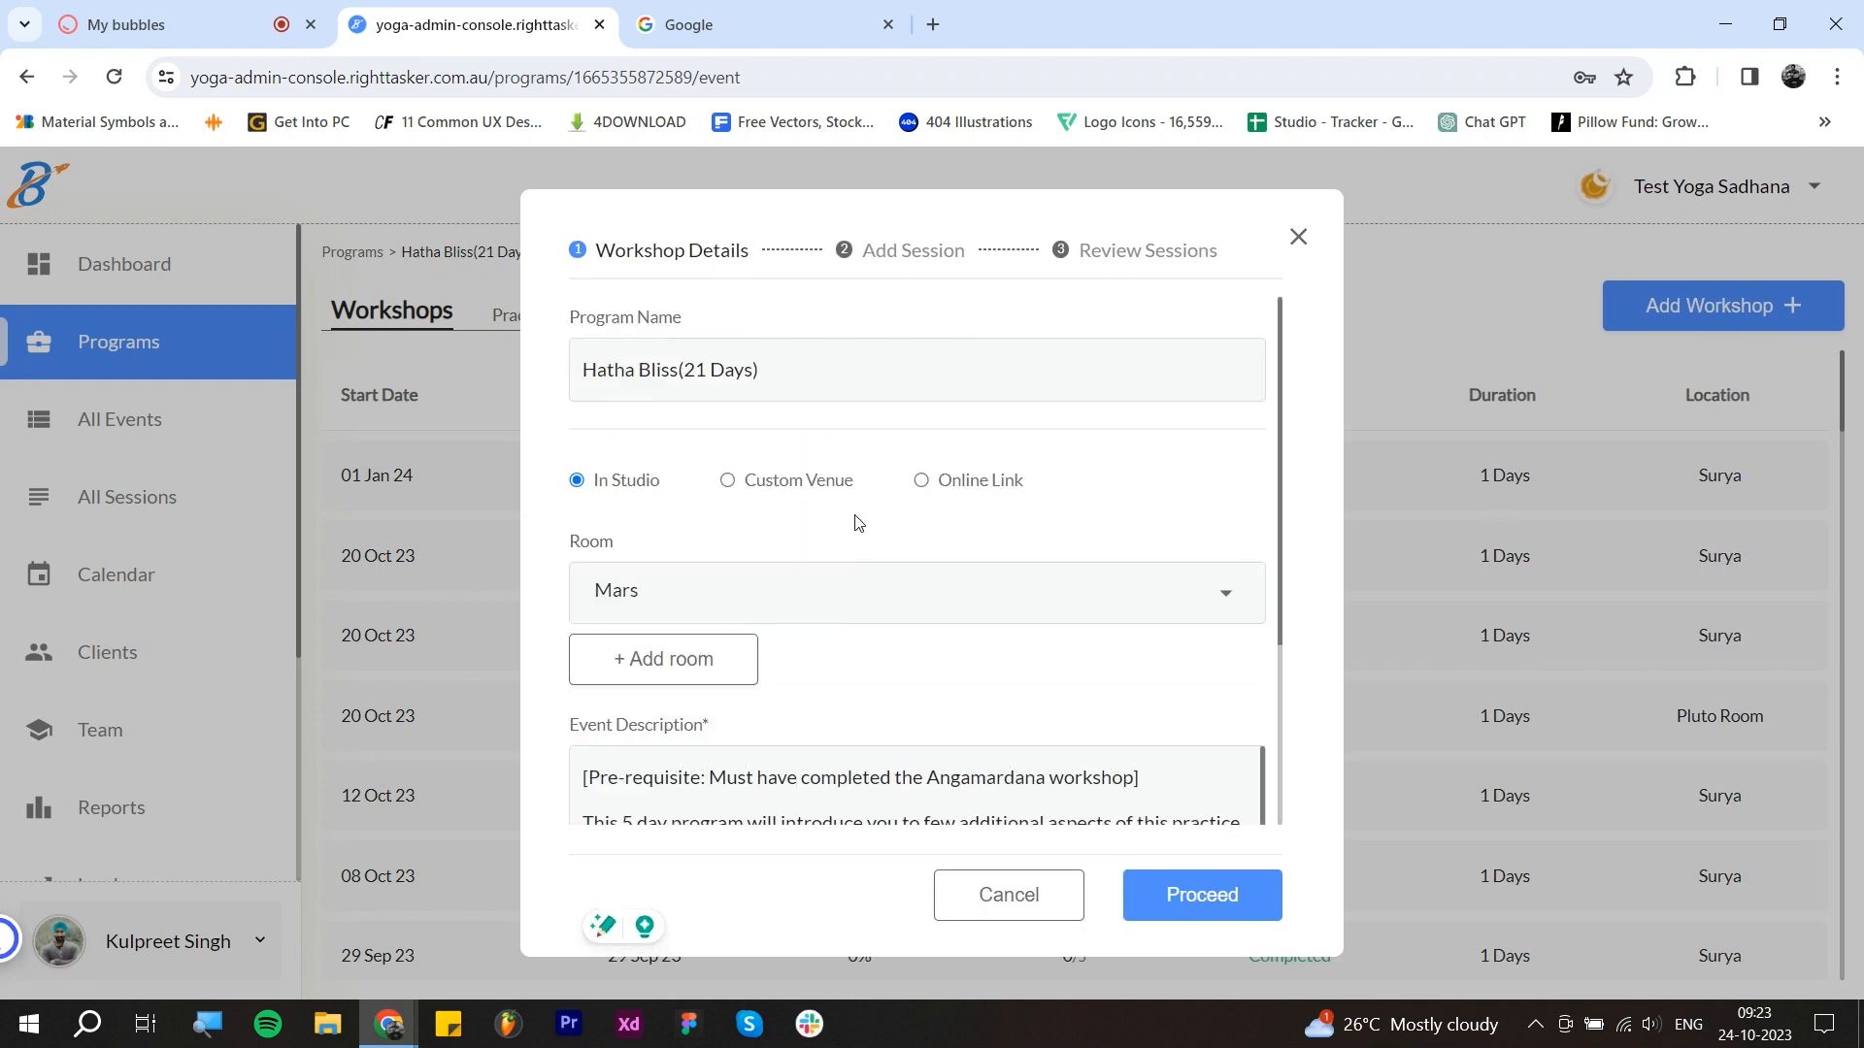
Step: Check the in-studio workshop details and proceed to adding sessions
scroll(1165, 666, "down", 2)
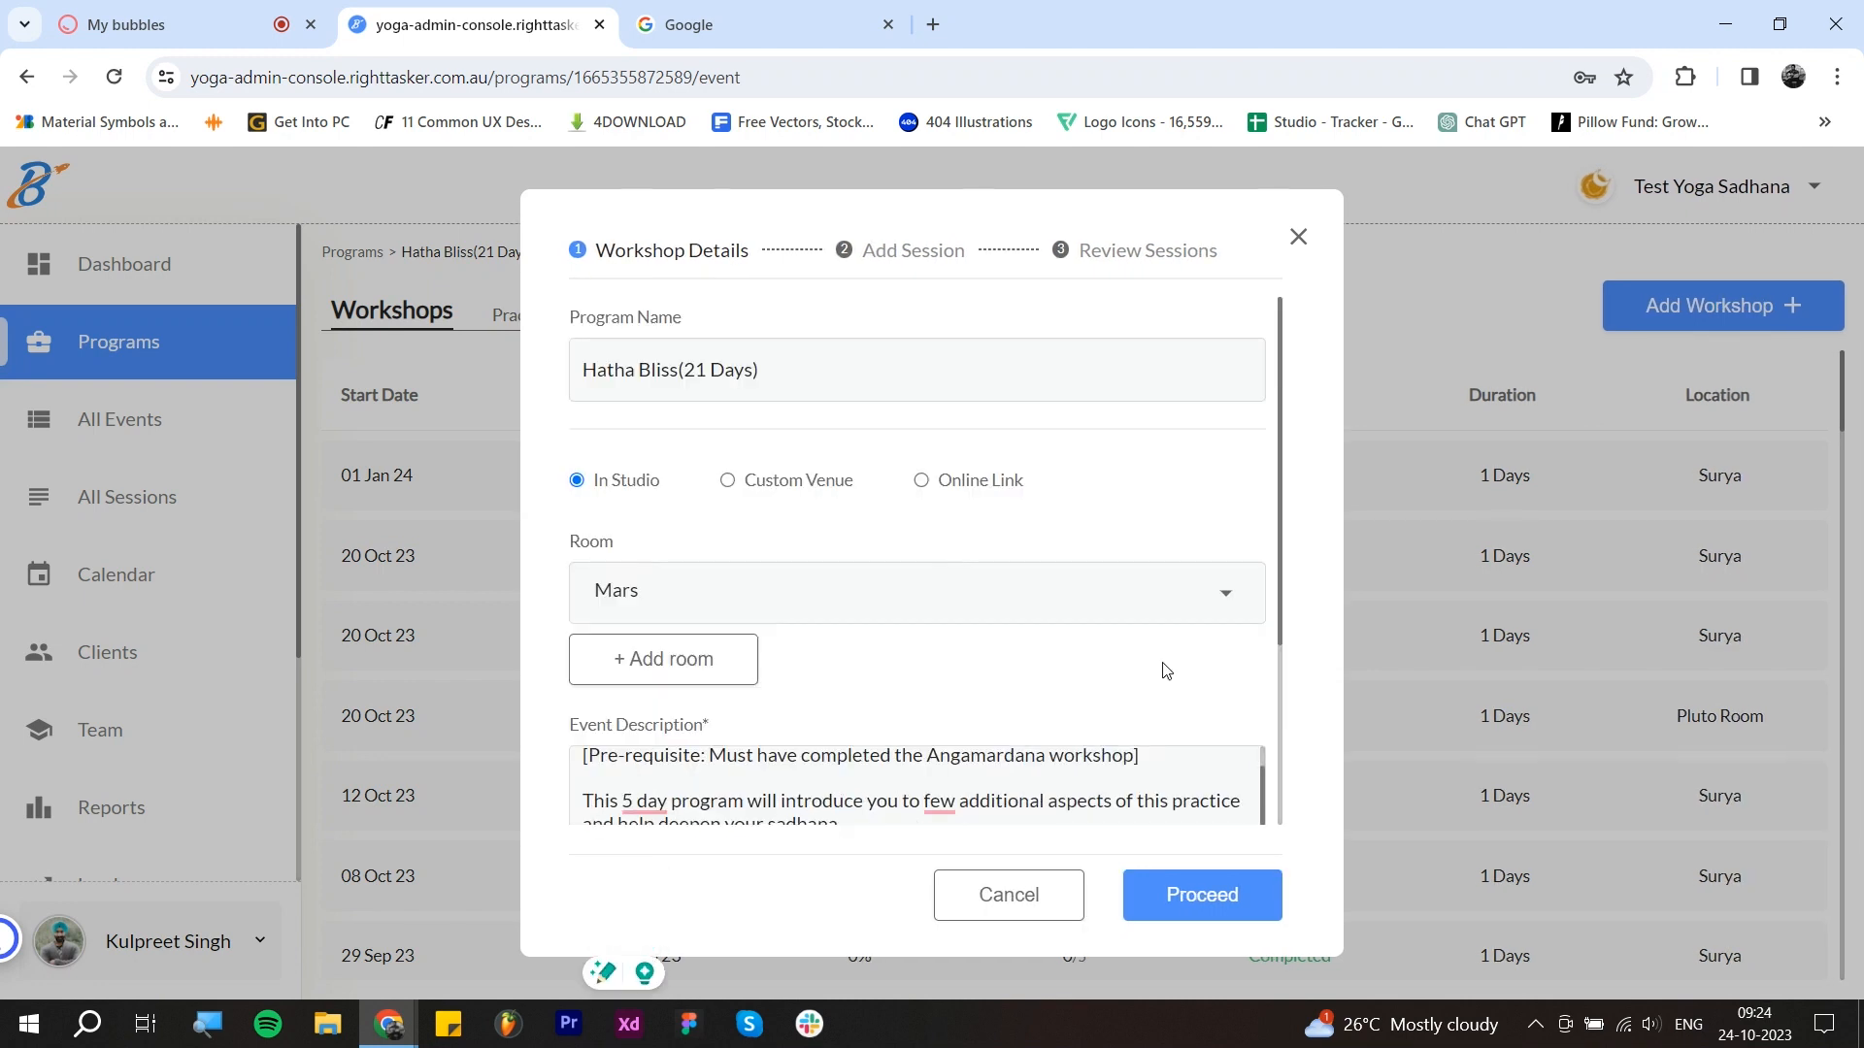
scroll(1068, 680, "down", 2)
scroll(1061, 537, "up", 2)
scroll(936, 645, "down", 3)
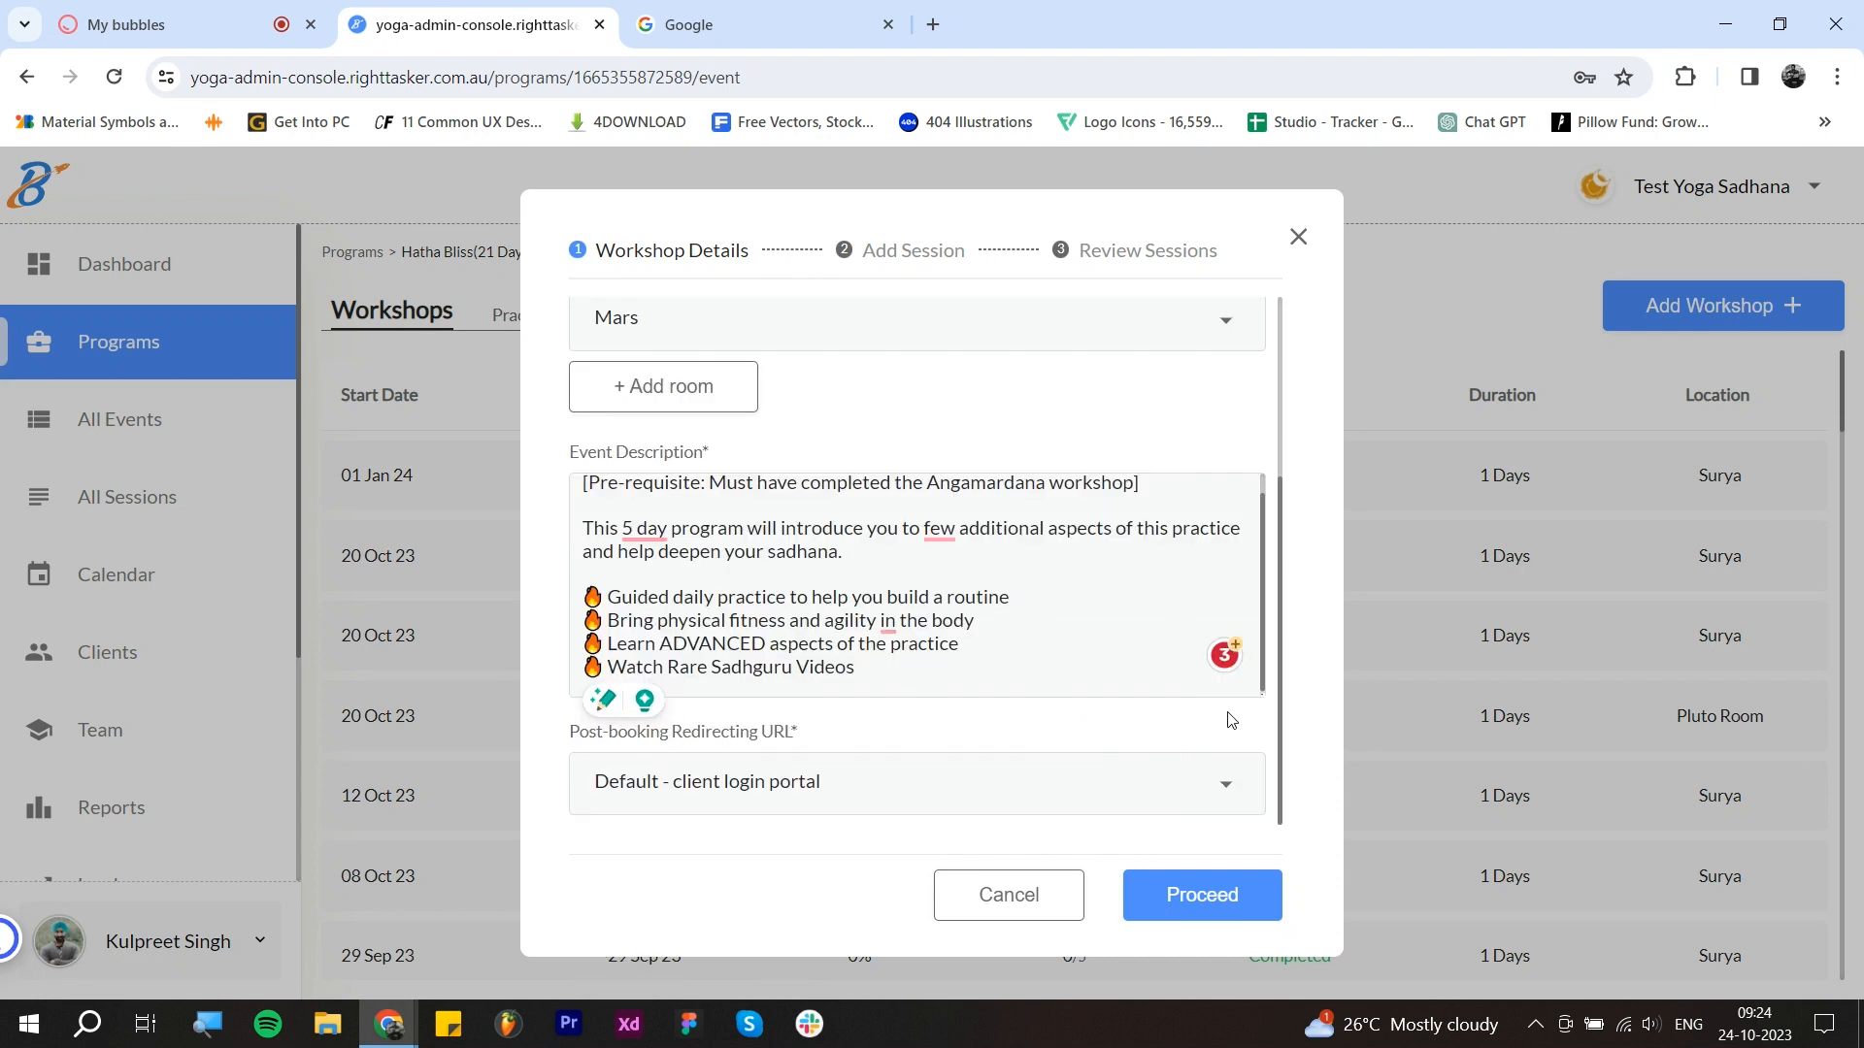
left_click(1178, 910)
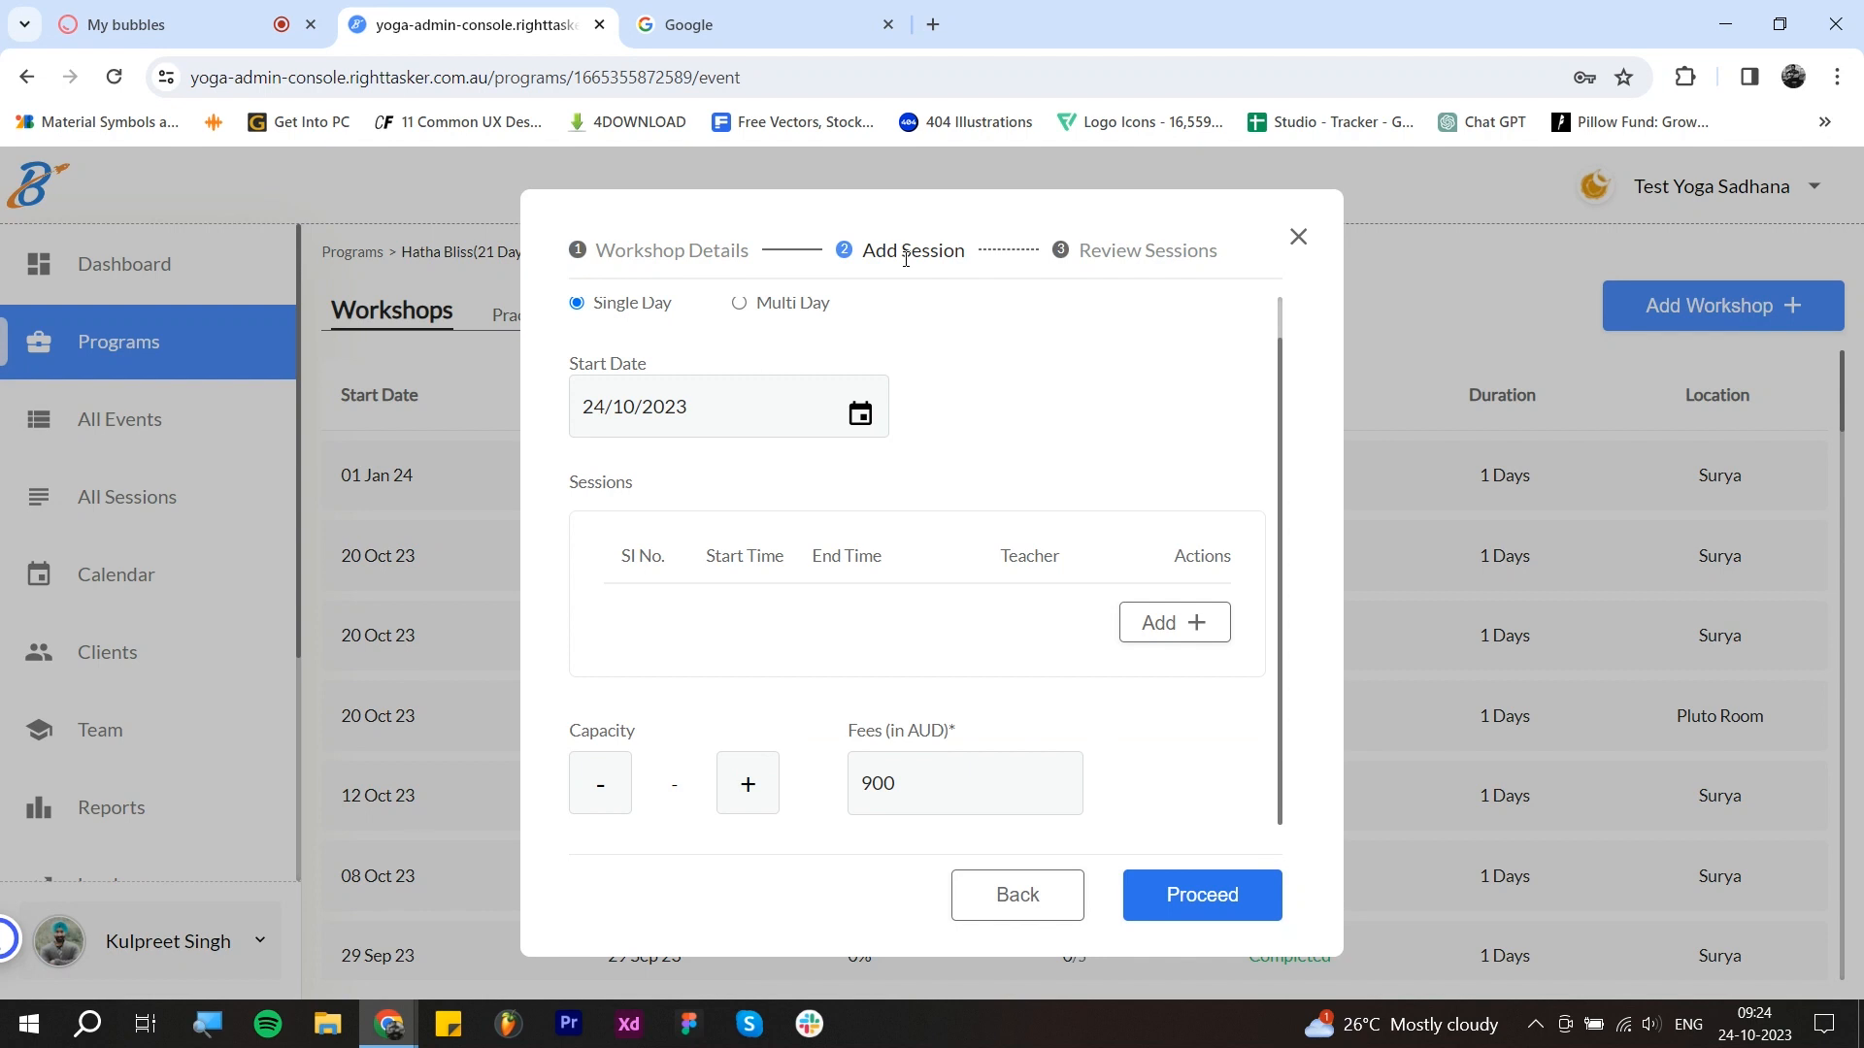
Step: Look over the single-day session settings and set the workshop's start date to 25/10/2023
scroll(1019, 330, "up", 1)
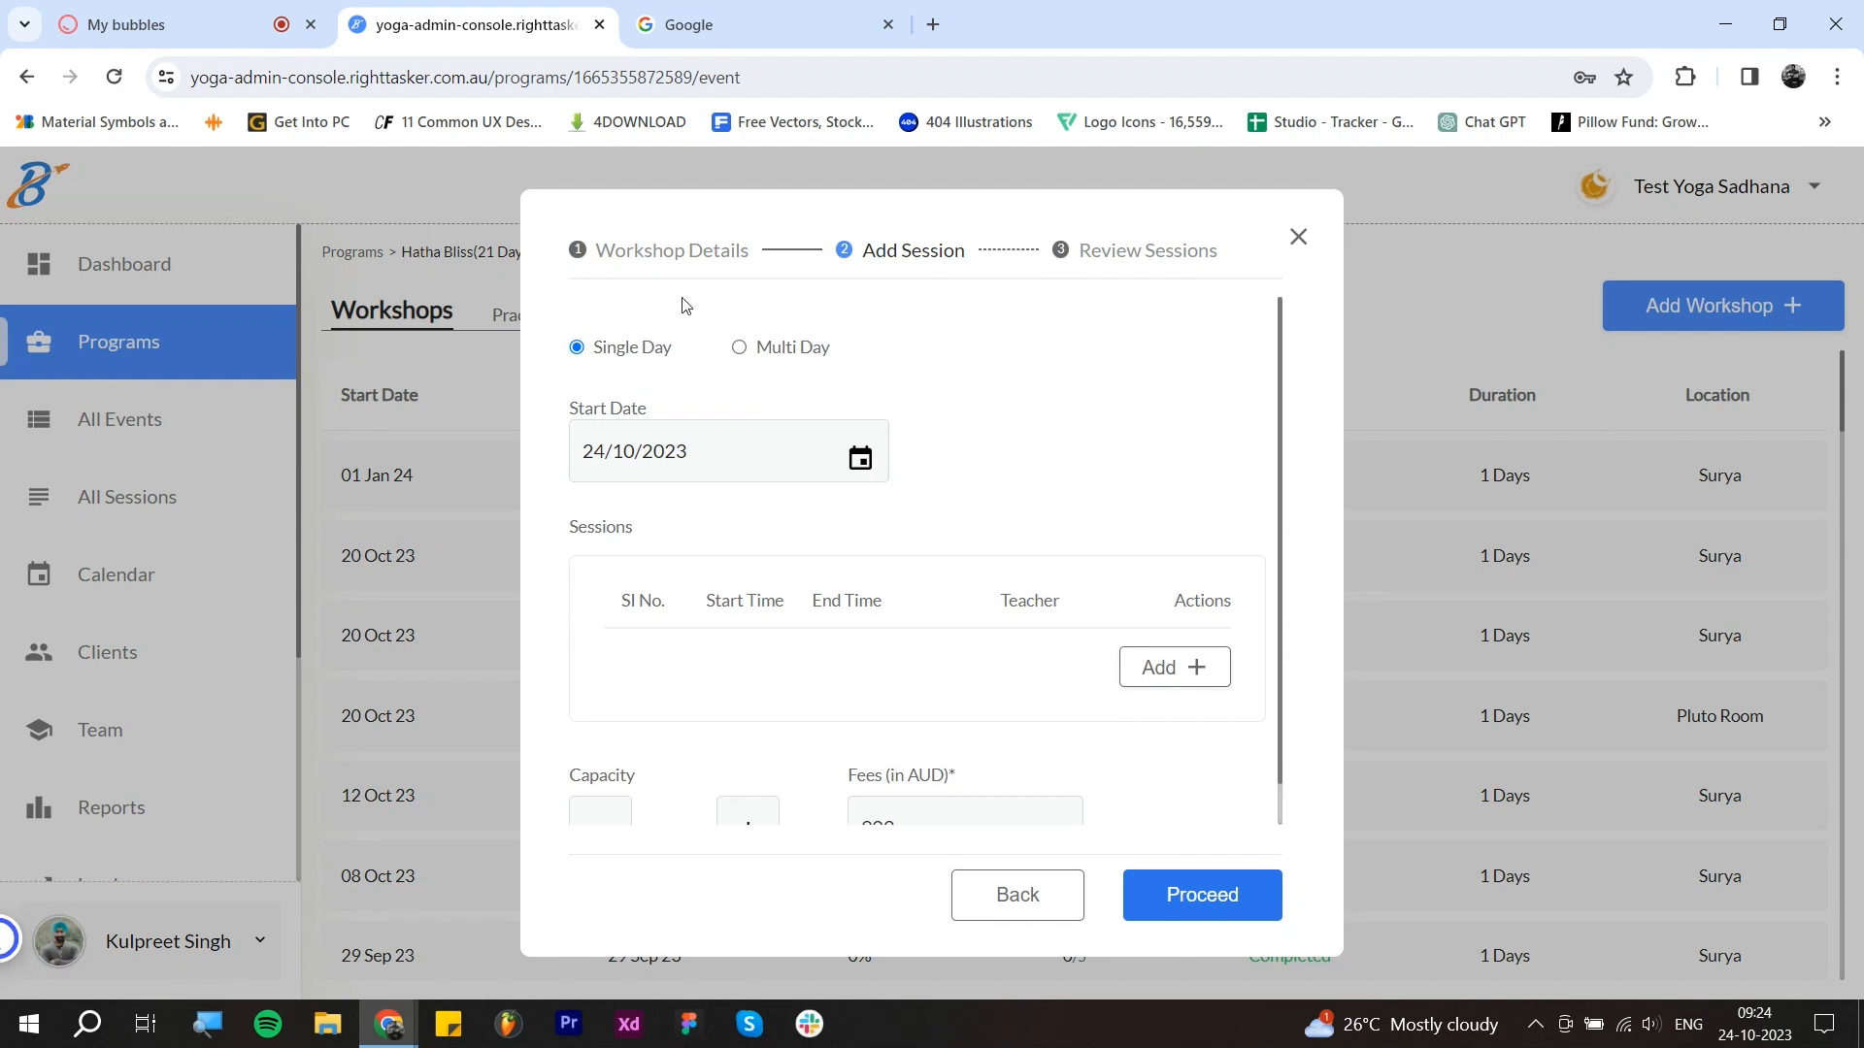
left_click_drag(612, 249, 743, 250)
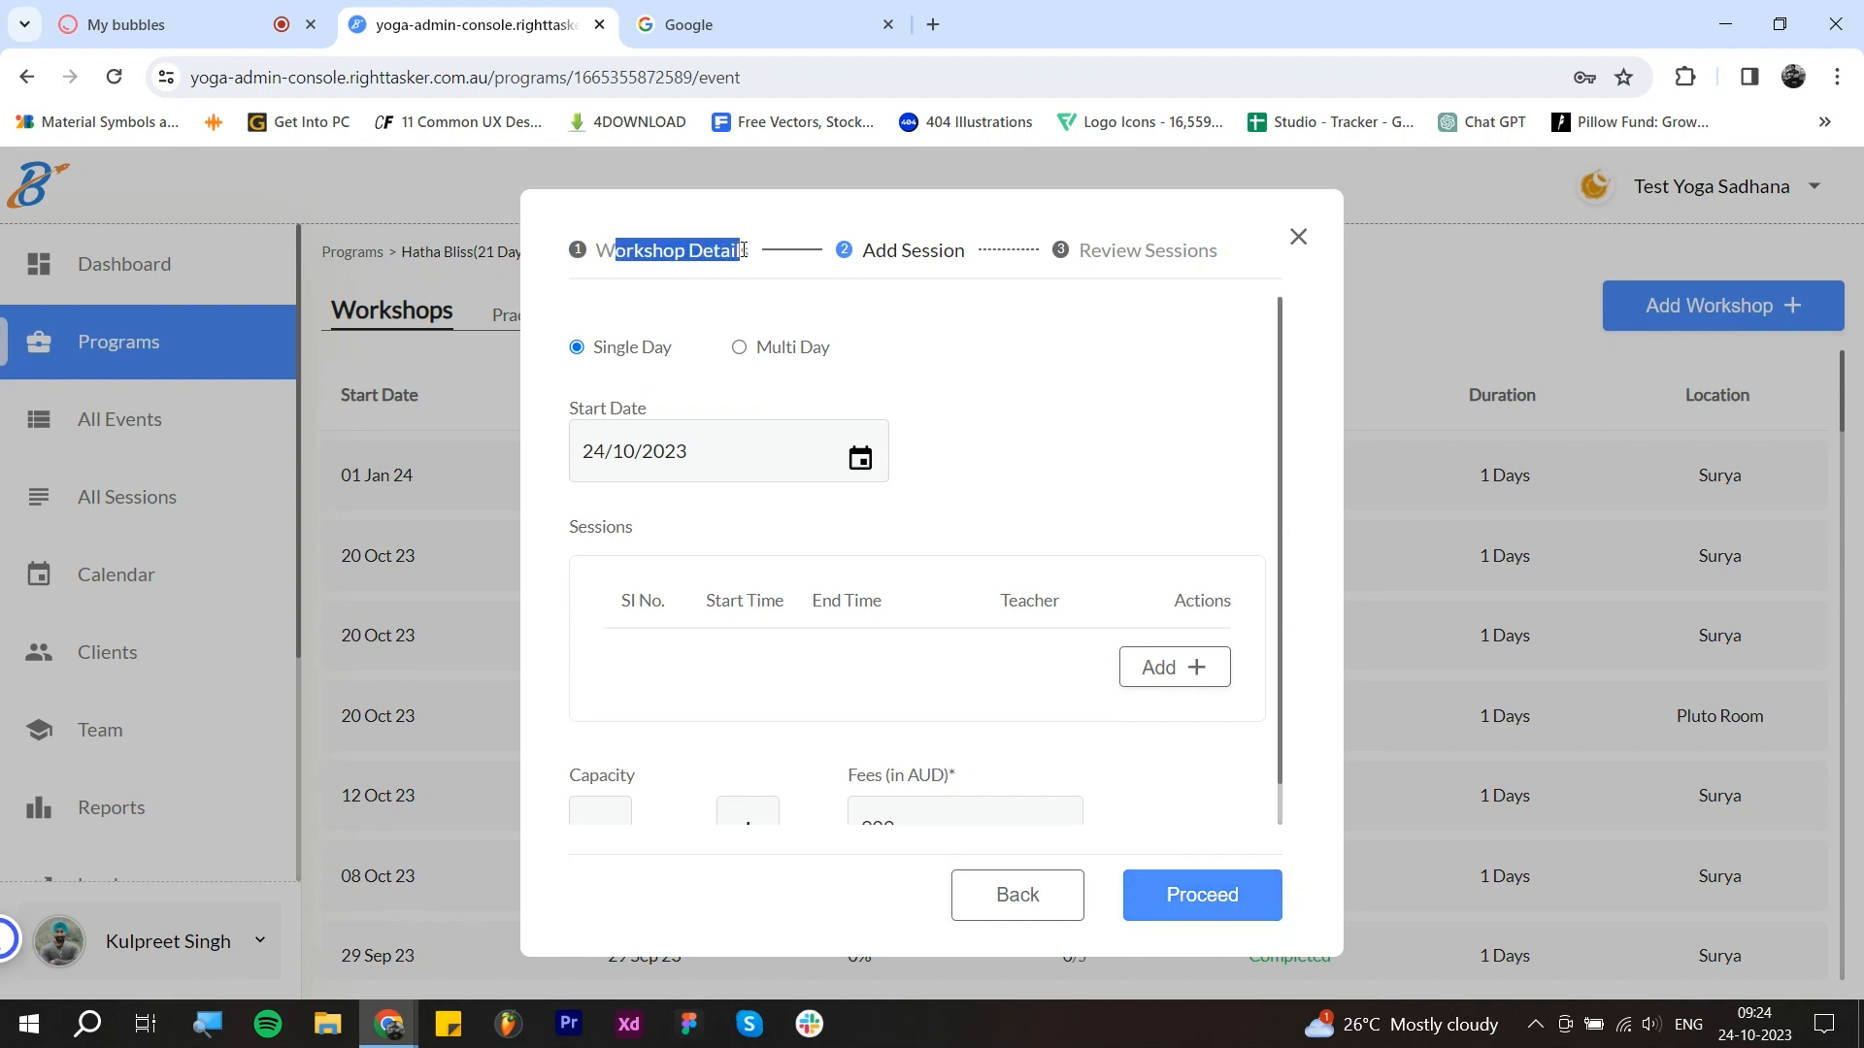
left_click(744, 250)
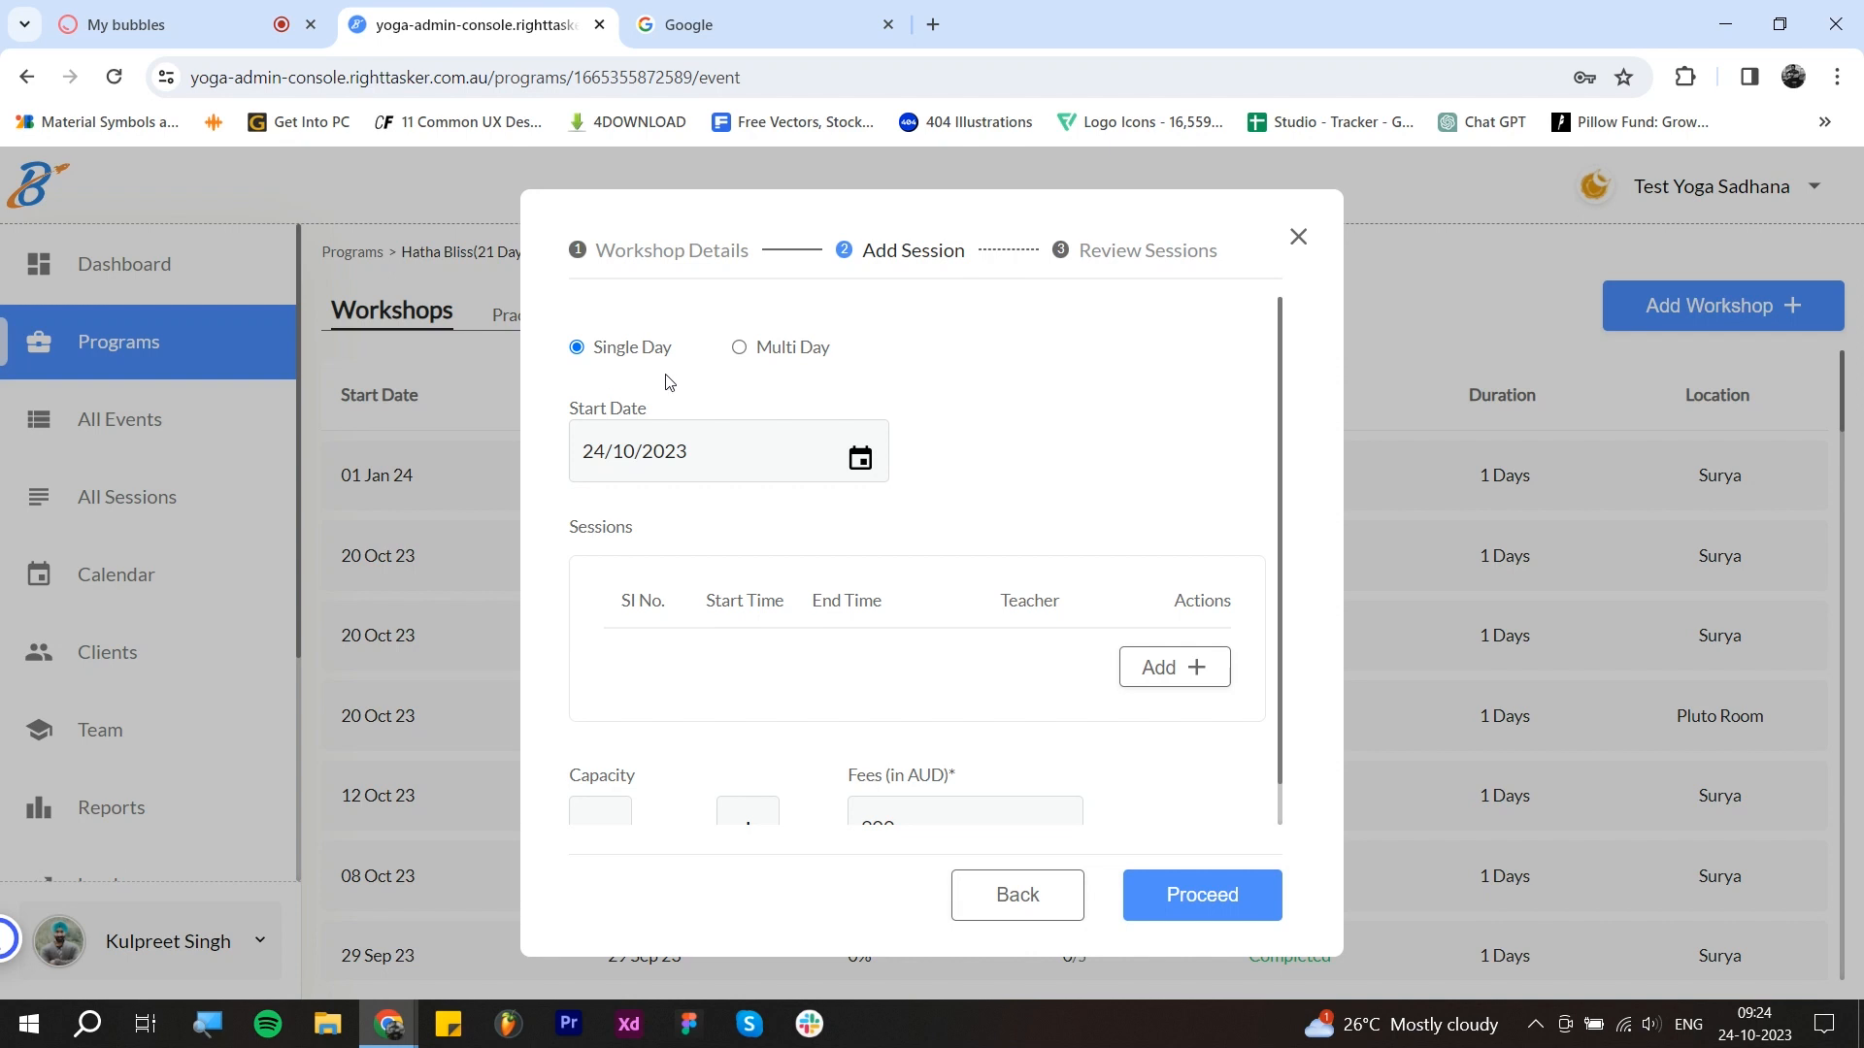
scroll(1003, 456, "down", 1)
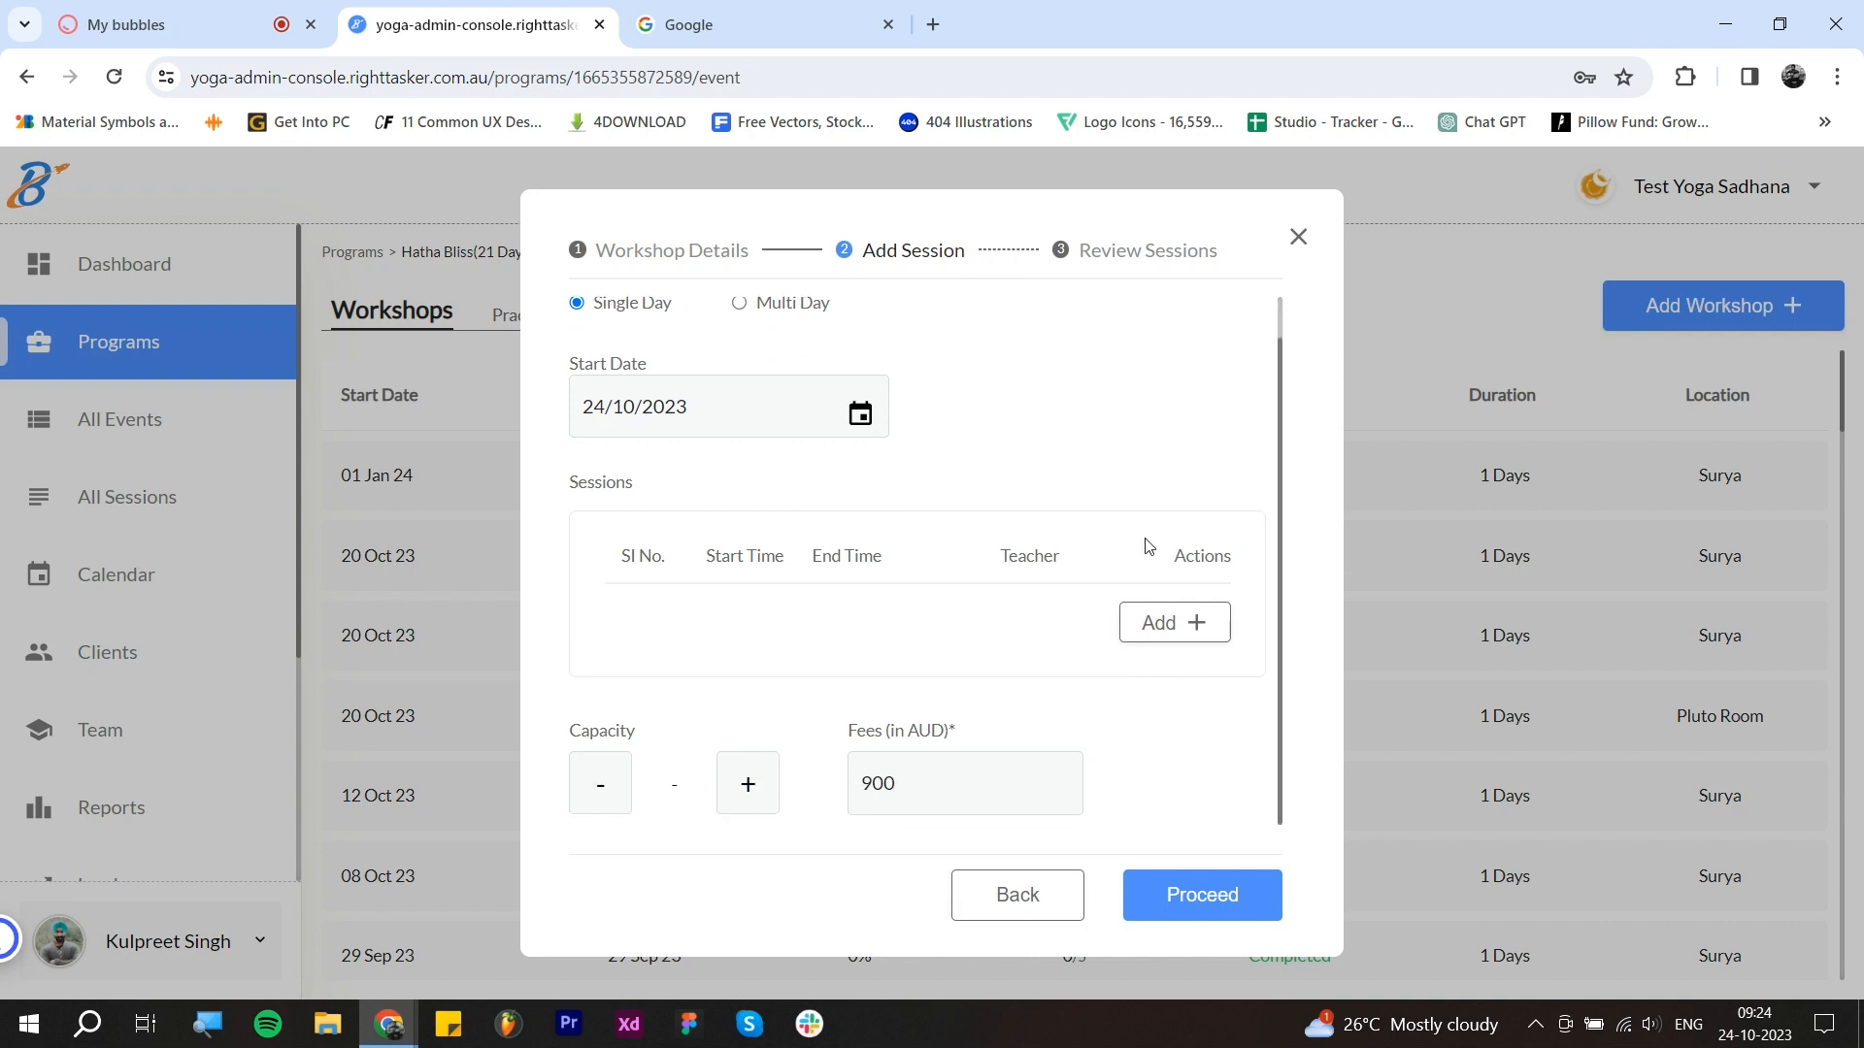
scroll(888, 652, "up", 1)
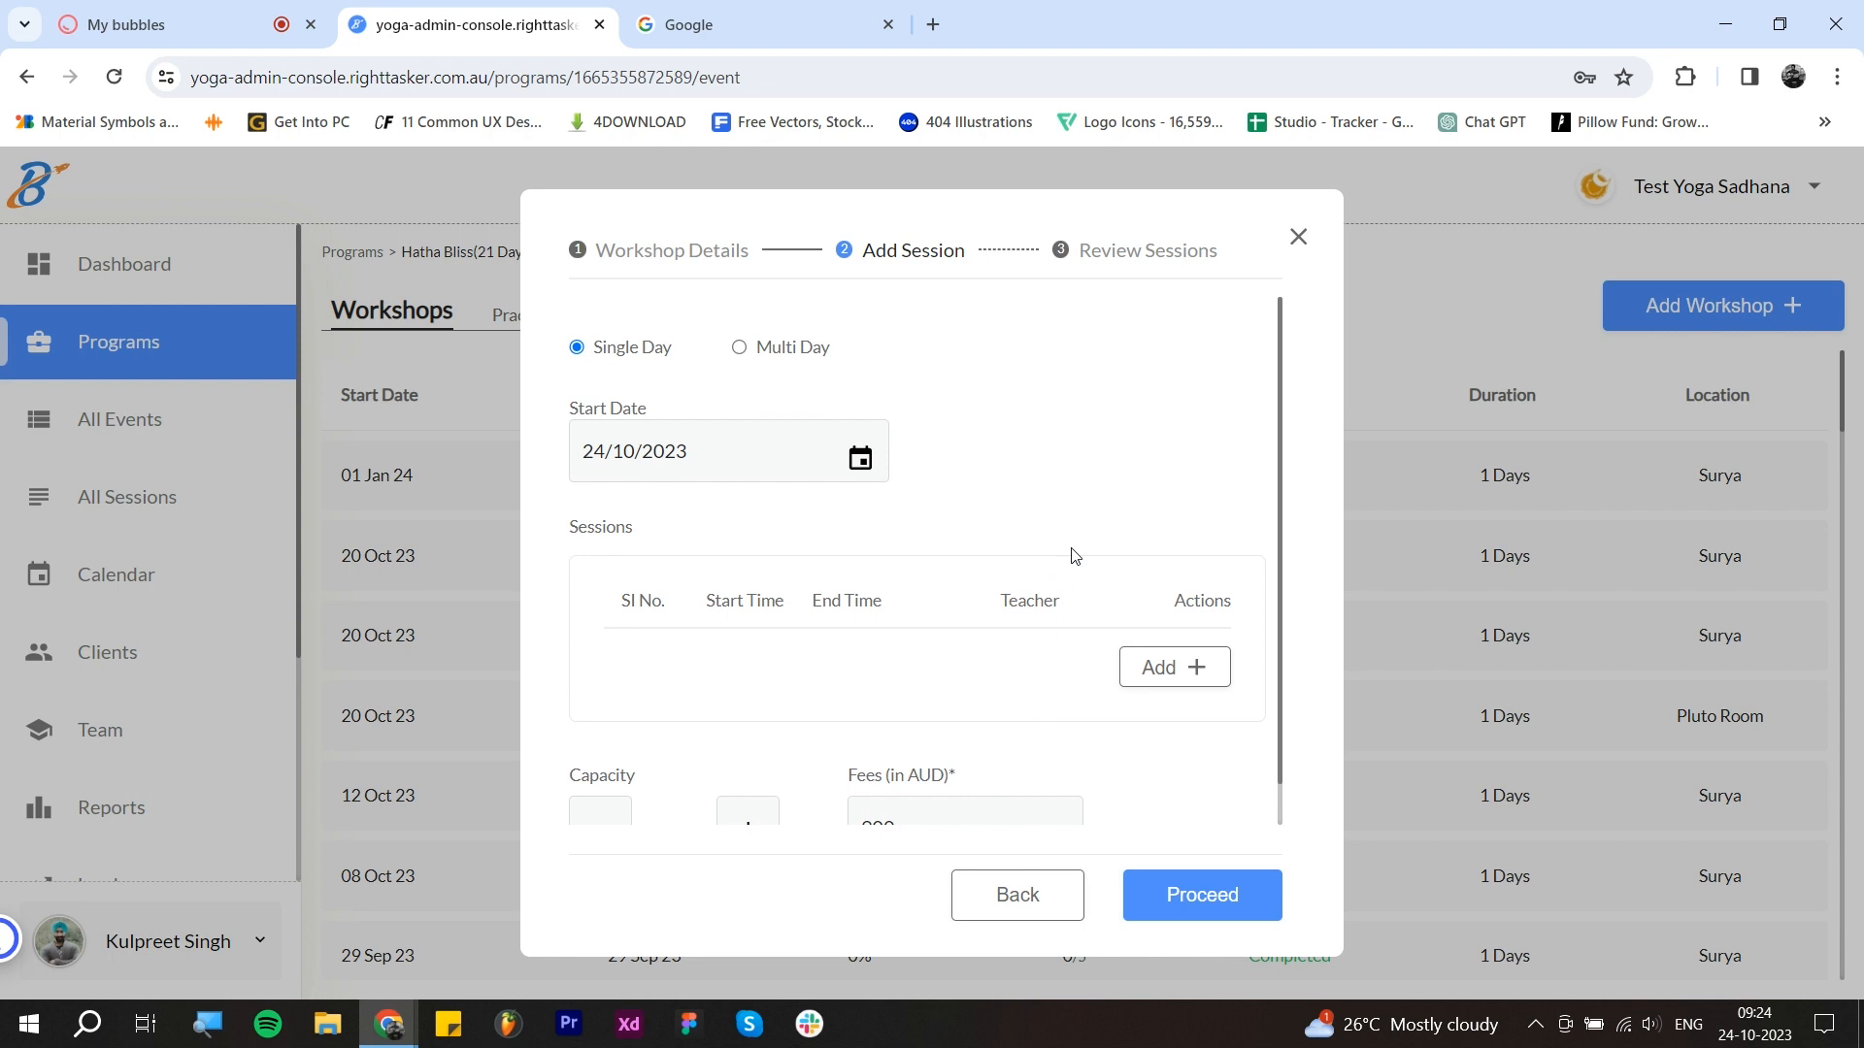
scroll(1031, 531, "down", 1)
scroll(1027, 528, "up", 1)
left_click(721, 450)
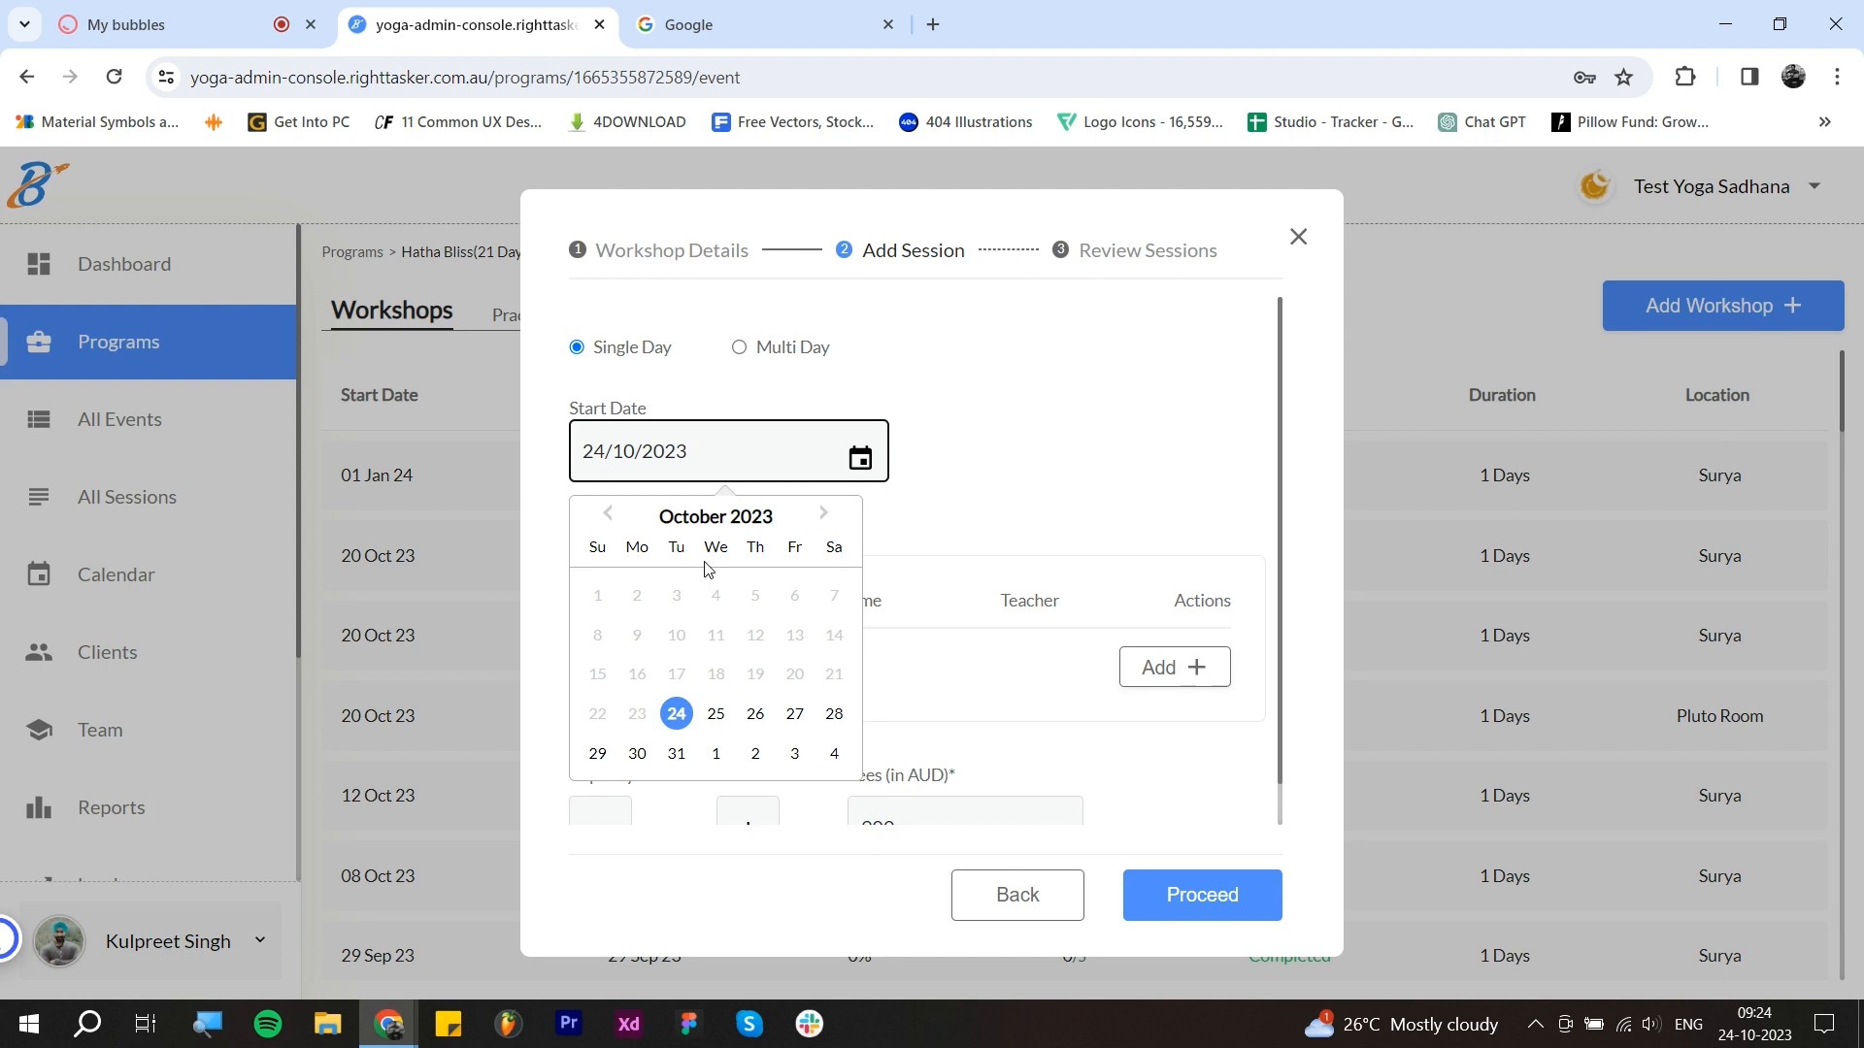
left_click(717, 716)
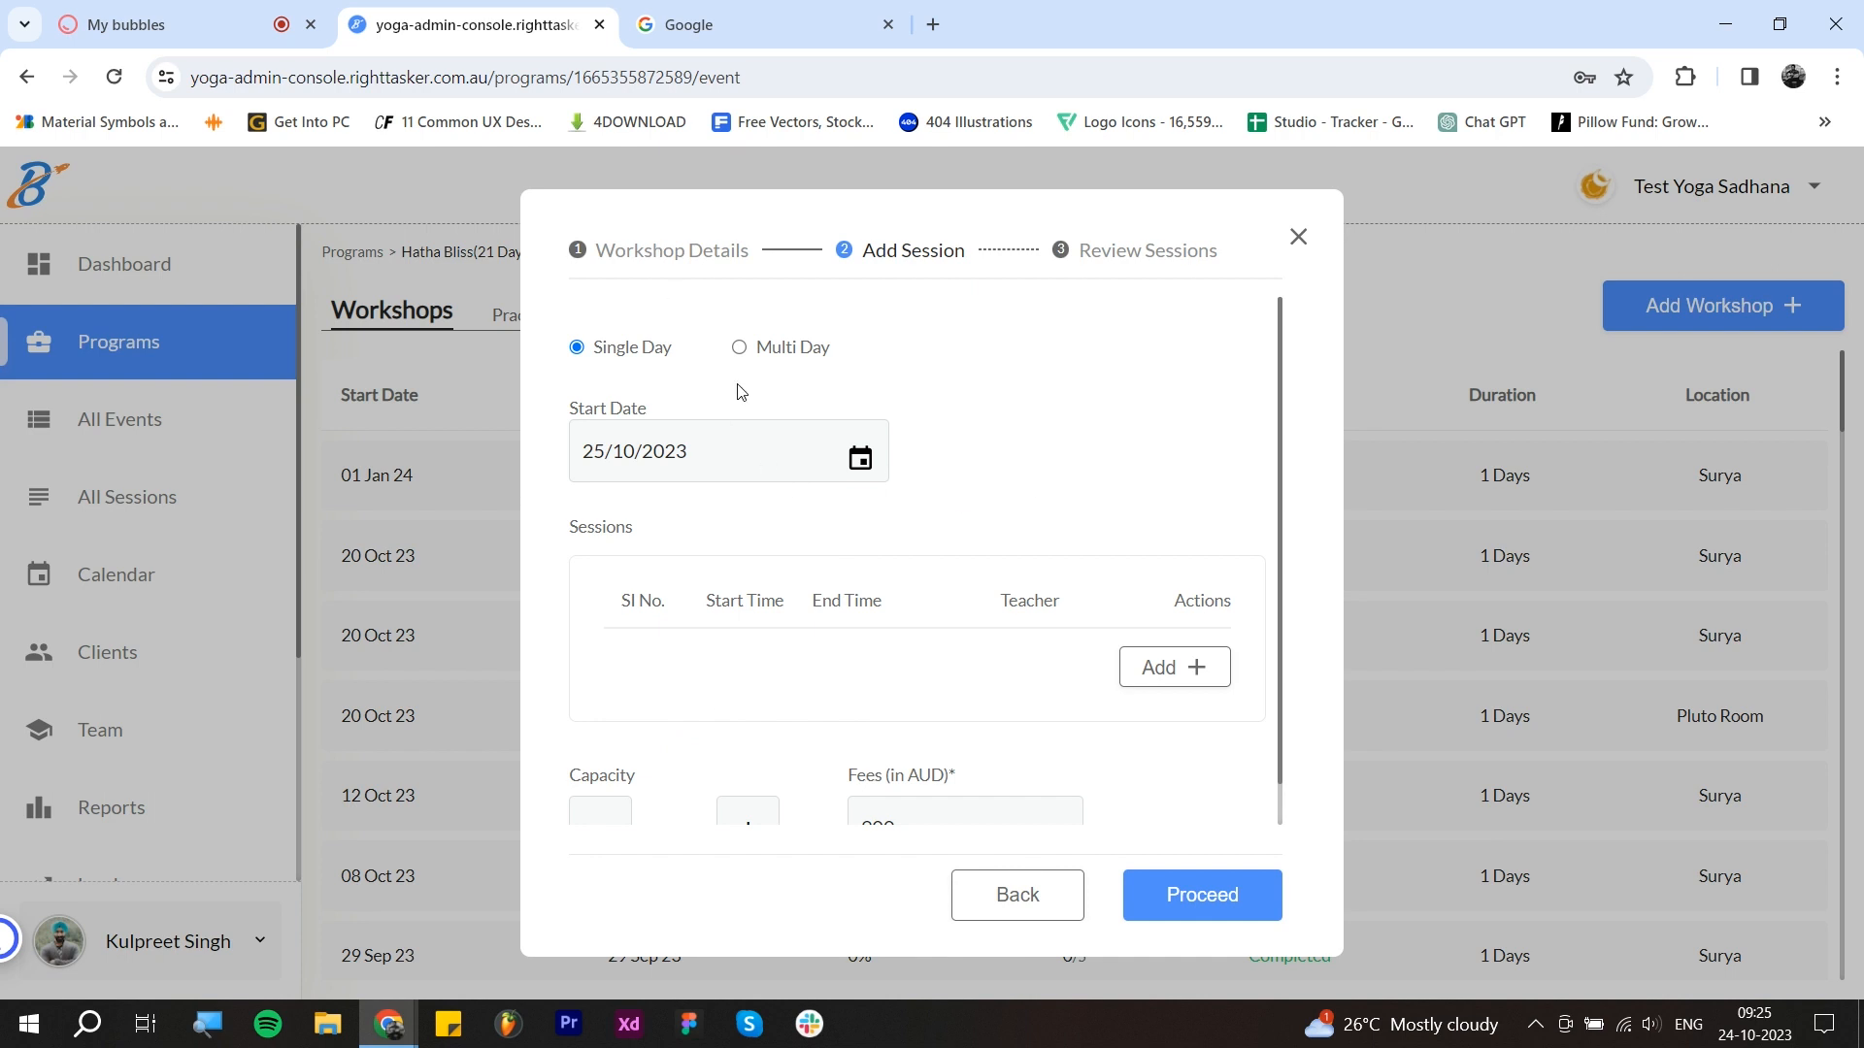
Step: Add a first session taught by Yoga Guru 1 from 1:30 AM to 2:00 AM
scroll(988, 537, "down", 1)
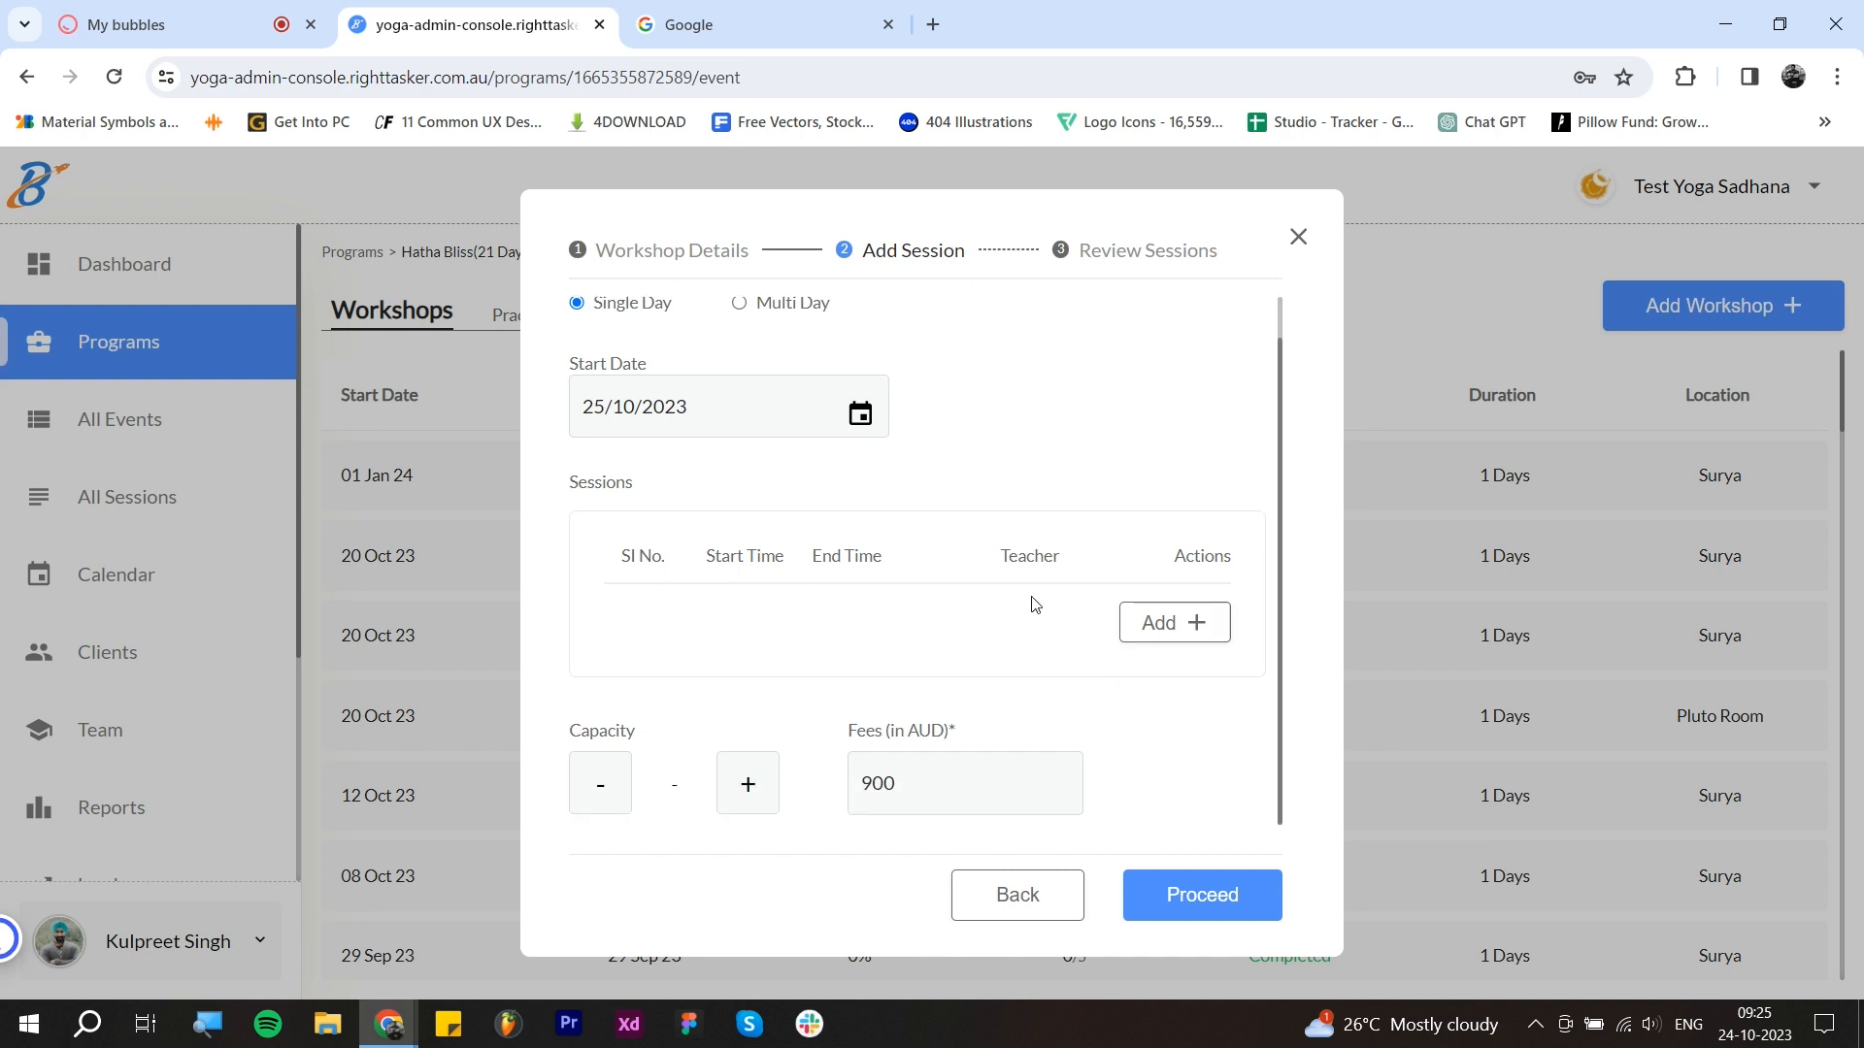
left_click(1144, 622)
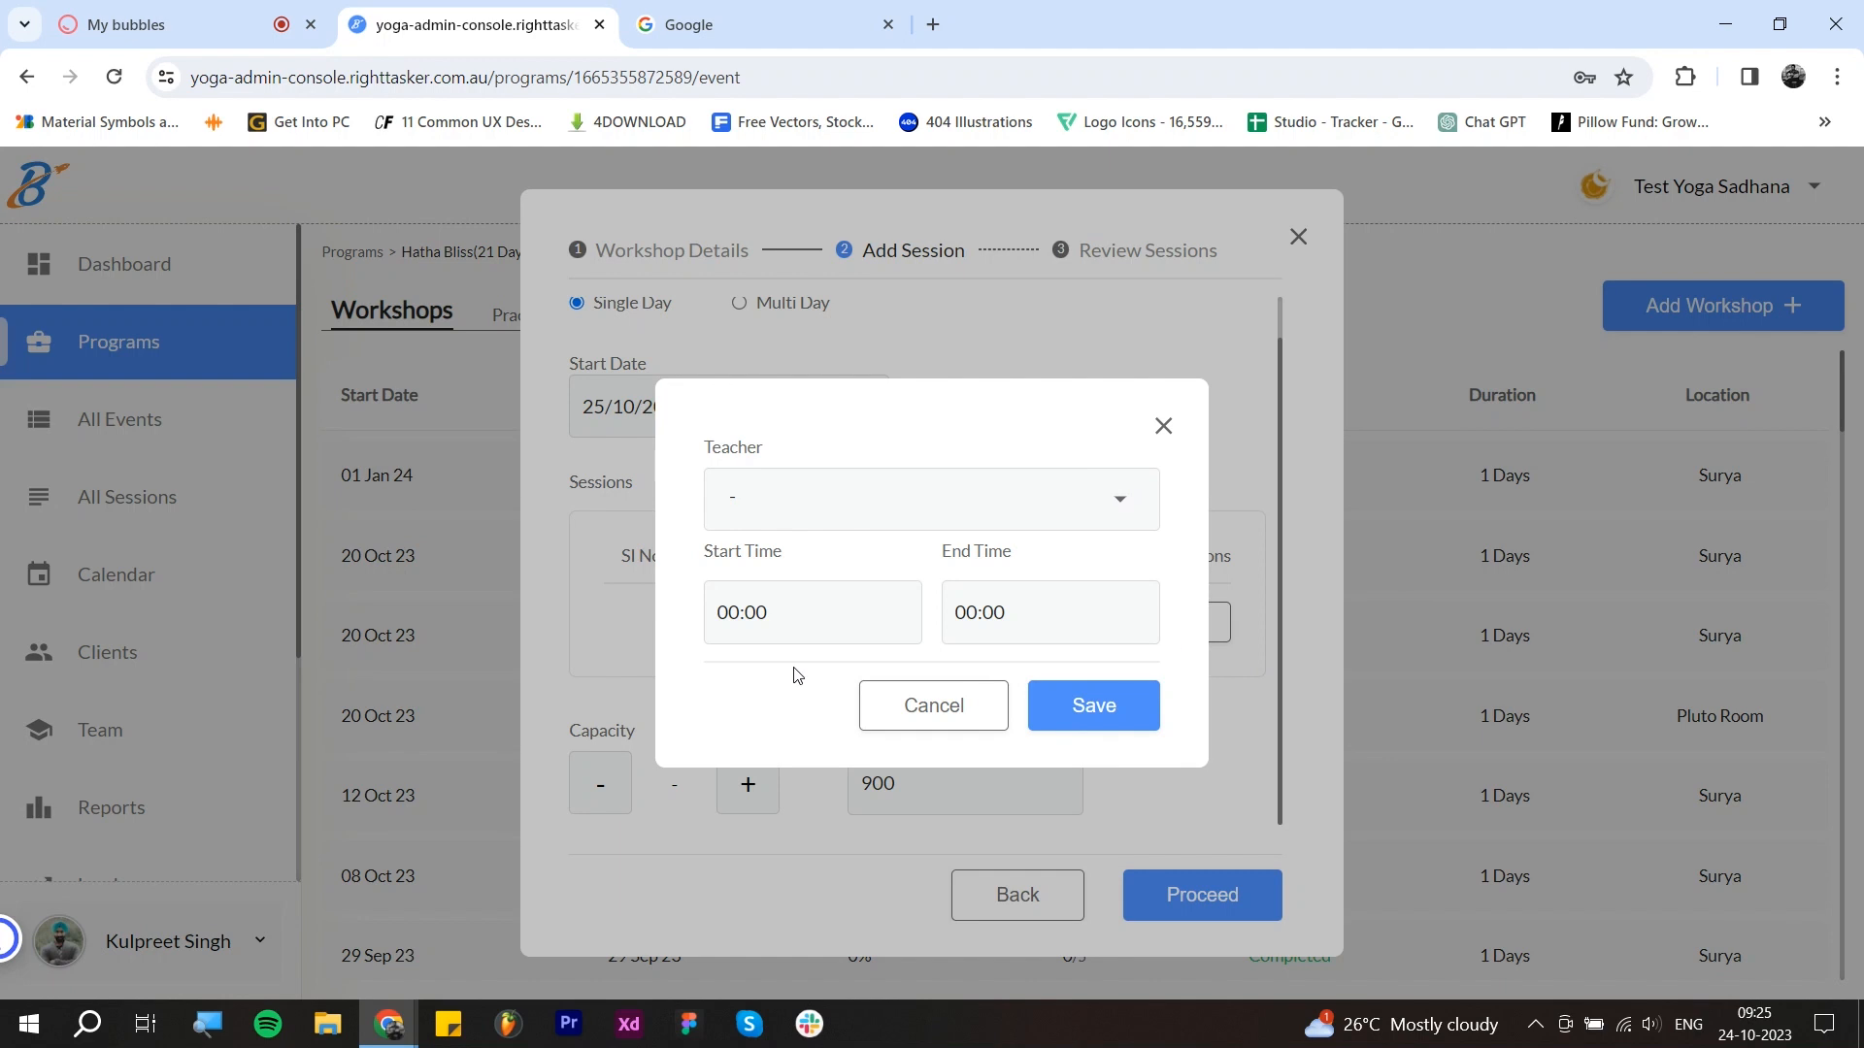
left_click(1100, 505)
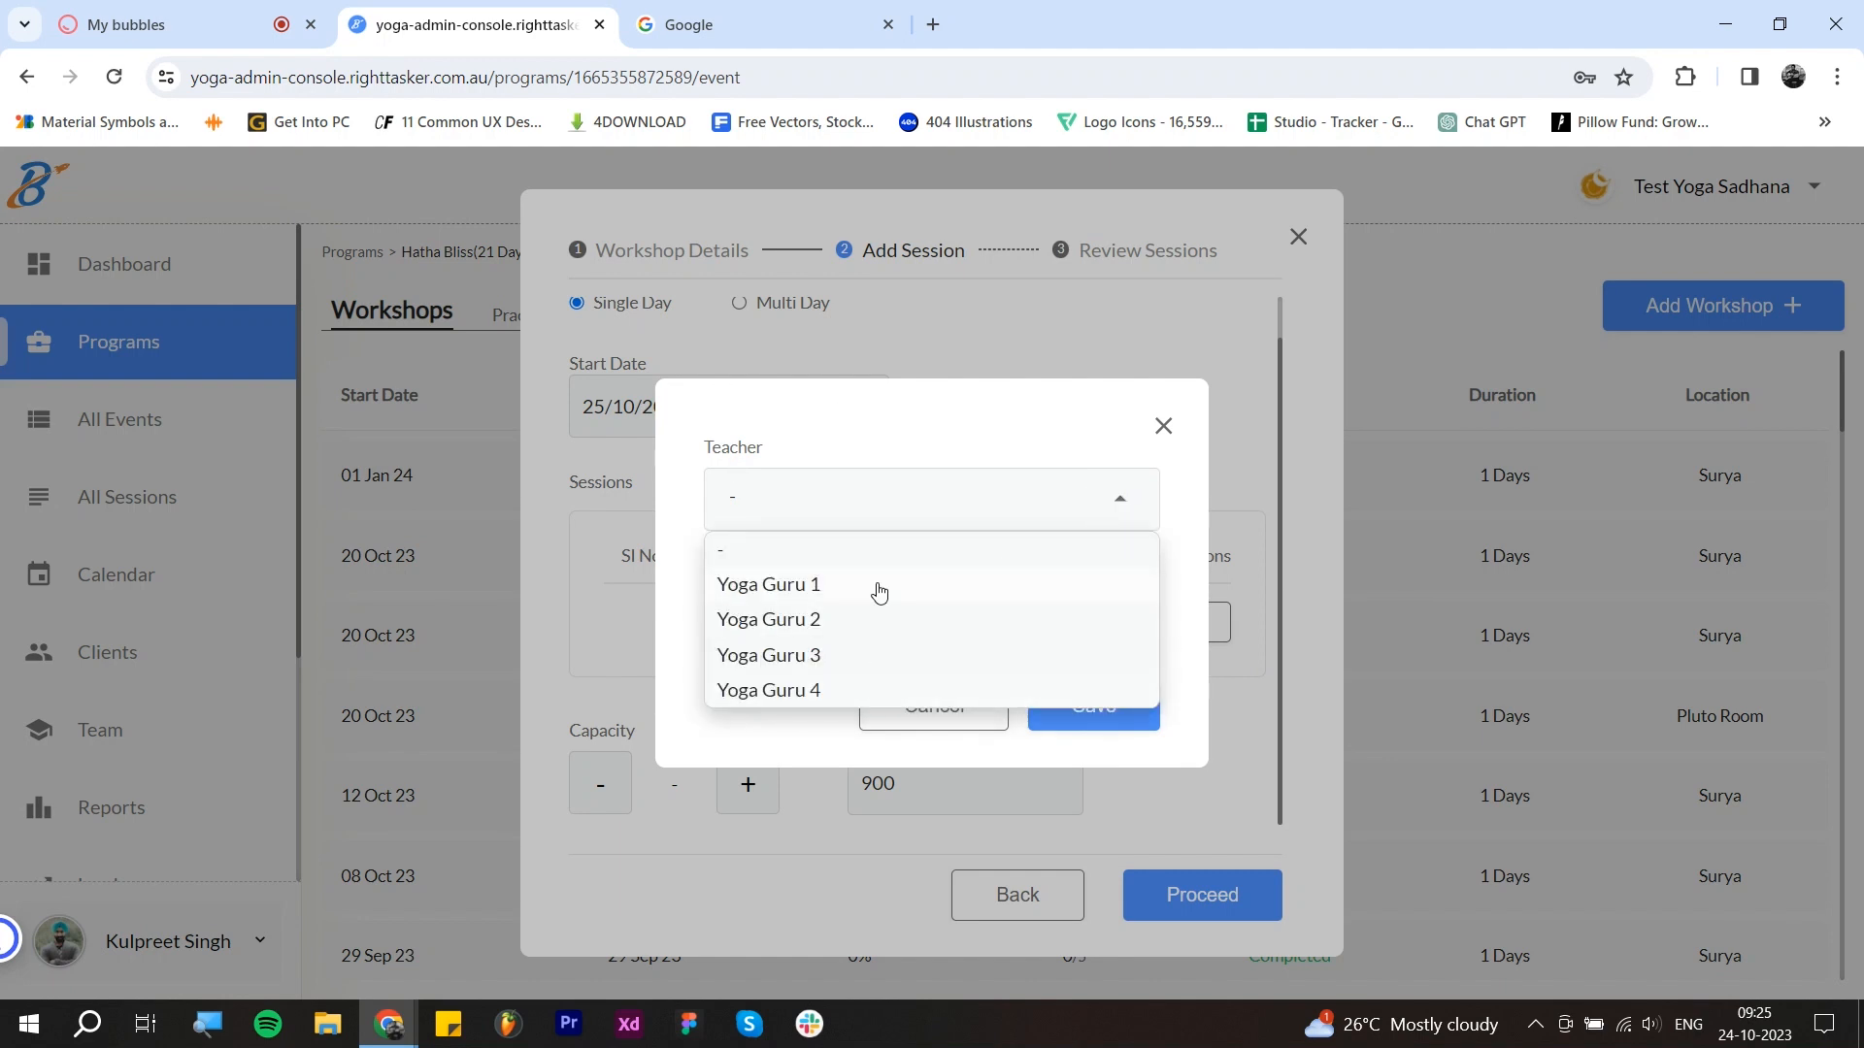
left_click(835, 585)
left_click(794, 613)
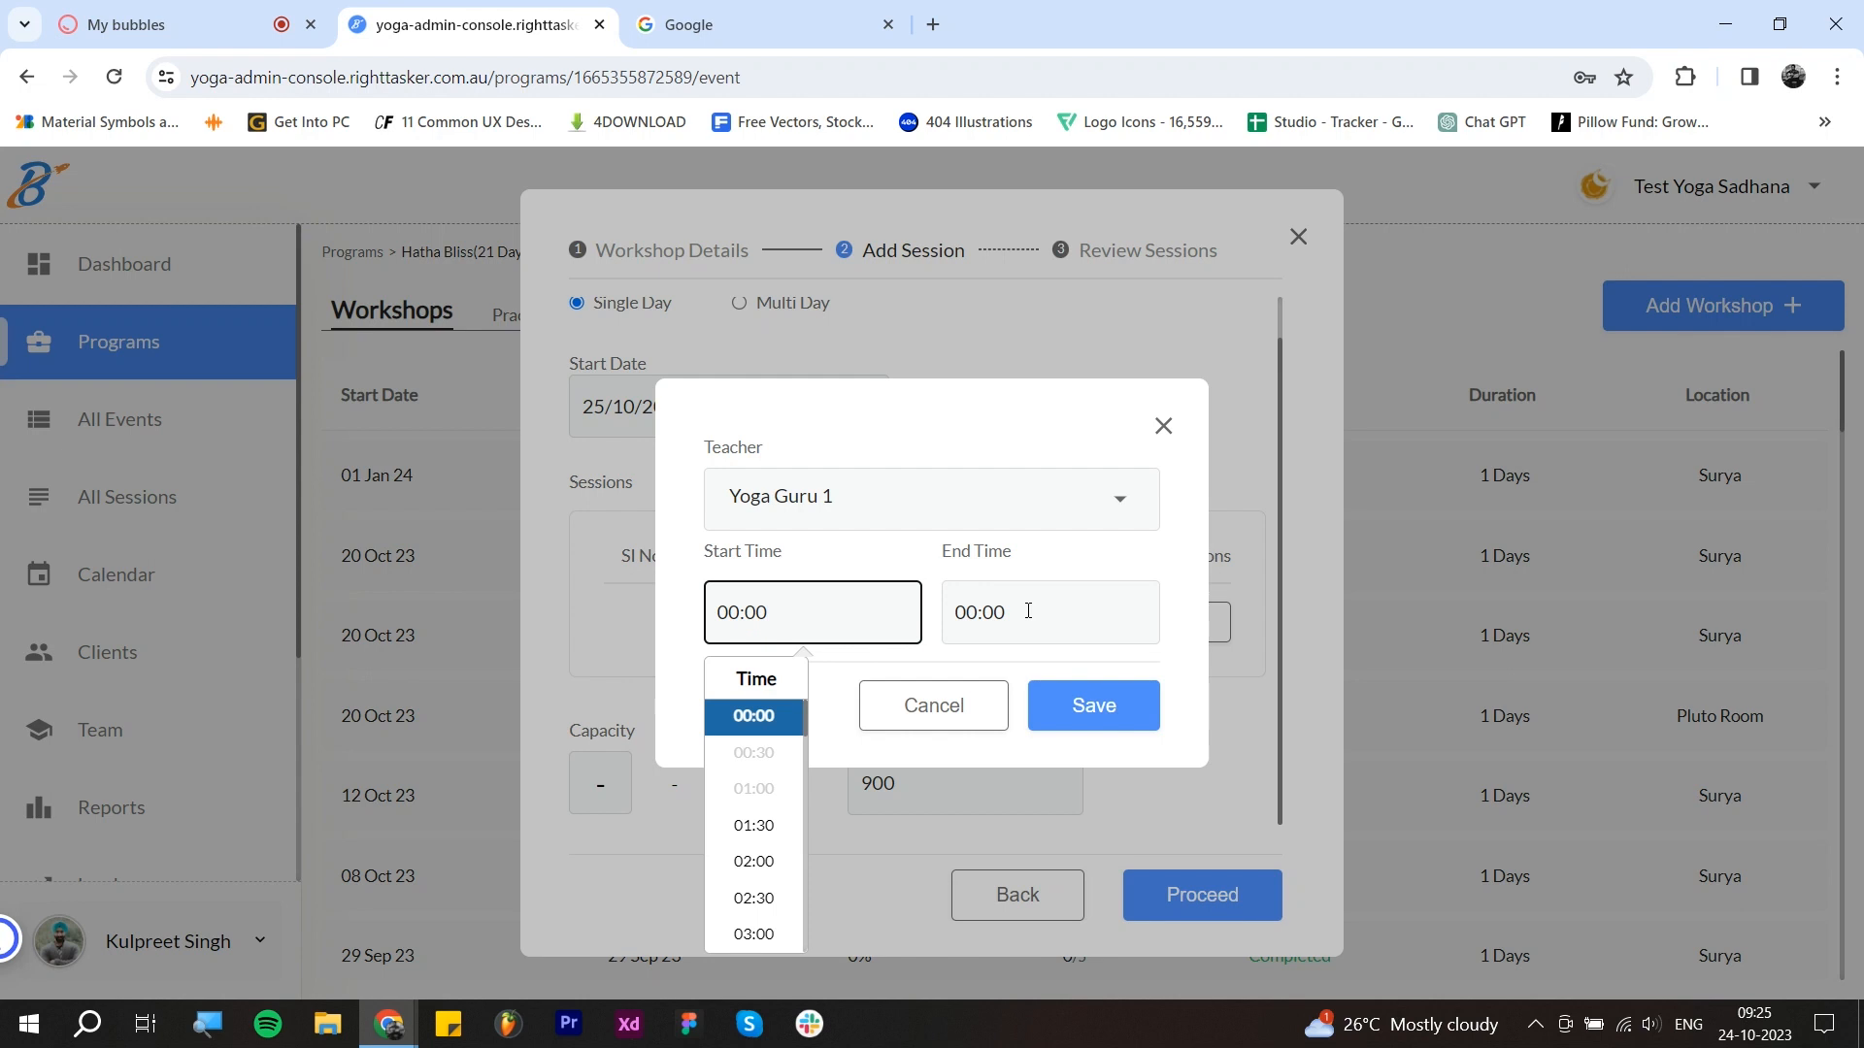
left_click(1107, 607)
left_click(860, 609)
left_click(864, 503)
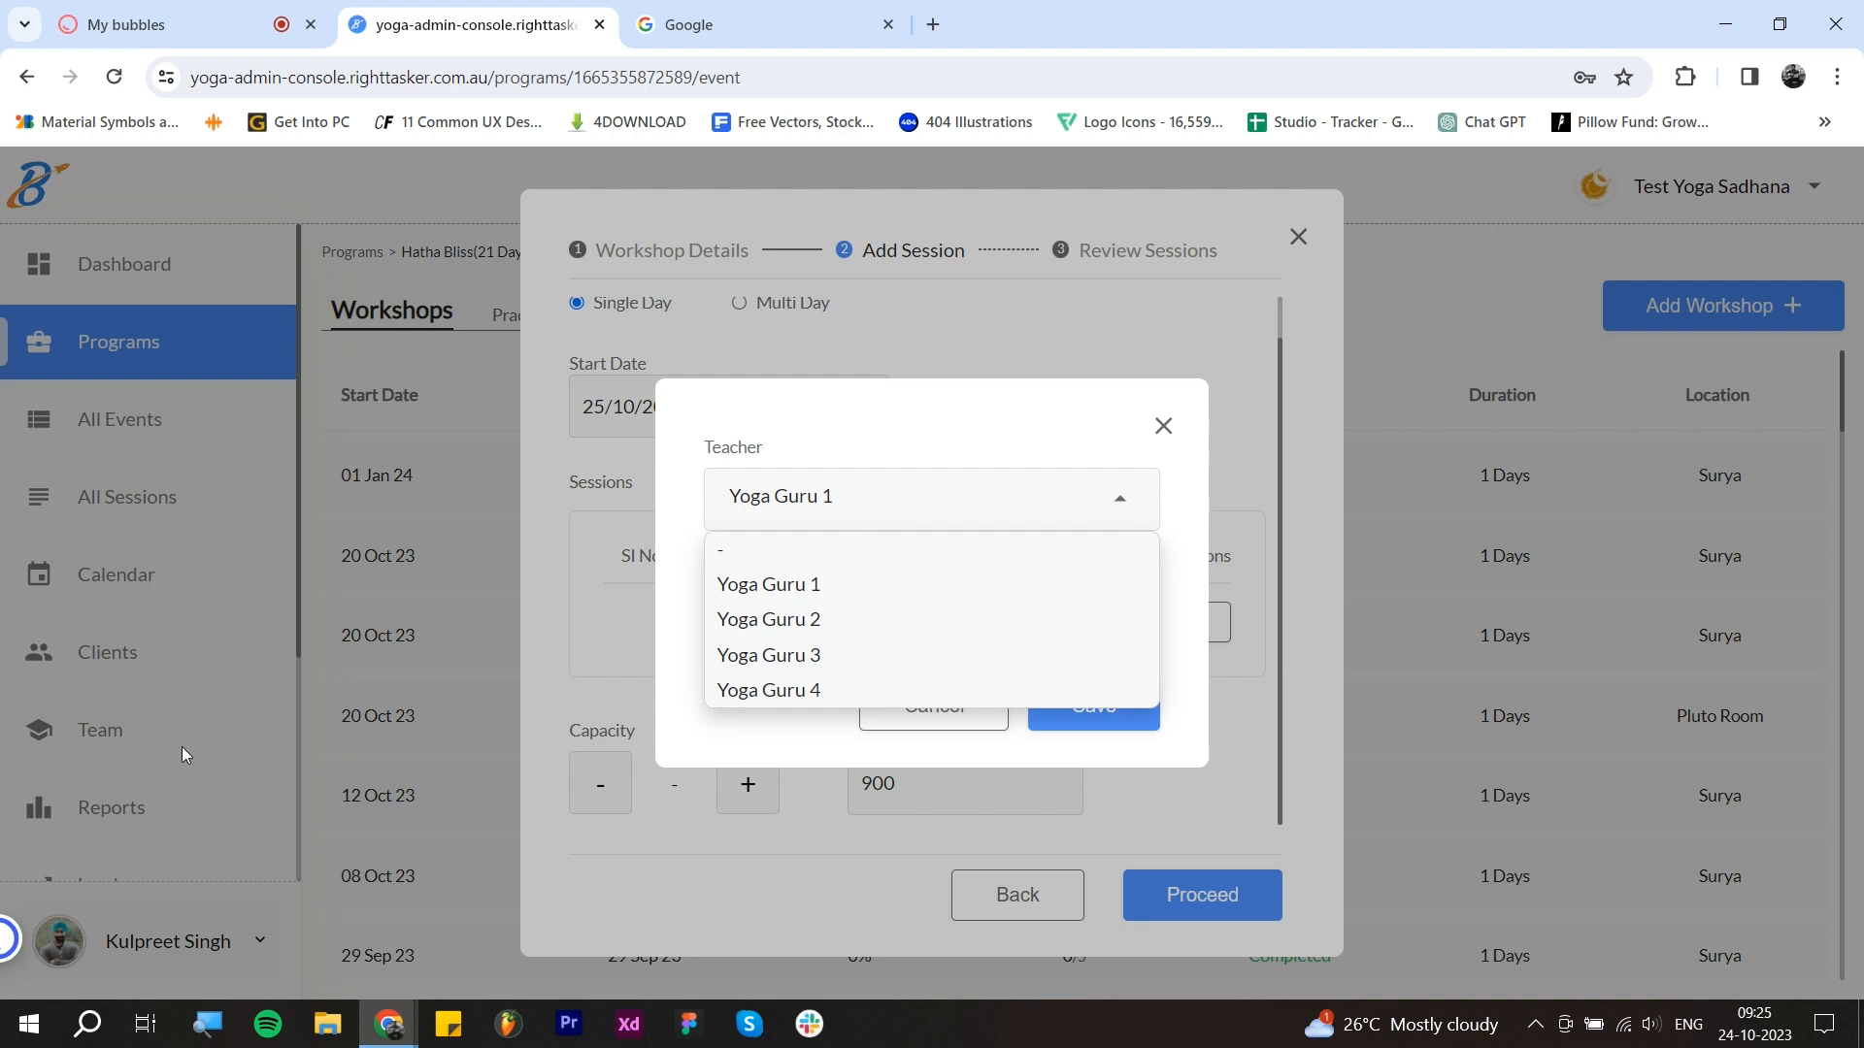
left_click(679, 581)
left_click(1090, 705)
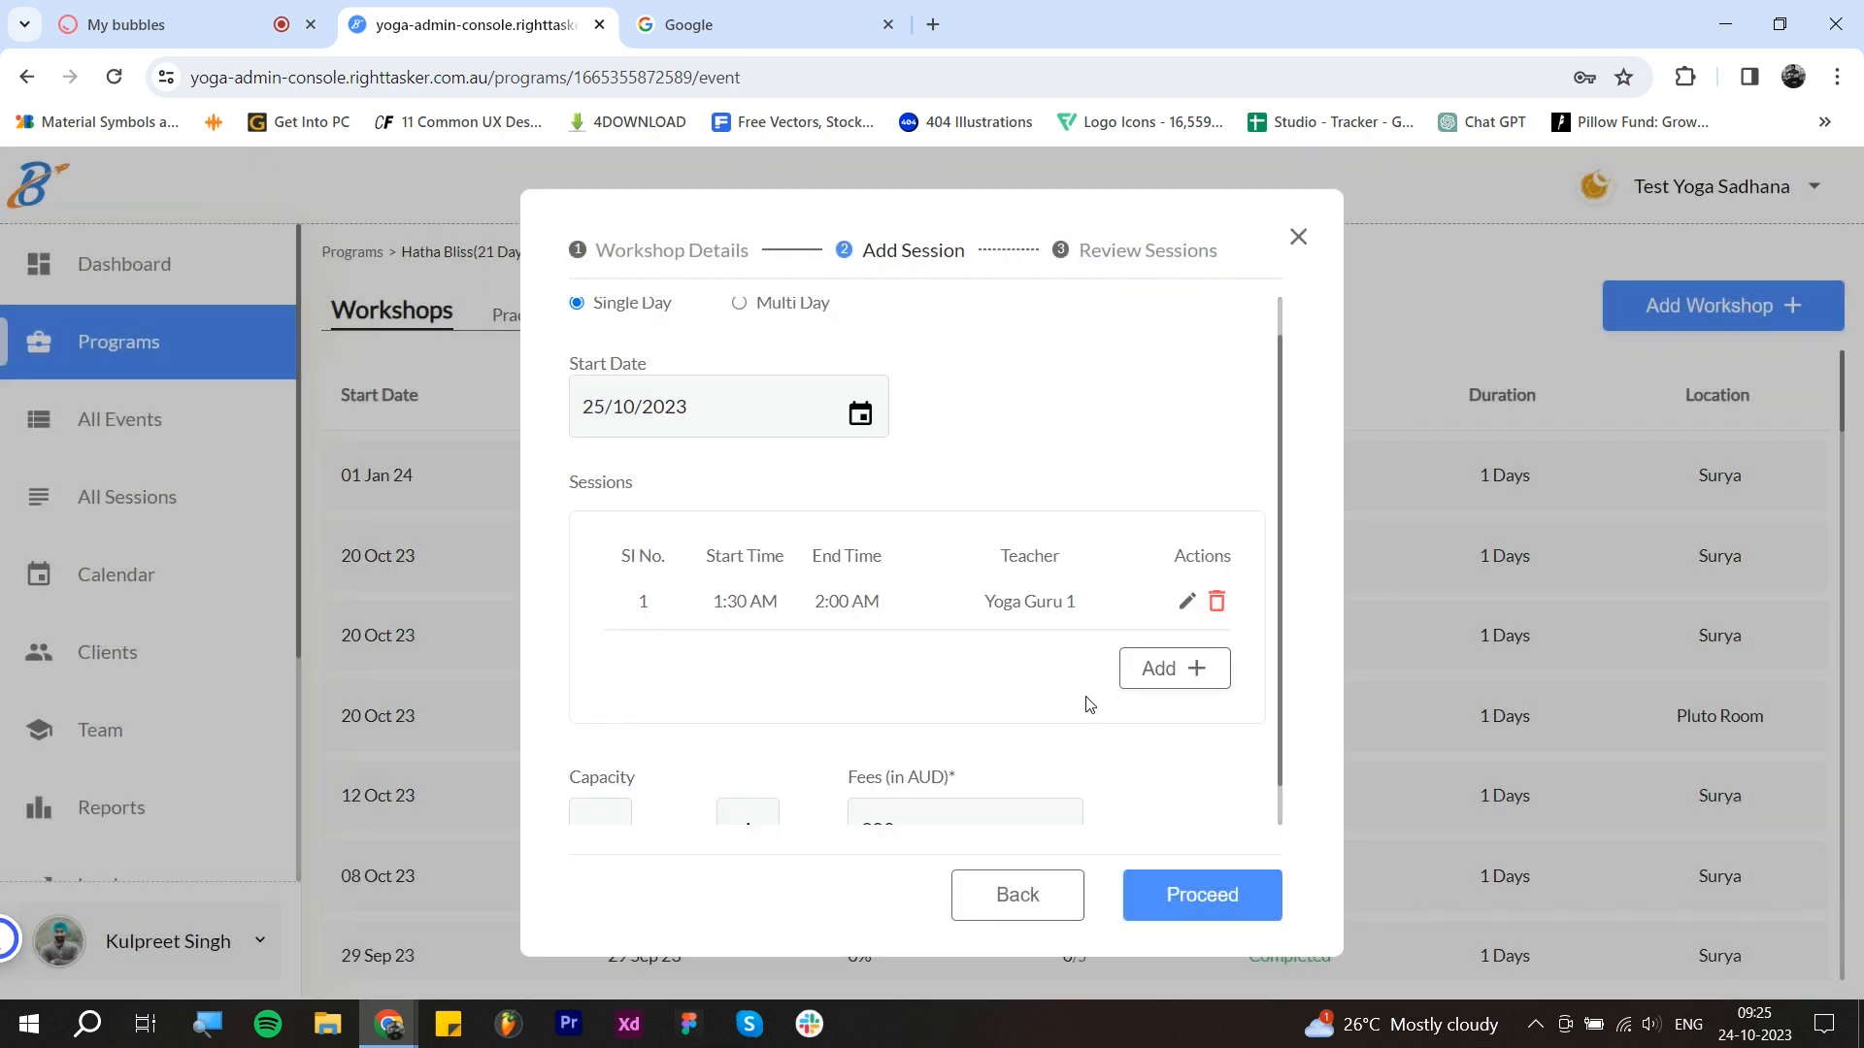
left_click(1185, 604)
left_click(966, 713)
Step: Add a second session taught by Yoga Guru 2 from 2:00 AM to 2:30 AM
left_click(1192, 668)
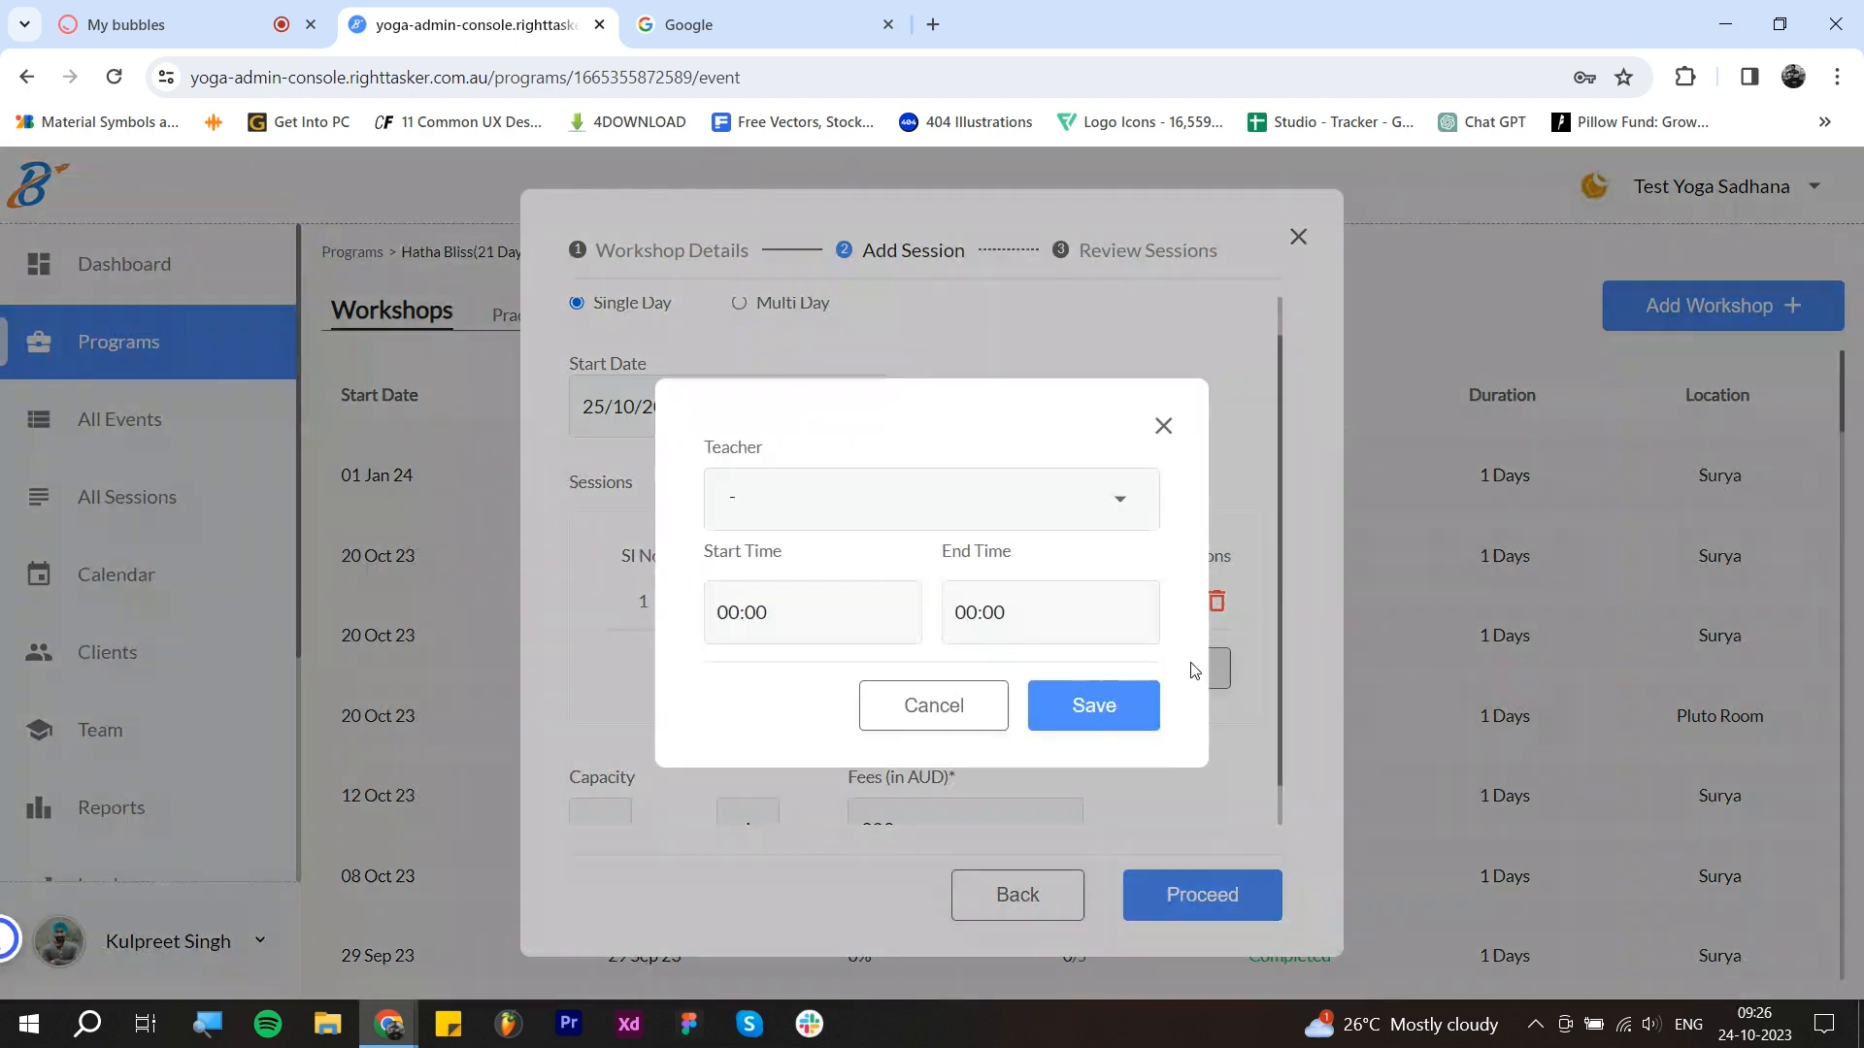
left_click(921, 519)
left_click(890, 617)
left_click(1049, 611)
left_click(1007, 895)
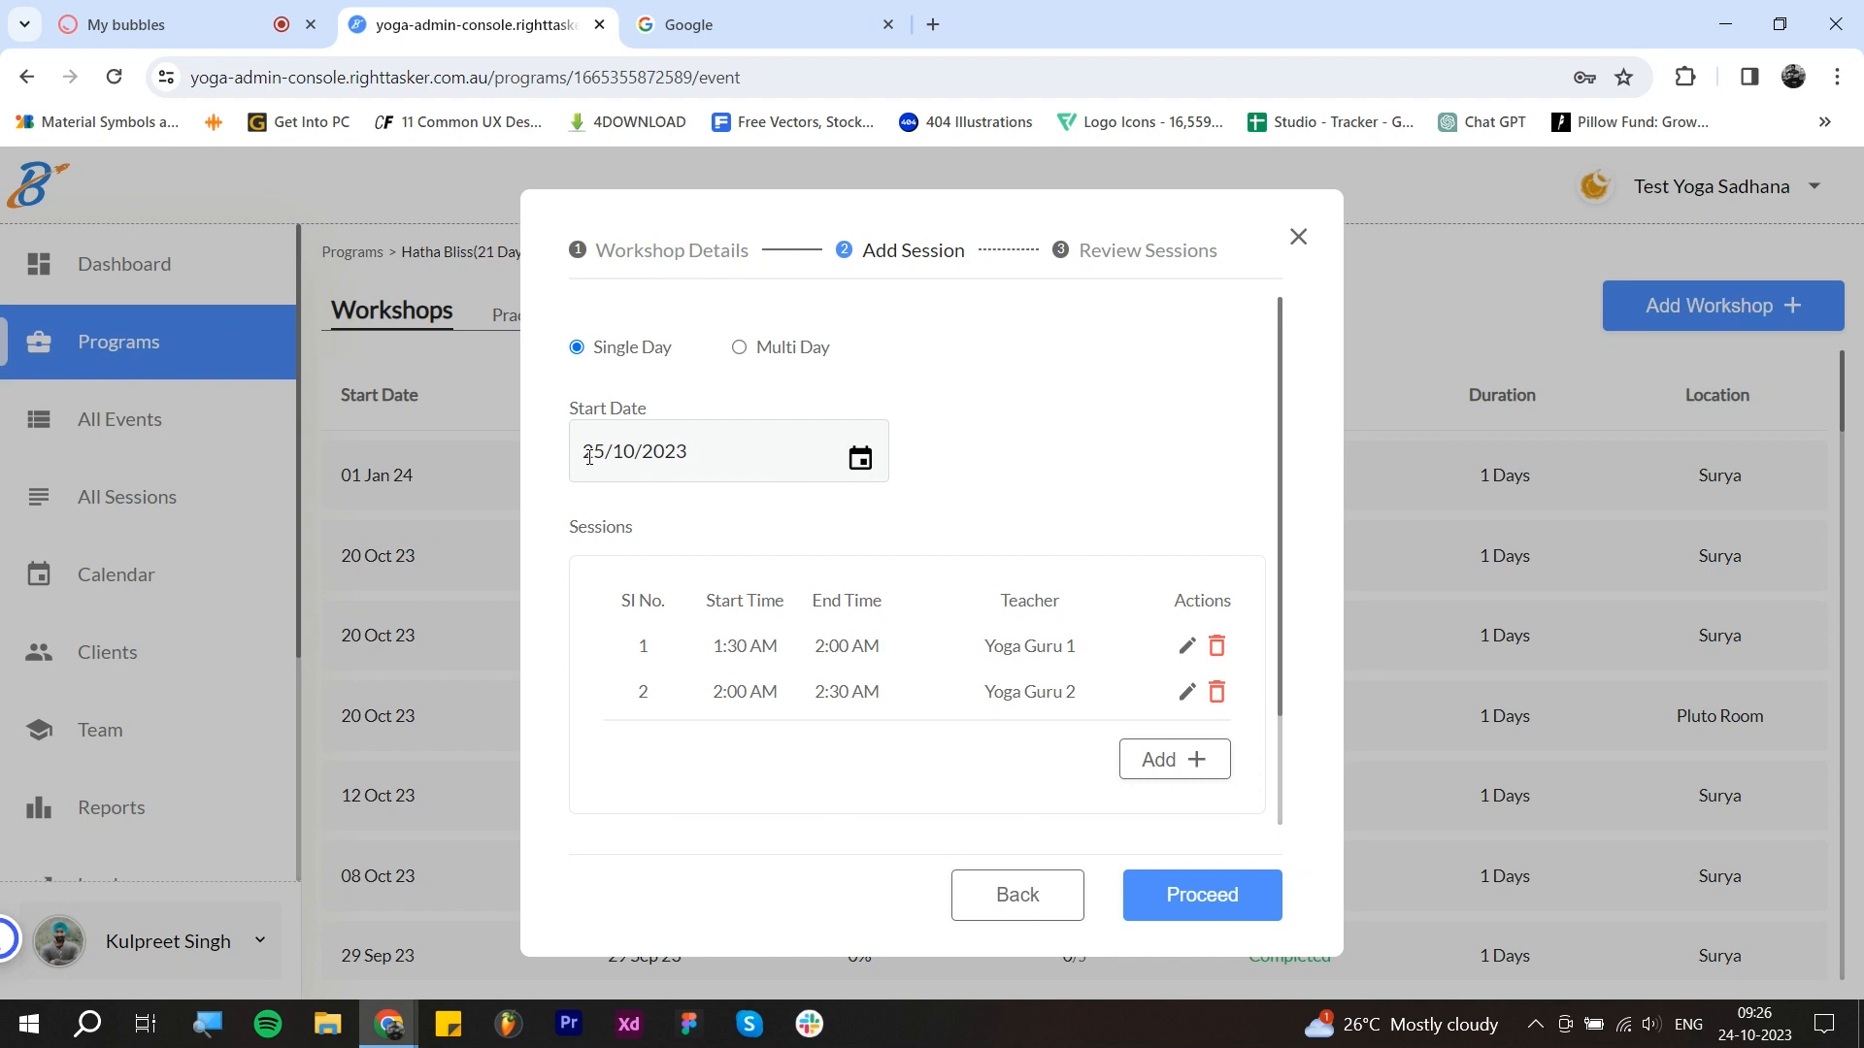
Step: Set the workshop's capacity to 5 and proceed to reviewing the sessions
scroll(874, 524, "down", 2)
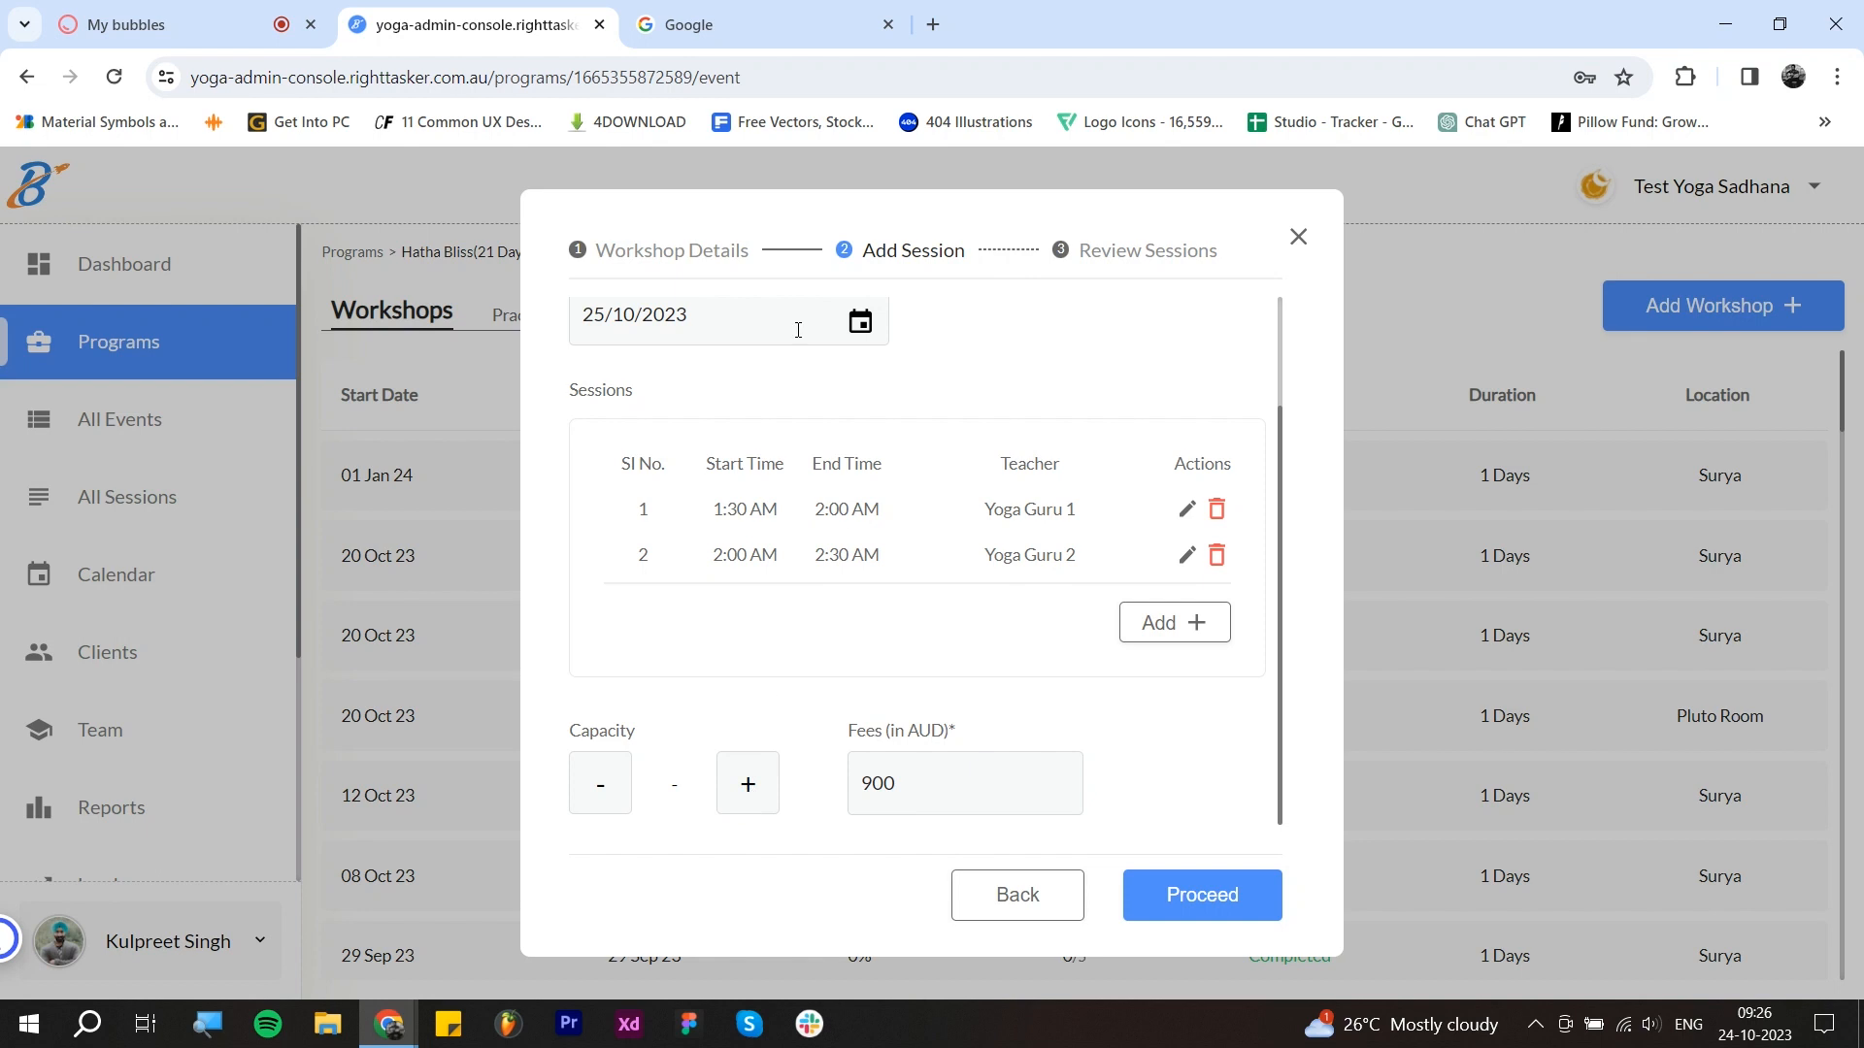
left_click(745, 796)
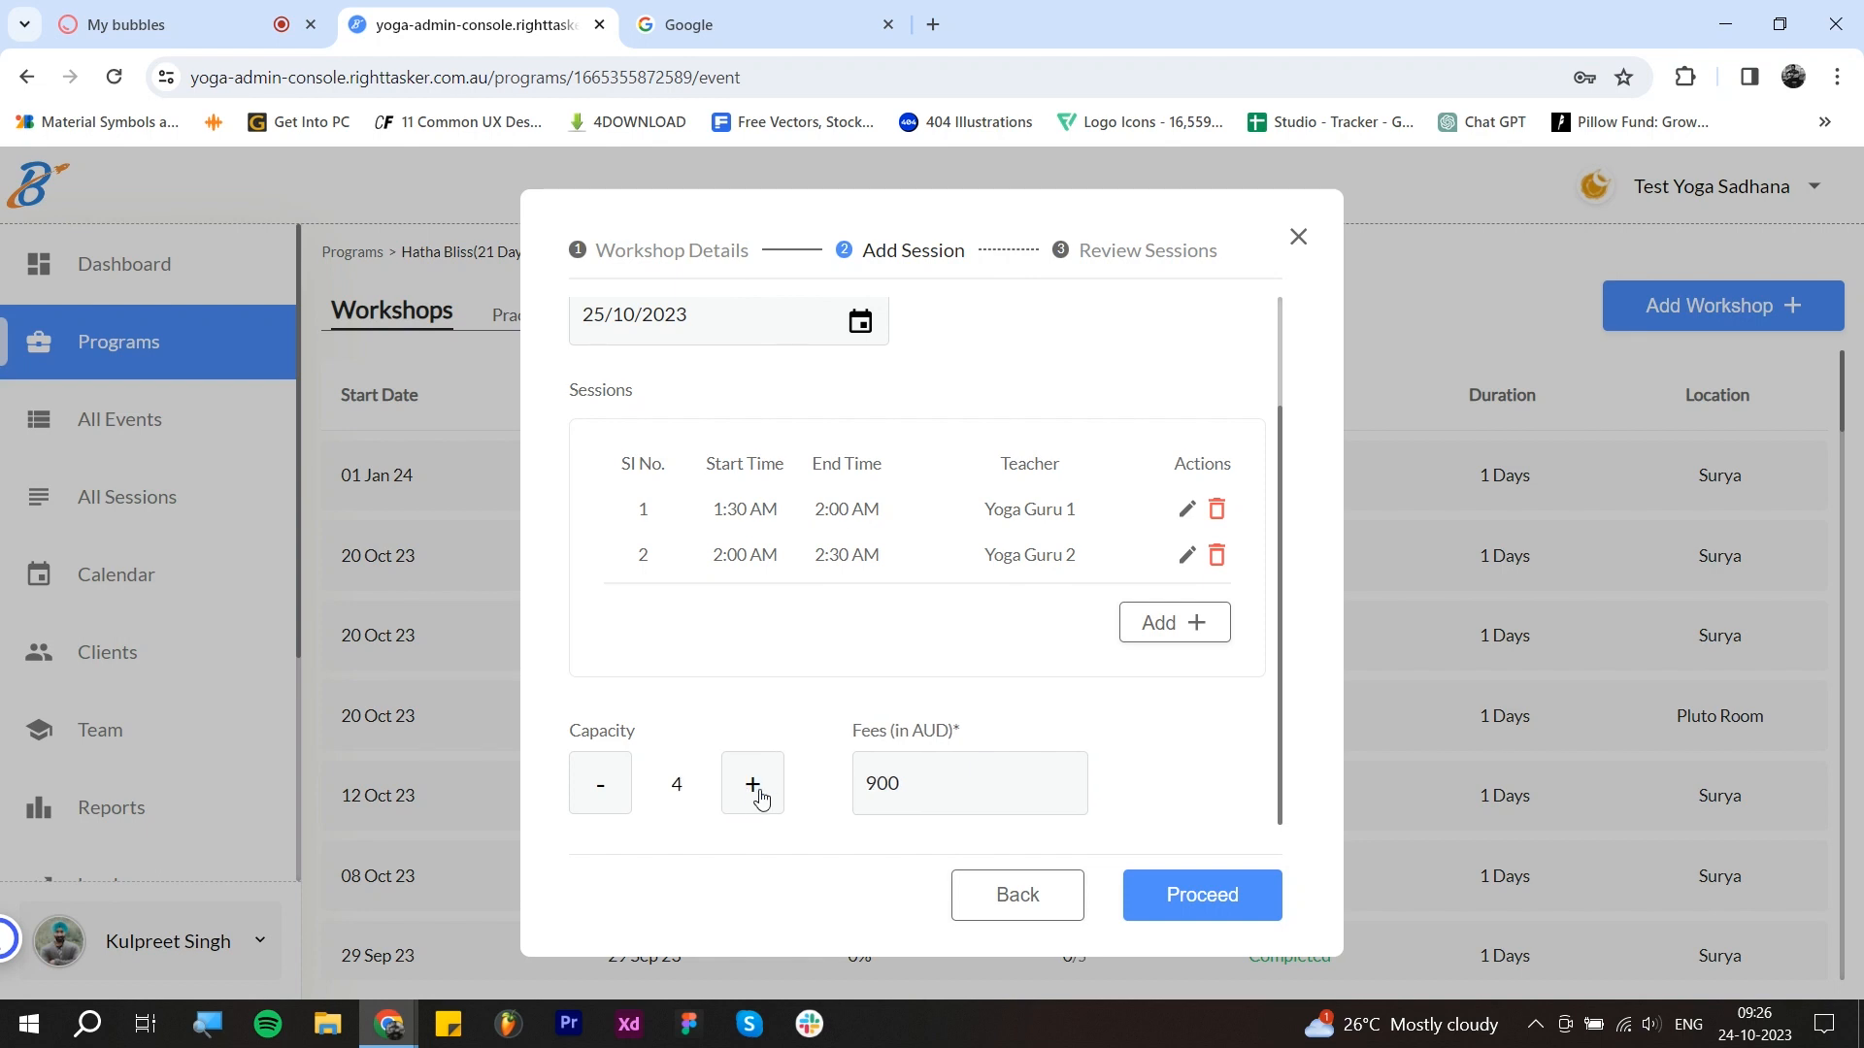
left_click(757, 800)
double_click(942, 783)
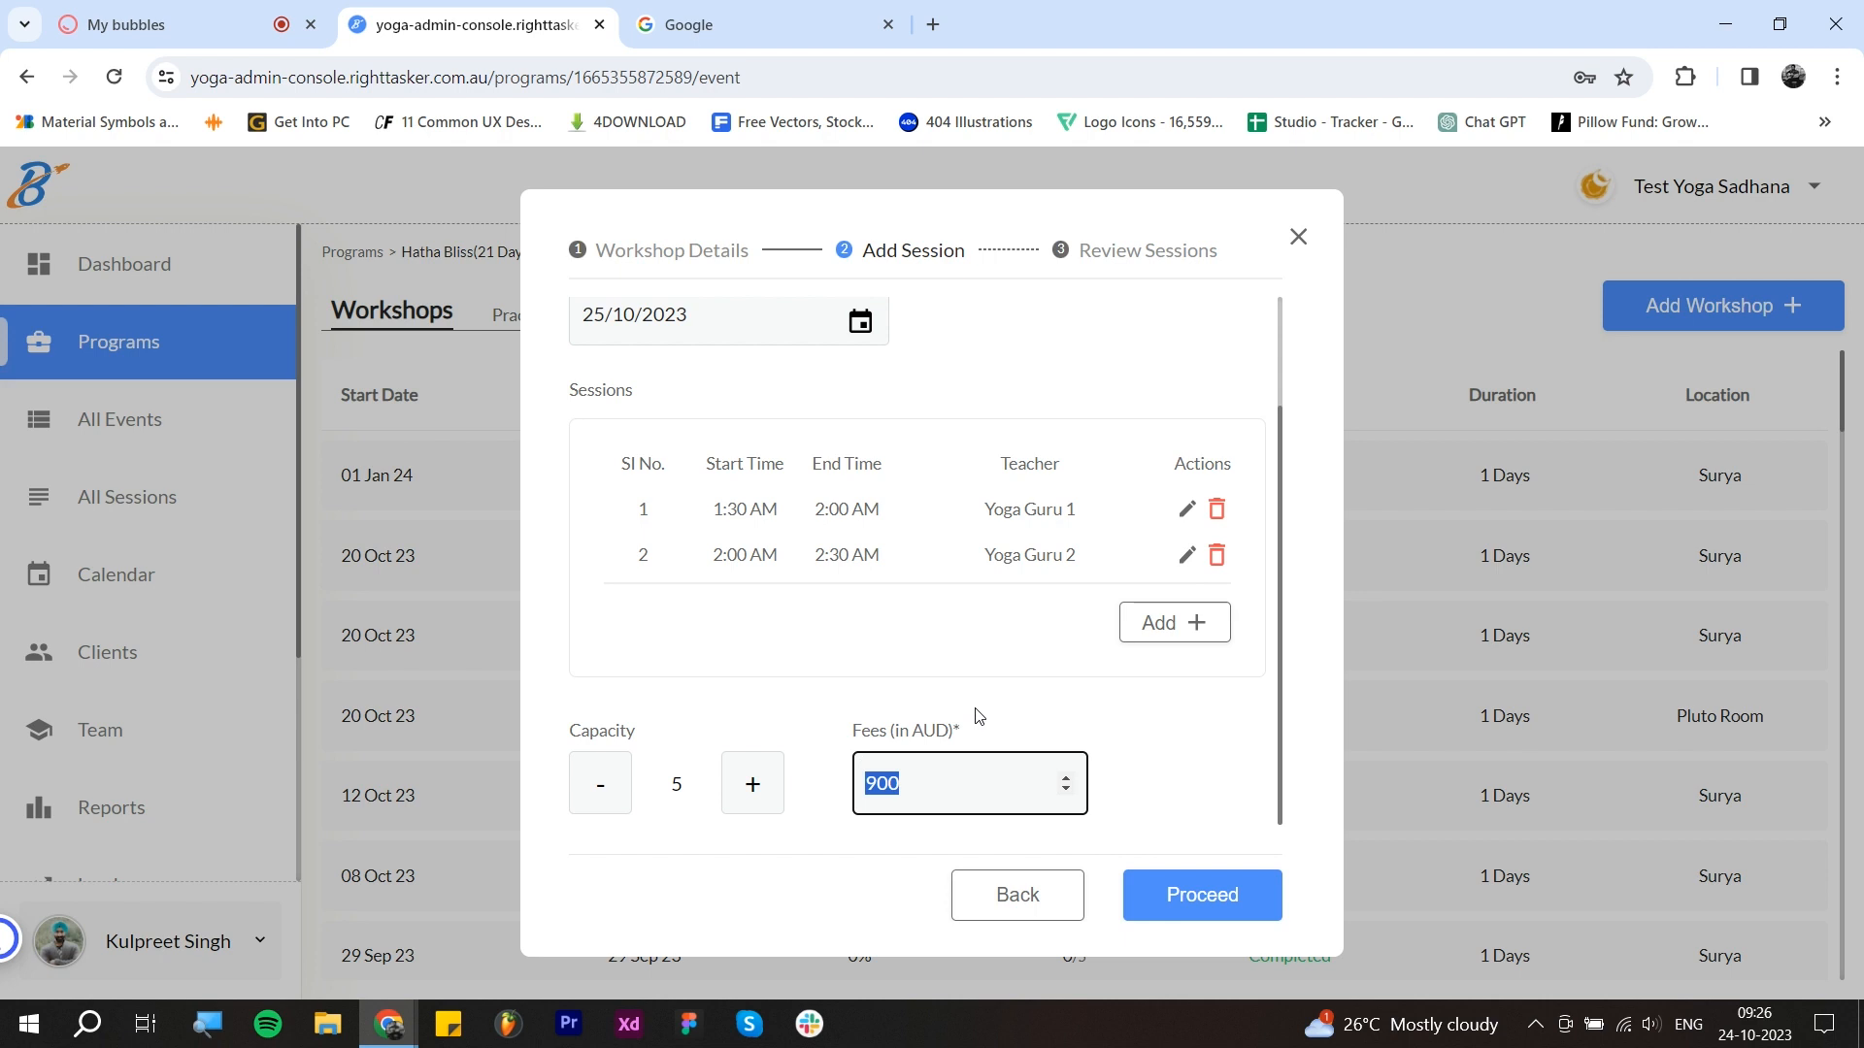
scroll(983, 709, "up", 2)
left_click(1034, 468)
scroll(1039, 486, "down", 2)
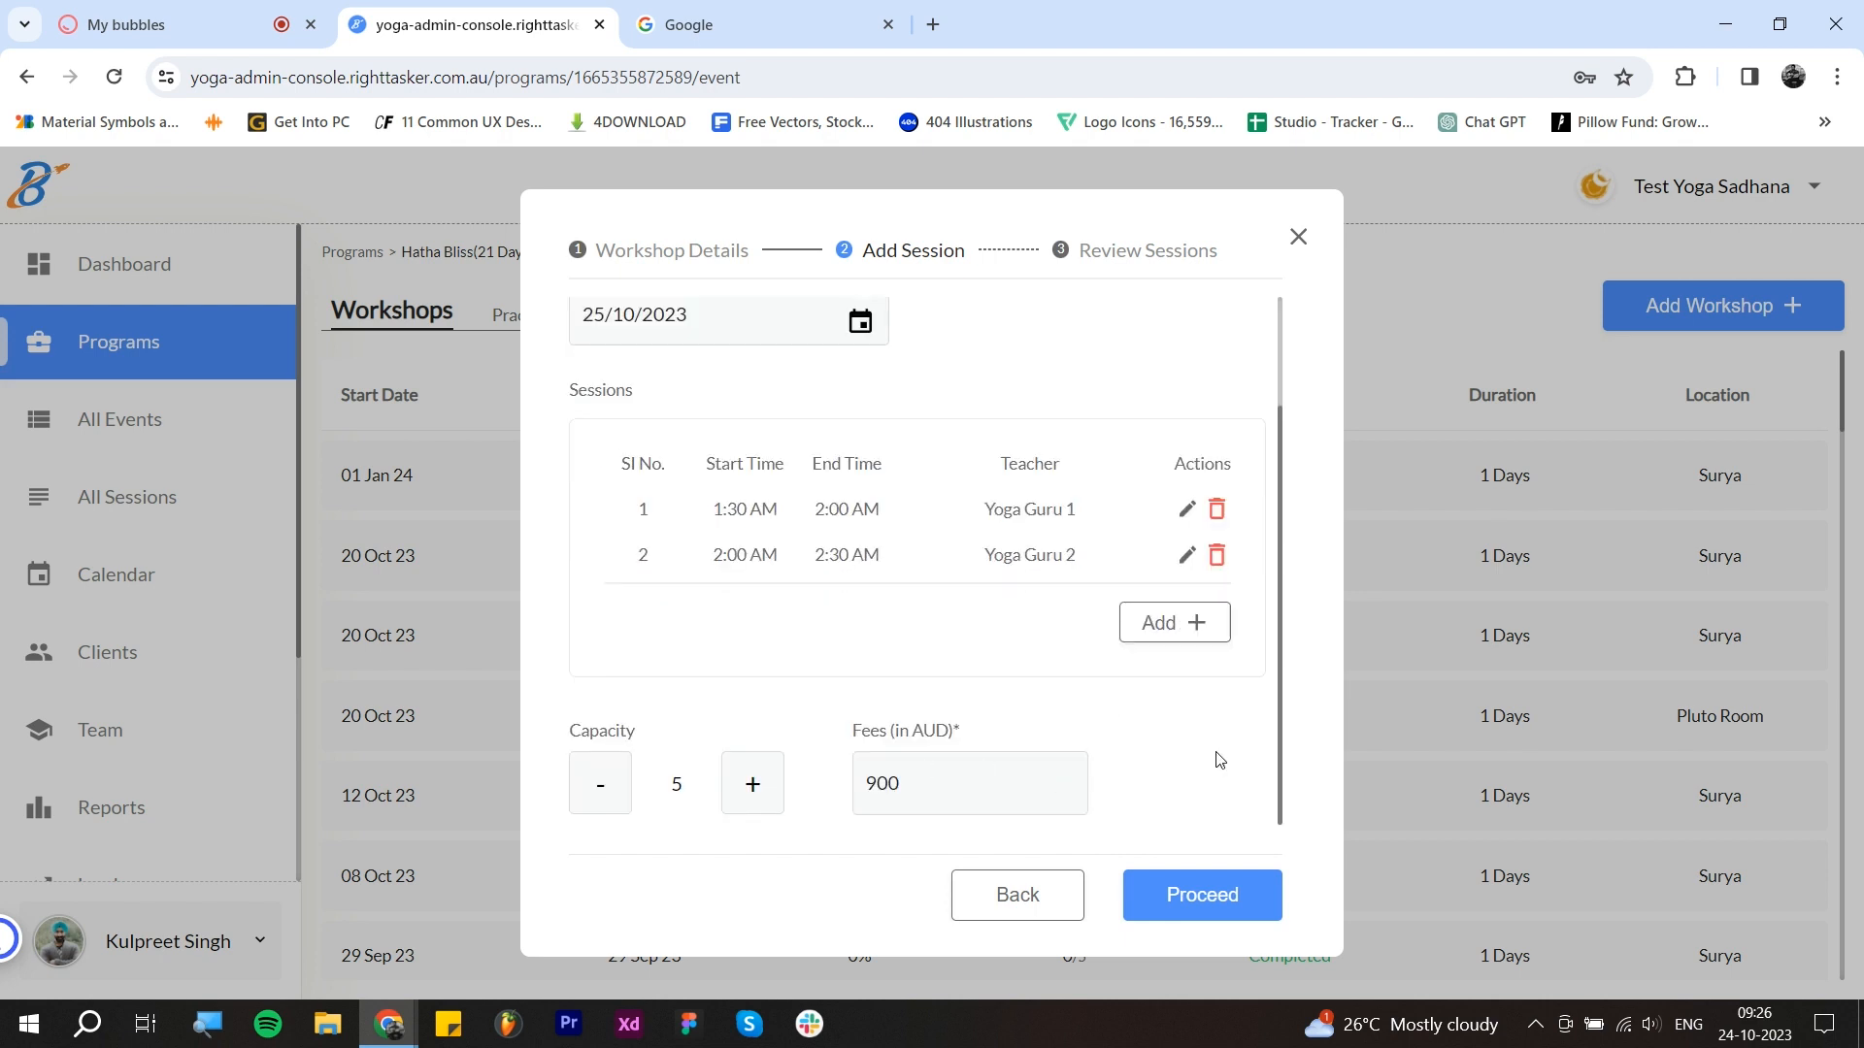
scroll(1213, 757, "up", 2)
scroll(1203, 750, "down", 1)
scroll(1204, 776, "down", 2)
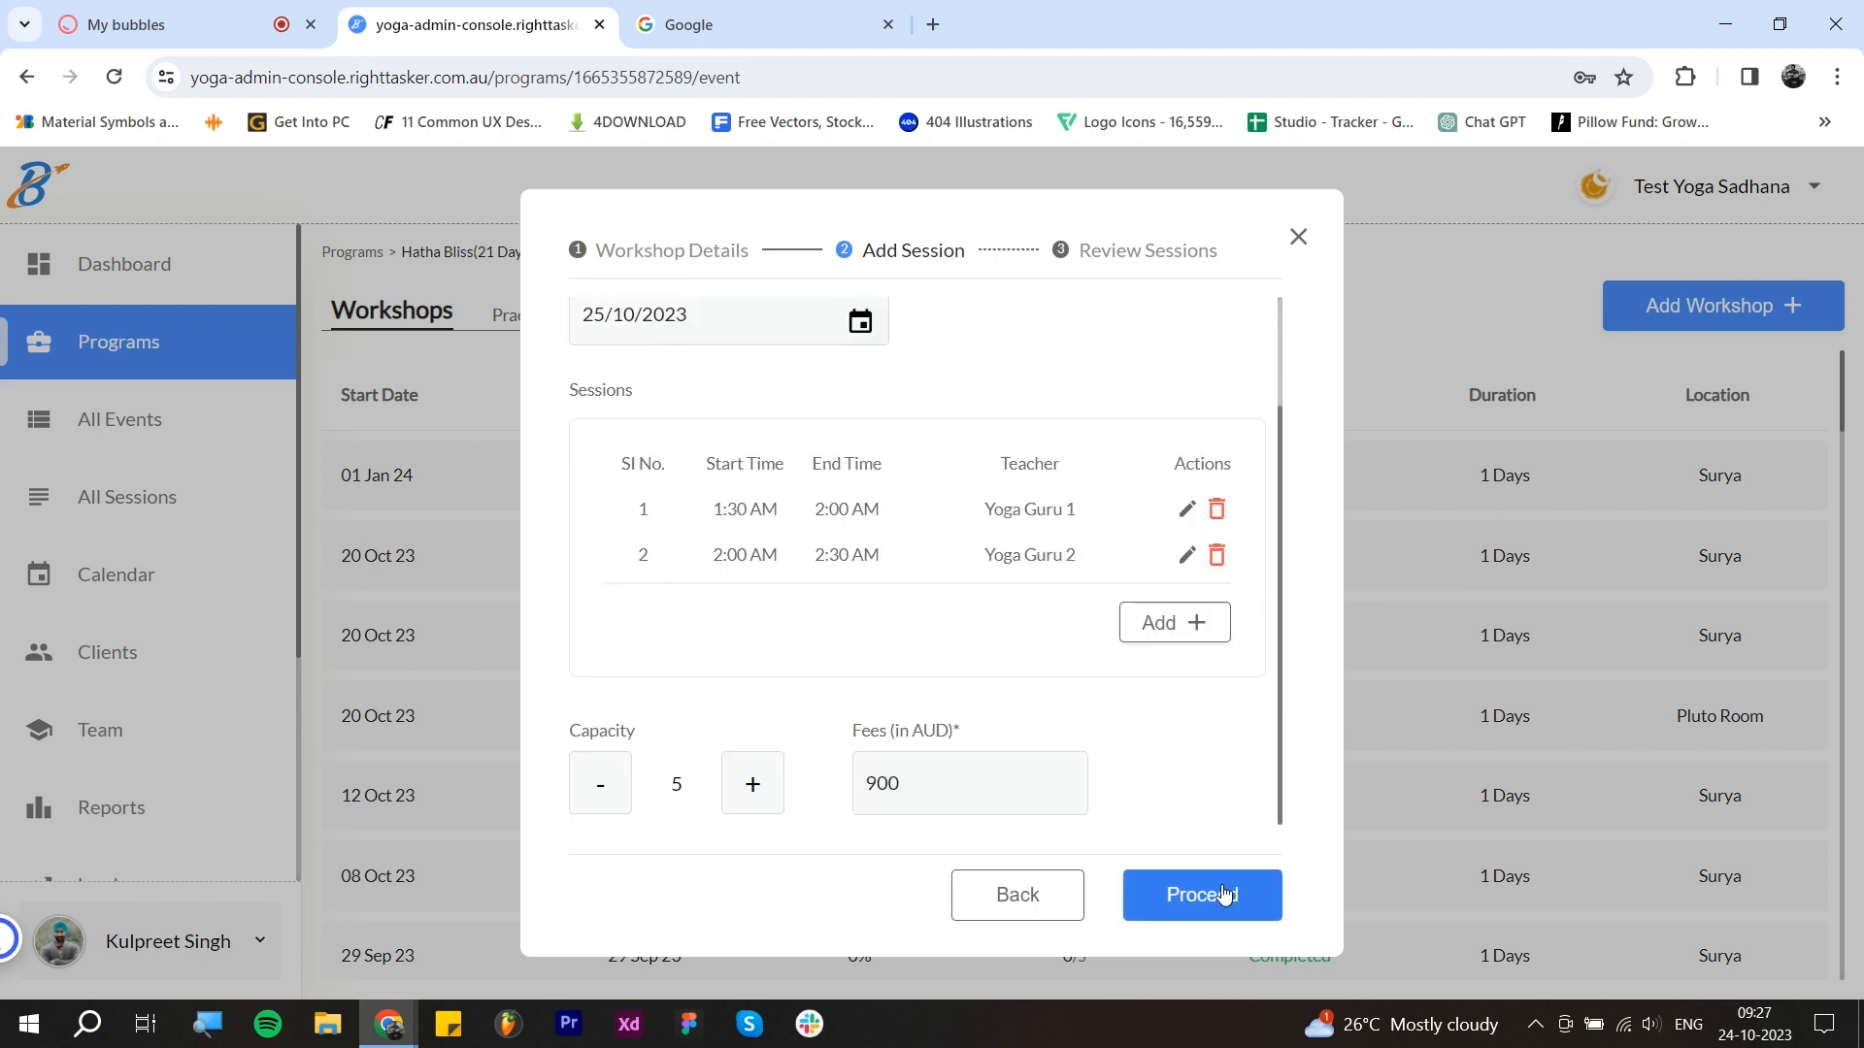
left_click(1213, 891)
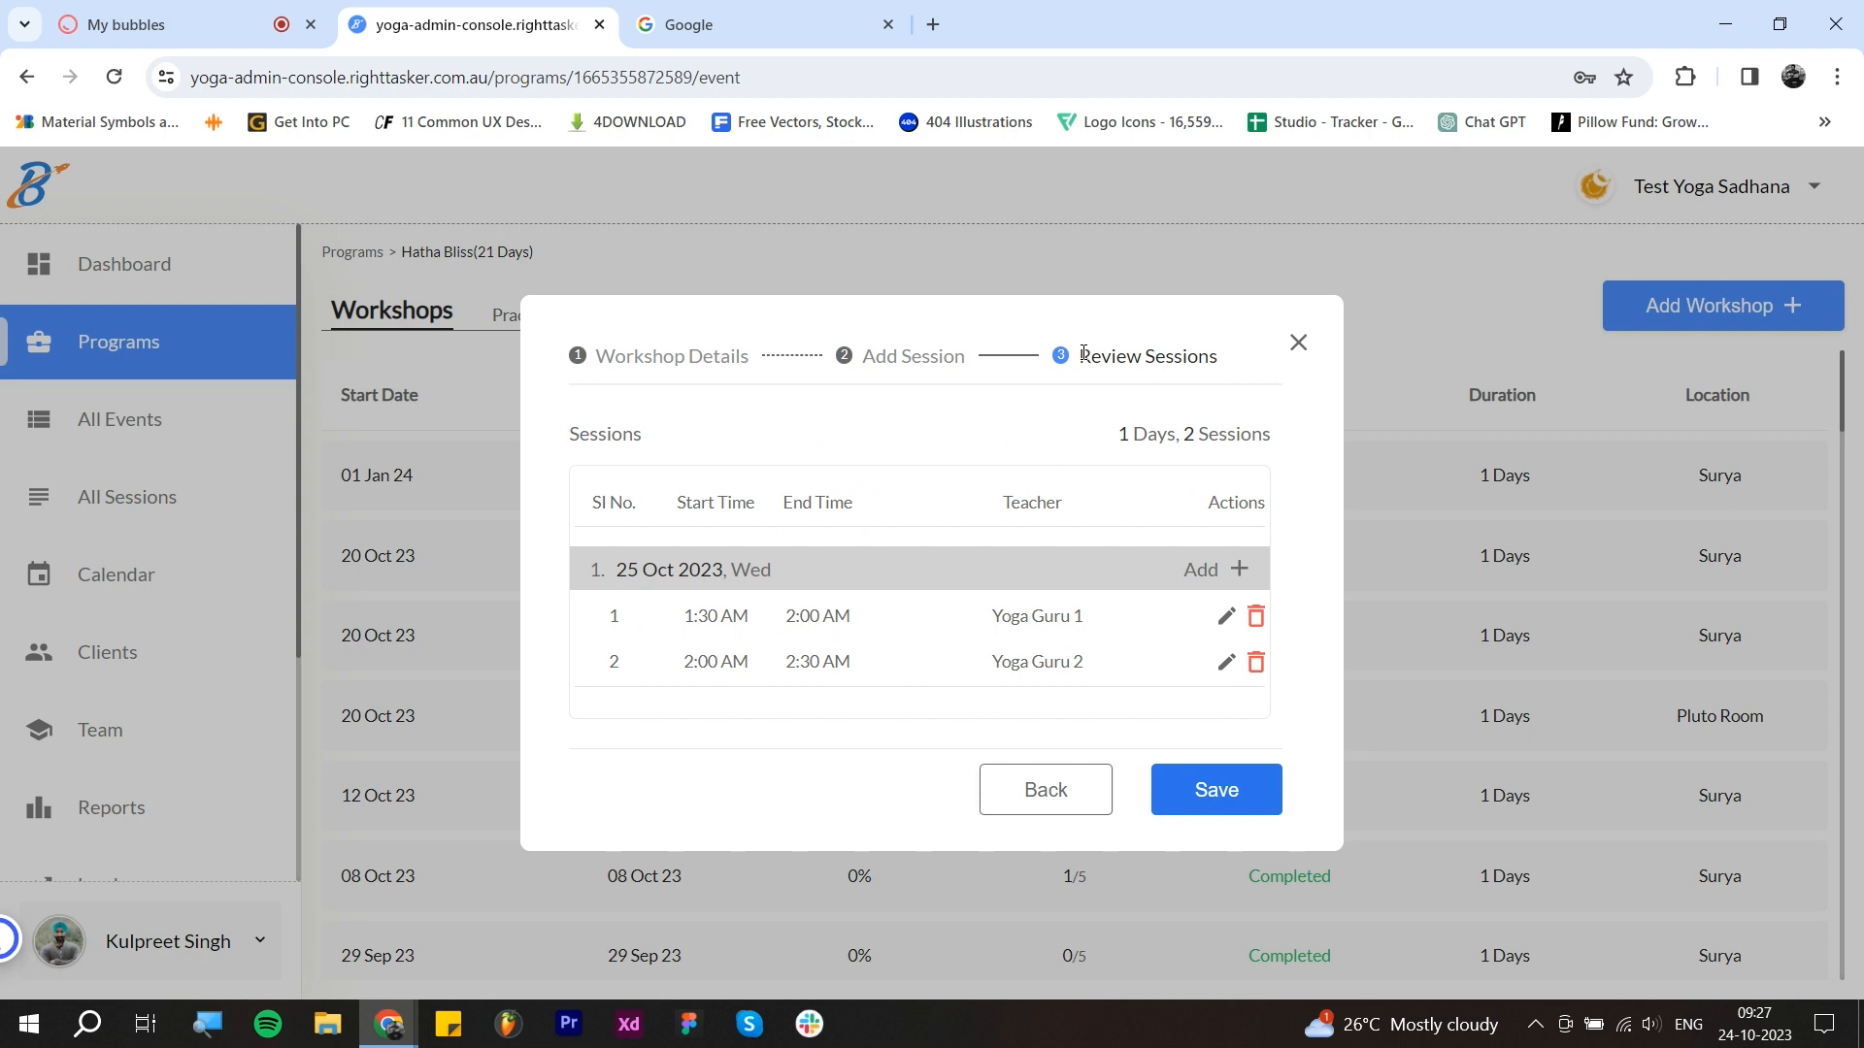
Step: Review the session summary, then view the first session's edit form and cancel it
left_click_drag(1084, 353, 1211, 353)
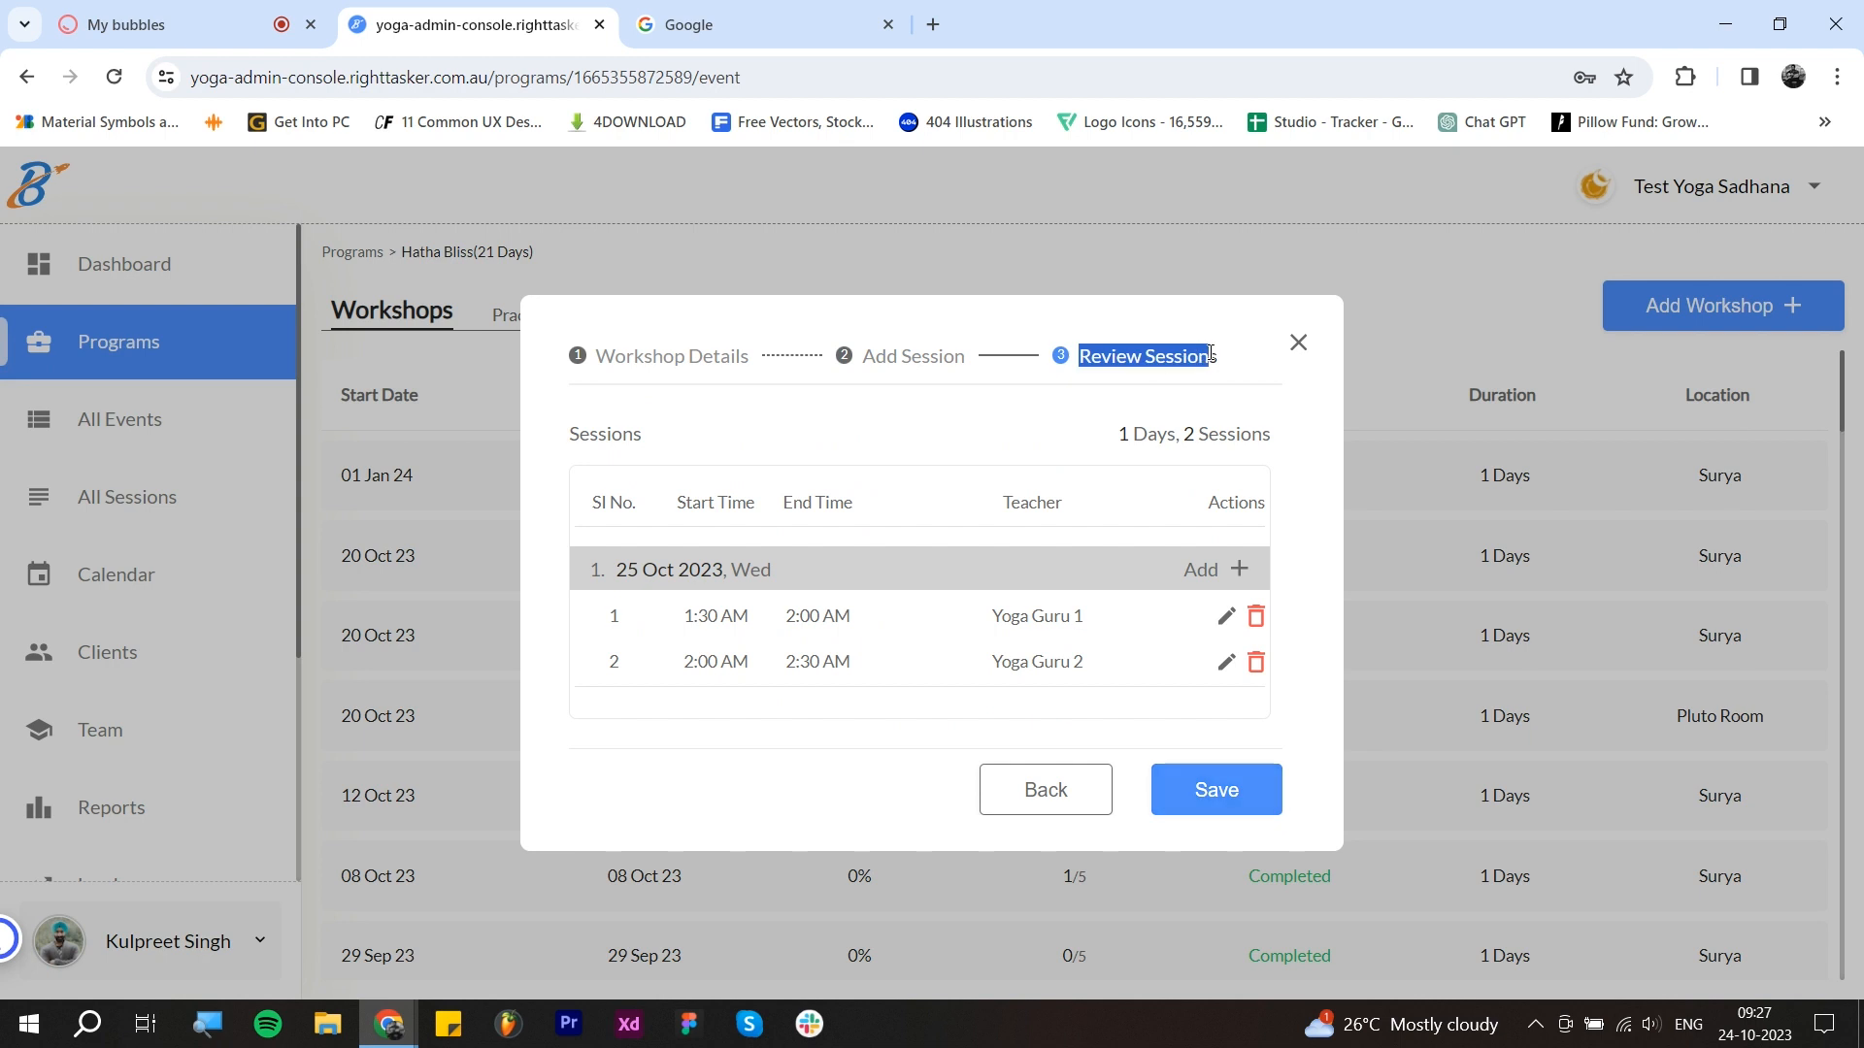
left_click(939, 511)
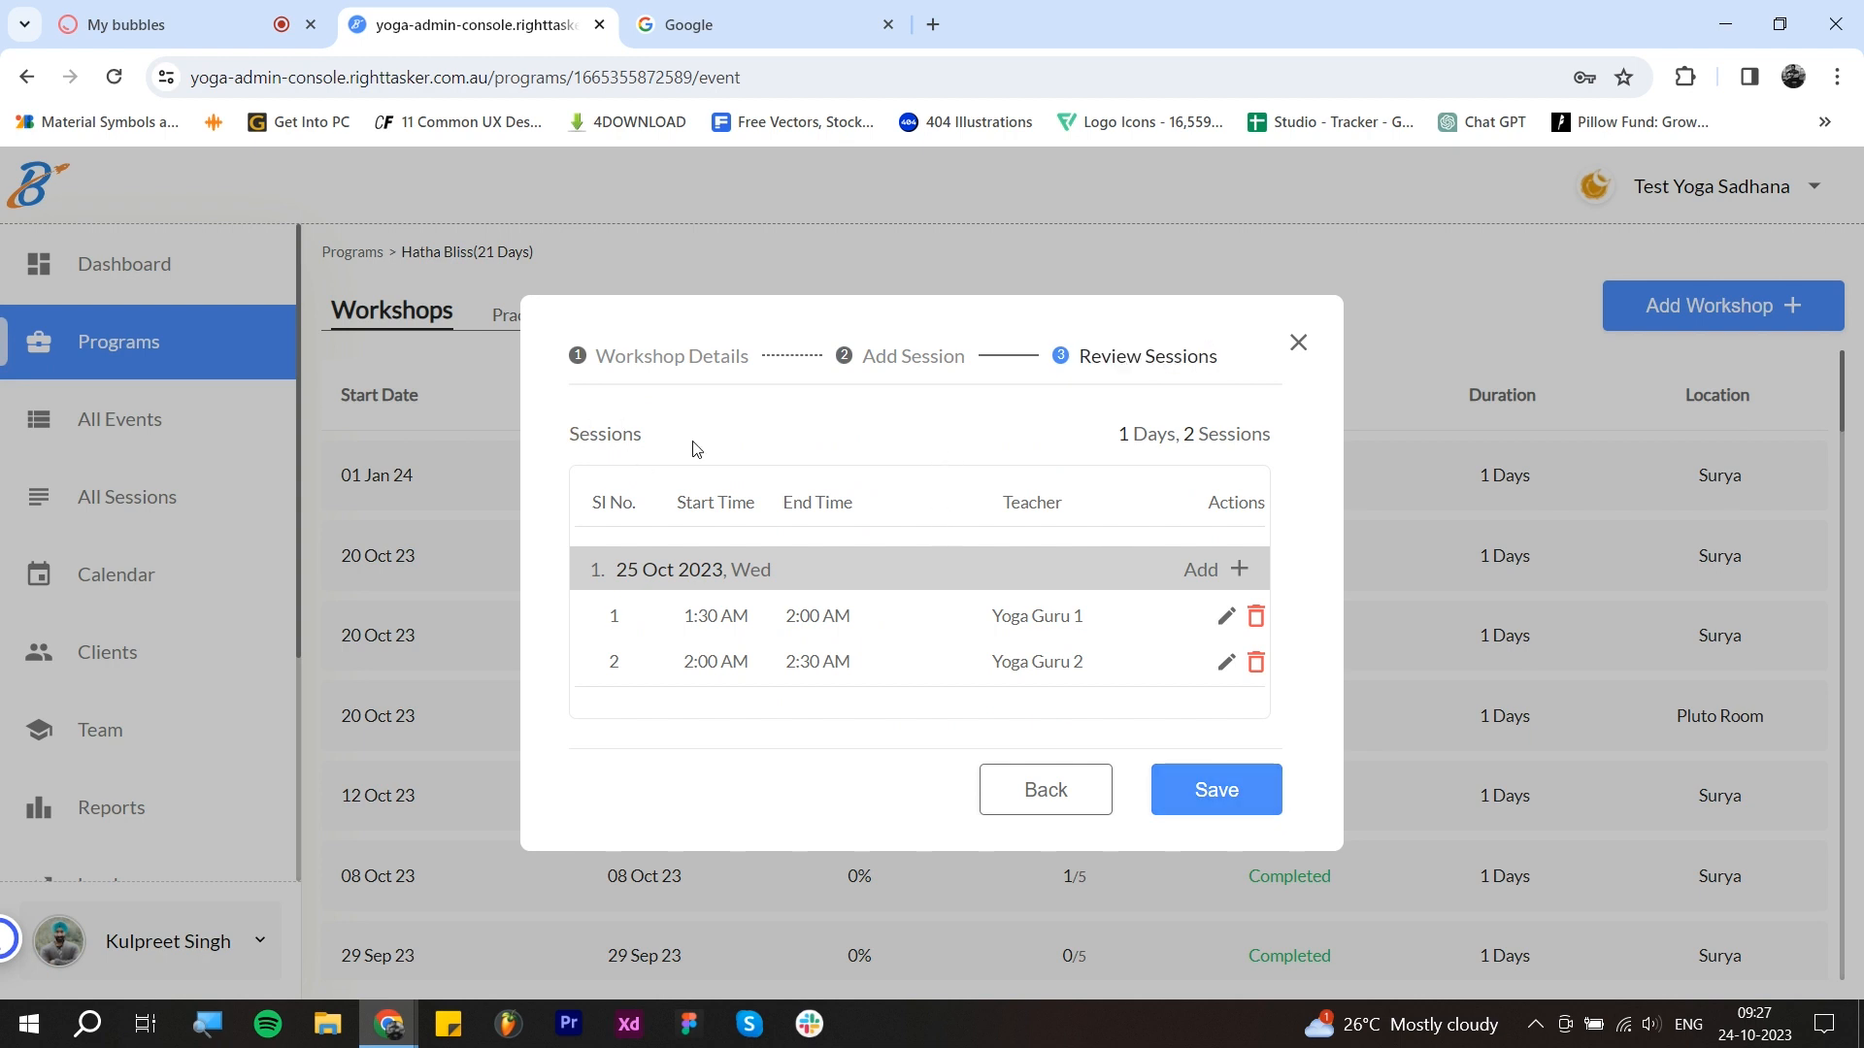
left_click_drag(1122, 430, 1276, 442)
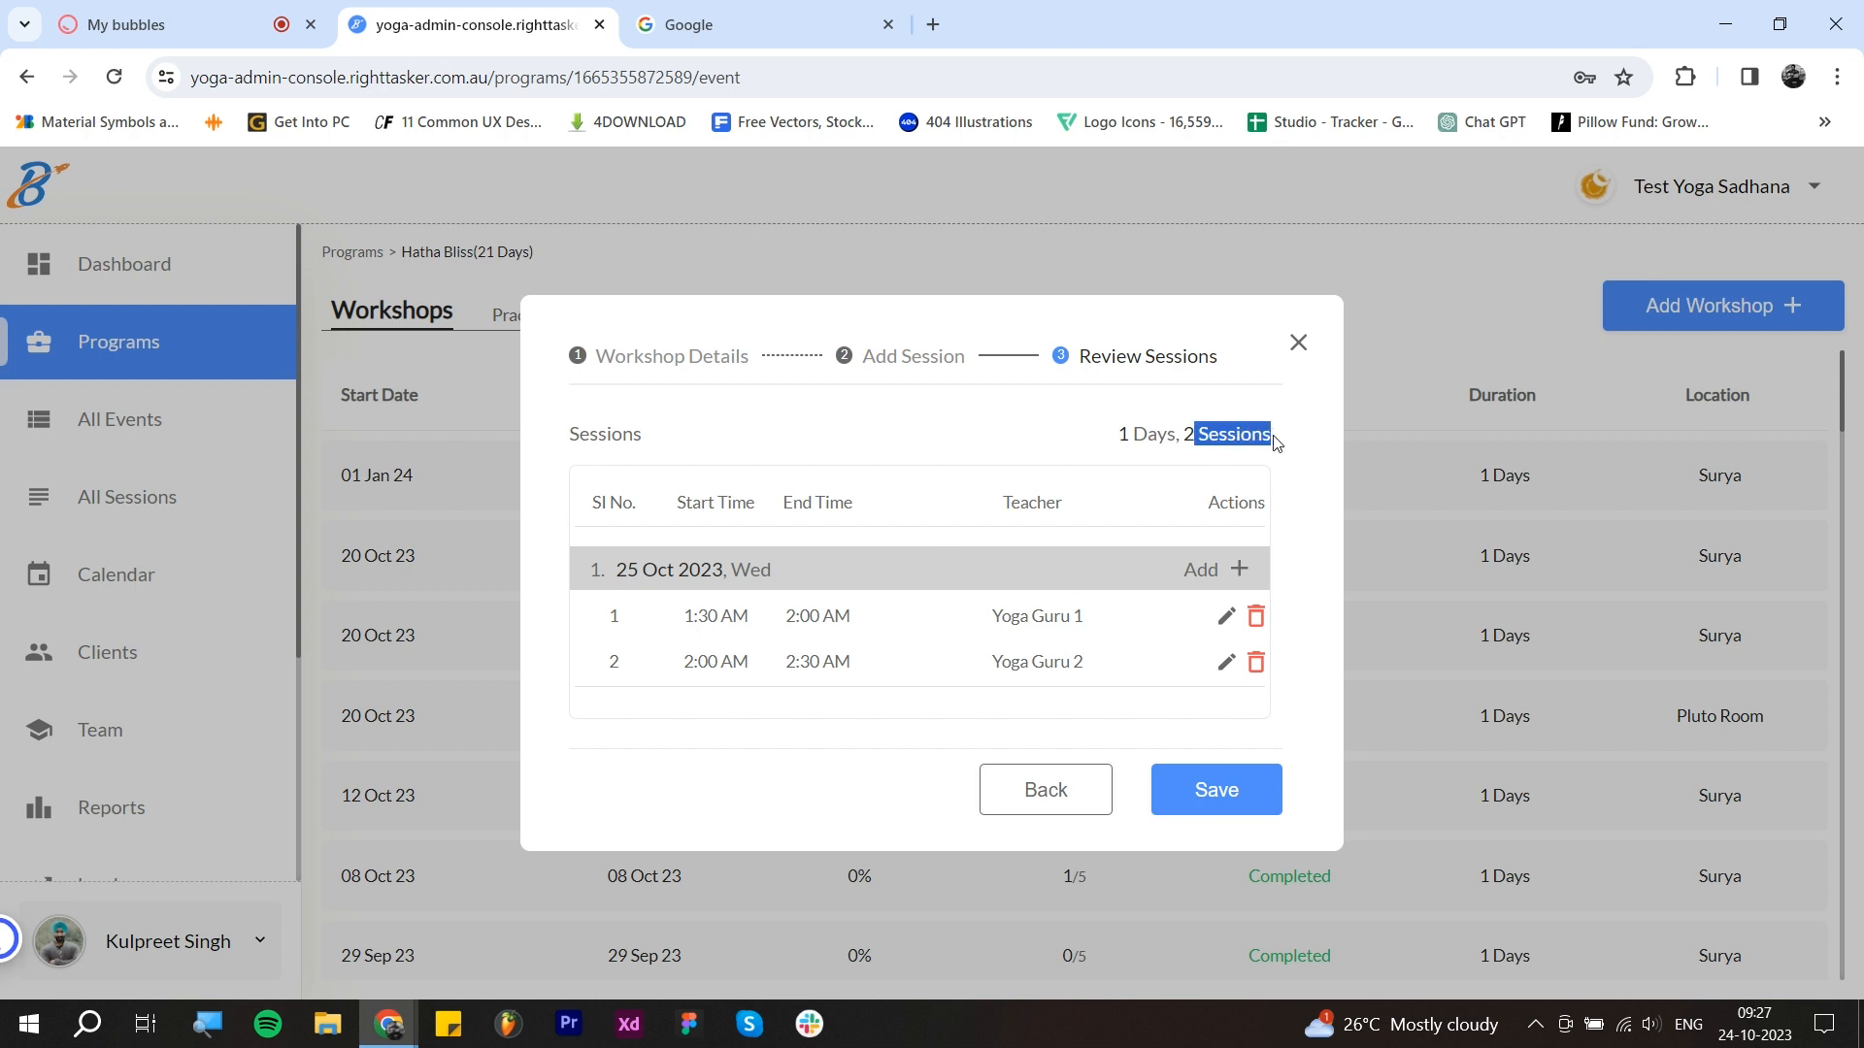
left_click_drag(1119, 435, 1266, 440)
left_click(1258, 433)
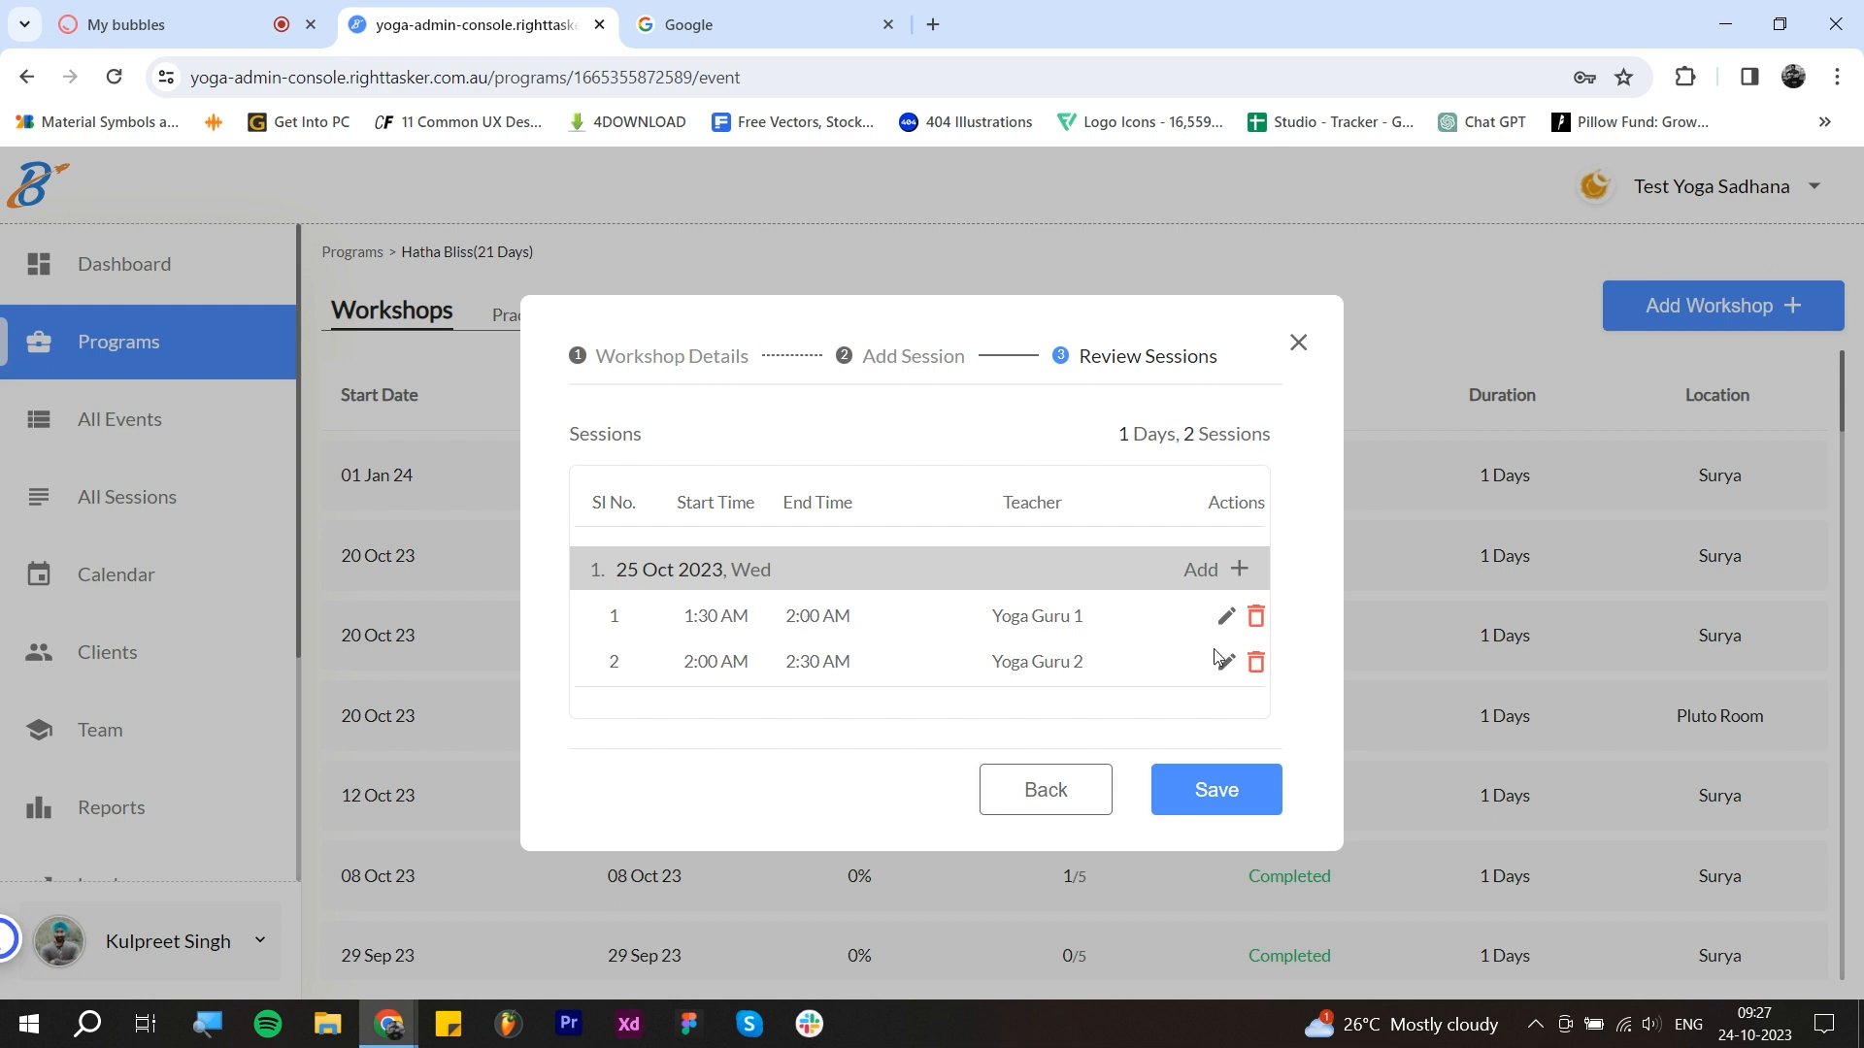
left_click(1227, 618)
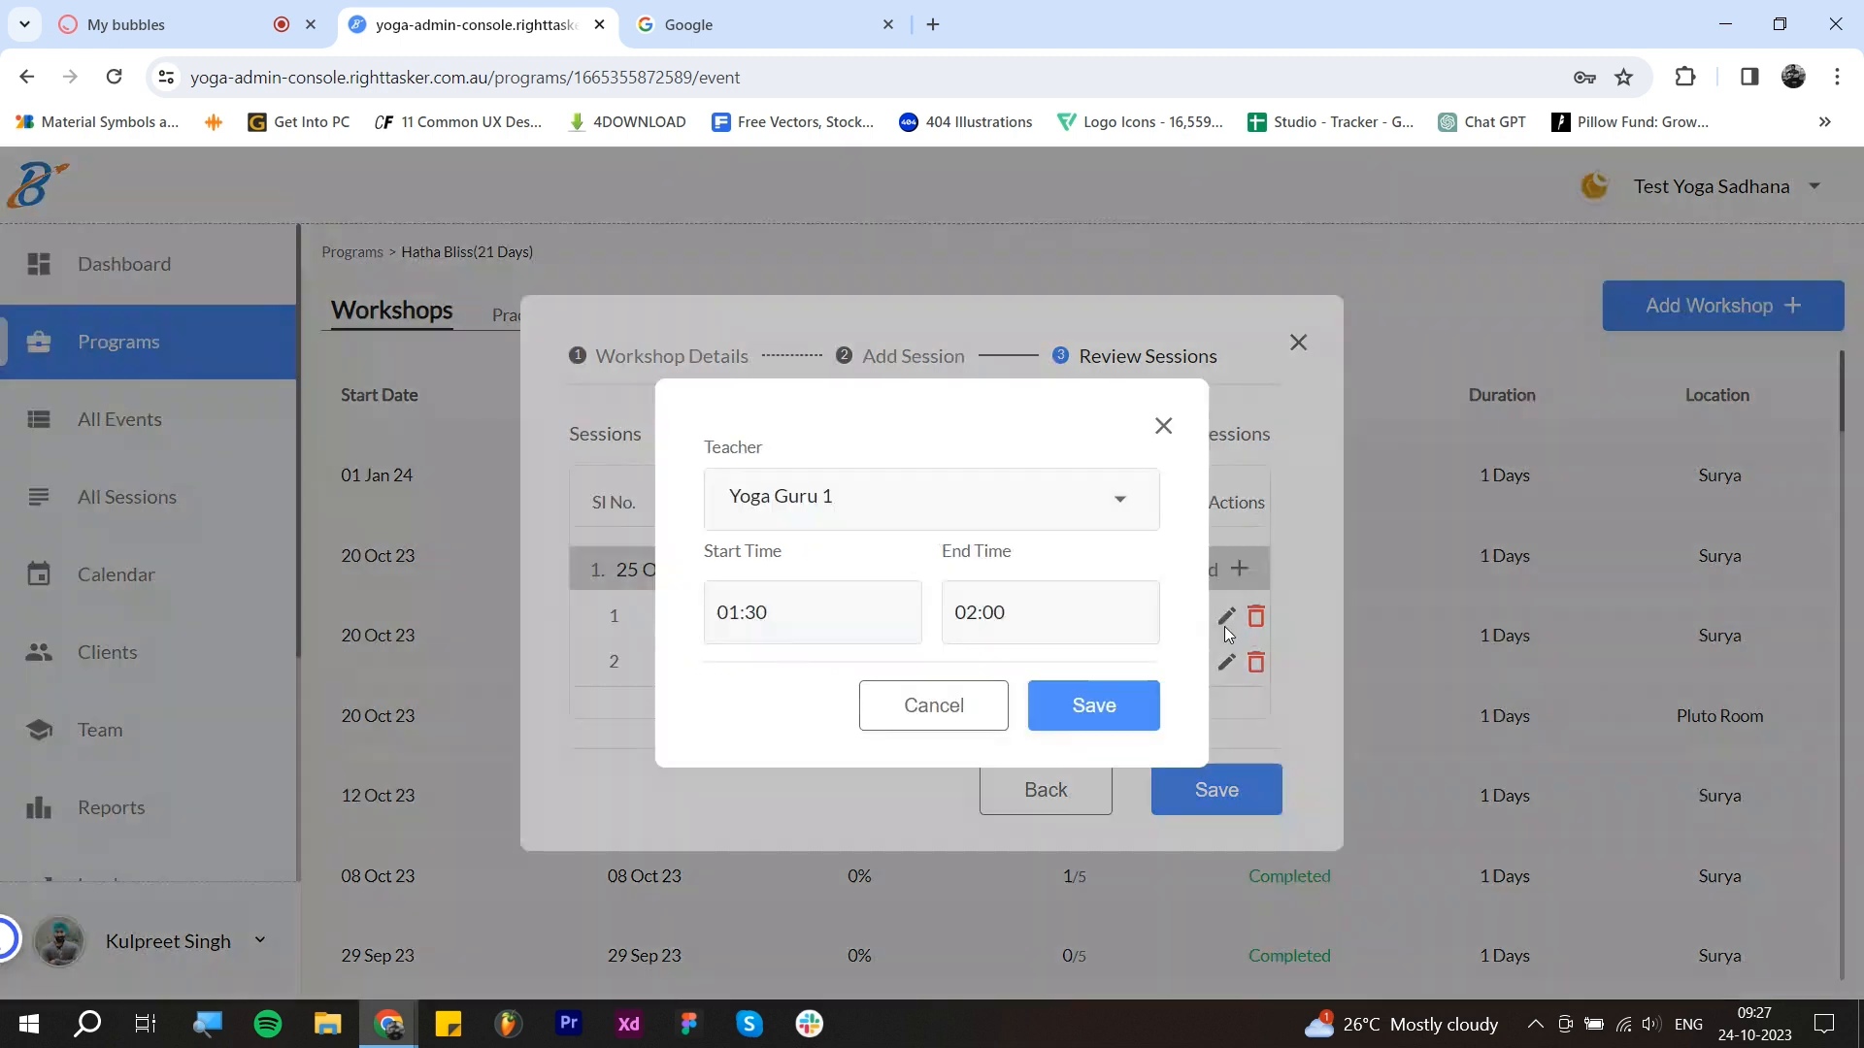
left_click(1004, 708)
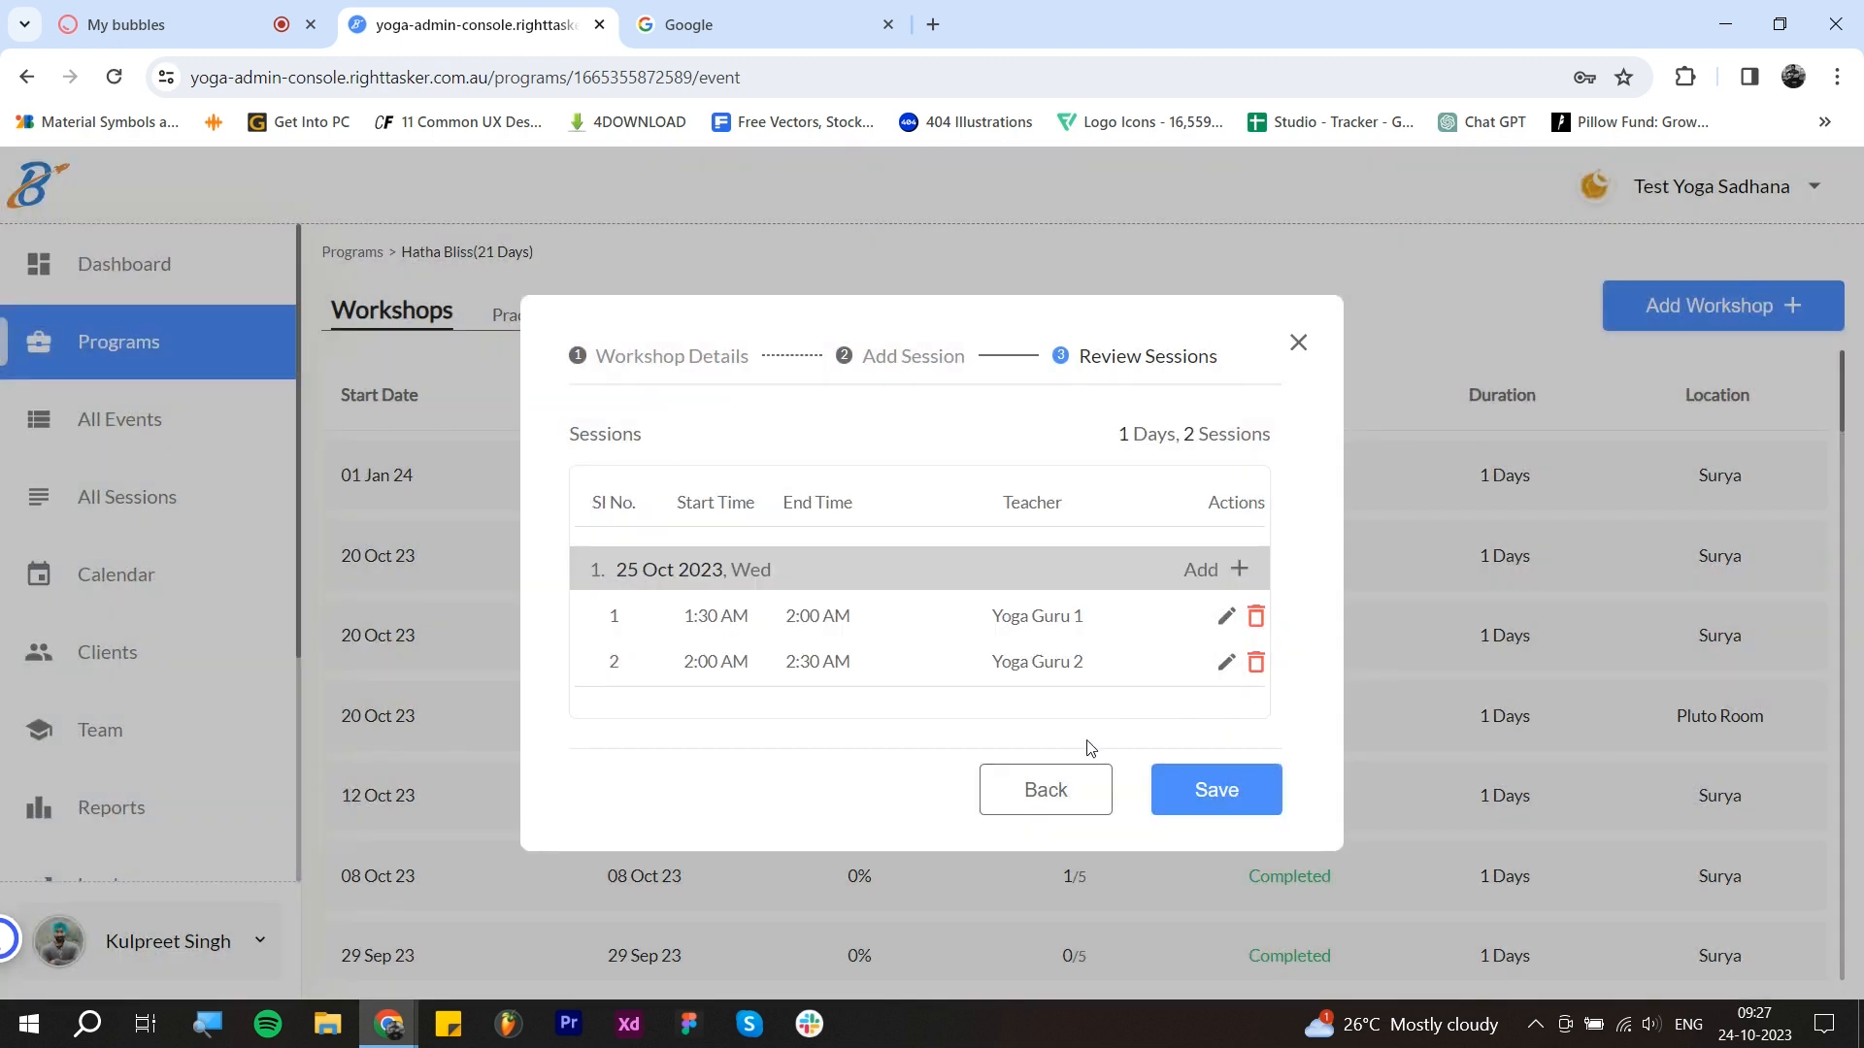
Step: Return to the session setup, switch the workshop to Multi Day, and add Tuesday, Wednesday and Thursday to its active days
left_click(1073, 801)
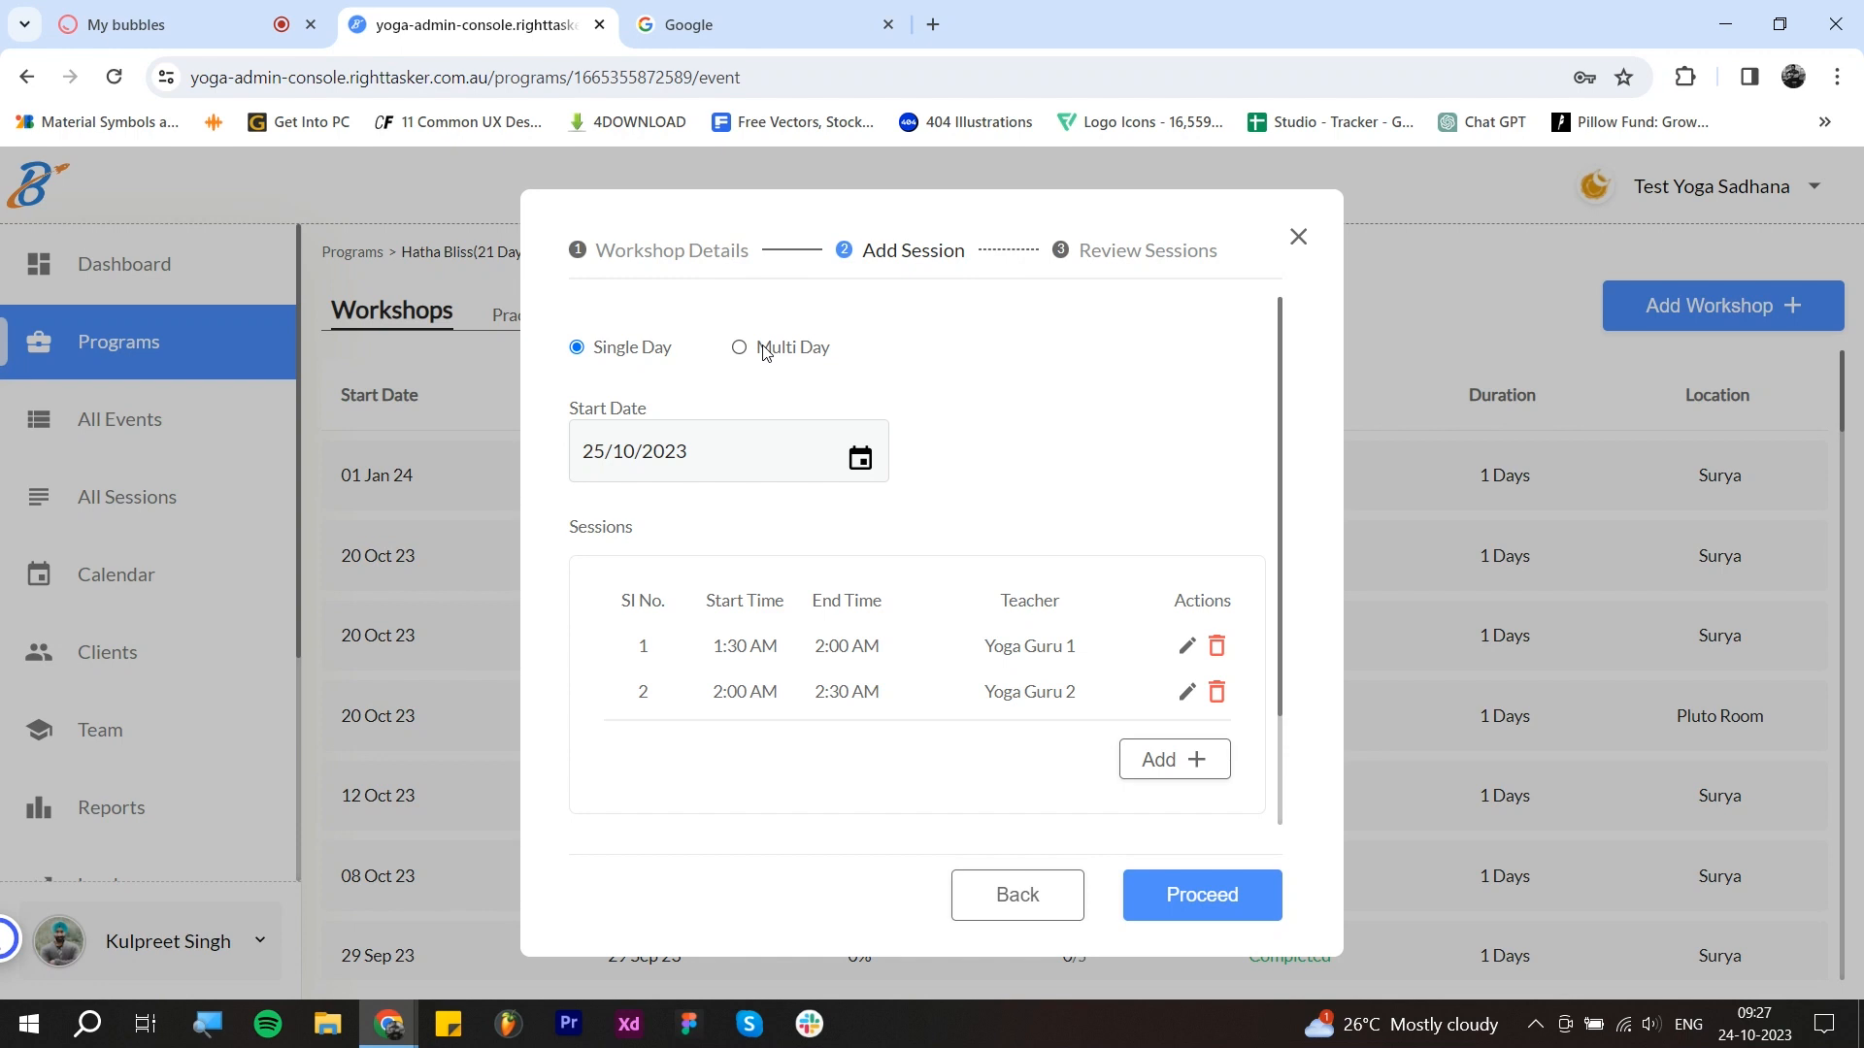
left_click(792, 351)
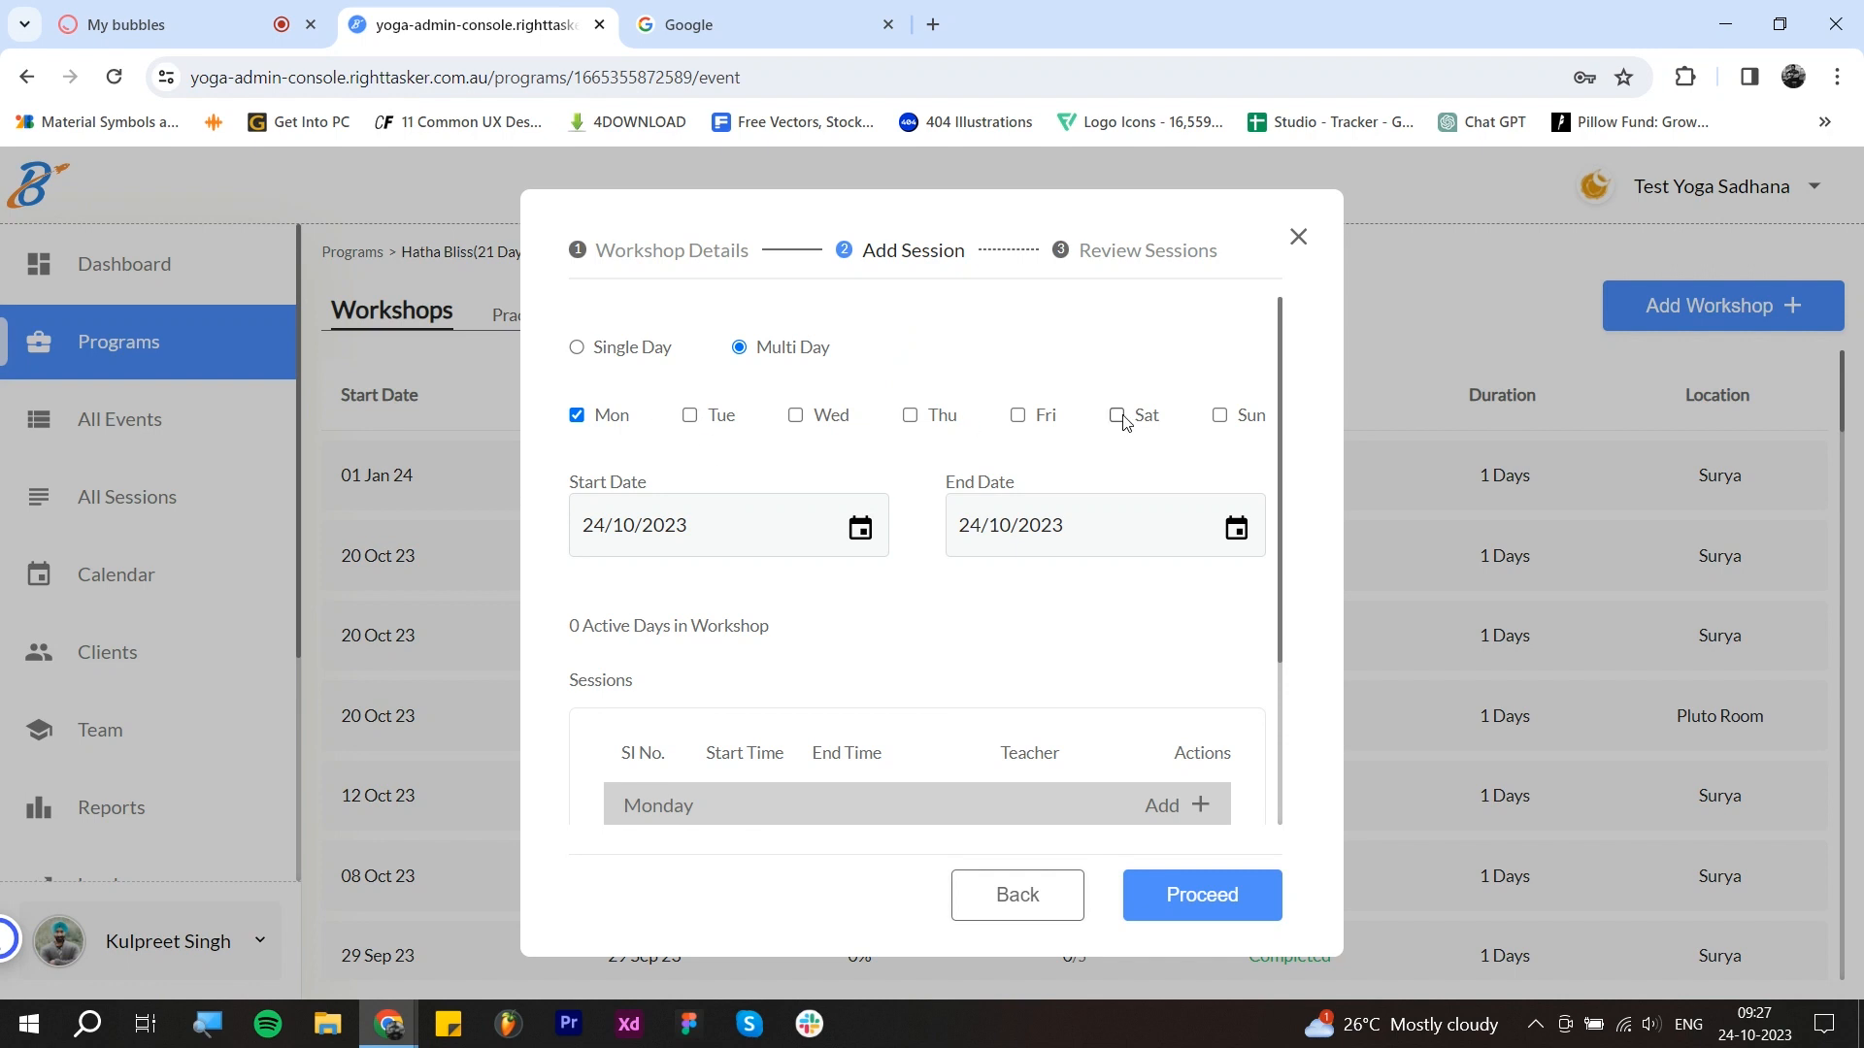
left_click(716, 418)
left_click(824, 417)
left_click(939, 426)
Step: Set the multi-day workshop's start date to 25/10/2023
scroll(968, 365, "down", 1)
left_click(760, 403)
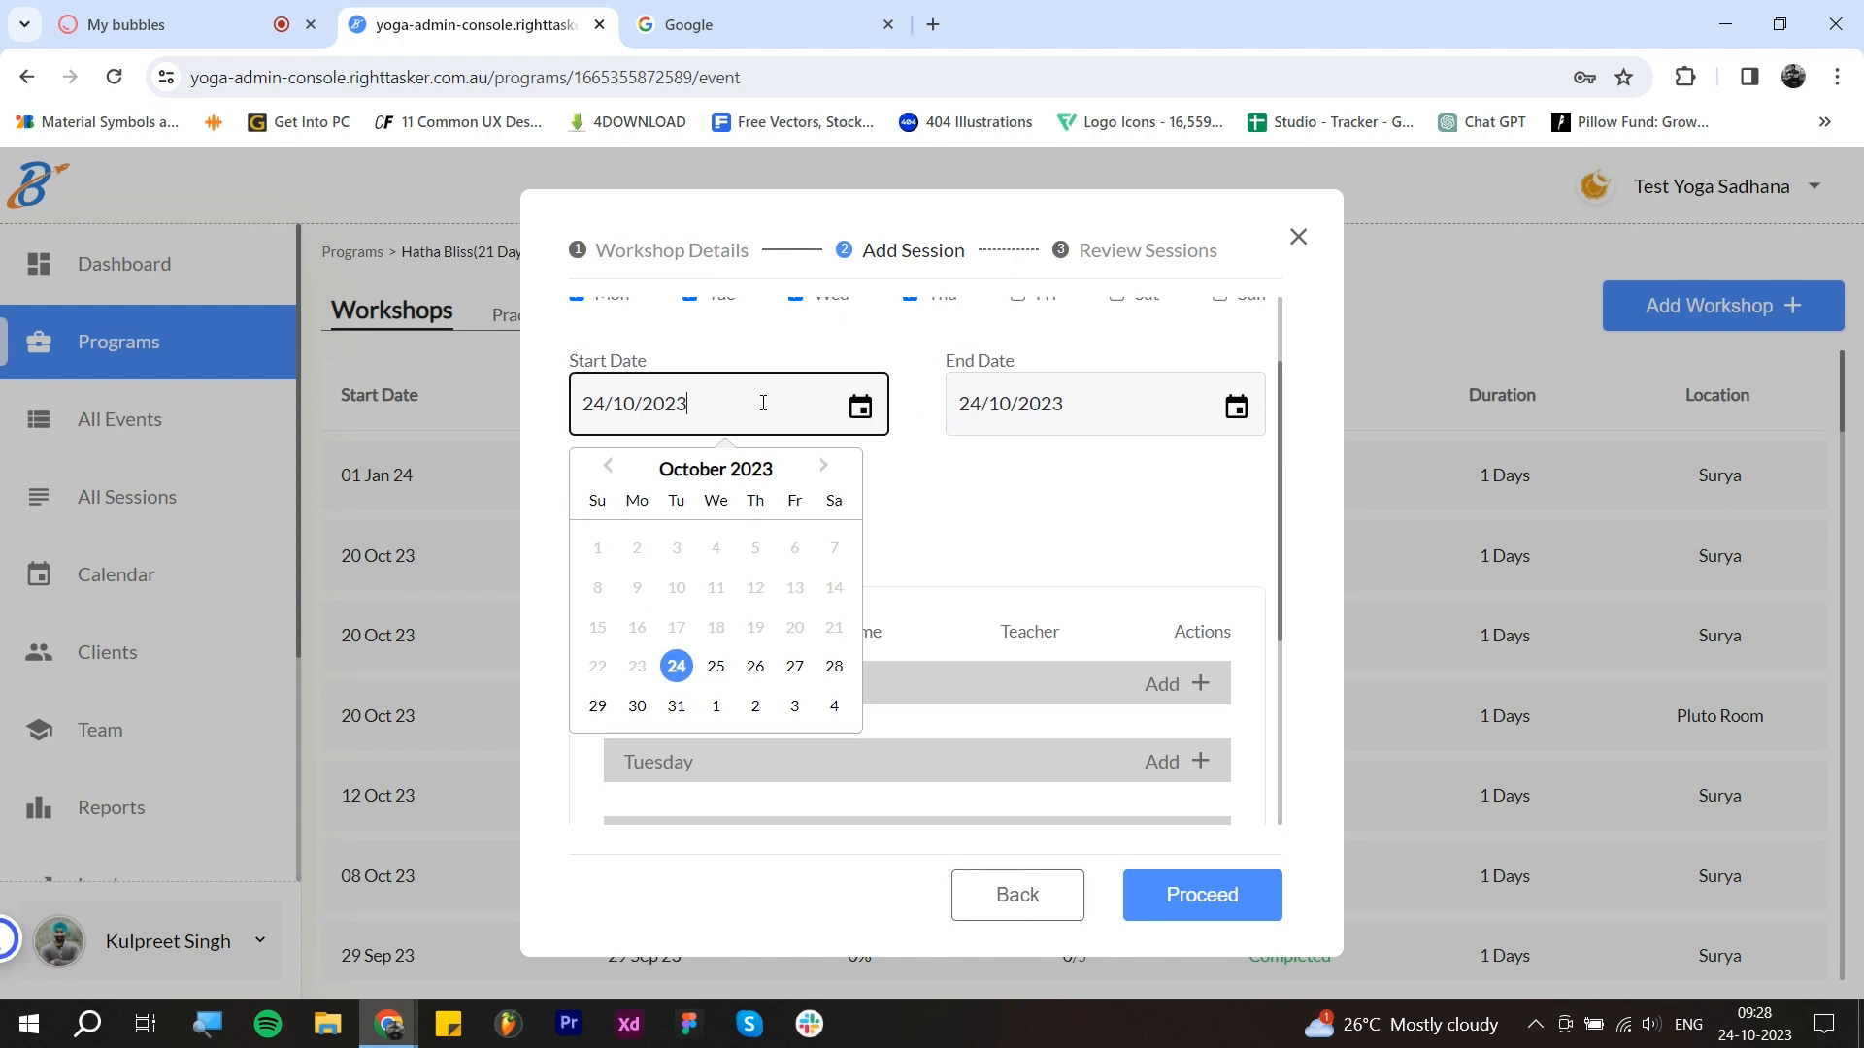
left_click(1123, 410)
scroll(1063, 403, "up", 1)
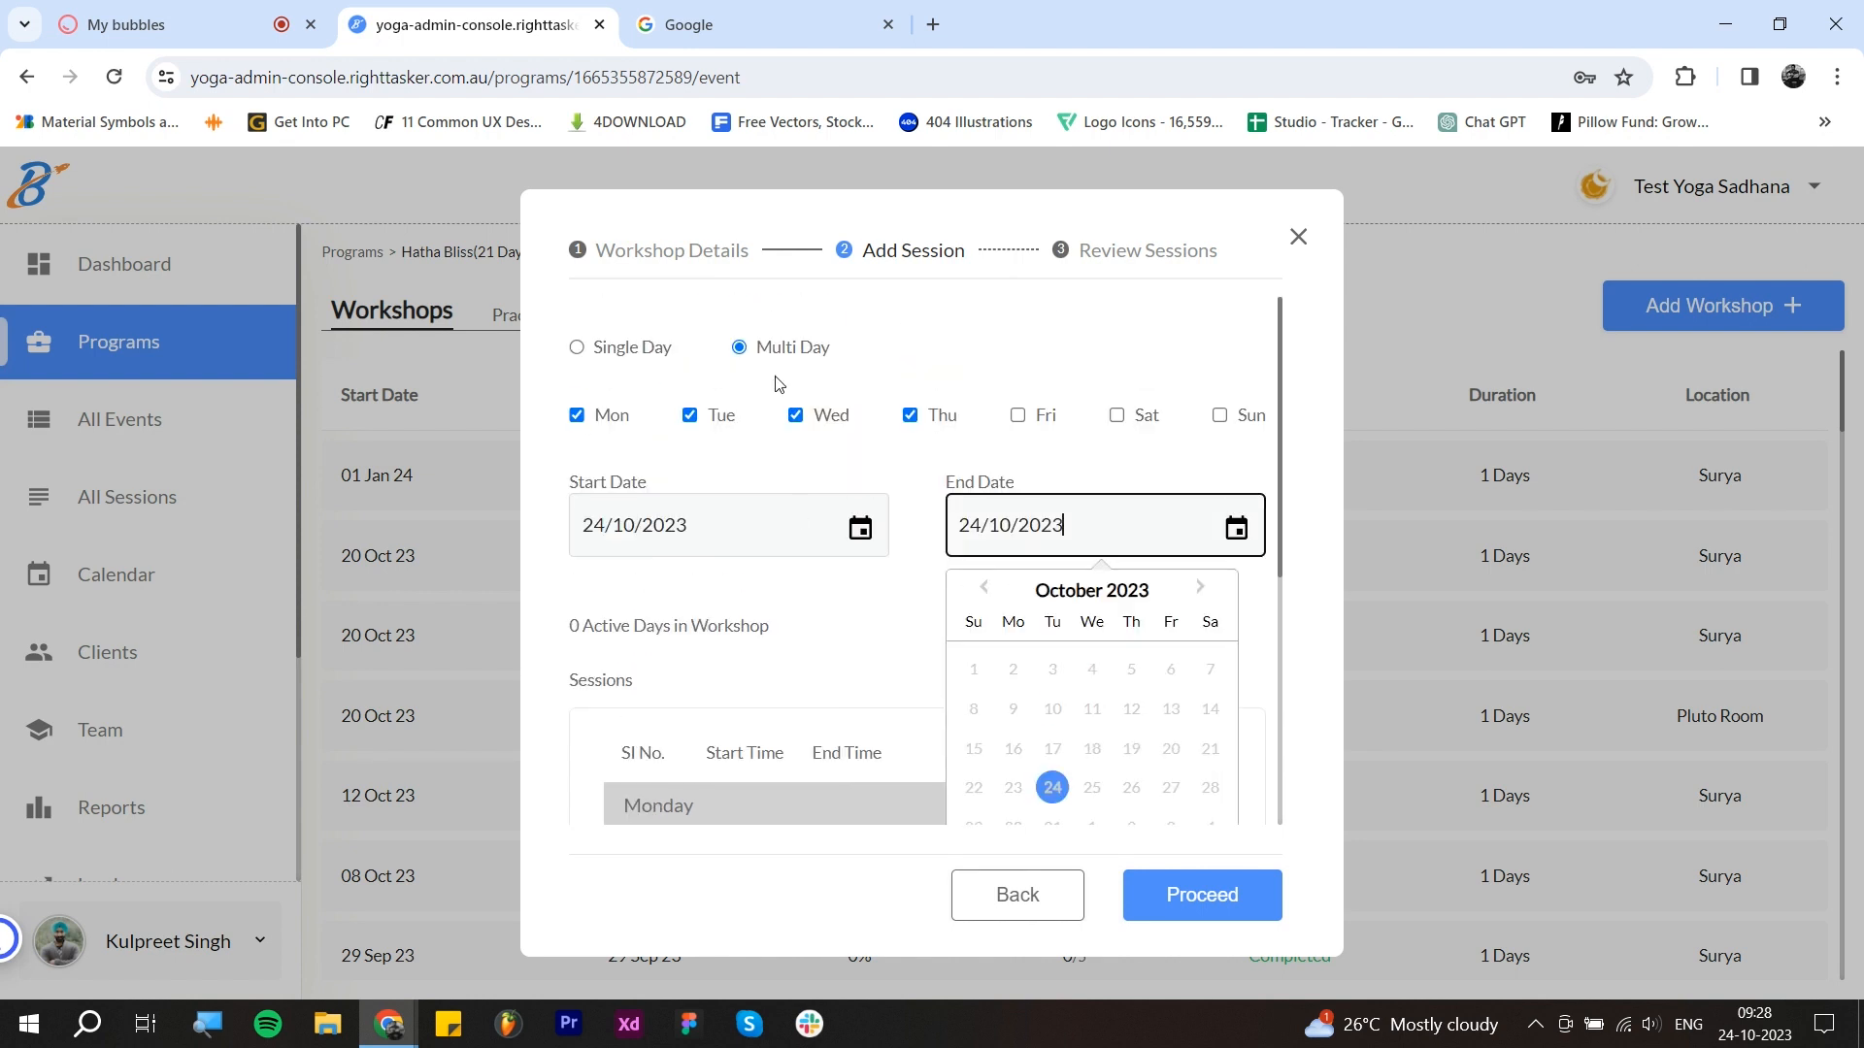
left_click(750, 515)
scroll(723, 782, "down", 1)
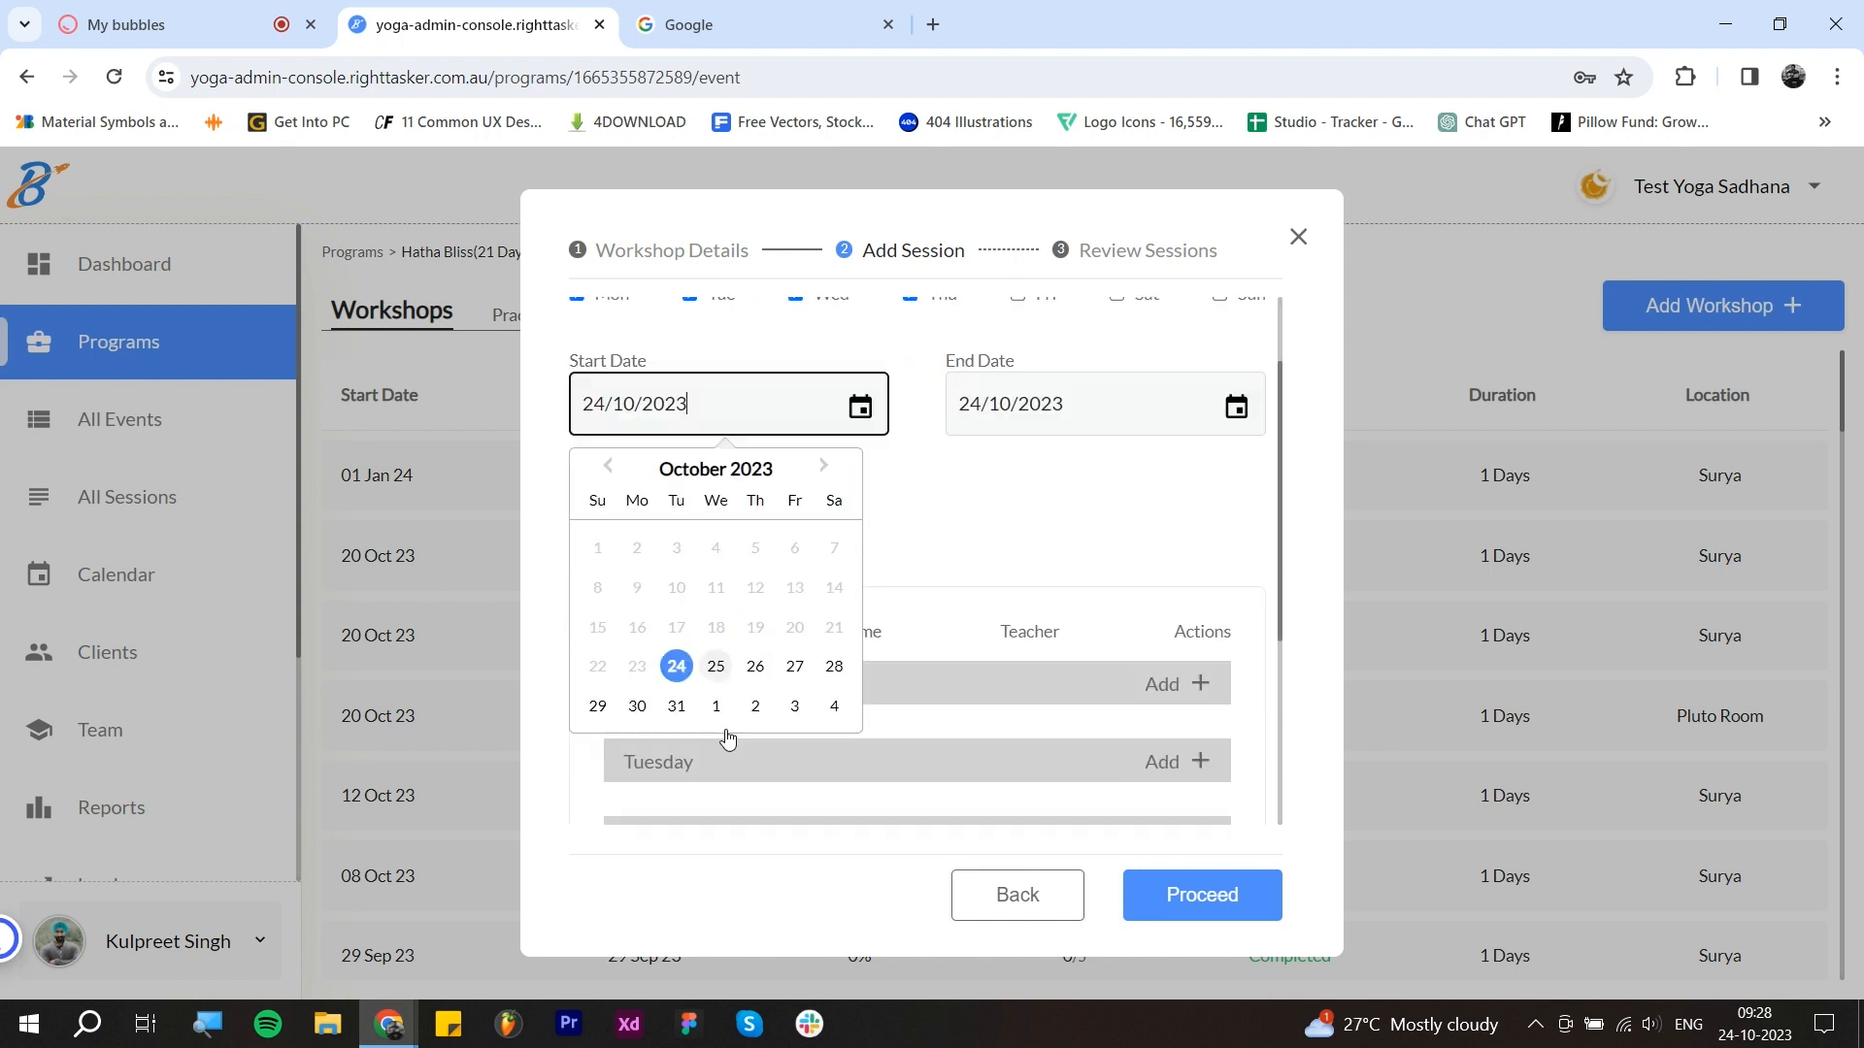
left_click(715, 673)
Step: Set the multi-day workshop's end date to 25/11/2023
scroll(1018, 483, "up", 1)
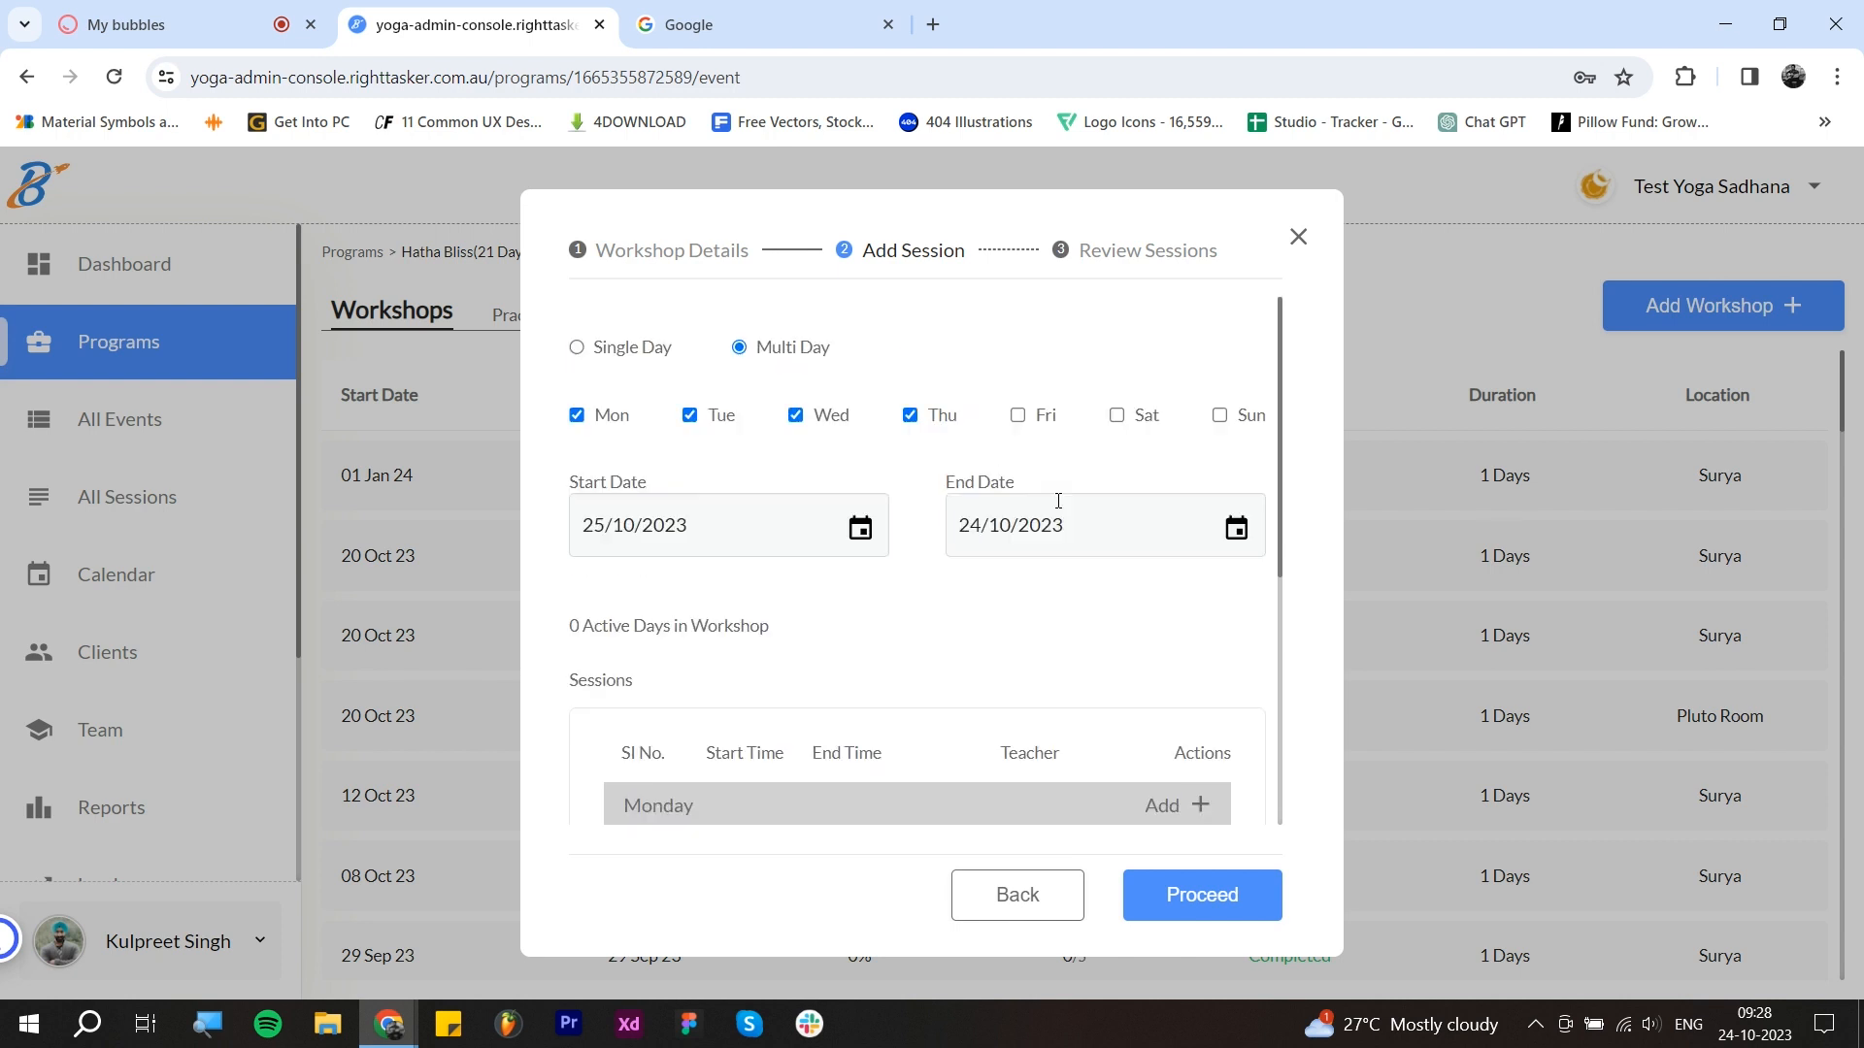
left_click(1058, 521)
left_click(1196, 588)
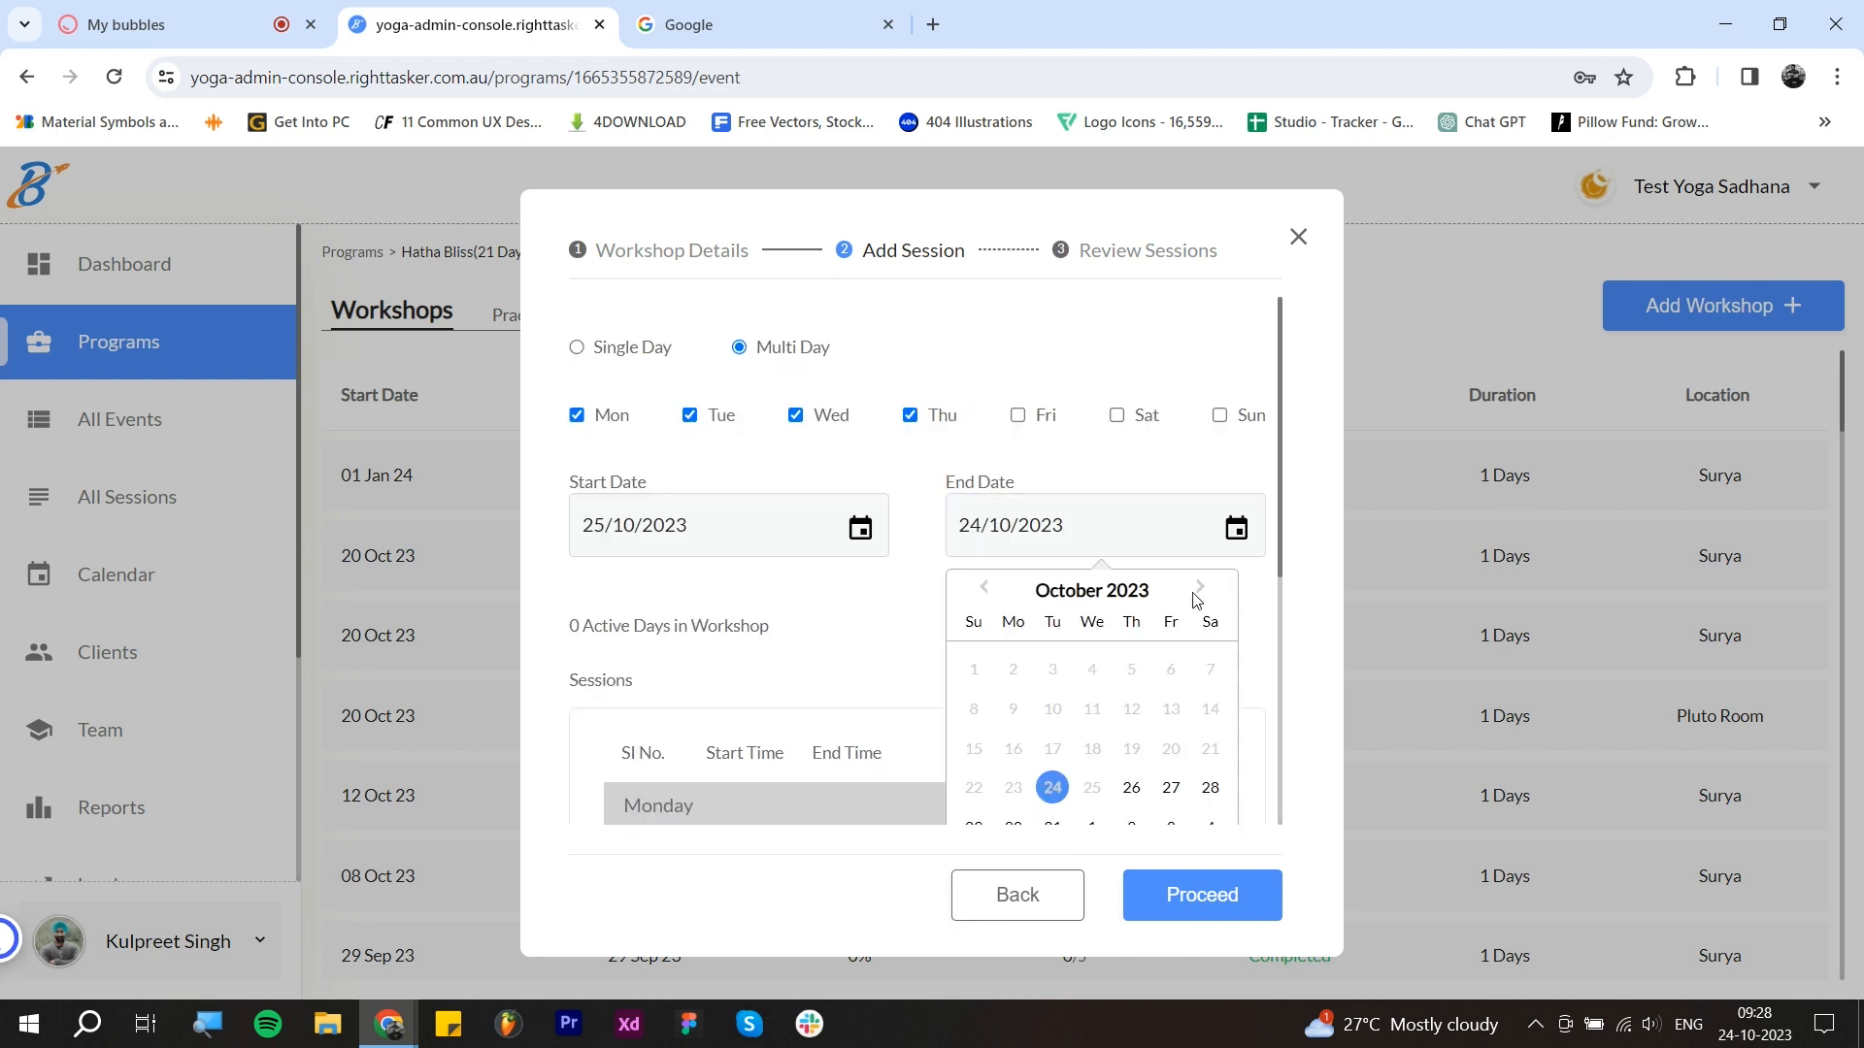
left_click(1200, 588)
left_click(1210, 787)
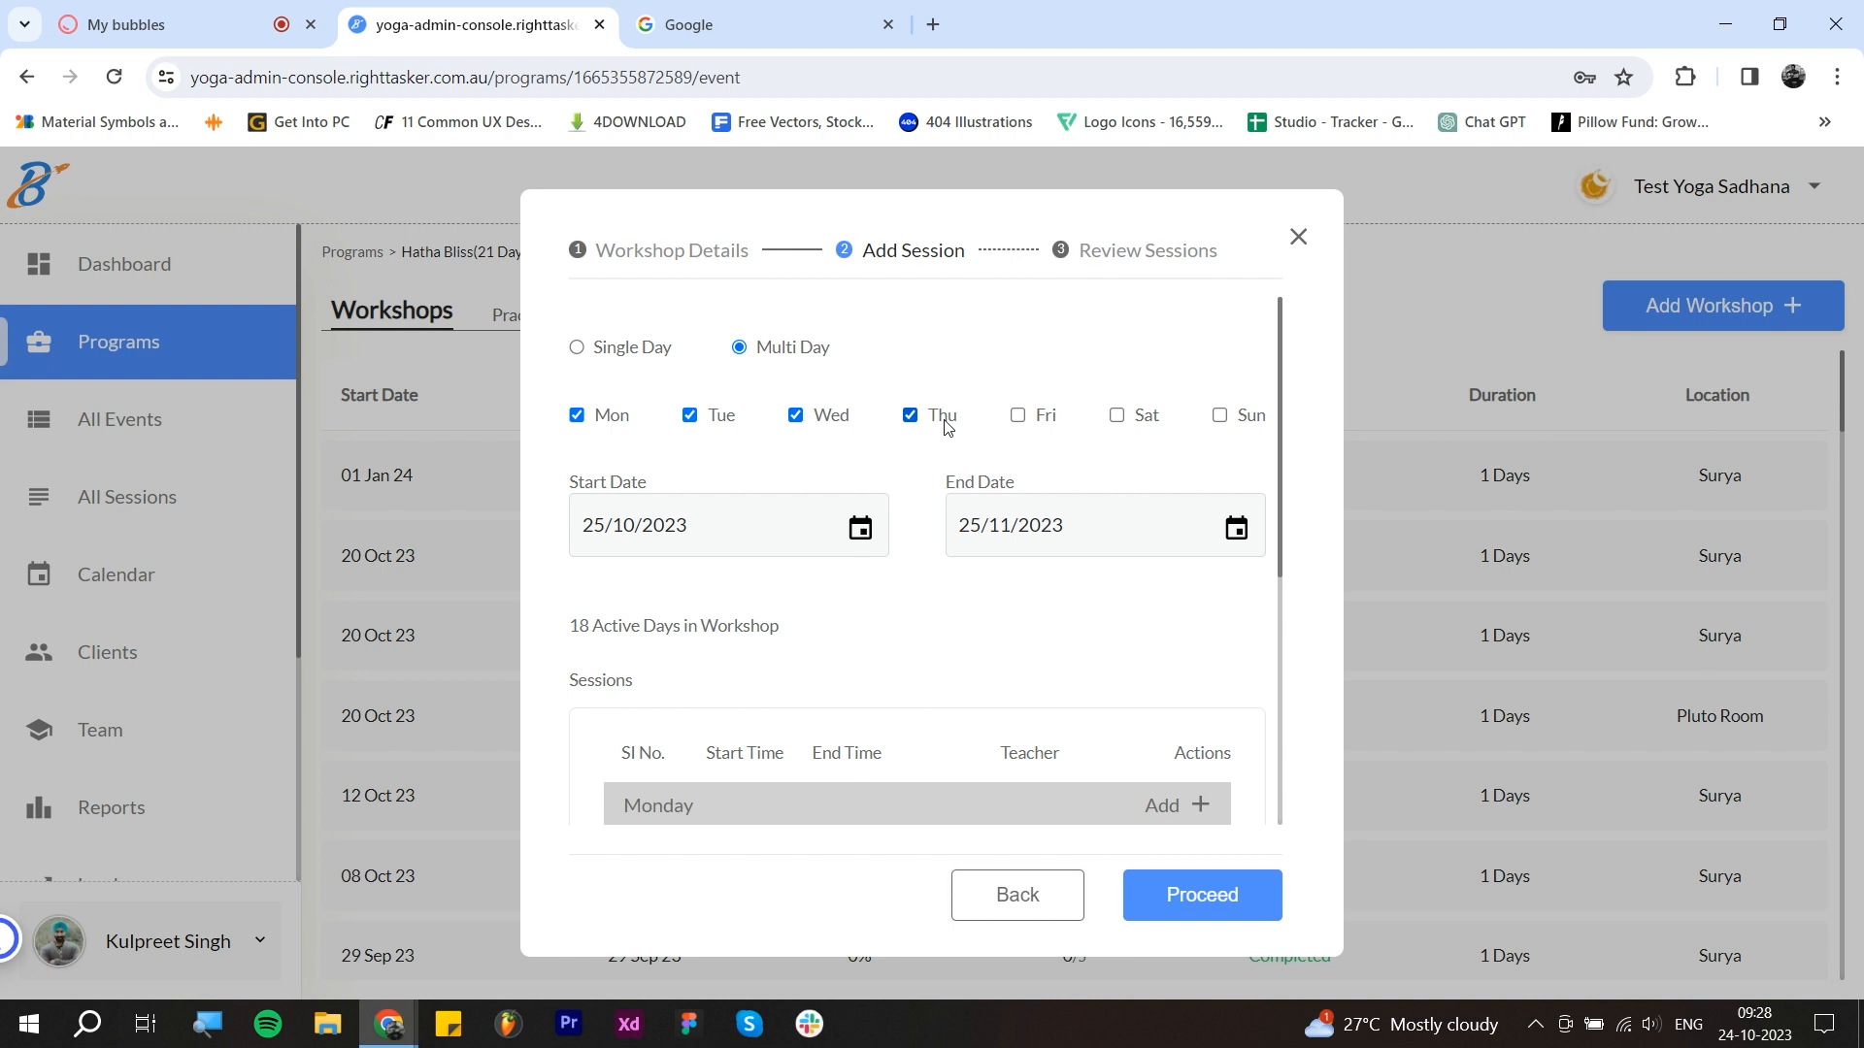
Step: Remove Thursday and Wednesday from the workshop's active days, check the session list, and restore both days
scroll(1019, 491, "down", 3)
scroll(986, 496, "up", 1)
scroll(769, 492, "down", 2)
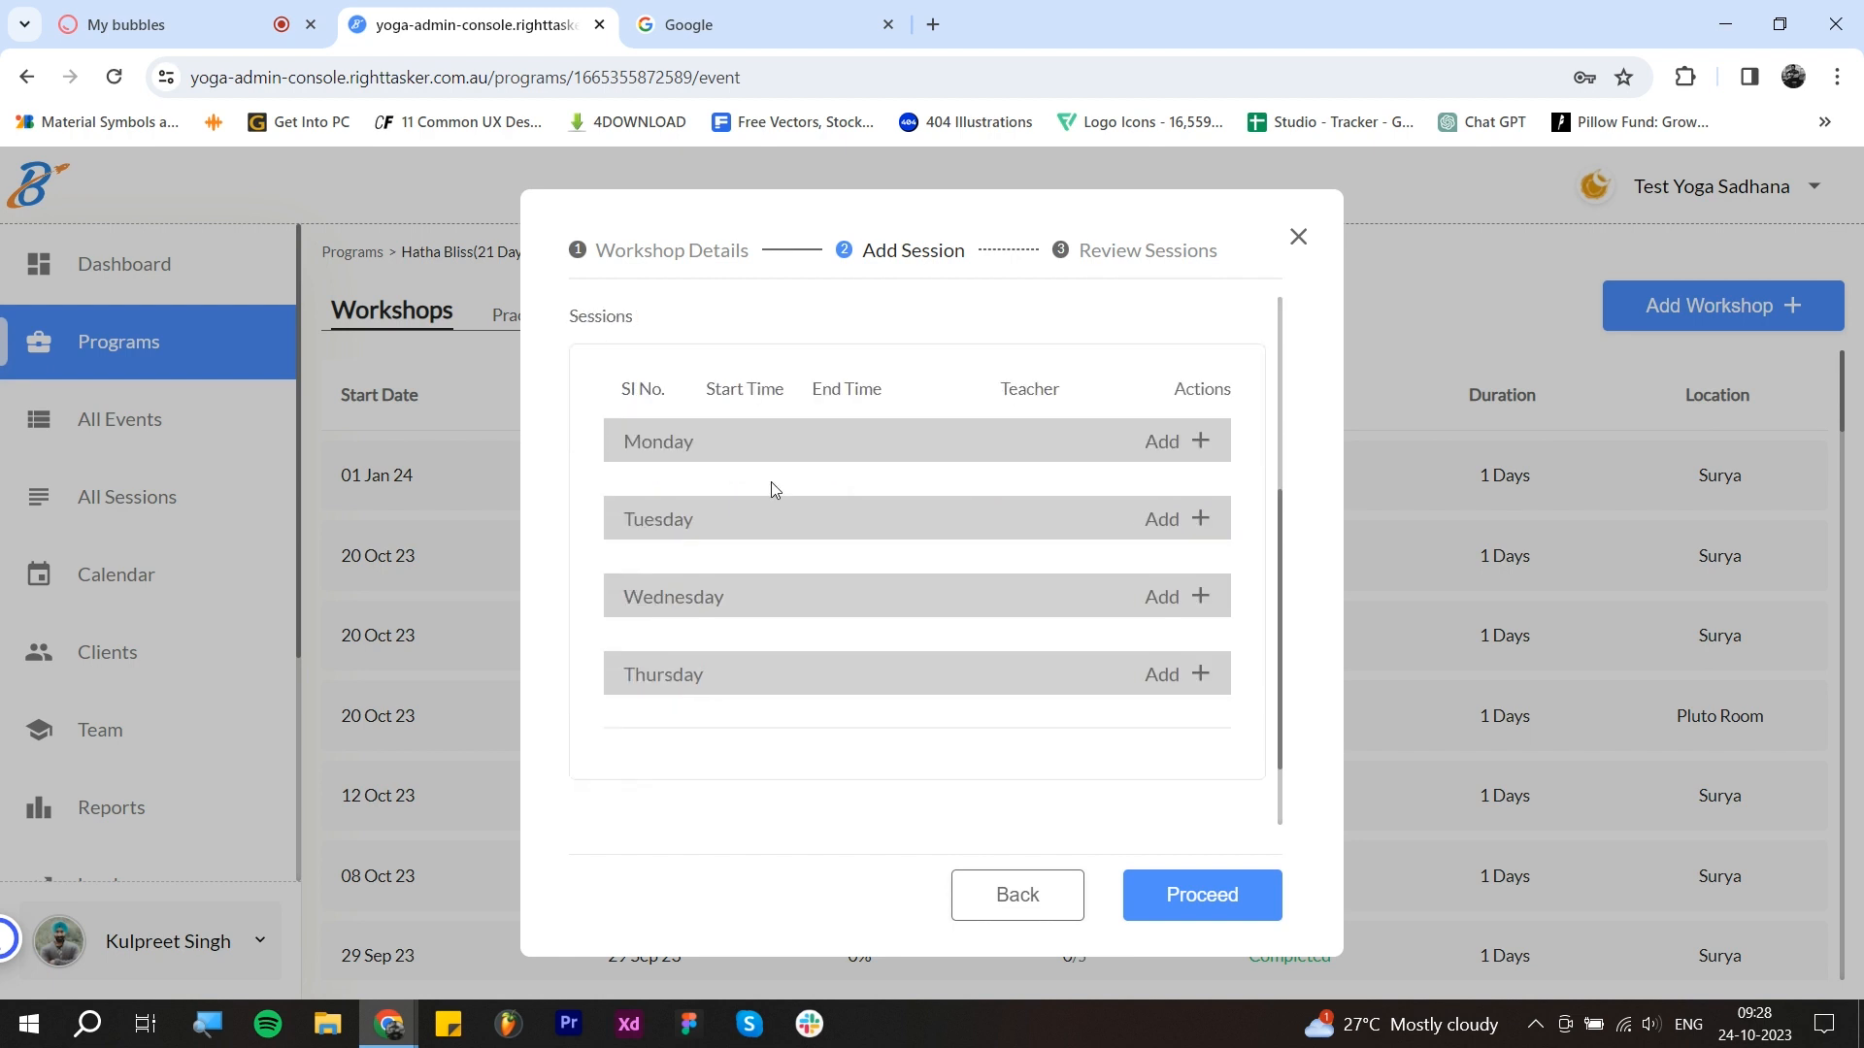
scroll(823, 419, "up", 4)
left_click(909, 416)
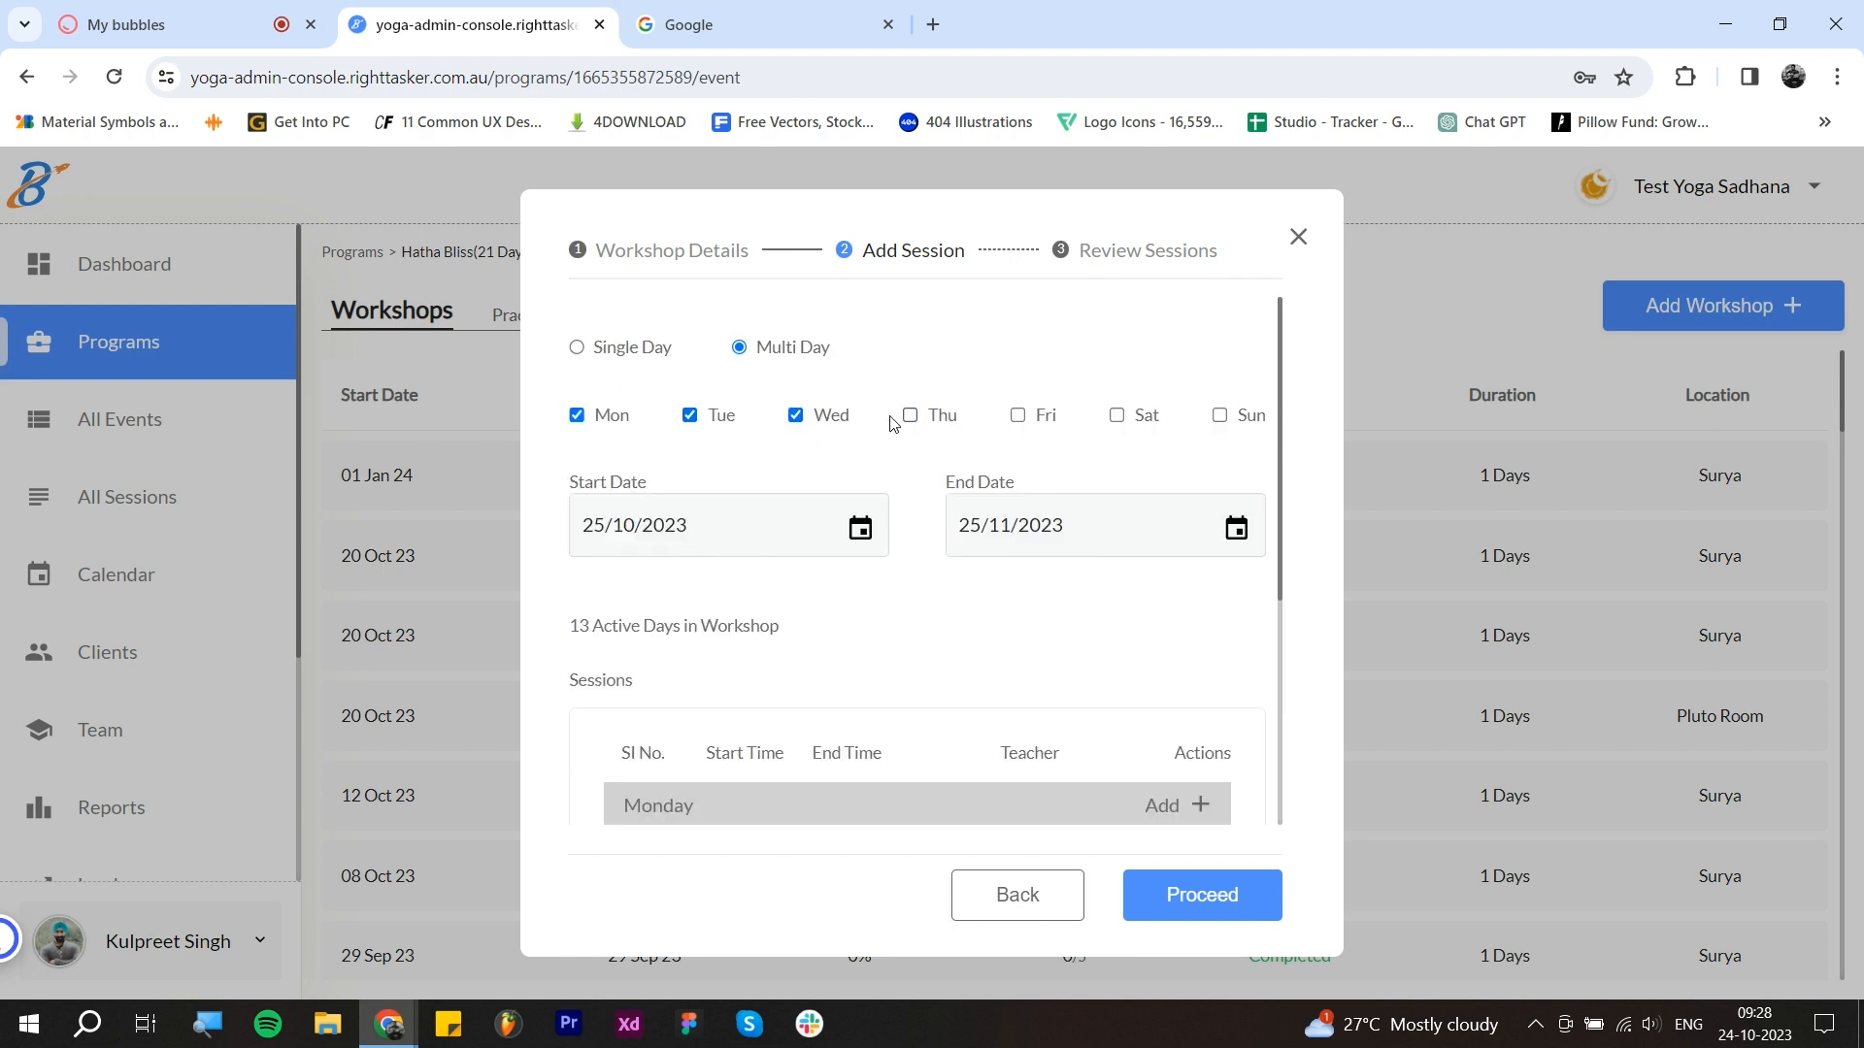
left_click(826, 420)
scroll(882, 561, "down", 3)
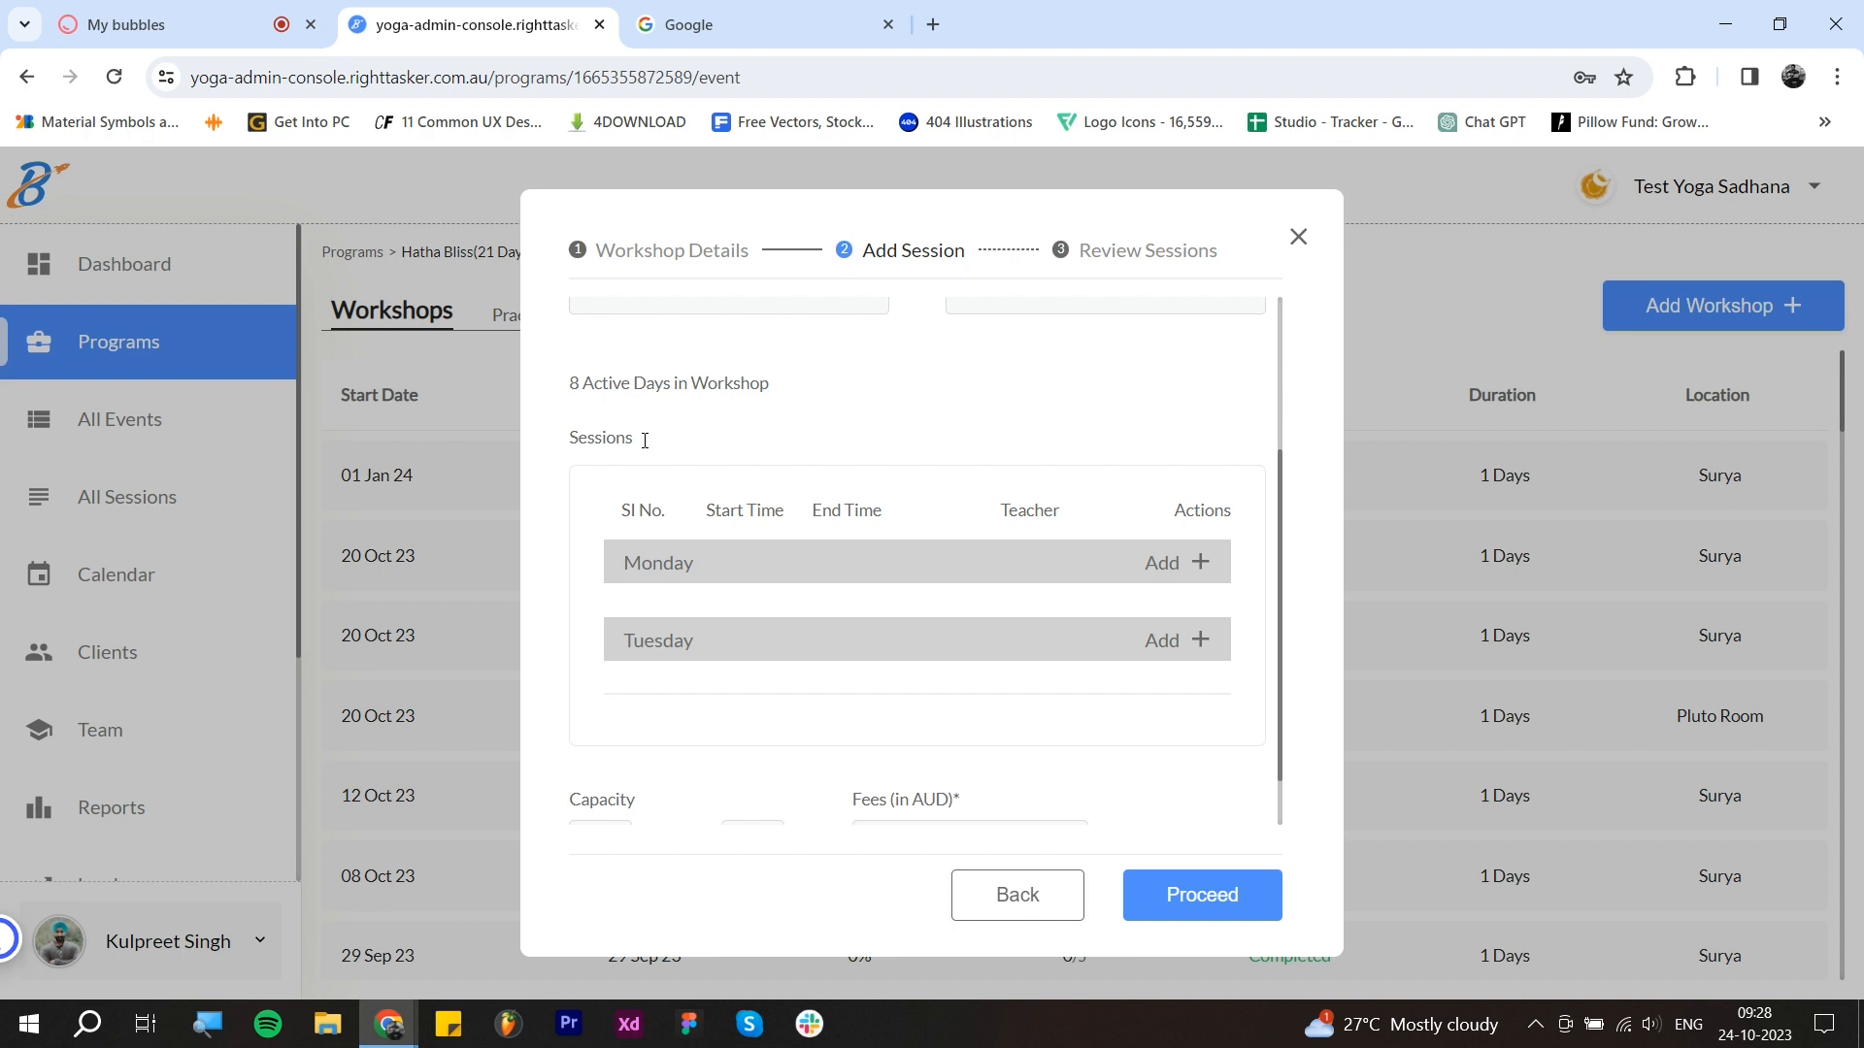
scroll(743, 640, "up", 1)
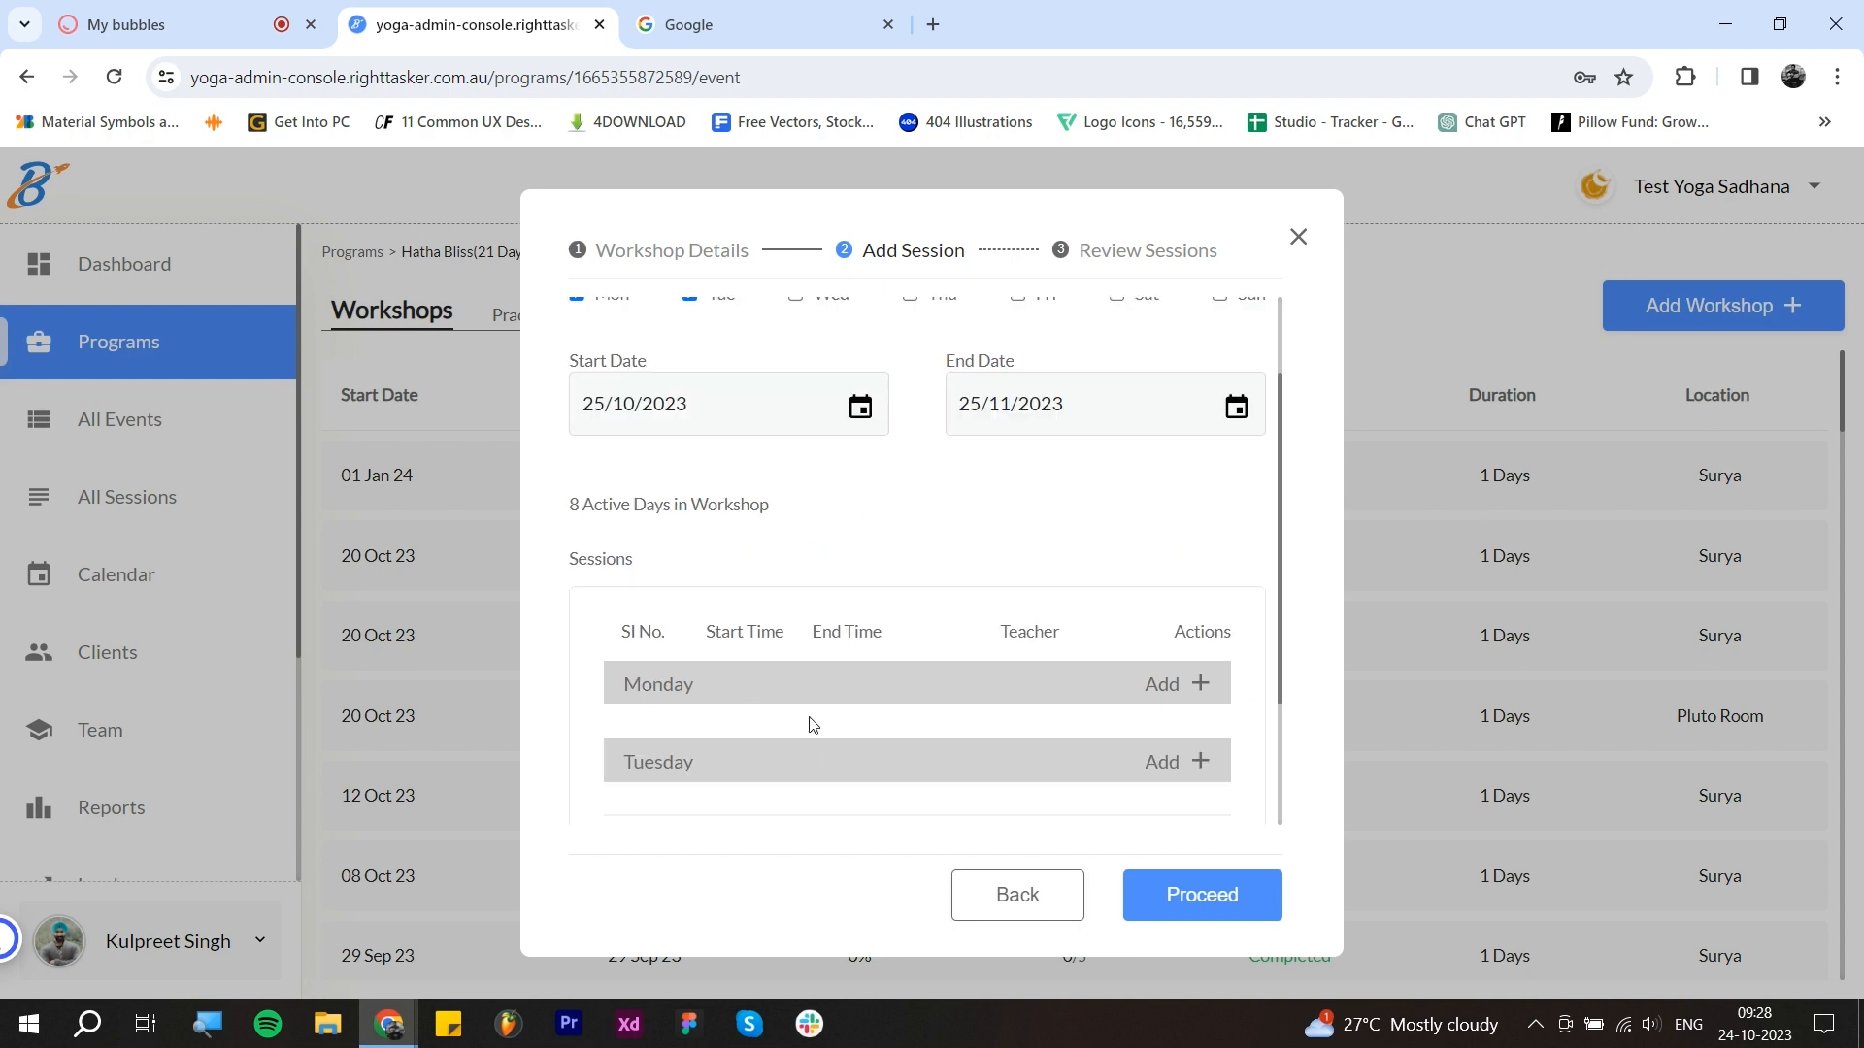
scroll(813, 724, "up", 1)
left_click(827, 417)
left_click(938, 418)
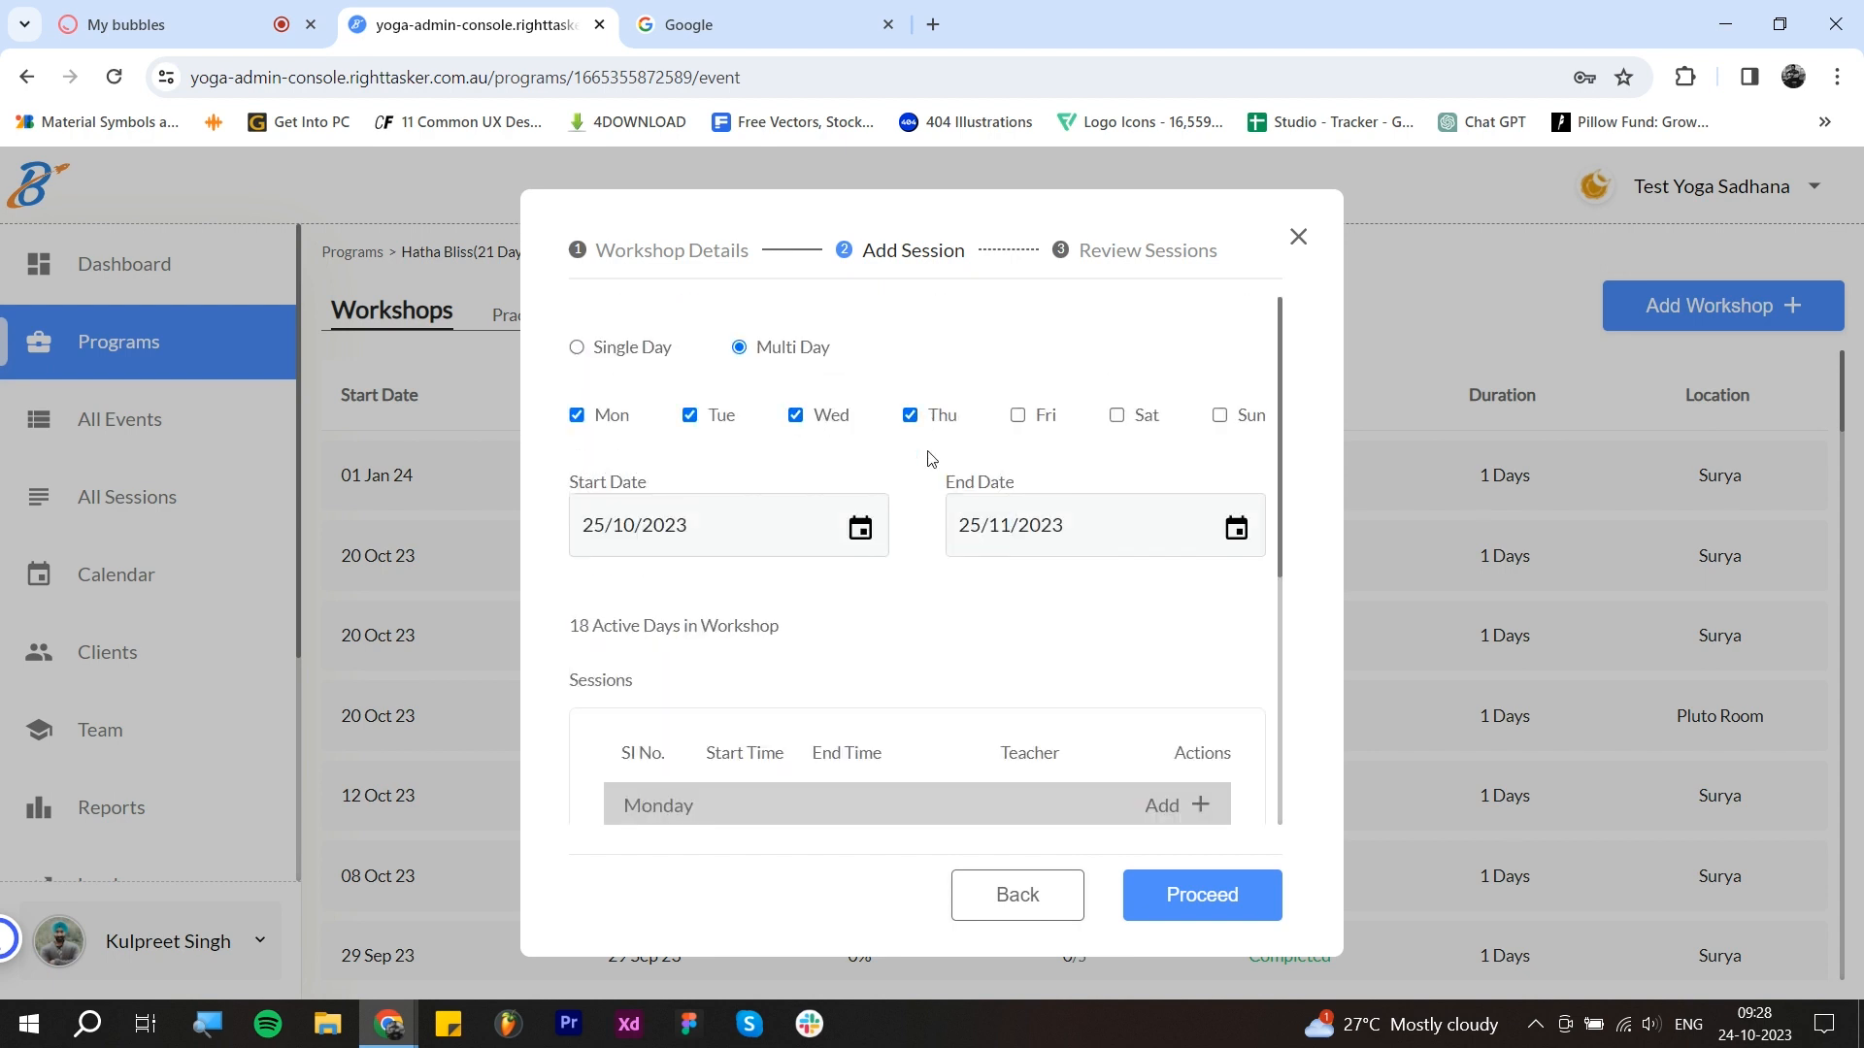
Step: Add a Monday session taught by Yoga Guru 1 from 02:00 to 02:30
scroll(873, 485, "down", 4)
scroll(790, 503, "up", 1)
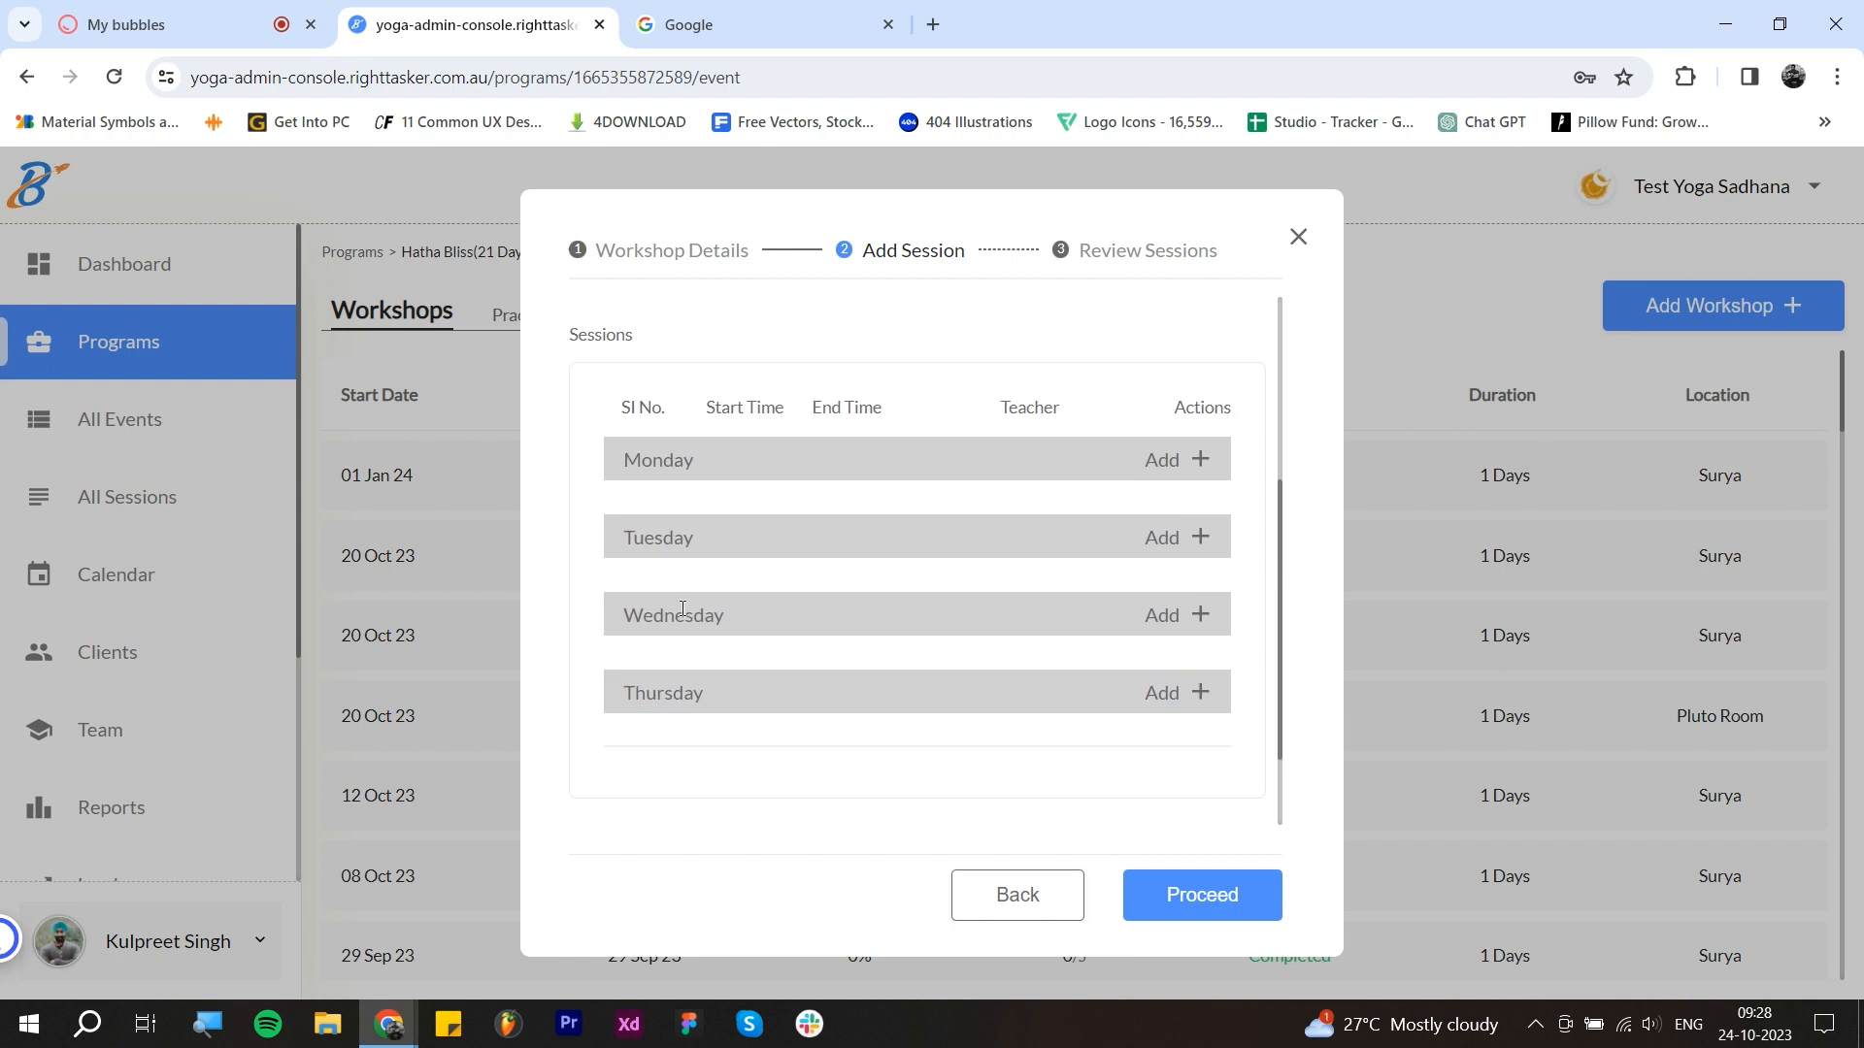
left_click(1192, 457)
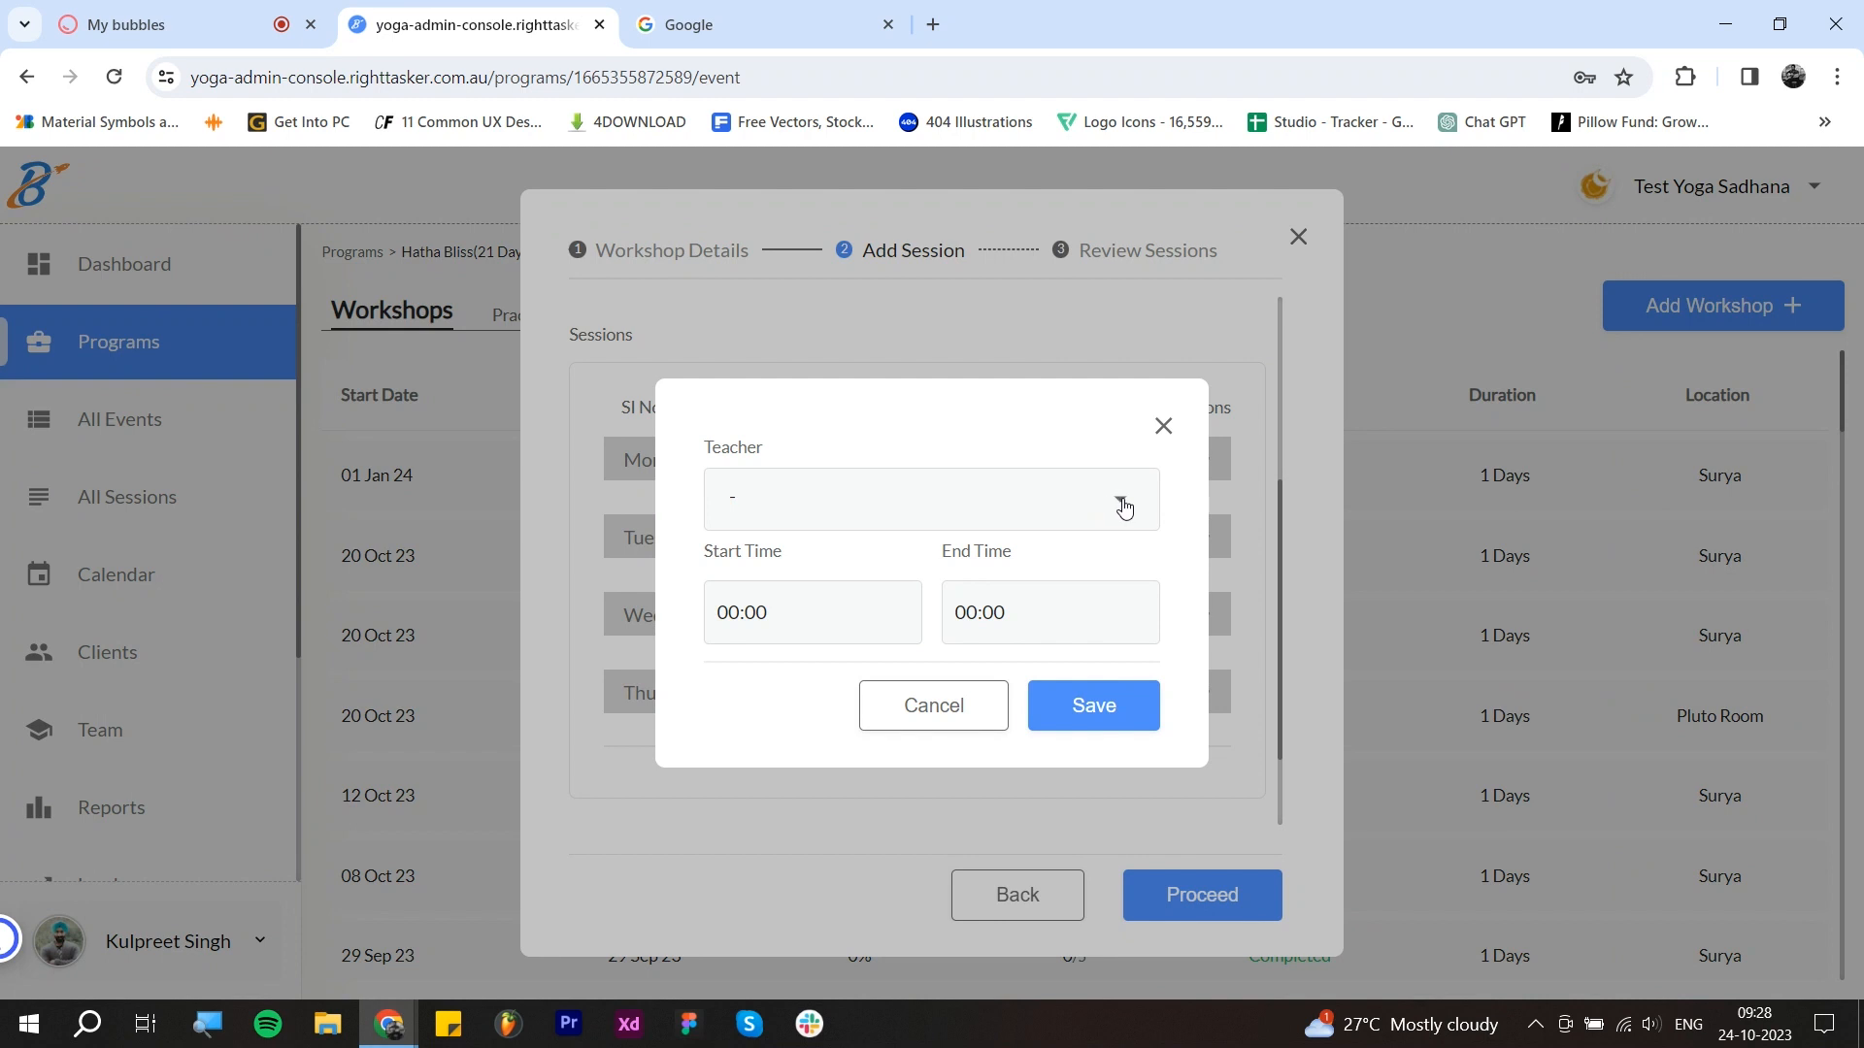
left_click(1029, 490)
left_click(880, 585)
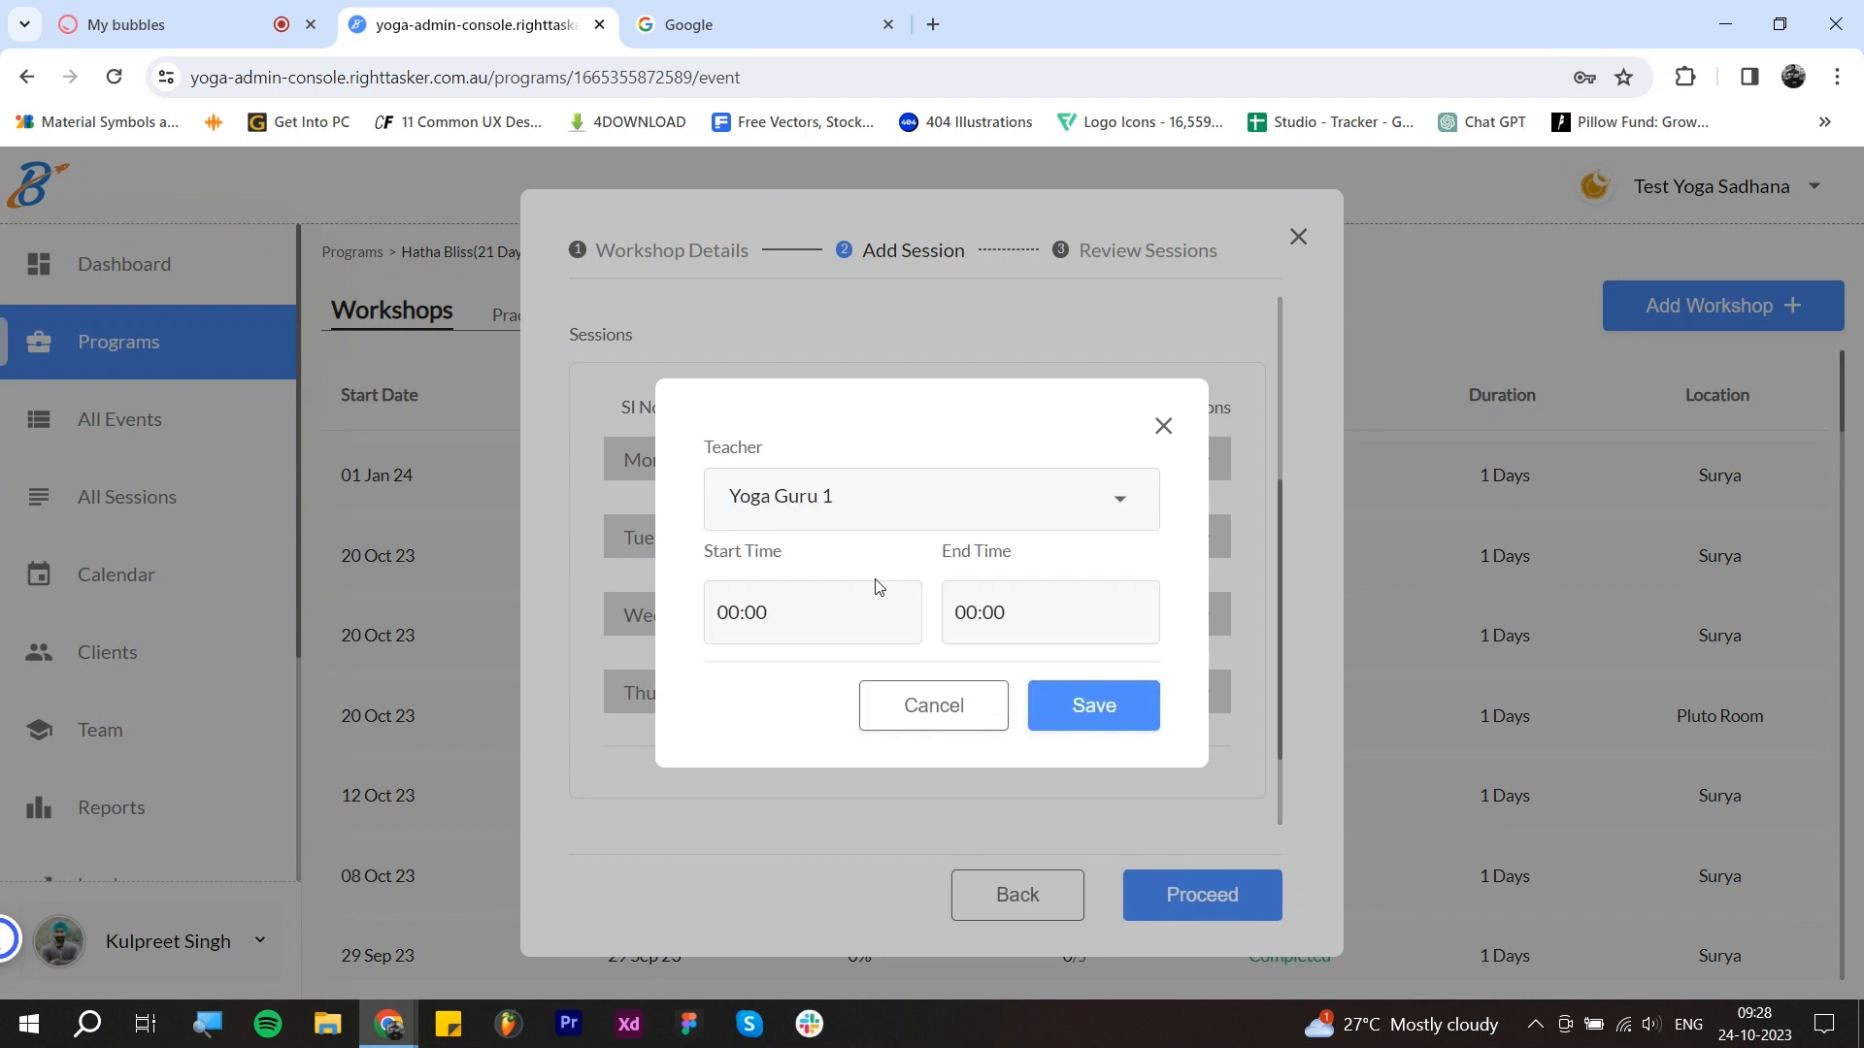
left_click(842, 633)
left_click(753, 863)
left_click(1008, 613)
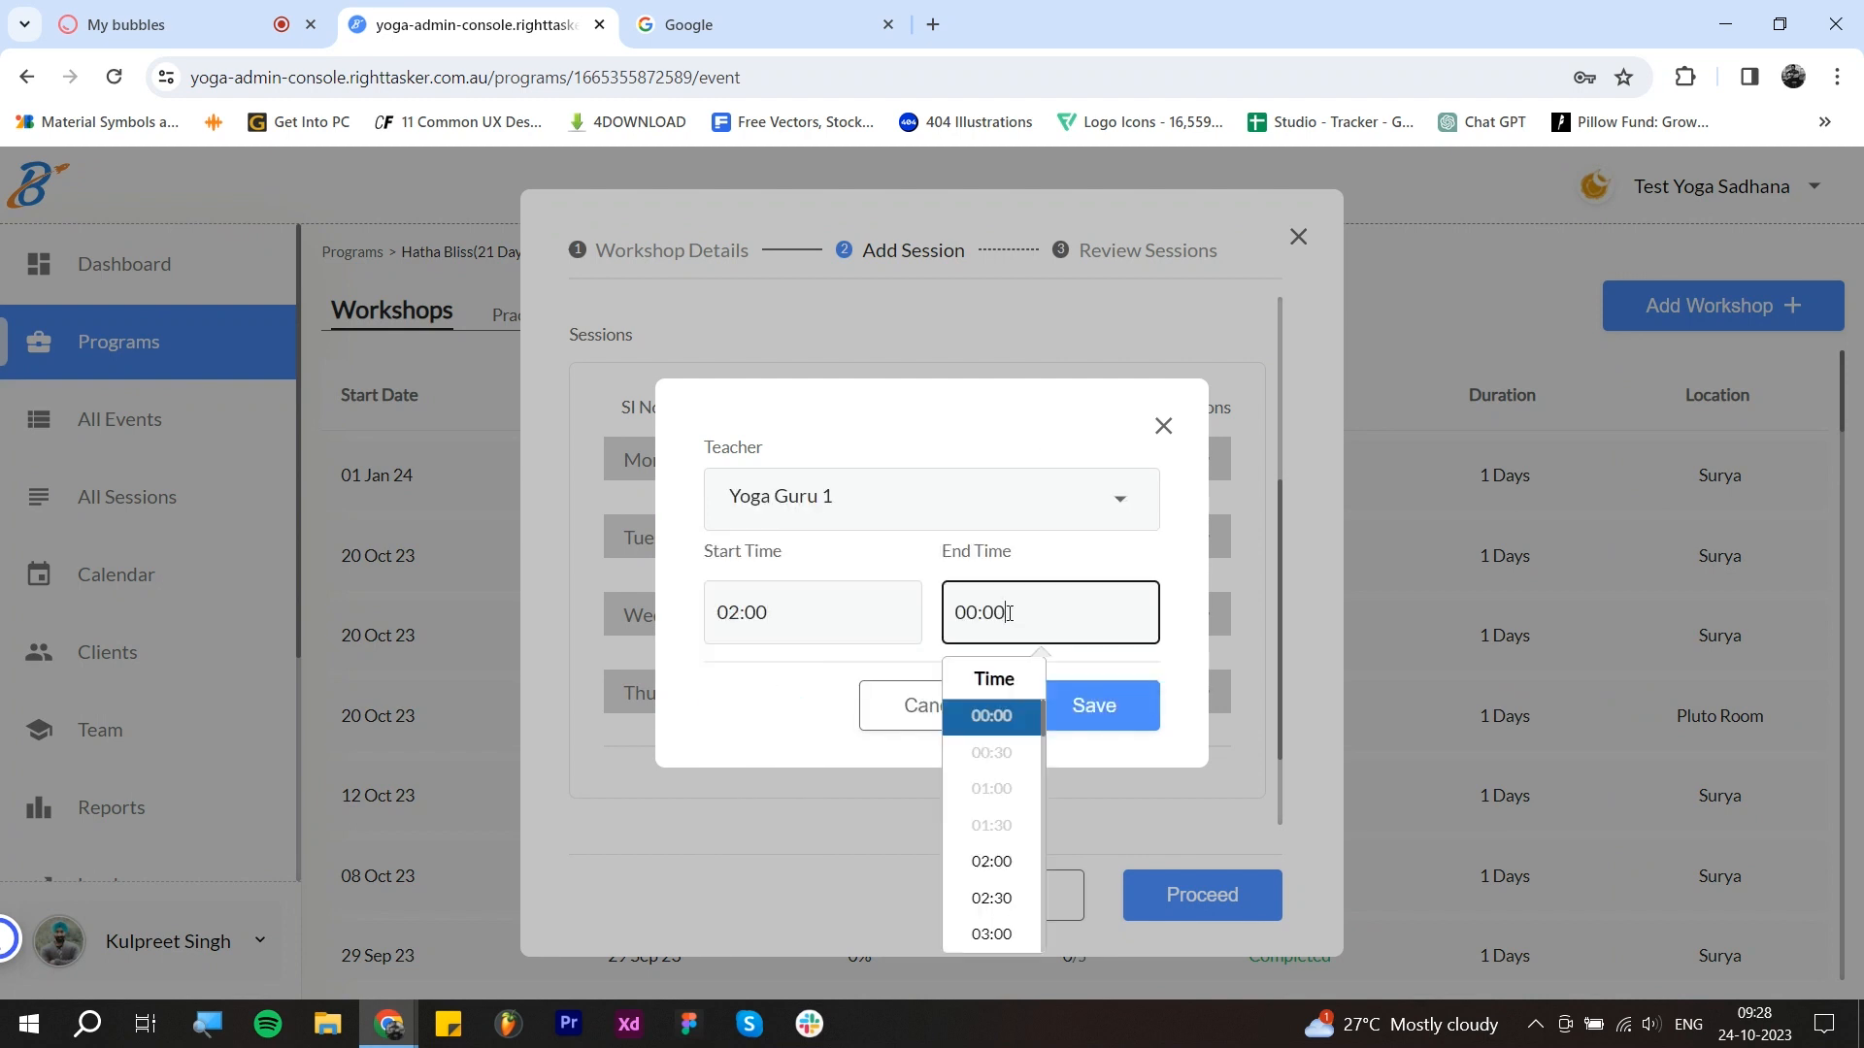
left_click(991, 898)
left_click(1074, 709)
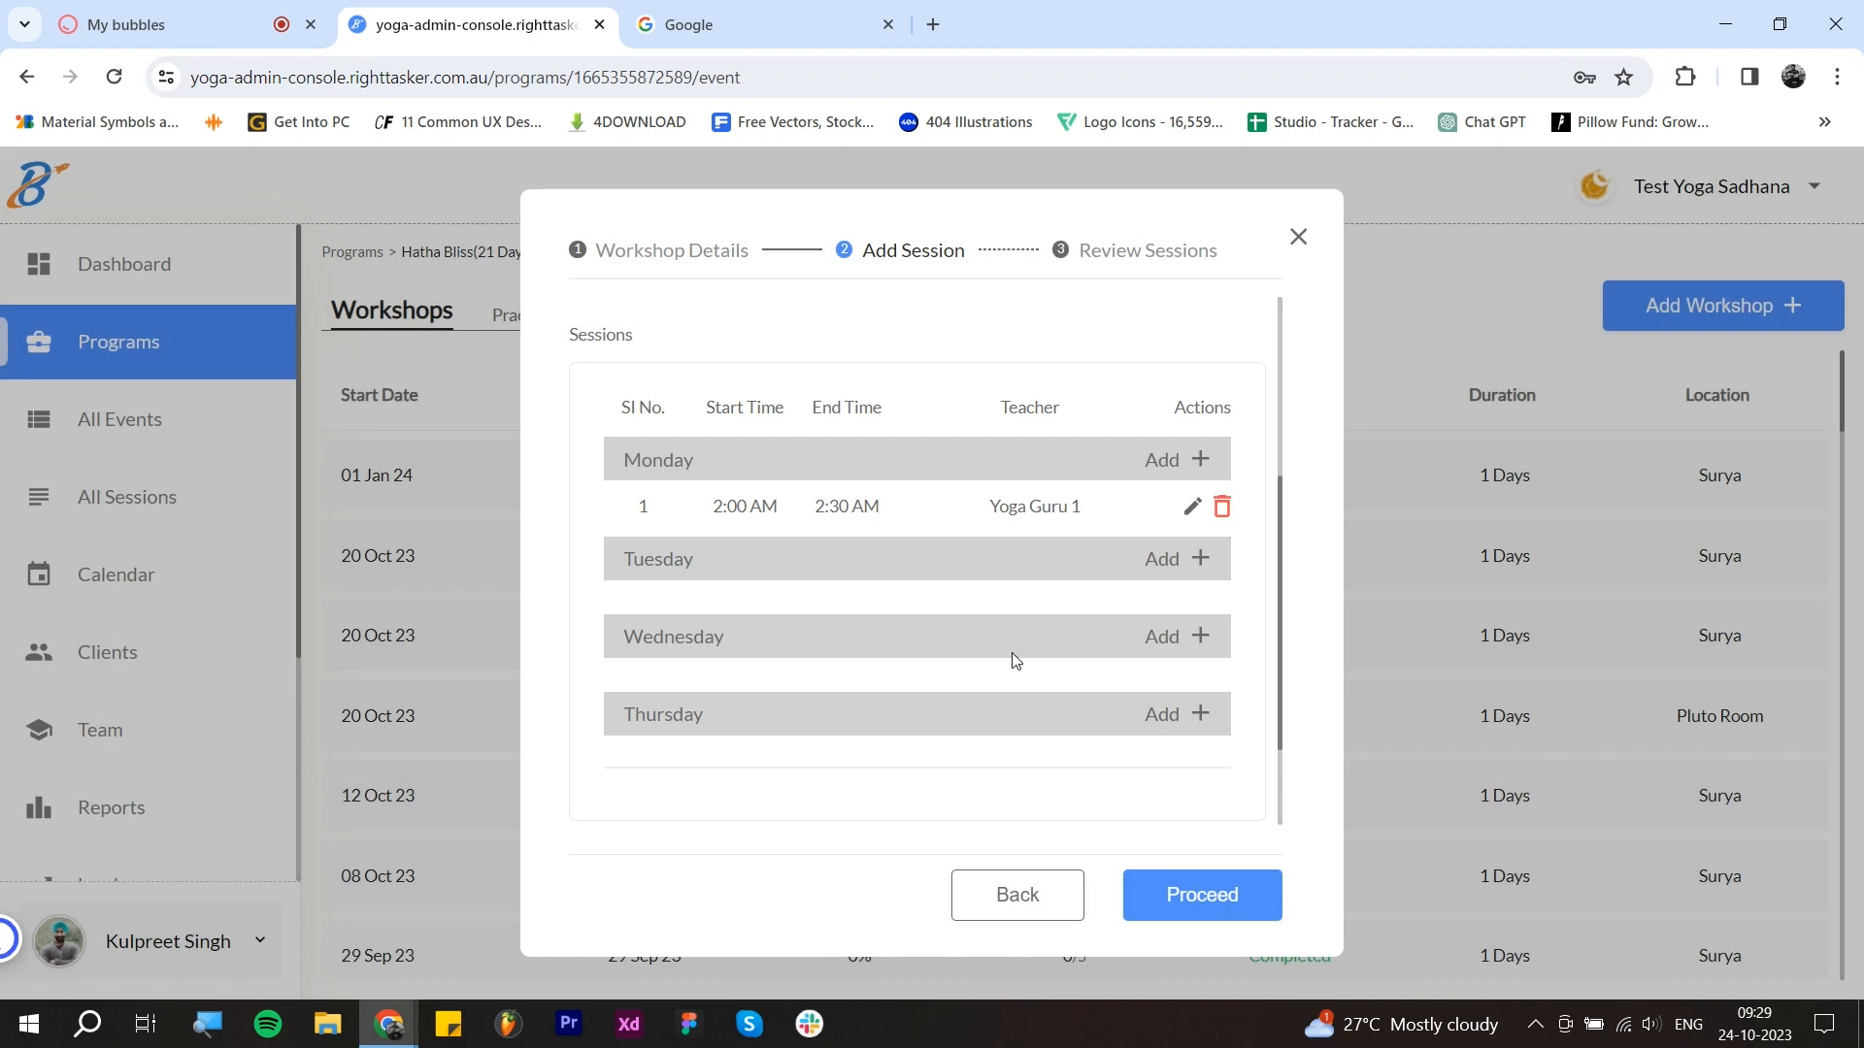
Step: Add a Tuesday session taught by Yoga Guru 2 from 01:00 to 01:30
left_click(1183, 565)
left_click(896, 514)
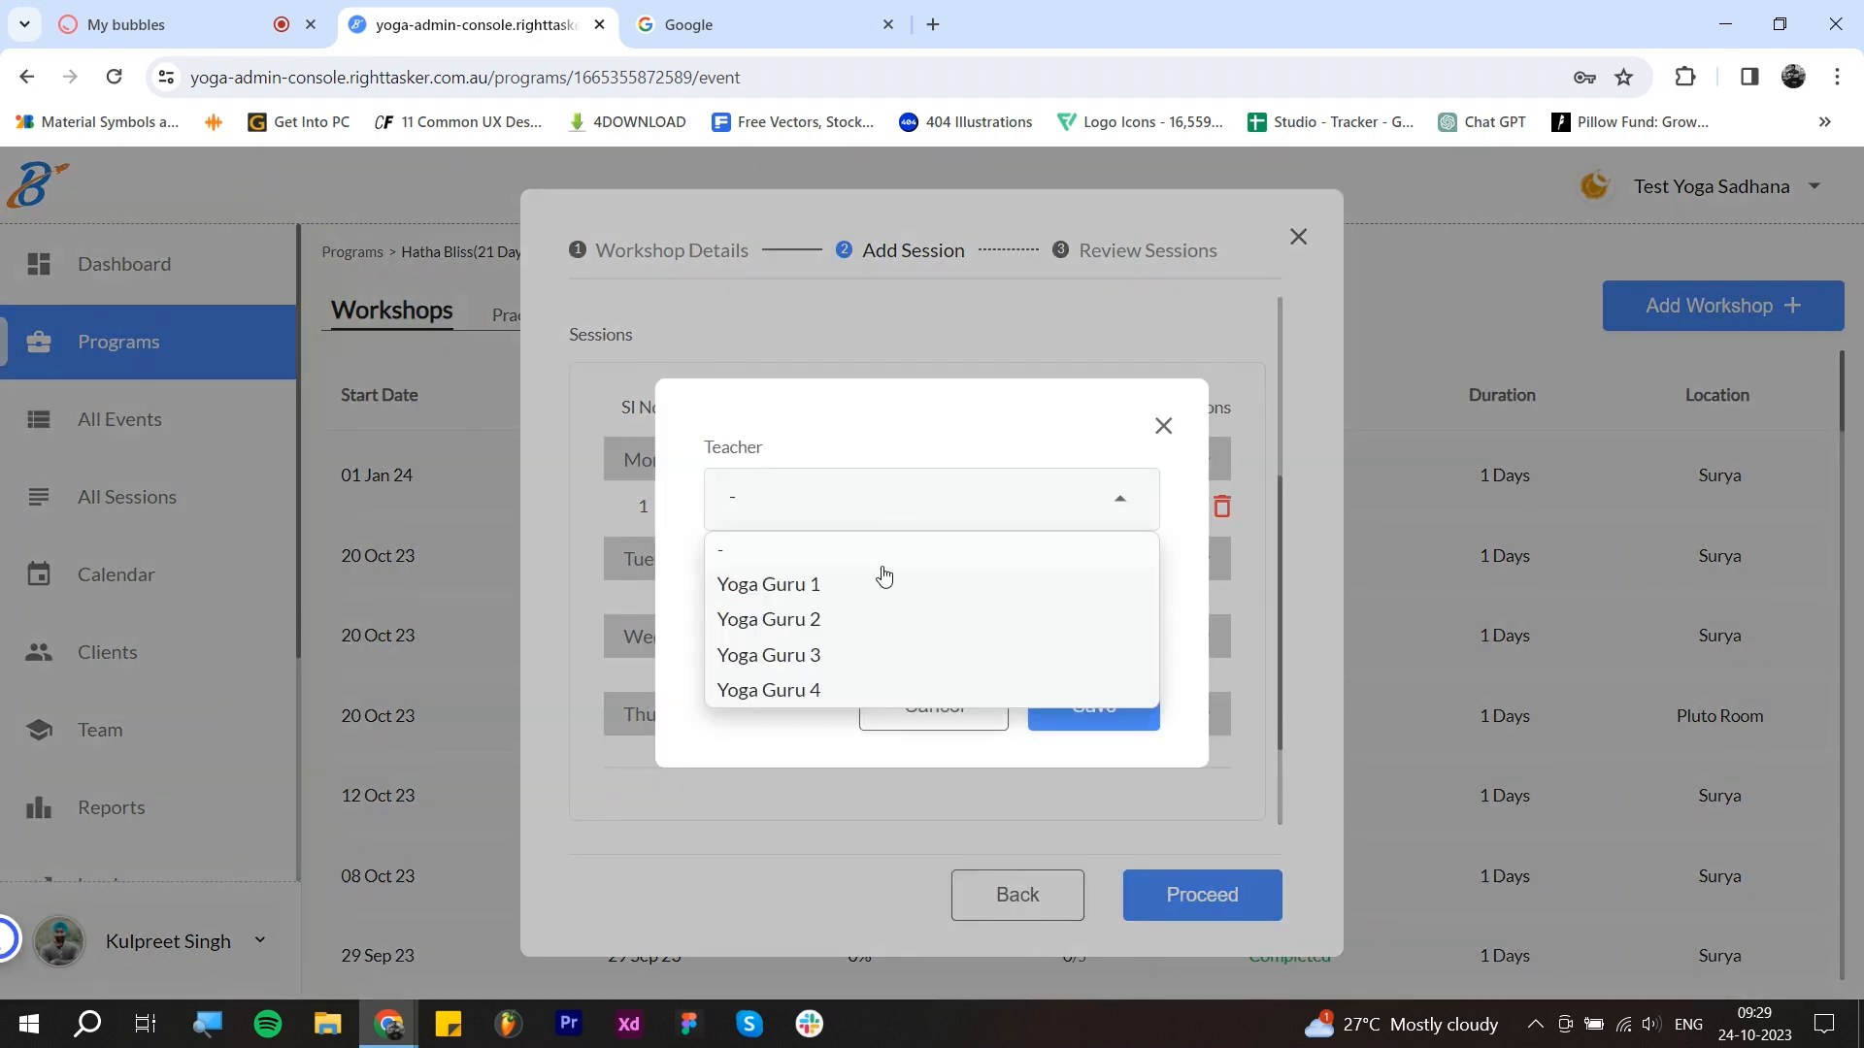
left_click(854, 617)
left_click(903, 609)
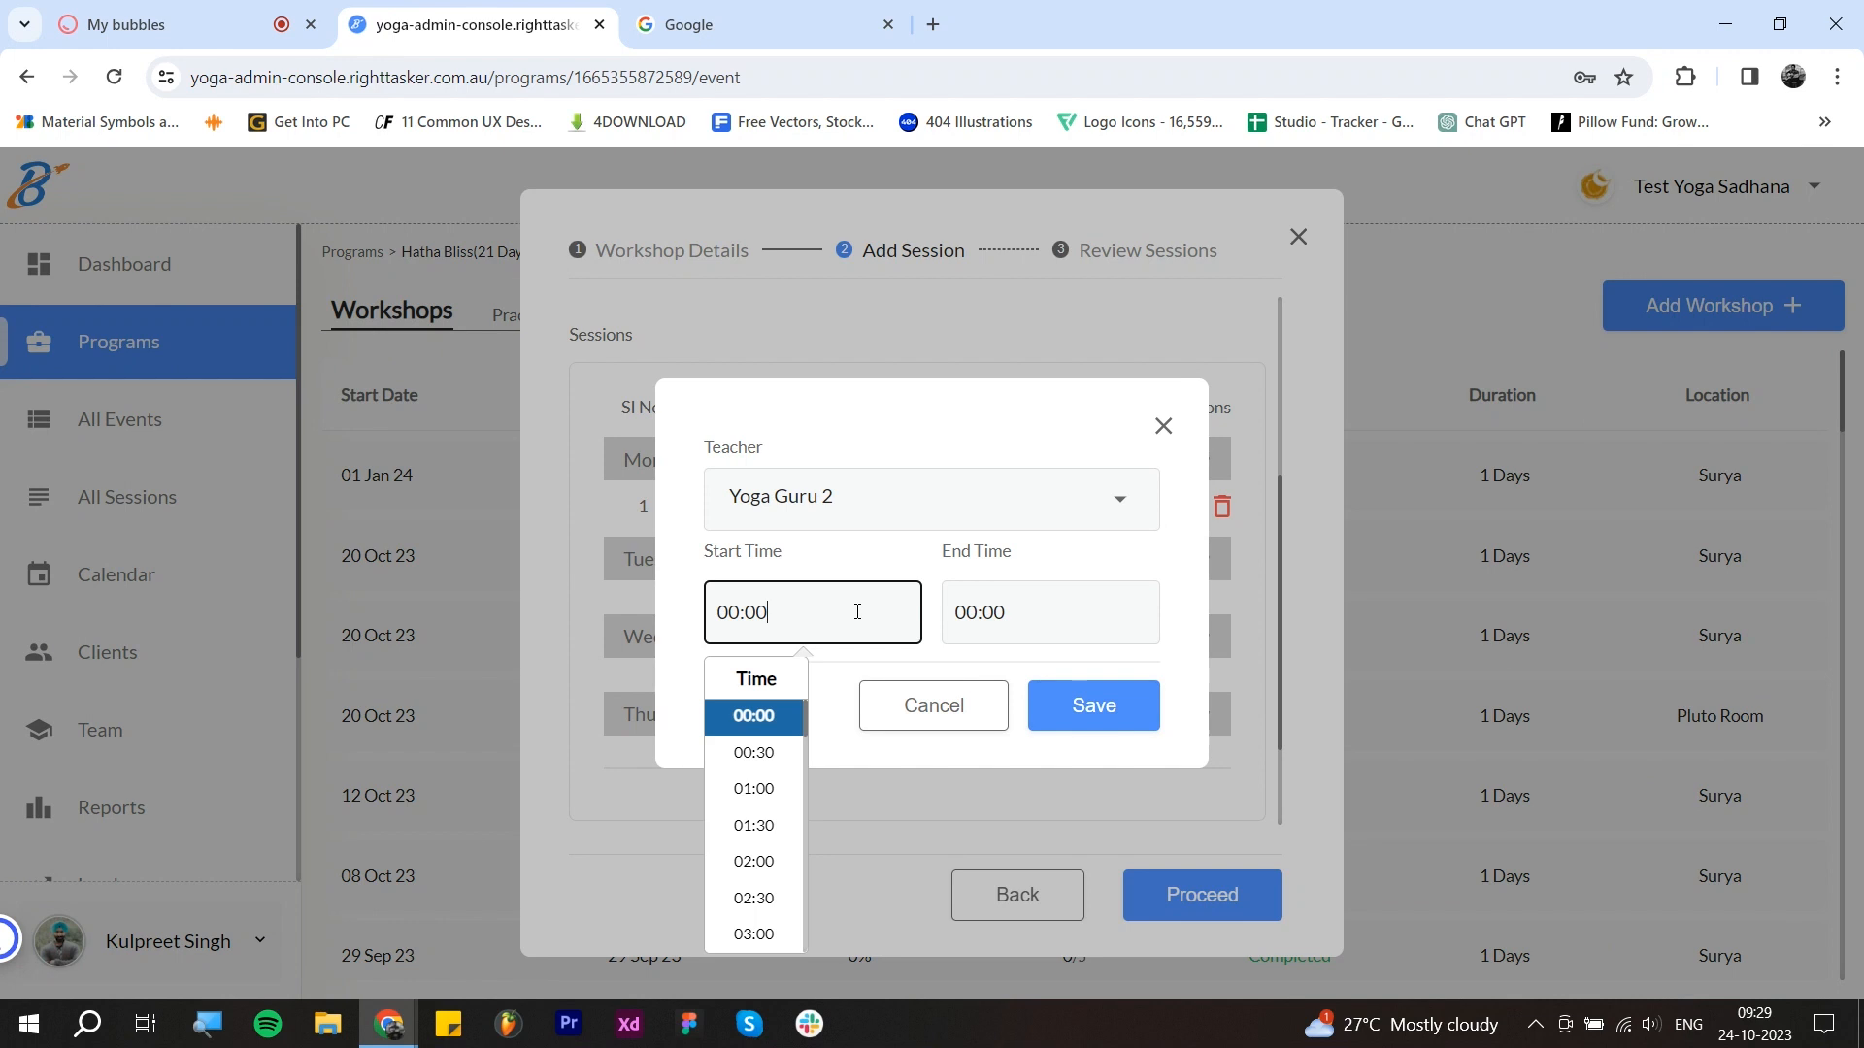
left_click(766, 800)
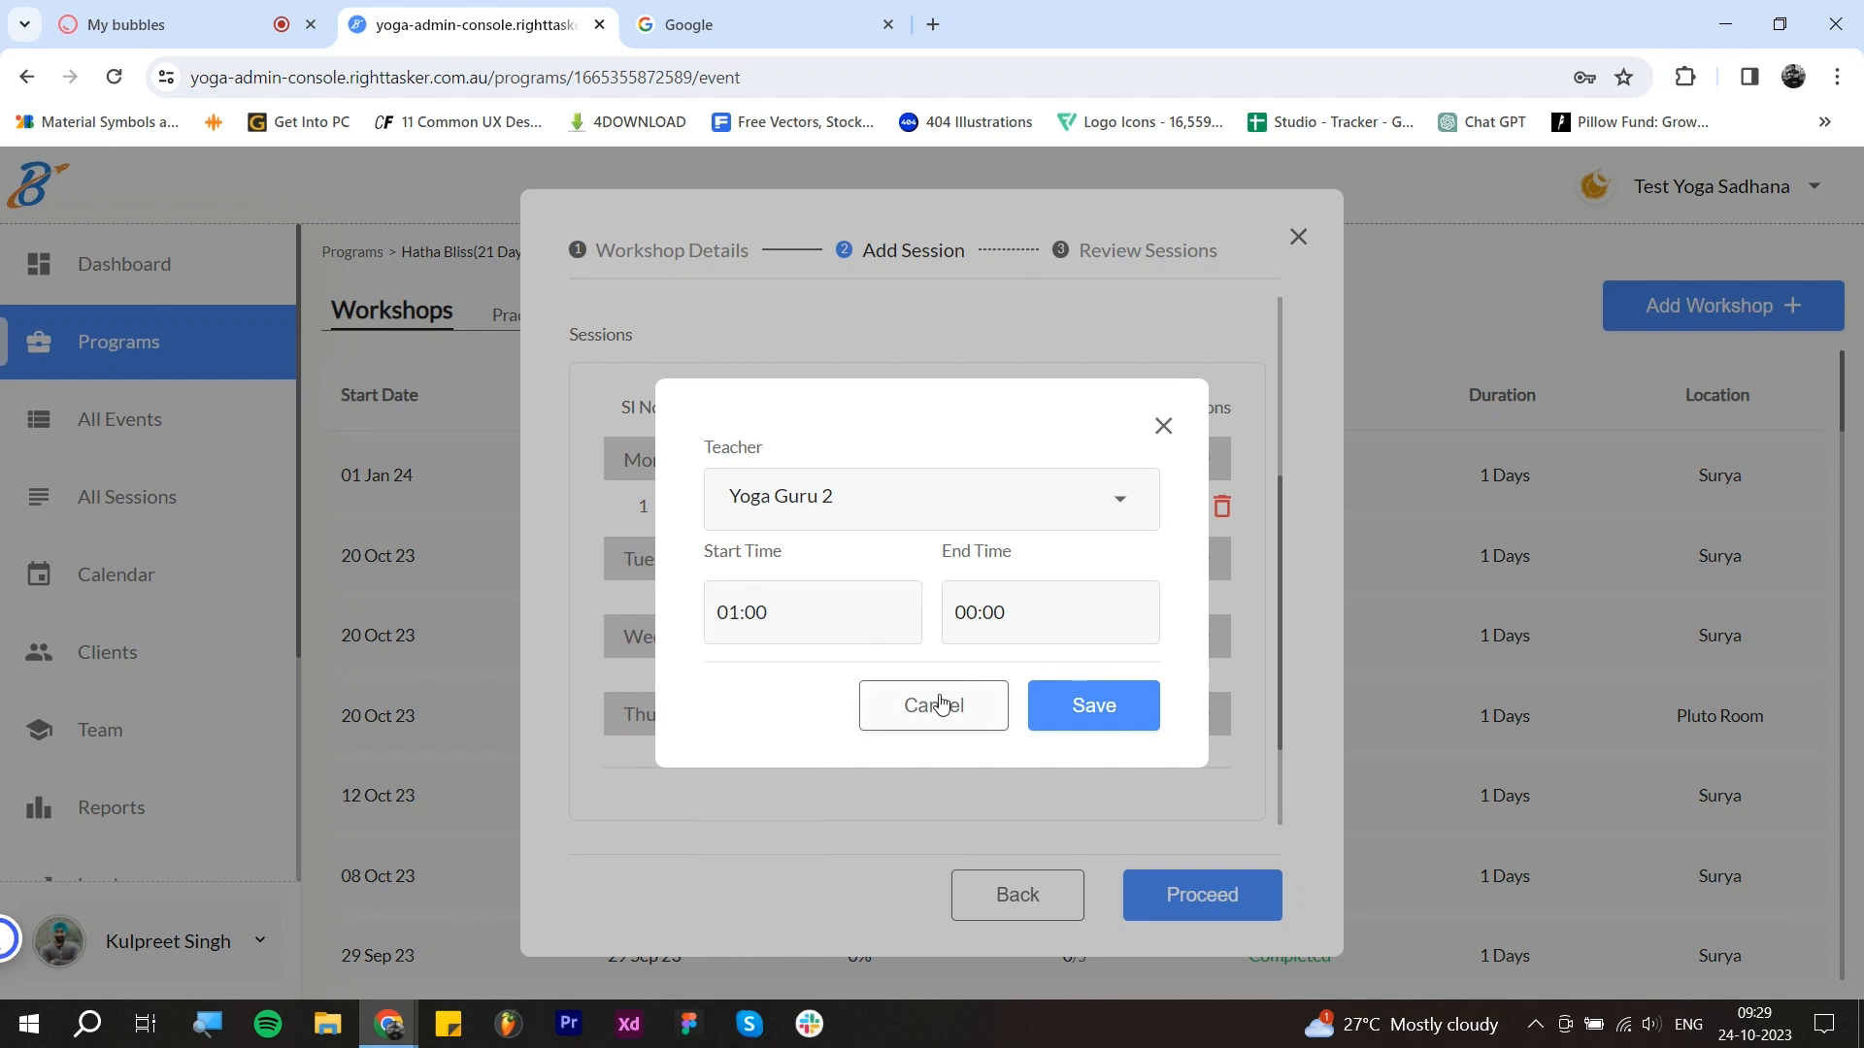
left_click(1025, 627)
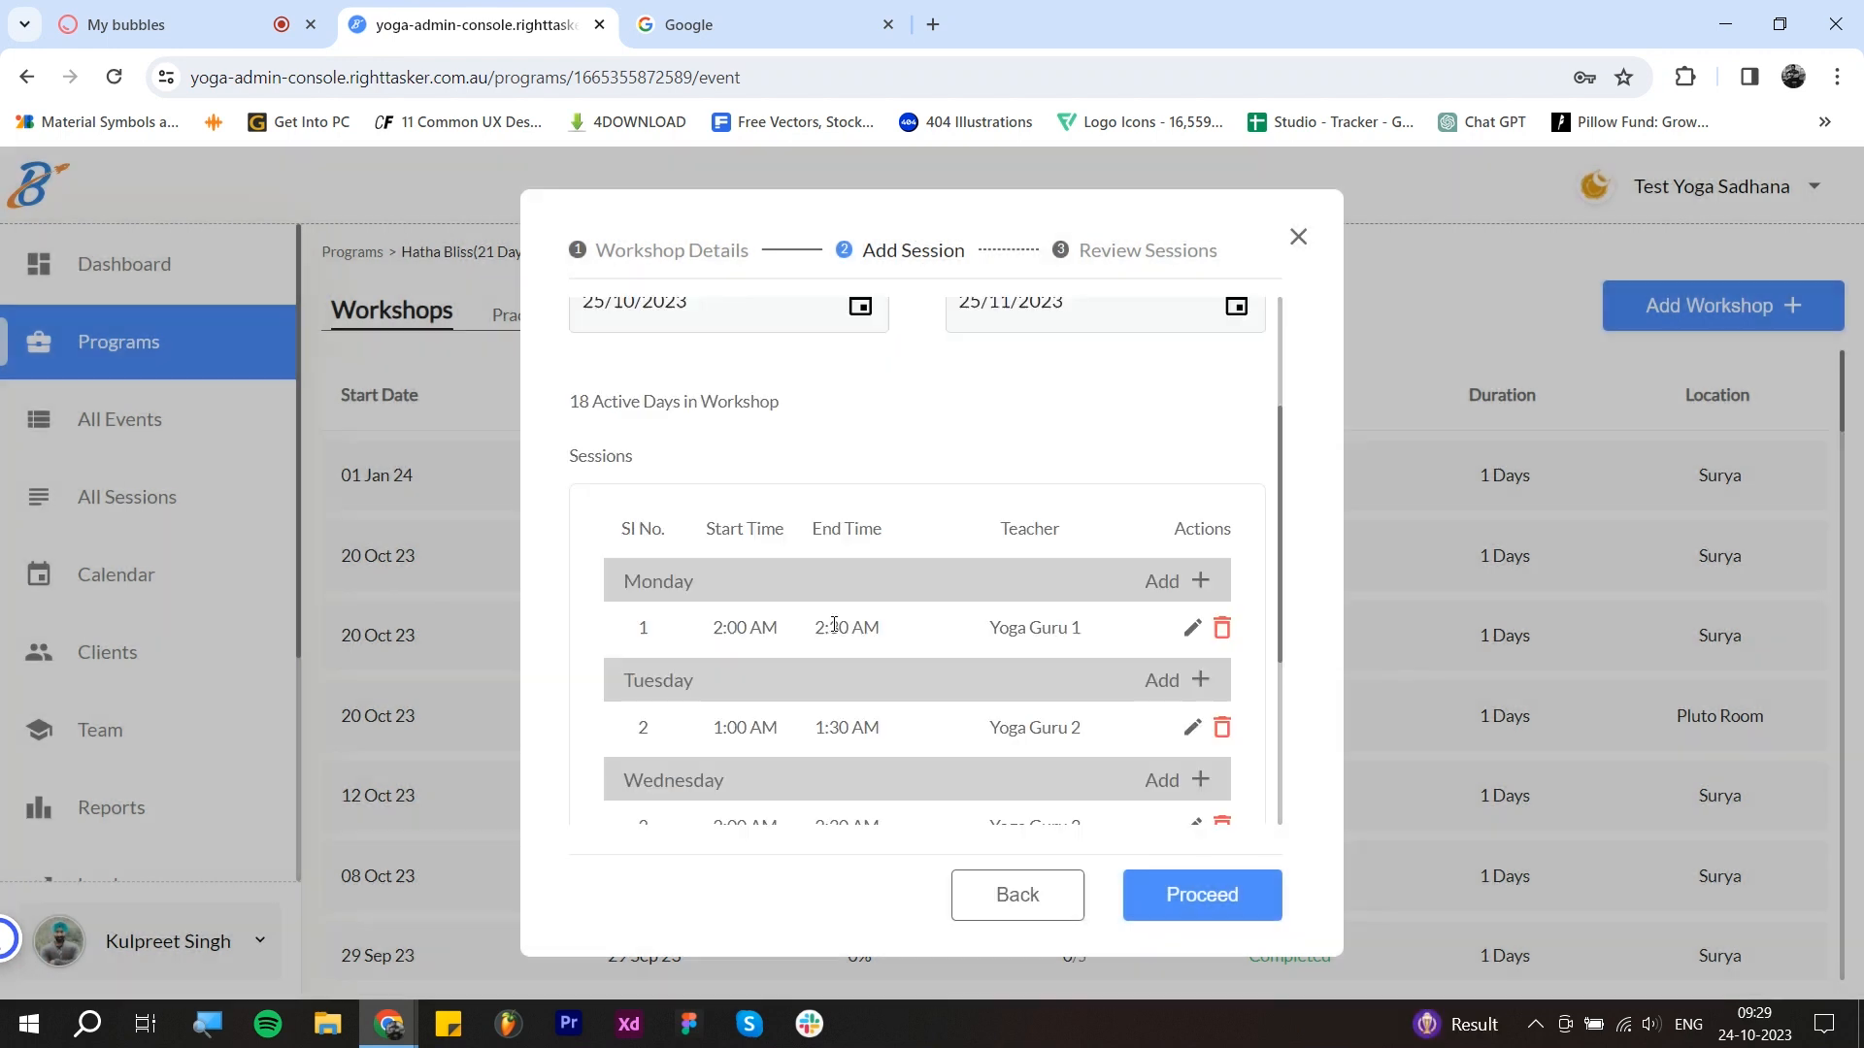
Step: Check the active days, weekday sessions, capacity and fees, and proceed to the session review
scroll(787, 604, "up", 1)
scroll(787, 604, "down", 4)
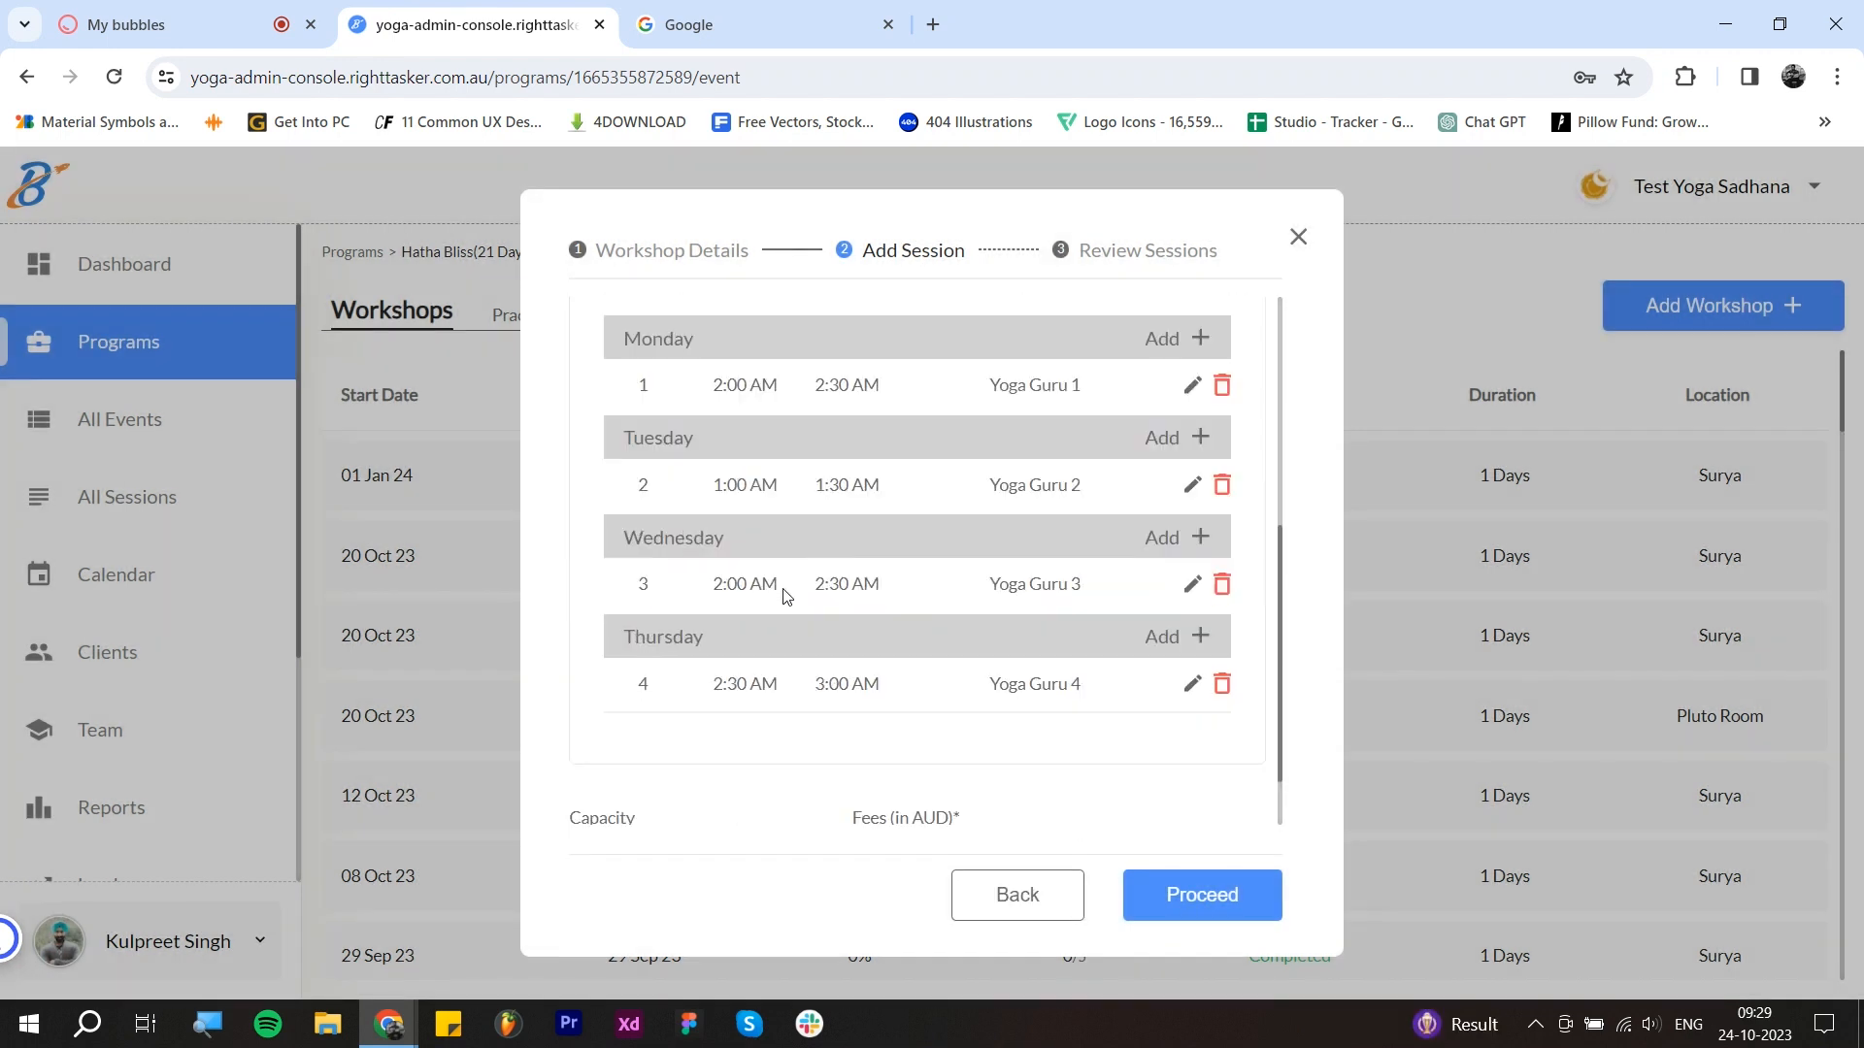
scroll(787, 596, "up", 5)
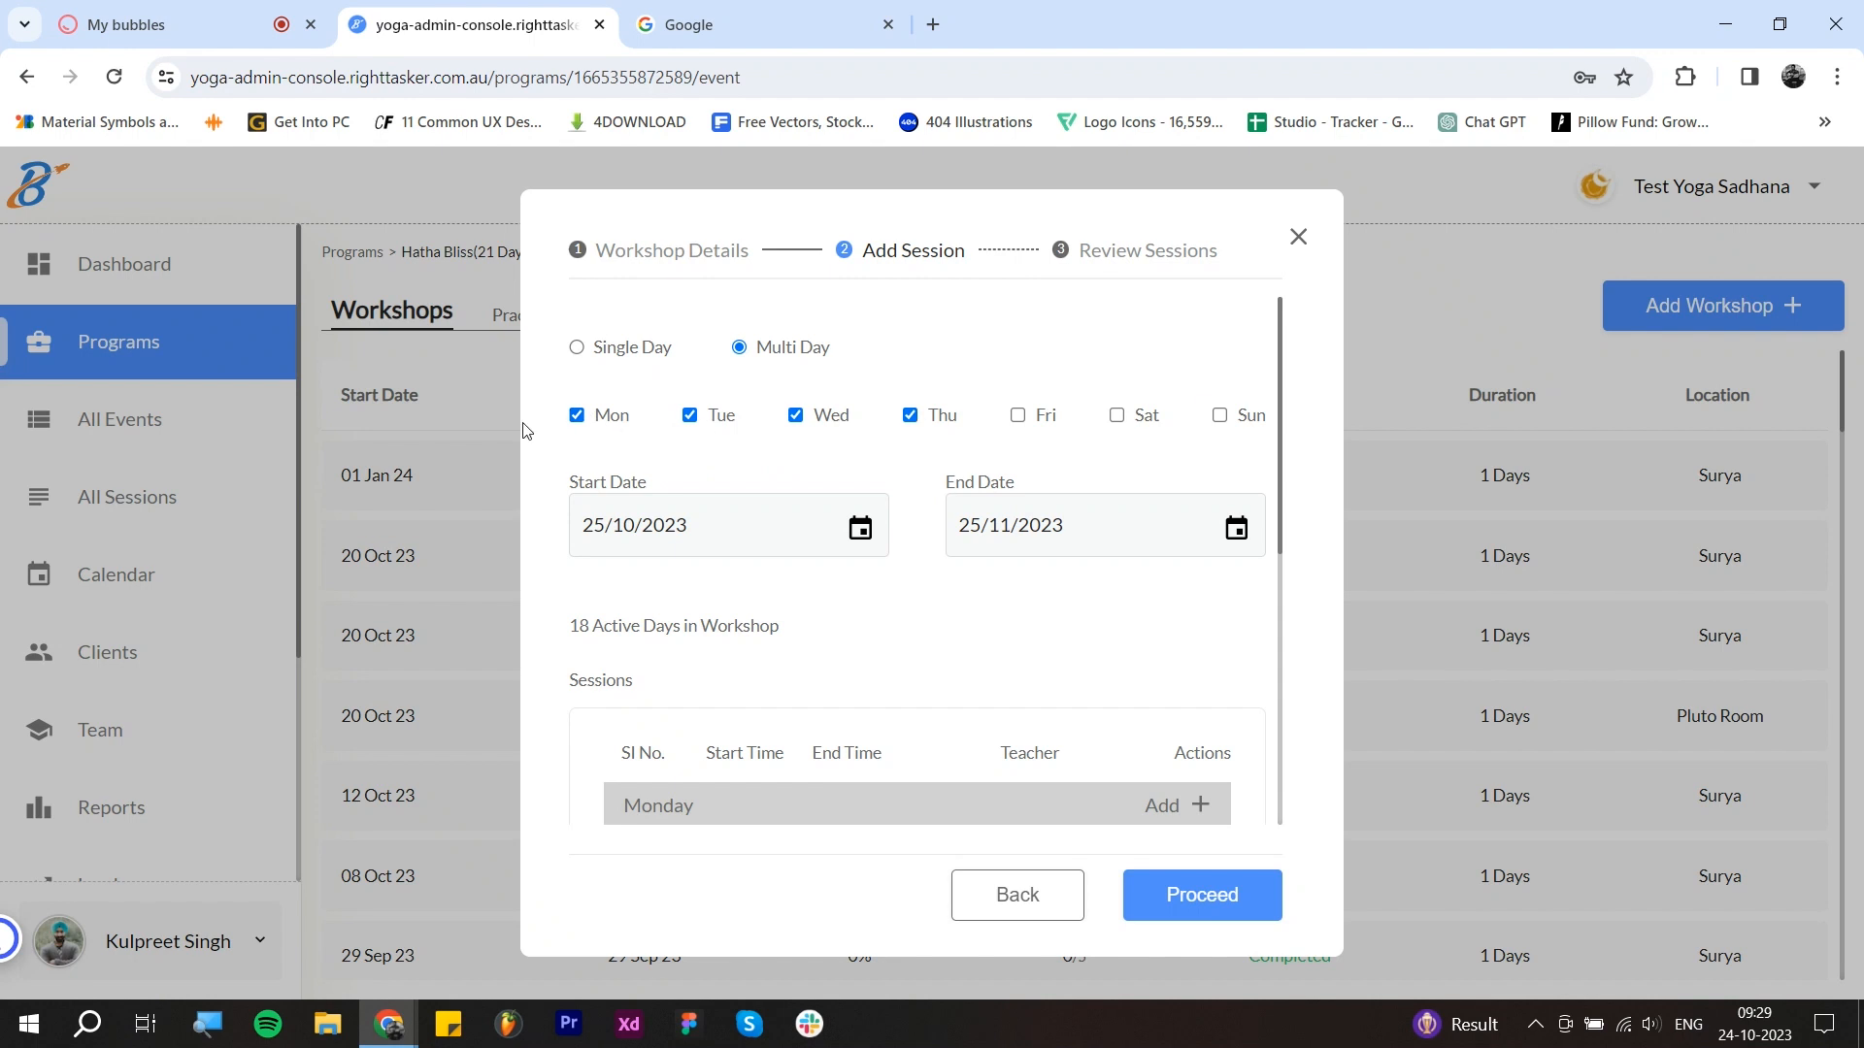
scroll(932, 452, "down", 4)
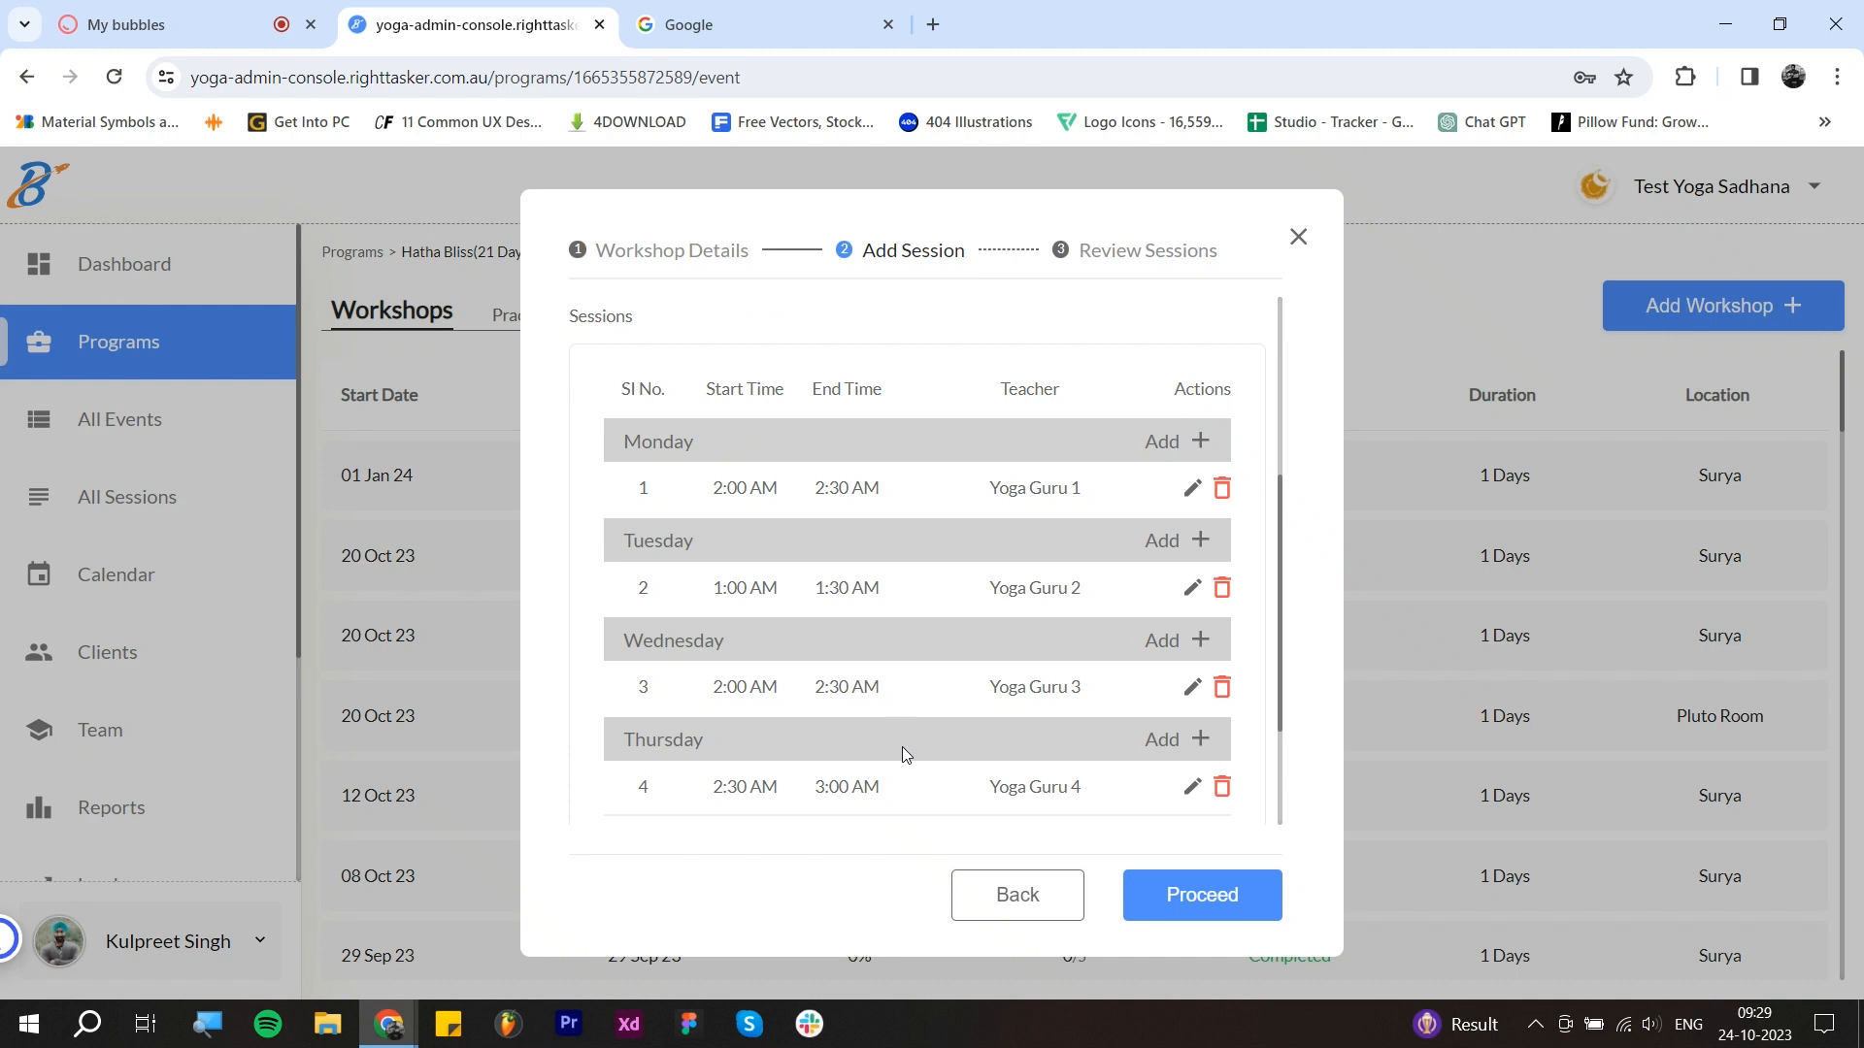
scroll(908, 719, "down", 2)
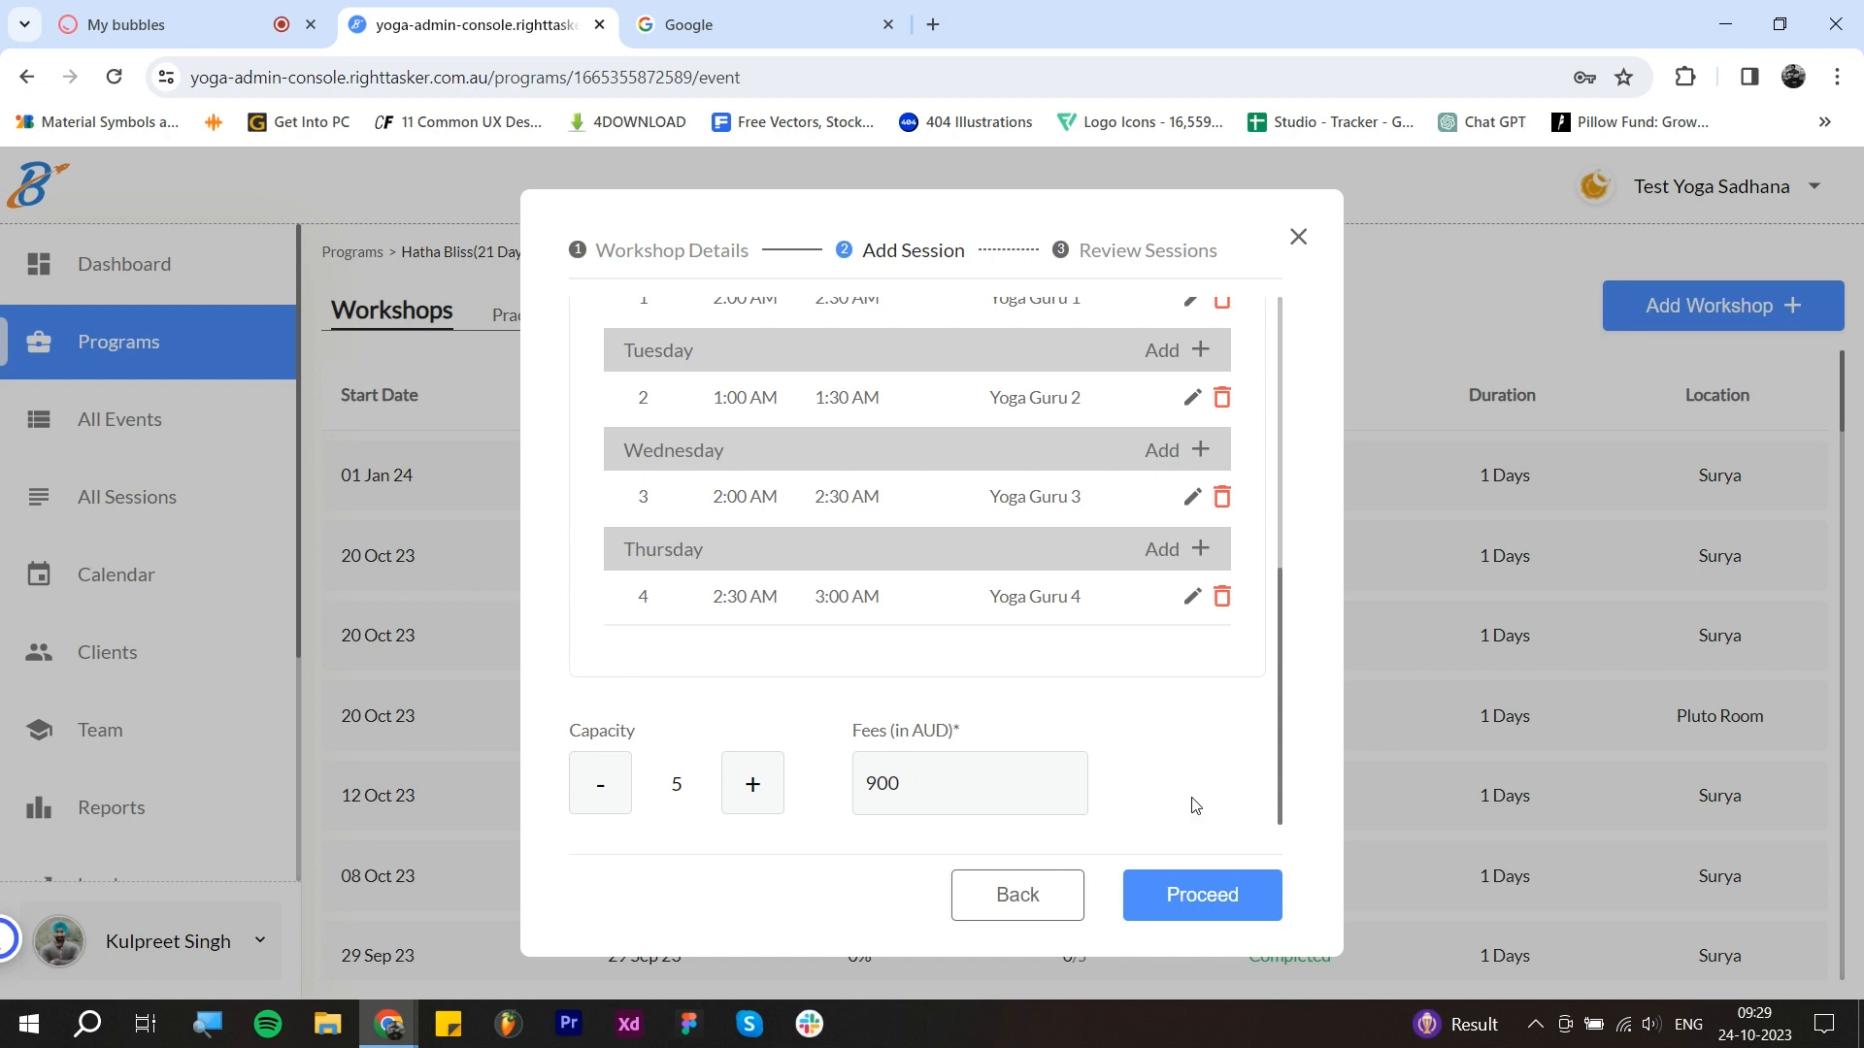
left_click(1204, 913)
Step: Review the dated sessions from first to last and save the multi-day workshop
scroll(1068, 674, "down", 10)
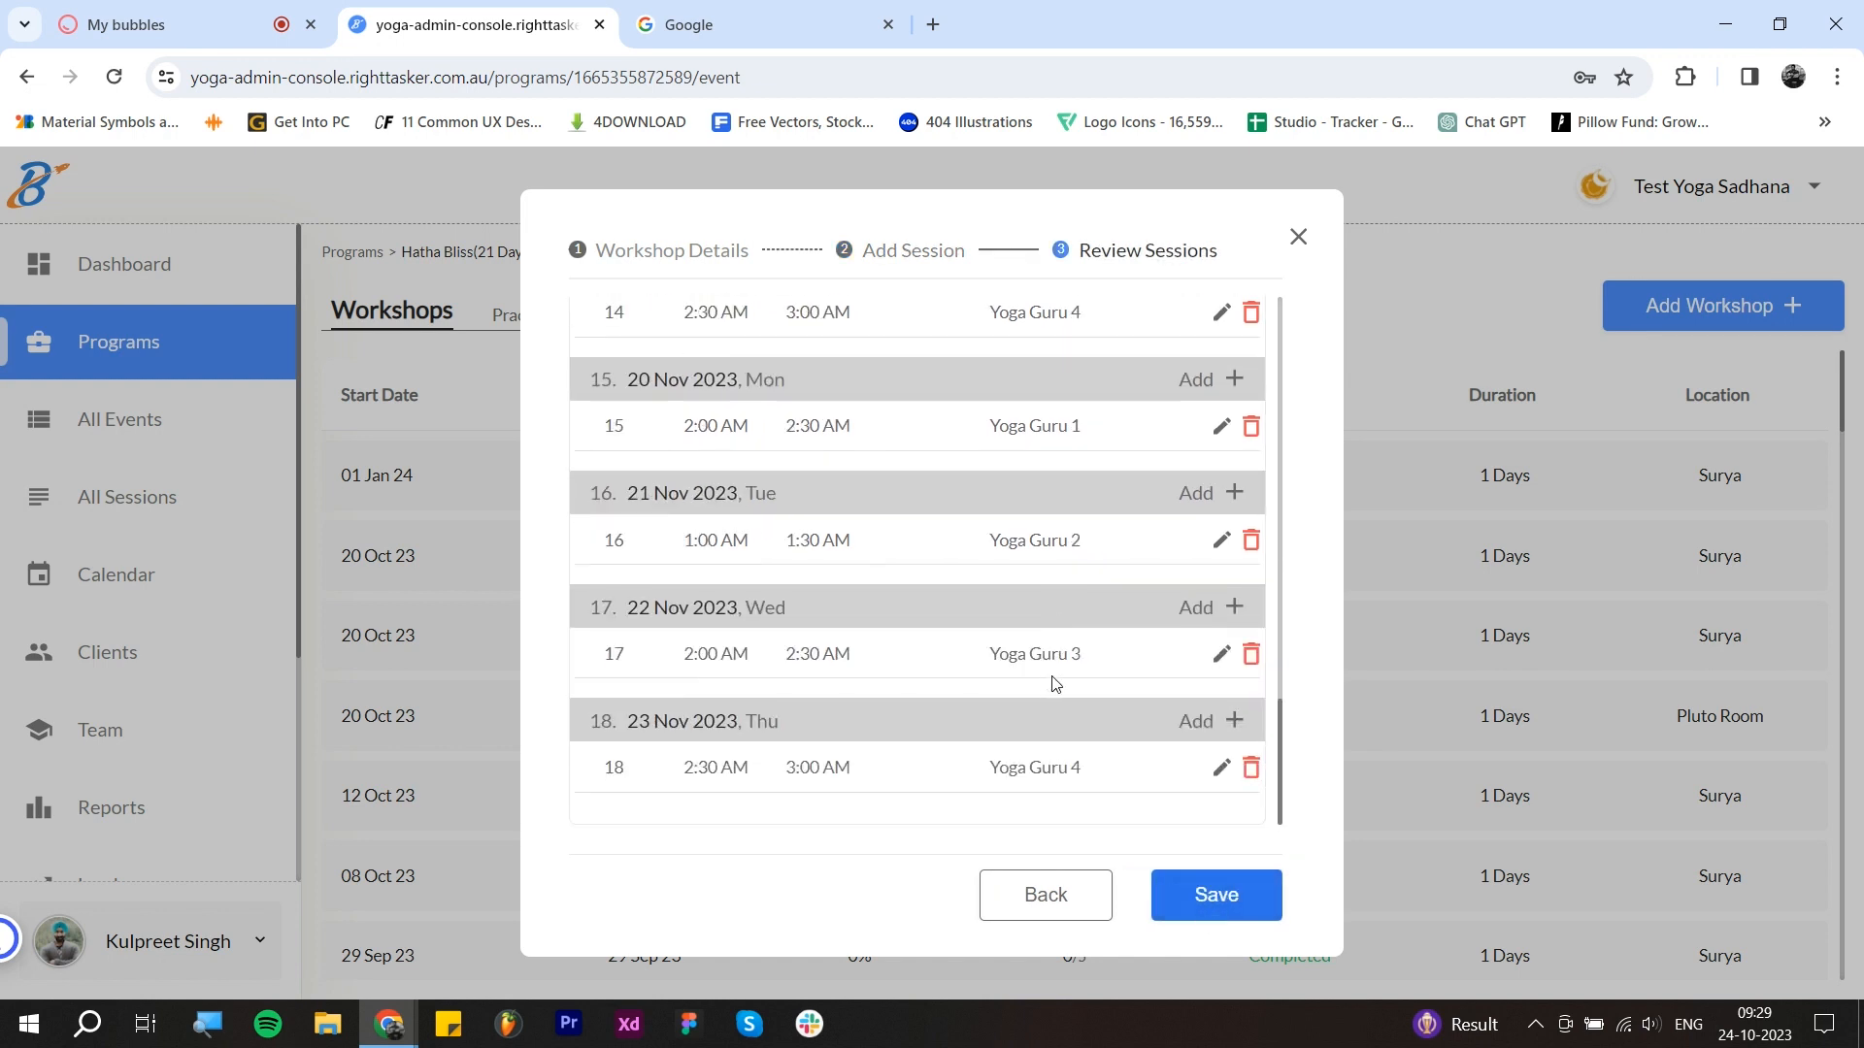
scroll(1051, 680, "up", 15)
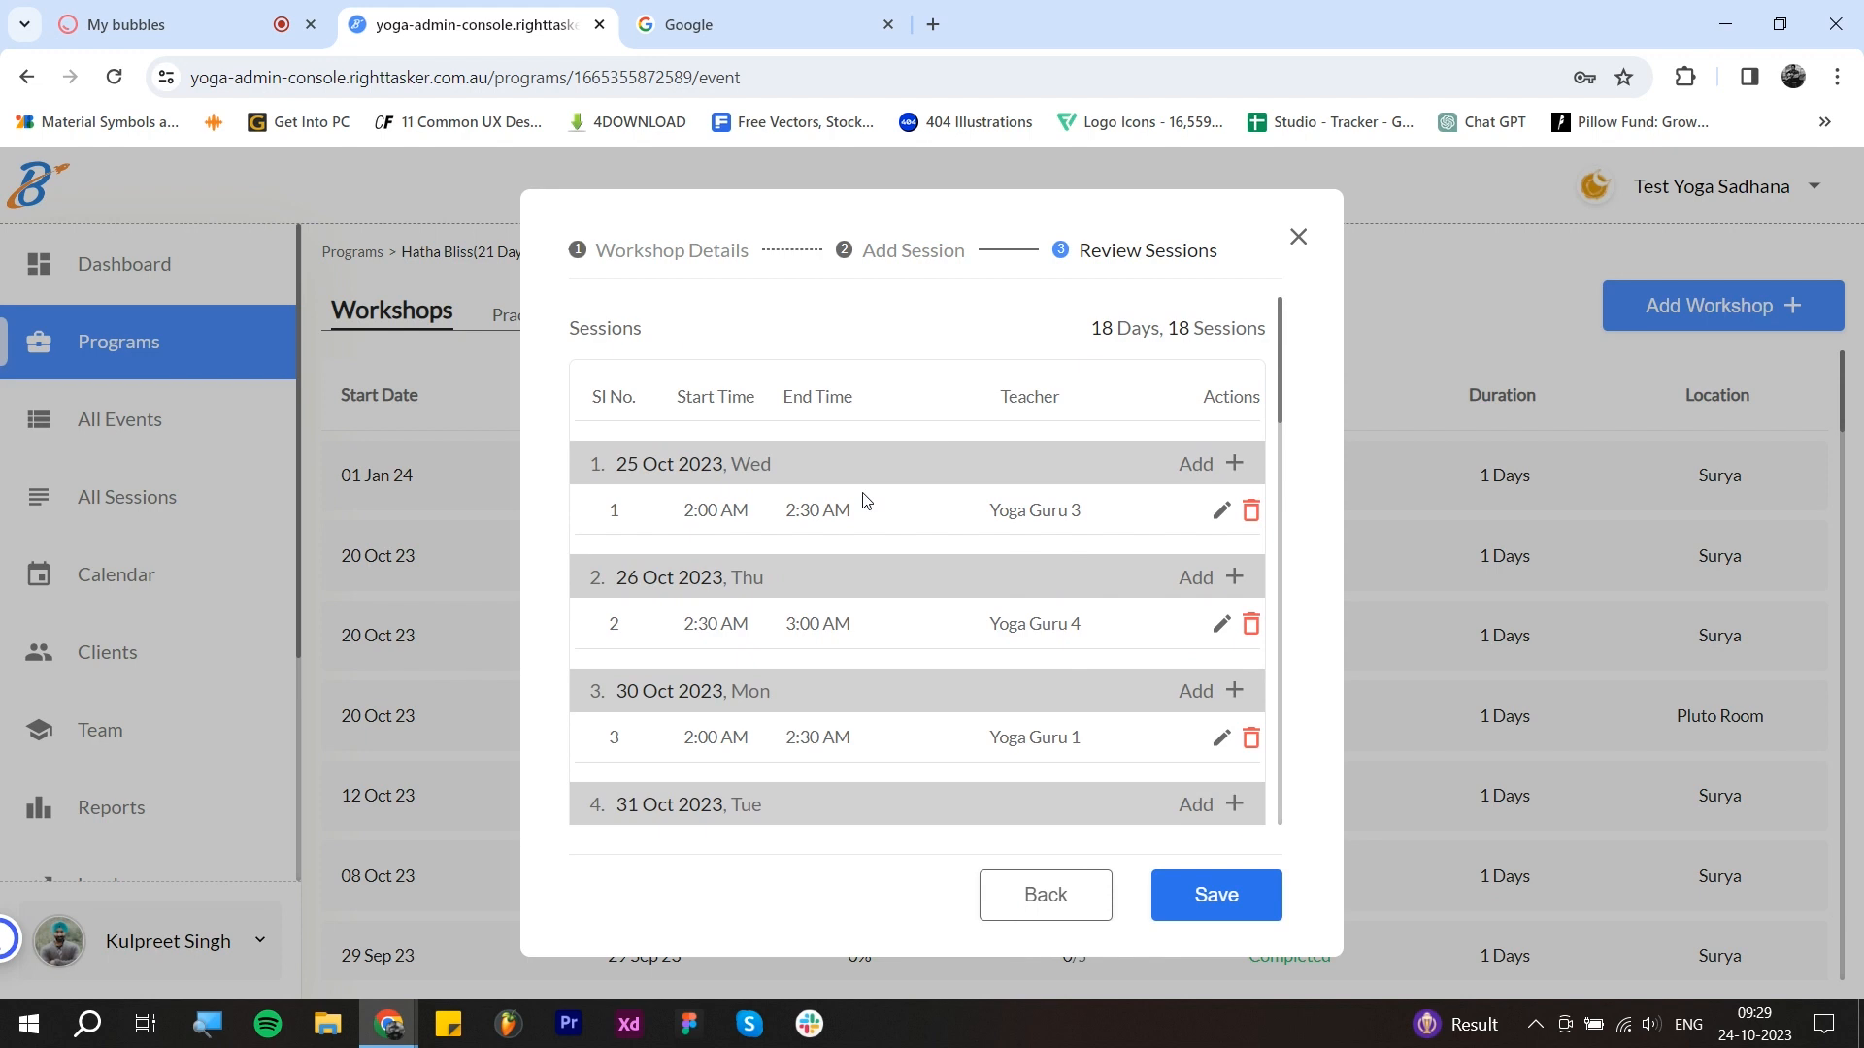
scroll(1033, 516, "down", 12)
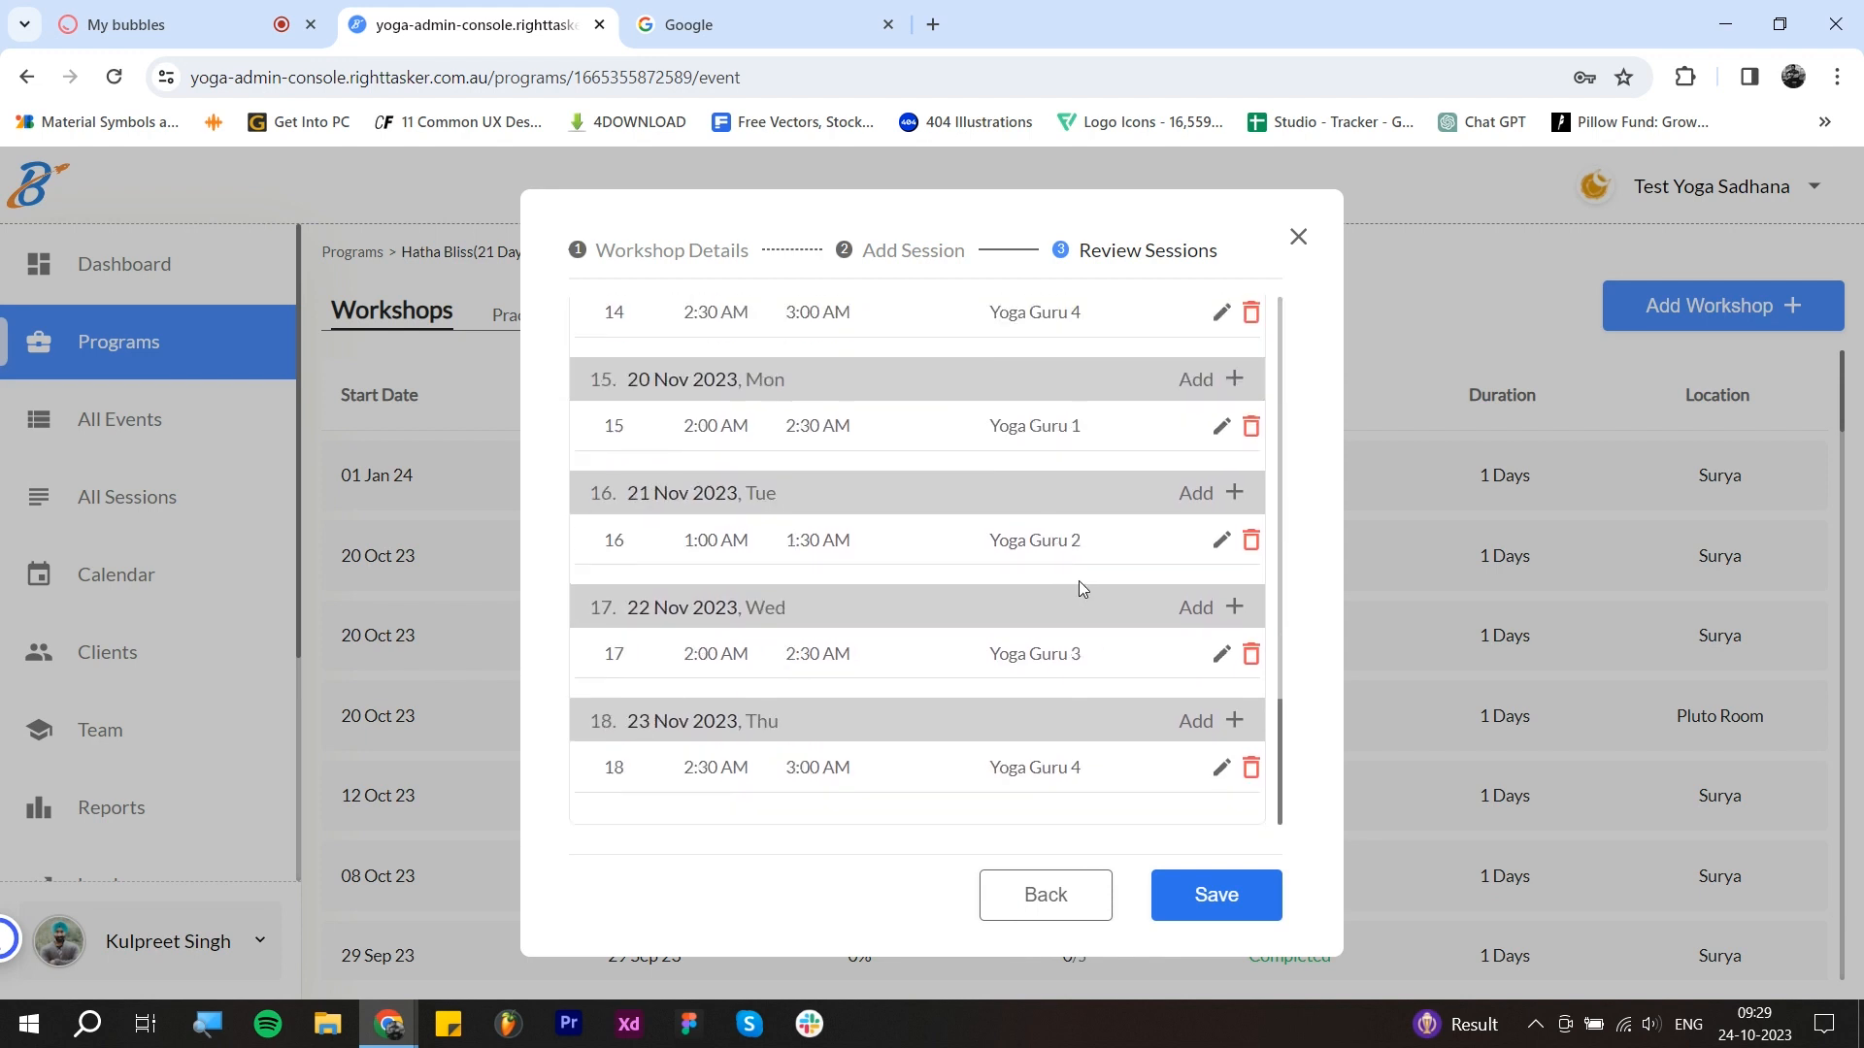
scroll(1084, 602, "up", 15)
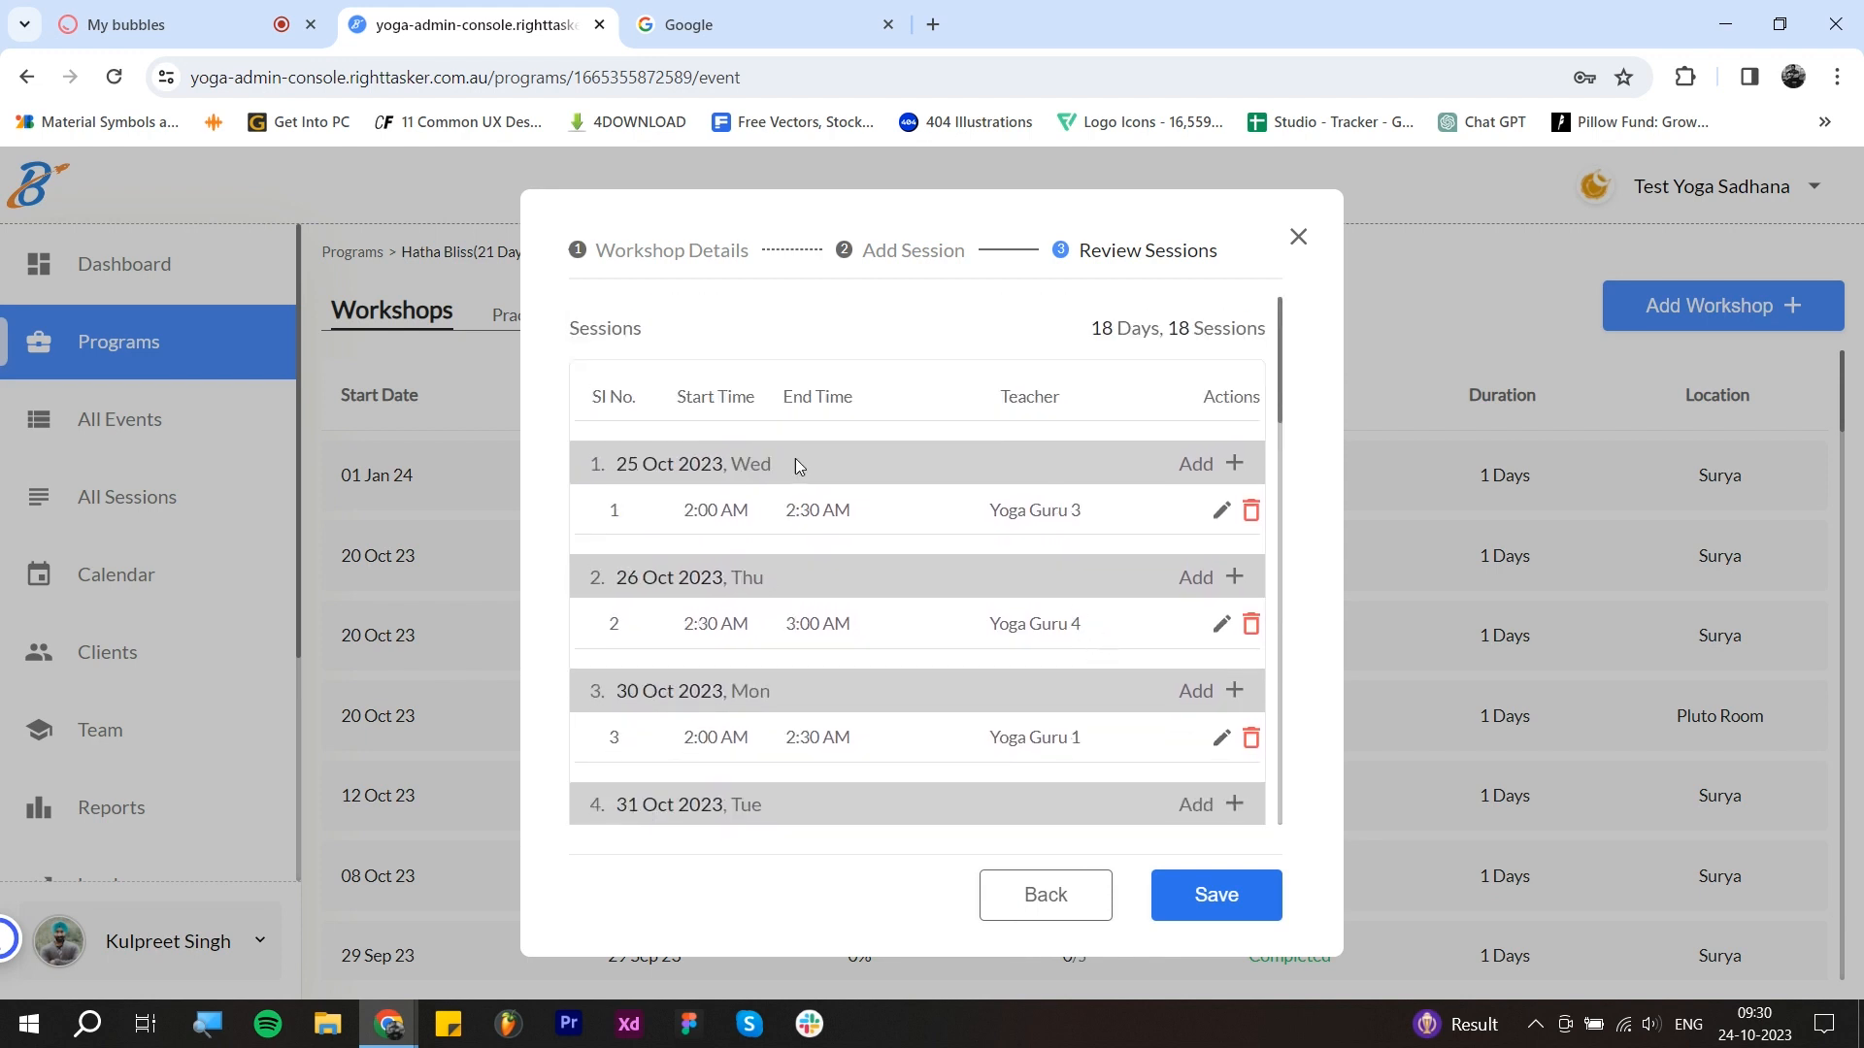
scroll(971, 543, "down", 12)
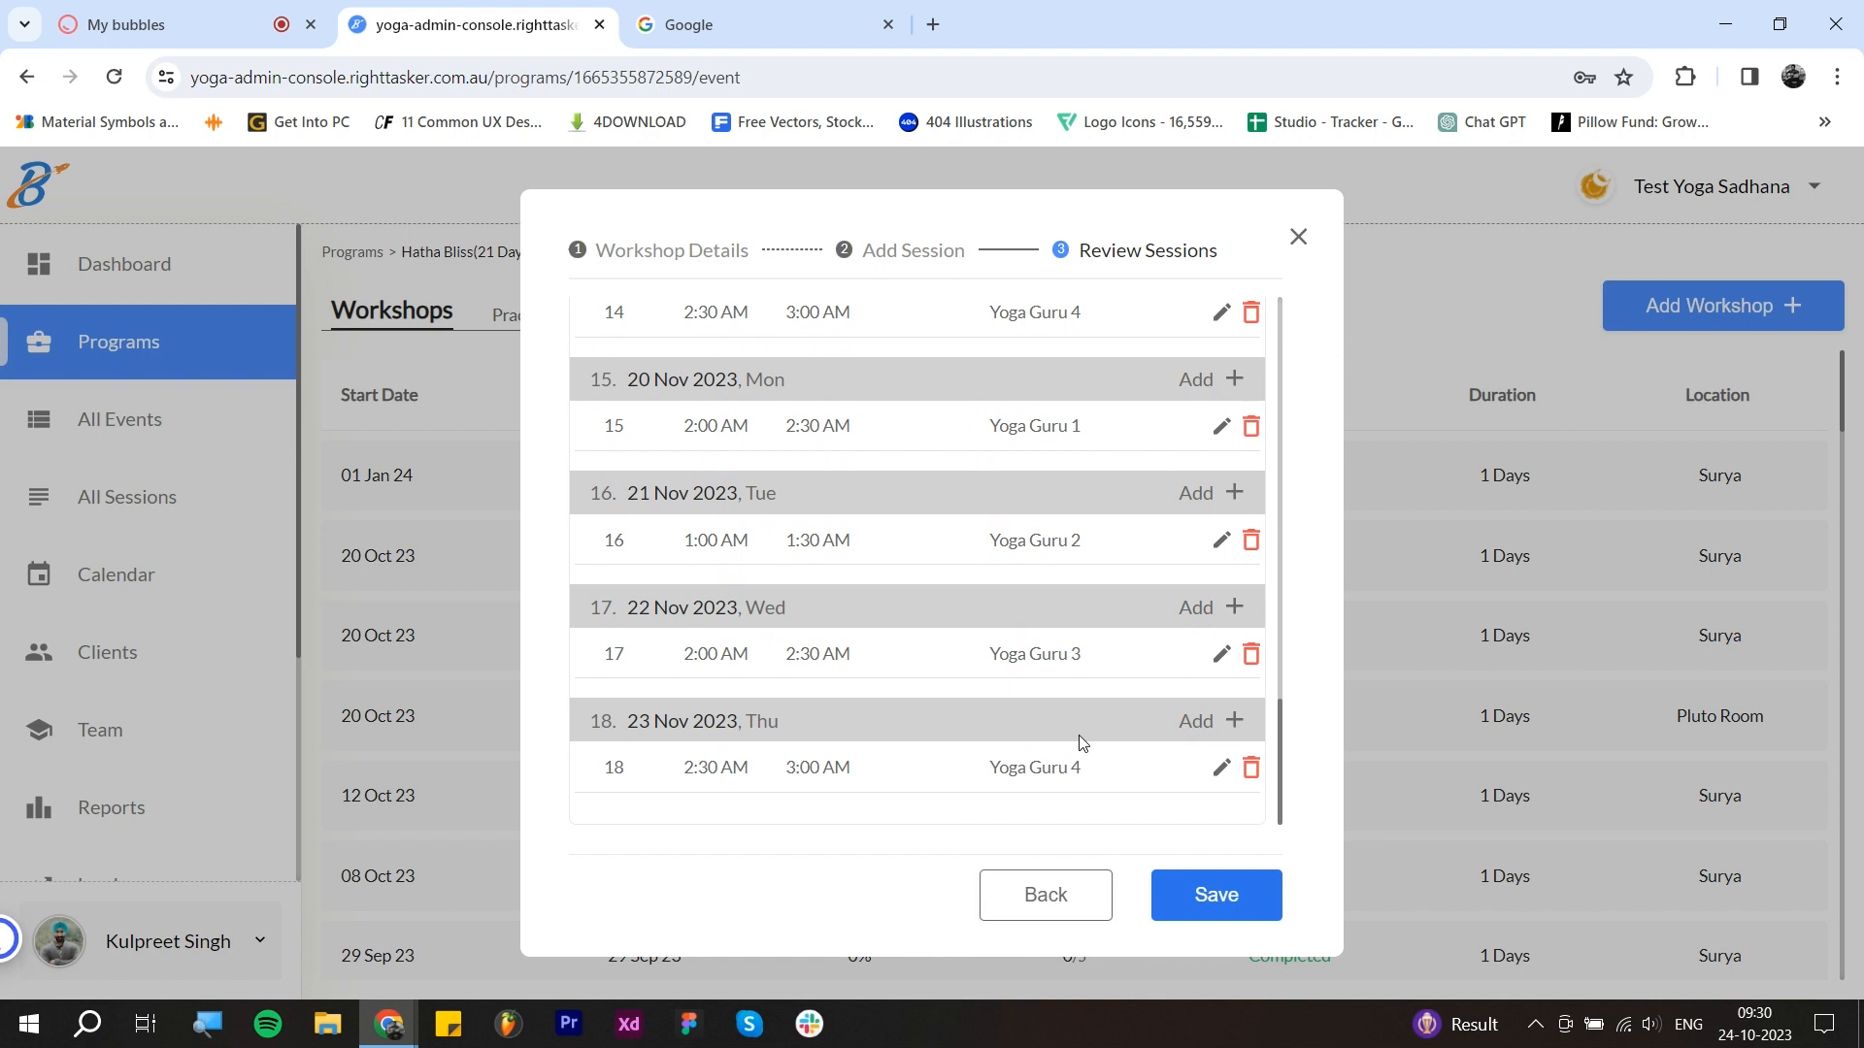
scroll(971, 660, "up", 15)
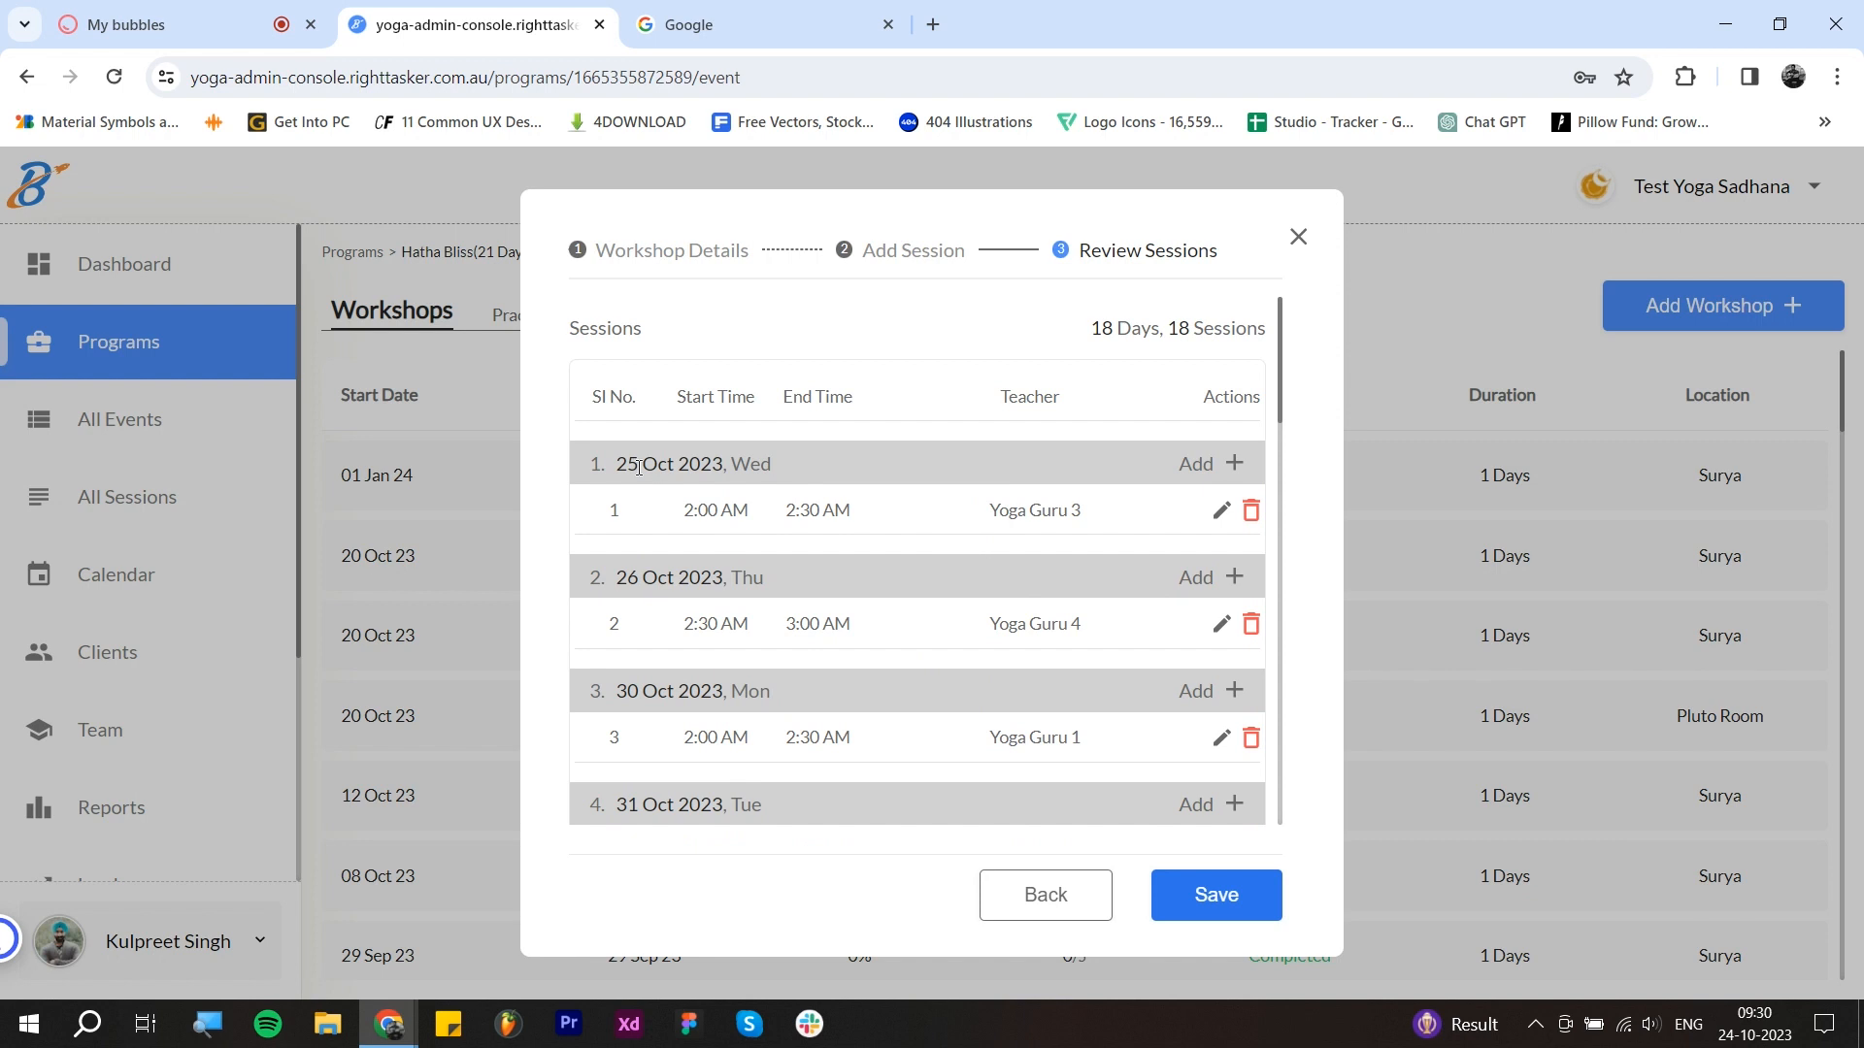
scroll(646, 427, "down", 3)
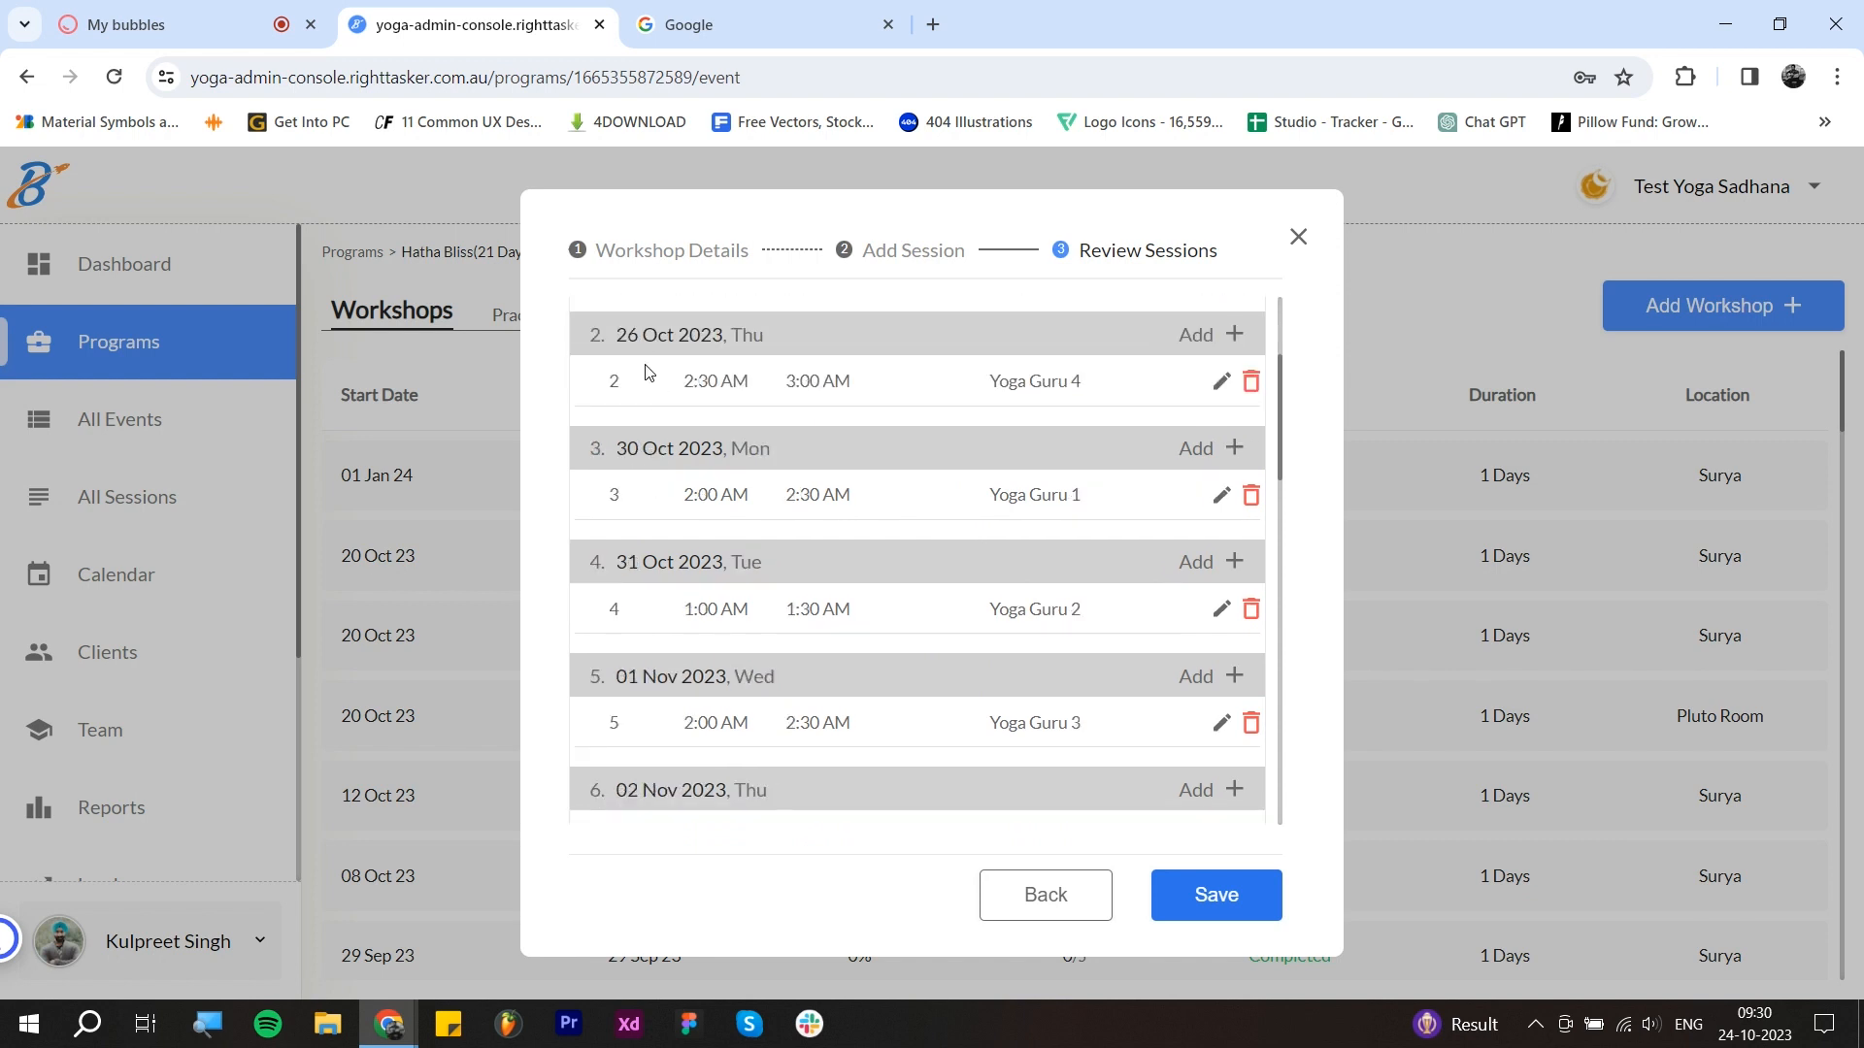
scroll(656, 541, "down", 3)
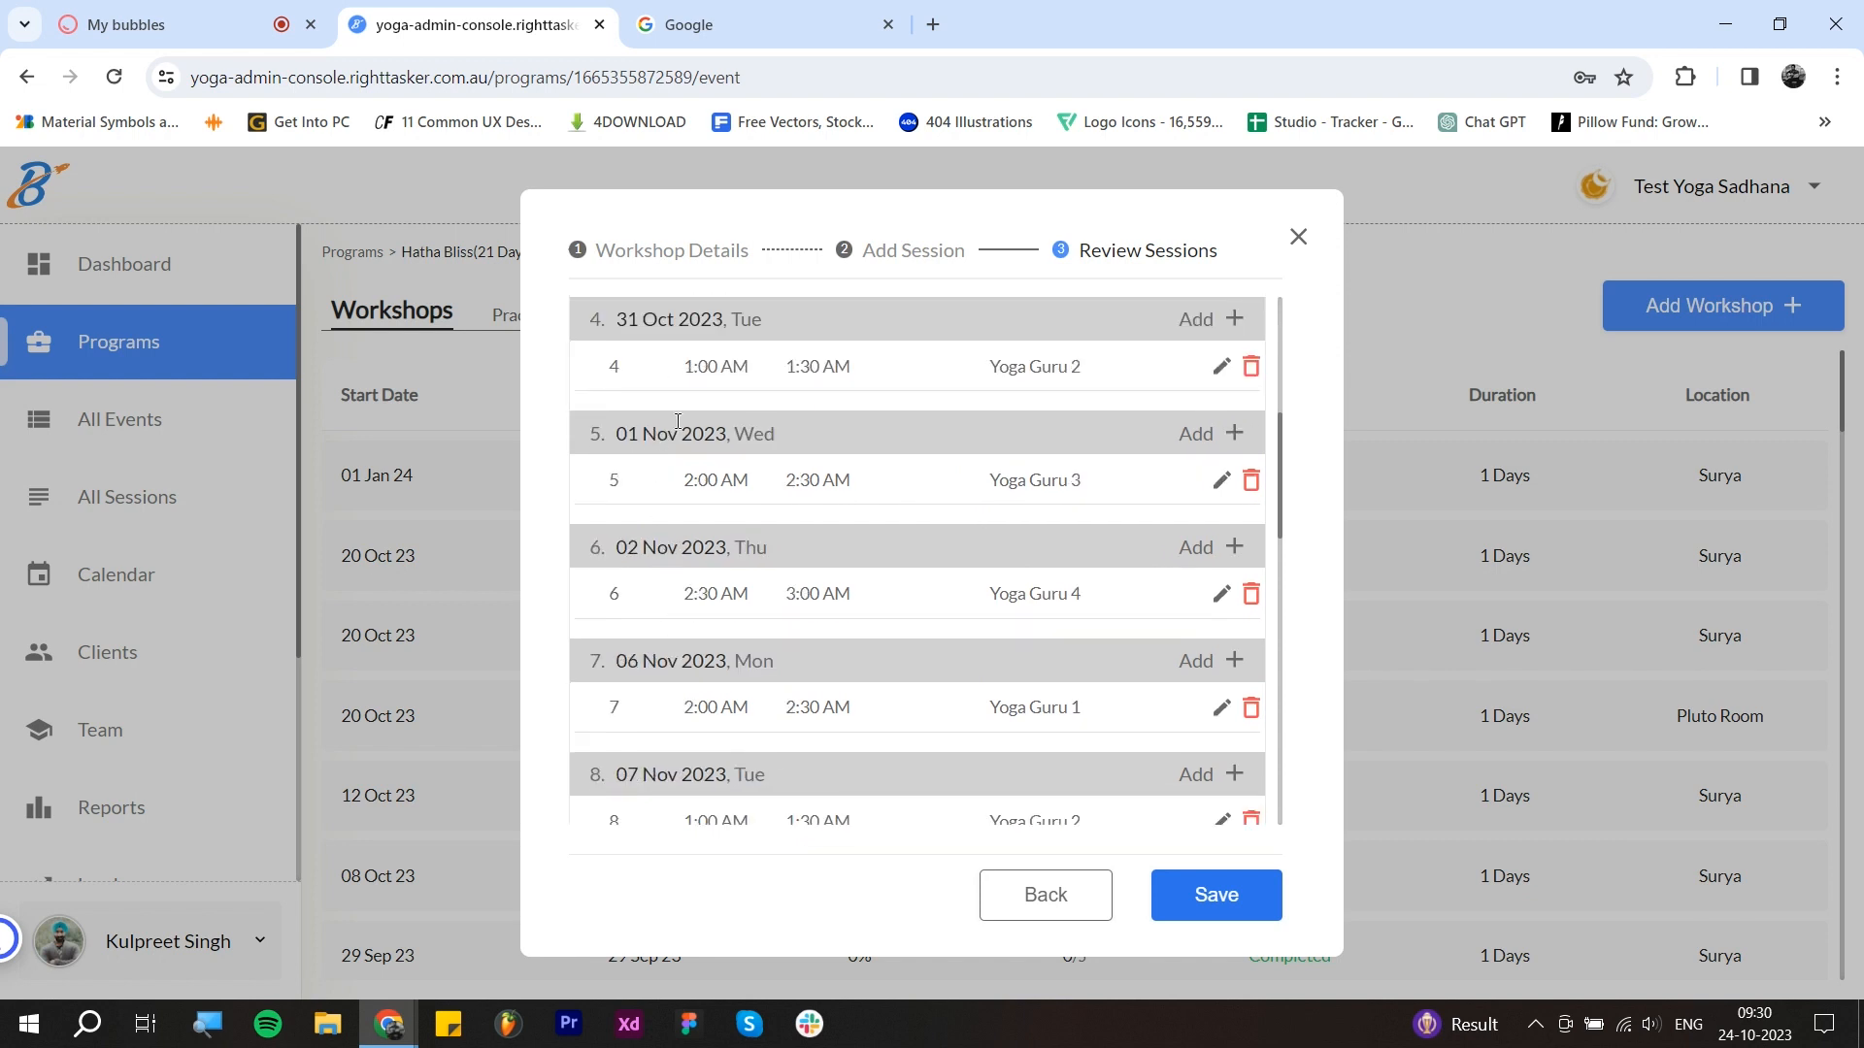
scroll(958, 612, "down", 15)
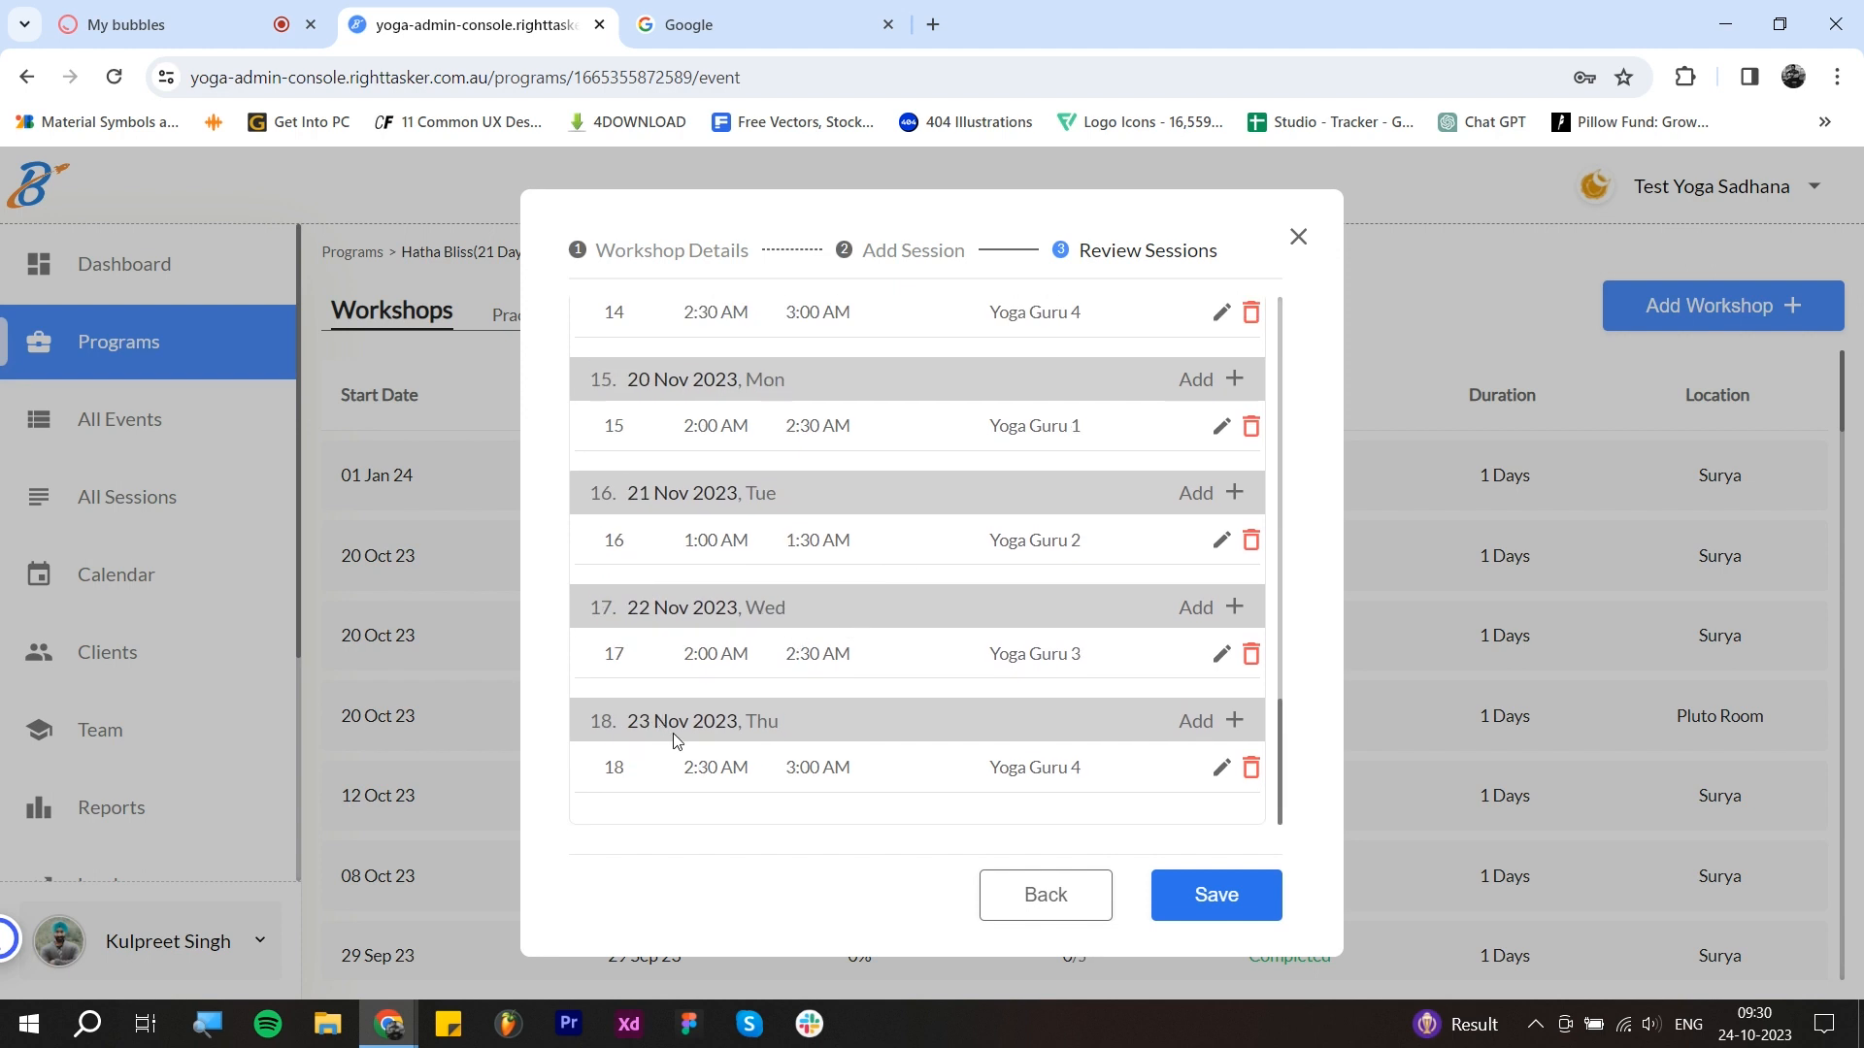
scroll(1151, 788, "up", 20)
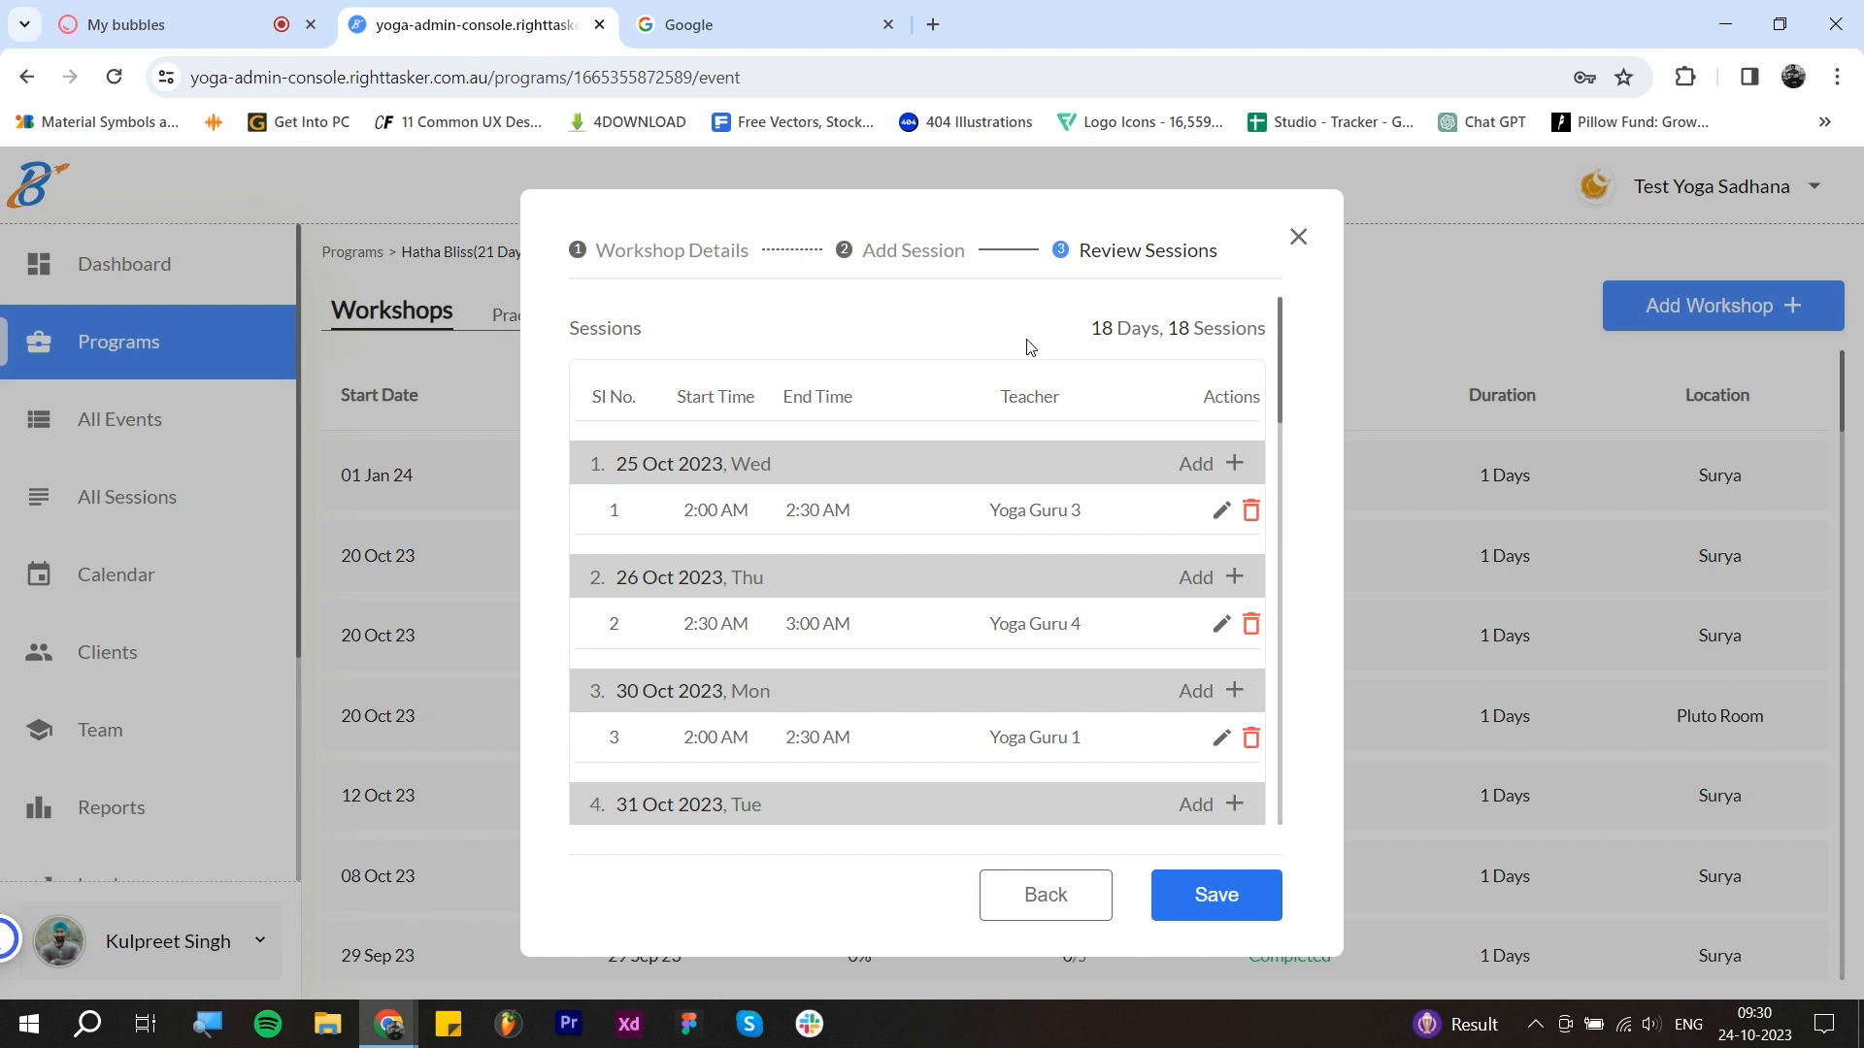
left_click(1237, 920)
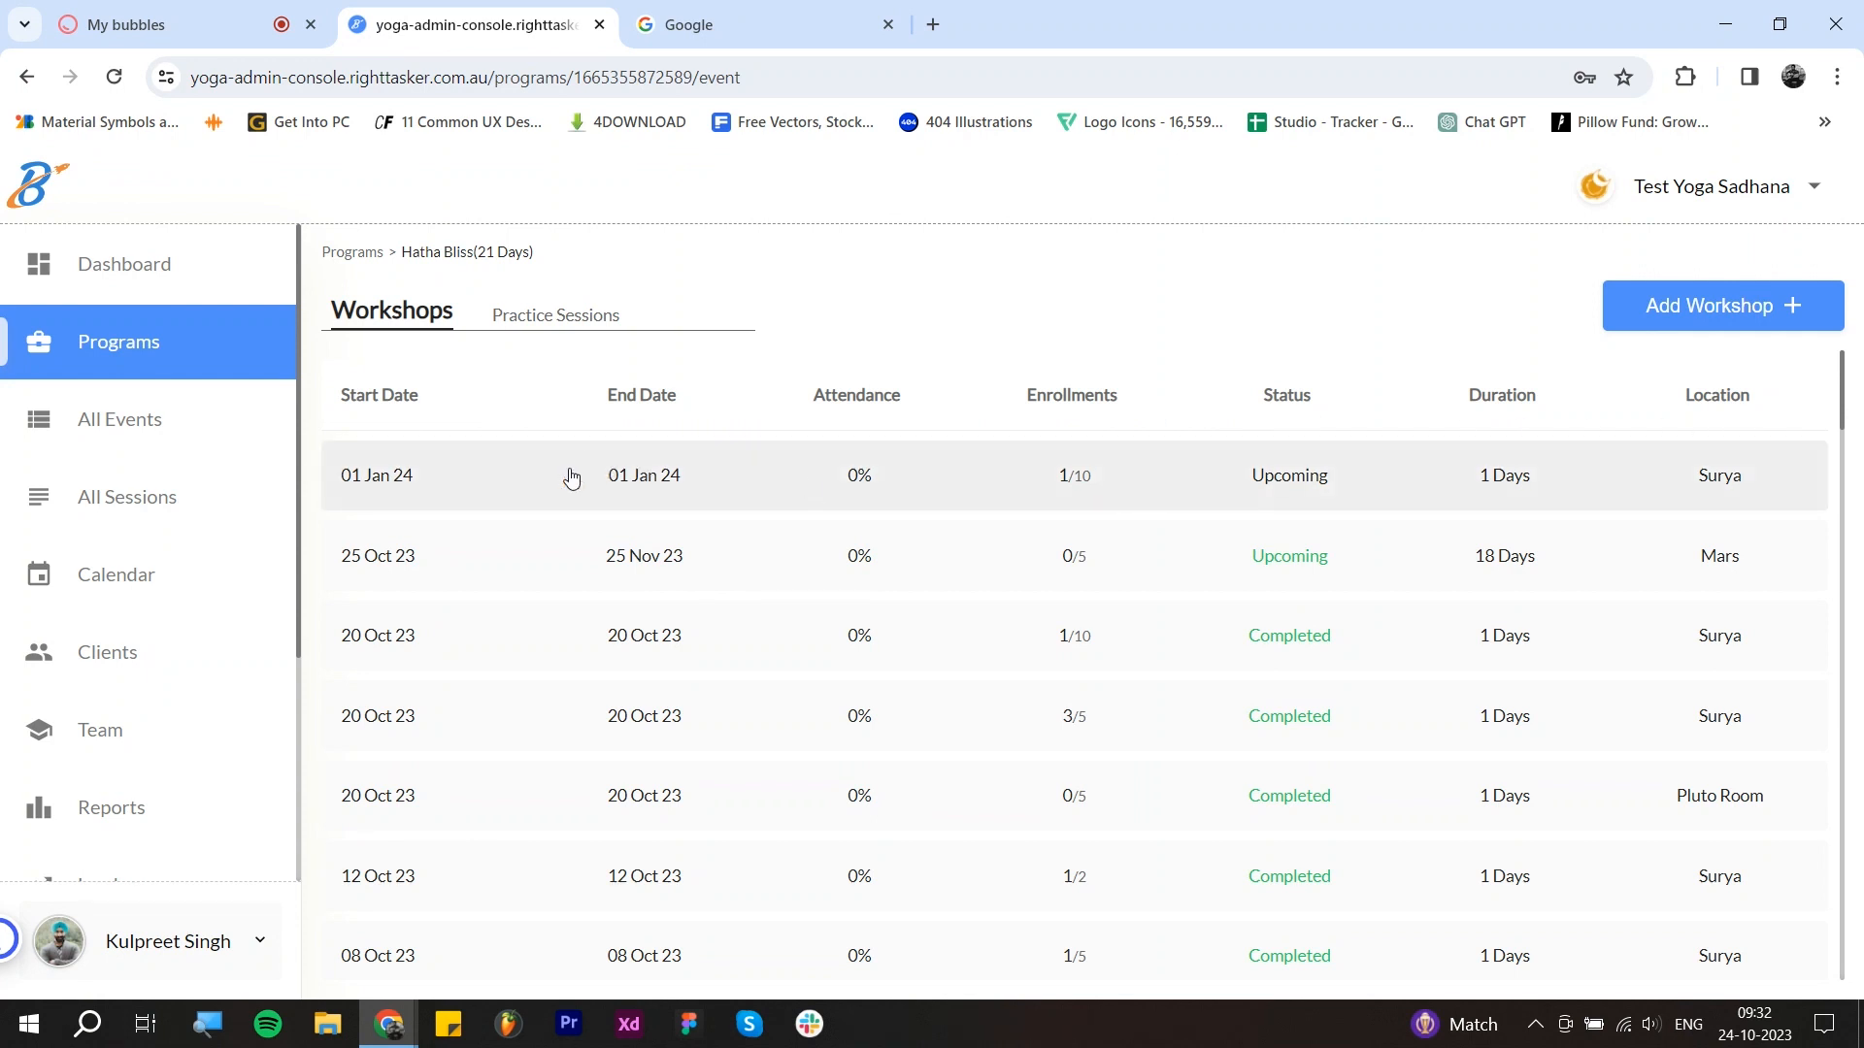
Step: Open the 01 Jan 24 workshop and examine its title, enrollments, attendance and event dates
left_click(937, 493)
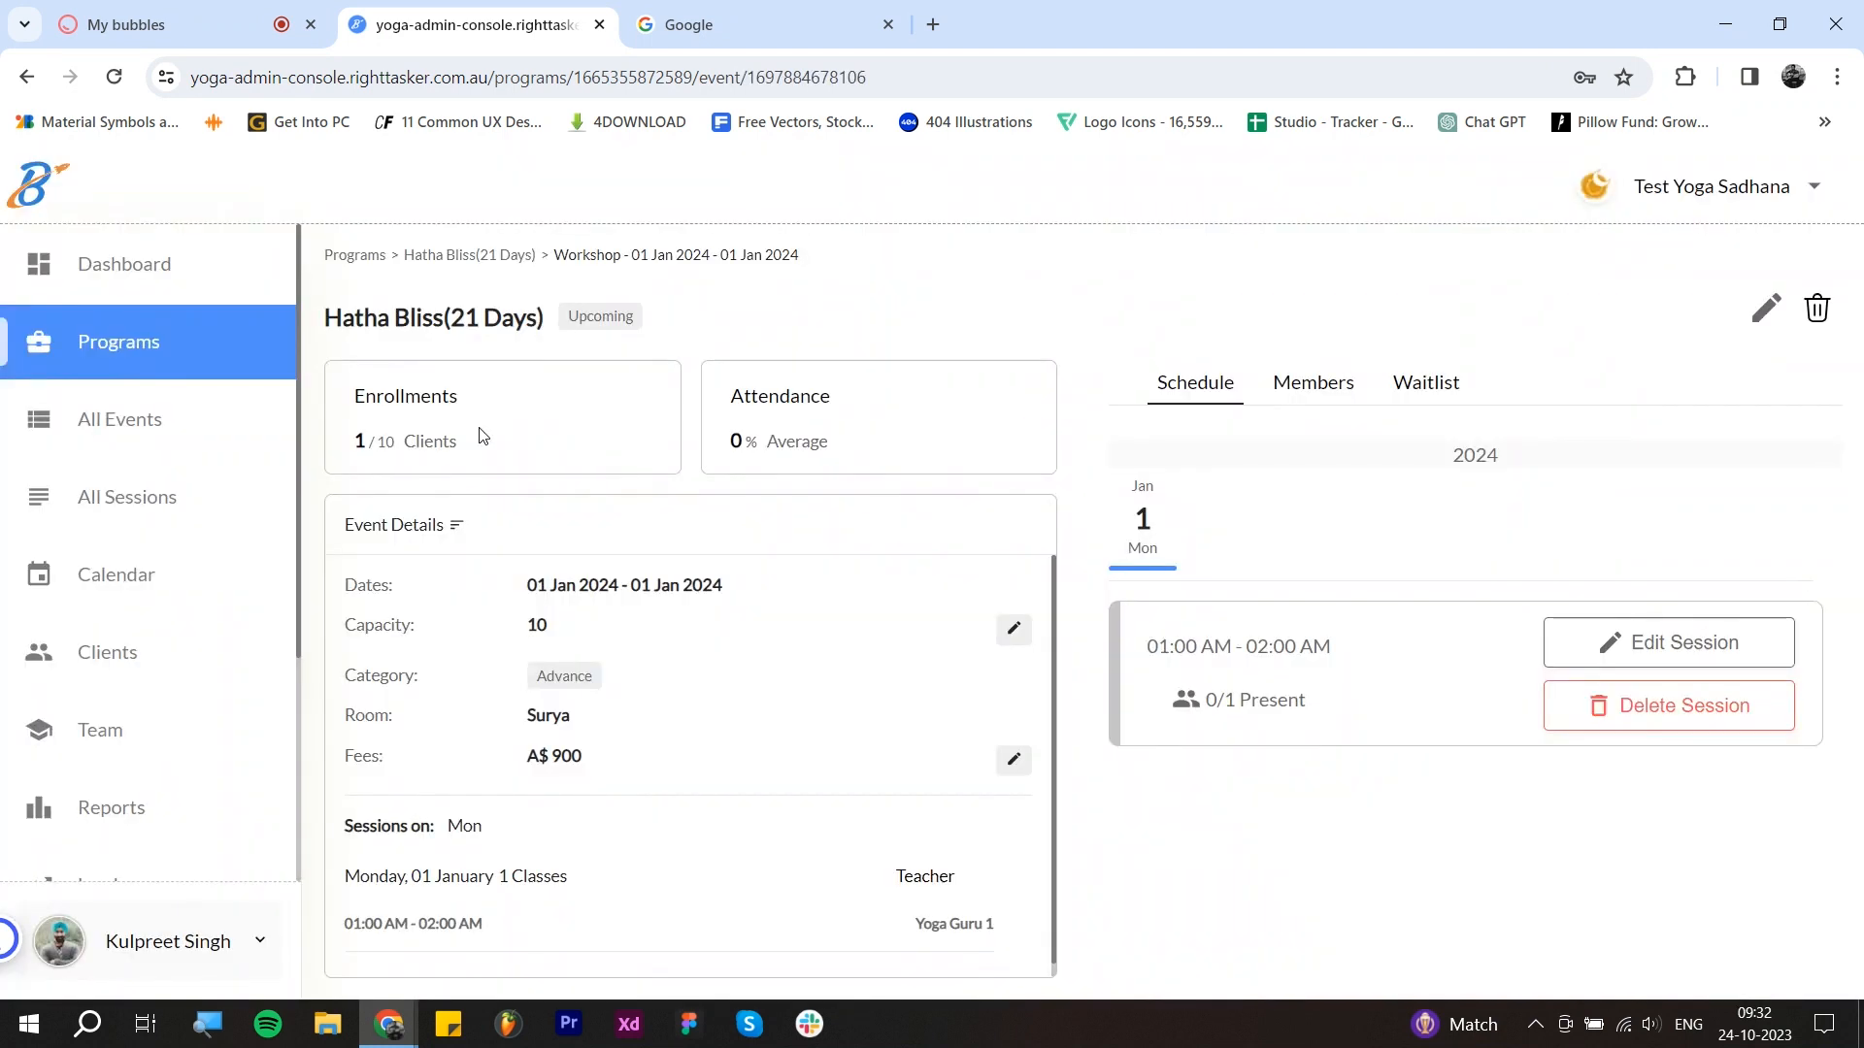
left_click_drag(342, 316, 531, 323)
left_click(533, 324)
left_click_drag(386, 442, 393, 443)
left_click(814, 443)
scroll(649, 640, "down", 1)
scroll(649, 668, "up", 1)
left_click_drag(531, 584, 691, 586)
left_click(691, 586)
Step: View the edit forms for the workshop's capacity and fees, cancelling each one
left_click(1014, 631)
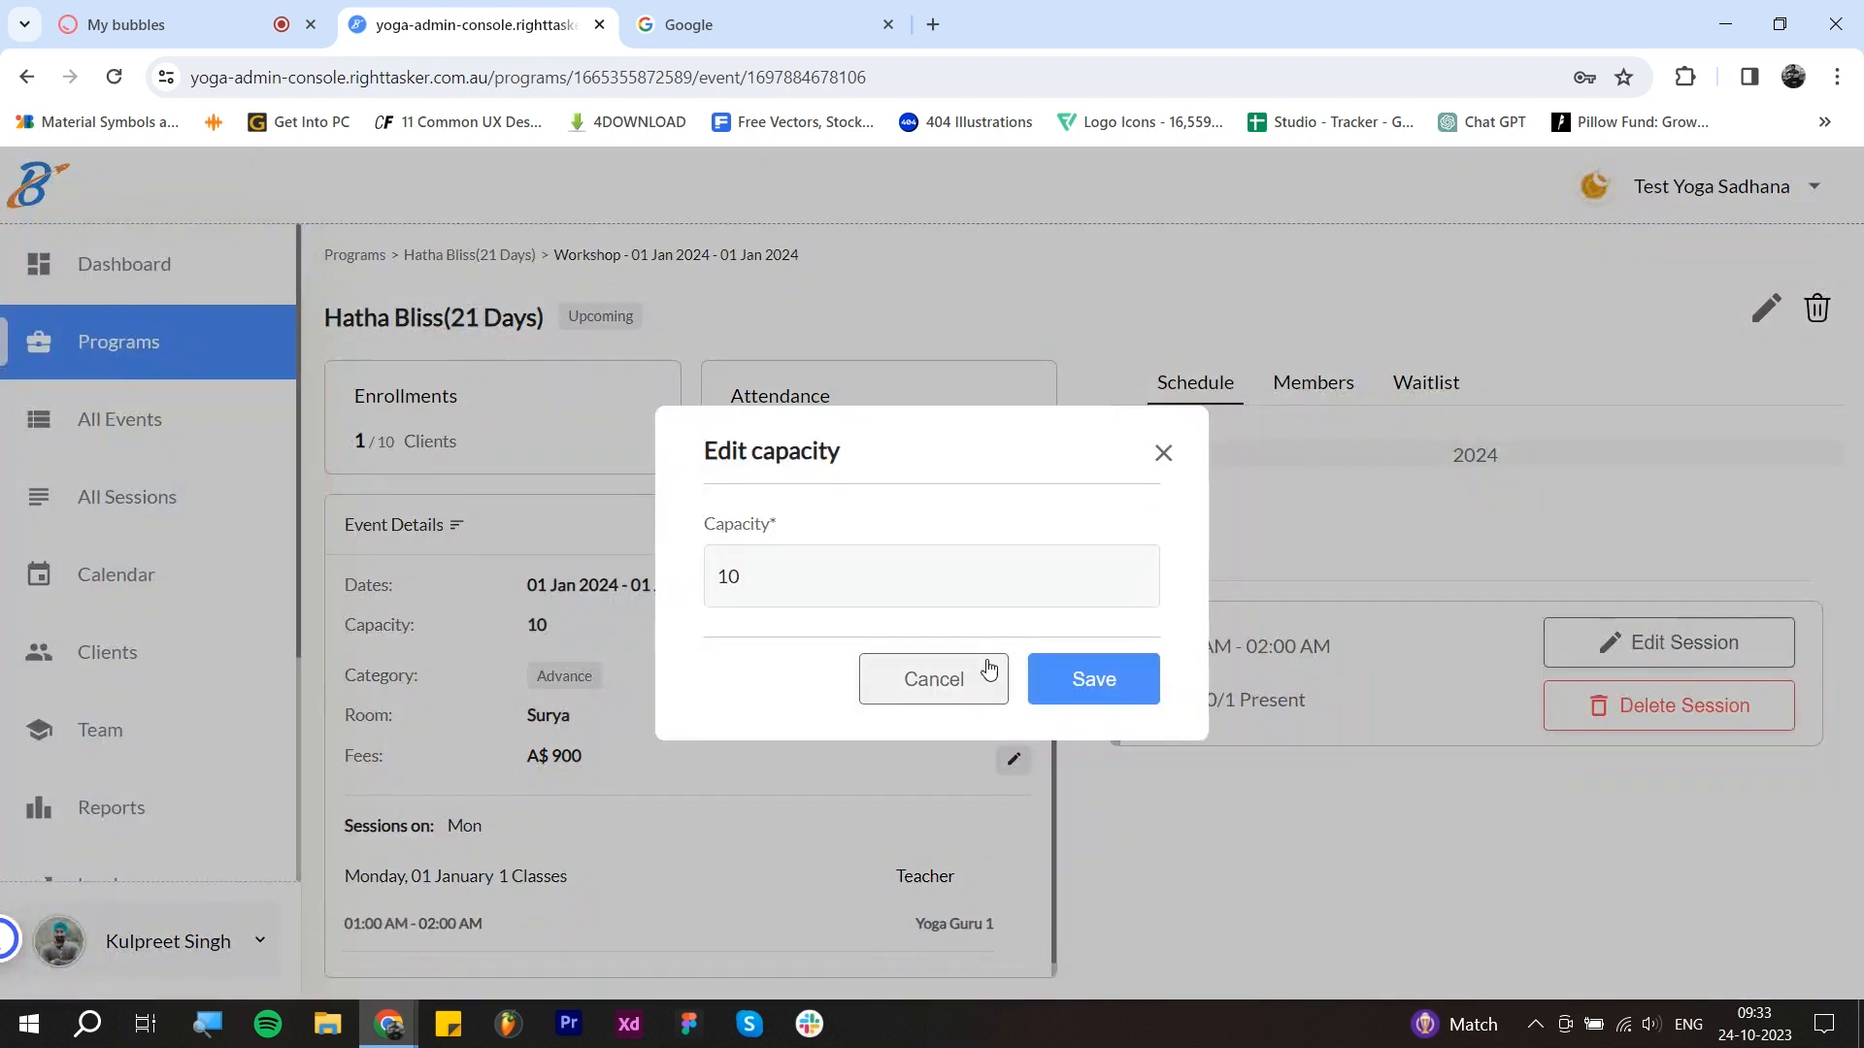
left_click(956, 679)
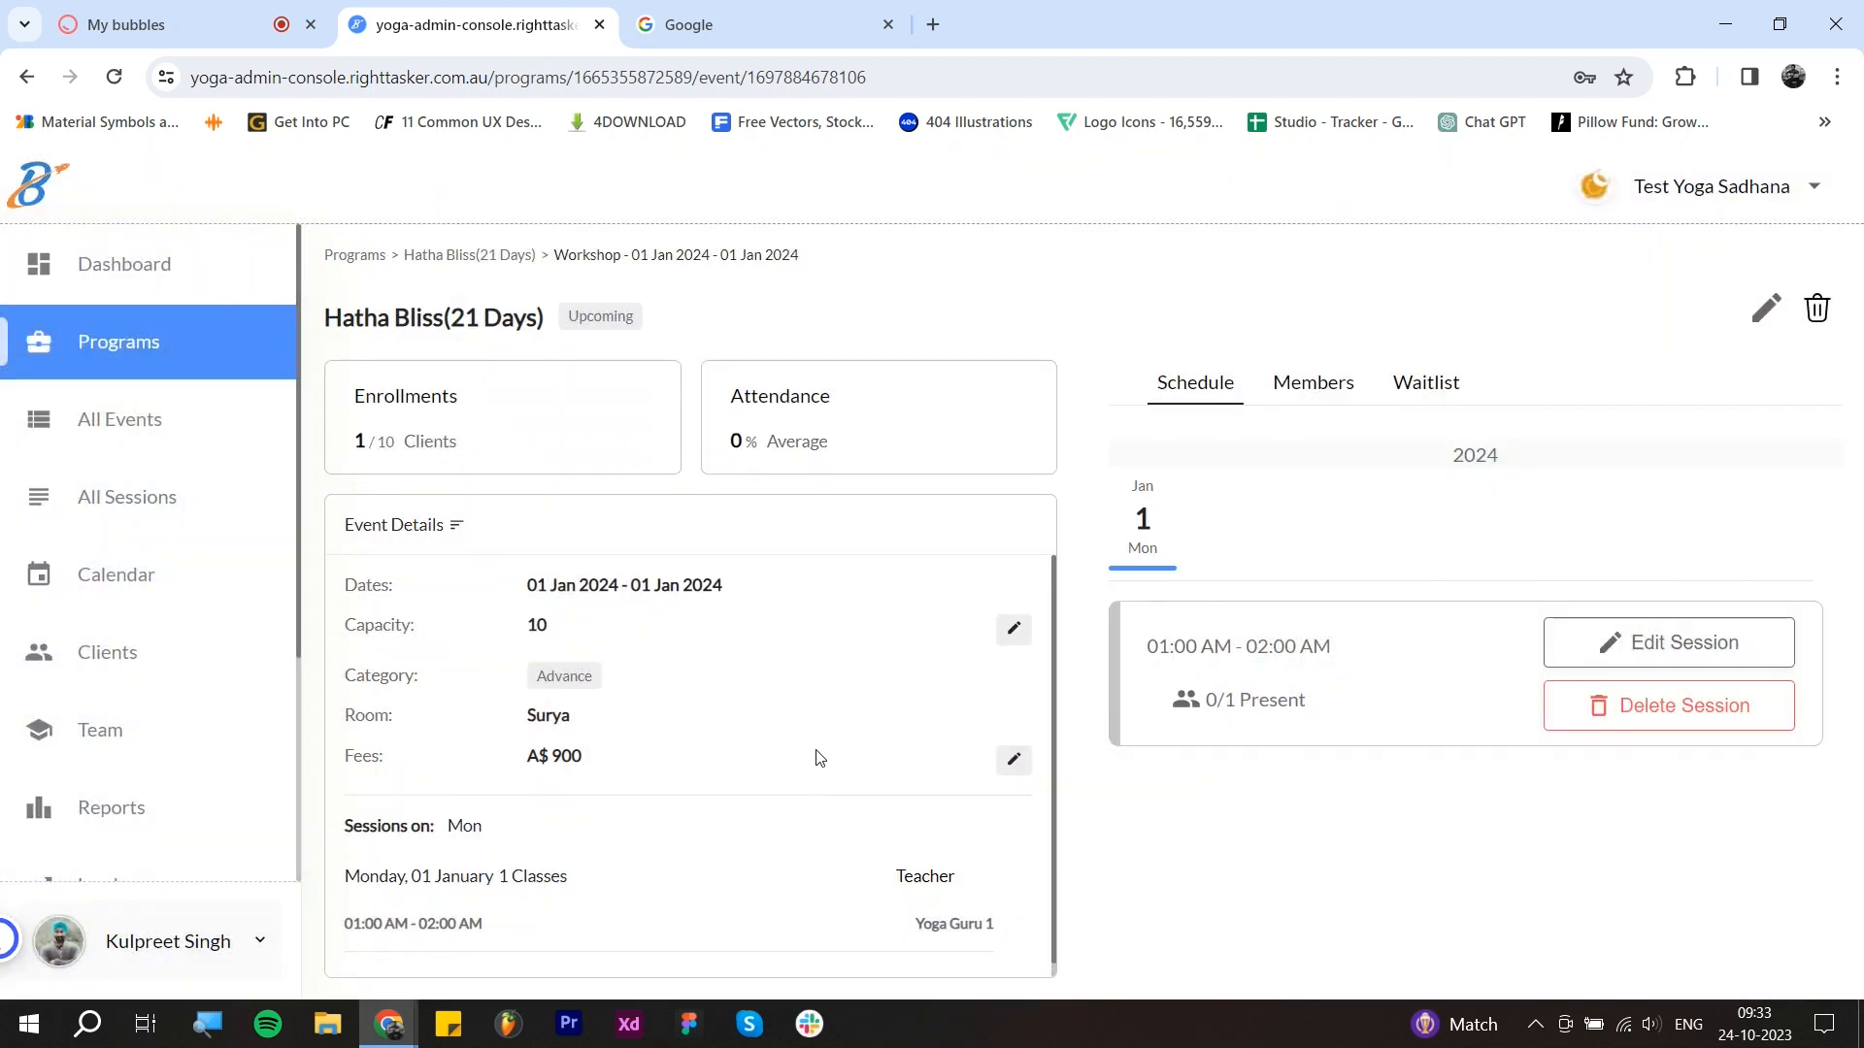
left_click(1013, 762)
left_click(934, 677)
Step: Examine the session day, class time and teacher in the workshop's event details
scroll(758, 806, "down", 1)
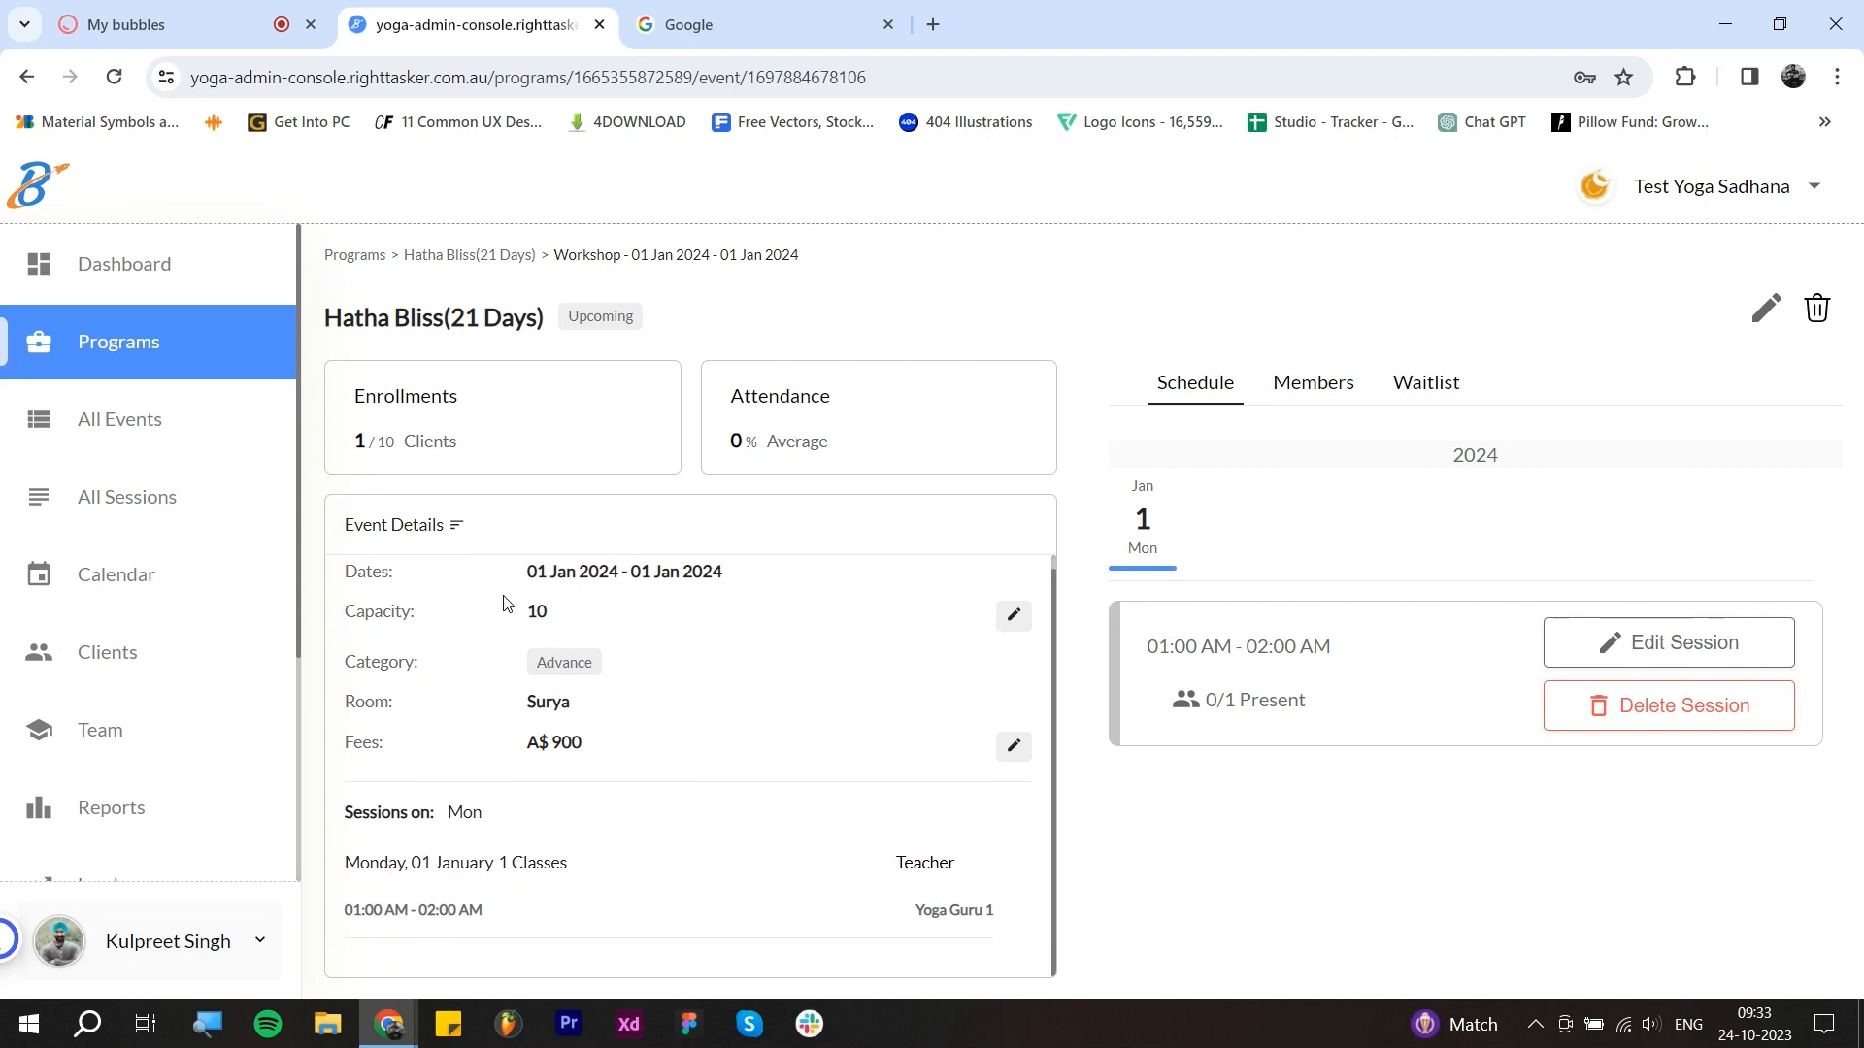
scroll(507, 604, "up", 1)
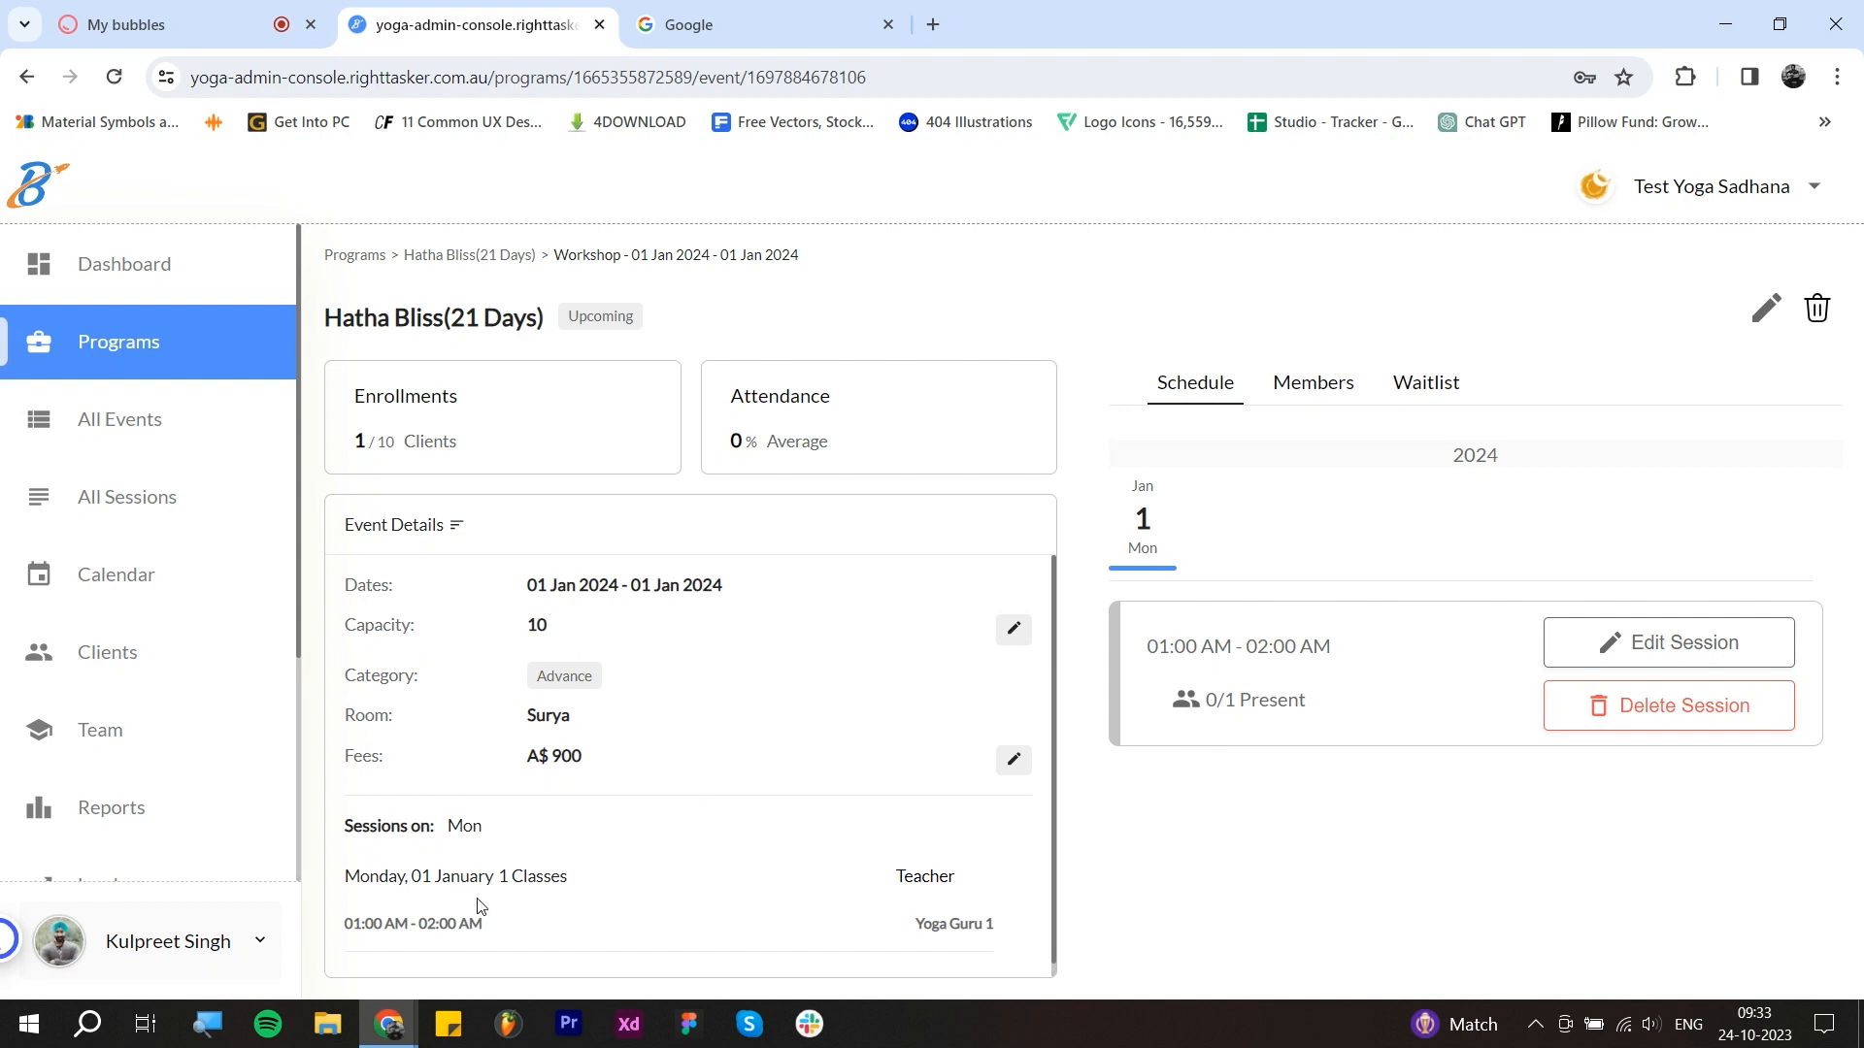
scroll(478, 901, "down", 1)
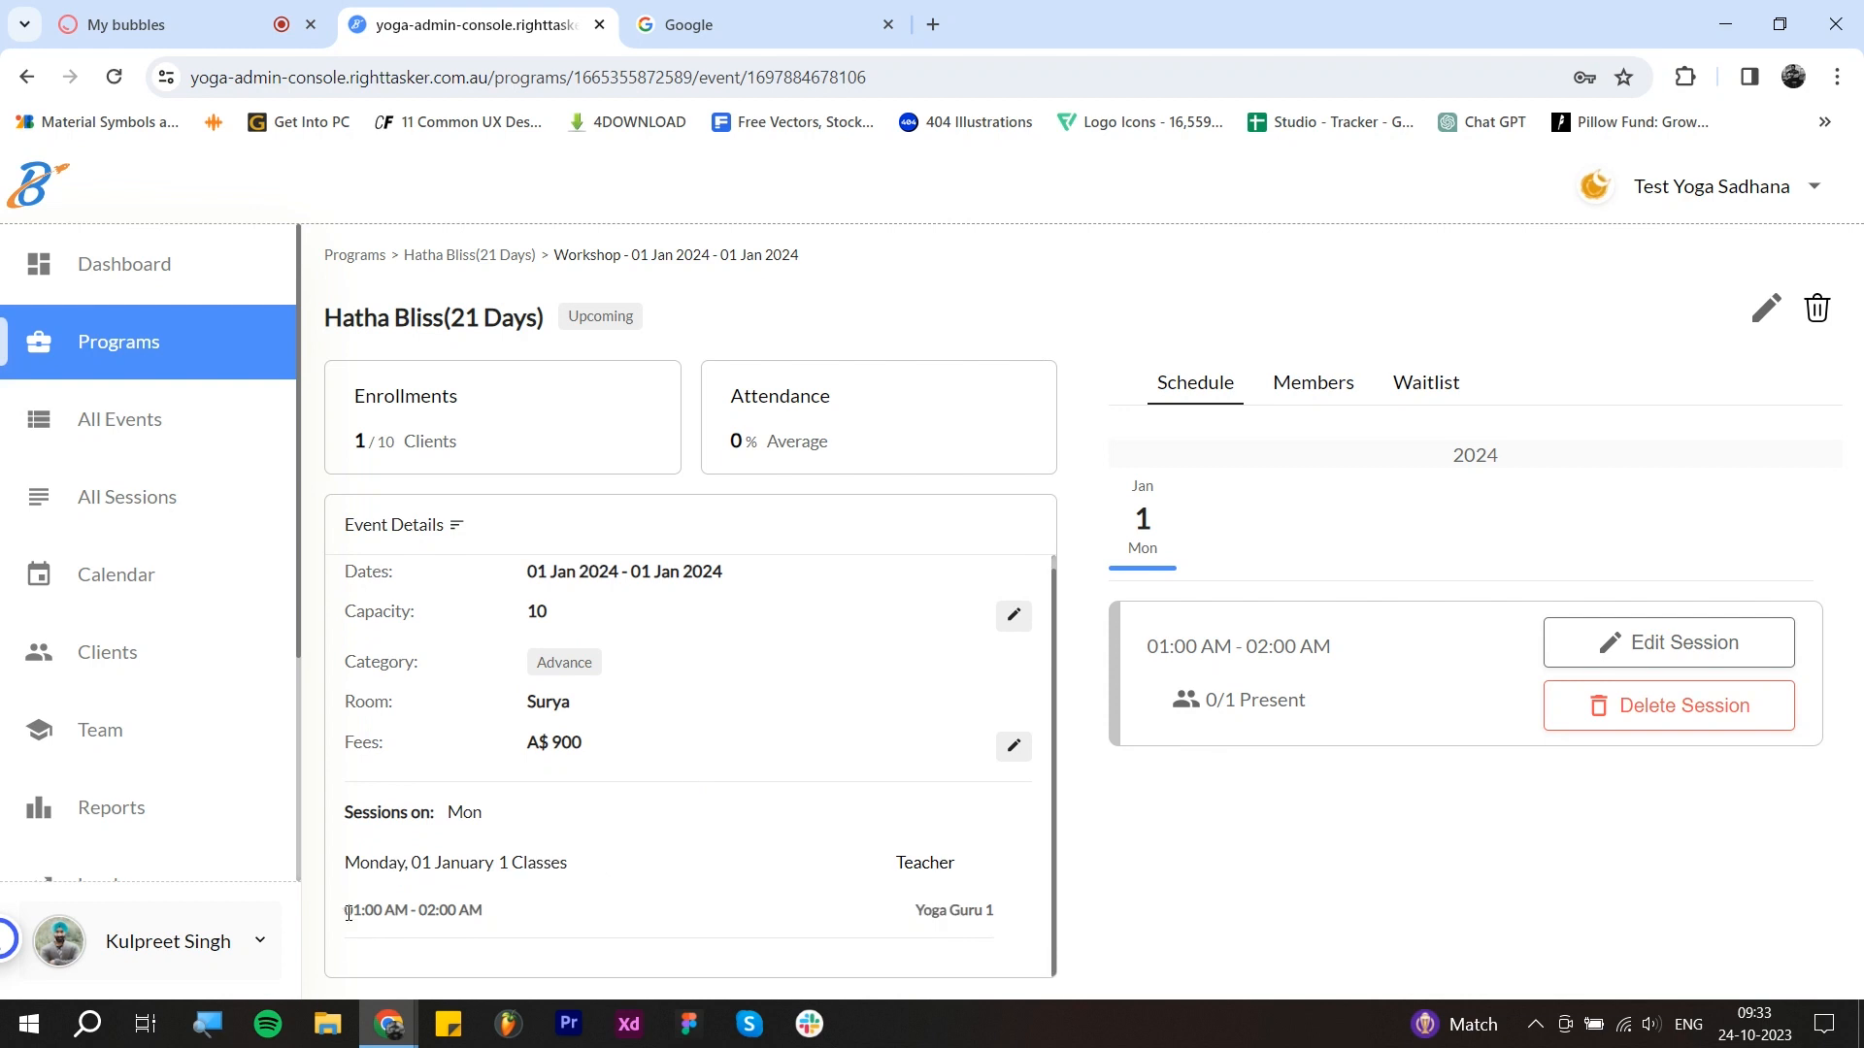
Step: Check the workshop's class time, and view its Members and Waitlist before returning to the Schedule
left_click_drag(347, 913, 481, 913)
left_click(481, 914)
scroll(874, 685, "up", 1)
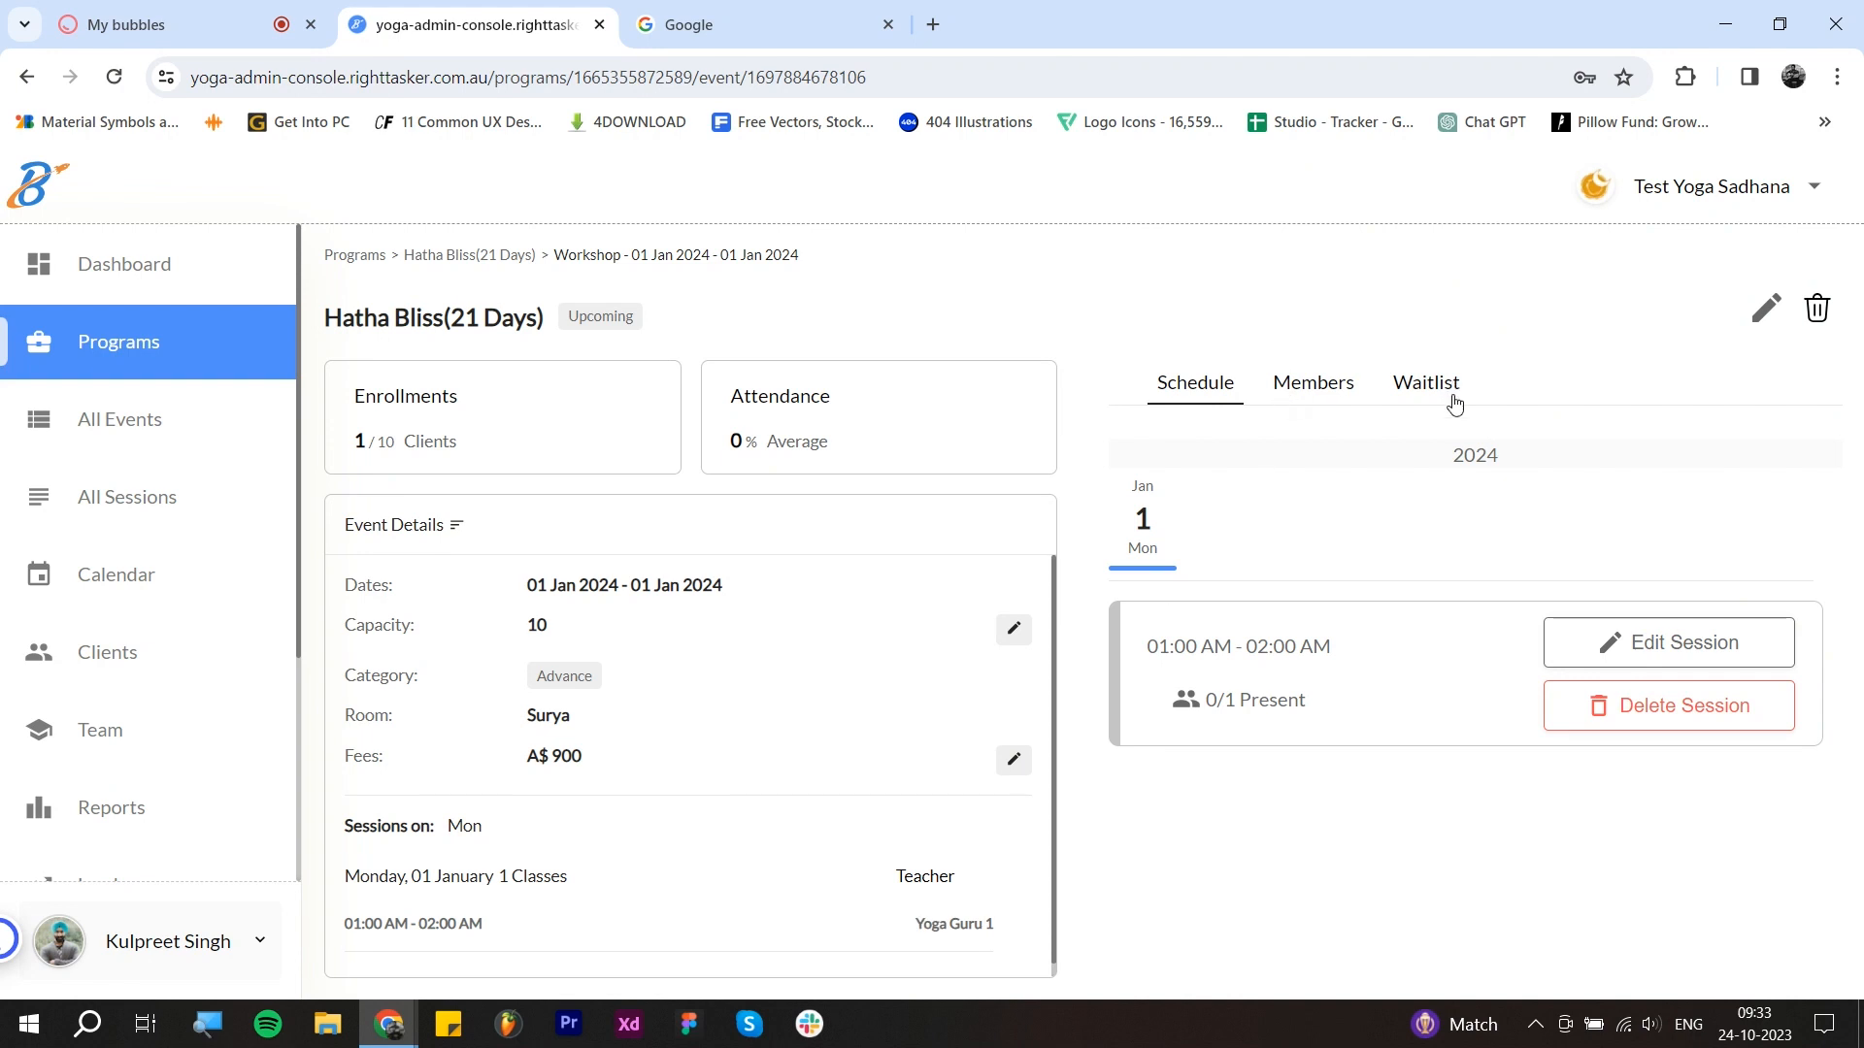
left_click(1286, 386)
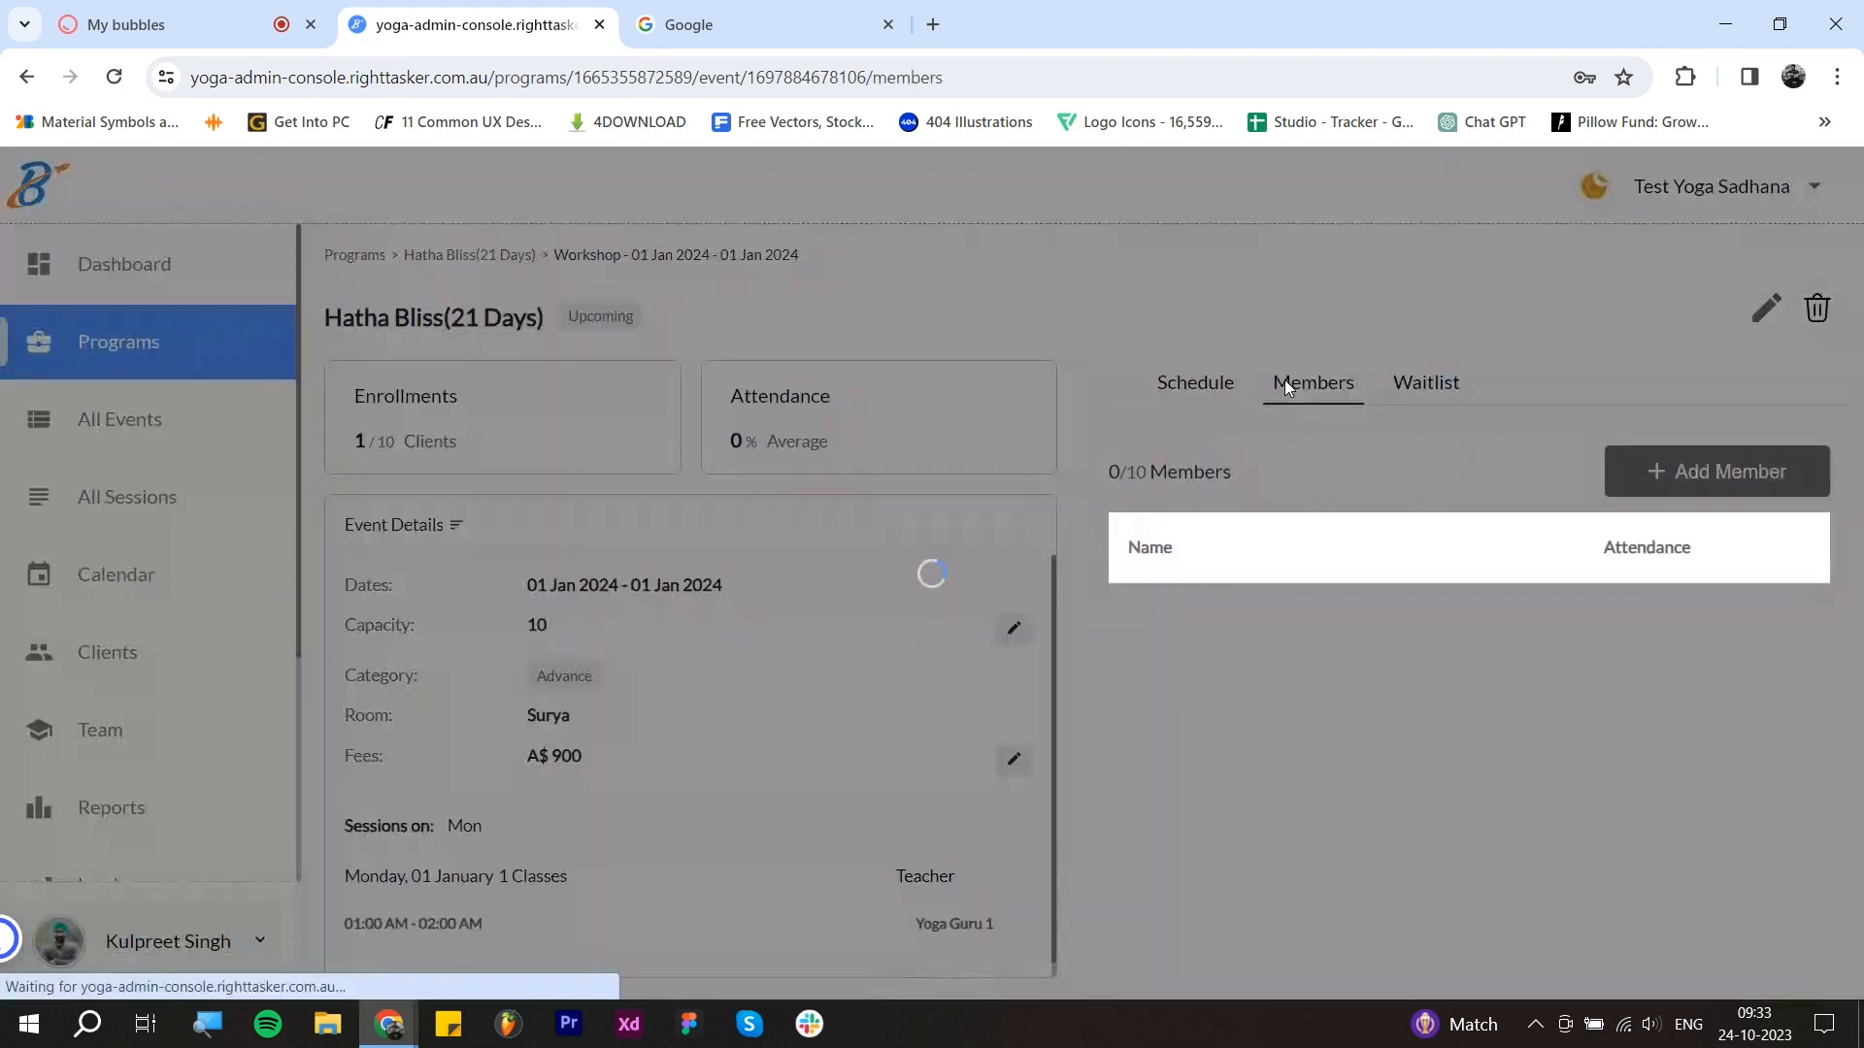
left_click(1425, 384)
left_click(1201, 386)
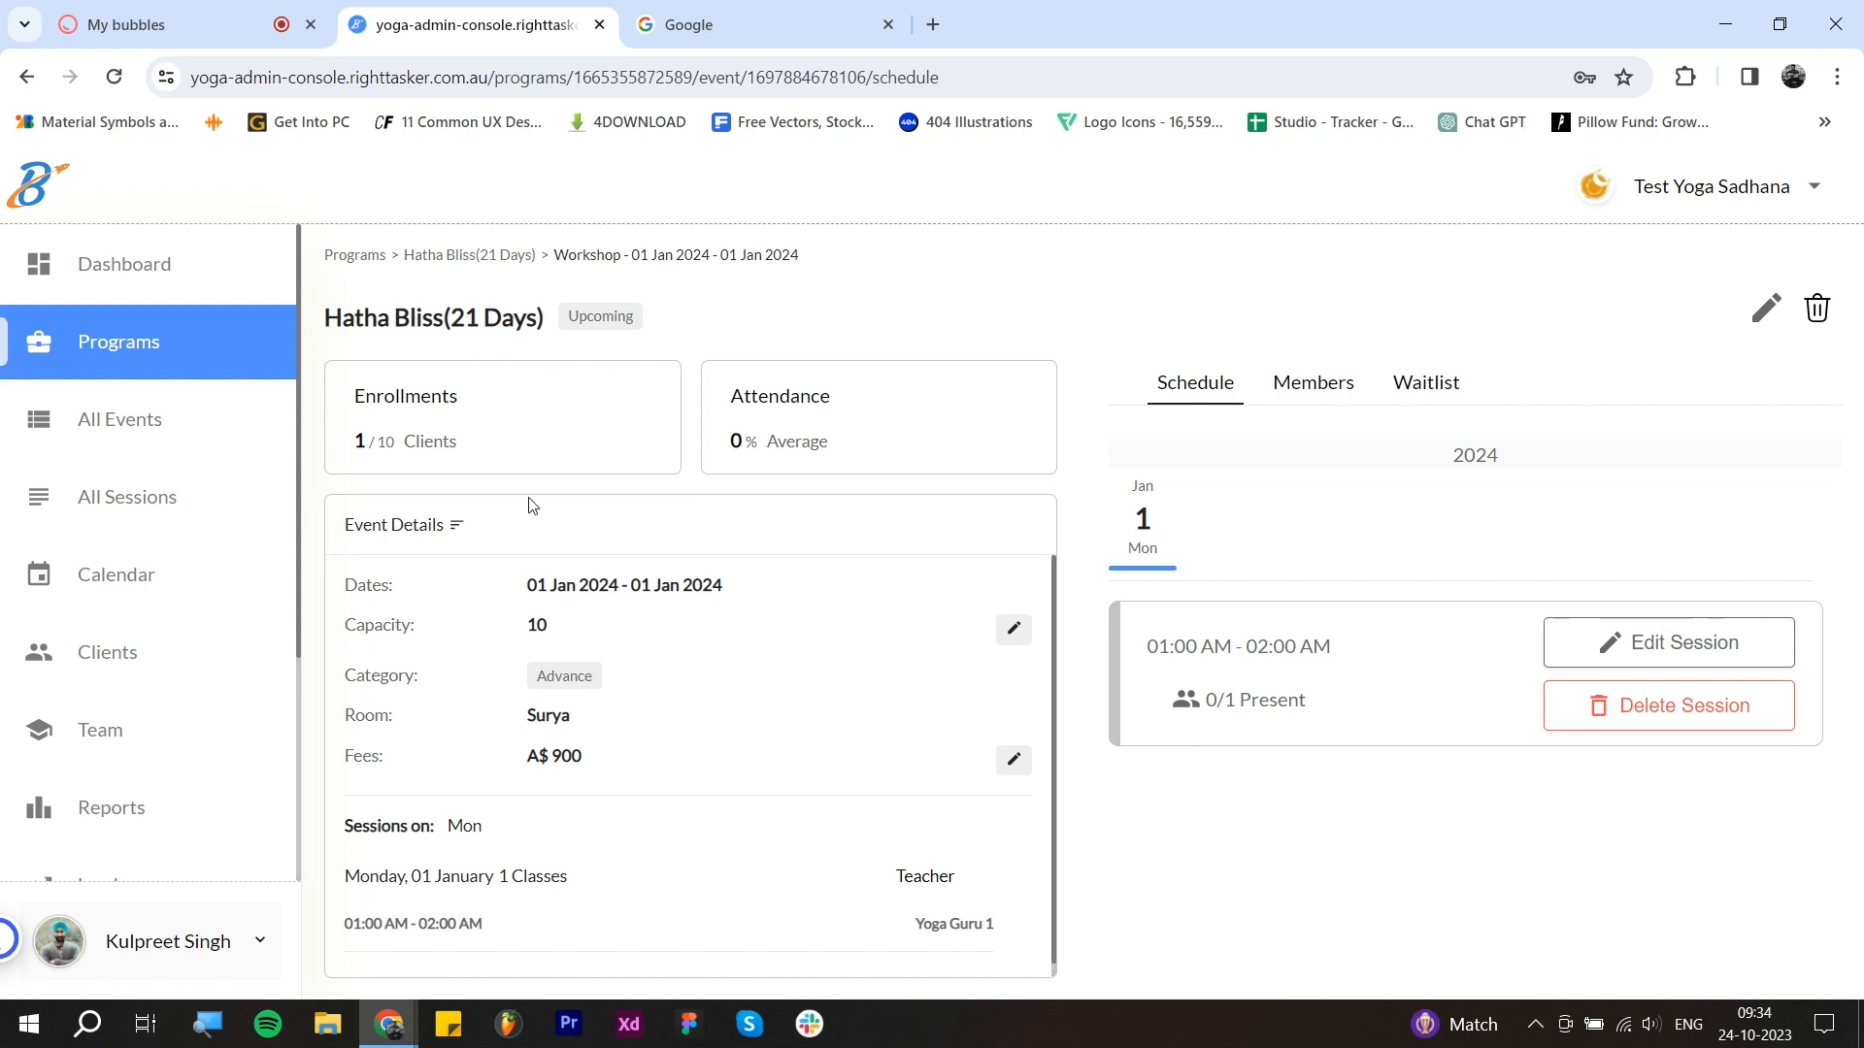
Step: Check the event dates and view the session's edit form with its date and teacher choices, cancelling it unchanged
left_click_drag(536, 580, 691, 596)
left_click(811, 572)
left_click(1641, 641)
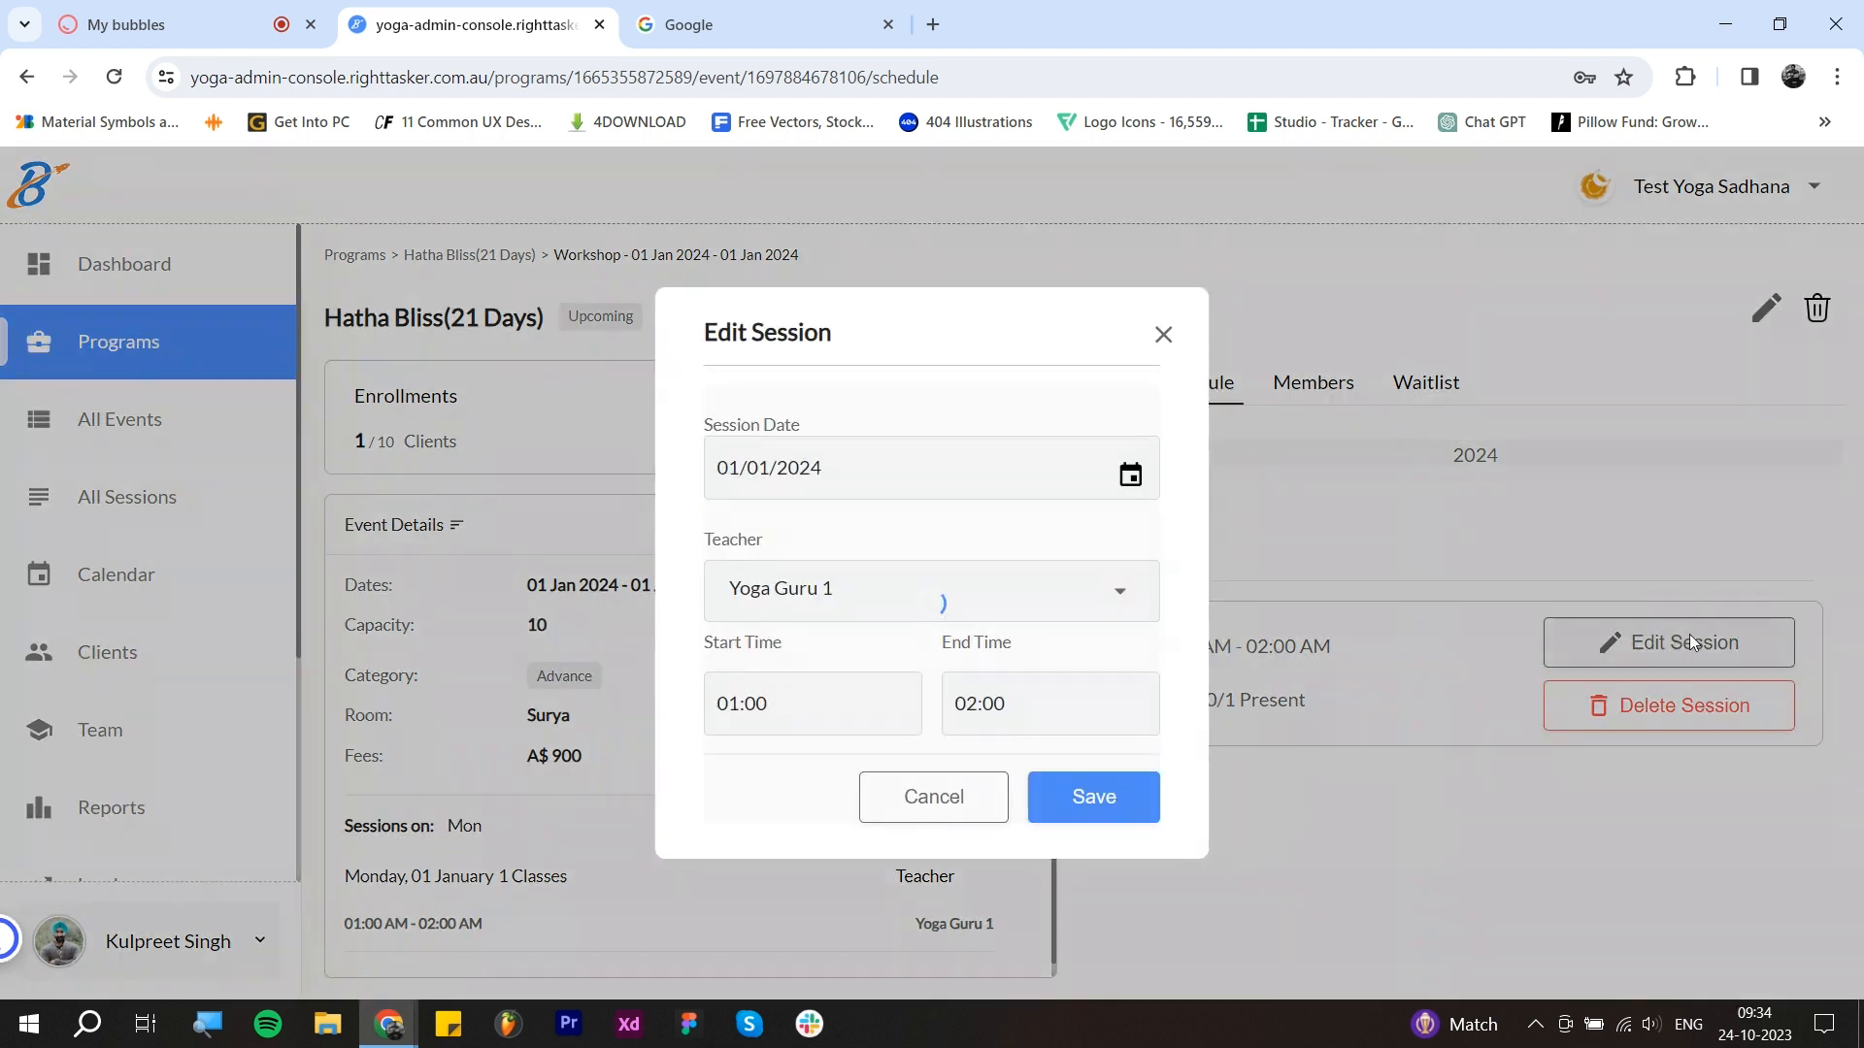
left_click(890, 466)
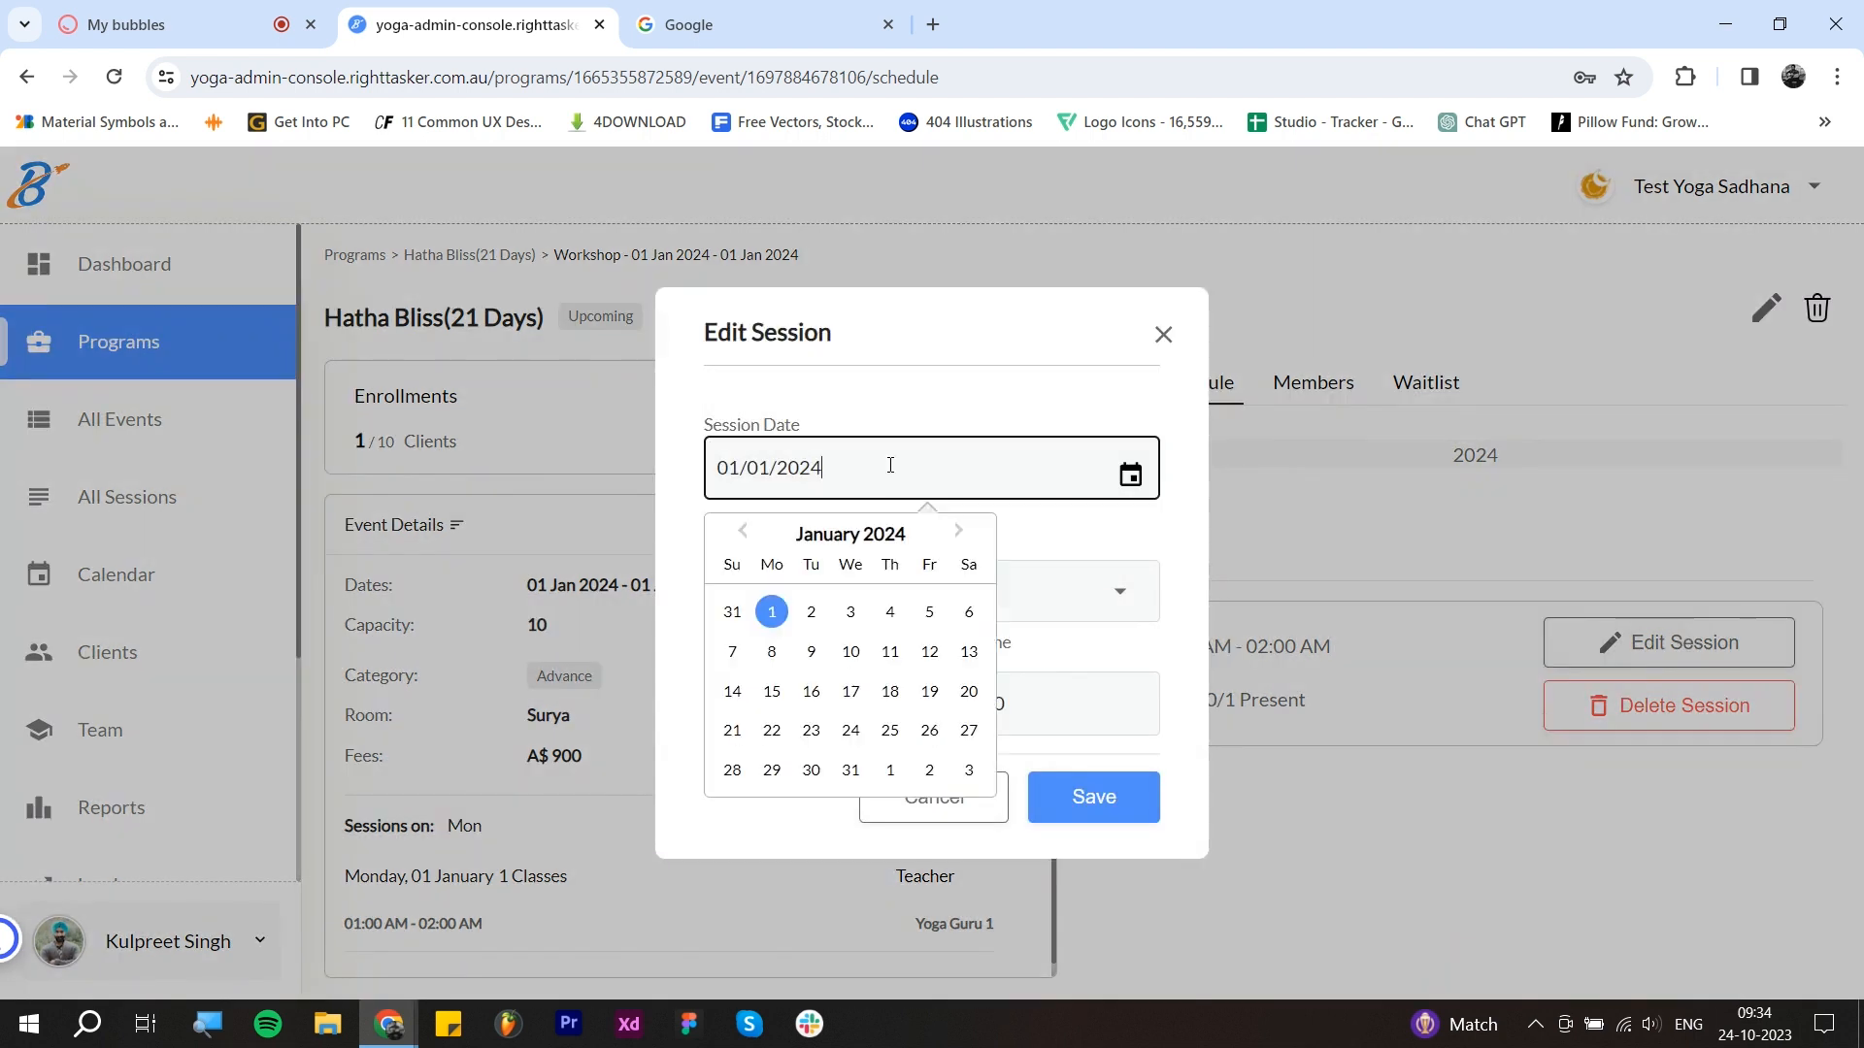
left_click(1052, 595)
left_click(990, 595)
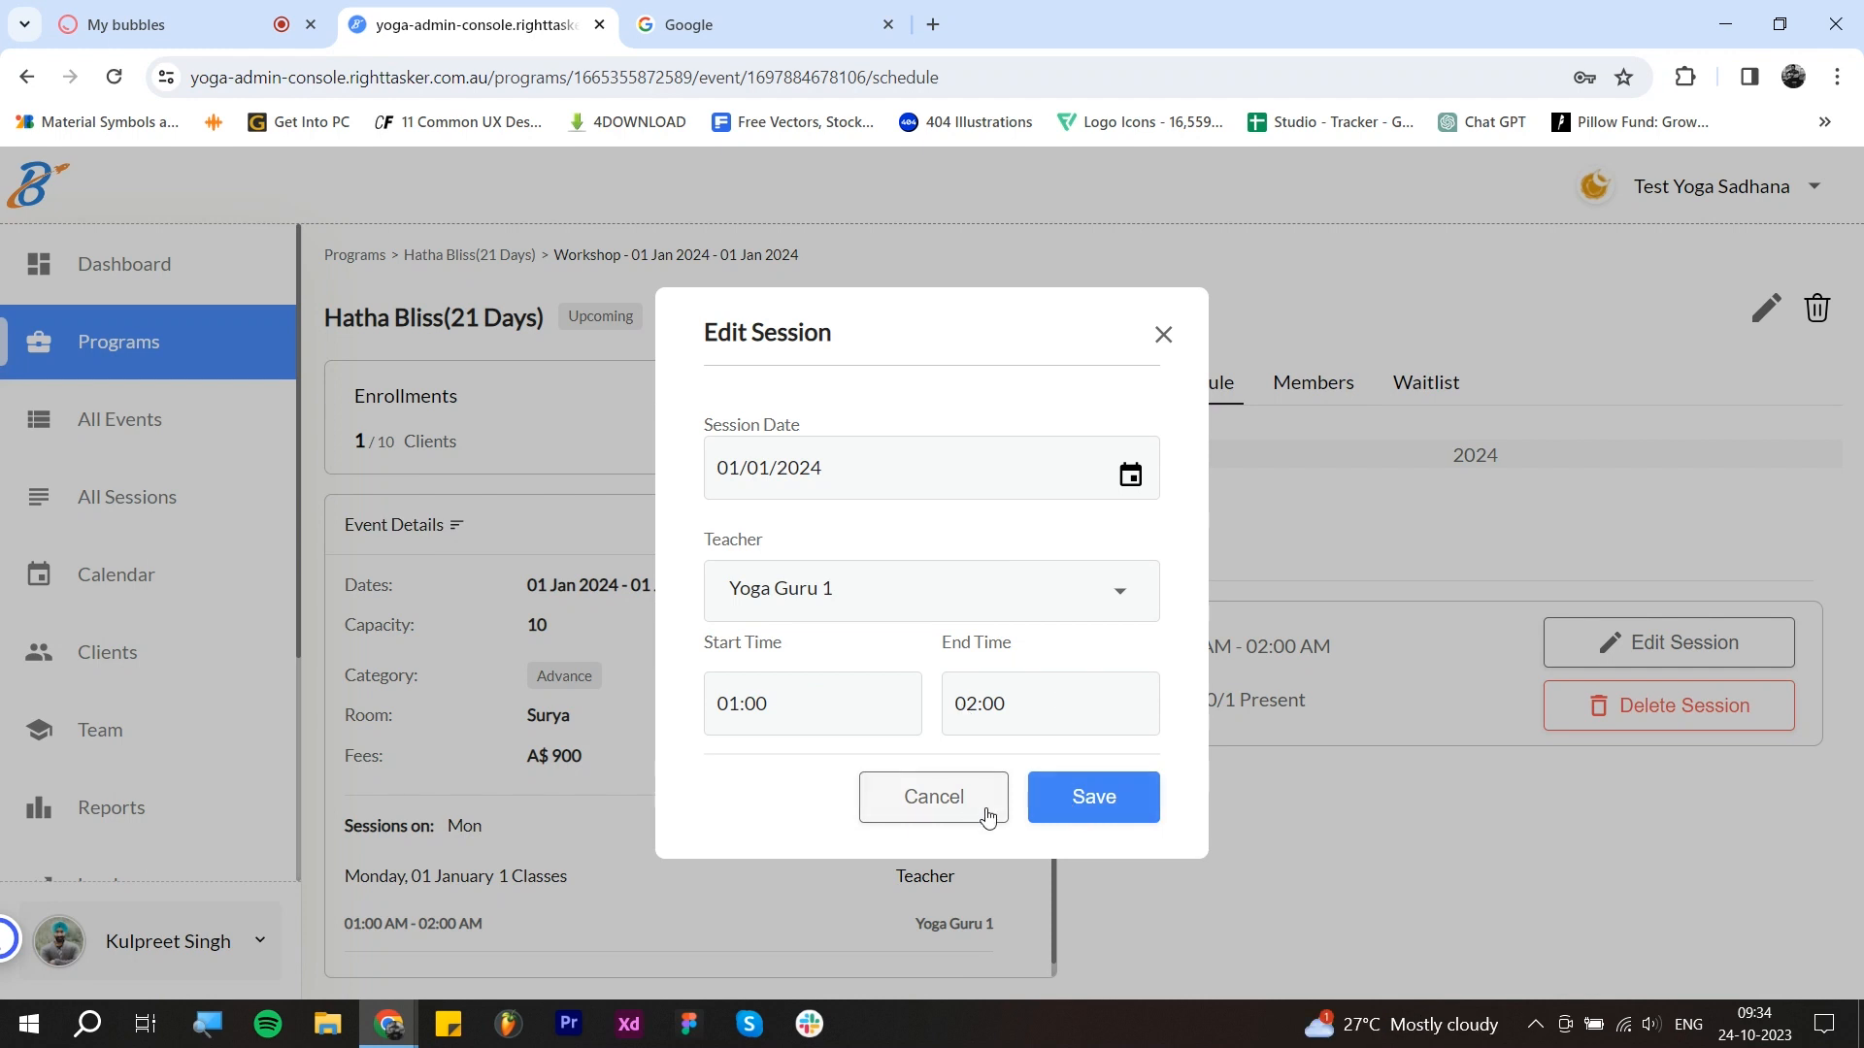
left_click(941, 798)
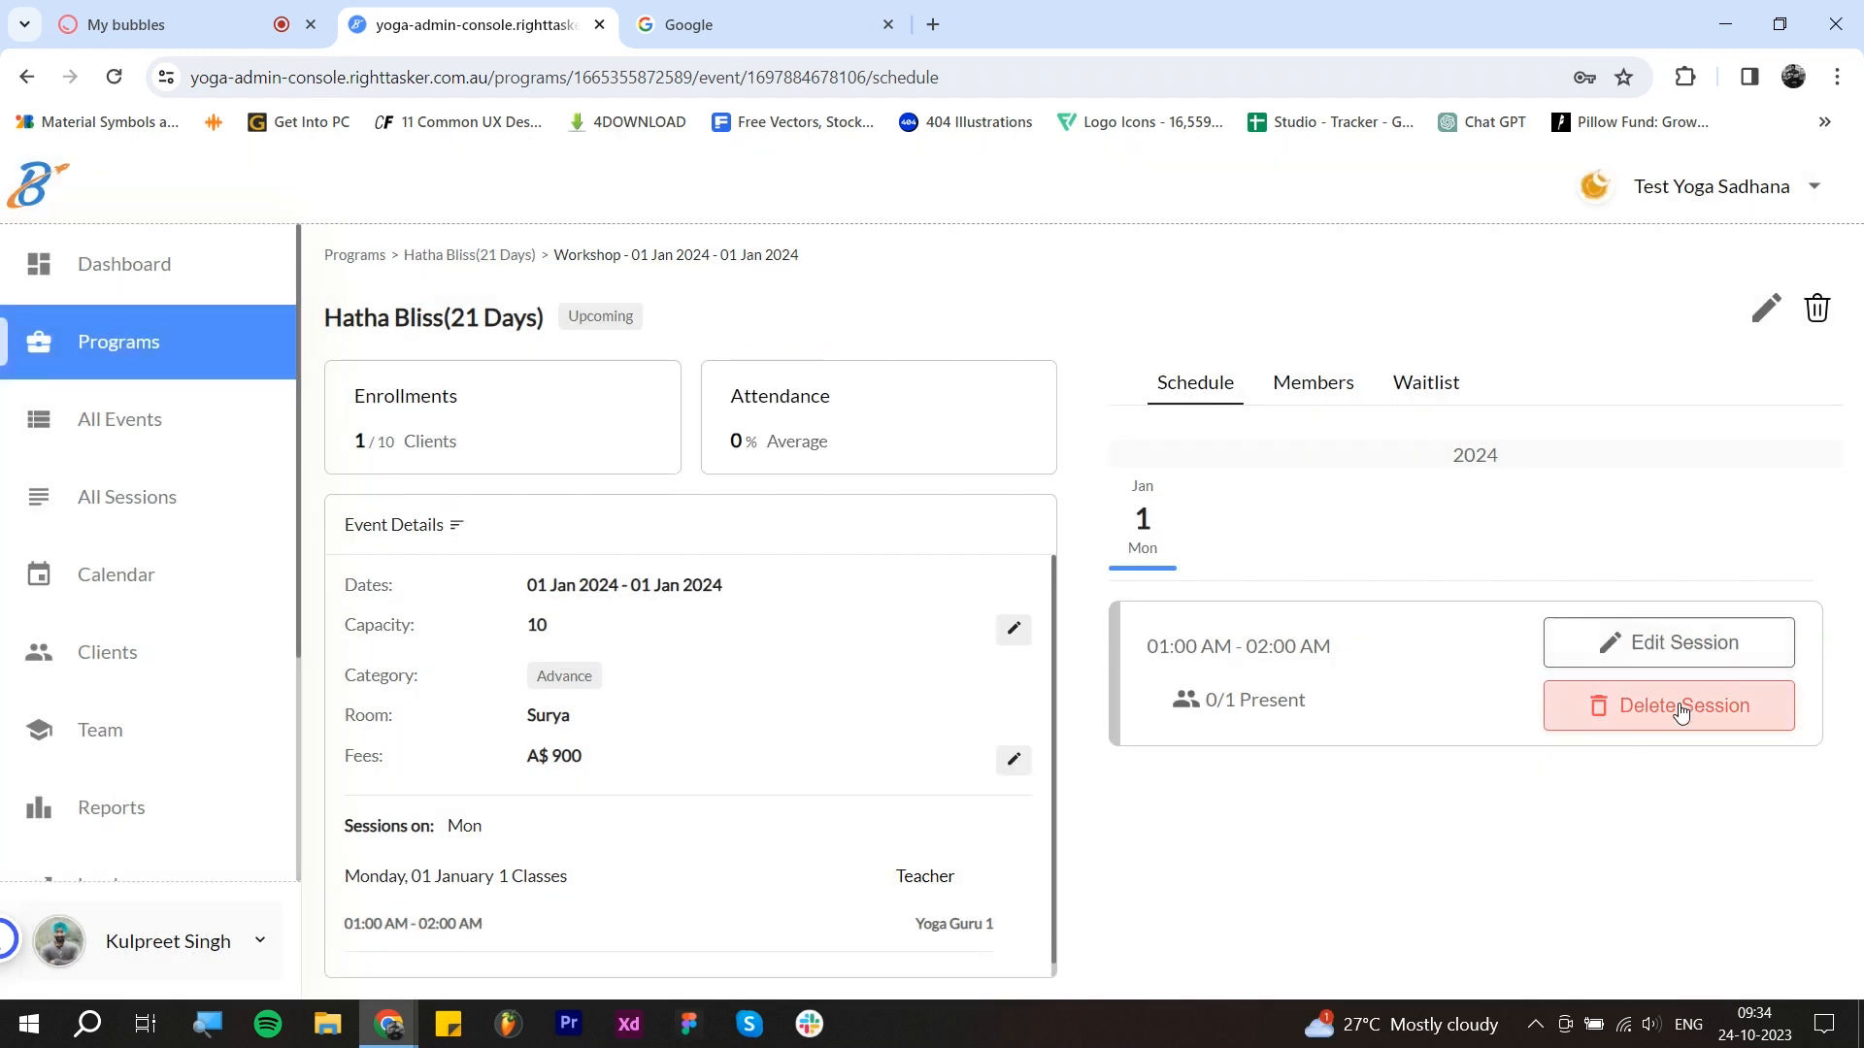
Step: Start adding a member to the workshop, browse the client list and pick the second client
left_click(1326, 403)
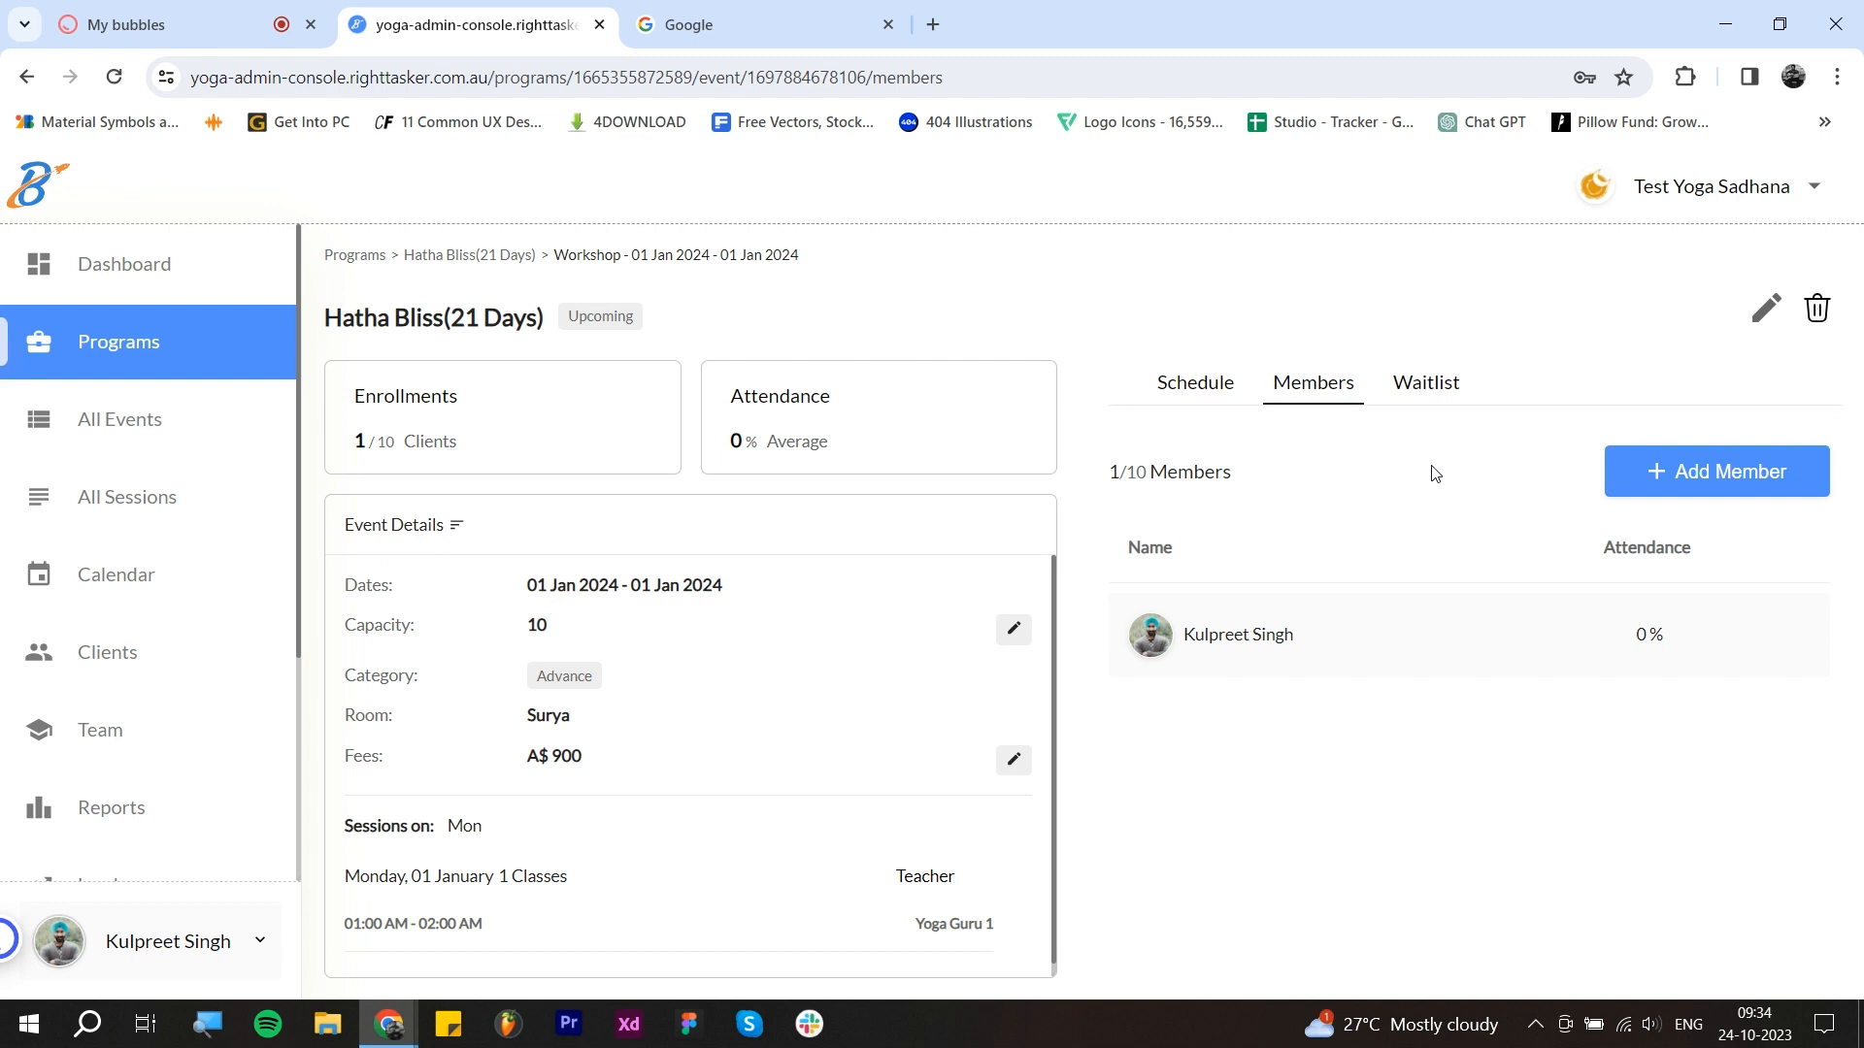
left_click(1720, 478)
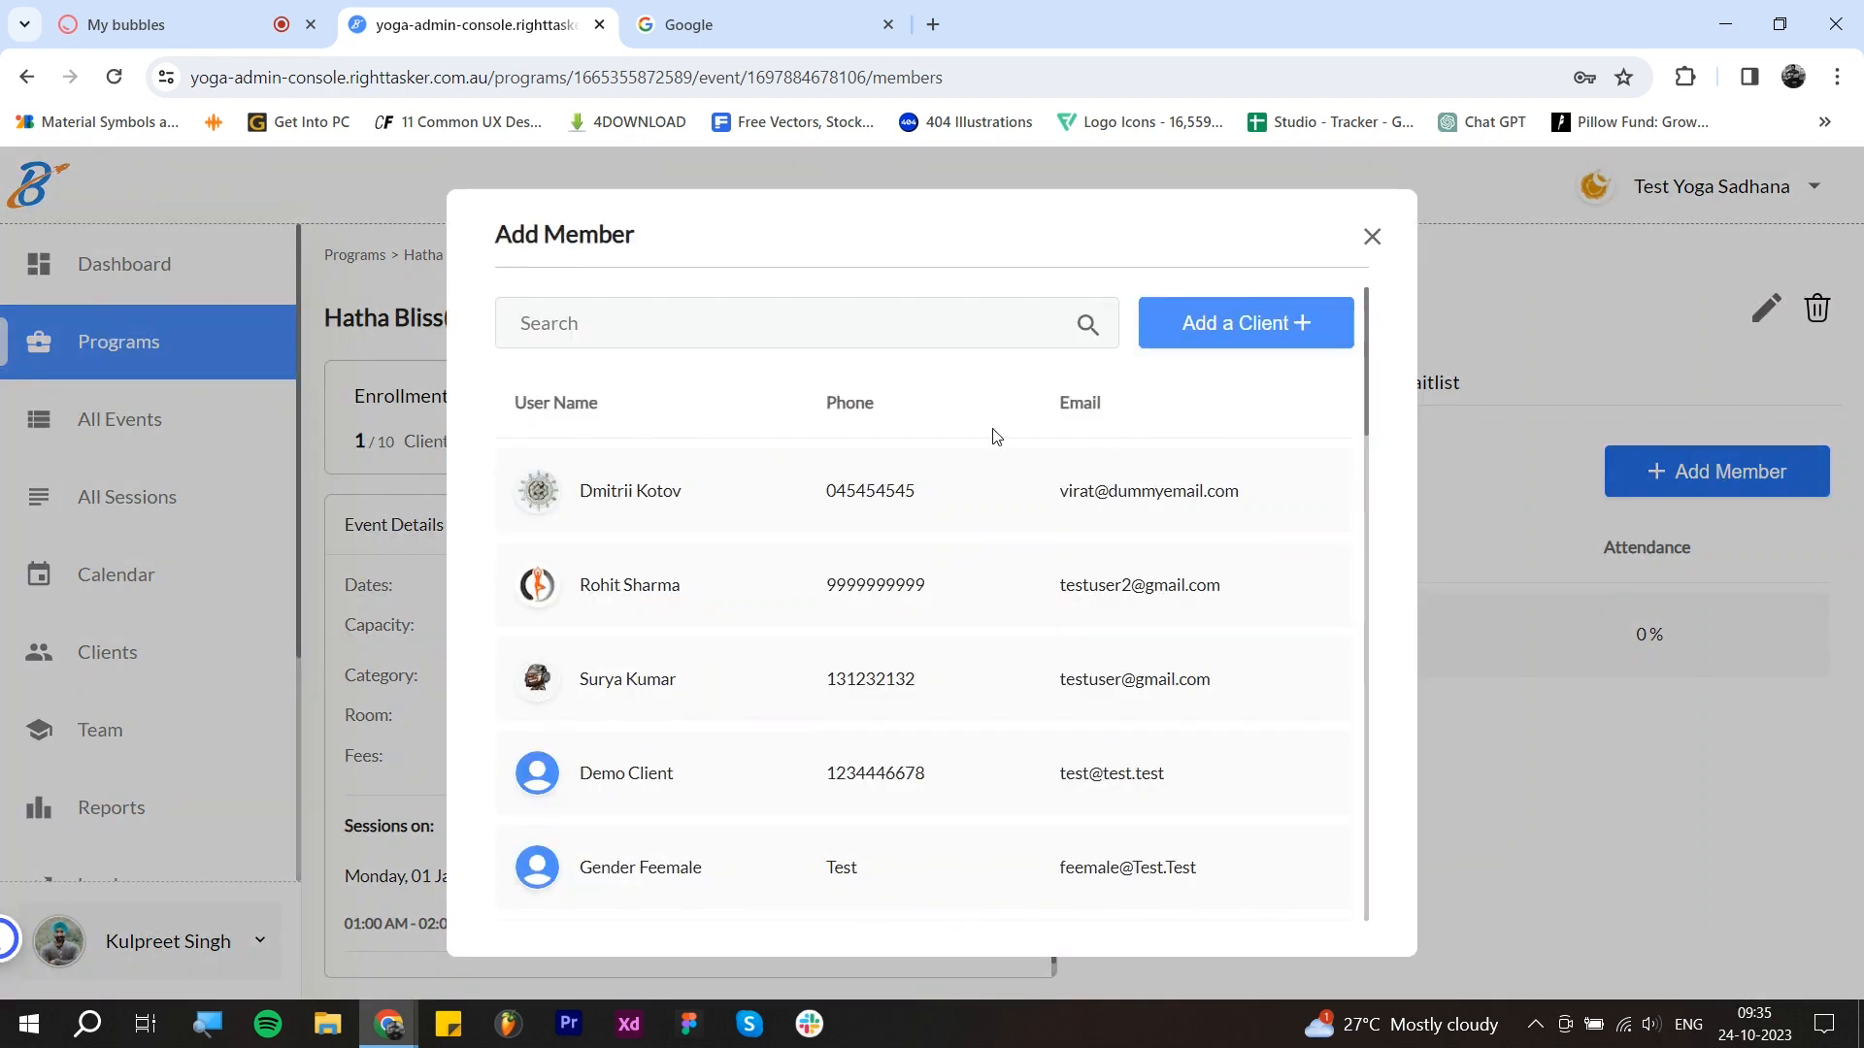
left_click(827, 322)
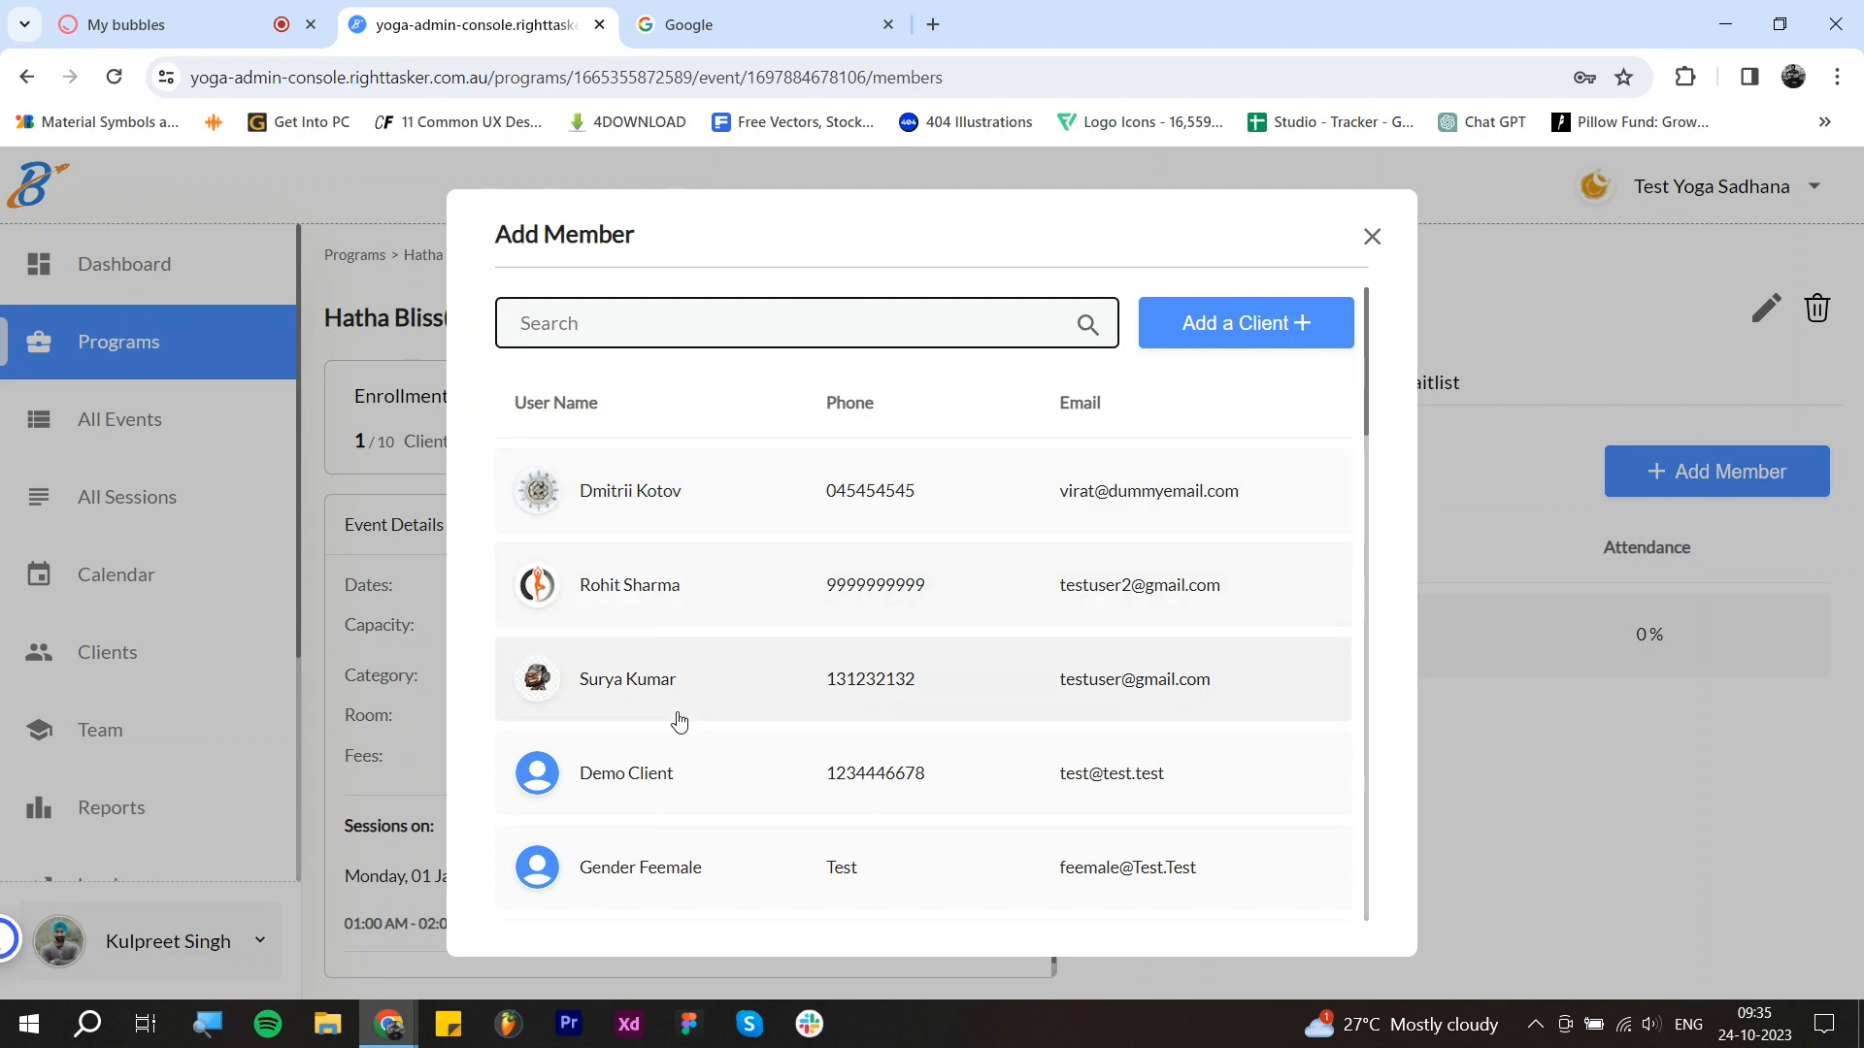
scroll(760, 821, "down", 8)
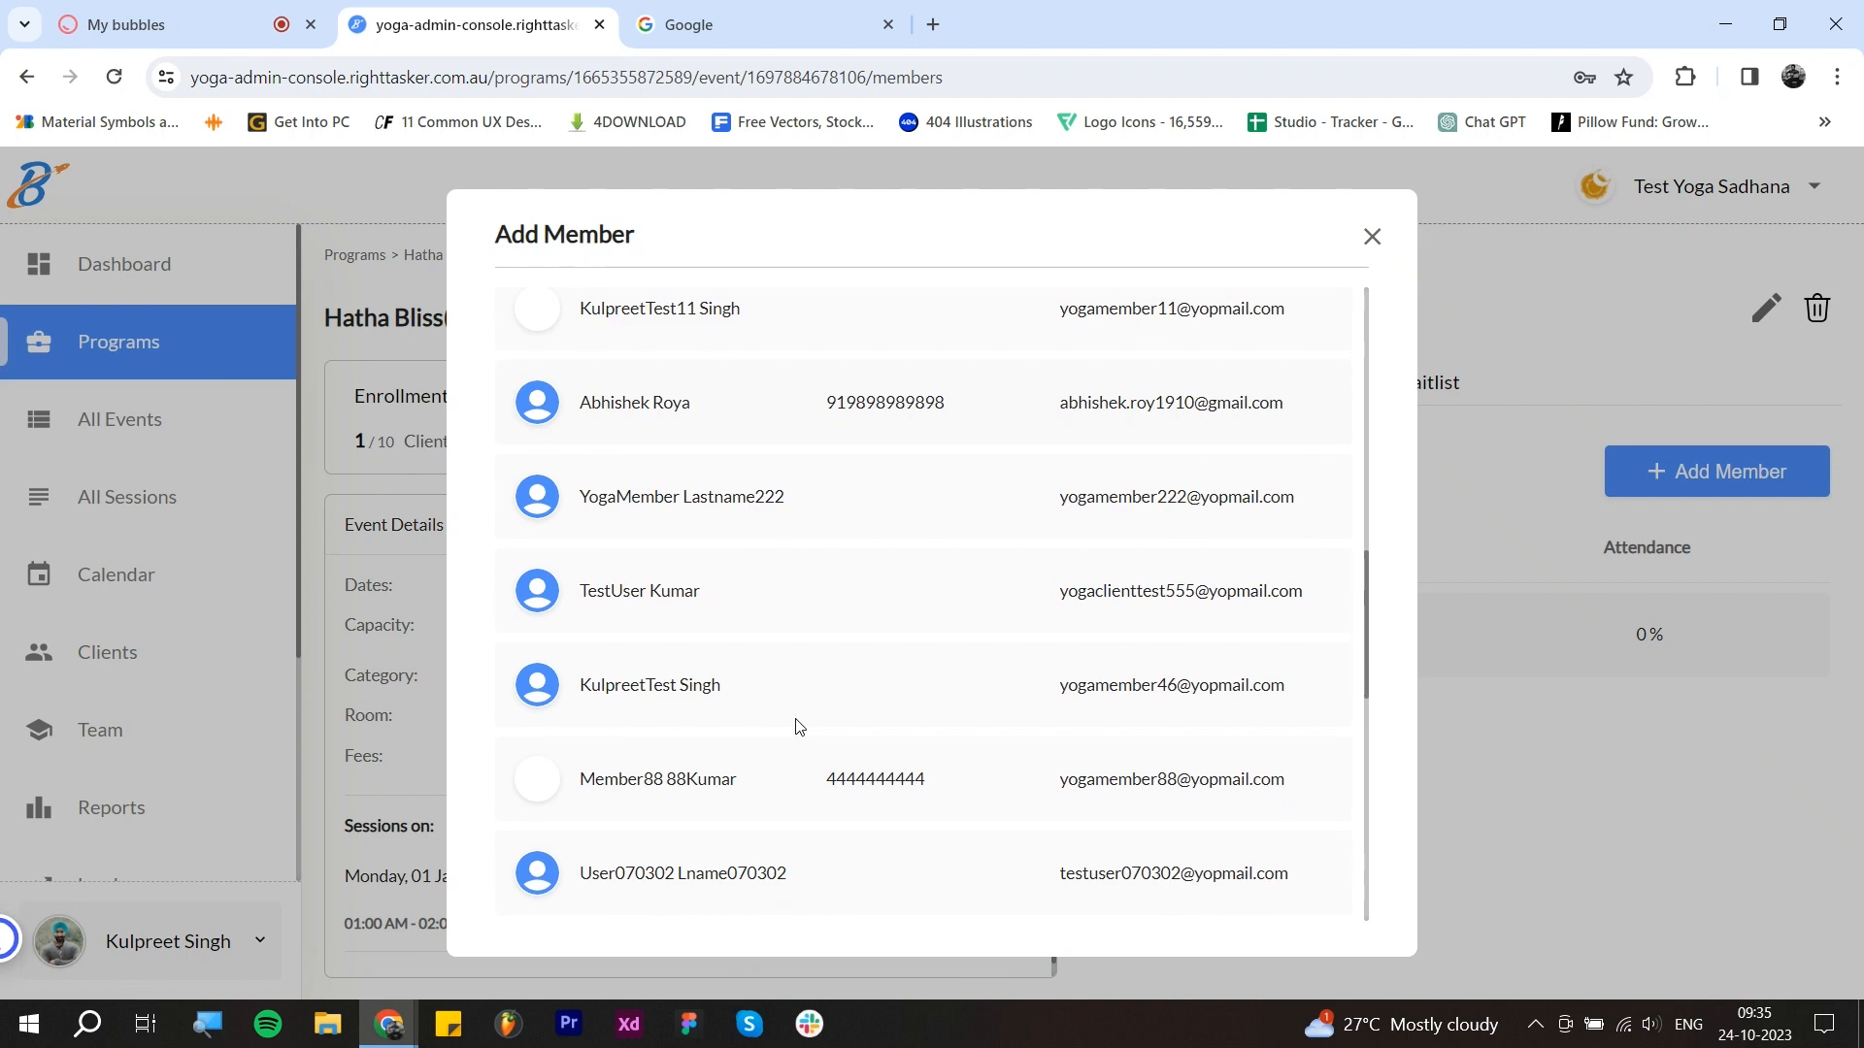
scroll(799, 632, "up", 10)
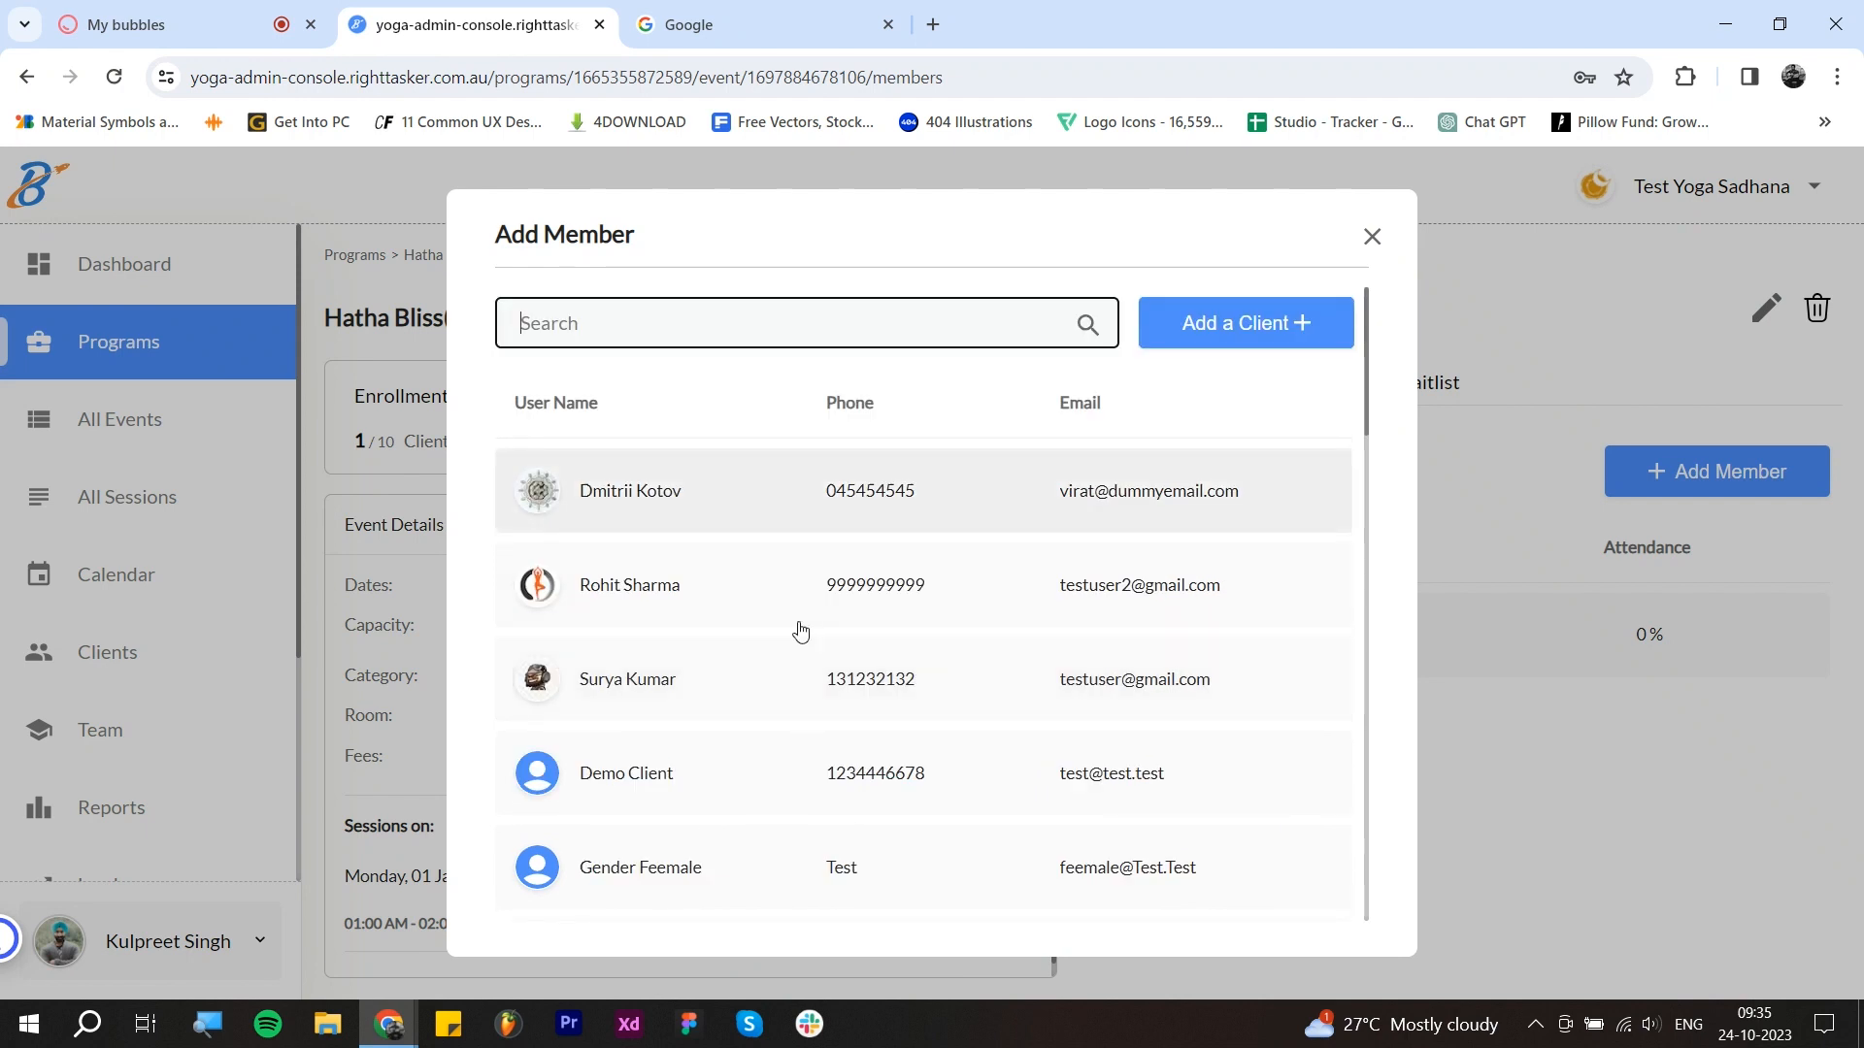
left_click(1302, 378)
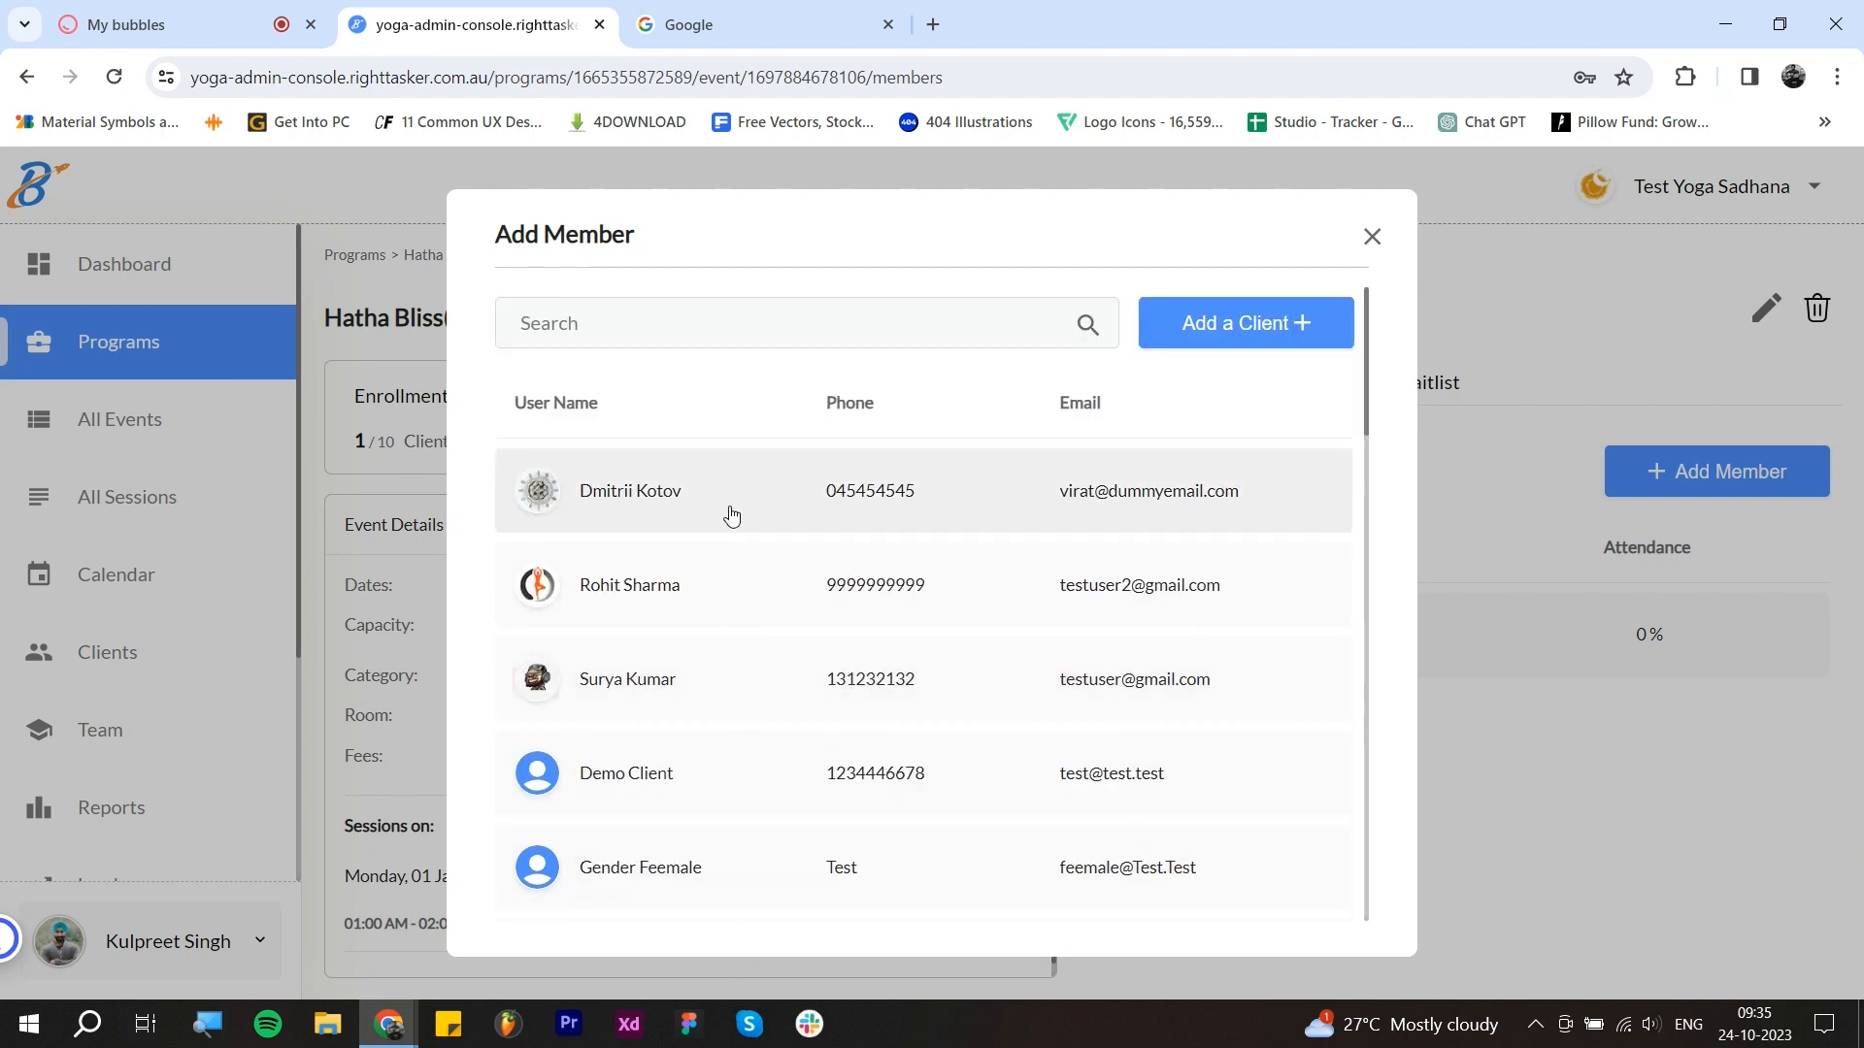
left_click(745, 581)
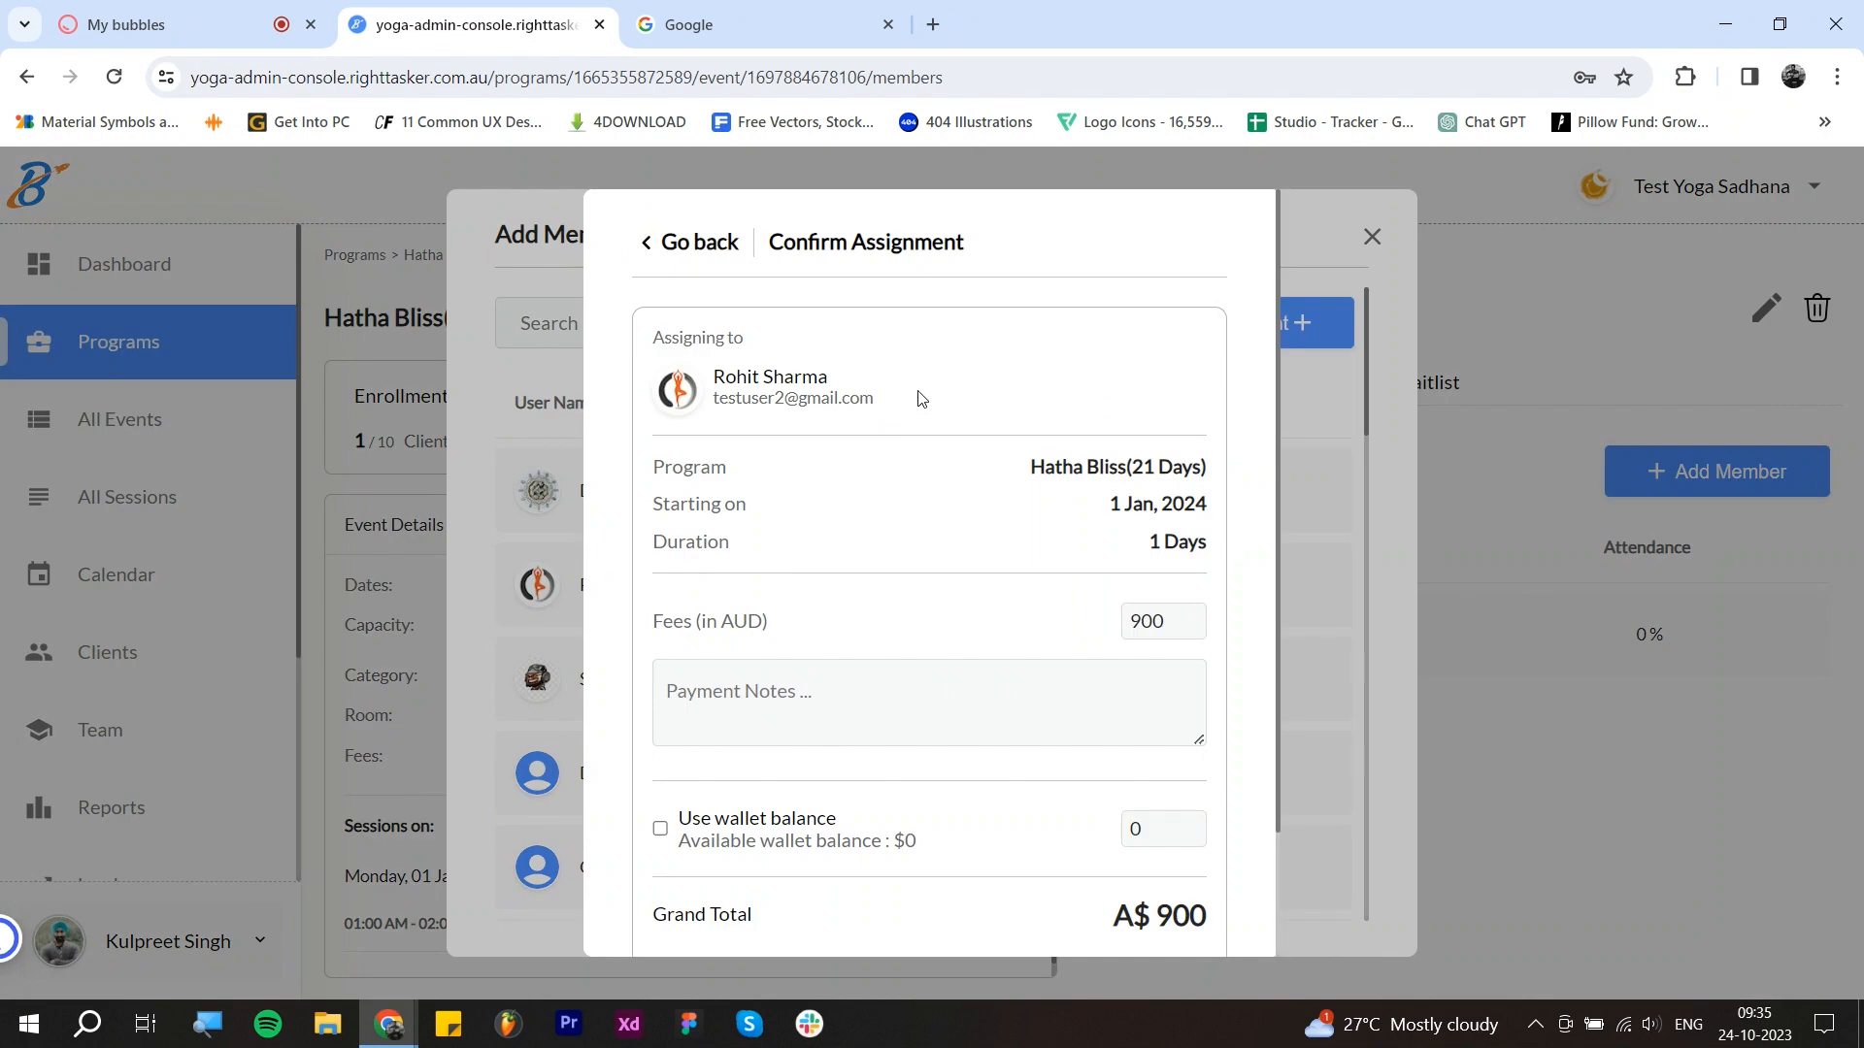
Step: Review the client, program, start date and duration in the assignment confirmation
scroll(983, 602, "down", 3)
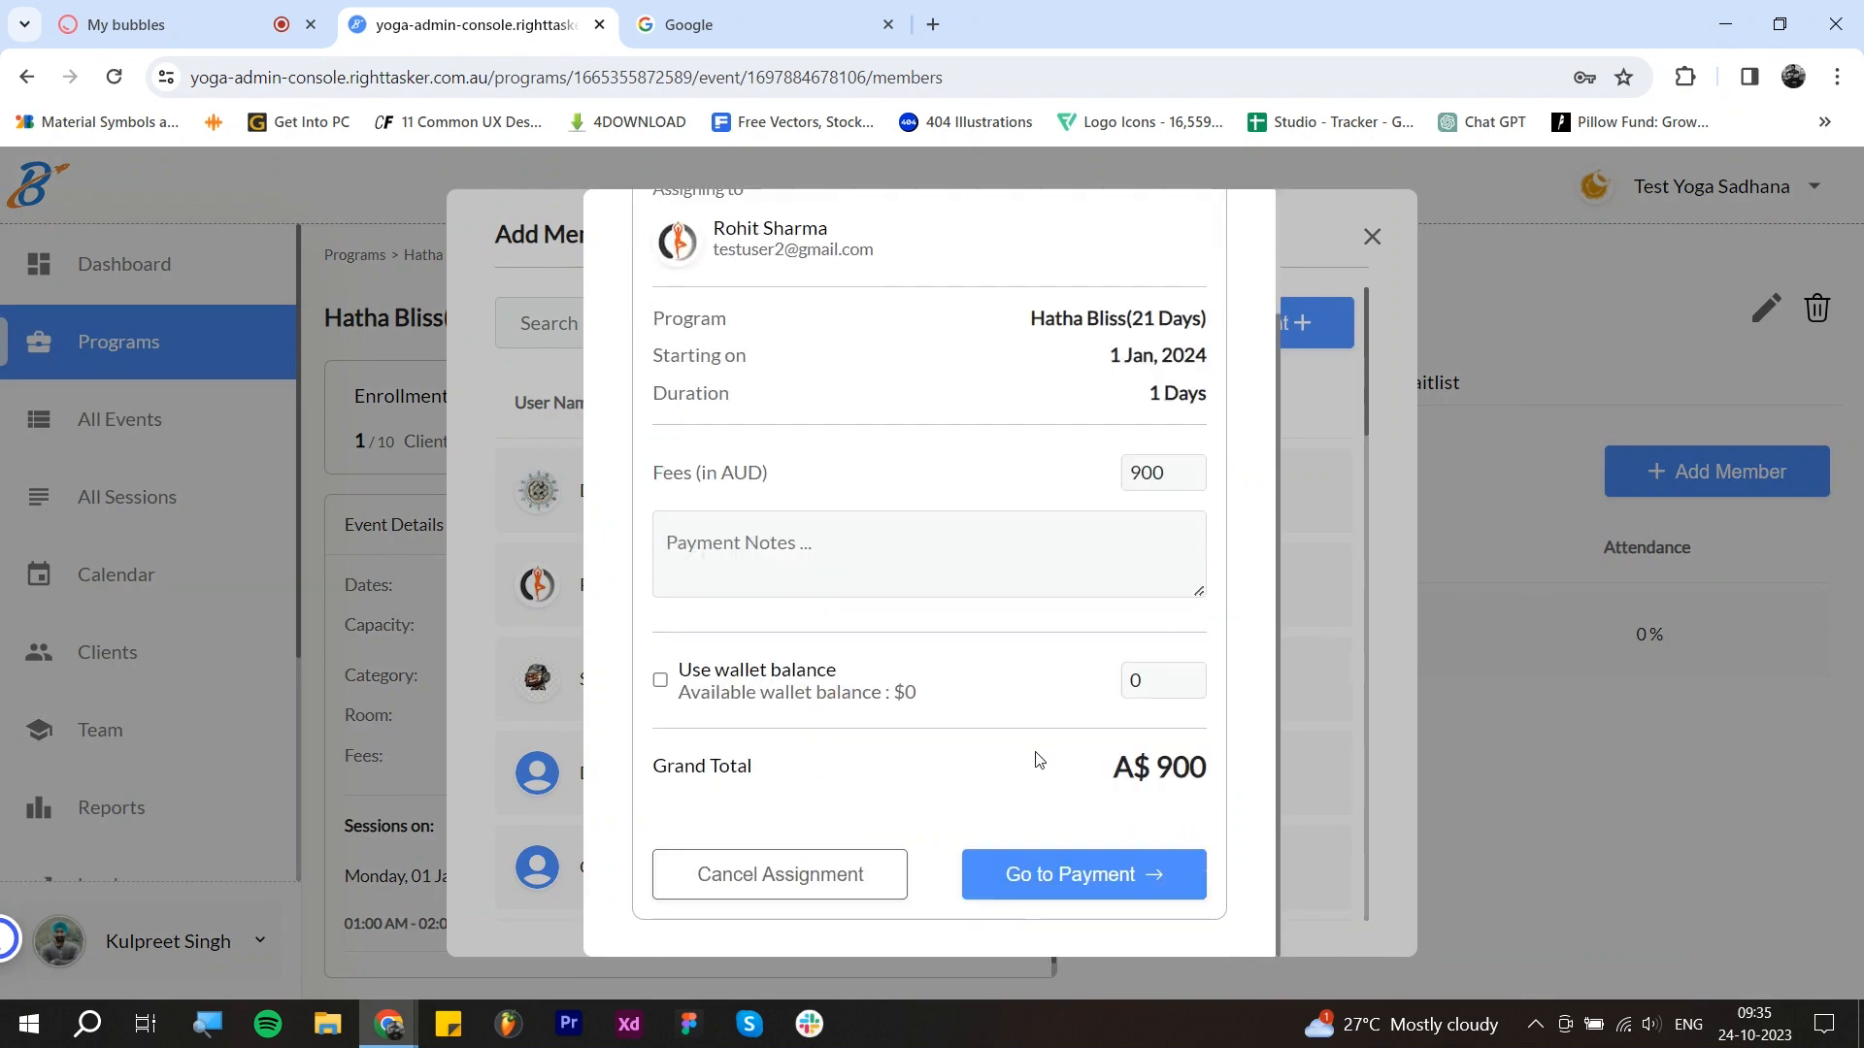
scroll(1036, 761, "up", 3)
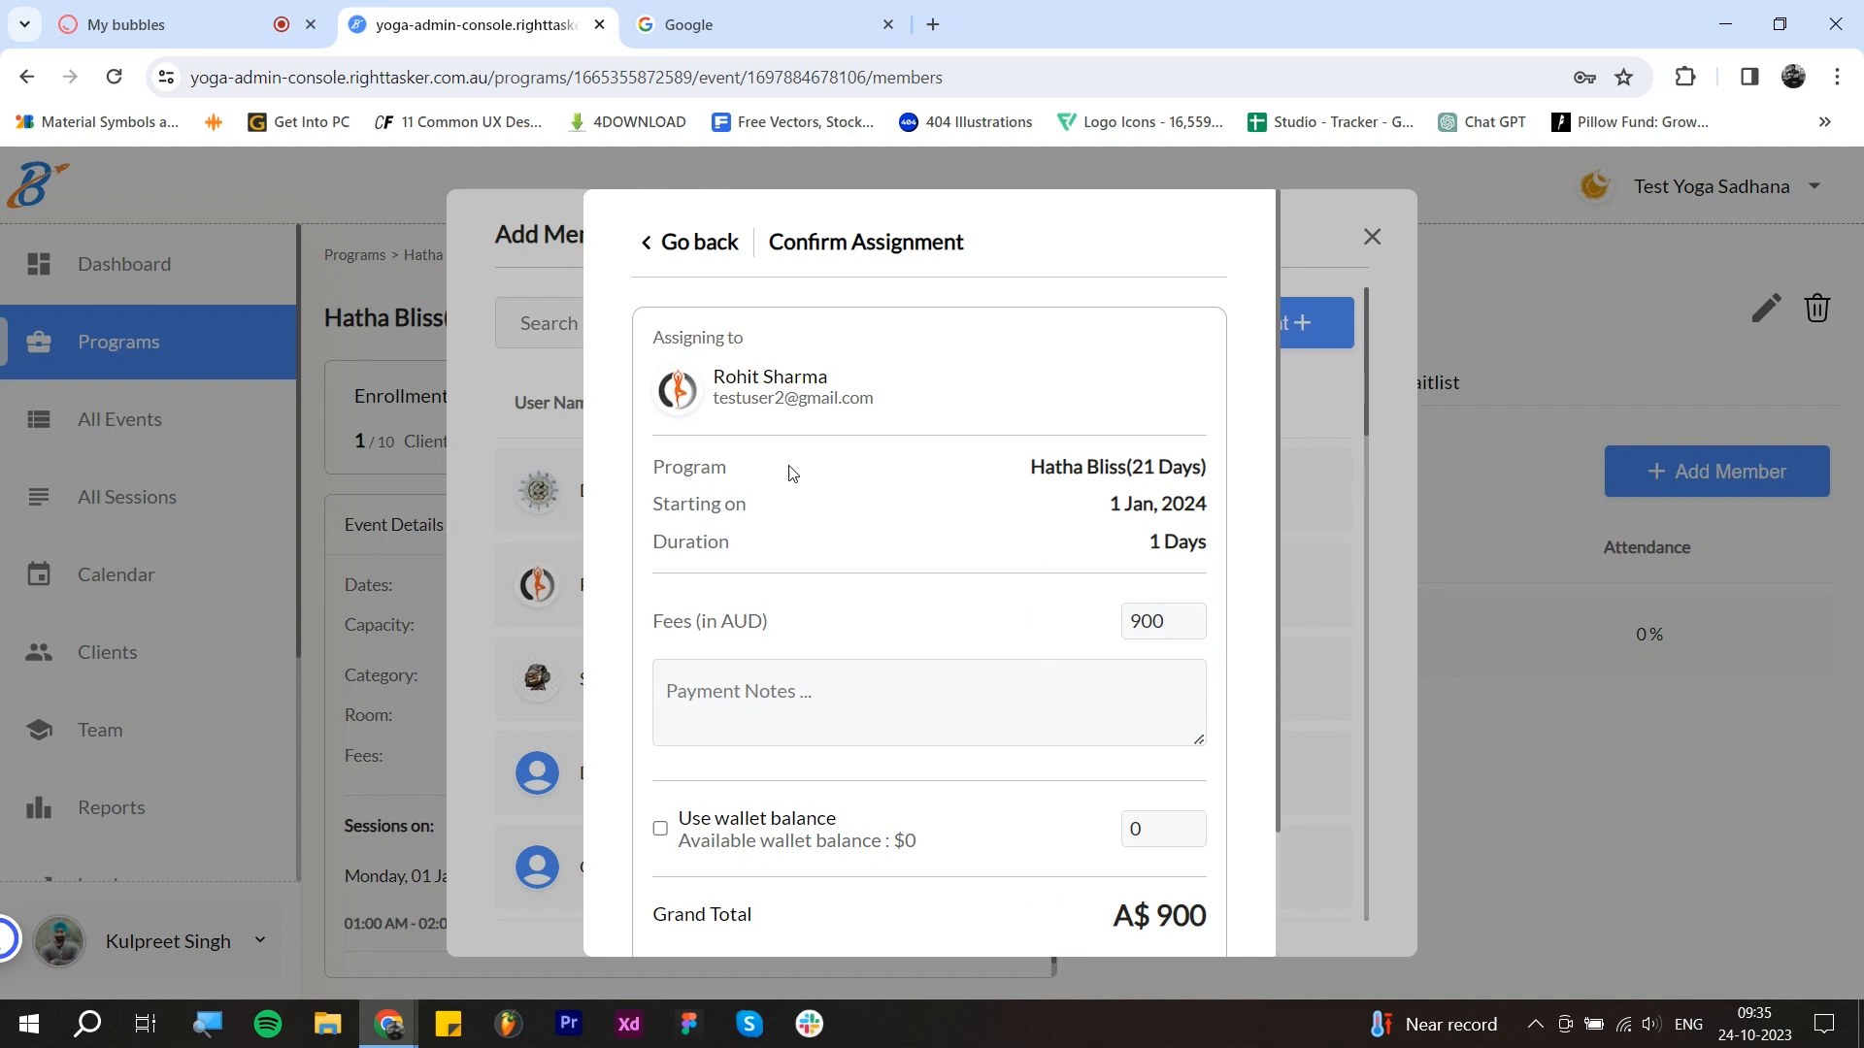
left_click_drag(713, 380, 836, 400)
left_click(837, 400)
left_click_drag(1030, 467, 1206, 540)
left_click(1204, 541)
scroll(781, 570, "down", 2)
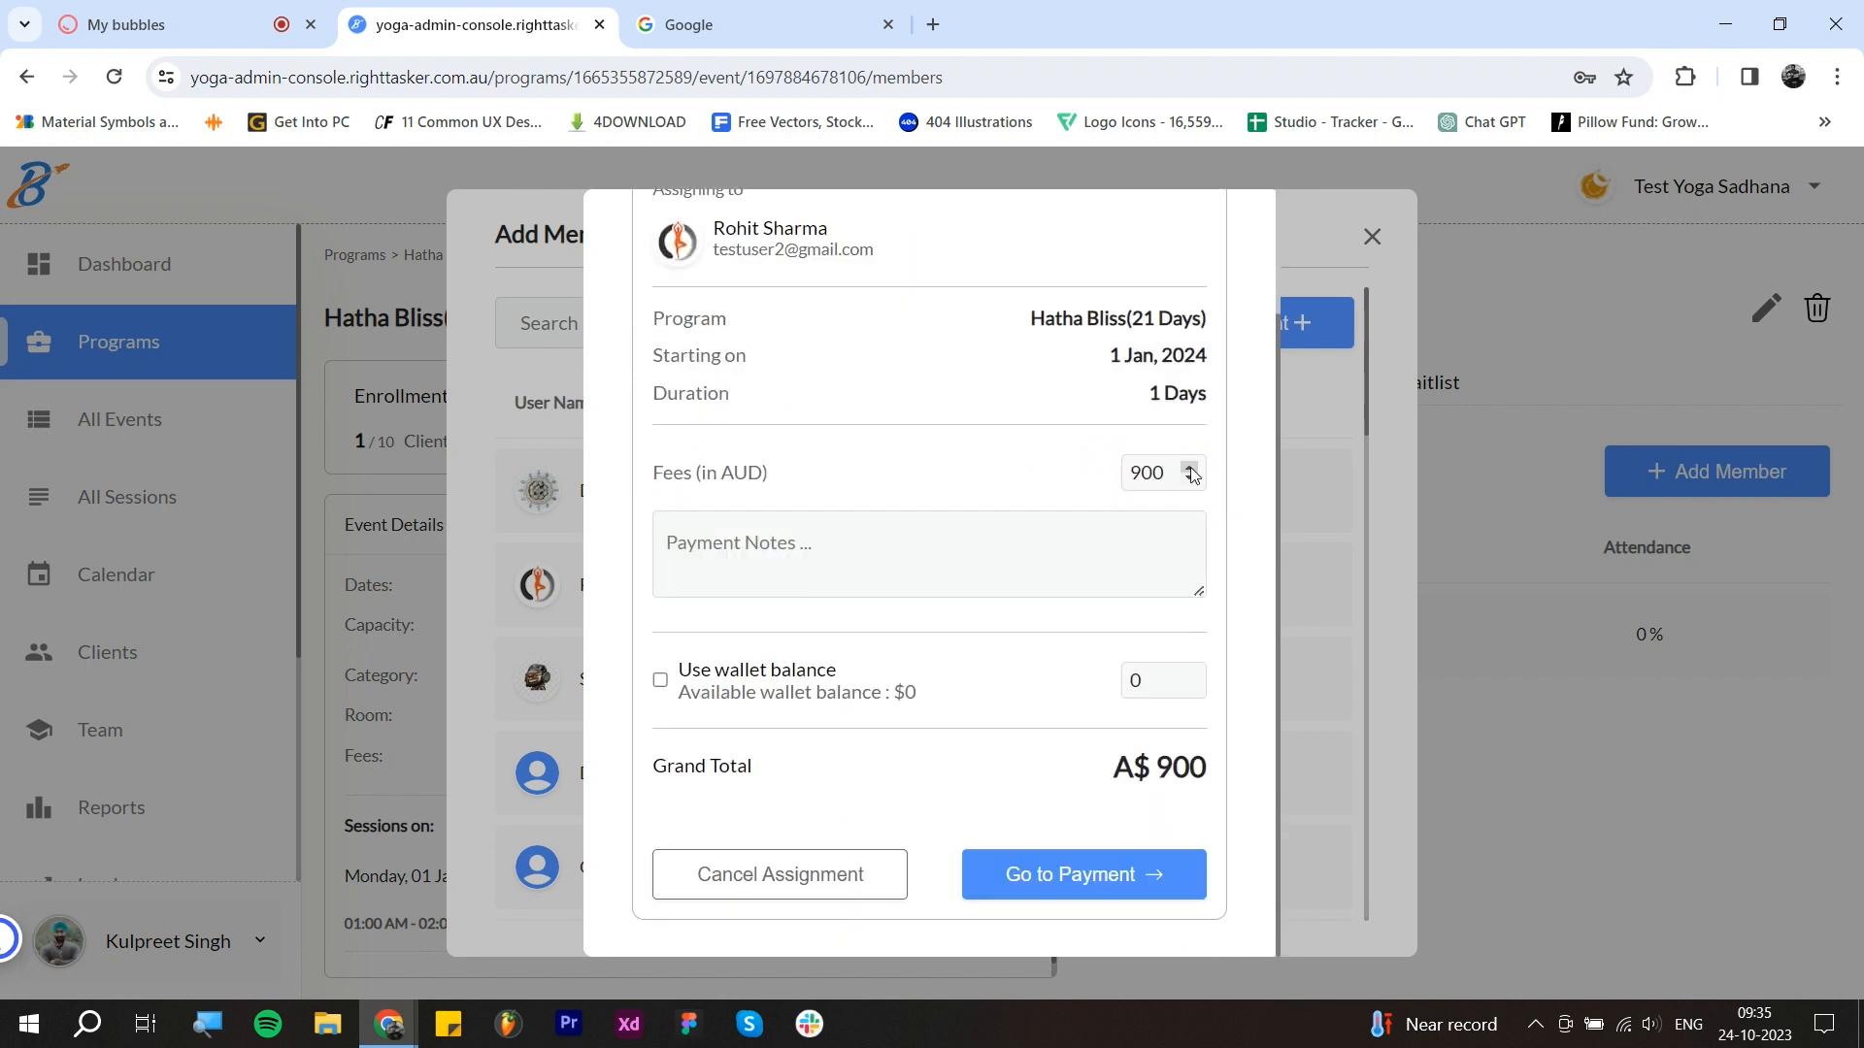
Step: Examine the assignment's fees and payment notes fields without entering anything
left_click_drag(1170, 473, 1123, 477)
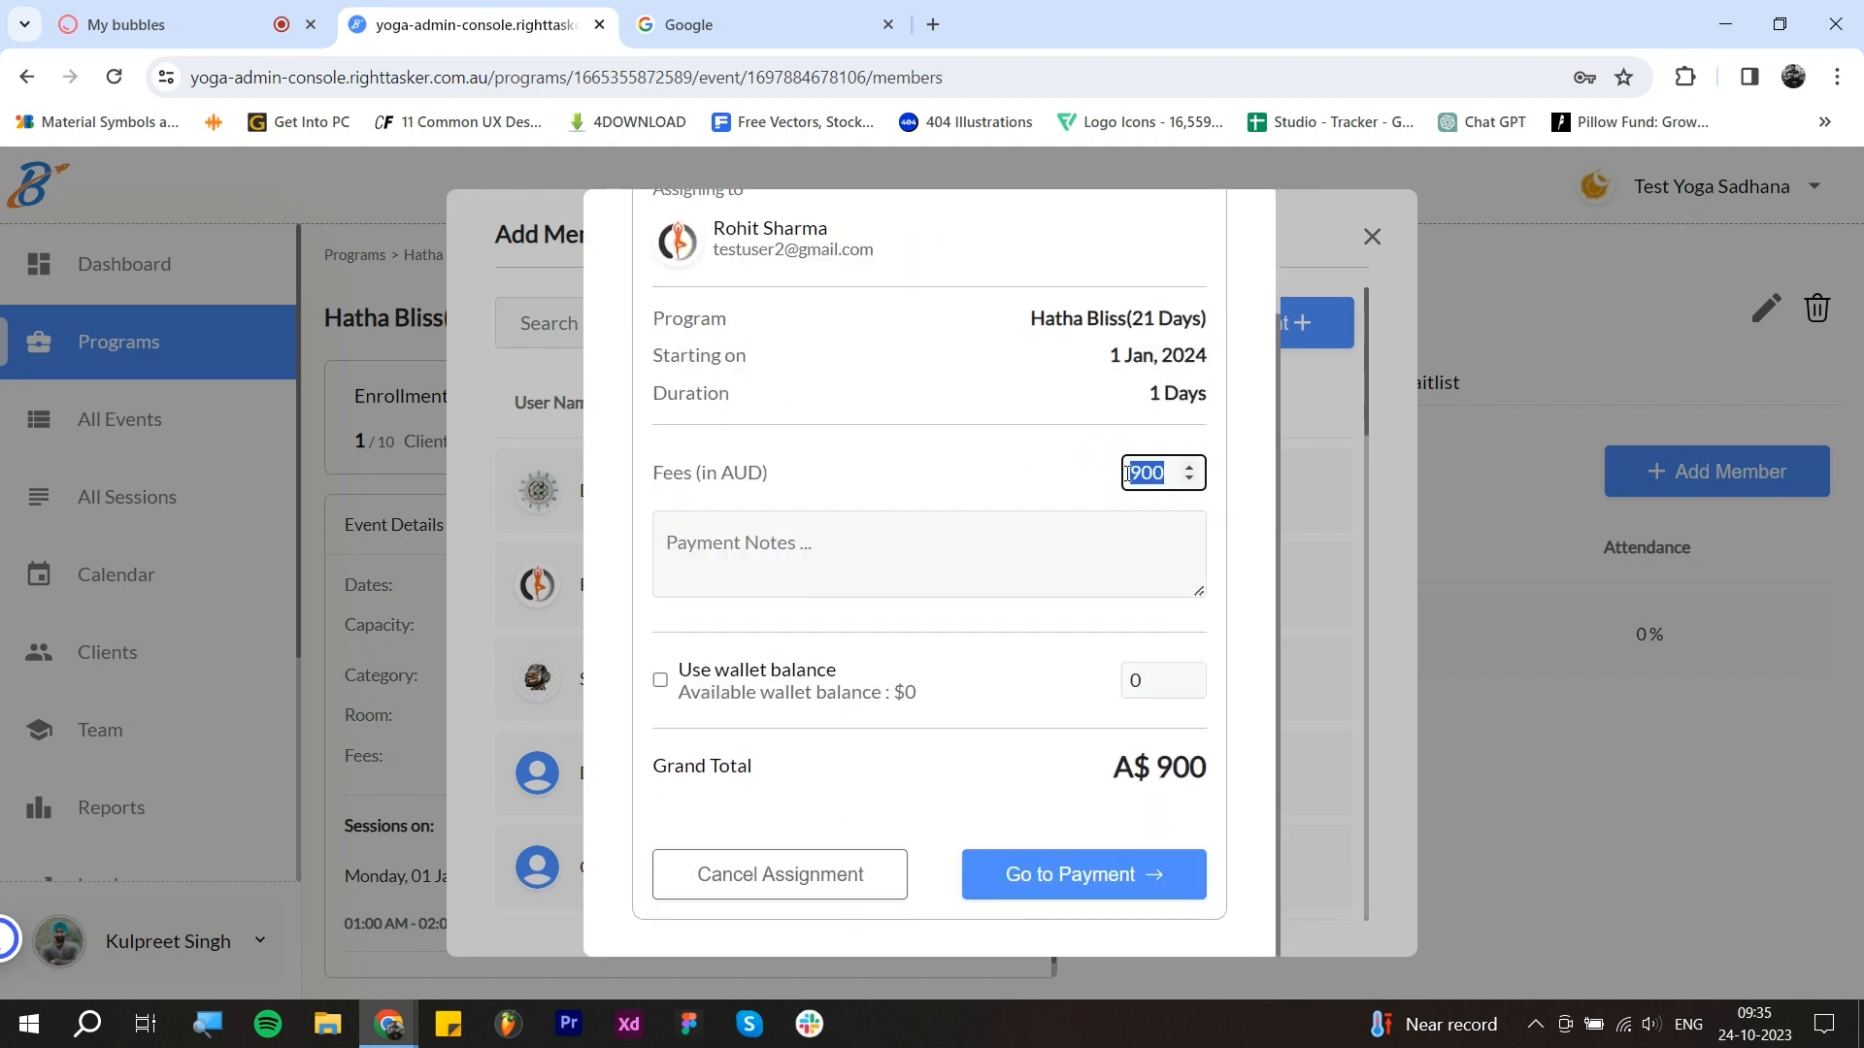
left_click(1056, 480)
left_click(785, 544)
left_click(869, 483)
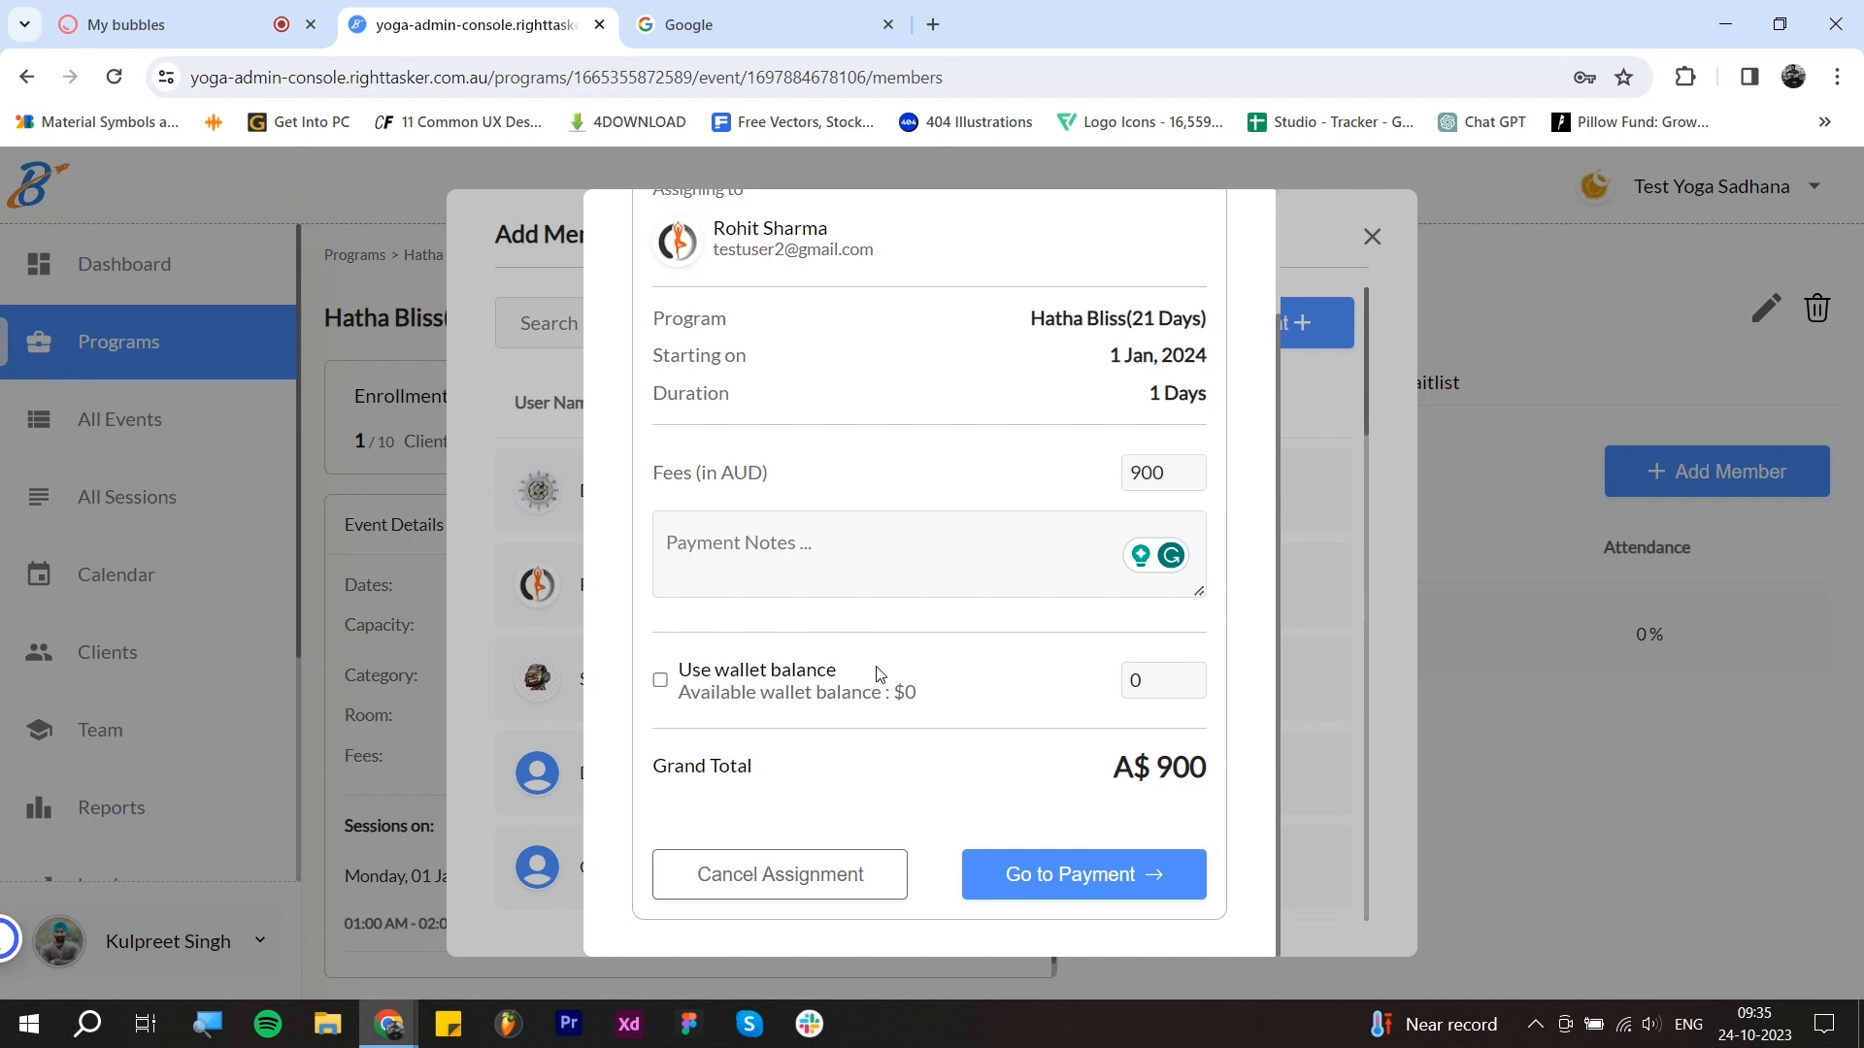
Step: Enable the use of wallet balance, clear its amount and review the assignment's grand total
left_click(661, 681)
left_click(660, 683)
left_click(662, 682)
key("Tab")
key("BackSpace")
scroll(971, 699, "up", 2)
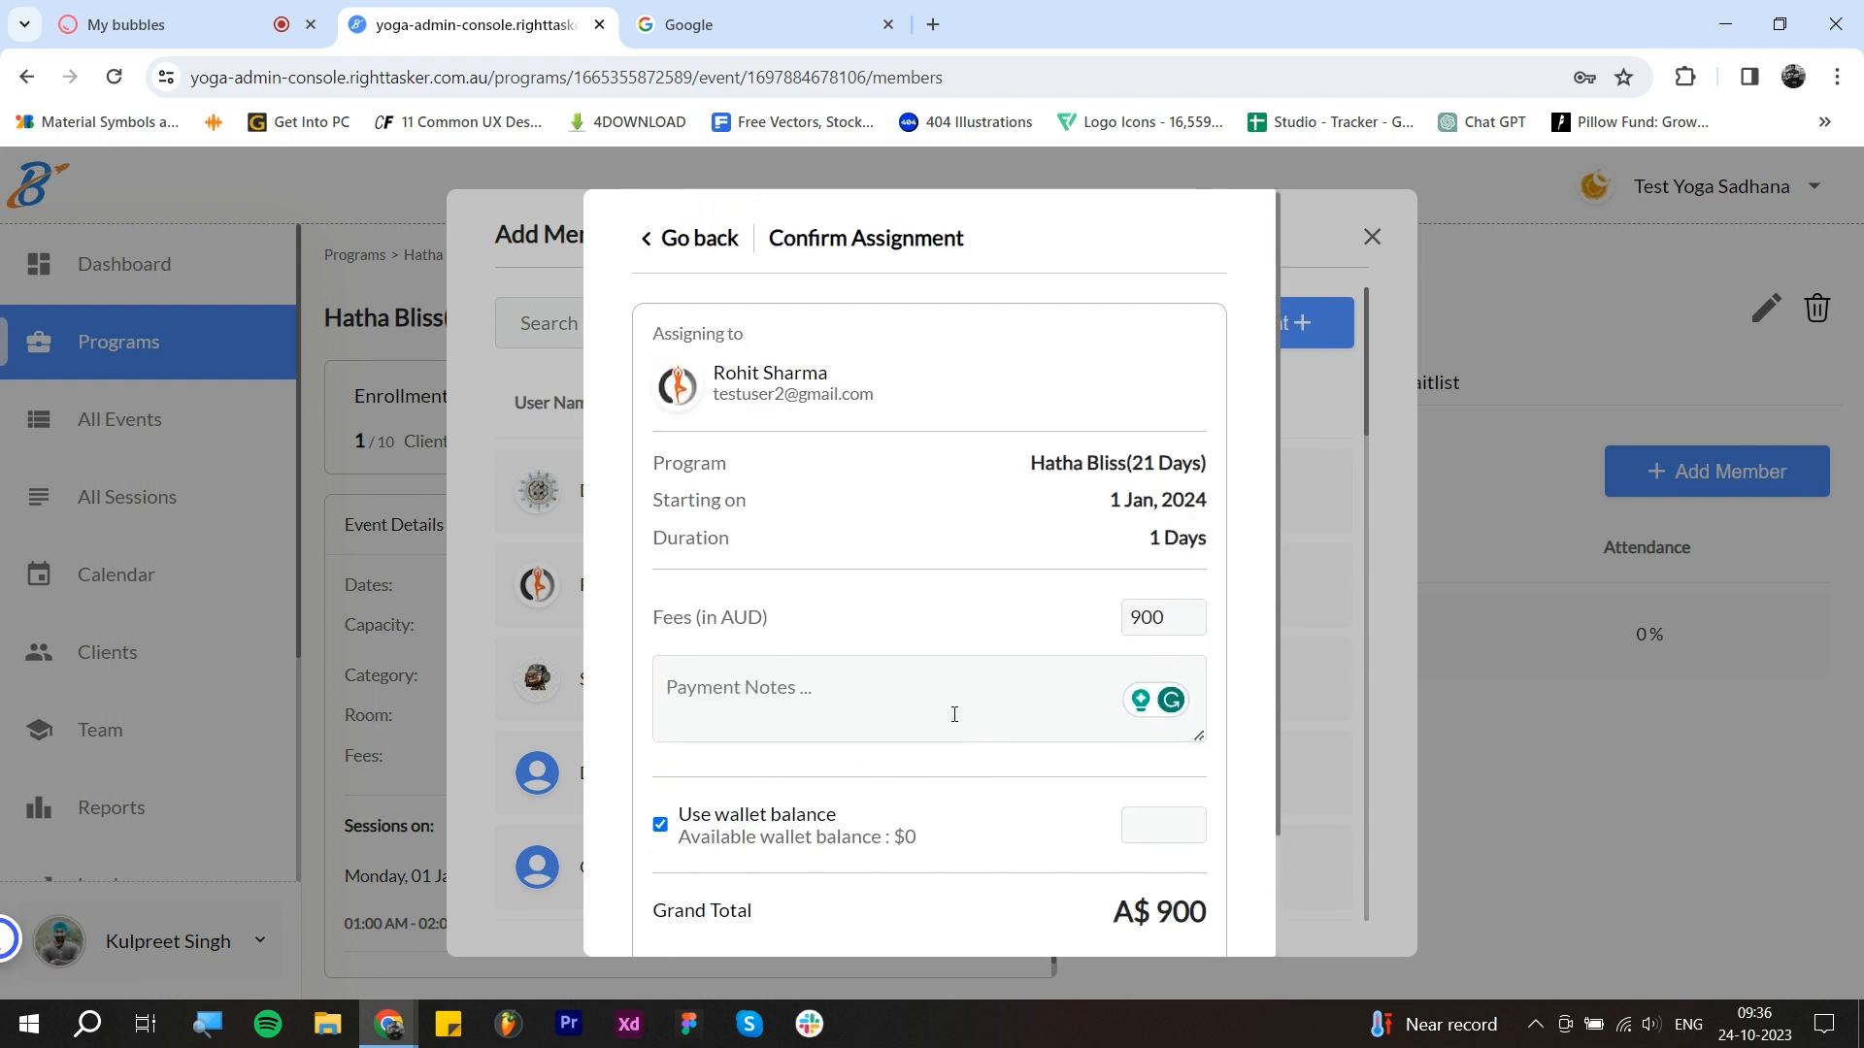
scroll(923, 719, "down", 2)
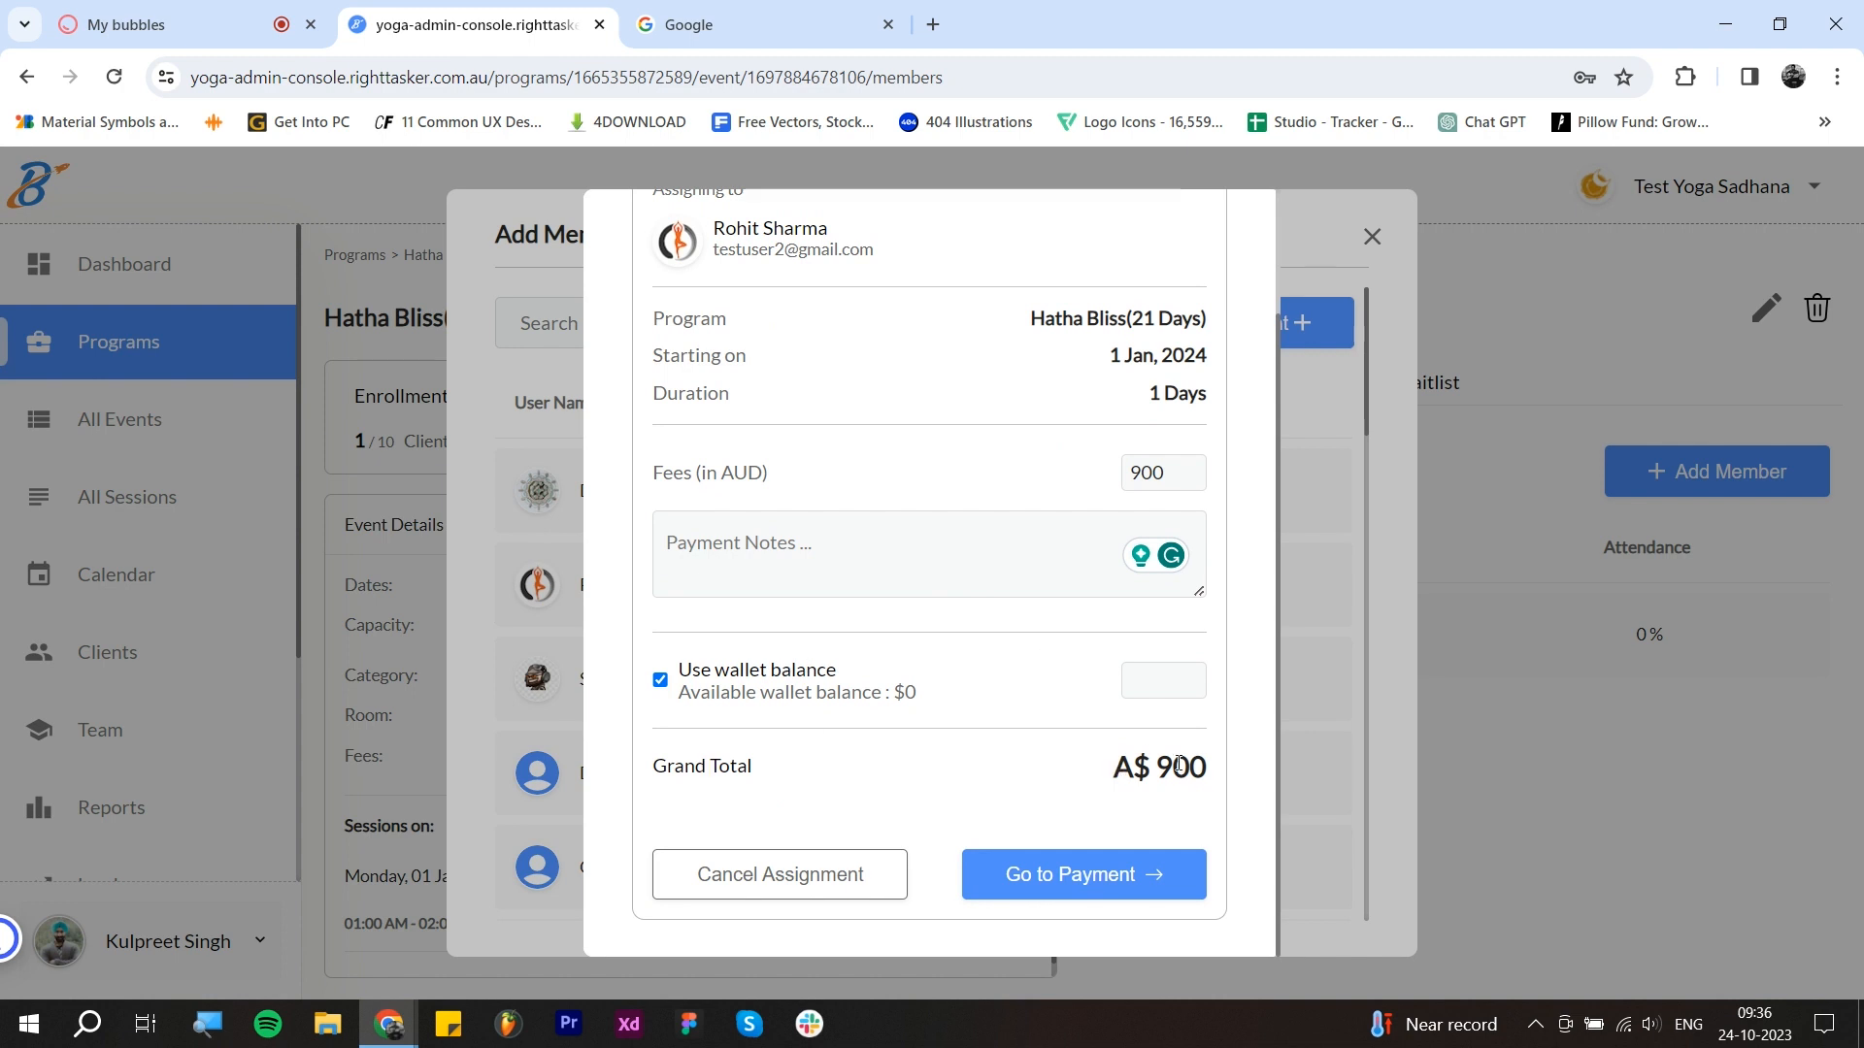
scroll(1078, 753, "up", 1)
scroll(1078, 732, "down", 1)
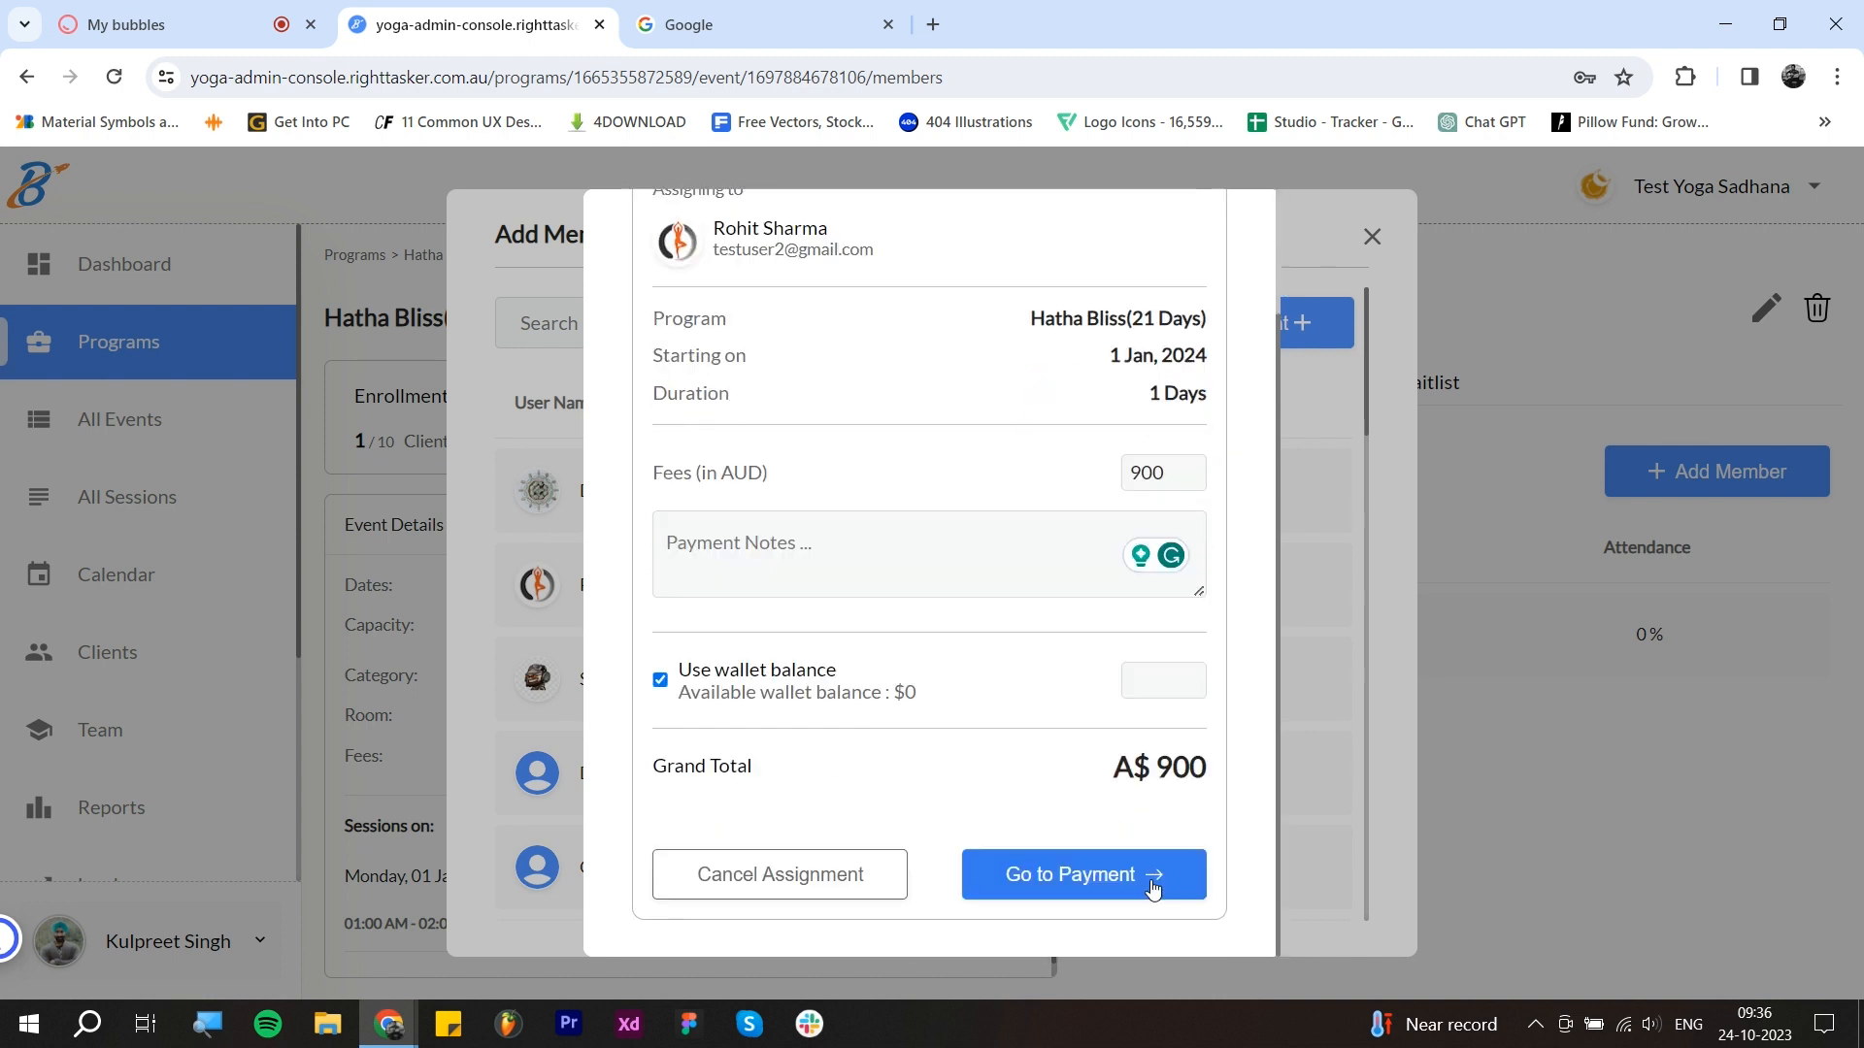
Step: Go to payment, compare the Cash, Send Payment Link and client's credit card methods, and continue with Cash to manual entry
left_click(1066, 866)
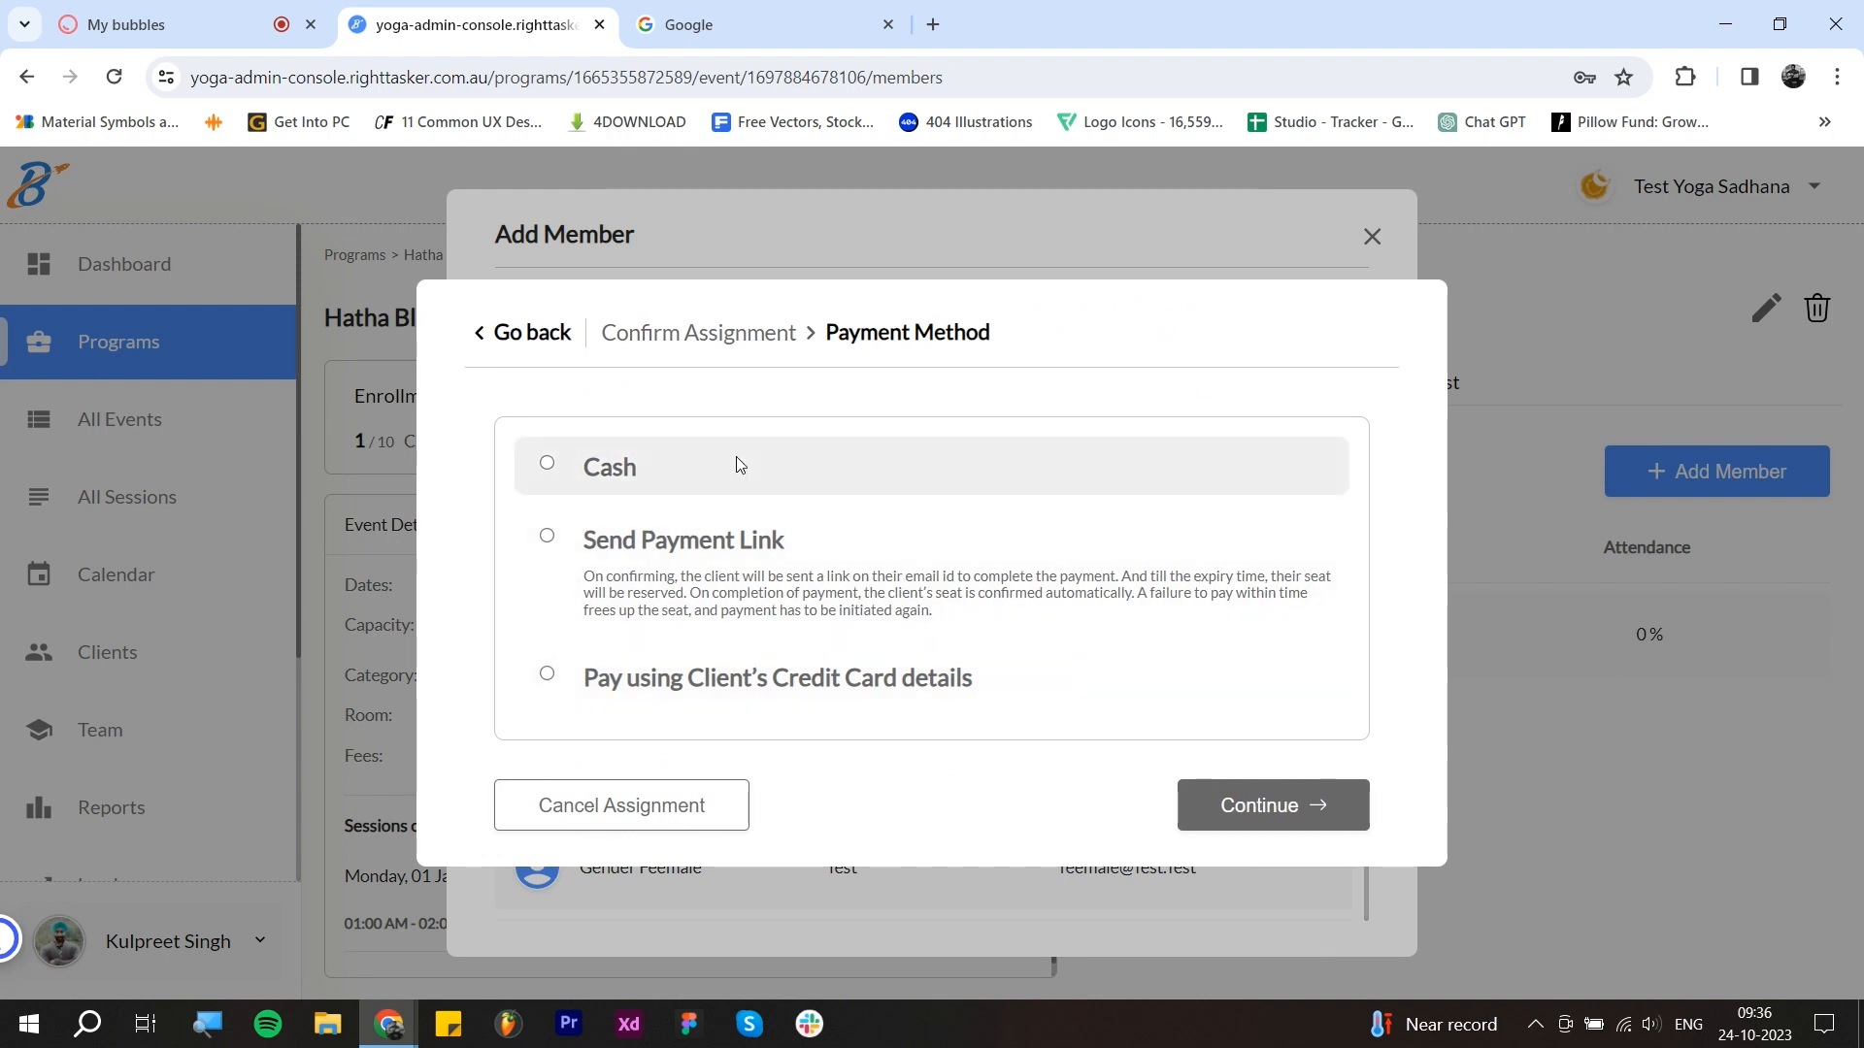
left_click(757, 557)
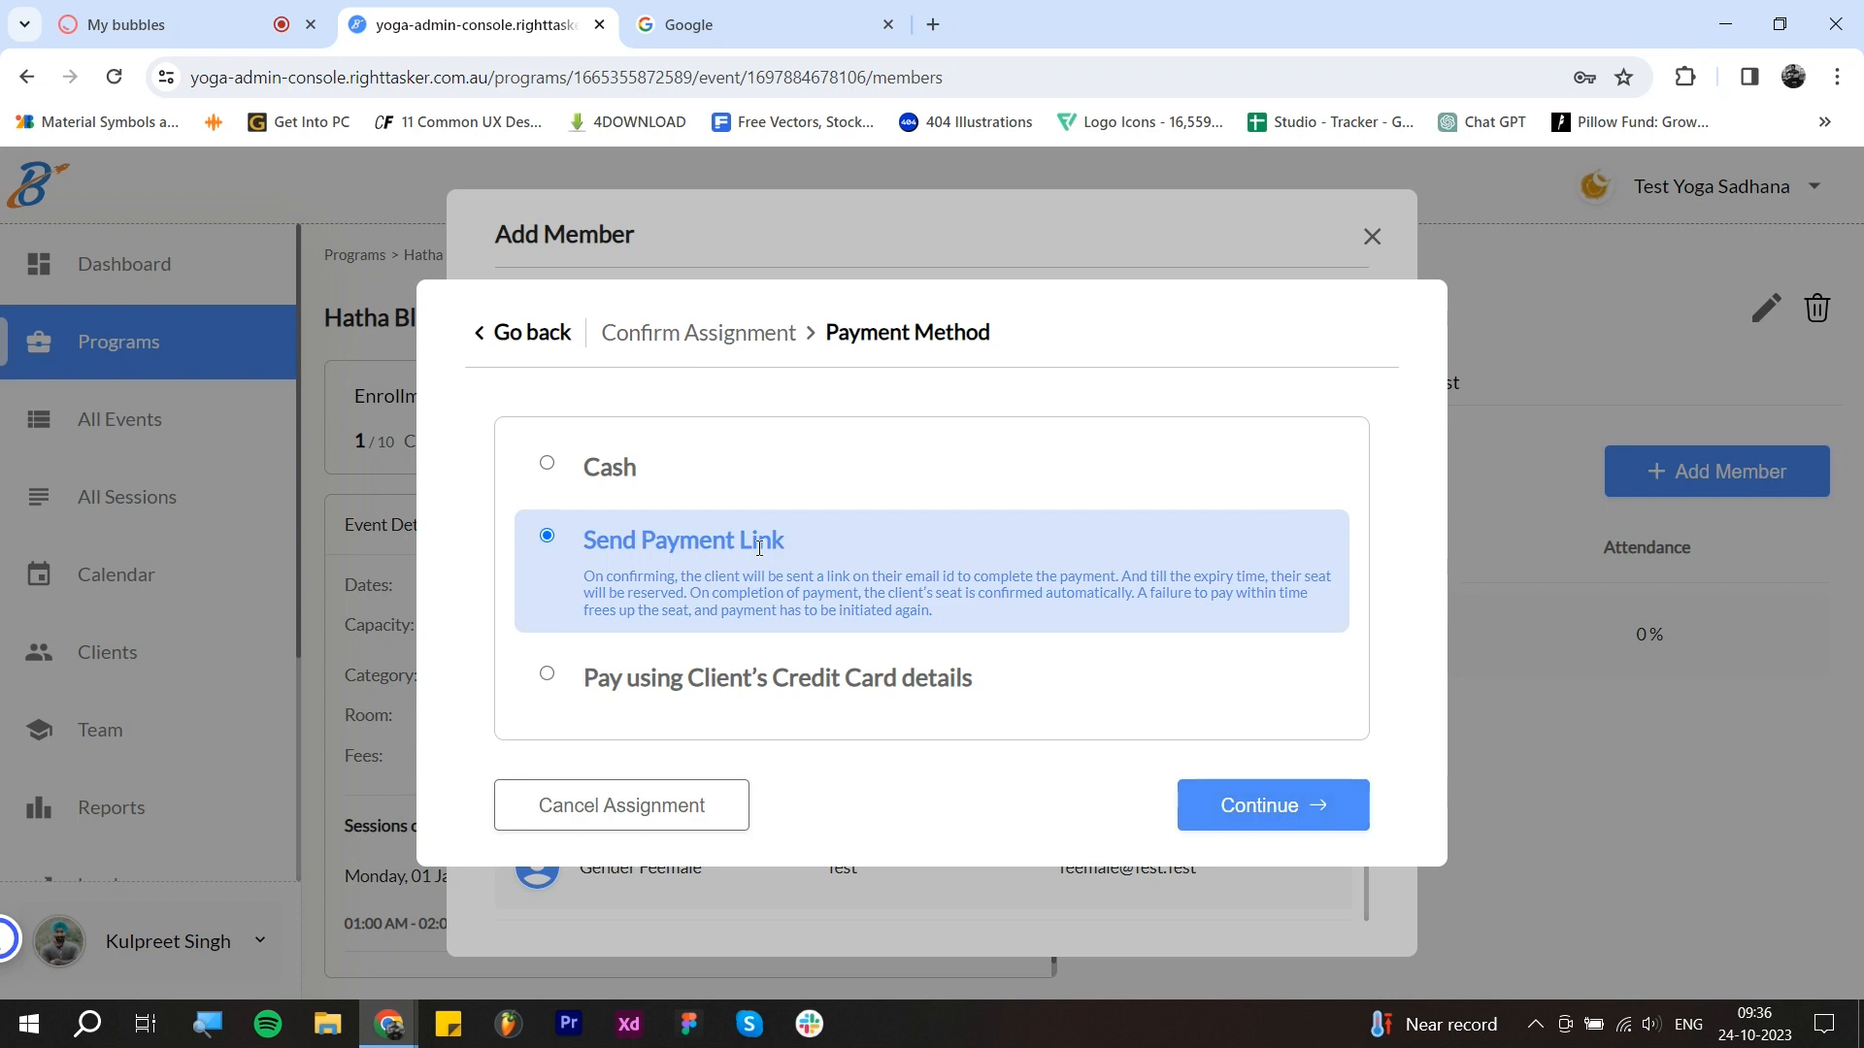
left_click(762, 489)
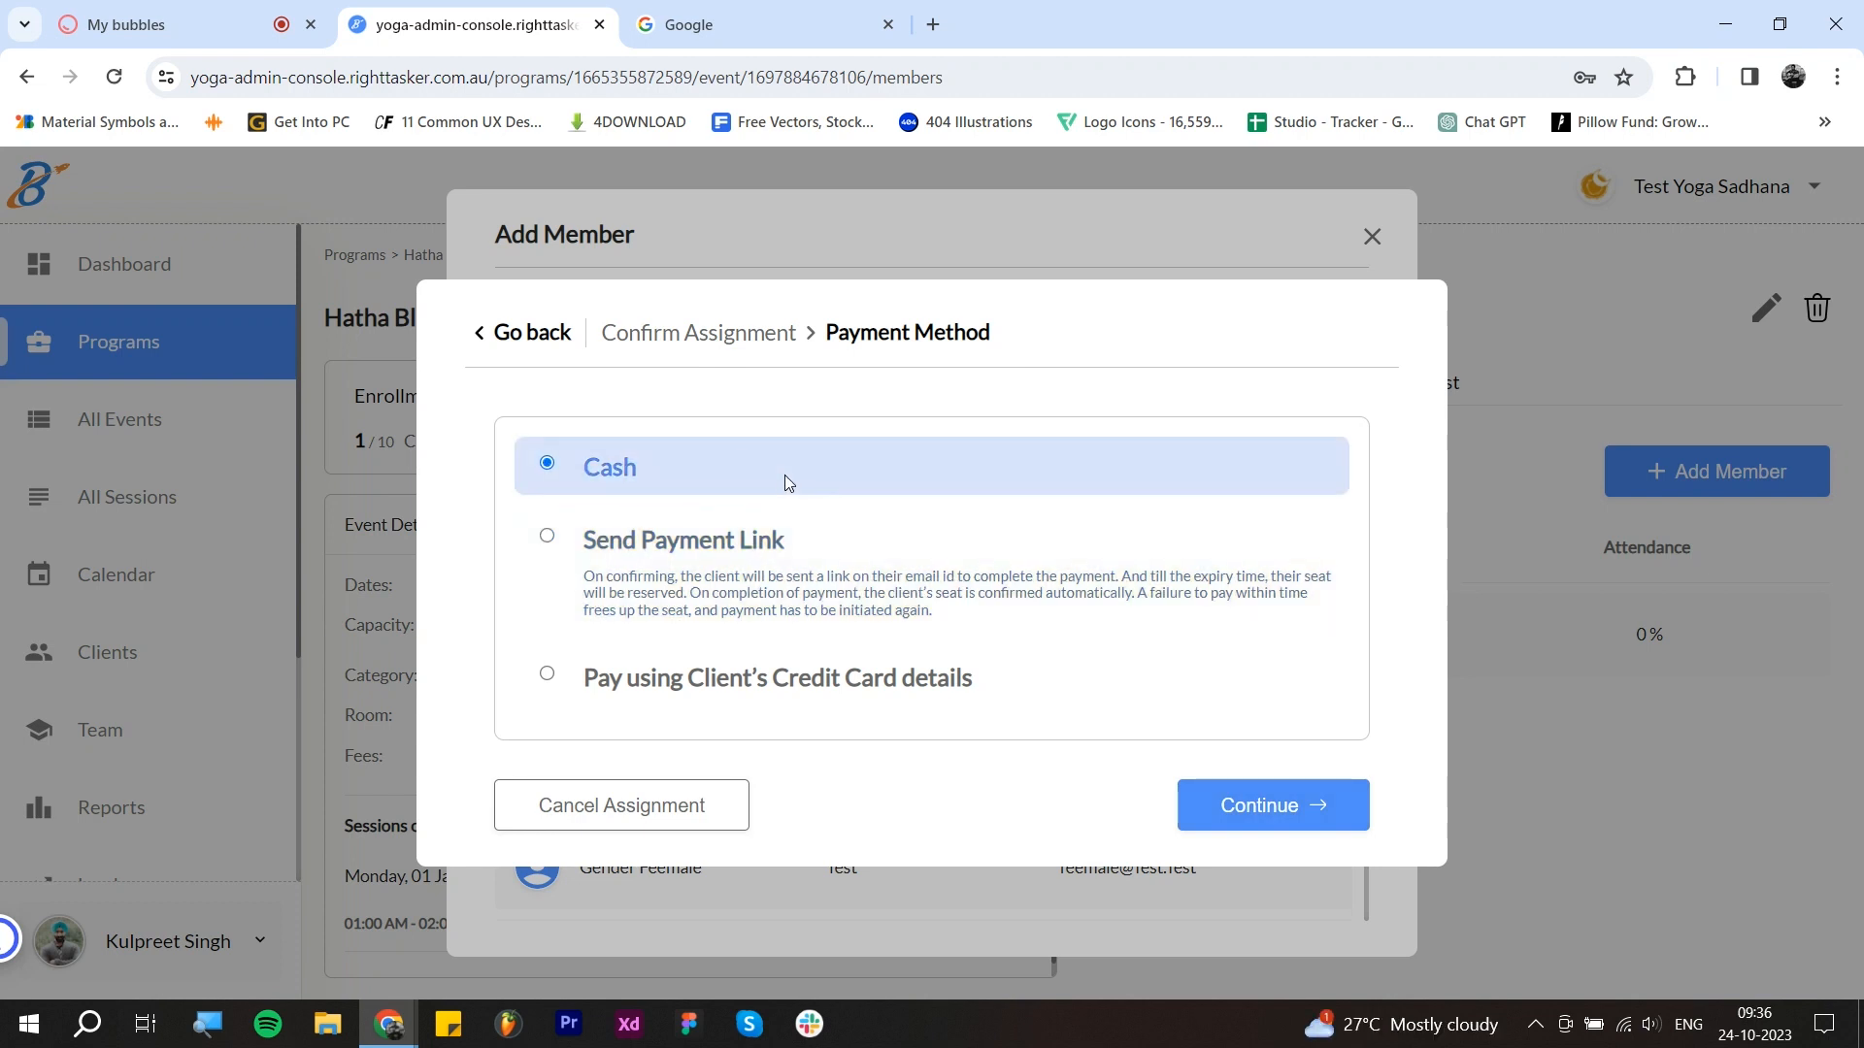
left_click(694, 559)
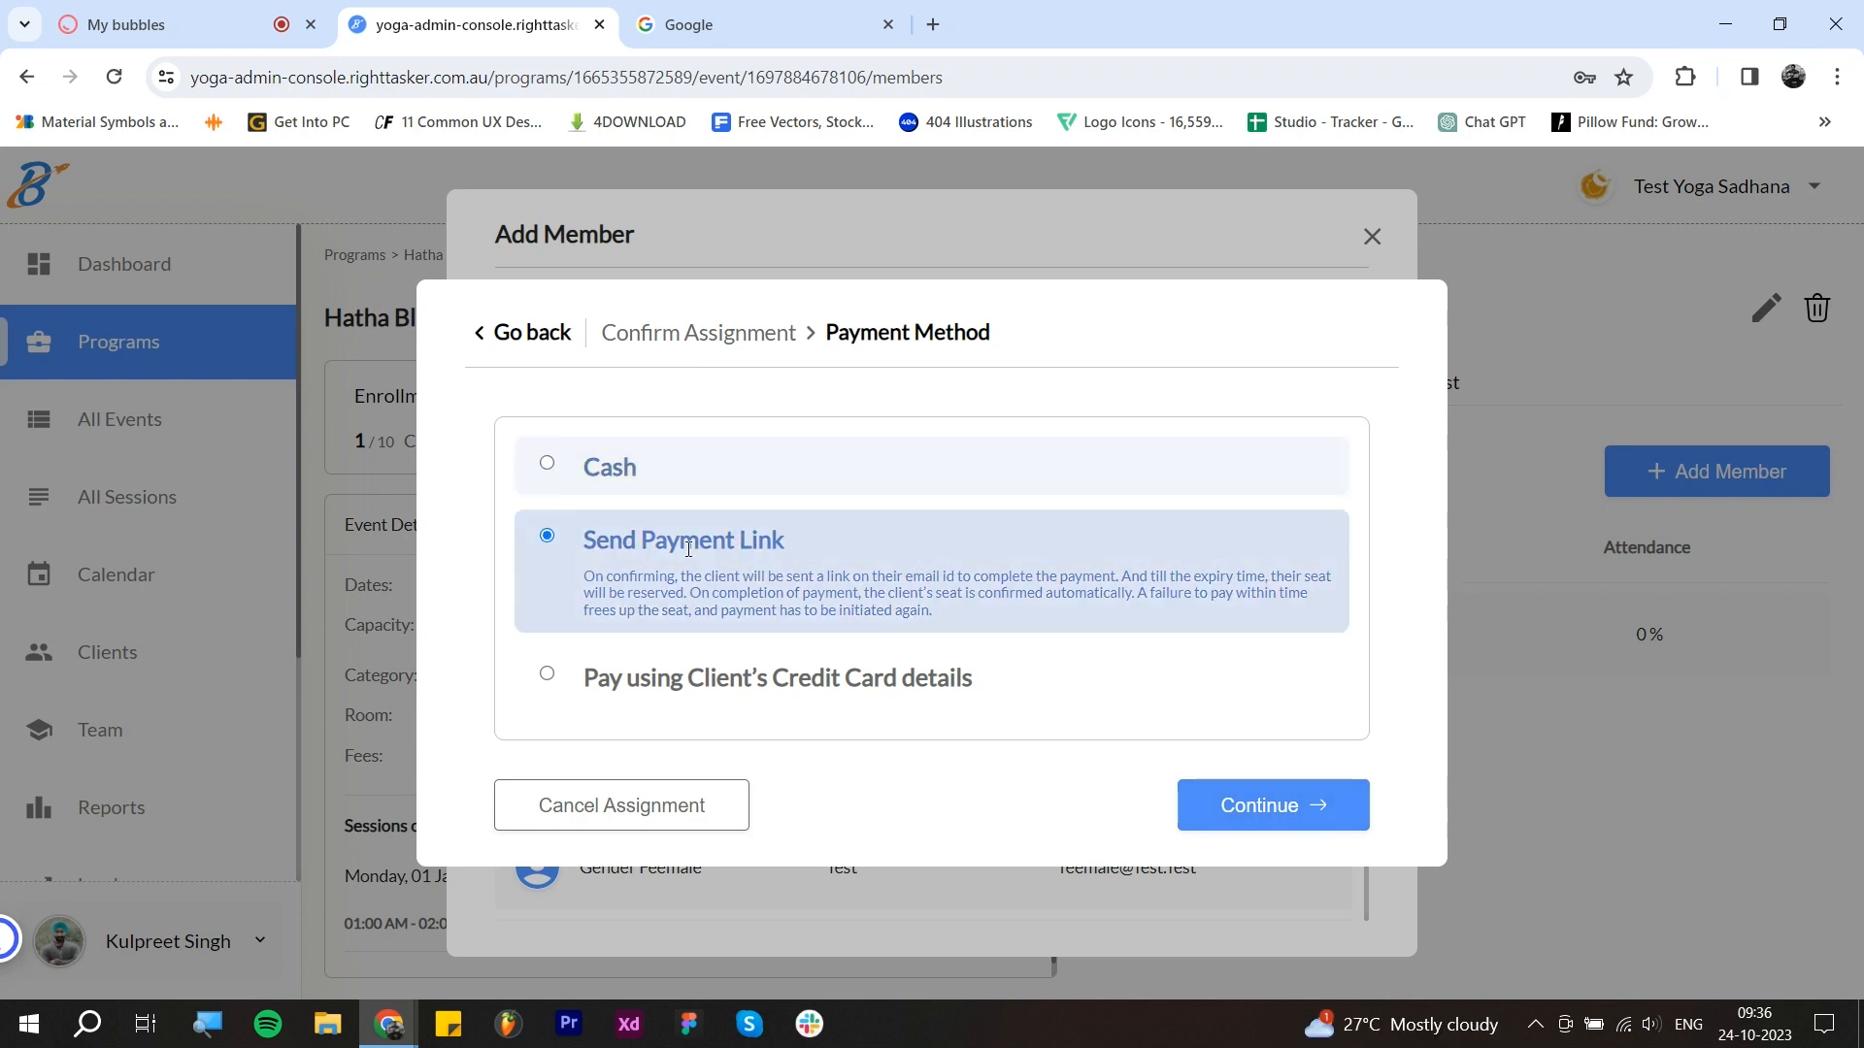
left_click(761, 688)
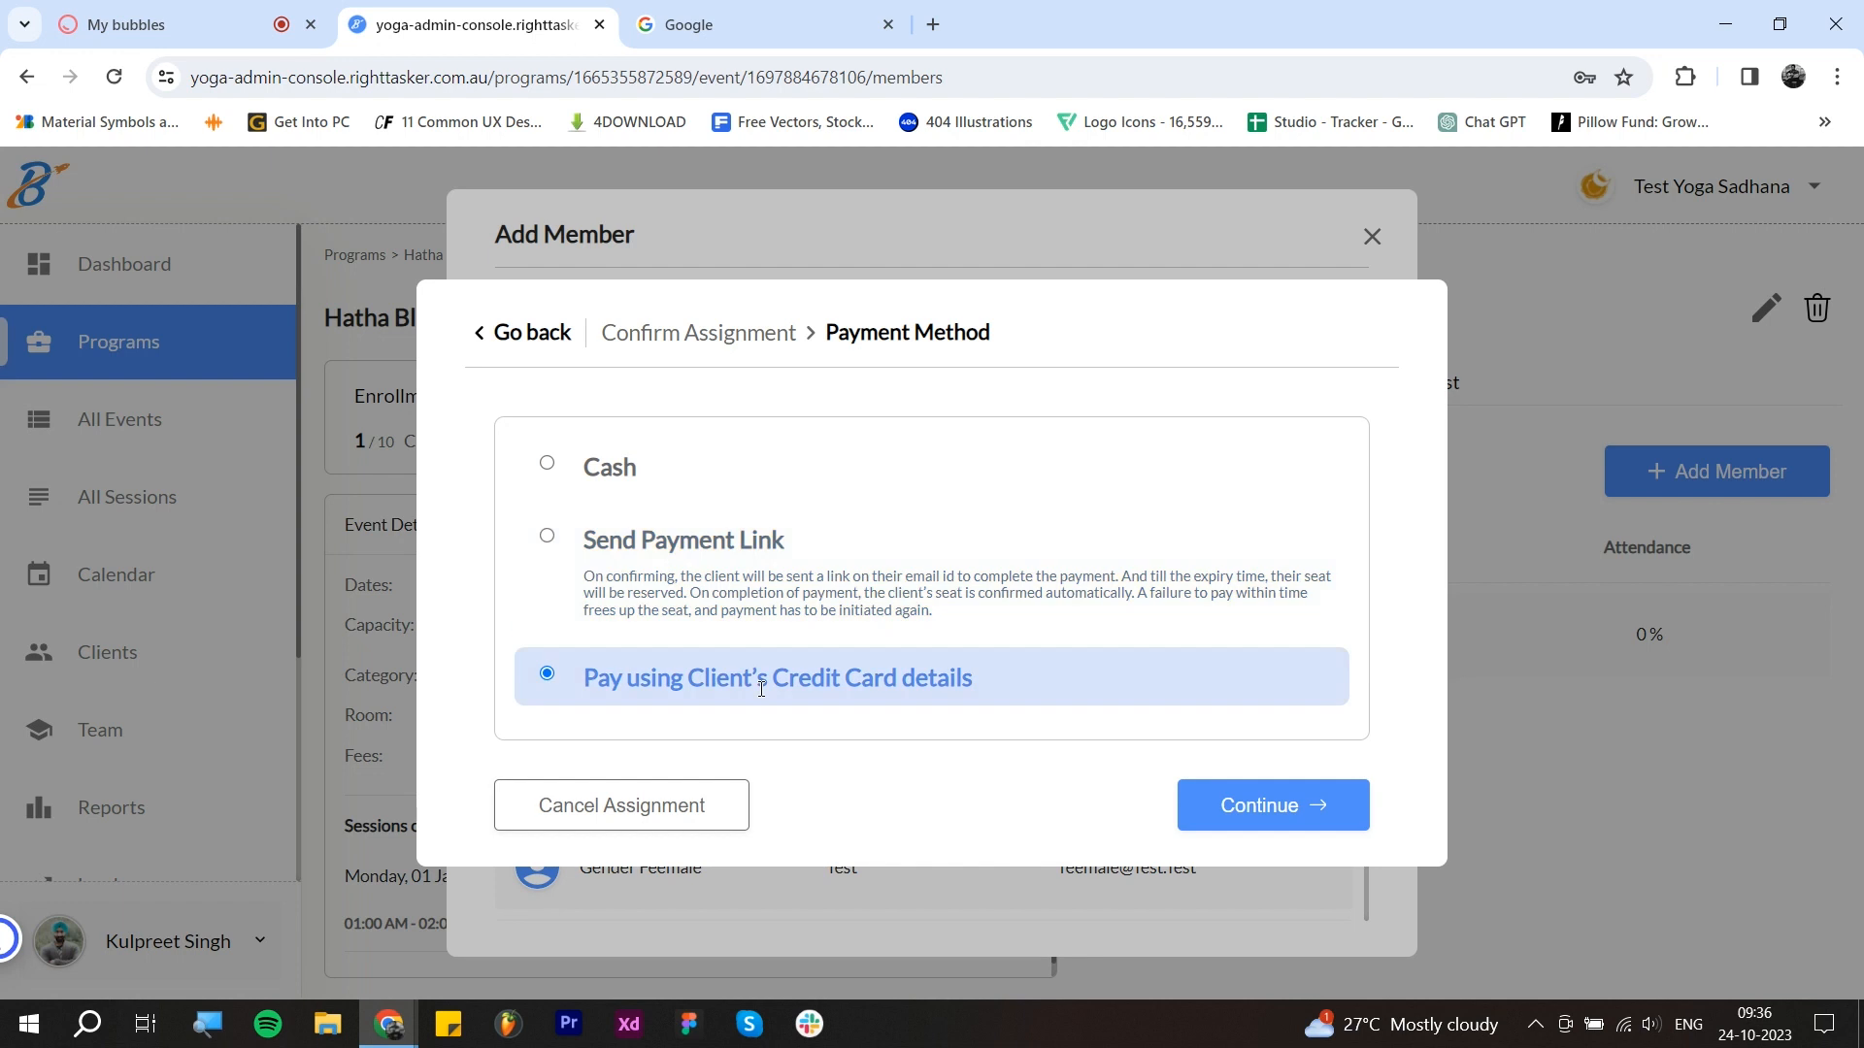
left_click(749, 491)
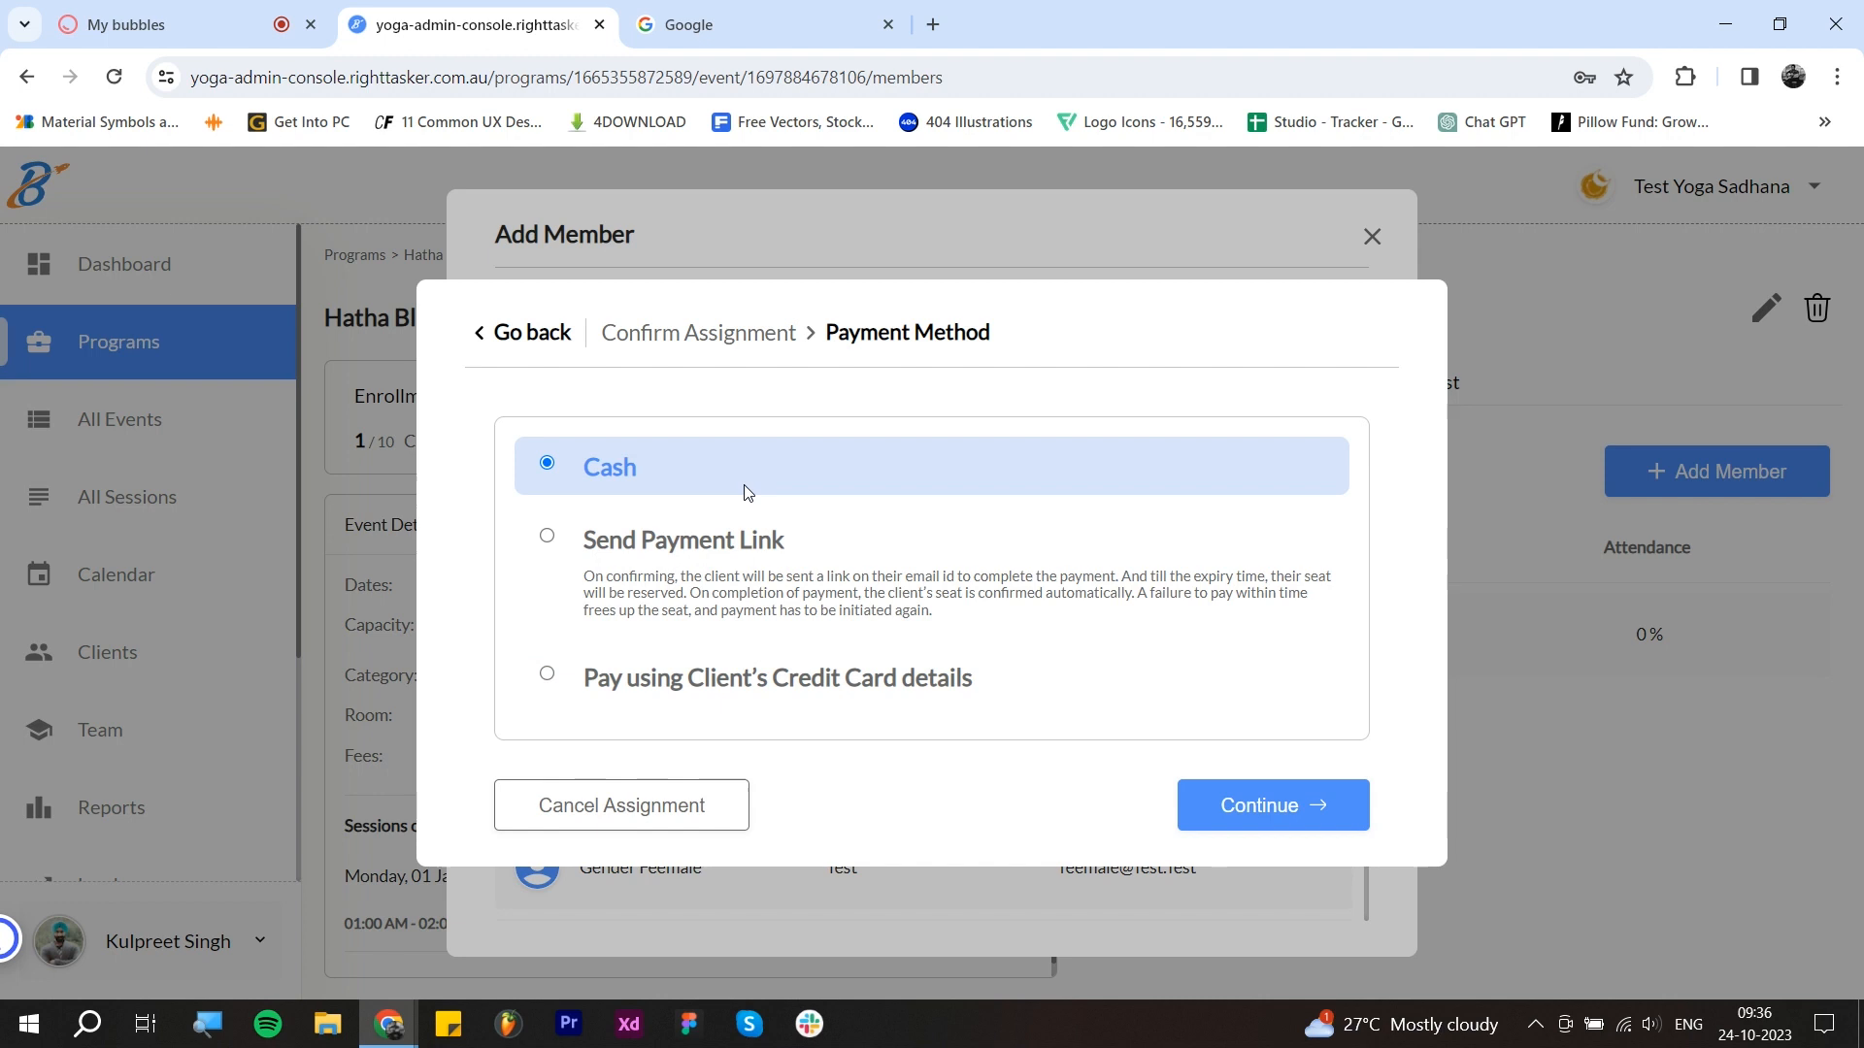
left_click(1280, 806)
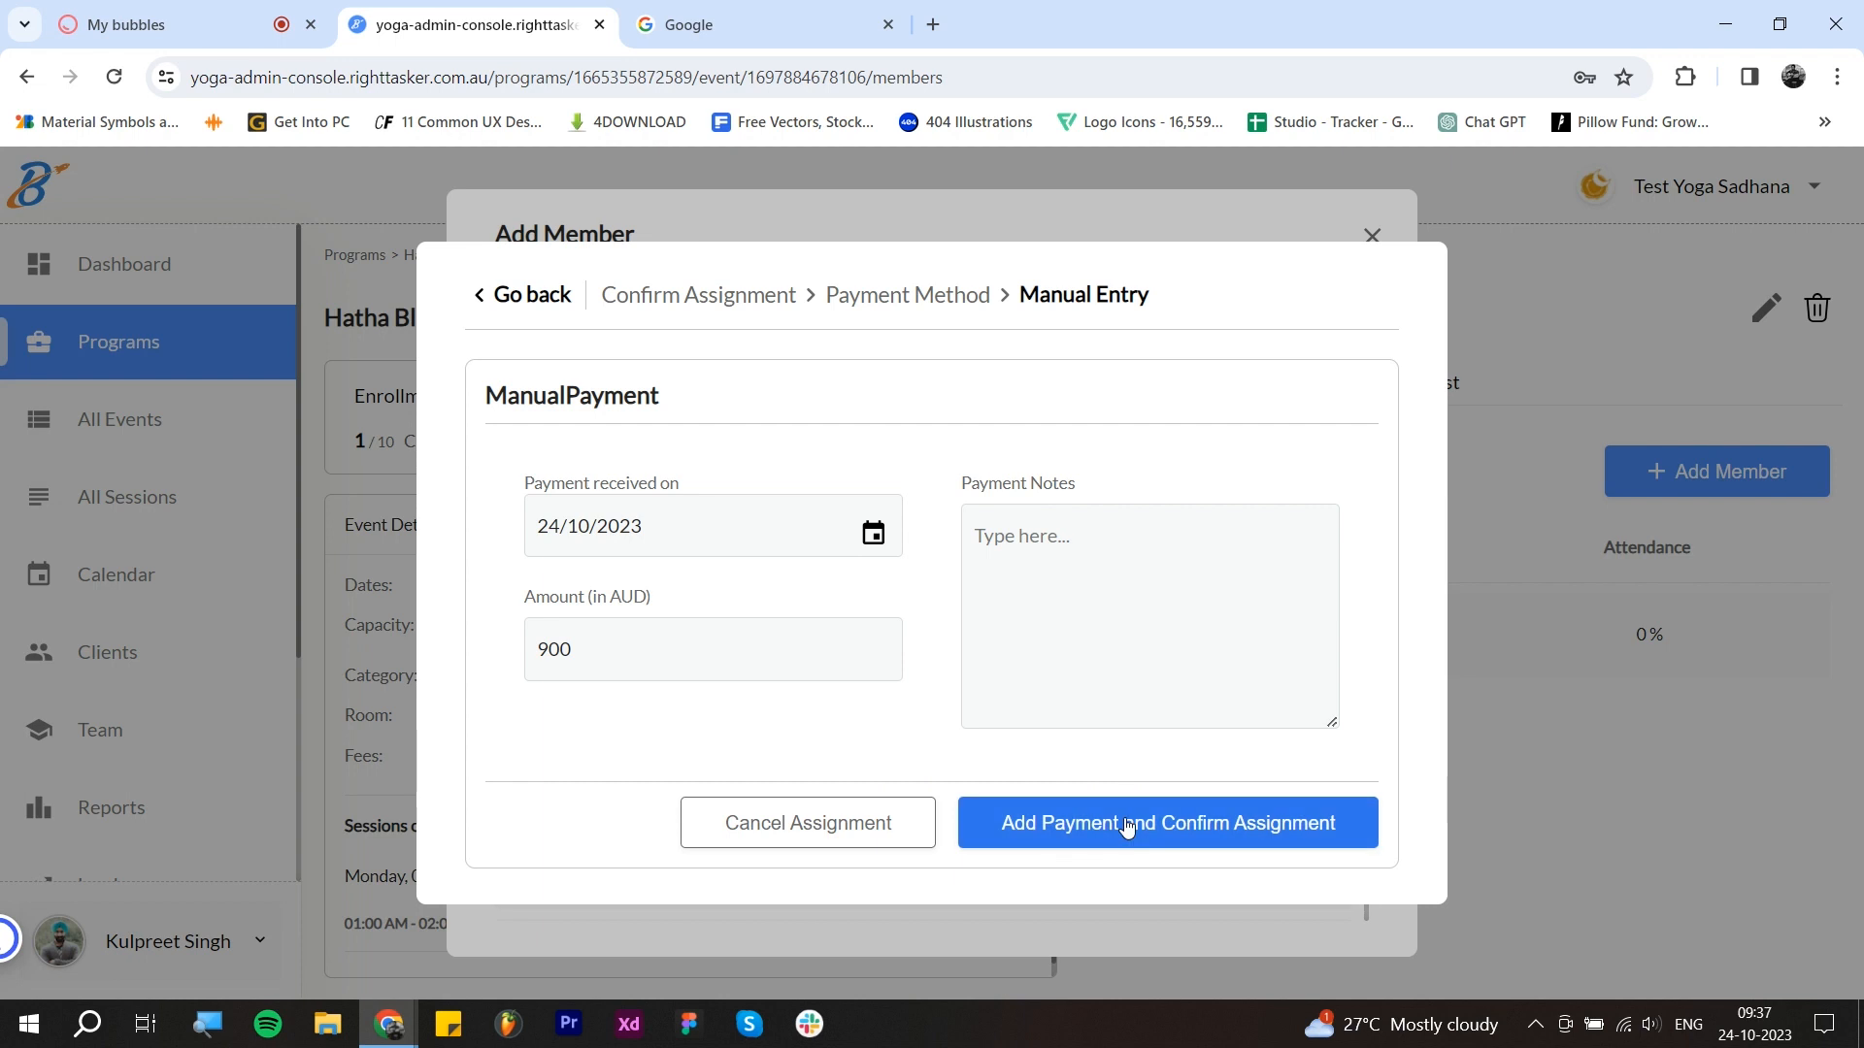
left_click(1202, 831)
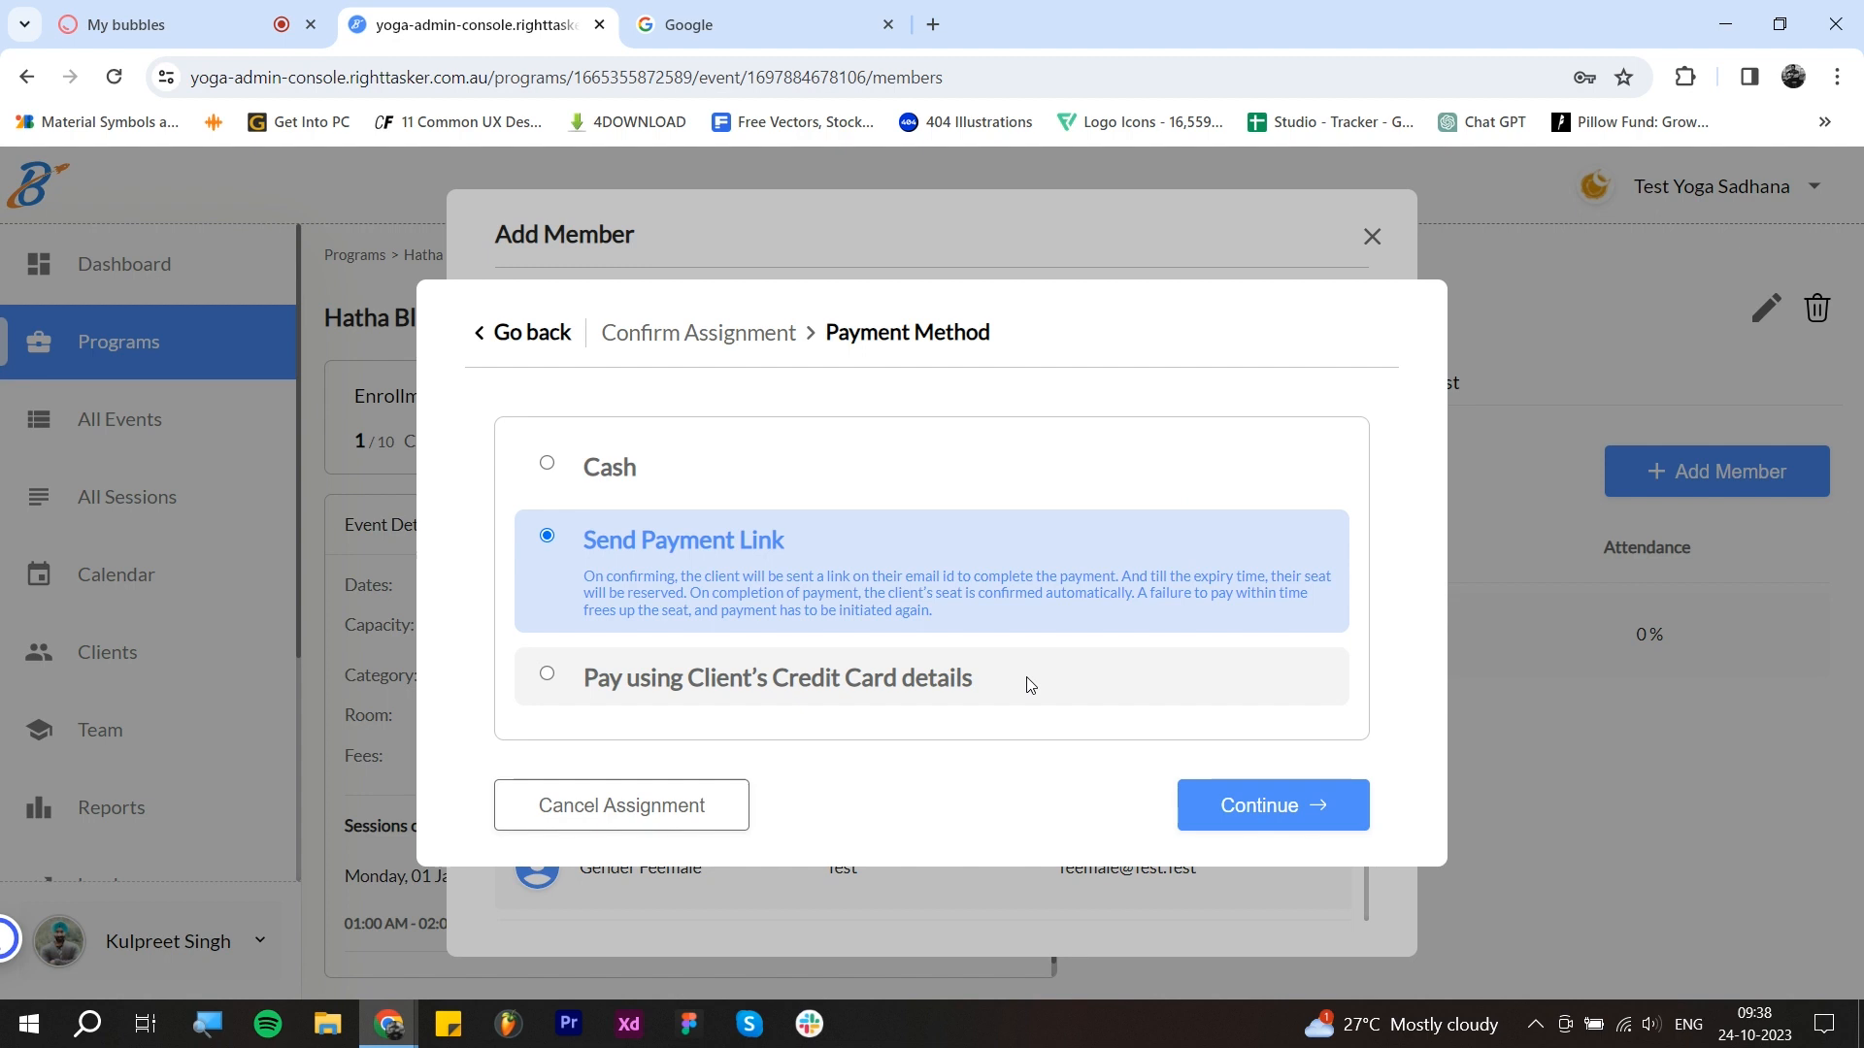
Step: Choose Cash as the payment method and confirm the client's assignment with a manual payment of A$ 900 received on 24/10/2023
left_click(992, 687)
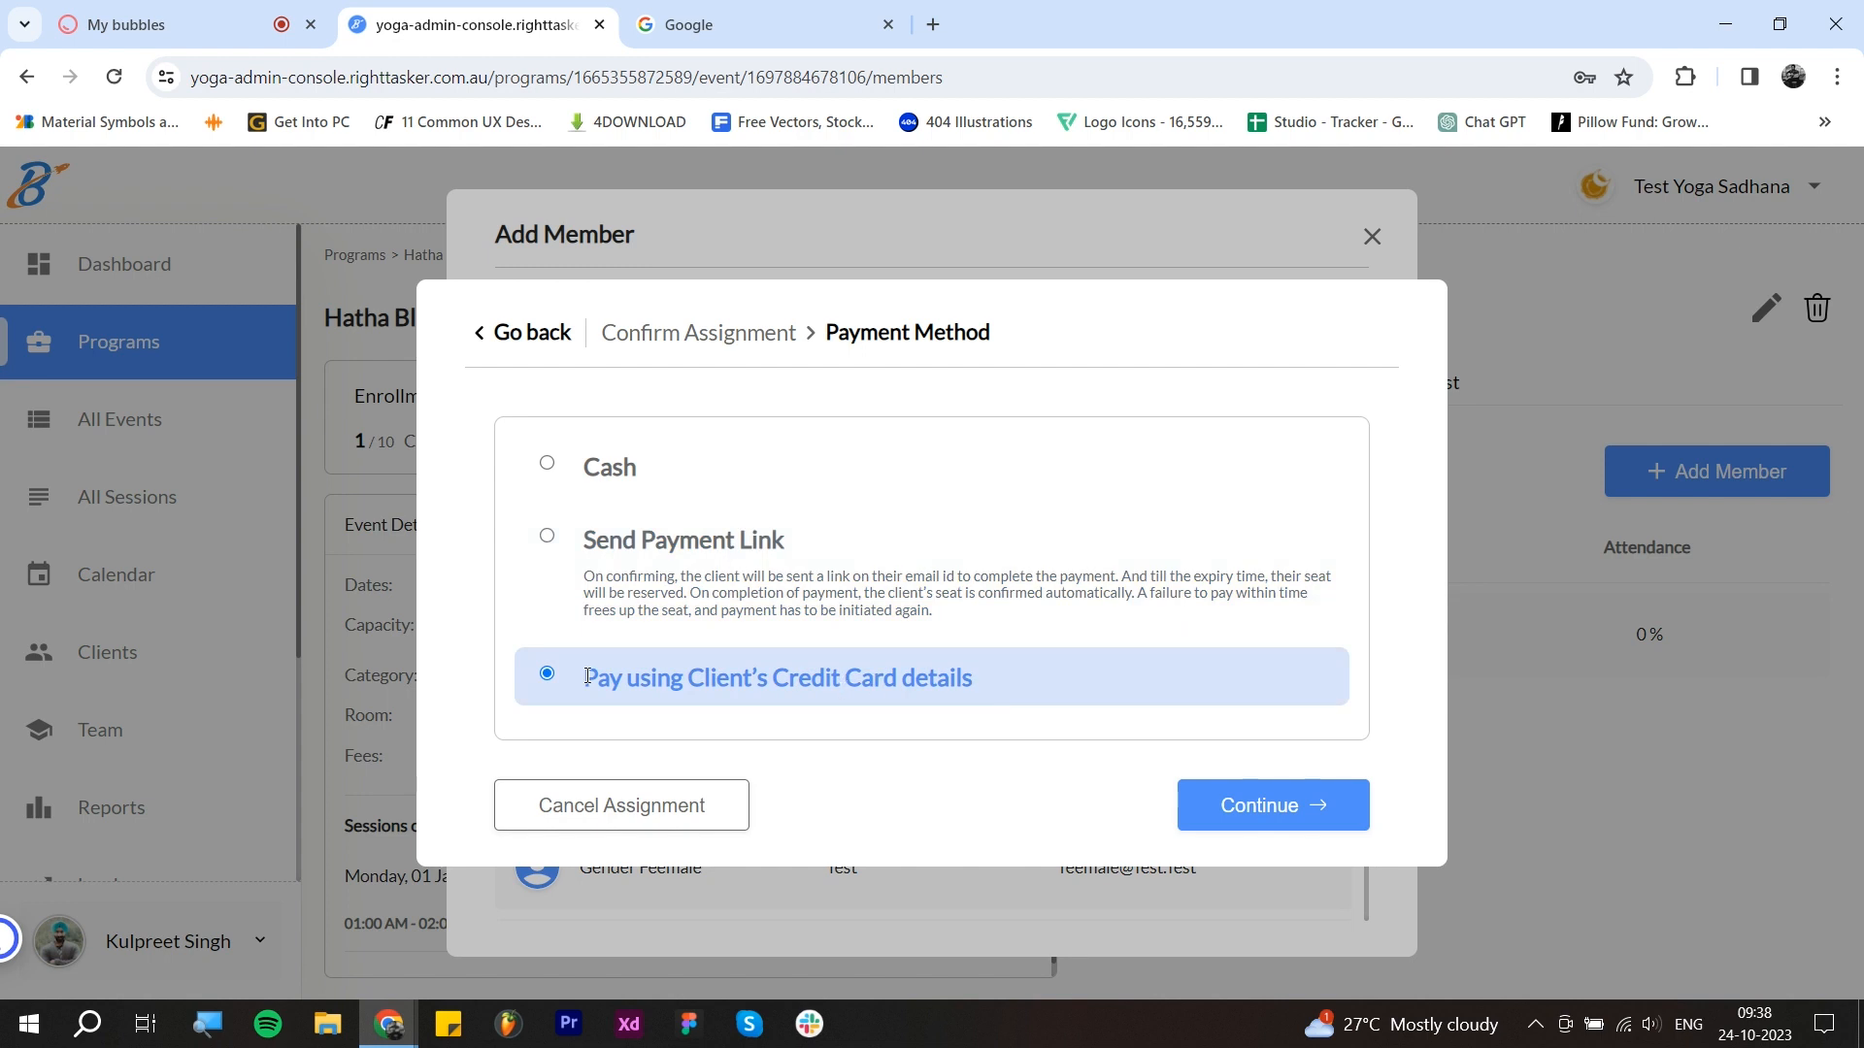
left_click(802, 468)
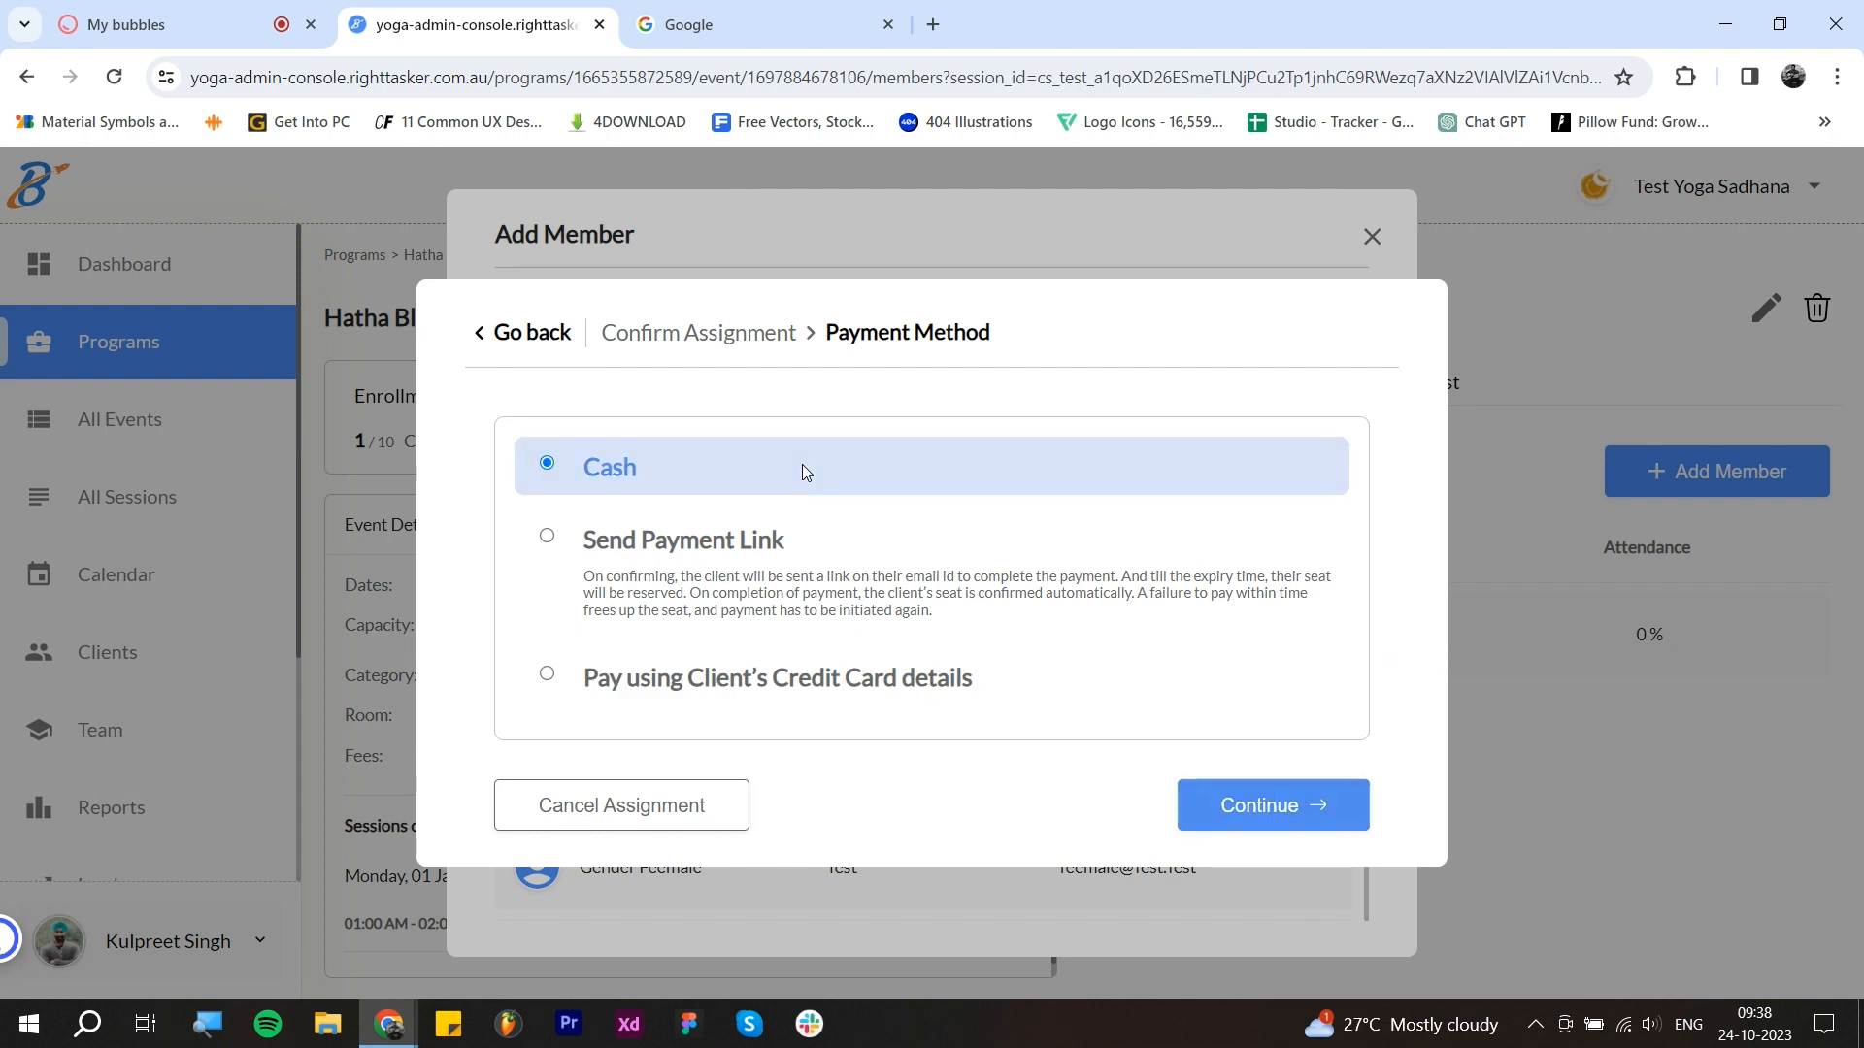
left_click(1310, 830)
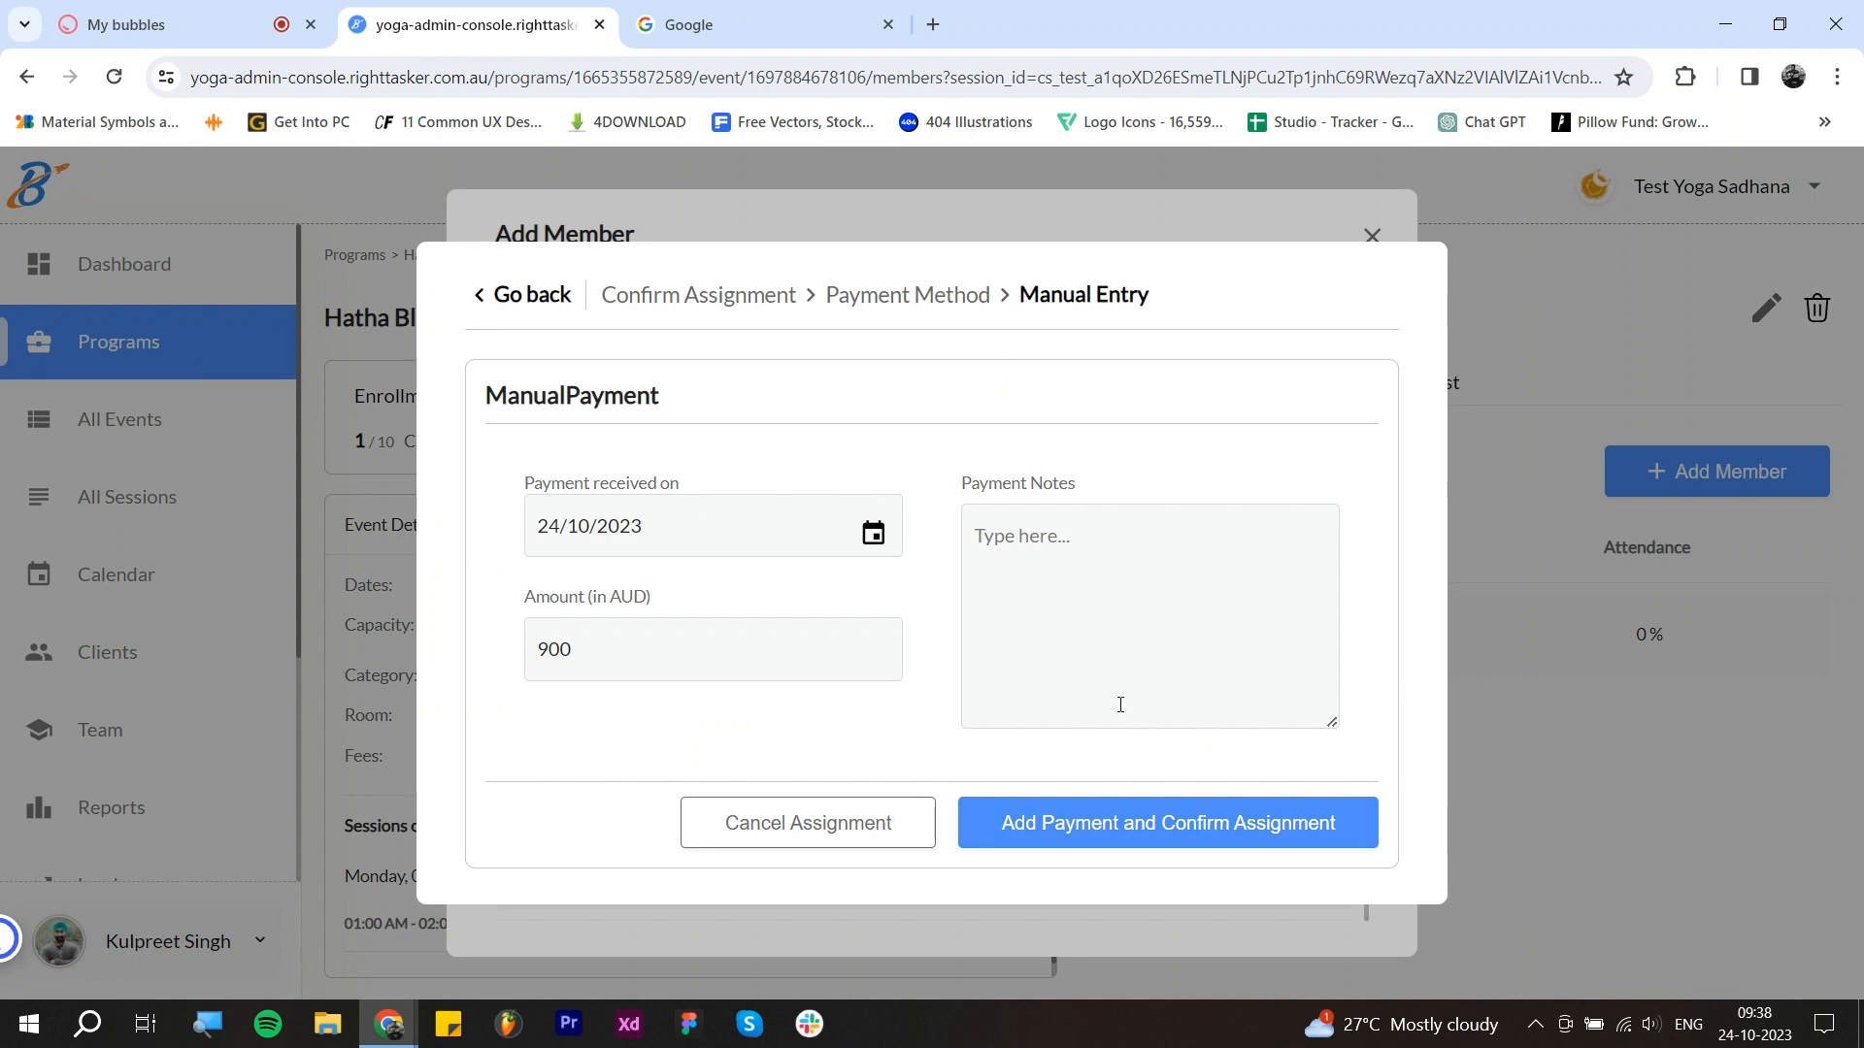
left_click(1141, 835)
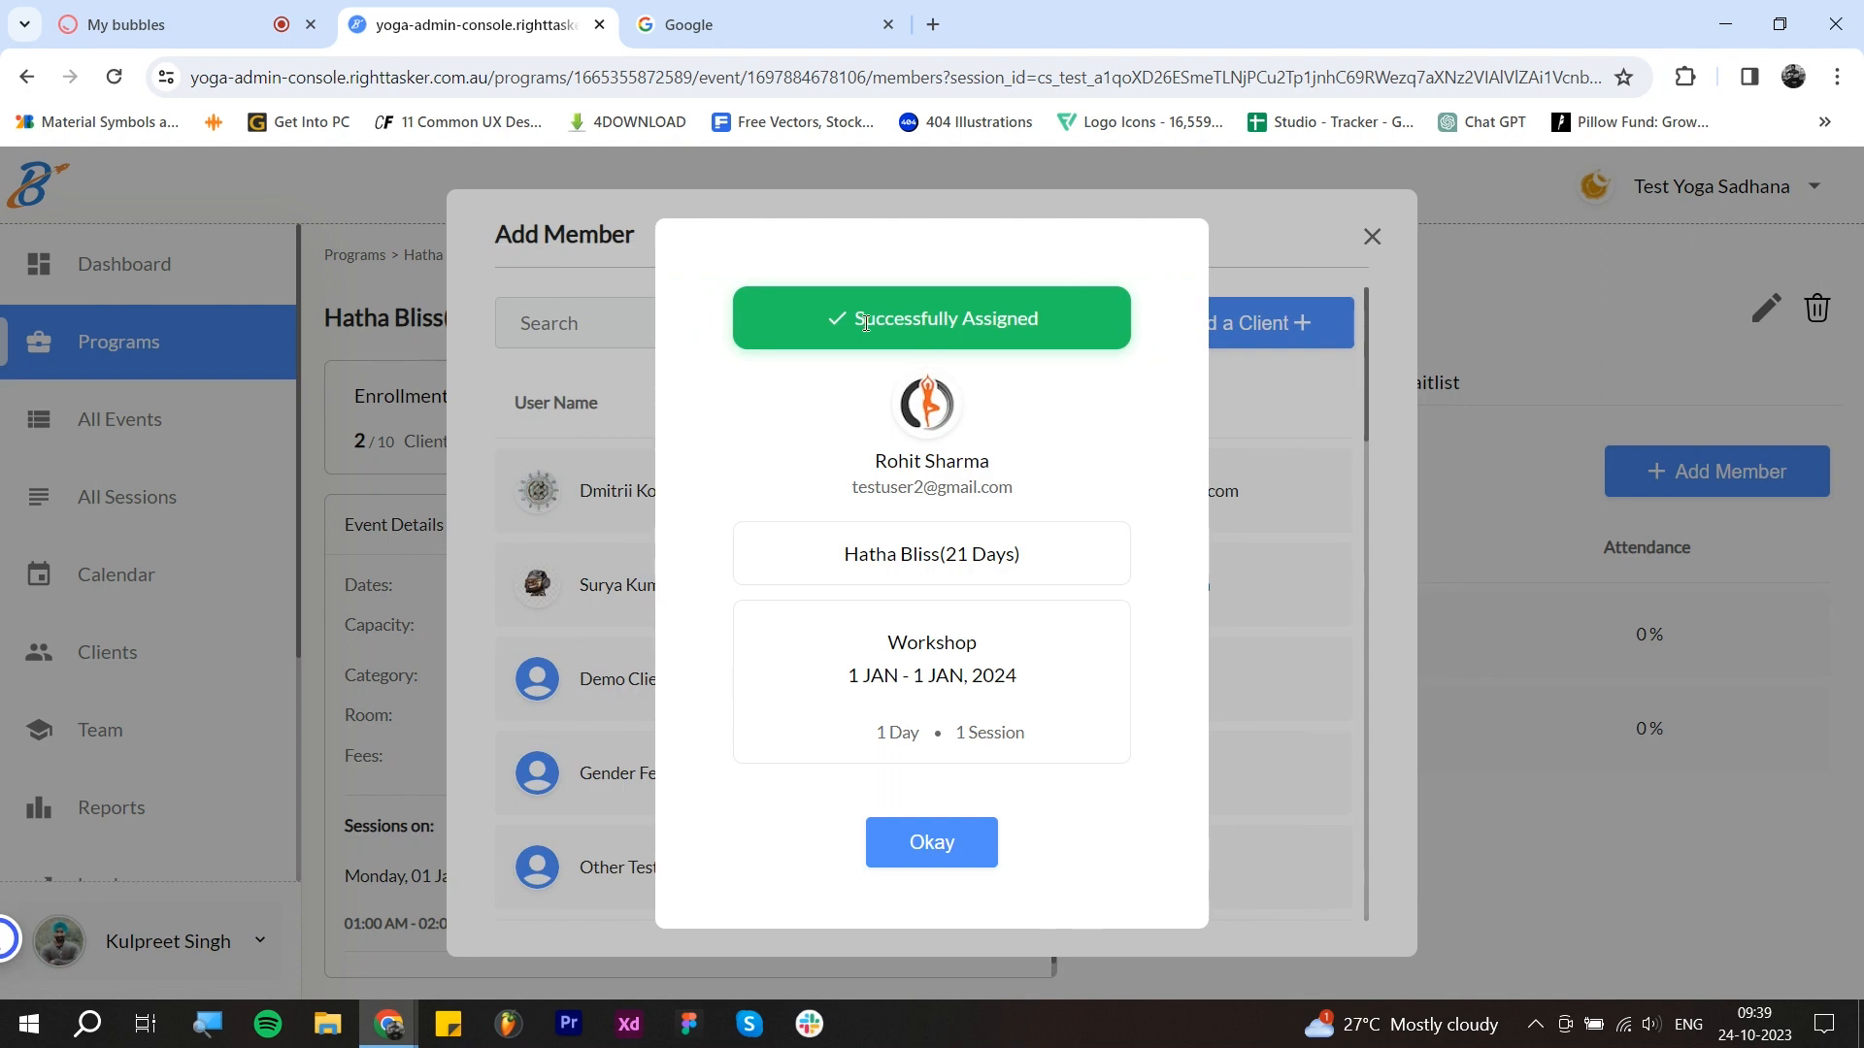
left_click_drag(886, 462, 1064, 319)
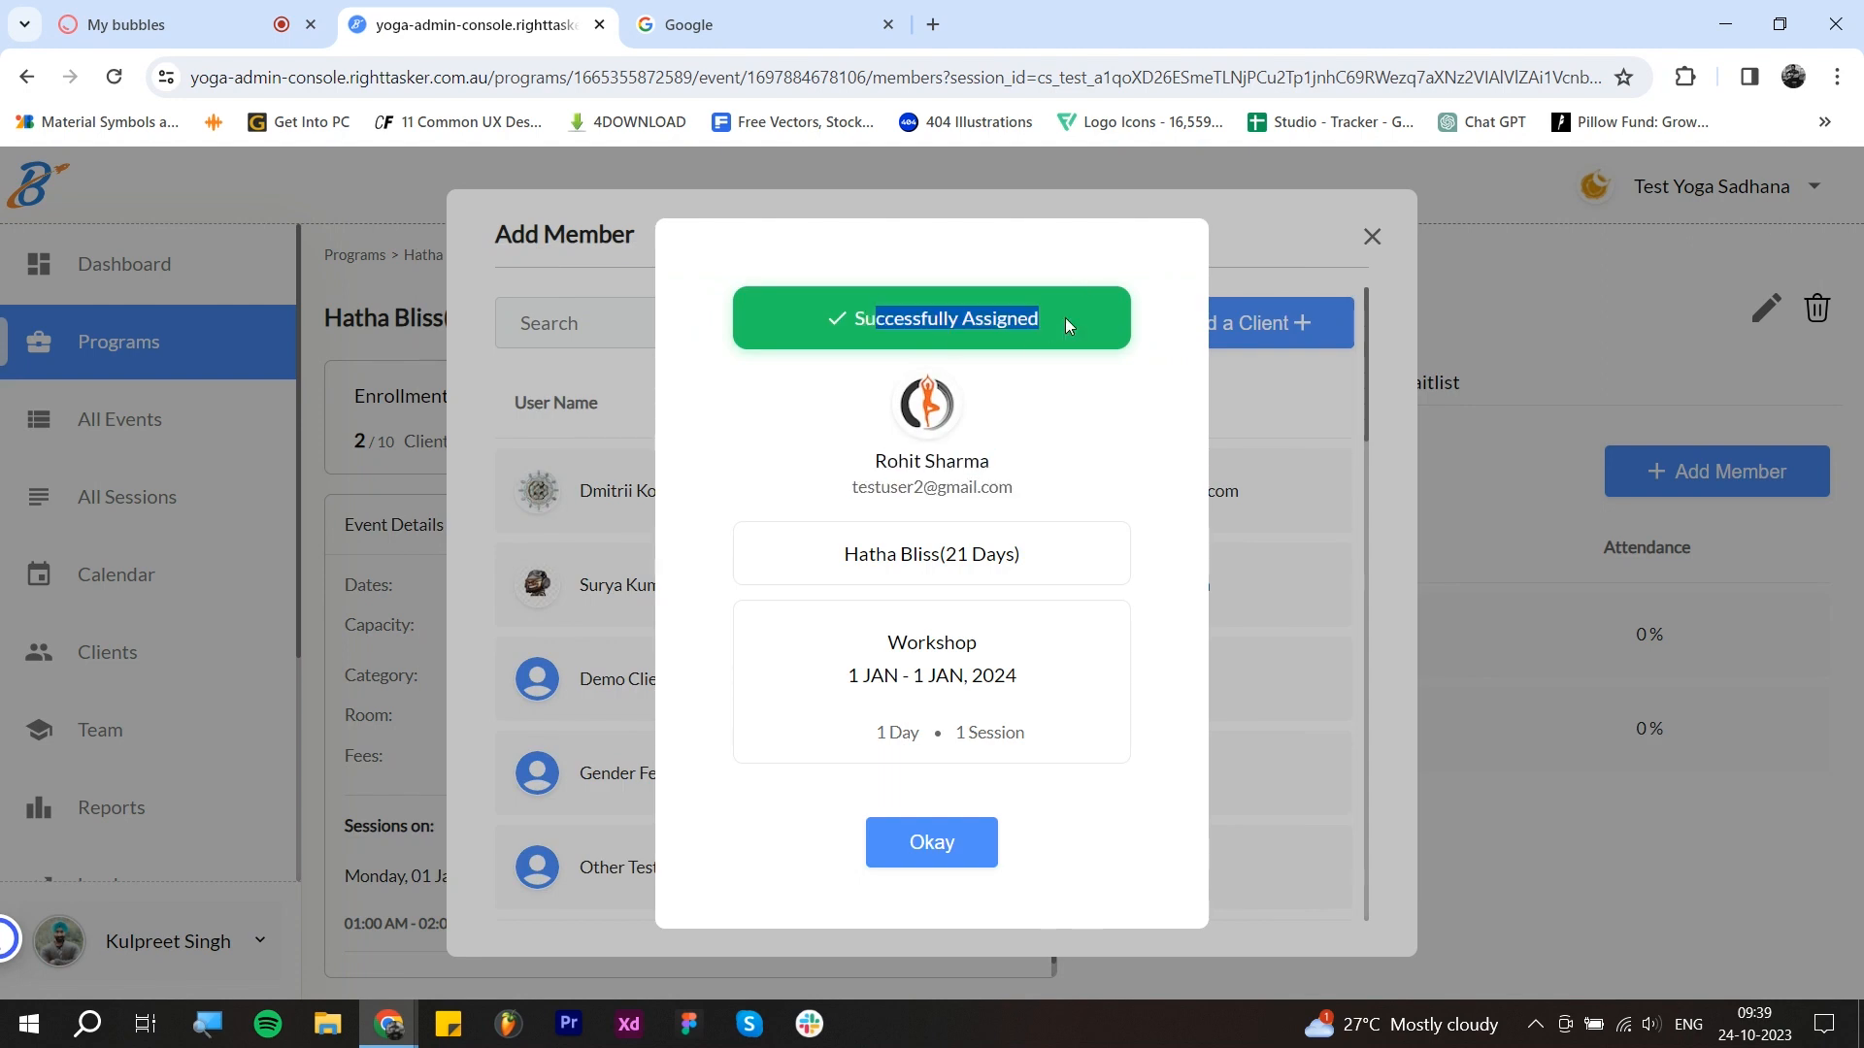
Step: Review the program name and workshop dates in the assignment confirmation, and close it to return to the workshop's members
left_click_drag(845, 555, 957, 557)
left_click(914, 633)
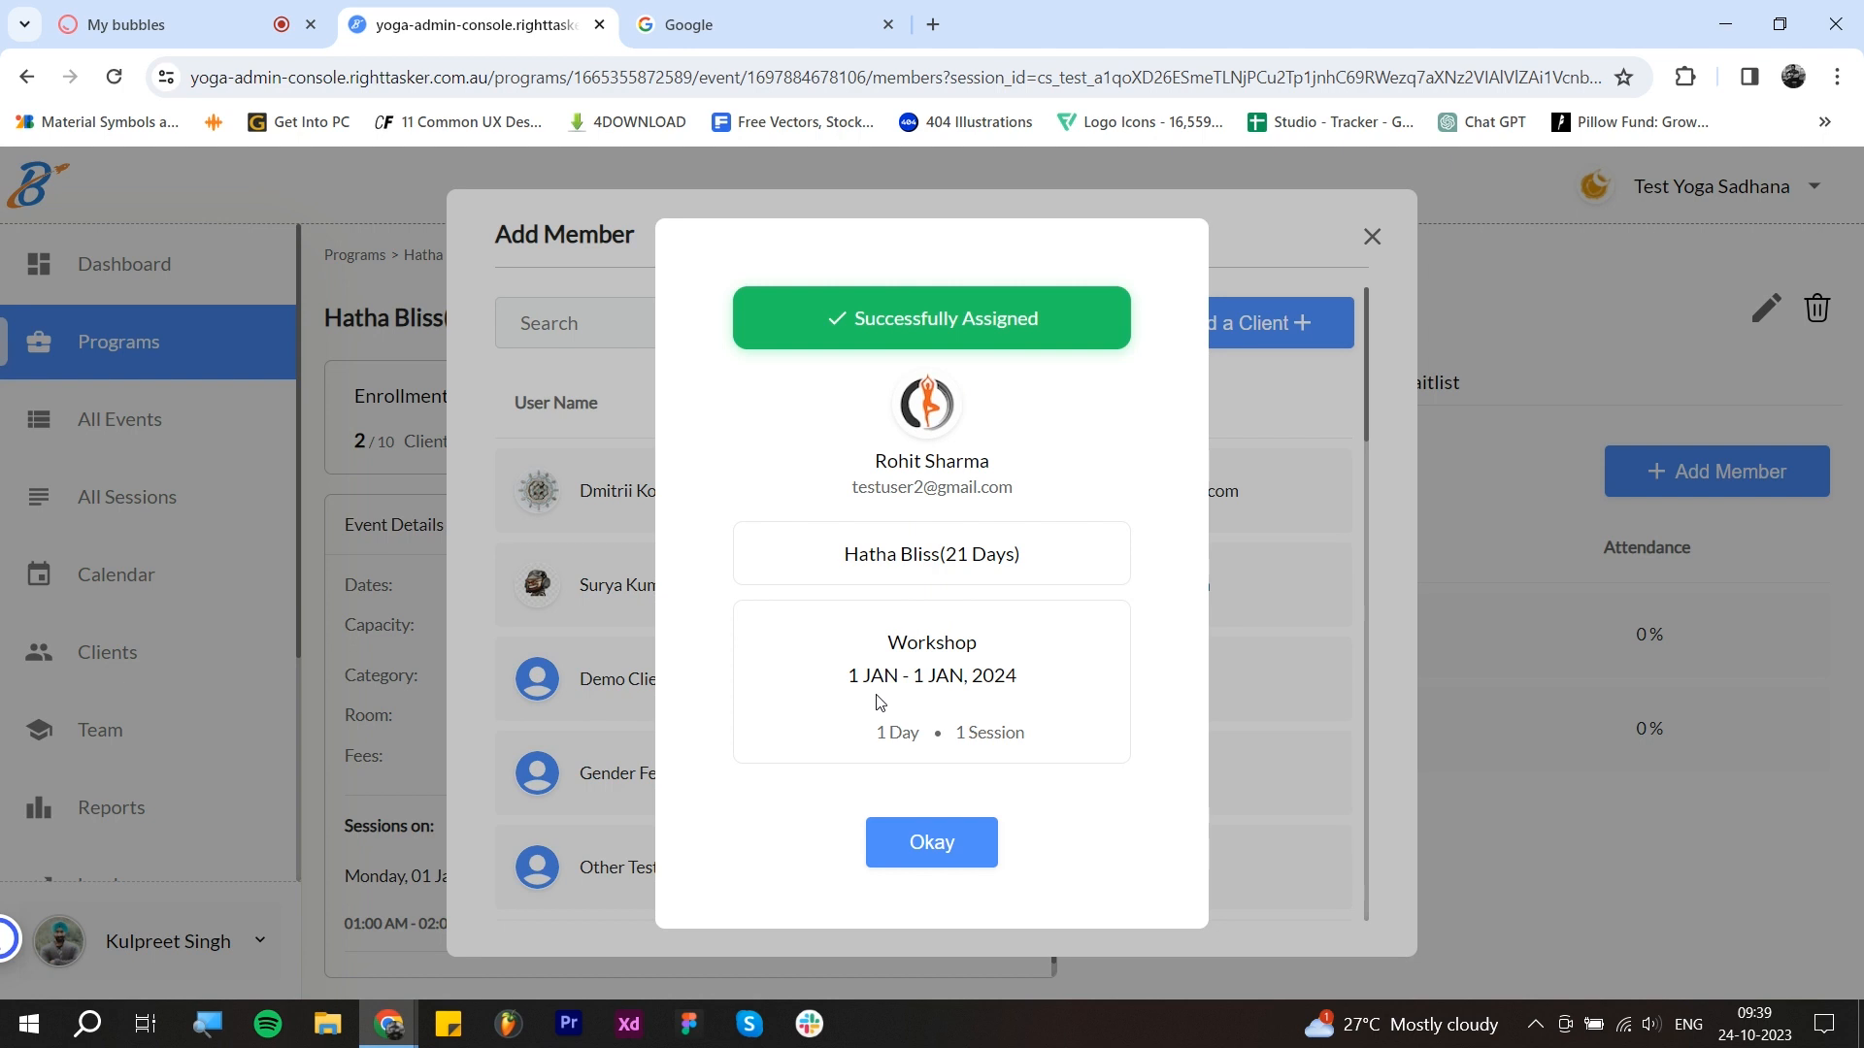
left_click_drag(853, 677, 1000, 682)
left_click(967, 577)
left_click(948, 858)
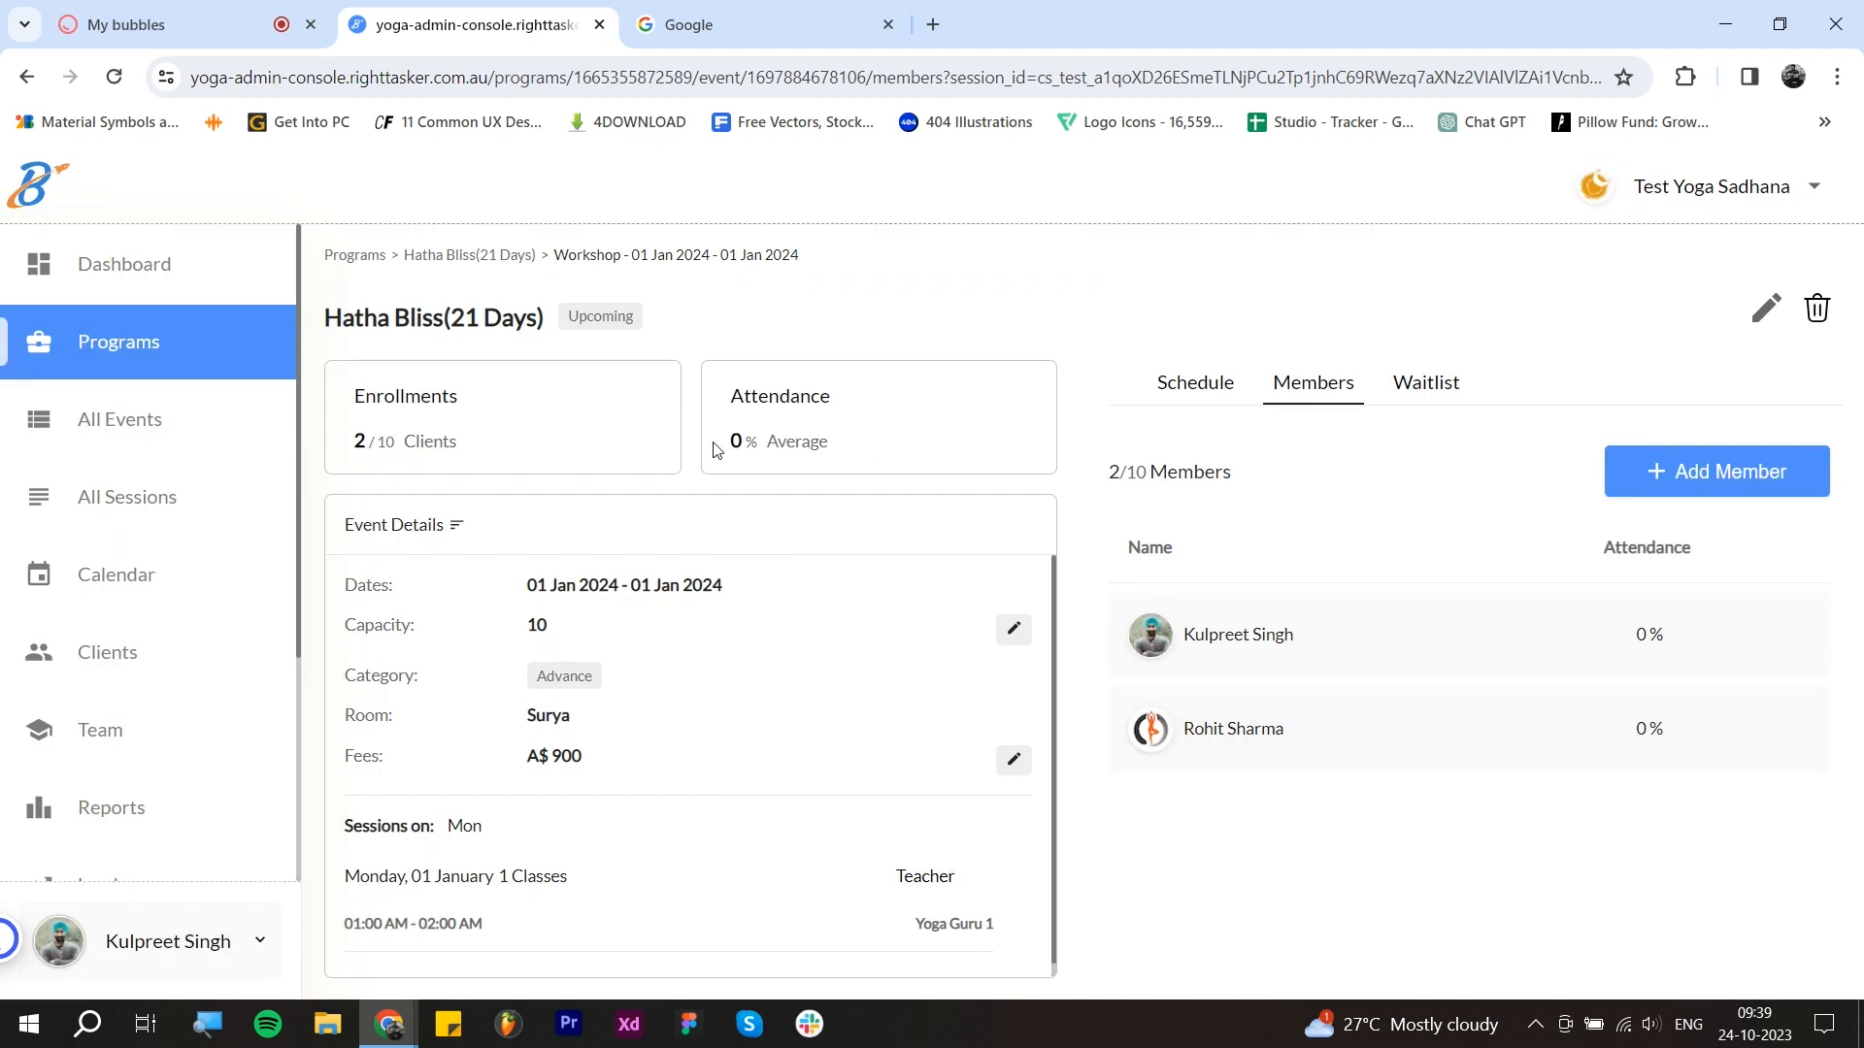
Step: Compare the workshop's waitlist with its members list, and open the form for adding a member to the waitlist
left_click(1431, 387)
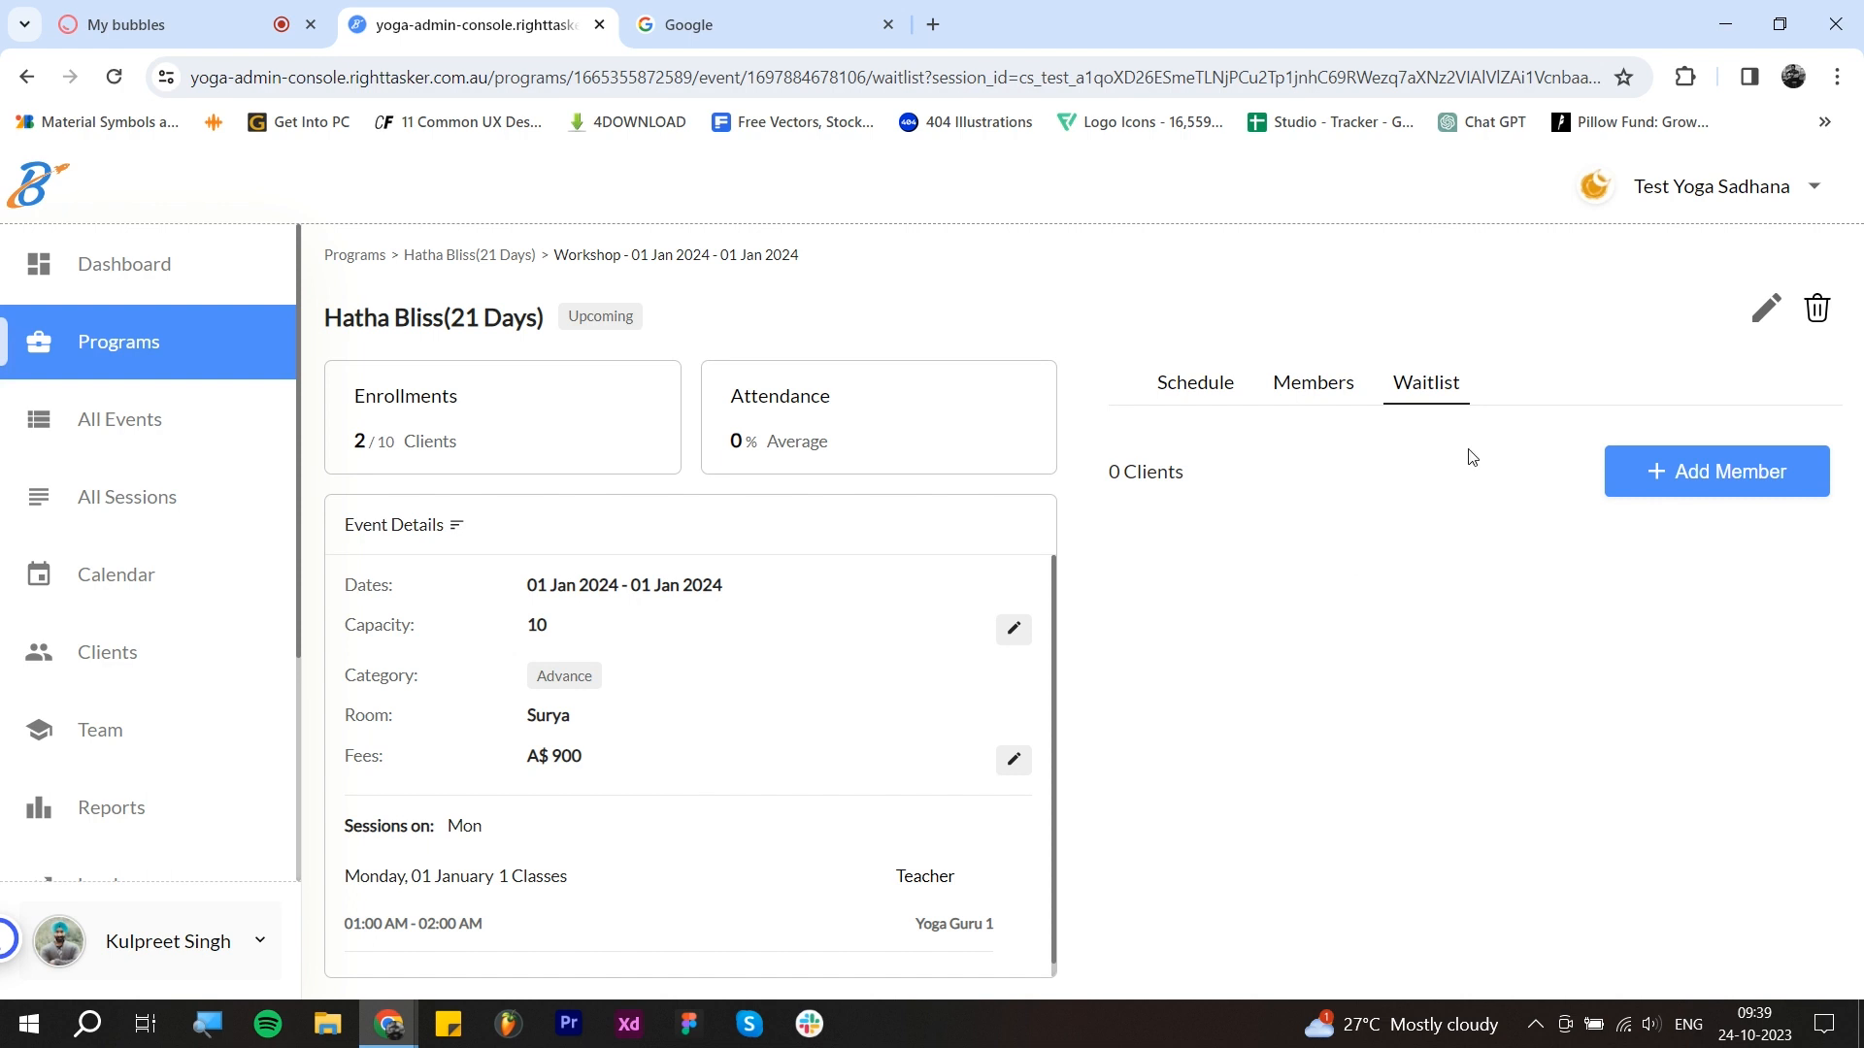
left_click(1304, 392)
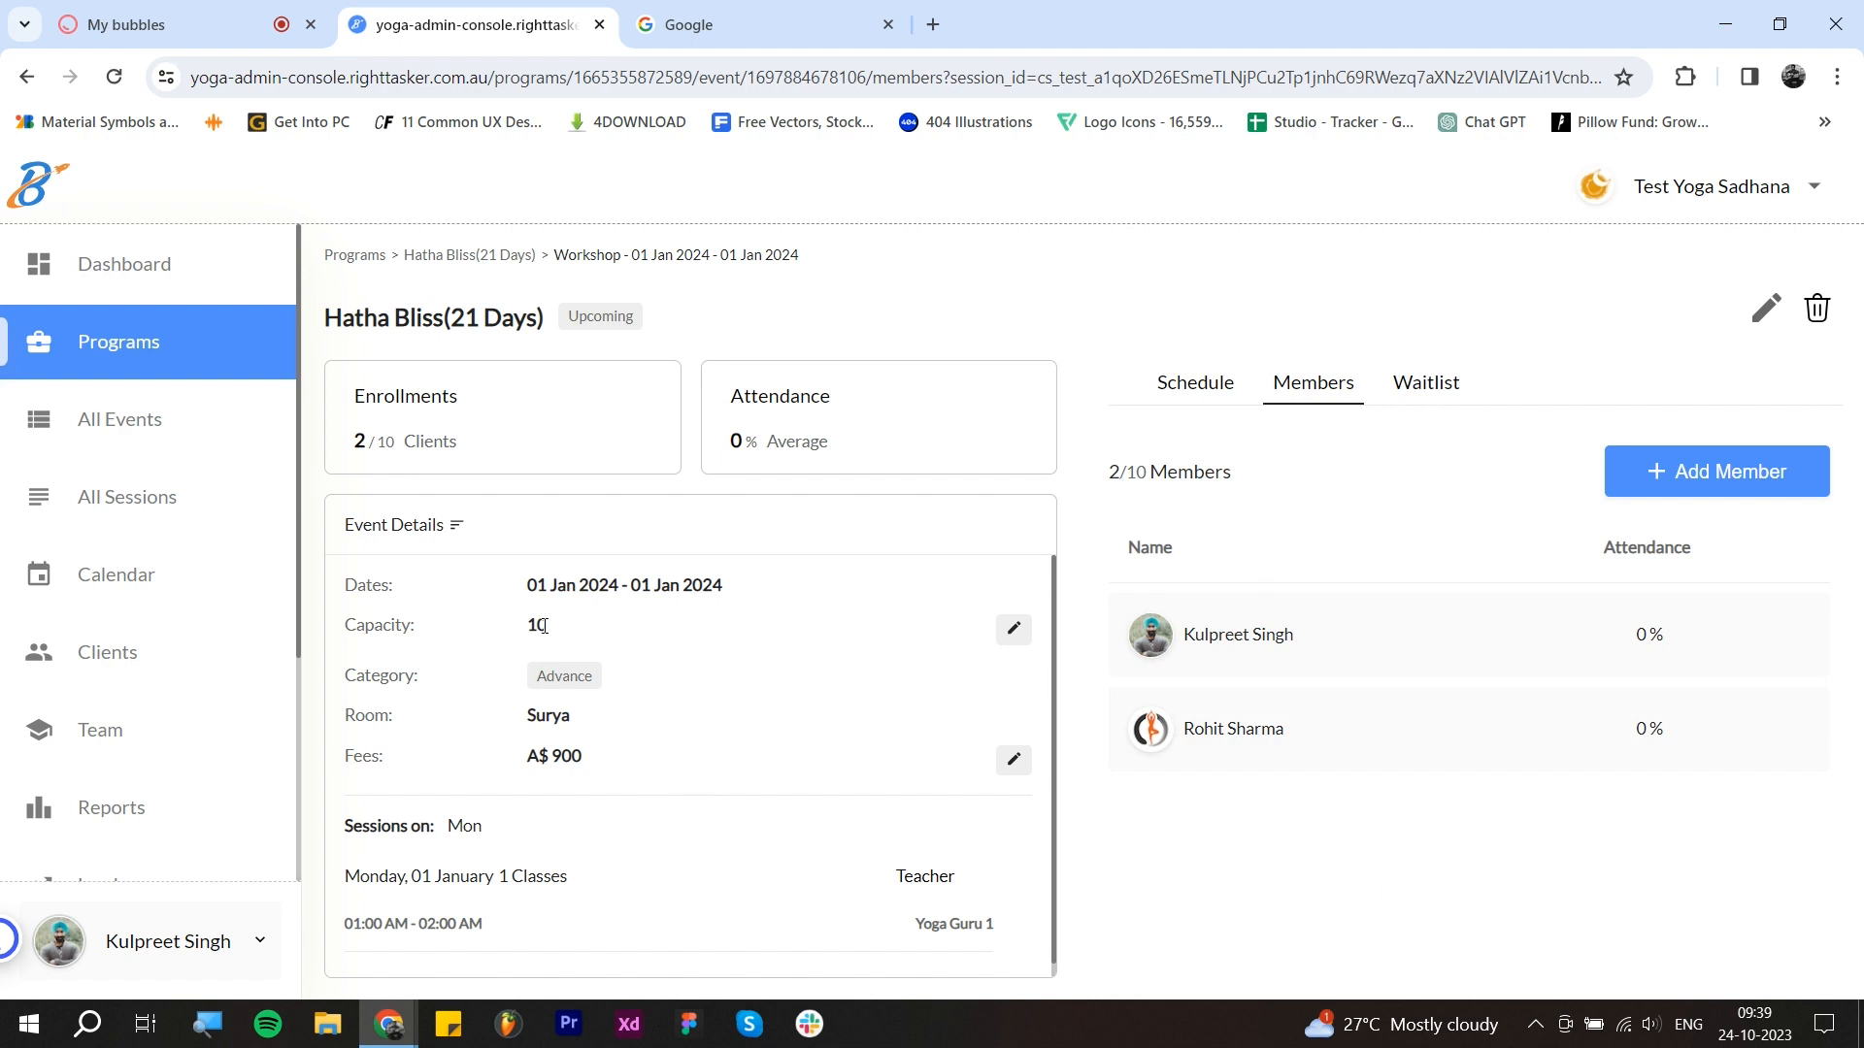
left_click(1429, 388)
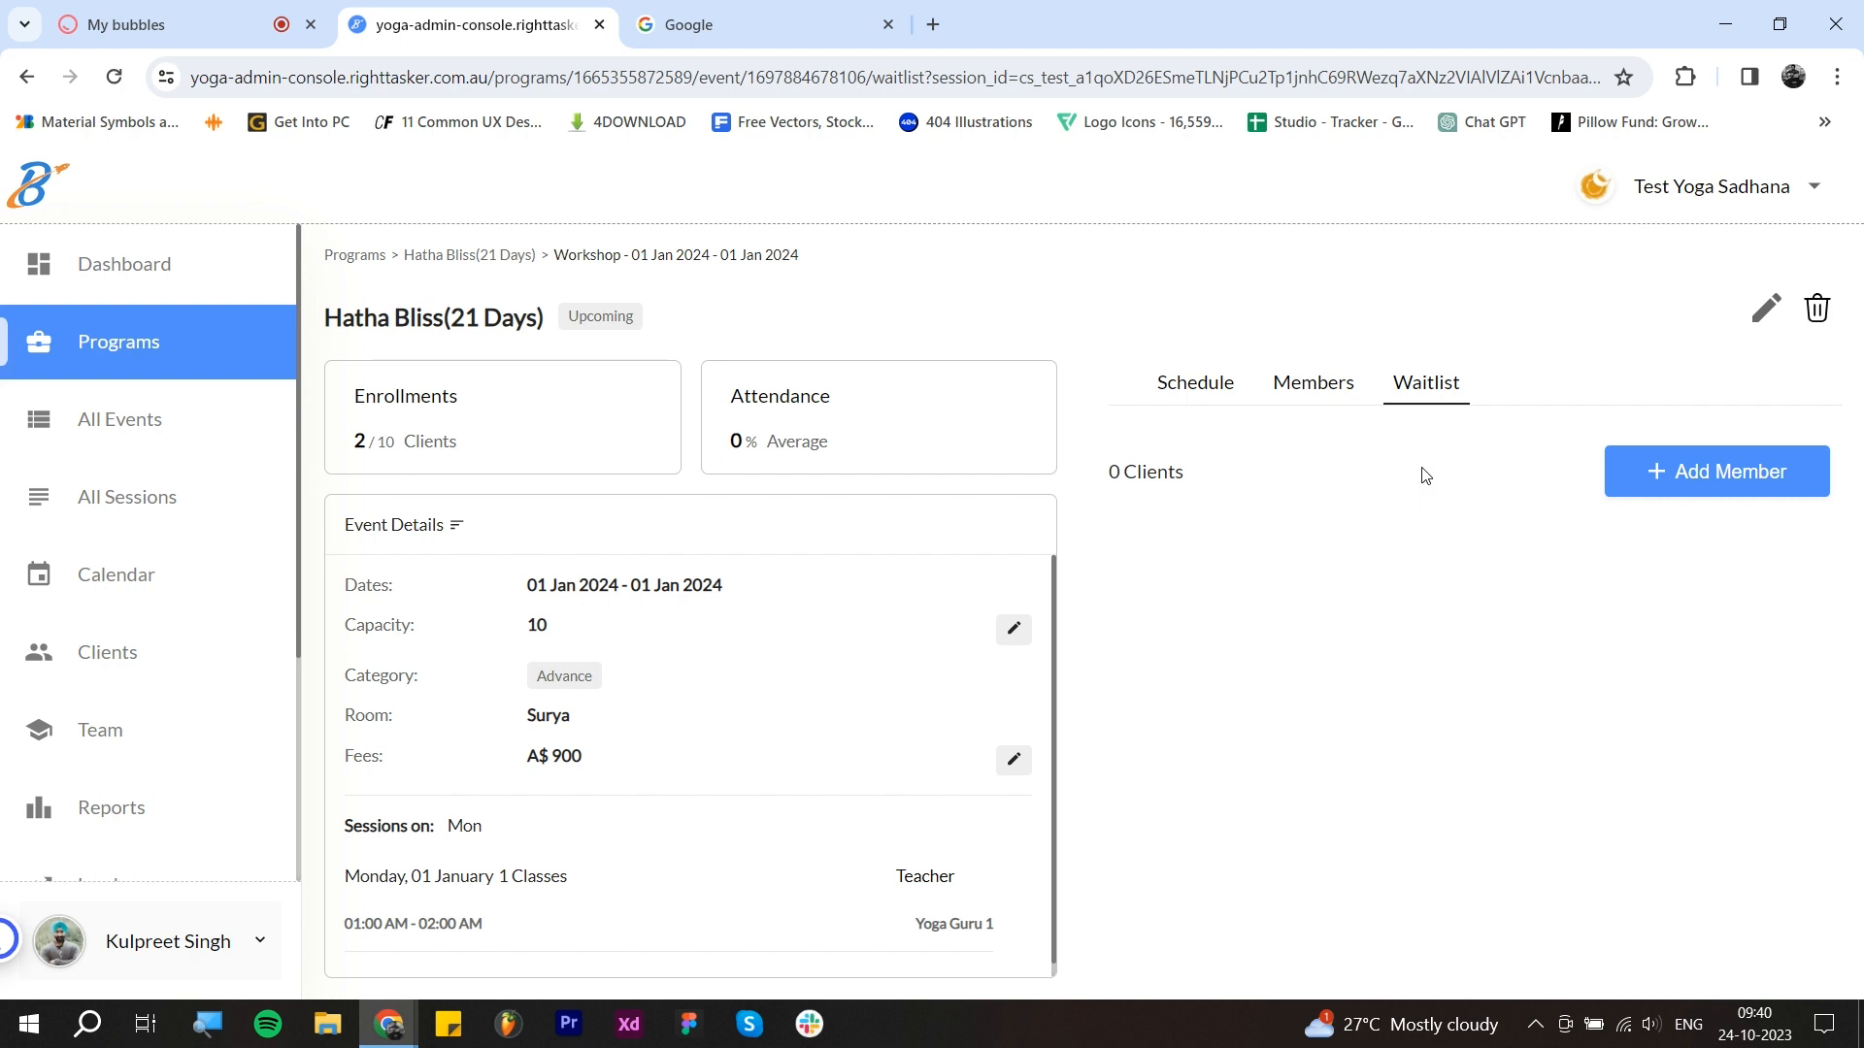
left_click(1721, 483)
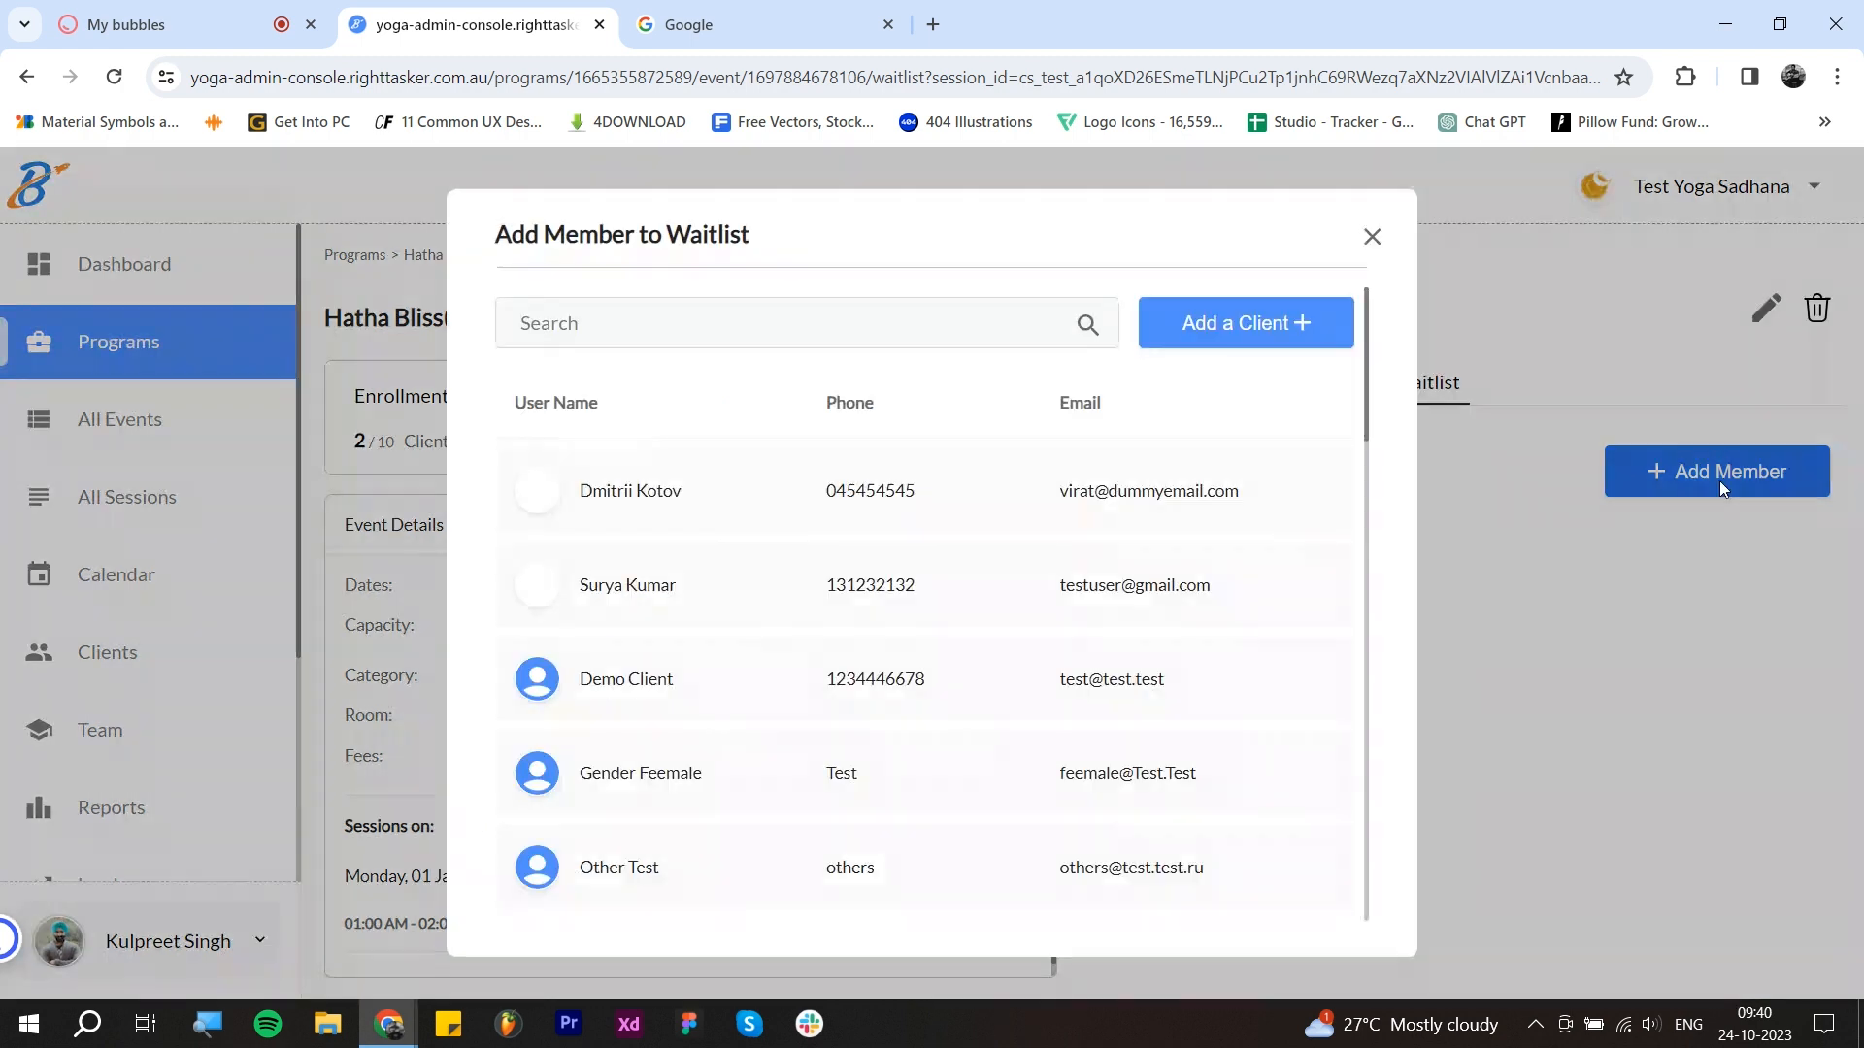
Step: Add an existing client from the member list to the waitlist of the Hatha Bliss(21 Days) workshop
scroll(866, 701, "down", 1)
left_click(854, 551)
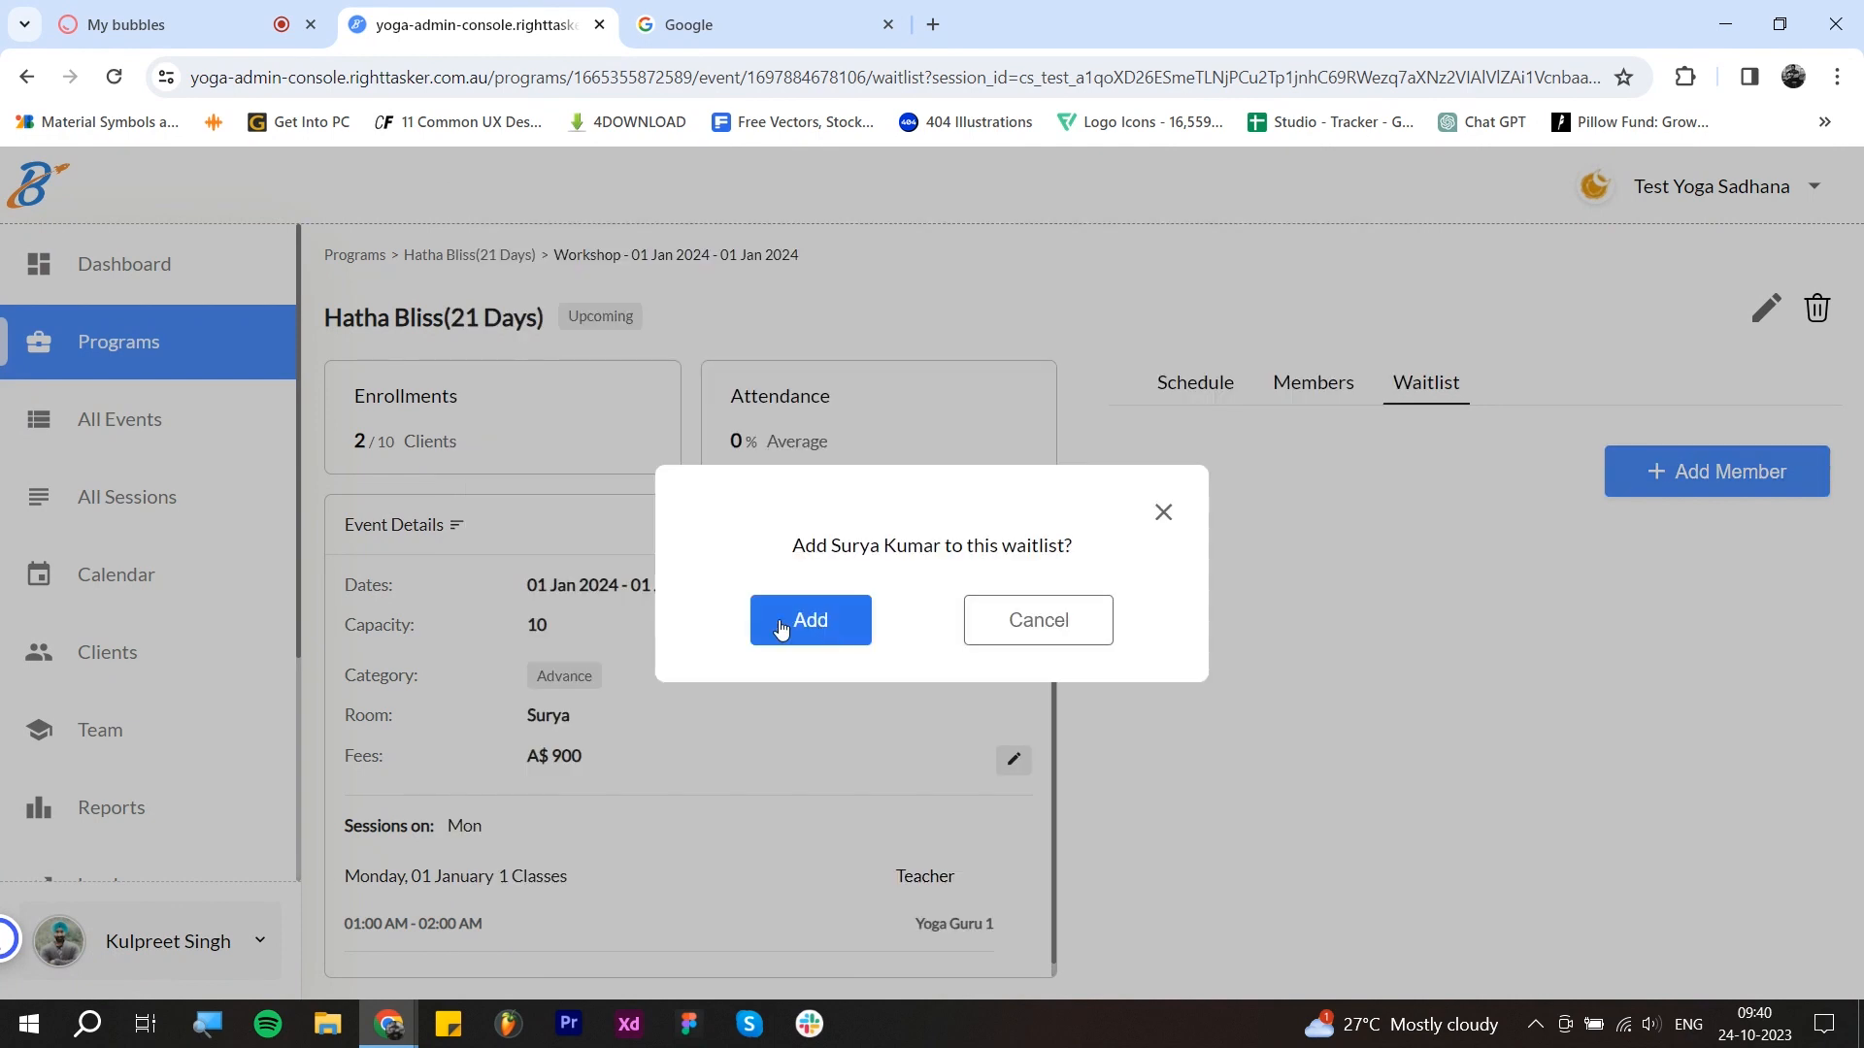
left_click(790, 625)
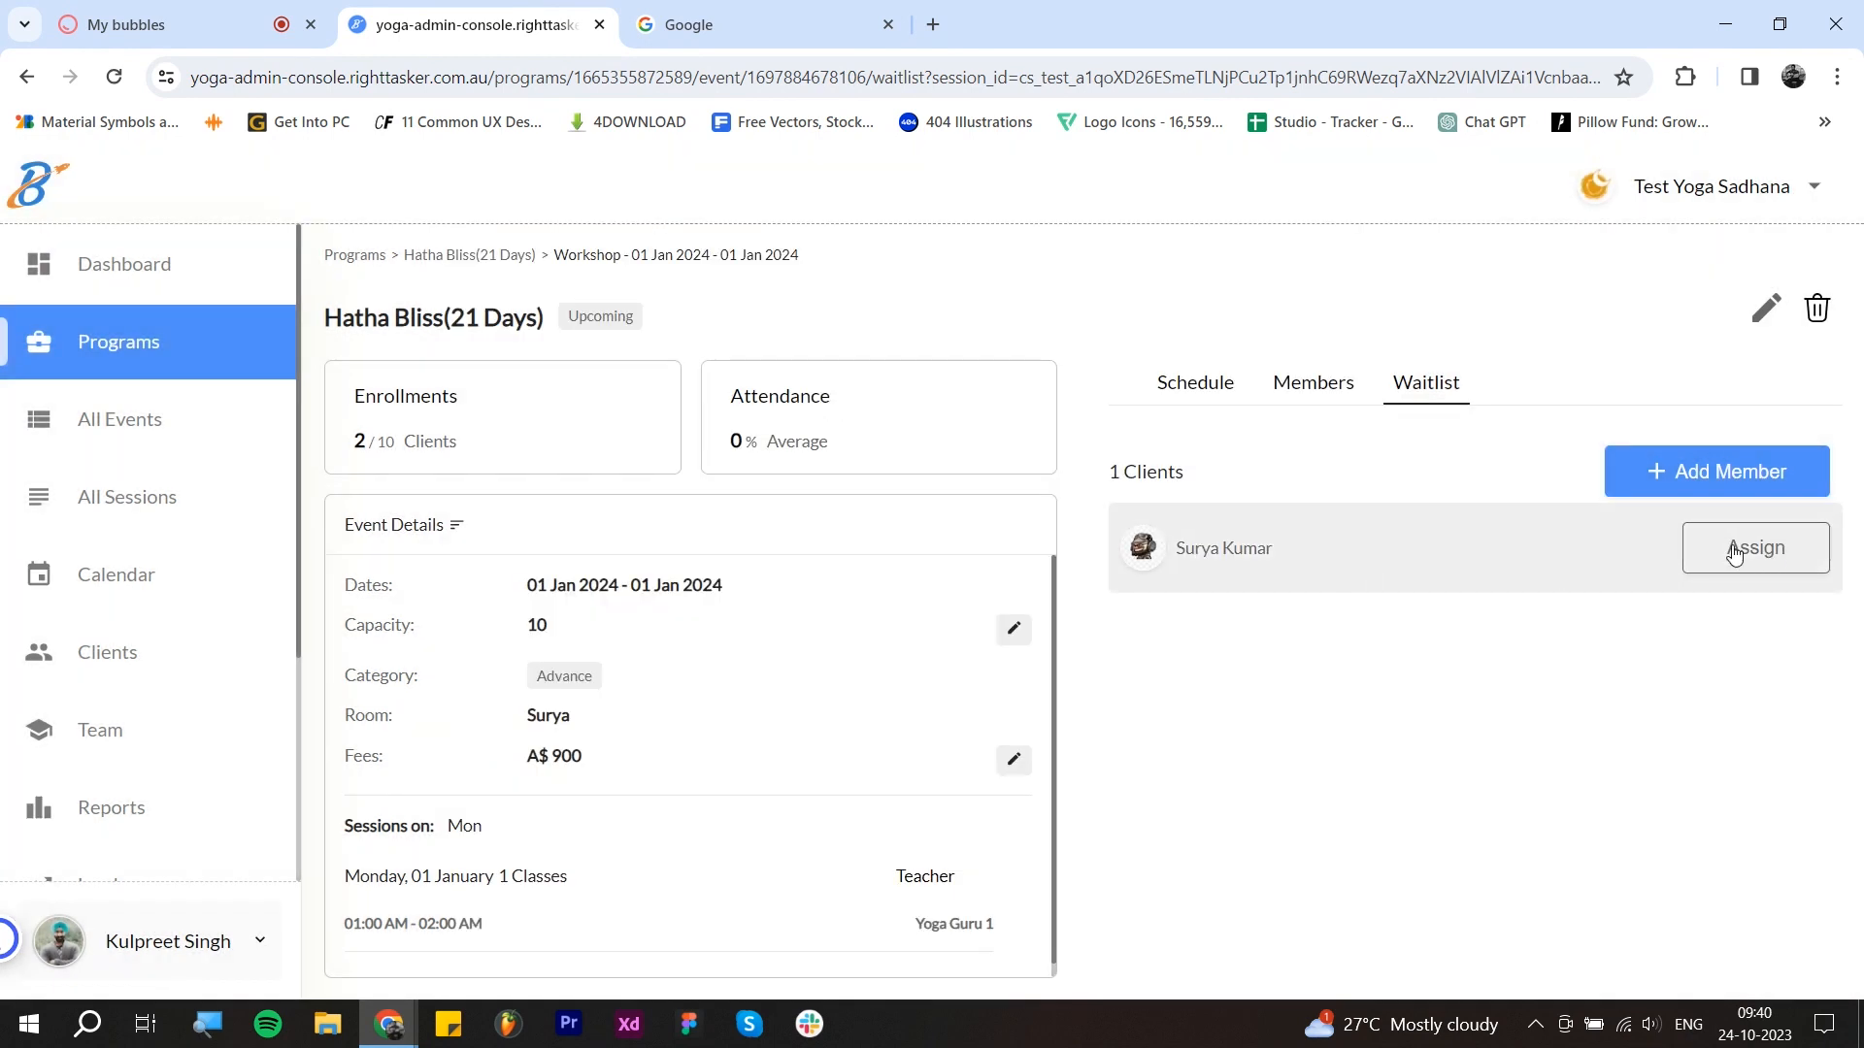
Step: Check the workshop's members, start assigning the waitlisted client to the program, and review the fees and payment options in the assignment form
left_click(1314, 383)
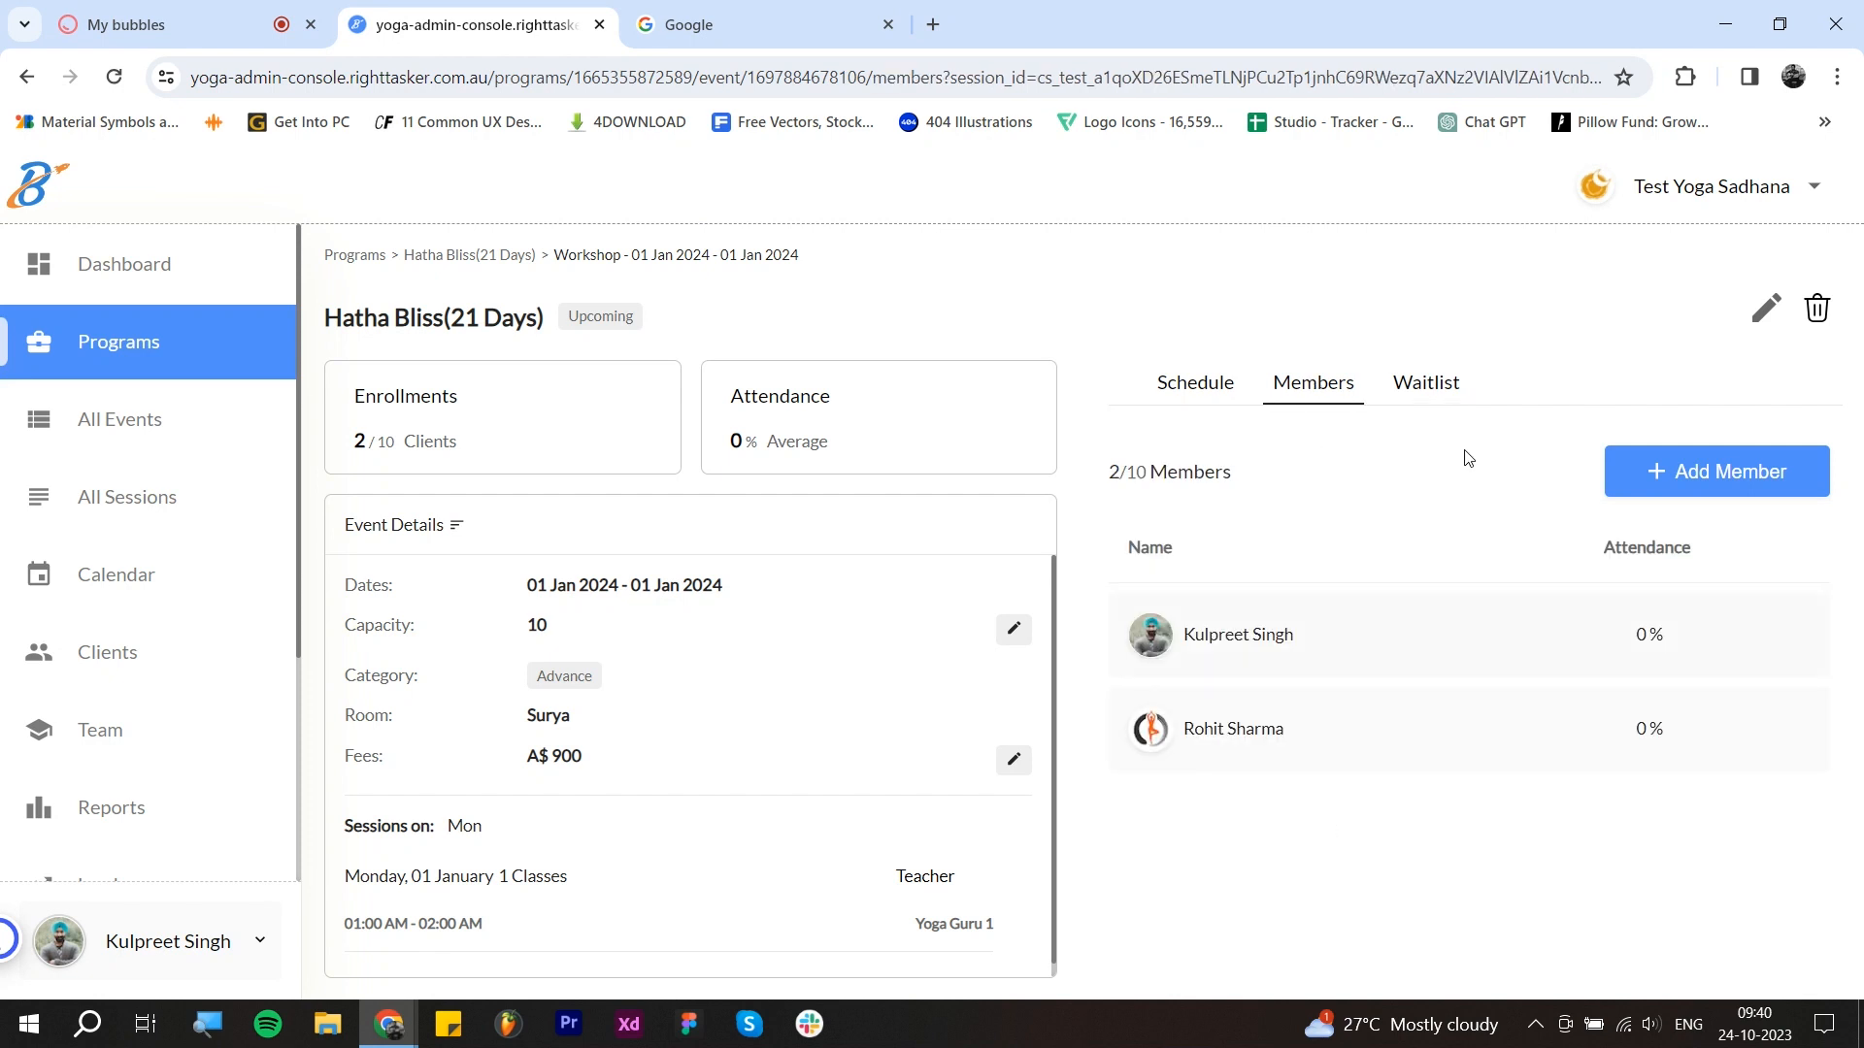
left_click(1446, 383)
left_click(1762, 553)
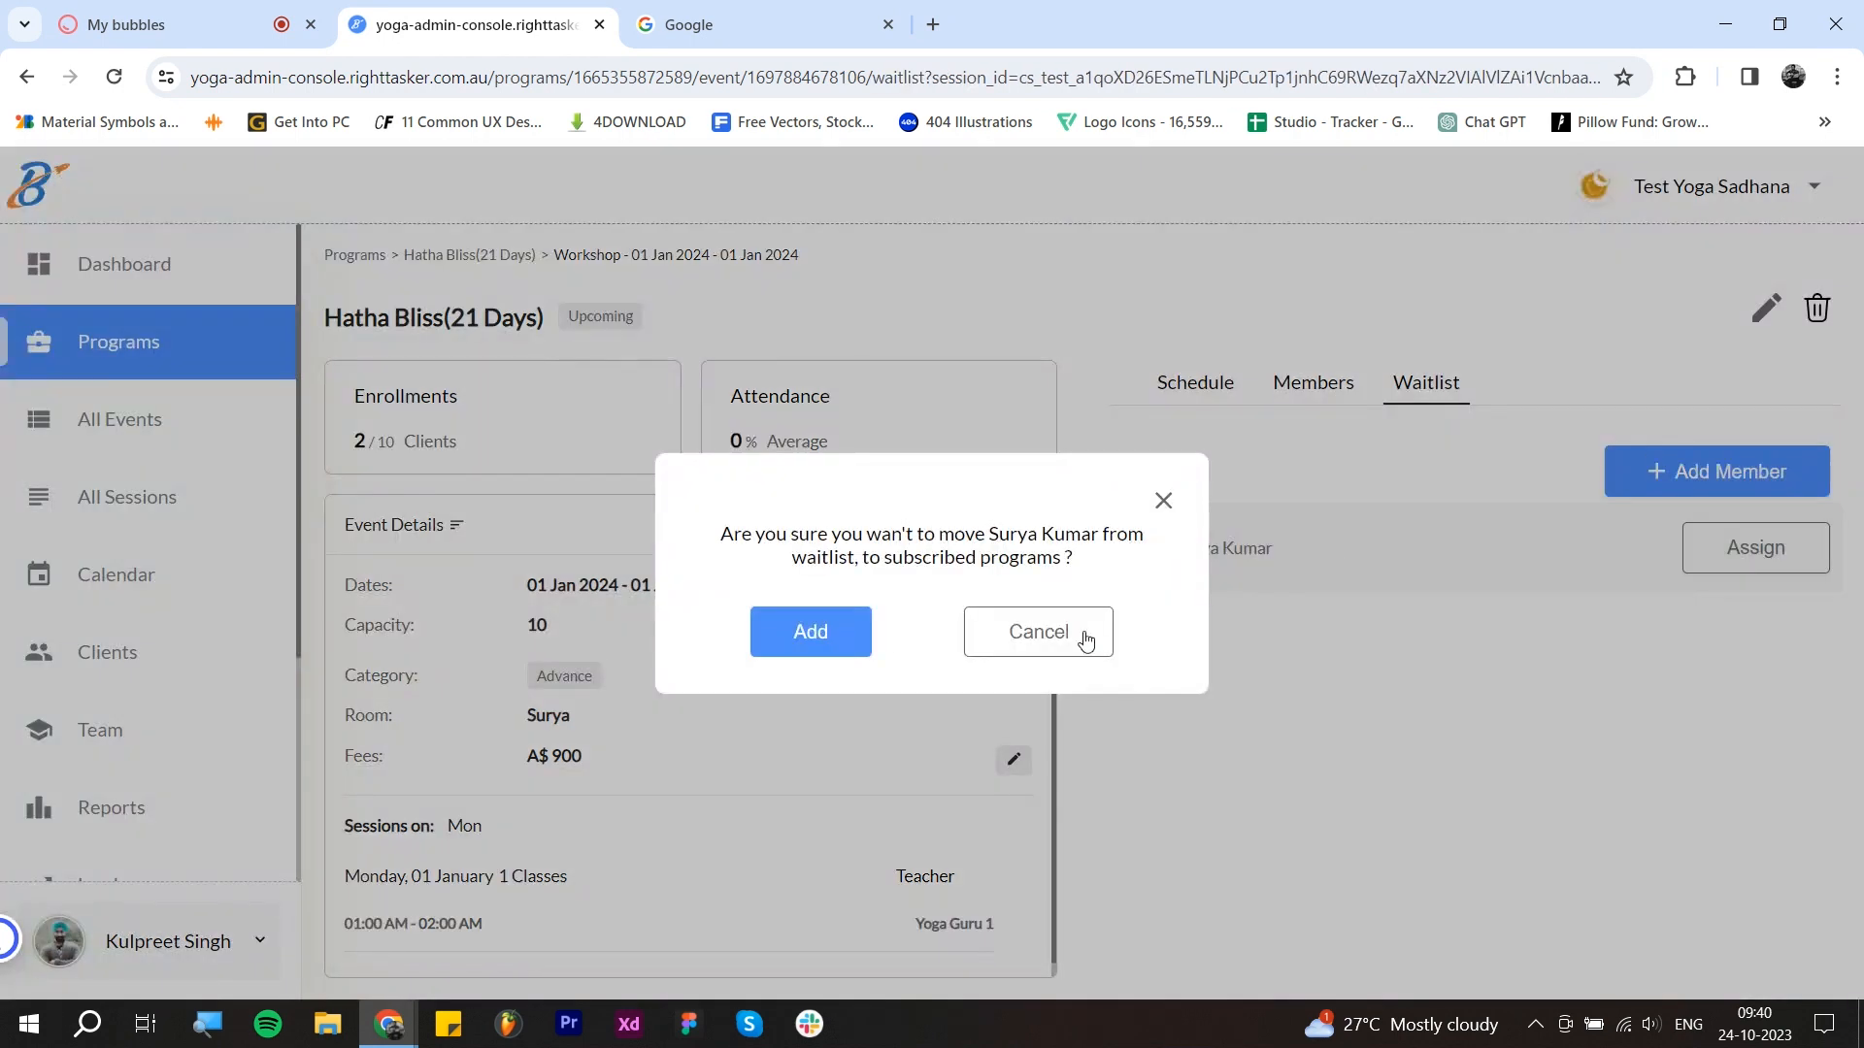
left_click(812, 641)
scroll(903, 660, "down", 2)
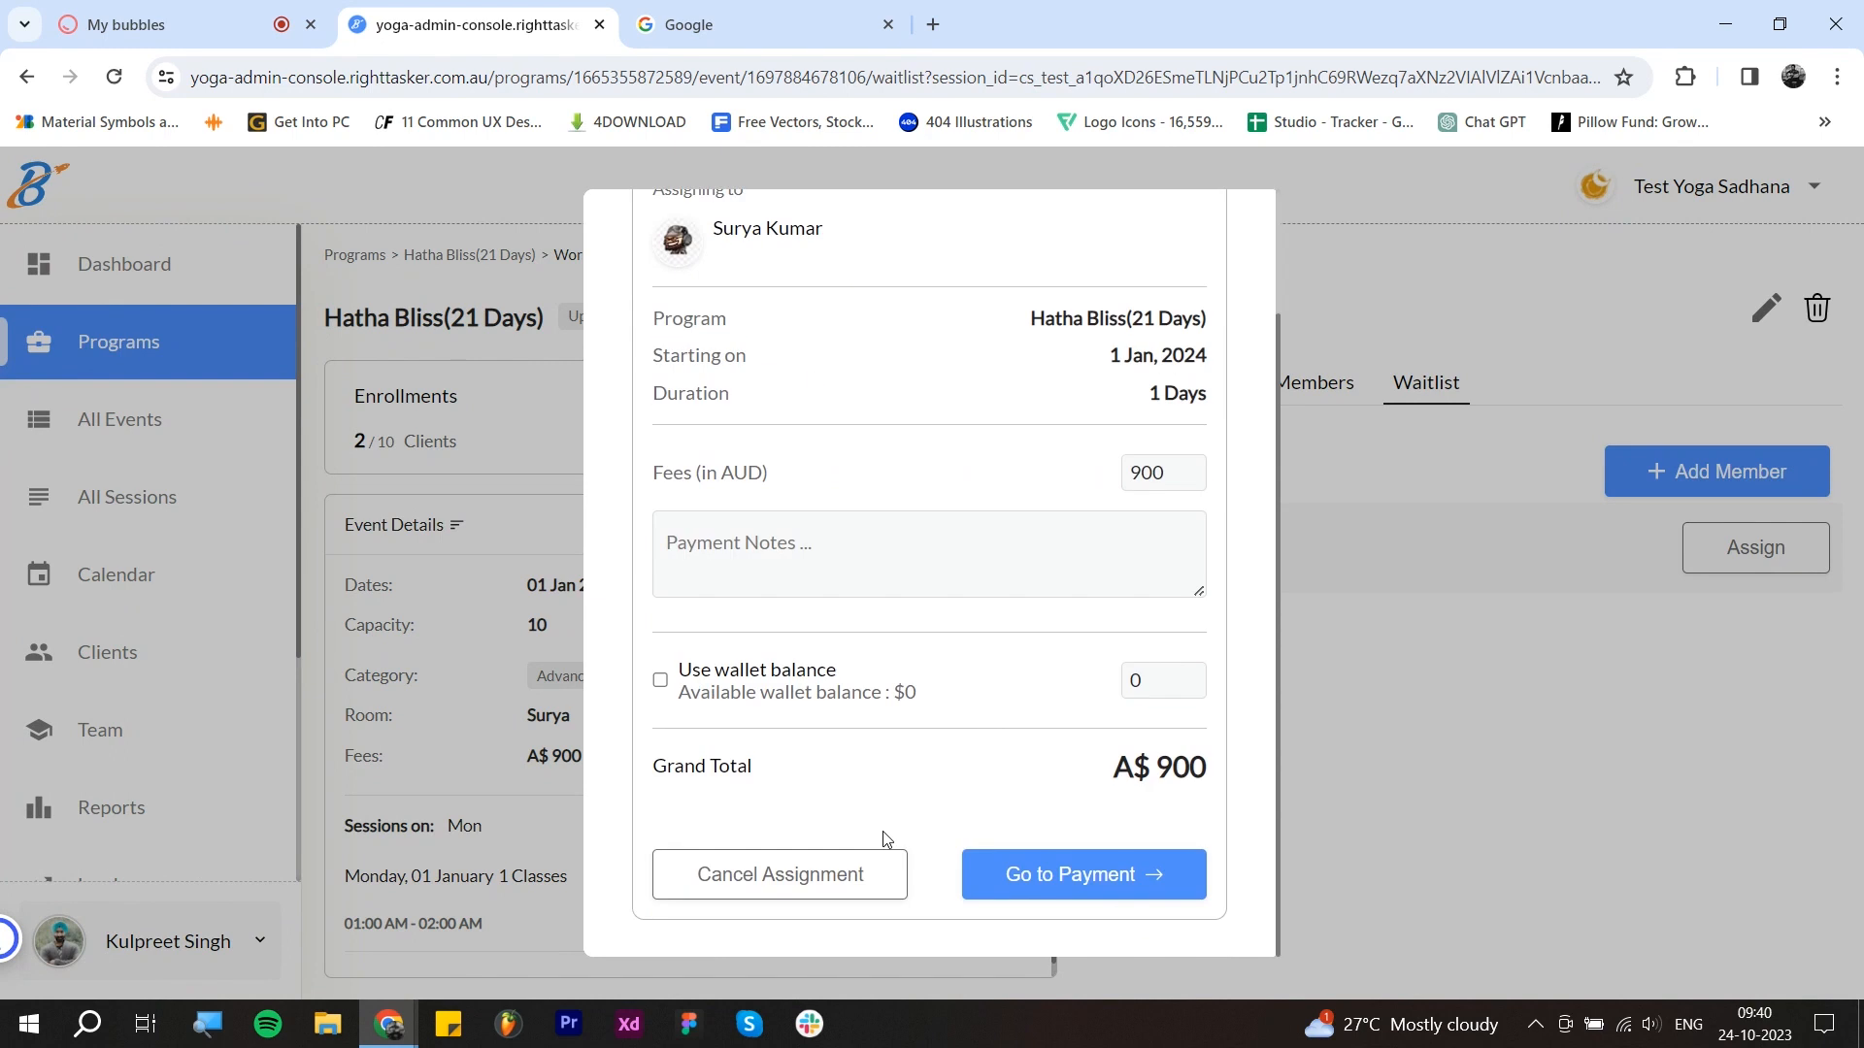
scroll(870, 771, "up", 2)
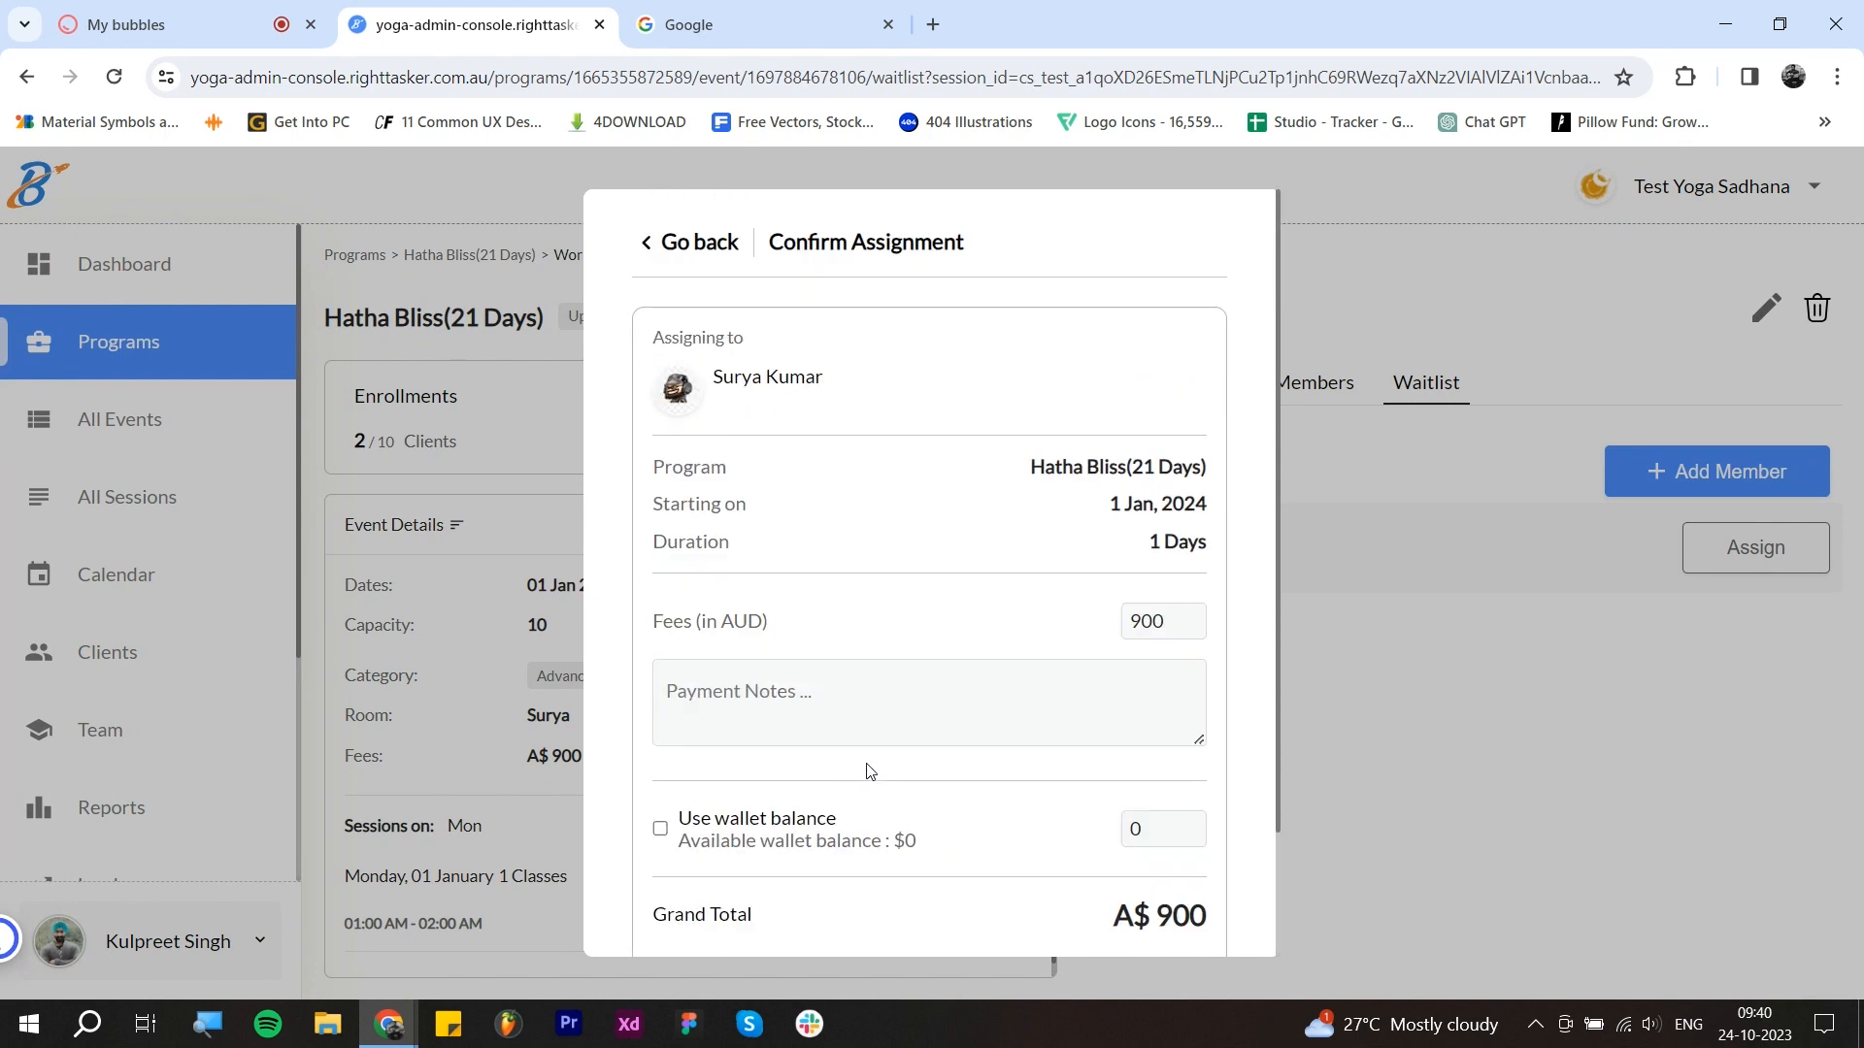
scroll(920, 663, "down", 3)
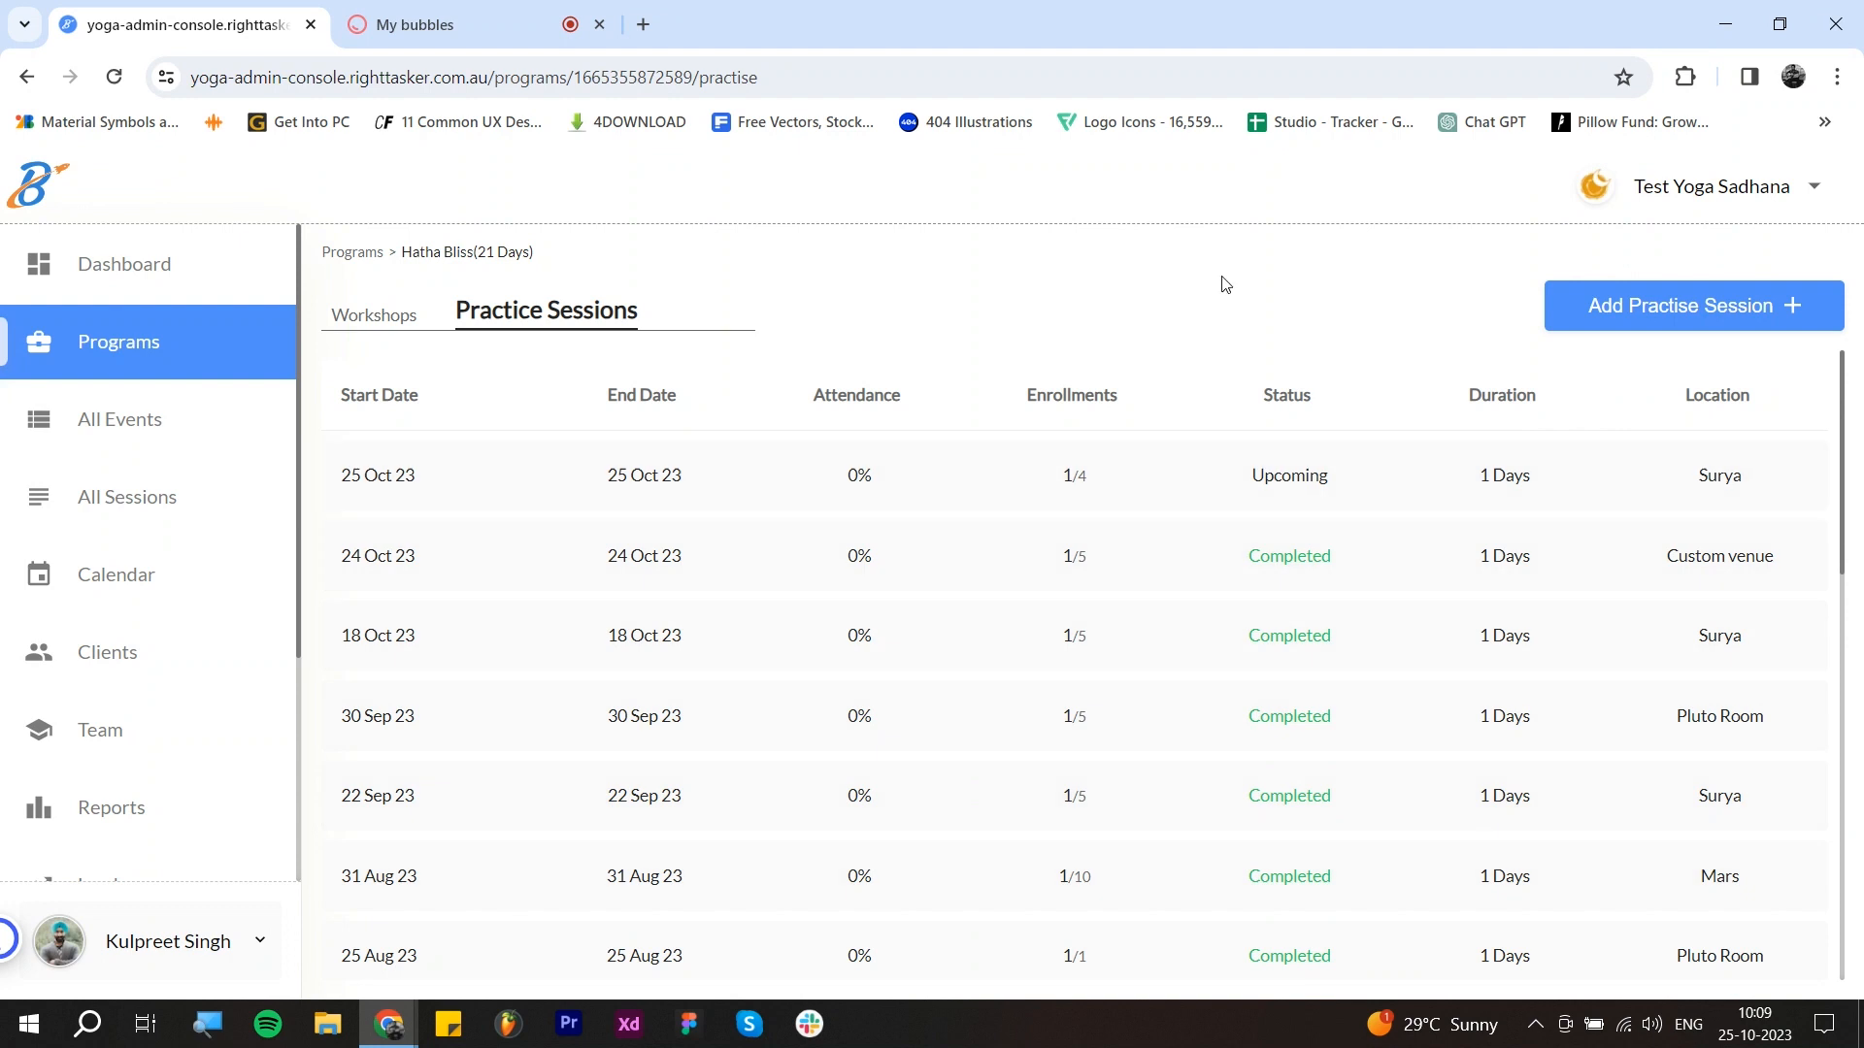
Step: Open a new practice session form for Hatha Bliss(21 Days) and review its venue, description and redirect fields
left_click(1679, 308)
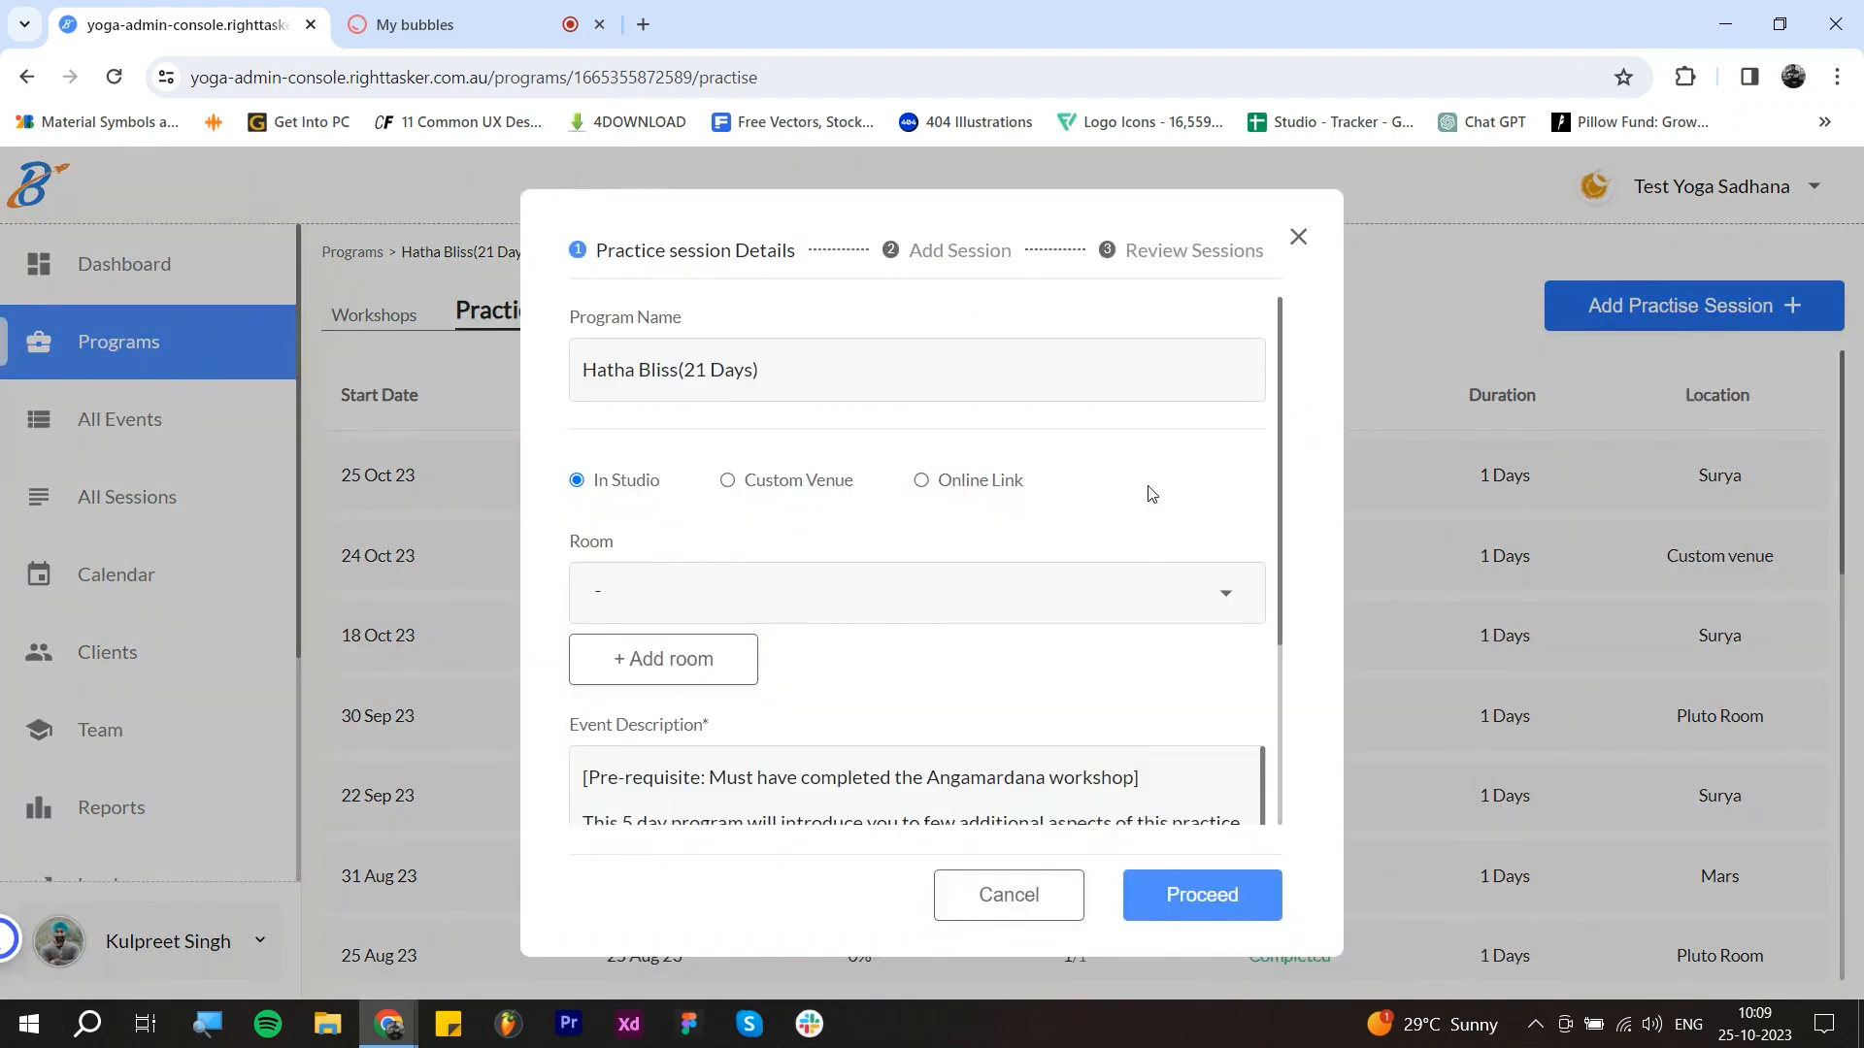
scroll(1126, 485, "down", 3)
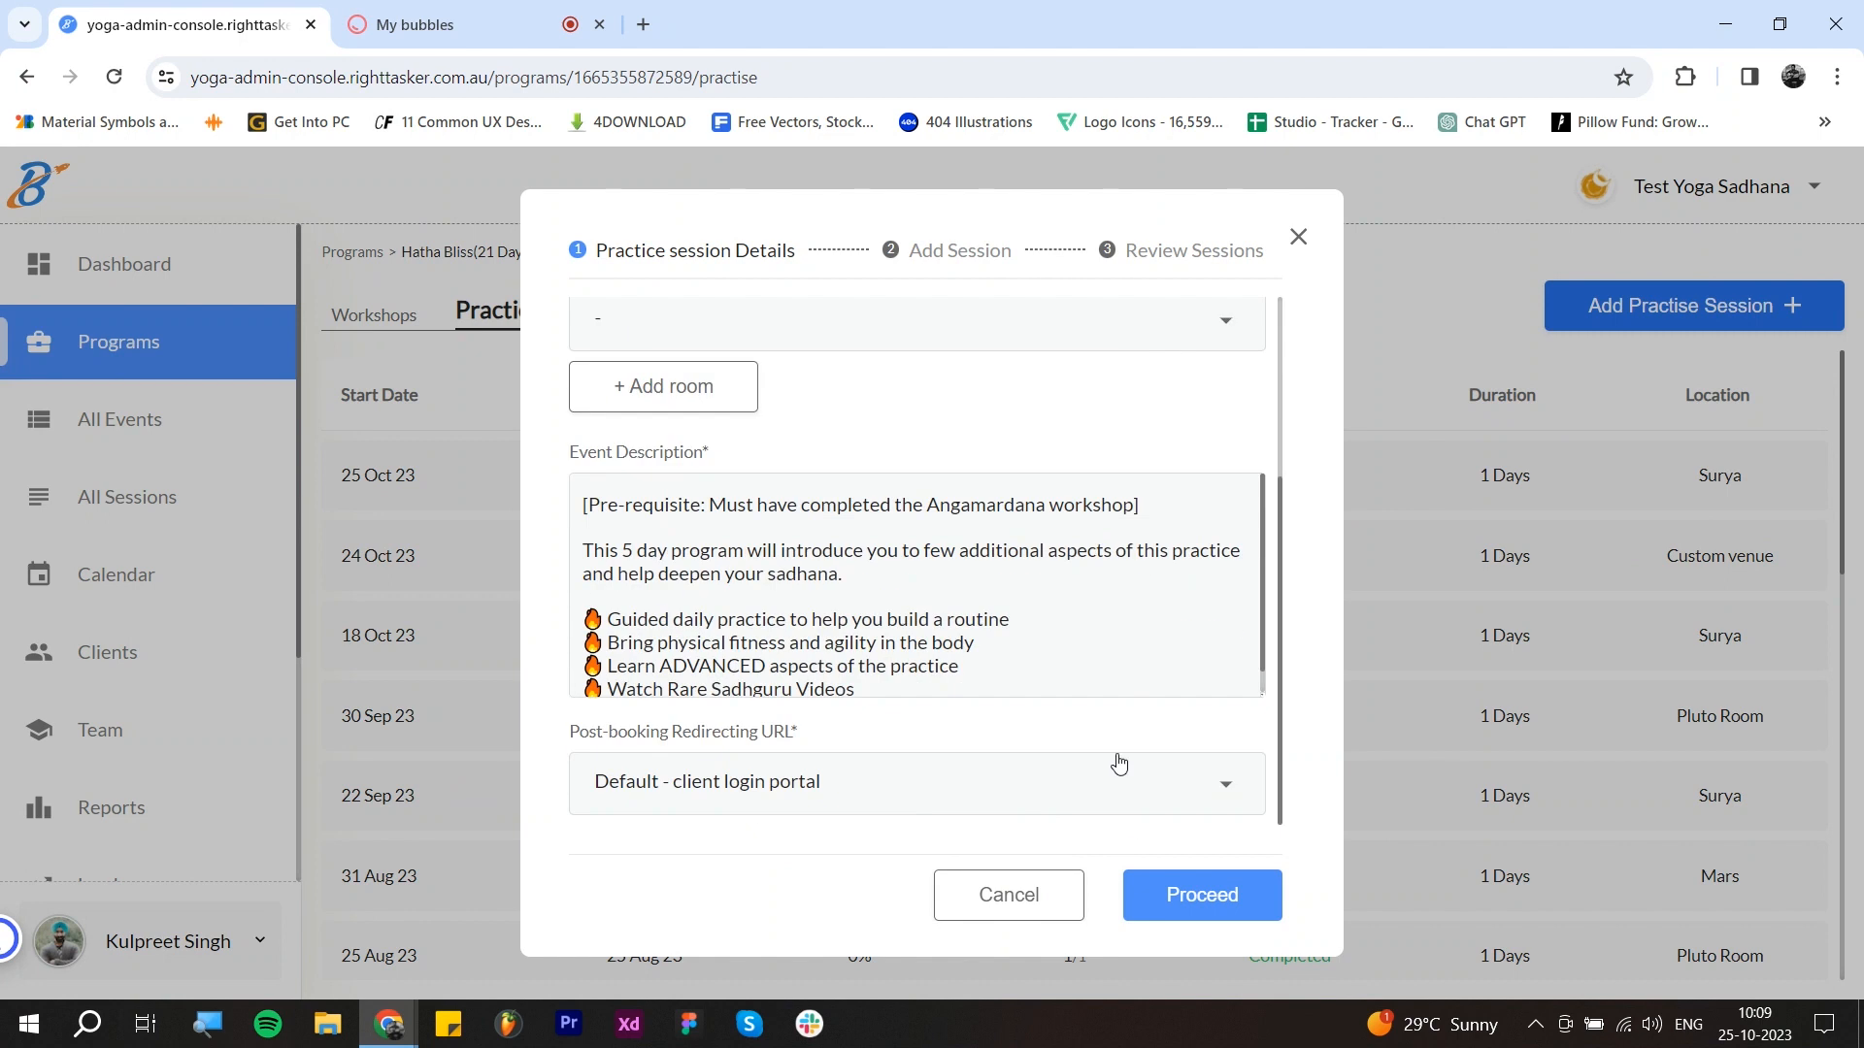
scroll(1067, 699, "up", 3)
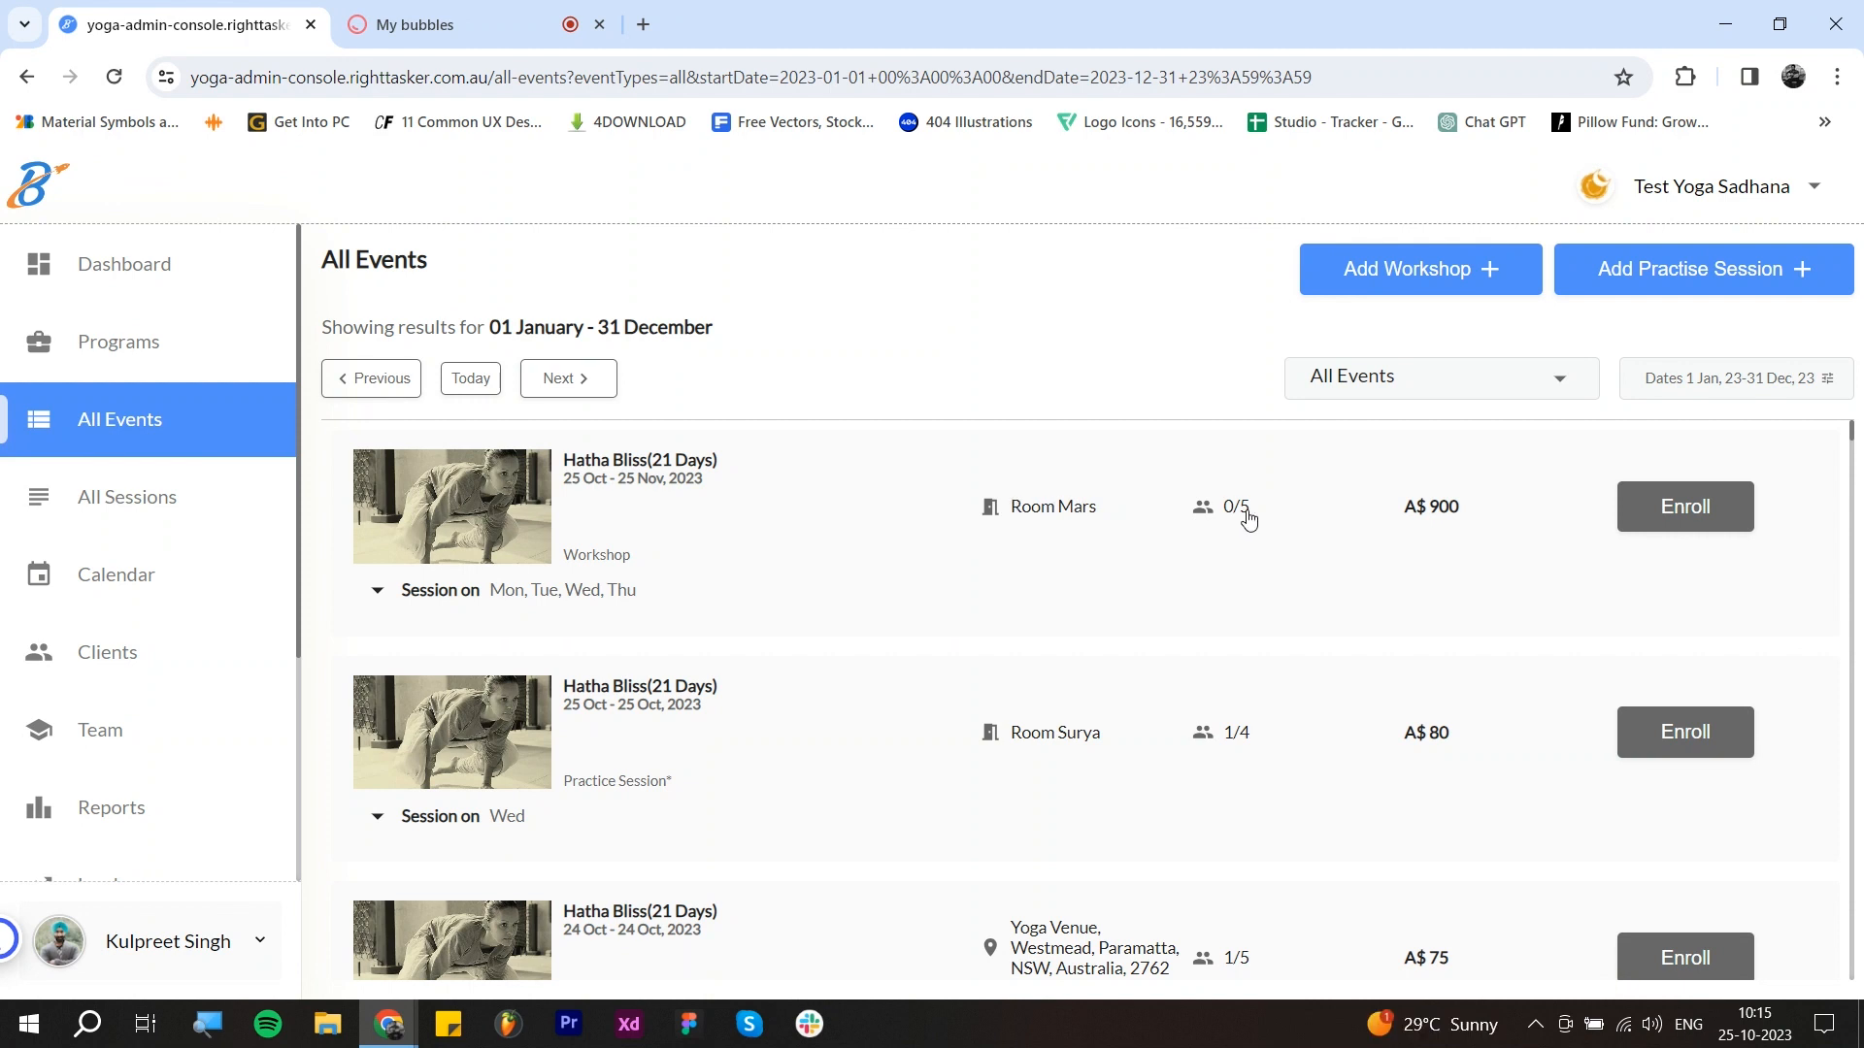
Step: Expand the session schedule of the 25 Oct - 25 Nov Hatha Bliss workshop, review its dates and teachers, and collapse it
left_click(378, 591)
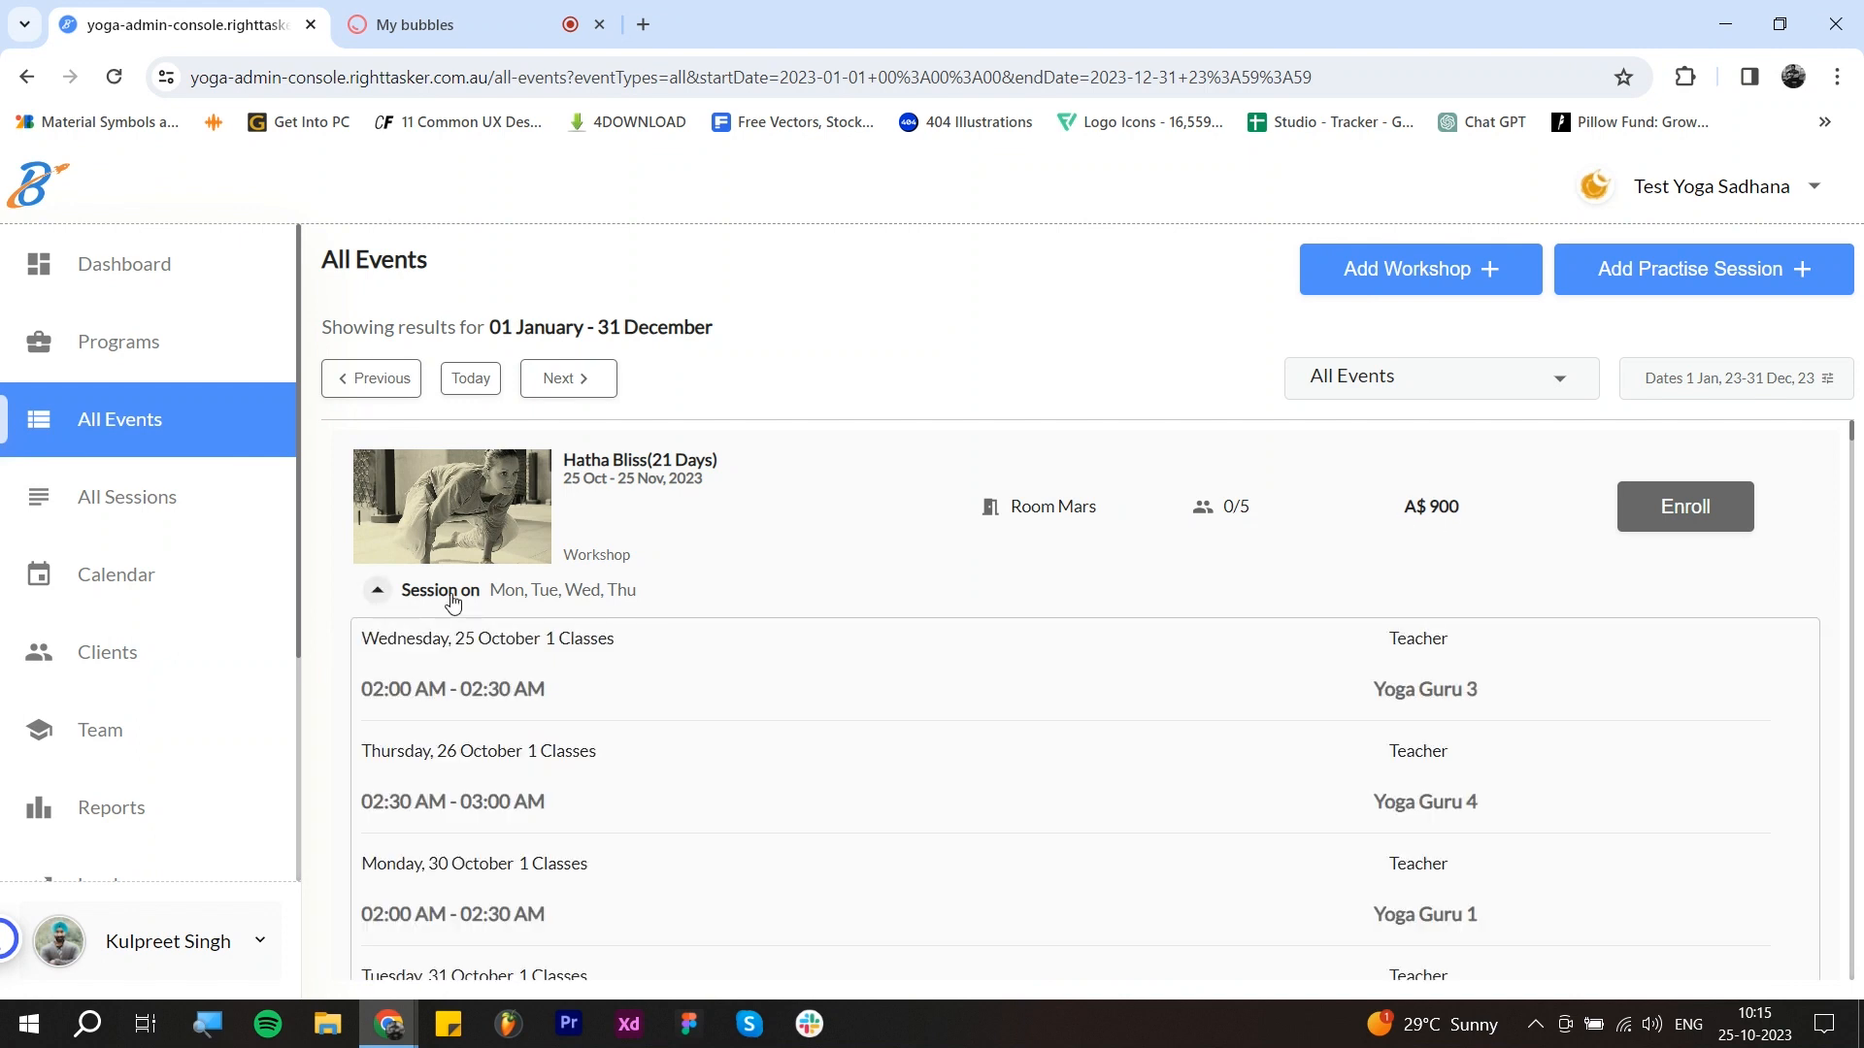
scroll(621, 699, "down", 2)
scroll(559, 679, "down", 5)
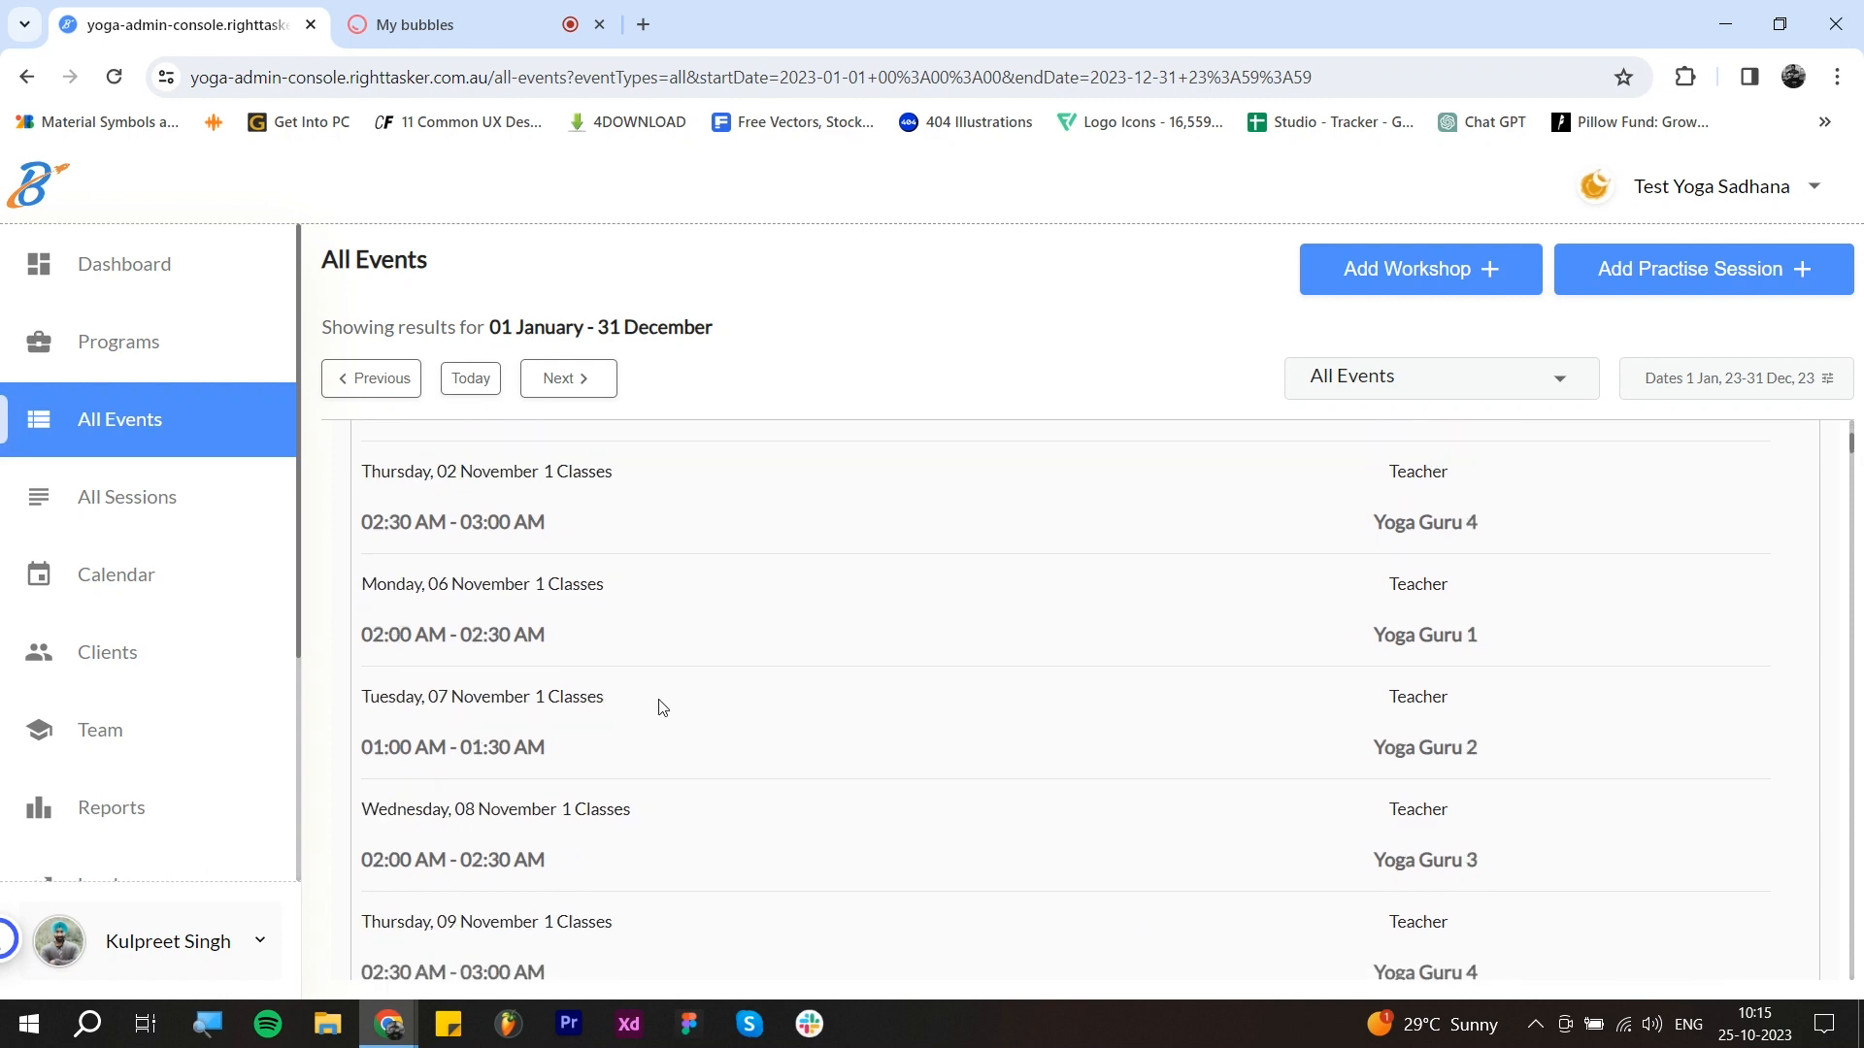
scroll(766, 732, "down", 11)
scroll(616, 732, "up", 14)
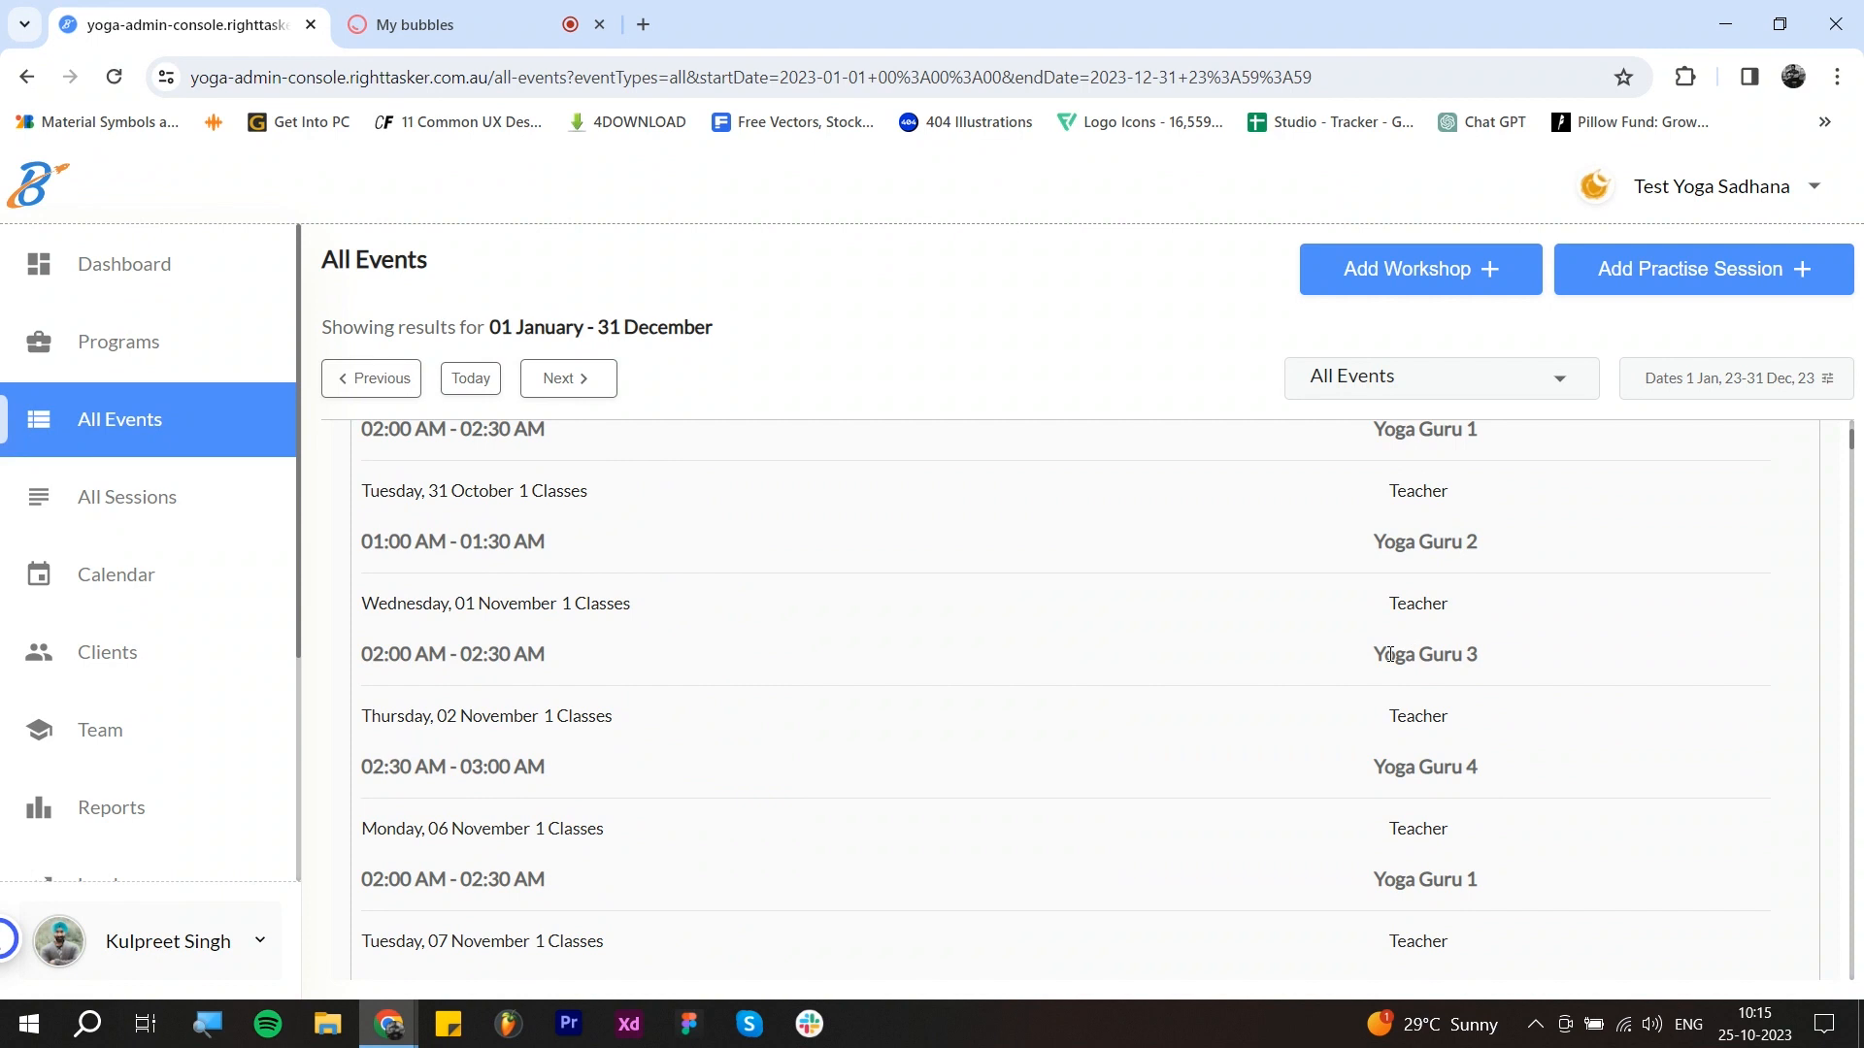
scroll(1390, 654, "up", 5)
left_click(380, 591)
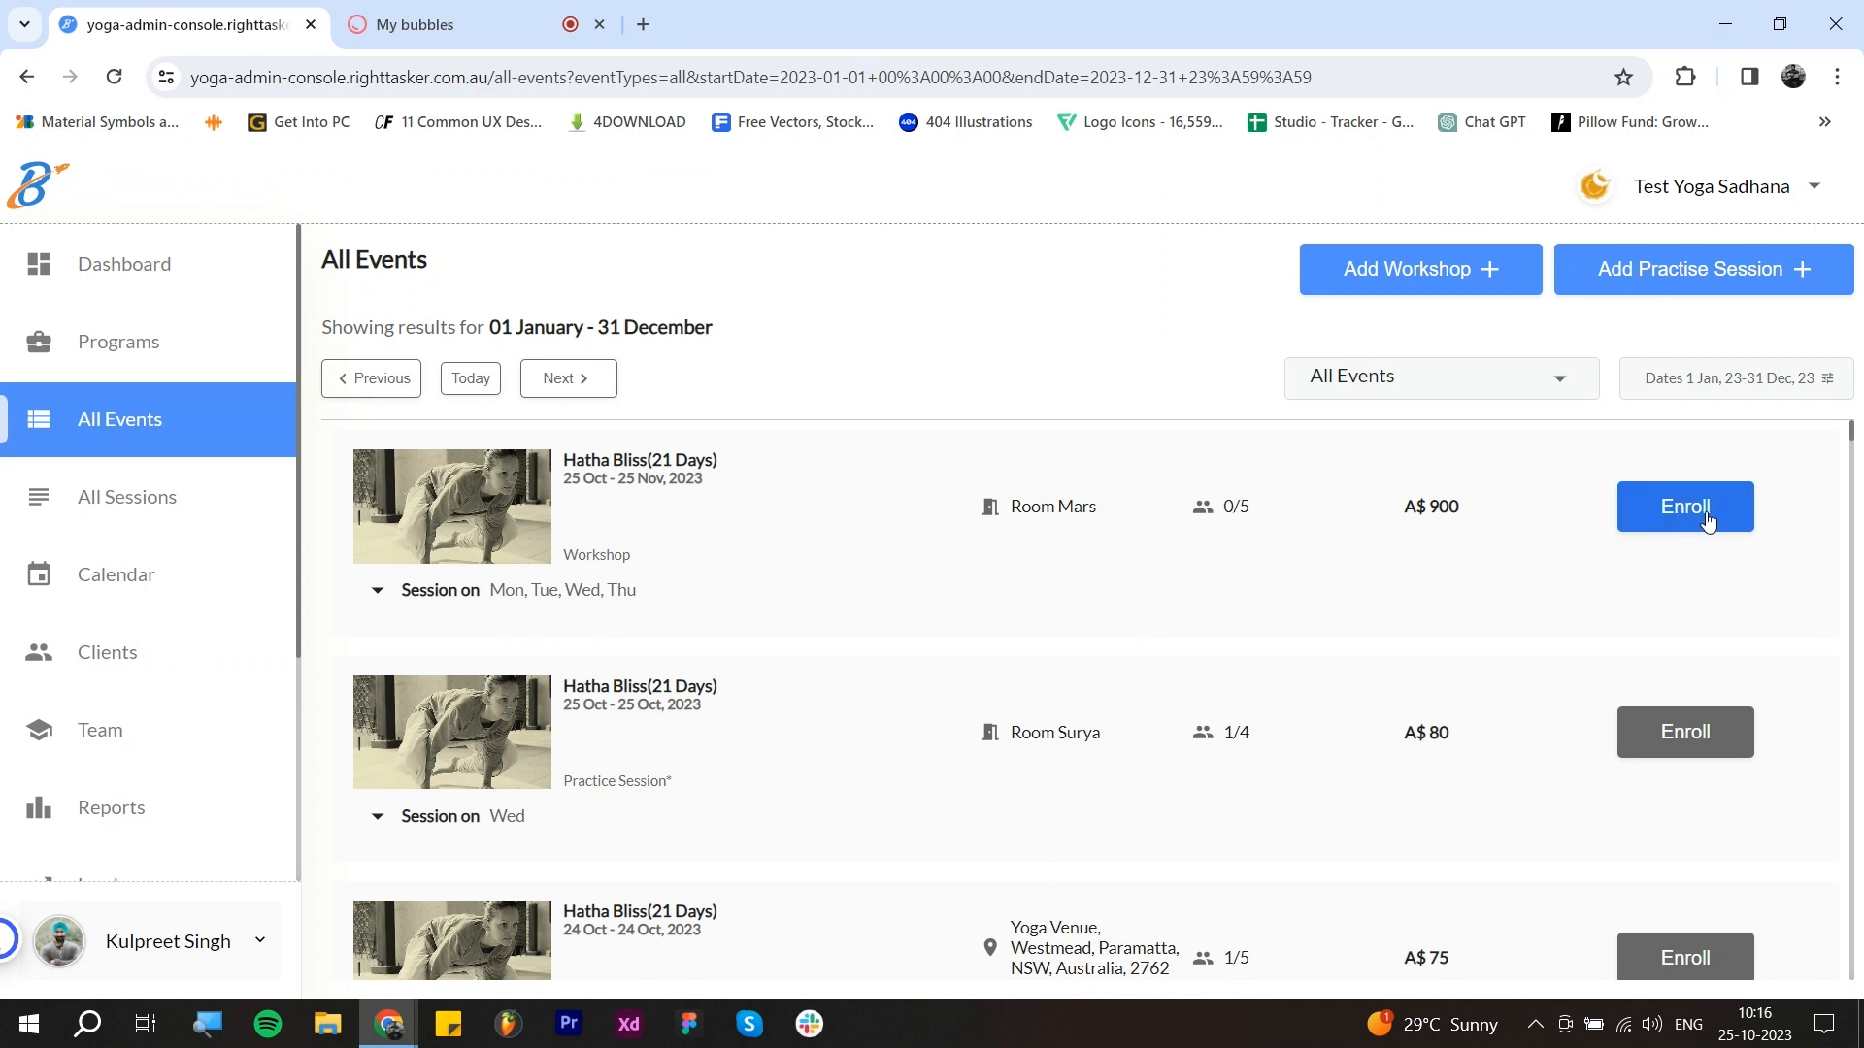
Step: View the event type and date range filter choices for the event list without changing them
left_click(1538, 386)
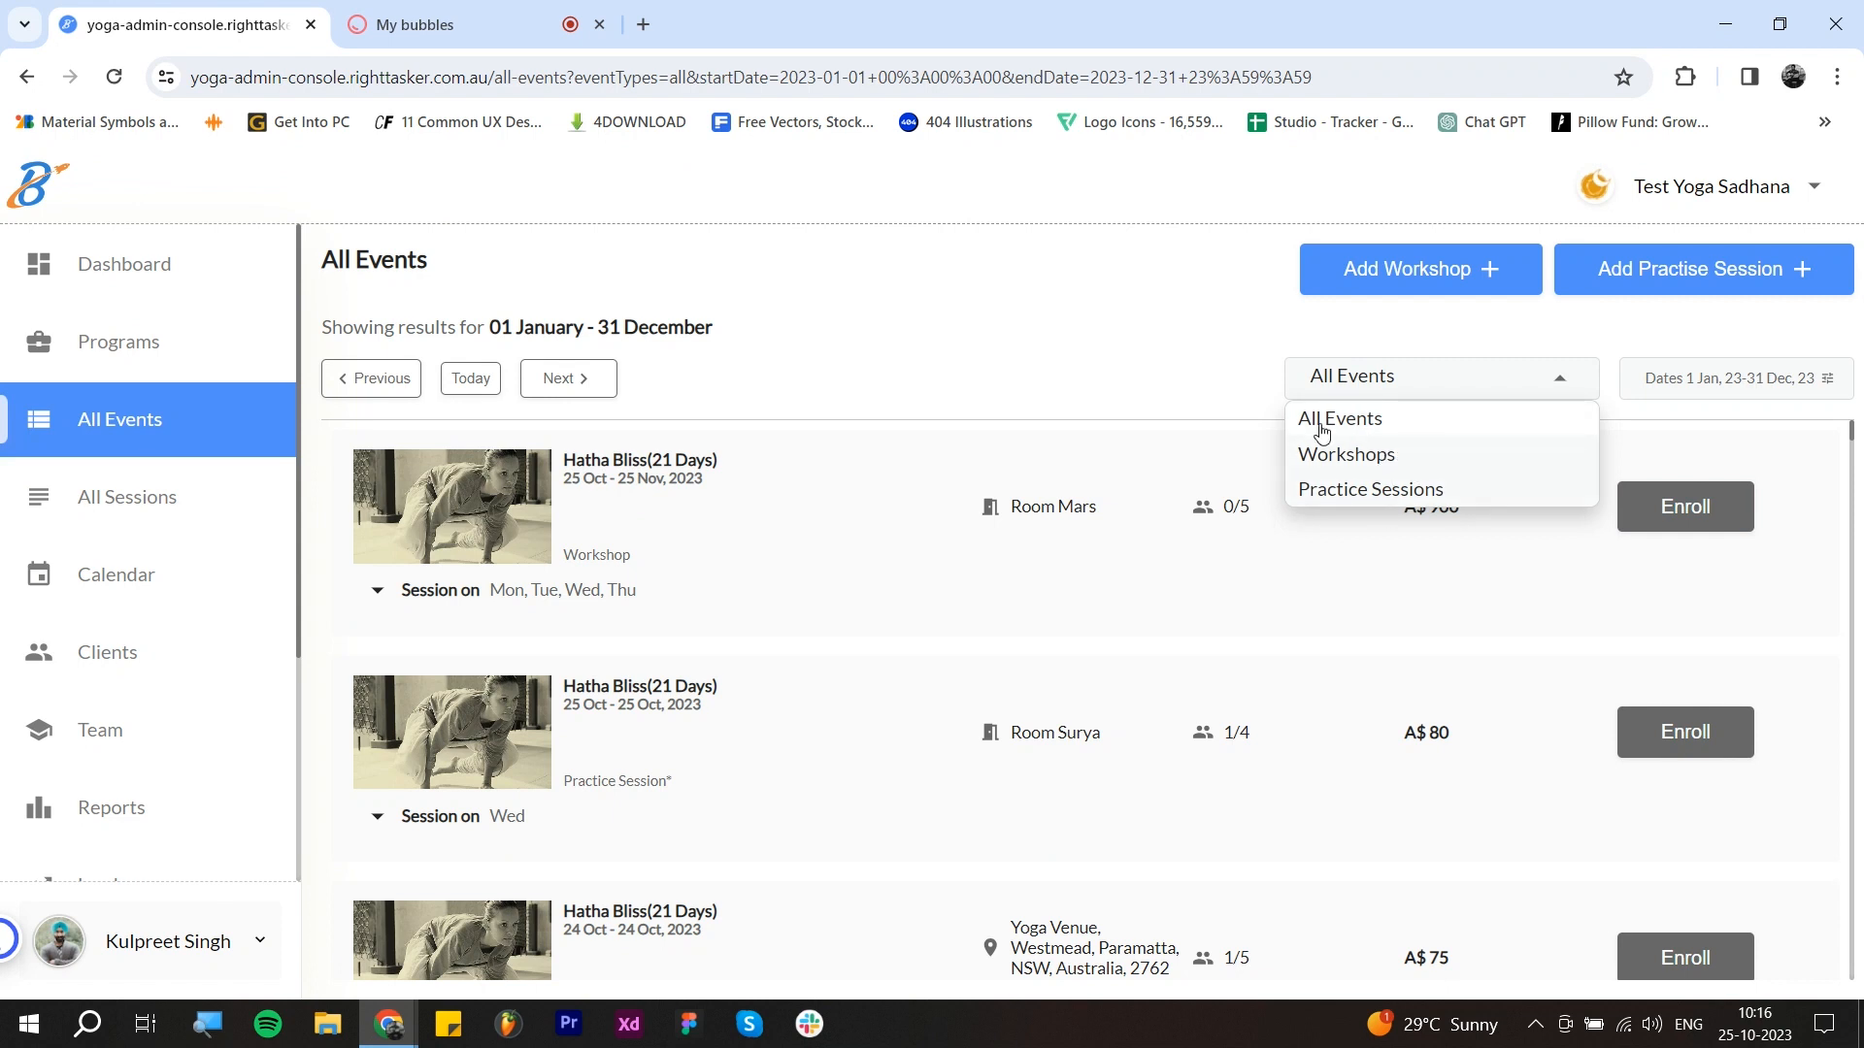
left_click(1733, 379)
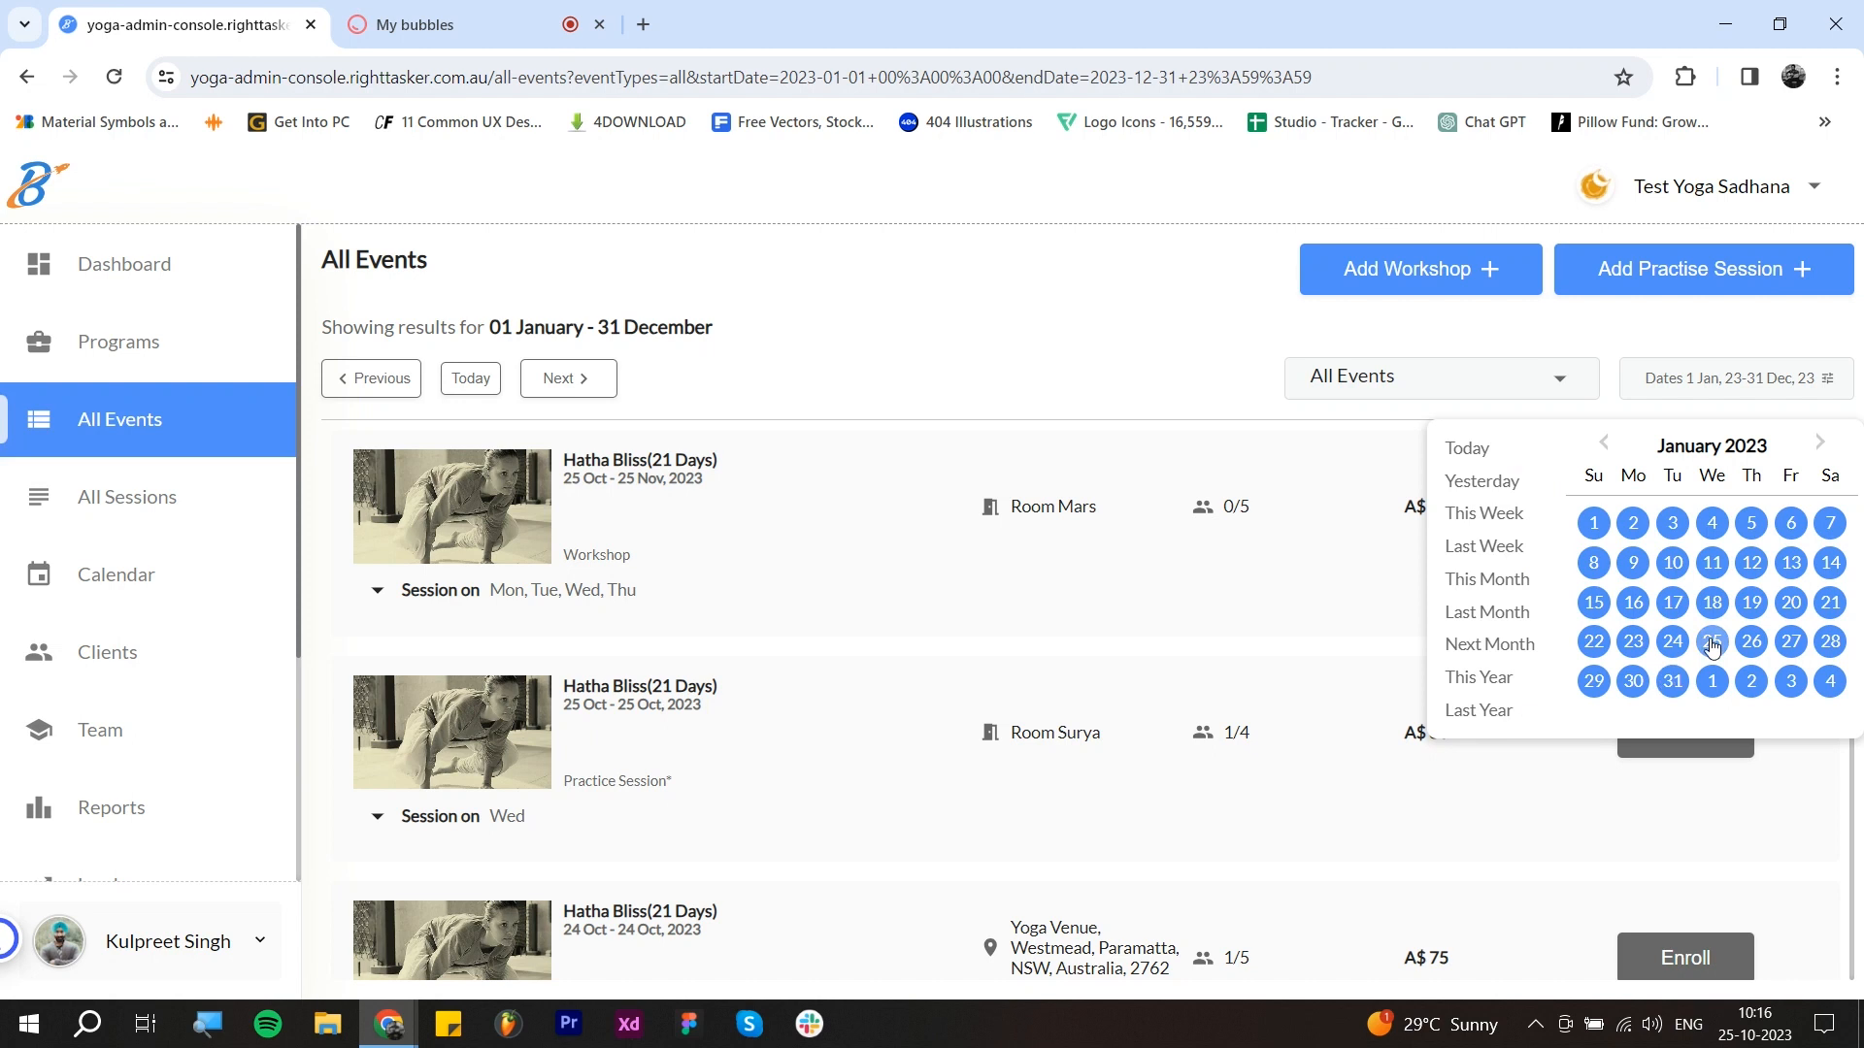
left_click(1402, 302)
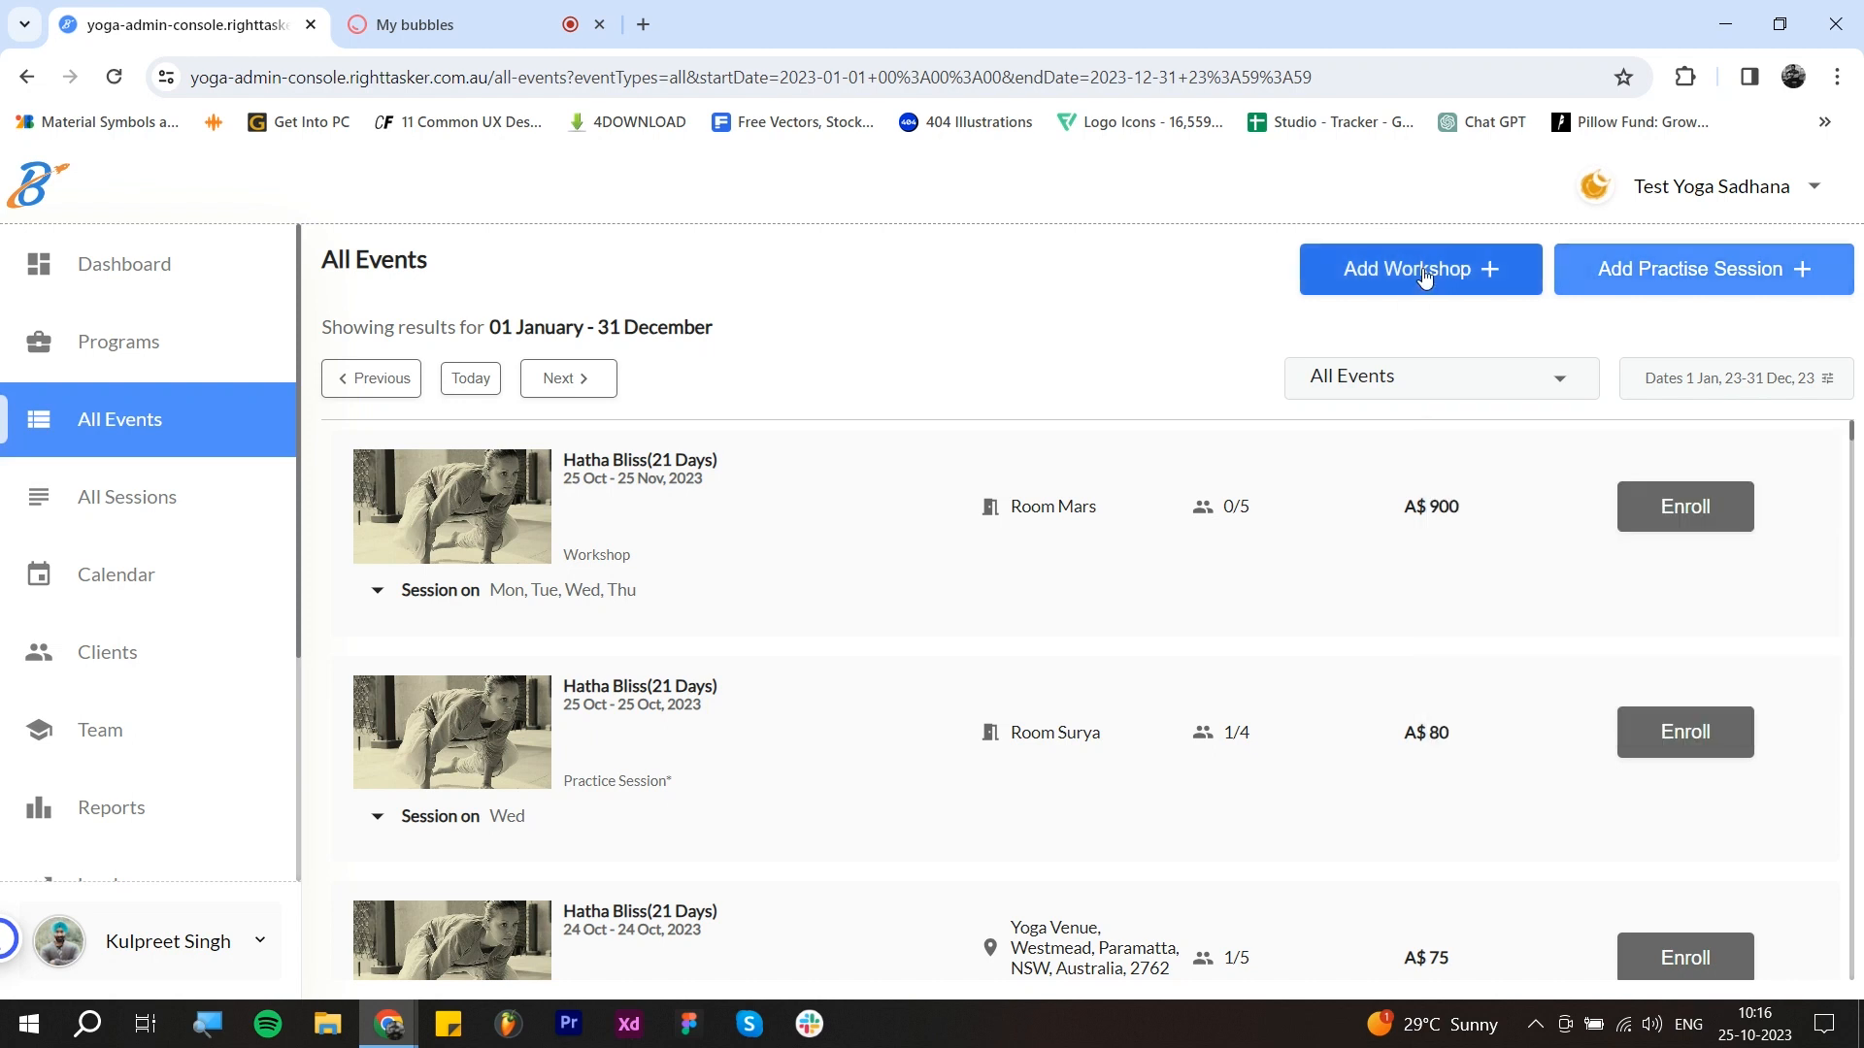
Step: Examine the new workshop form's program choices and fields, discard the form, and open the form for adding a practice session
left_click(1424, 279)
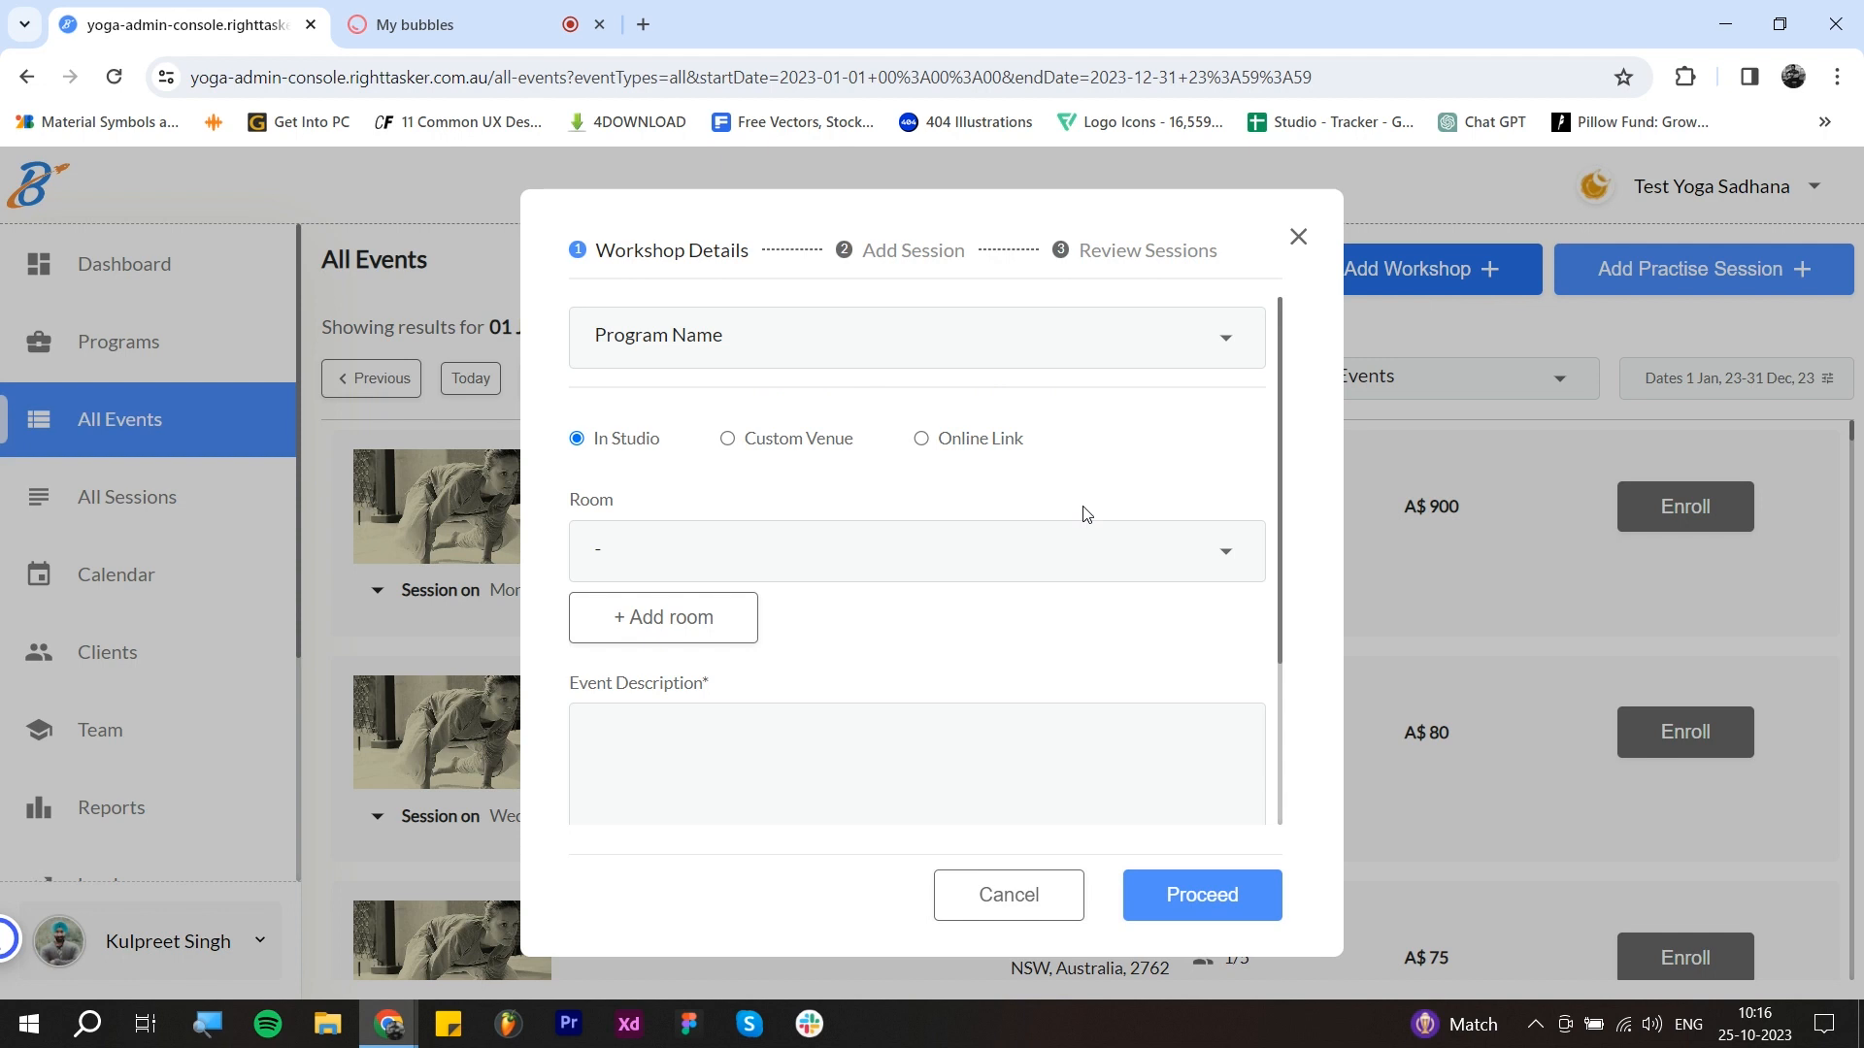
scroll(1082, 512, "down", 3)
scroll(1078, 597, "up", 3)
left_click(1181, 342)
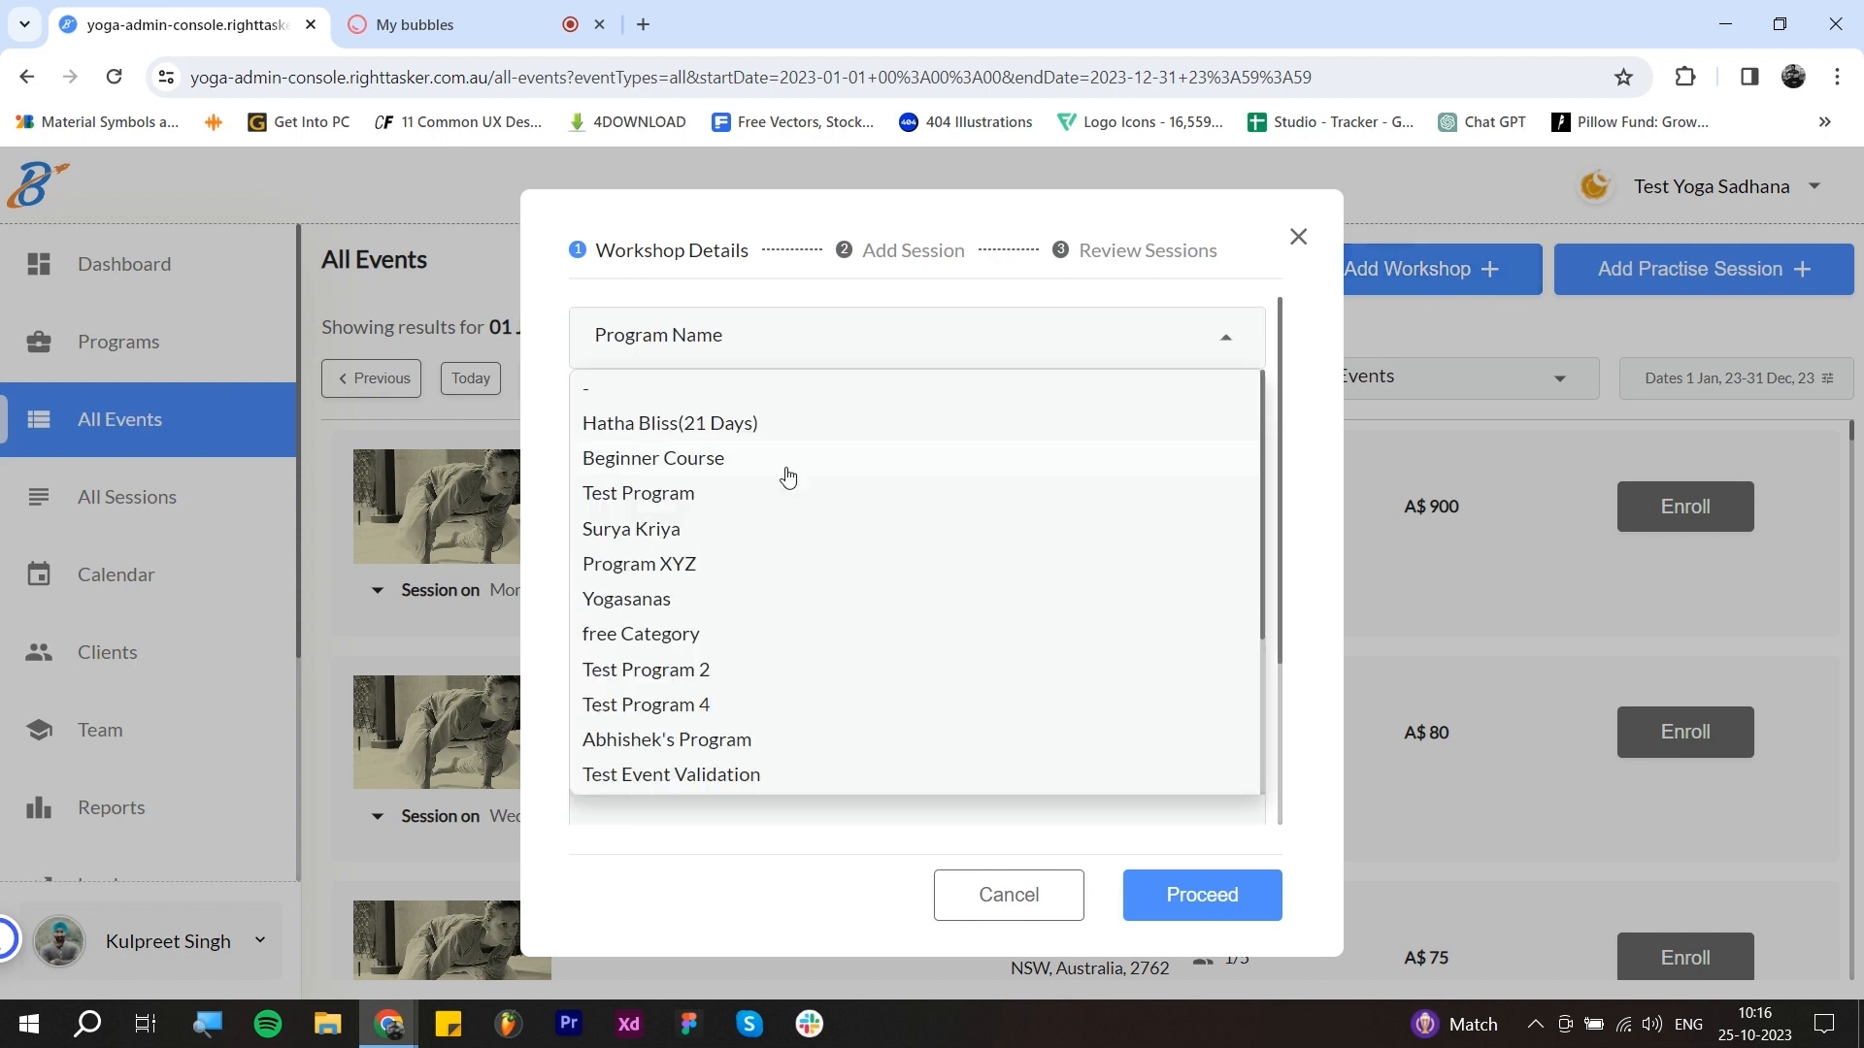
left_click(1173, 355)
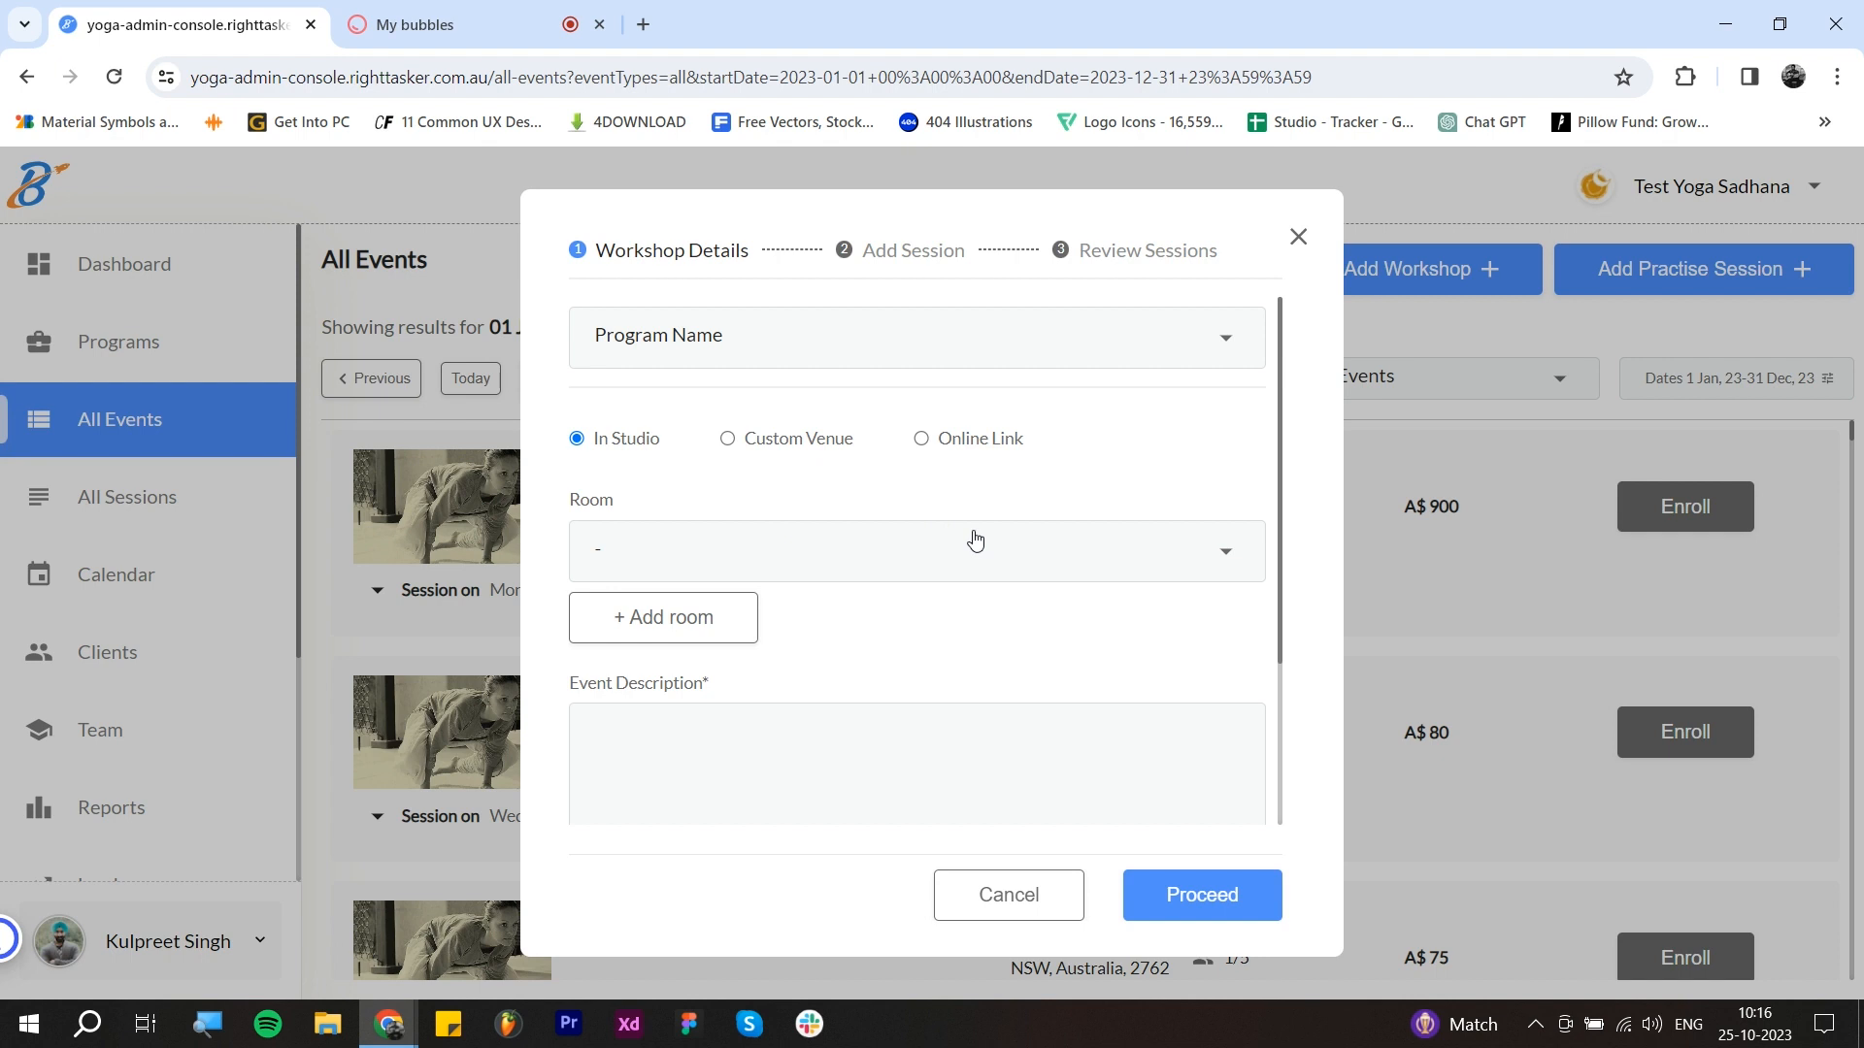
scroll(882, 571, "down", 2)
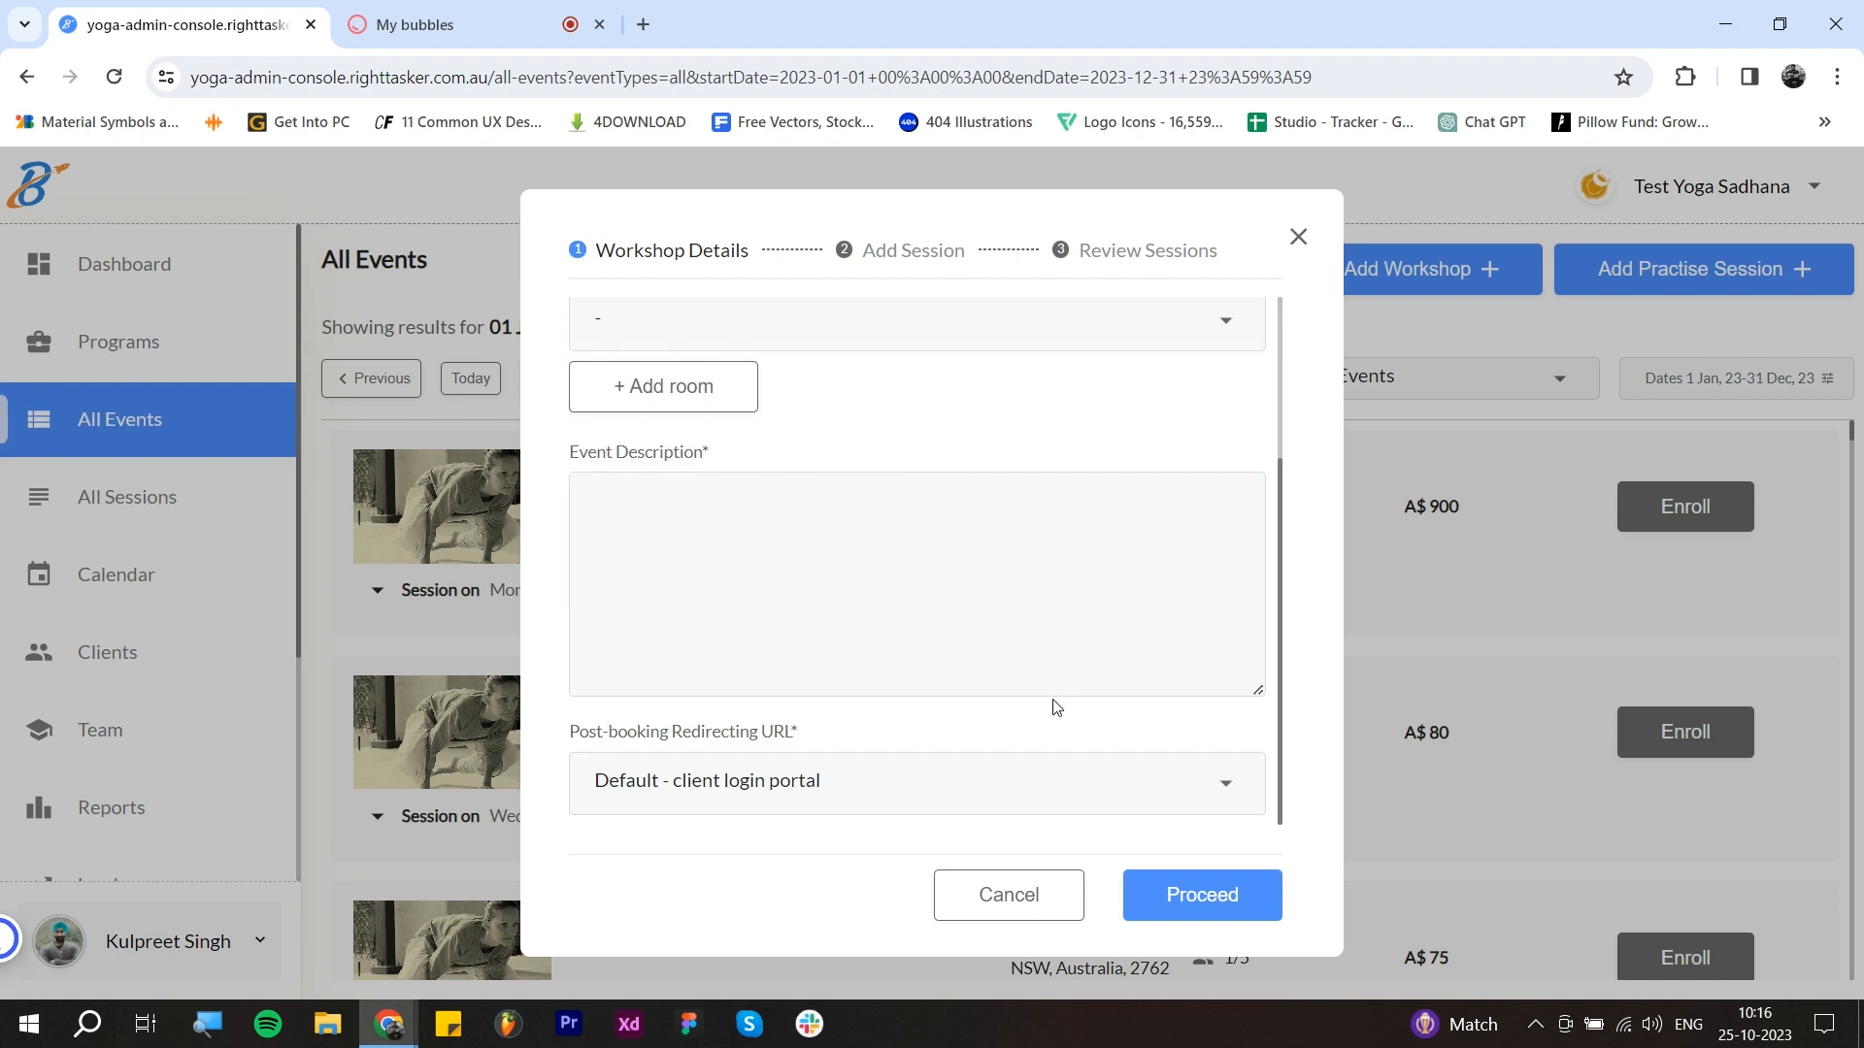
scroll(1014, 730, "up", 2)
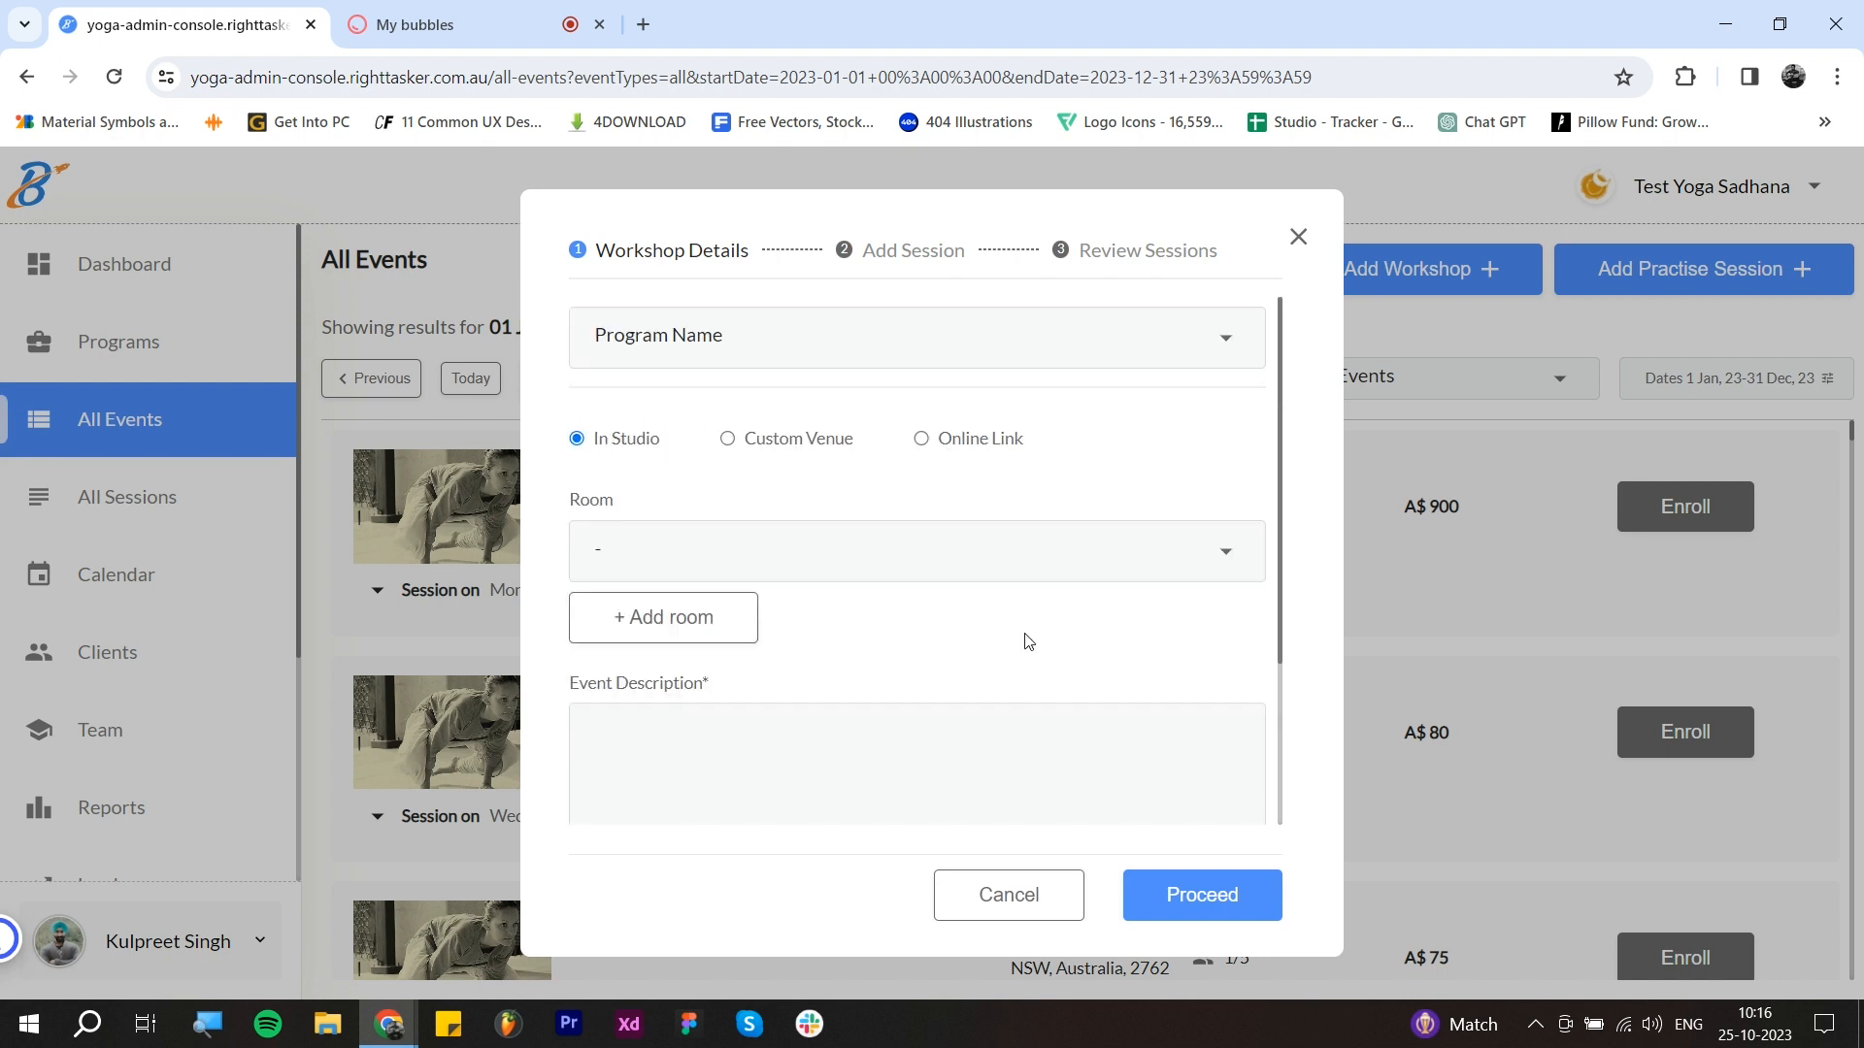
left_click(1299, 239)
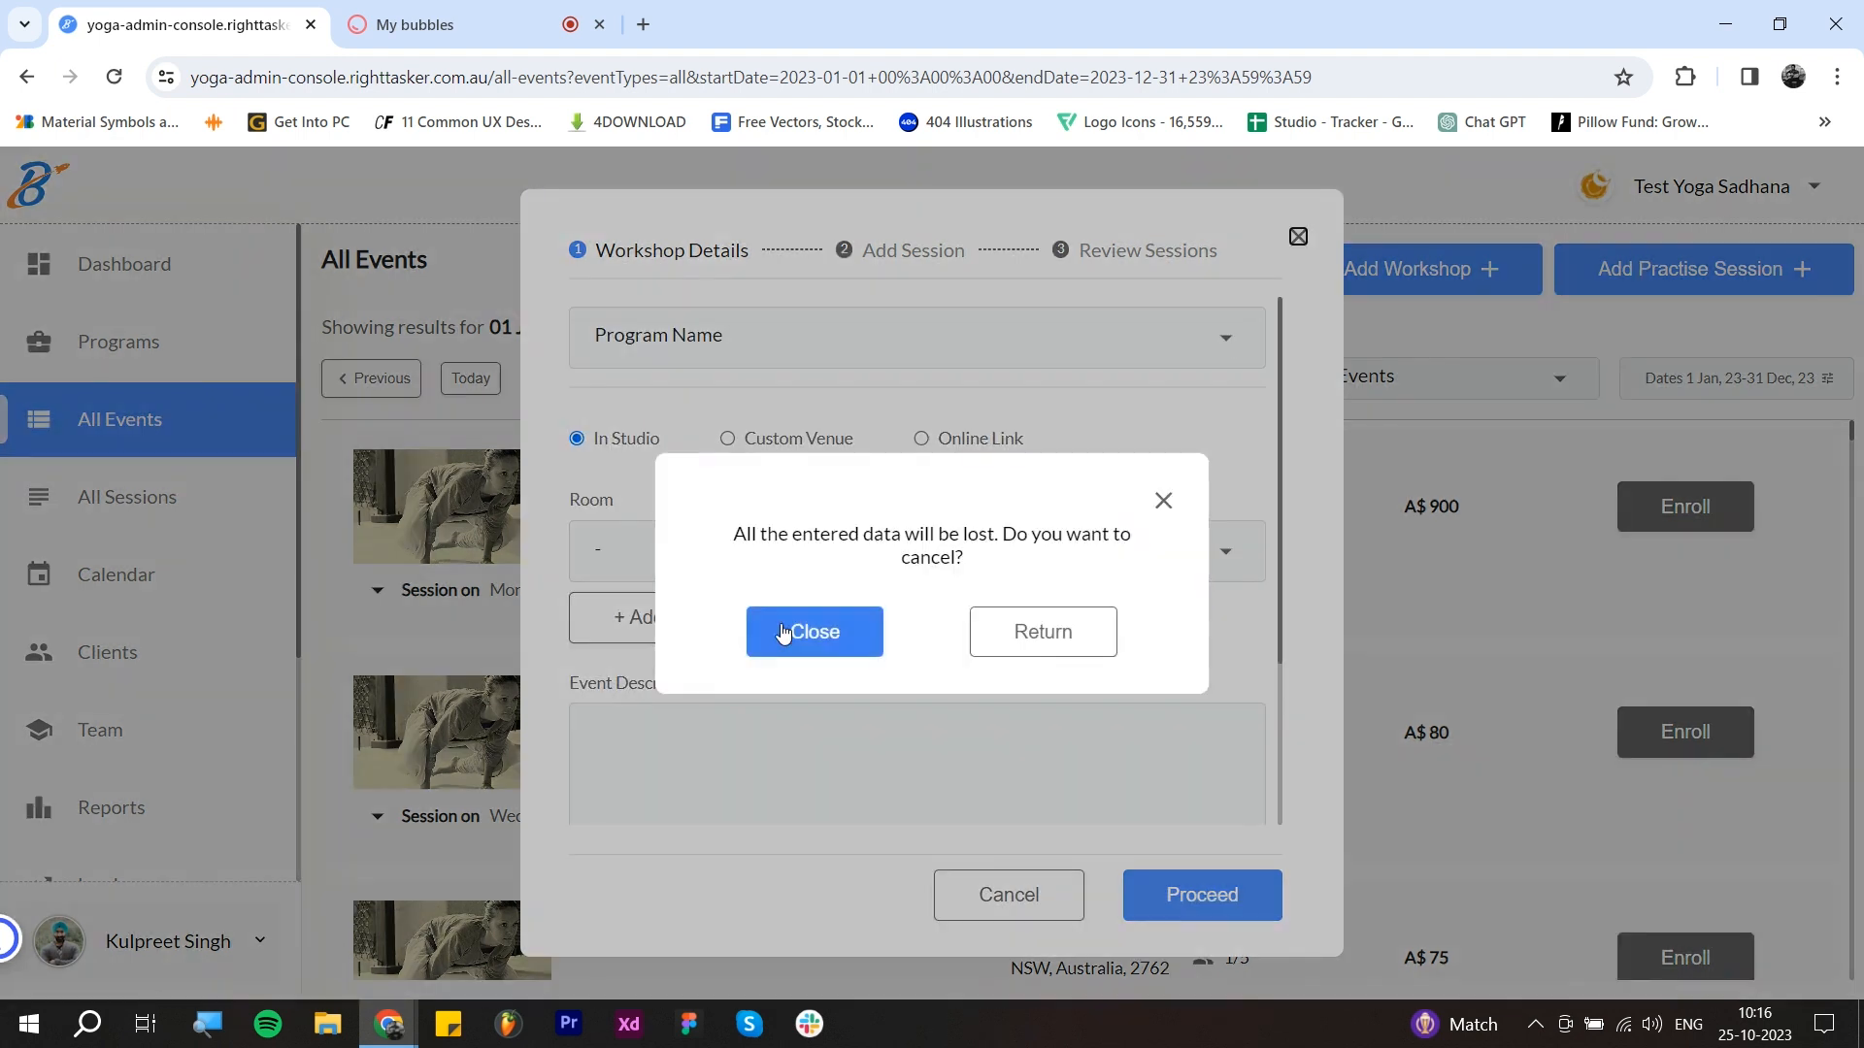
left_click(811, 632)
left_click(1692, 277)
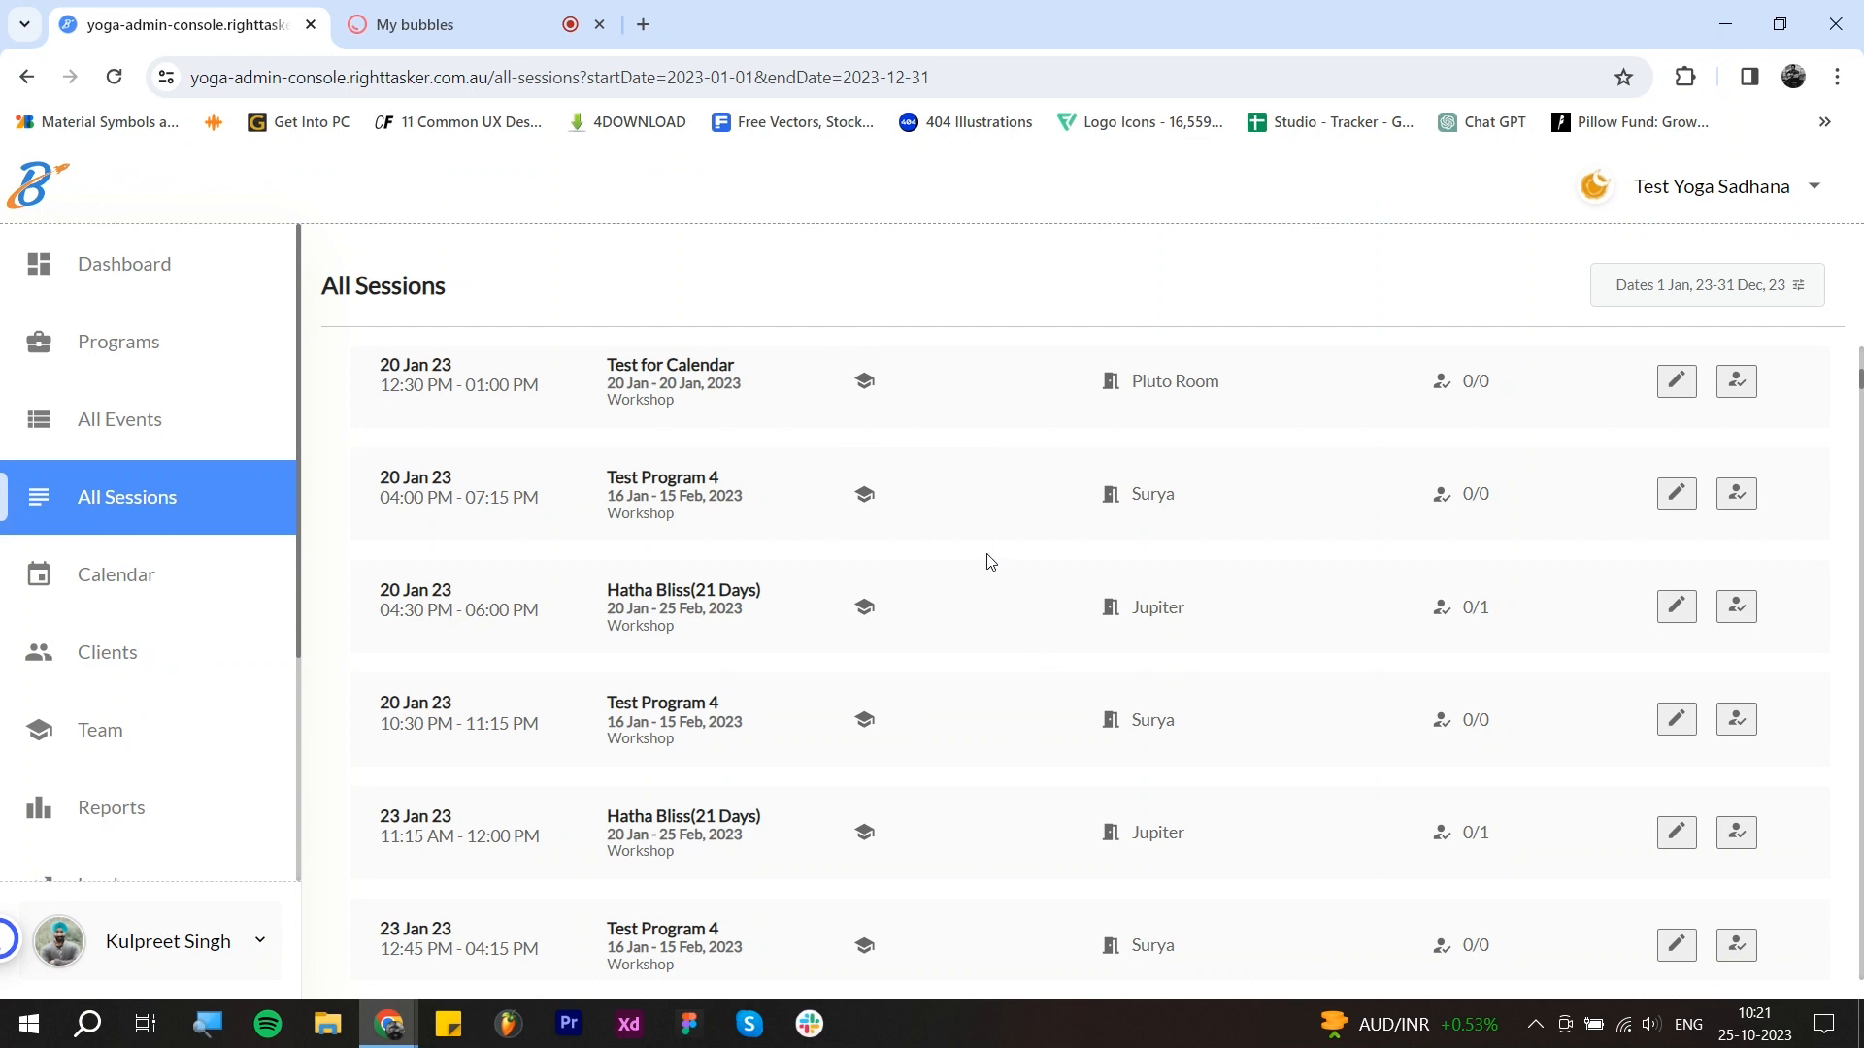
Step: Locate the 25 Jan 23 Test Program session and view its editable date, teacher and time fields without changing them
scroll(990, 562, "down", 7)
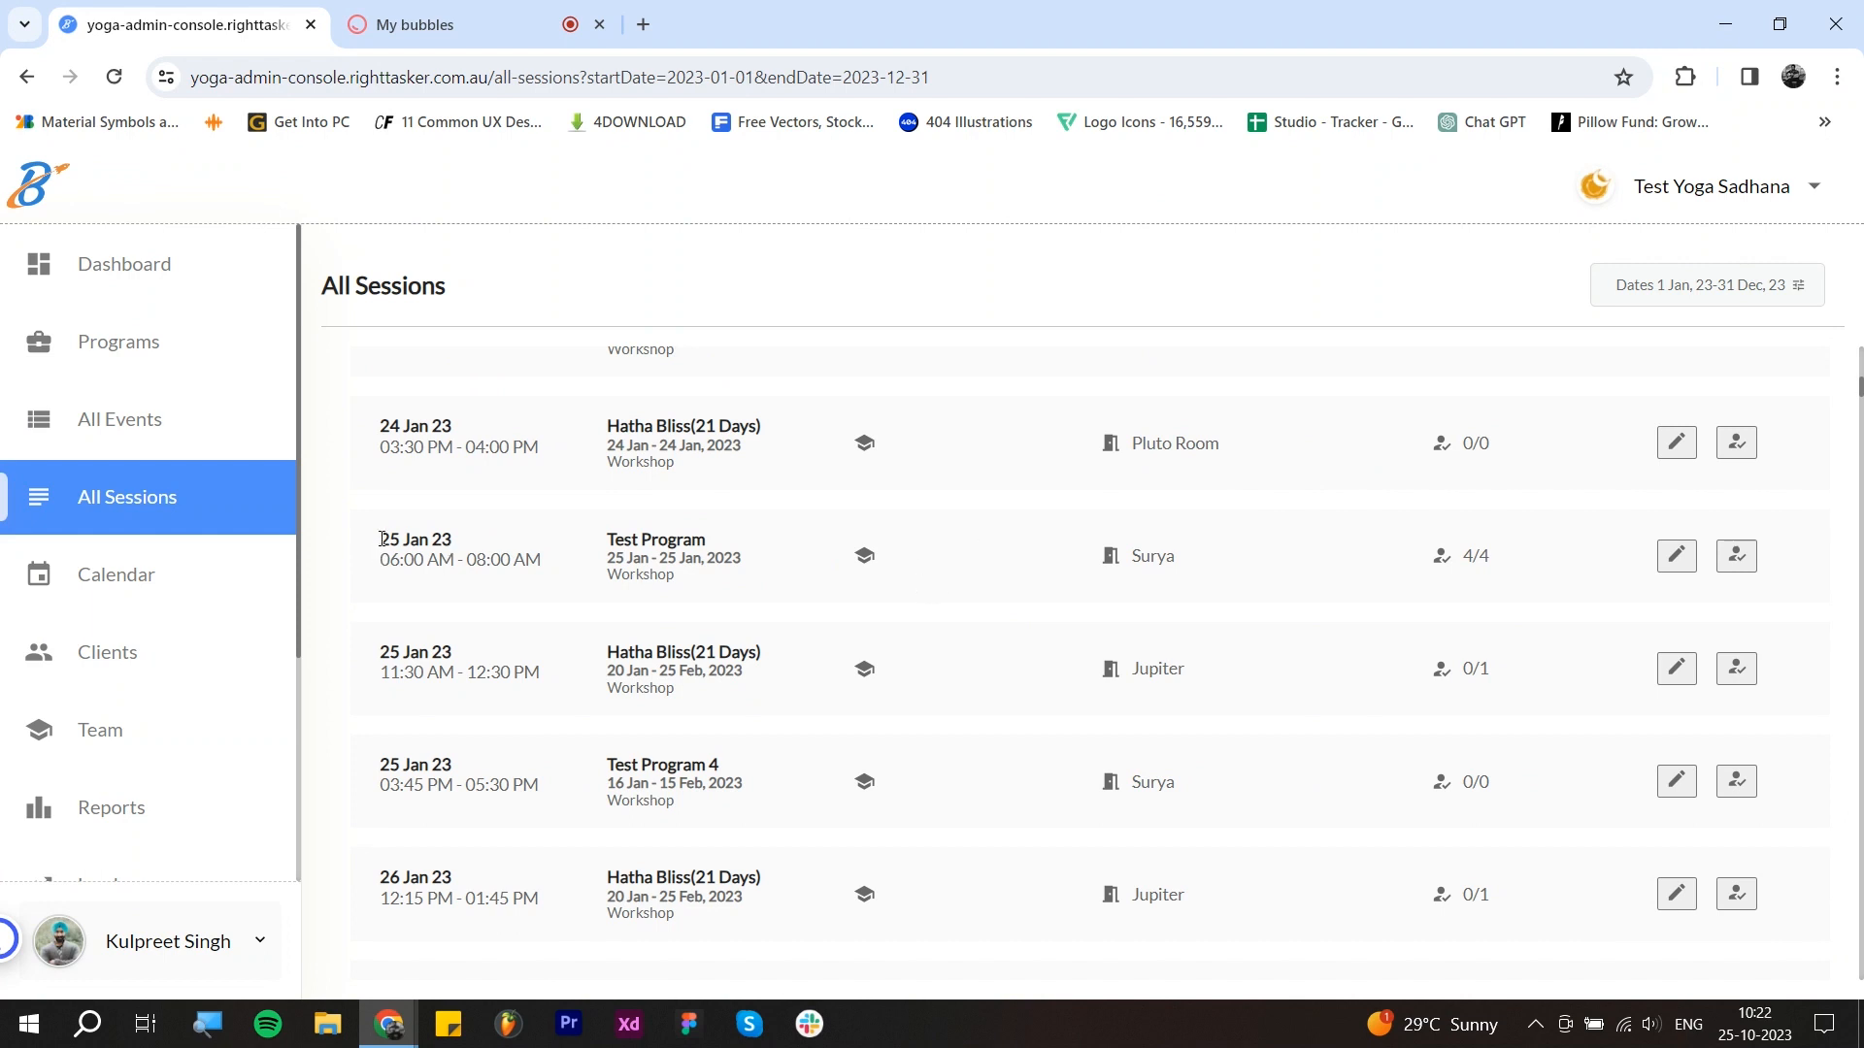
left_click_drag(381, 539, 544, 562)
left_click(451, 536)
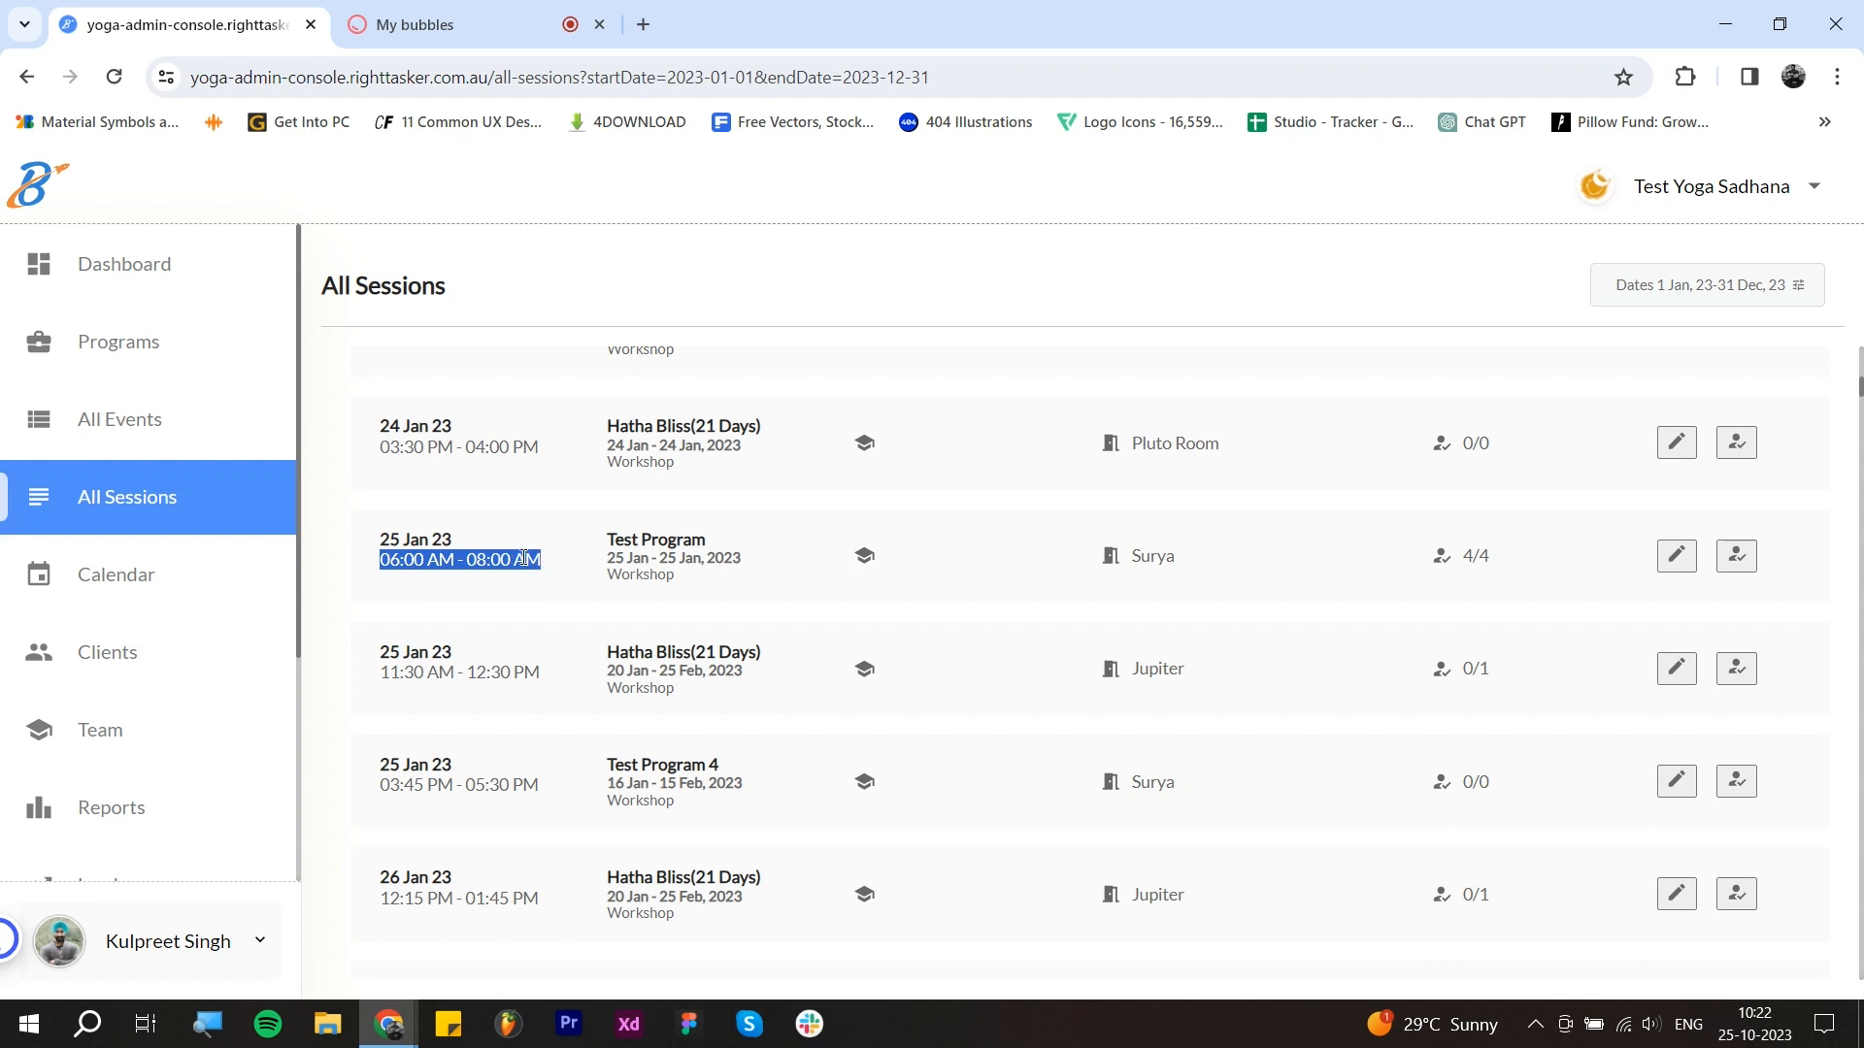
left_click(524, 559)
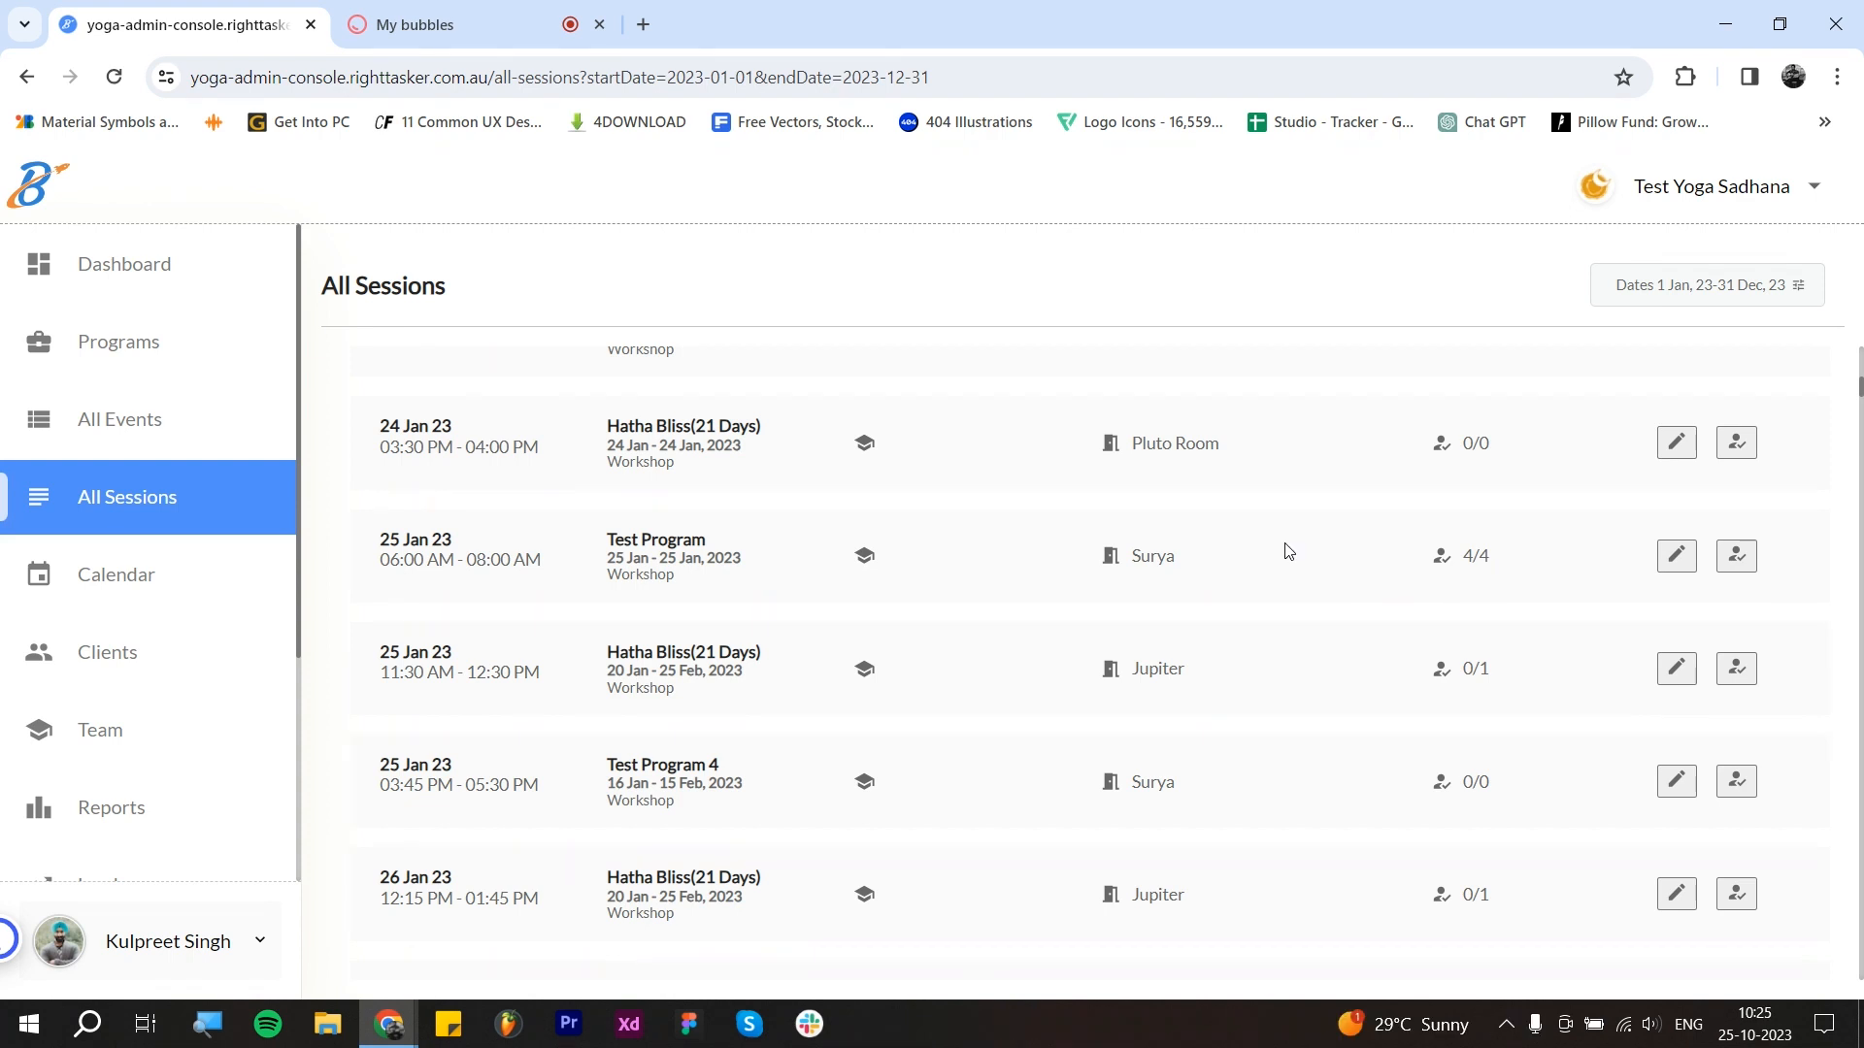
left_click(1686, 567)
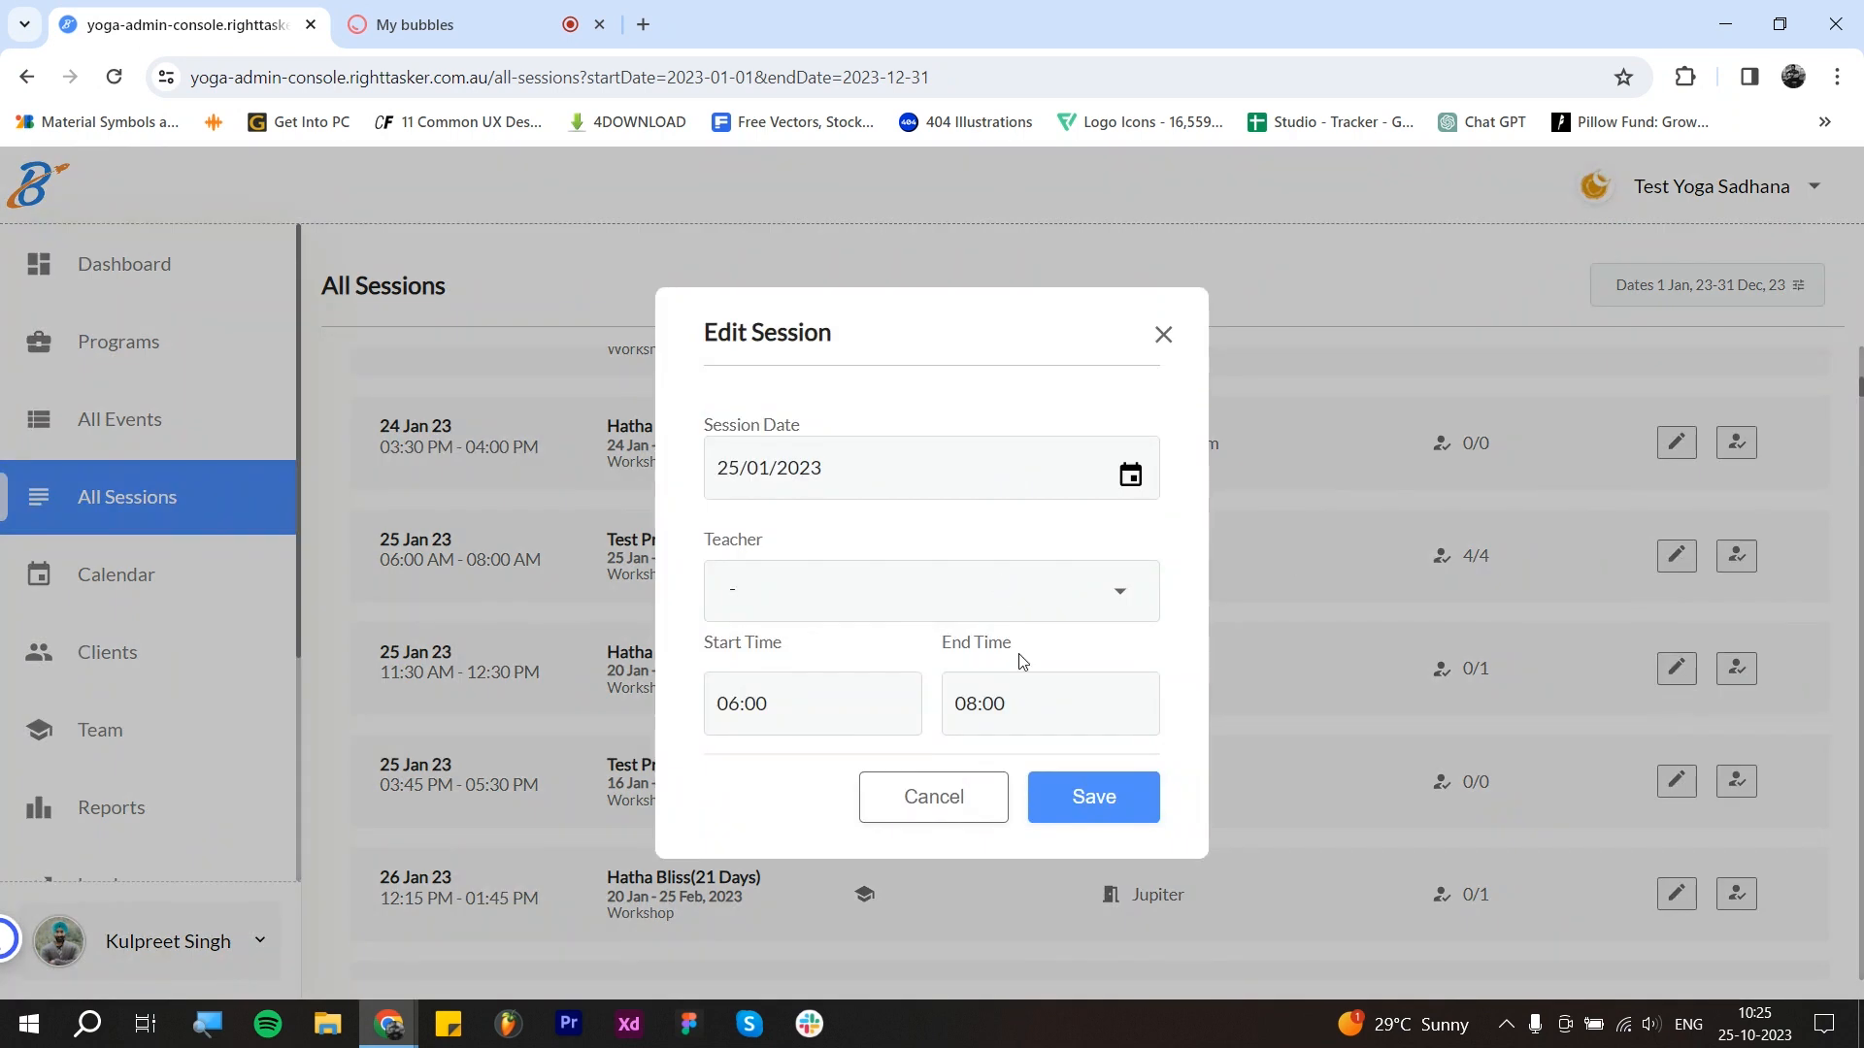
left_click(949, 816)
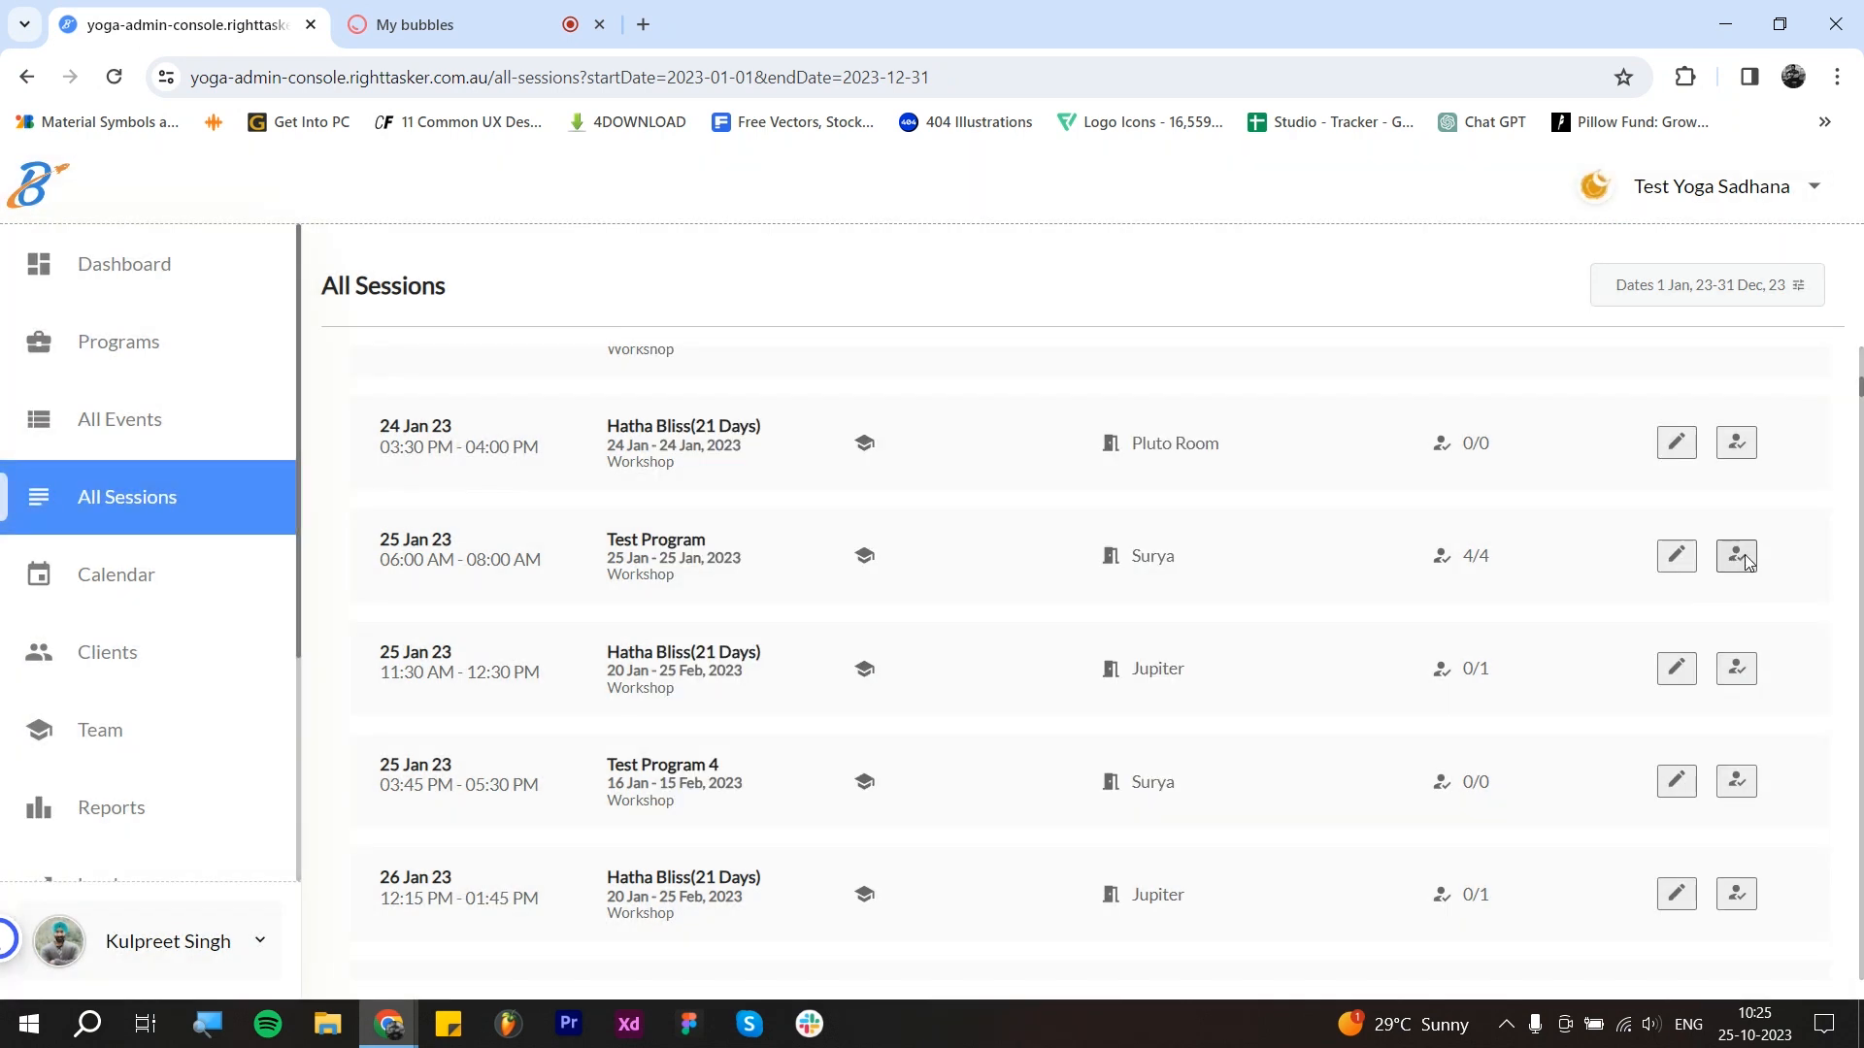
Step: Switch the first member's attendance for the 25 Jan 23 Test Program session to absent and back to present
left_click(1738, 556)
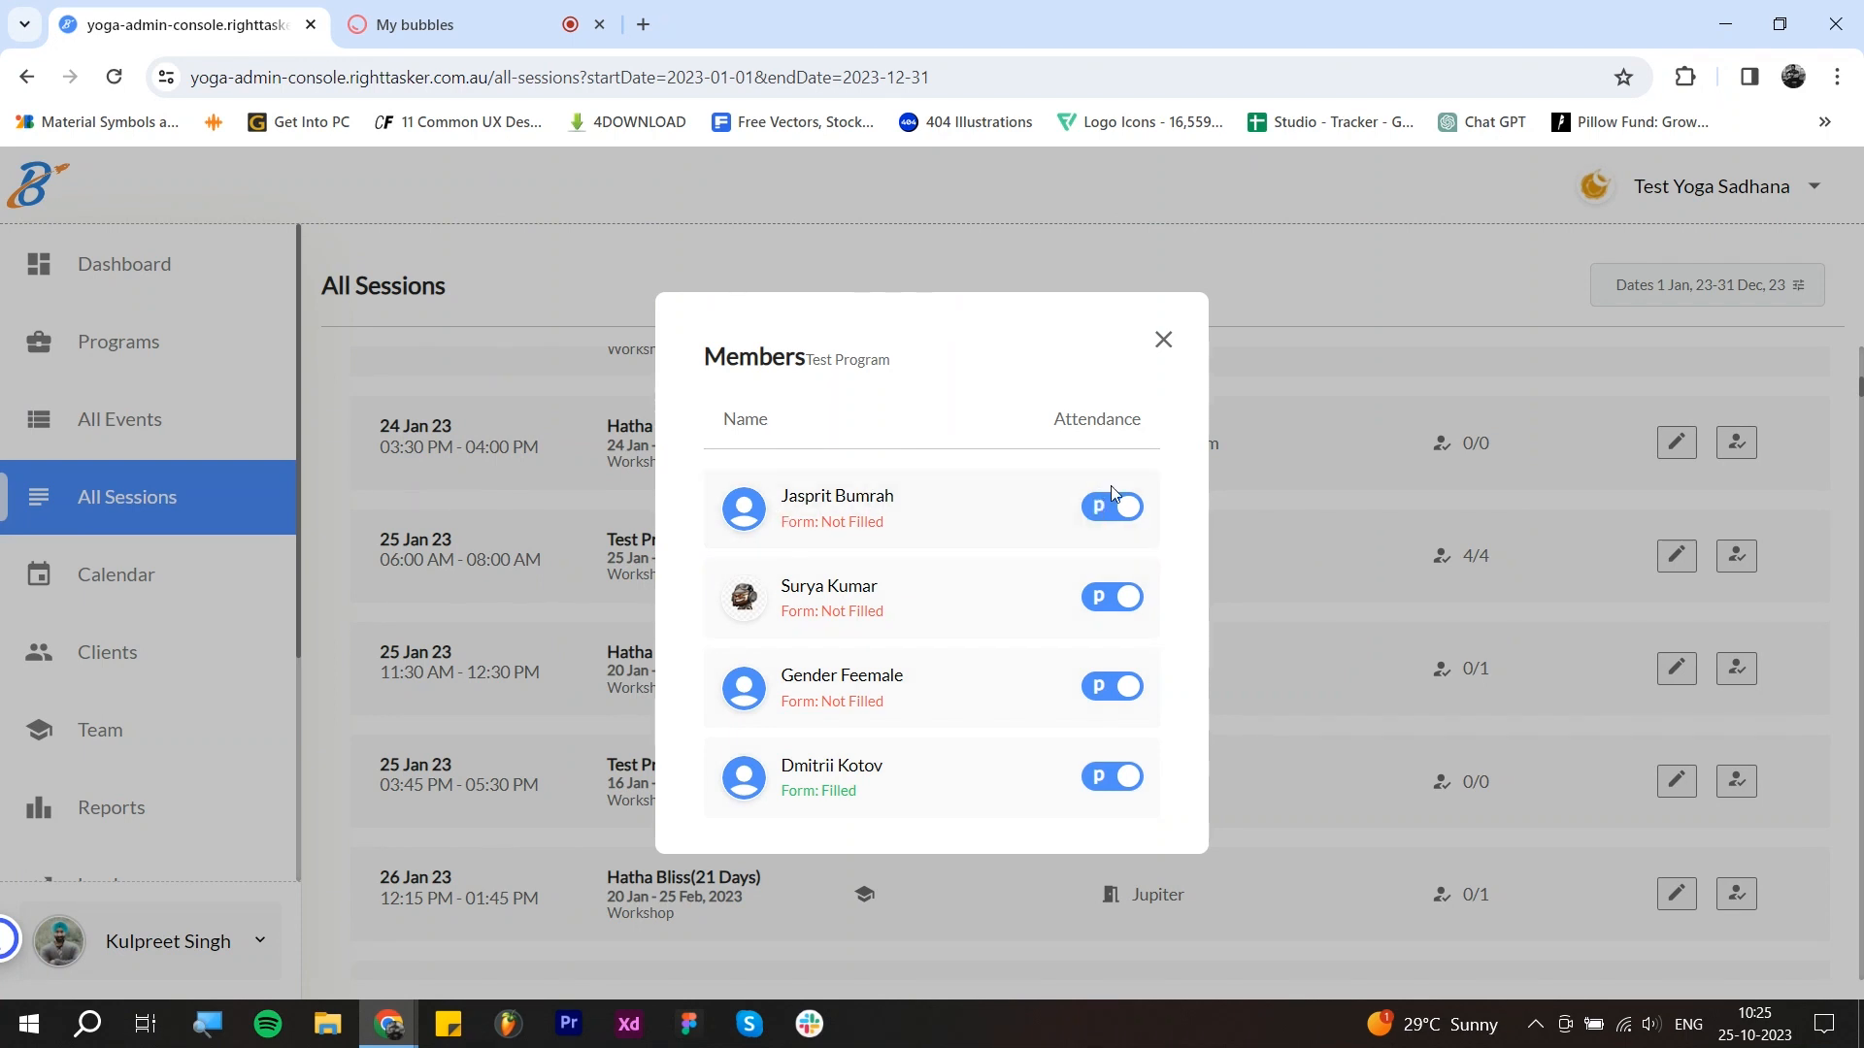
left_click(1121, 519)
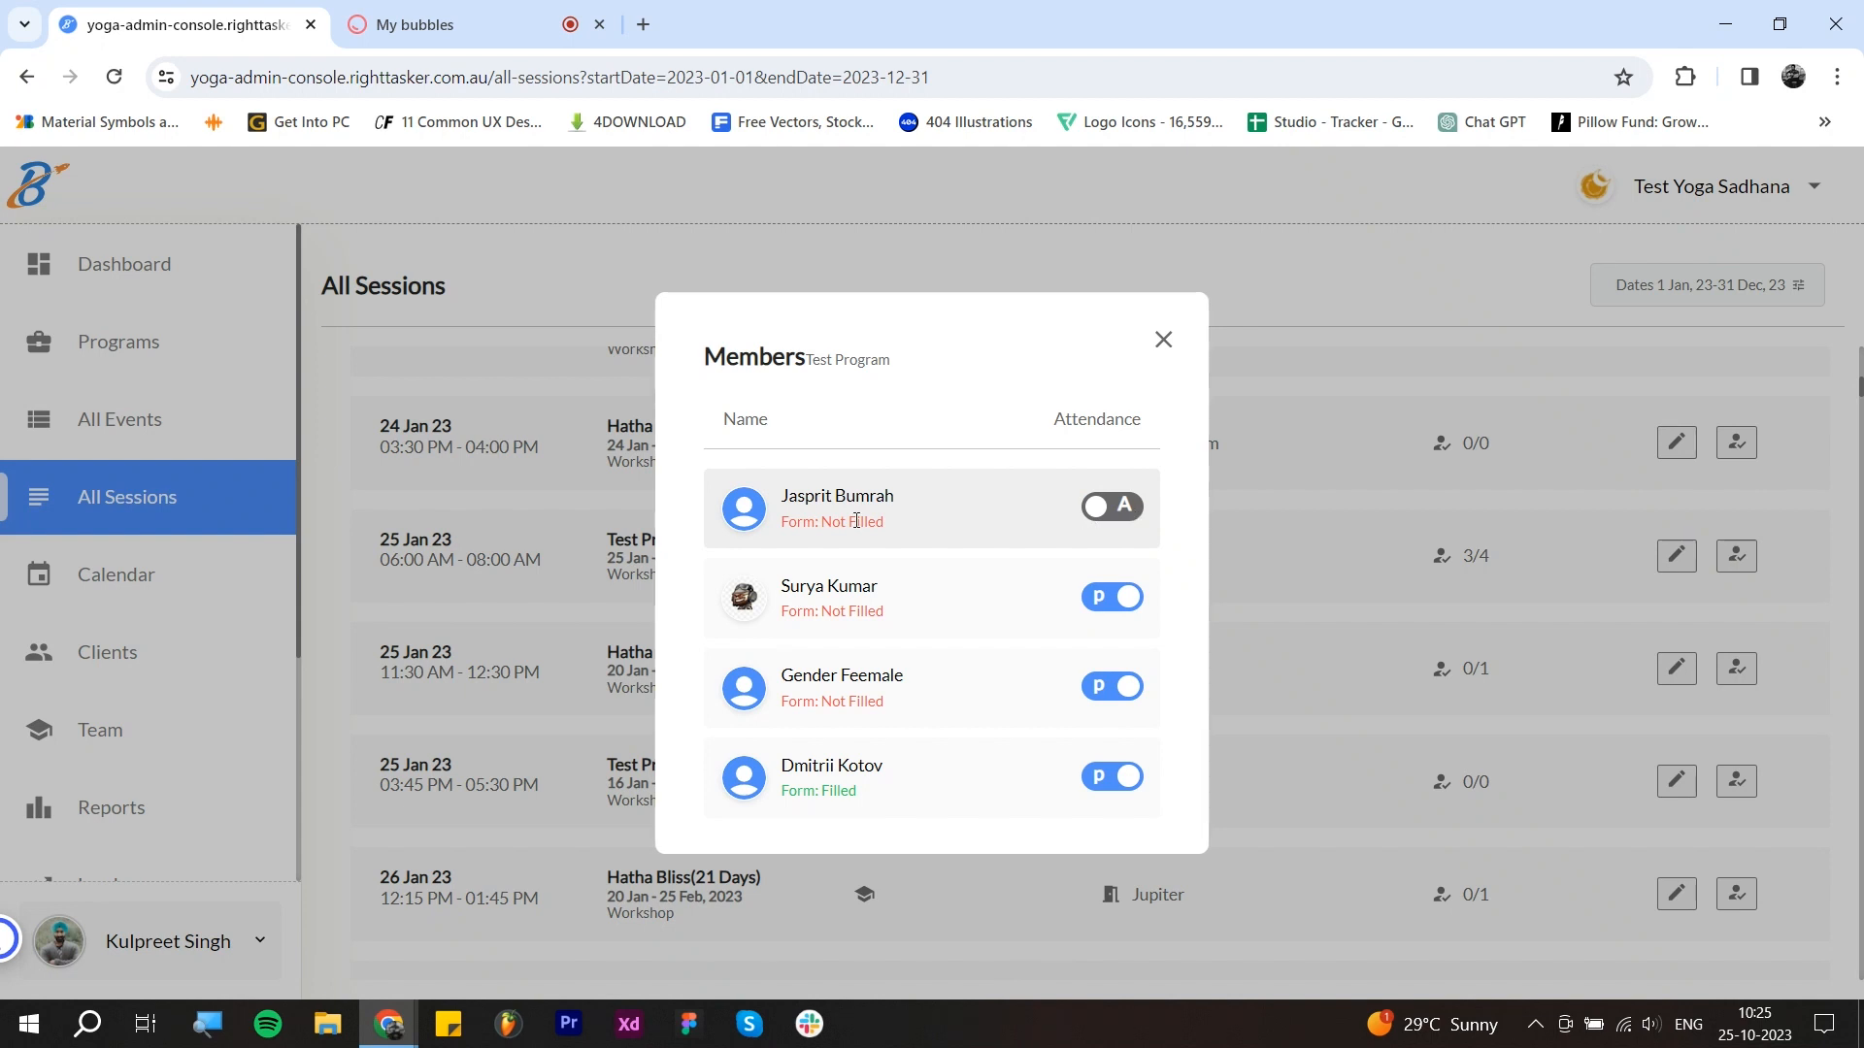
left_click(1107, 513)
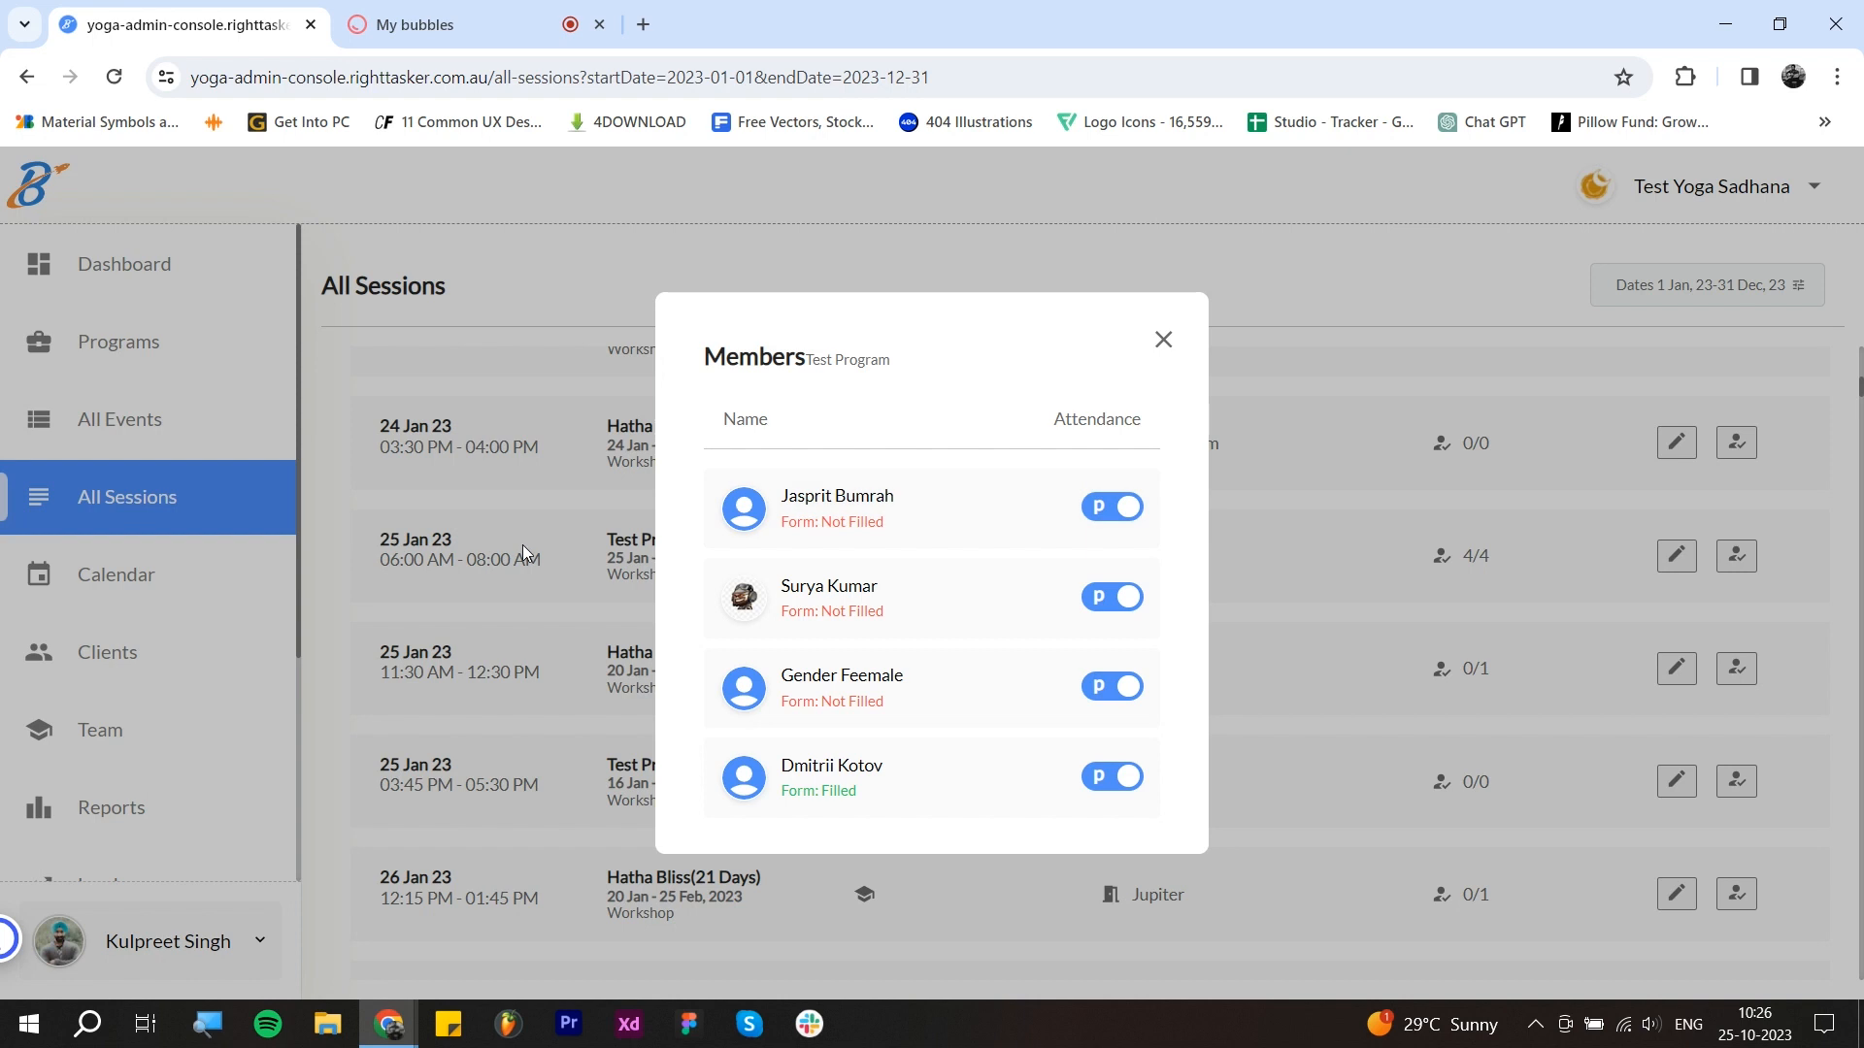
left_click(1164, 339)
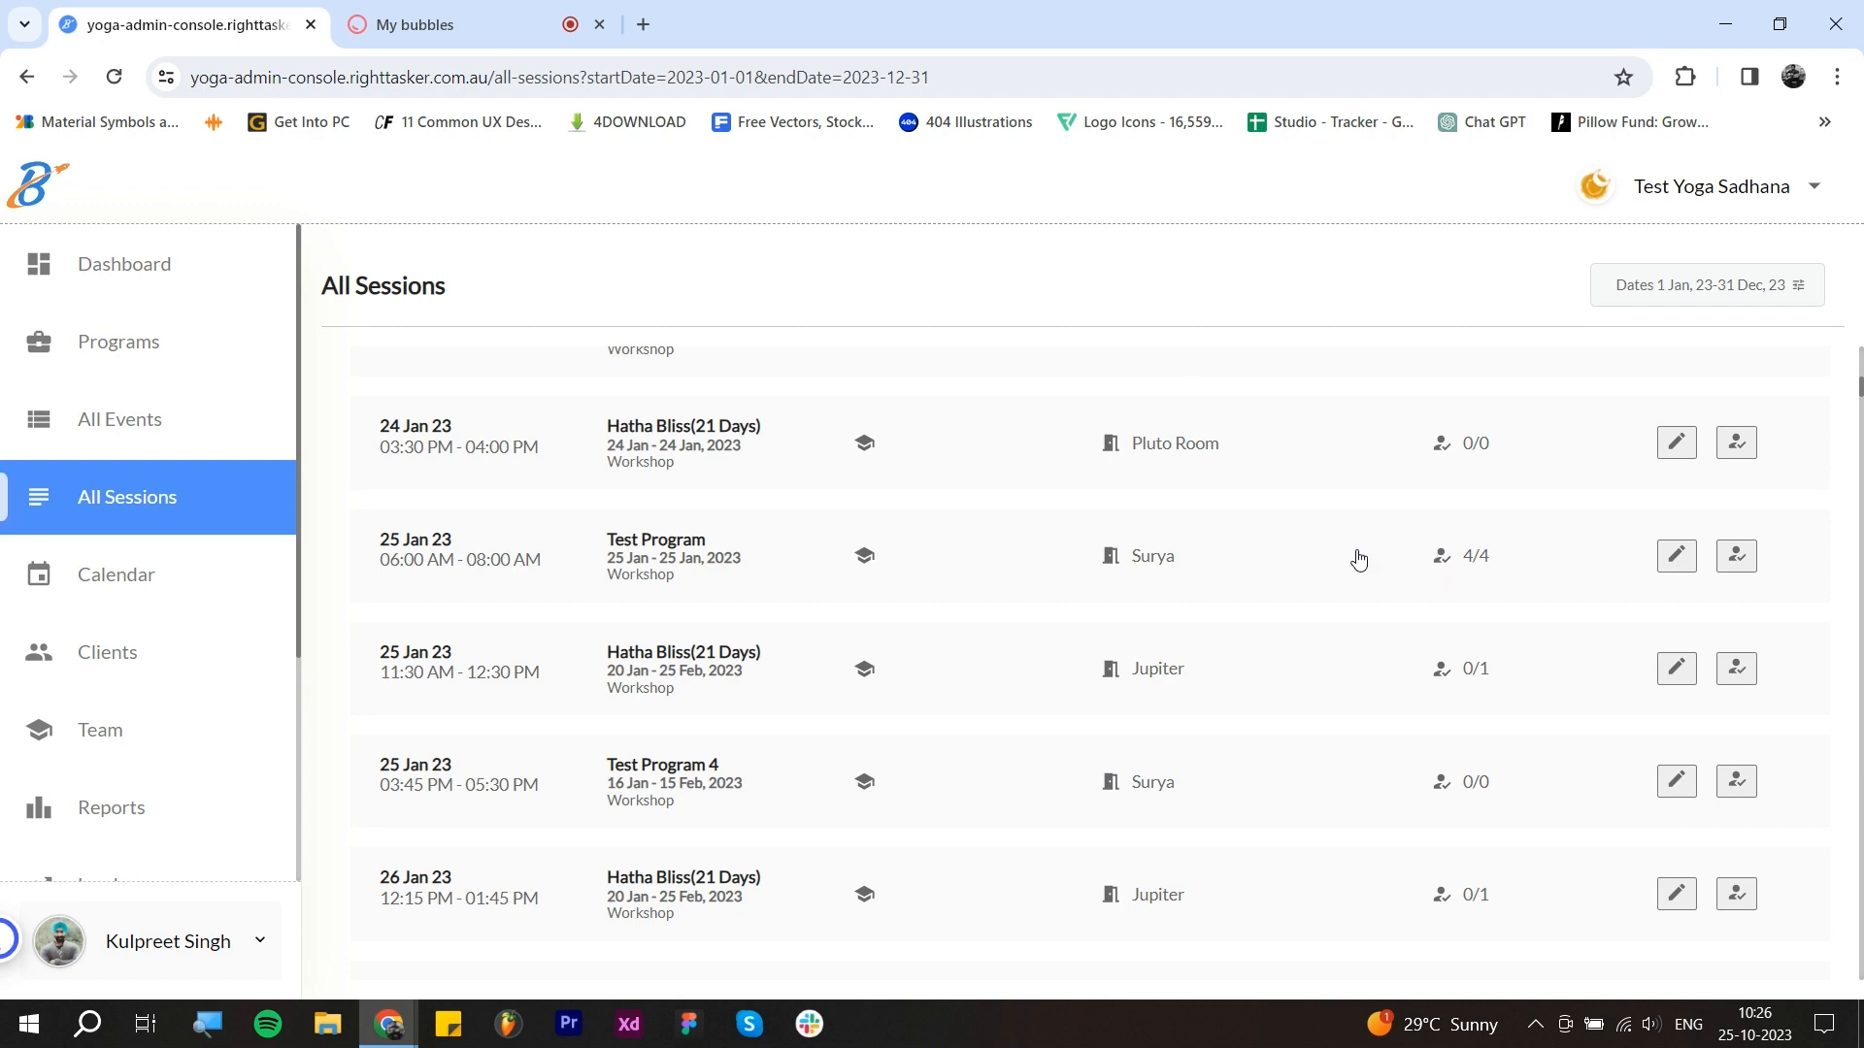
Step: View the contact details and attendance of all members of the 25 Jan 23 Test Program session
left_click(1465, 561)
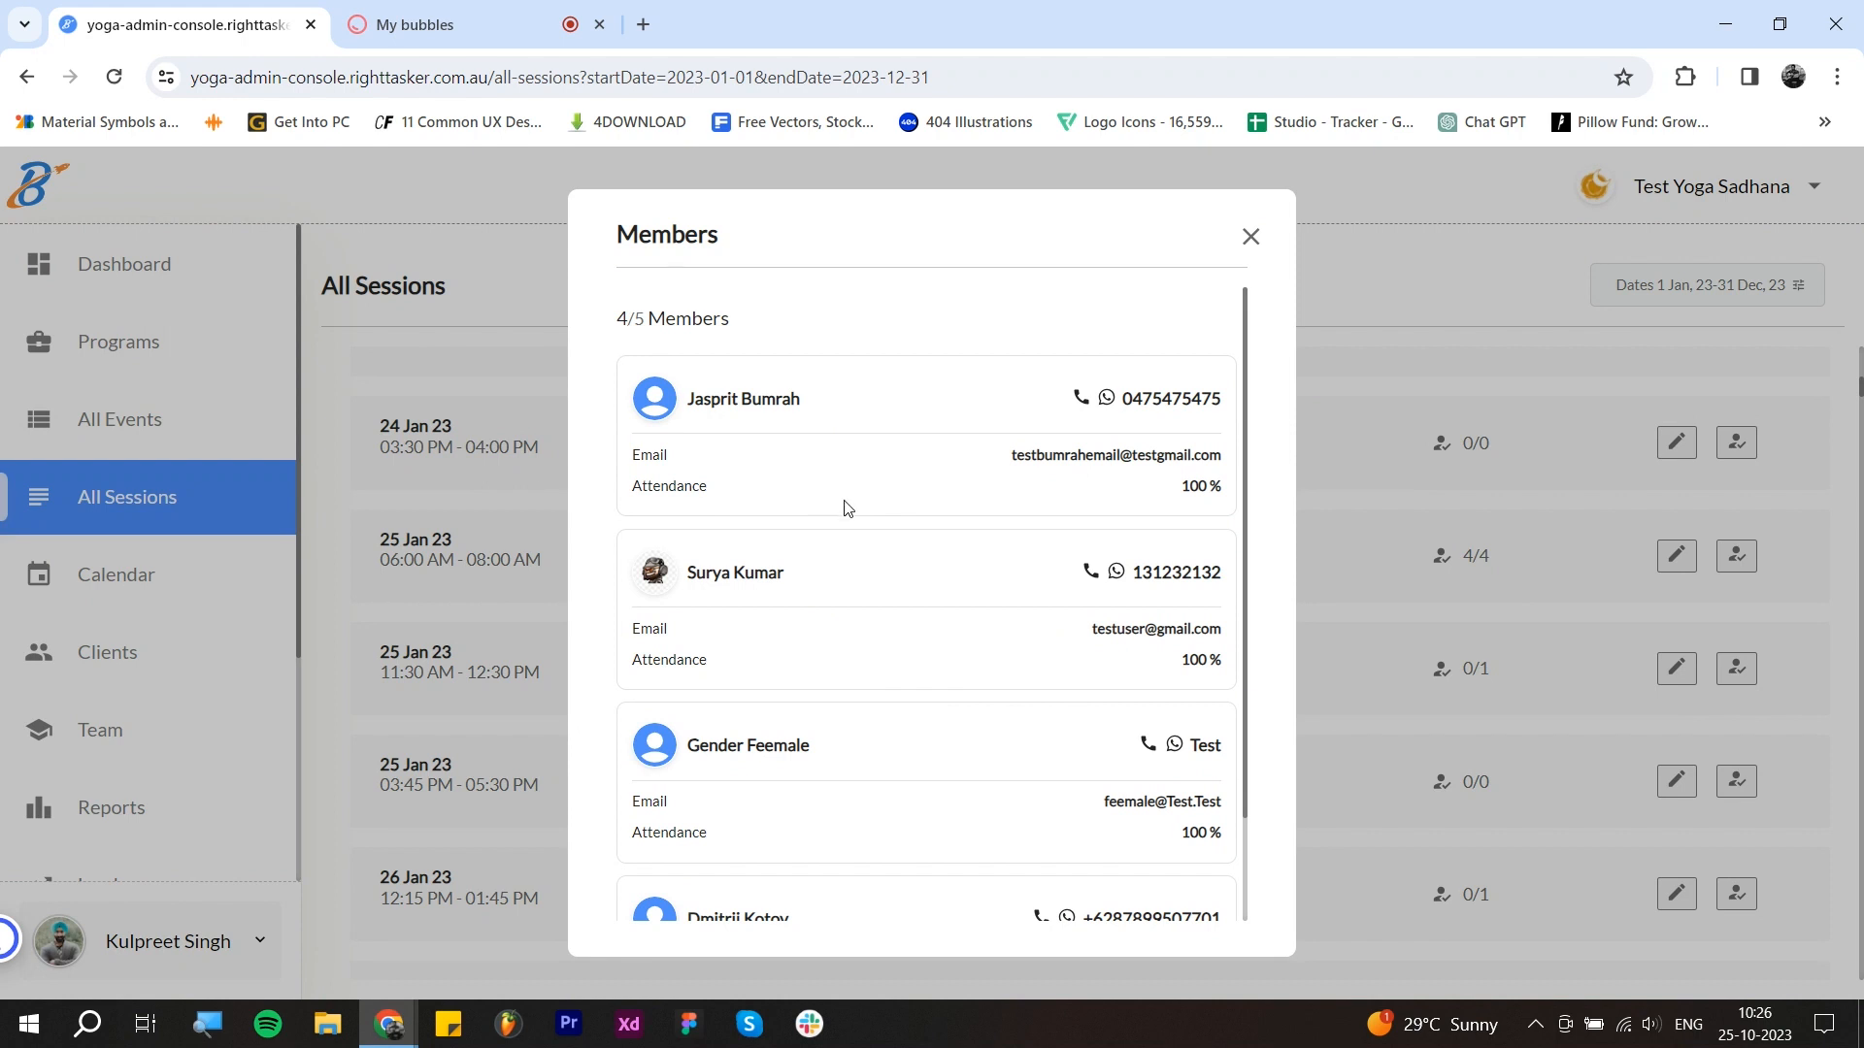
scroll(966, 574, "down", 1)
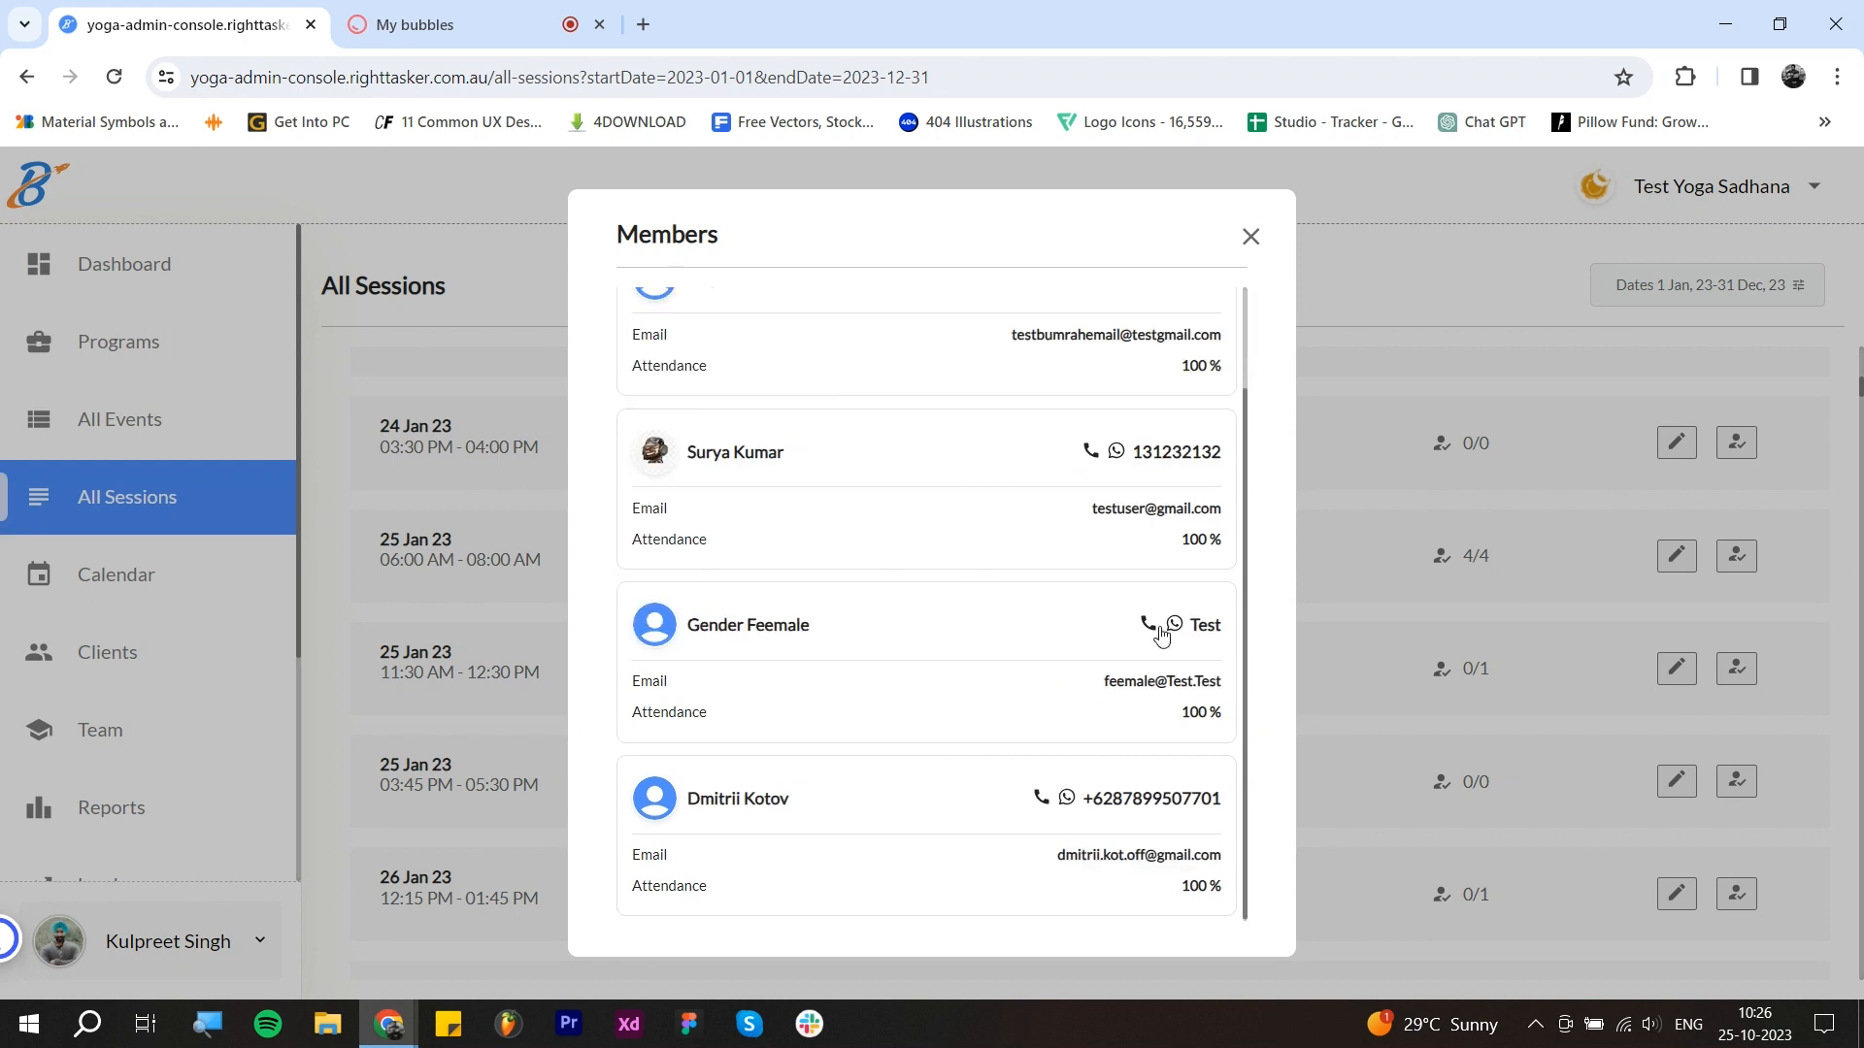
Step: Review the full member list of the 25 Jan 23 session again and highlight the first member's phone number
scroll(1160, 638, "up", 1)
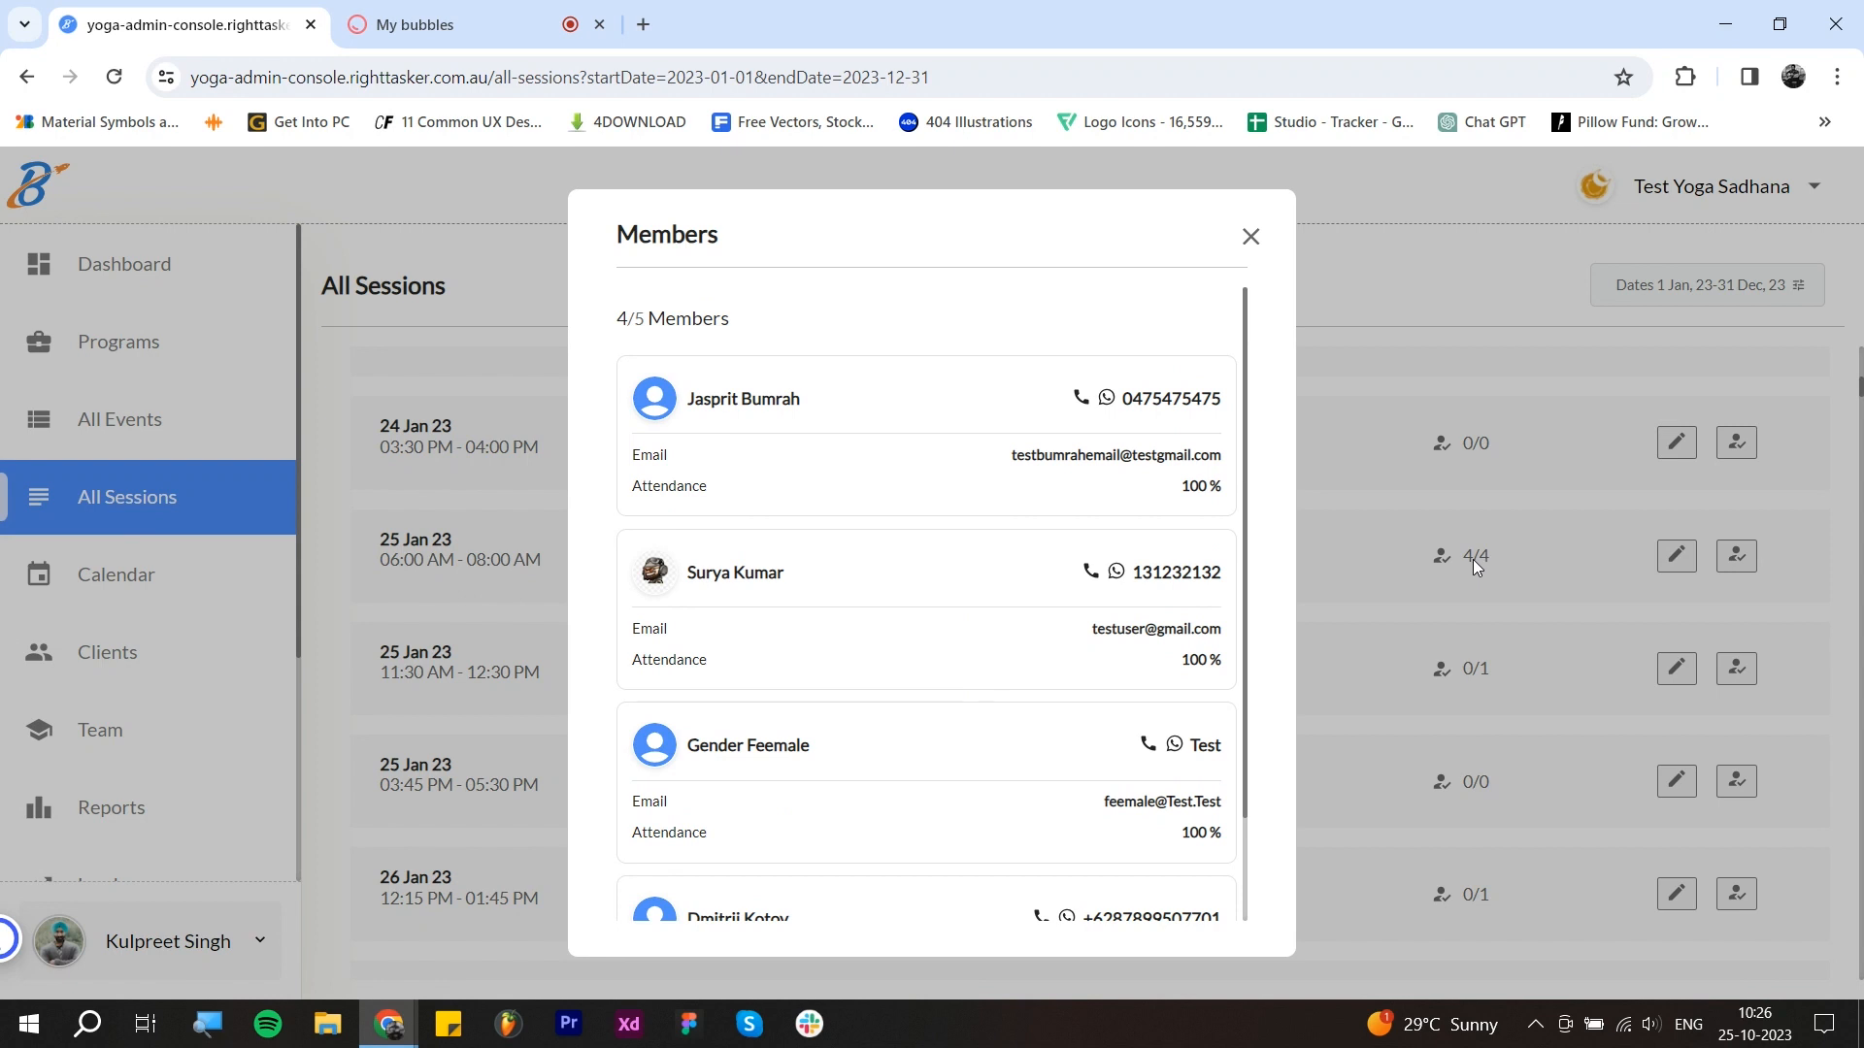
scroll(767, 587, "down", 1)
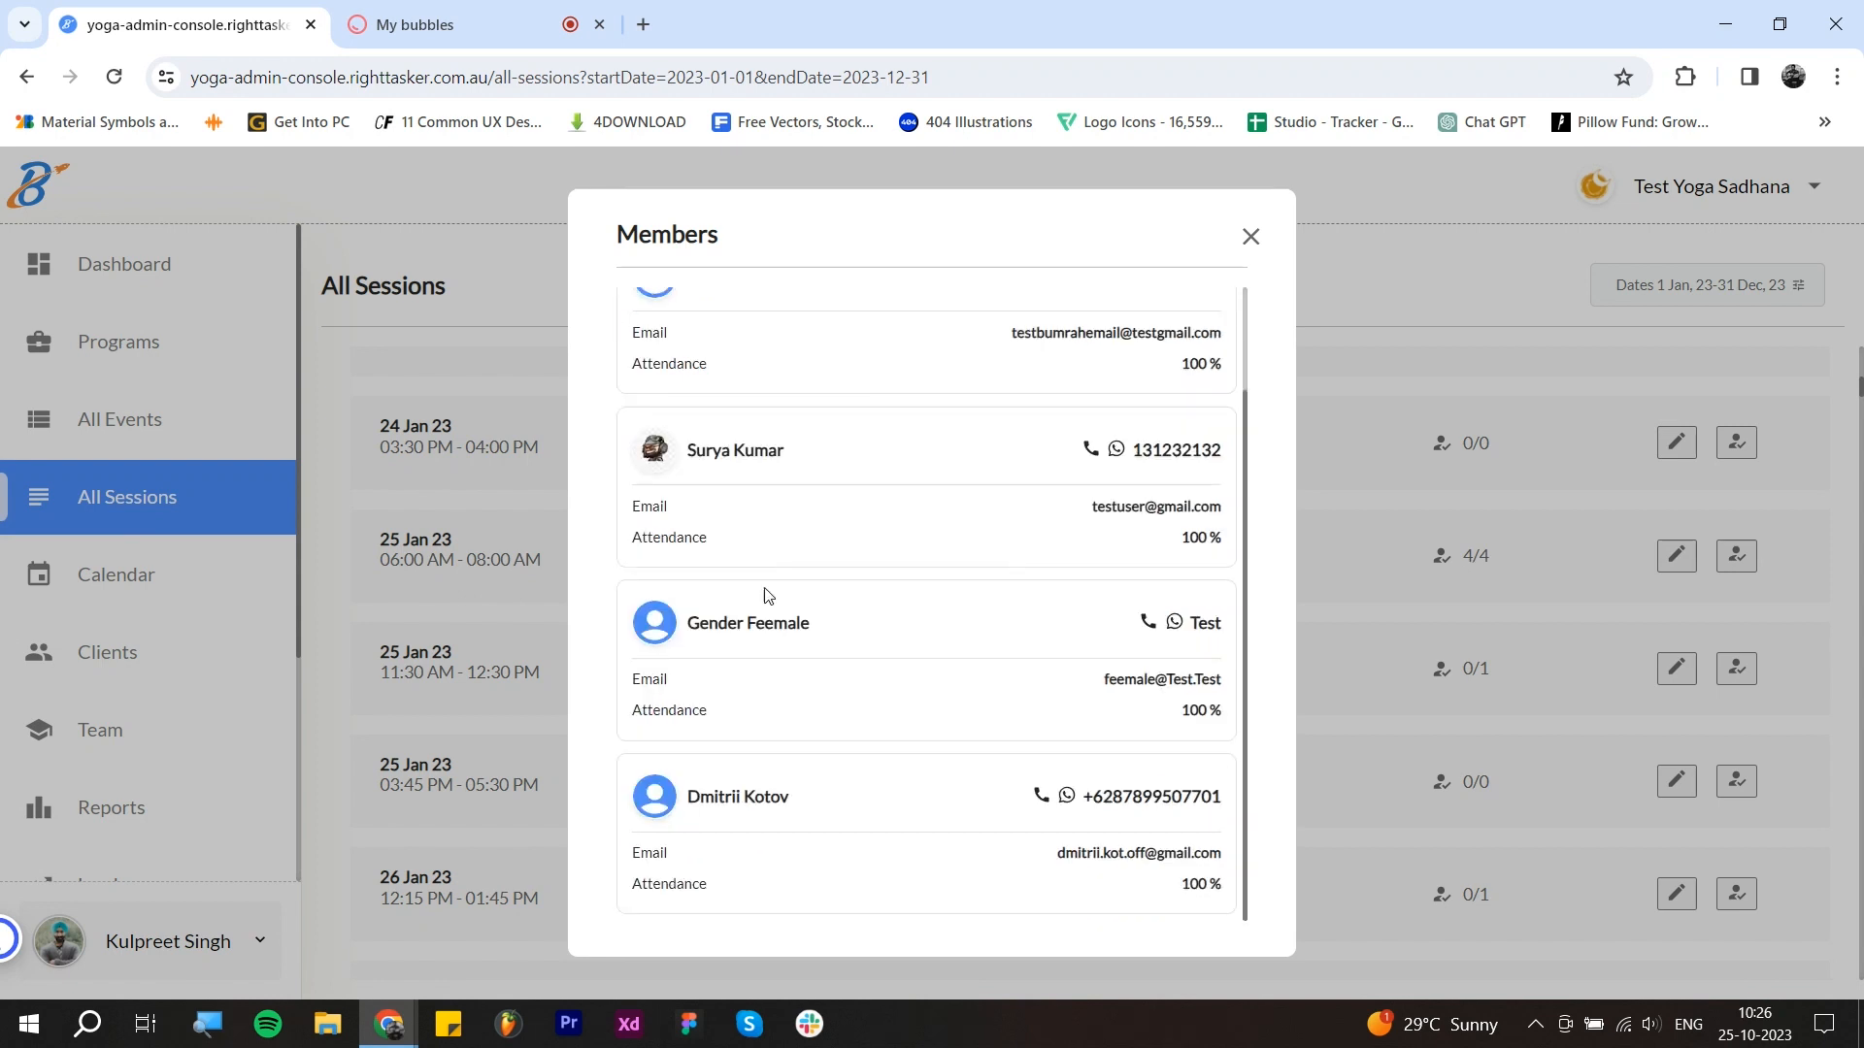
scroll(889, 655, "up", 1)
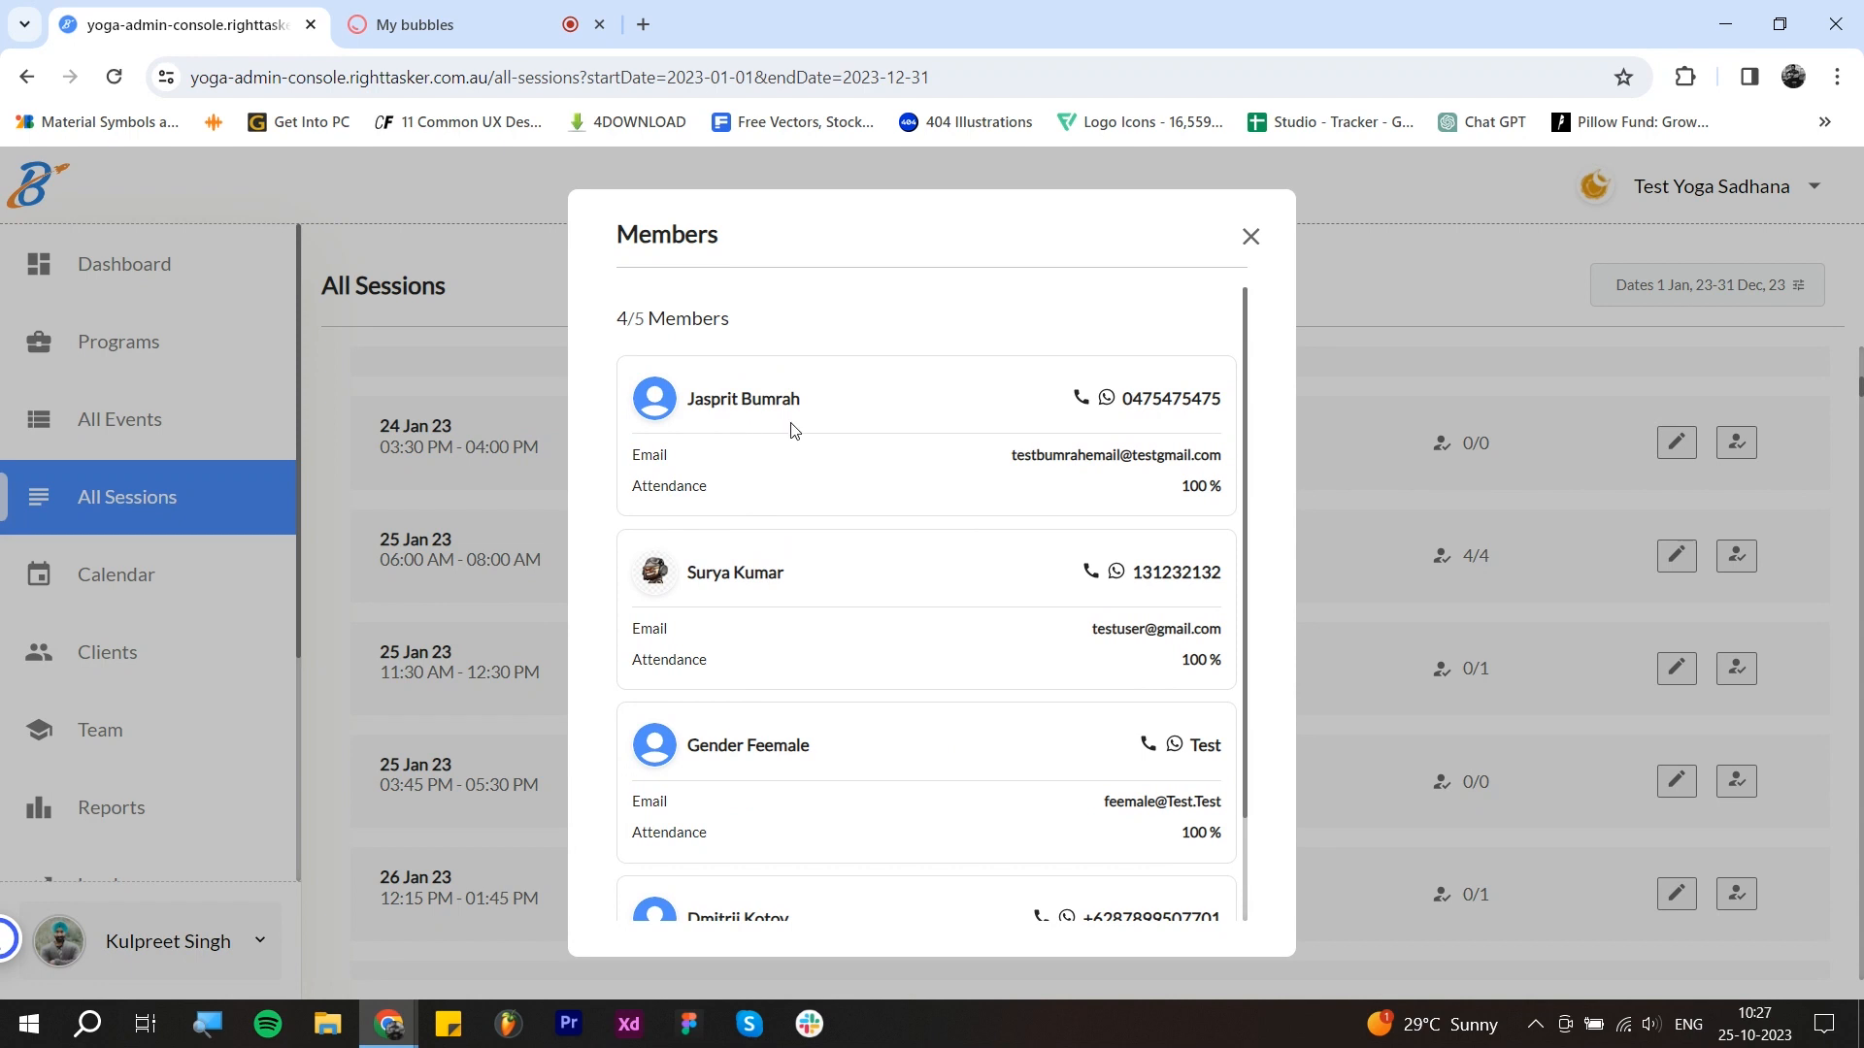
scroll(826, 622, "down", 1)
scroll(883, 563, "up", 1)
left_click_drag(1132, 400, 1218, 401)
left_click(1201, 399)
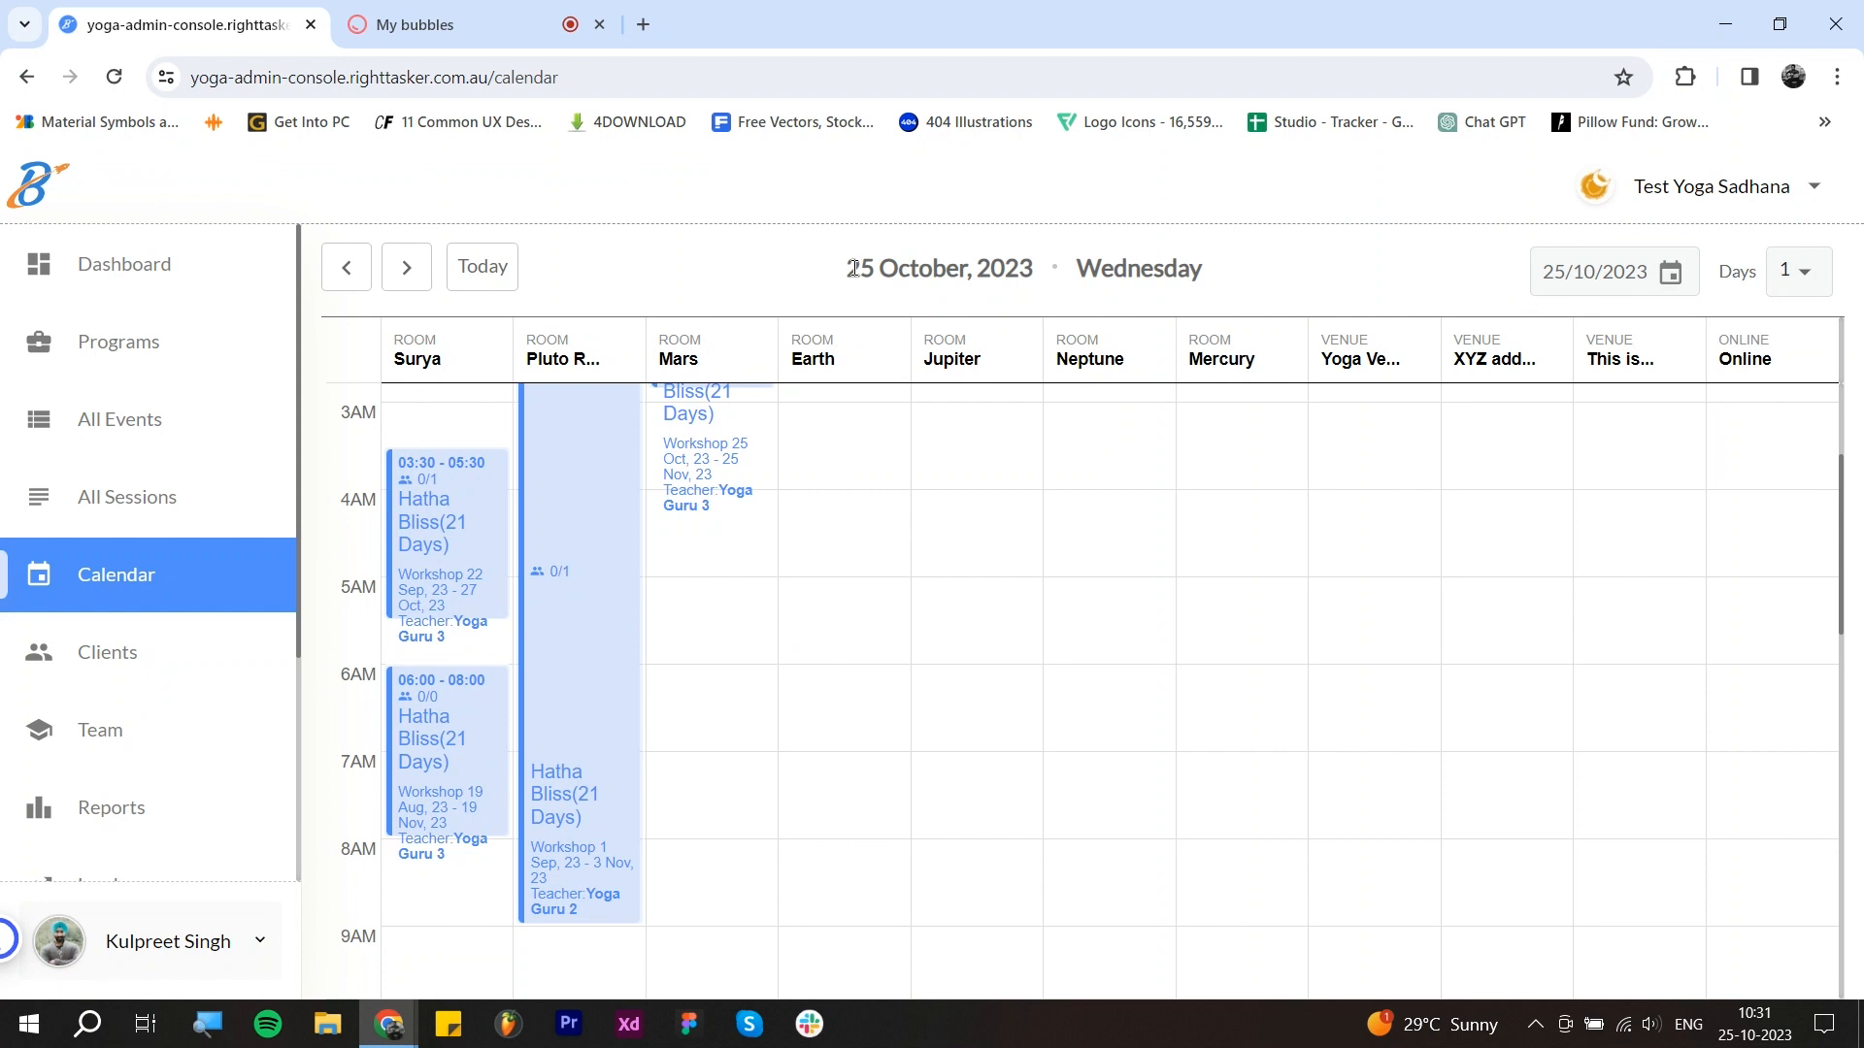
Step: Examine the calendar's date heading, date picker and room-by-room session schedule for 25 October 2023
left_click_drag(852, 269, 1030, 262)
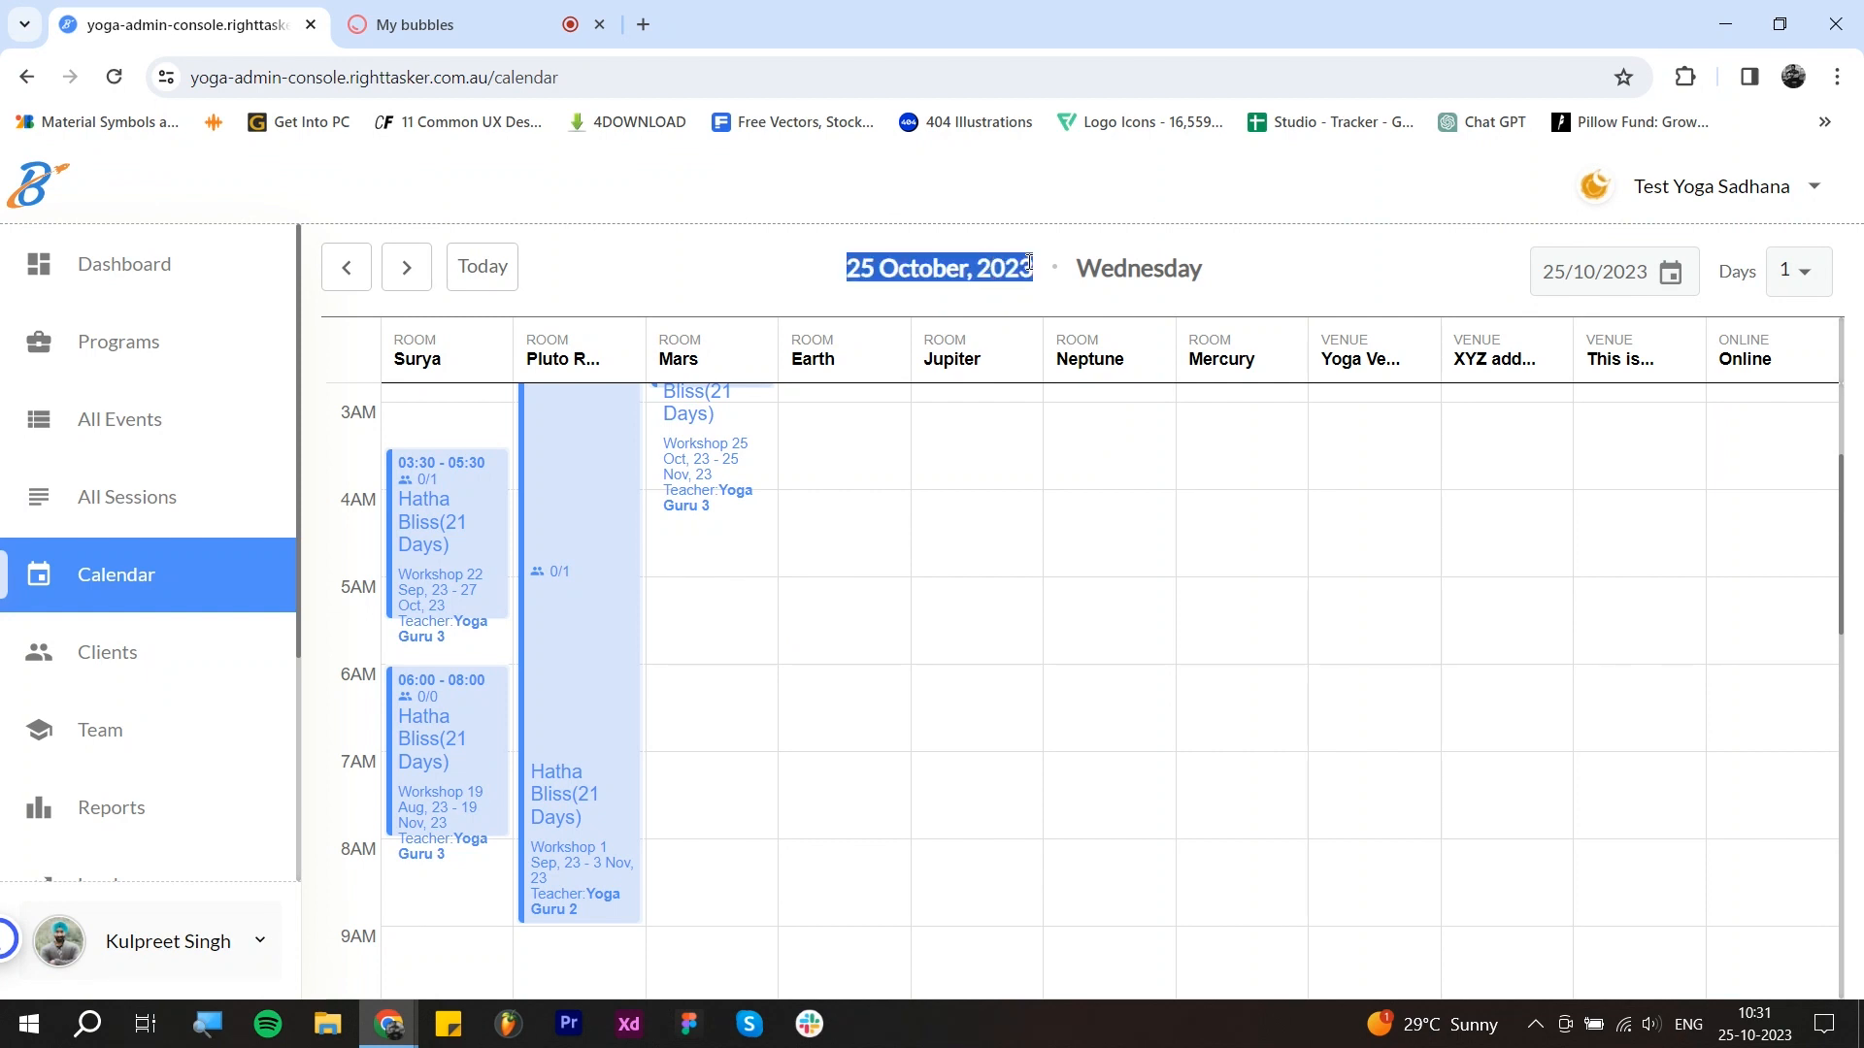
left_click(1301, 269)
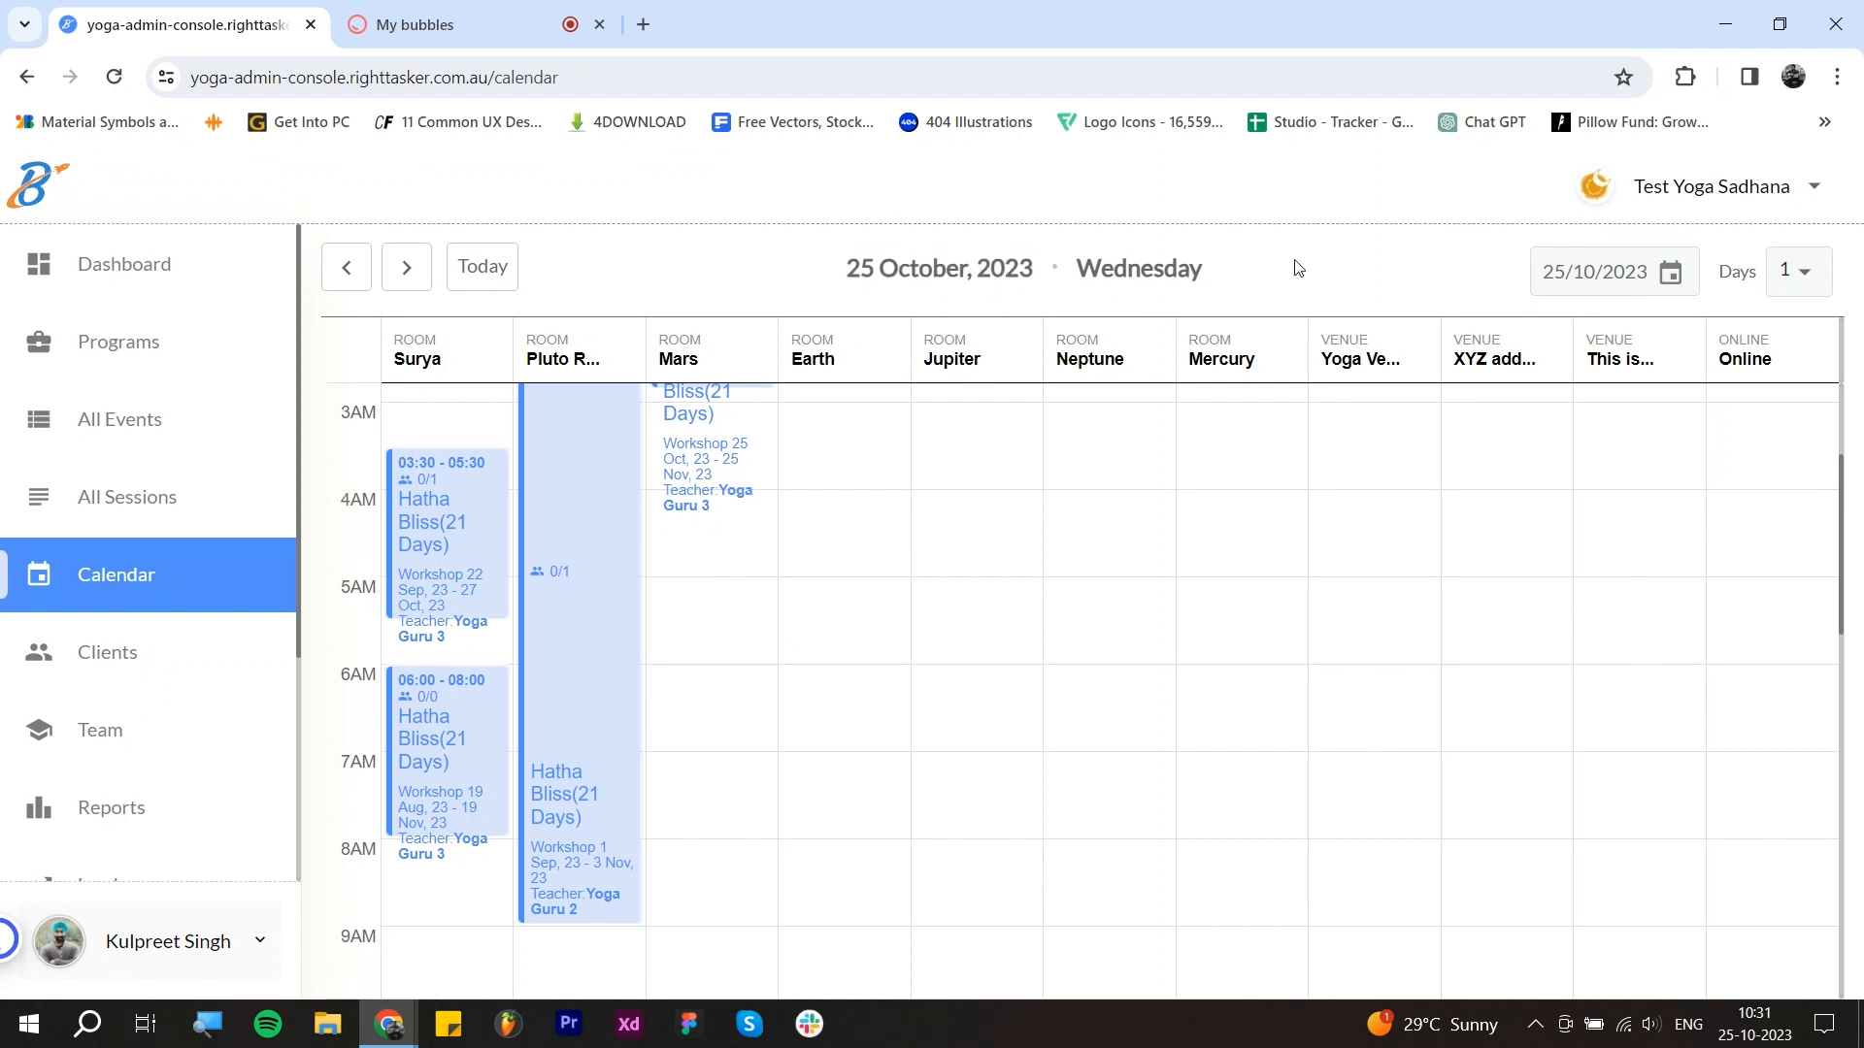
left_click(1617, 271)
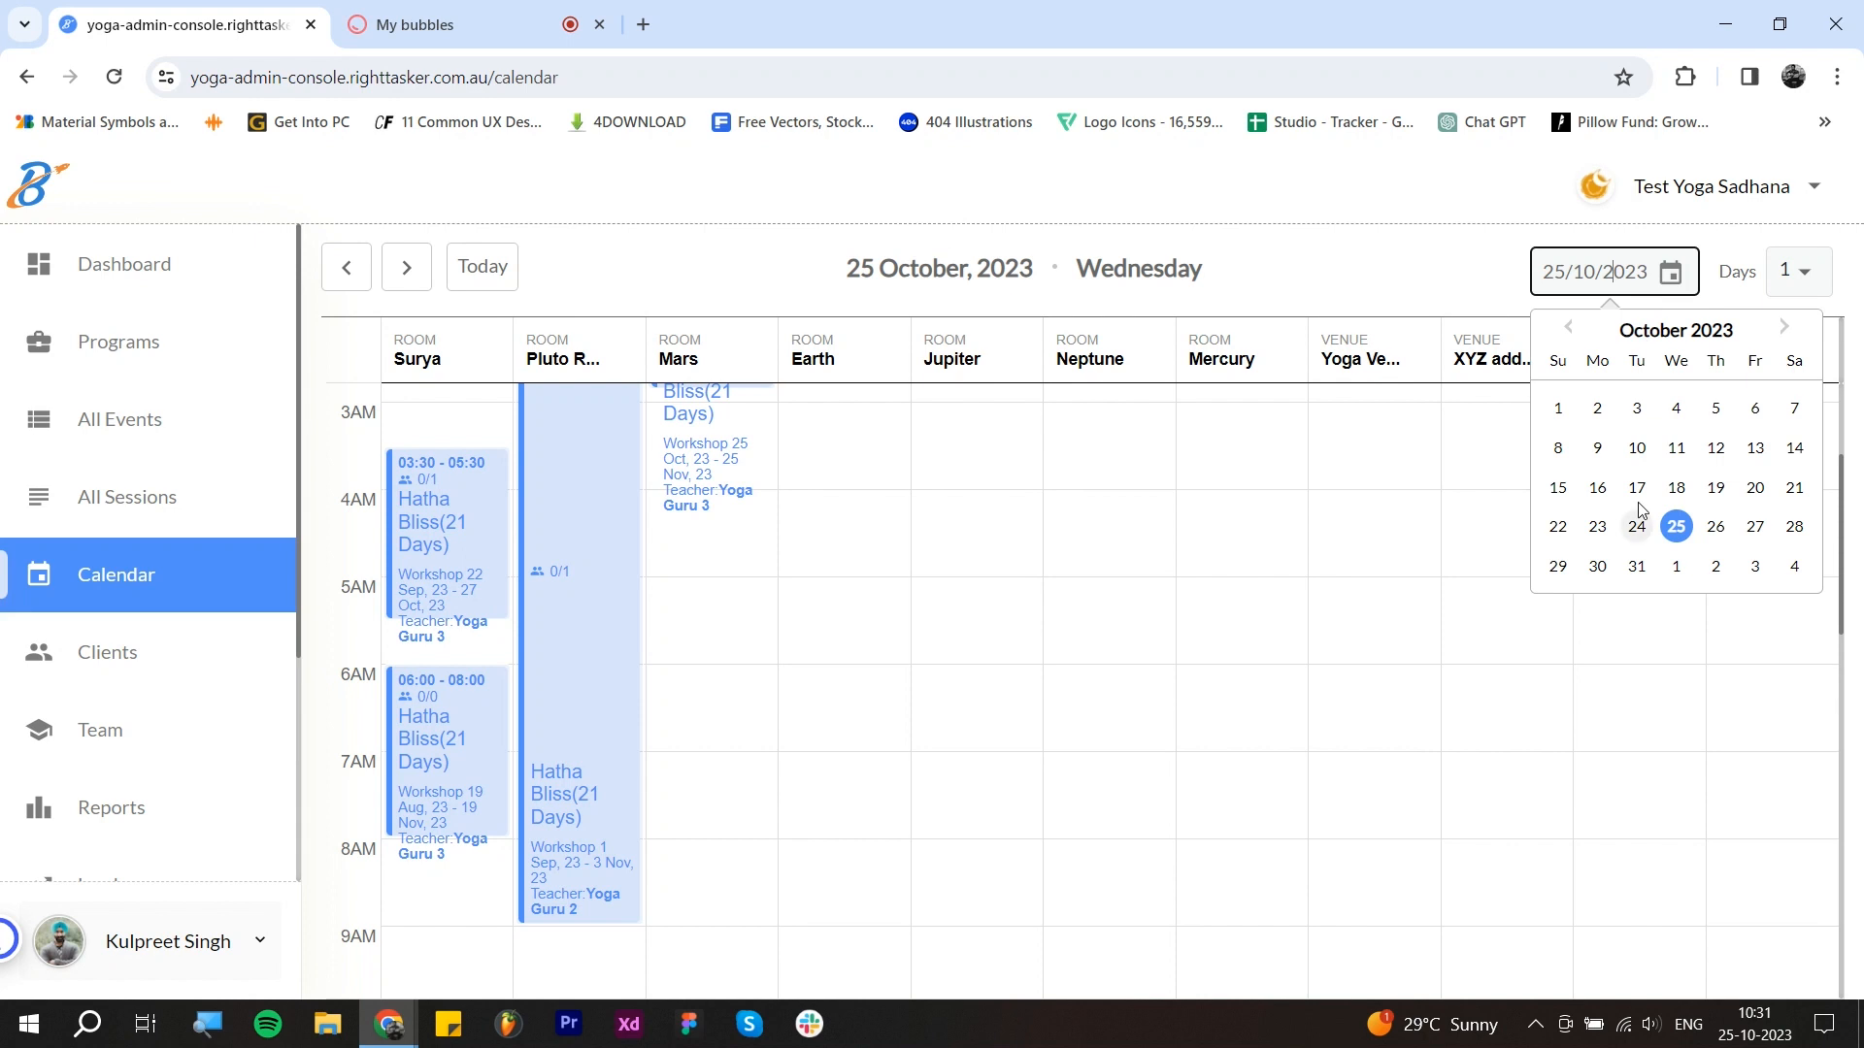
left_click(500, 620)
scroll(500, 621, "up", 3)
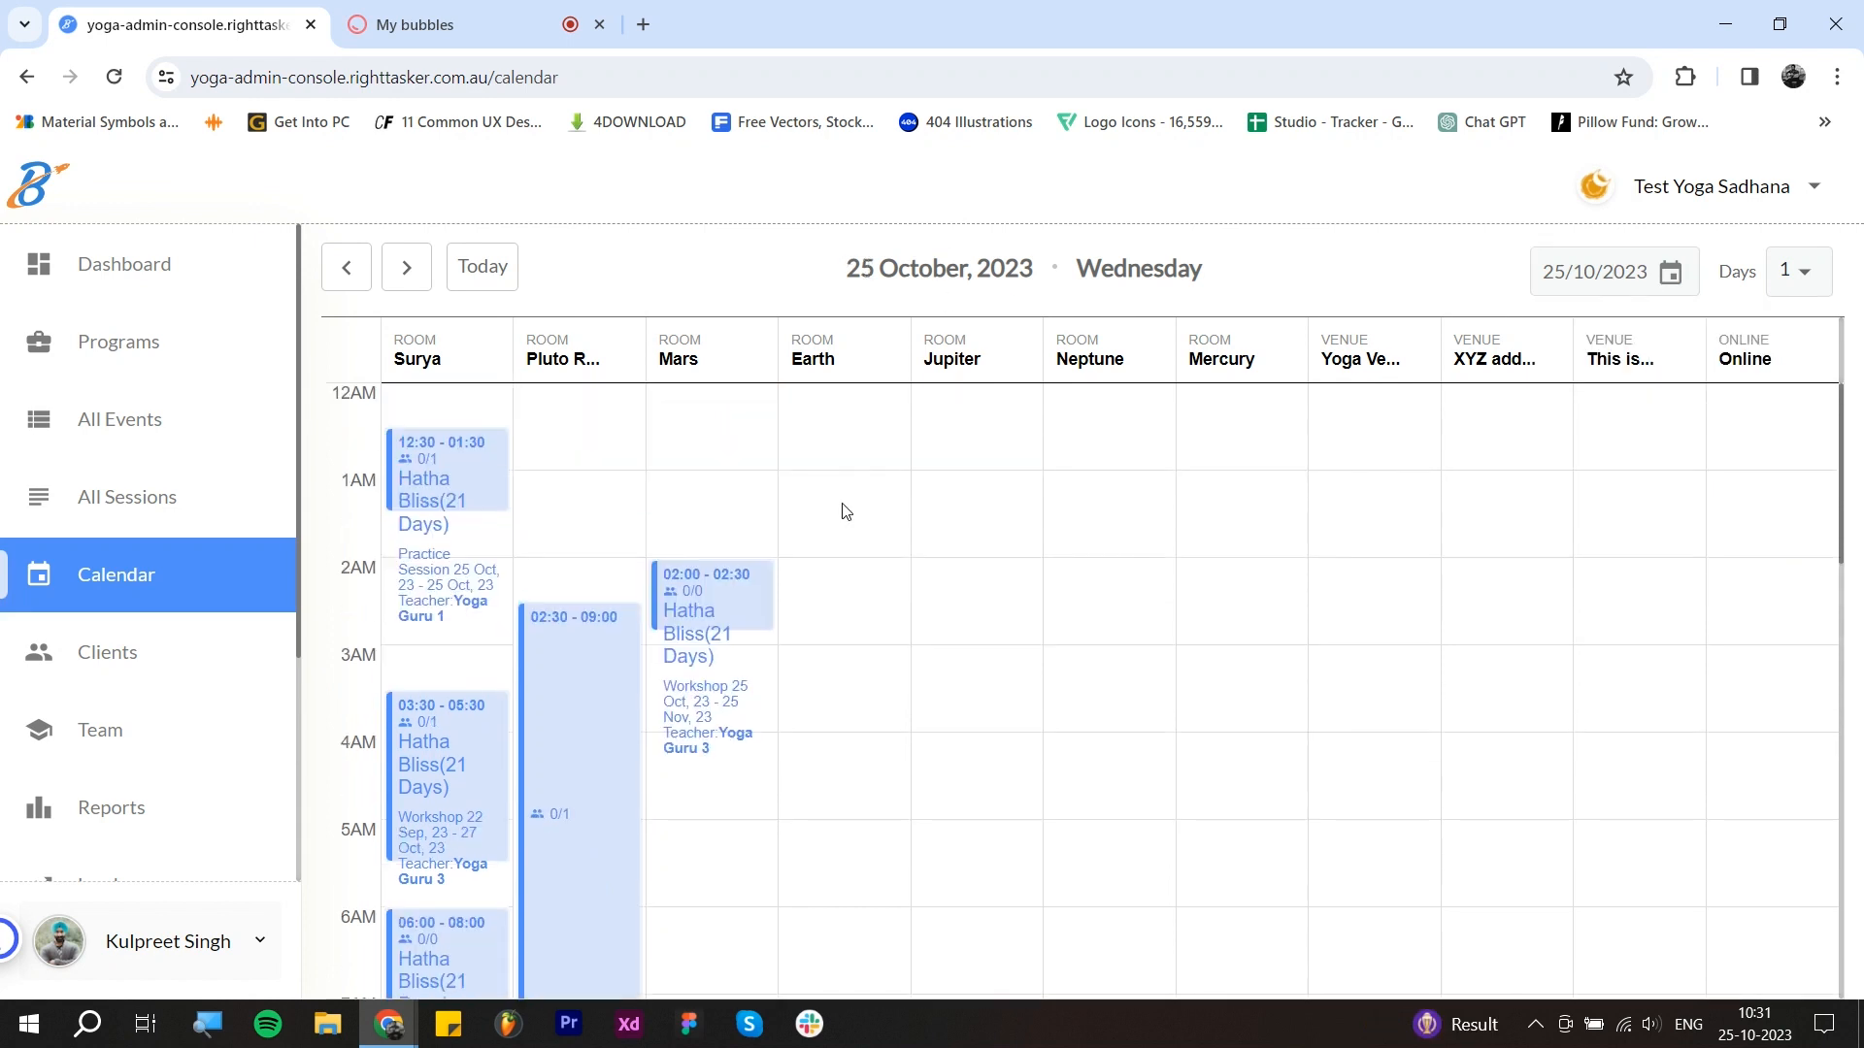
scroll(898, 577, "down", 3)
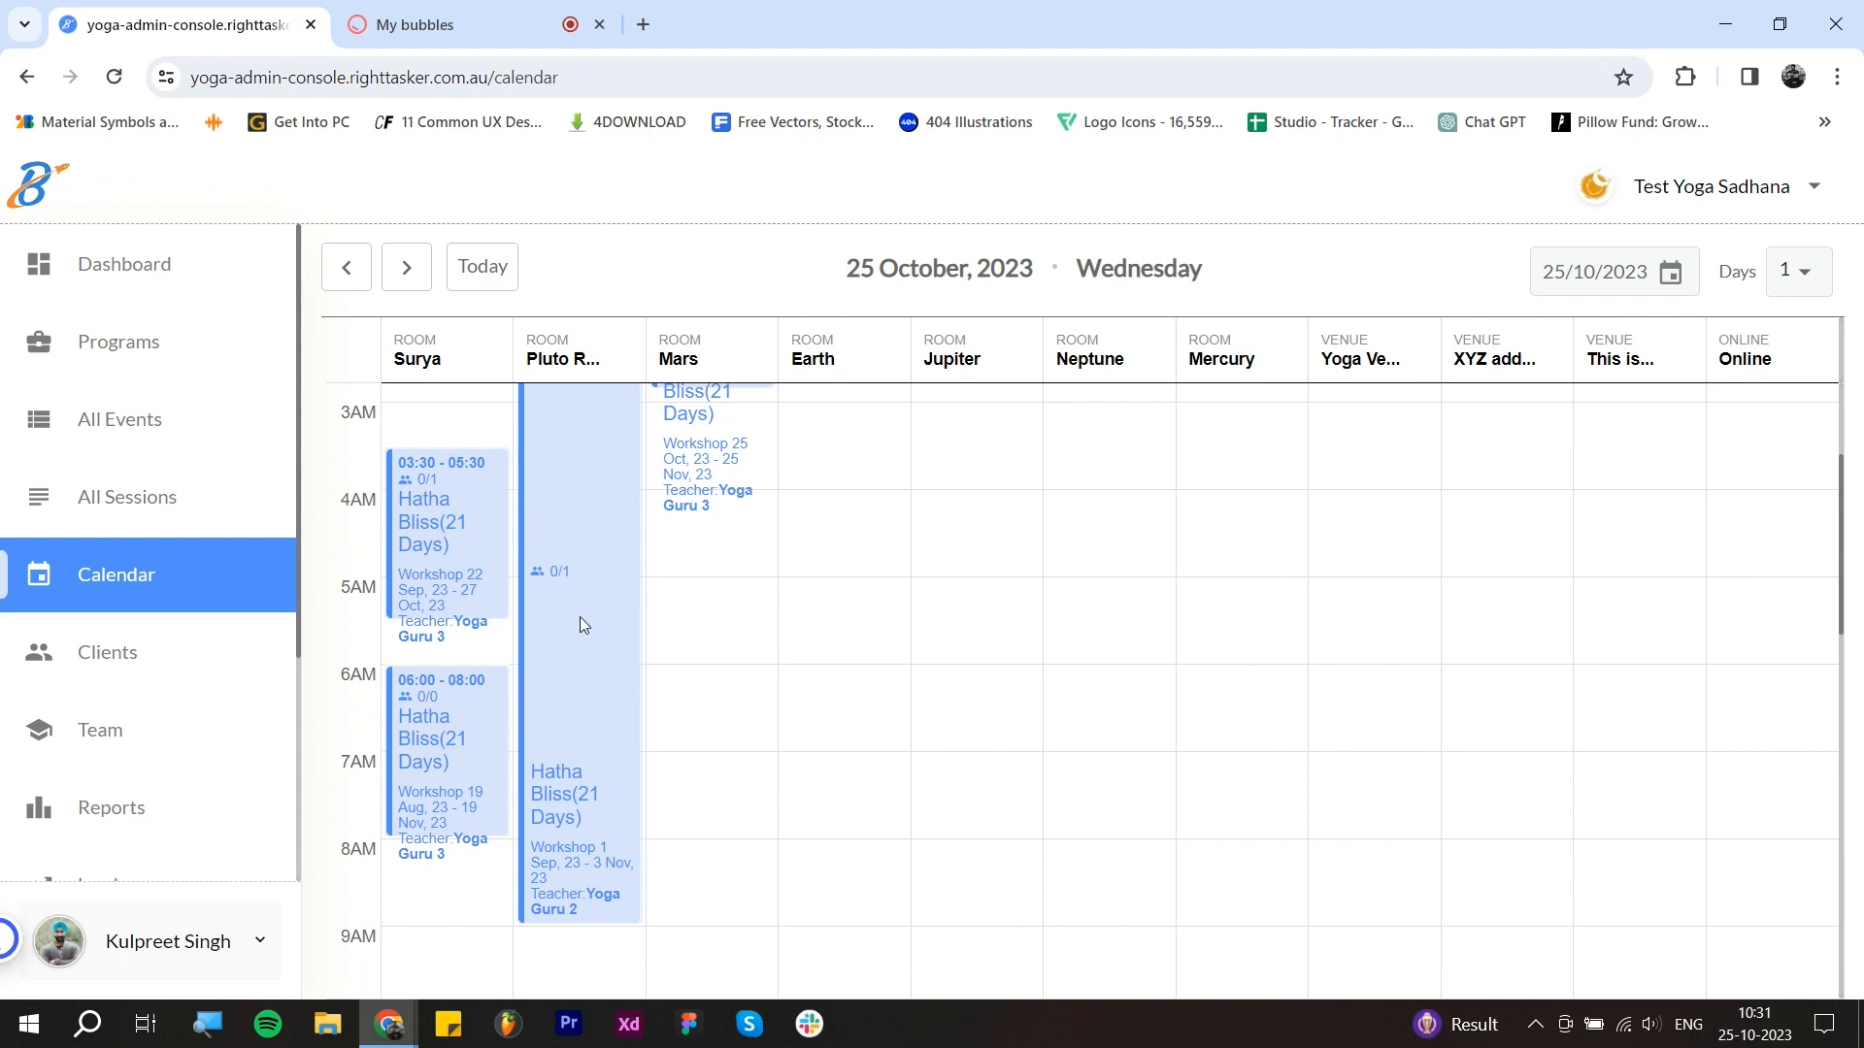
Step: View the details of the 06:00 Surya and 02:30 Pluto room sessions, including the latter's members and attendance marking
left_click(480, 719)
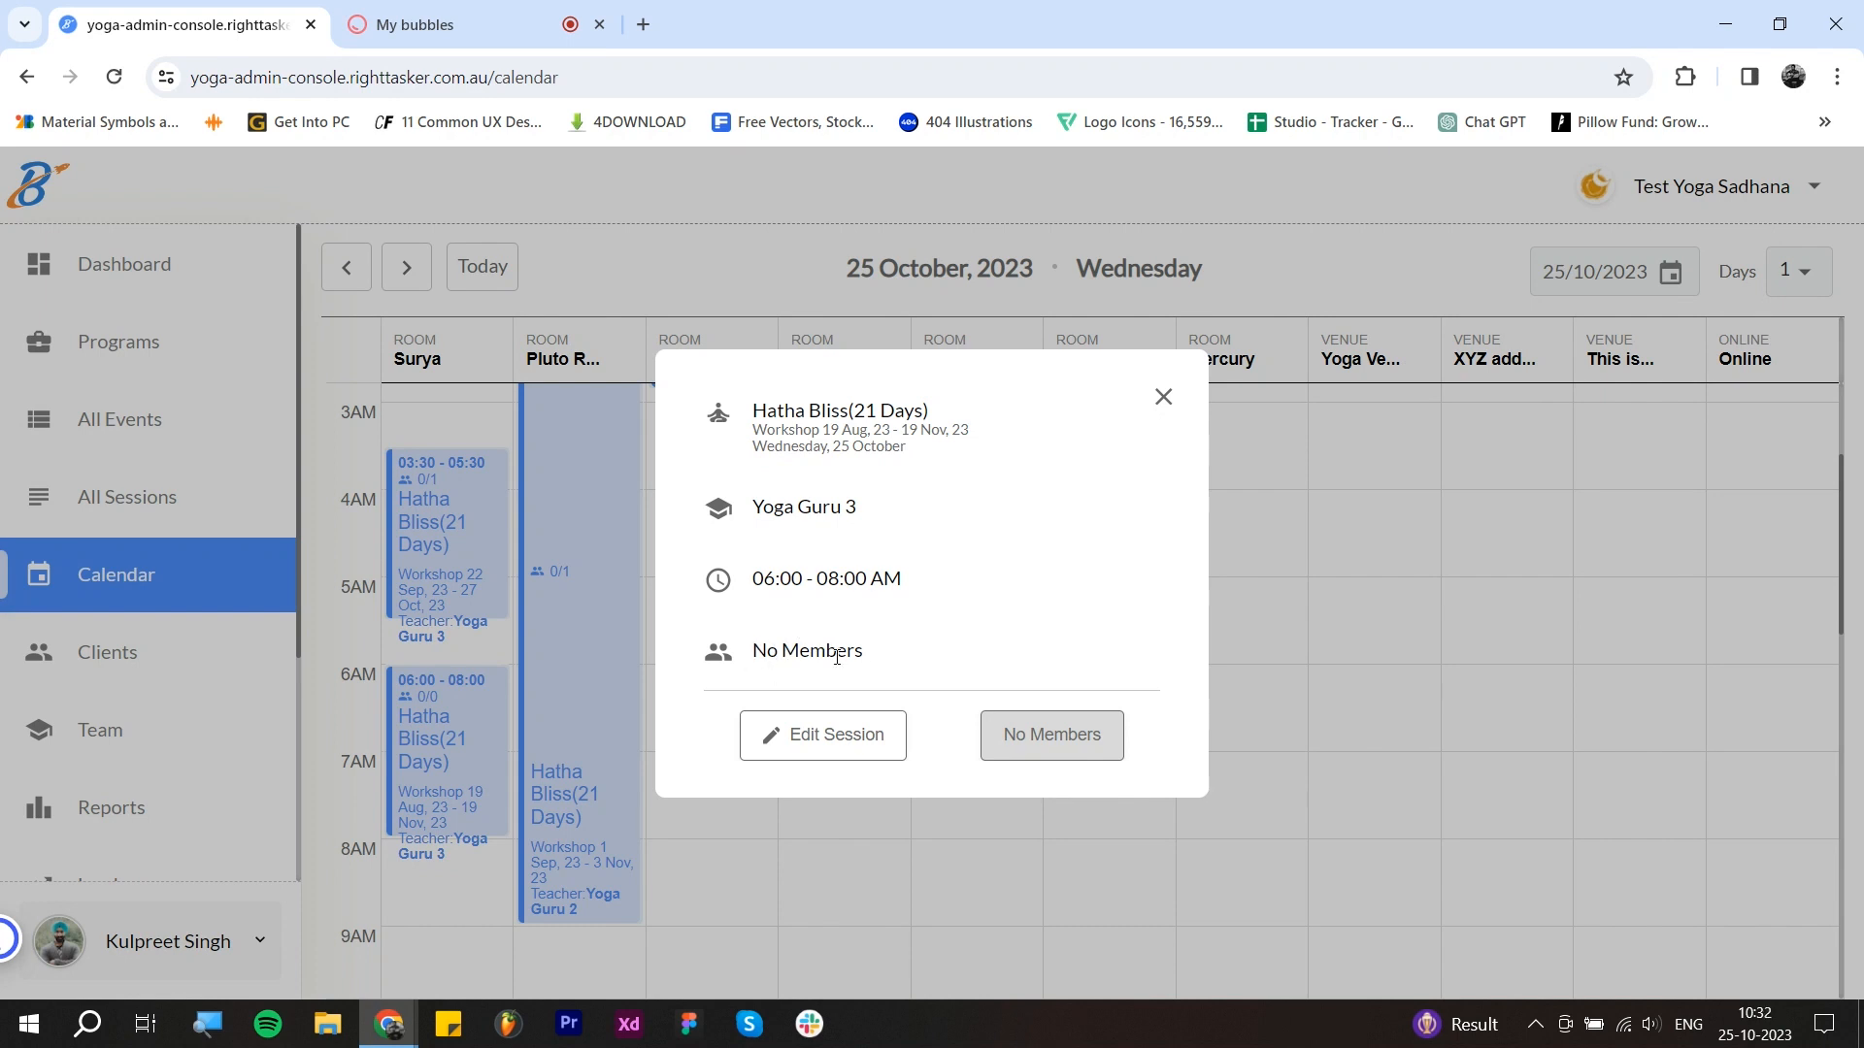
left_click(1164, 397)
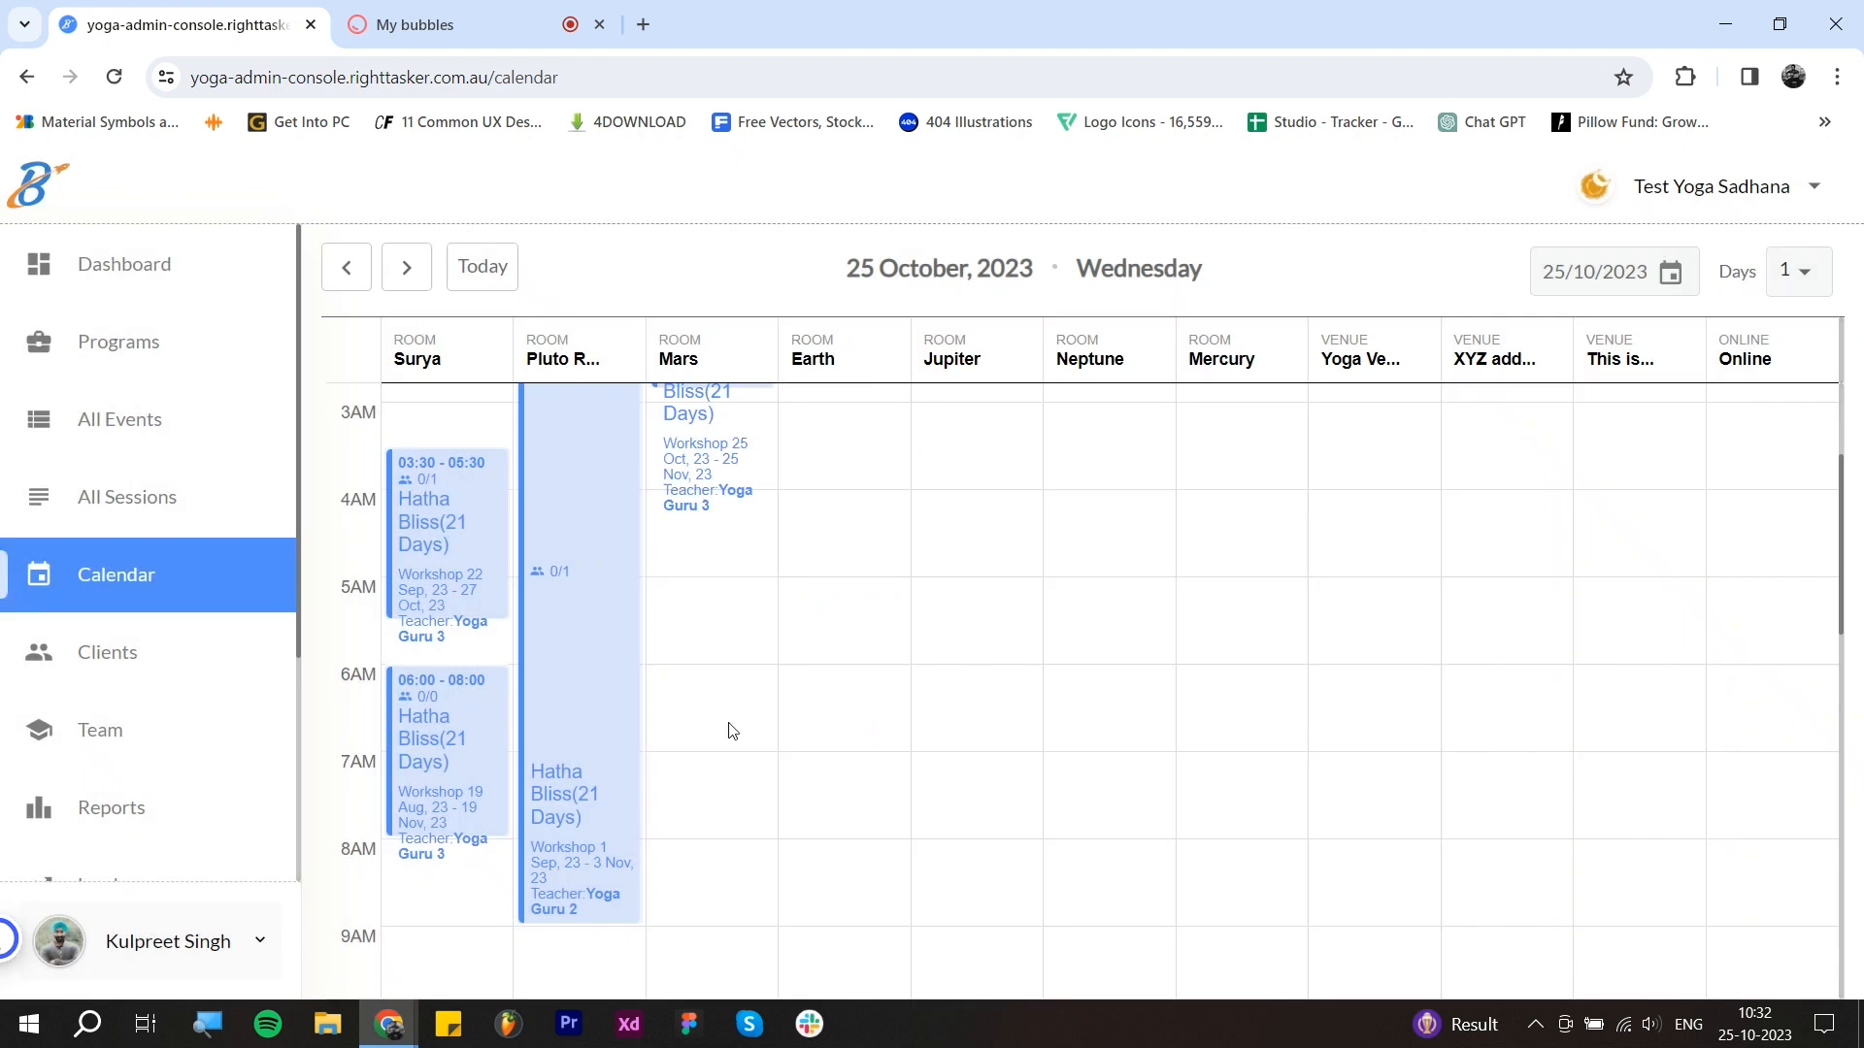
left_click(597, 579)
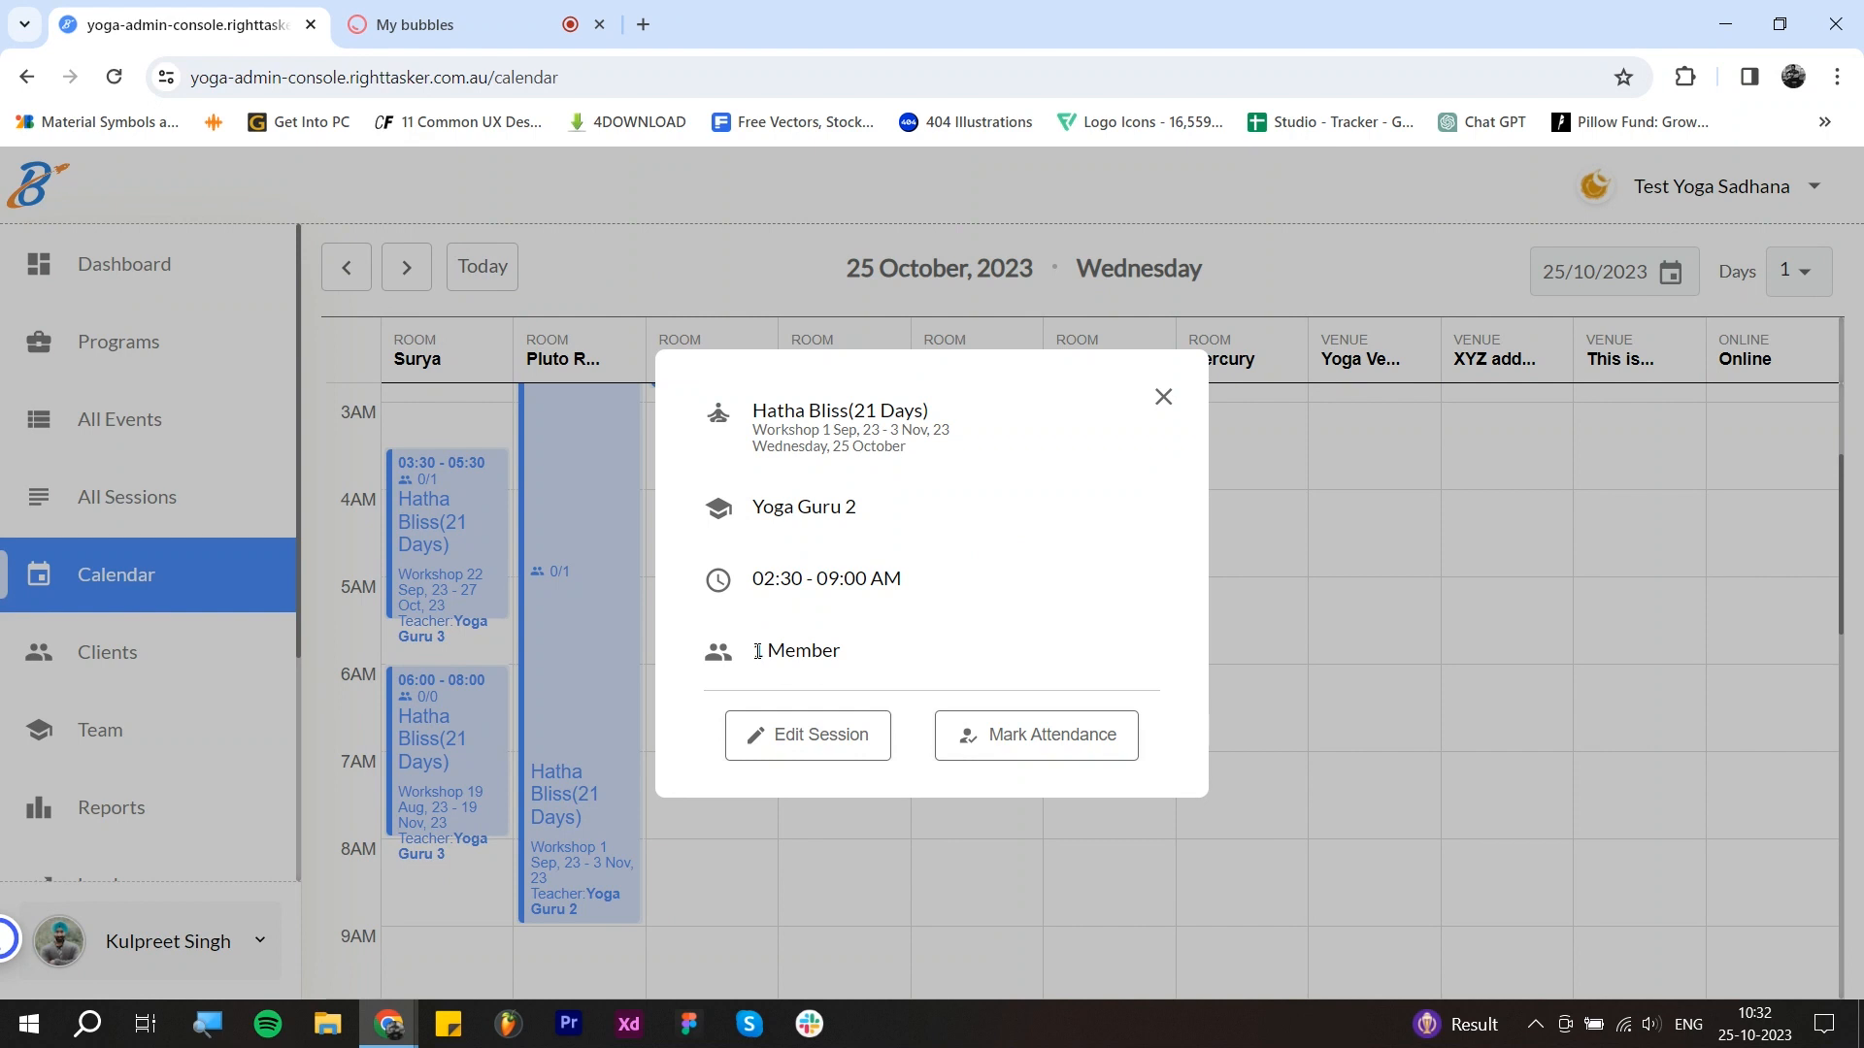
left_click(759, 652)
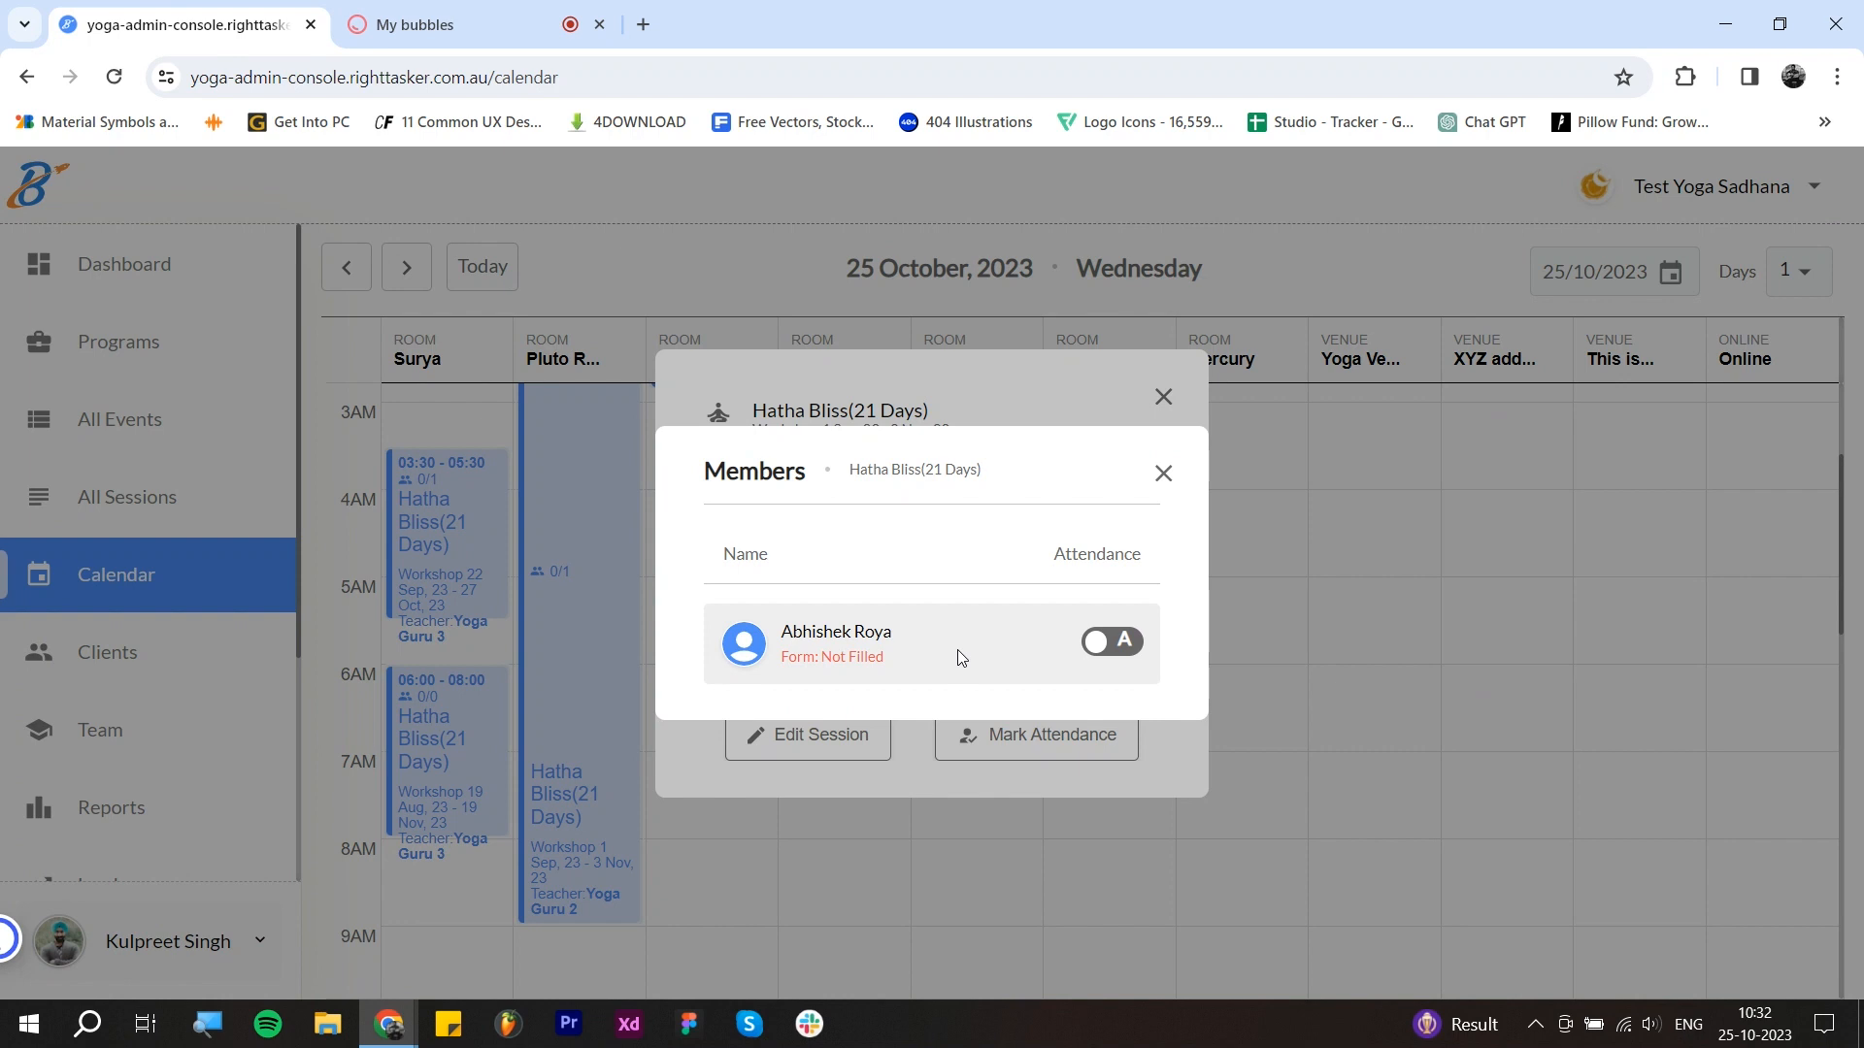
left_click(1163, 473)
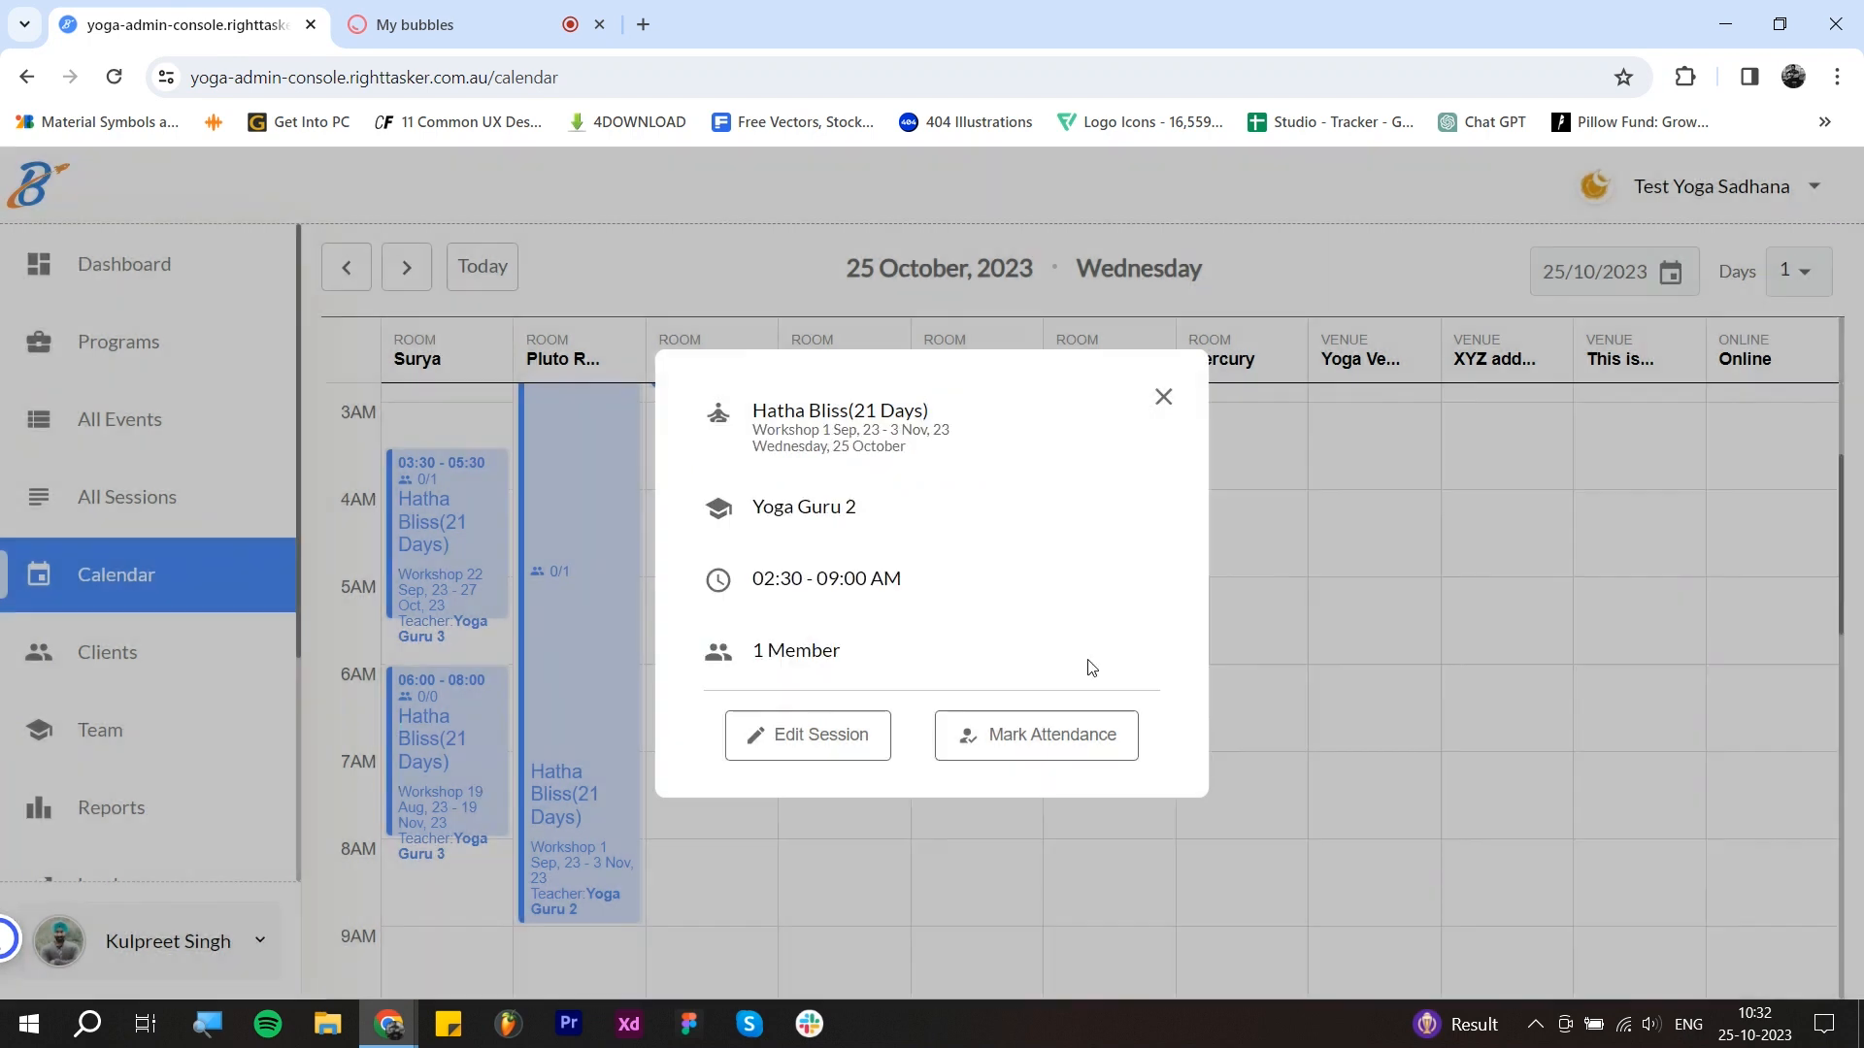
left_click(1014, 744)
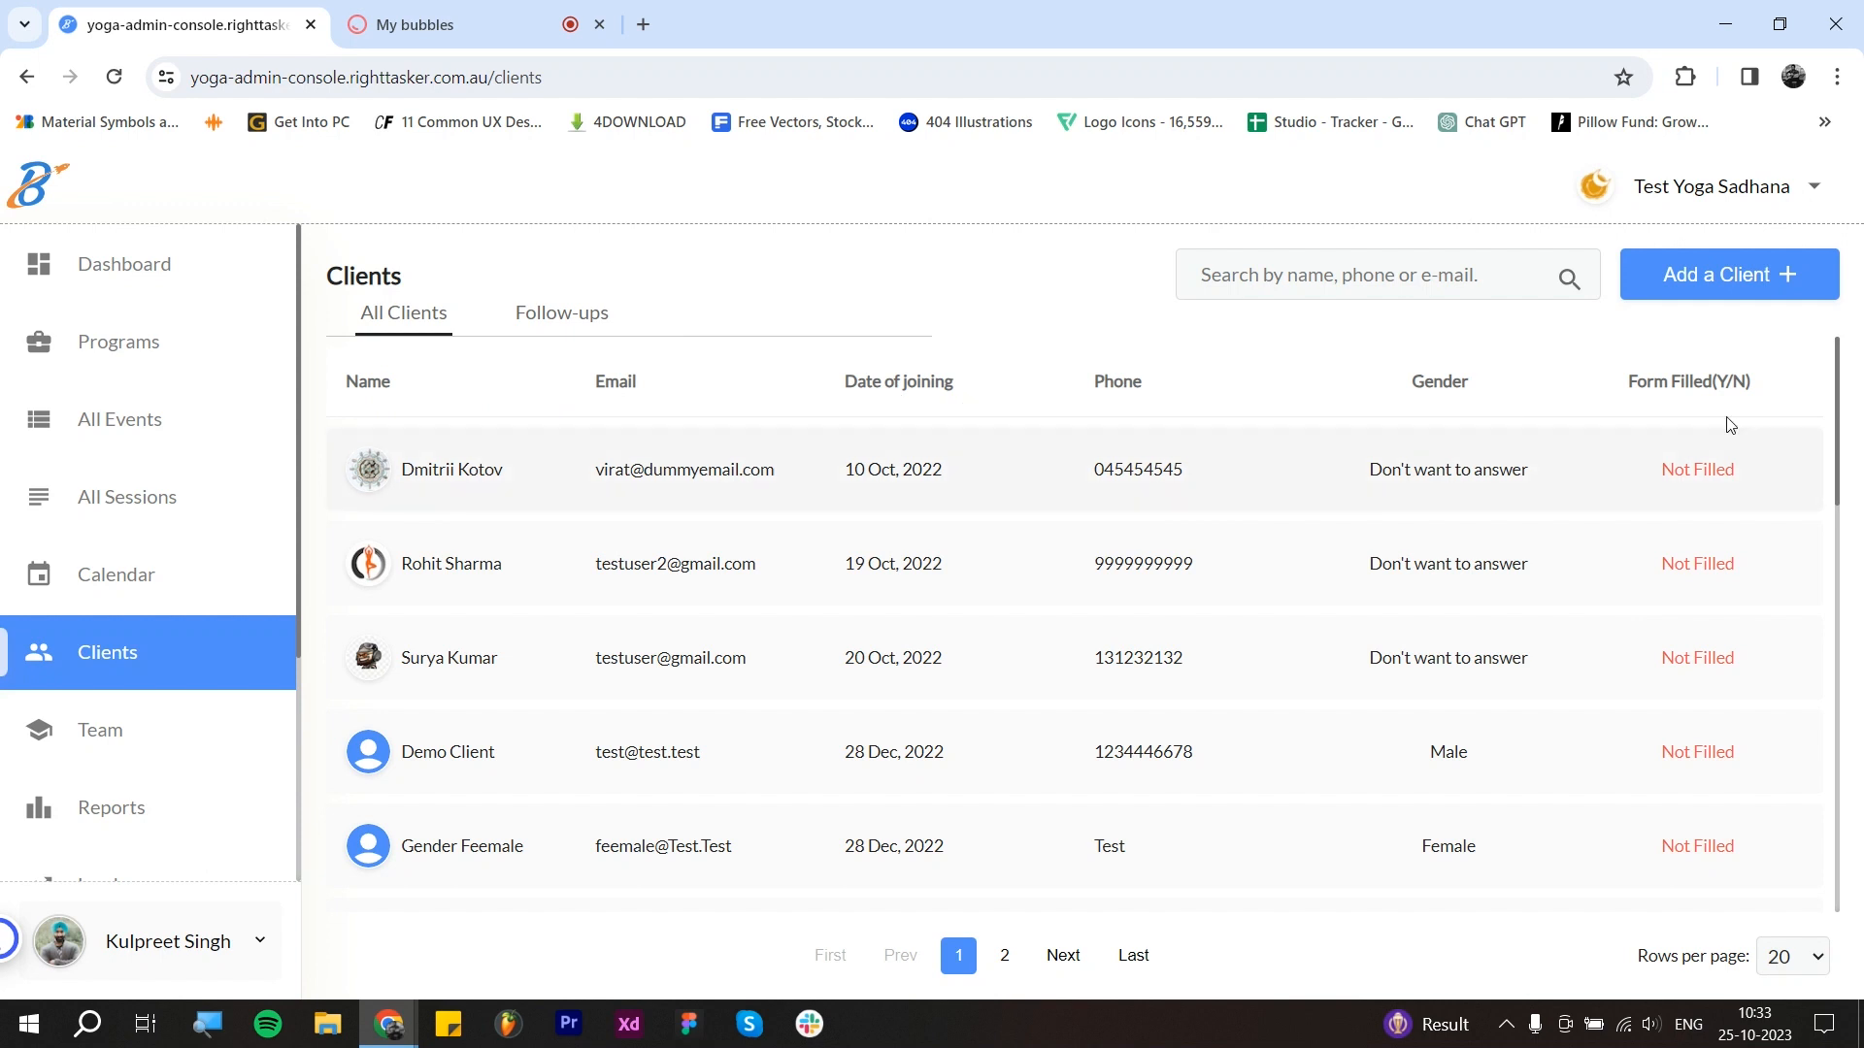
Step: Check the client search field, open the form for adding a client and review all its fields
left_click(1544, 287)
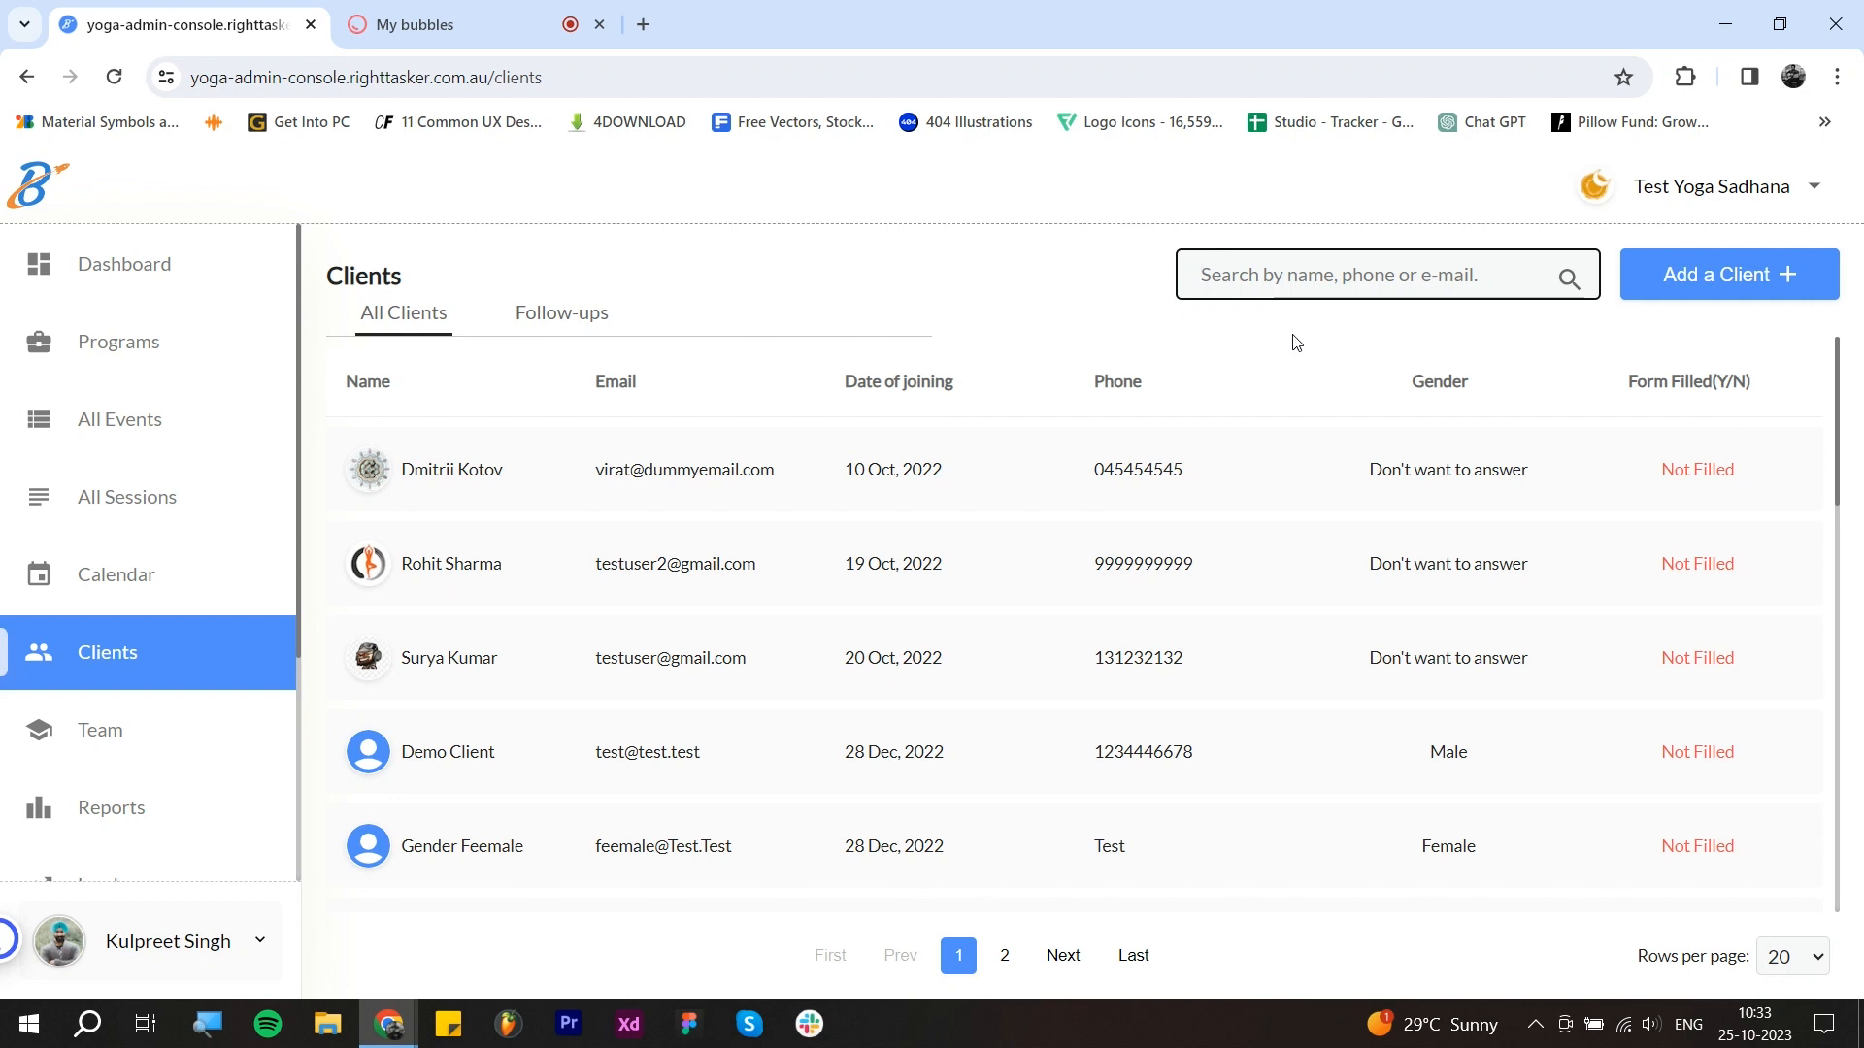
left_click(1628, 331)
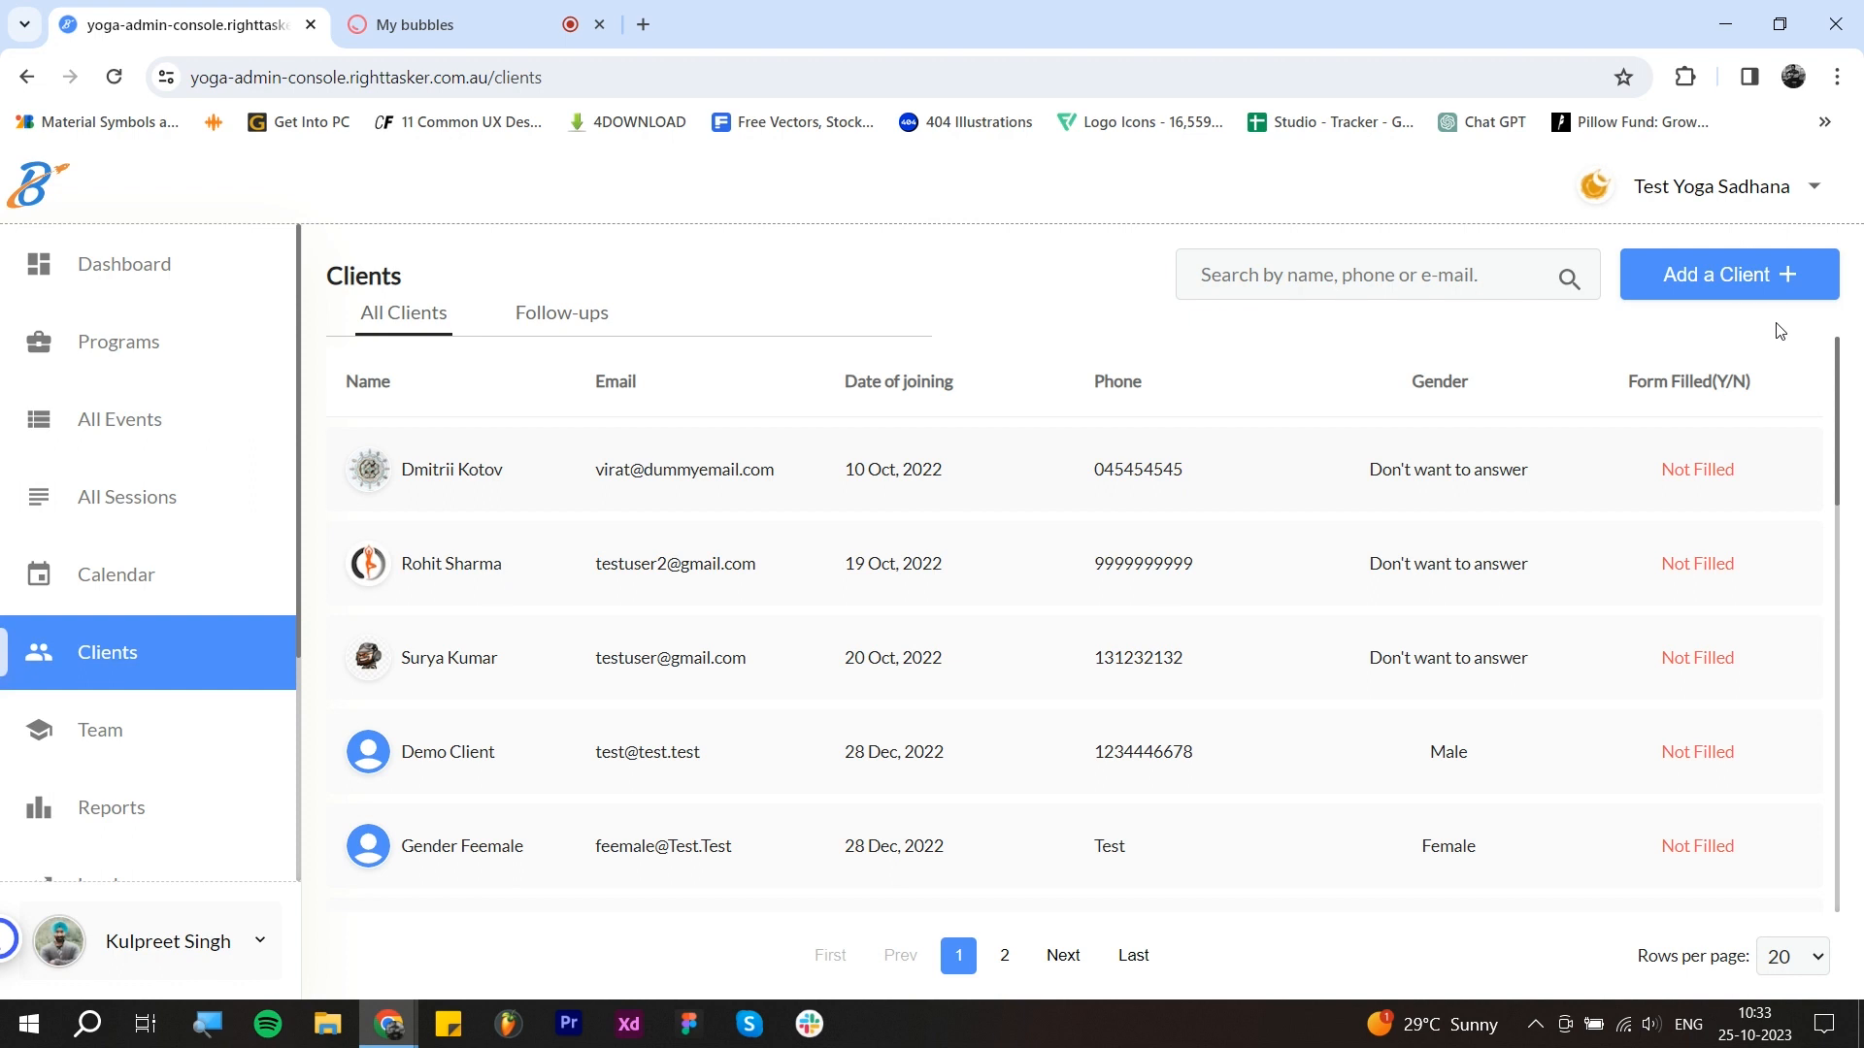
left_click(1735, 277)
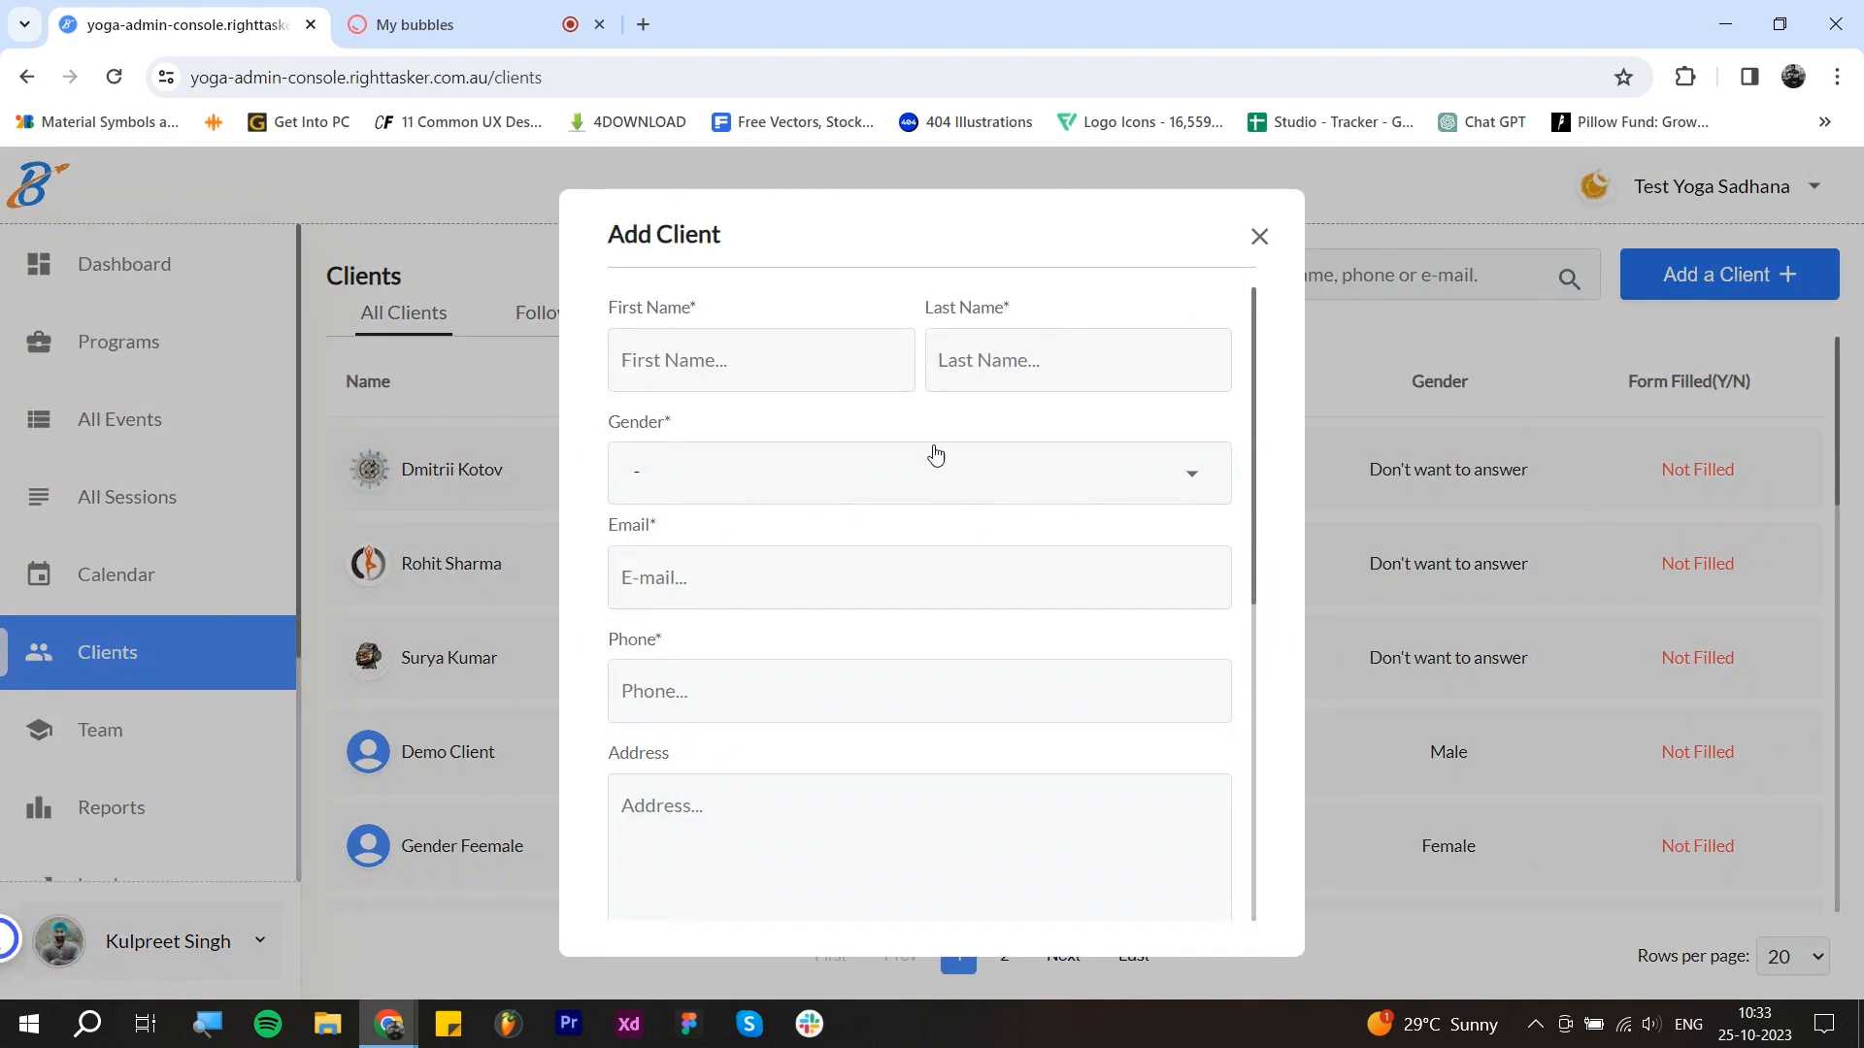
scroll(918, 550, "down", 5)
scroll(948, 619, "up", 5)
scroll(956, 636, "up", 1)
scroll(862, 504, "down", 3)
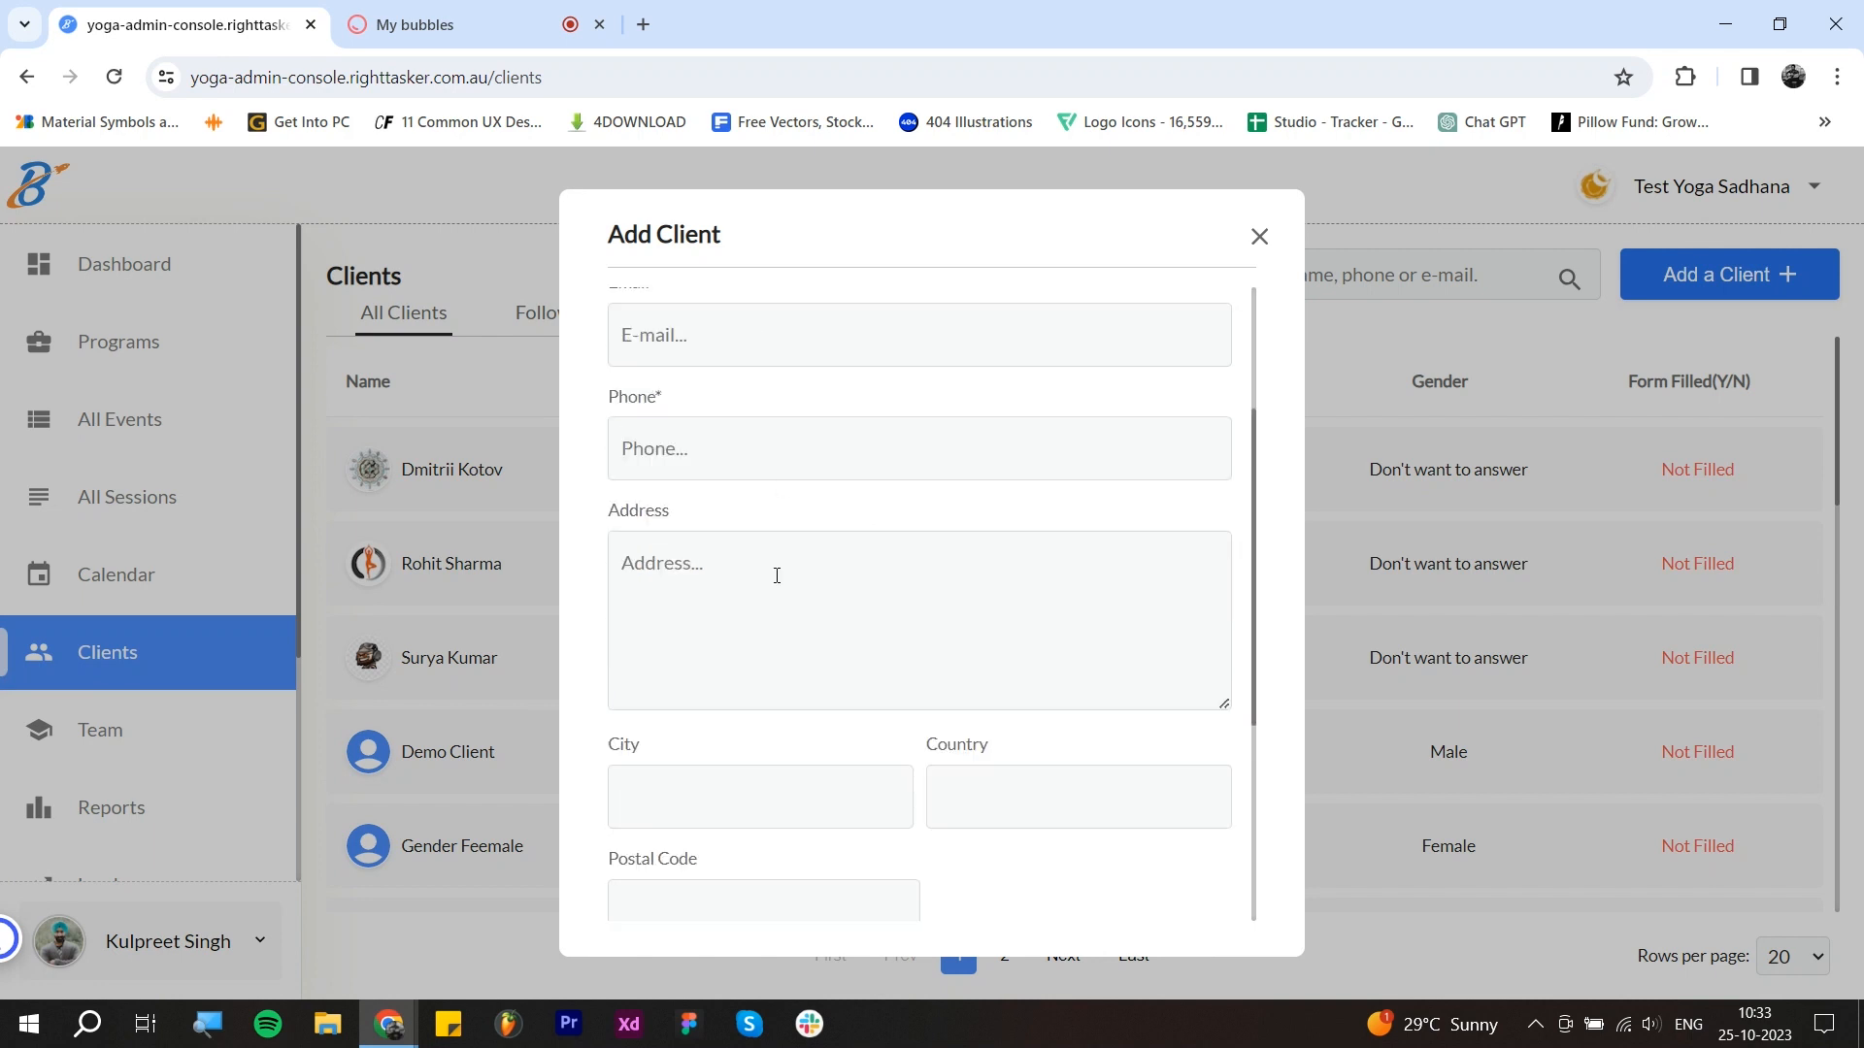
scroll(777, 576, "down", 3)
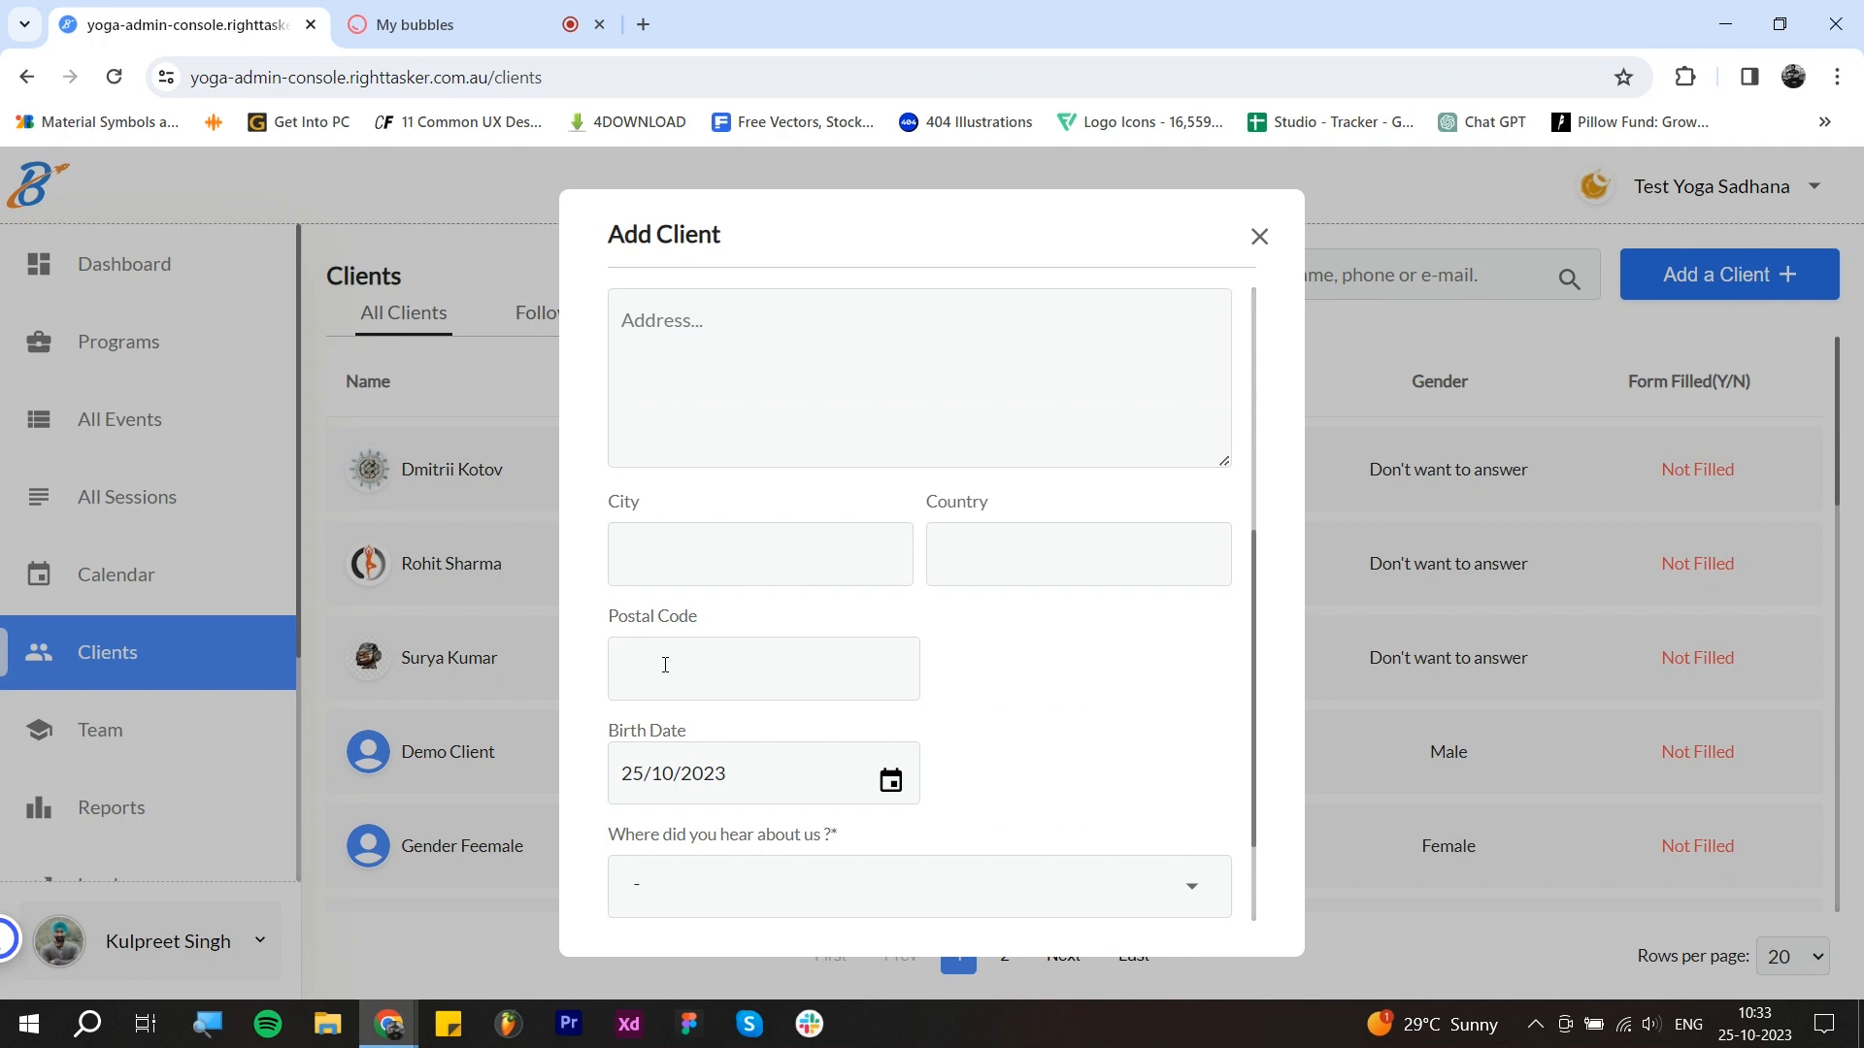
scroll(776, 762, "down", 2)
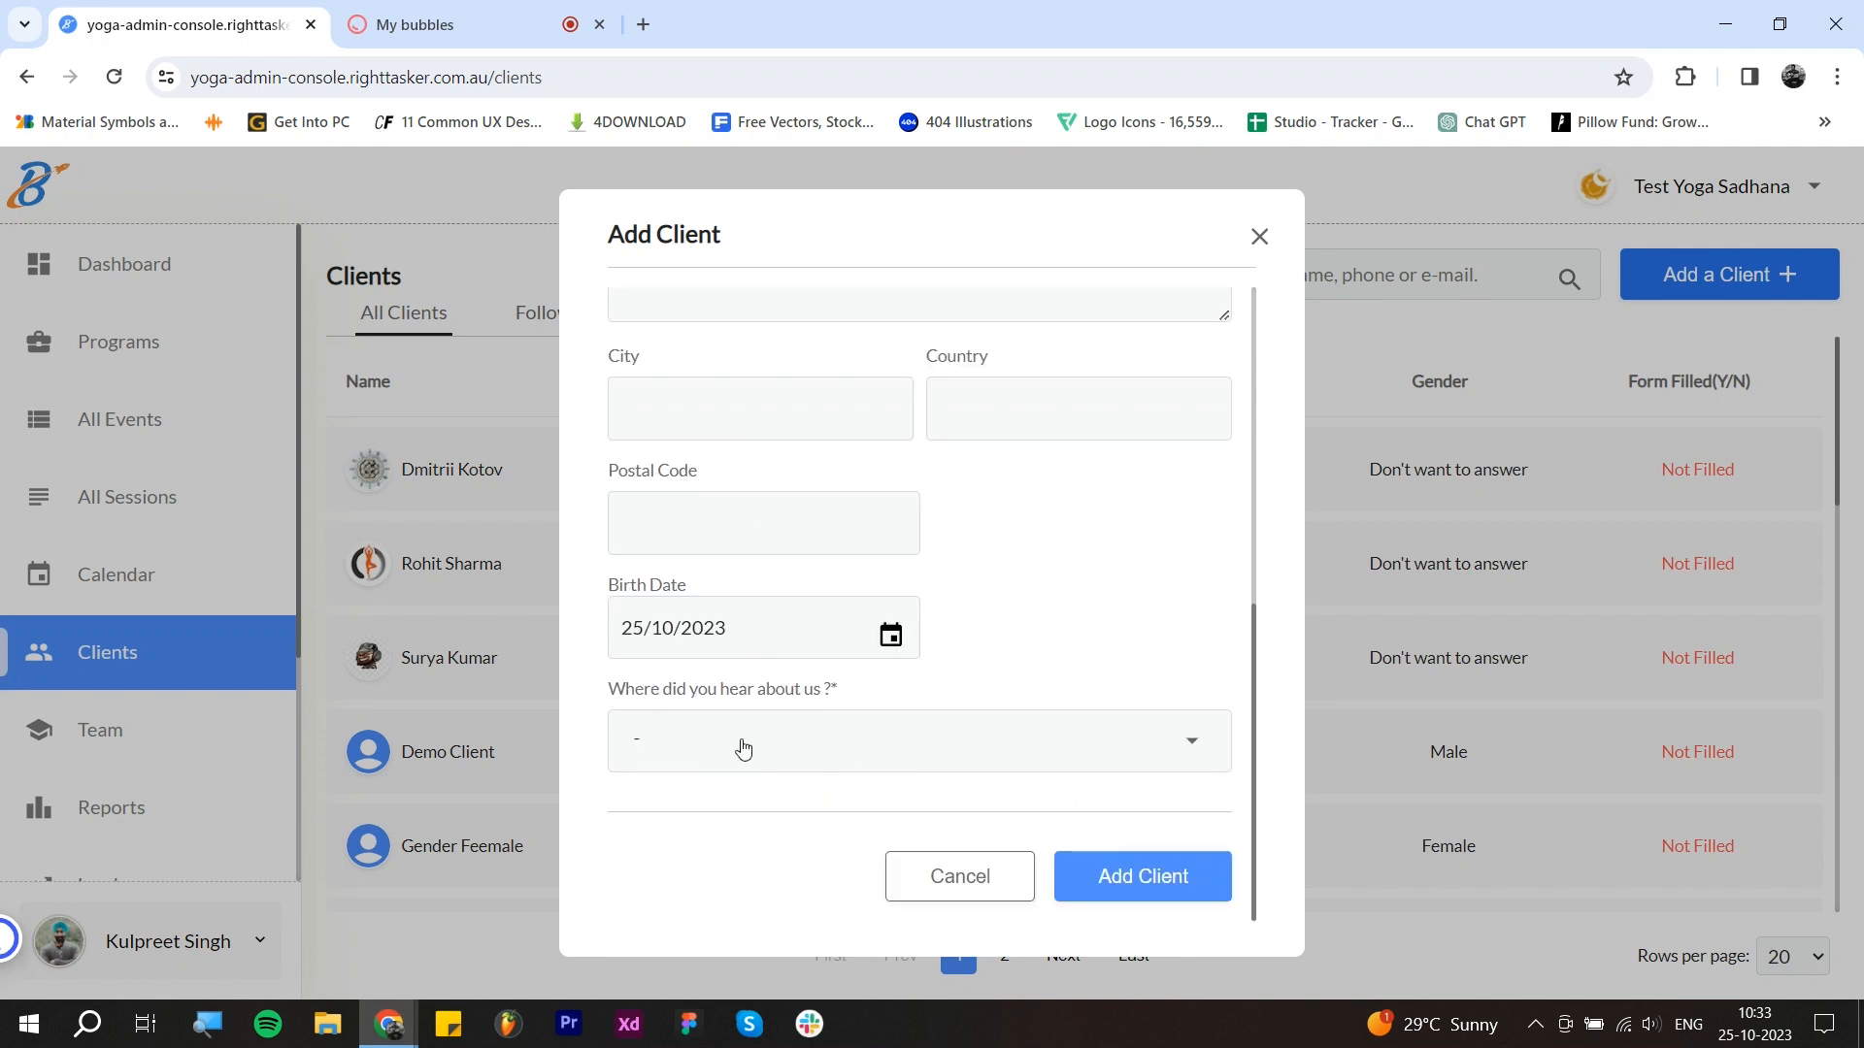
Step: View the "Where did you hear about us?" choices, recheck the client form and close it without adding a client
left_click(909, 760)
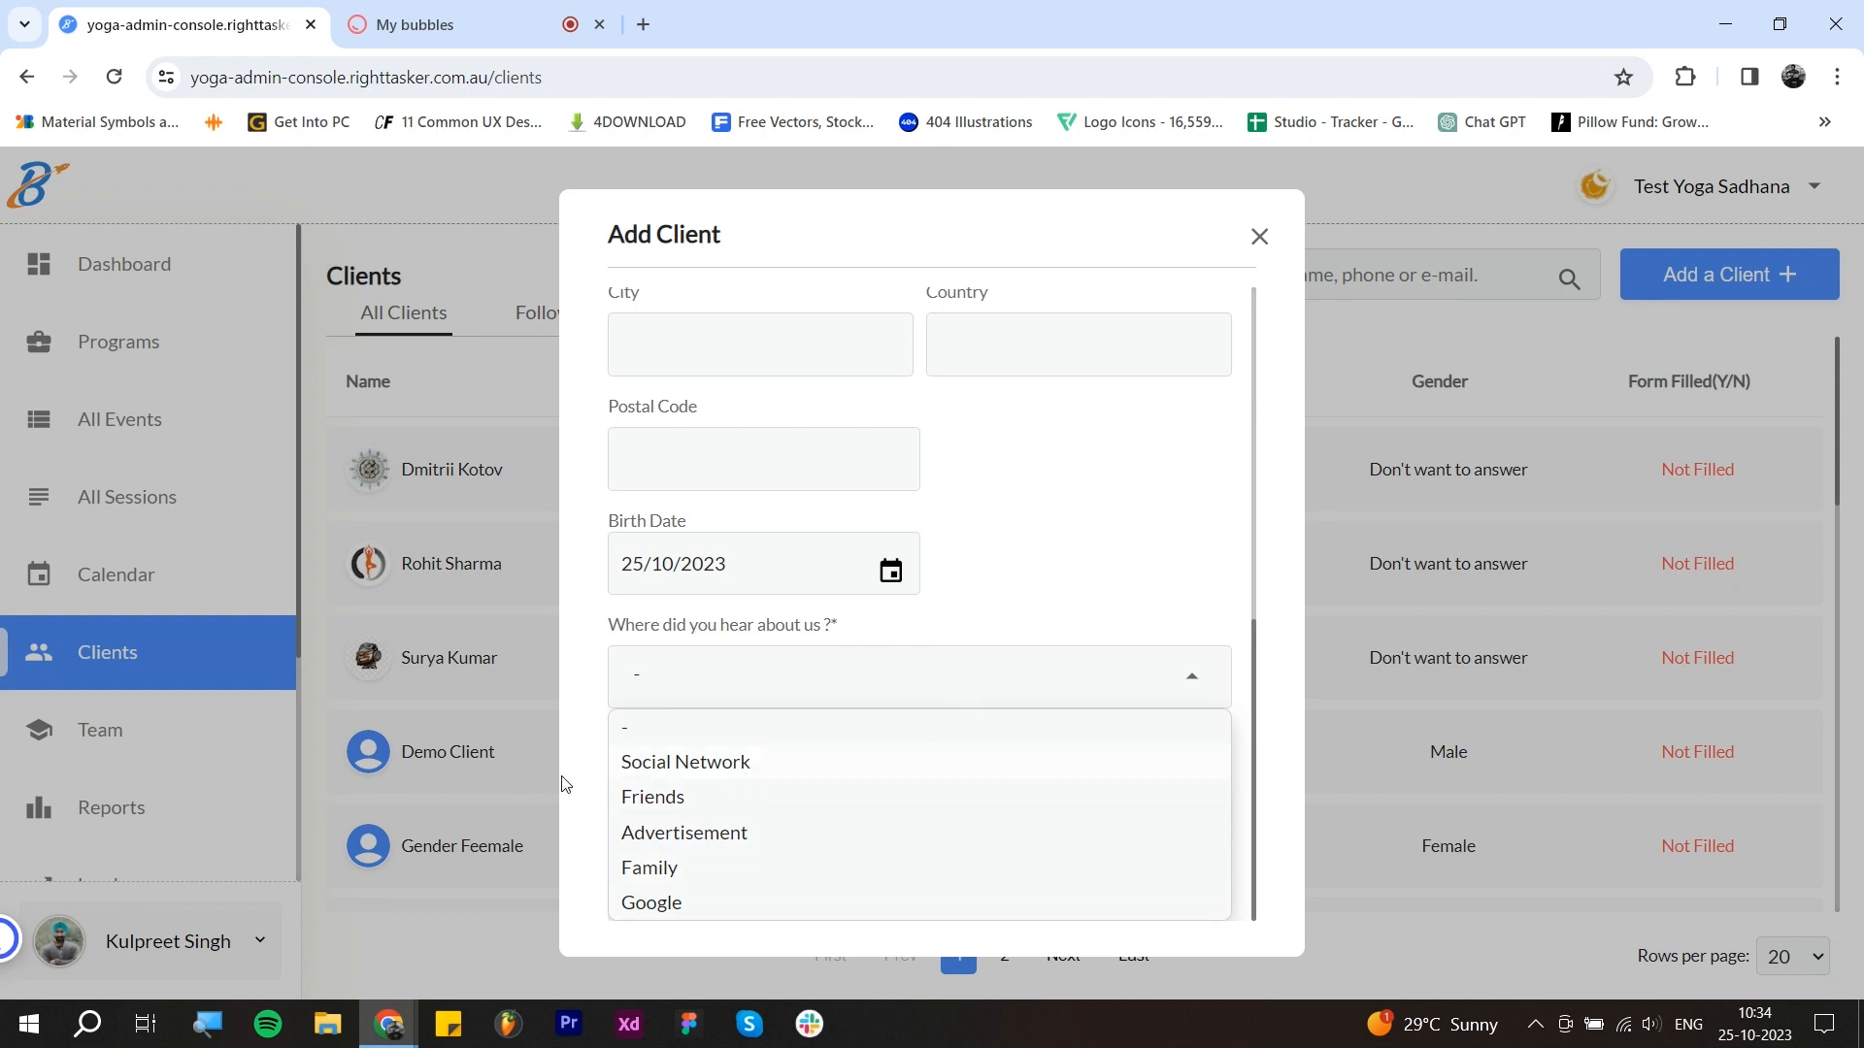
left_click(1022, 633)
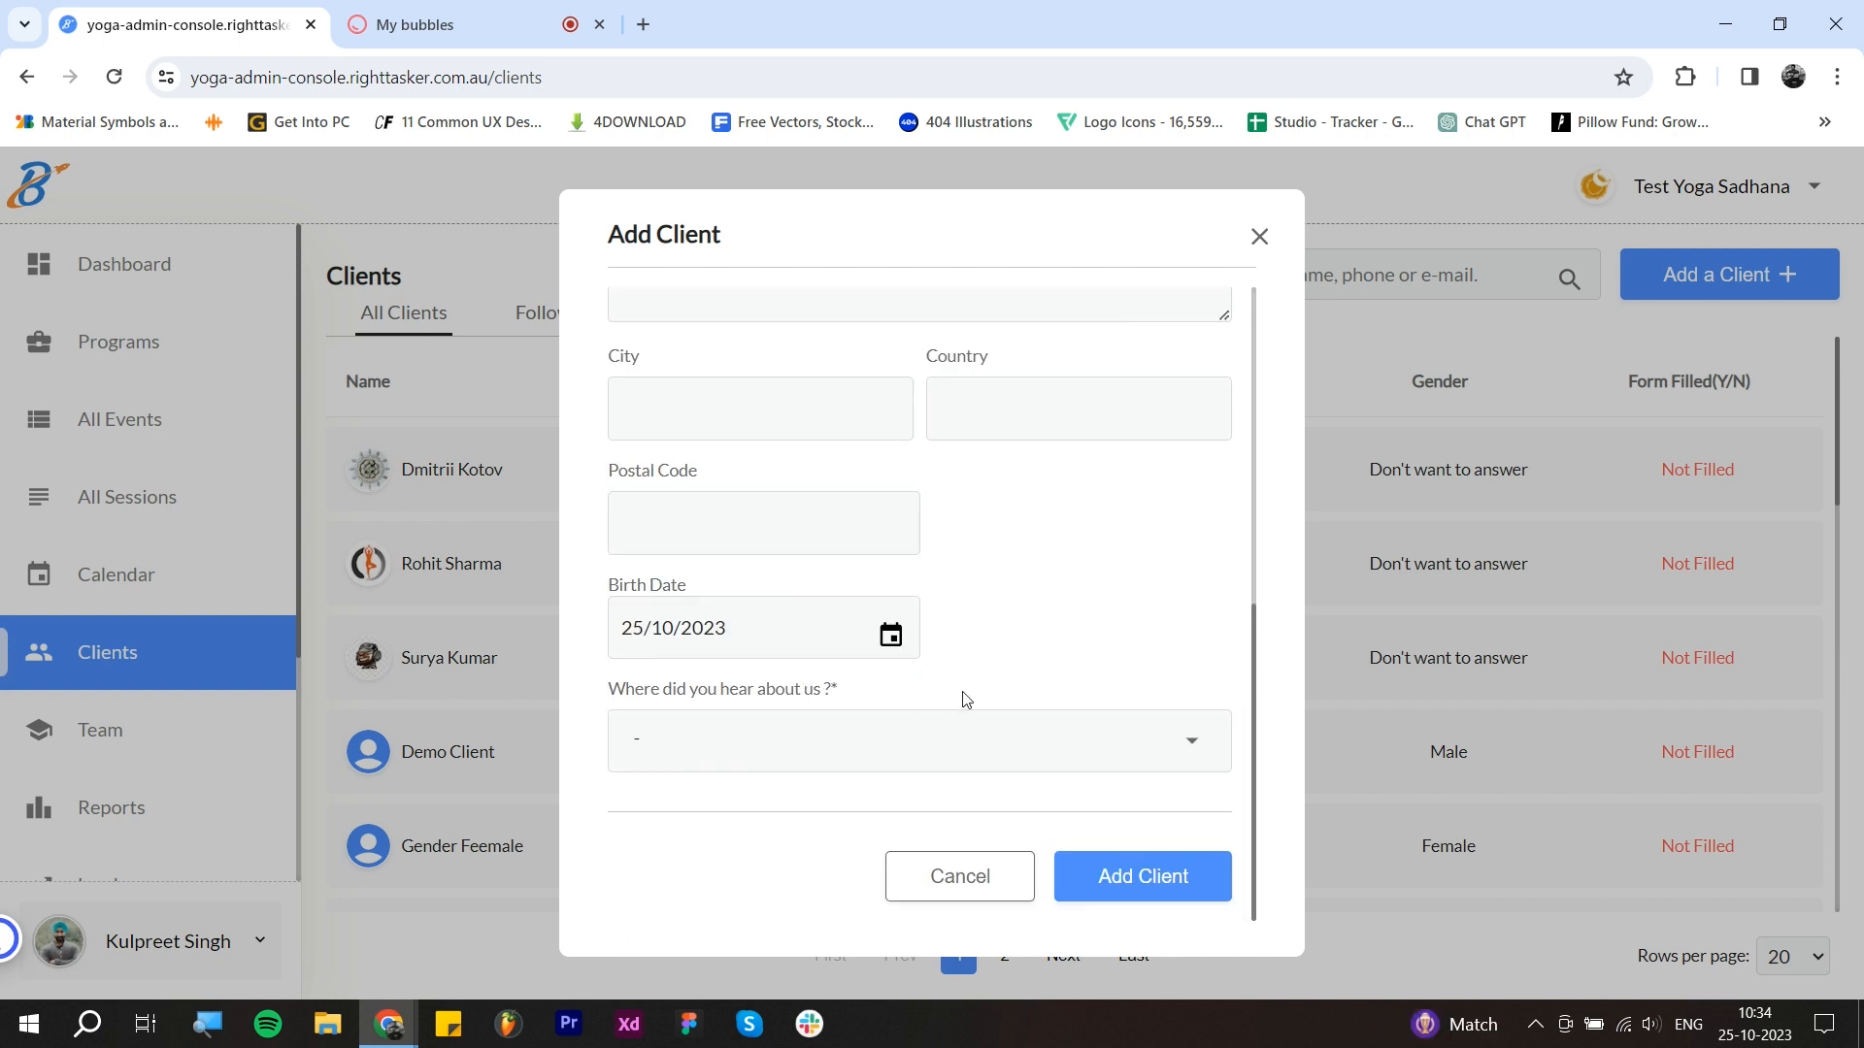
scroll(1111, 657, "up", 5)
scroll(1110, 657, "down", 5)
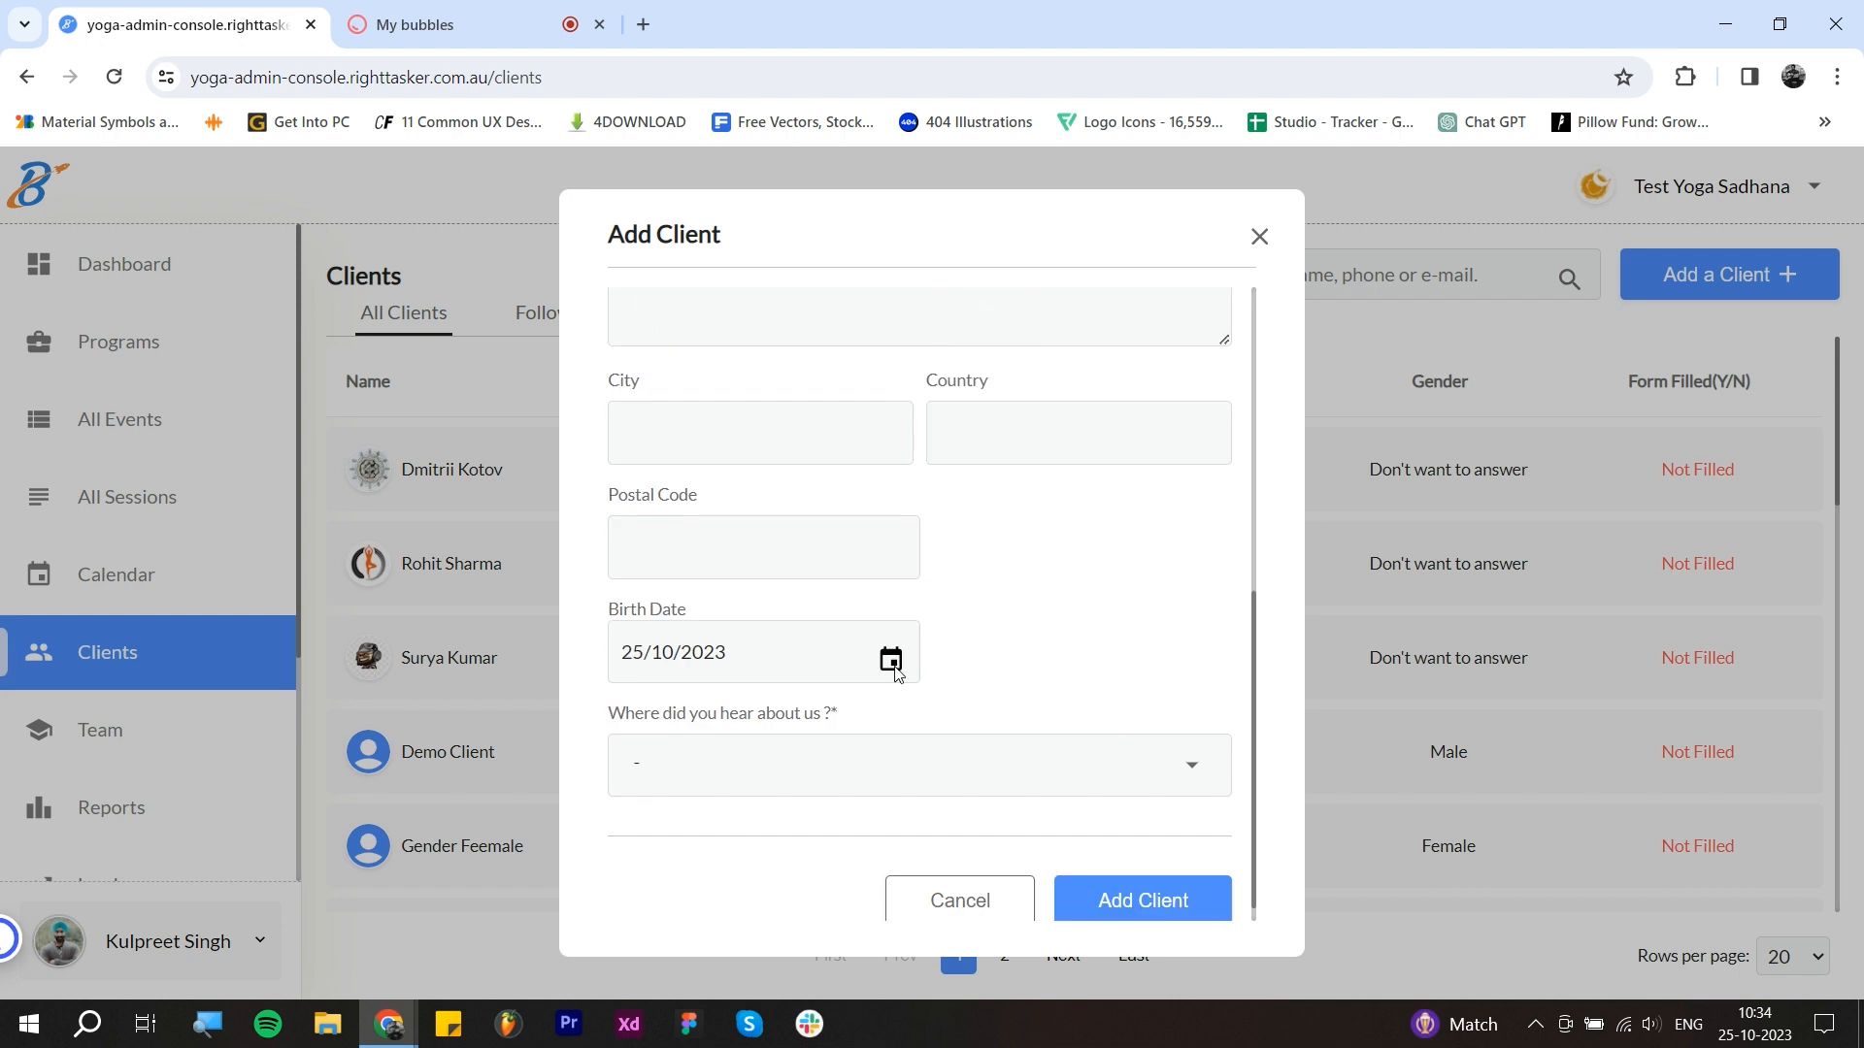
scroll(936, 674, "down", 1)
scroll(936, 673, "up", 5)
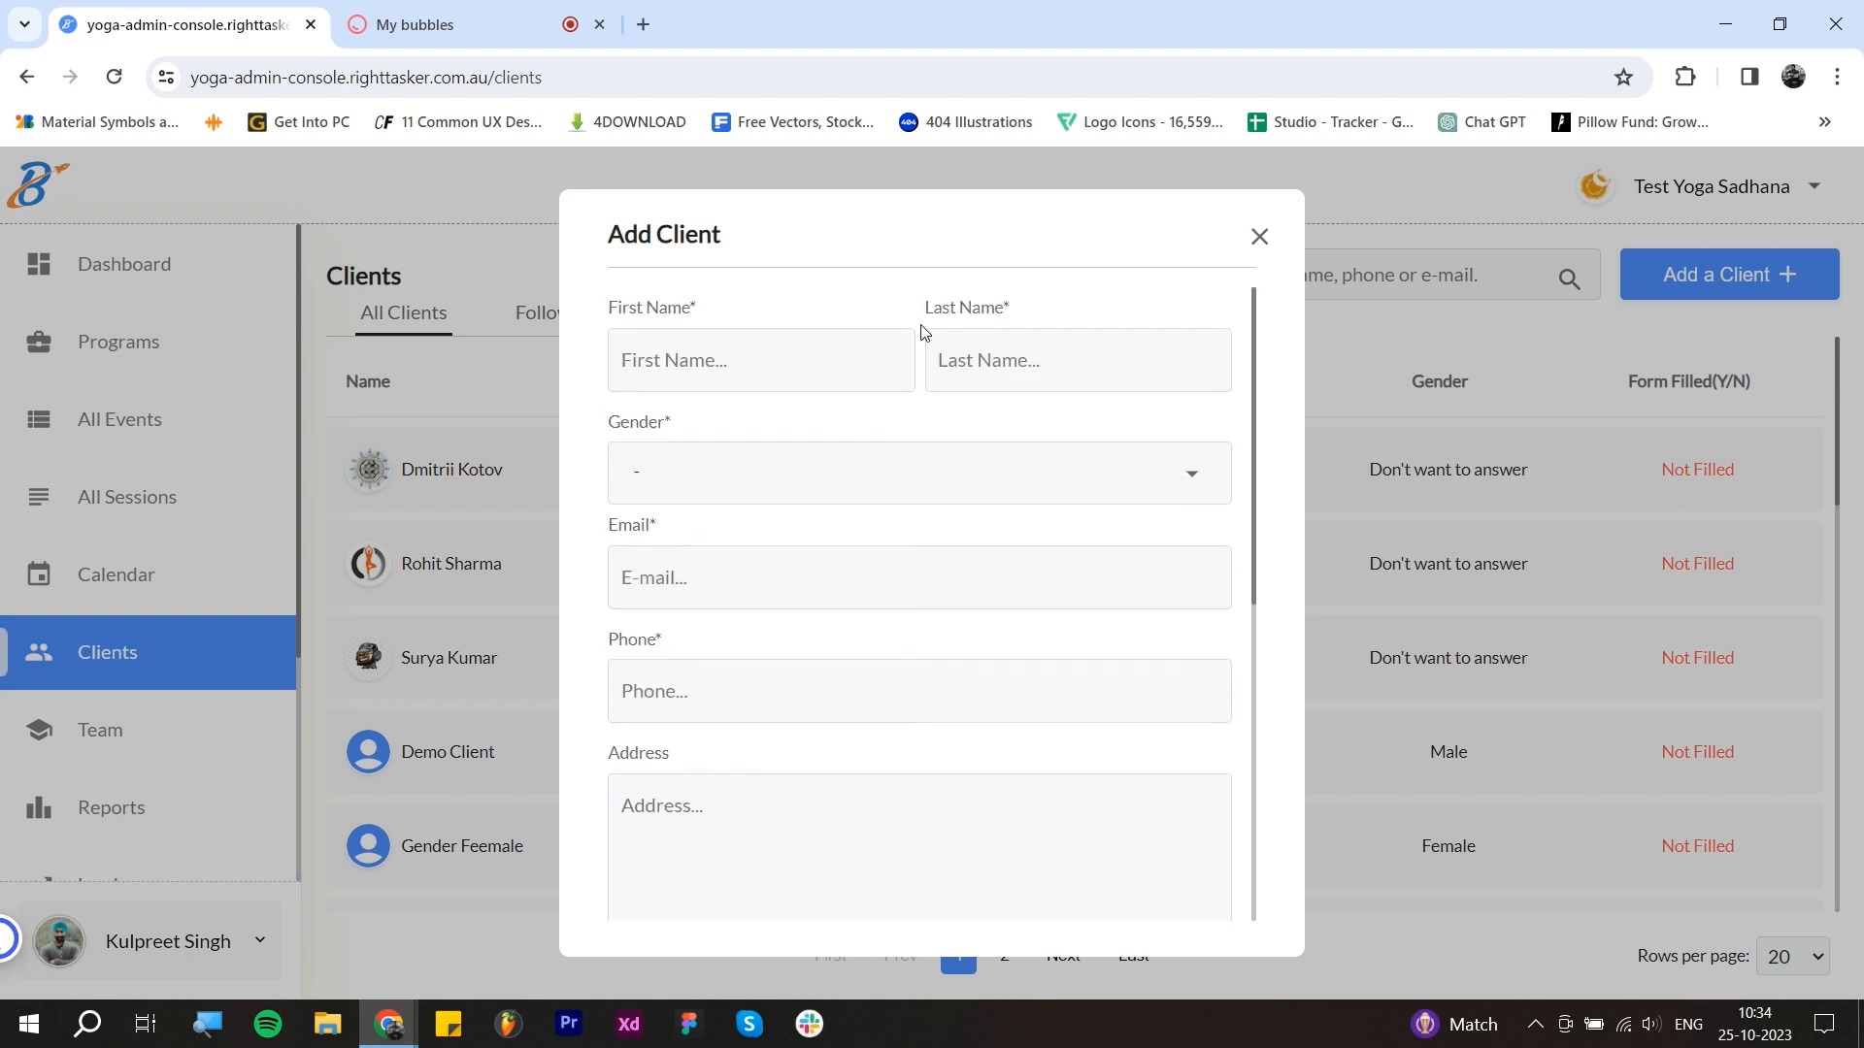
scroll(999, 533, "down", 5)
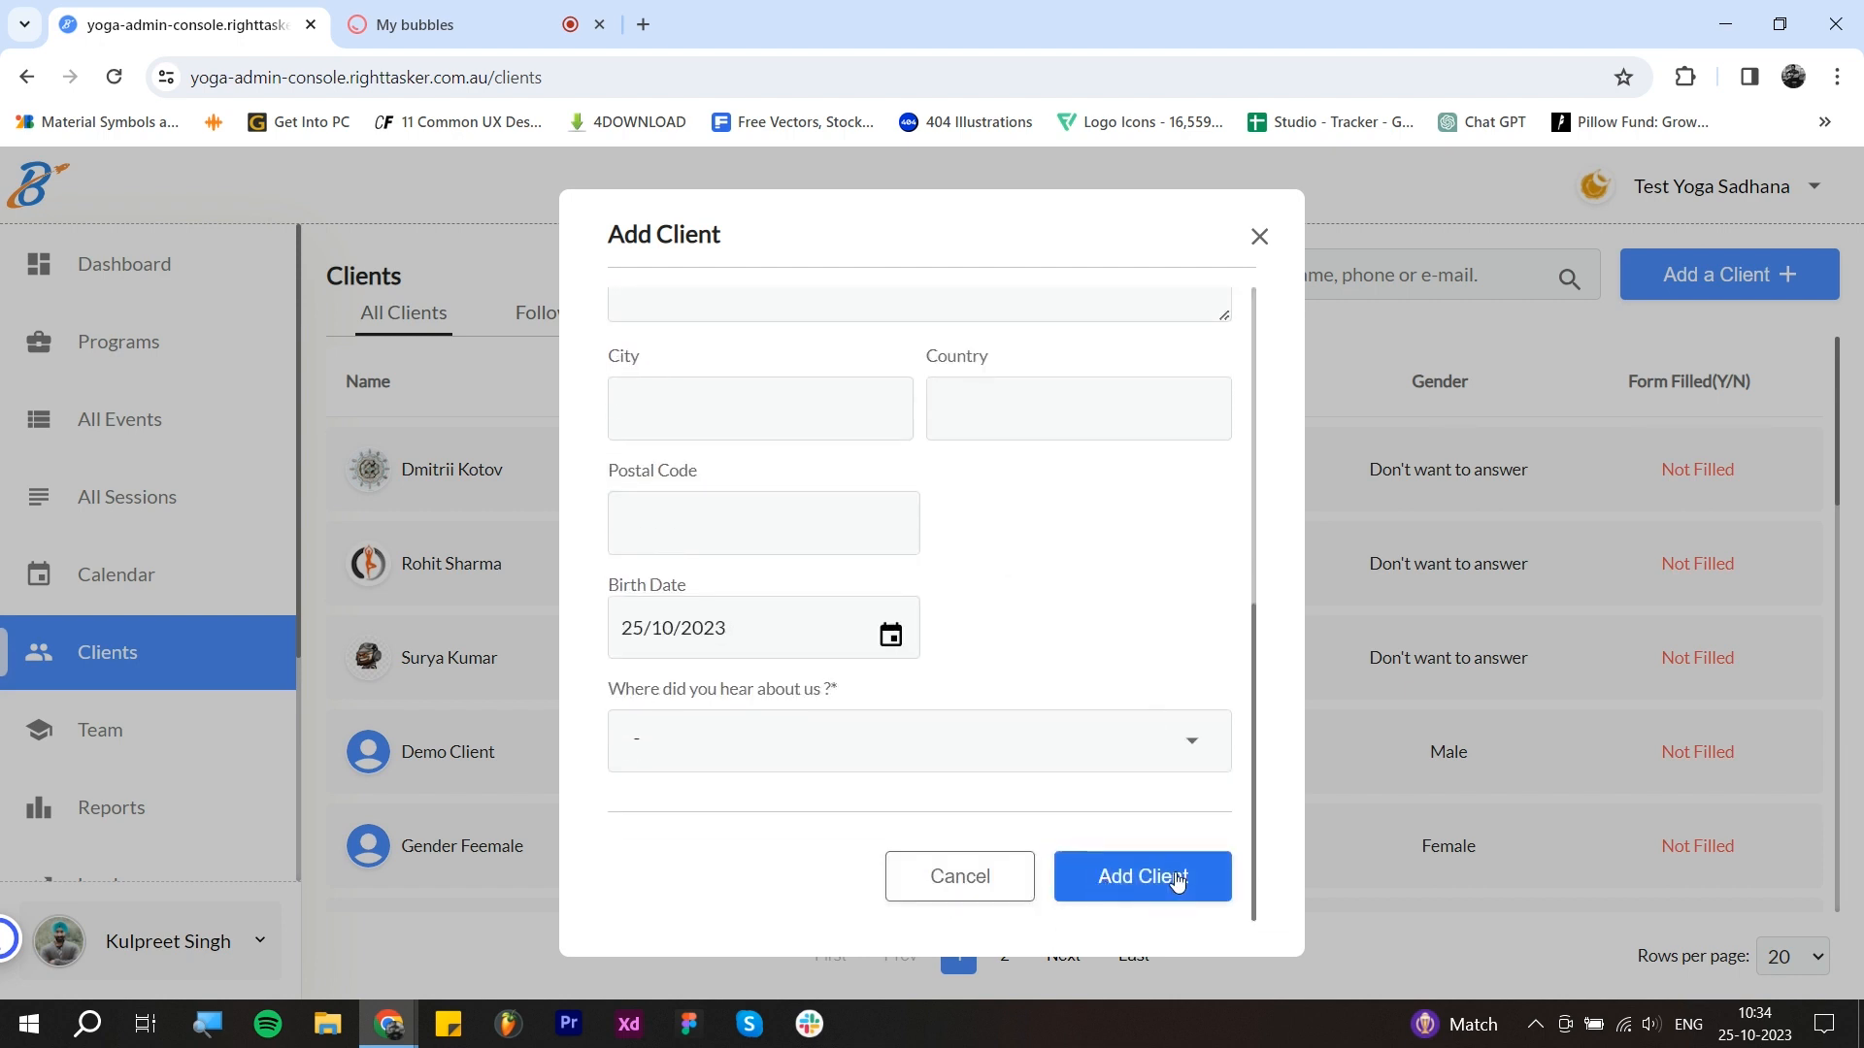
left_click(1260, 237)
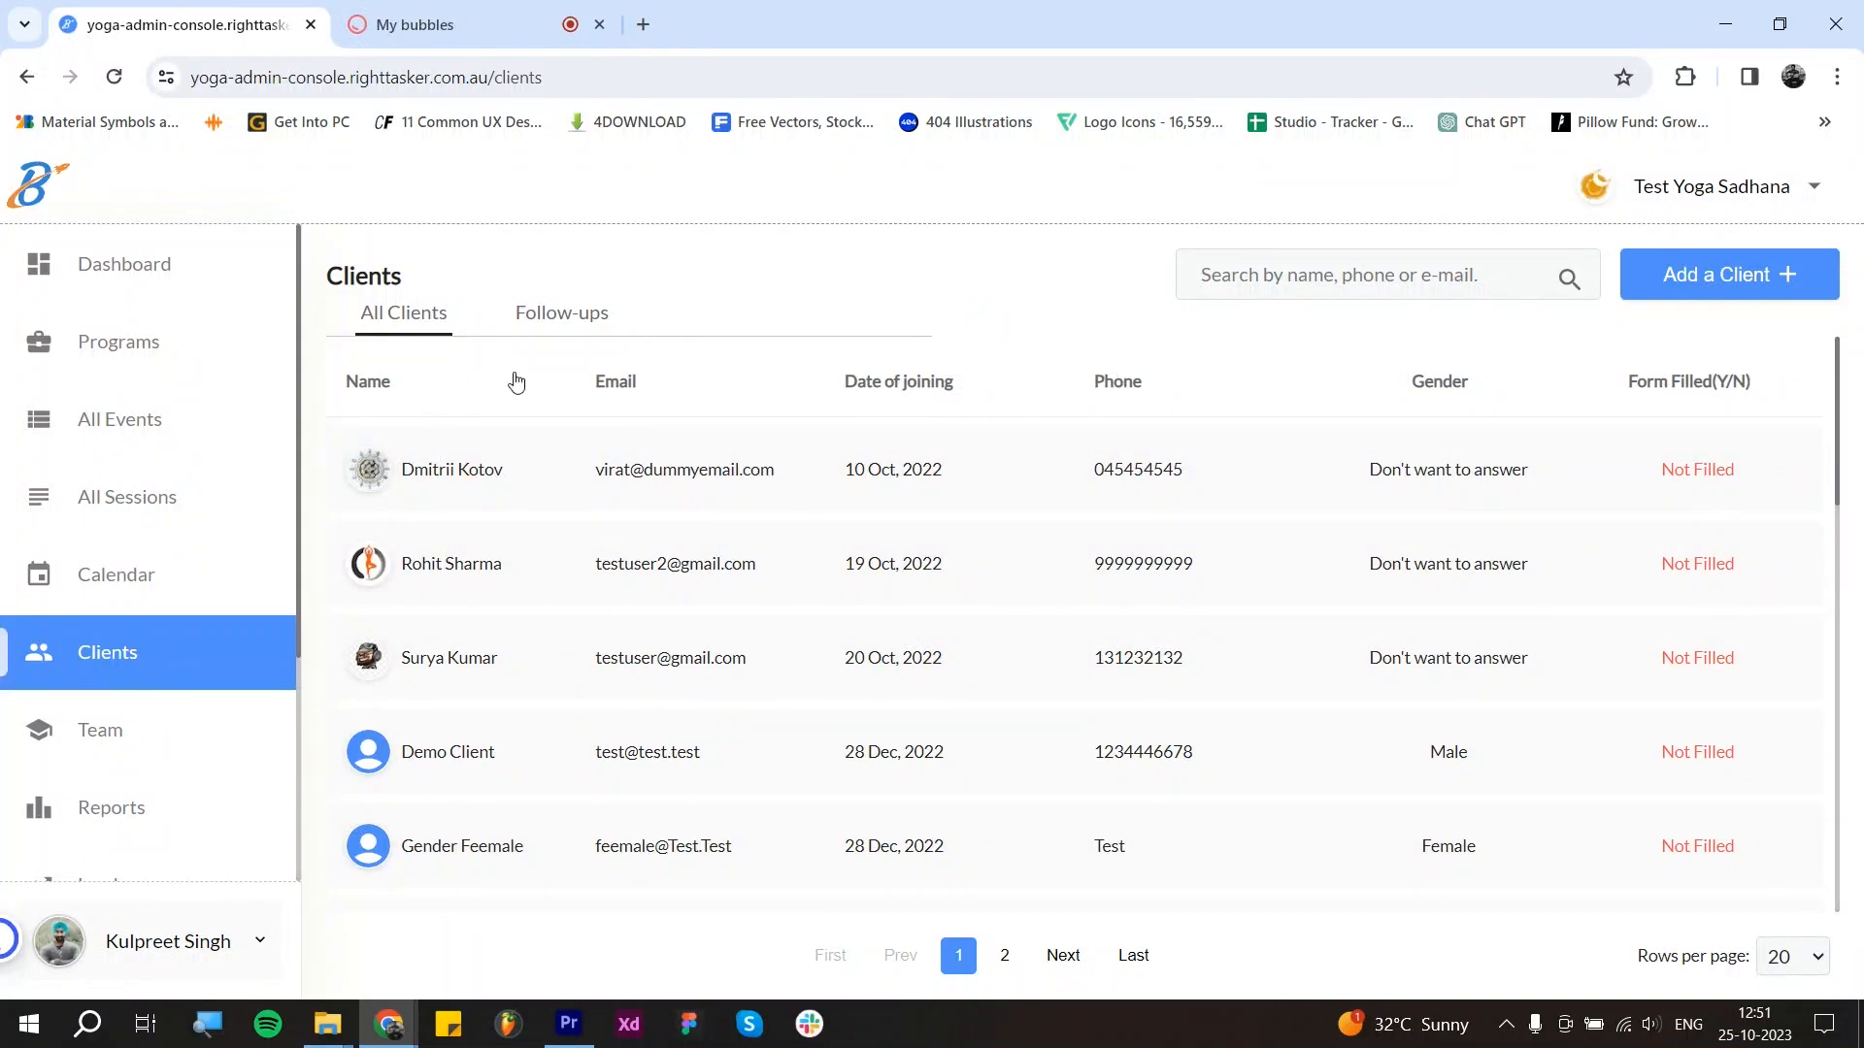
Step: Sort the client list by name in ascending order and open the first client's profile
left_click(384, 385)
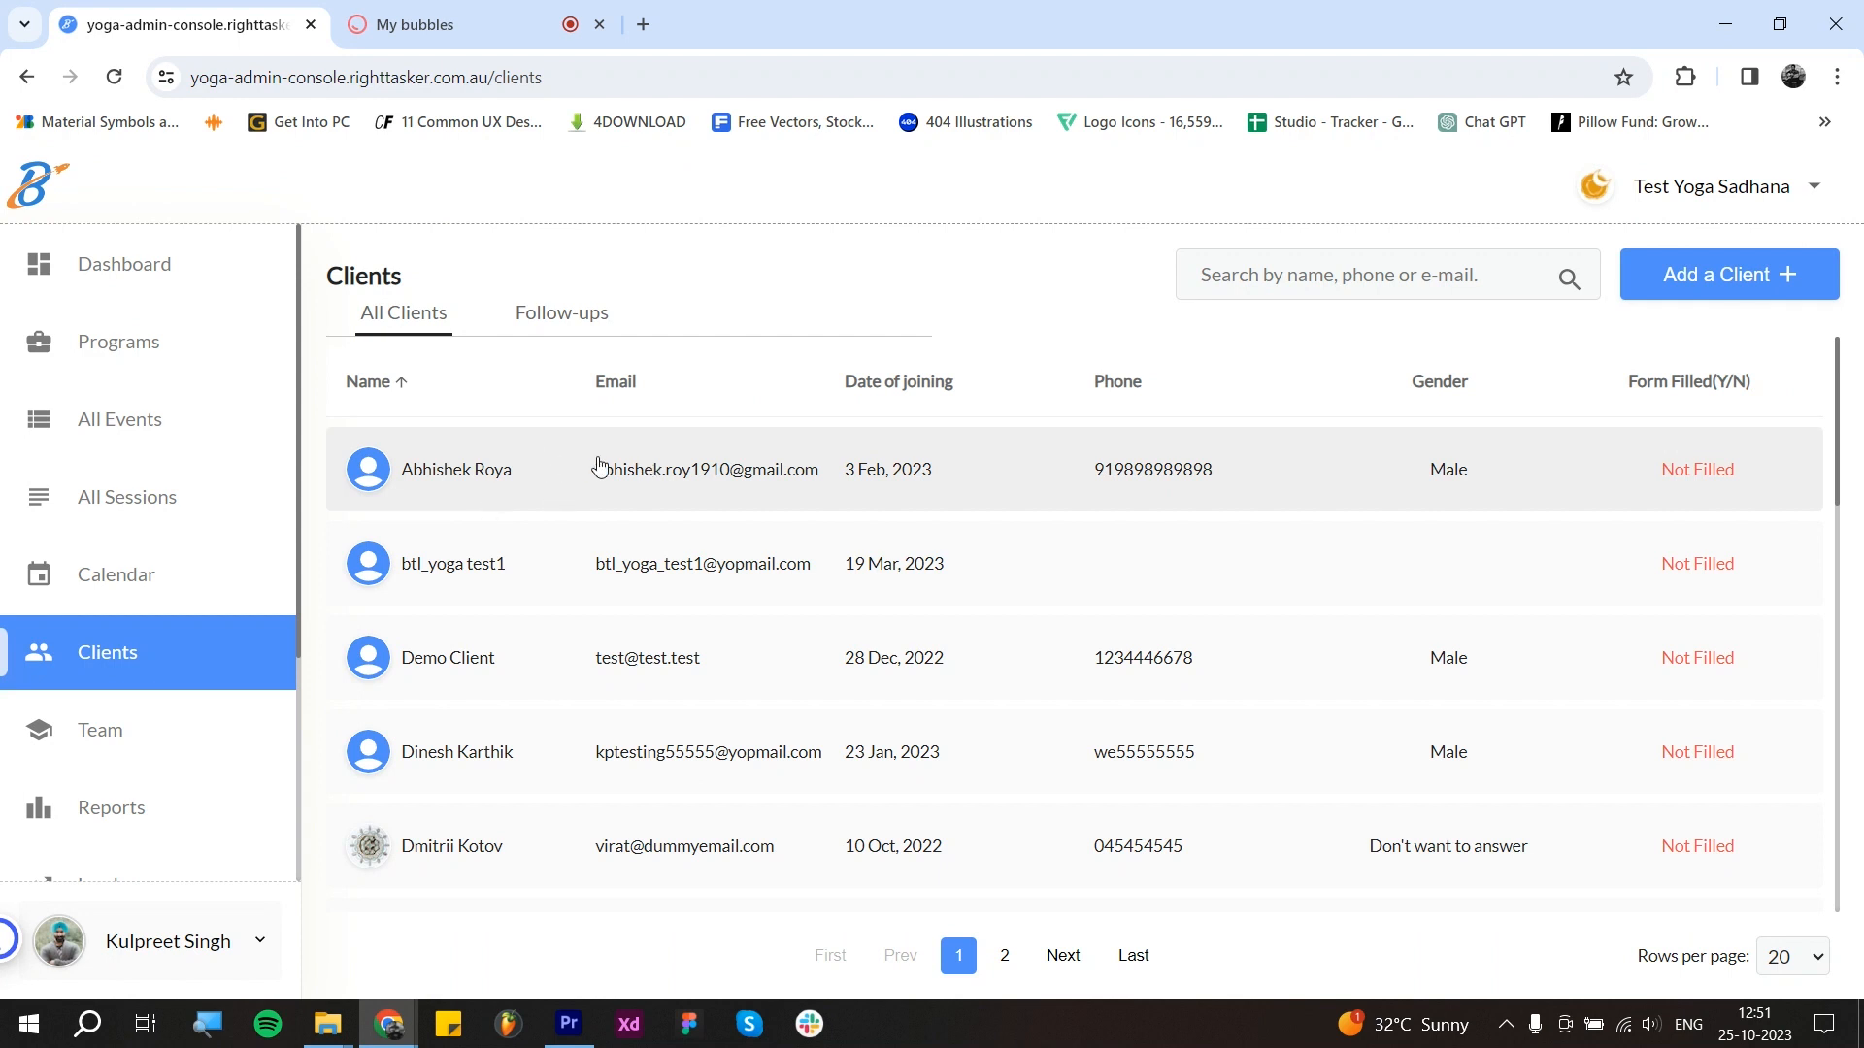
left_click(546, 483)
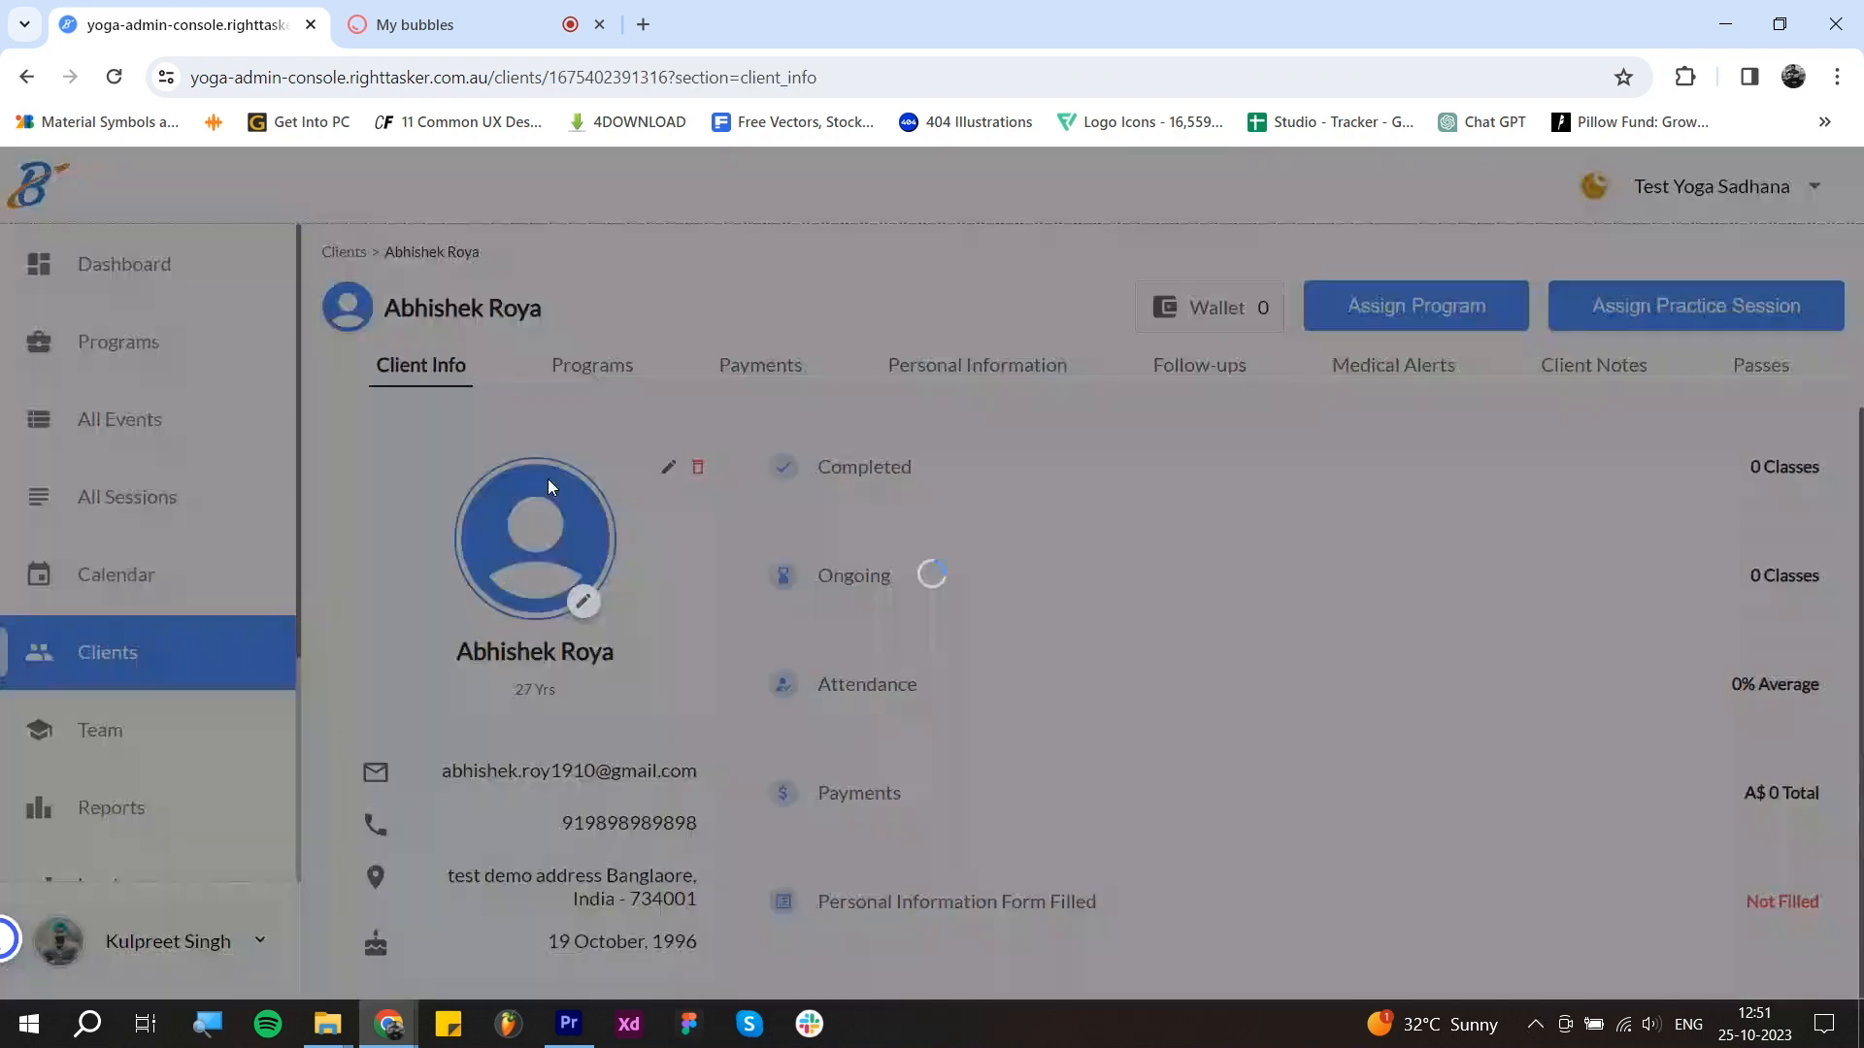
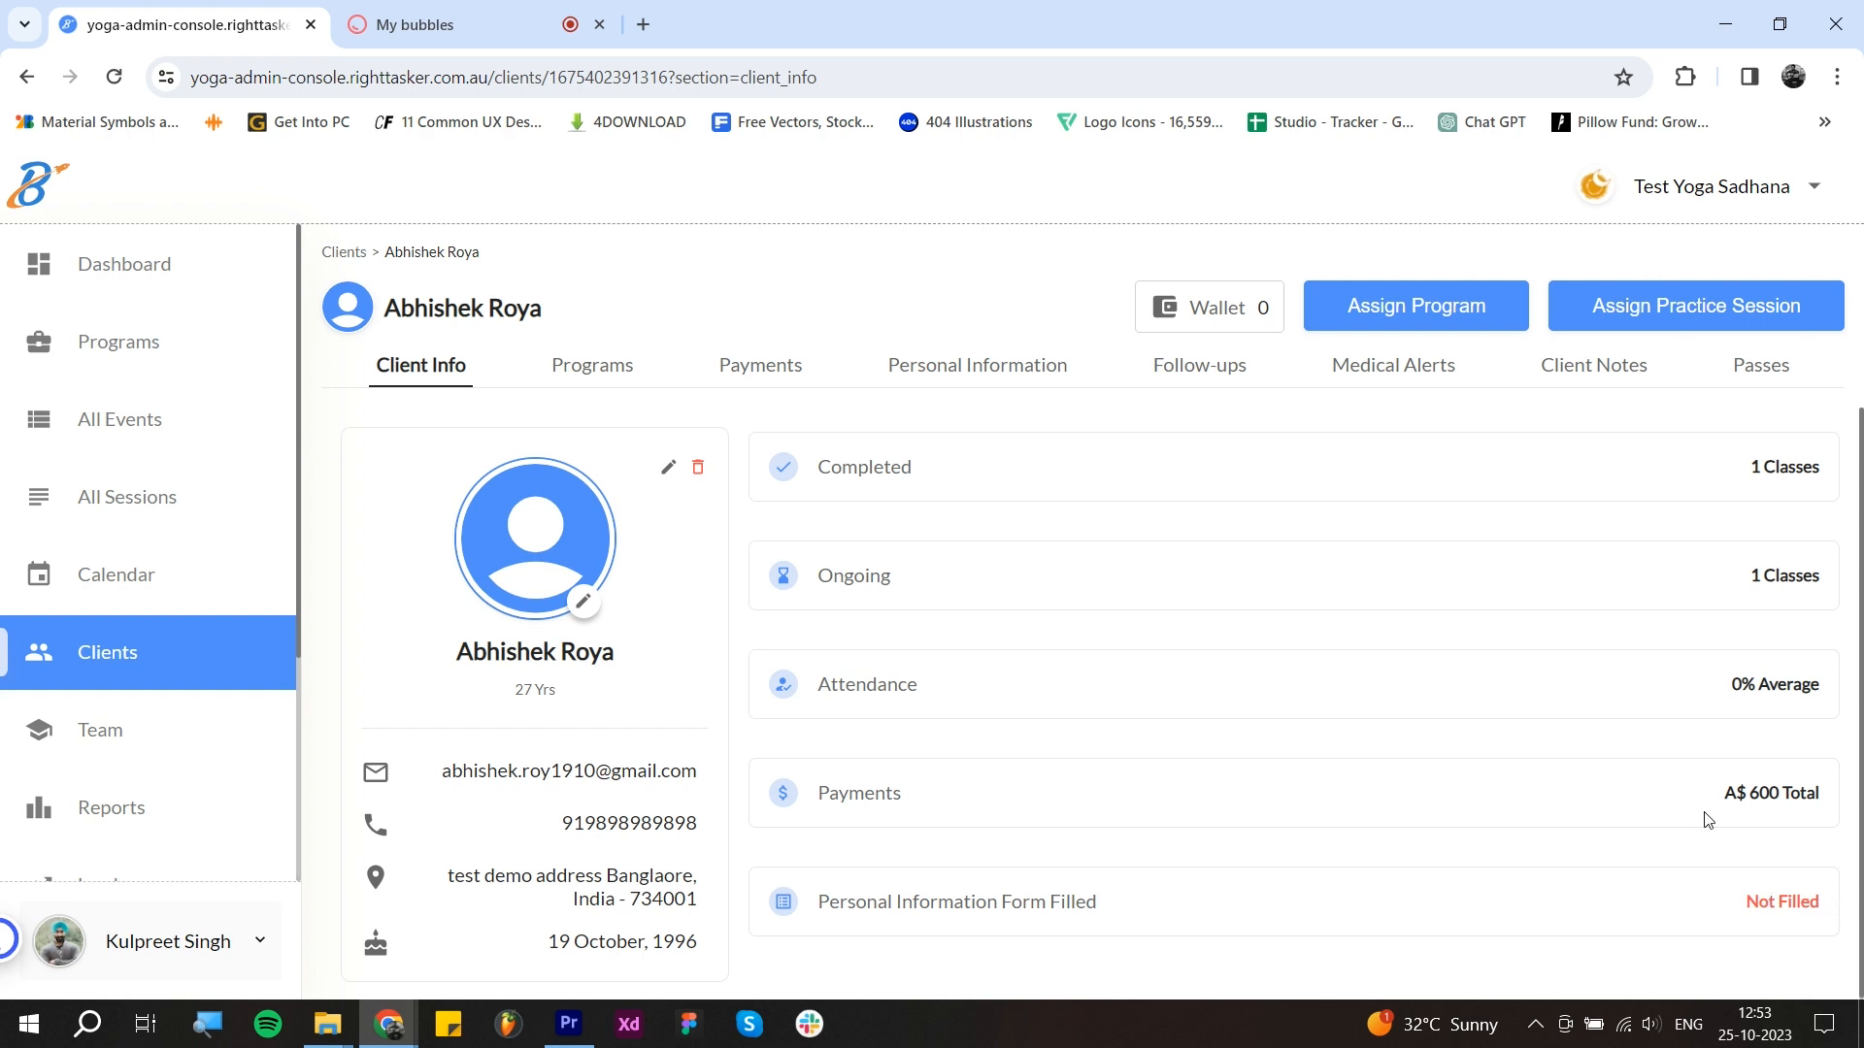
Step: Review the client's 1 Sep - 3 Nov Hatha Bliss(21 Days) workshop sessions and expand the 25 October 2023 attendance entry
left_click(597, 373)
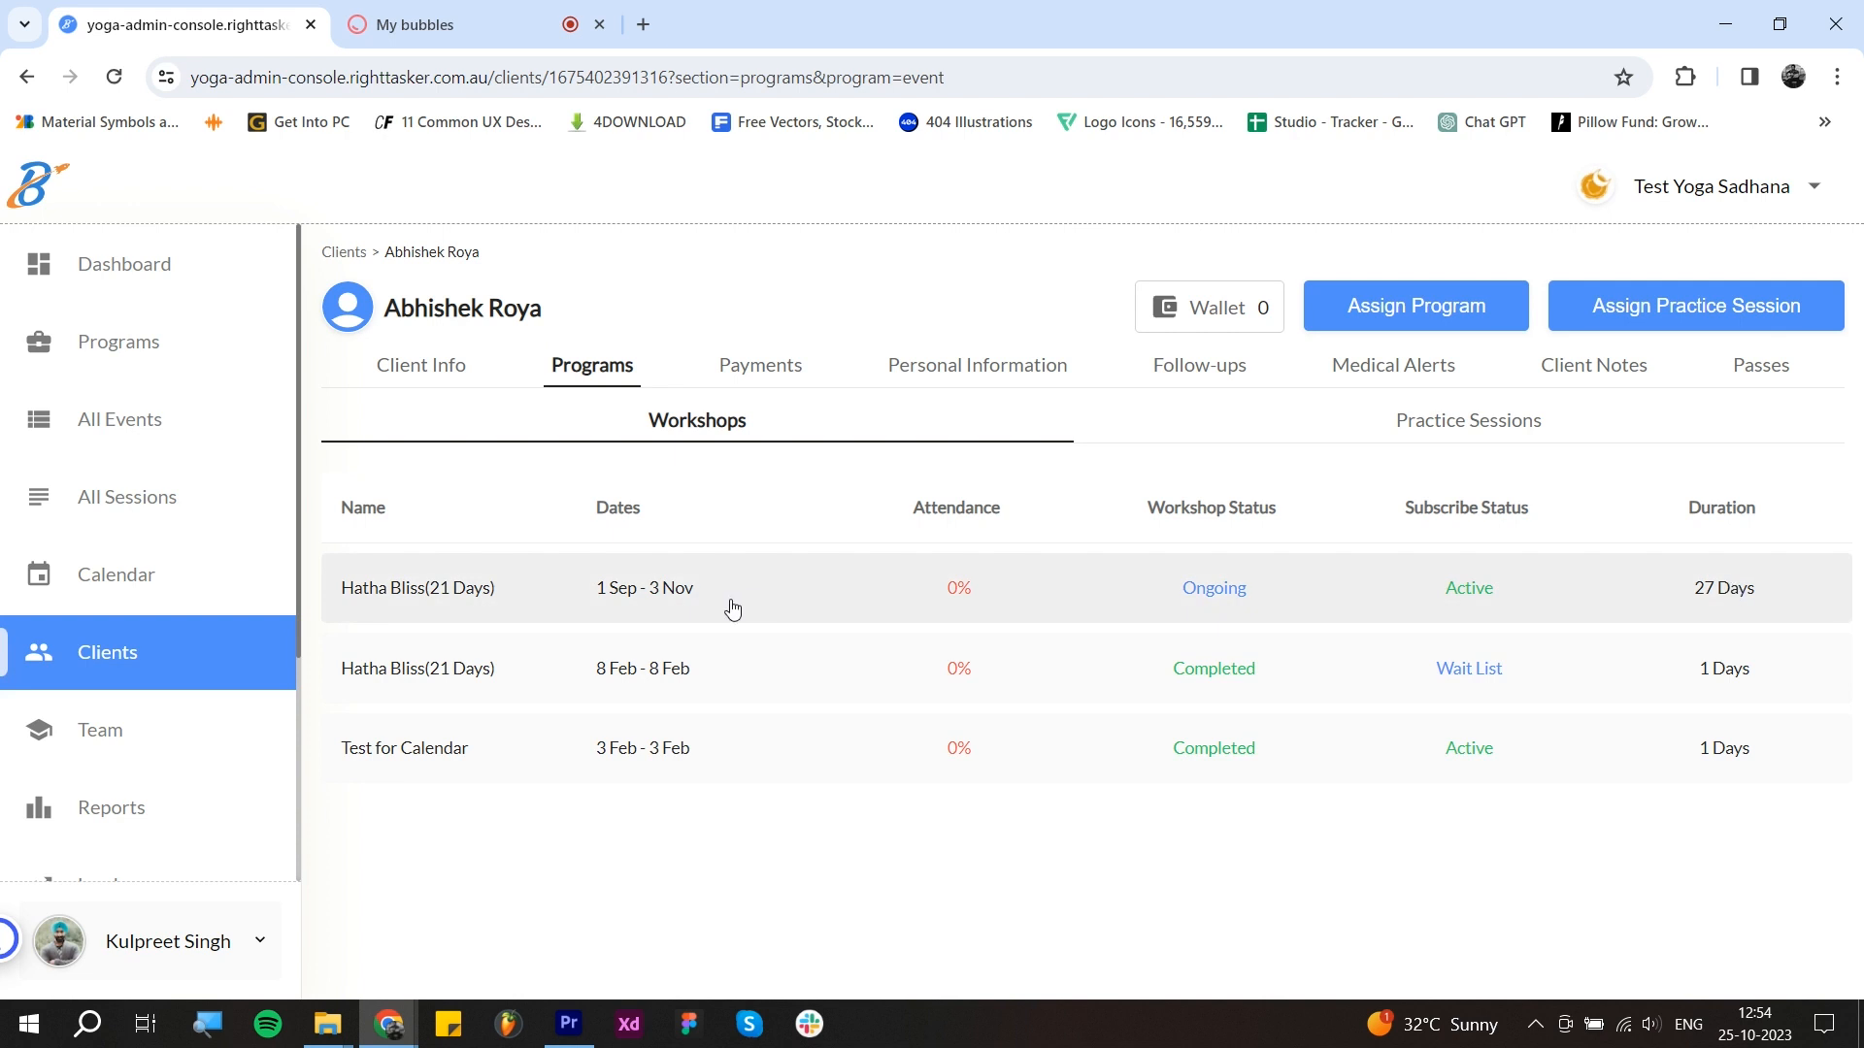
left_click(783, 609)
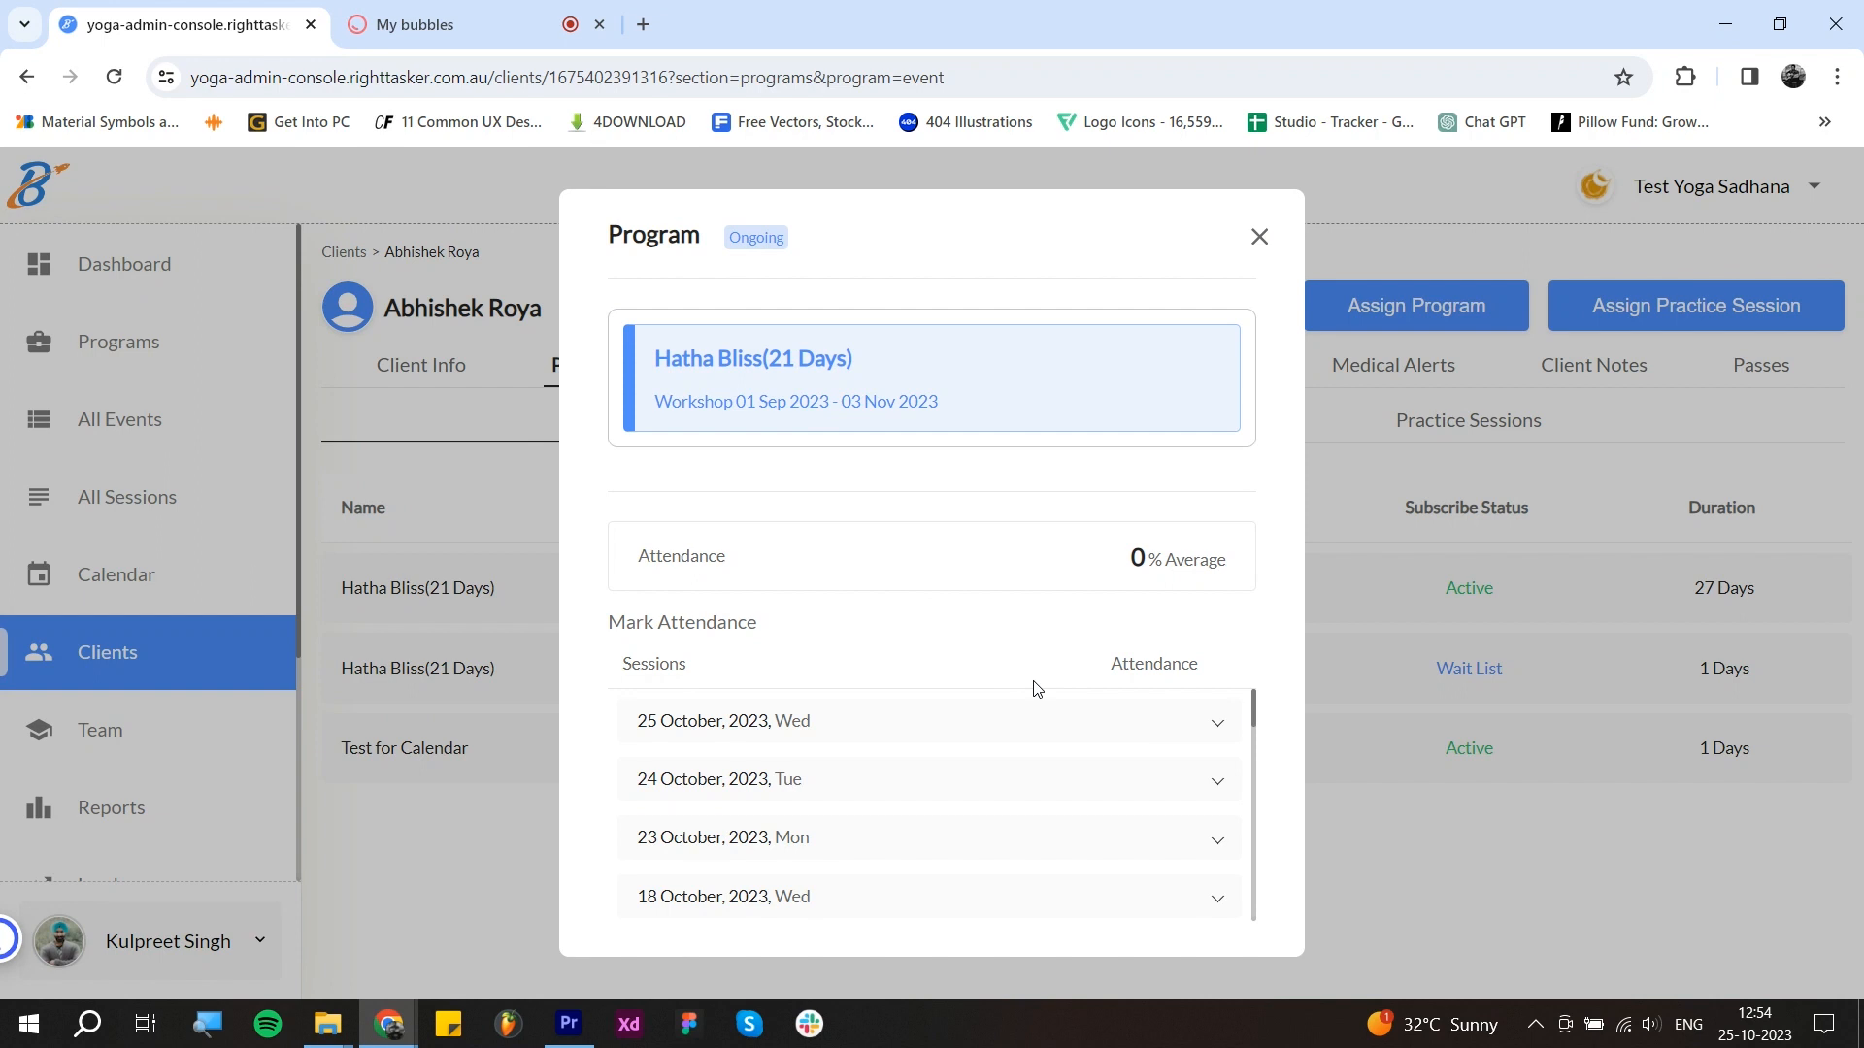
scroll(1213, 740, "down", 3)
scroll(1213, 748, "up", 3)
scroll(1044, 803, "down", 3)
scroll(1044, 804, "down", 6)
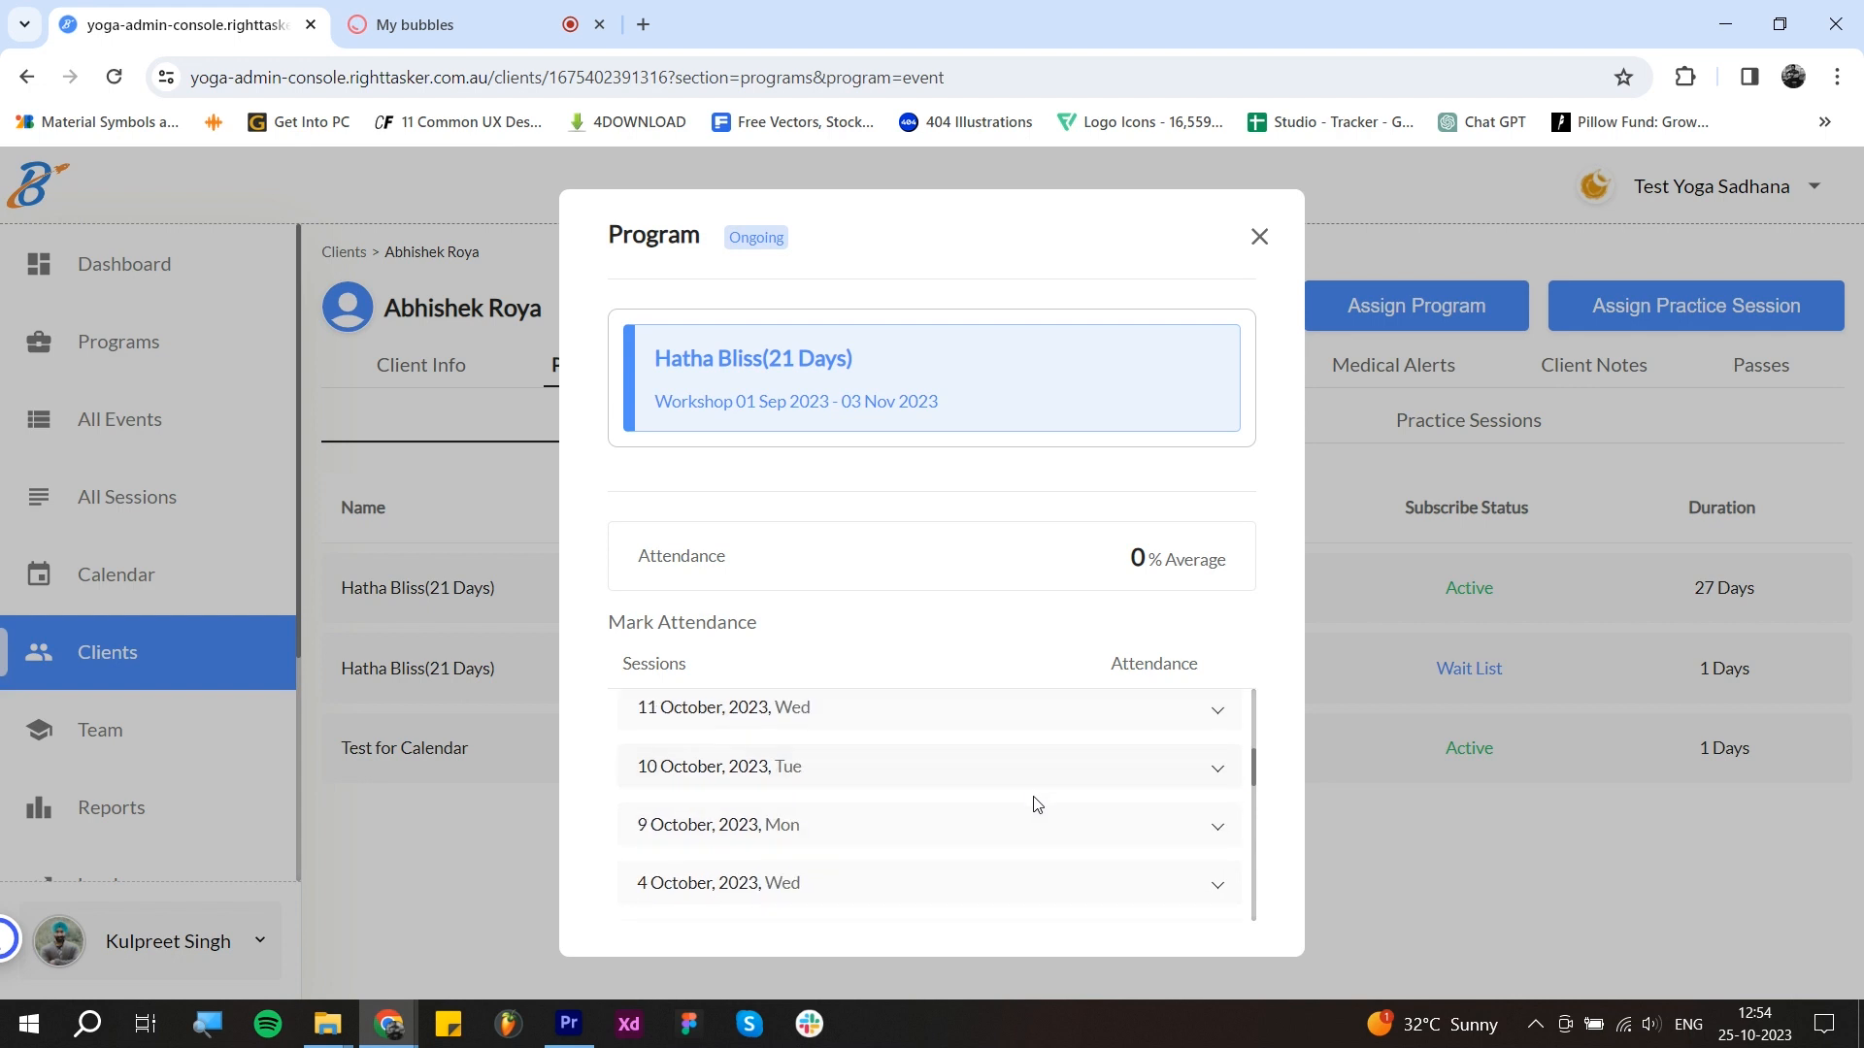
scroll(1073, 860, "down", 2)
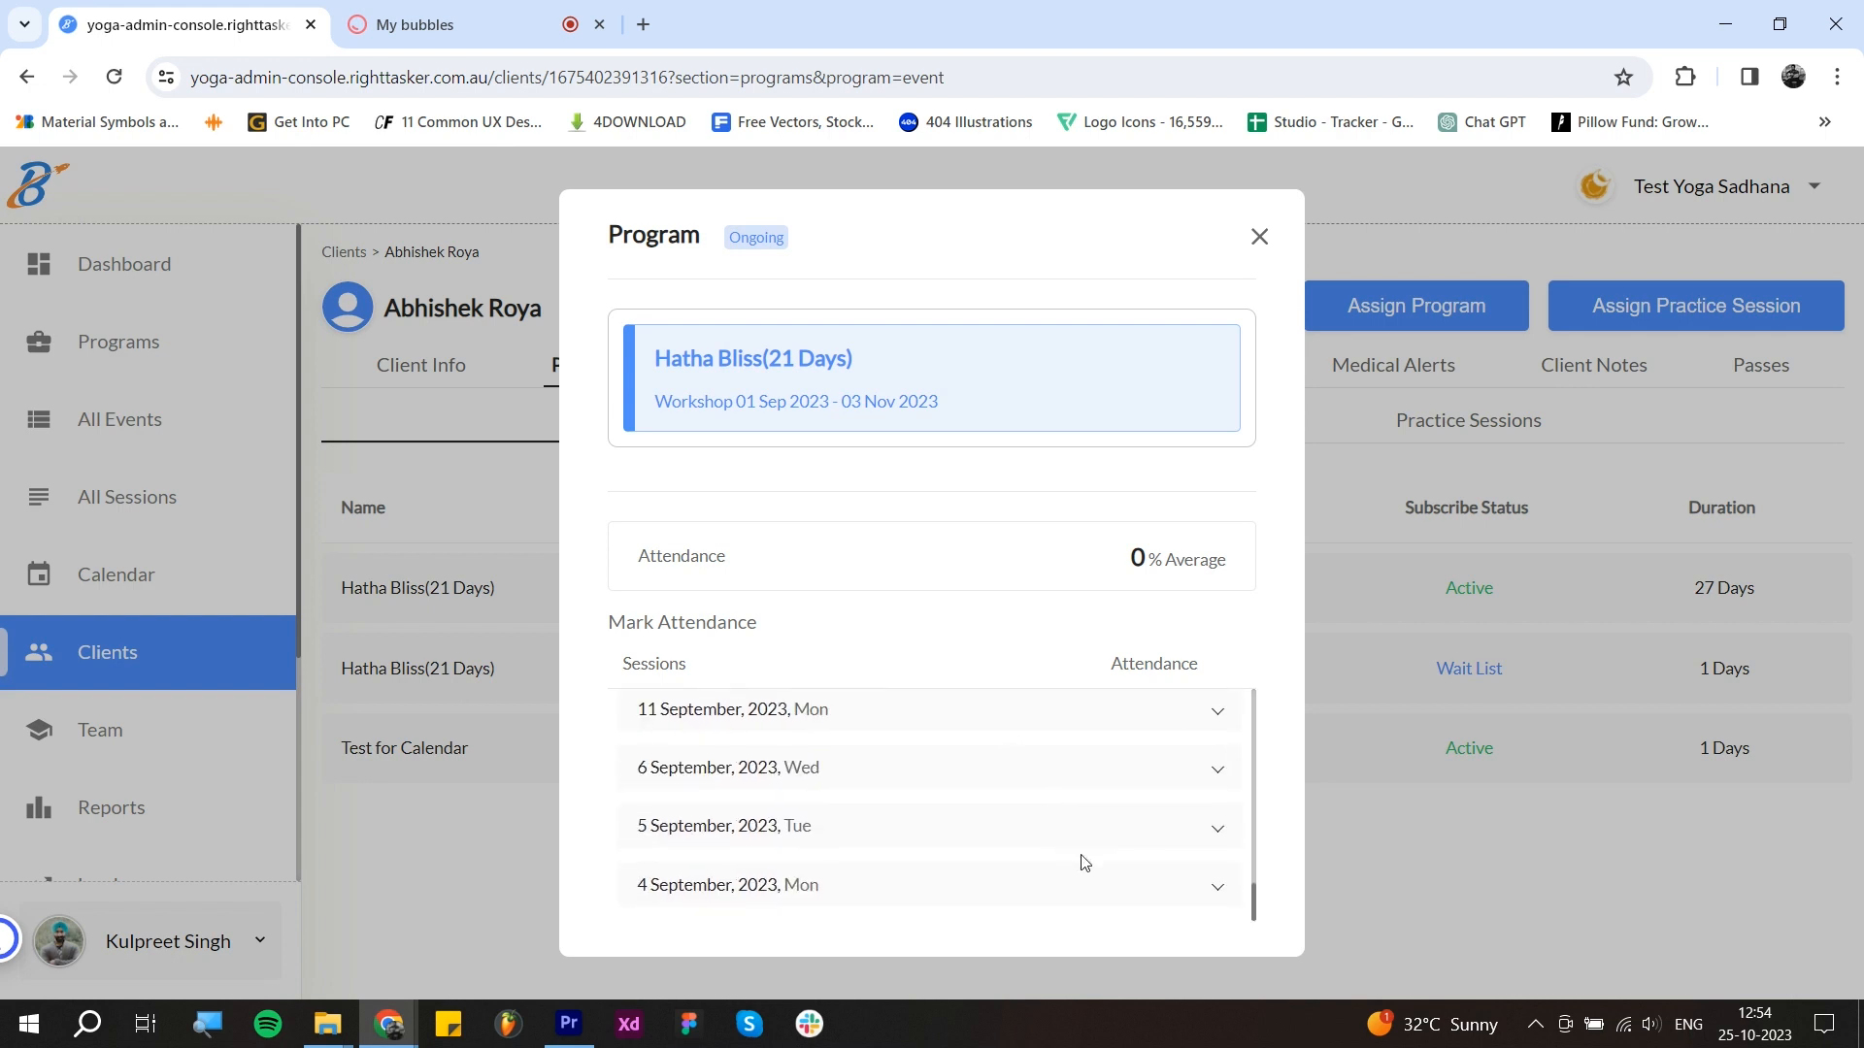
scroll(1076, 861, "up", 10)
left_click(1217, 726)
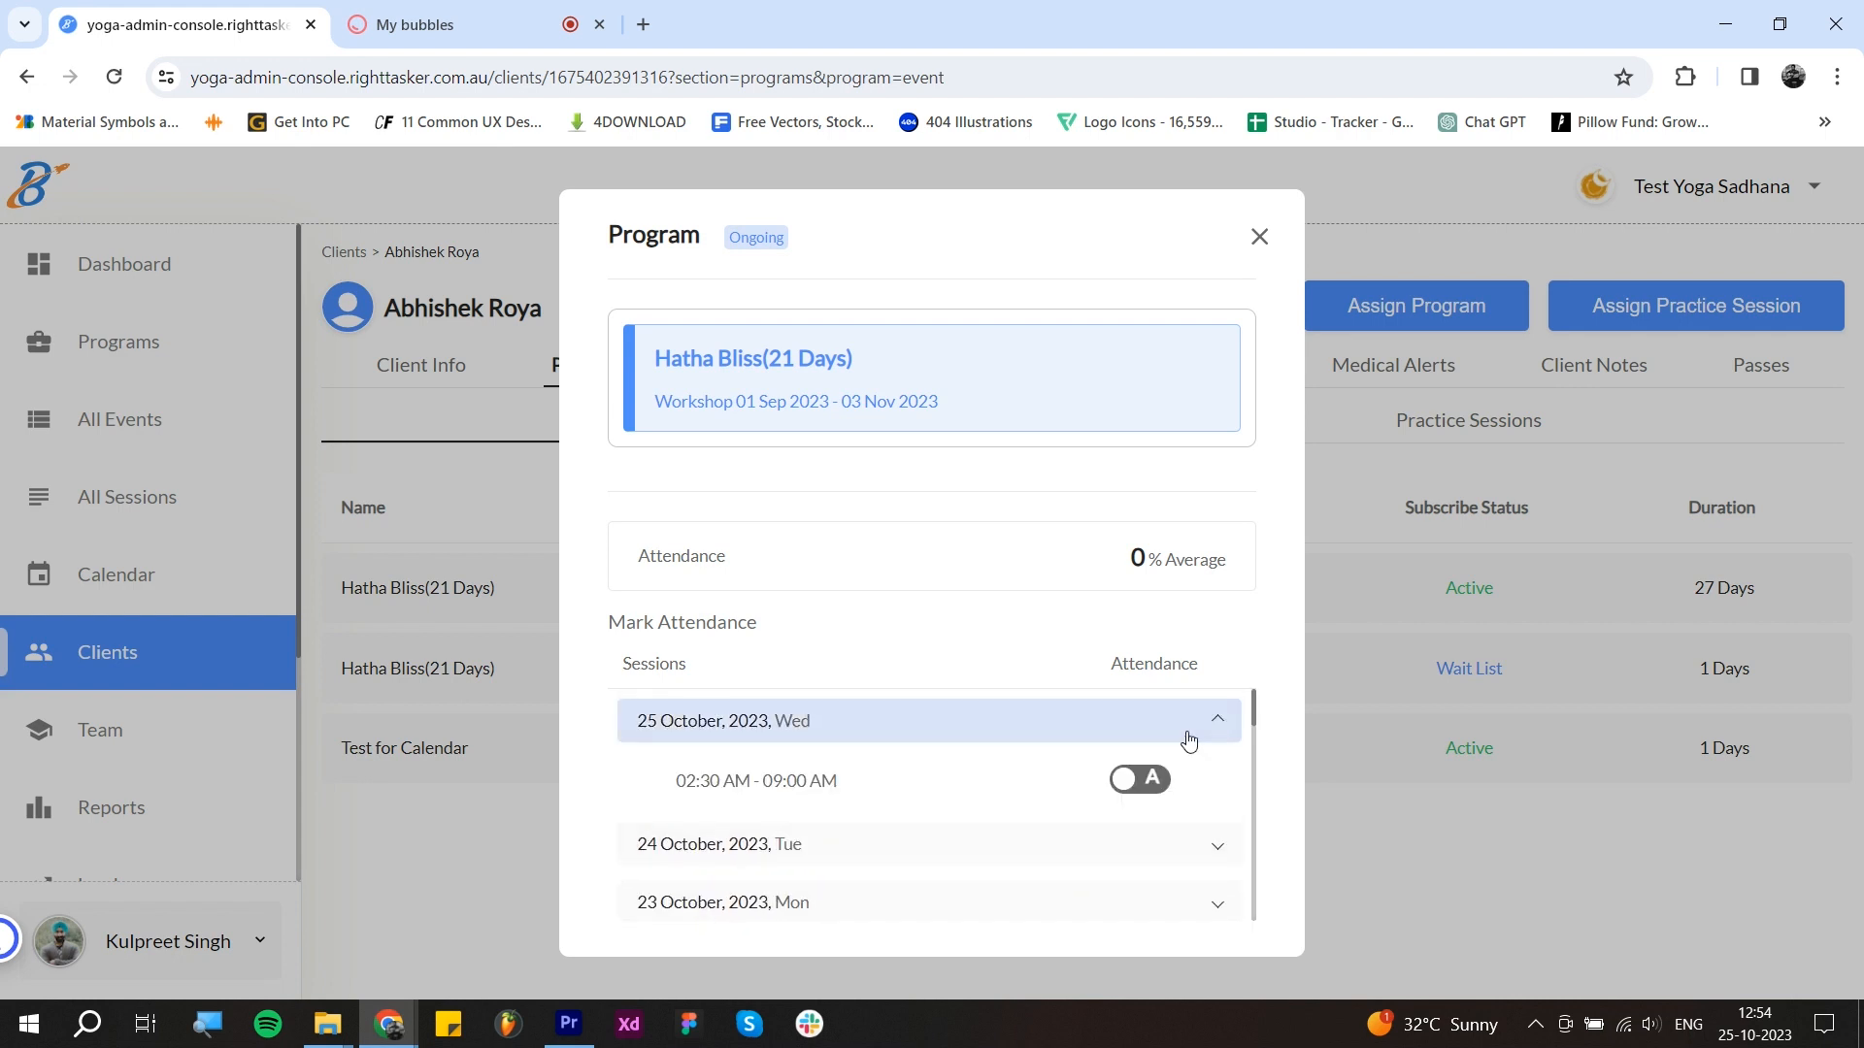
Step: Collapse the 25 October 2023 attendance entry and check the 24 October session of the Hatha Bliss(21 Days) workshop
left_click(1219, 728)
left_click(1218, 777)
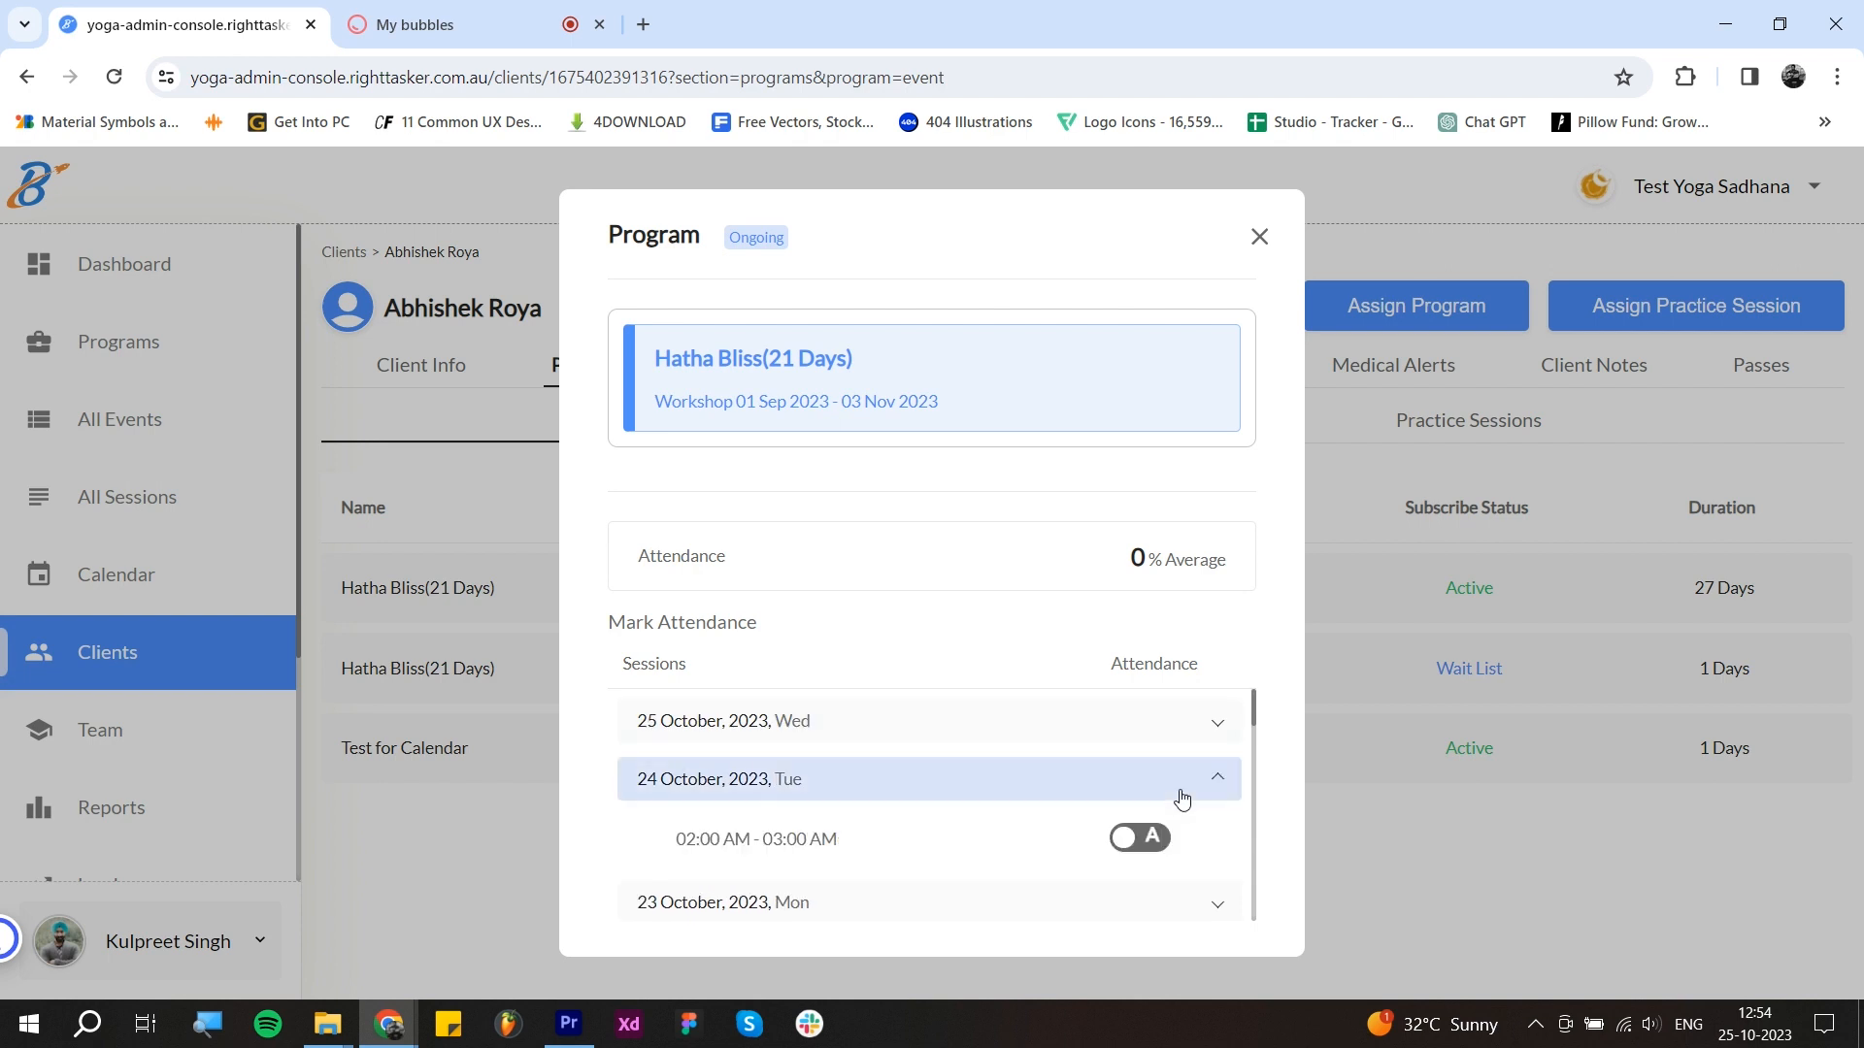
scroll(1170, 796, "down", 1)
scroll(1160, 804, "up", 1)
left_click(1213, 777)
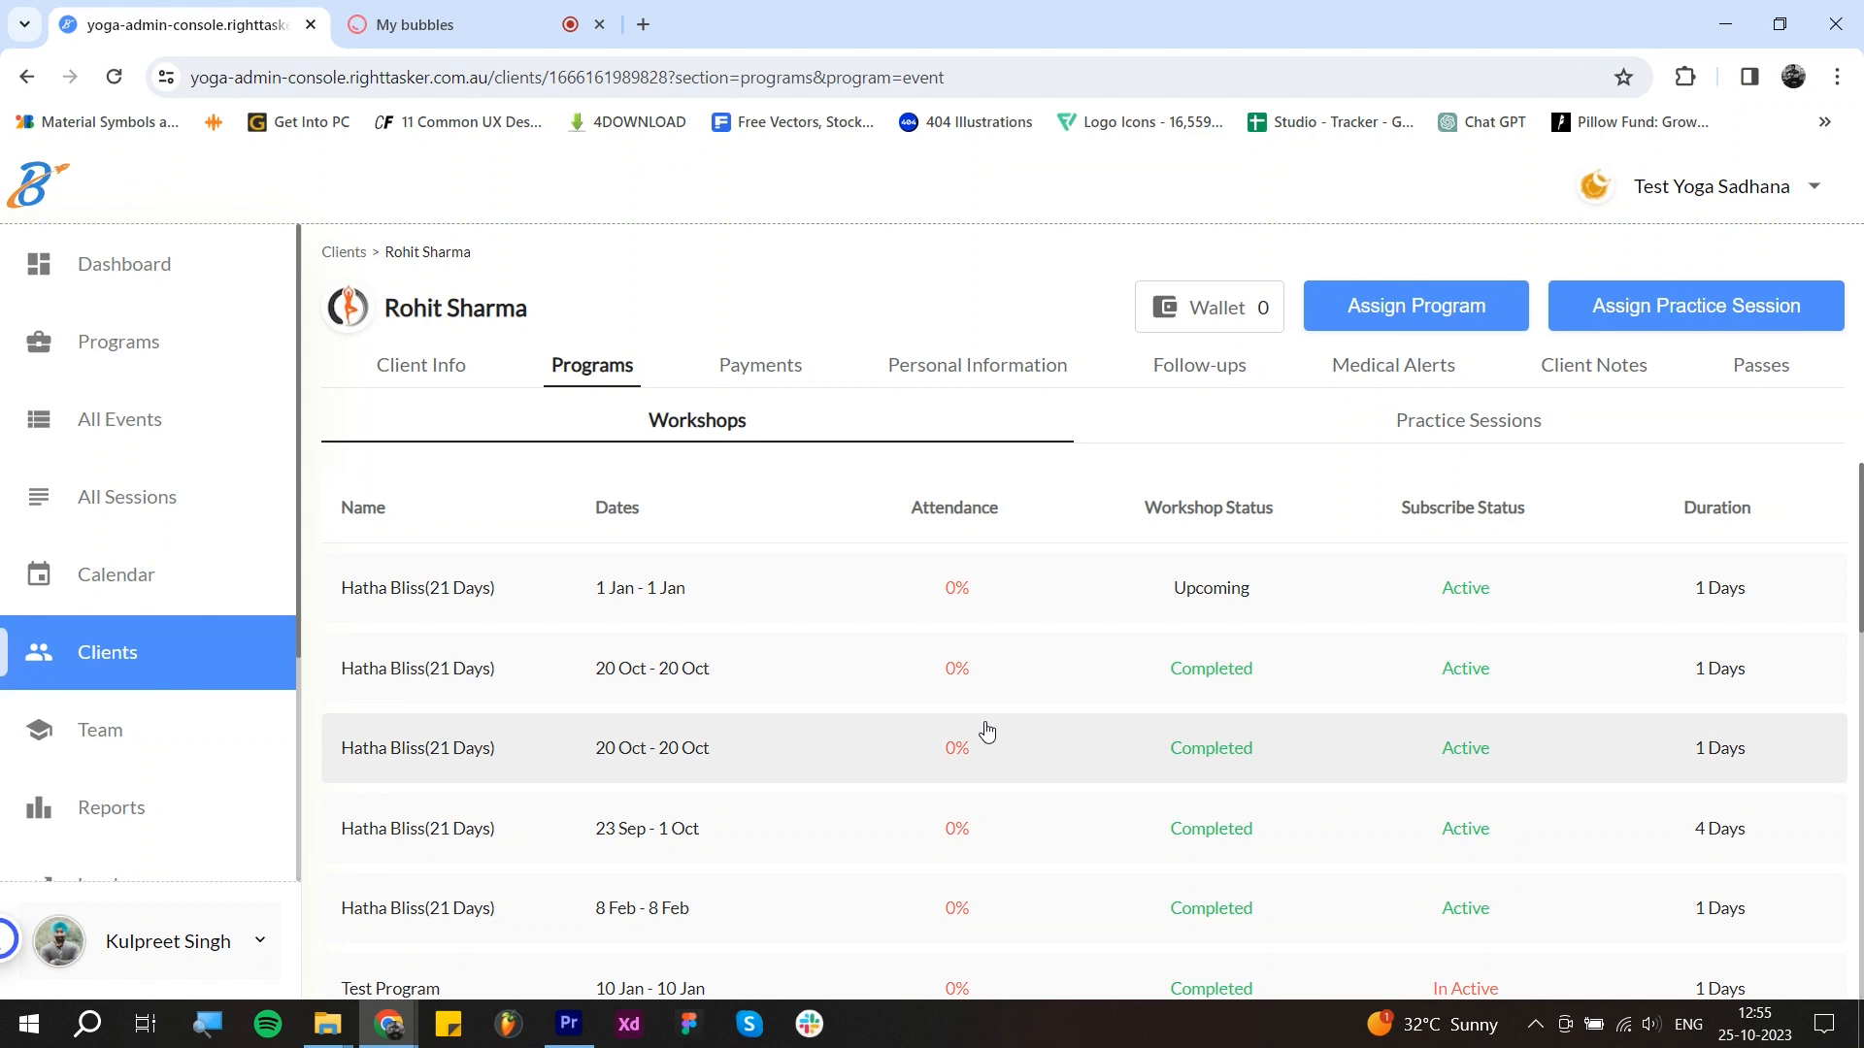
Step: Open the second client's upcoming 1 January 2024 Hatha Bliss(21 Days) workshop and proceed with unsubscribing and refunding the client
left_click(855, 612)
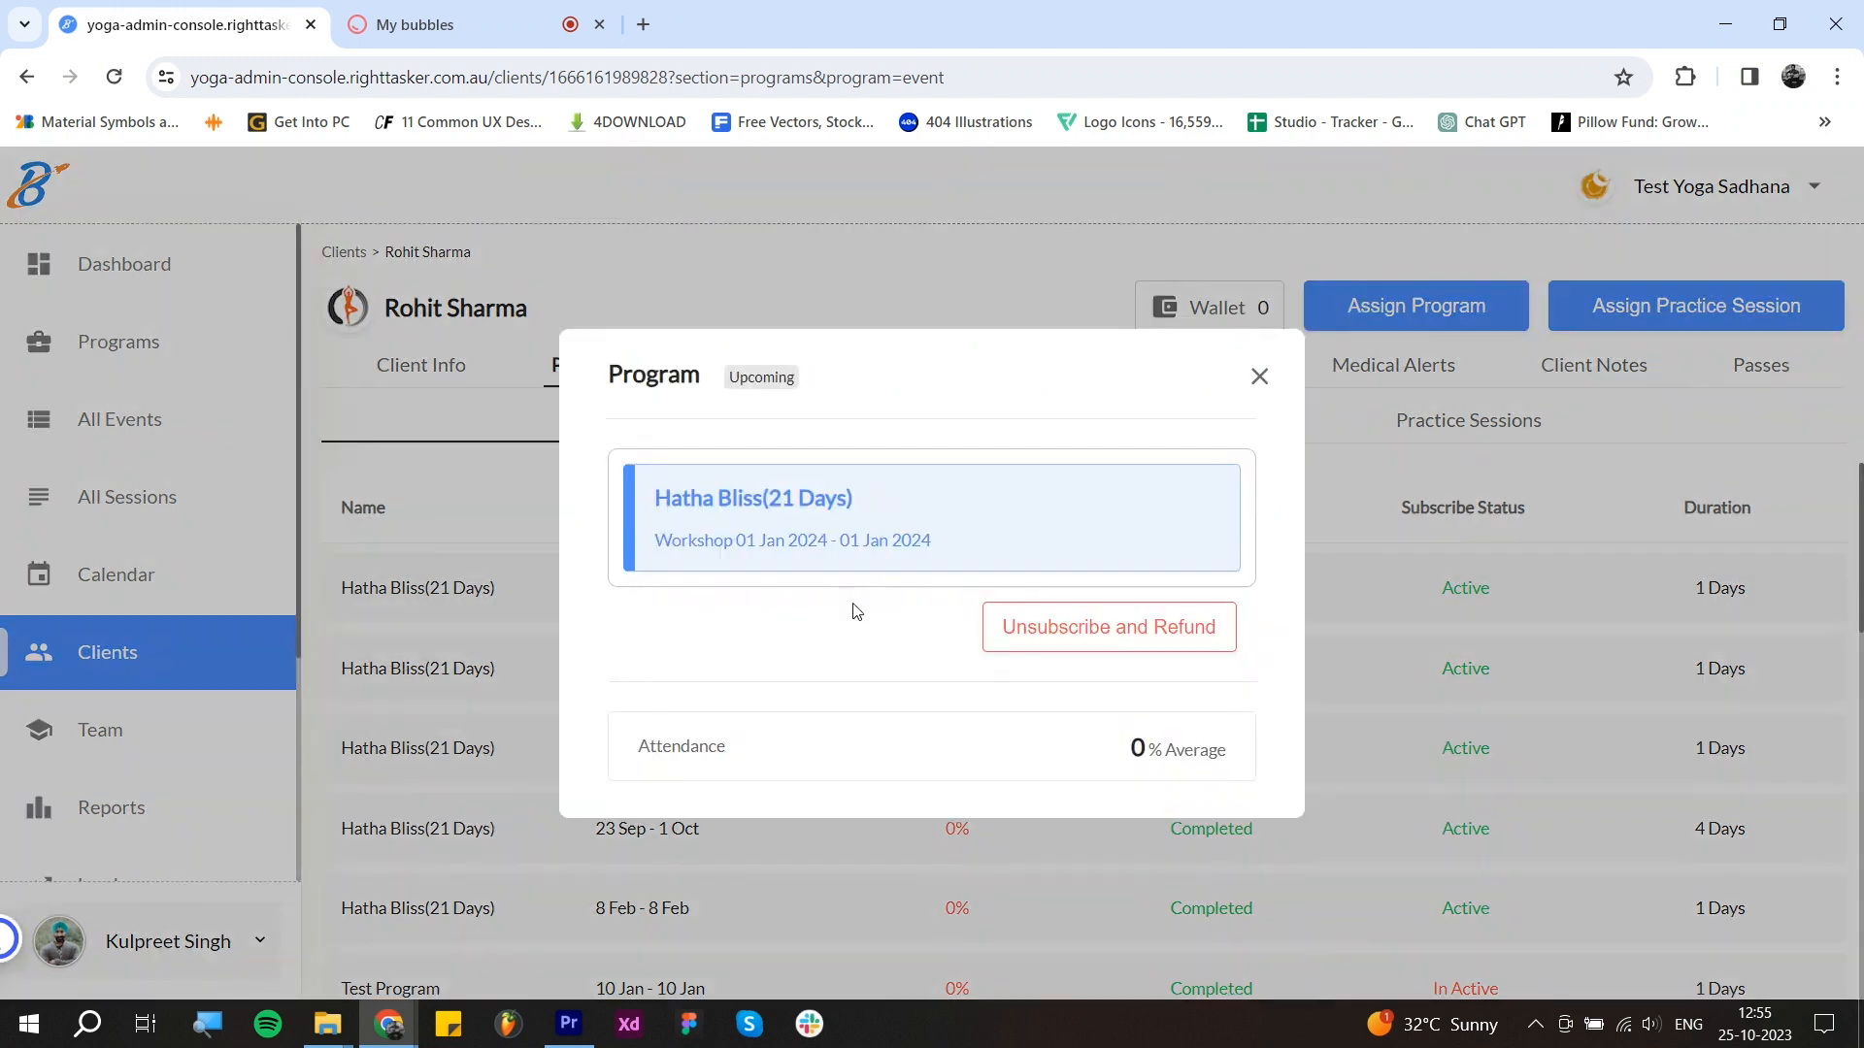
left_click(1105, 631)
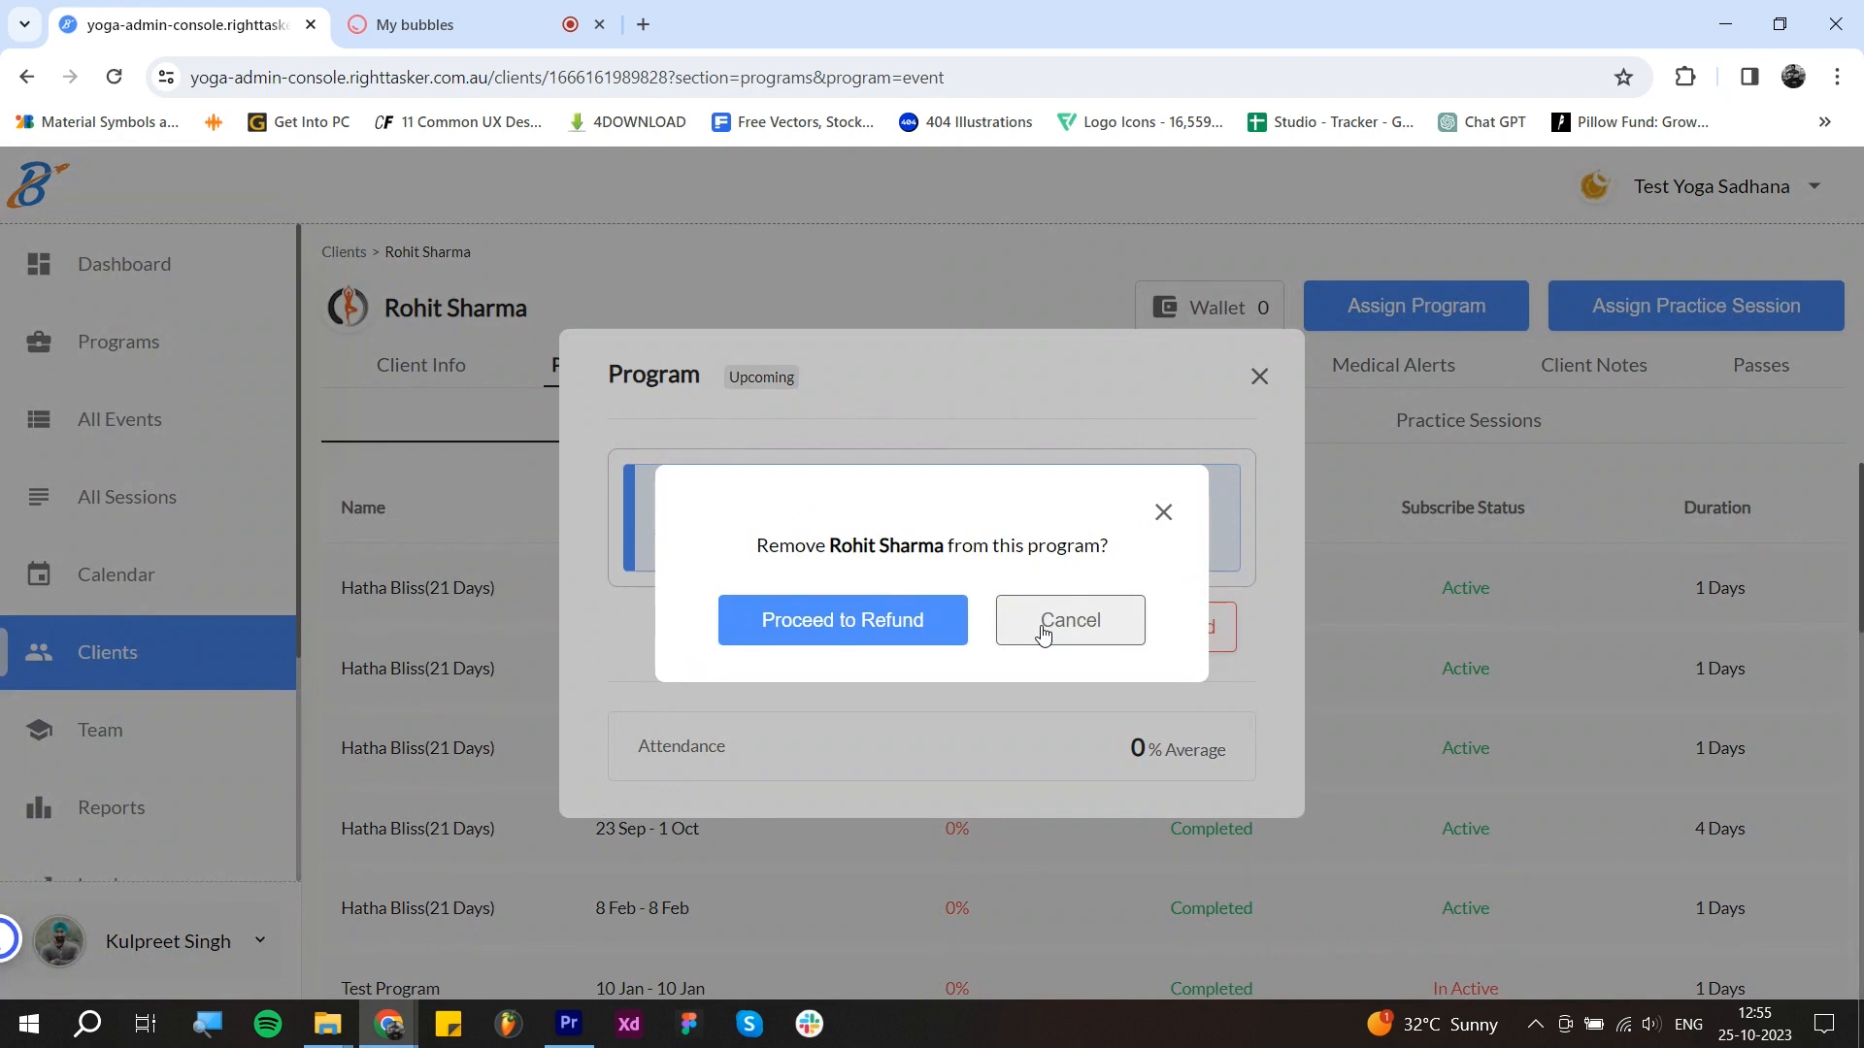
left_click(879, 624)
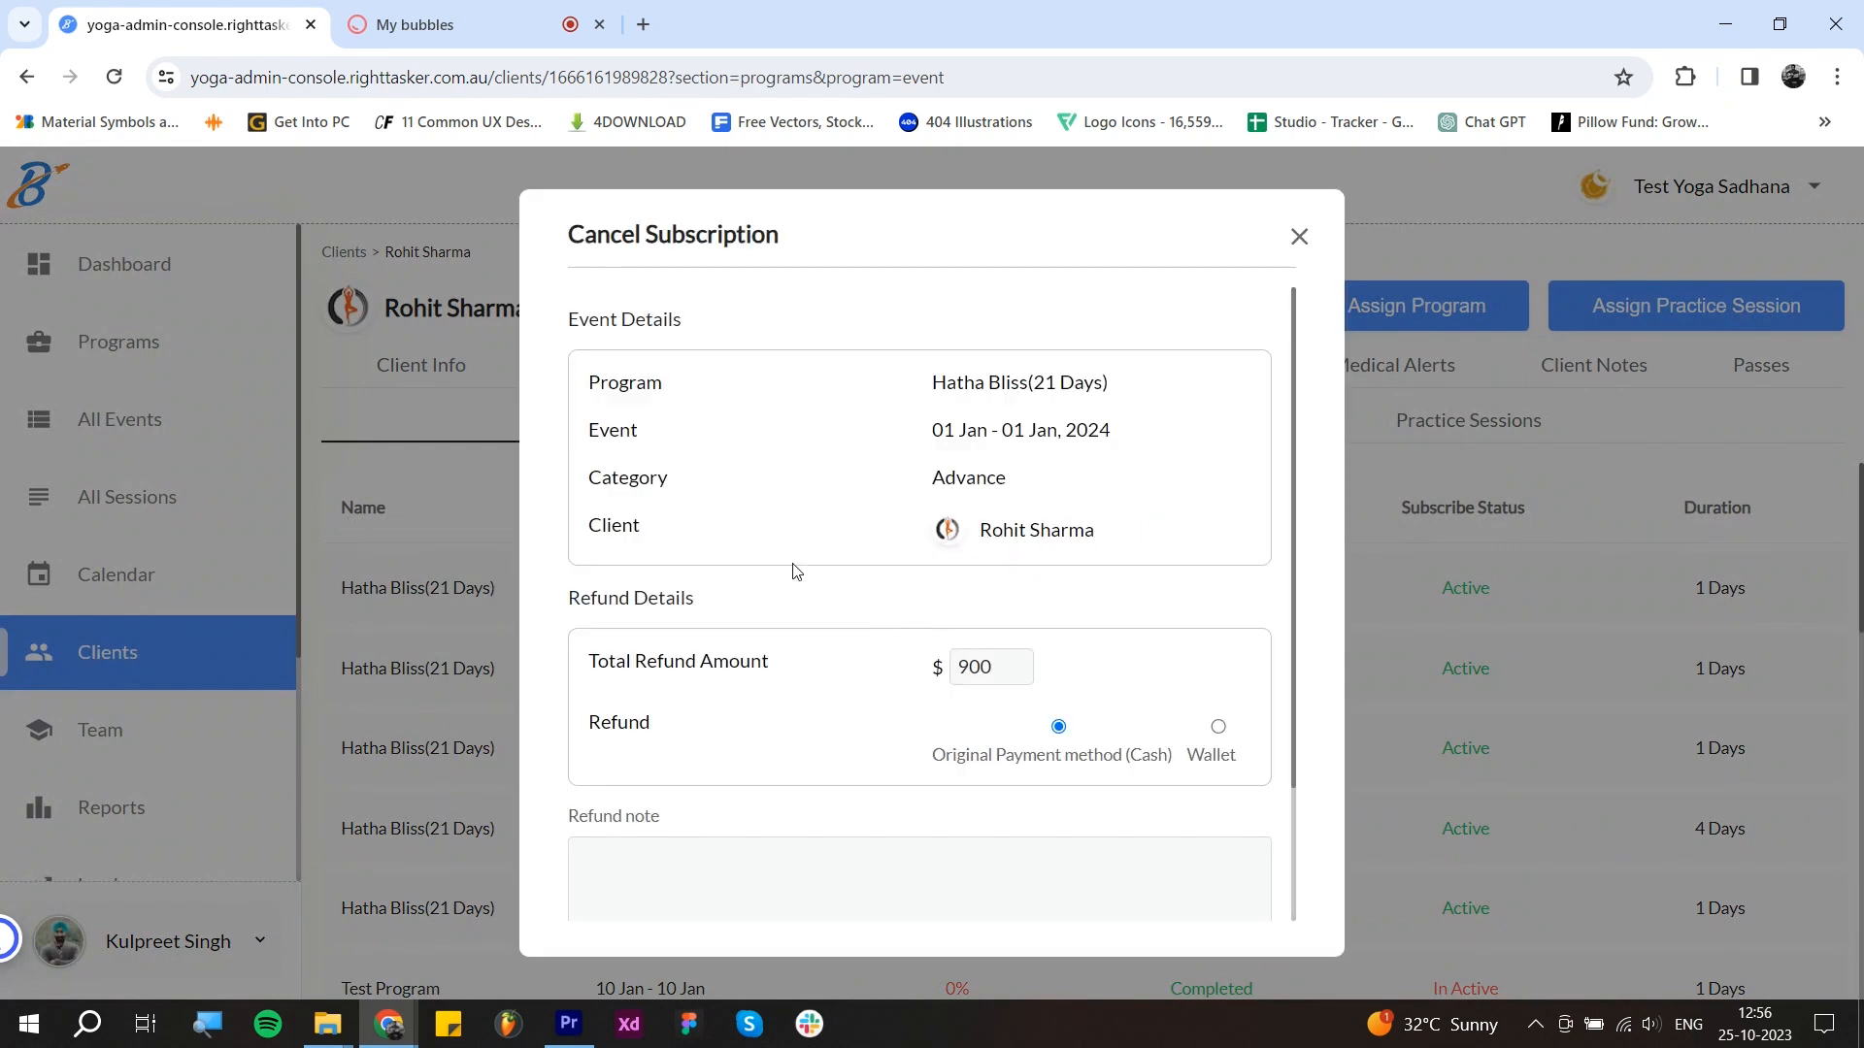
Step: Review the event details, refund amount and refund note field in the subscription cancellation form
scroll(1087, 466, "down", 1)
scroll(1117, 490, "up", 1)
mouse_move(979, 530)
left_mouse_down()
mouse_move(1100, 530)
mouse_move(957, 549)
left_mouse_up()
left_click(1040, 531)
scroll(1037, 531, "down", 1)
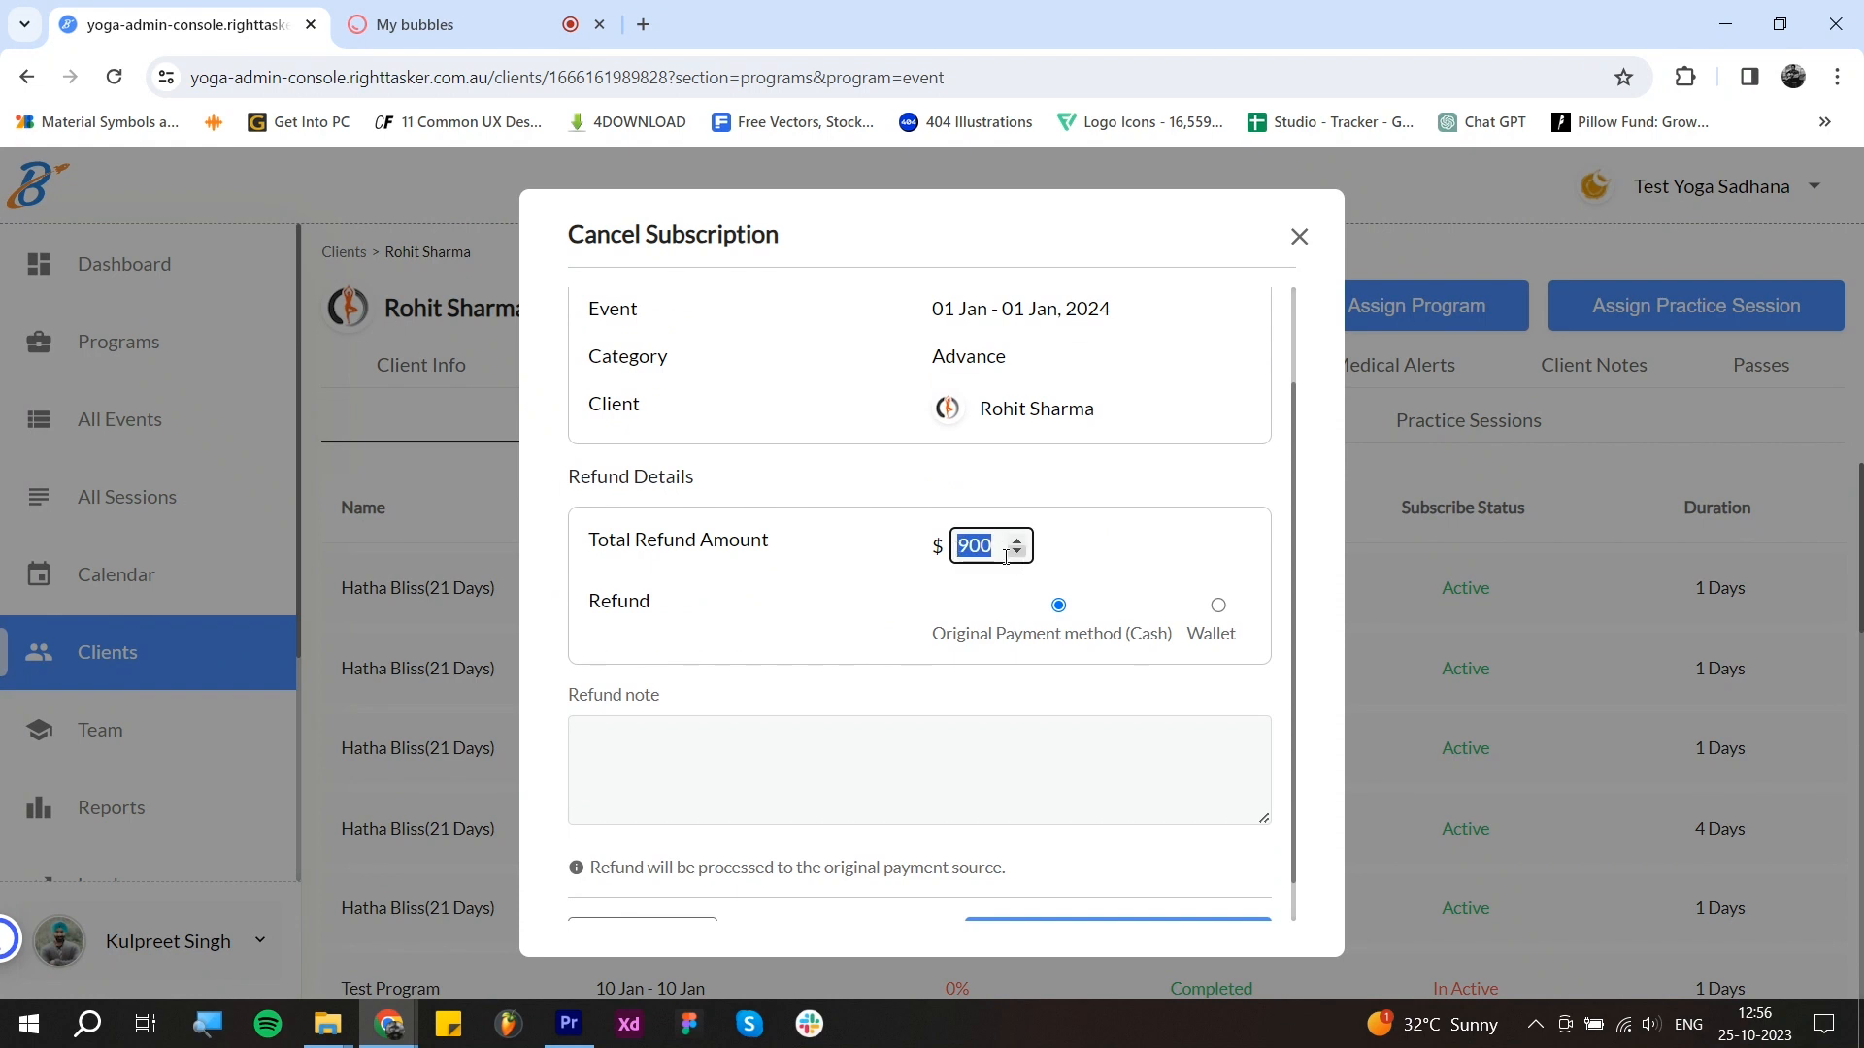
left_click(893, 598)
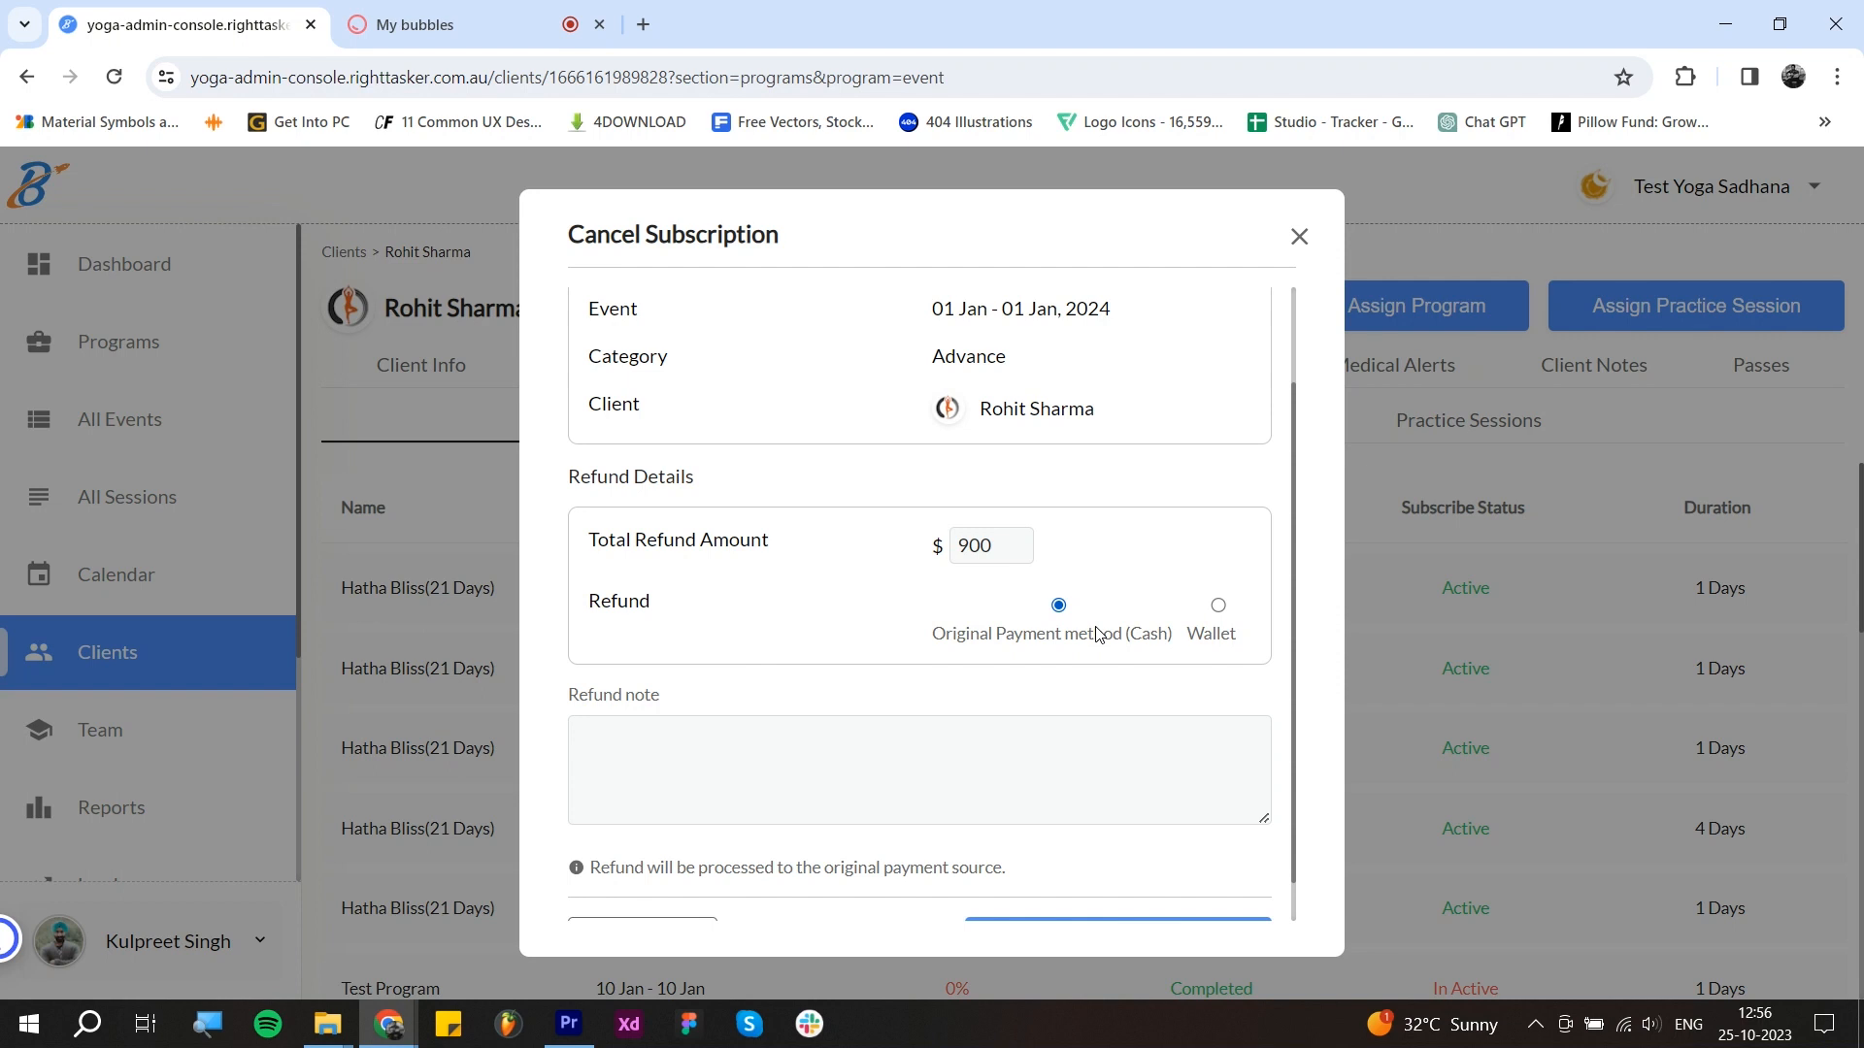
Step: Compare the Wallet refund option, set the refund to Original Payment method (Cash) and confirm the unsubscription
left_click(1219, 607)
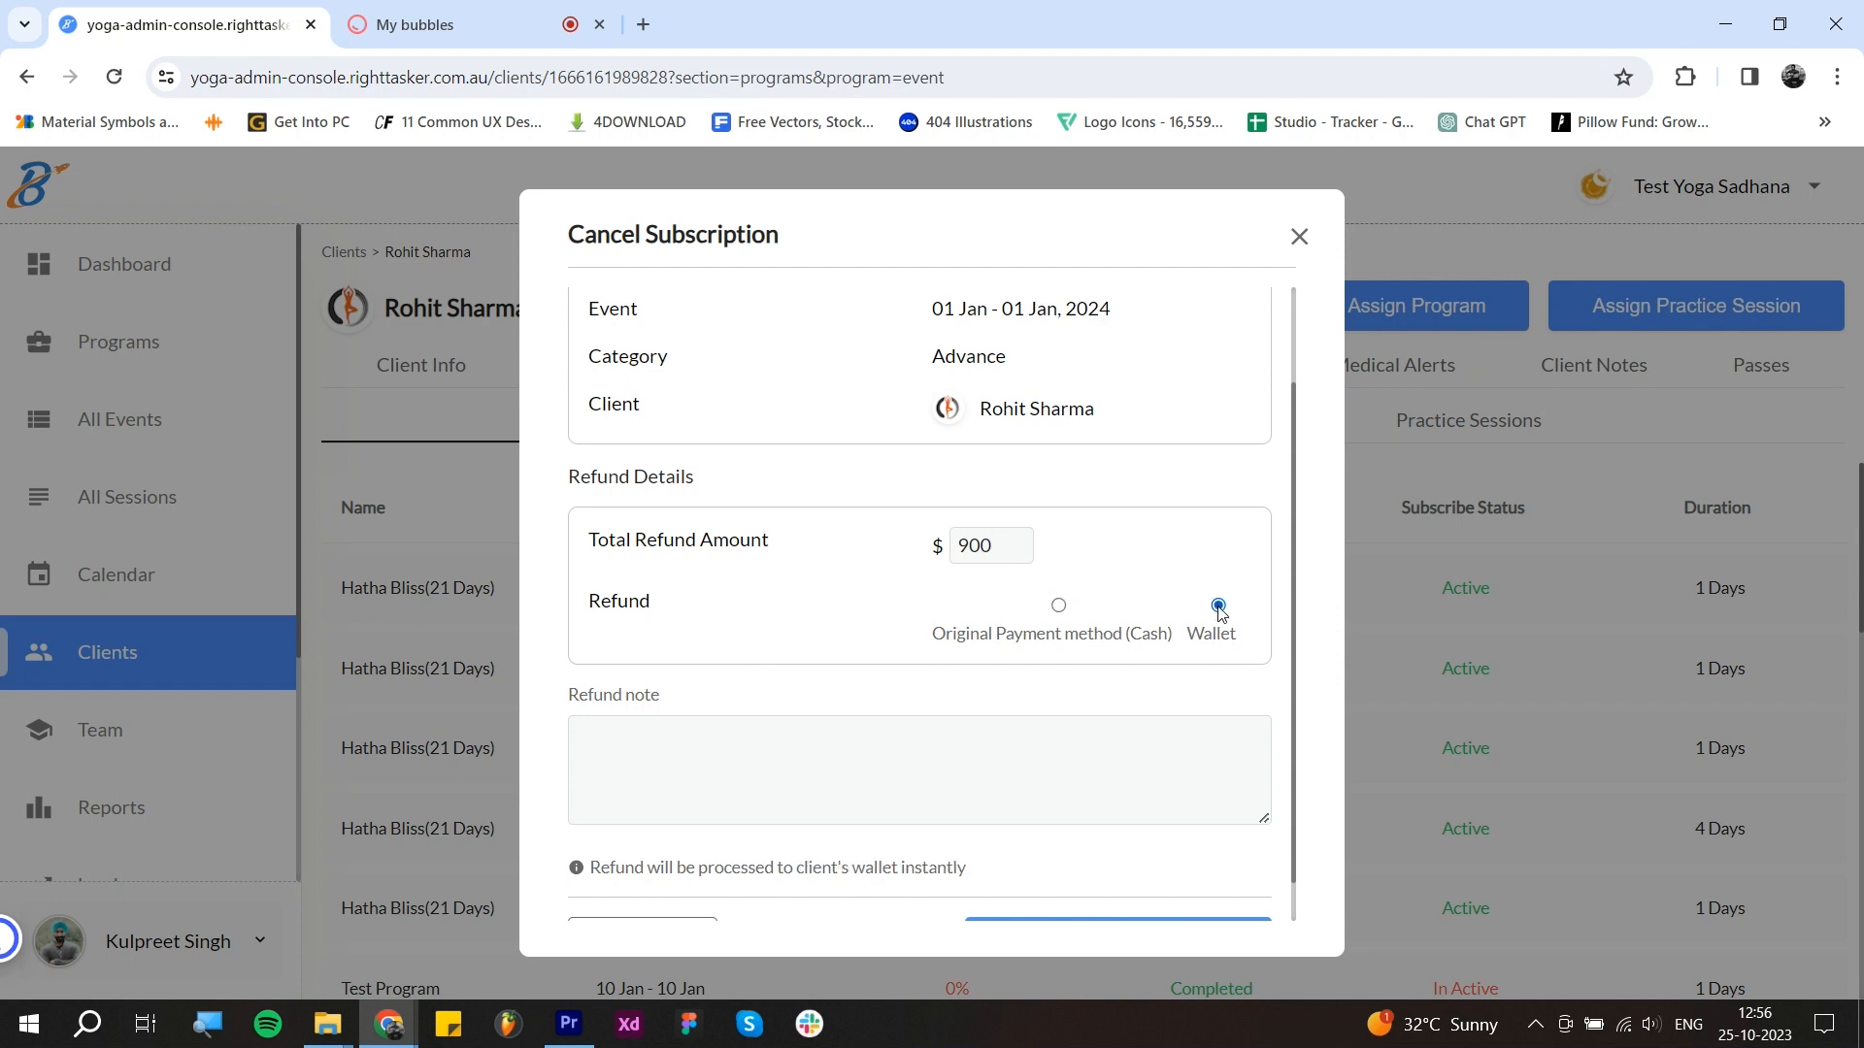
scroll(1220, 612, "down", 1)
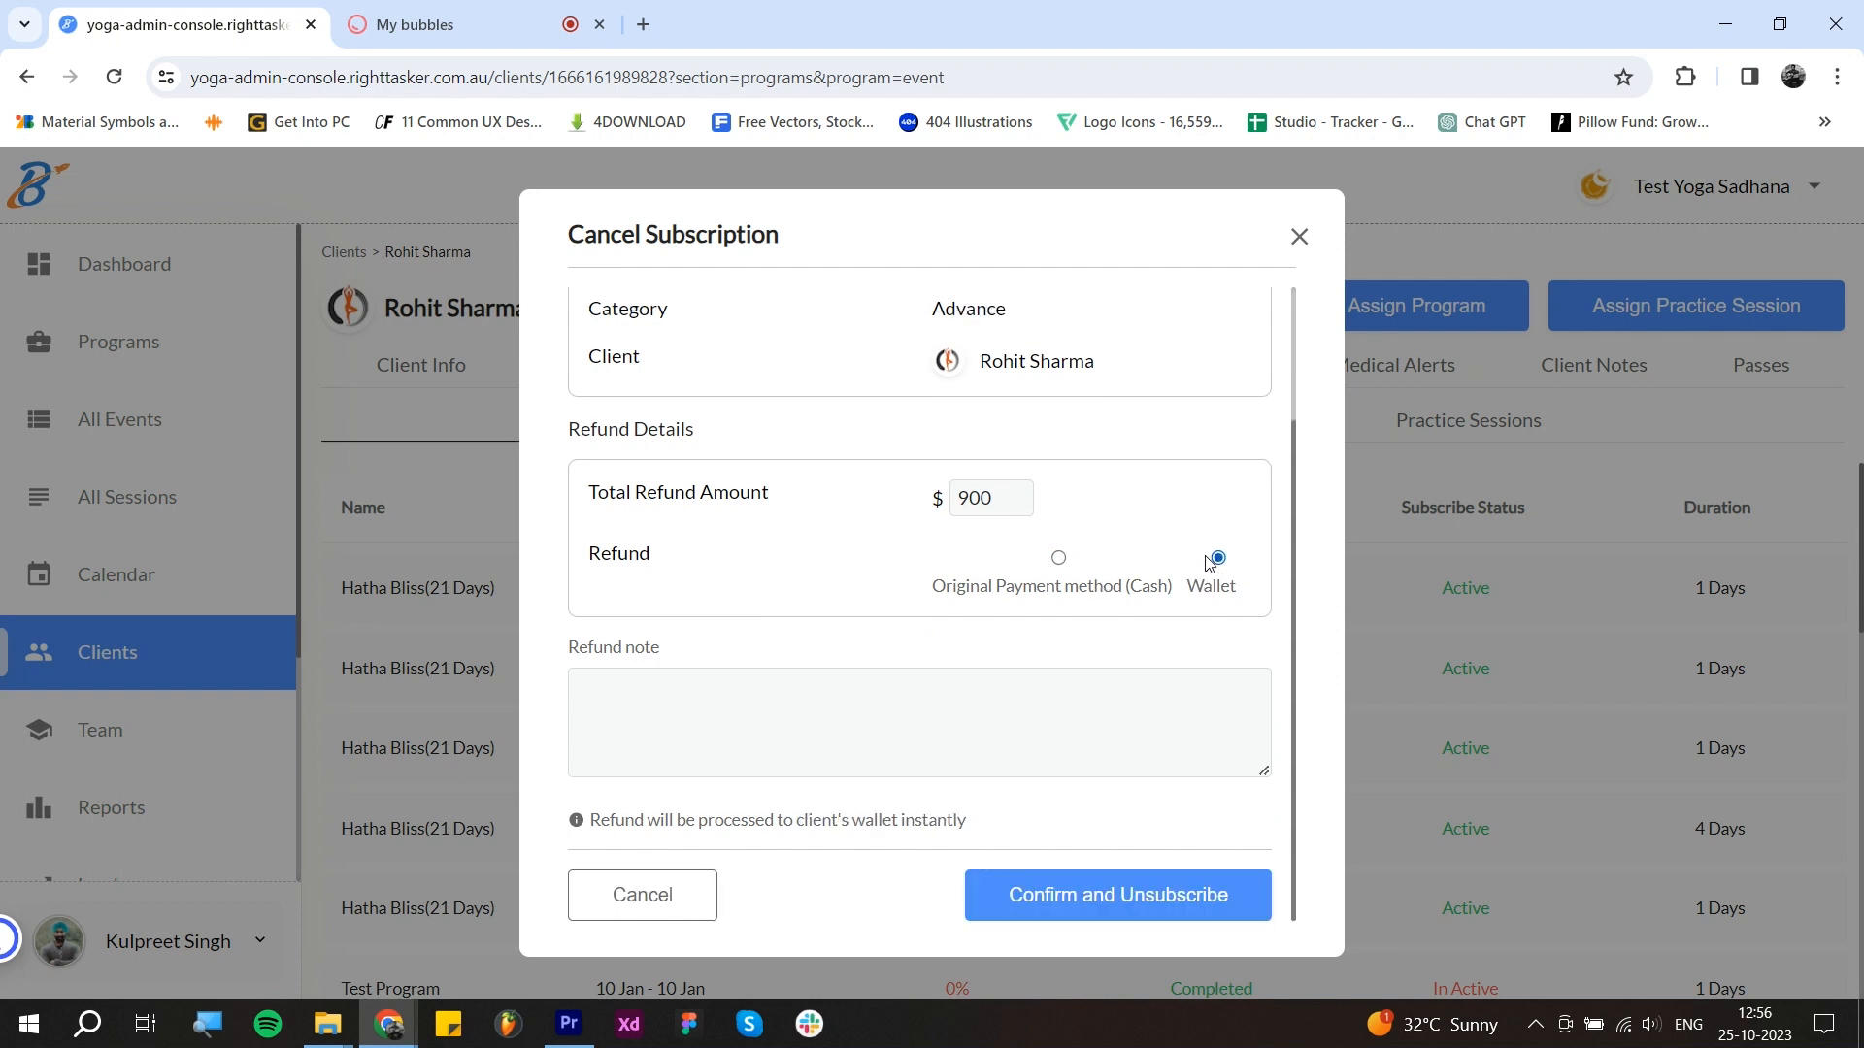
double_click(976, 498)
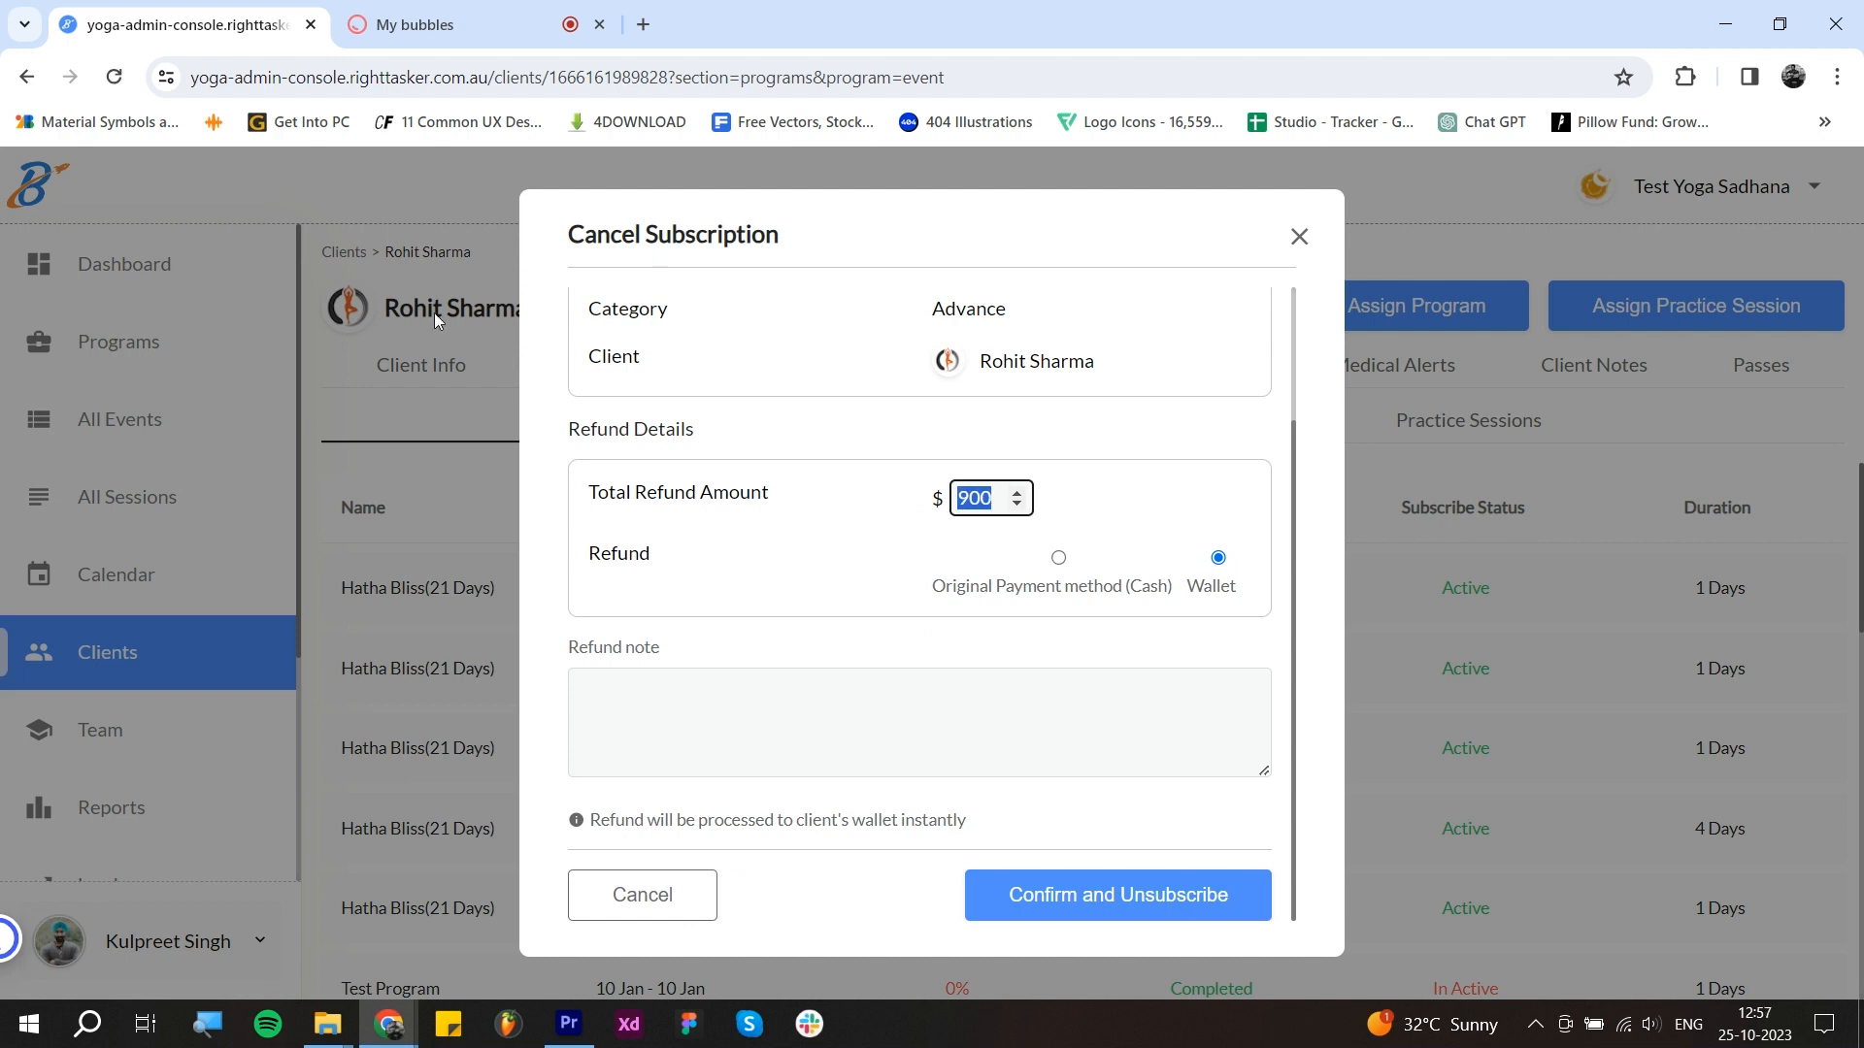
left_click(848, 519)
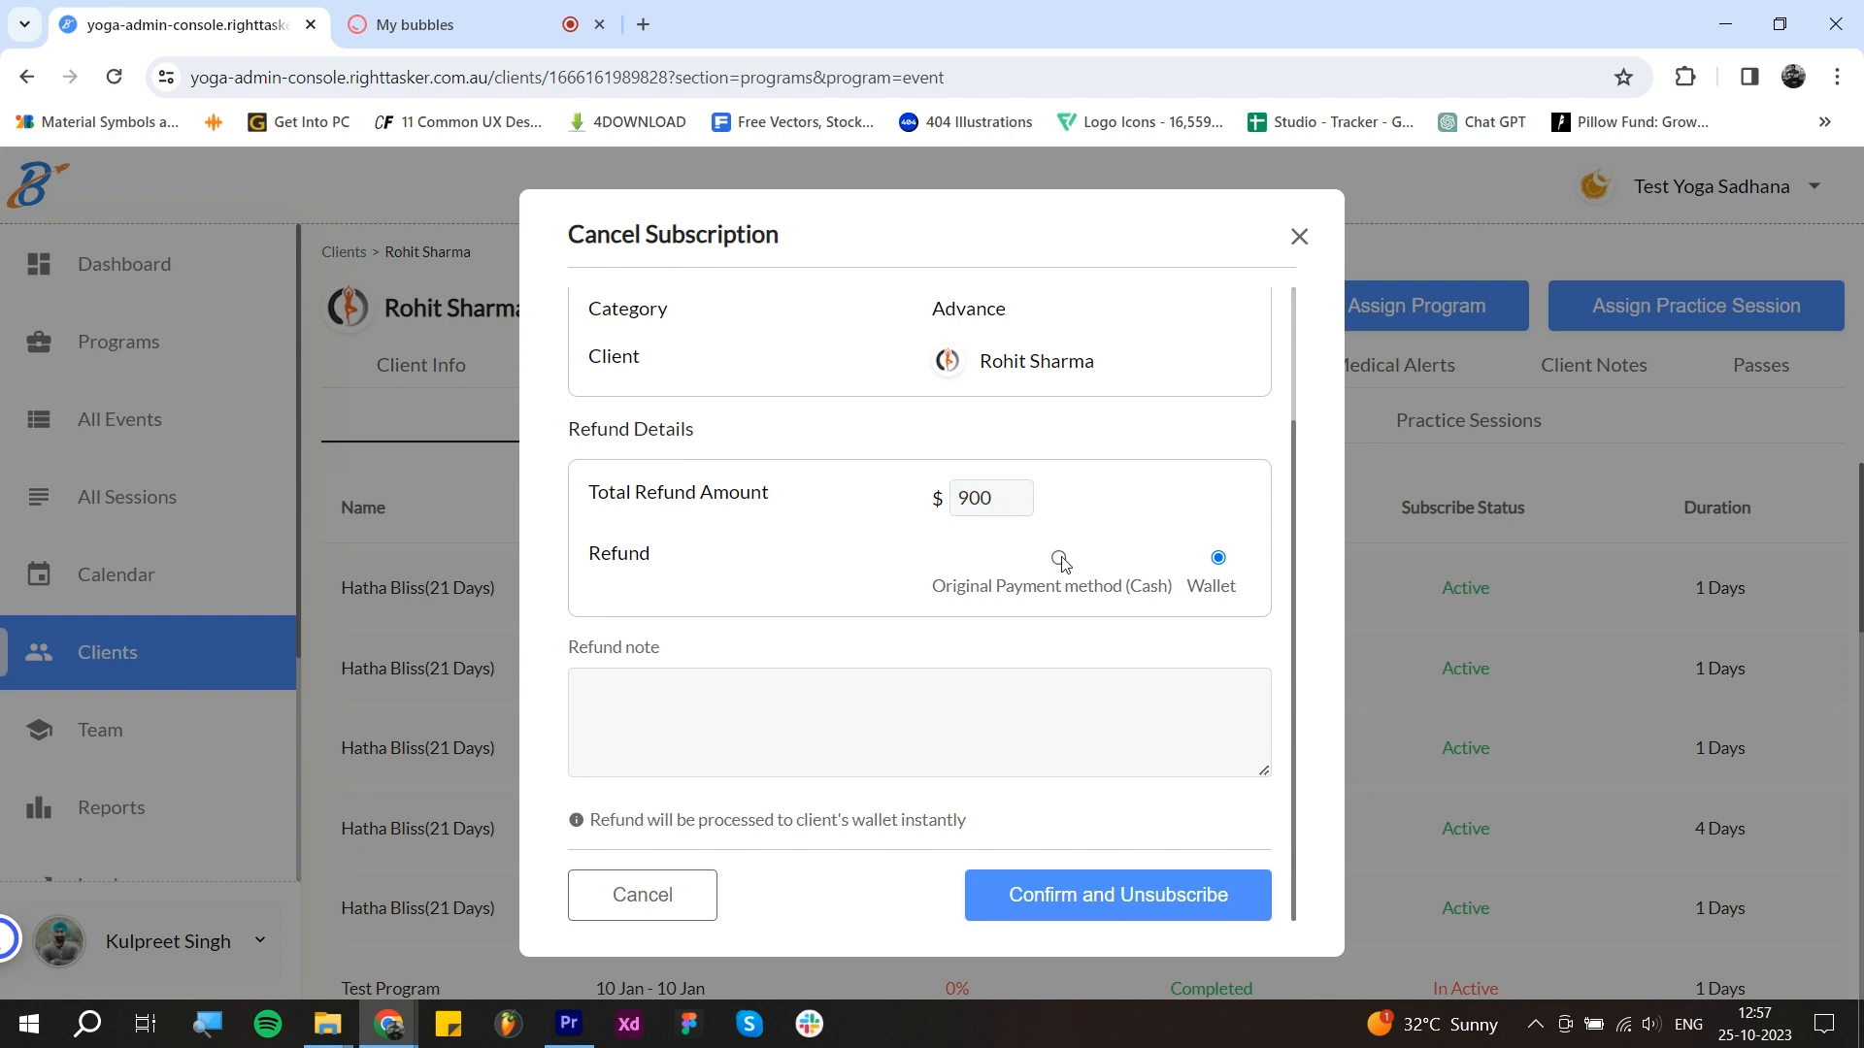
left_click(818, 687)
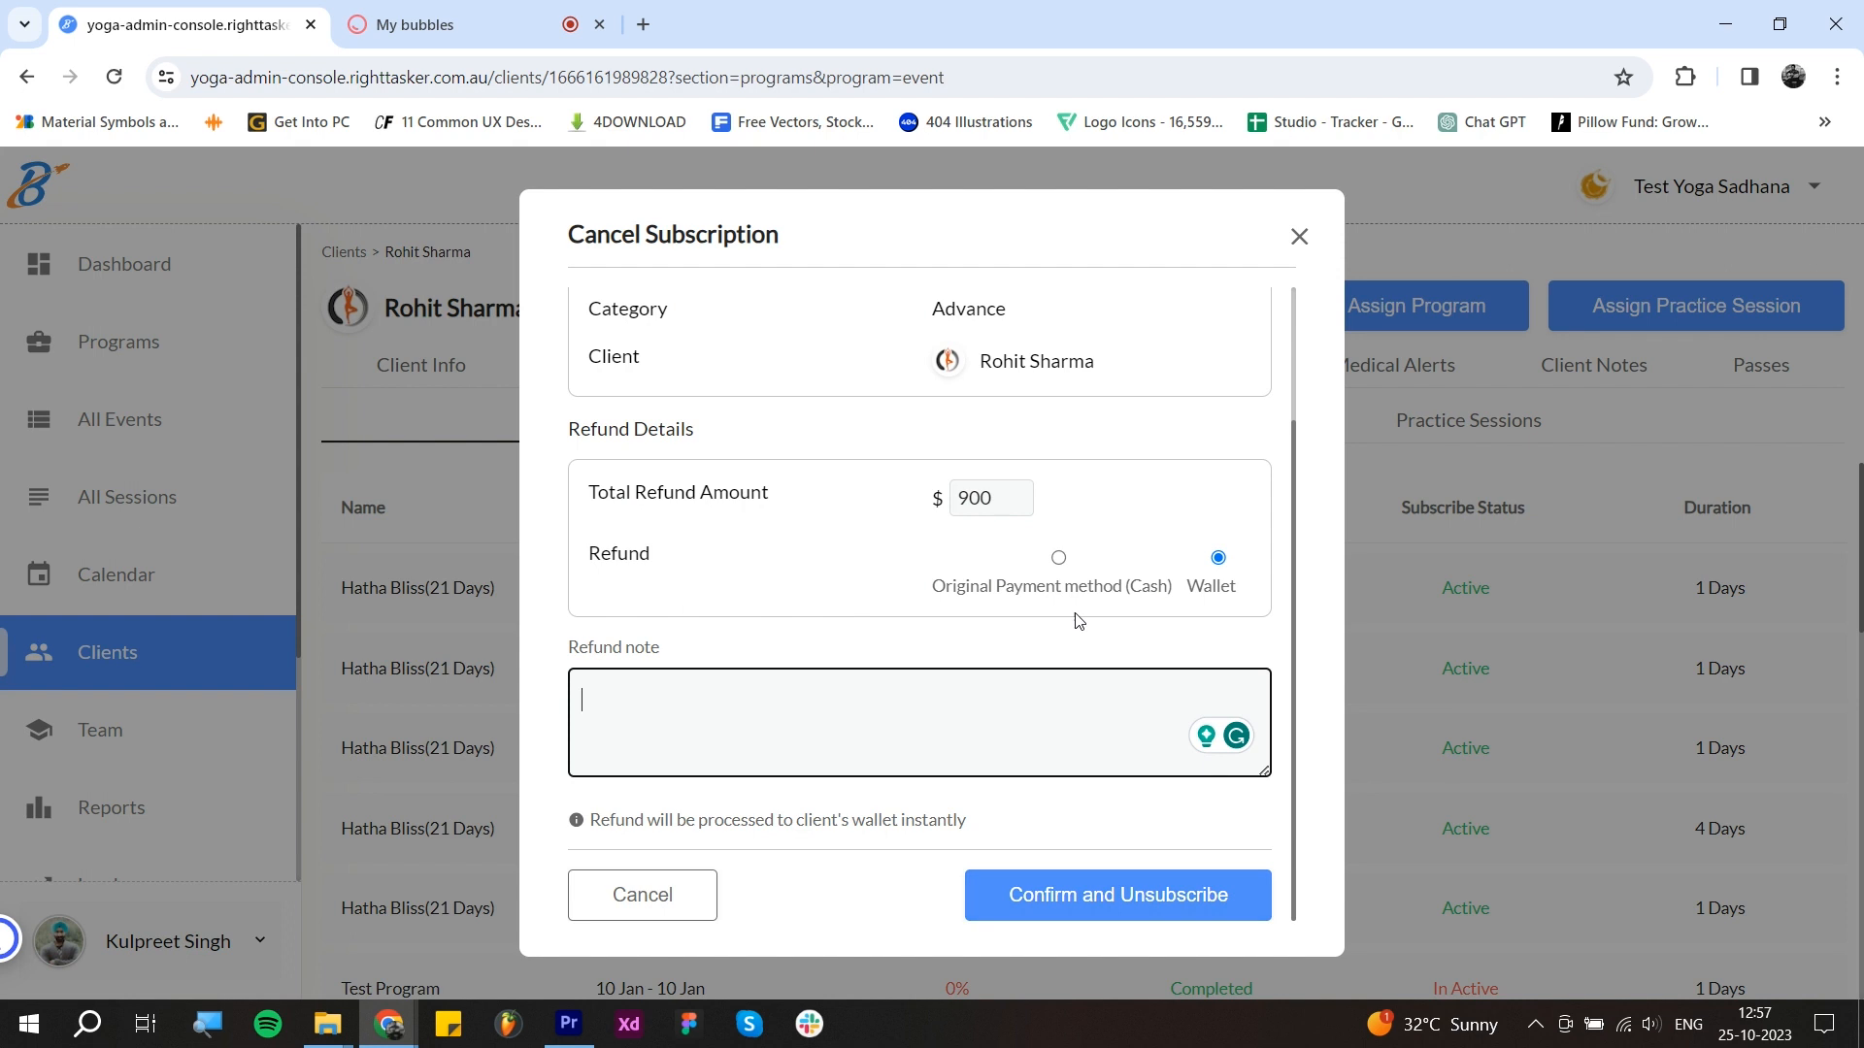
left_click(1058, 558)
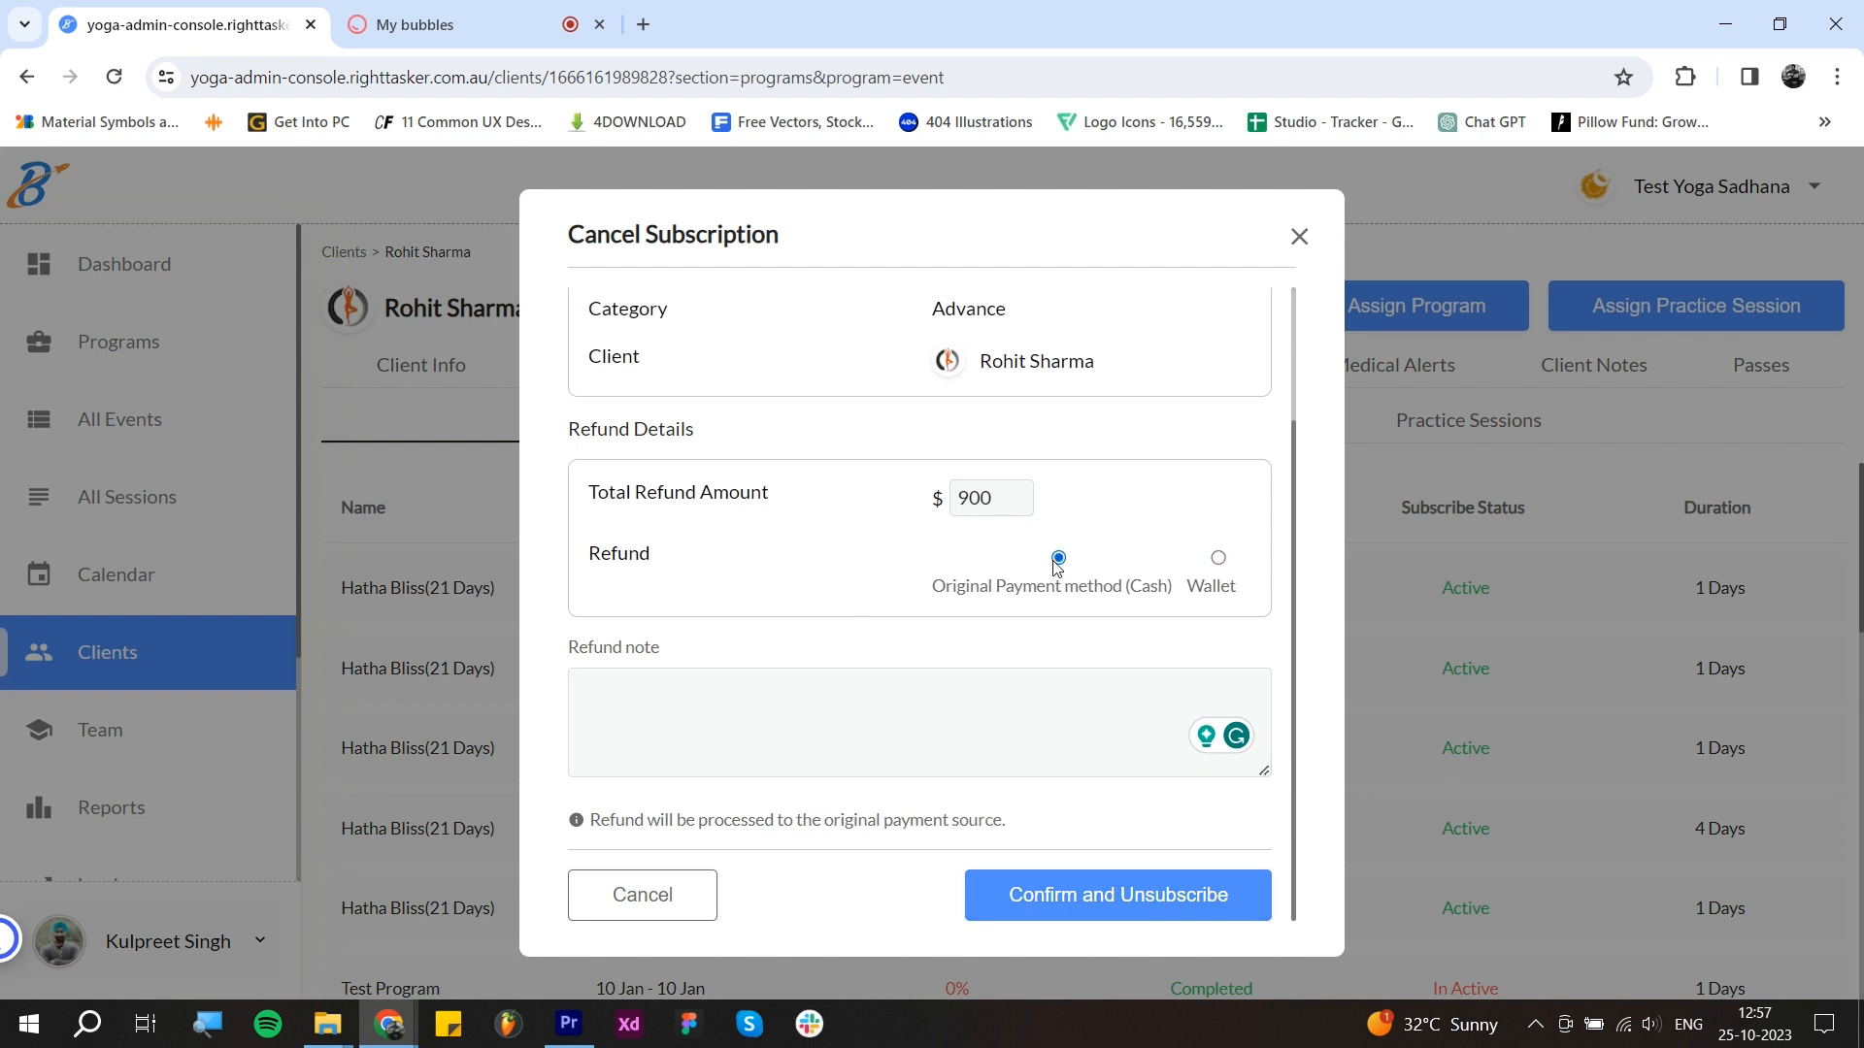
left_click(1161, 903)
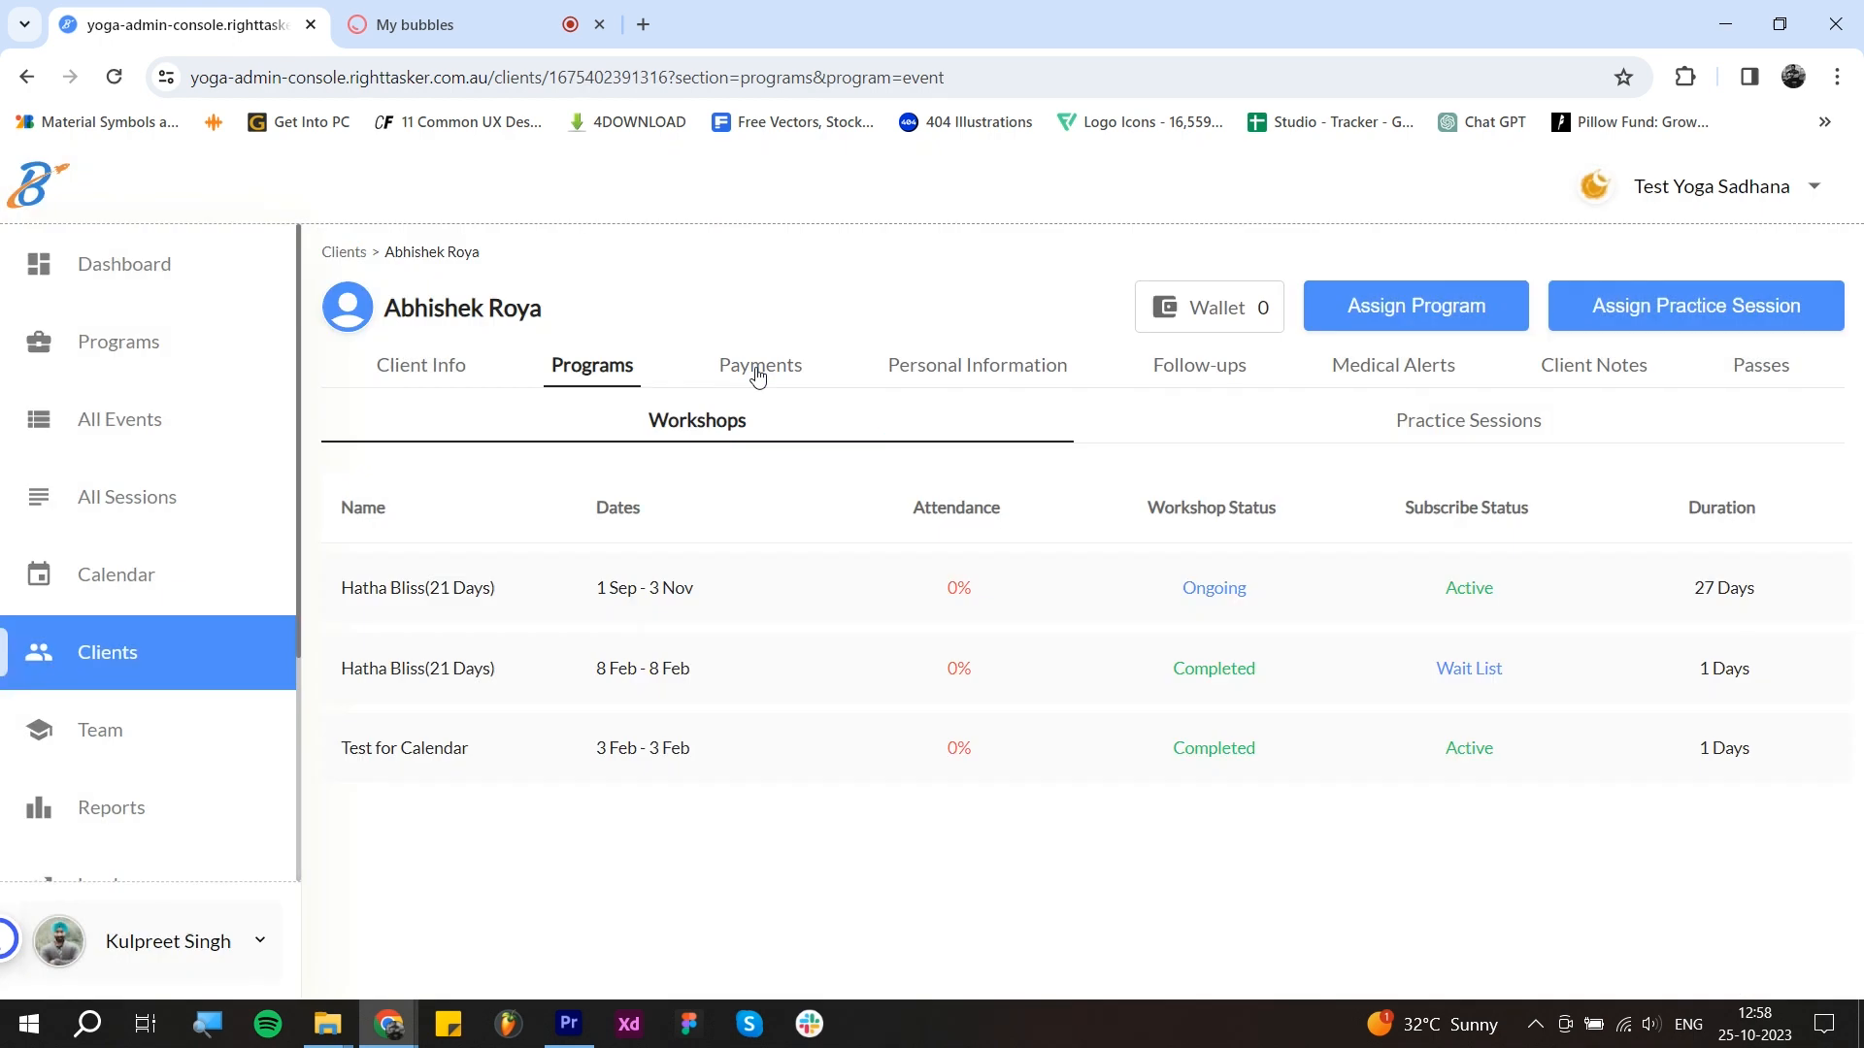
Step: Review the transaction details of the first client's Hatha Bliss(21 Days) cash payment and return to the payments list
left_click(758, 377)
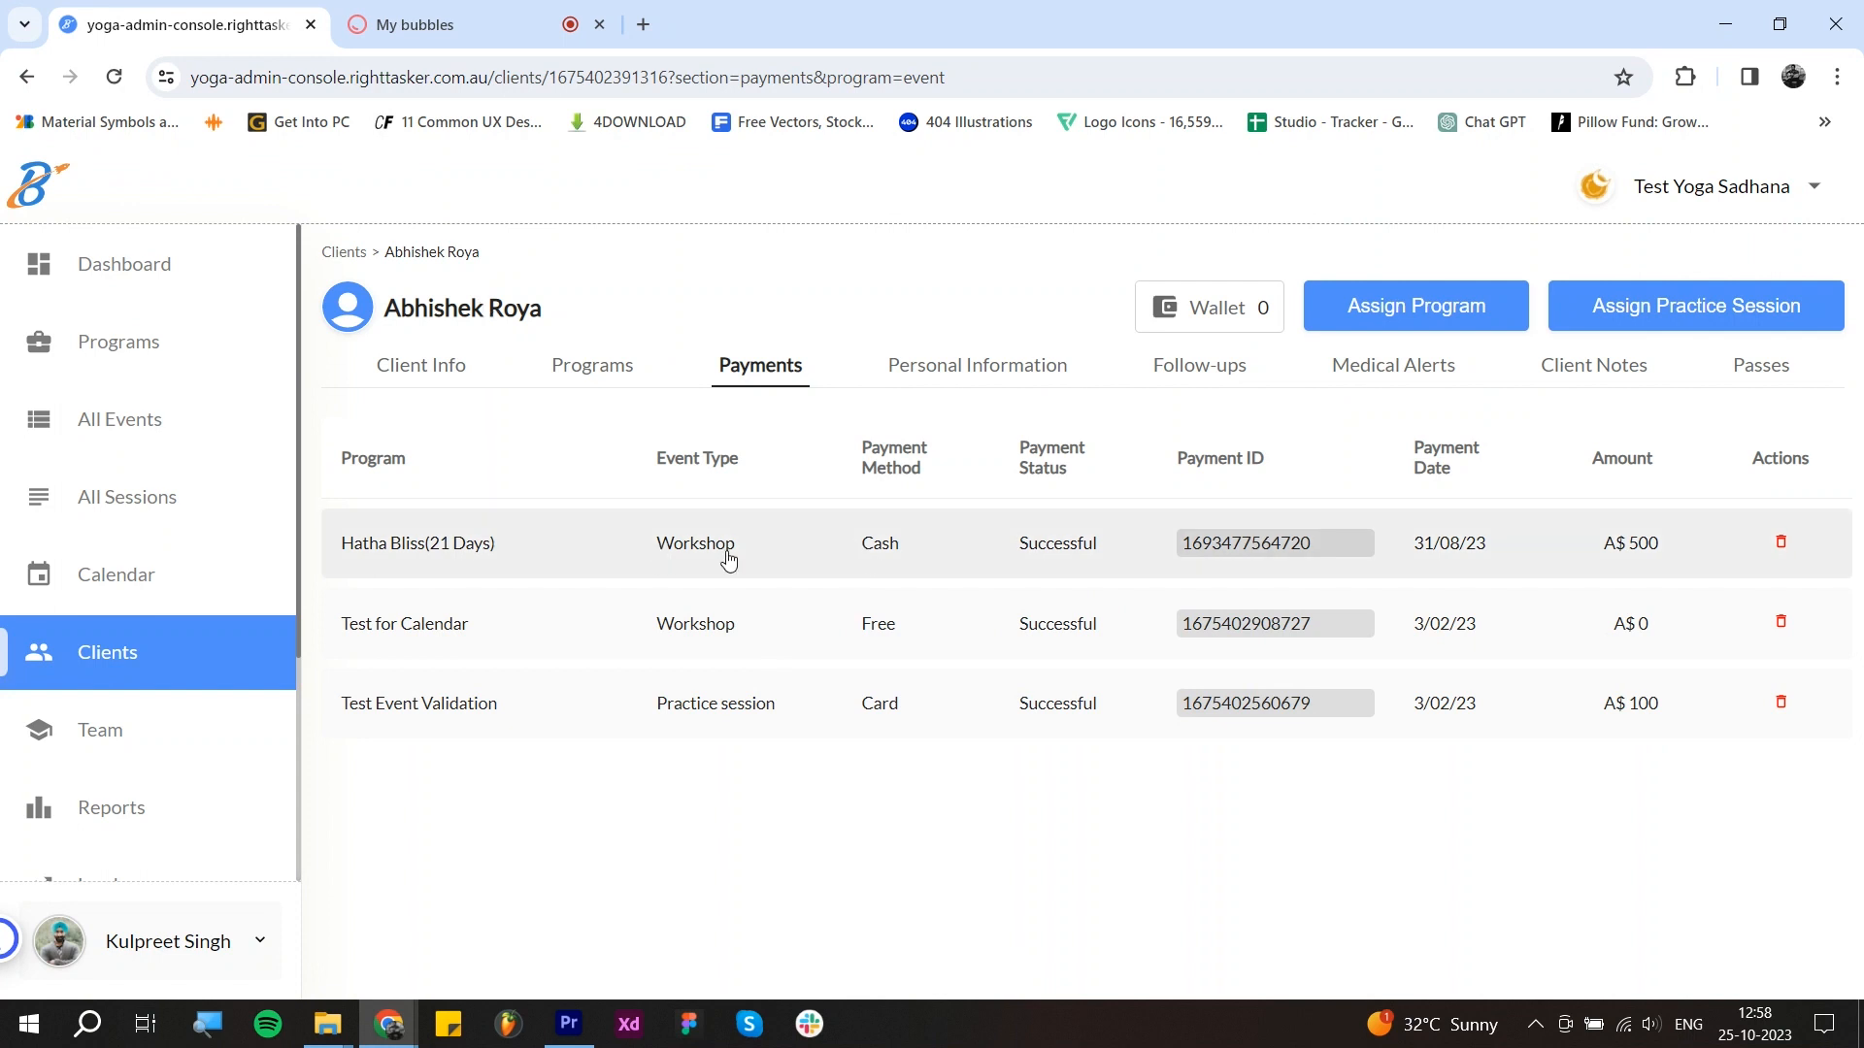
left_click(780, 556)
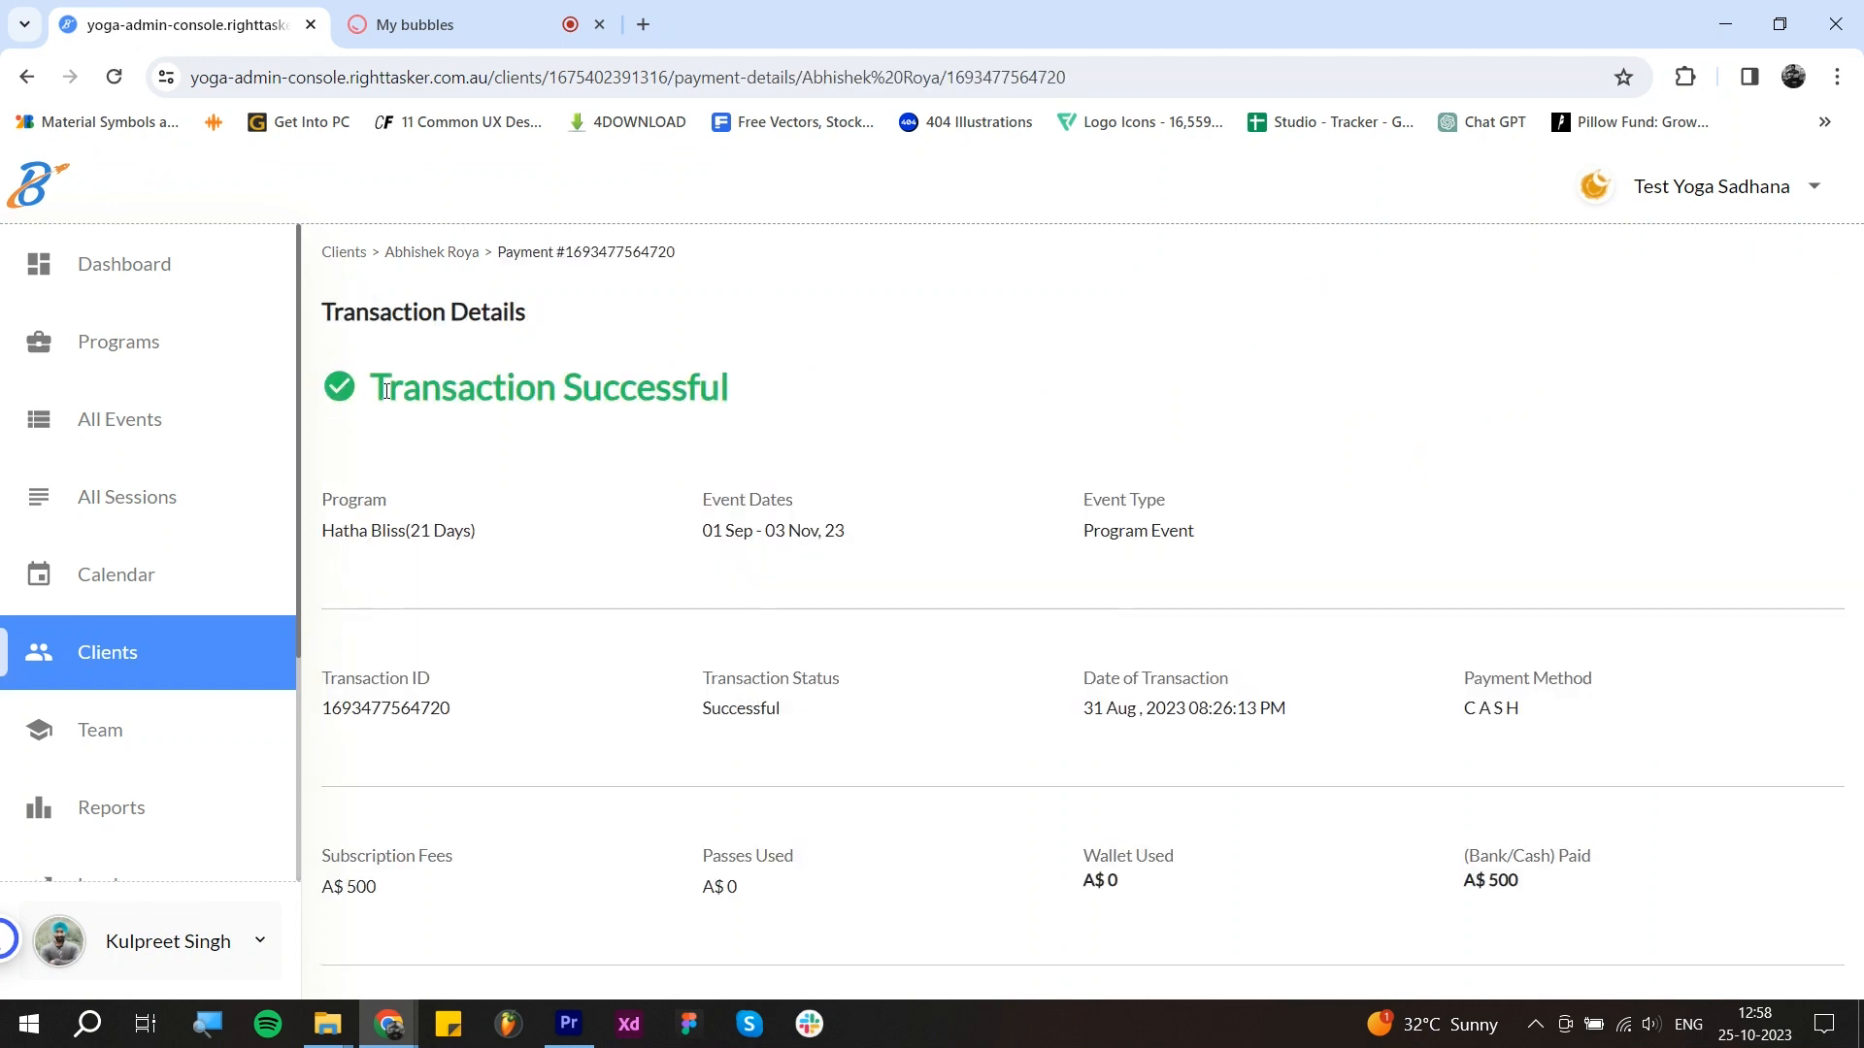
left_click_drag(373, 389, 736, 394)
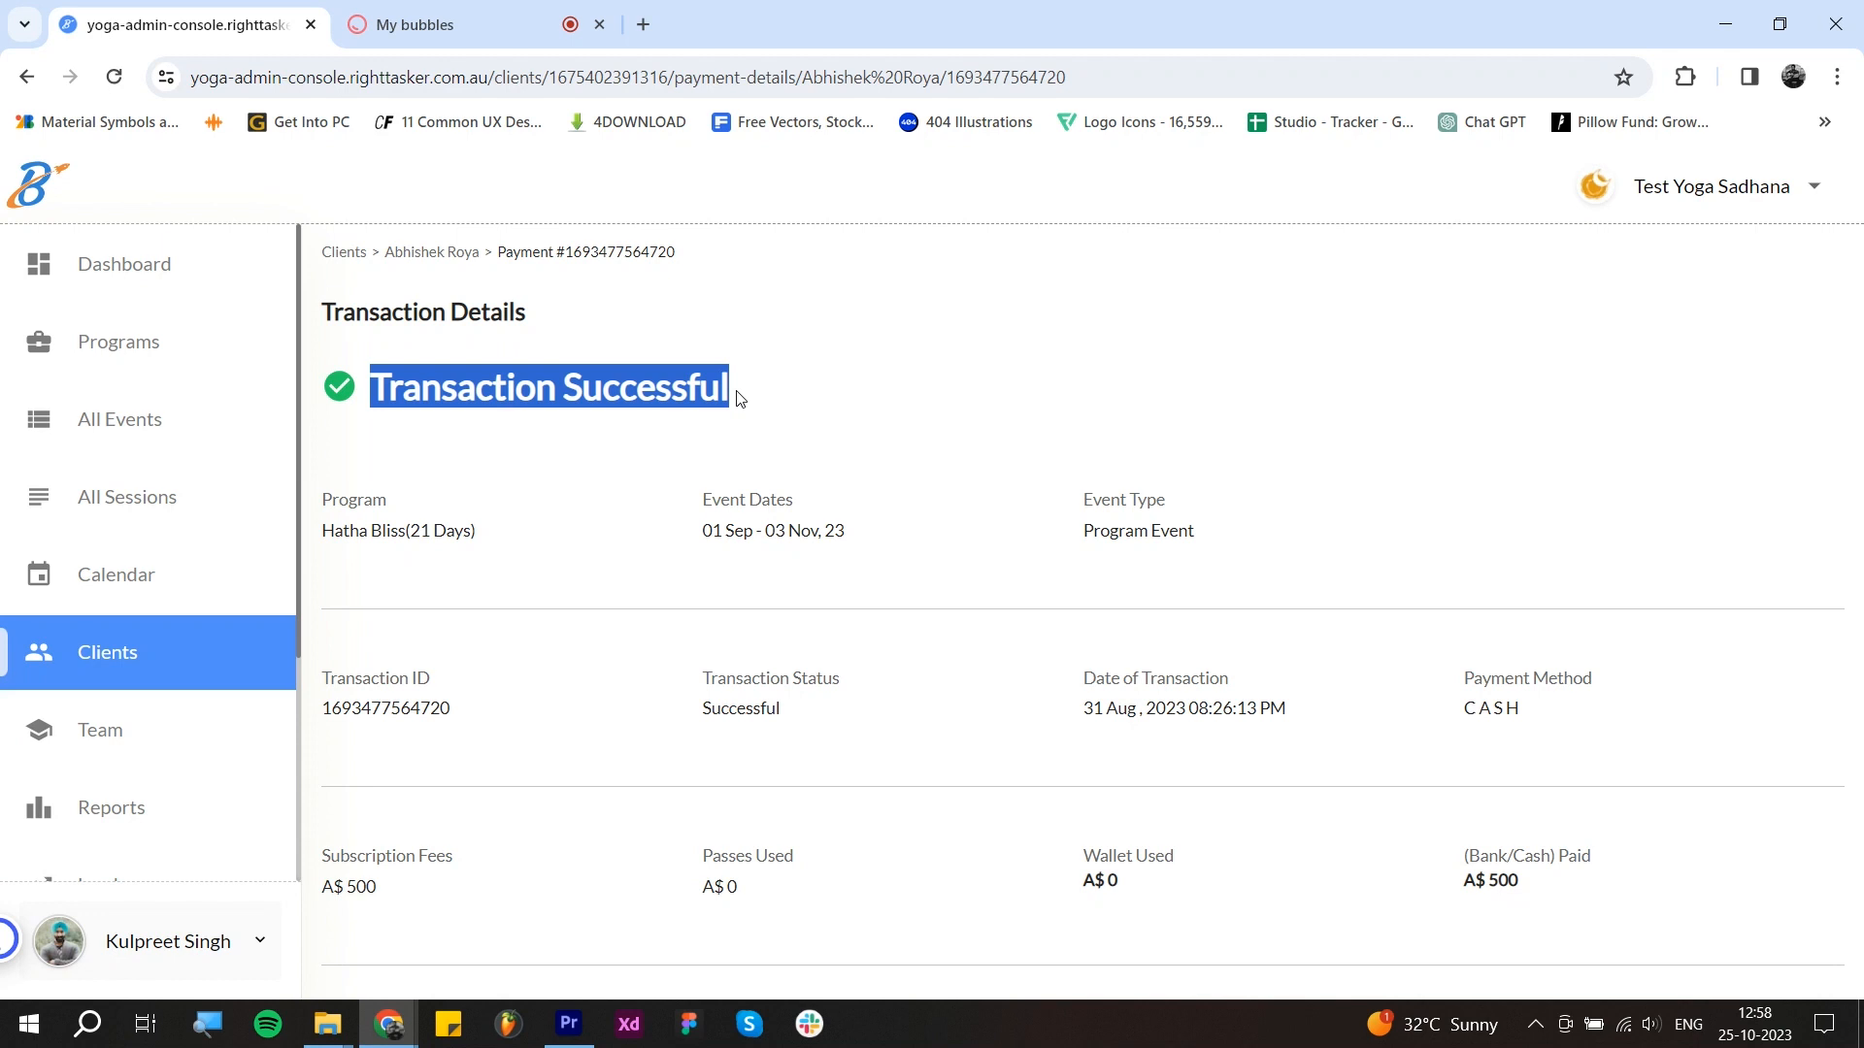
left_click(712, 387)
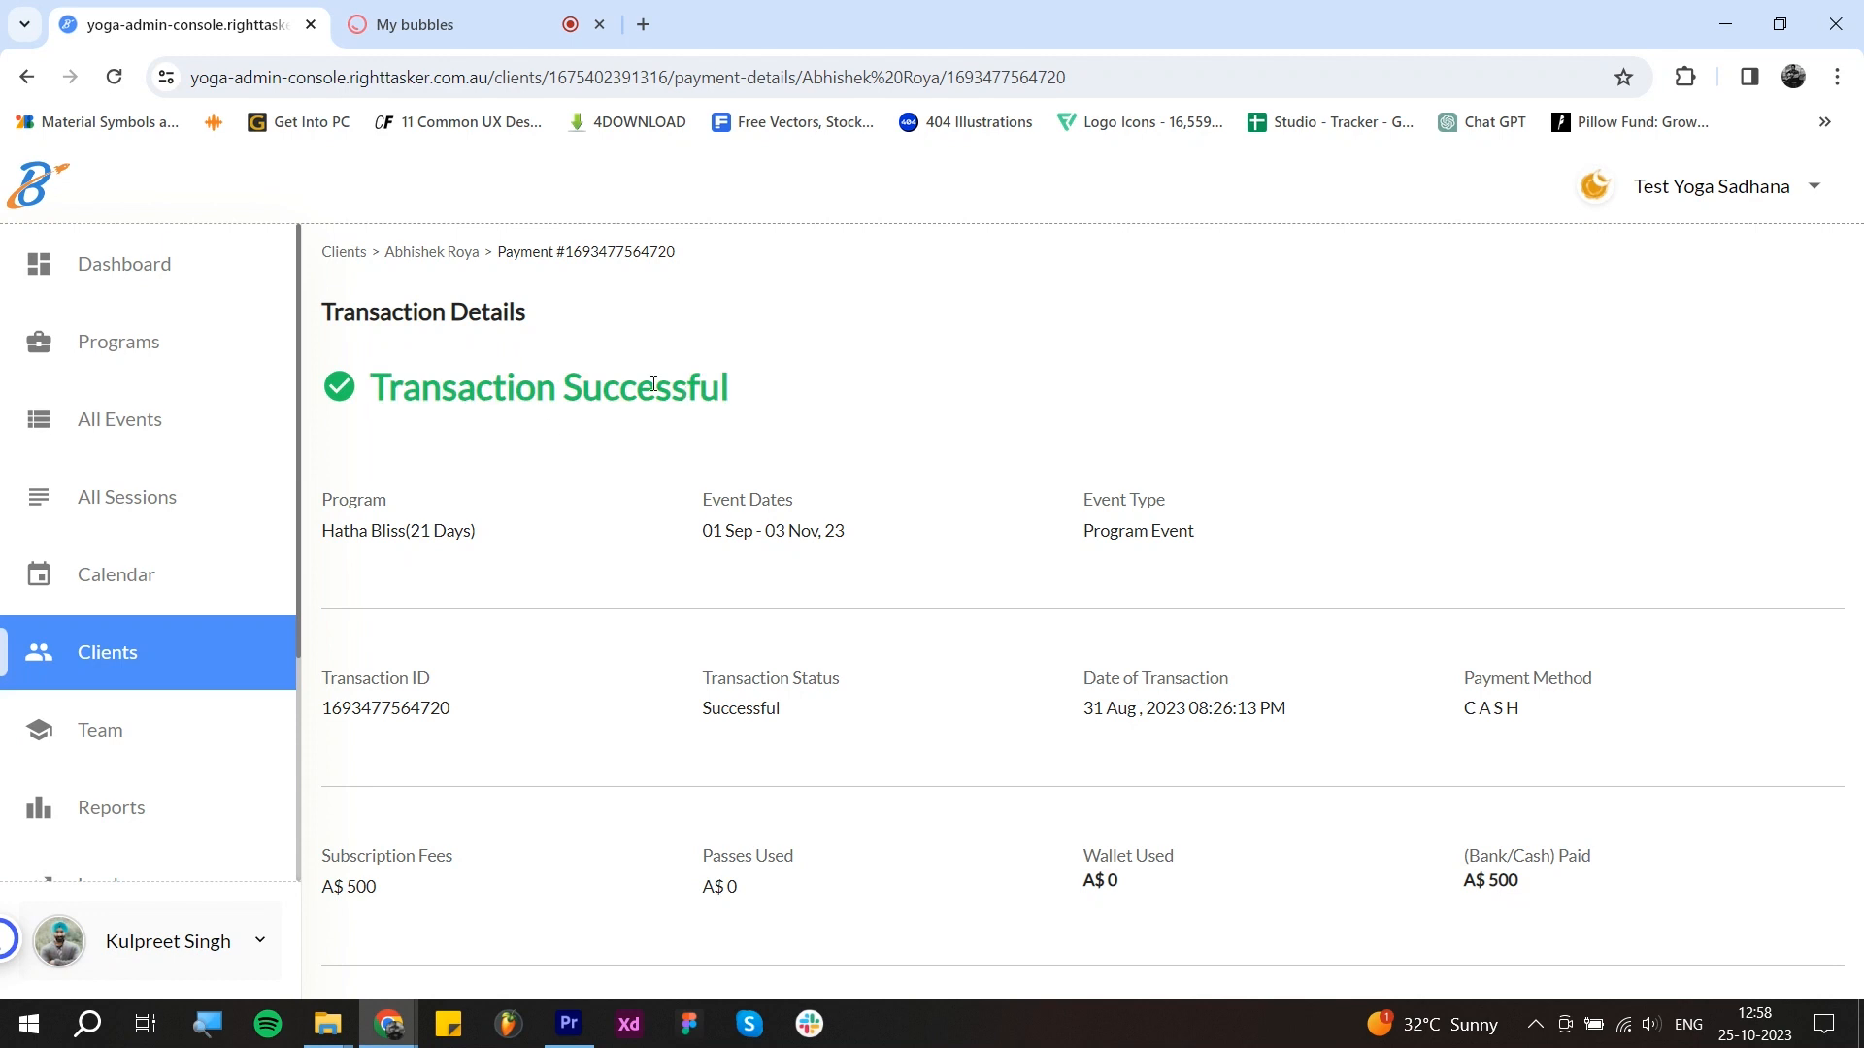
left_click_drag(363, 499, 524, 491)
left_click_drag(720, 491, 820, 494)
left_click_drag(1106, 496, 1151, 497)
left_click(370, 681)
key("alt+Left")
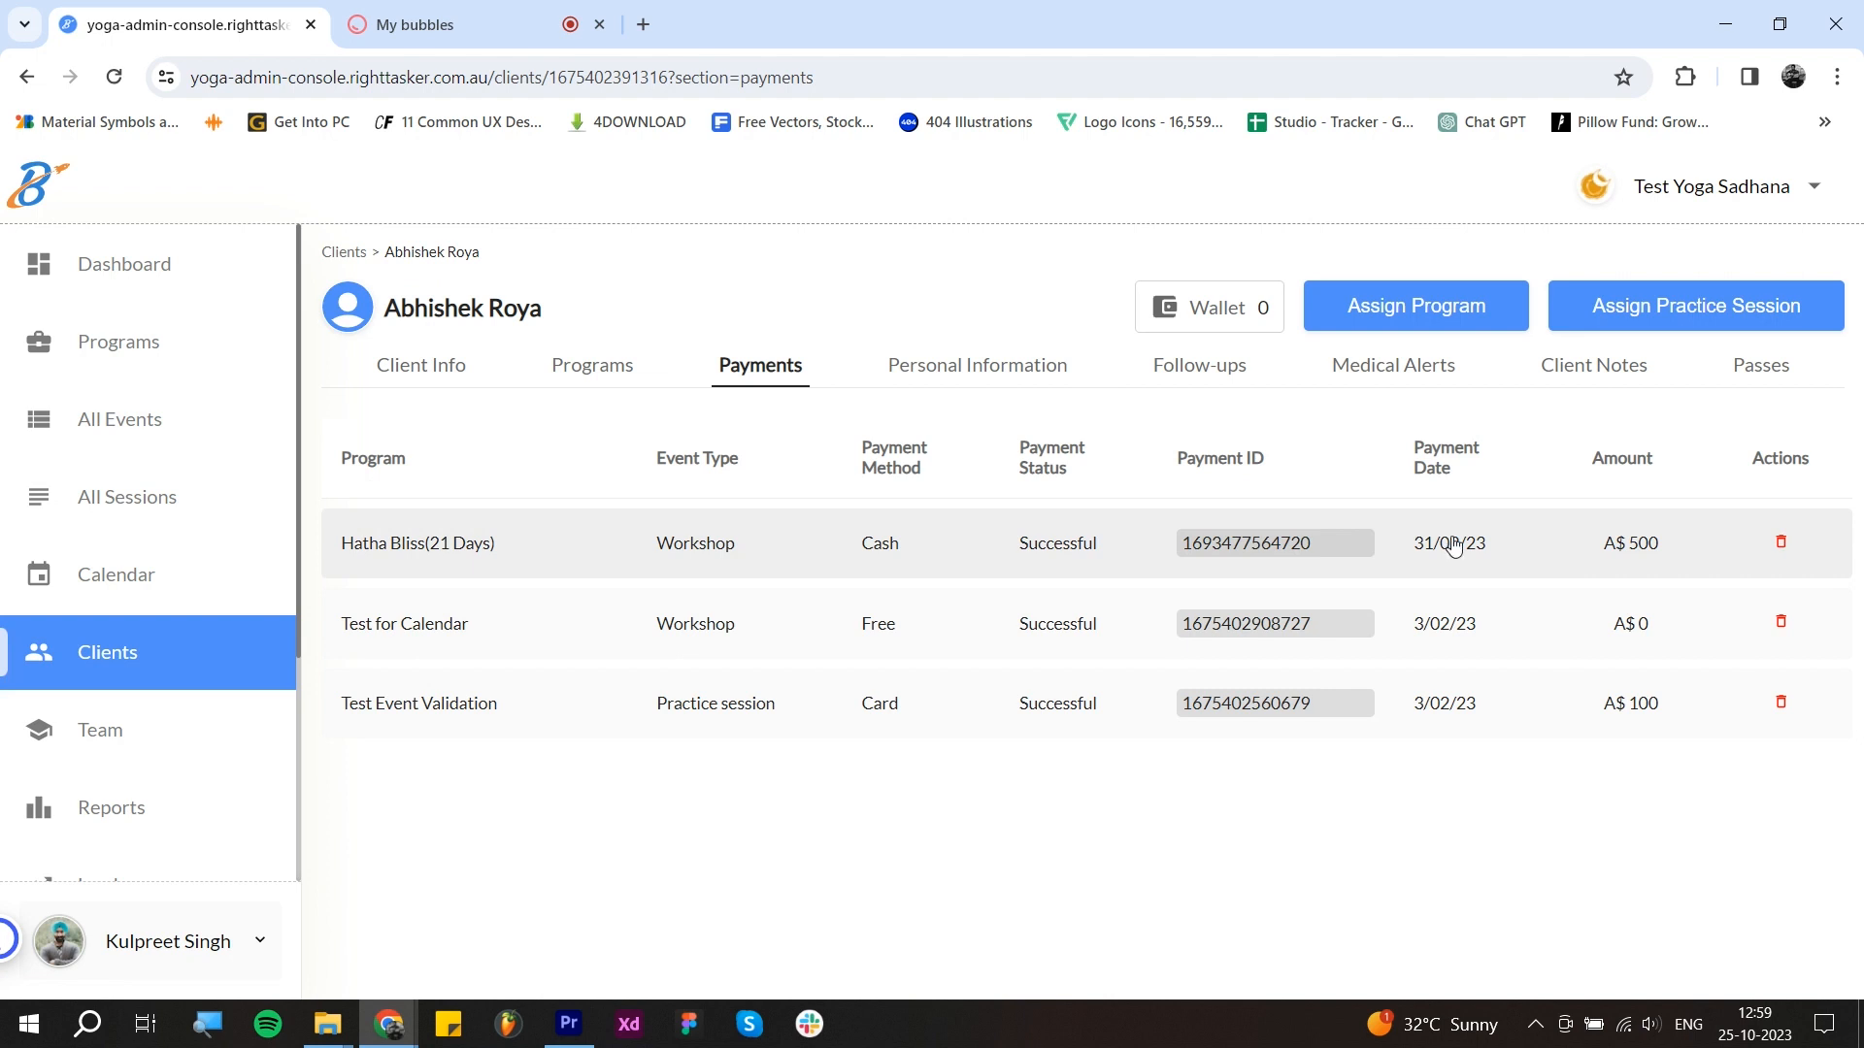
Step: Examine the client's personal information form, from prior yoga experience and medical conditions to allergy history and emergency treatment
left_click(974, 368)
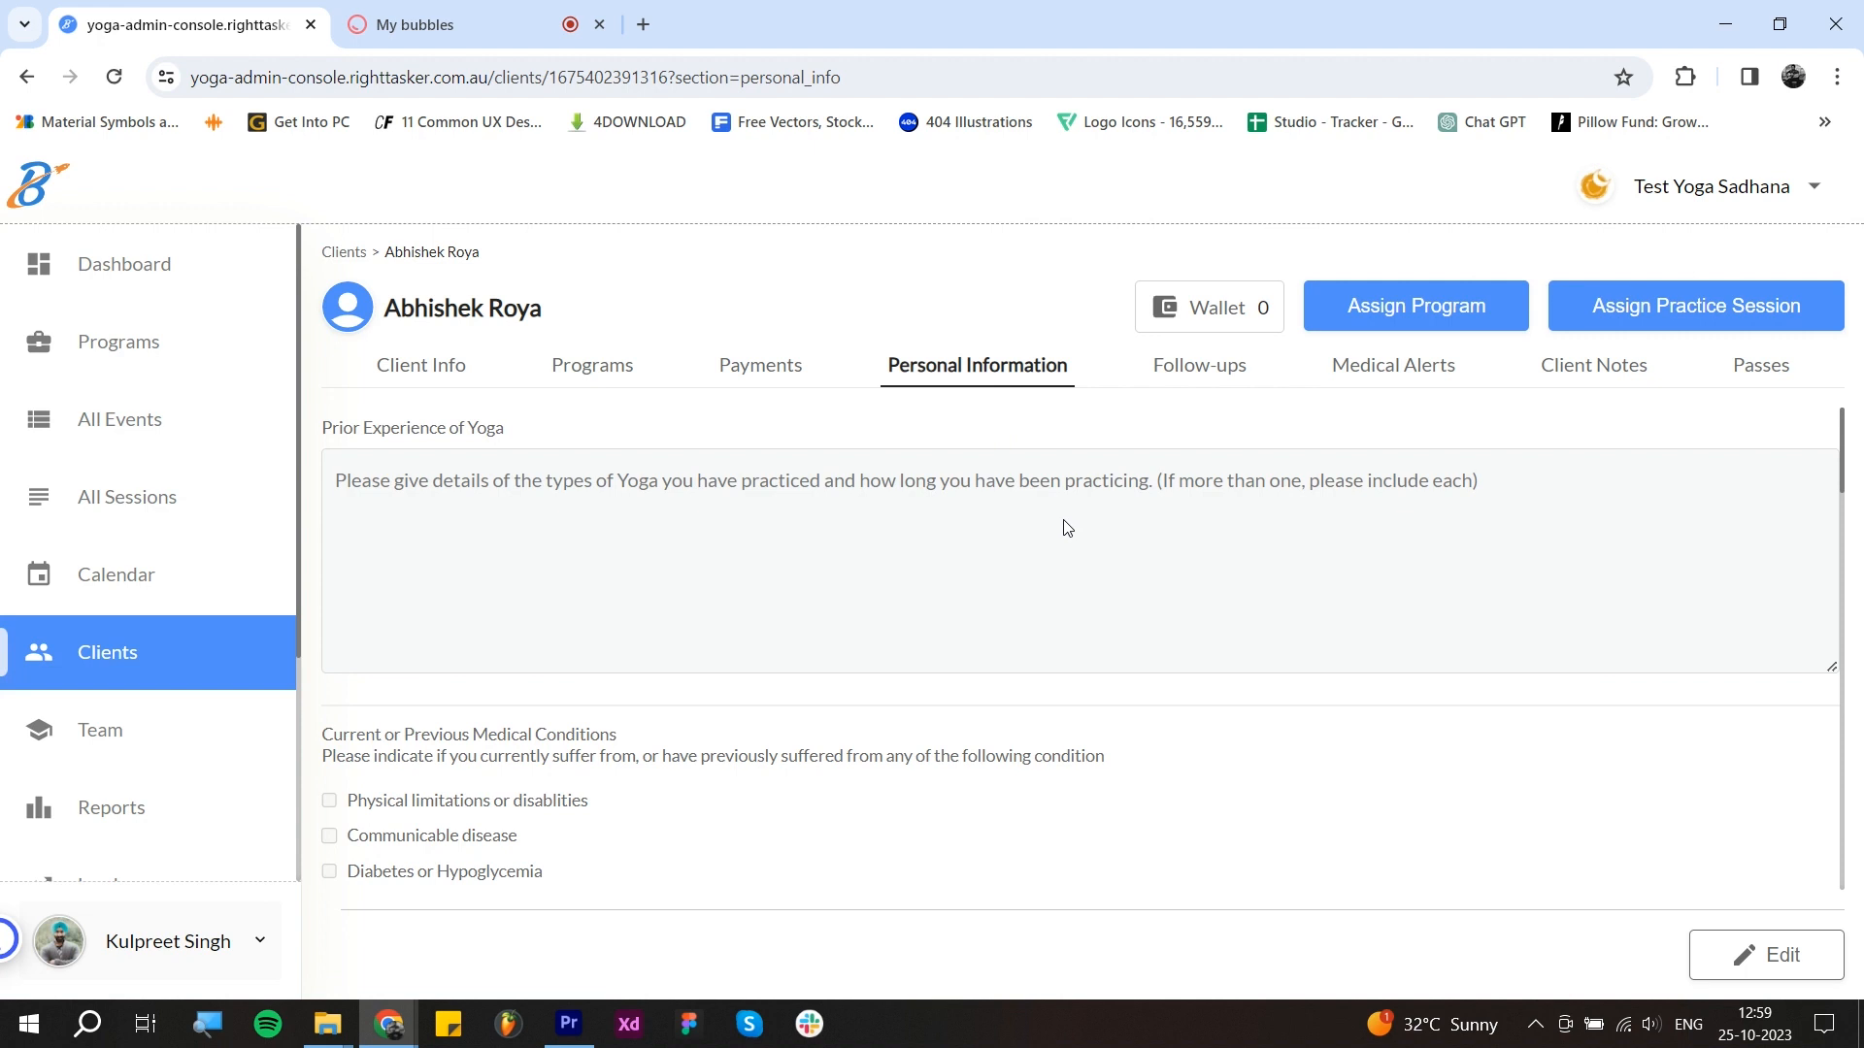
scroll(1068, 570, "down", 8)
scroll(920, 647, "down", 7)
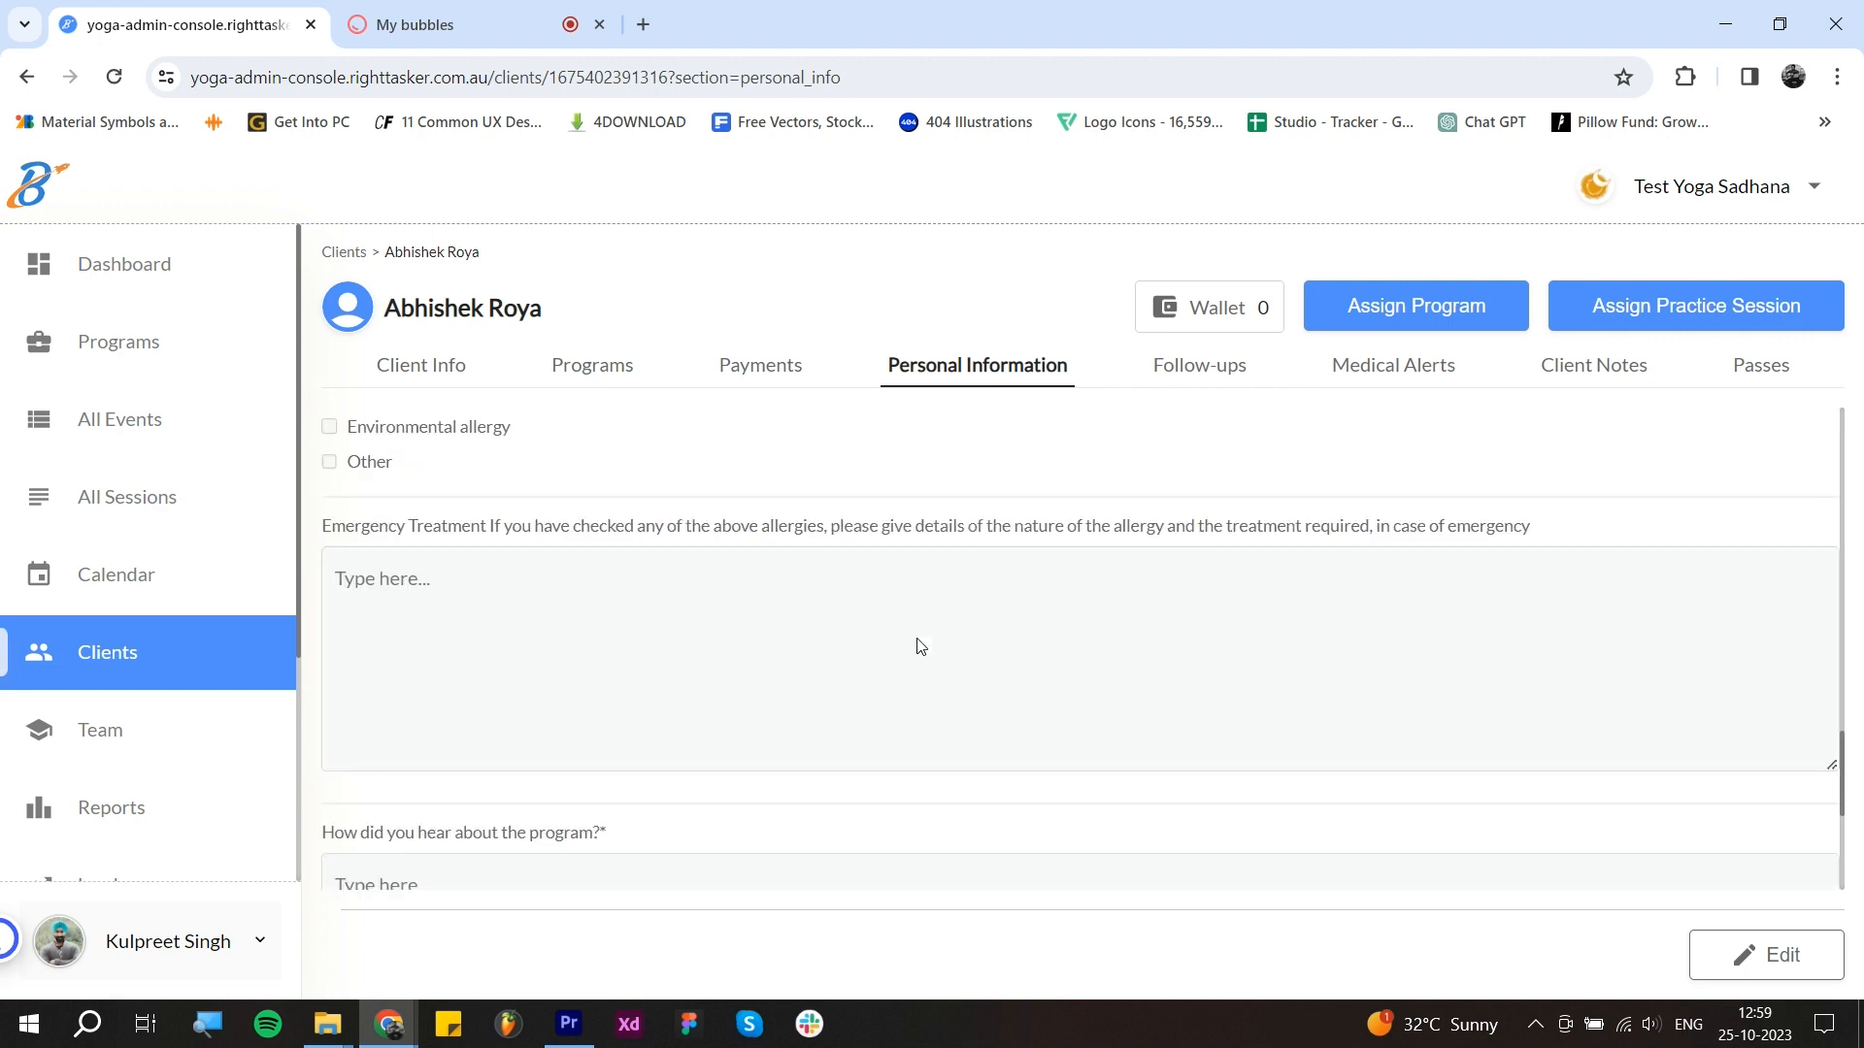
scroll(737, 720, "up", 5)
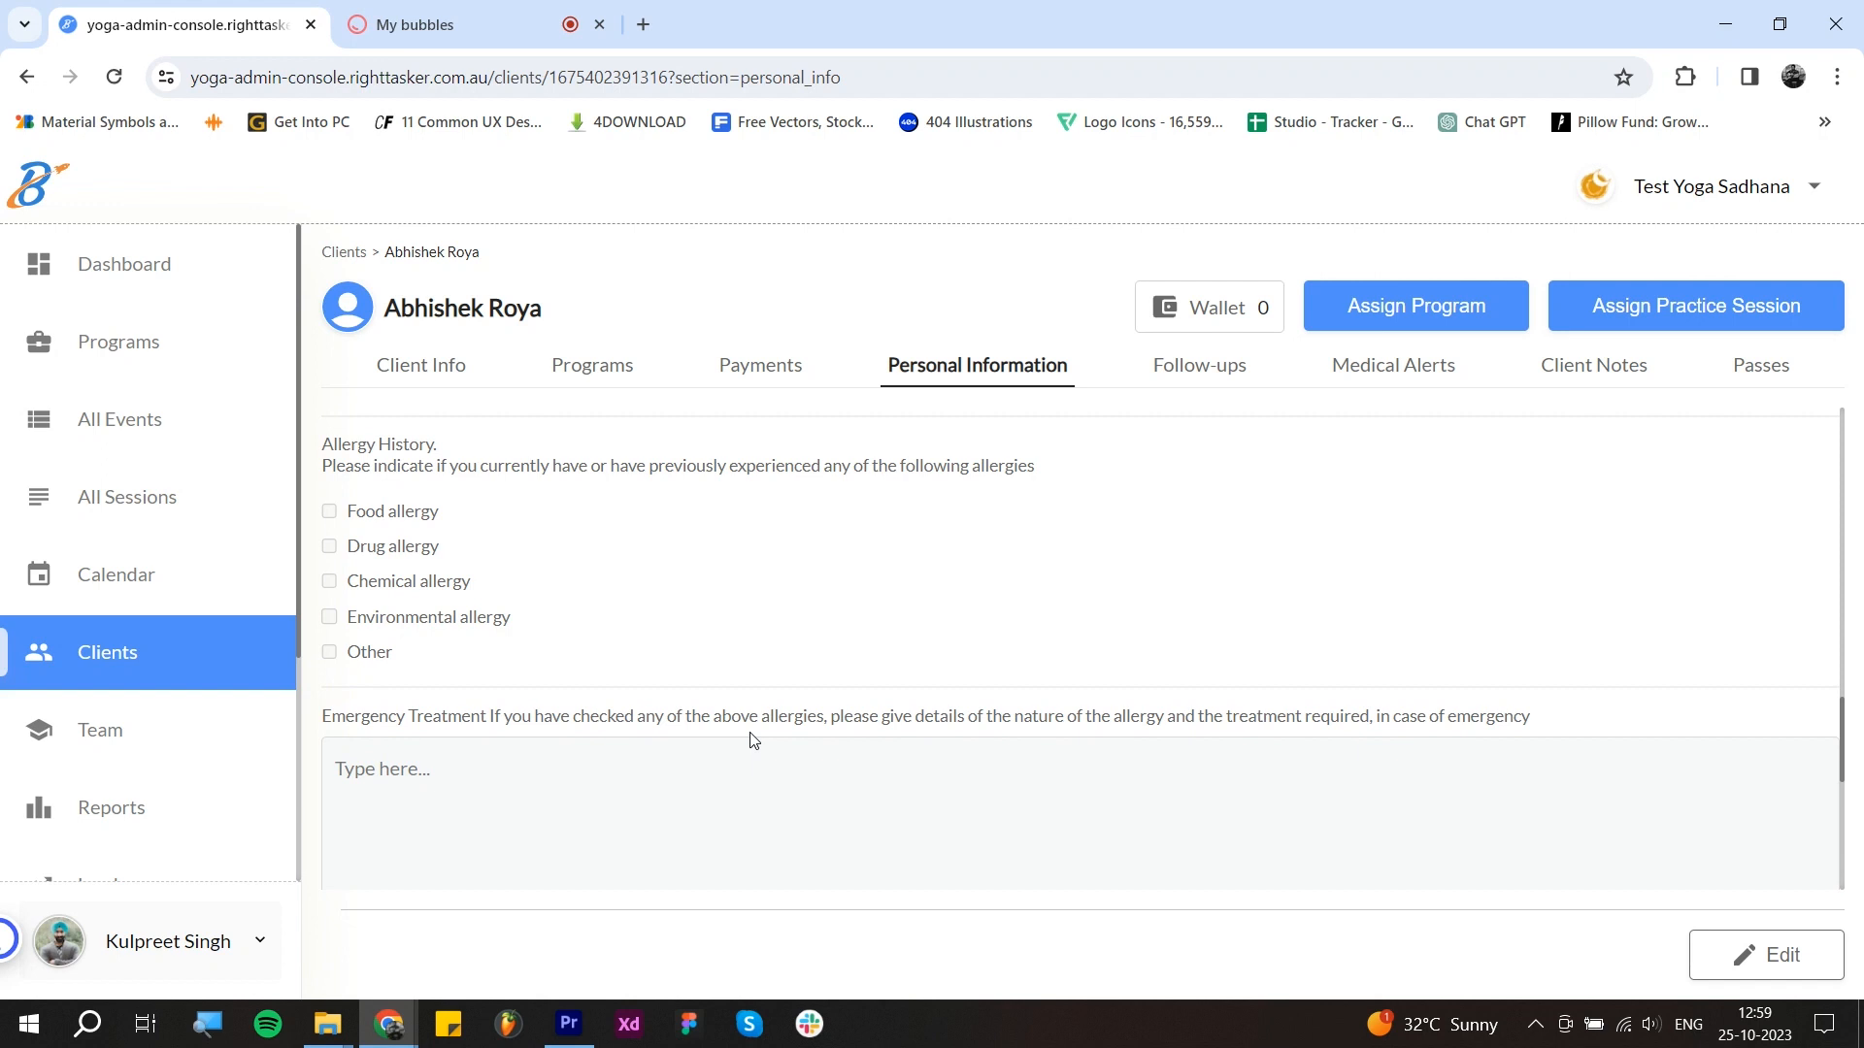
scroll(754, 741, "up", 6)
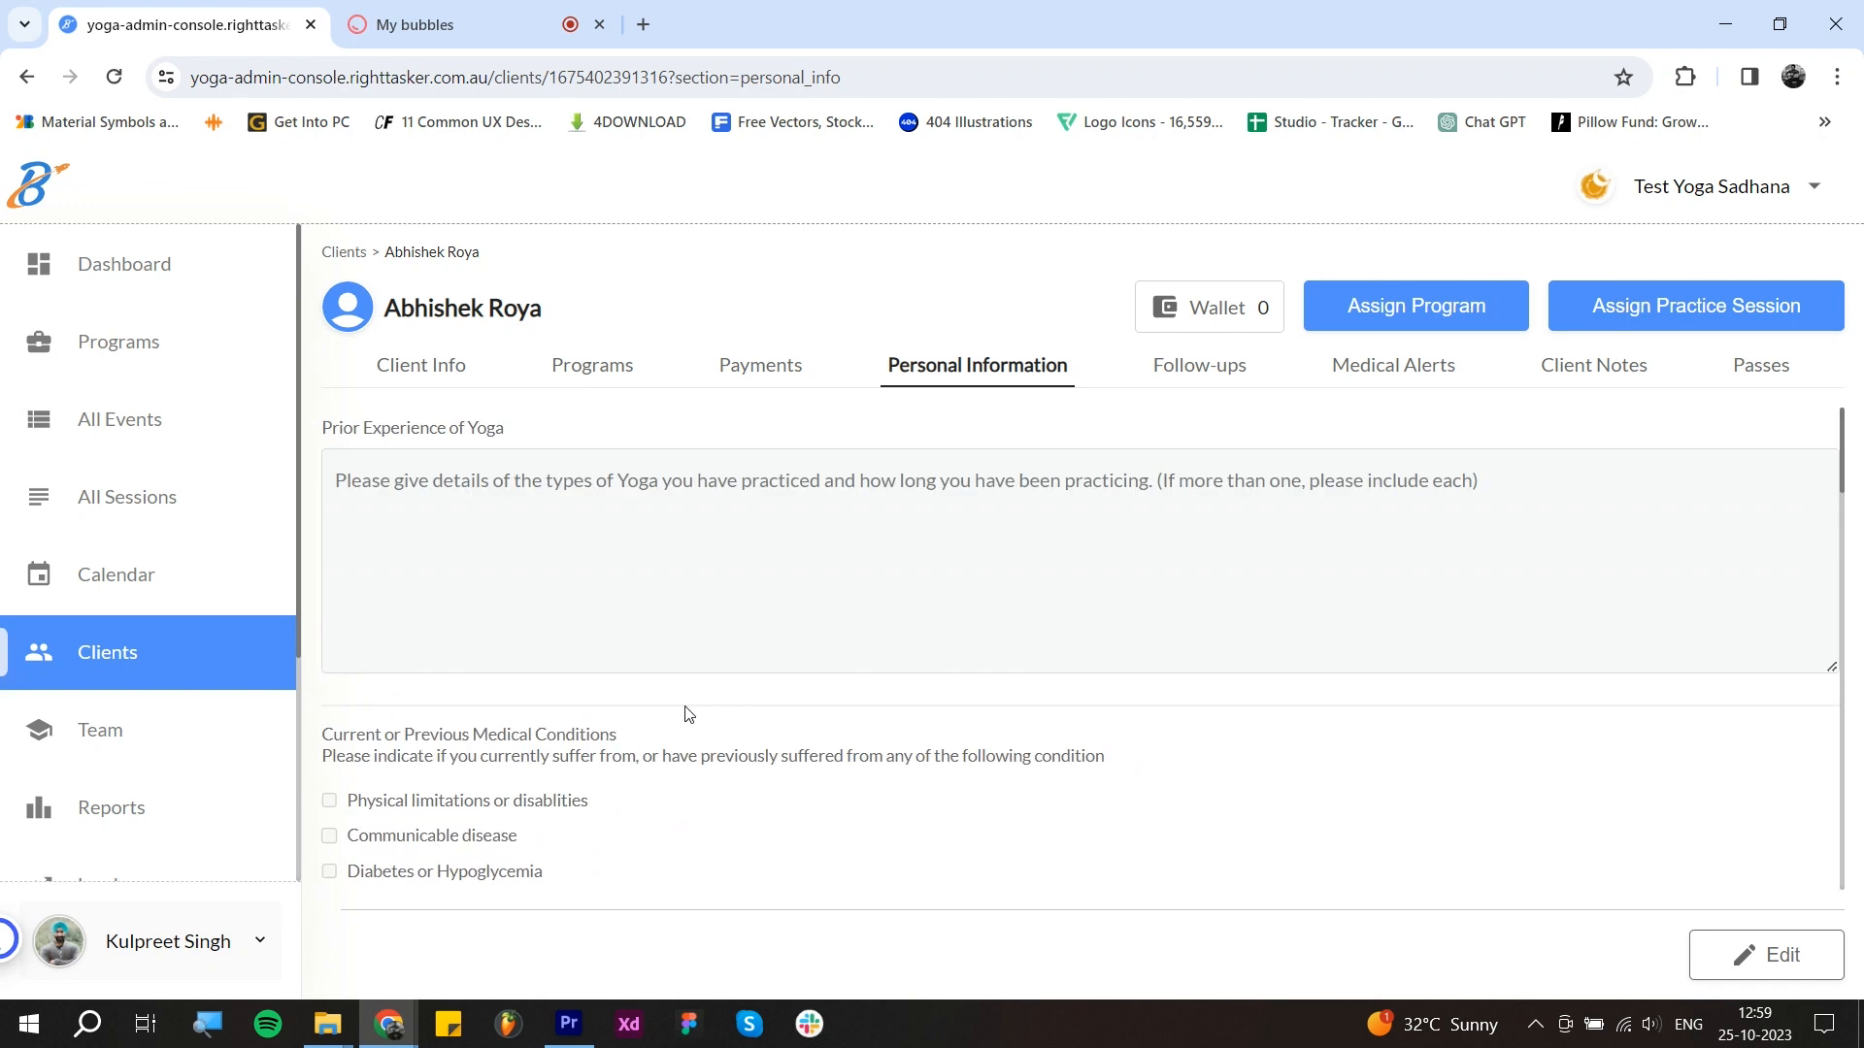
scroll(691, 695, "down", 4)
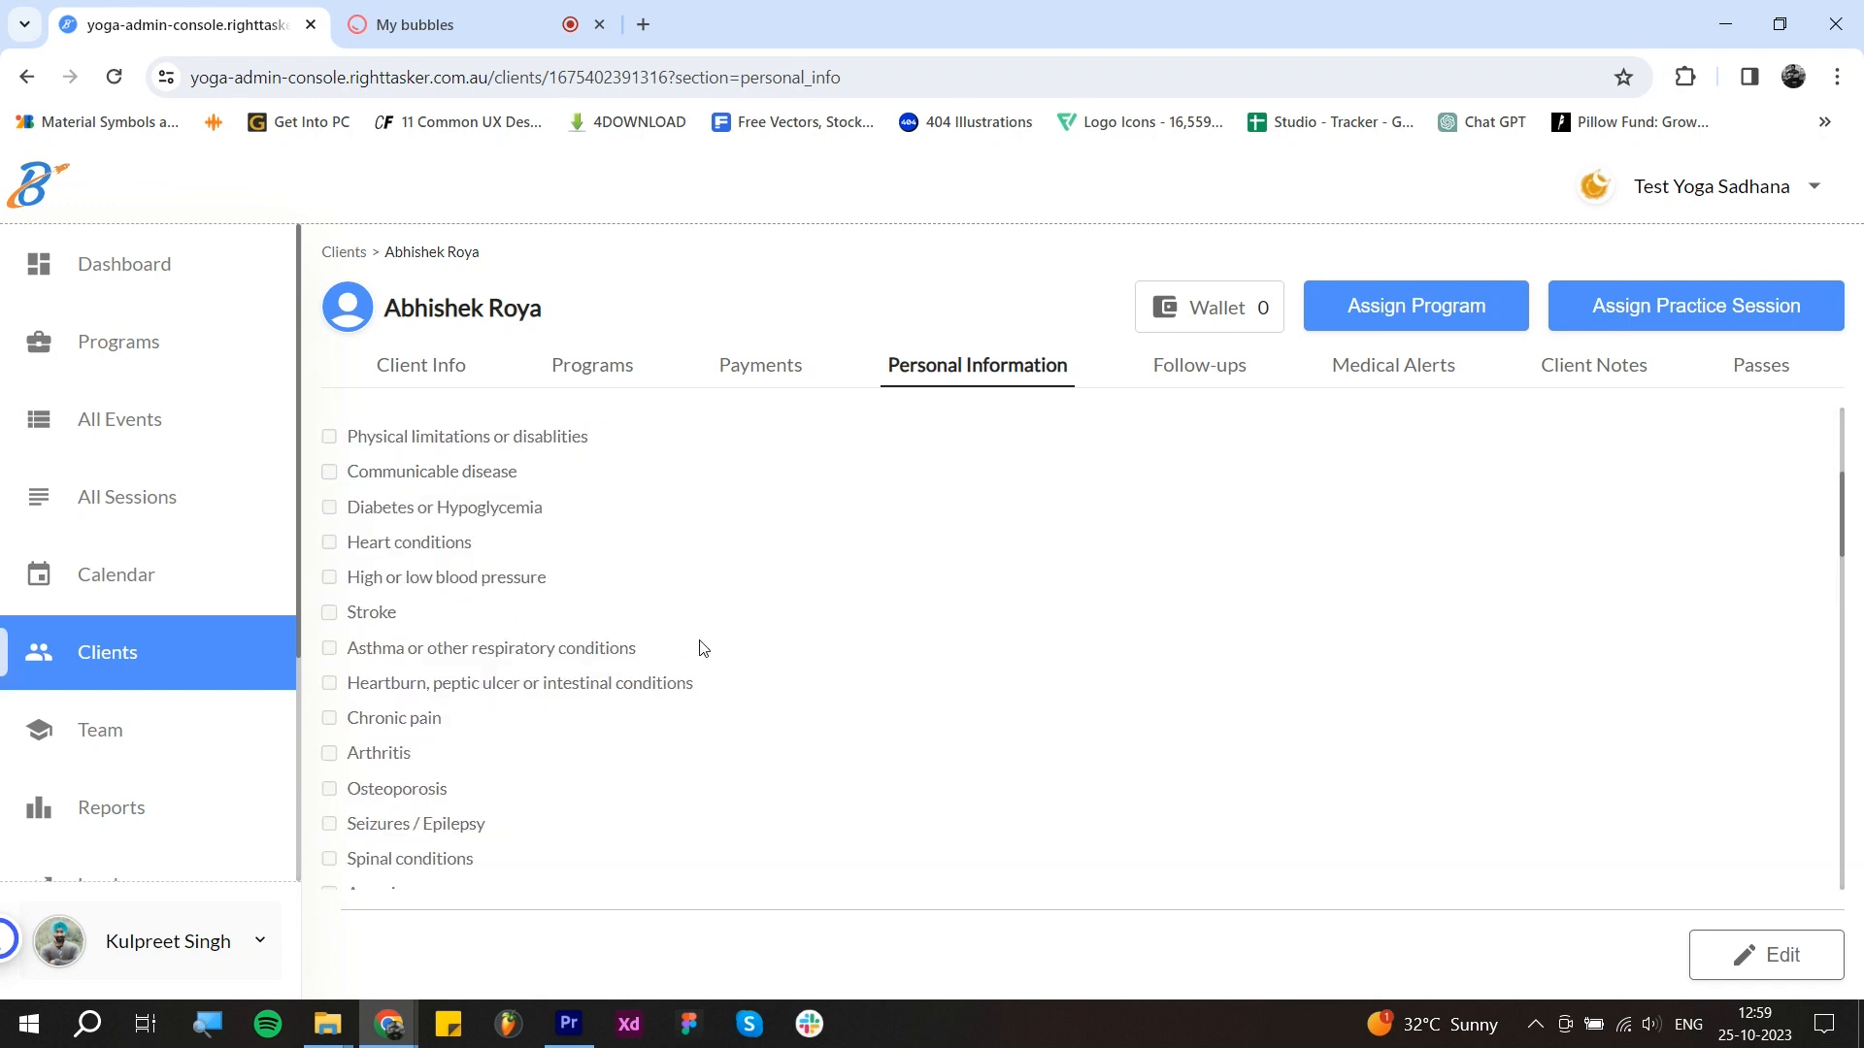
scroll(774, 604, "down", 5)
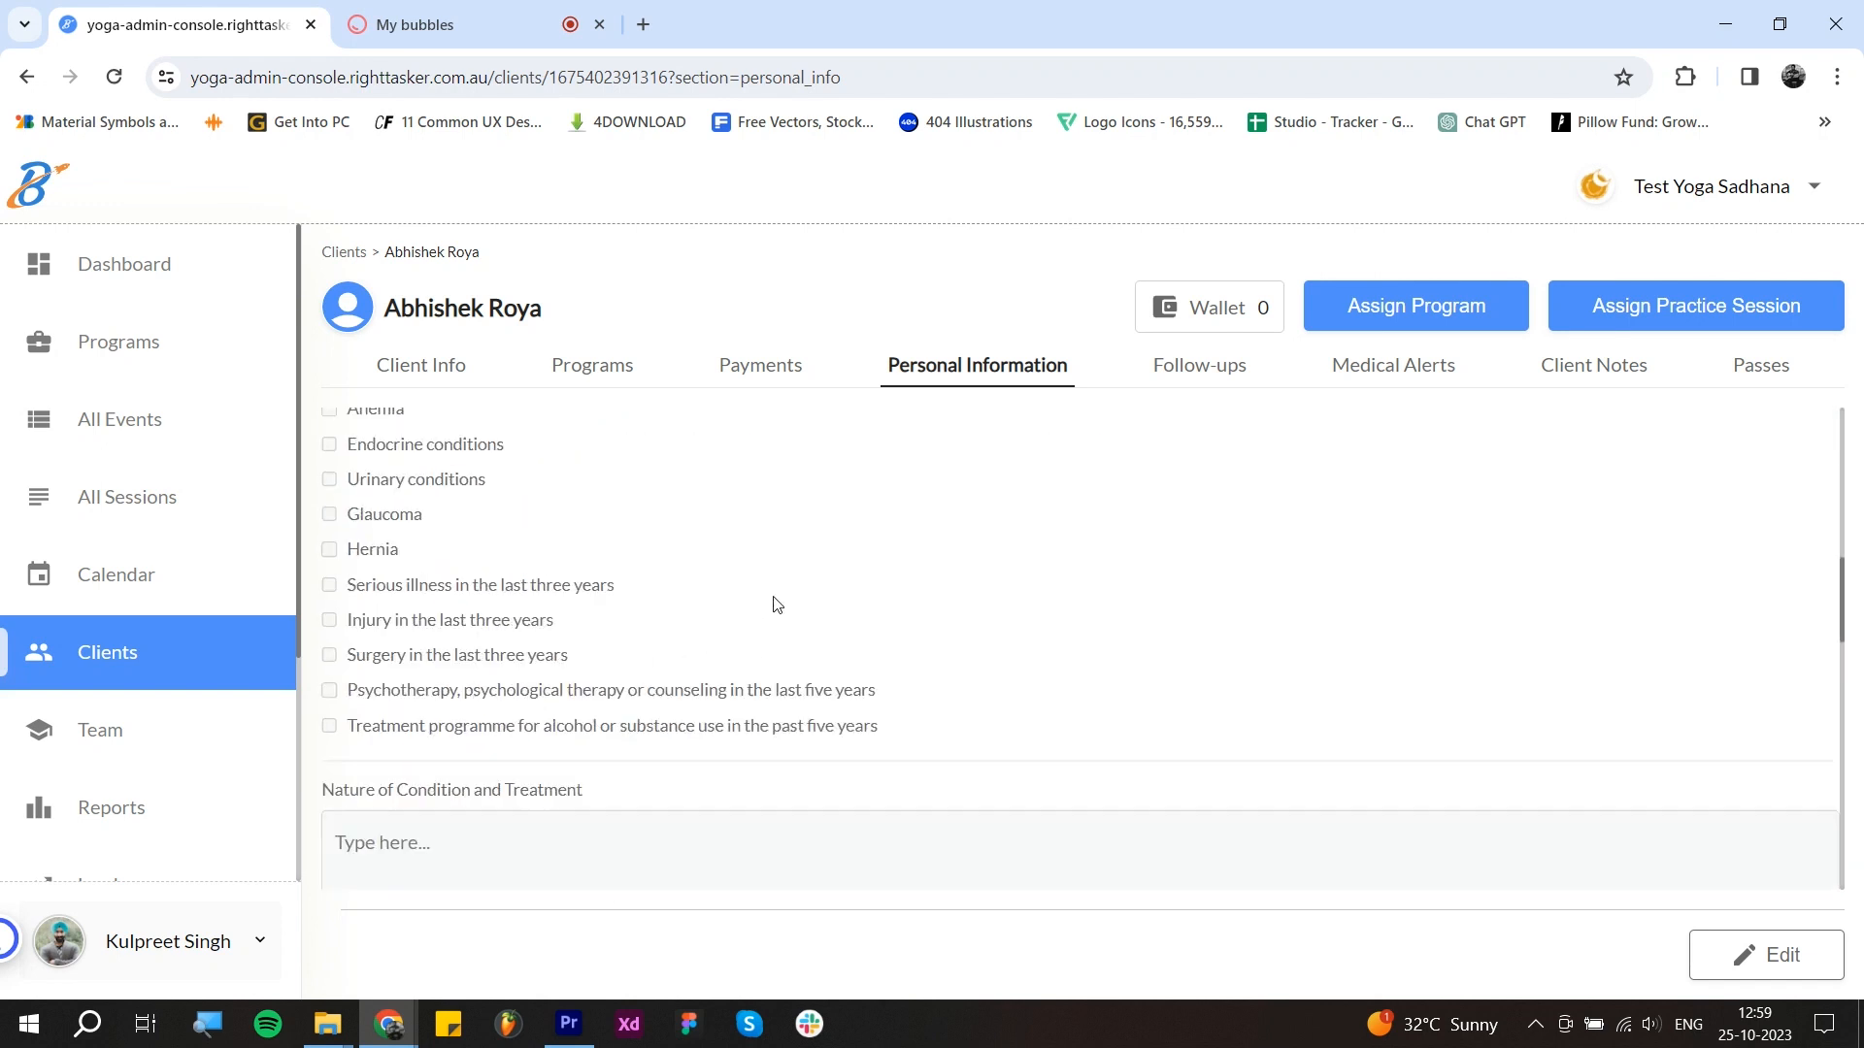
scroll(777, 604, "down", 7)
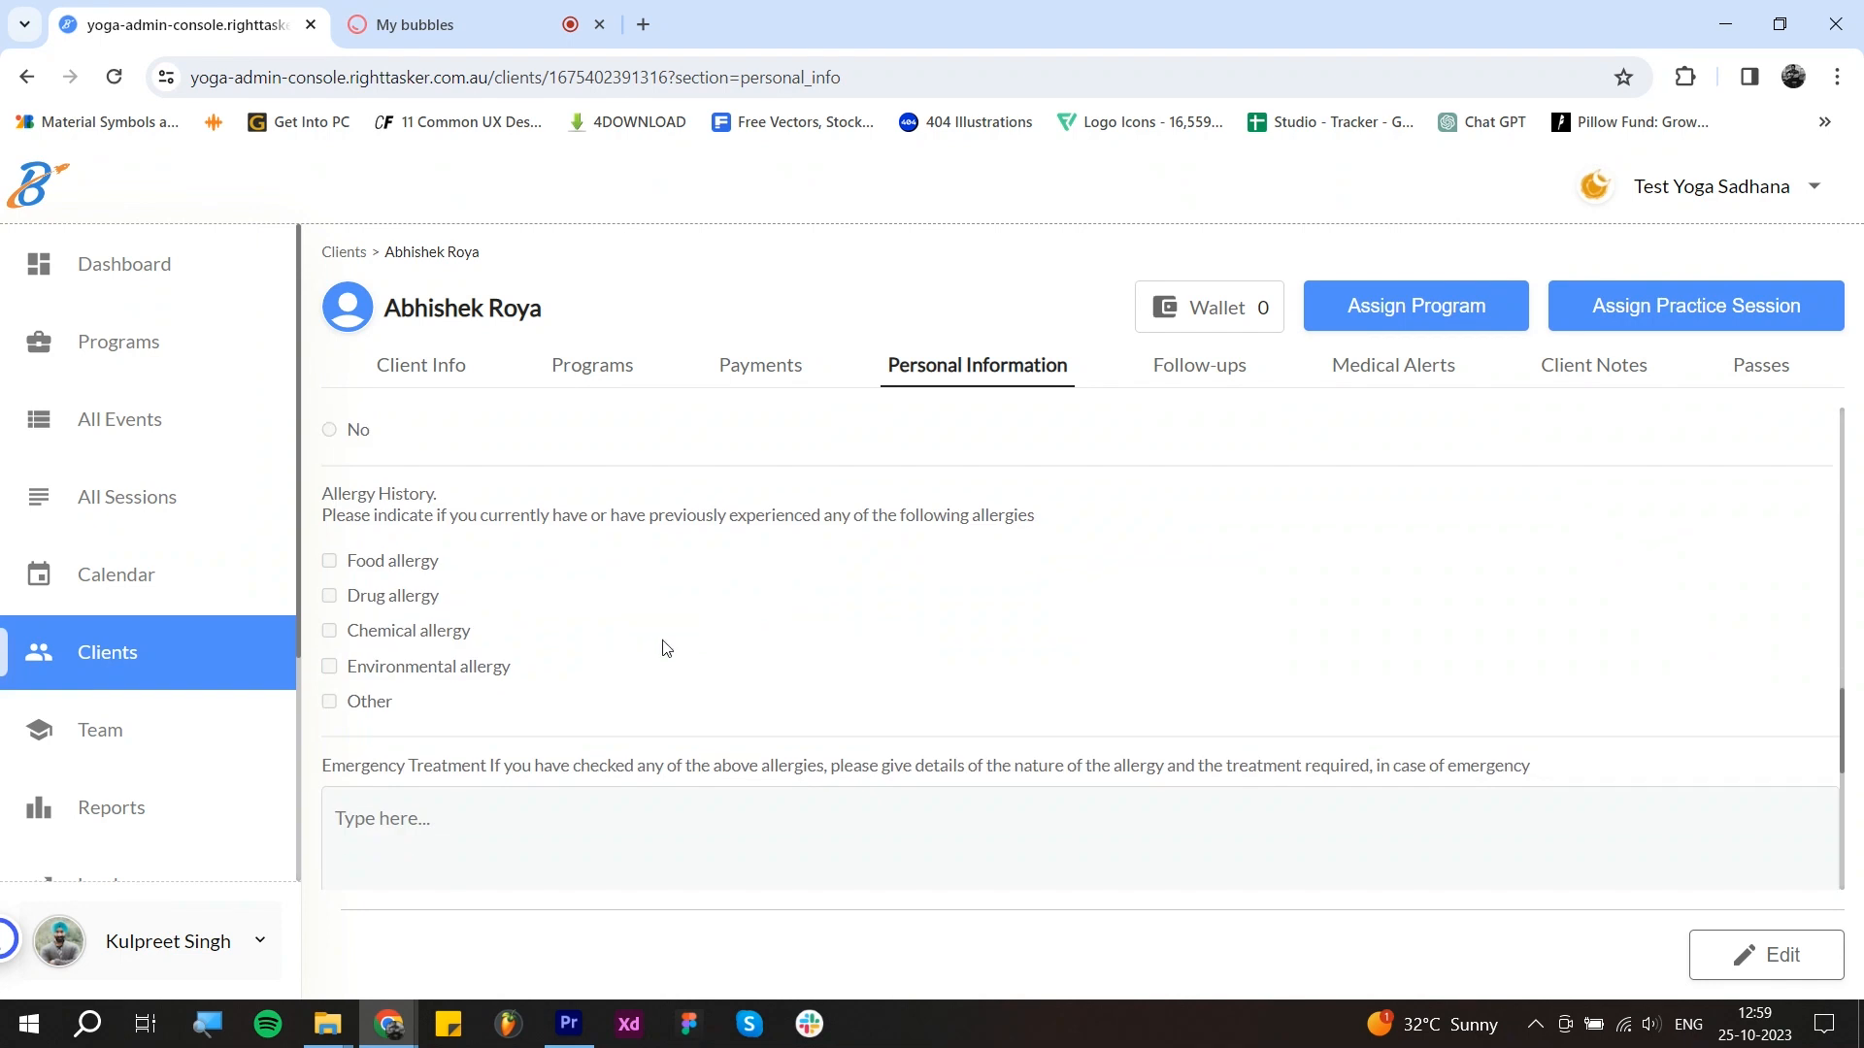
scroll(670, 670, "down", 7)
scroll(587, 691, "up", 3)
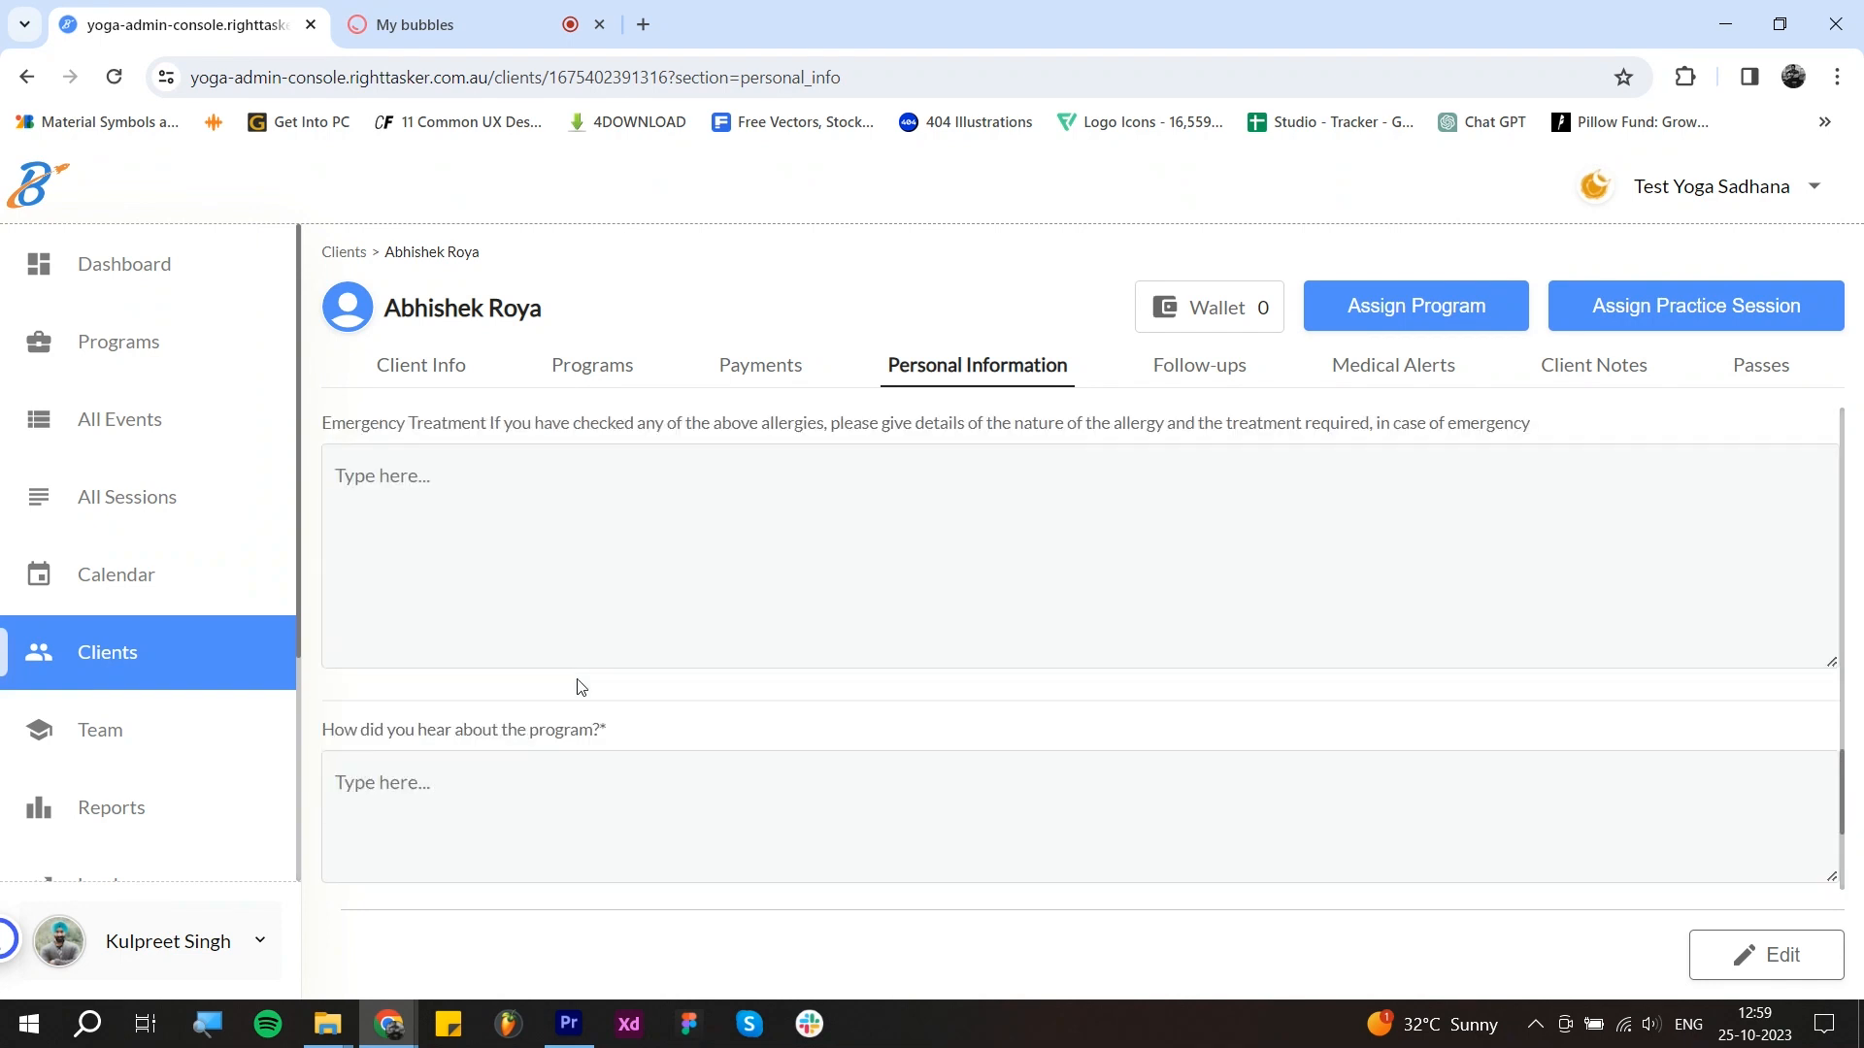
scroll(621, 680, "up", 15)
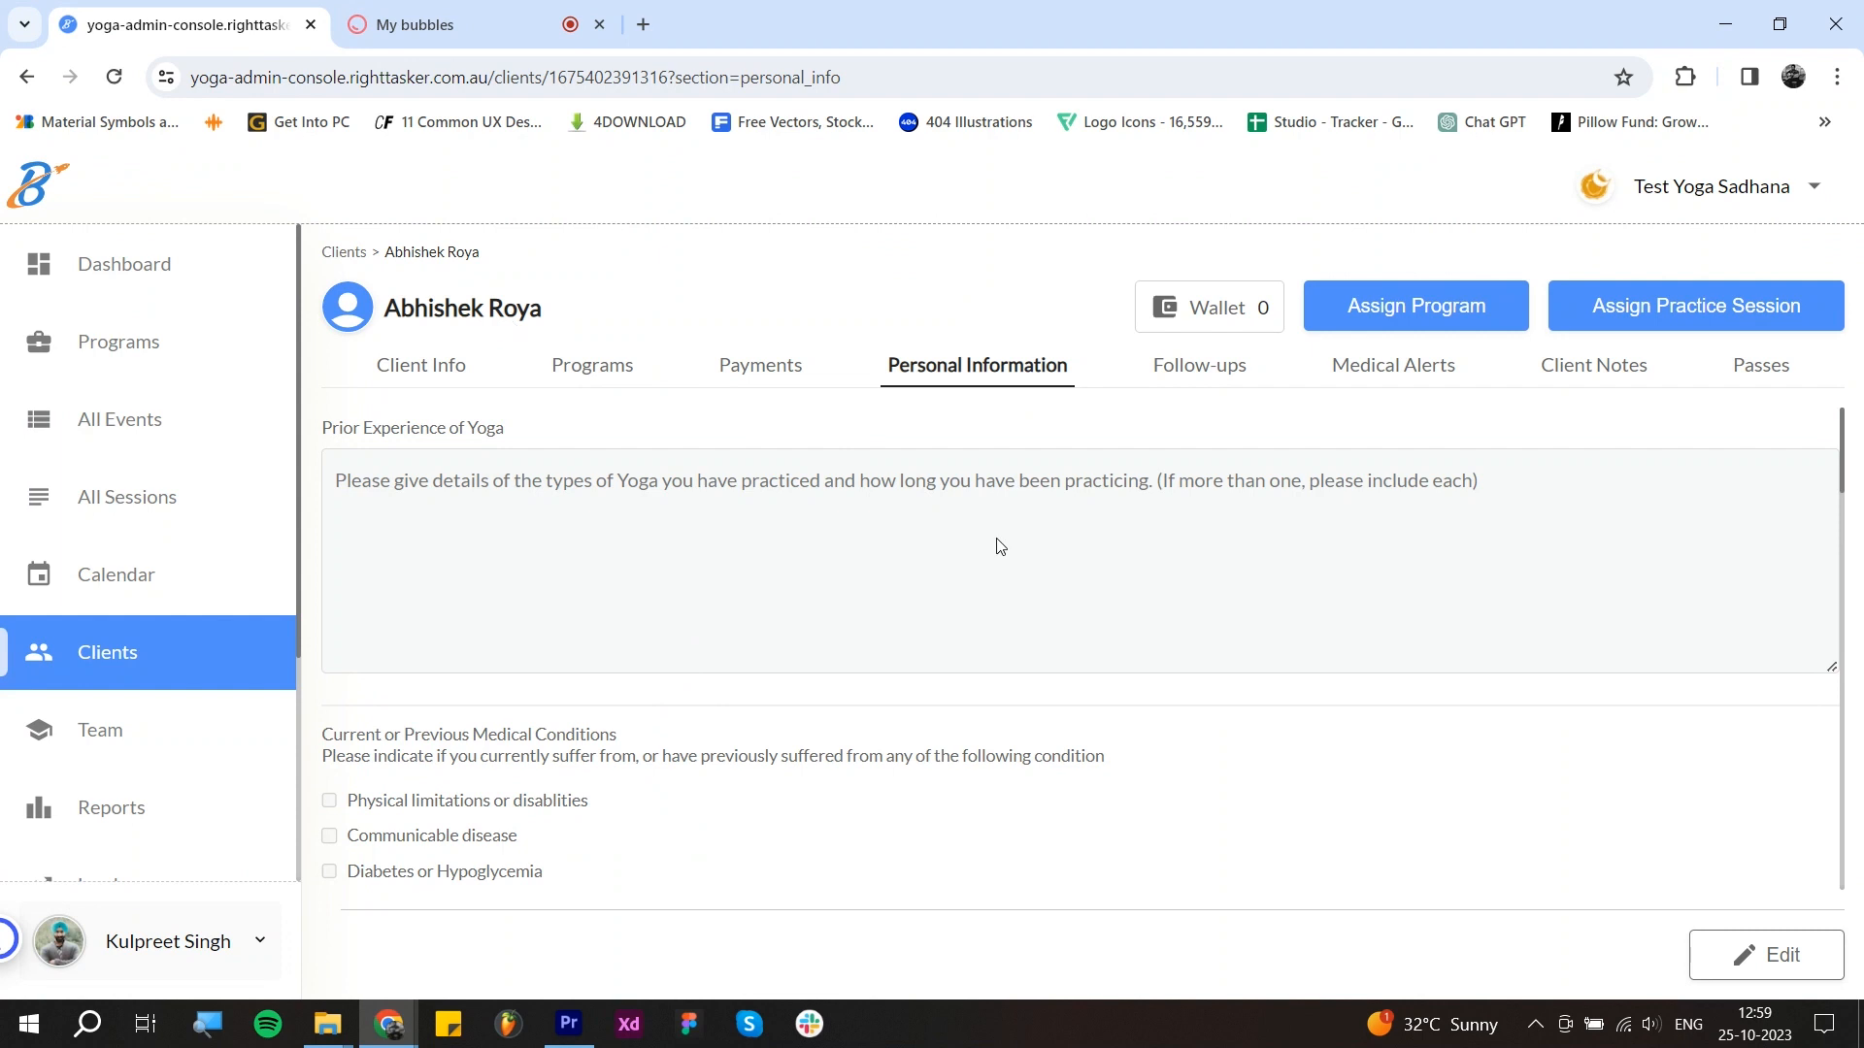
Step: Add a follow-up action history entry of type Called, dated 24/10/2023, for Hatha Bliss(21 Days) with the note "test note"
left_click(1194, 374)
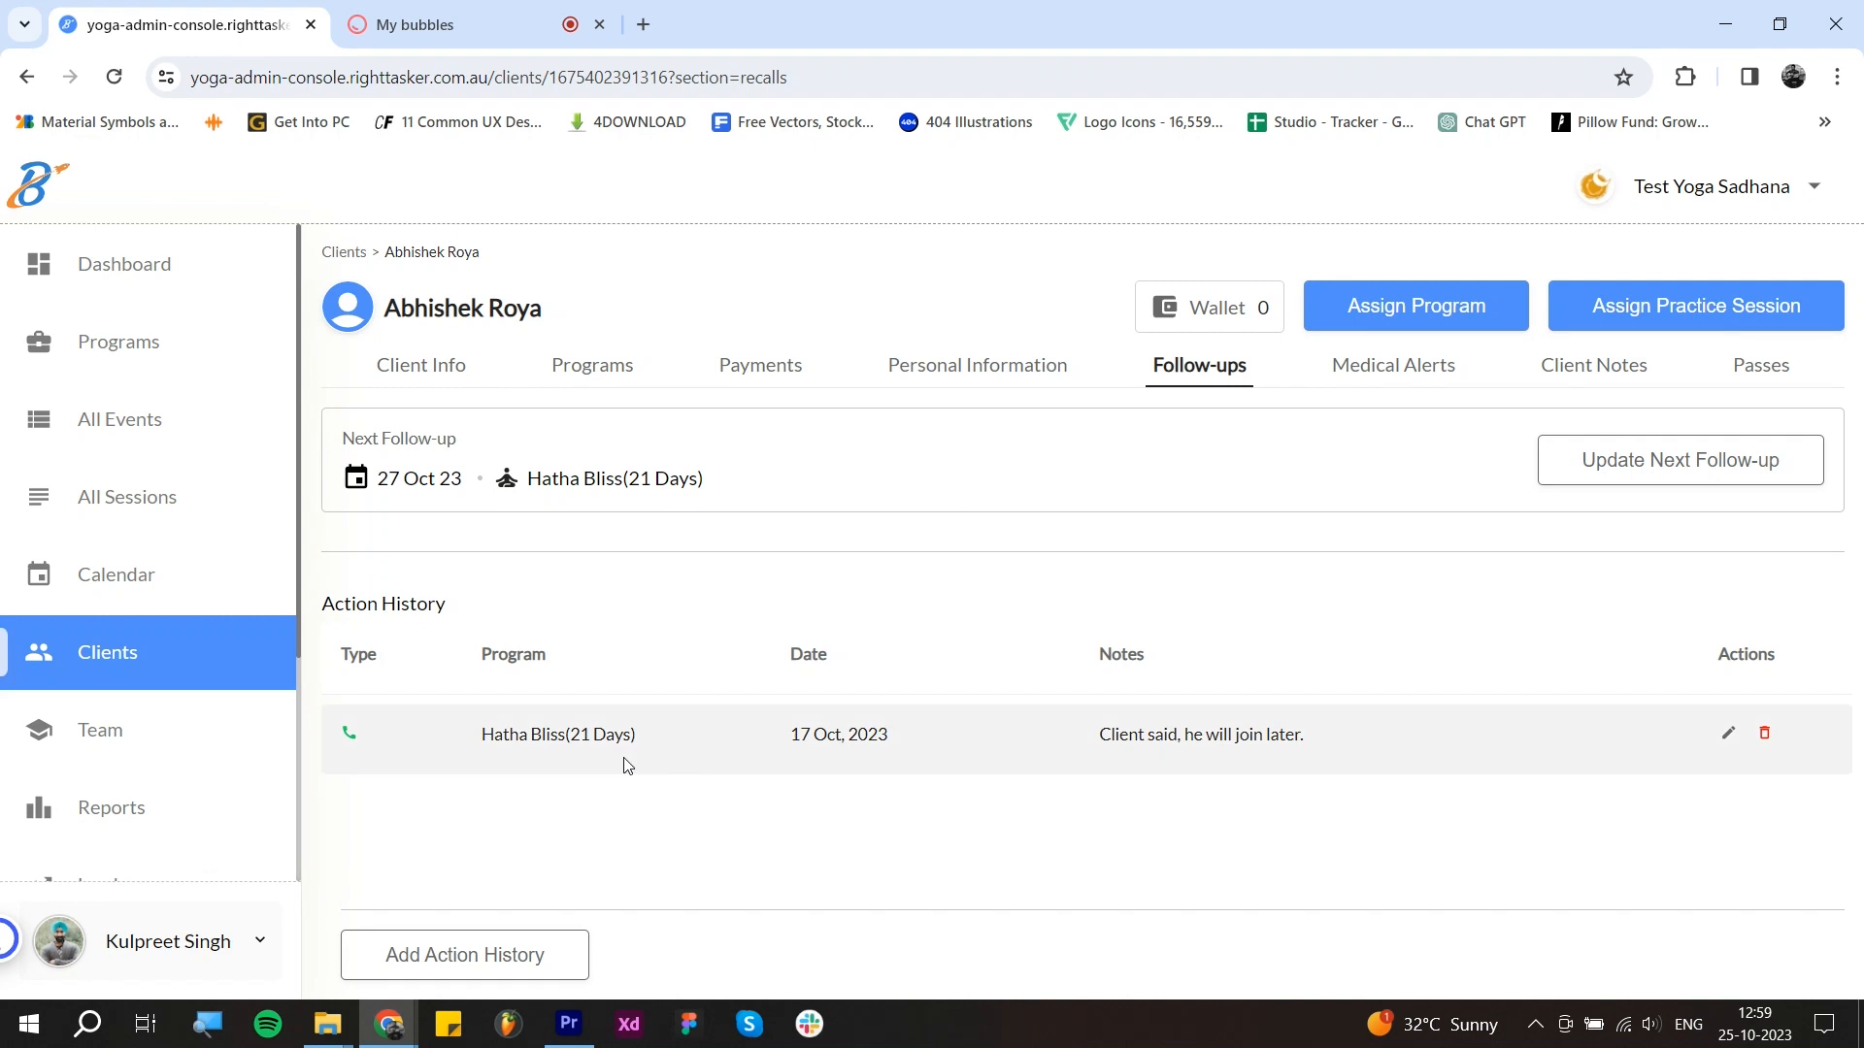
left_click(522, 979)
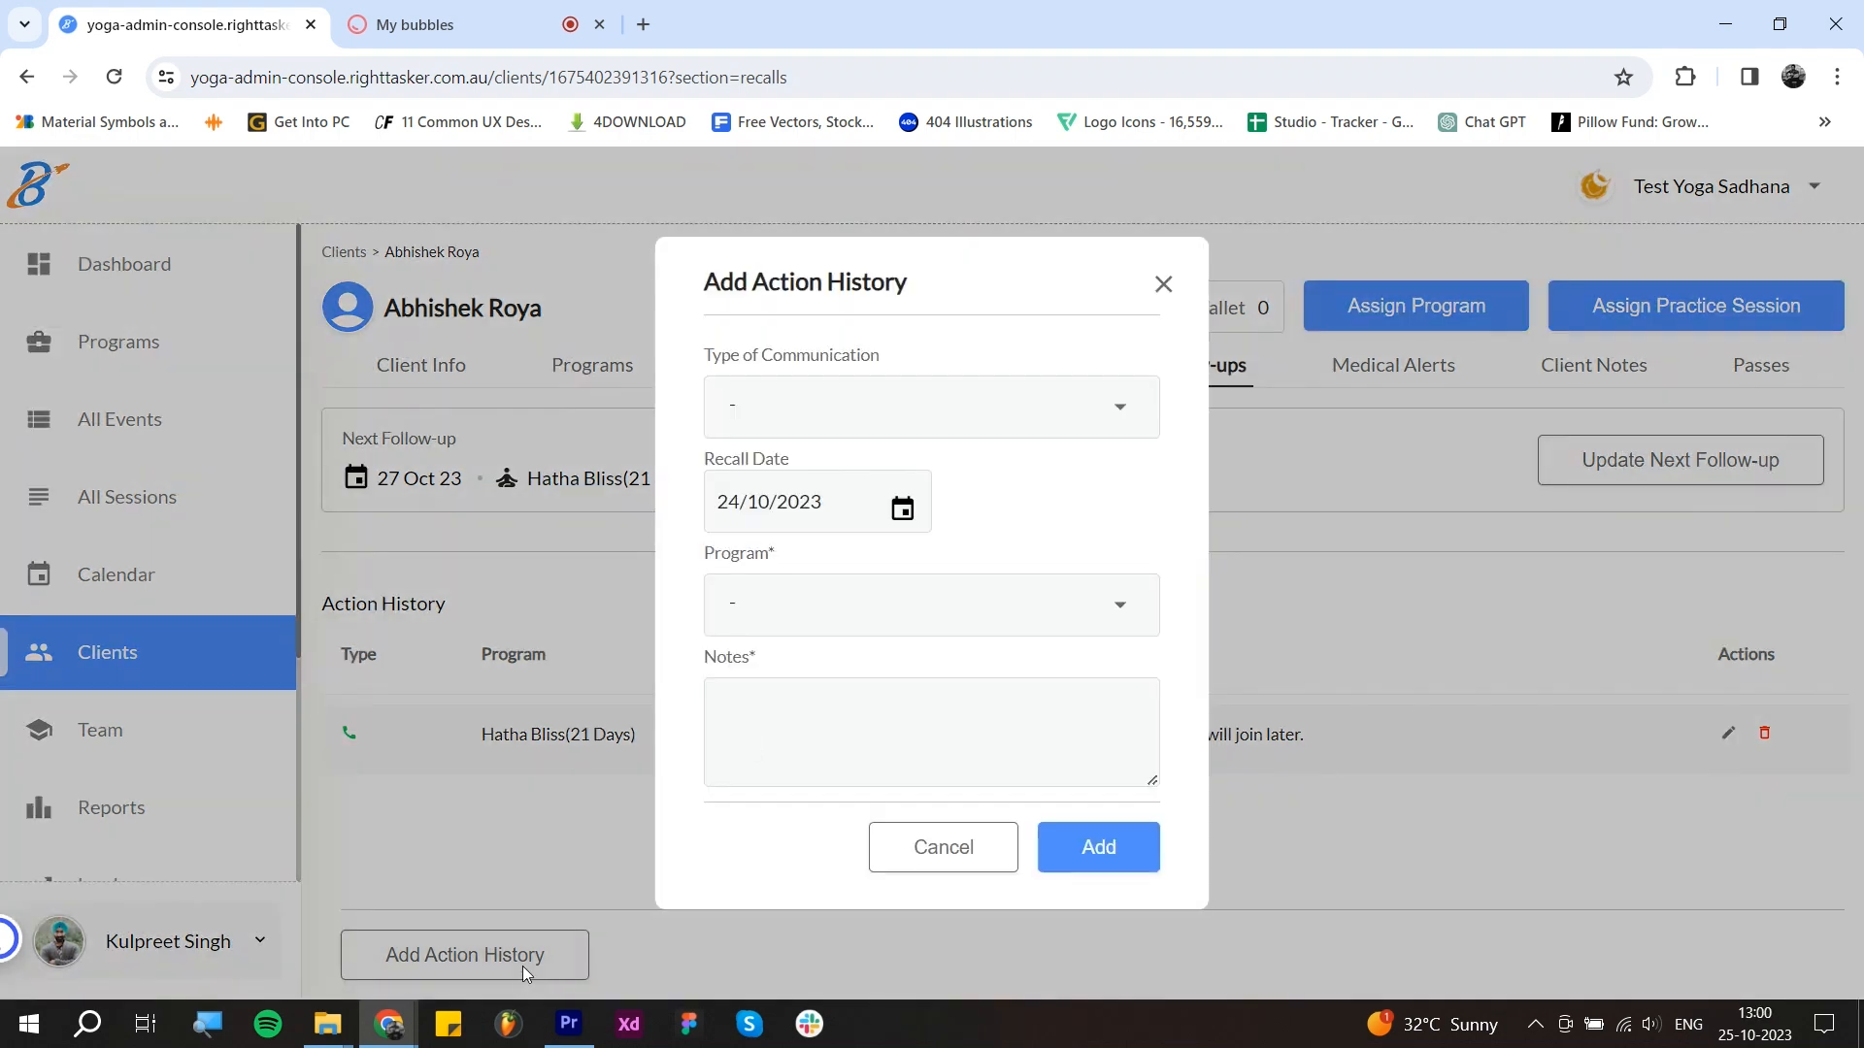
left_click(1097, 420)
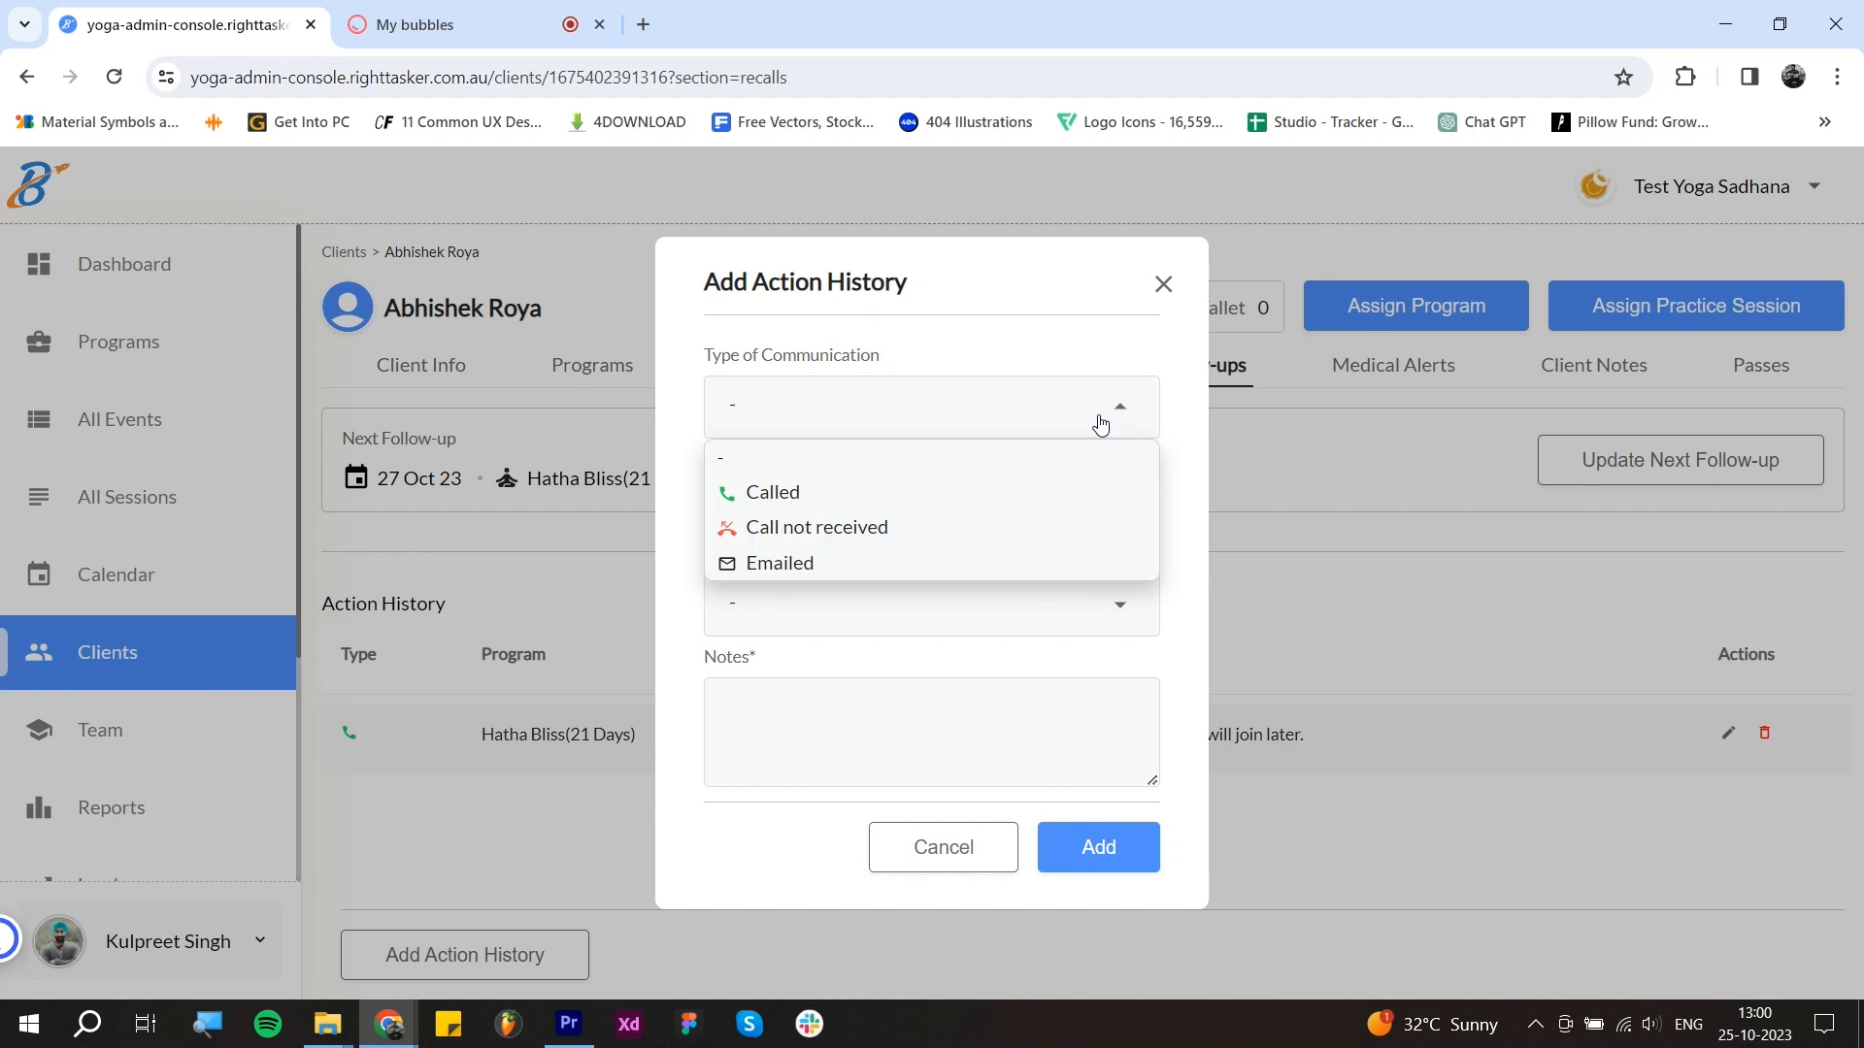
left_click(830, 497)
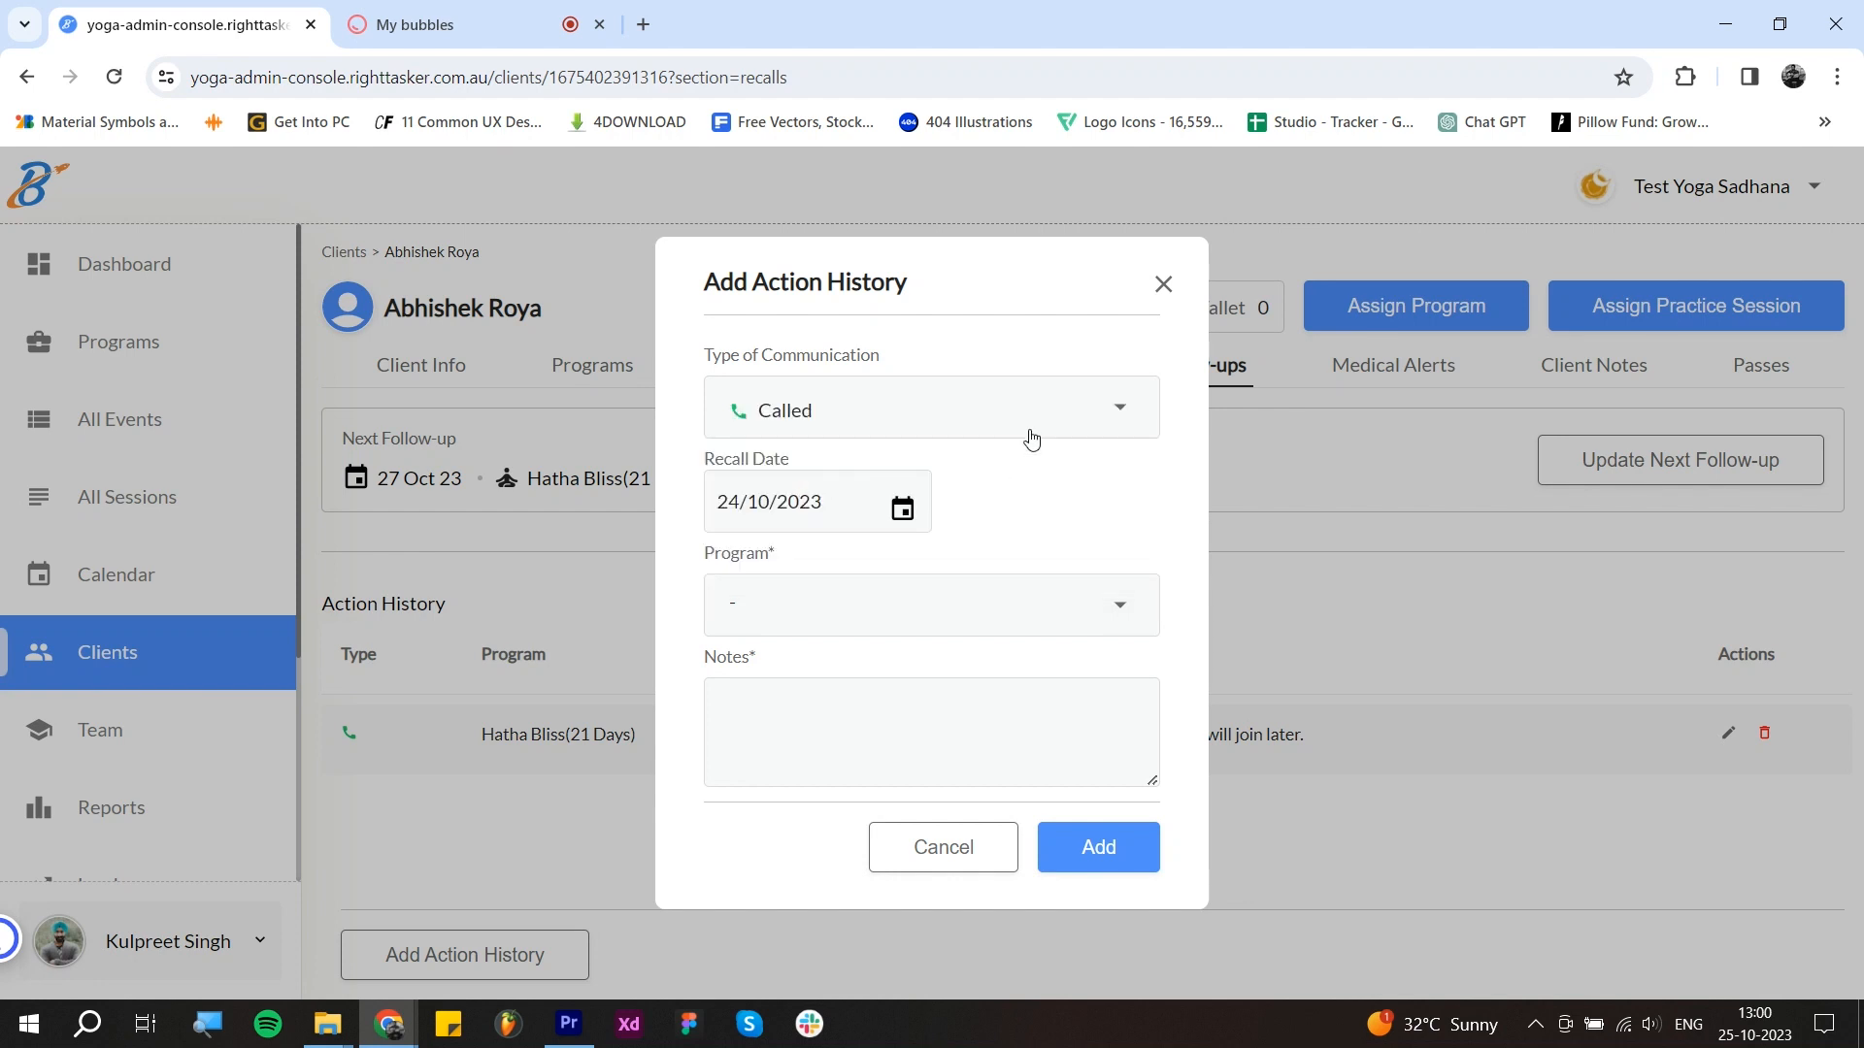
left_click(845, 497)
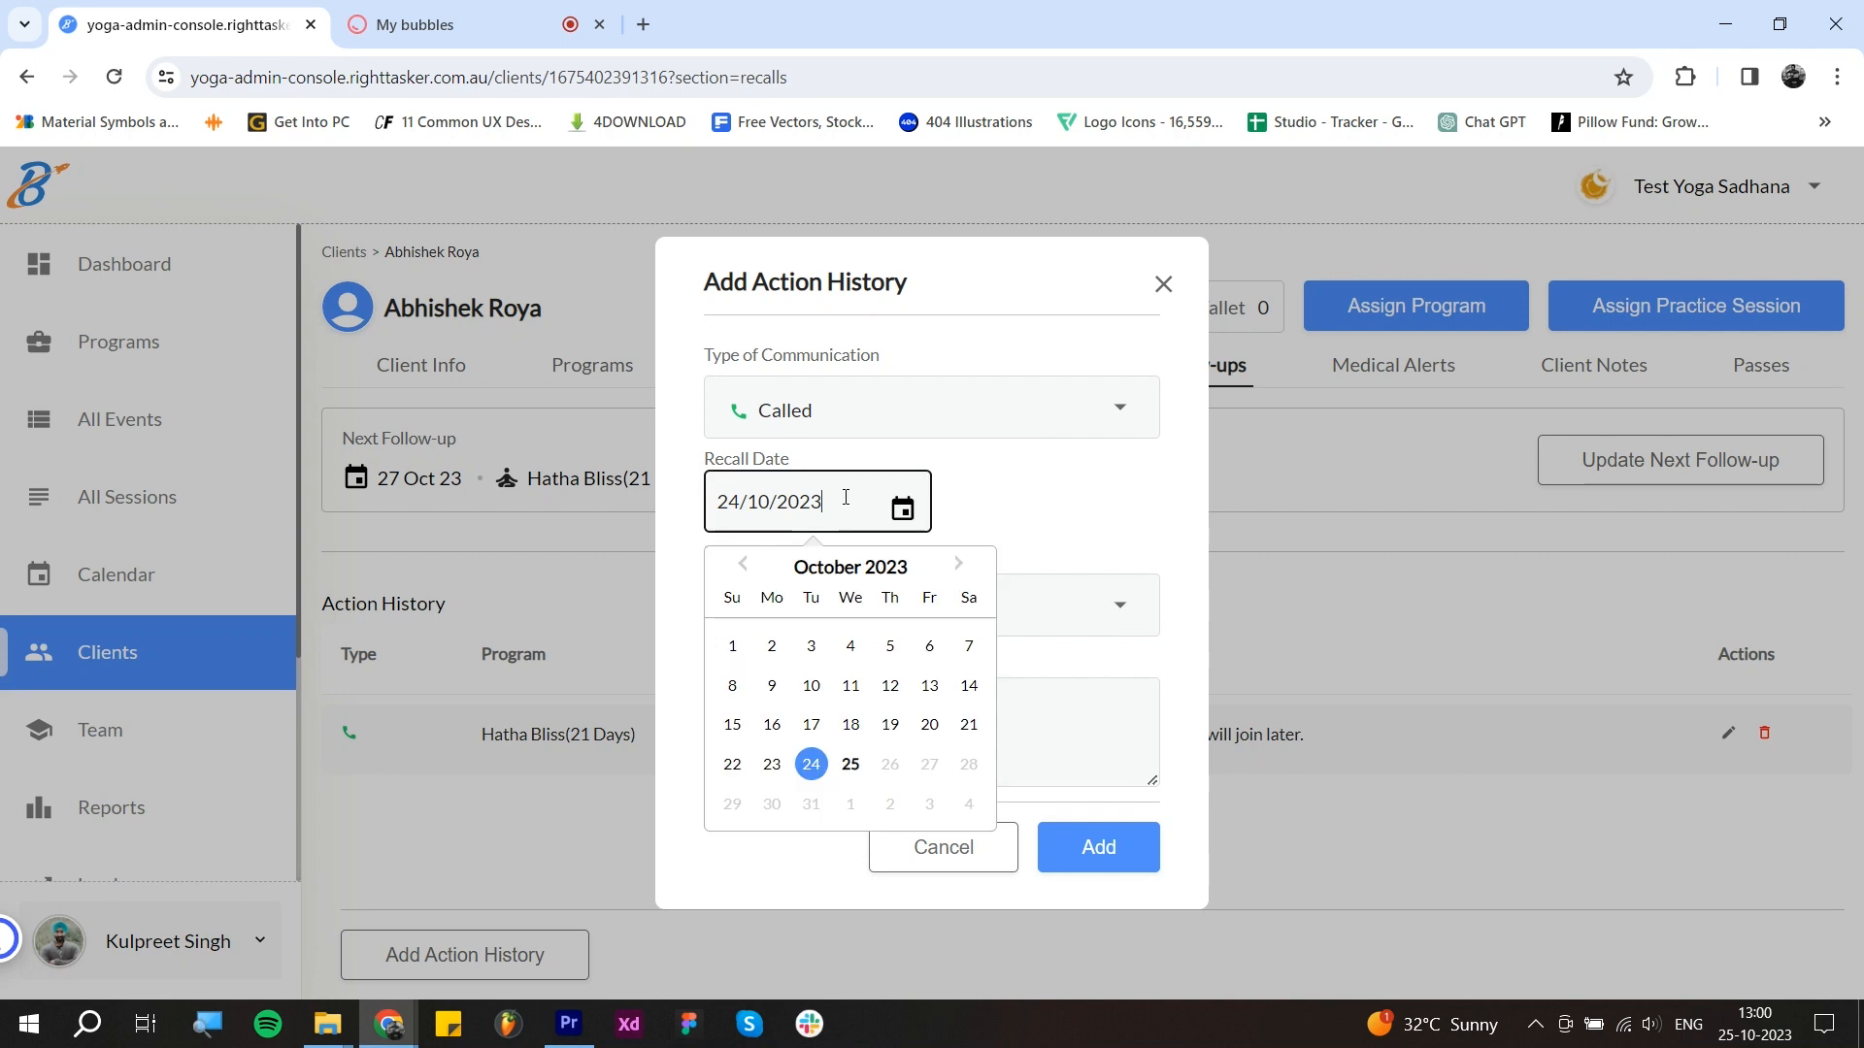
left_click(1018, 503)
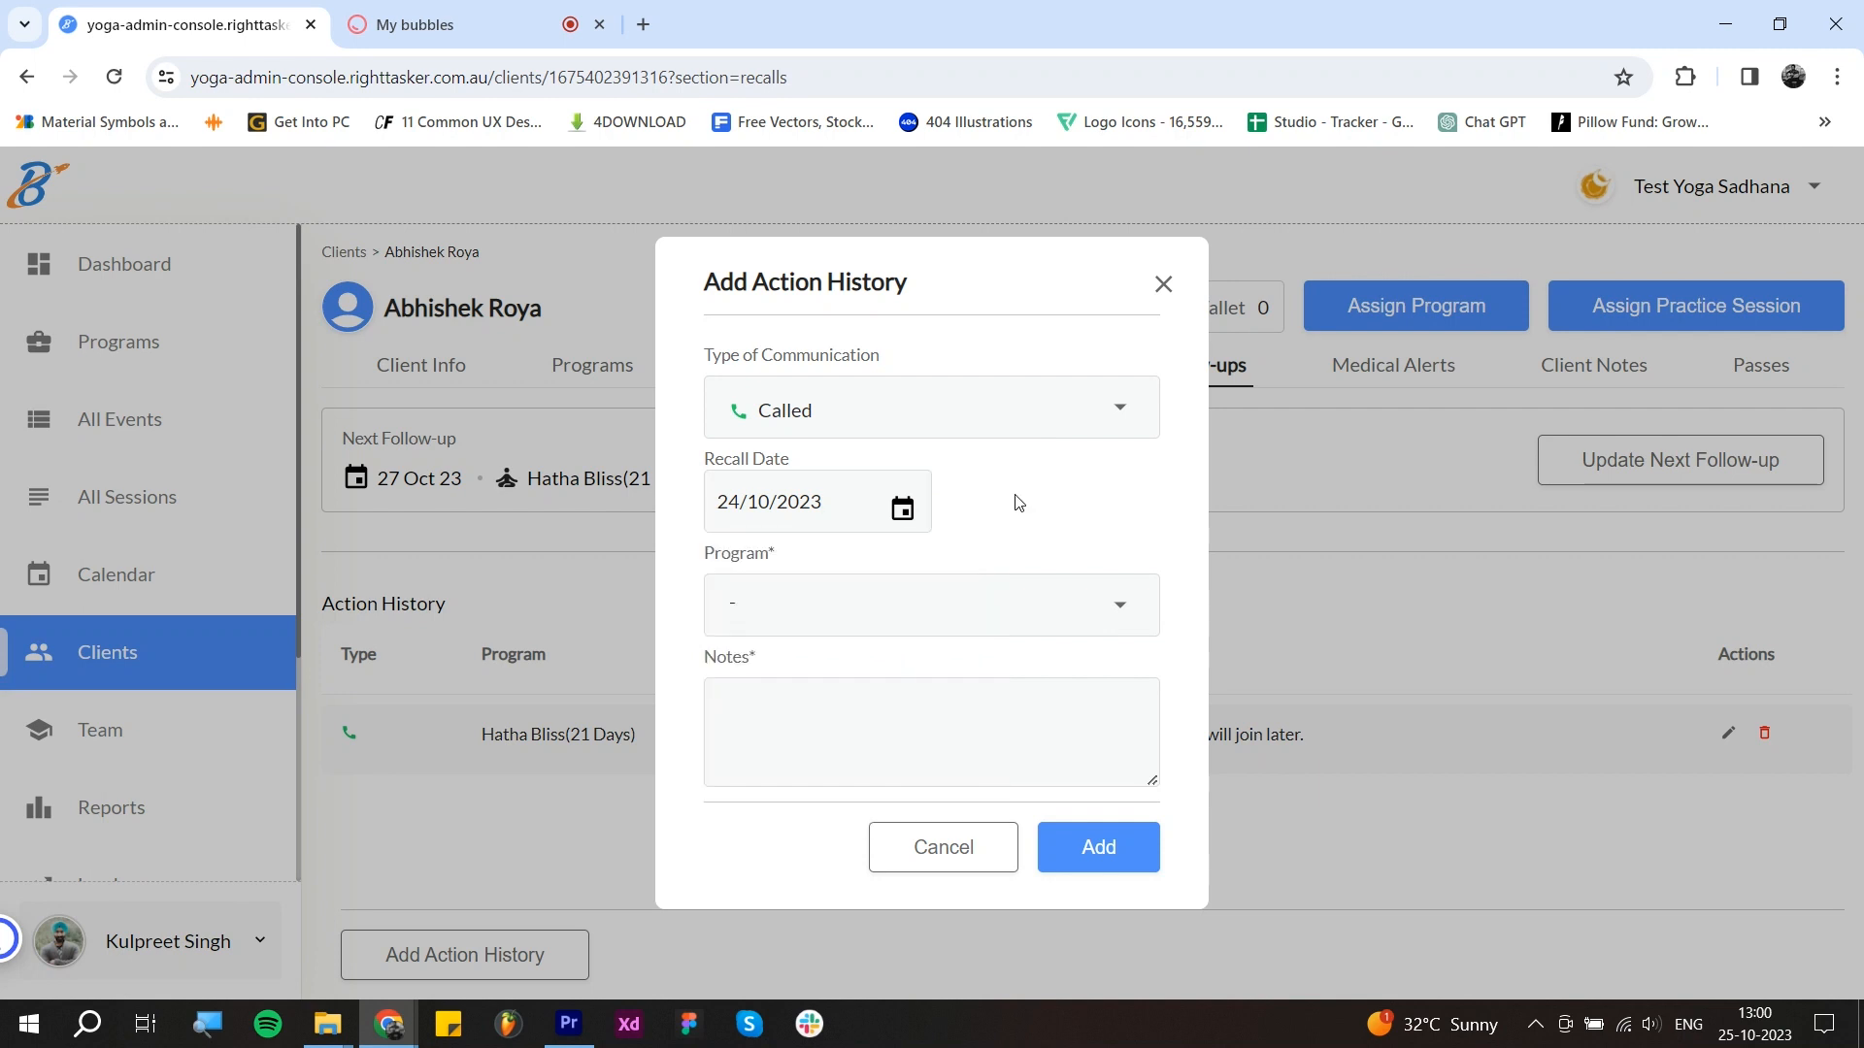
left_click(1098, 608)
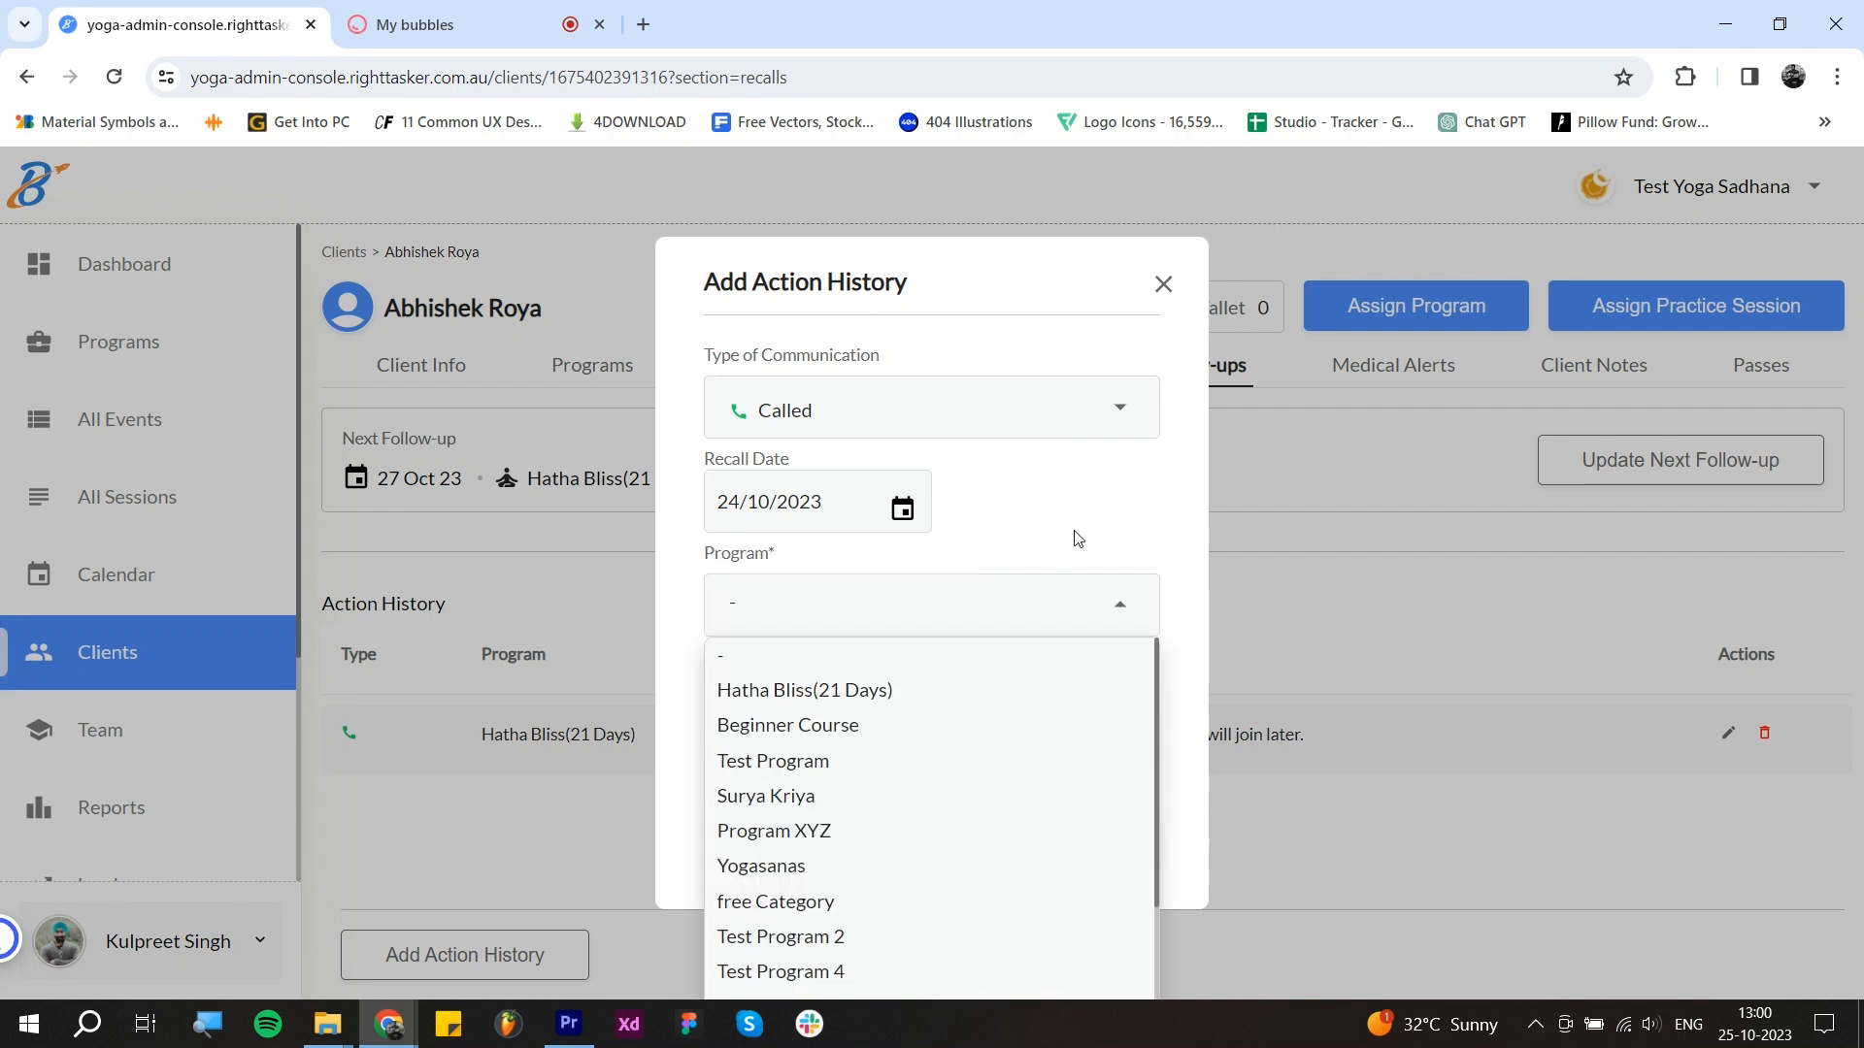
left_click(980, 690)
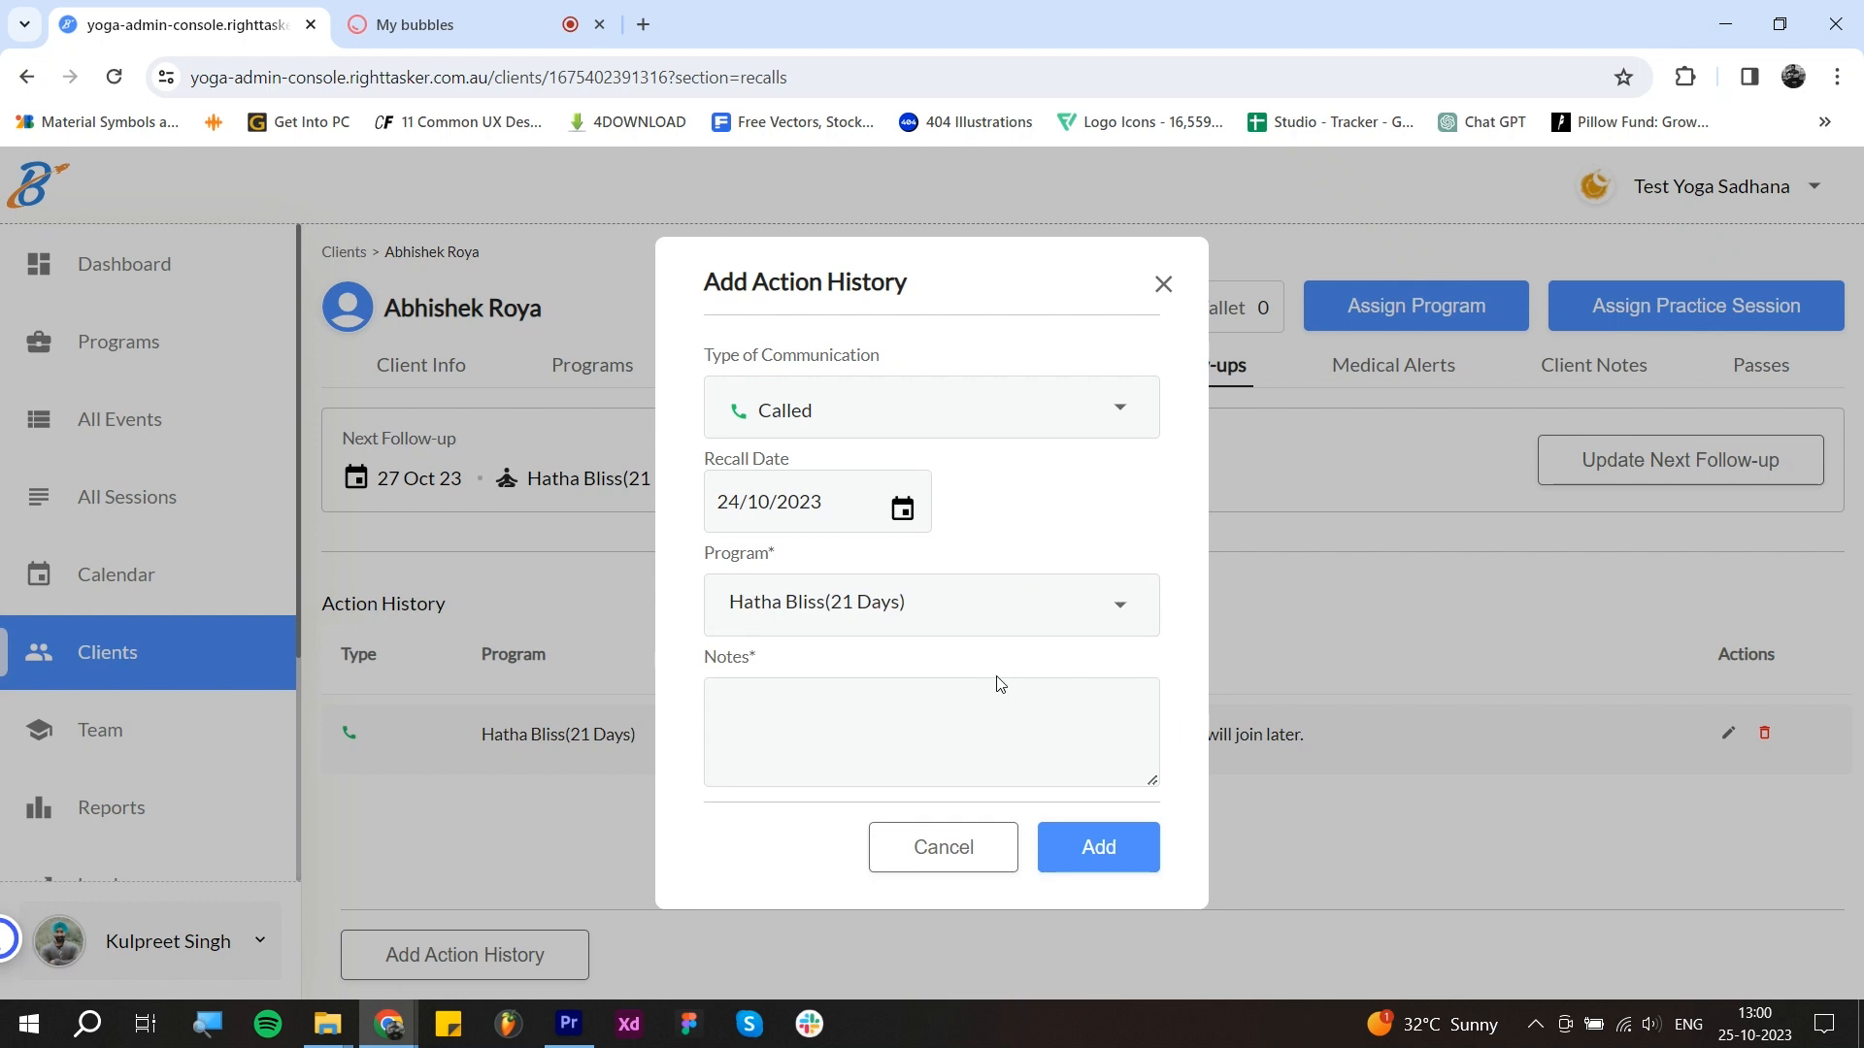
left_click(874, 716)
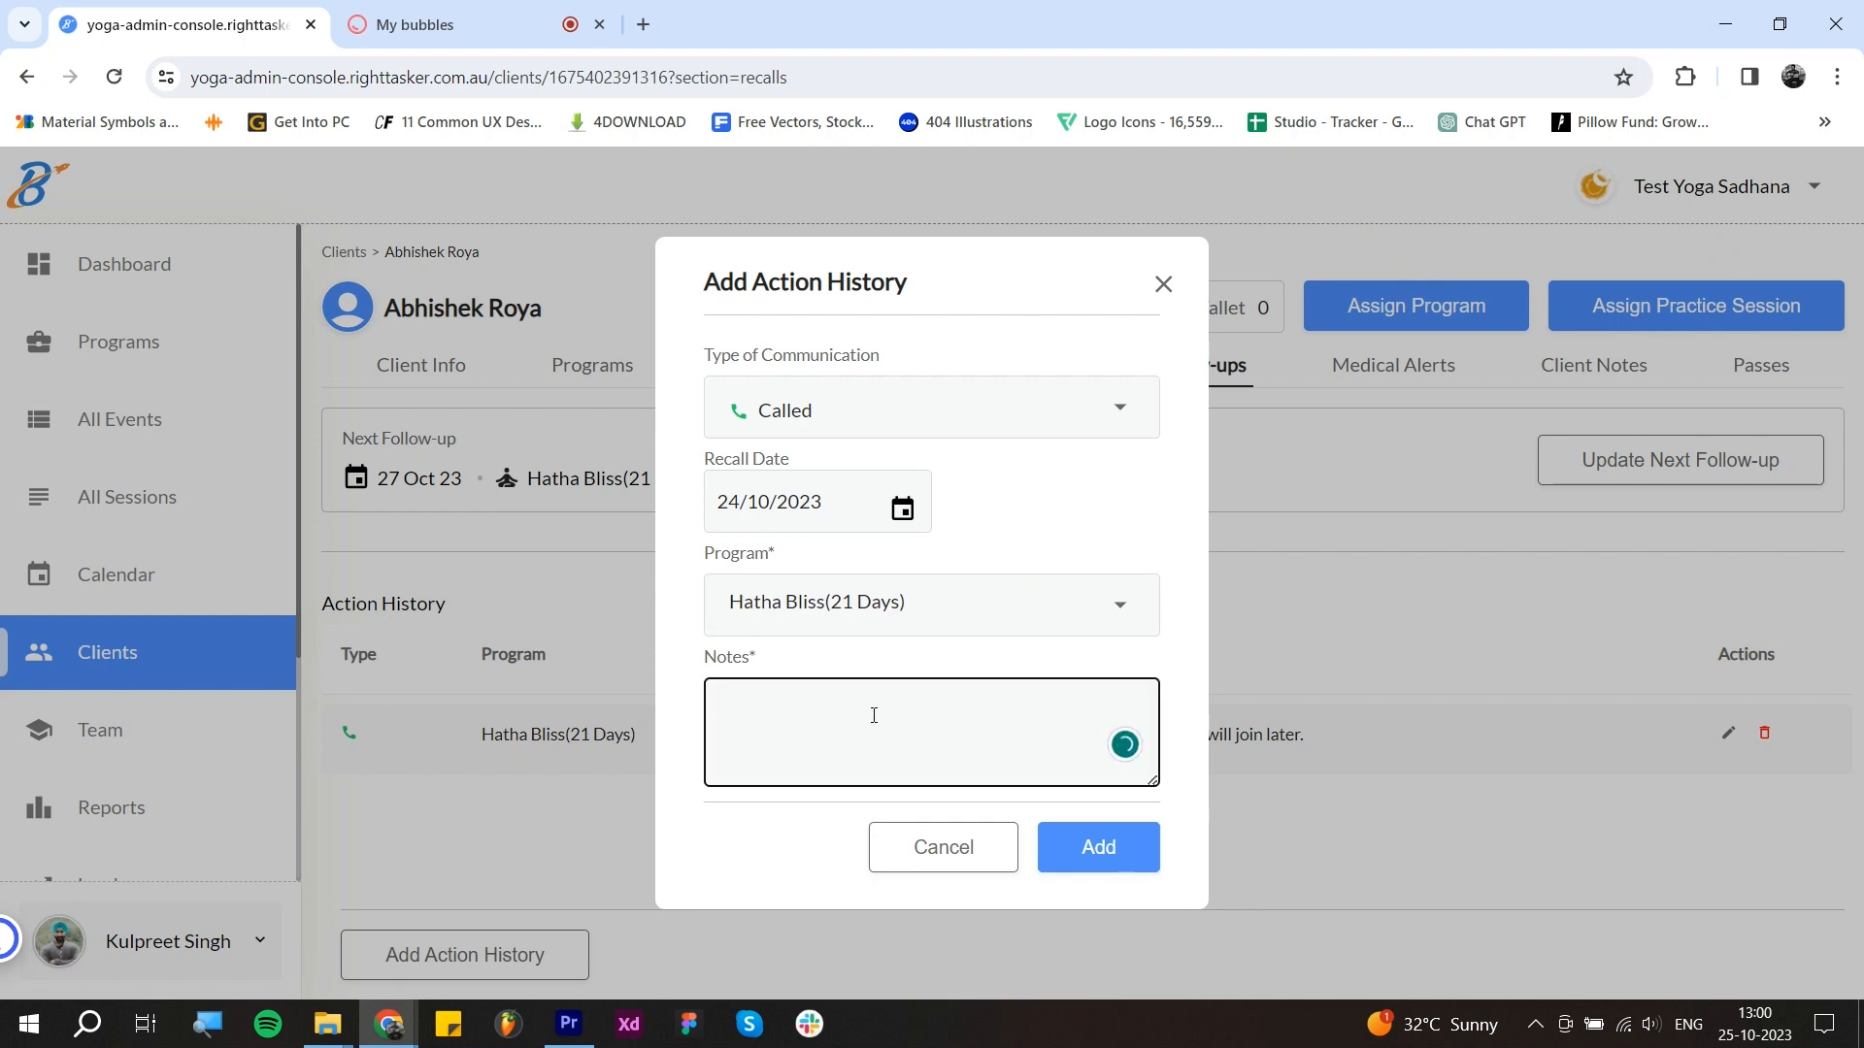
type("test note")
left_click(1127, 852)
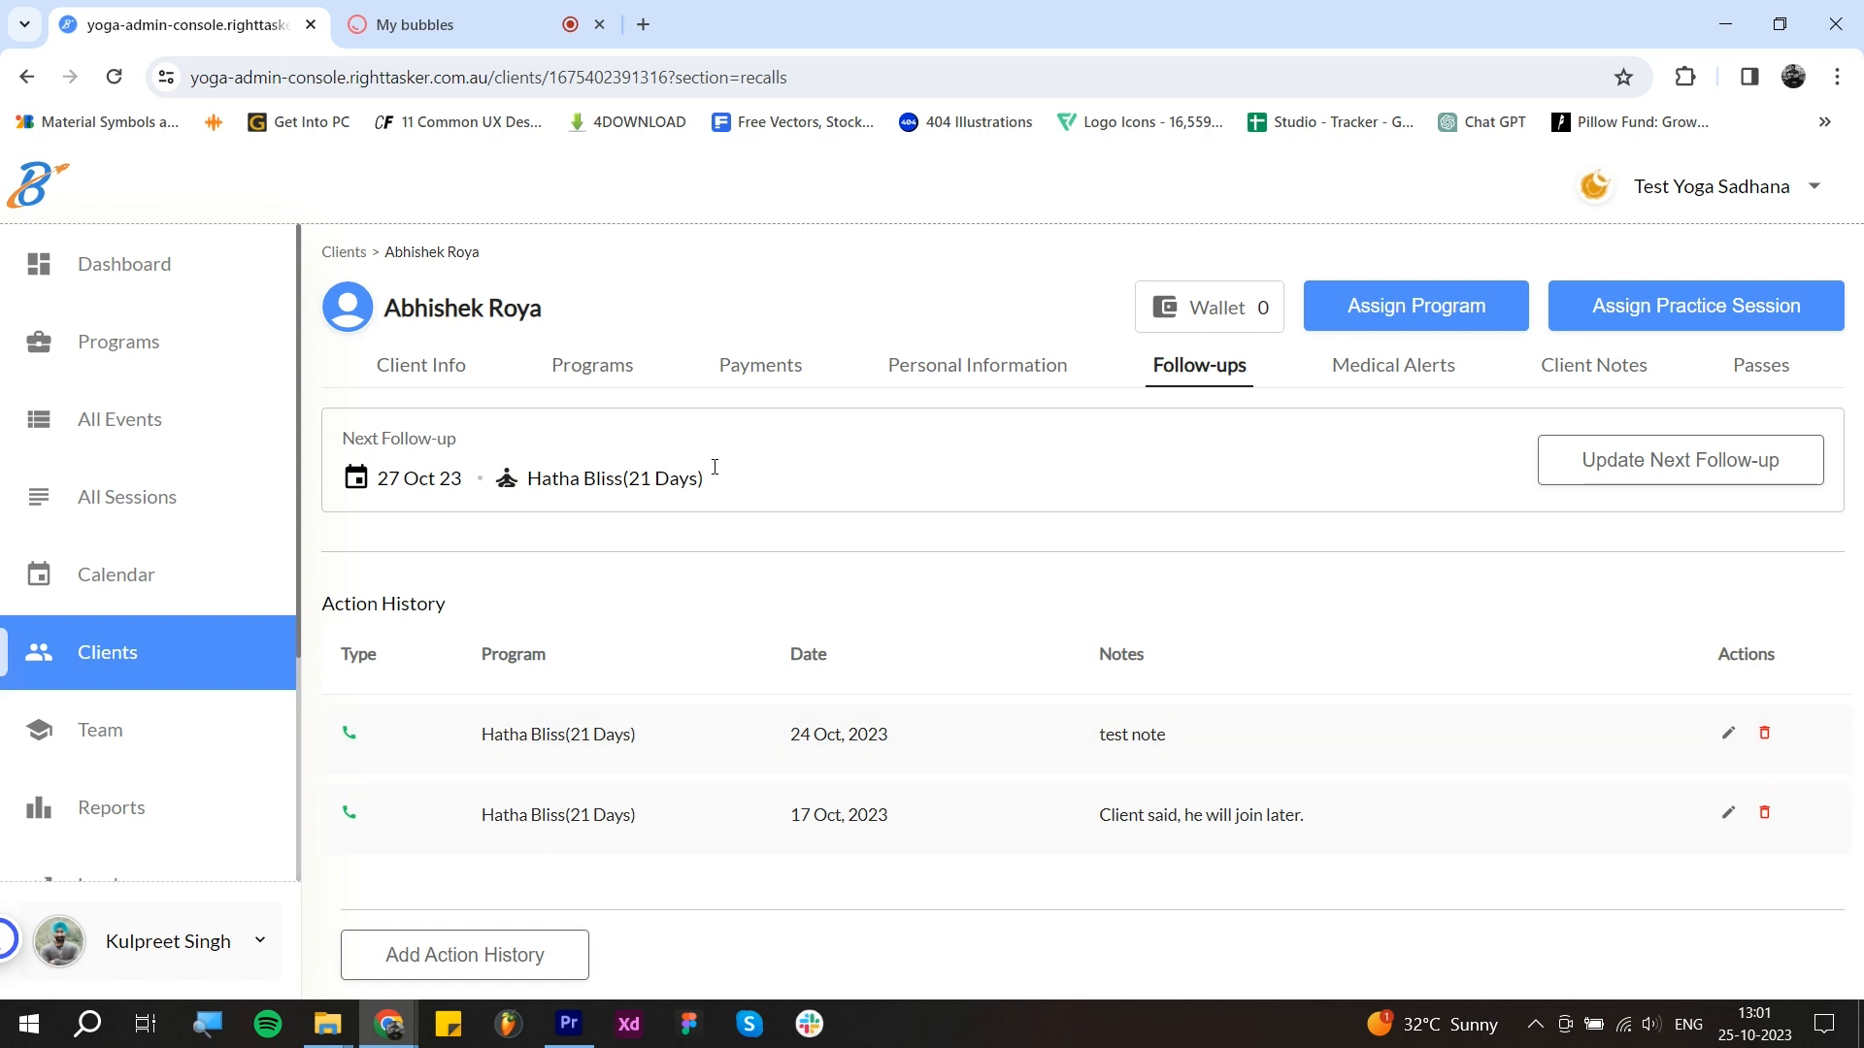
Step: Check the date and program choices for the next follow-up and submit it with 27/10/2023 and Hatha Bliss(21 Days)
left_click(1641, 457)
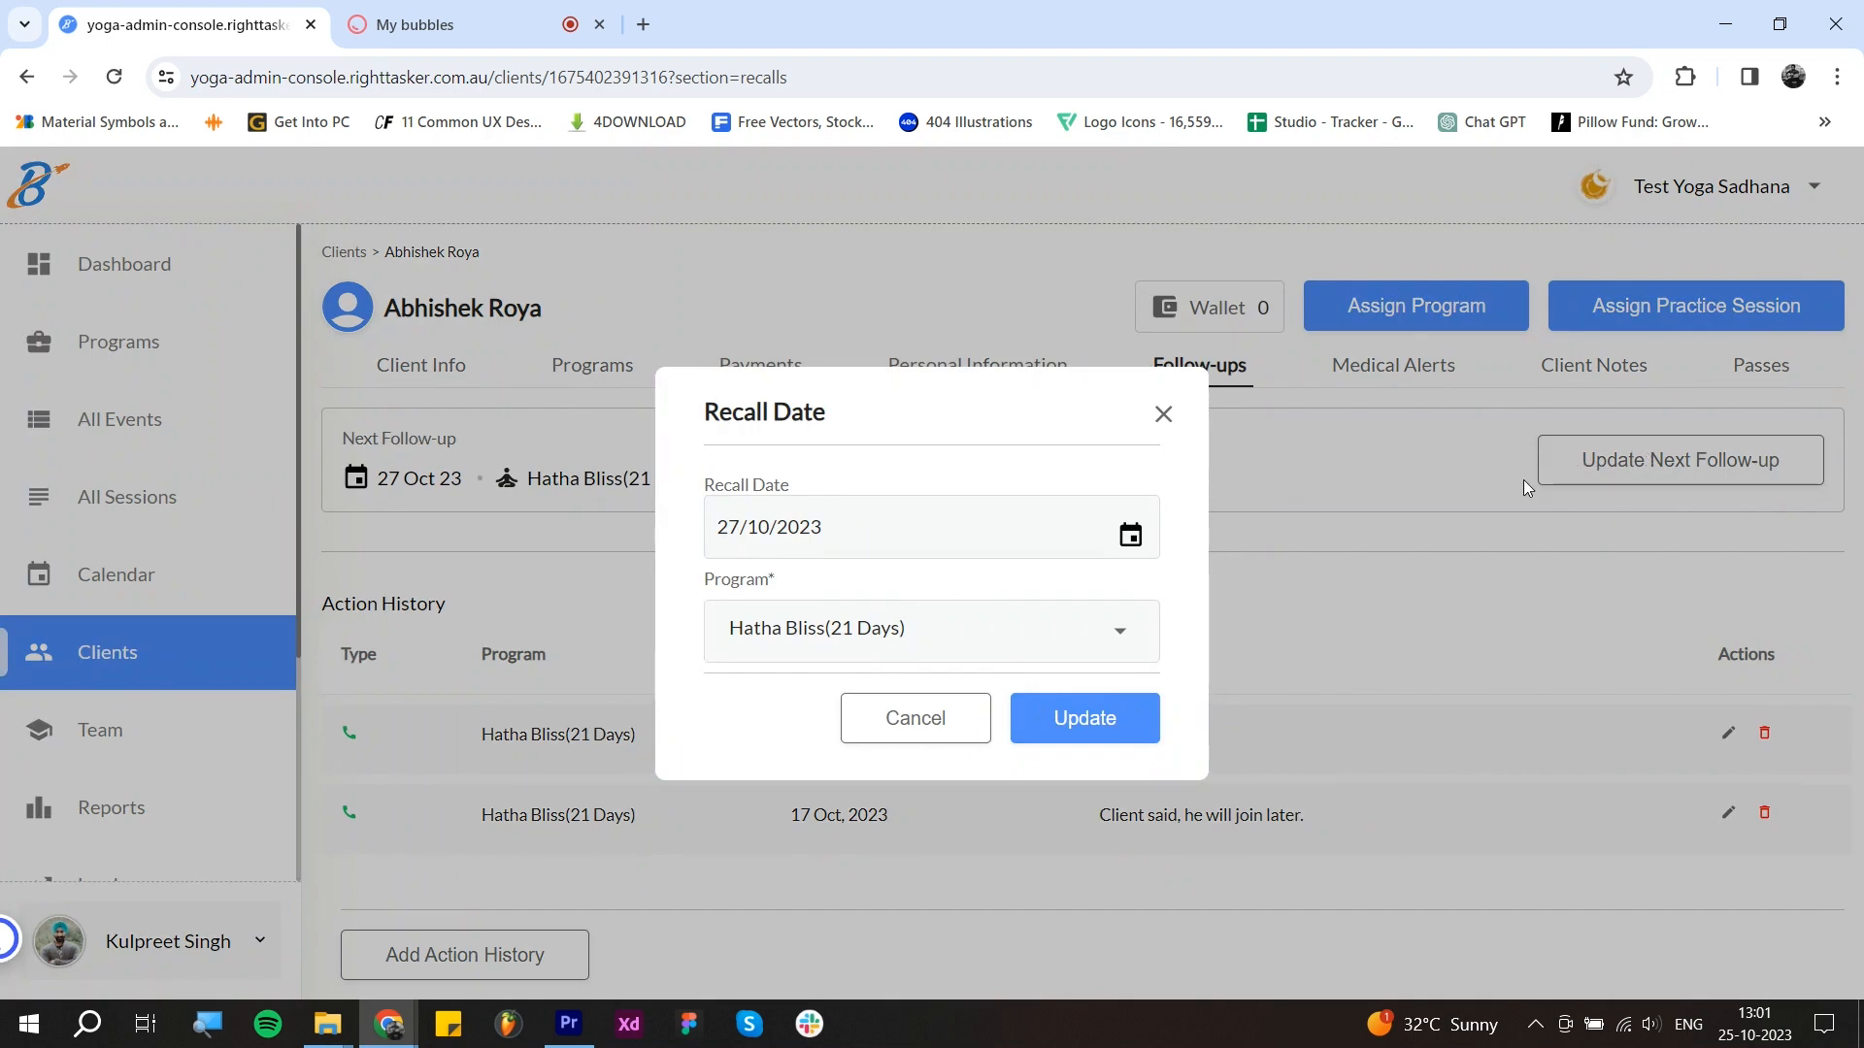
left_click(857, 543)
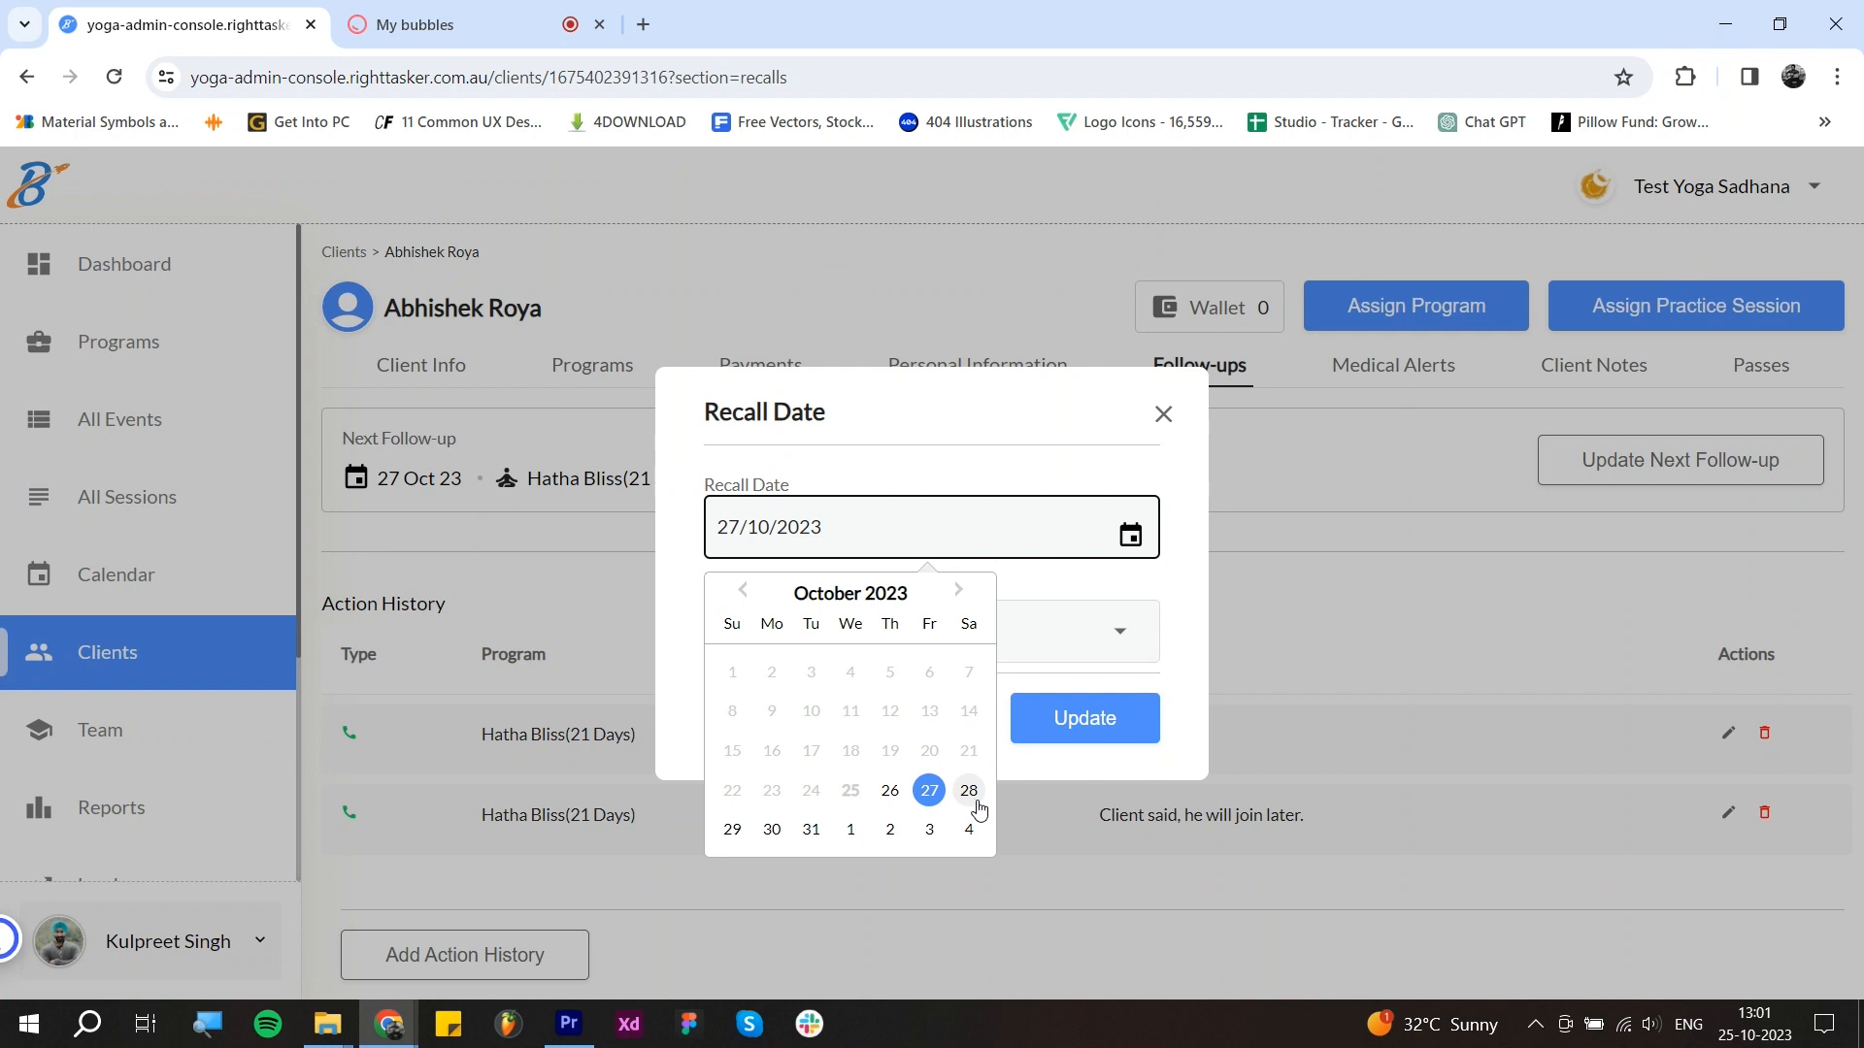
left_click(1015, 442)
left_click(934, 636)
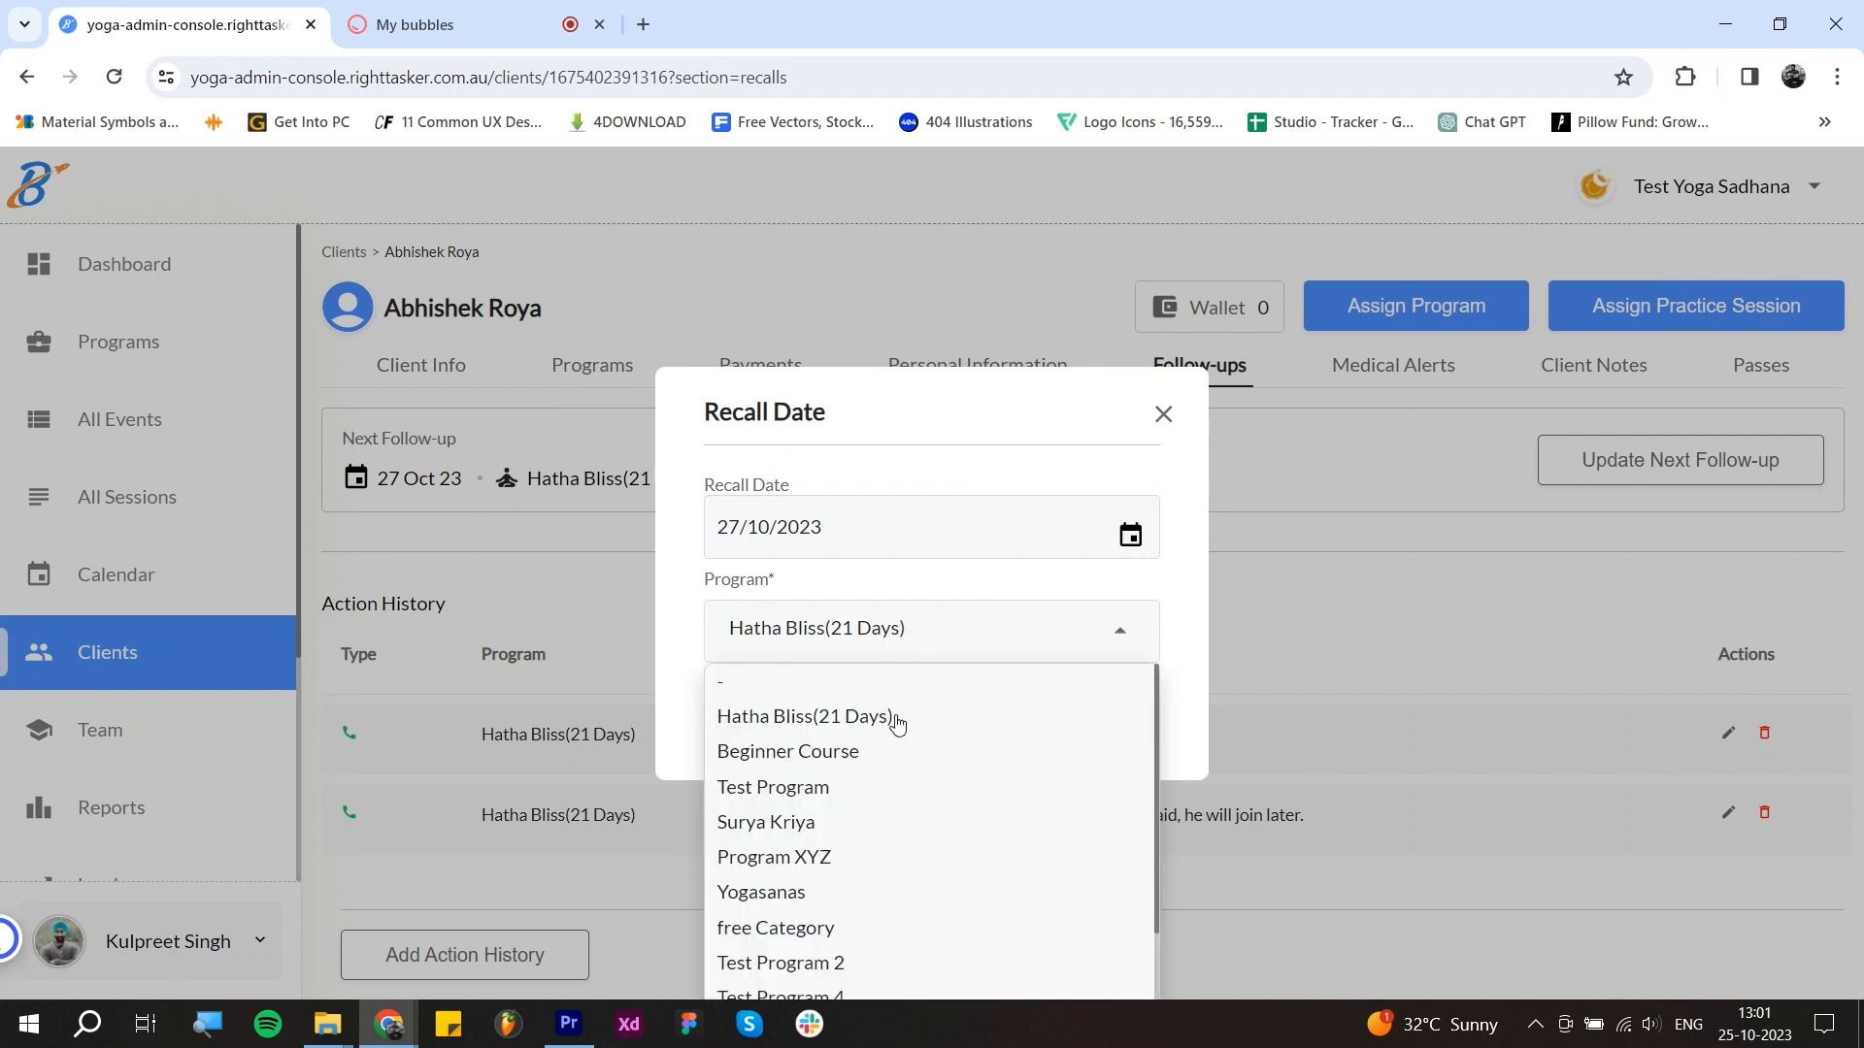
left_click(1068, 724)
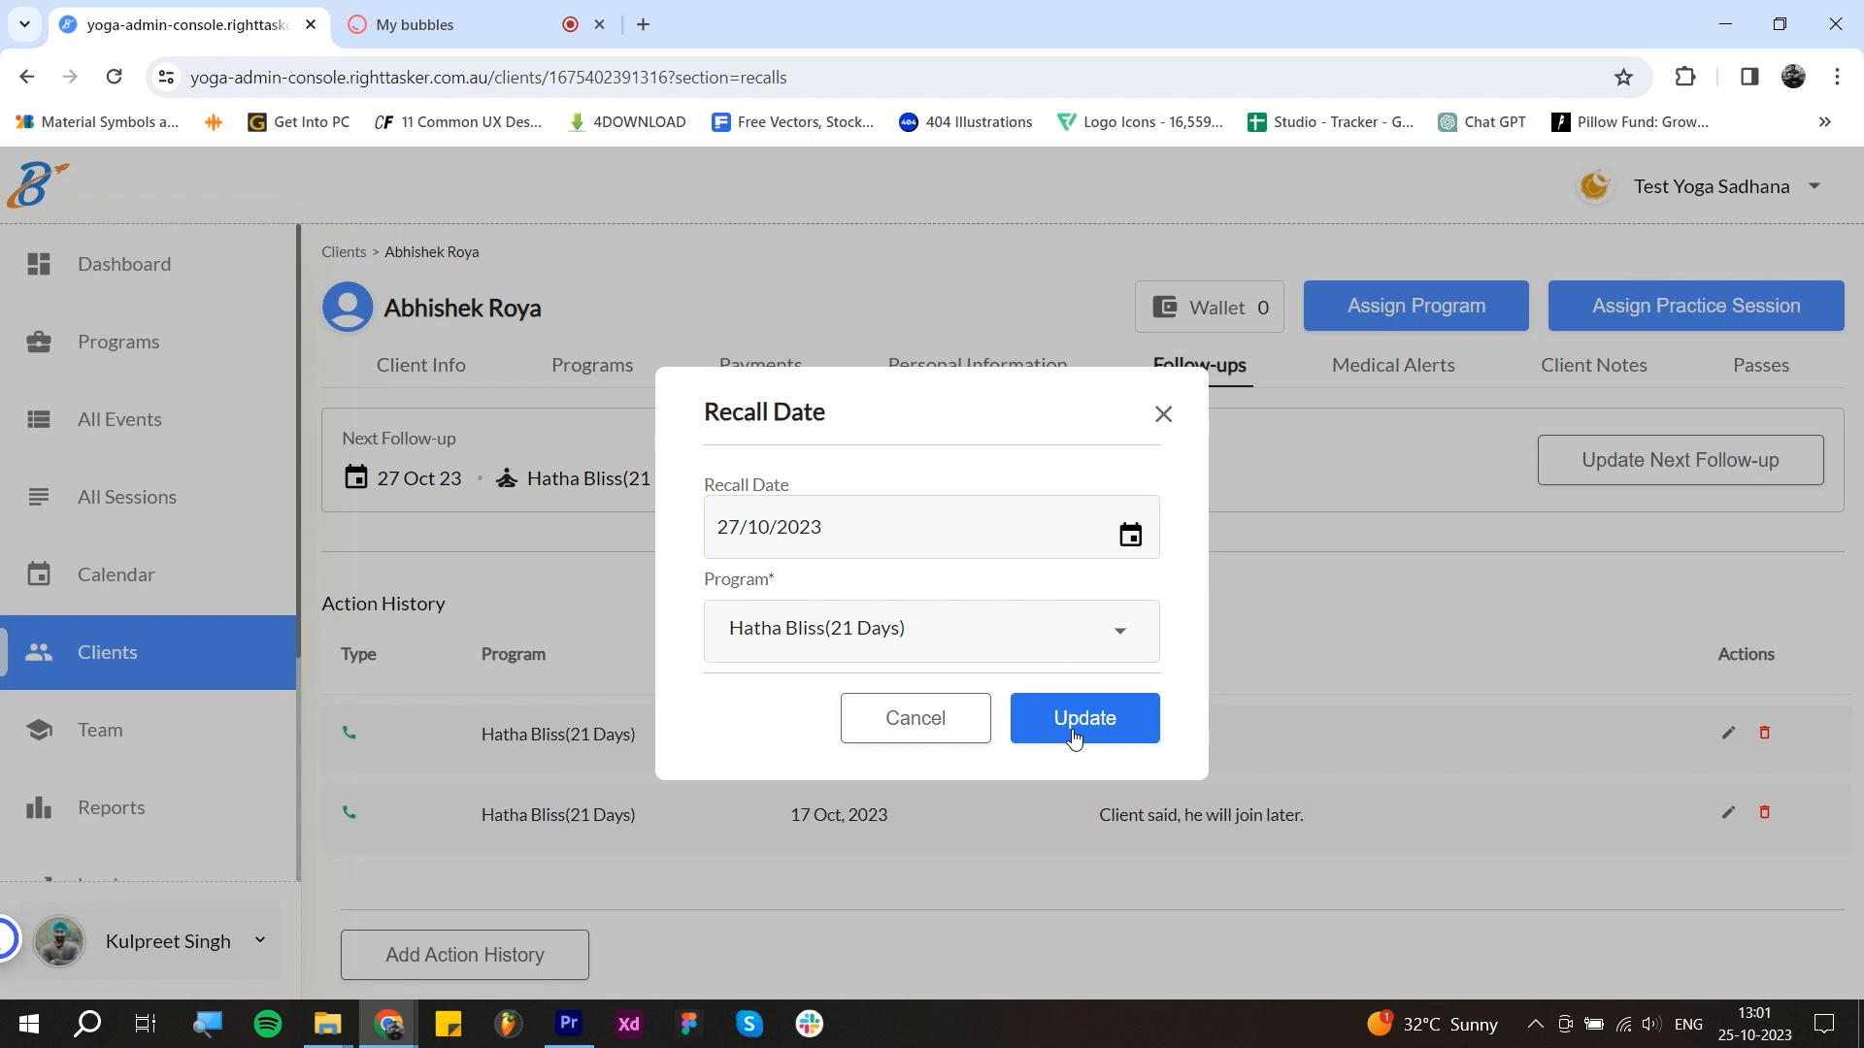
left_click(1073, 737)
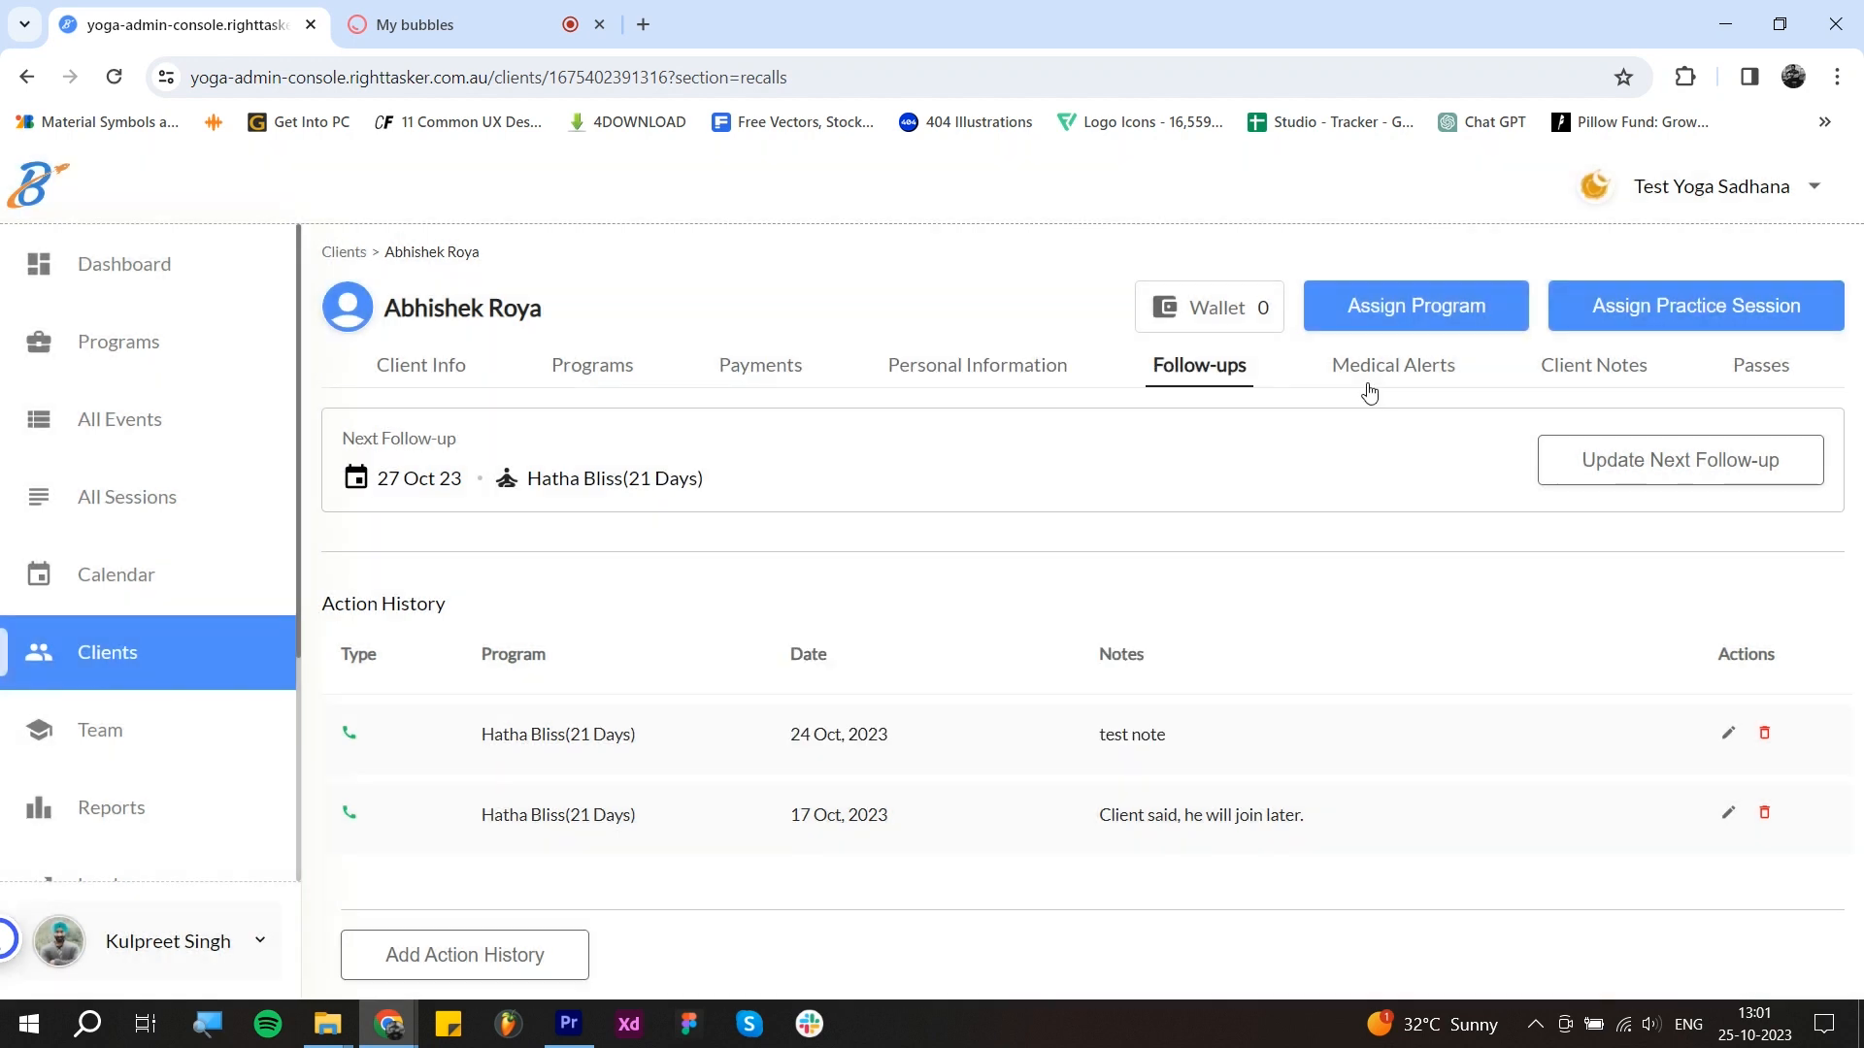
Step: Add a medical alert for the client with the description "medical alert"
left_click(1384, 370)
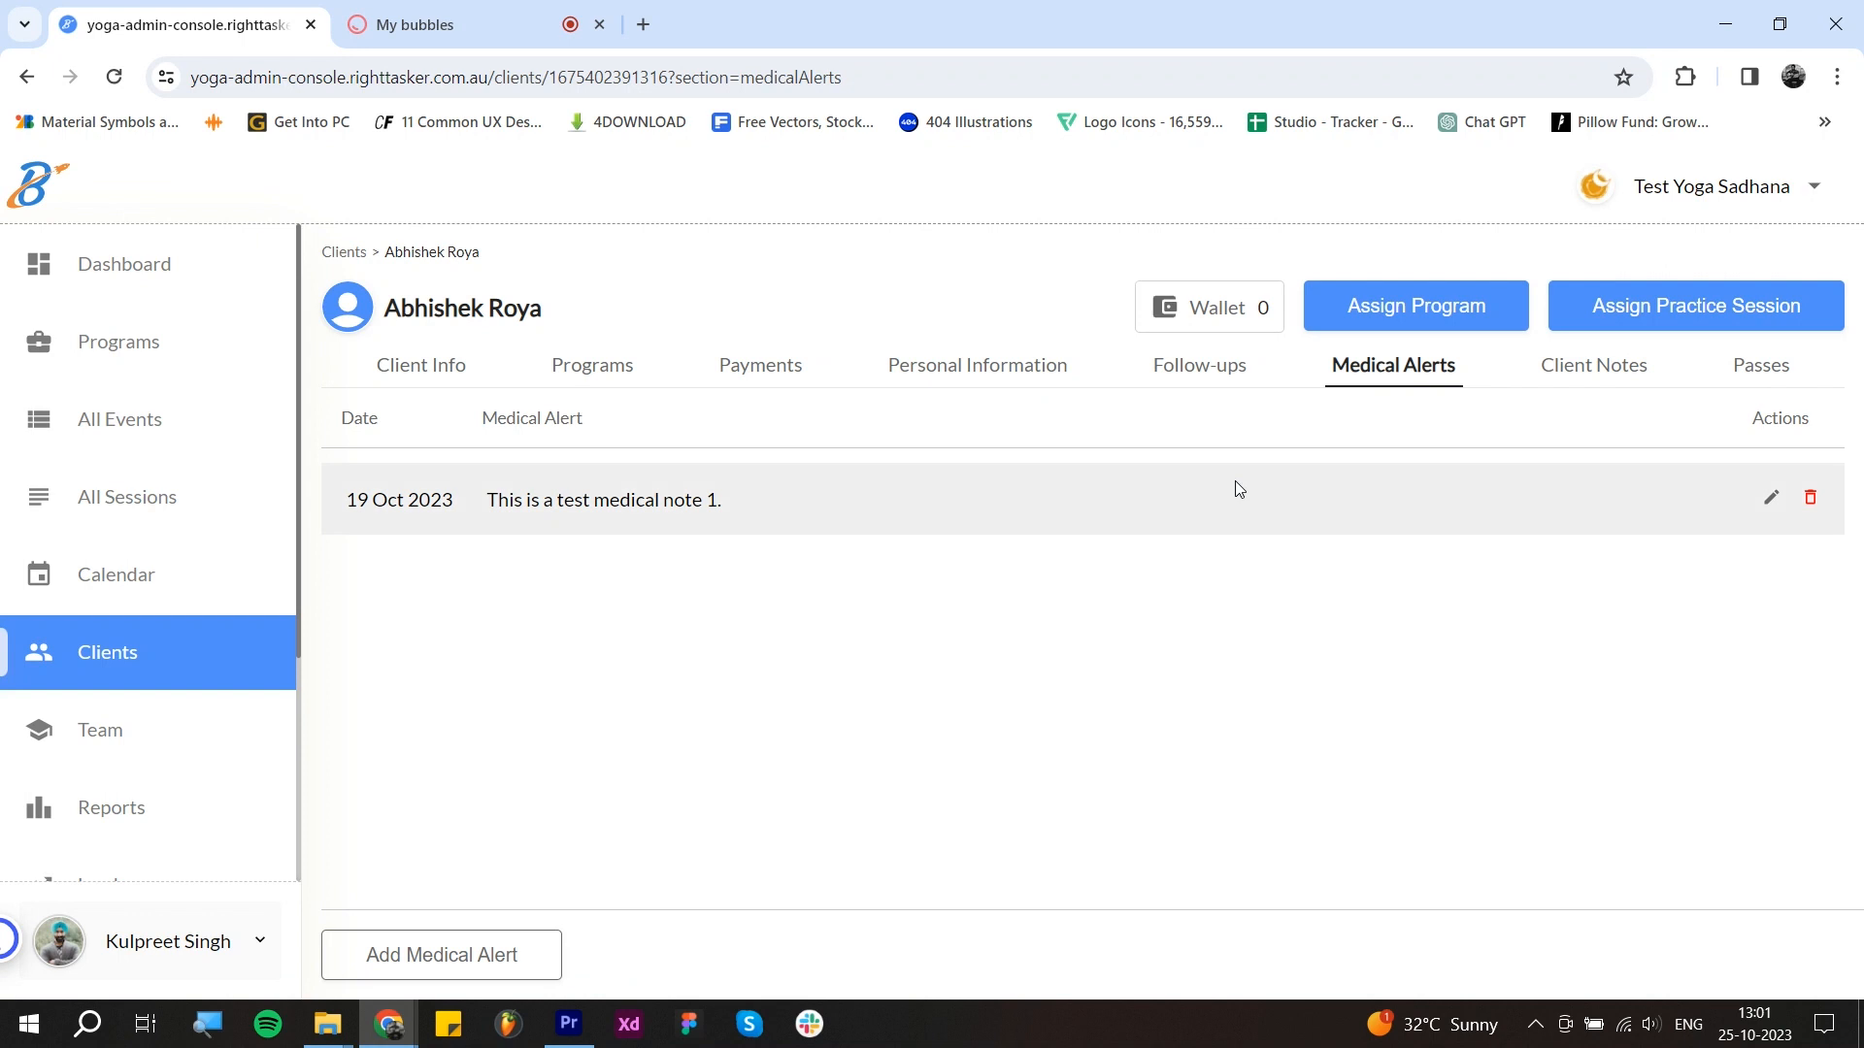
left_click(493, 957)
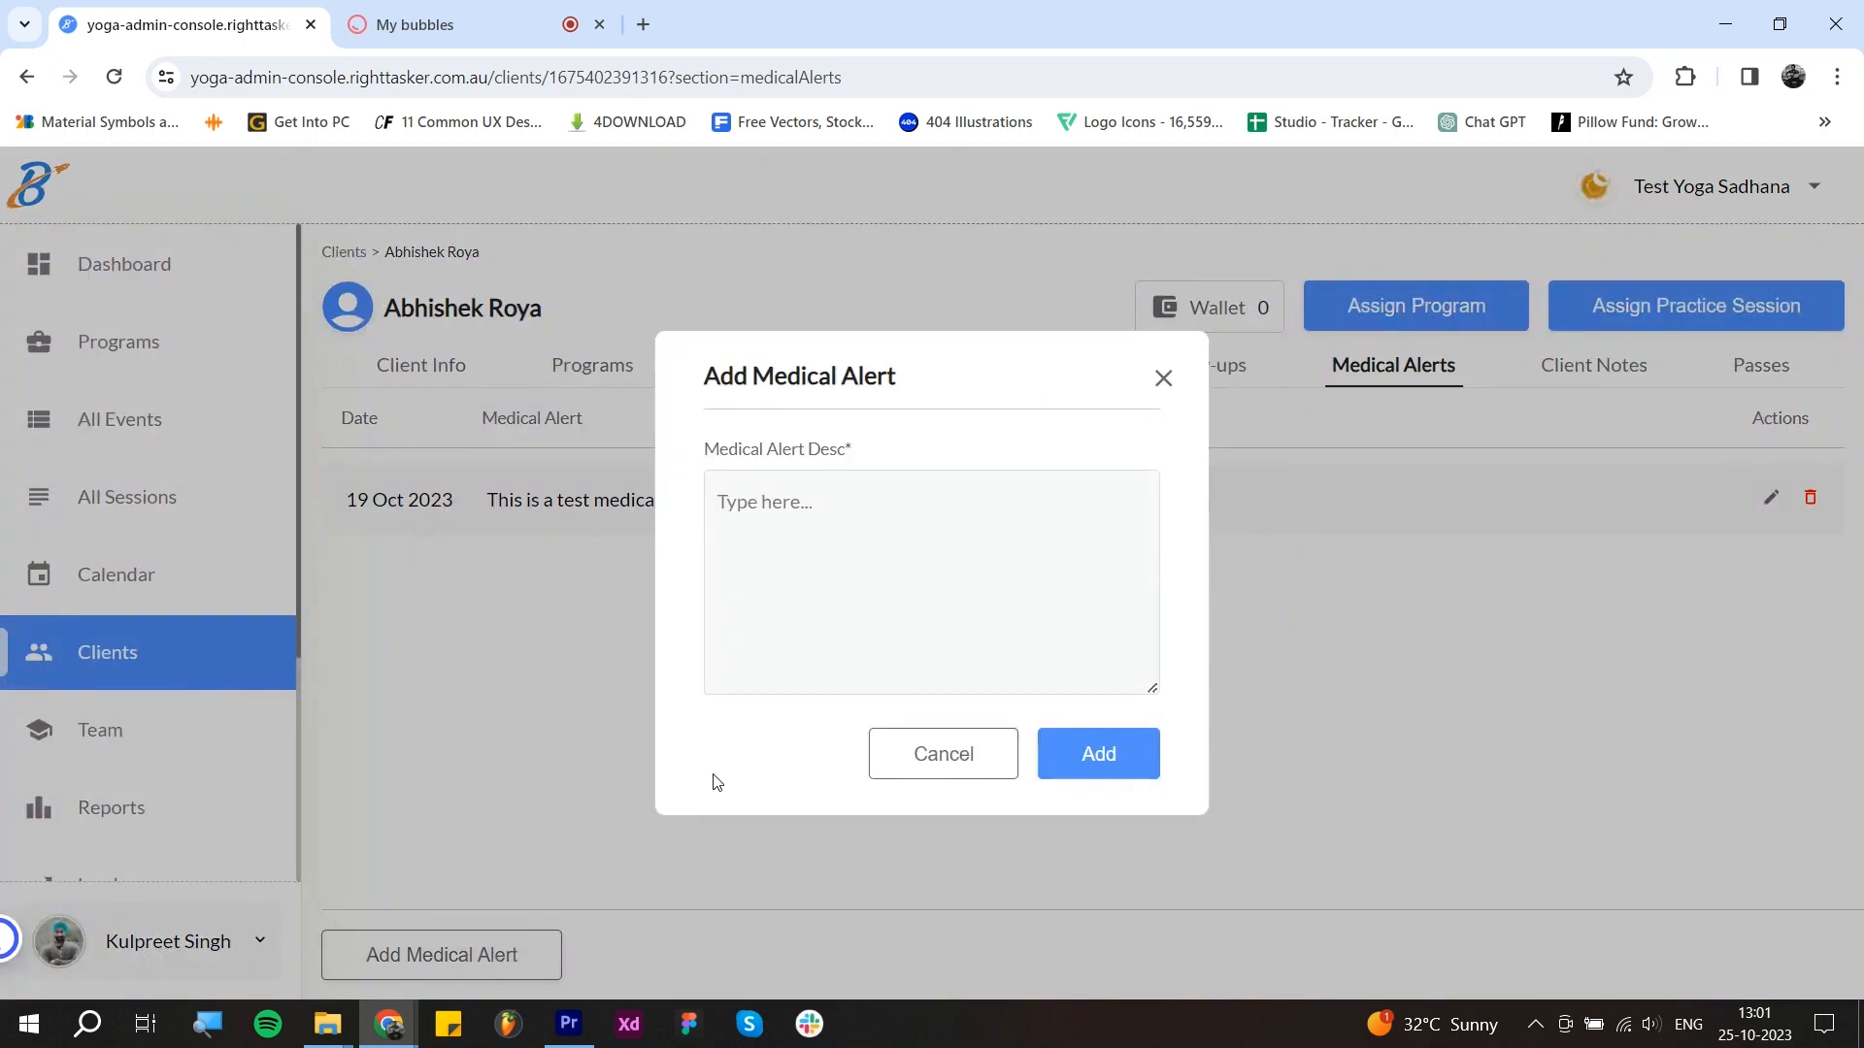
left_click(881, 505)
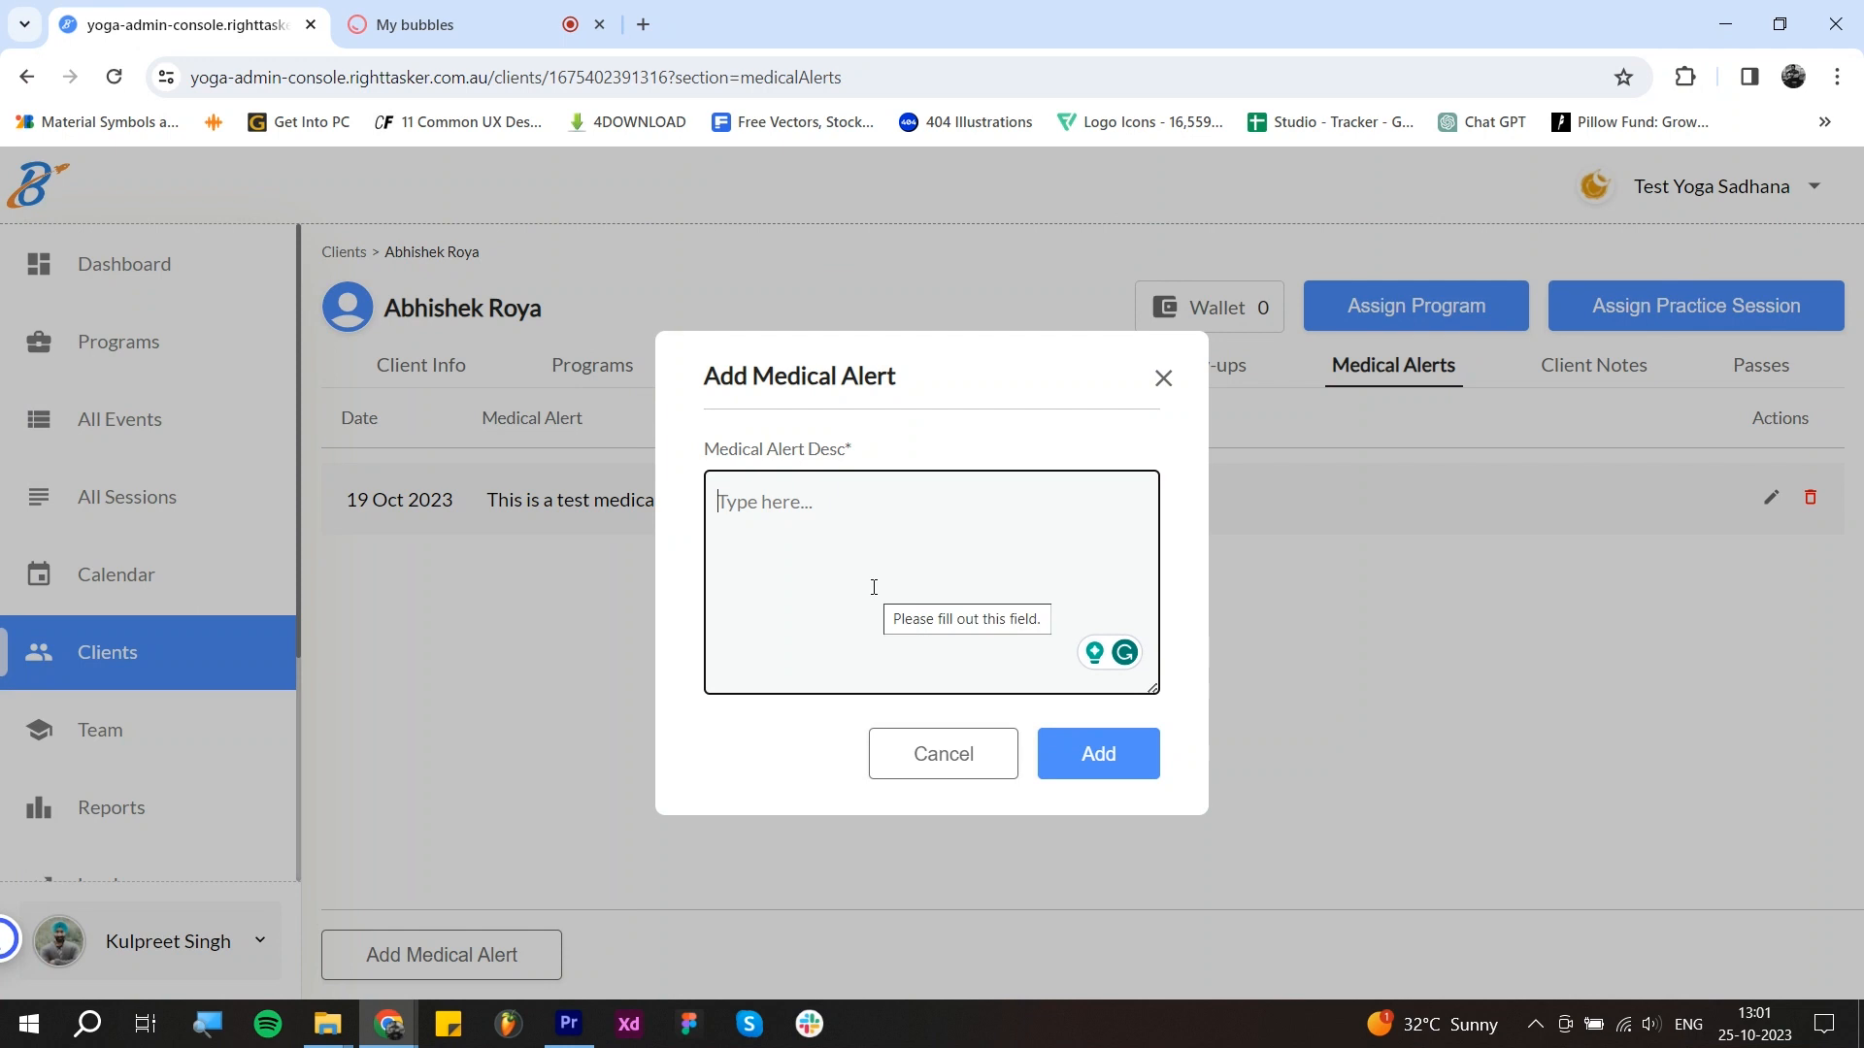
type("medical alert")
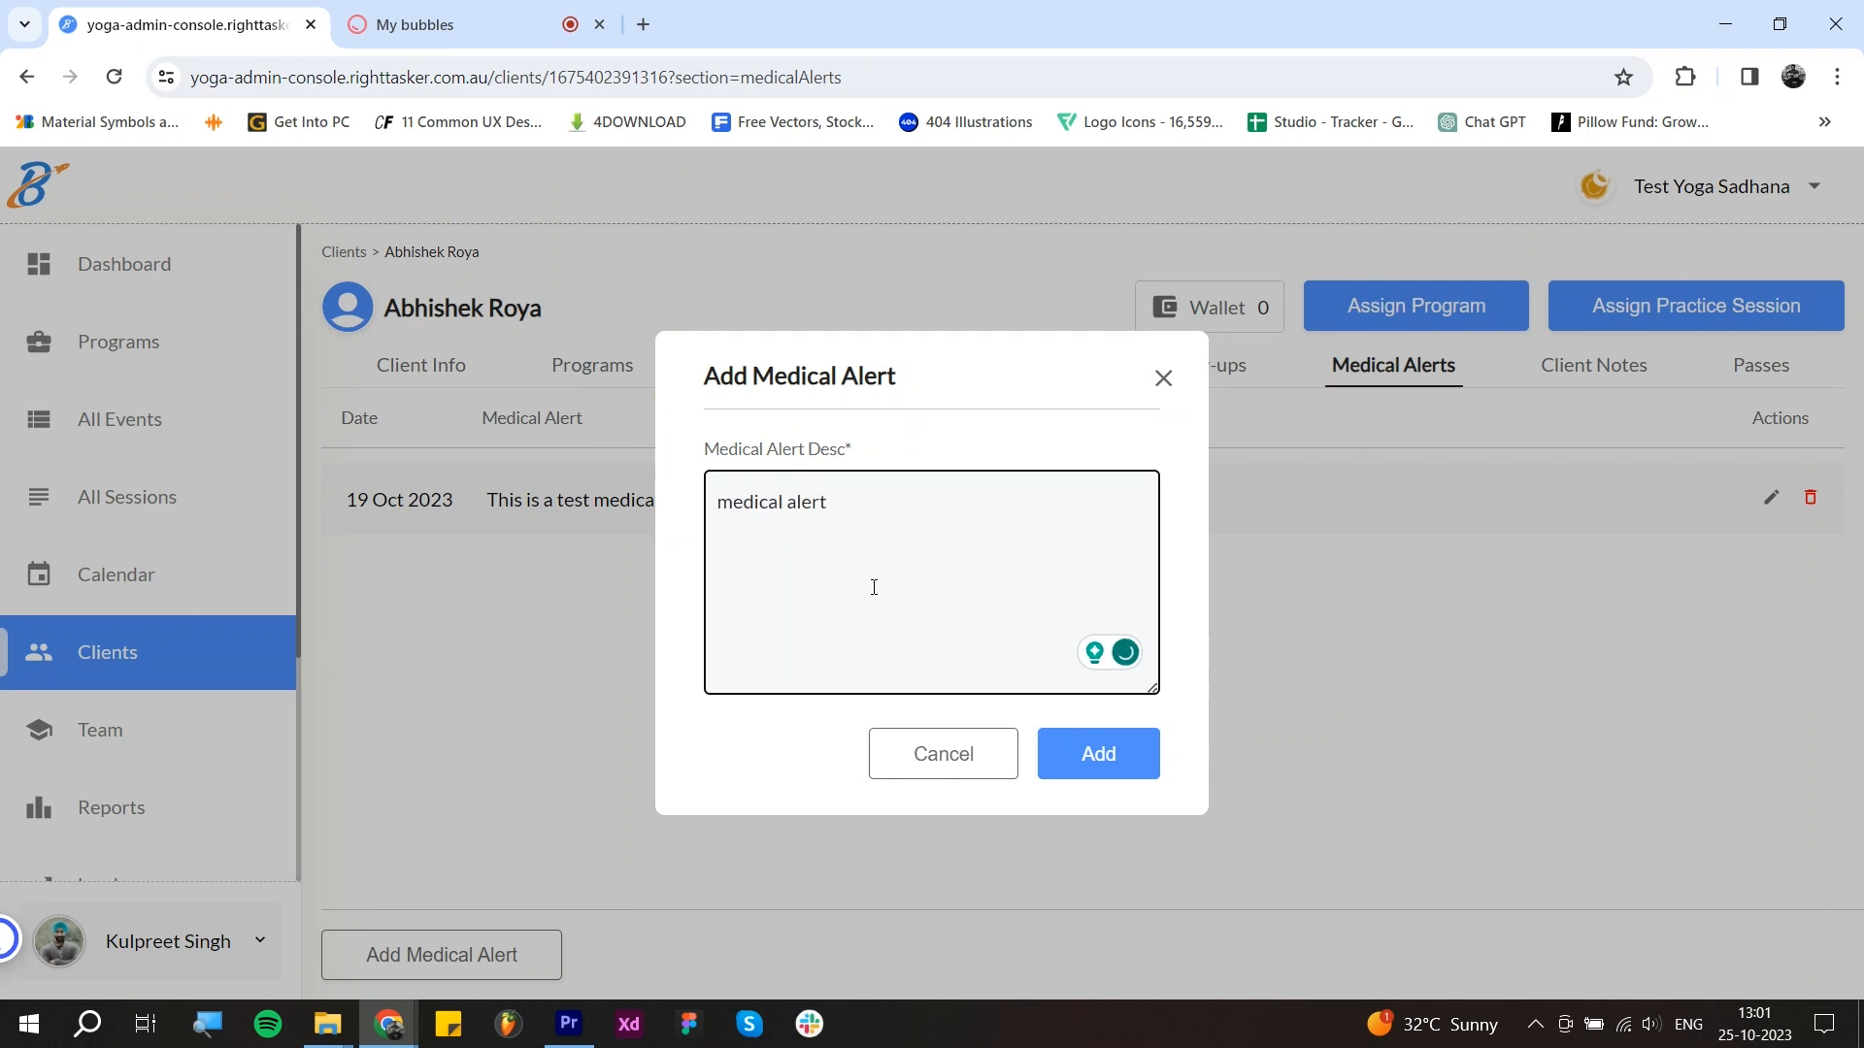
left_click(1097, 753)
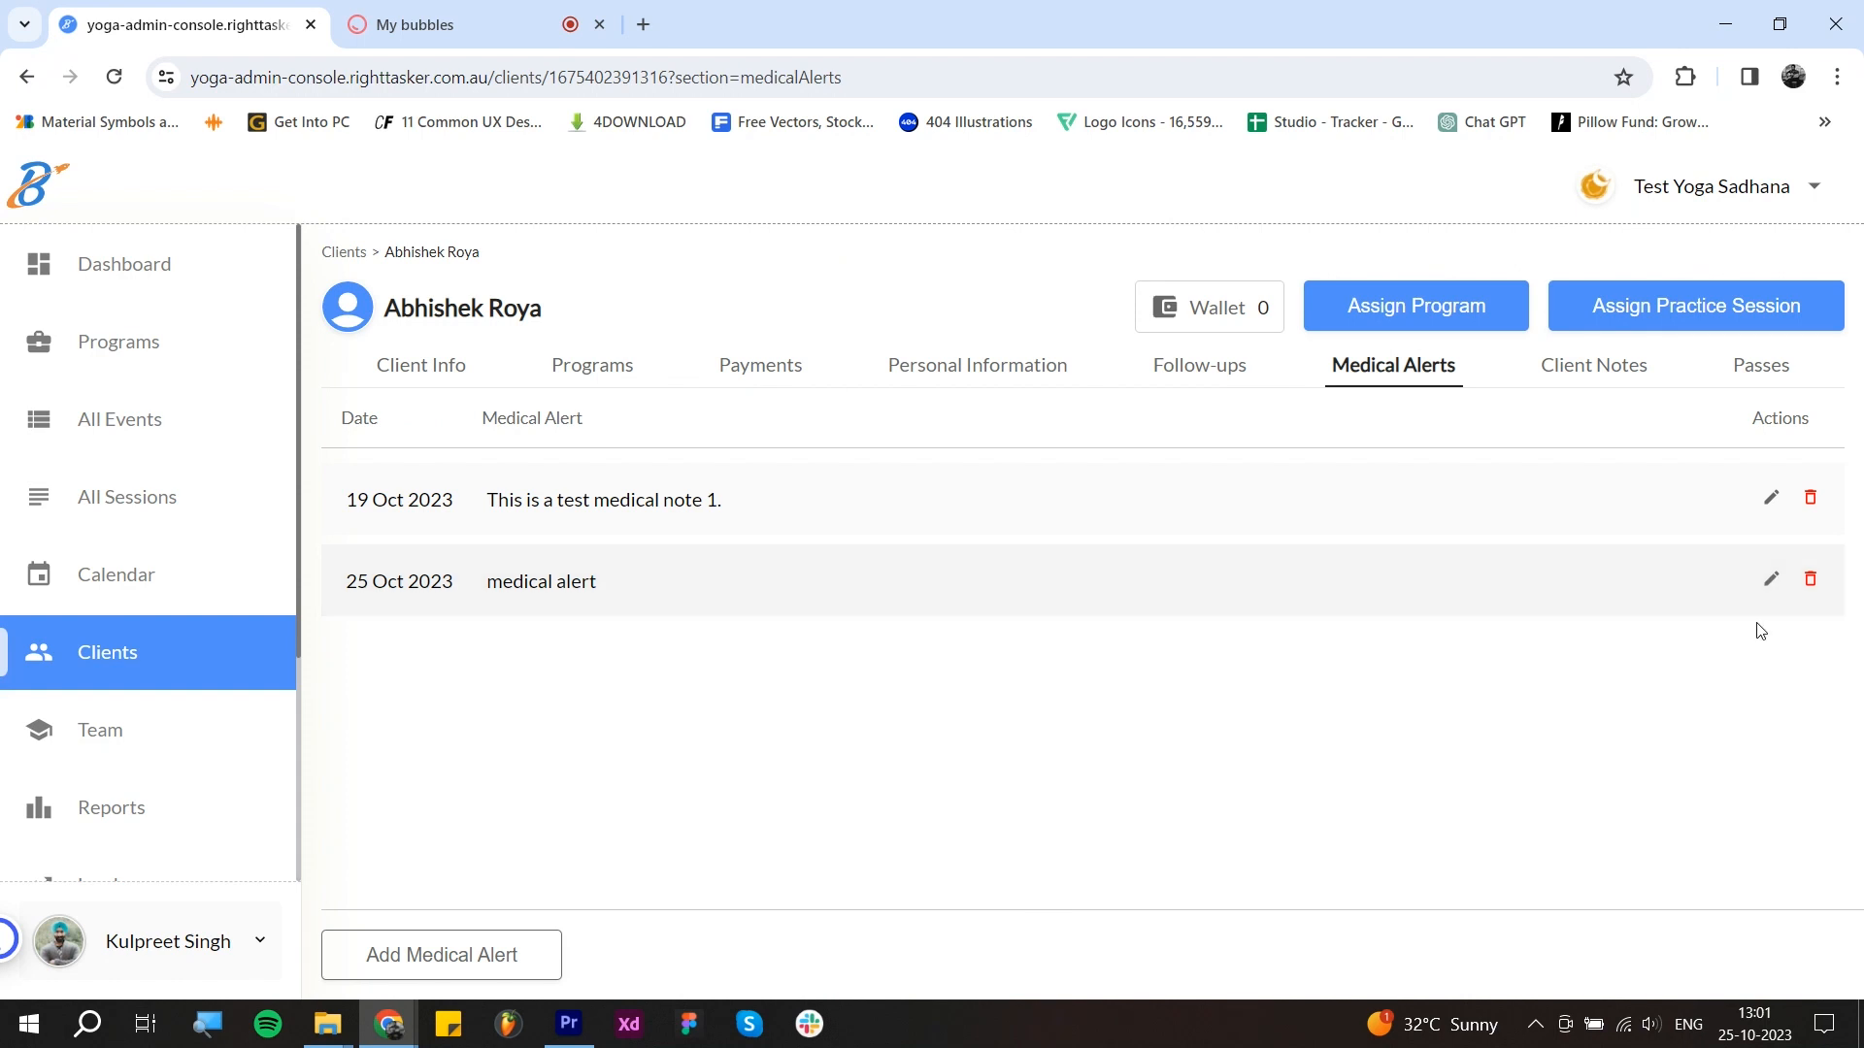
Step: Look over the client notes, and save the first active A$ 25 pass with expiry date 30/11/2023
left_click(1592, 373)
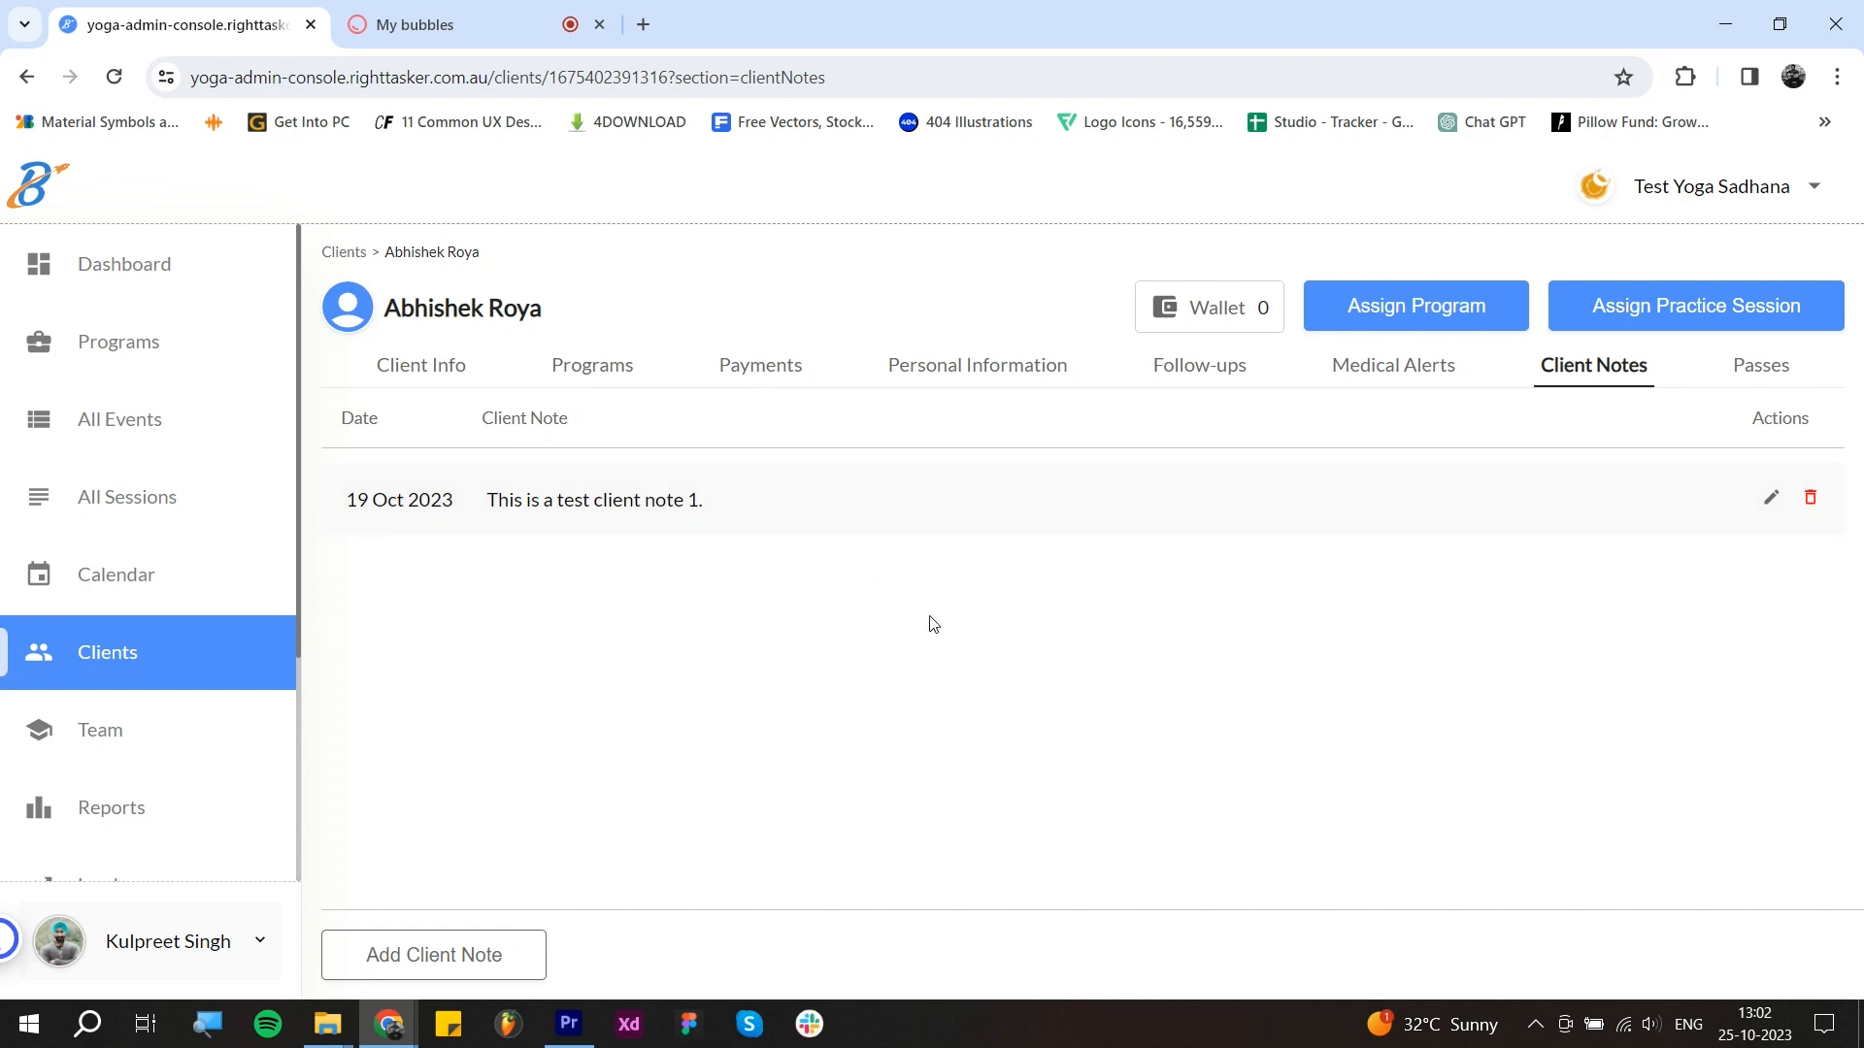
left_click(1761, 365)
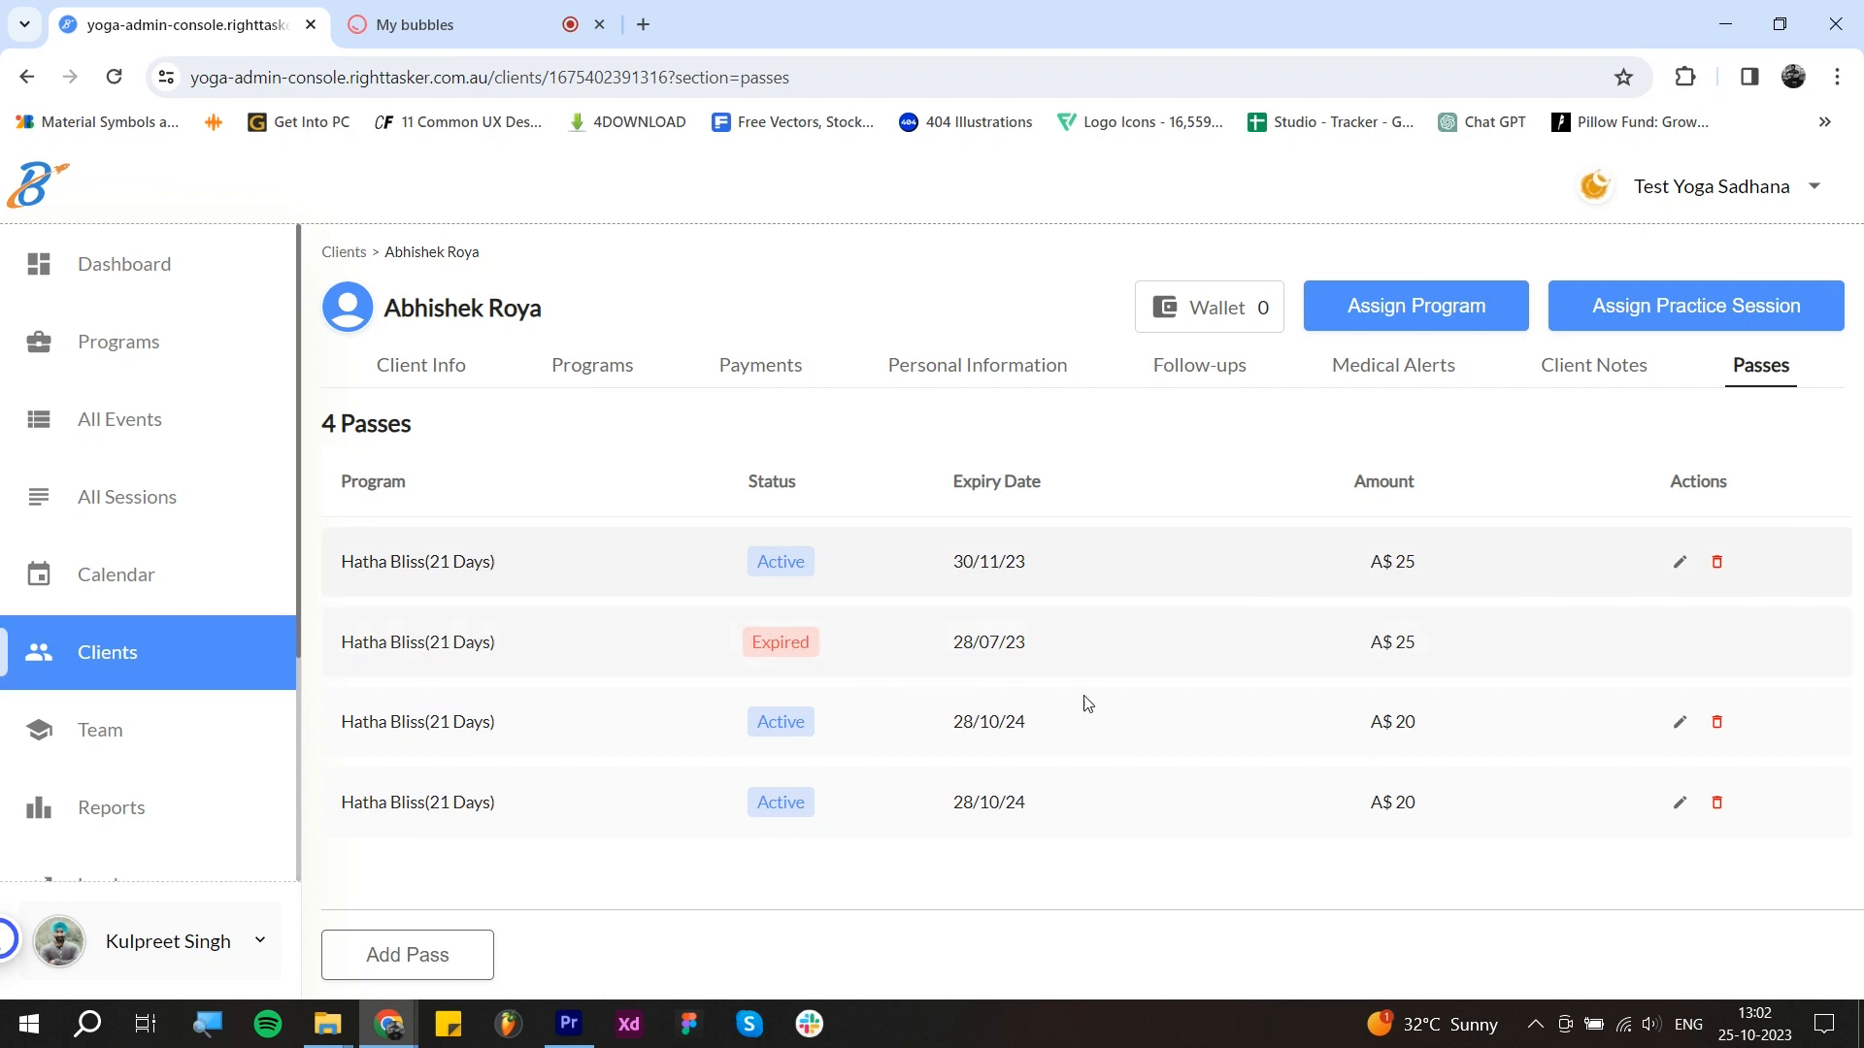
left_click(1679, 563)
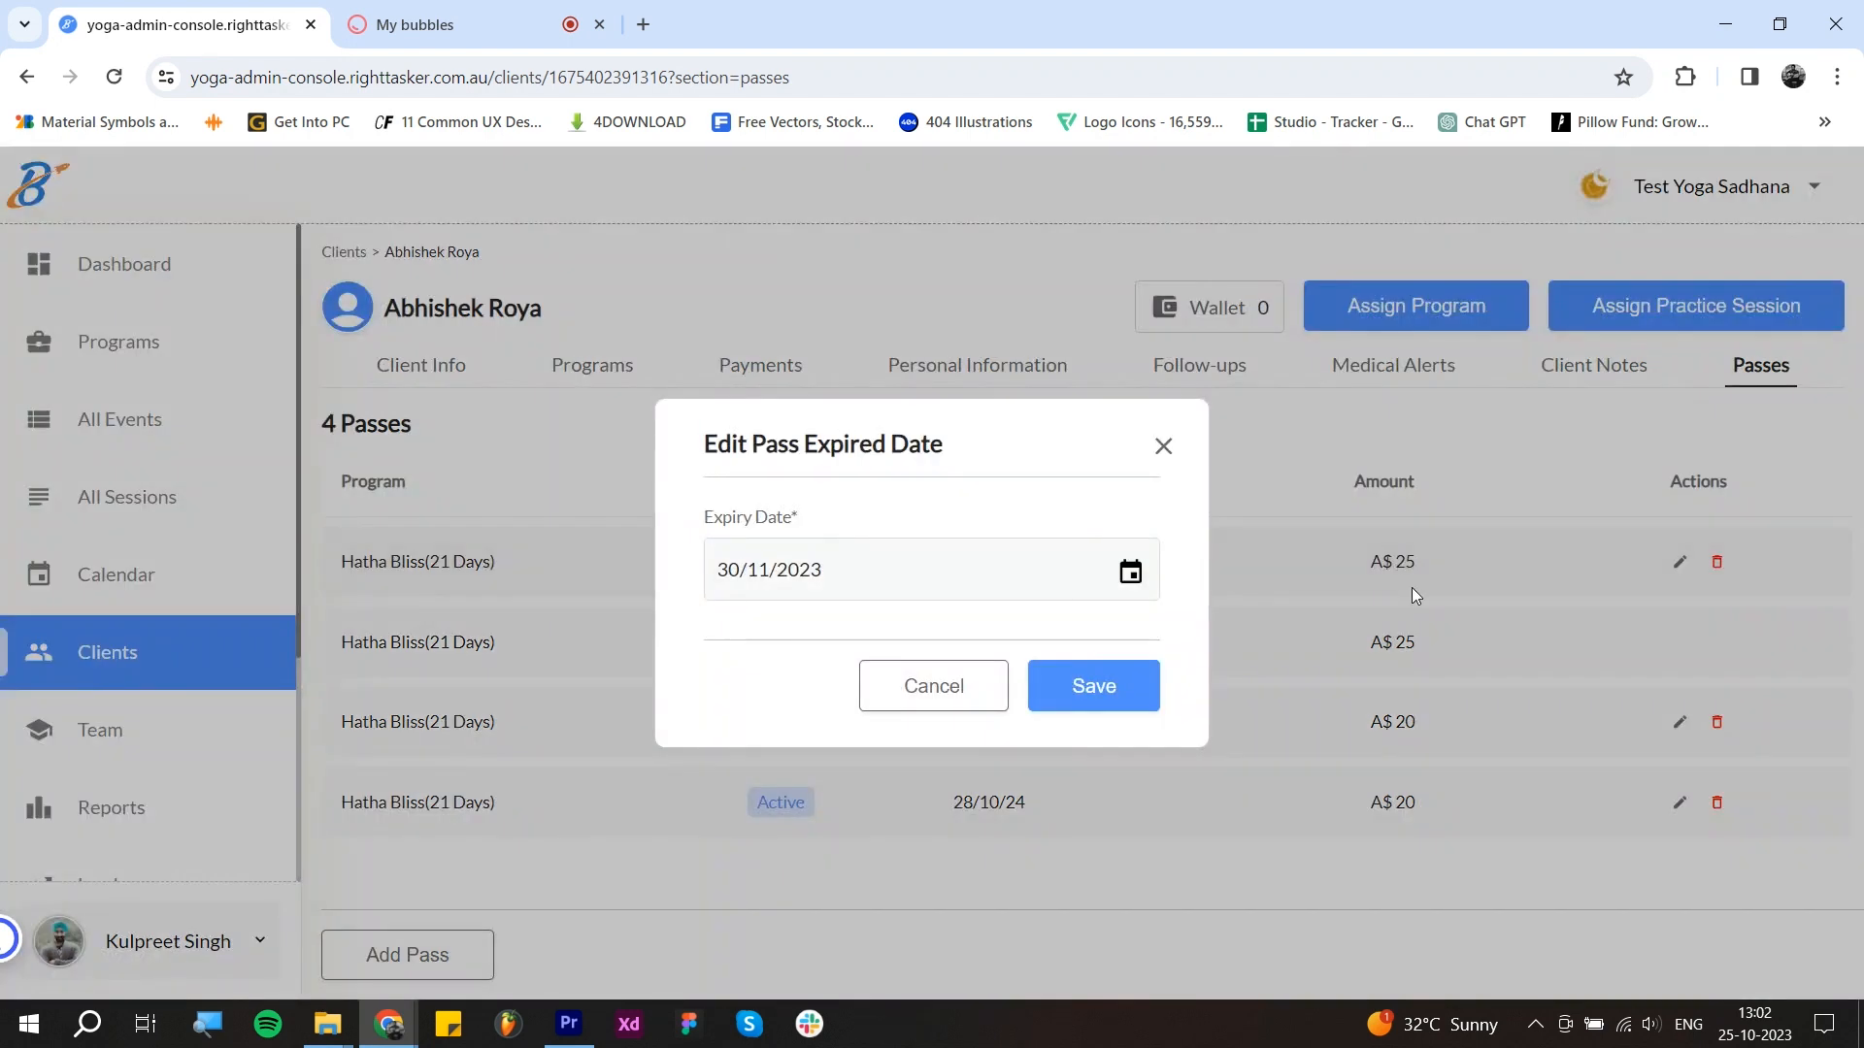
left_click(889, 586)
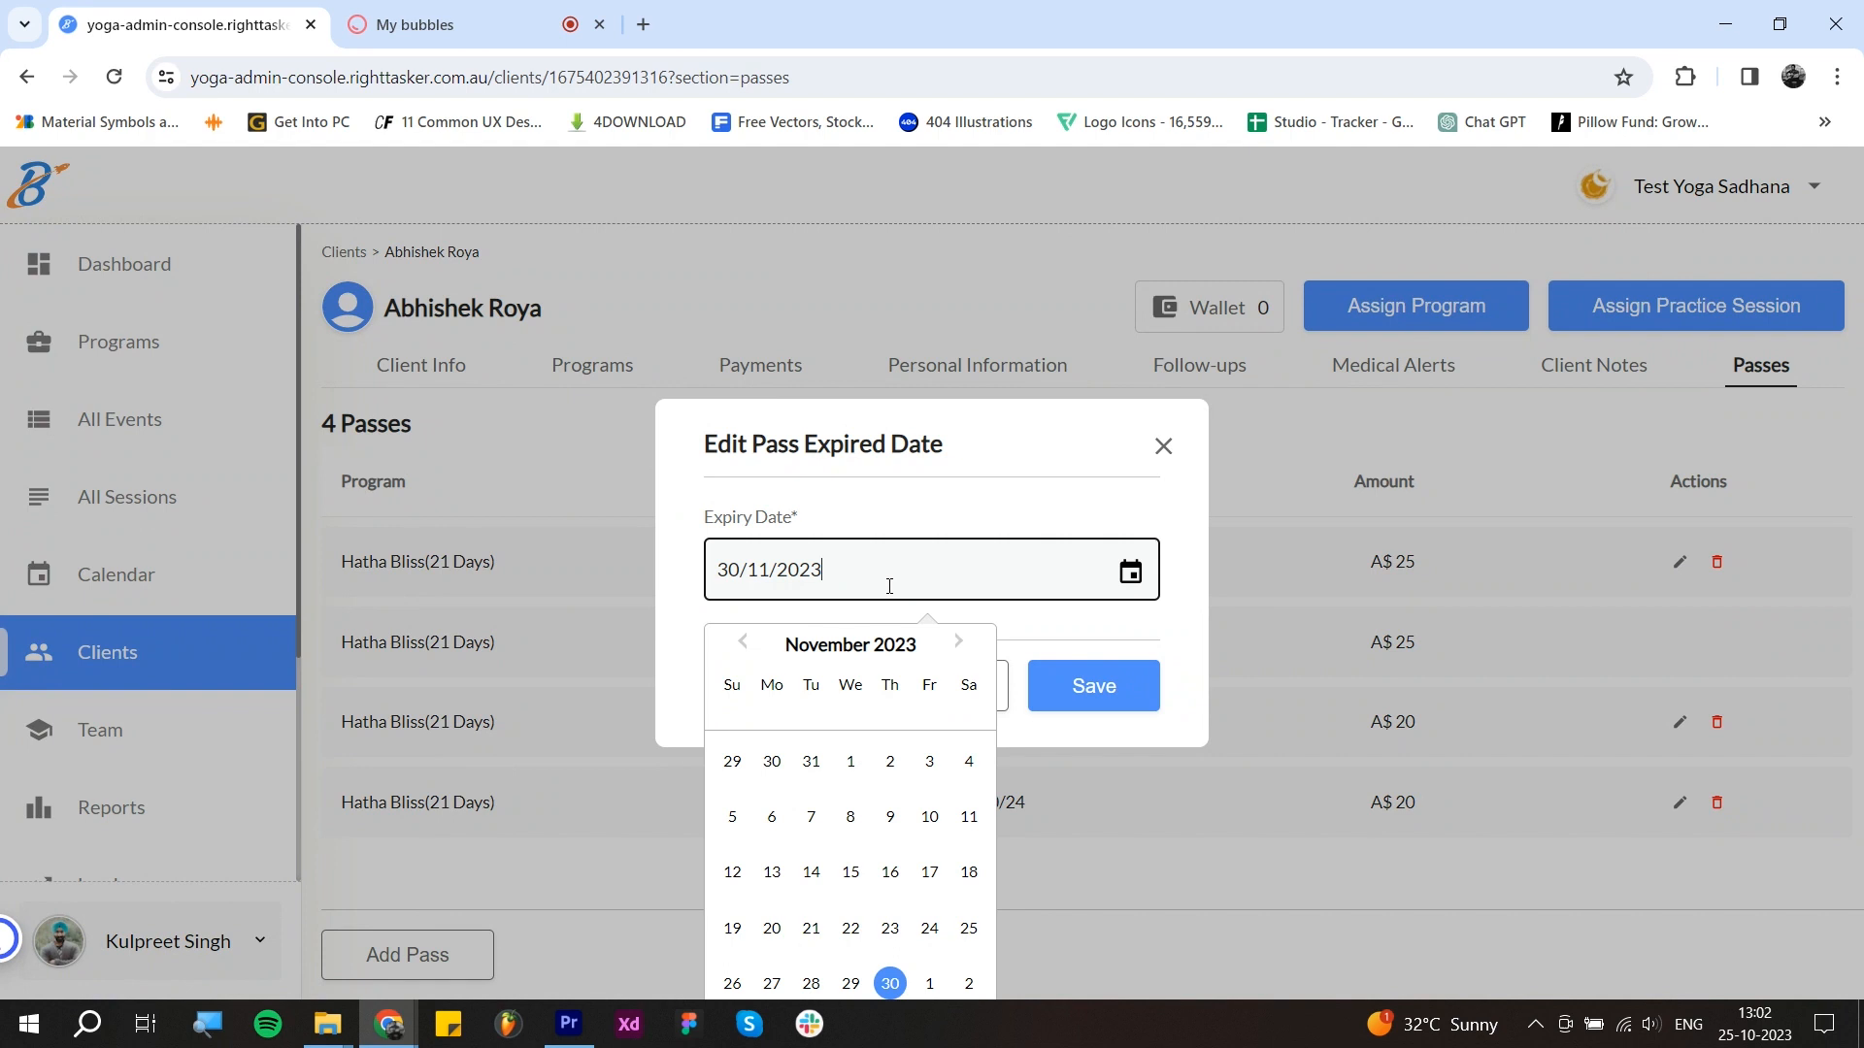
left_click(917, 513)
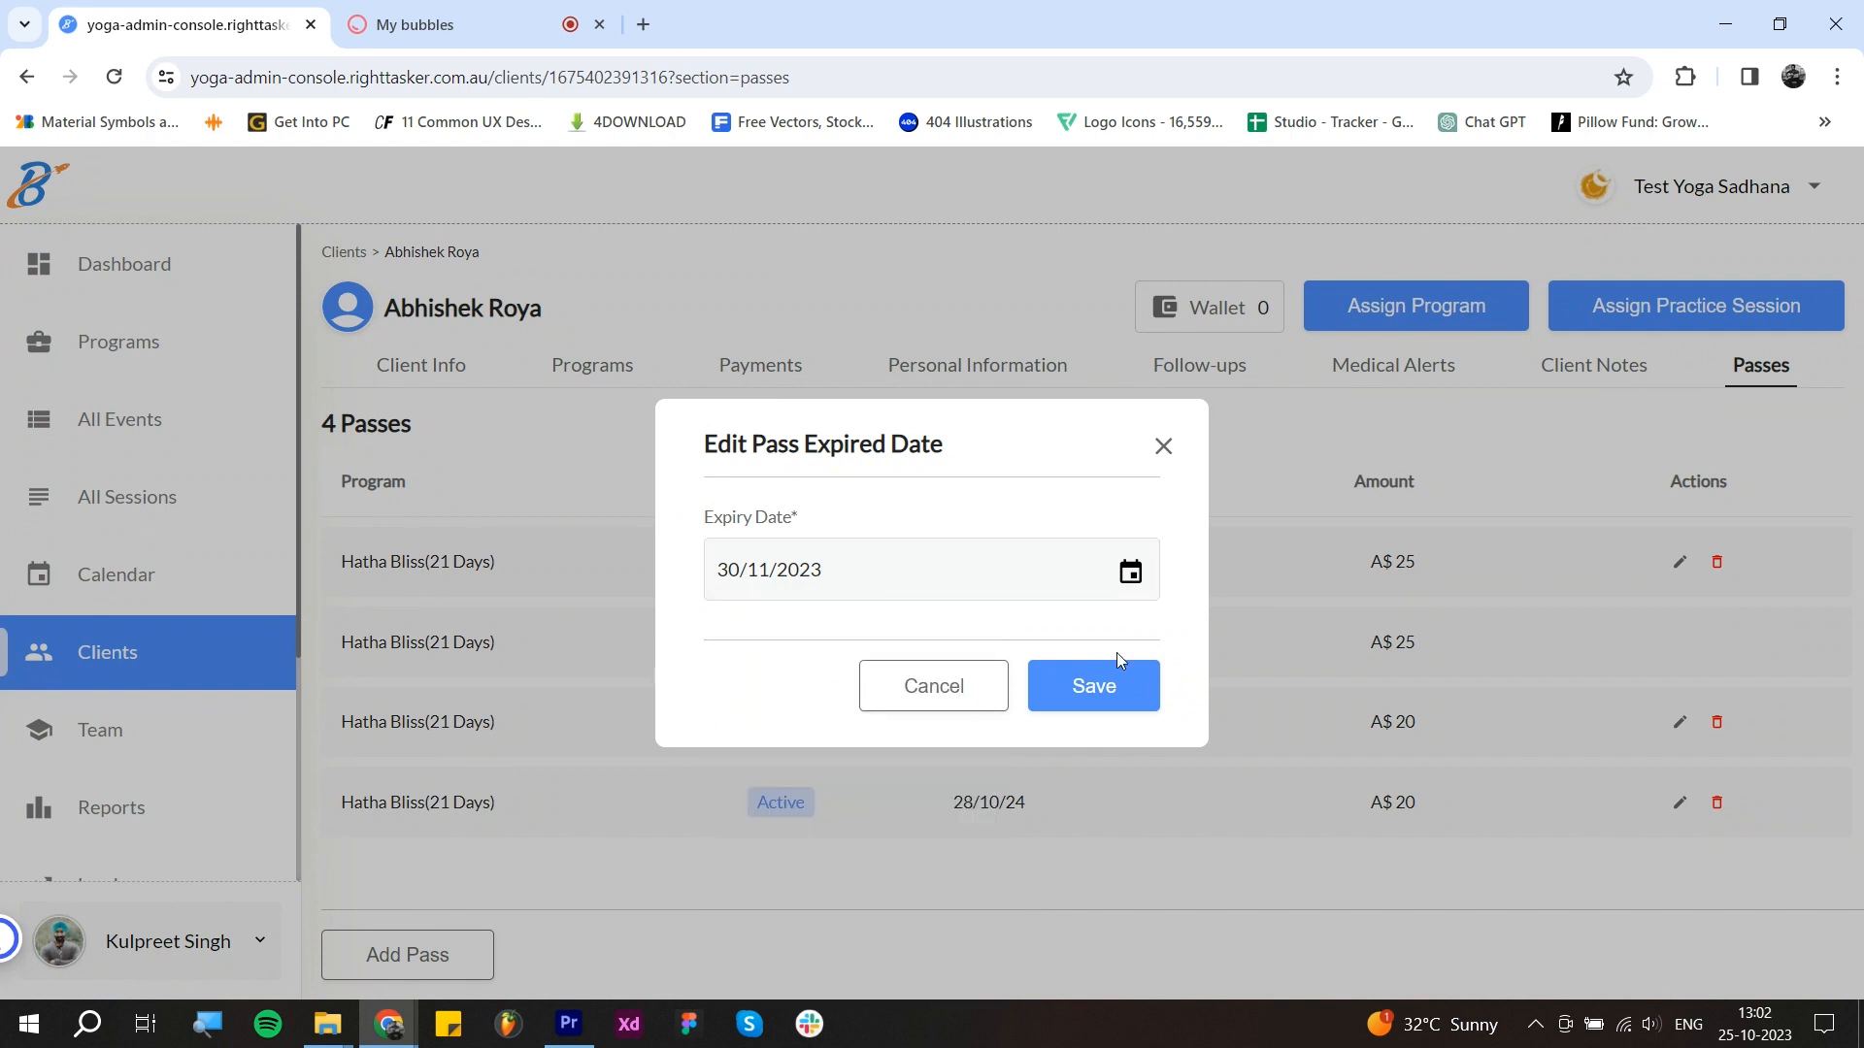
left_click(1107, 685)
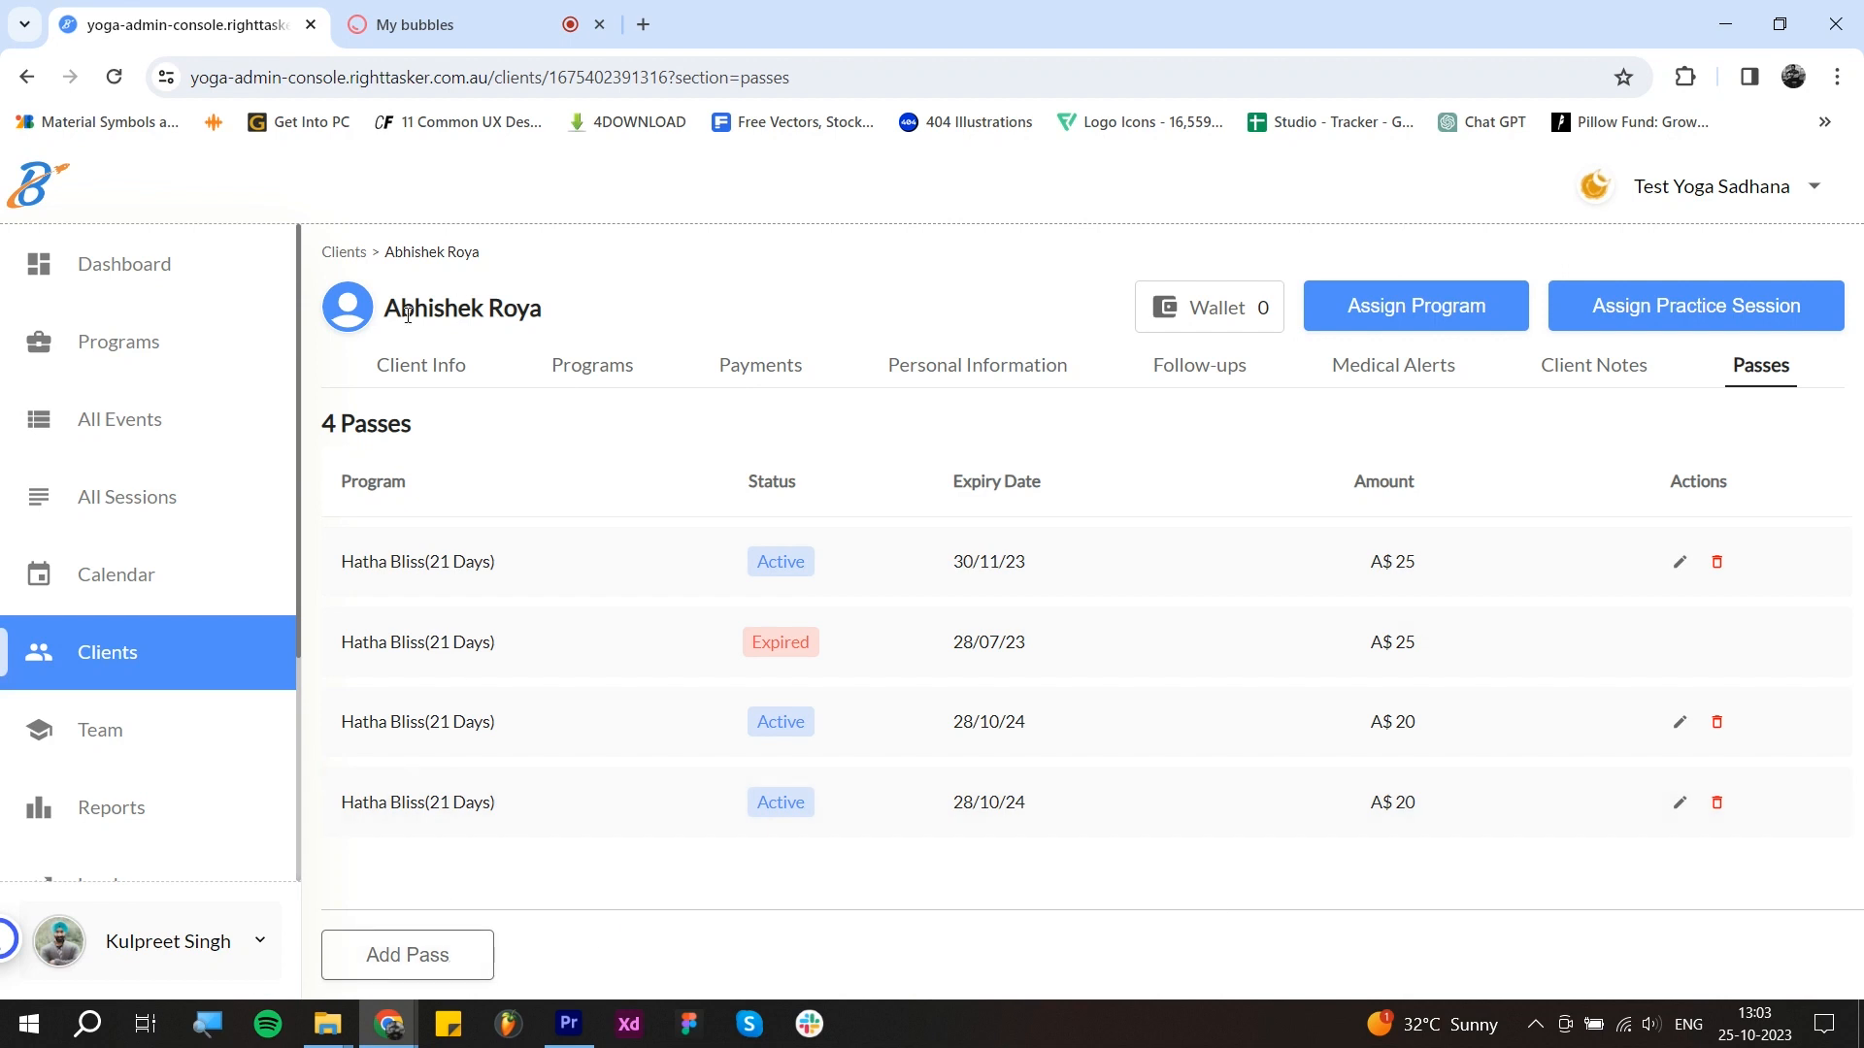
Step: Add a Hatha Bliss(21 Days) pass for the client with an amount of 20 AUD and expiry date 01/11/2023
left_click(393, 955)
left_click(922, 460)
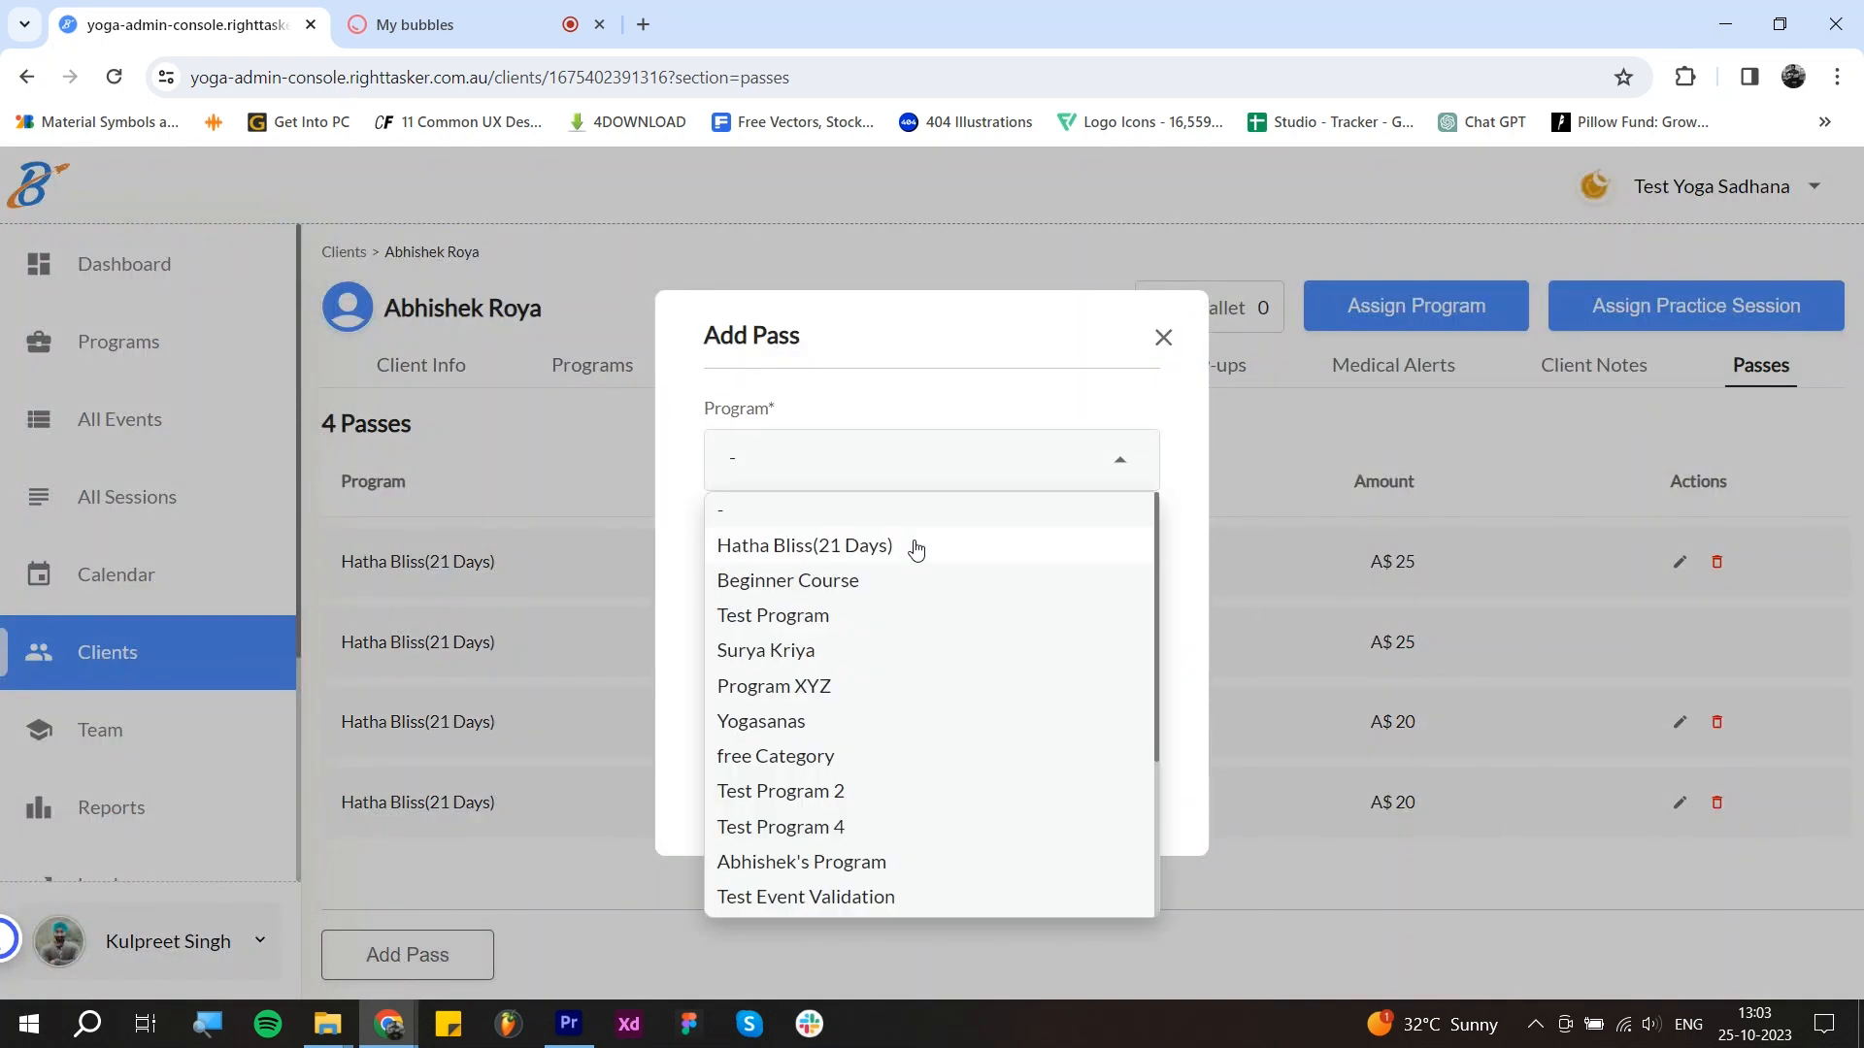
left_click(930, 544)
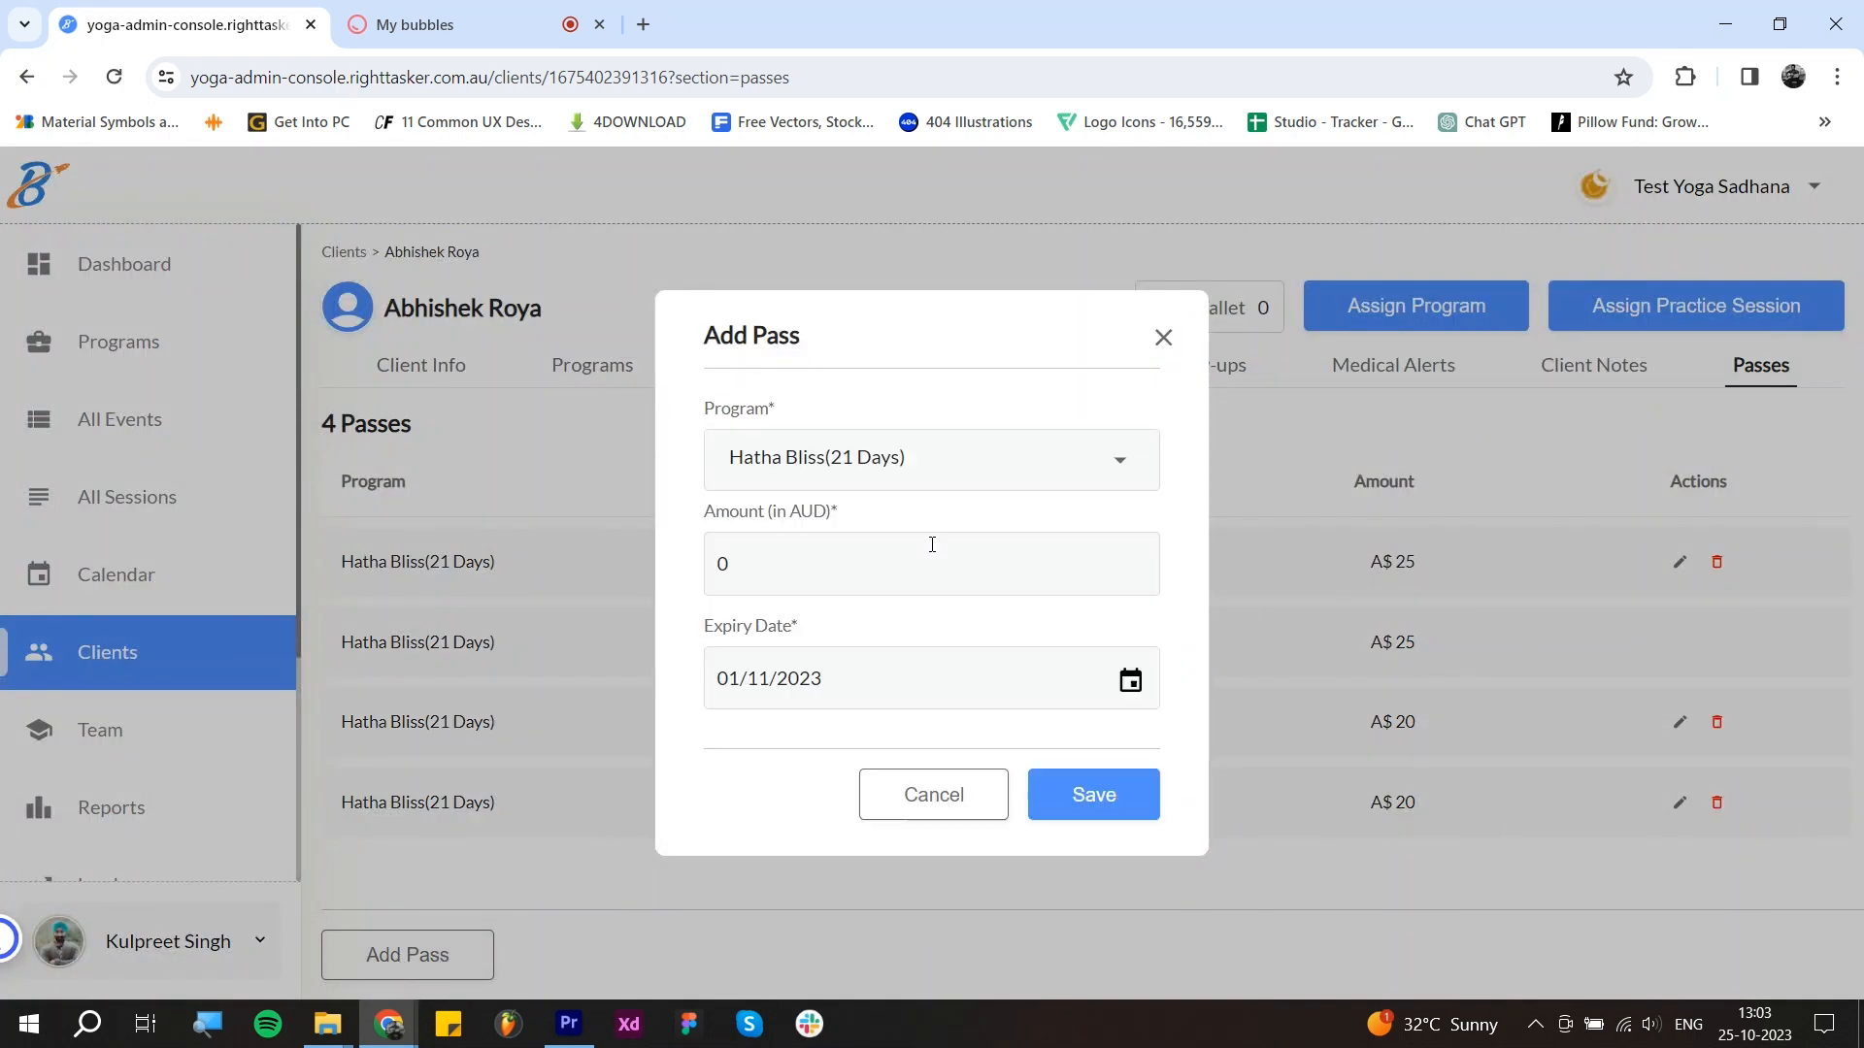
left_click_drag(964, 565, 678, 563)
type("20")
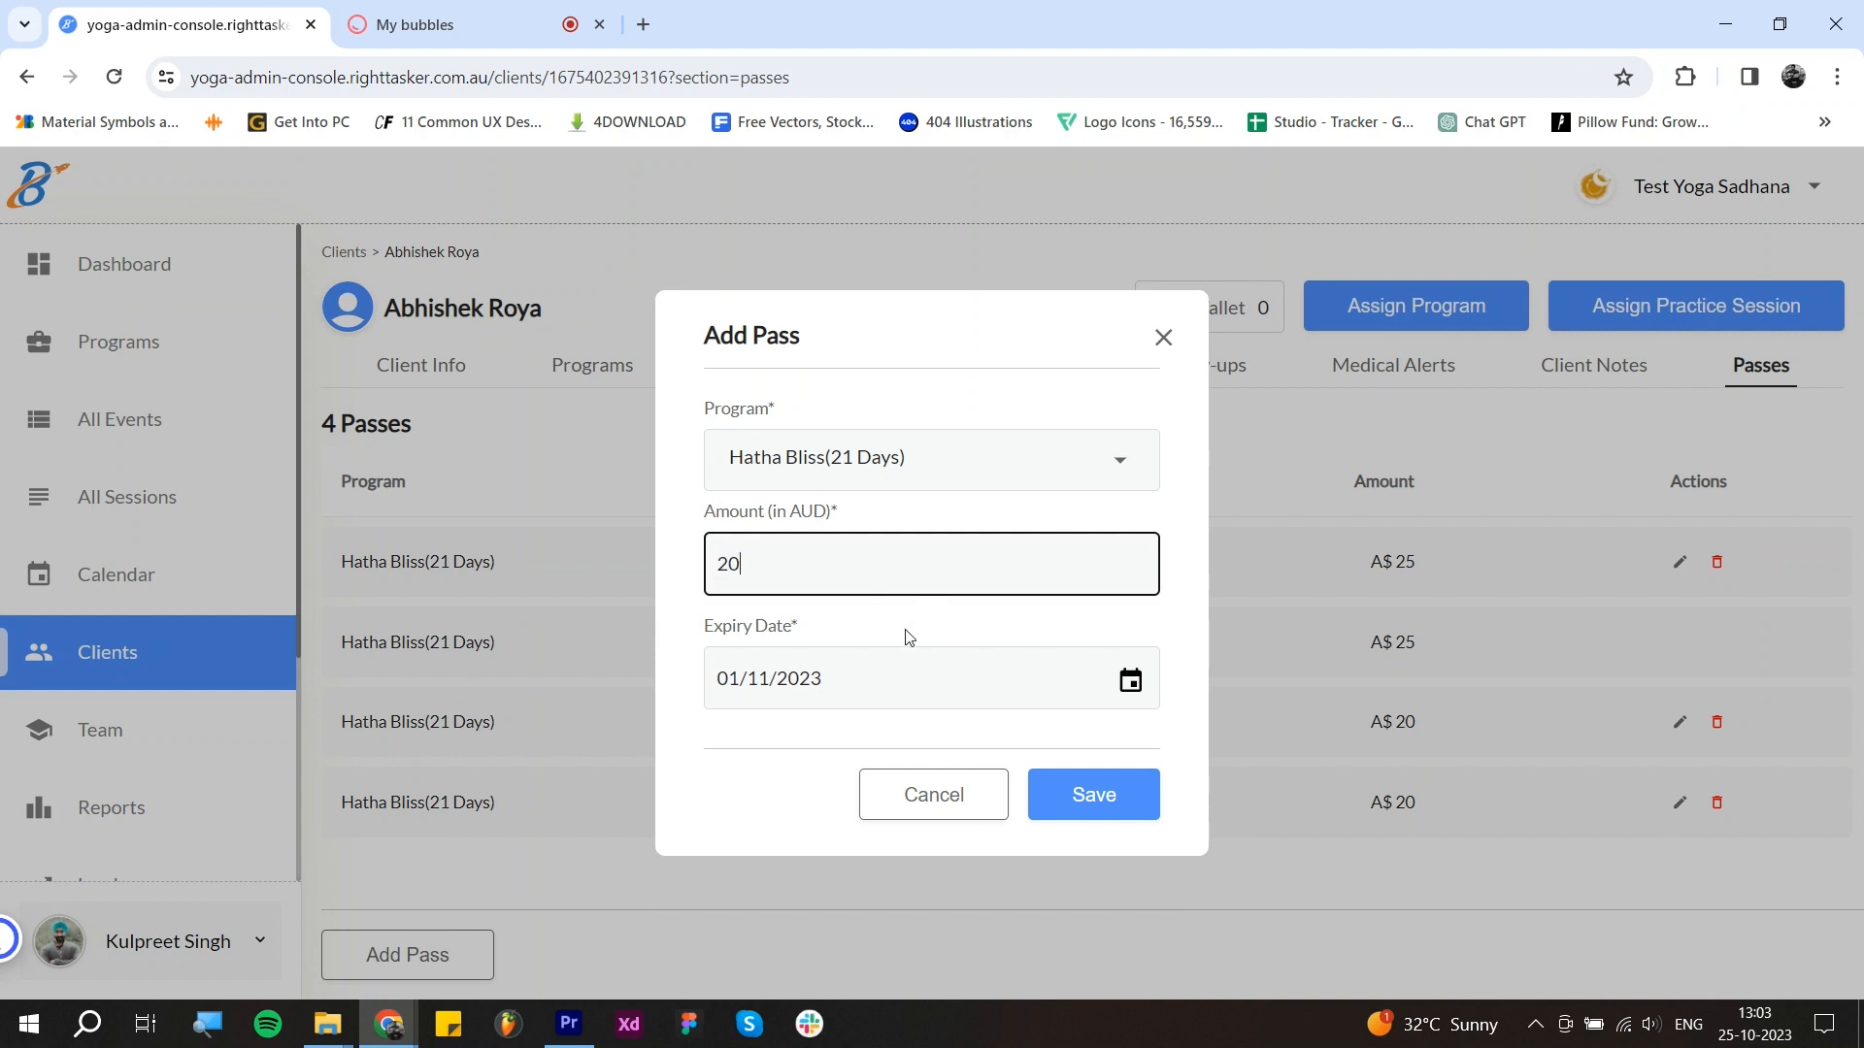
left_click(923, 670)
left_click(1048, 641)
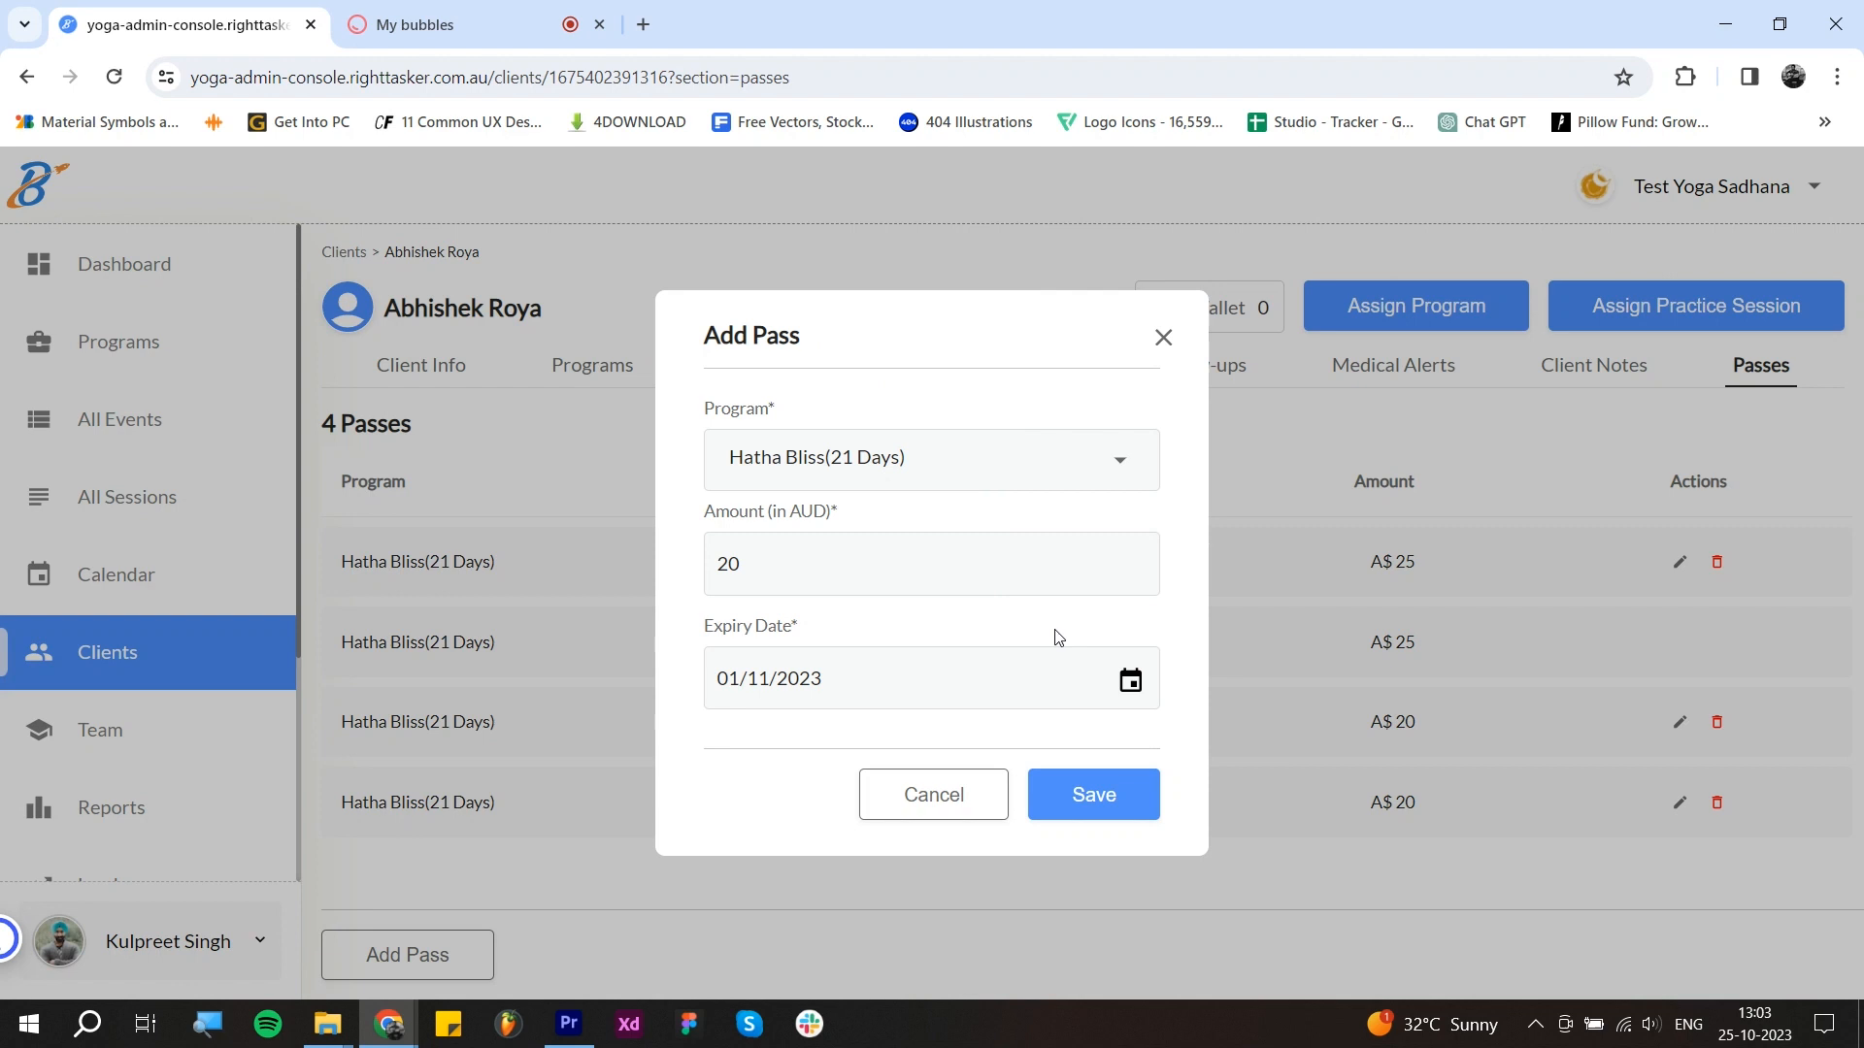
left_click(1084, 805)
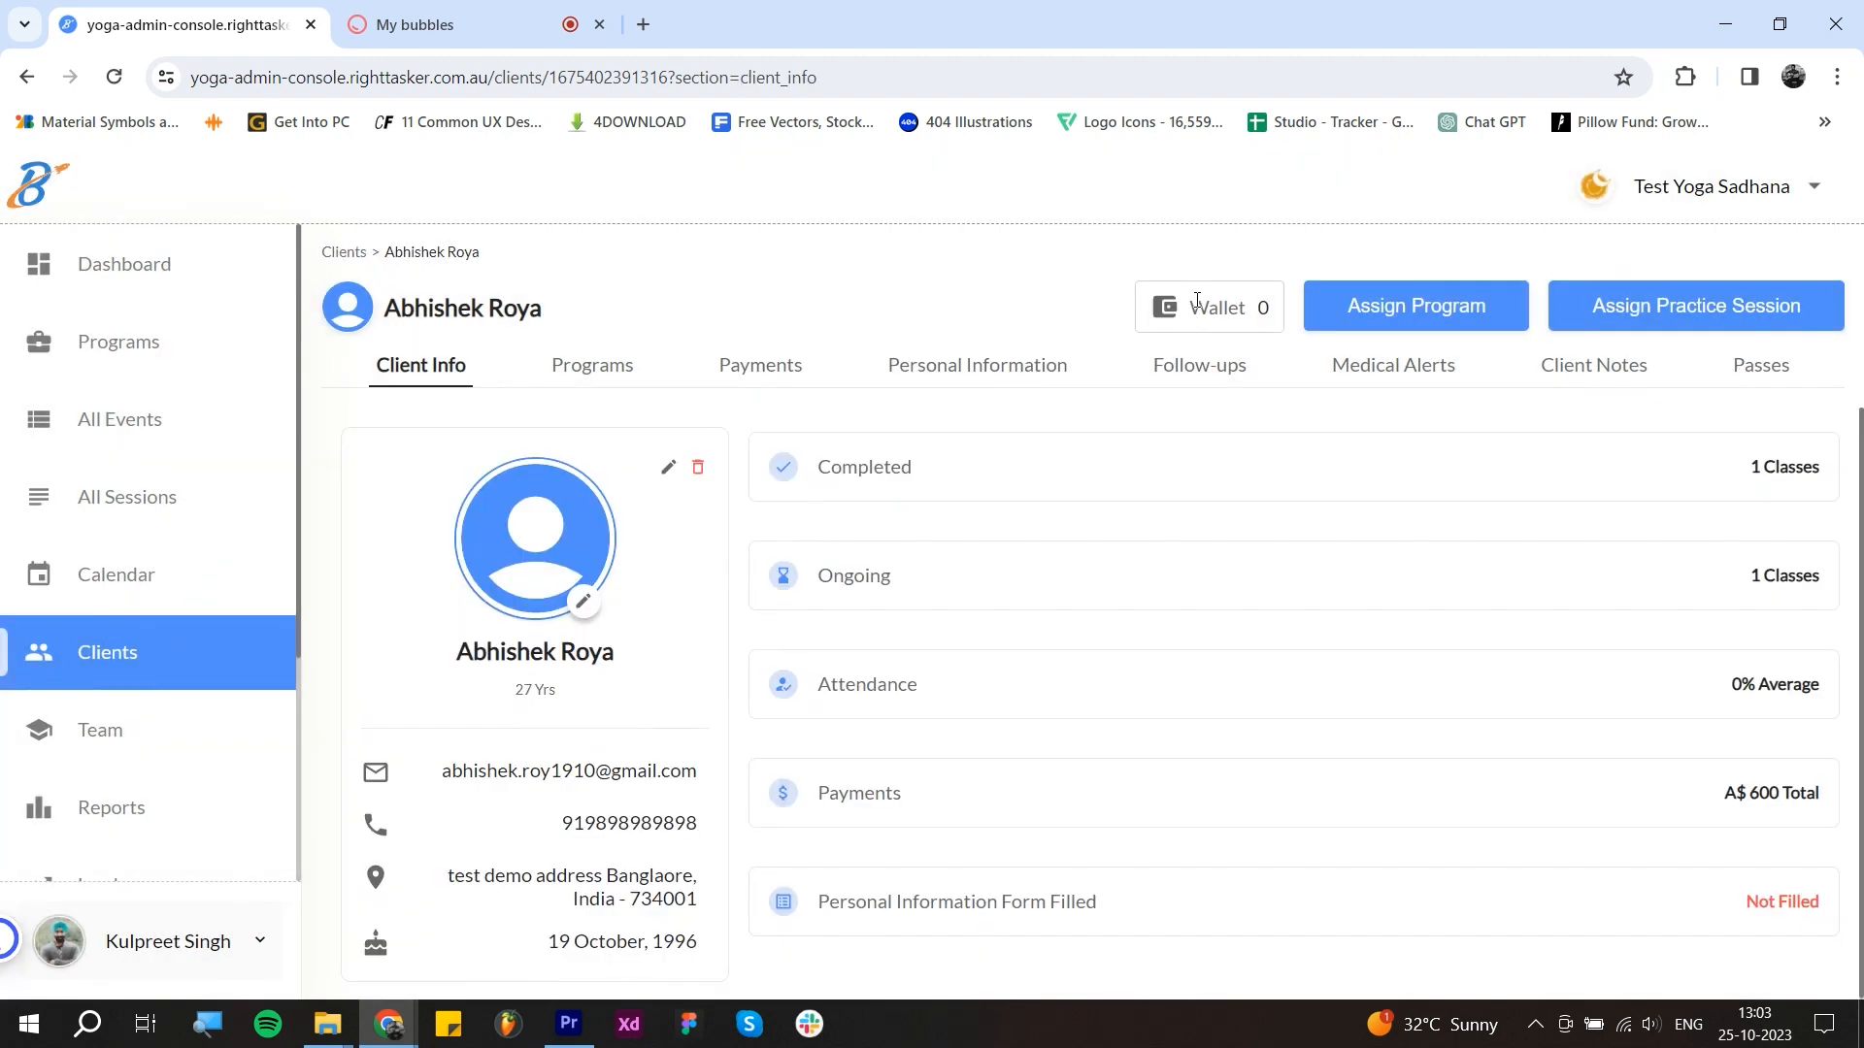
Step: Check the client's wallet, and take the 2024-01-01 Hatha Bliss(21 Days) event through program assignment as far as Confirm Assignment
left_click_drag(1190, 306, 1250, 309)
left_click(1233, 308)
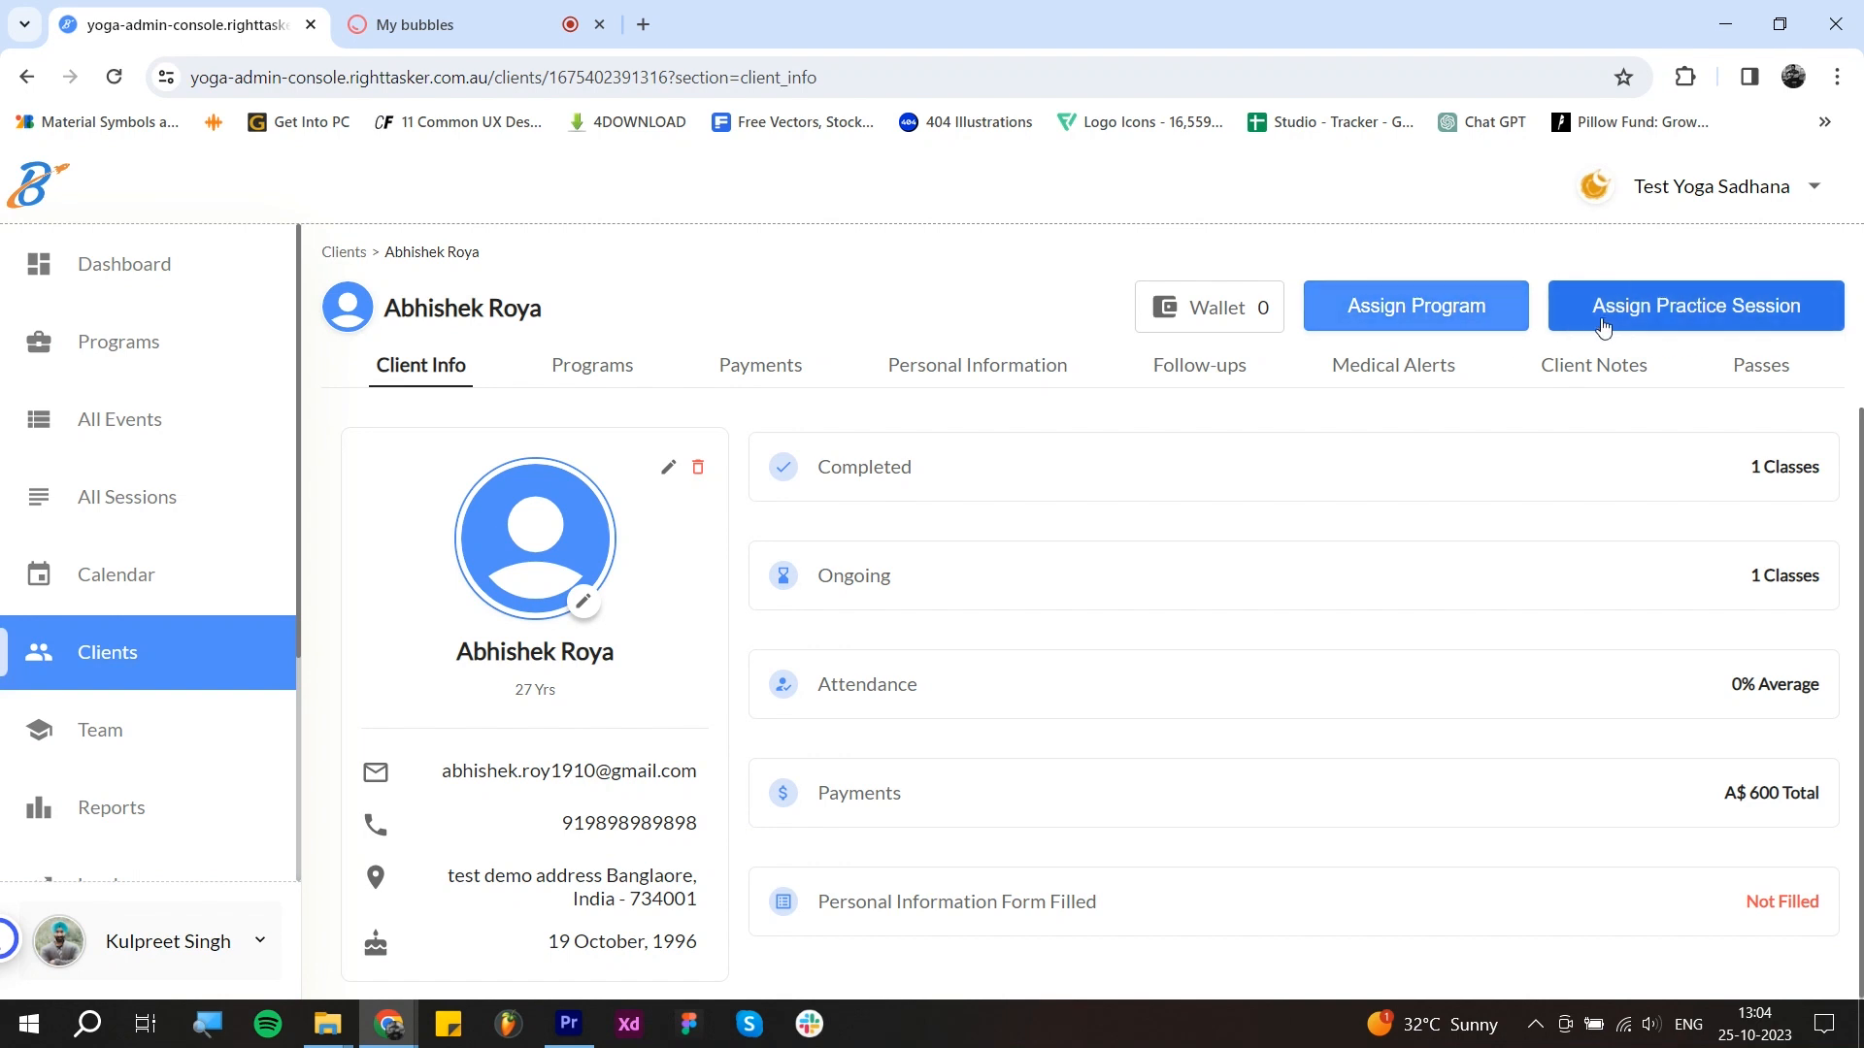
left_click(1433, 305)
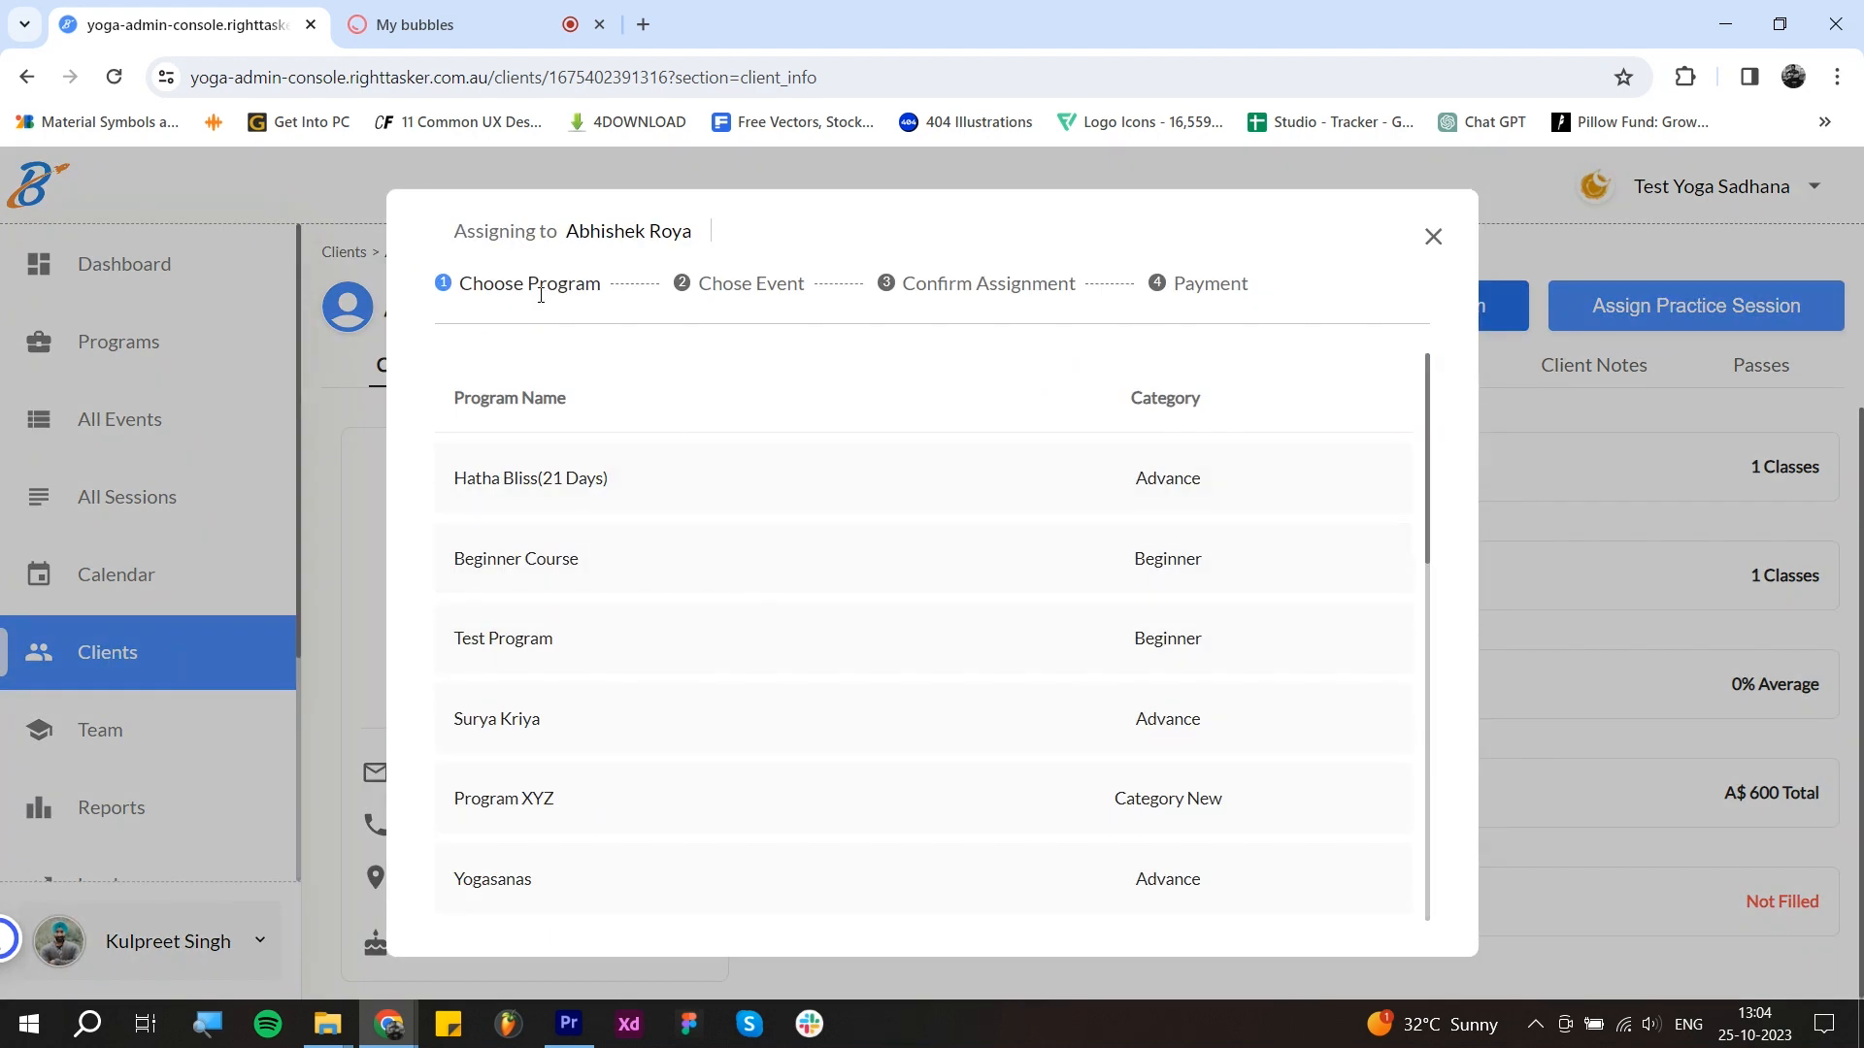
left_click(882, 499)
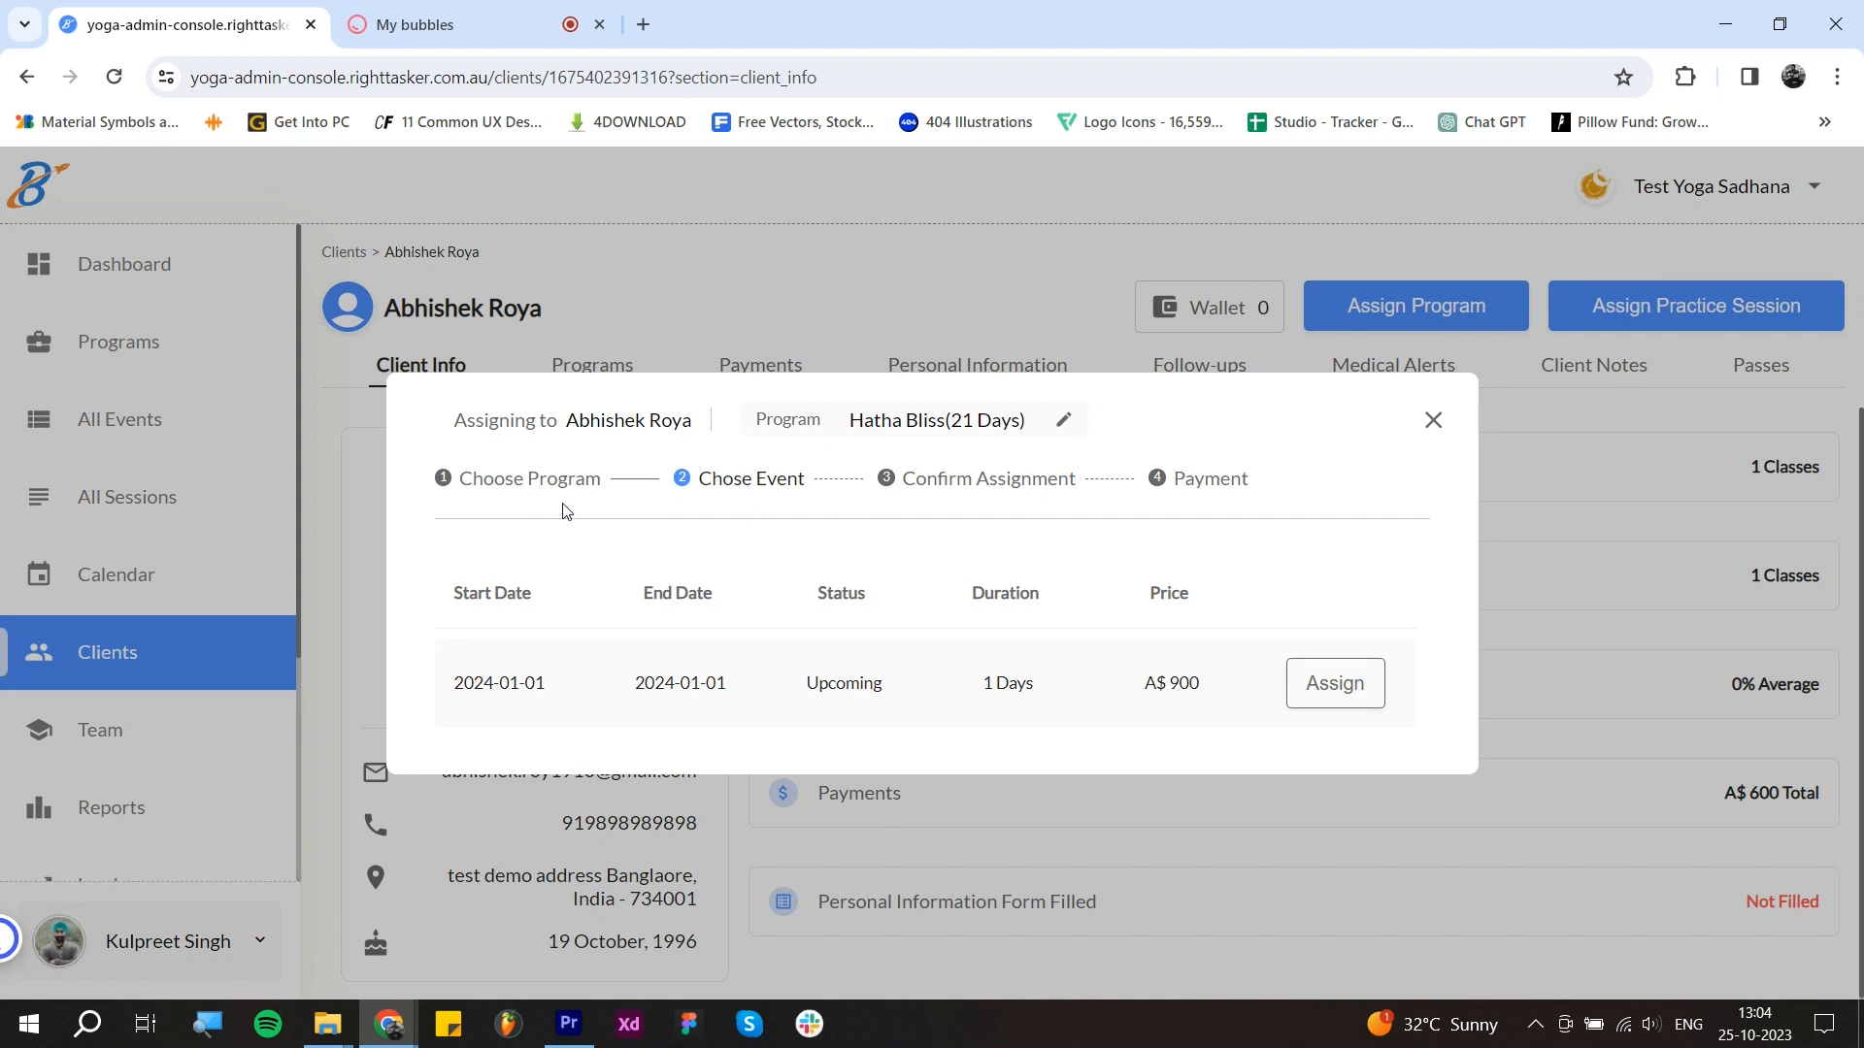
left_click(1328, 695)
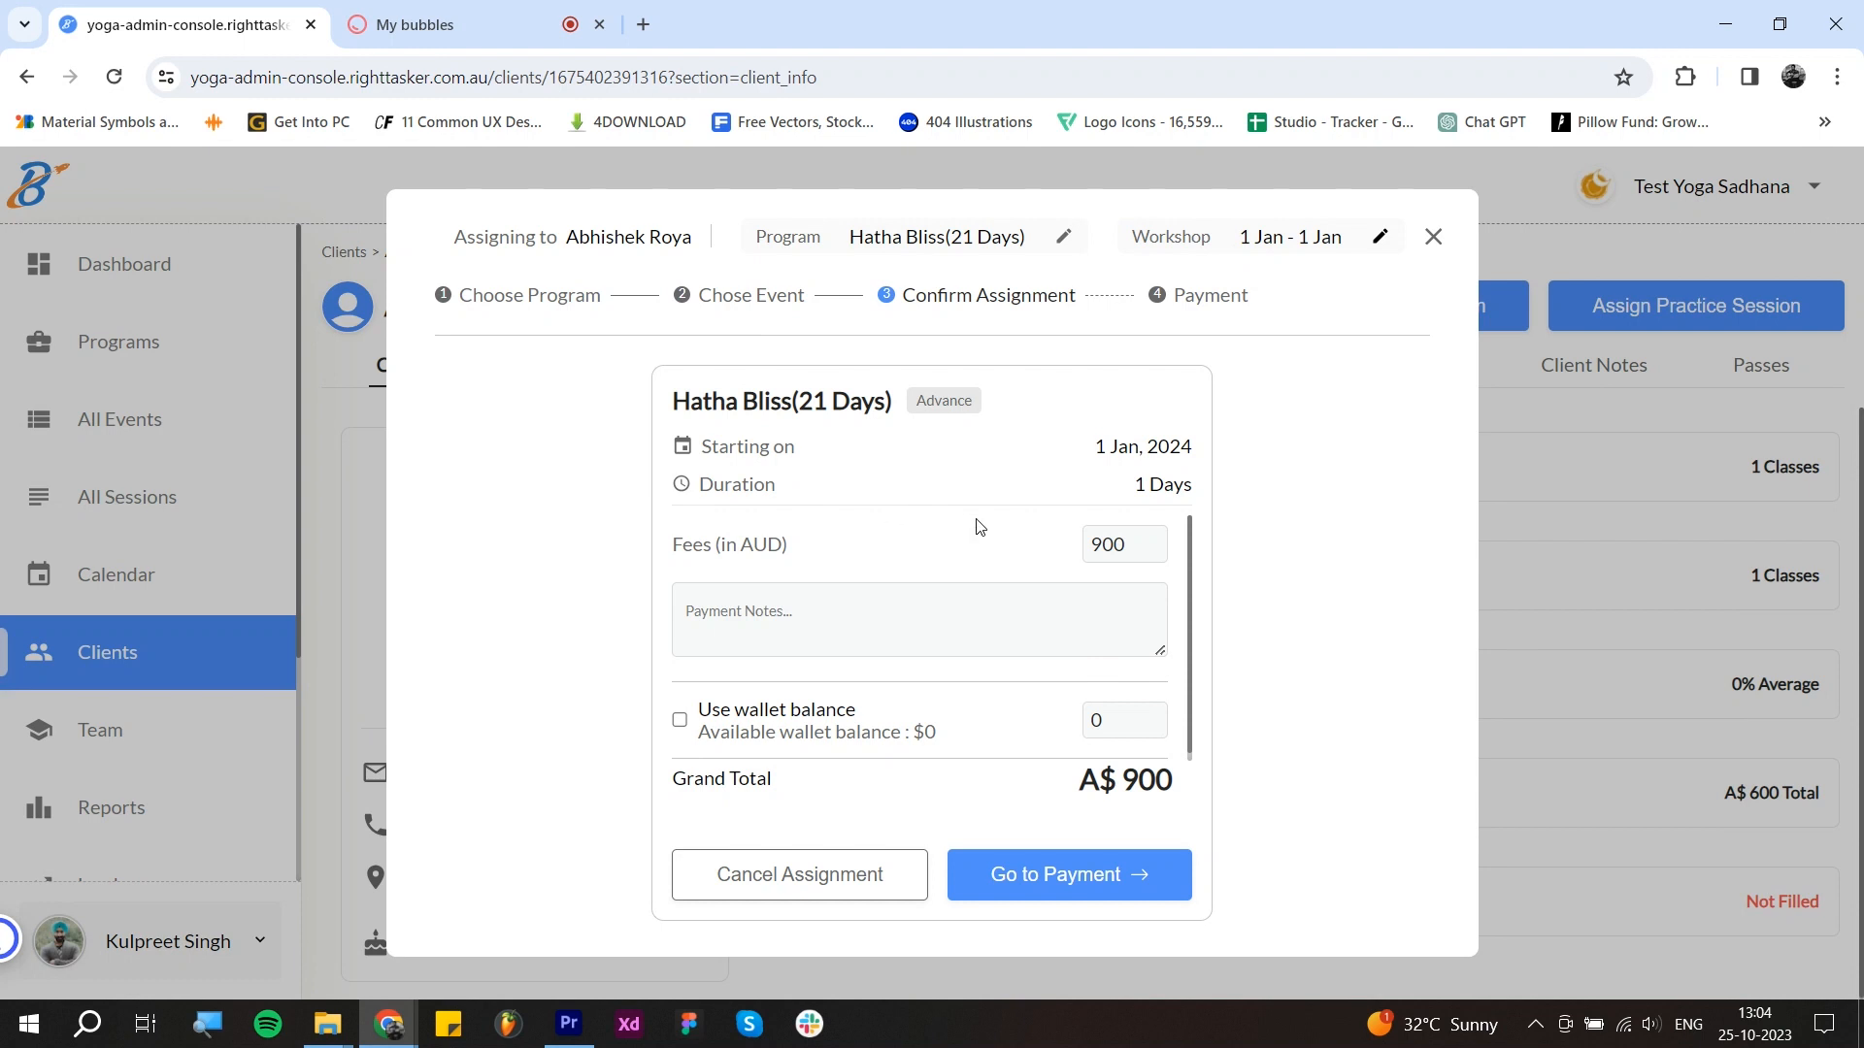
left_click_drag(674, 396, 894, 400)
left_click(1482, 300)
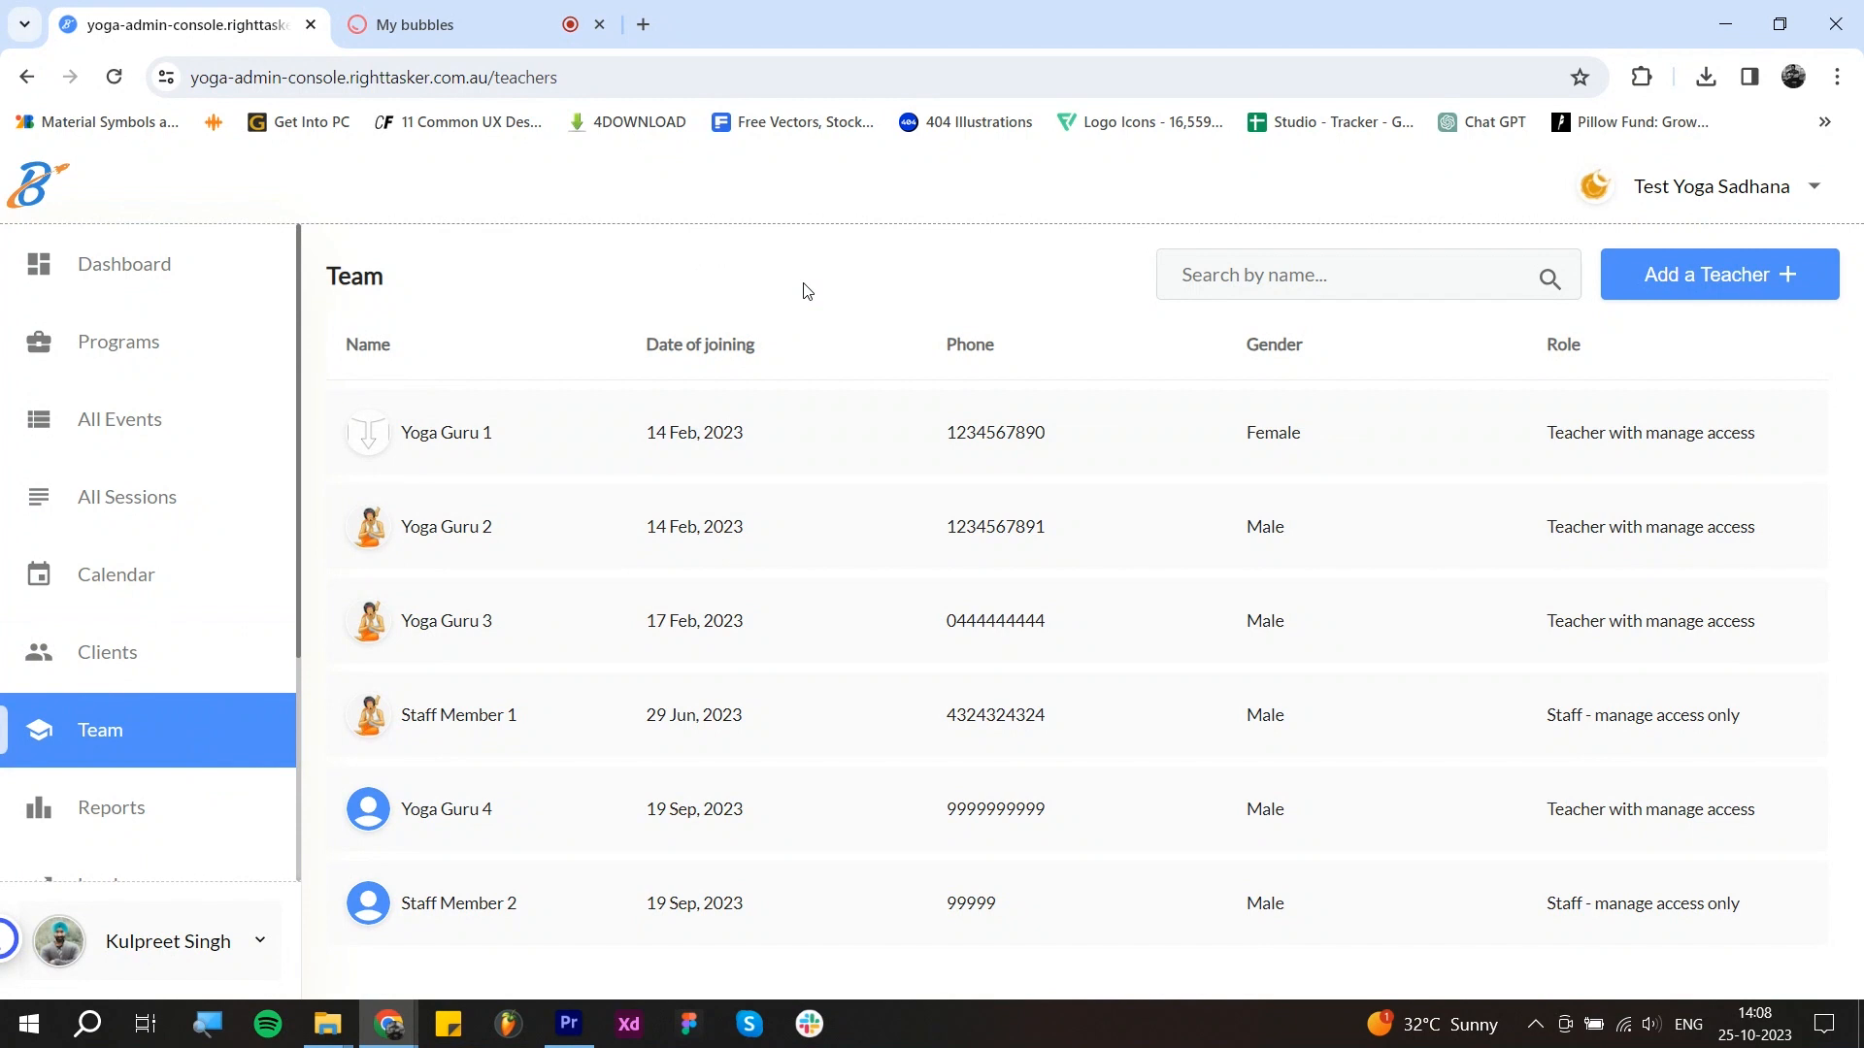
Step: Open a new teacher form from the team list and examine the available role options
left_click(1694, 279)
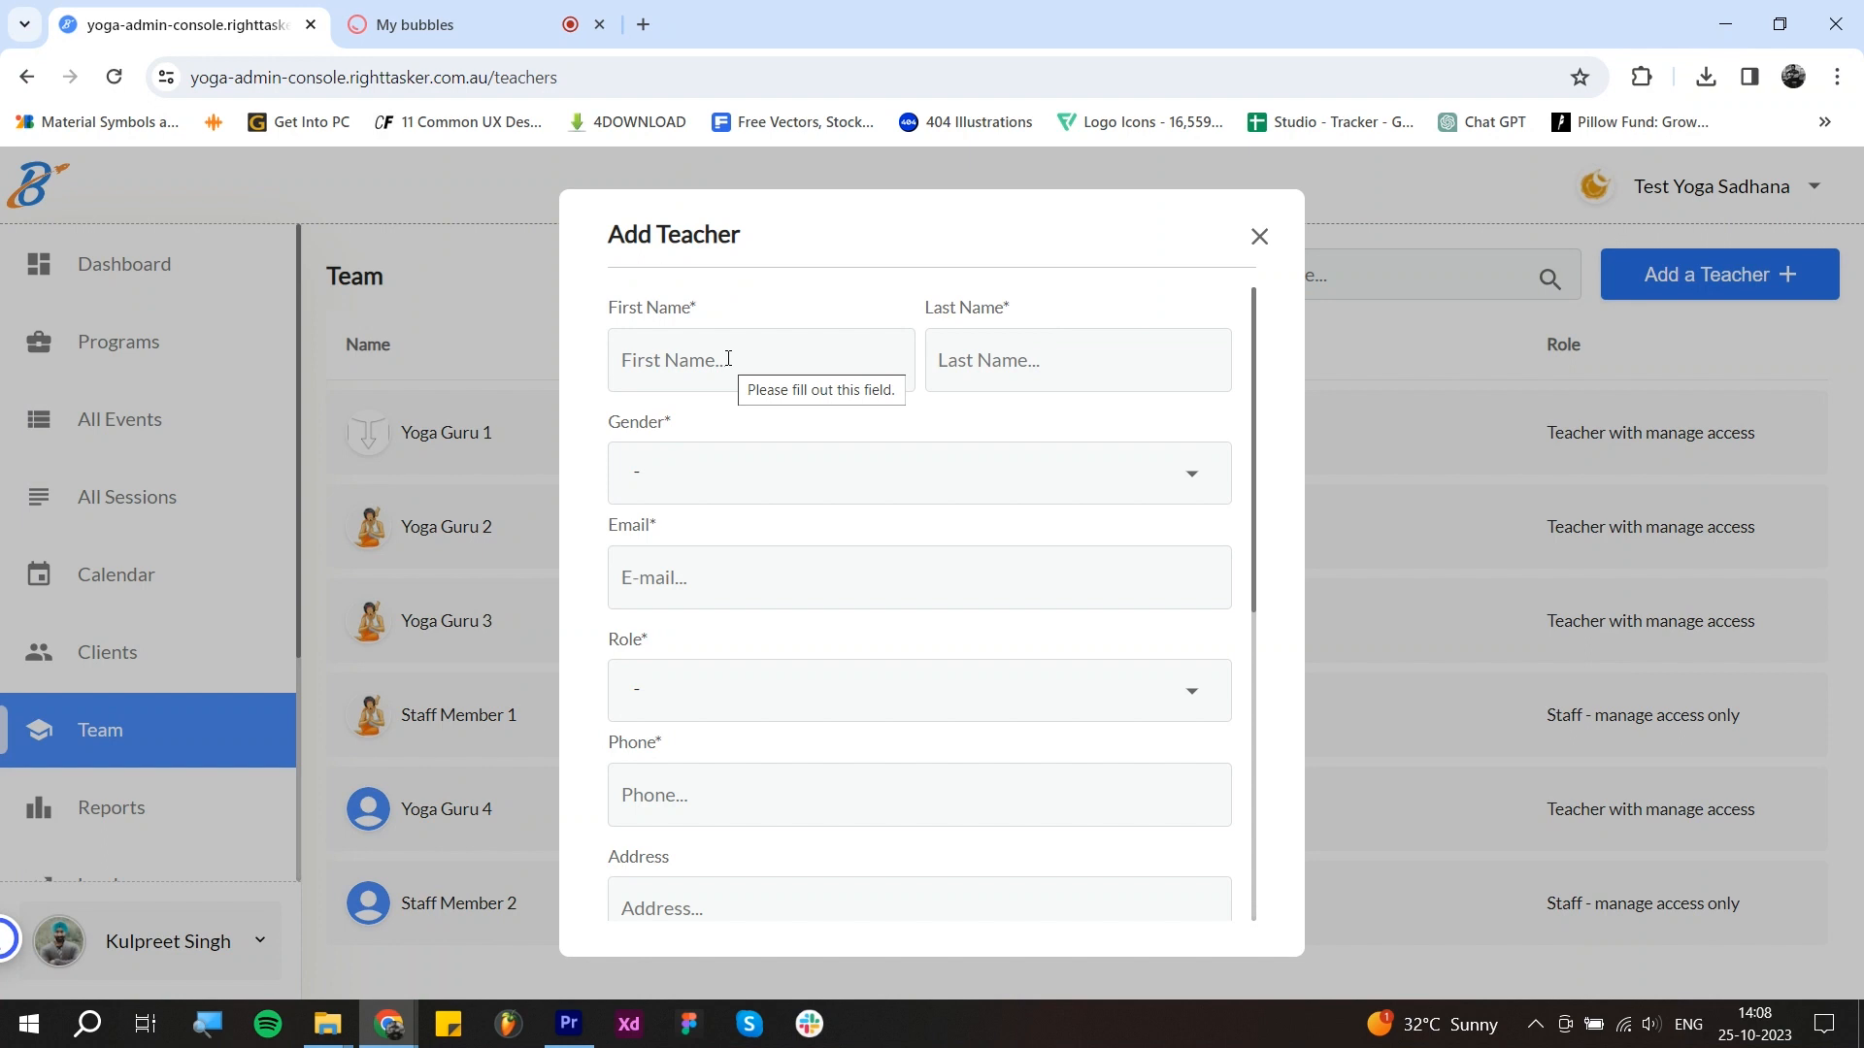
scroll(883, 499, "down", 3)
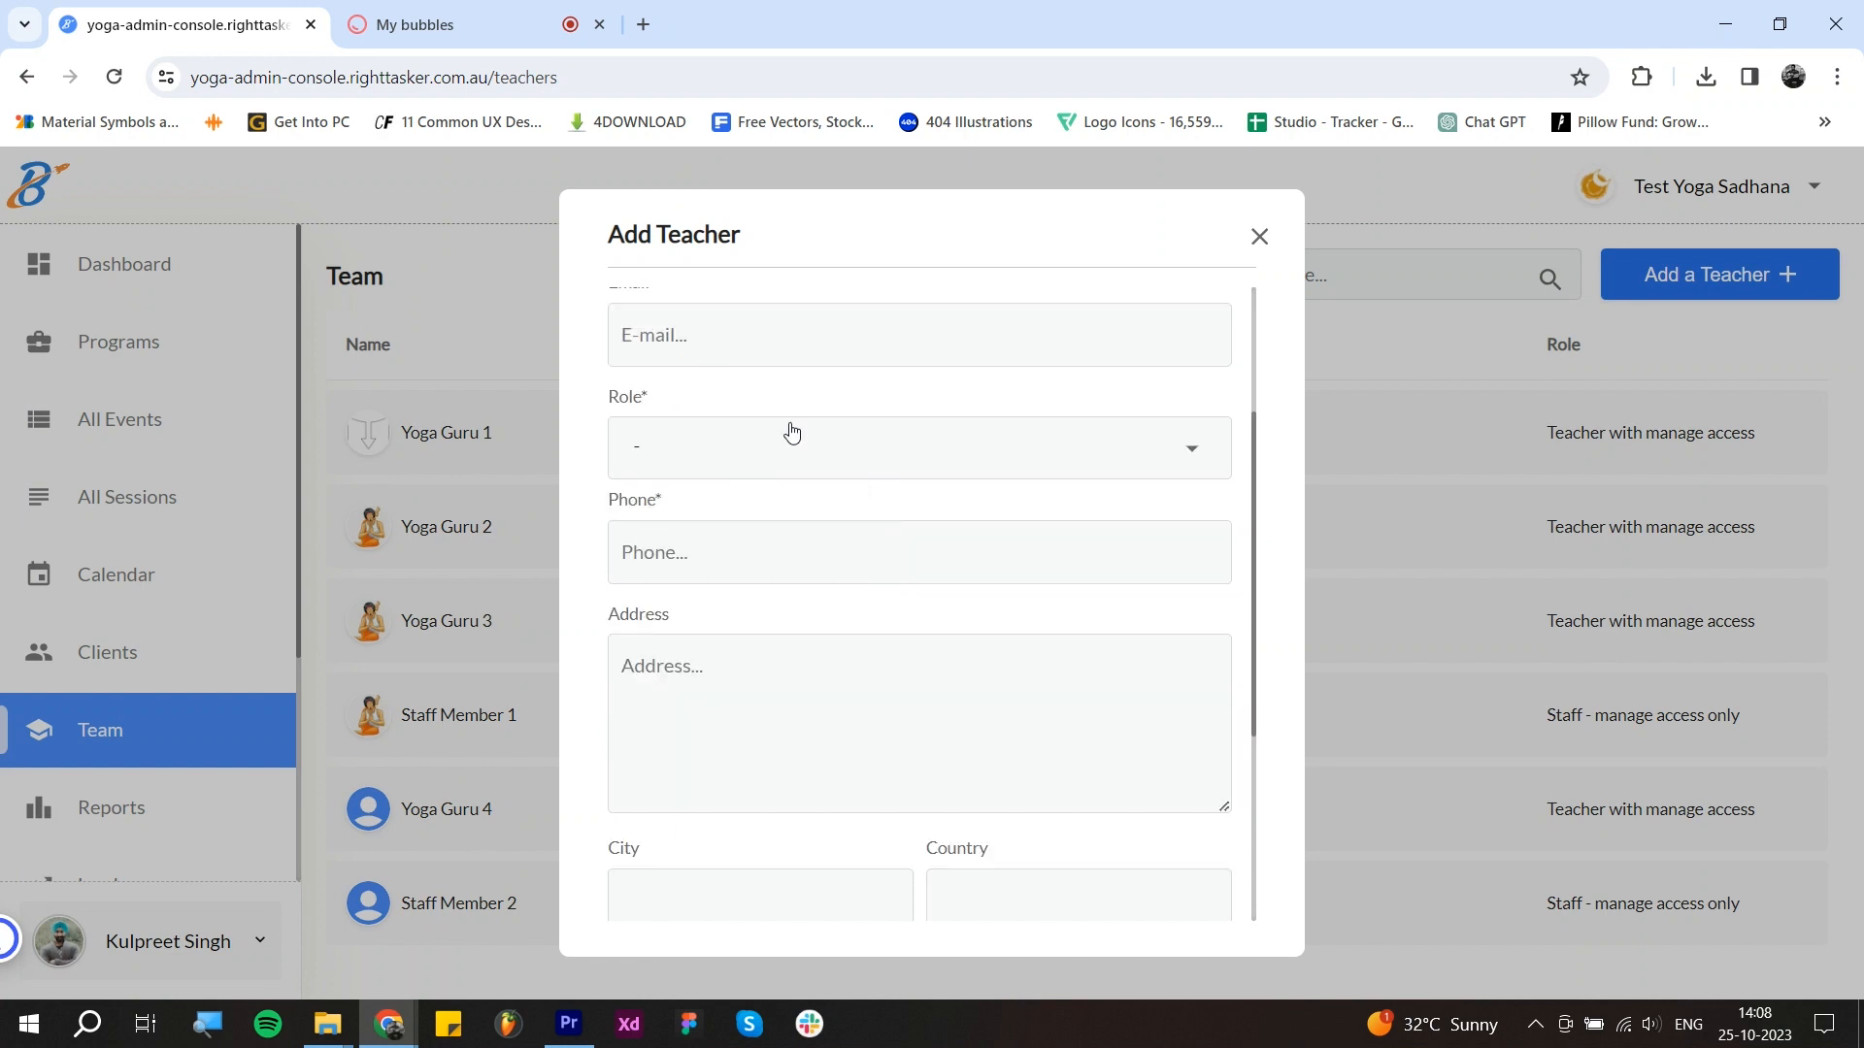
left_click(786, 461)
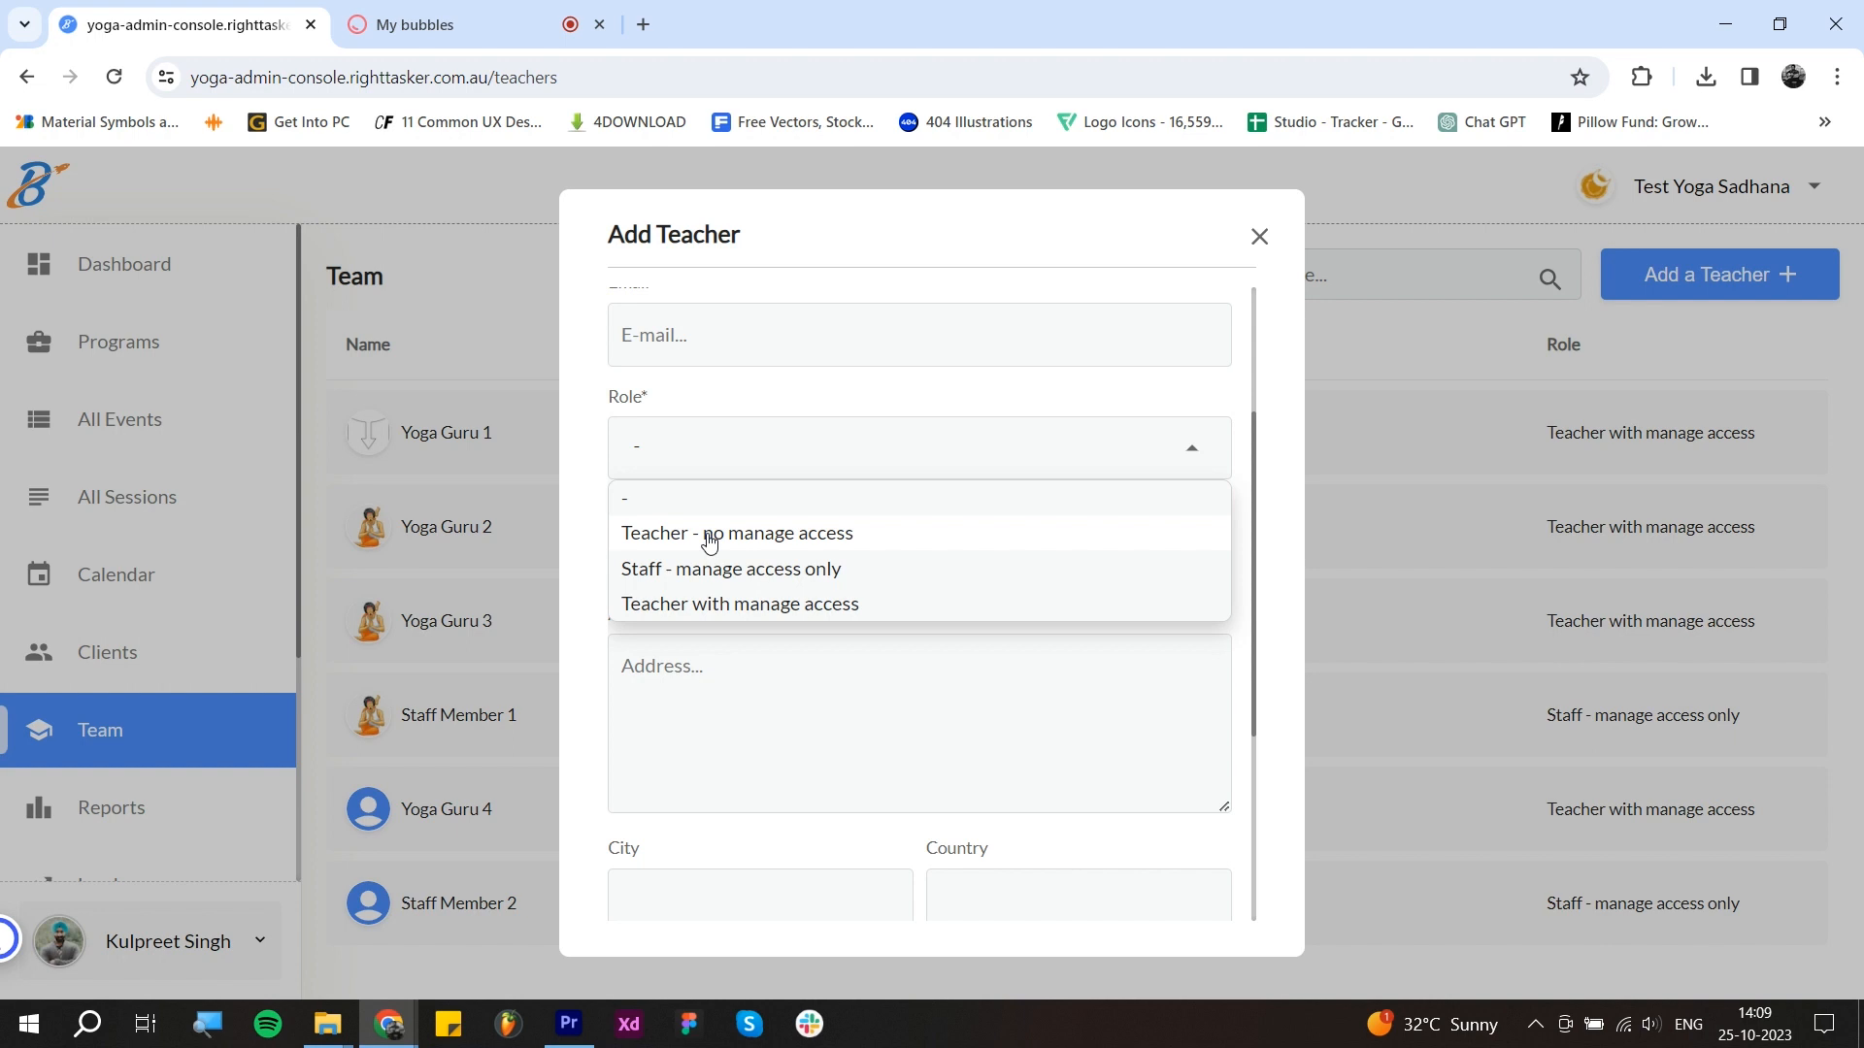
left_click(745, 613)
scroll(776, 583, "down", 1)
scroll(816, 456, "up", 1)
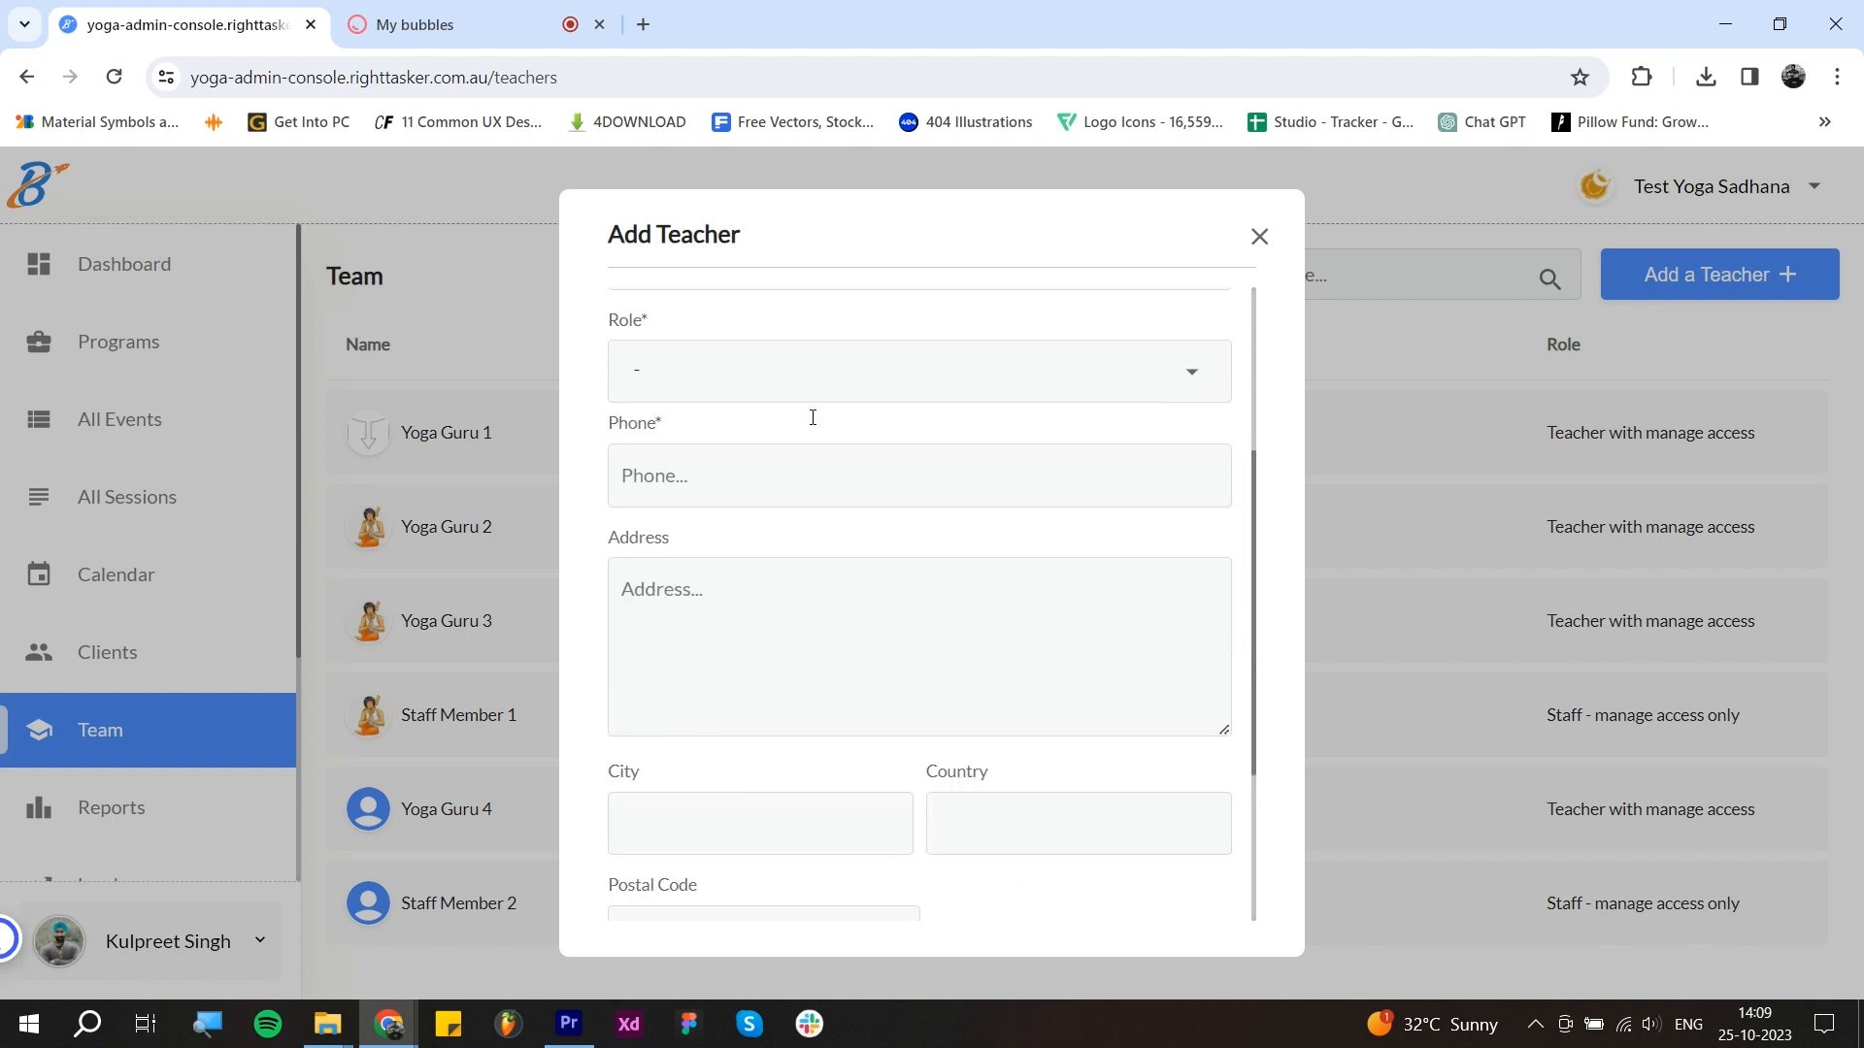
Step: Review the remaining contact, address and birth date fields of the new teacher form and try to submit it
scroll(813, 417, "up", 1)
scroll(804, 529, "down", 1)
scroll(766, 552, "down", 2)
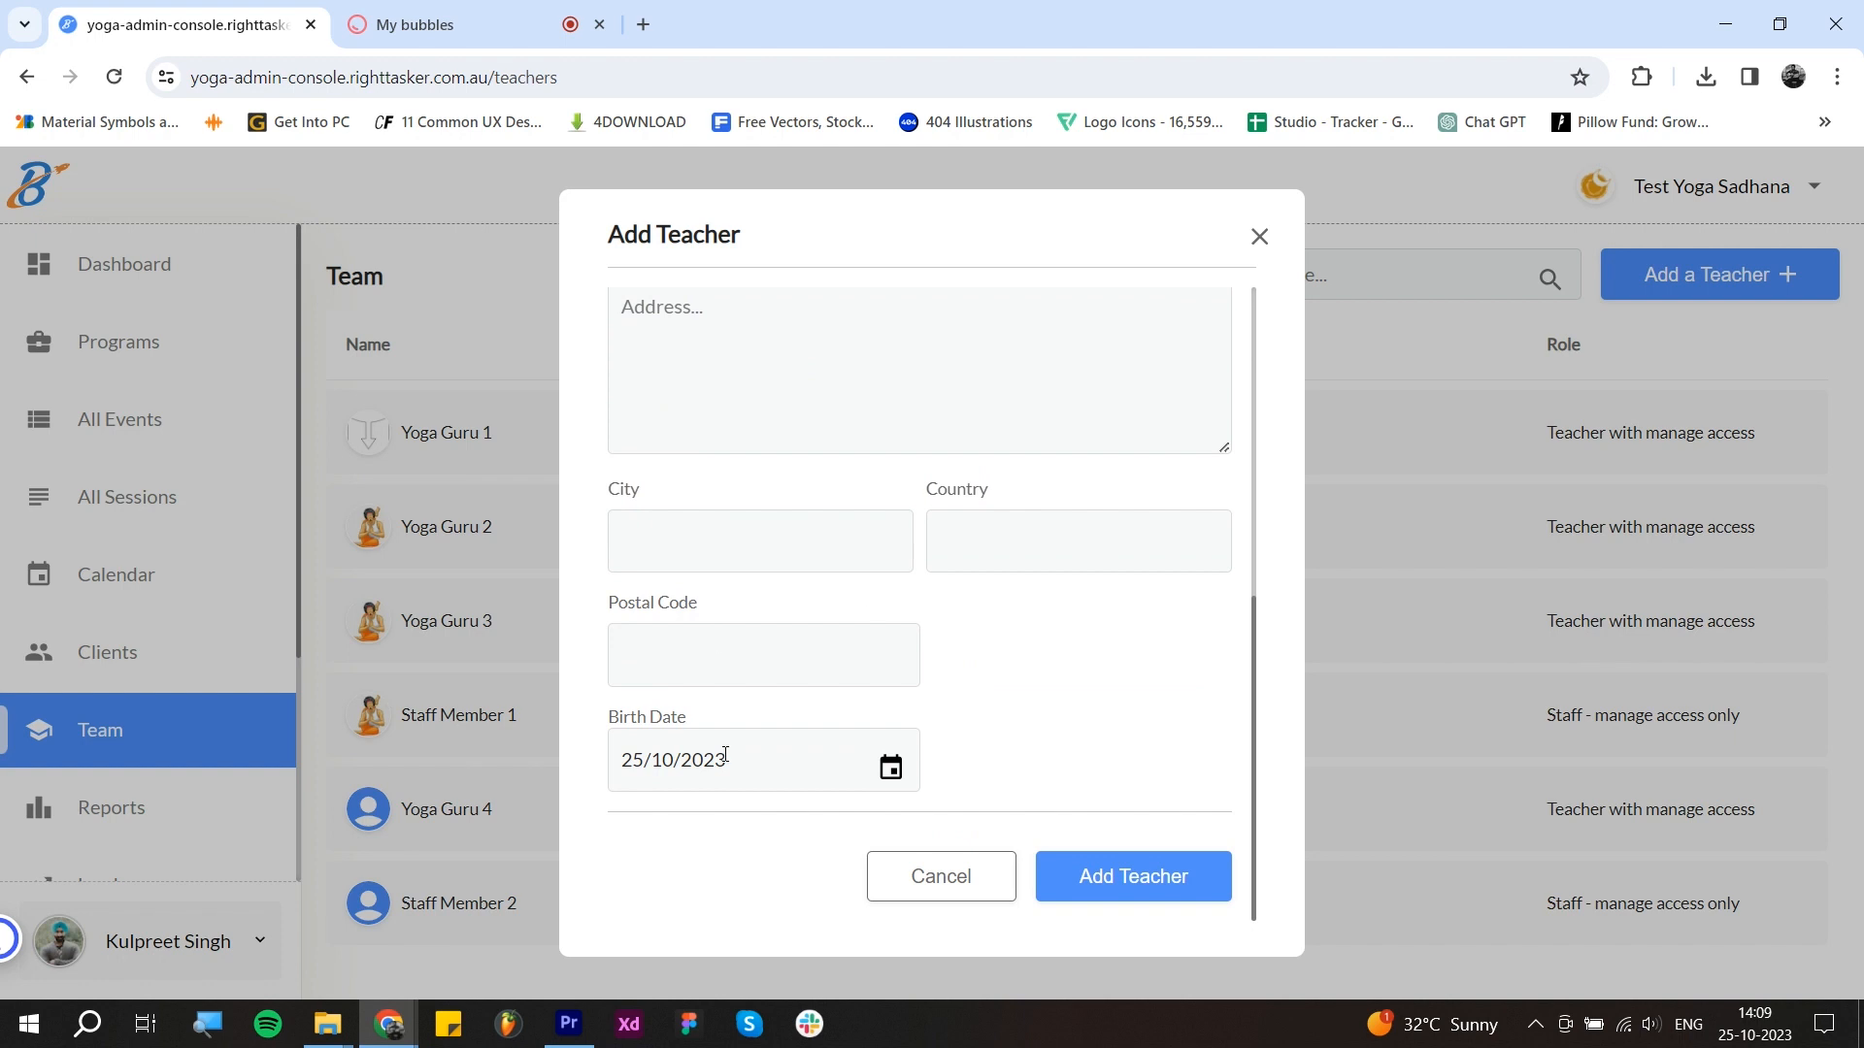
scroll(1078, 719, "up", 4)
scroll(932, 541, "down", 4)
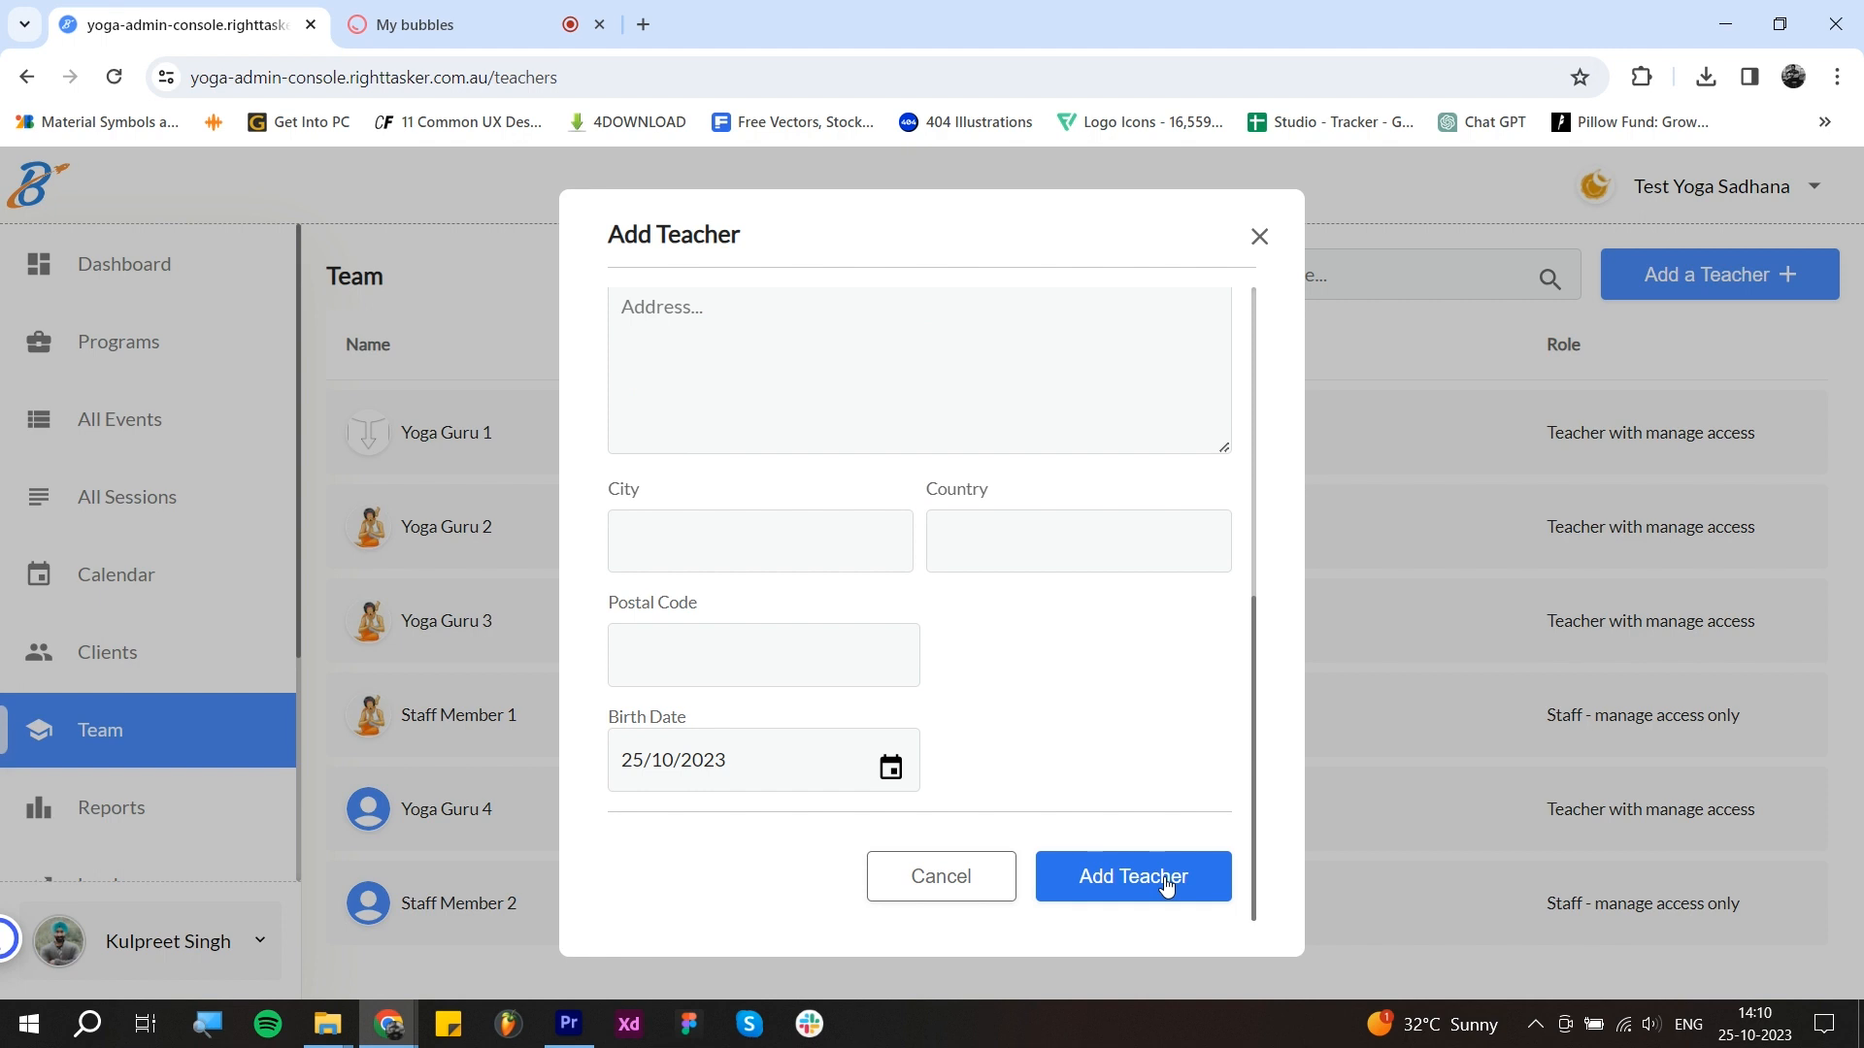
left_click(1165, 887)
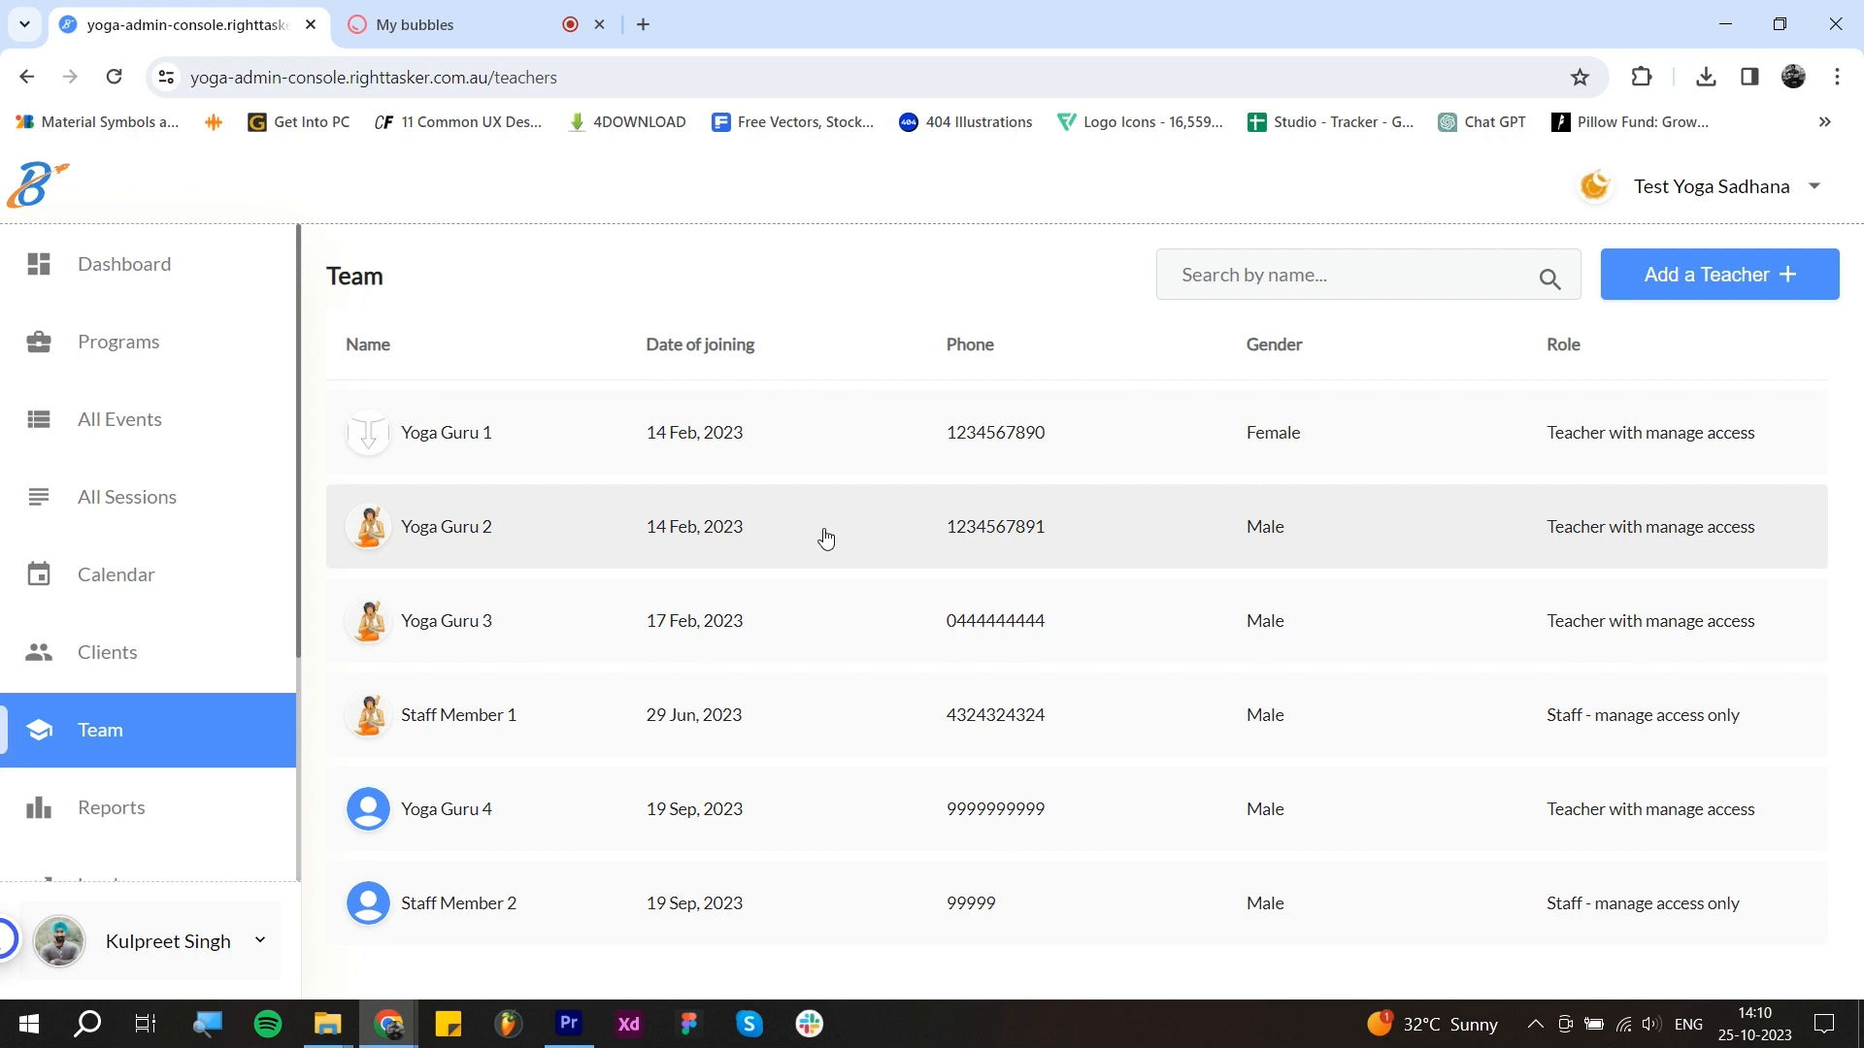
Step: Open the profile of the second teacher in the team list and look over all the details
left_click(1117, 525)
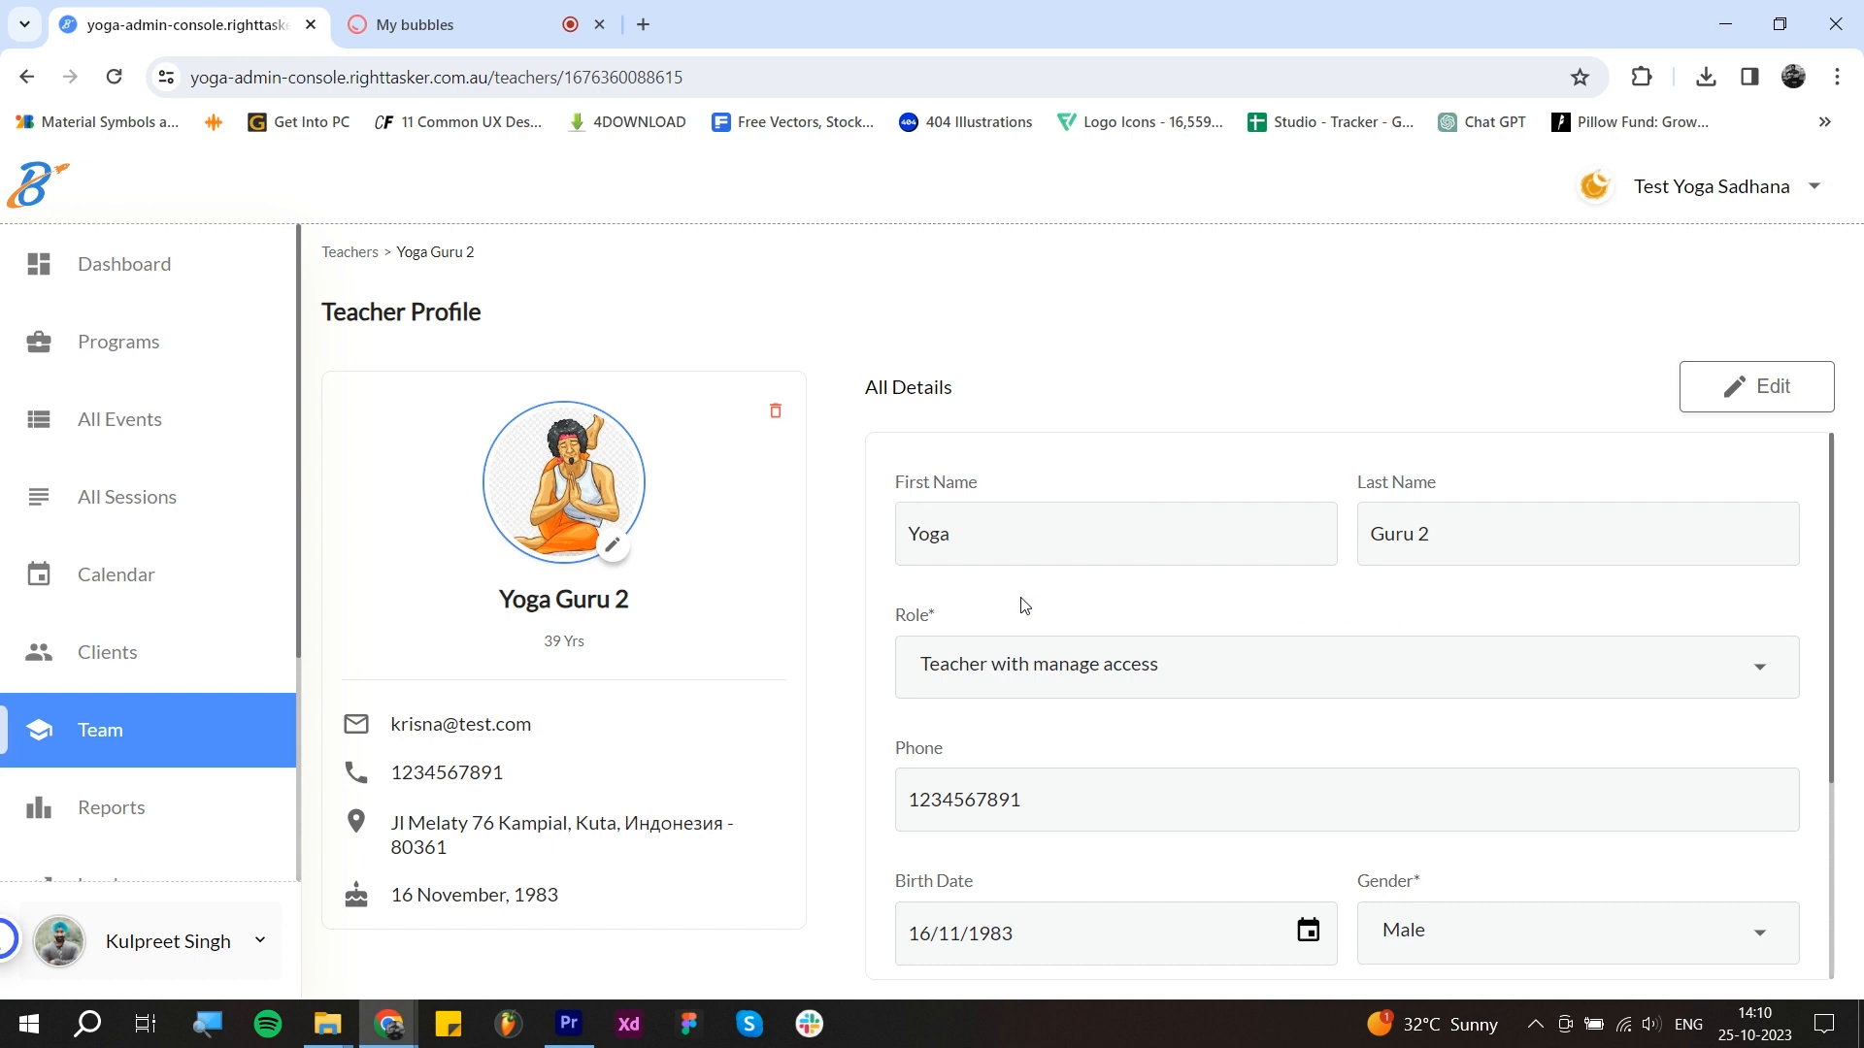
scroll(1021, 606, "down", 3)
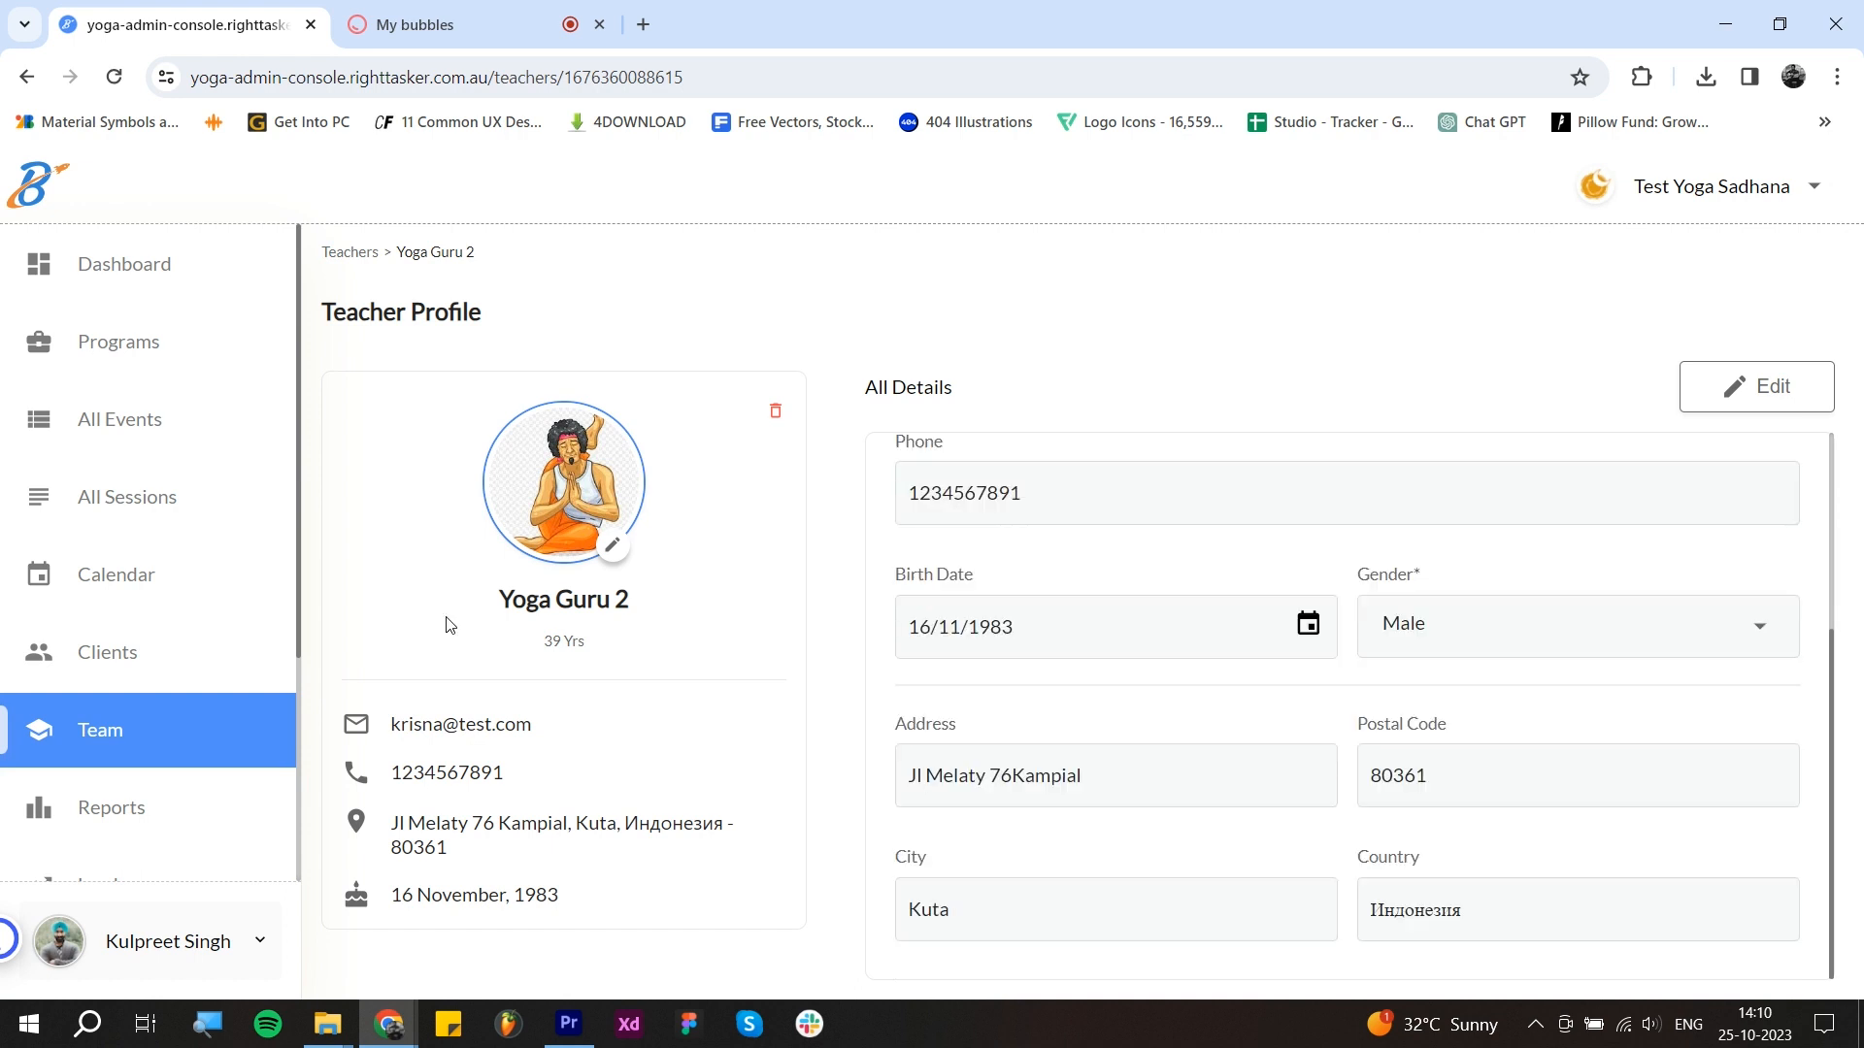
scroll(1262, 679, "up", 3)
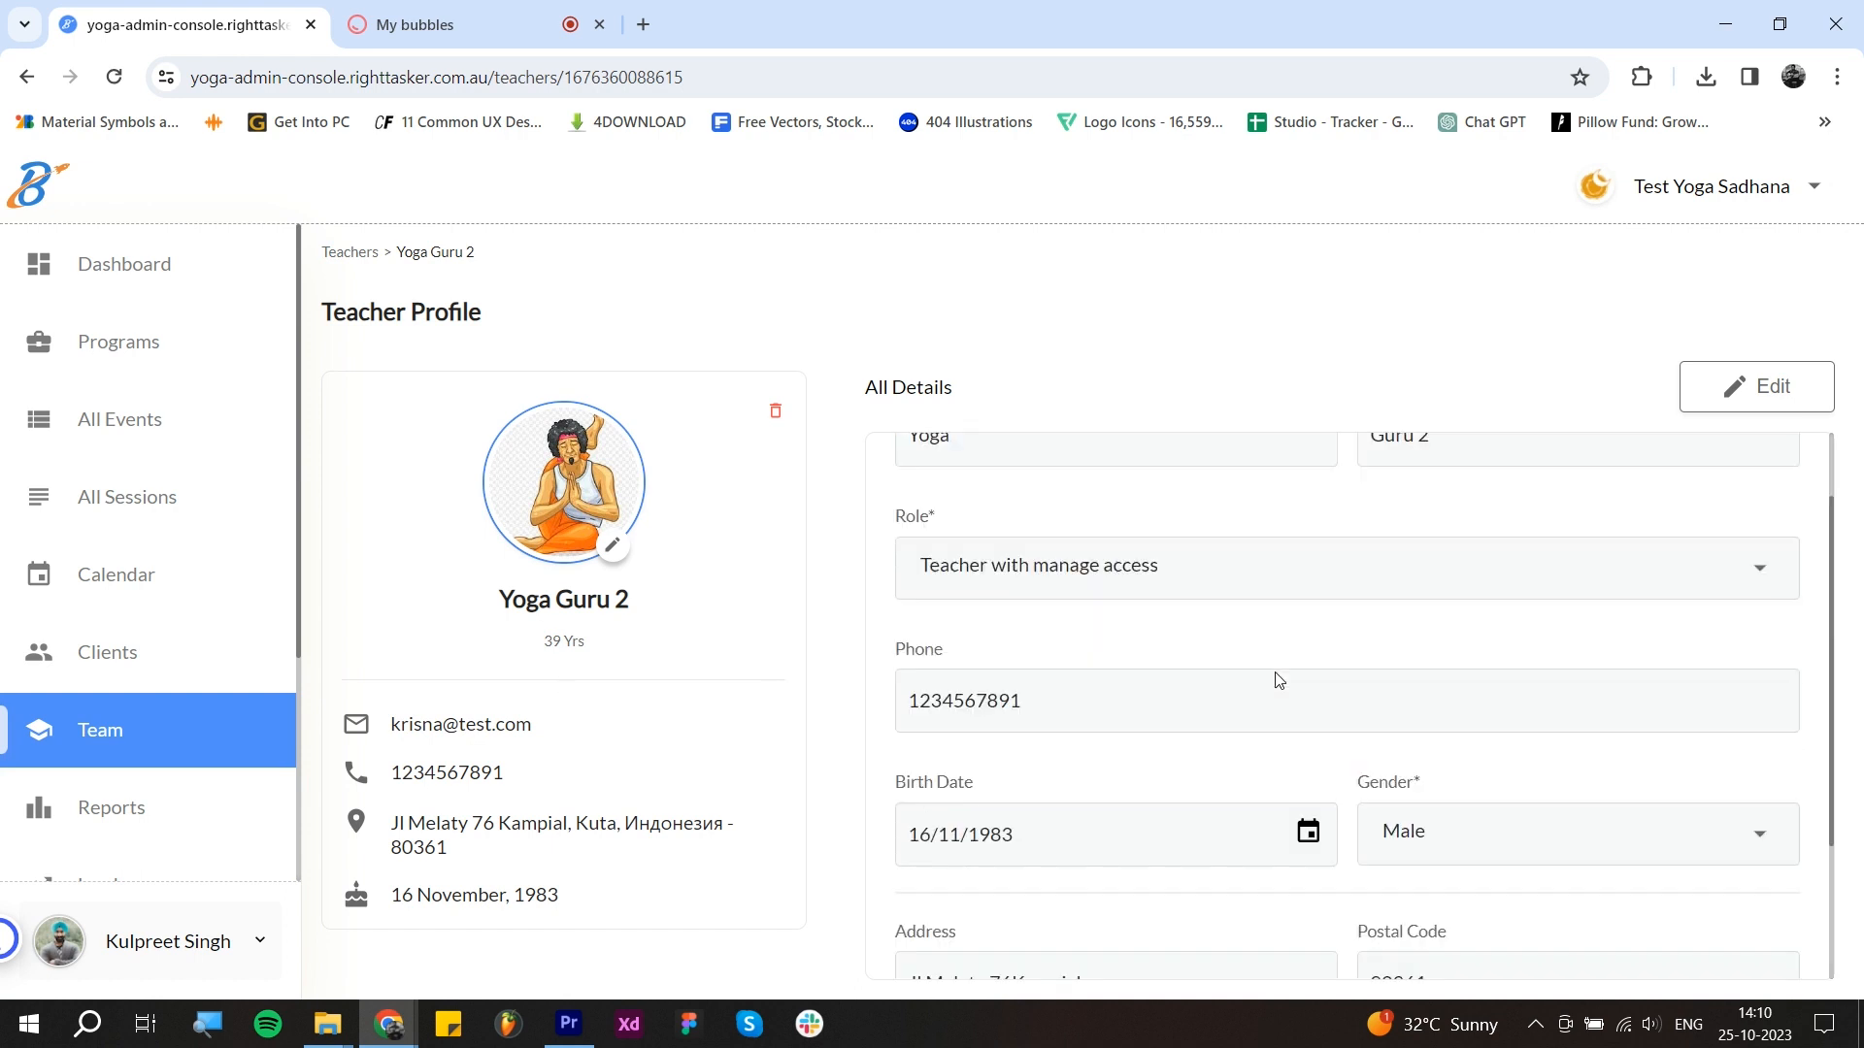
scroll(1369, 711, "down", 2)
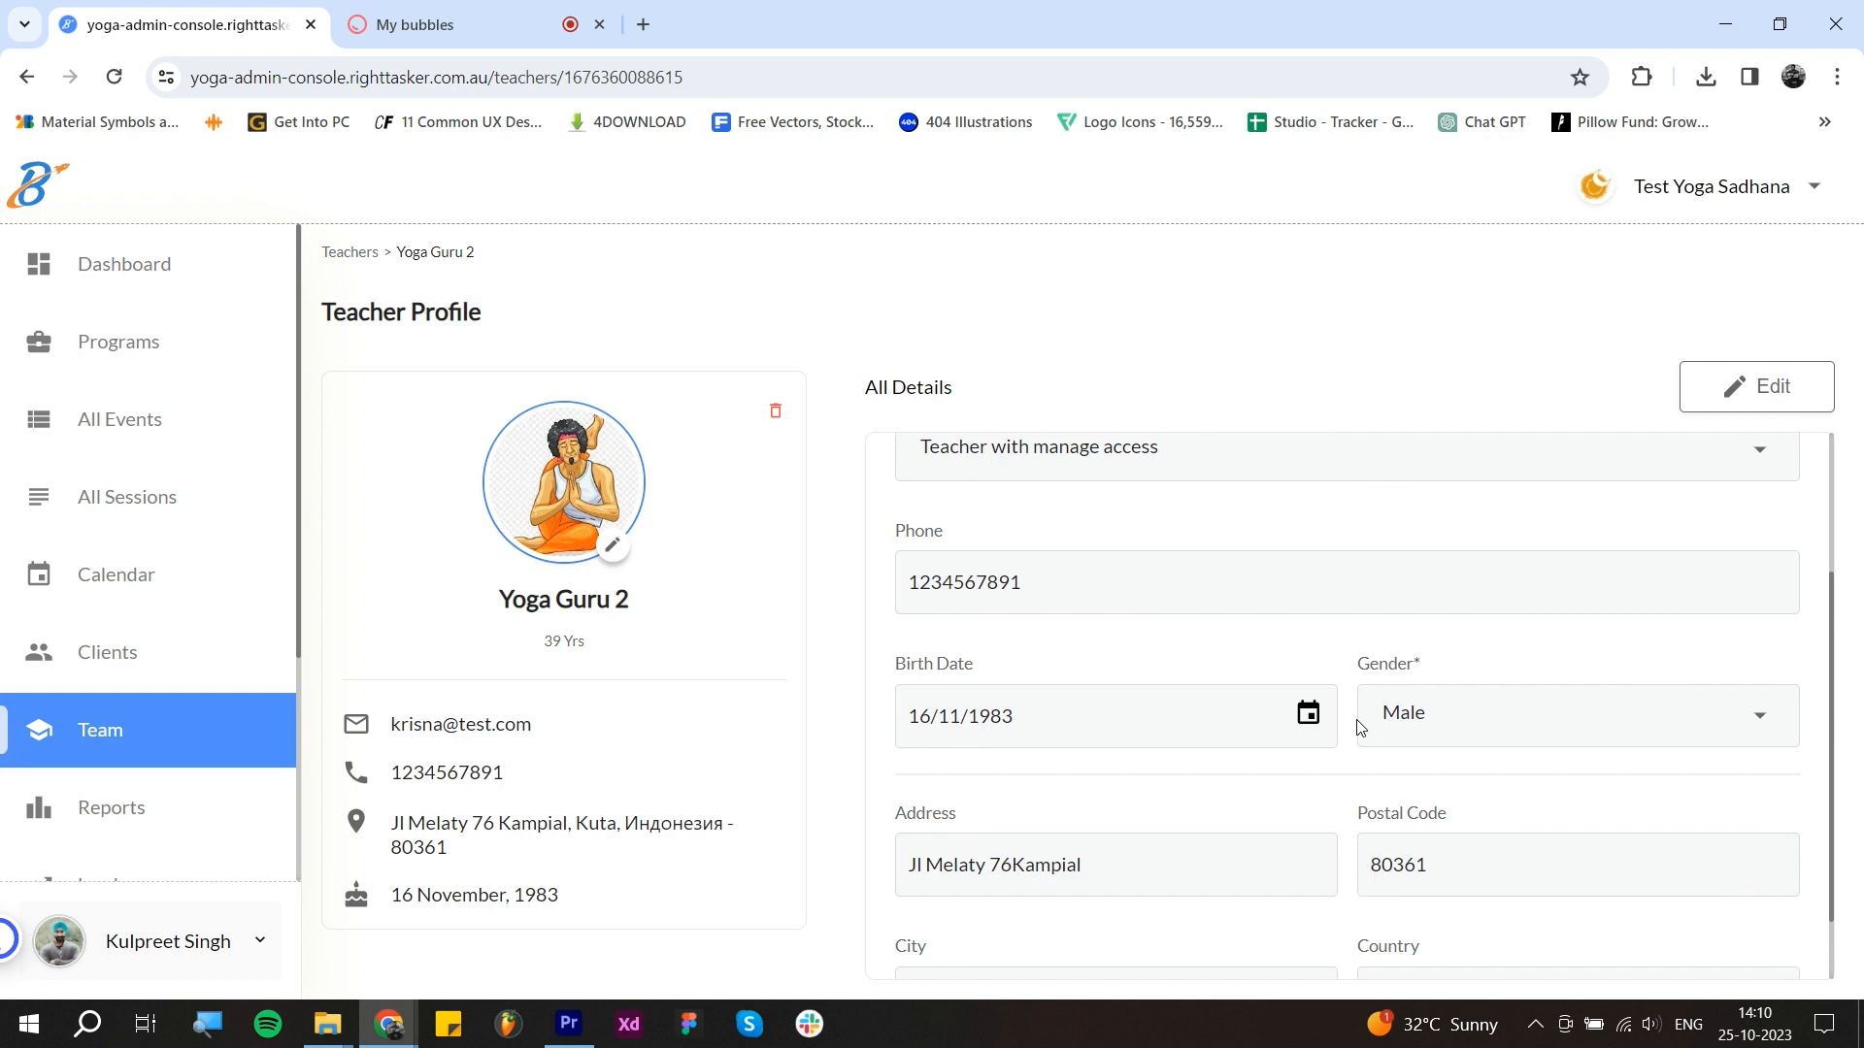
scroll(1602, 602, "up", 2)
Step: Open the teacher's details for editing, check the first and last name fields, save the profile, and go to the team search
left_click(1779, 393)
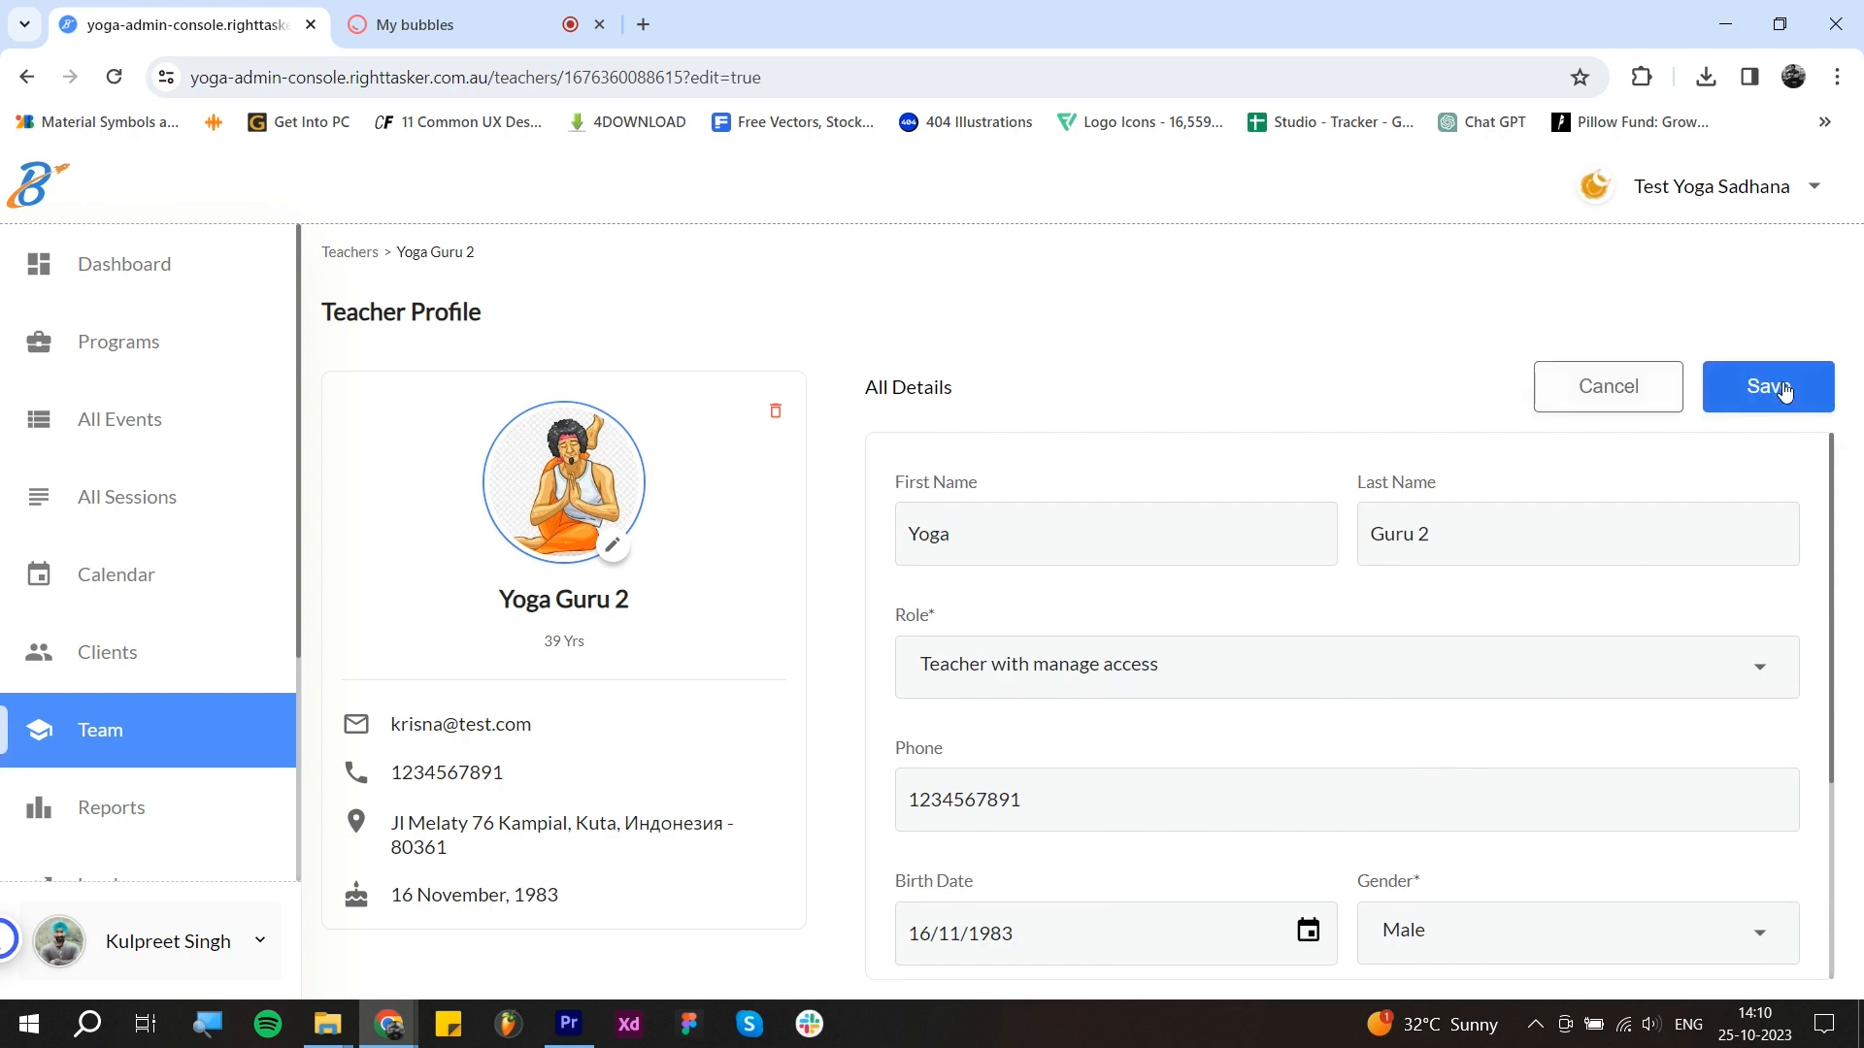
scroll(1331, 666, "down", 2)
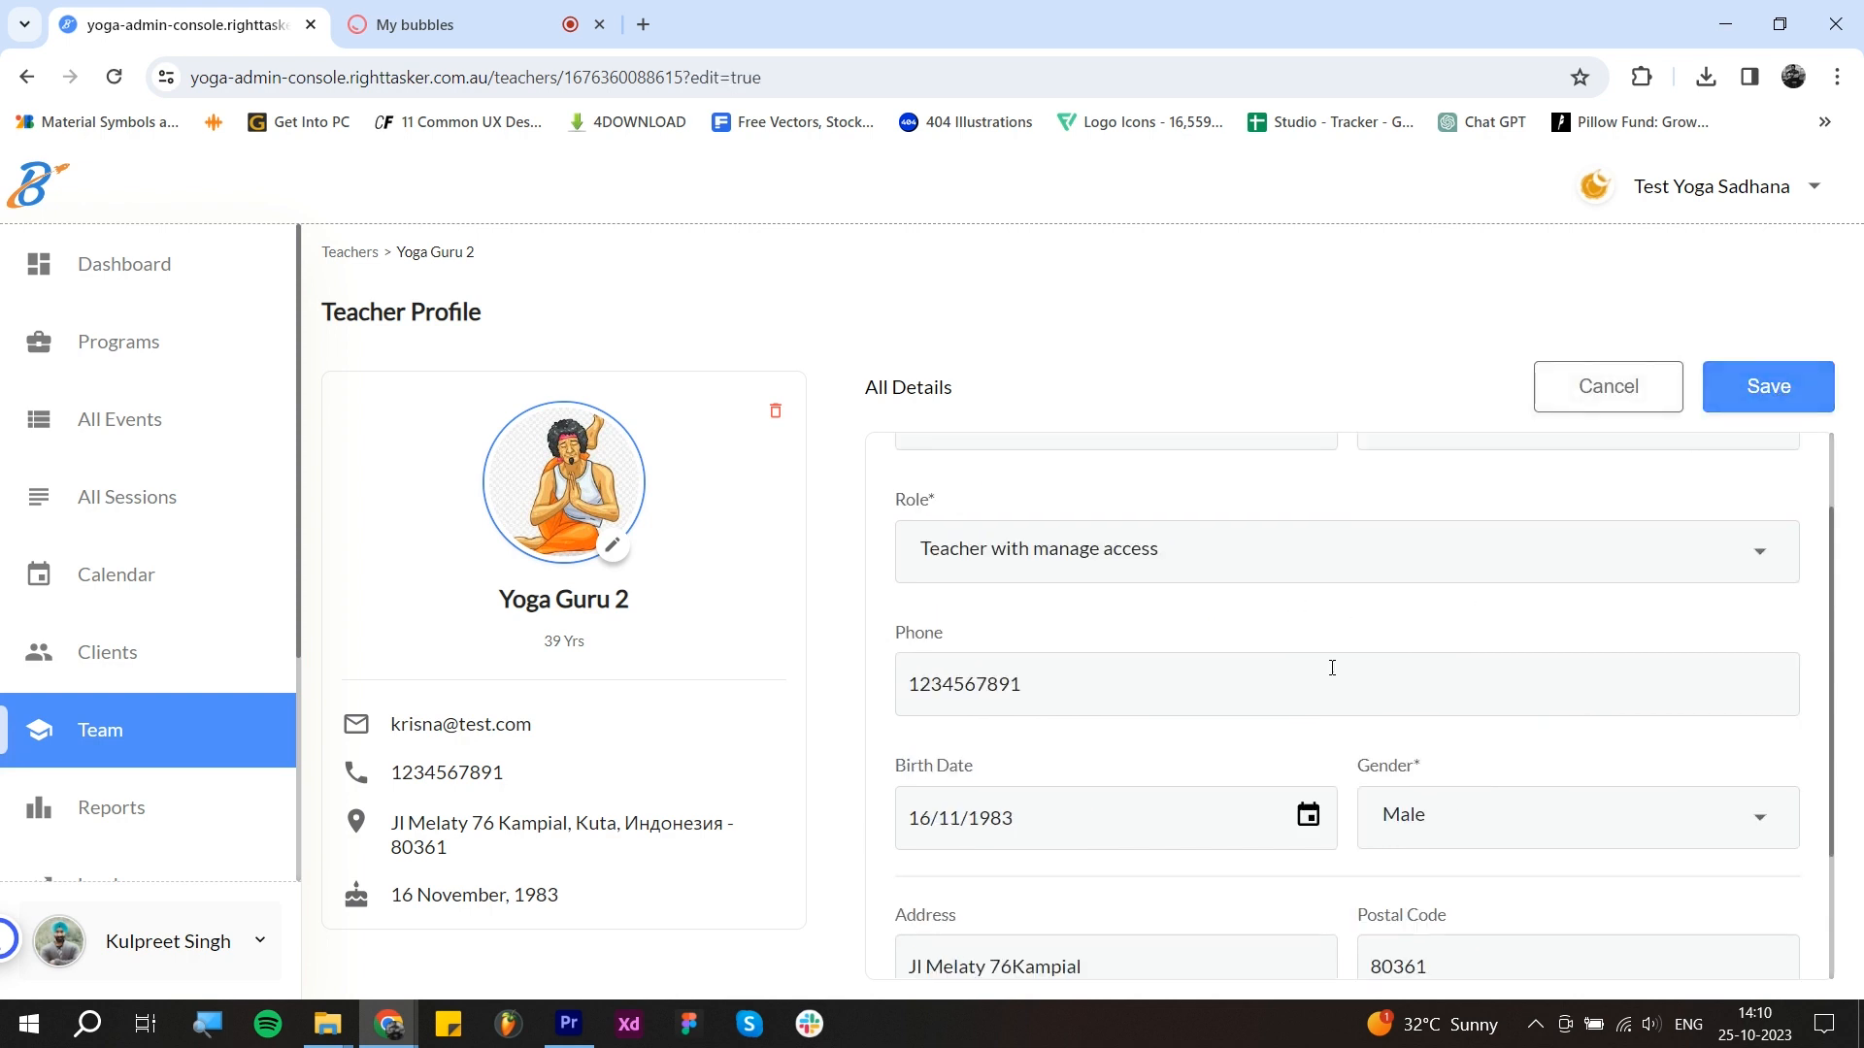
scroll(1165, 582, "up", 2)
left_click(1123, 534)
left_click_drag(990, 534, 907, 540)
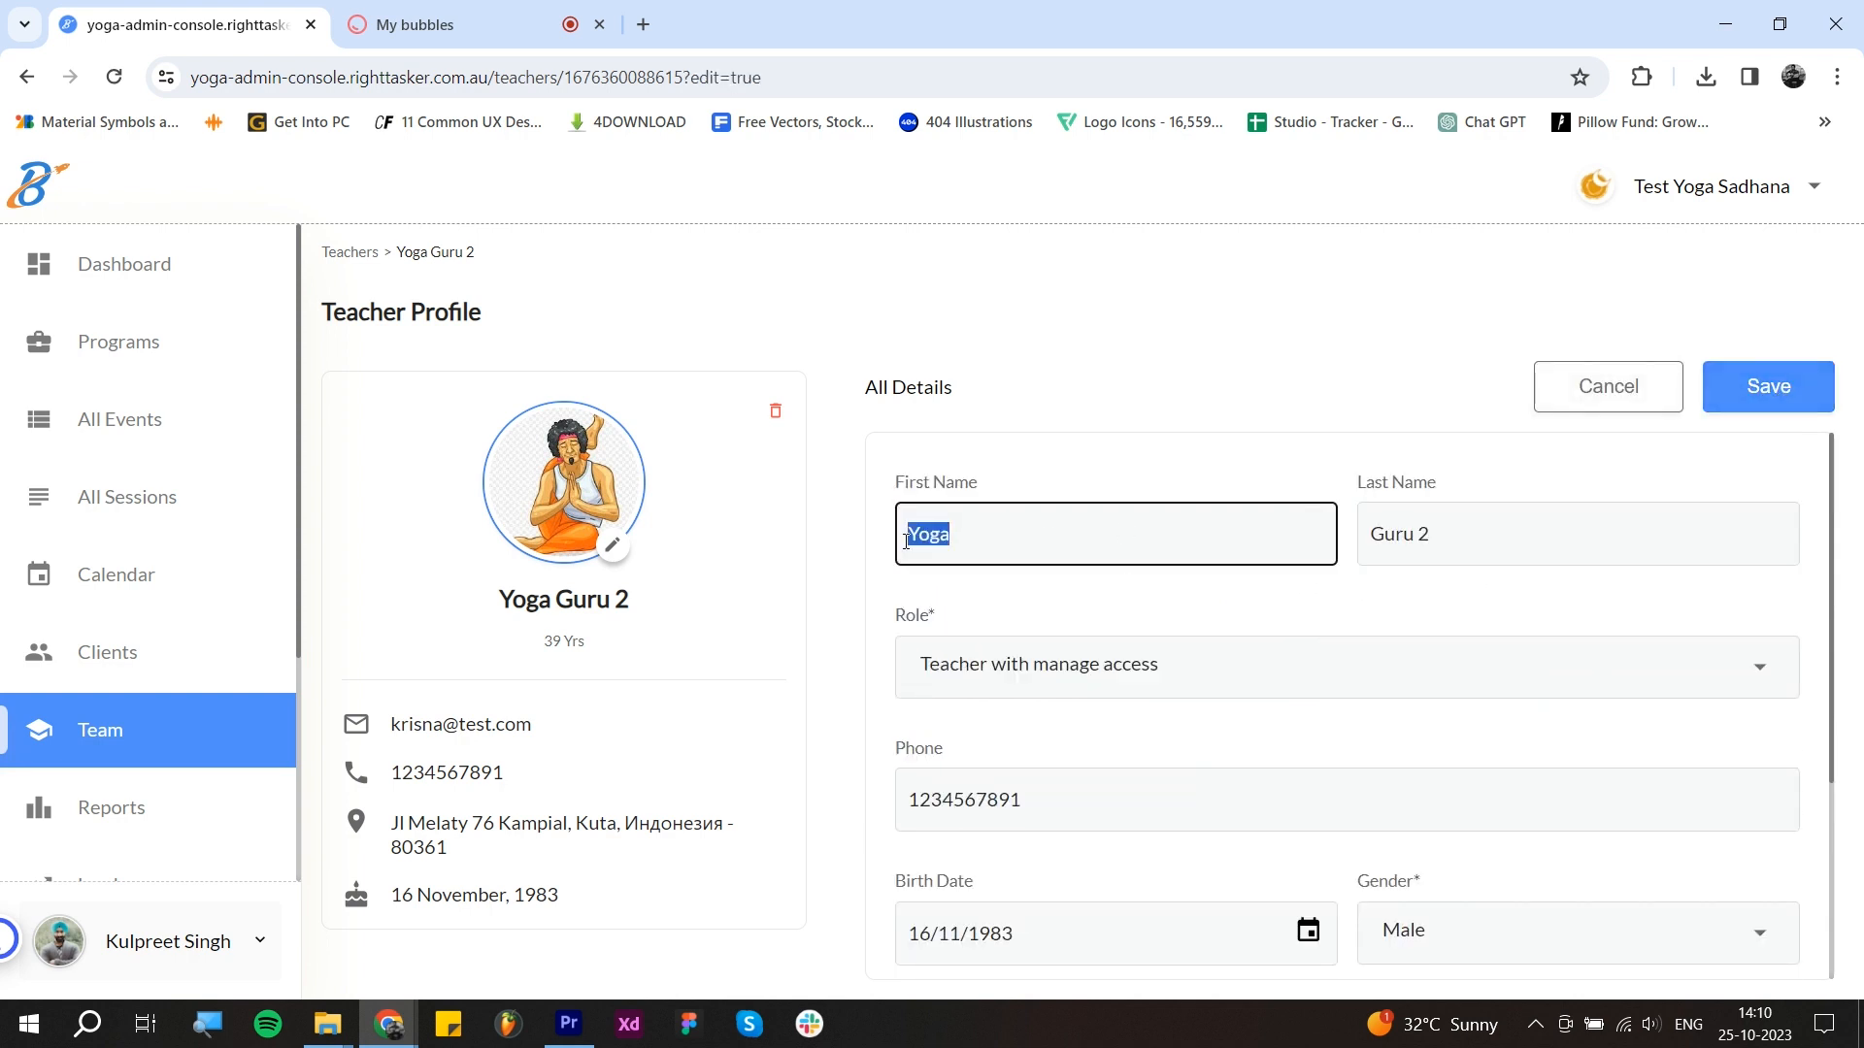
left_click(1440, 536)
left_click_drag(1440, 536, 1364, 538)
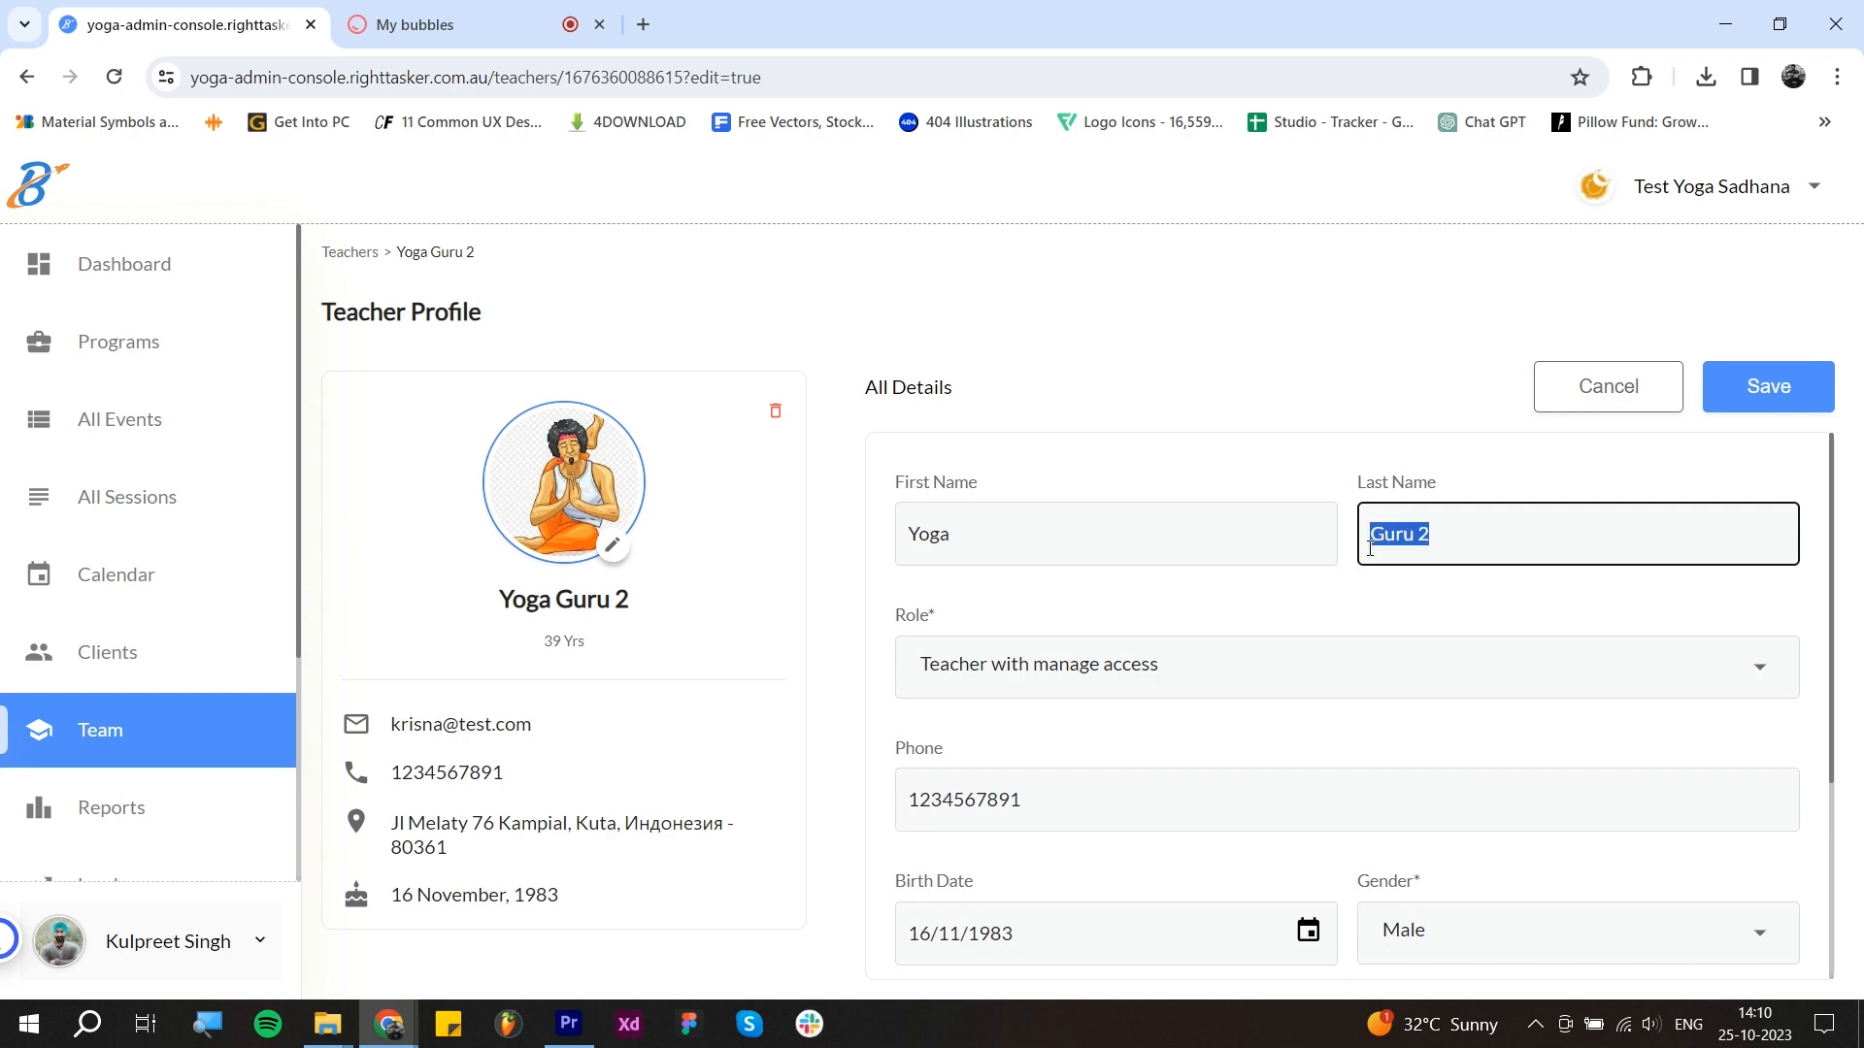
scroll(1222, 810, "down", 3)
scroll(1228, 854, "up", 3)
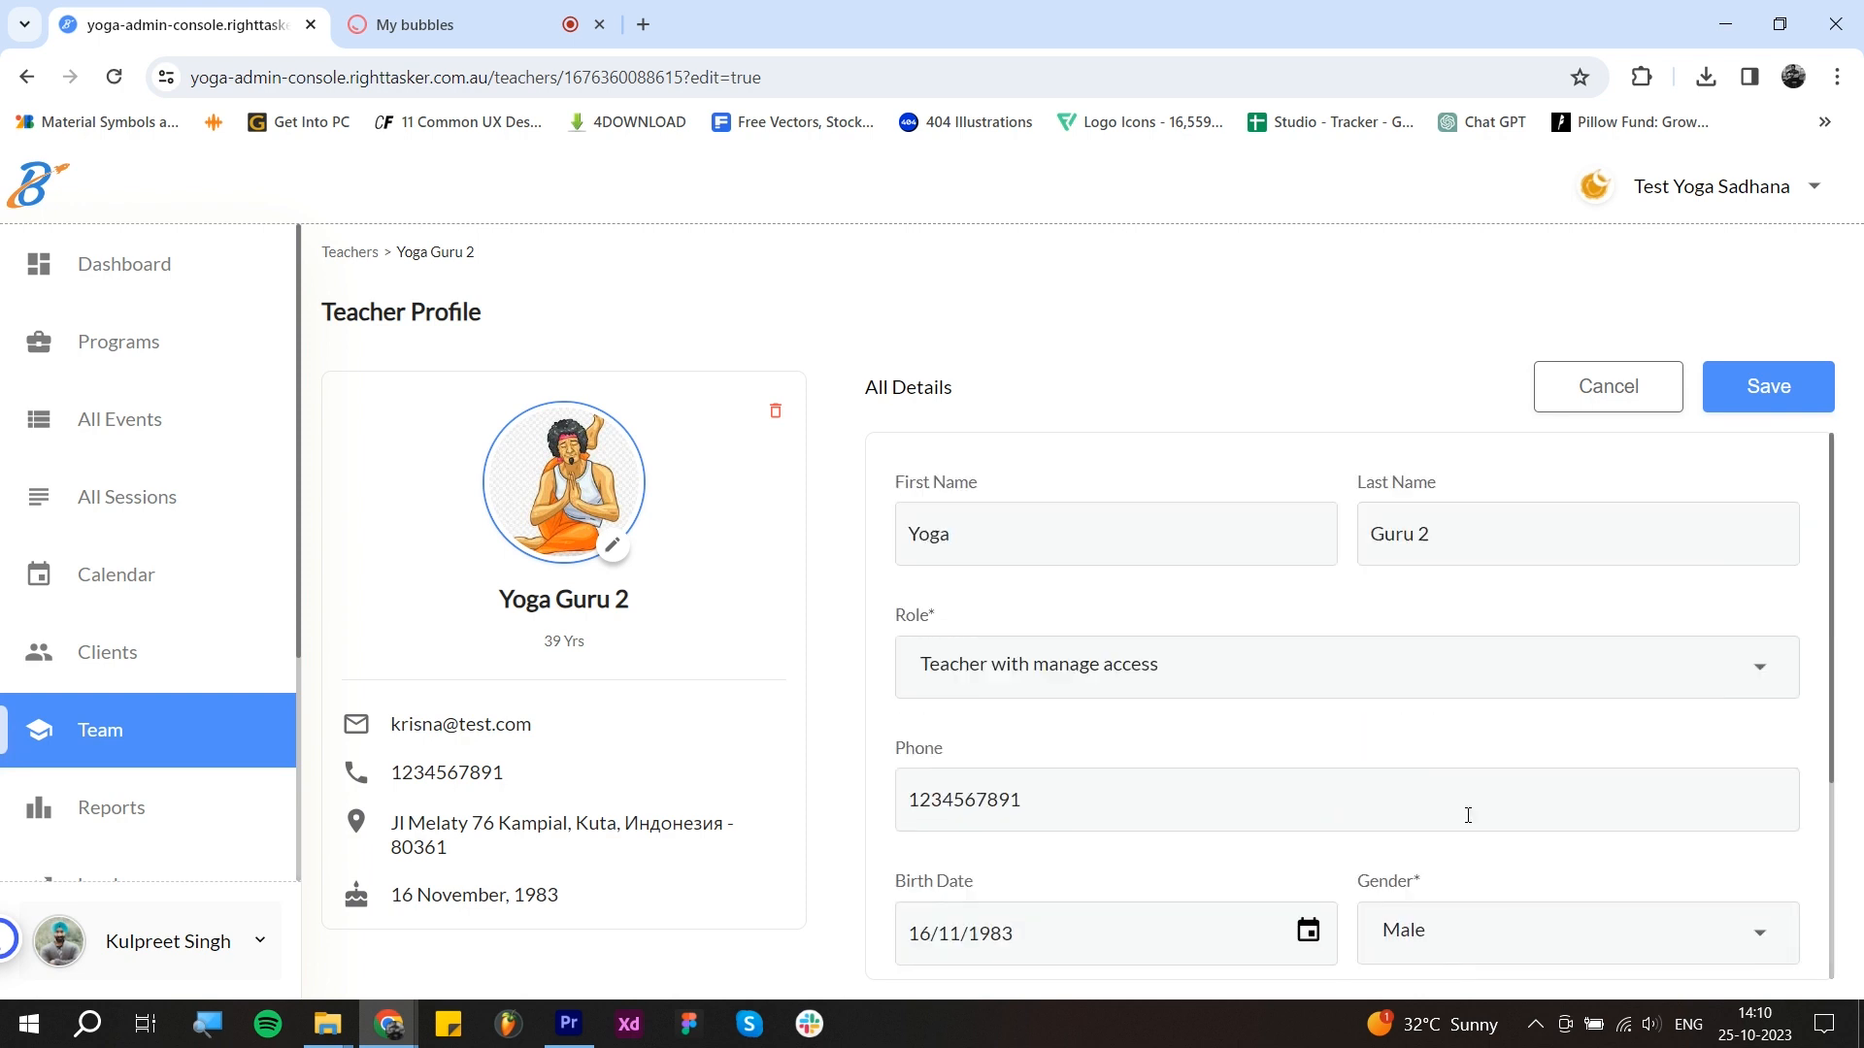
left_click(1760, 405)
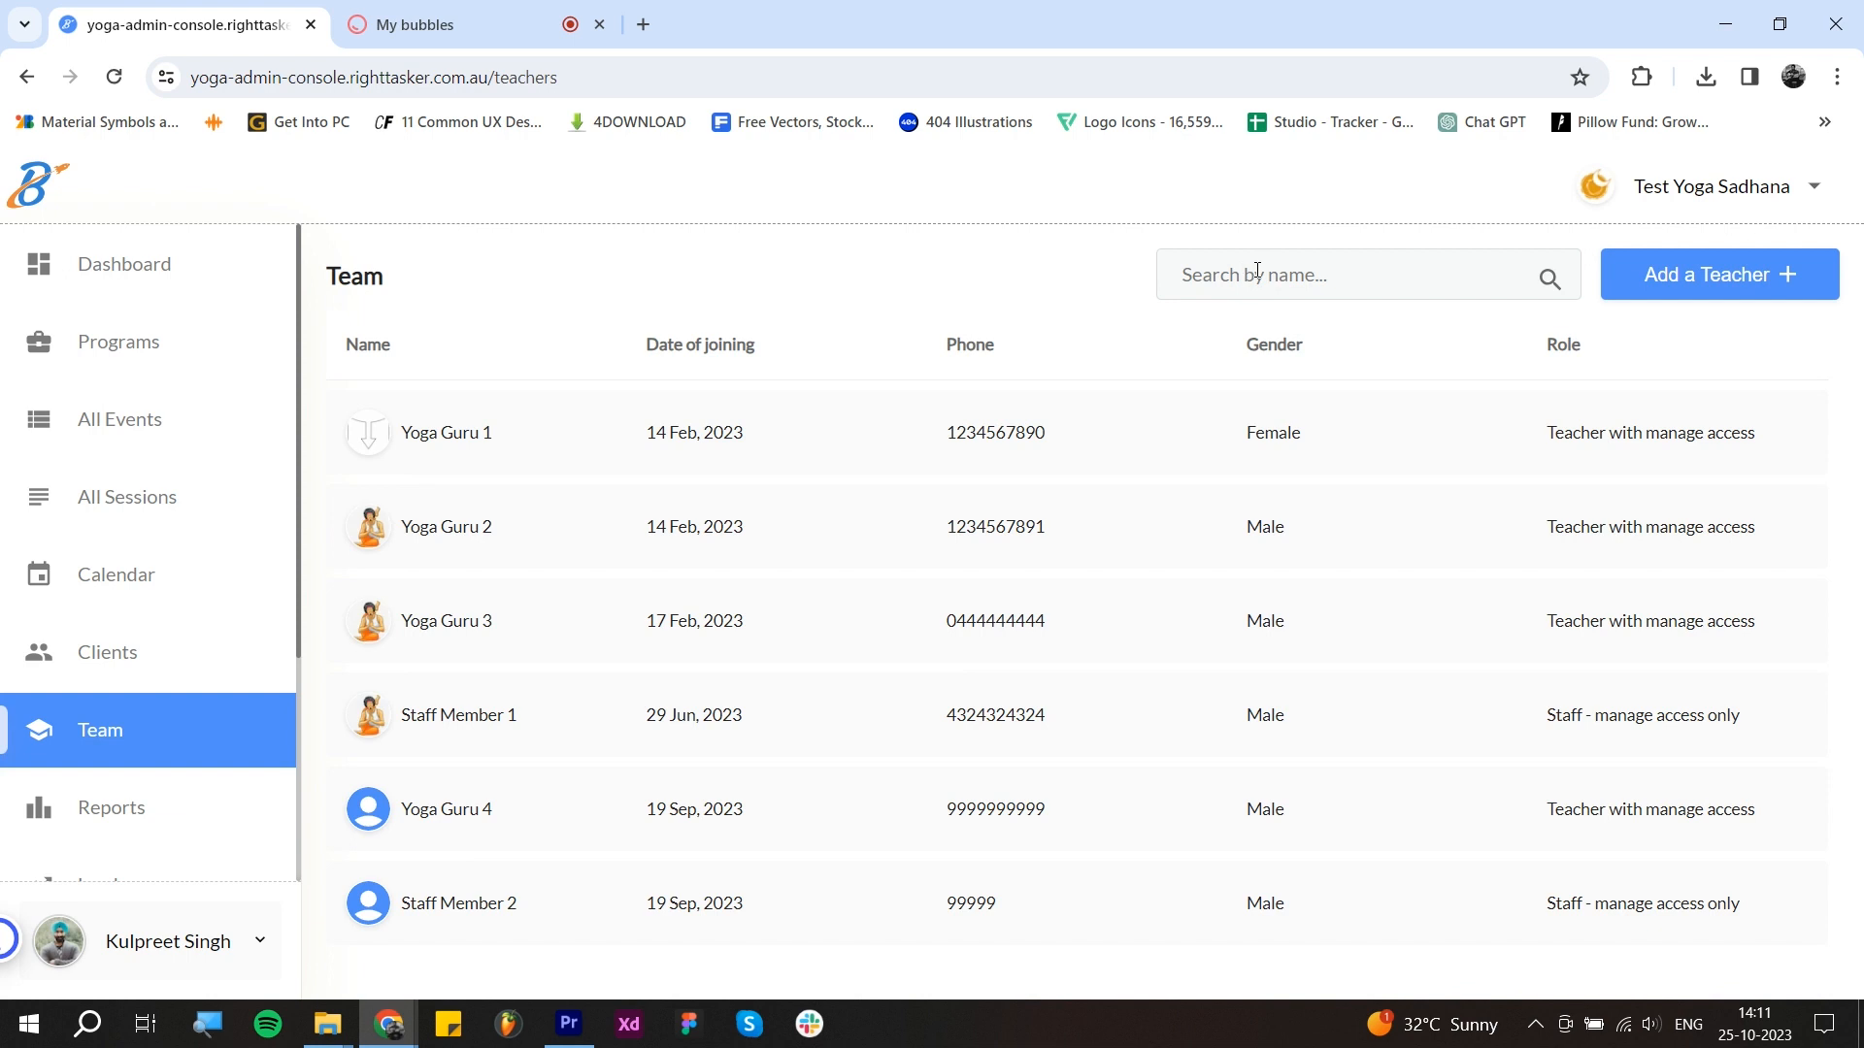
left_click(1259, 273)
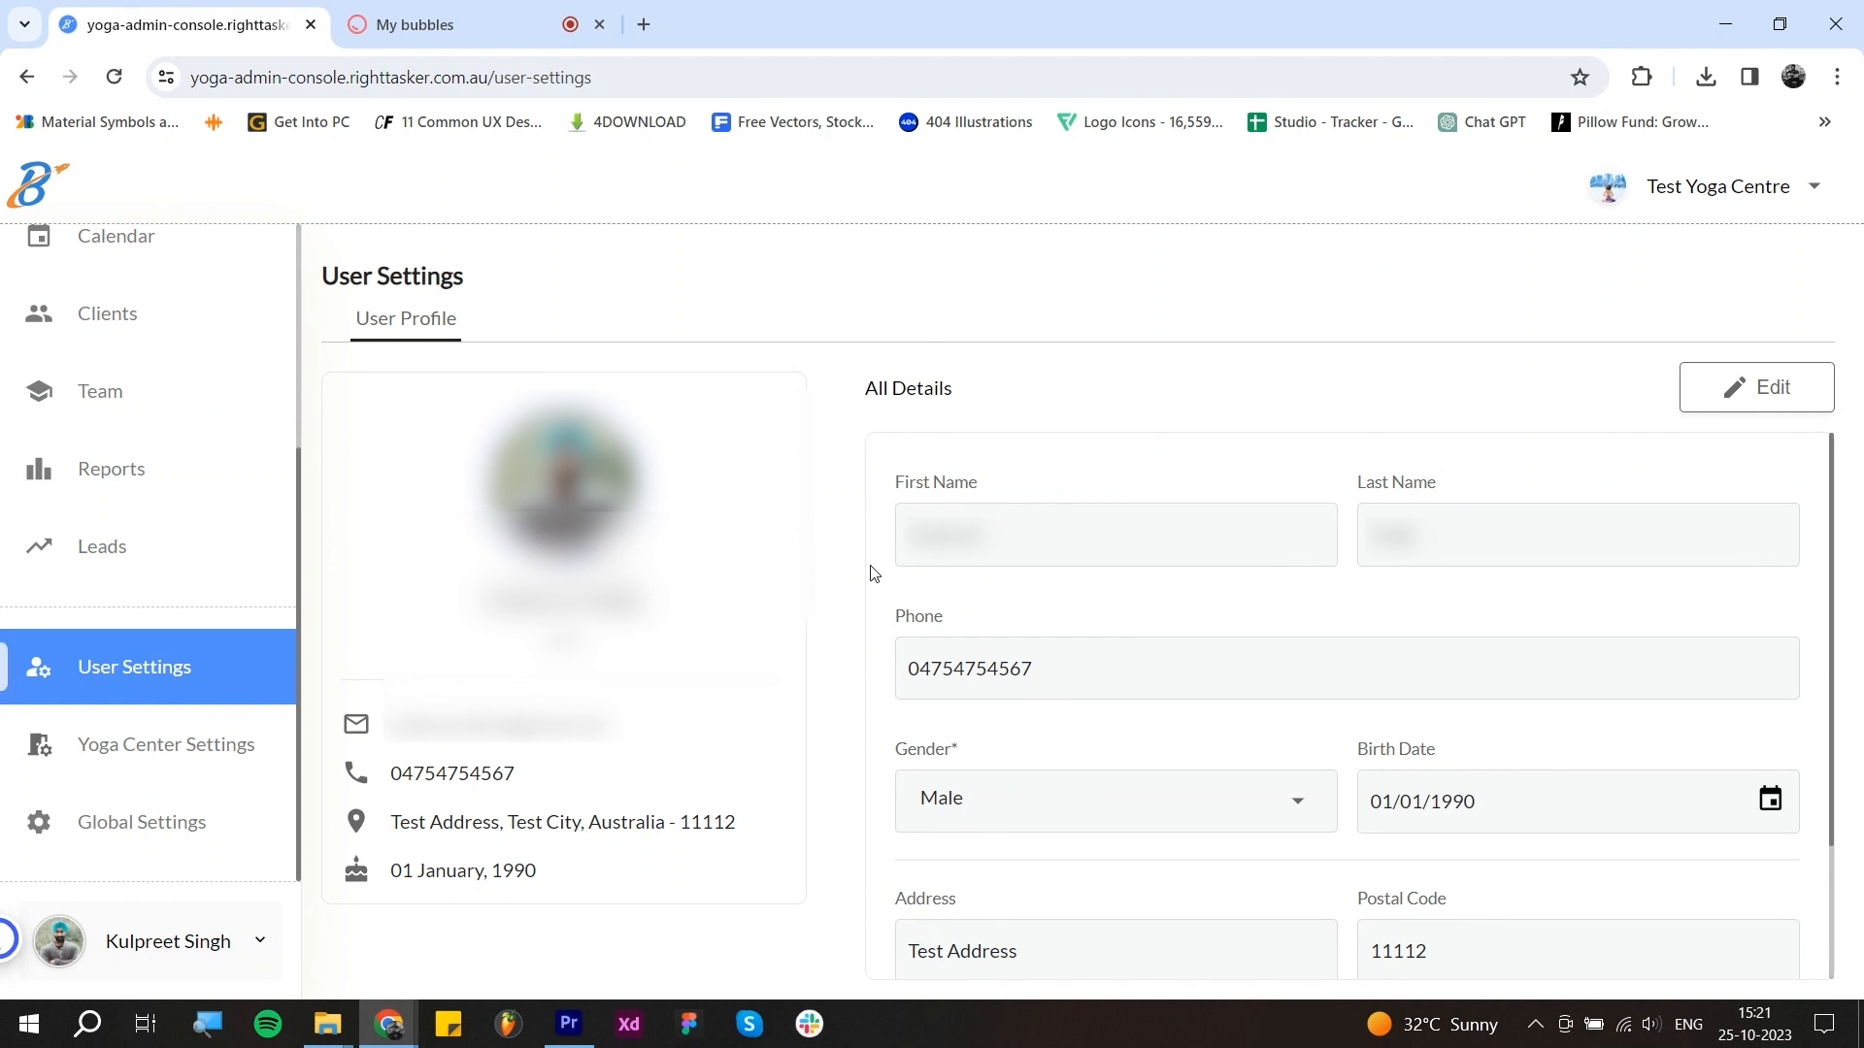
Step: Look over the user profile in User Settings, including its editable fields, and leave editing without saving
scroll(1468, 637, "down", 1)
scroll(1468, 637, "up", 1)
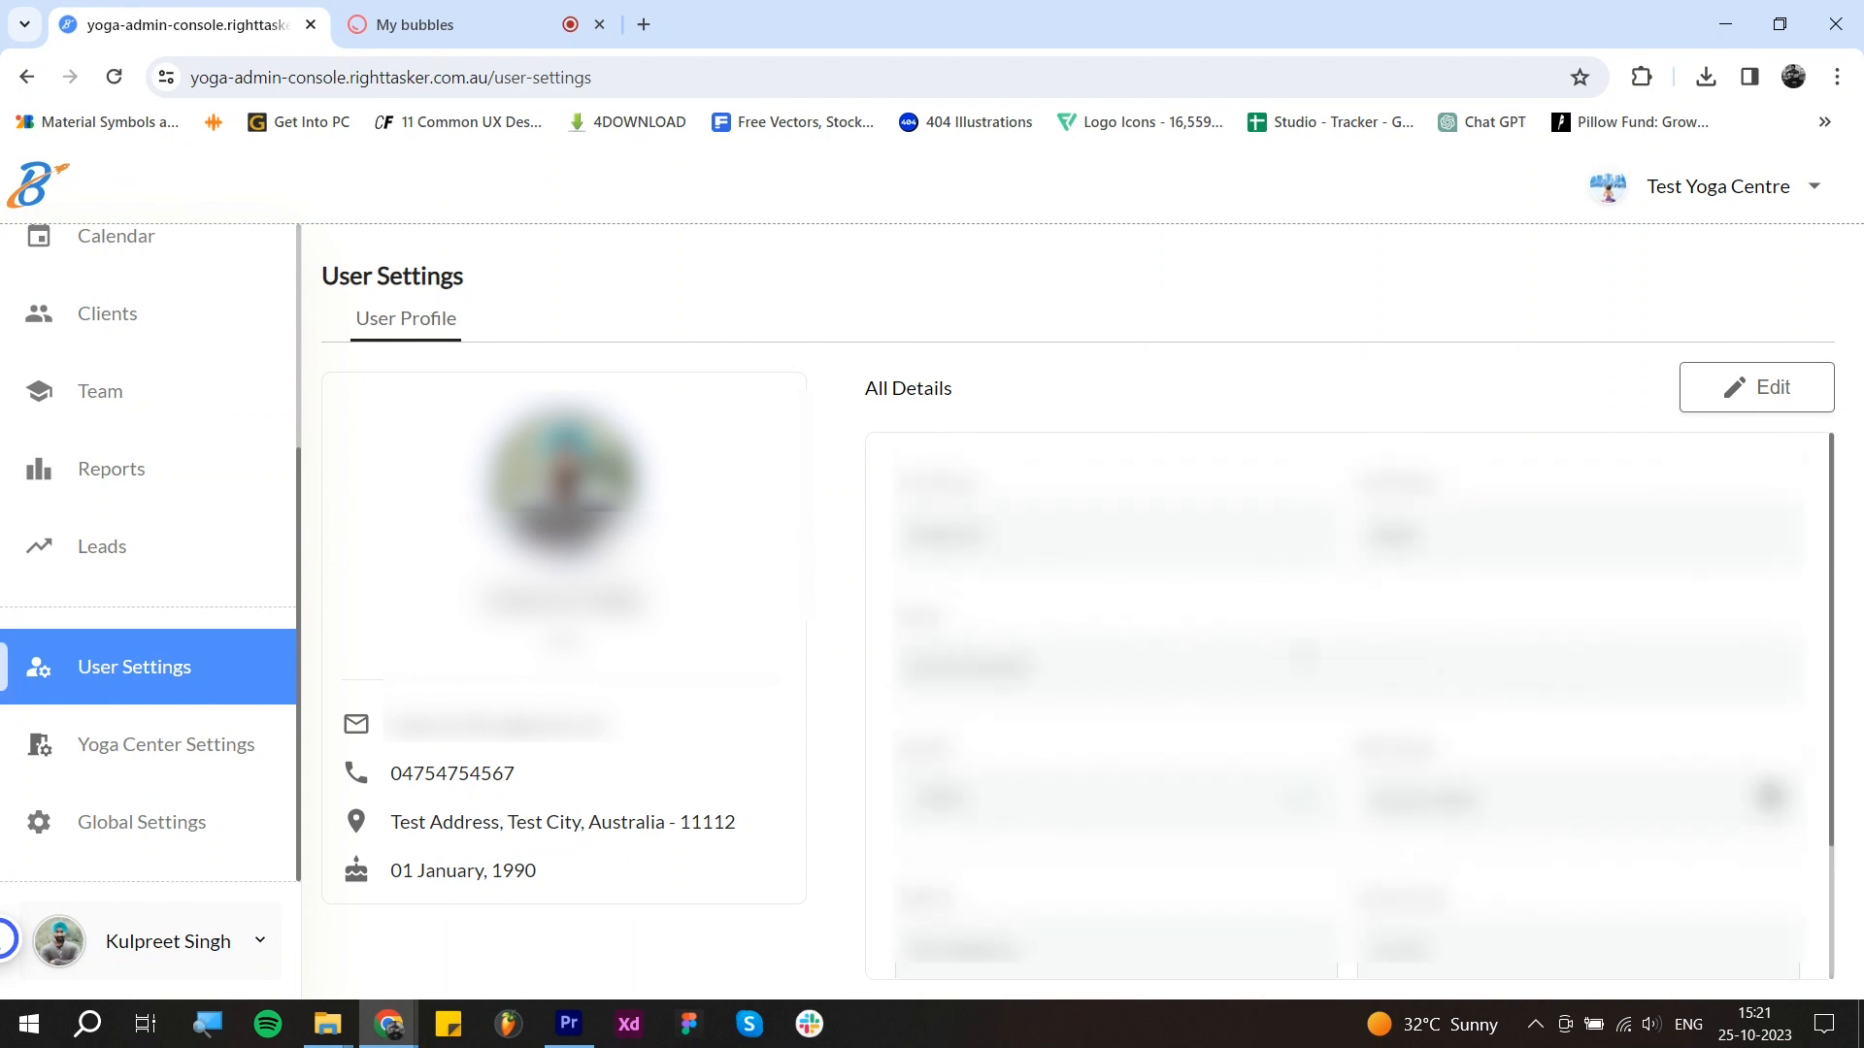
scroll(1126, 623, "down", 2)
scroll(1112, 613, "up", 2)
left_click(1743, 391)
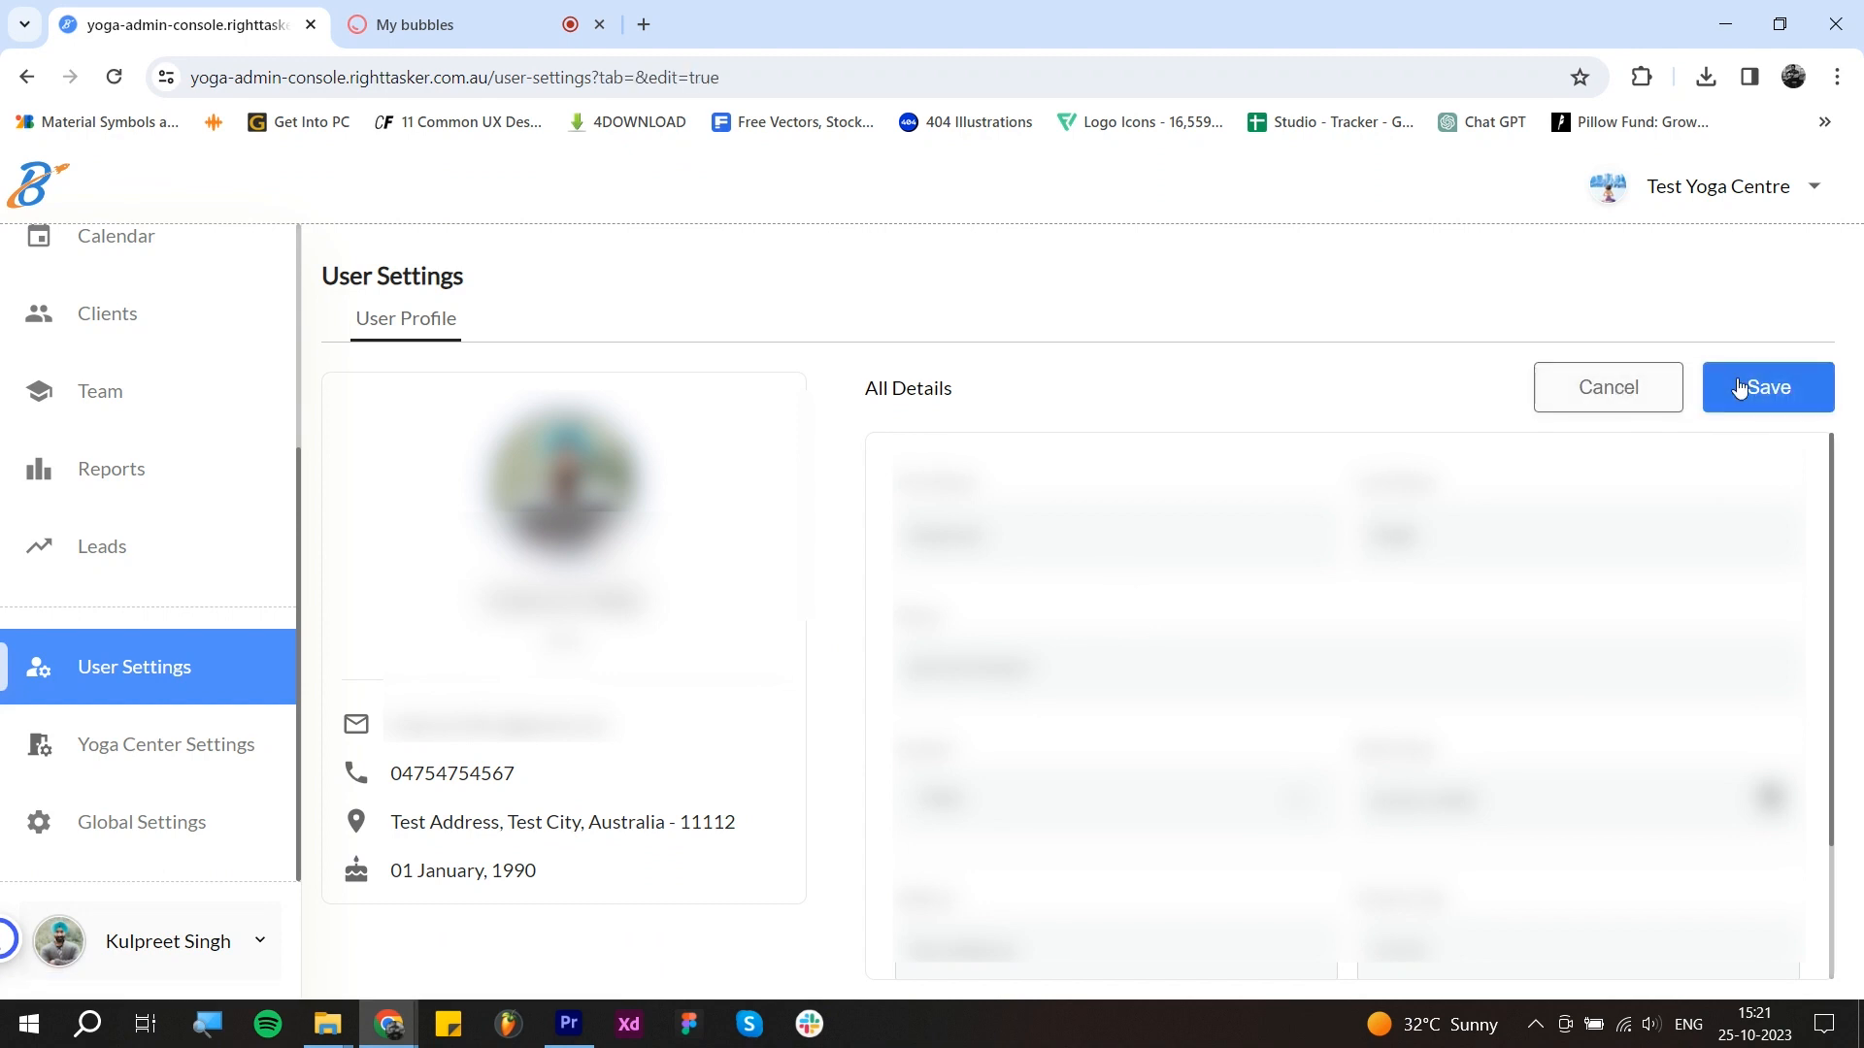
scroll(1227, 650, "down", 2)
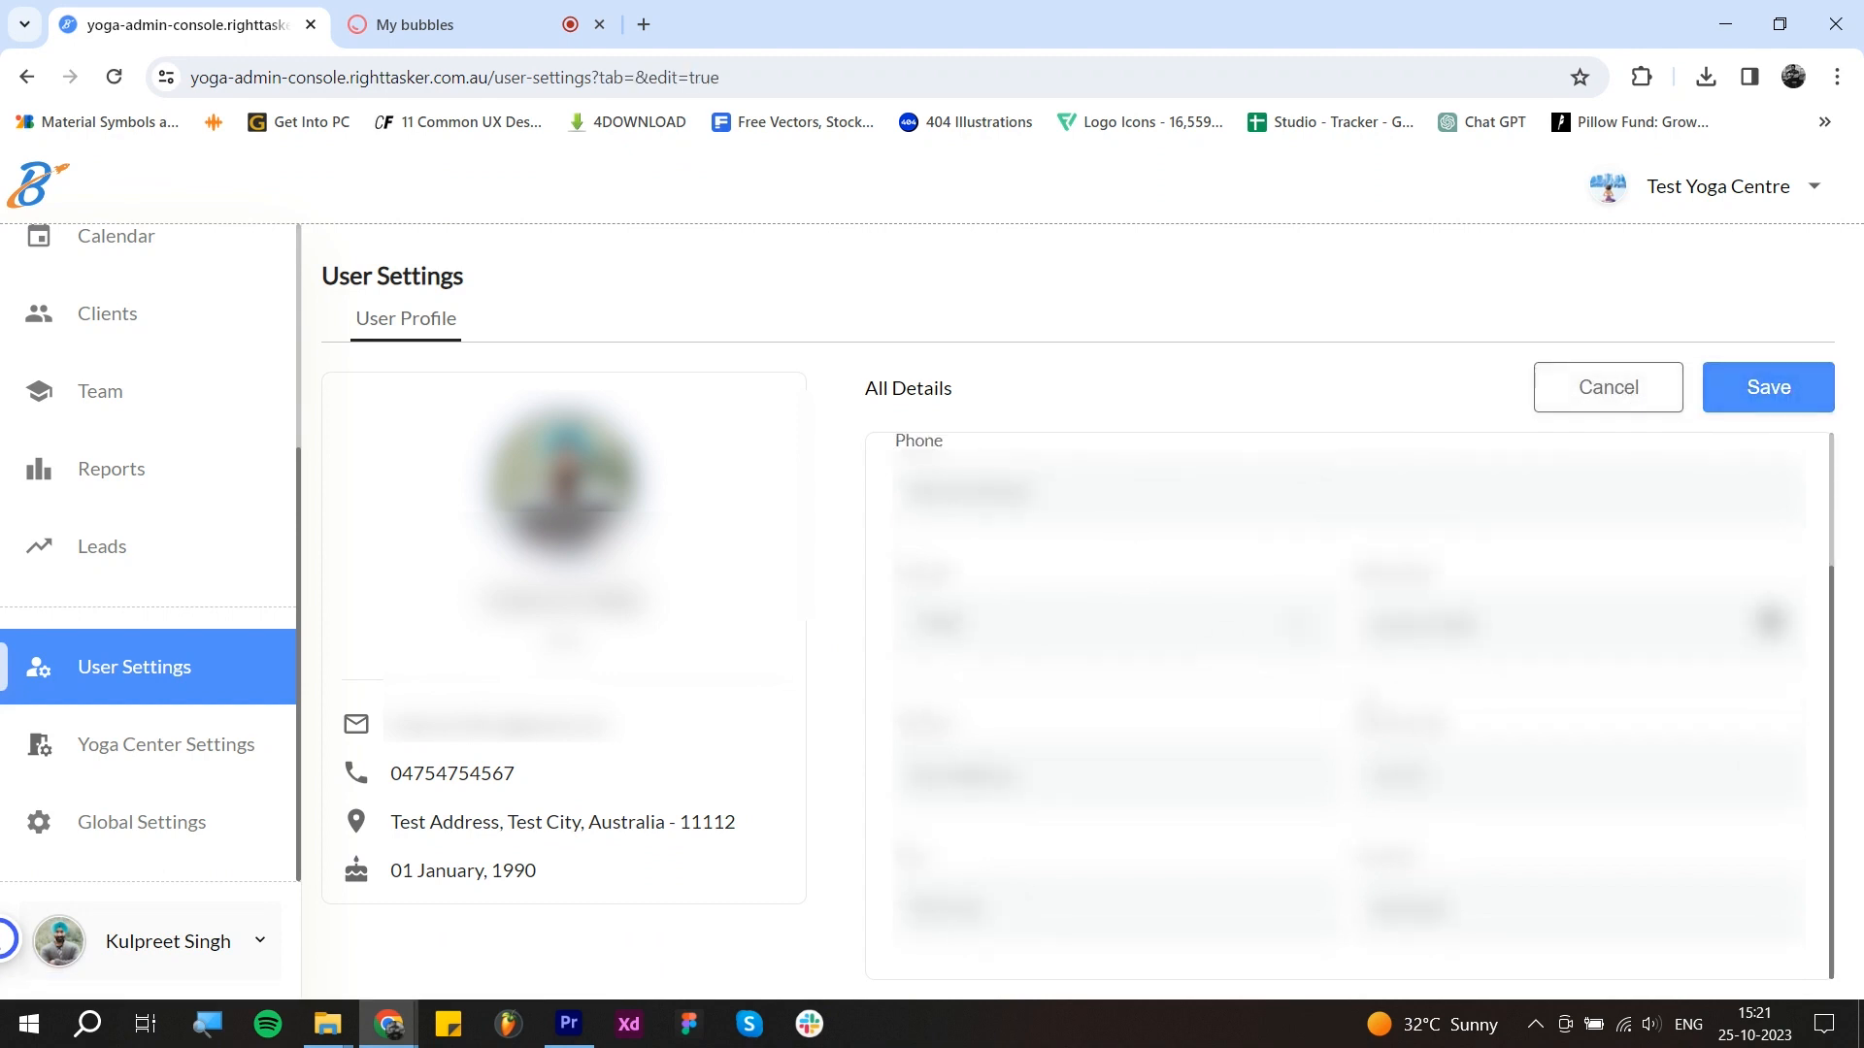
scroll(1257, 439, "up", 2)
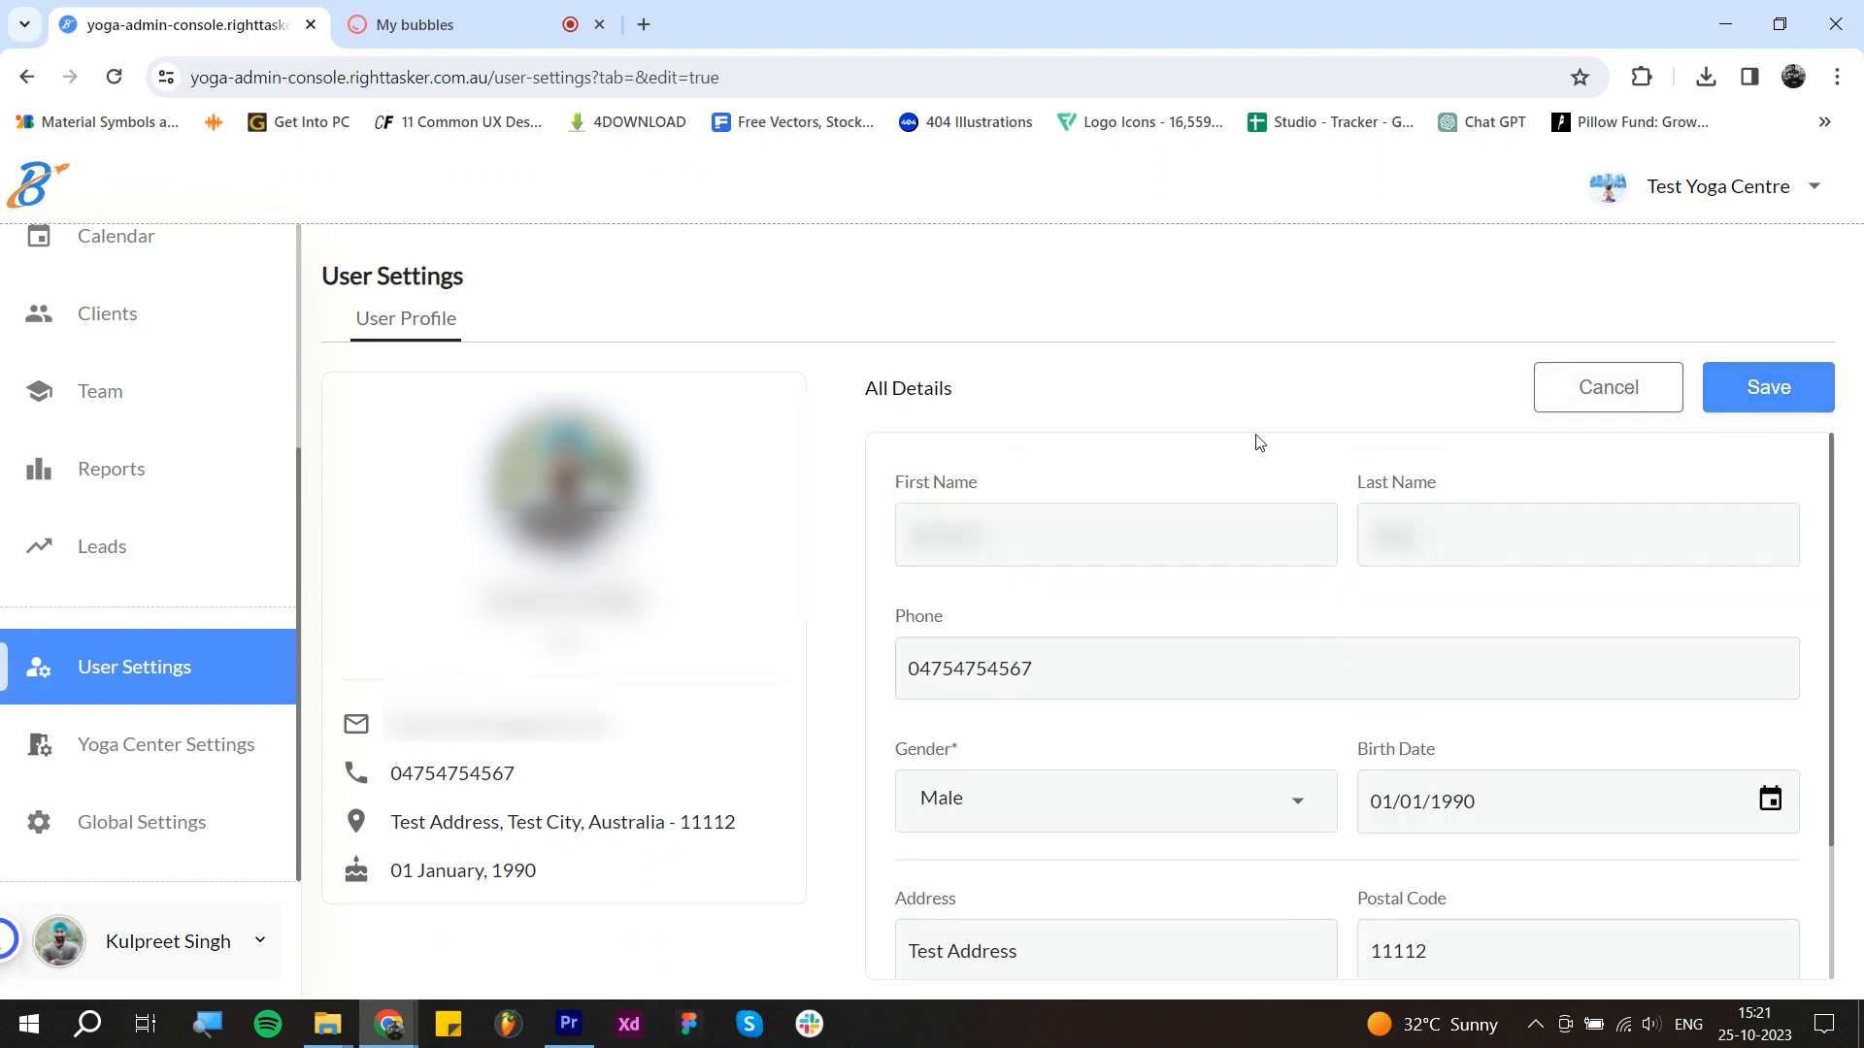
left_click(1584, 390)
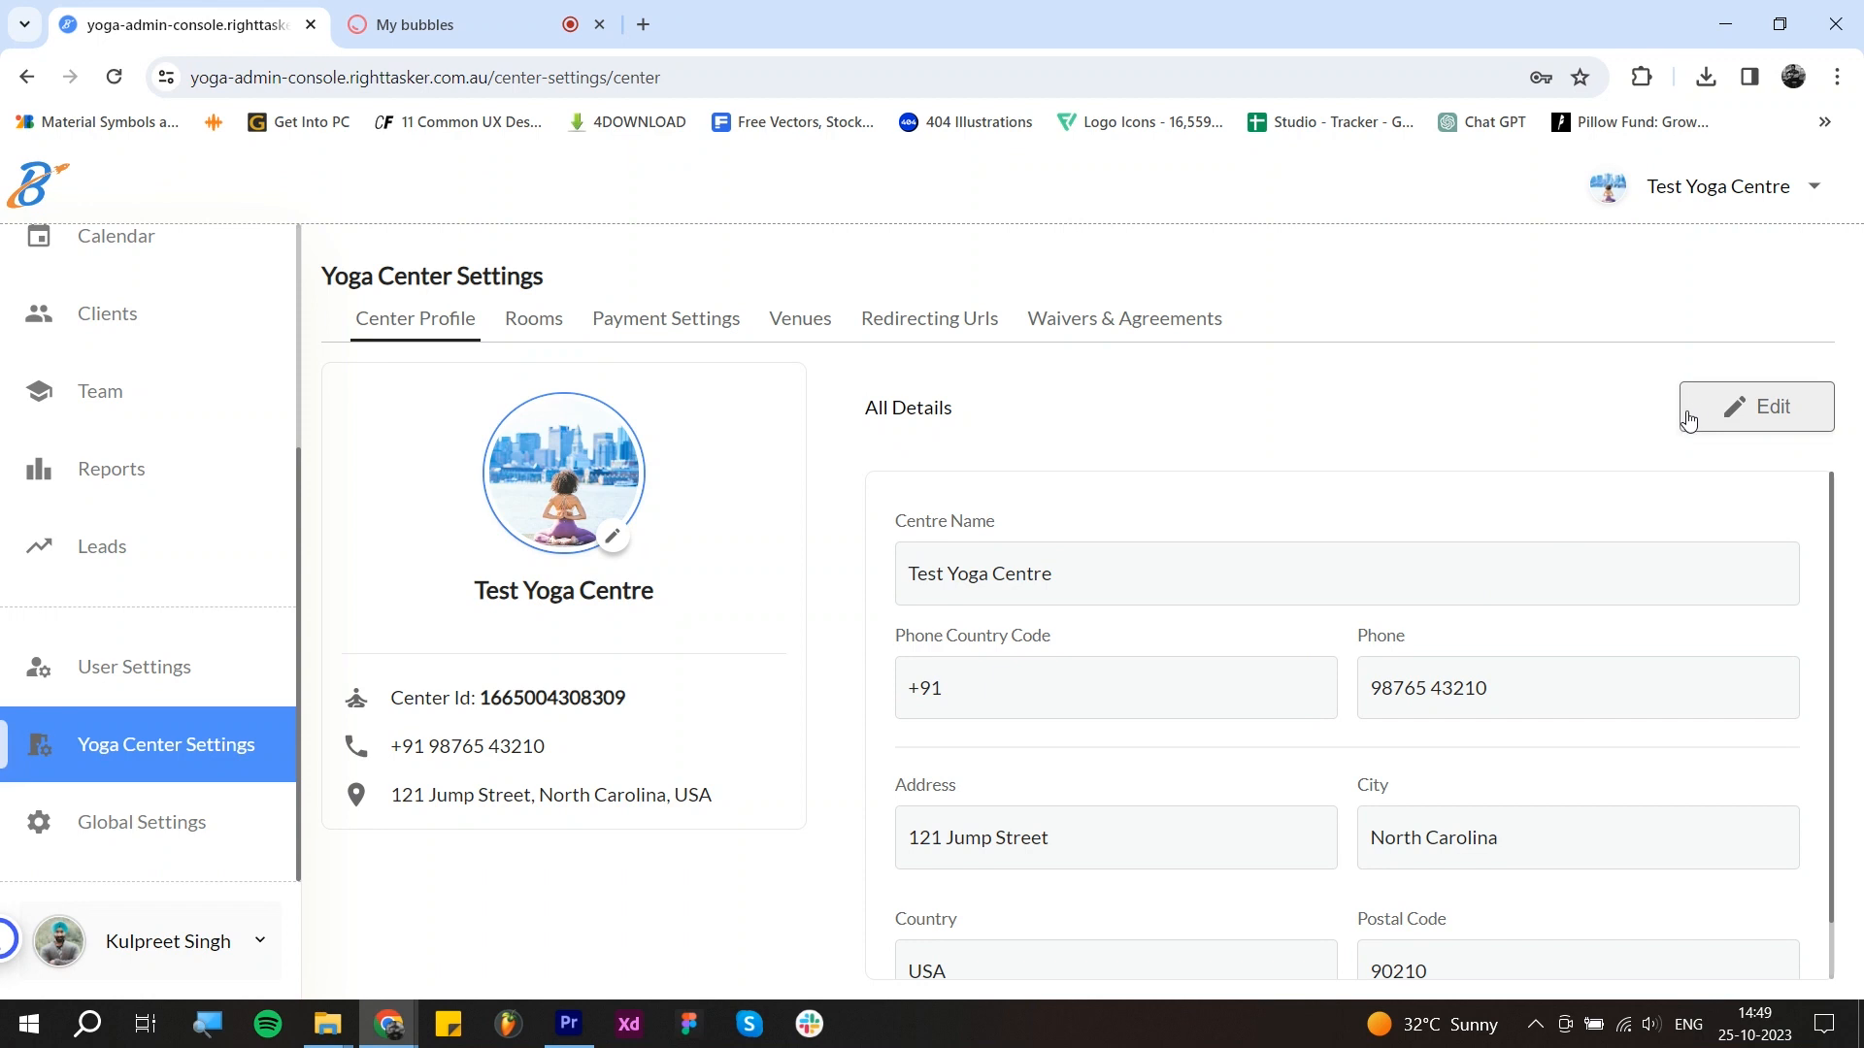
Step: Open the Test Yoga Centre profile for editing, check its fields and save it, and show the centre's Rooms list
left_click(1725, 416)
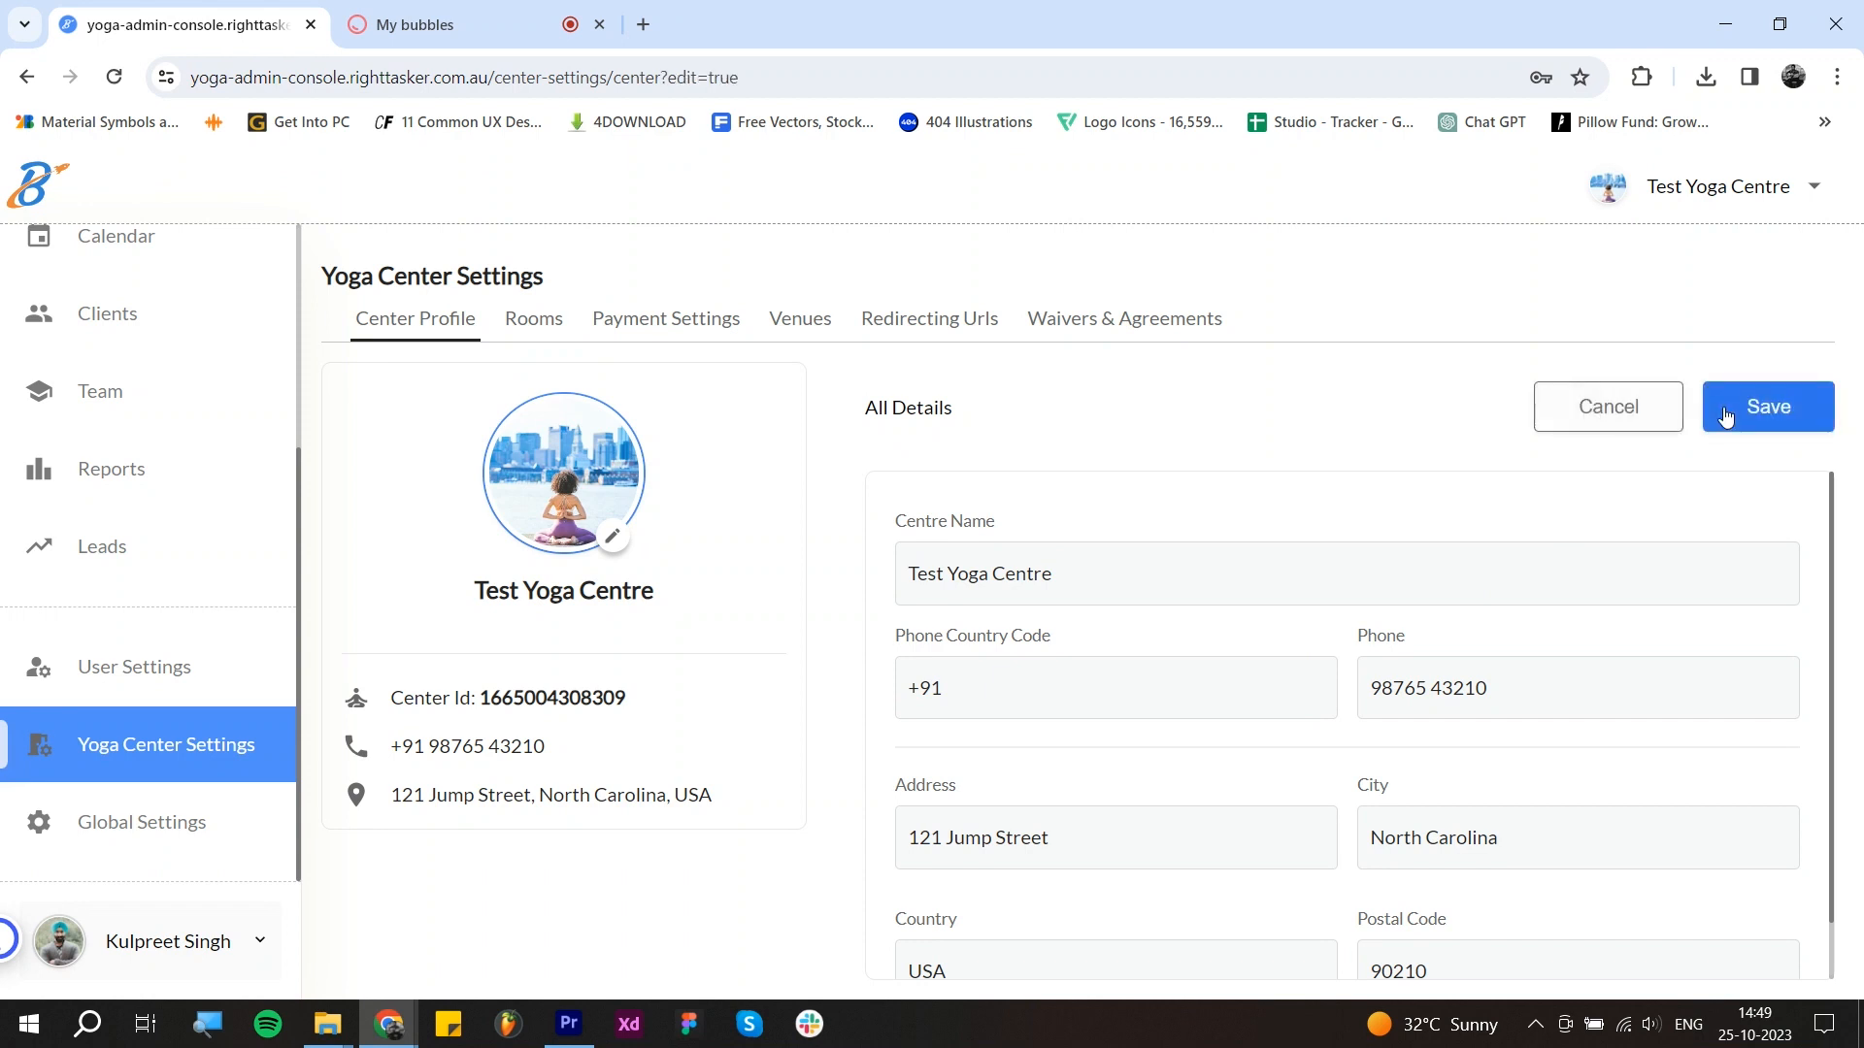
scroll(1177, 587, "down", 1)
scroll(1282, 569, "up", 1)
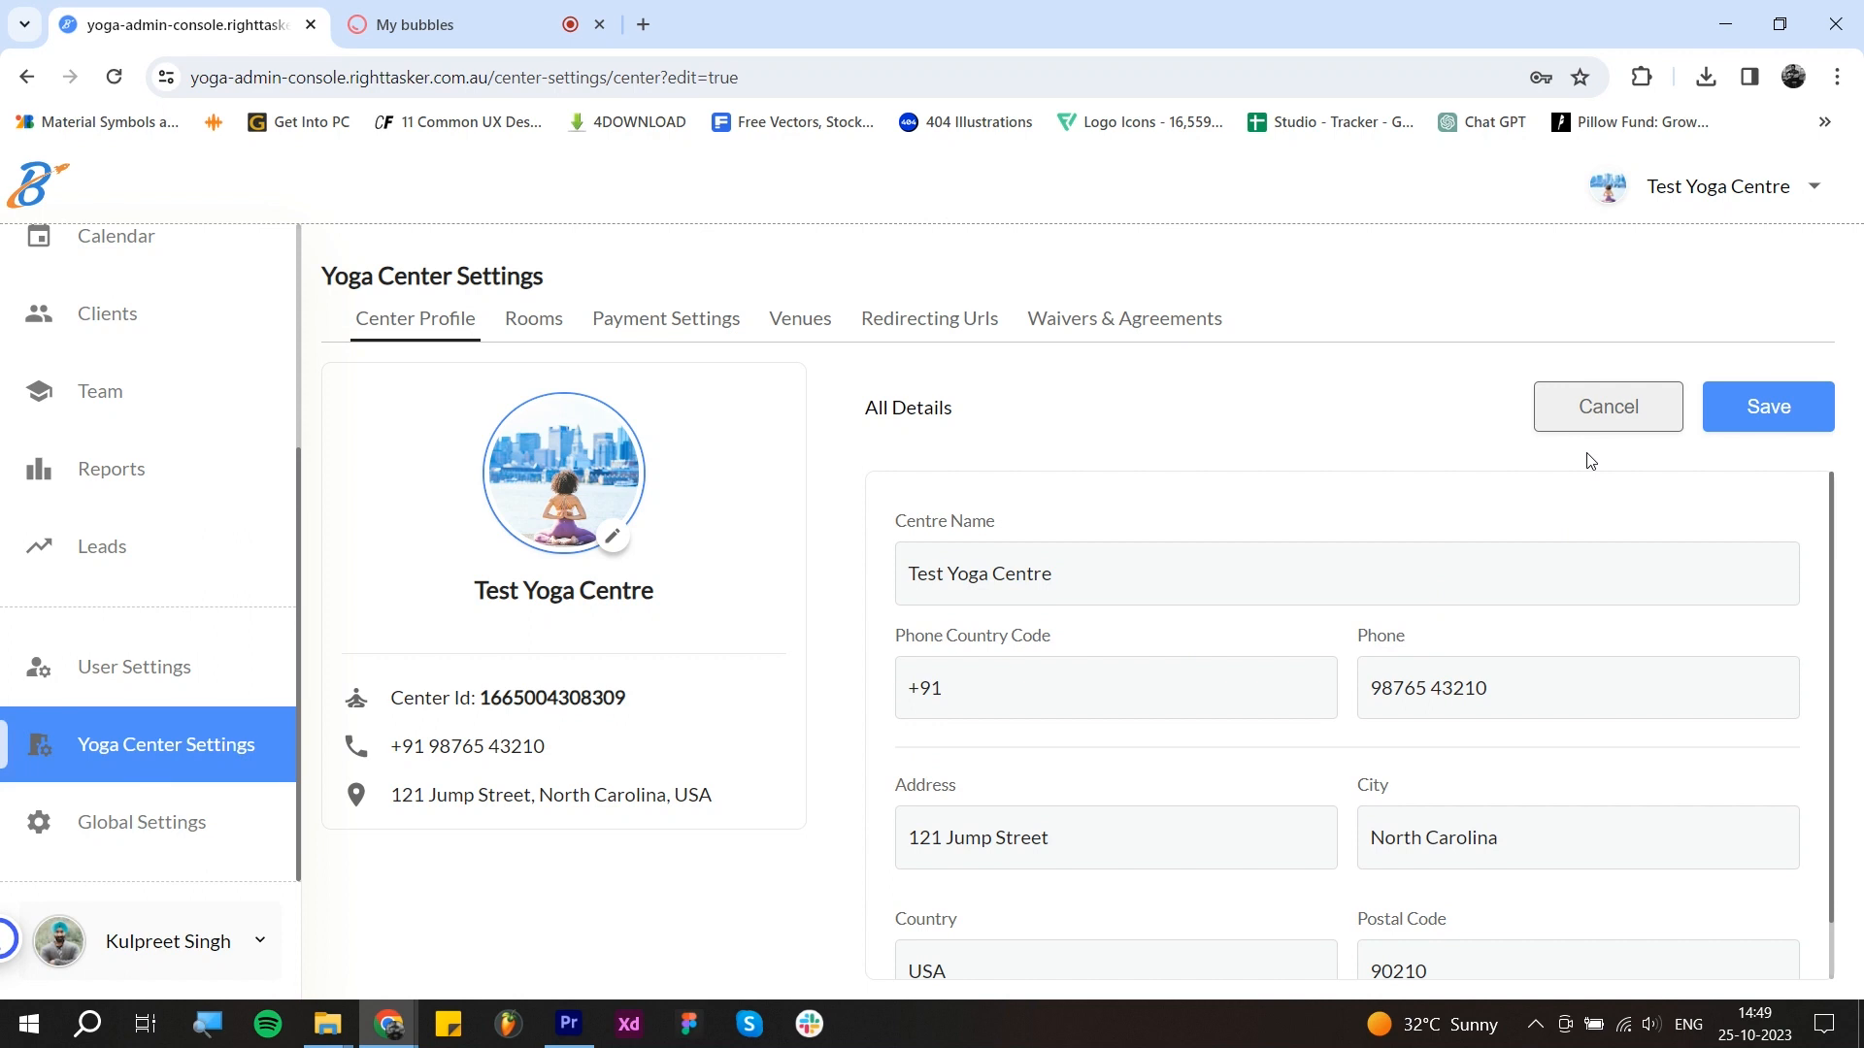
left_click_drag(1221, 579, 886, 583)
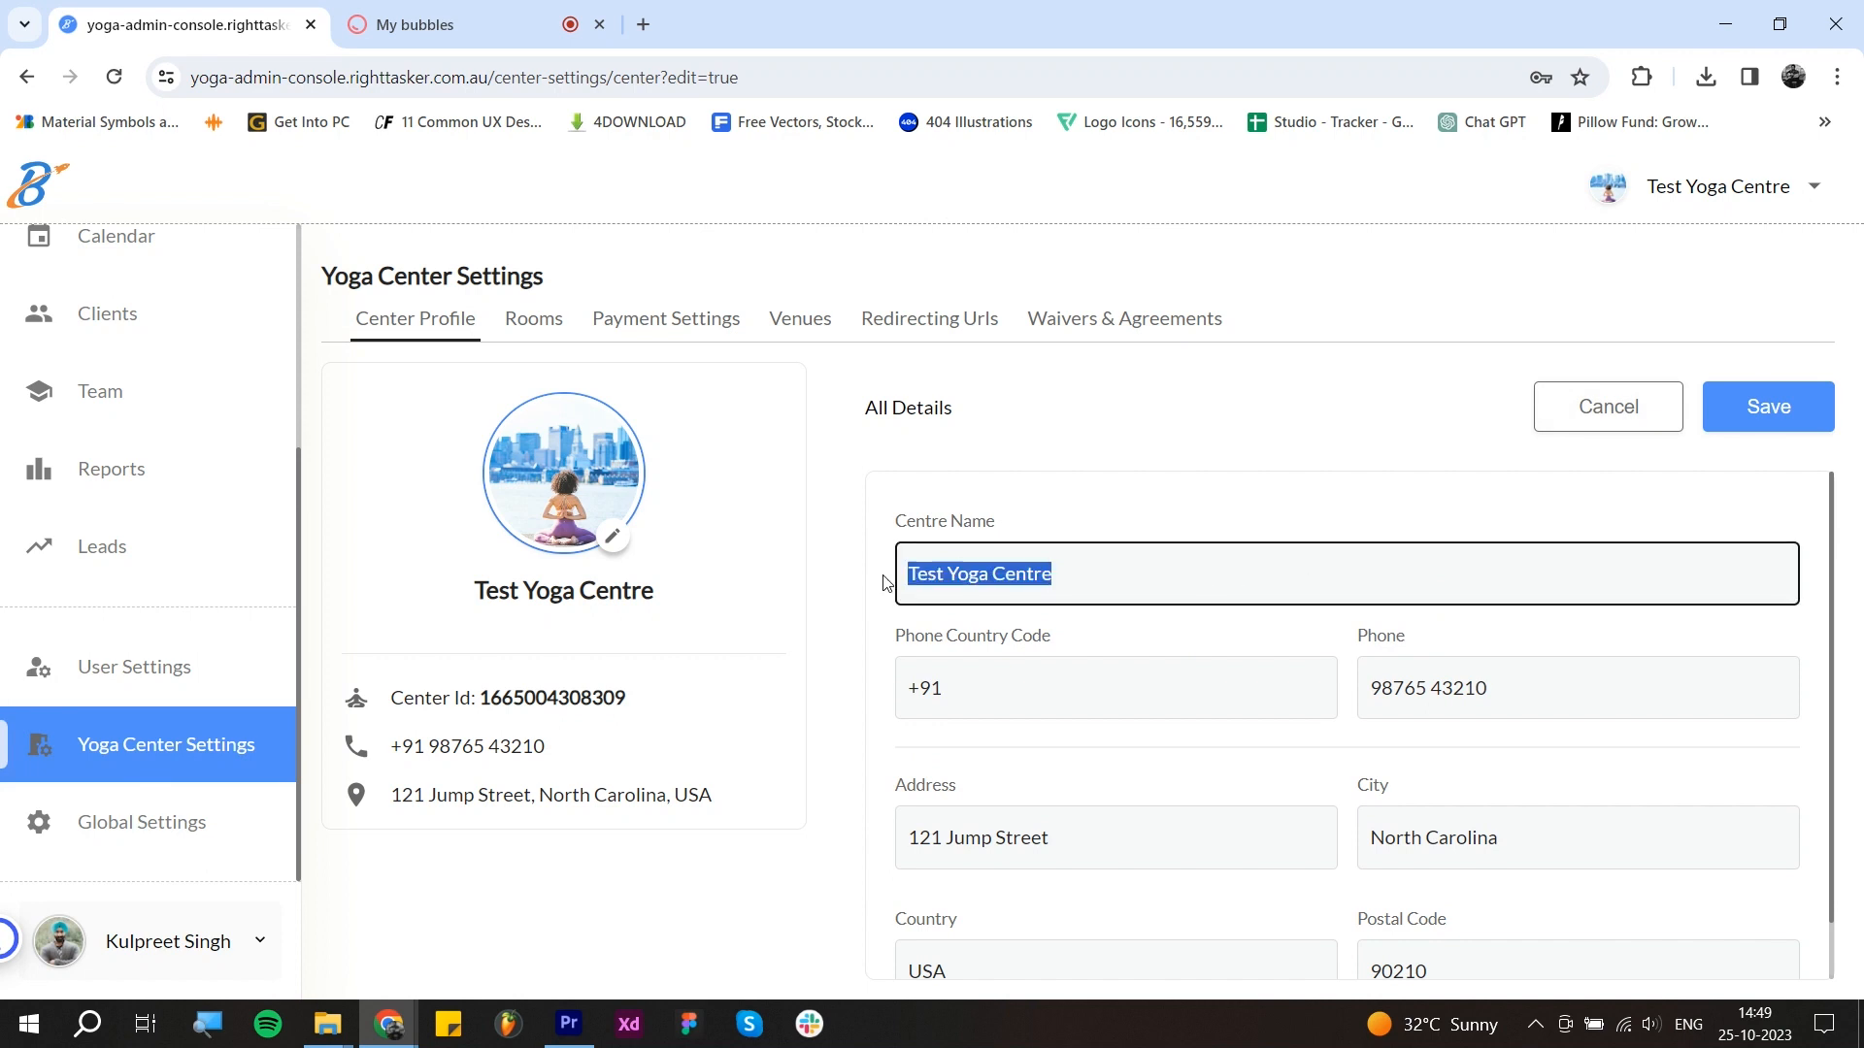
left_click(1090, 574)
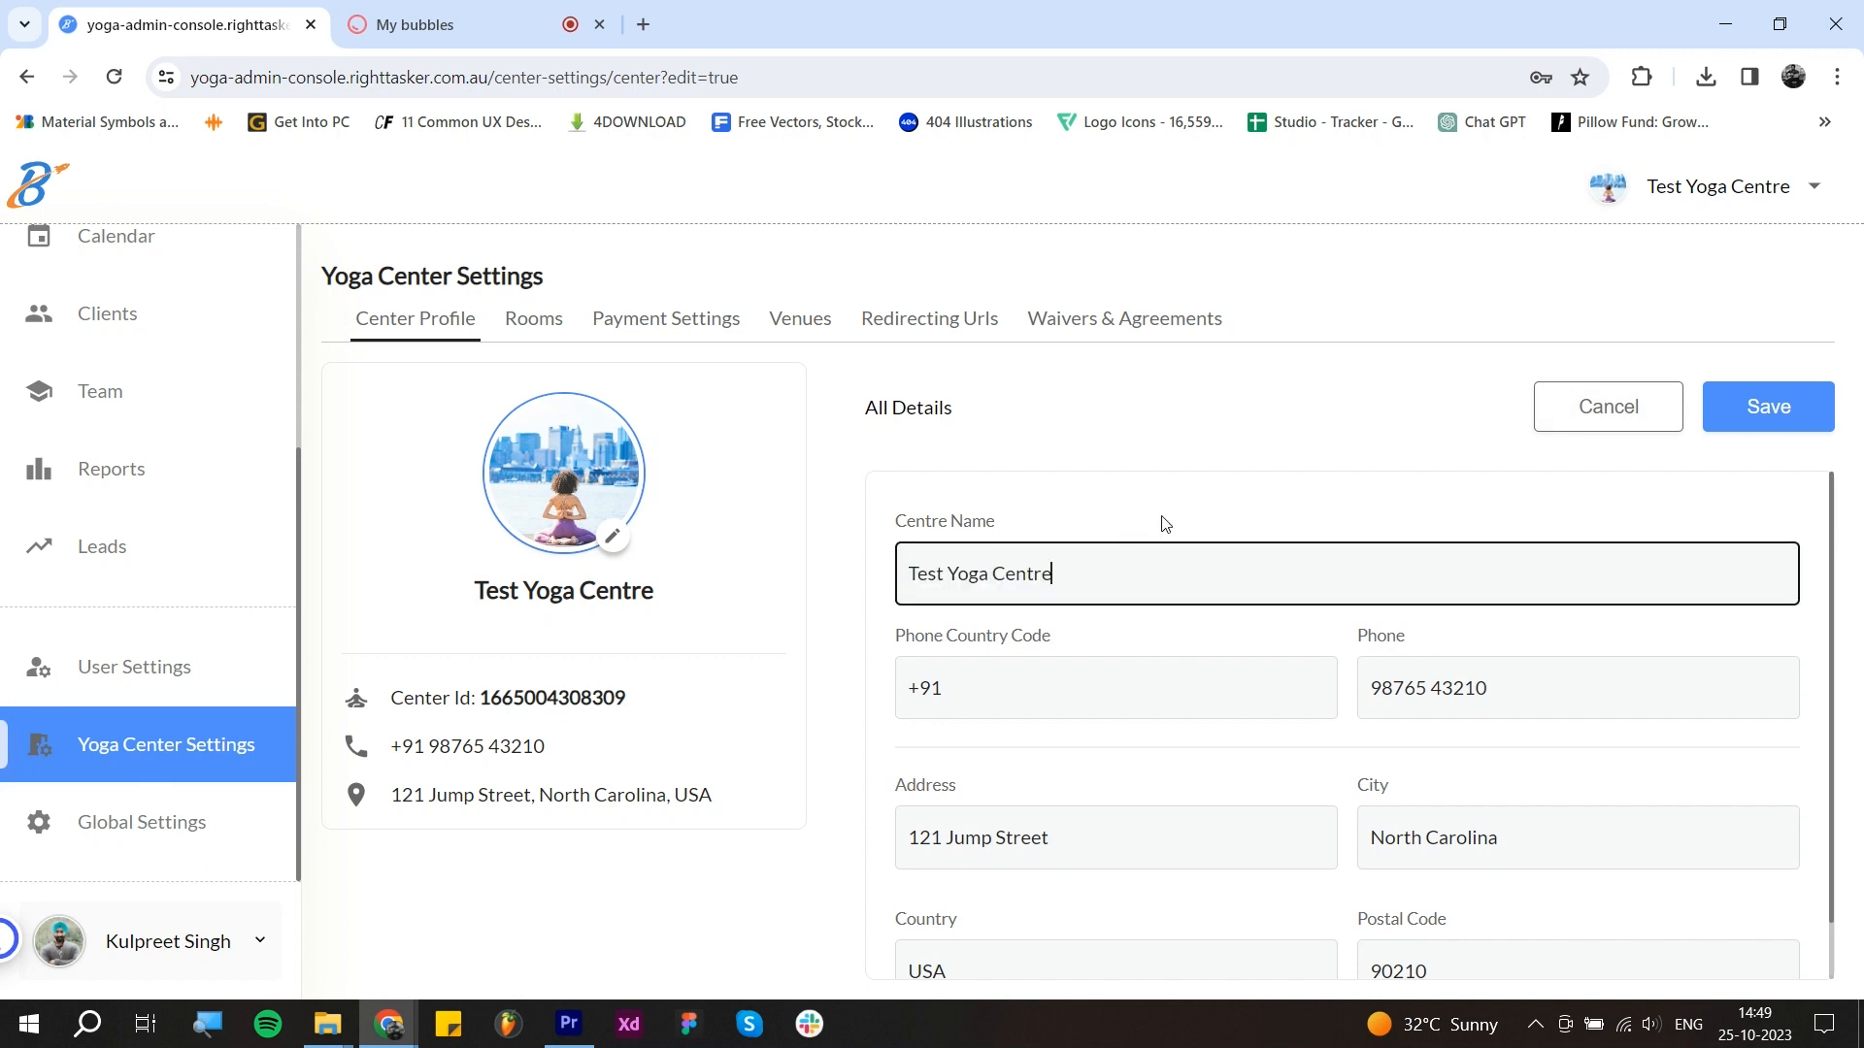
scroll(1223, 621, "down", 1)
scroll(1360, 777, "up", 1)
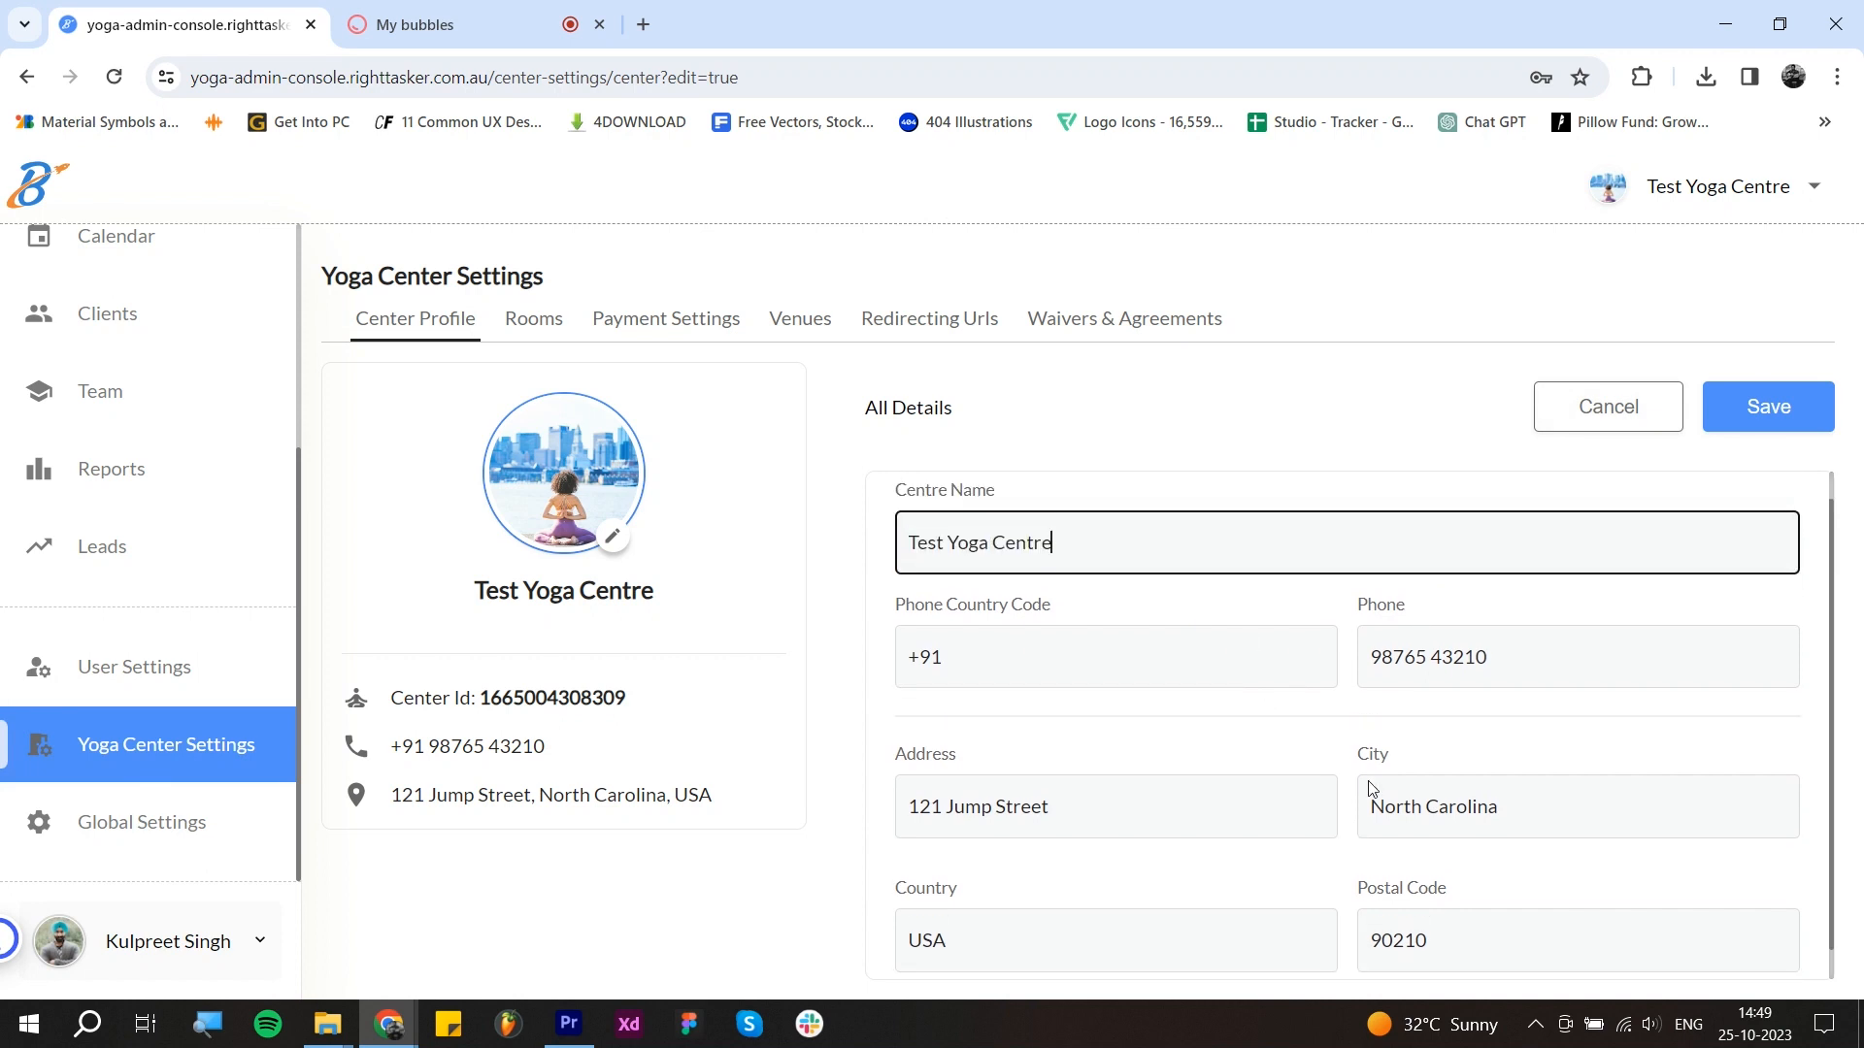
left_click(1752, 427)
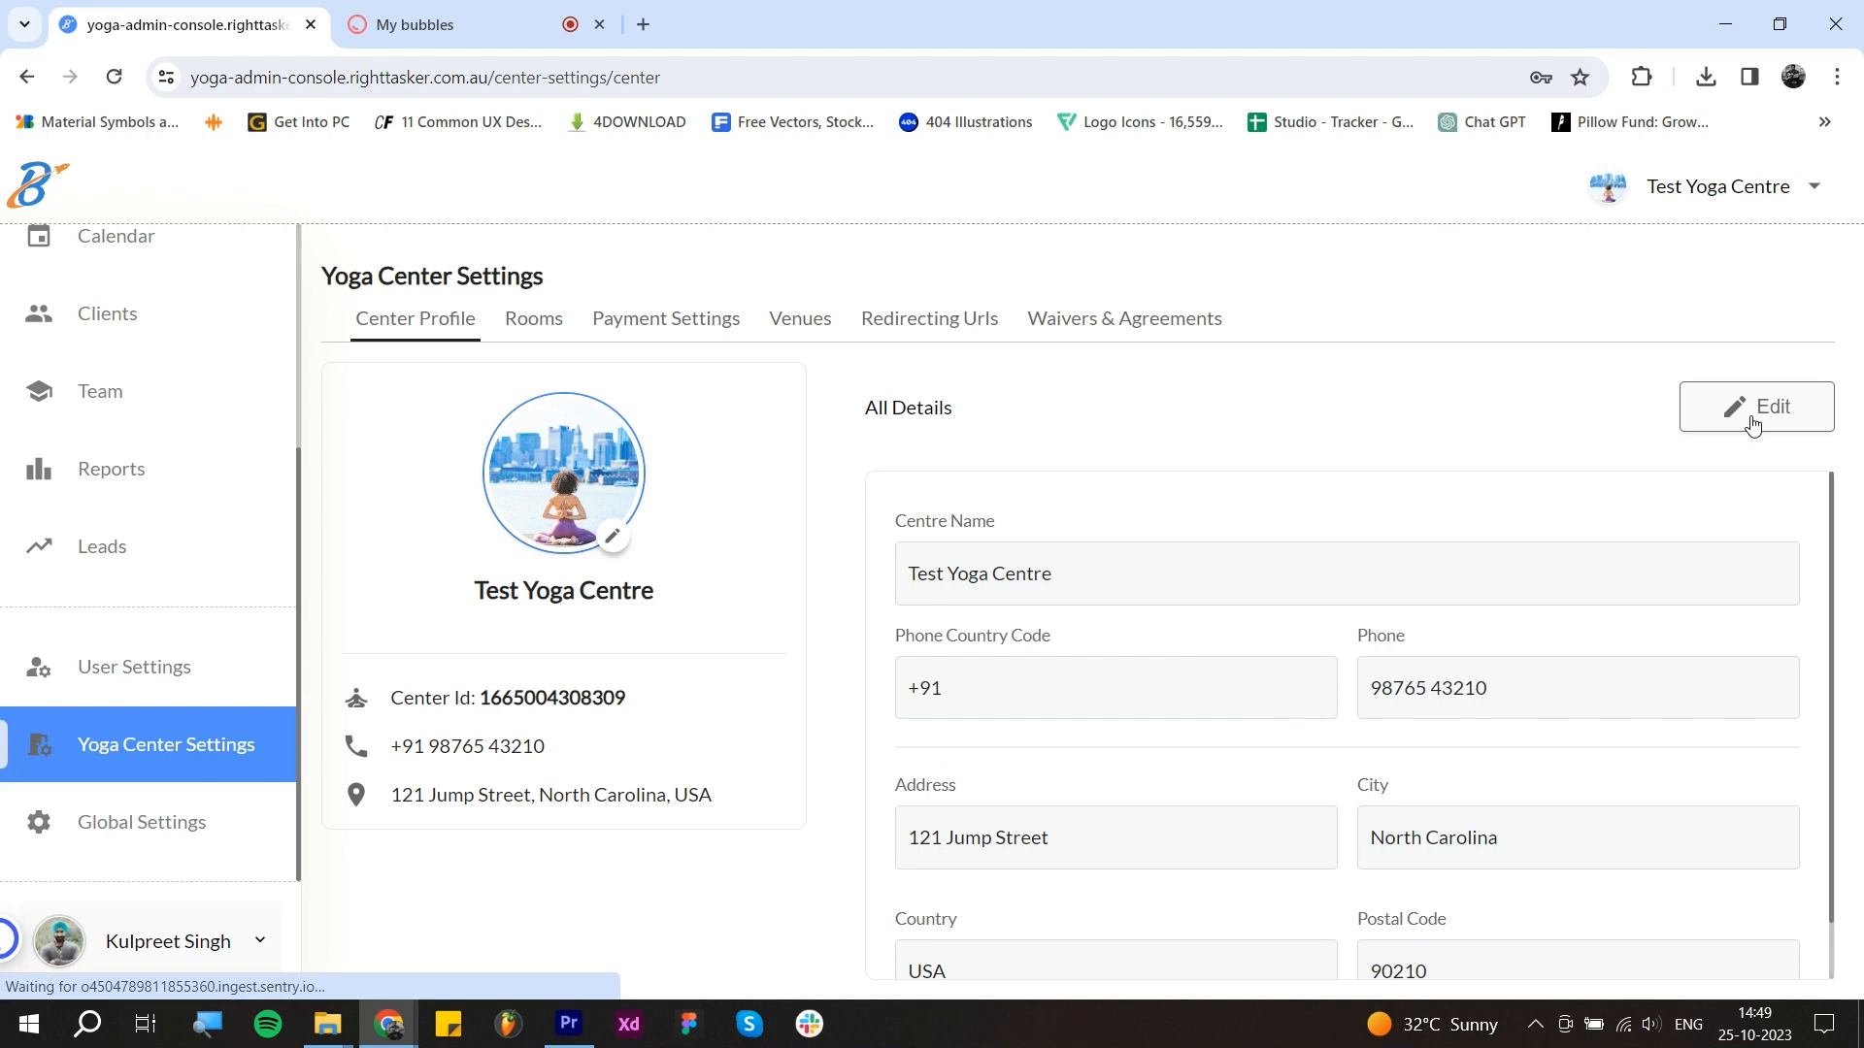
left_click(532, 325)
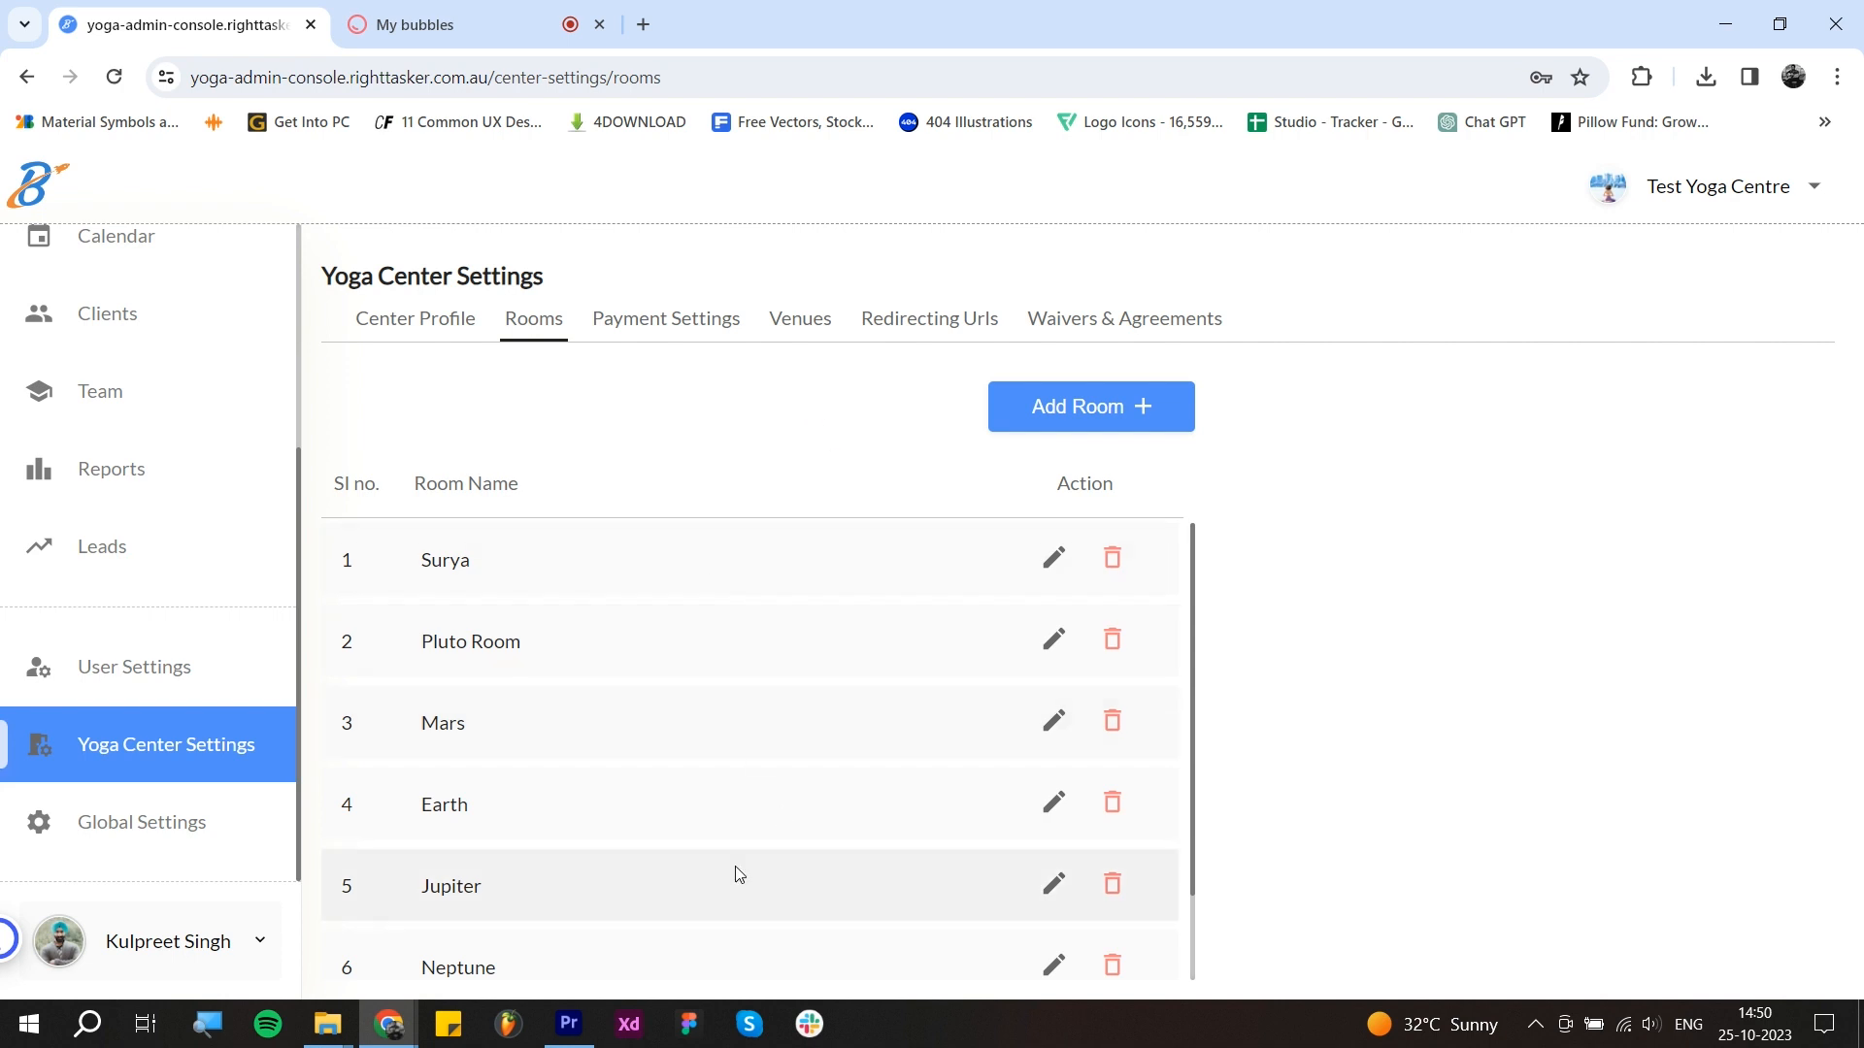
Step: Look over the Rooms list and the Add Room form, cancel without adding a room, and show the Payment Settings
scroll(789, 794, "down", 1)
scroll(796, 785, "up", 1)
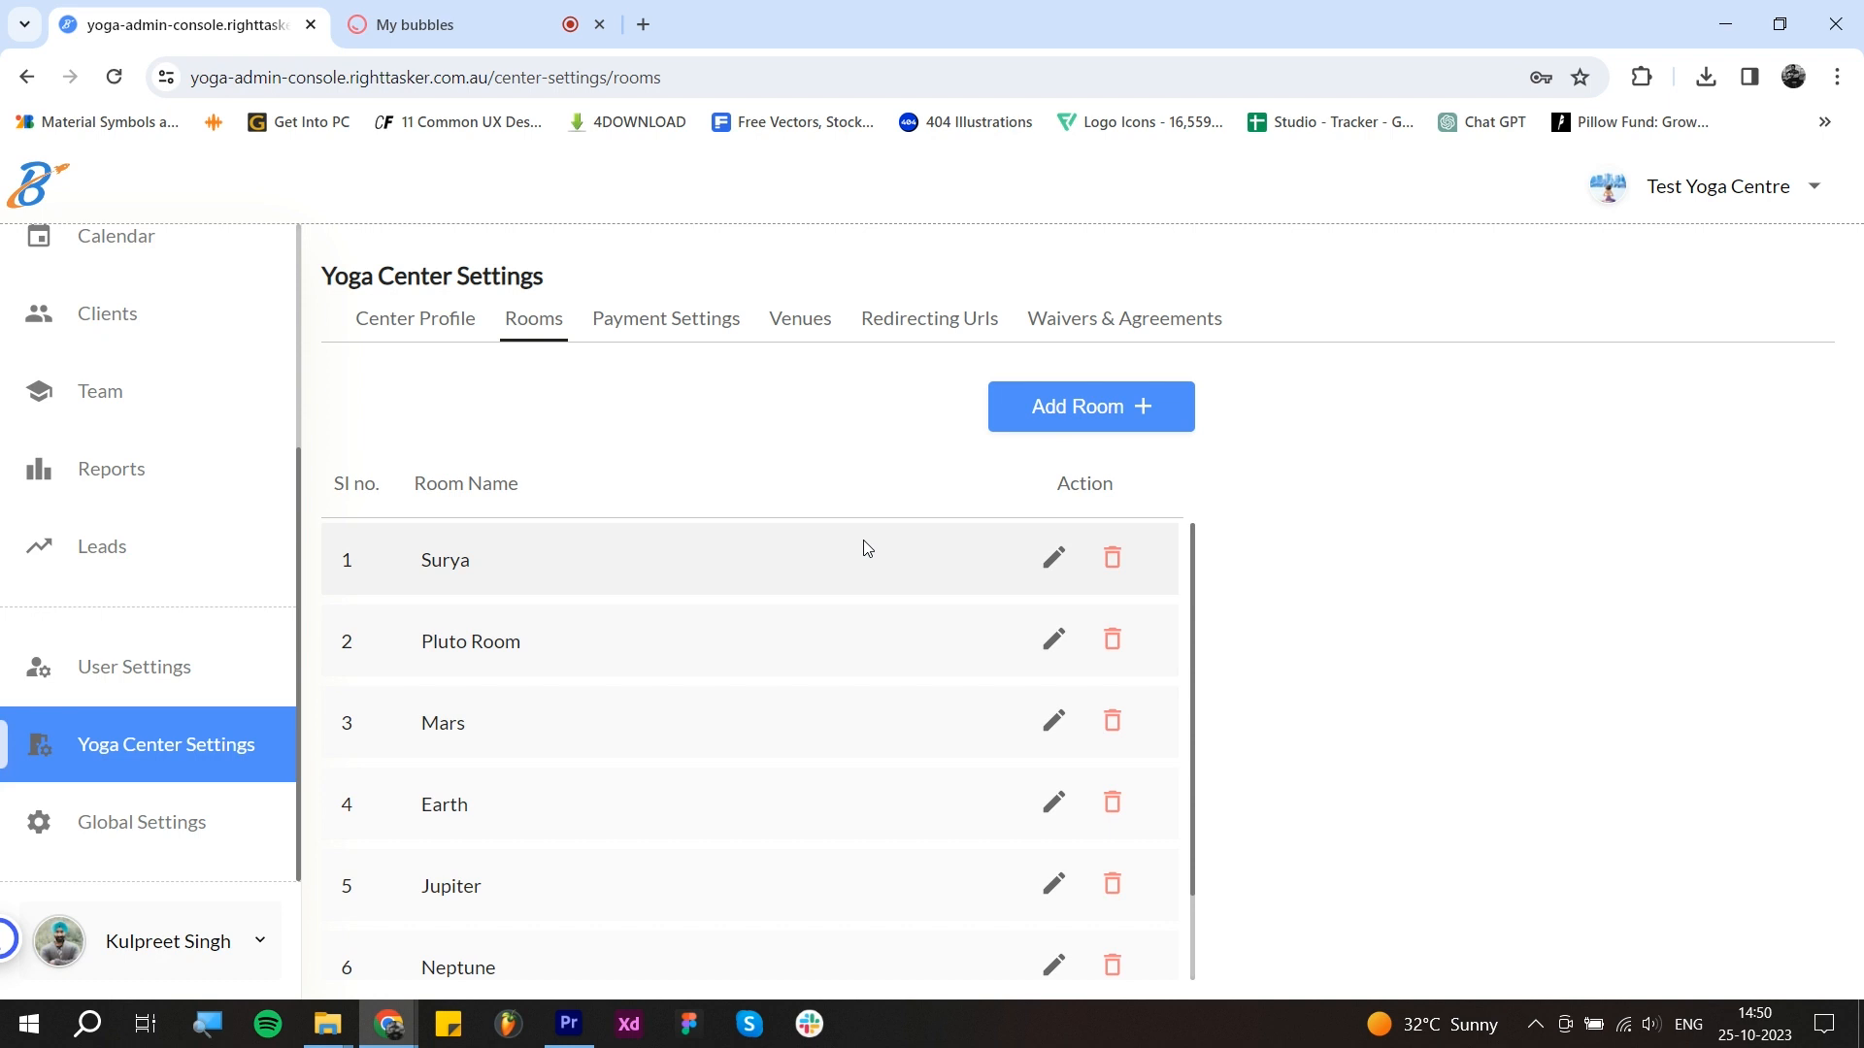
left_click(1055, 429)
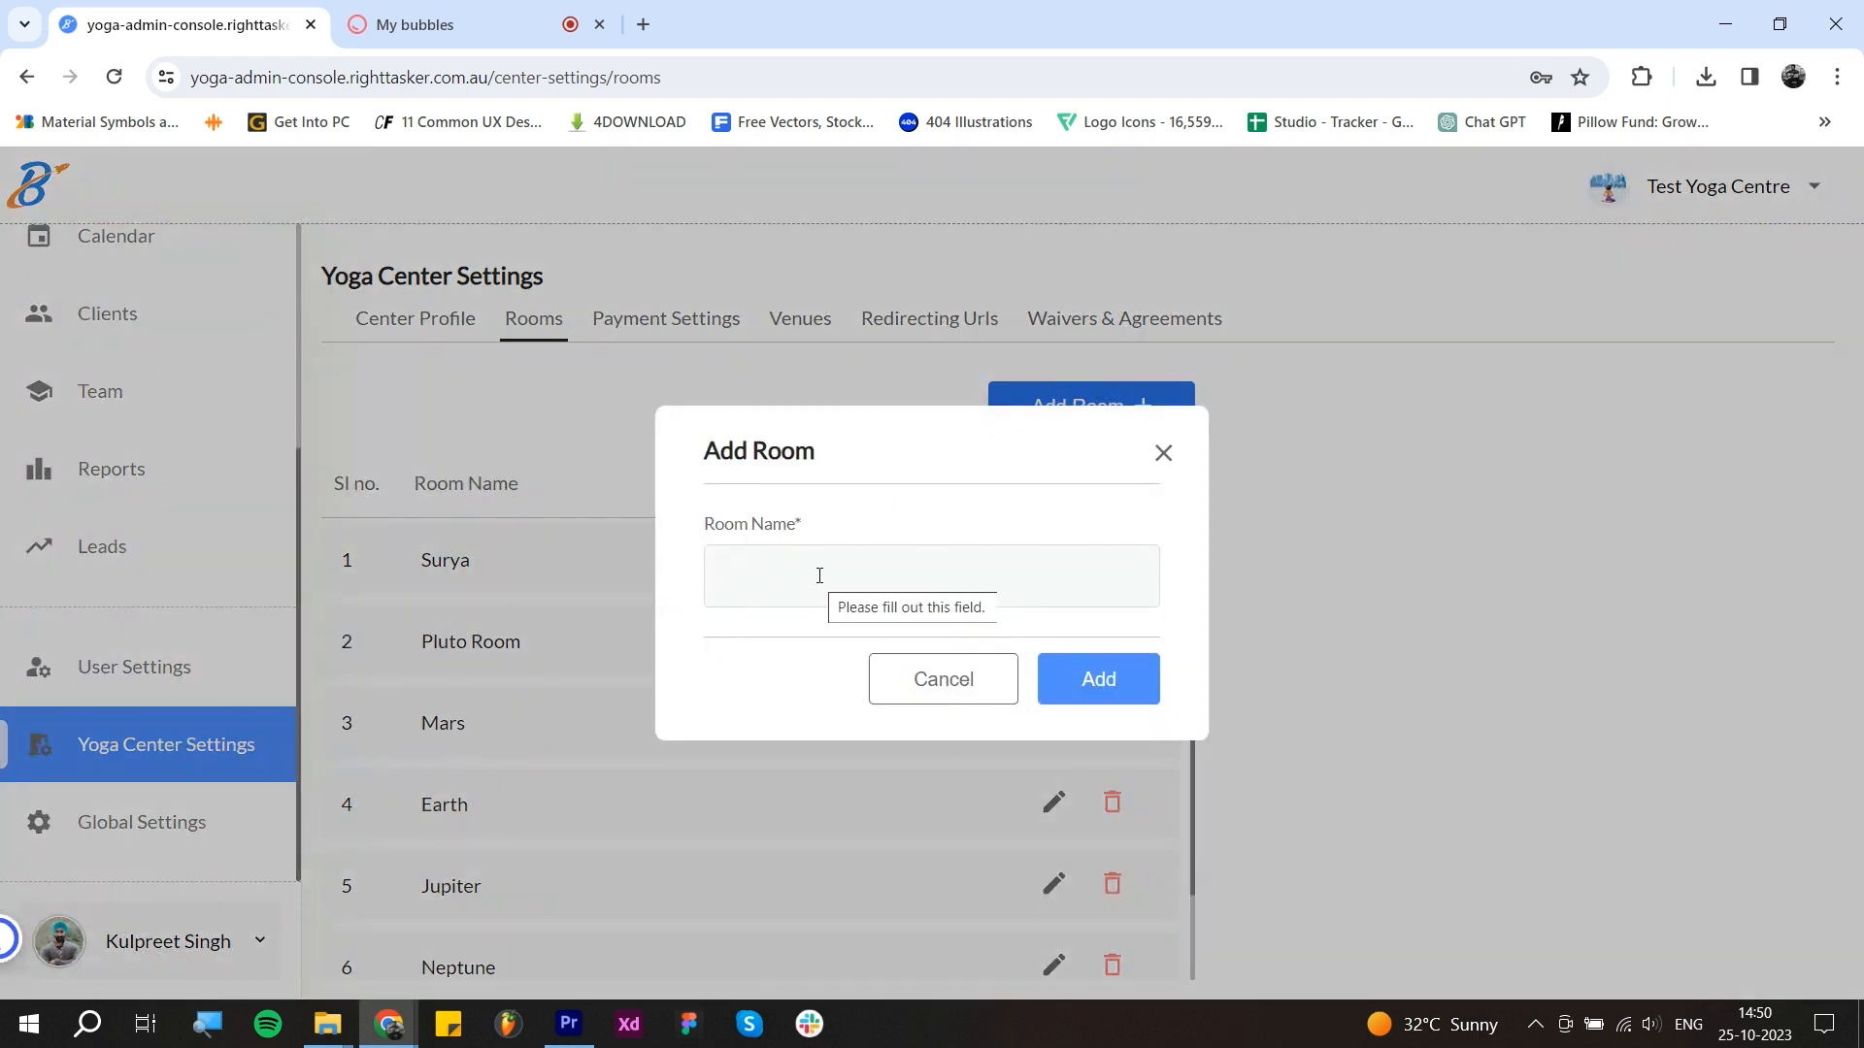
left_click(819, 575)
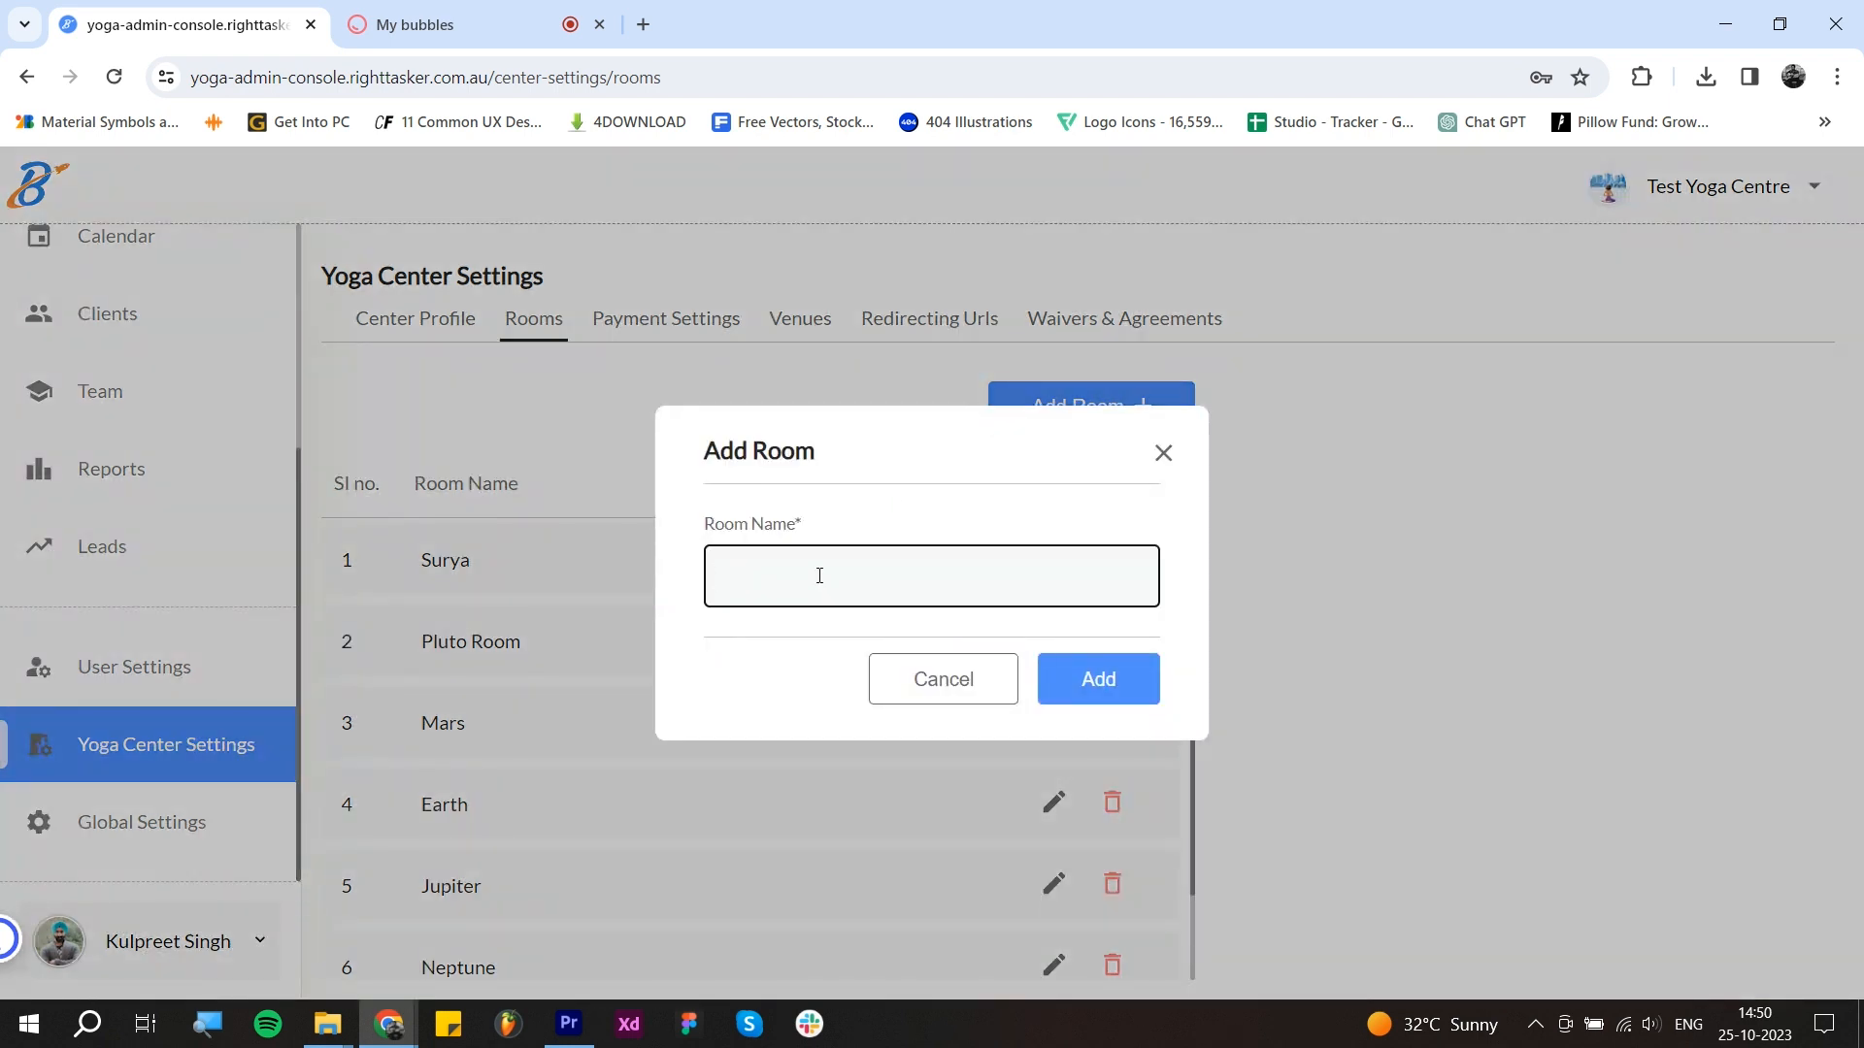
left_click(954, 686)
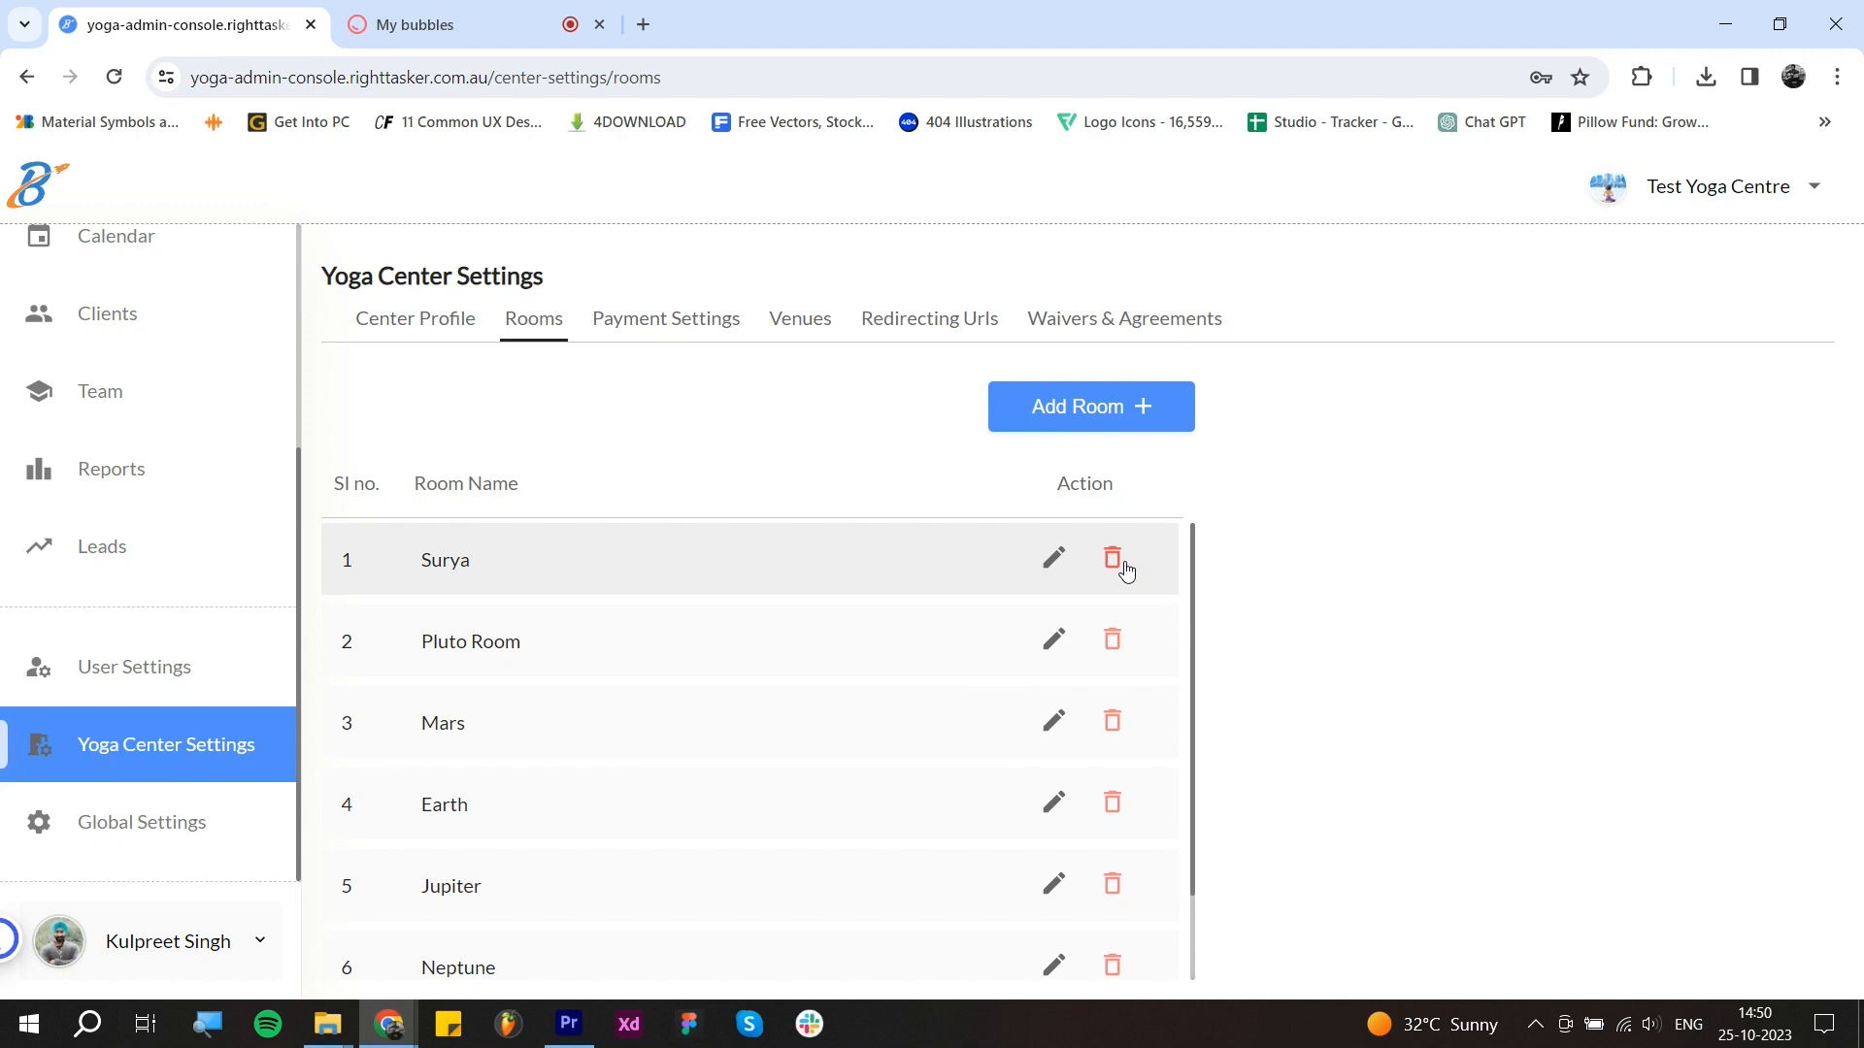
left_click(667, 324)
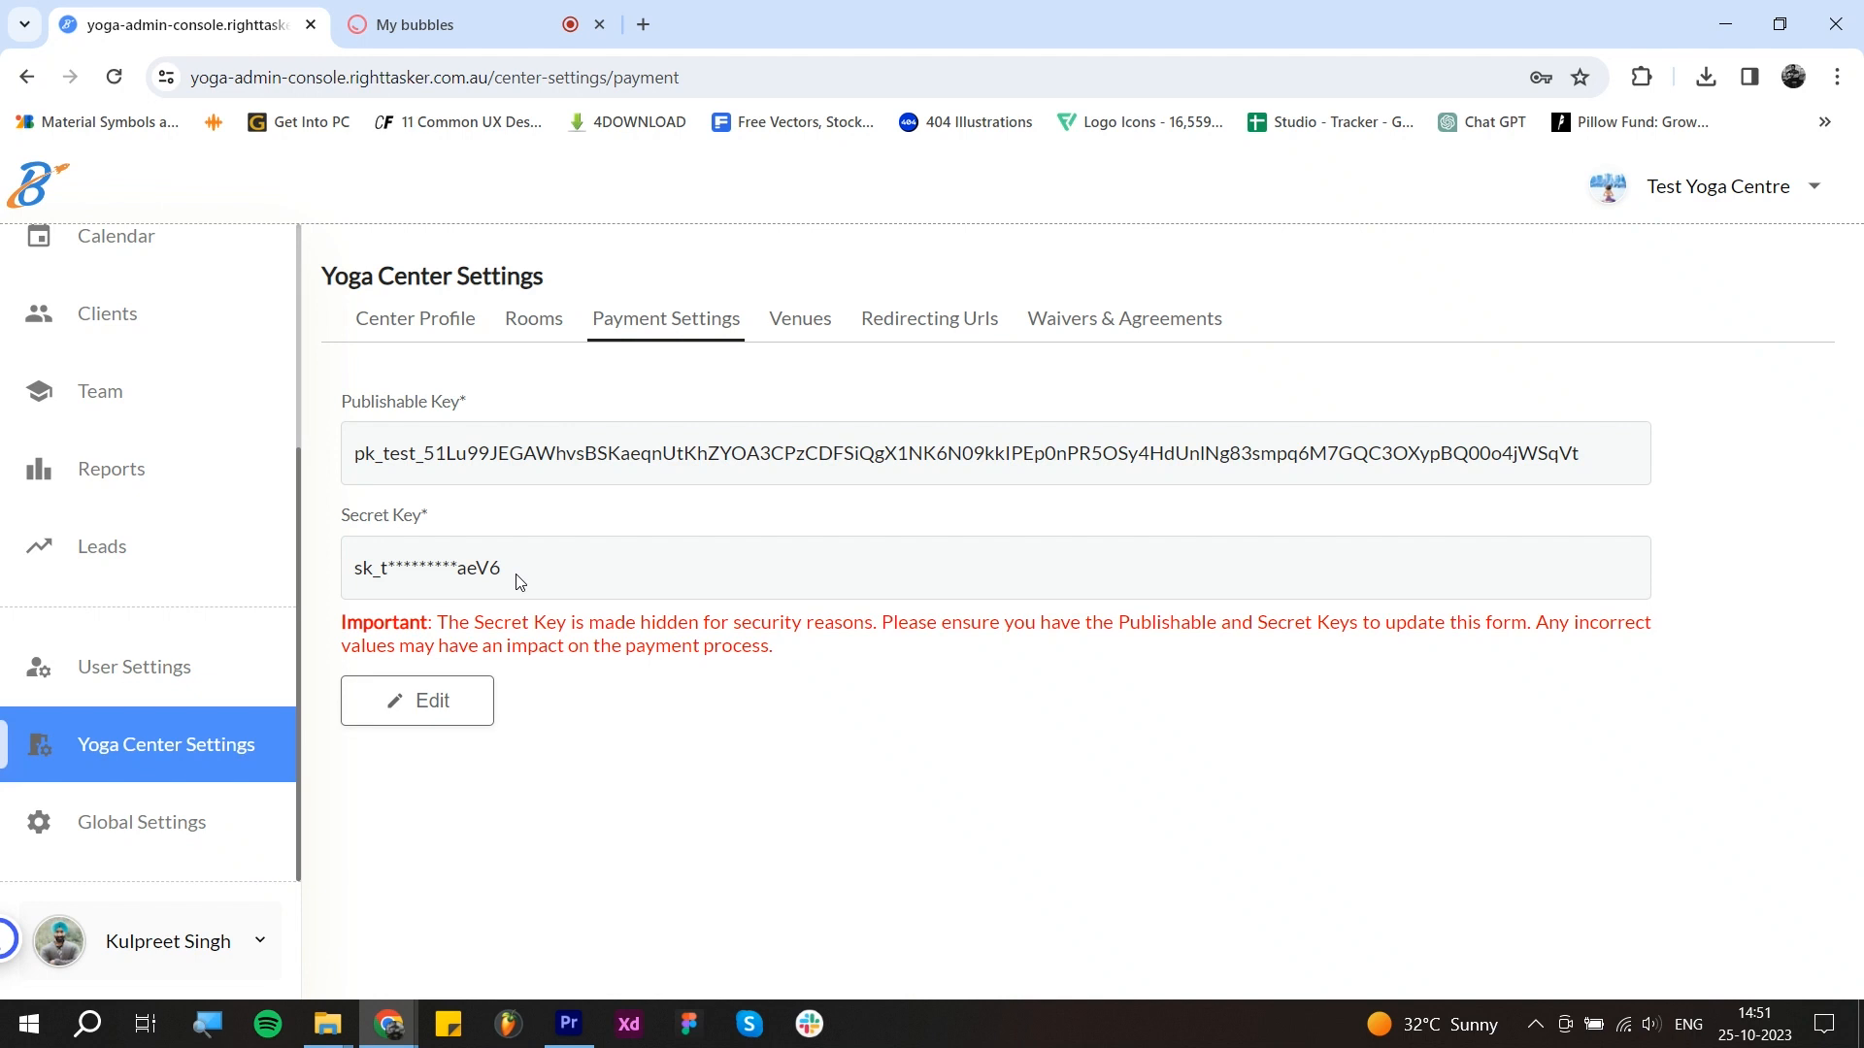
Step: Show the centre's Venues, check the Add Venue Address form from the address down to Map Link, and cancel it
left_click(810, 320)
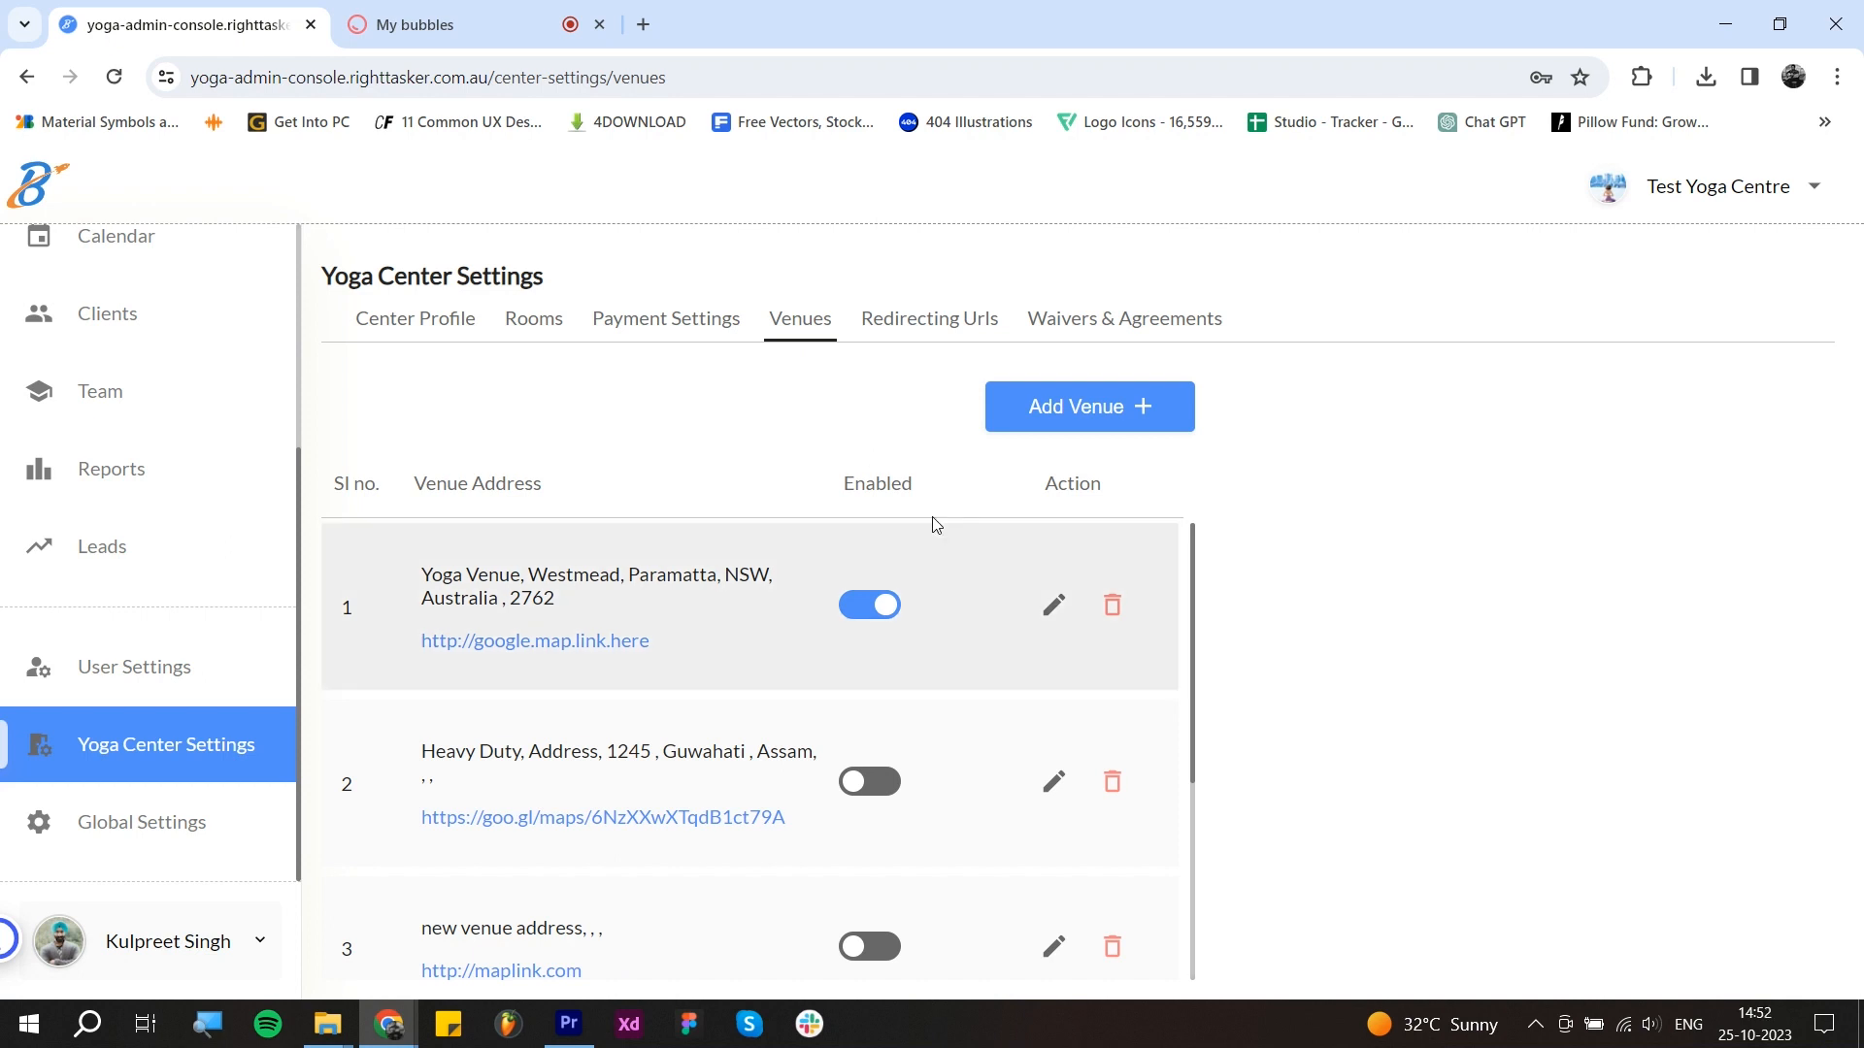
left_click(1048, 415)
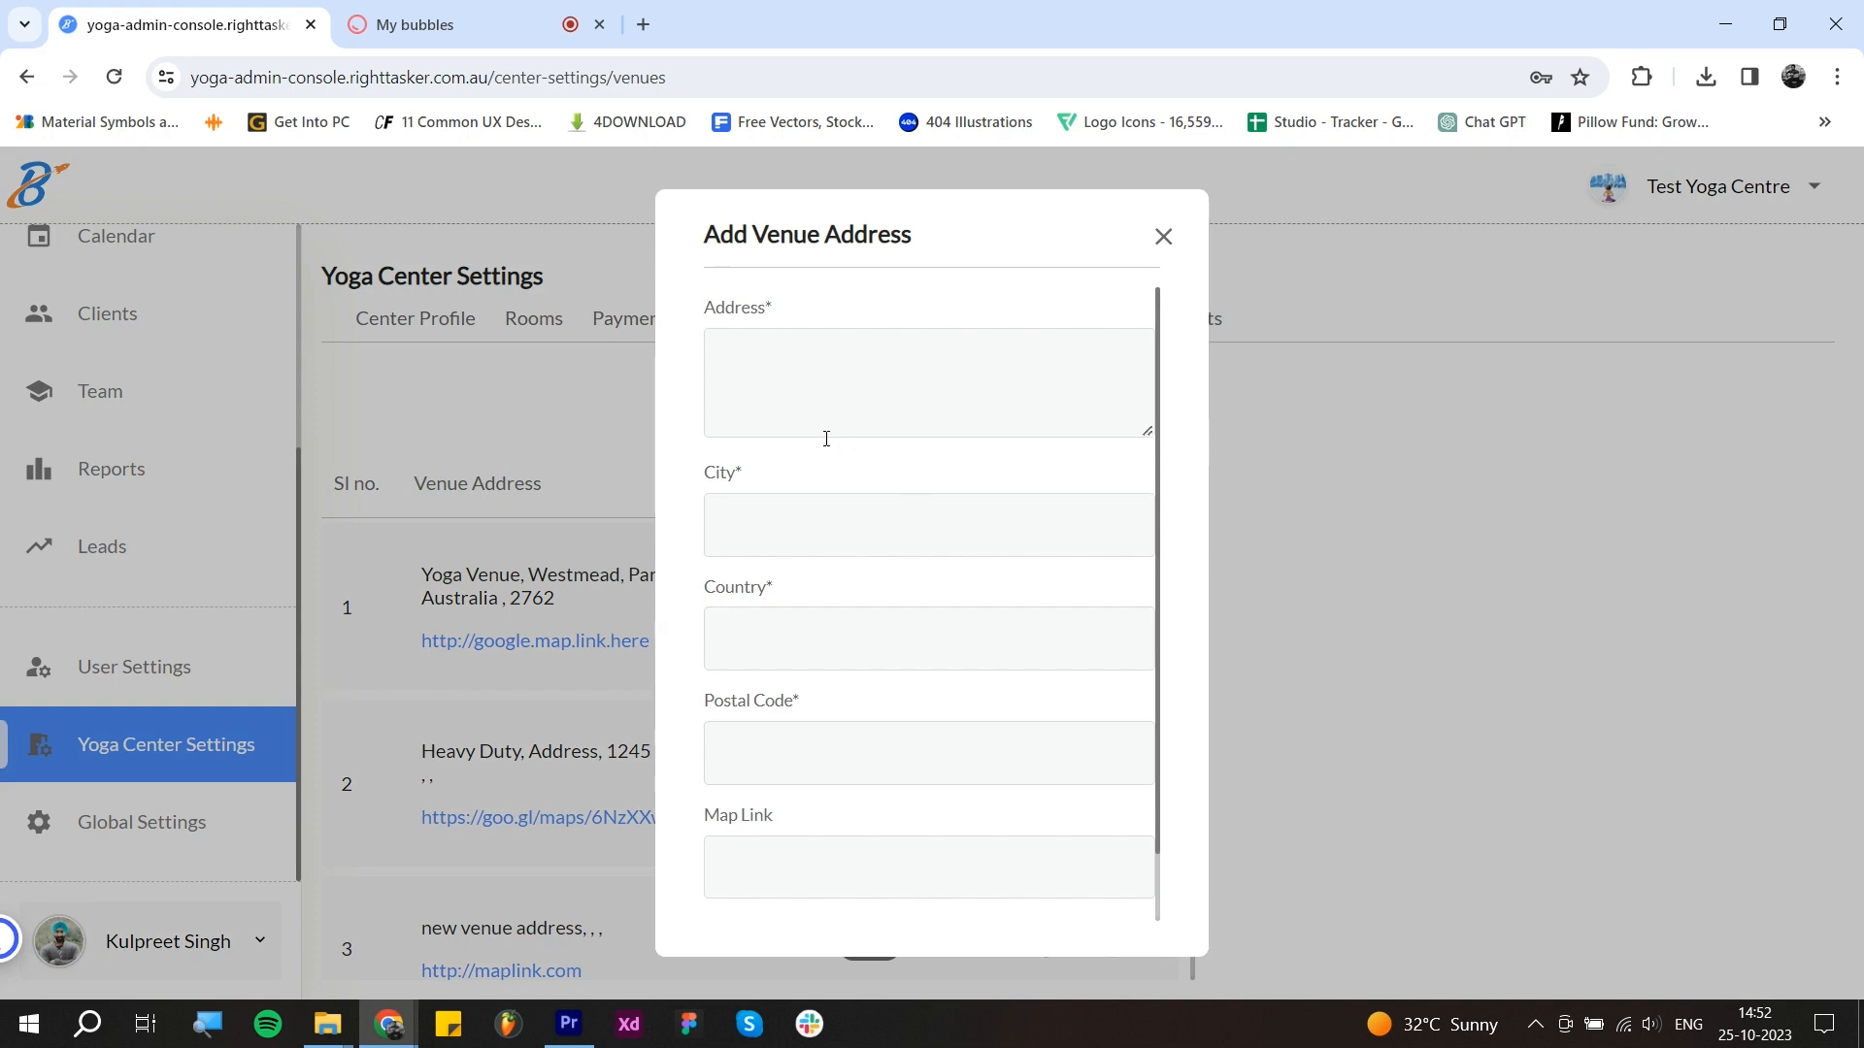
scroll(835, 680, "down", 2)
scroll(924, 800, "up", 2)
scroll(922, 781, "down", 2)
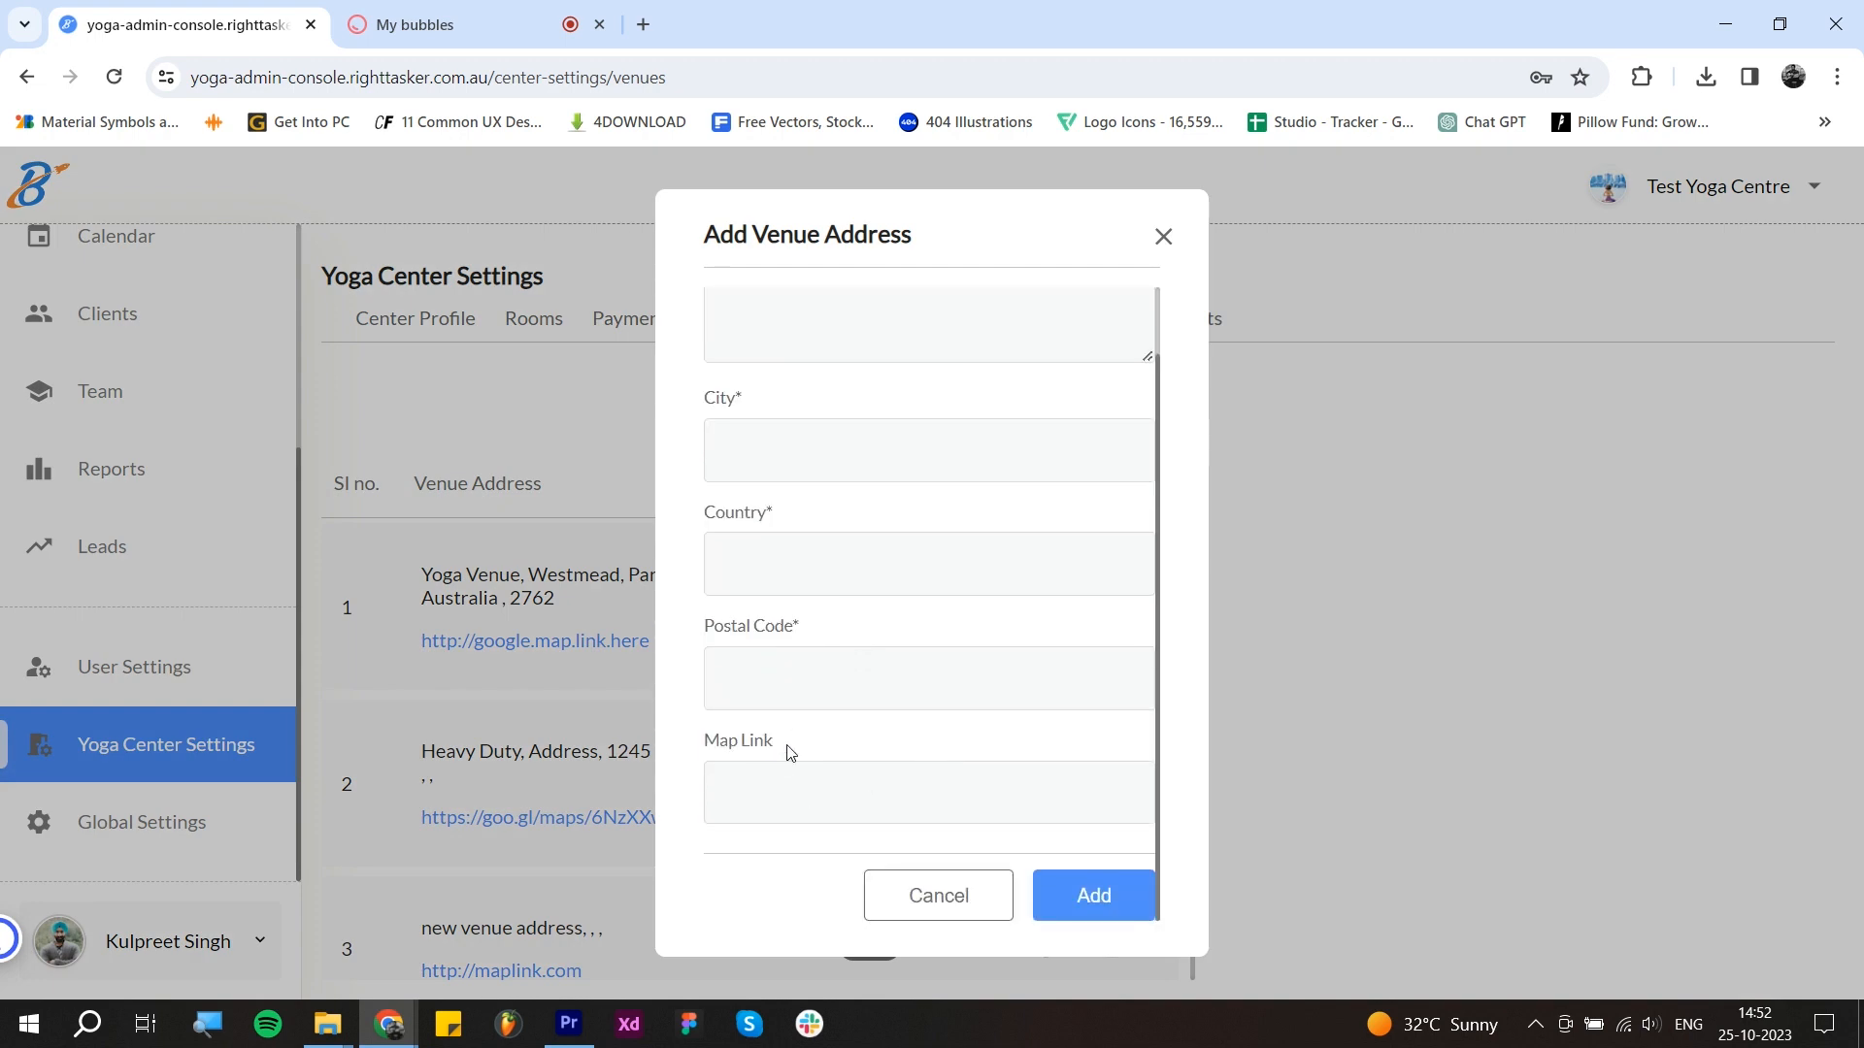
left_click(768, 793)
left_click(836, 741)
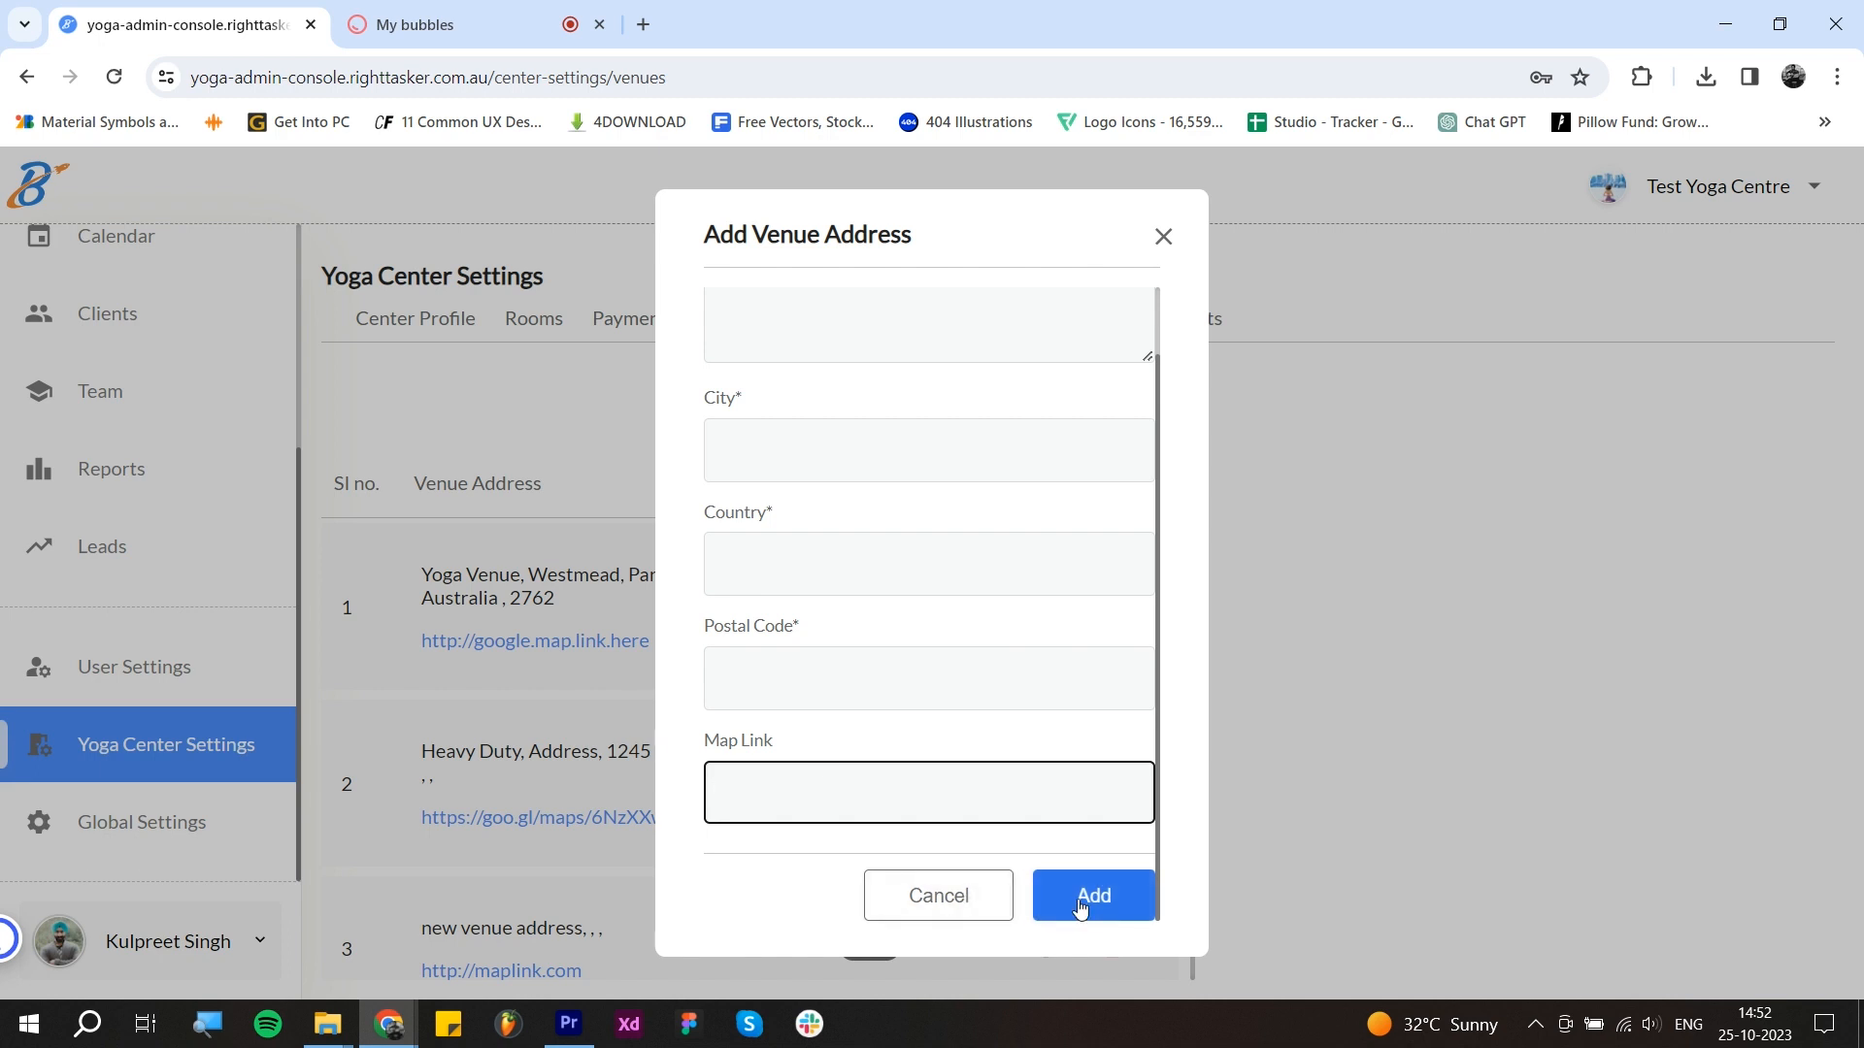
left_click(965, 897)
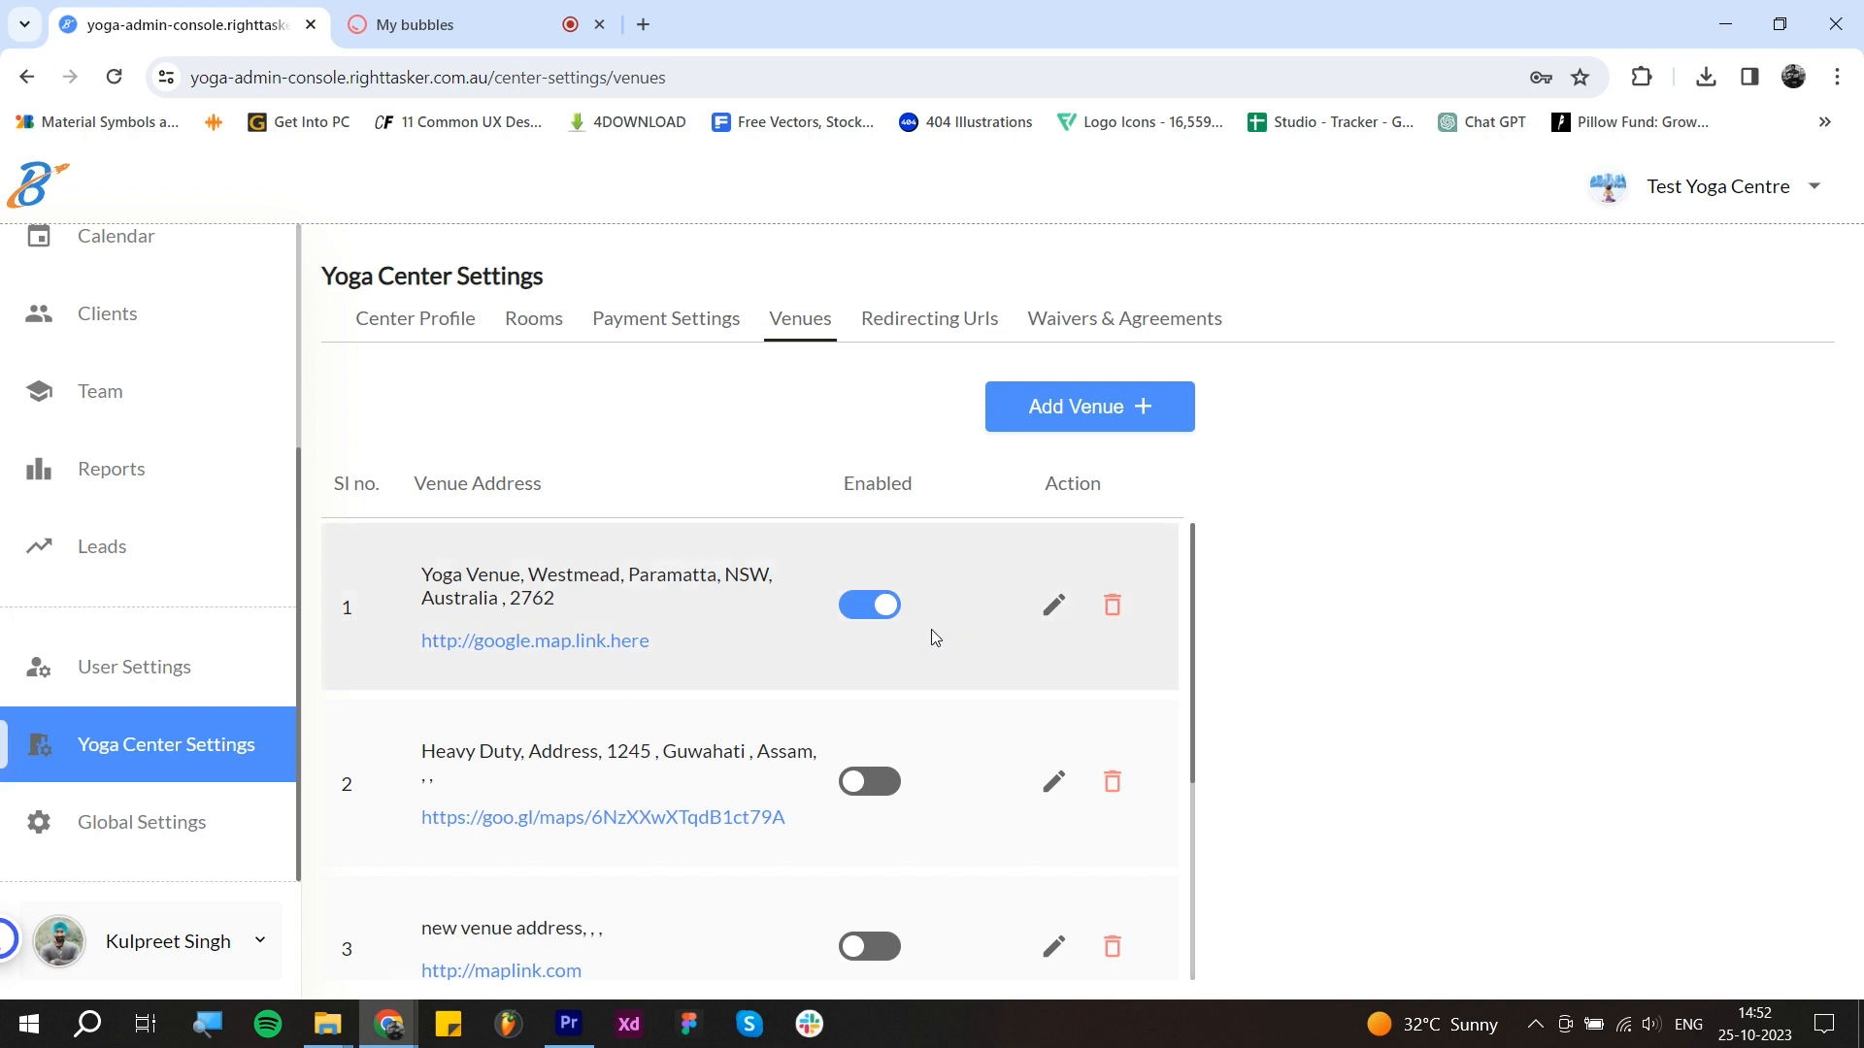
Step: Look through the whole venue list, including the addresses, map links and enabled switches
scroll(946, 661, "down", 1)
scroll(960, 684, "up", 1)
scroll(937, 753, "down", 4)
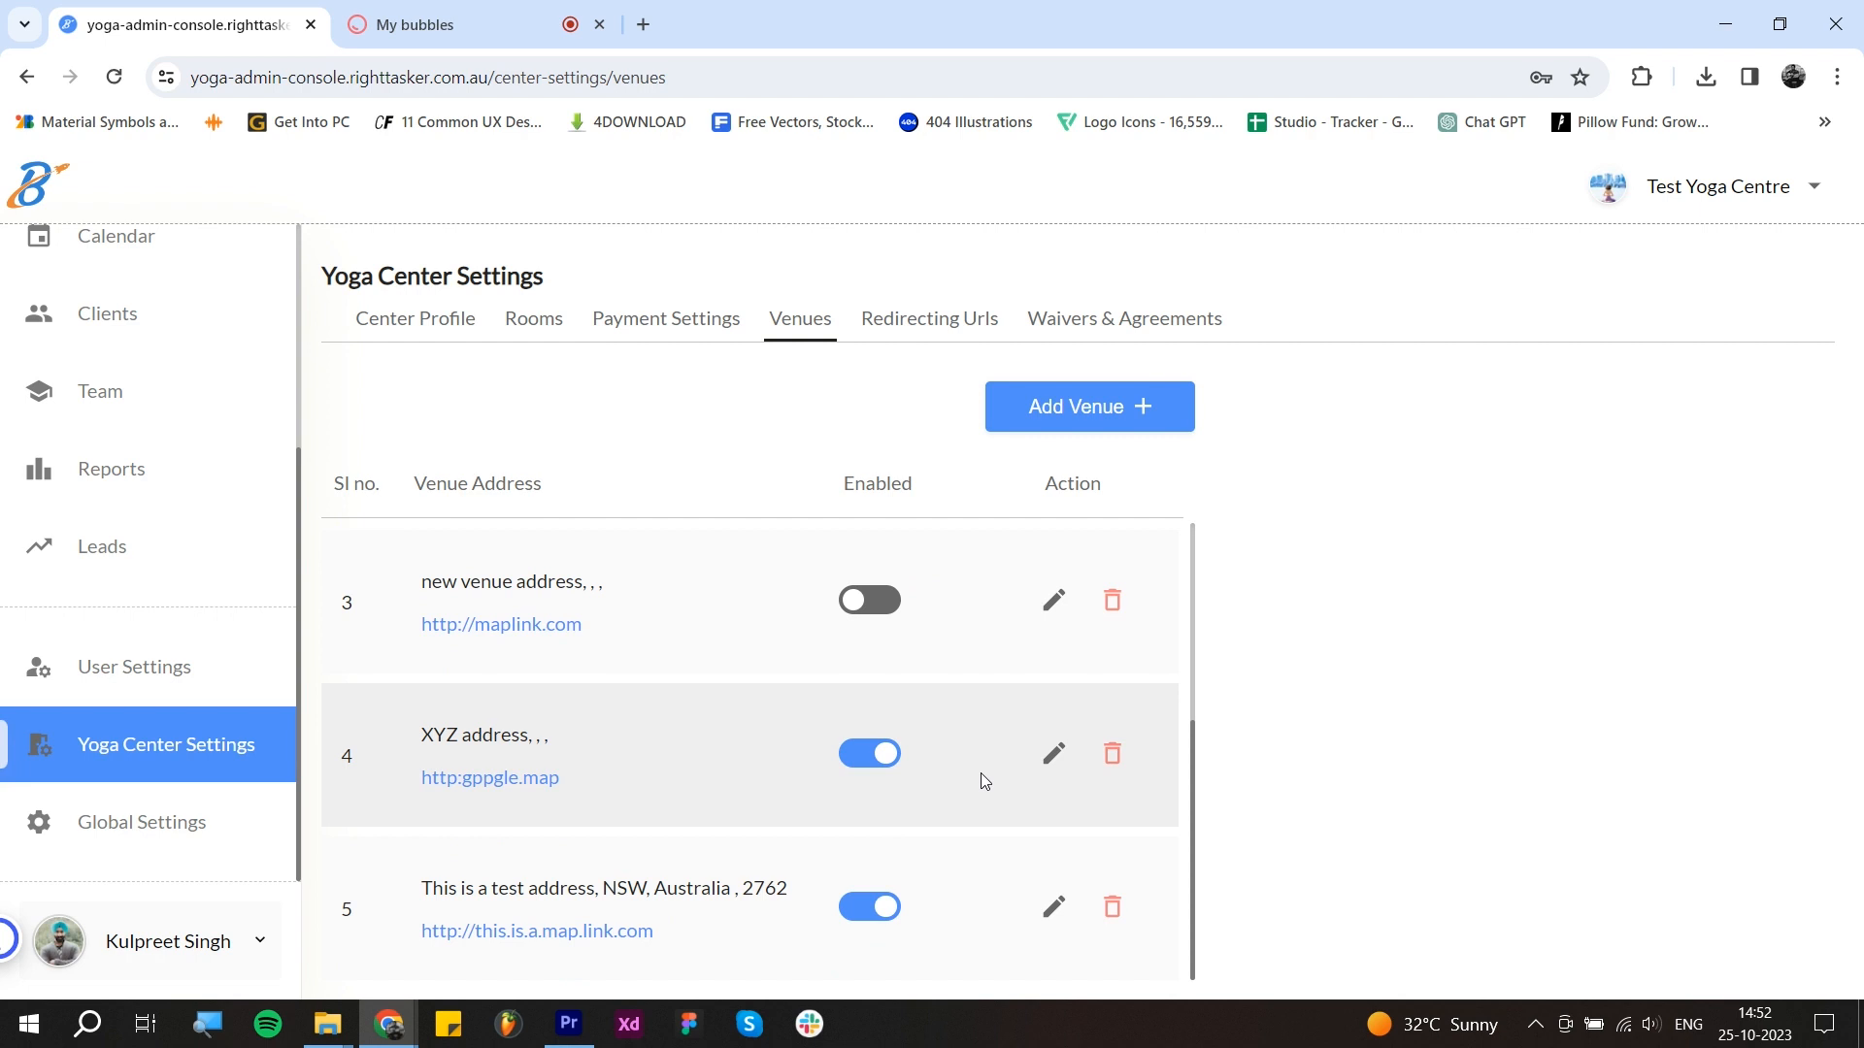
scroll(959, 777, "up", 4)
Step: Show the Redirecting Urls and check the Link Name and Redirect Link fields of the Add Redirect Url form
left_click(928, 320)
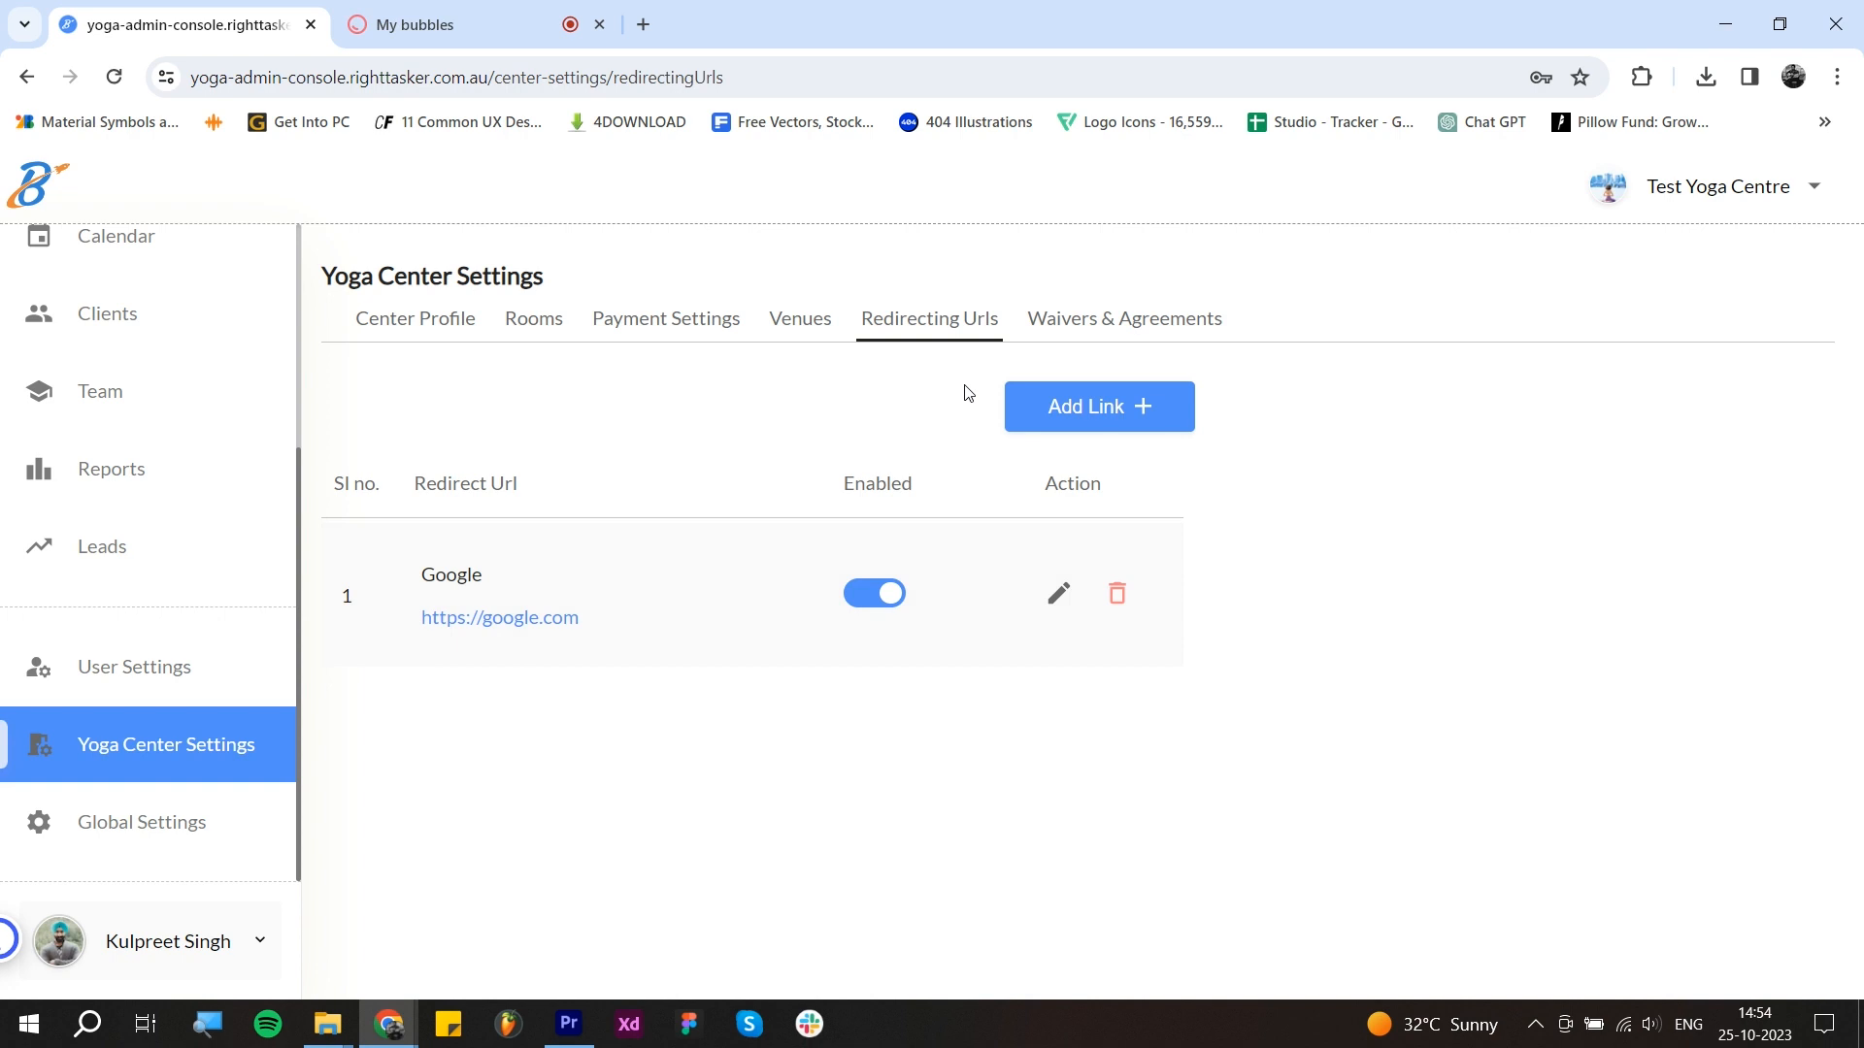
left_click(1059, 424)
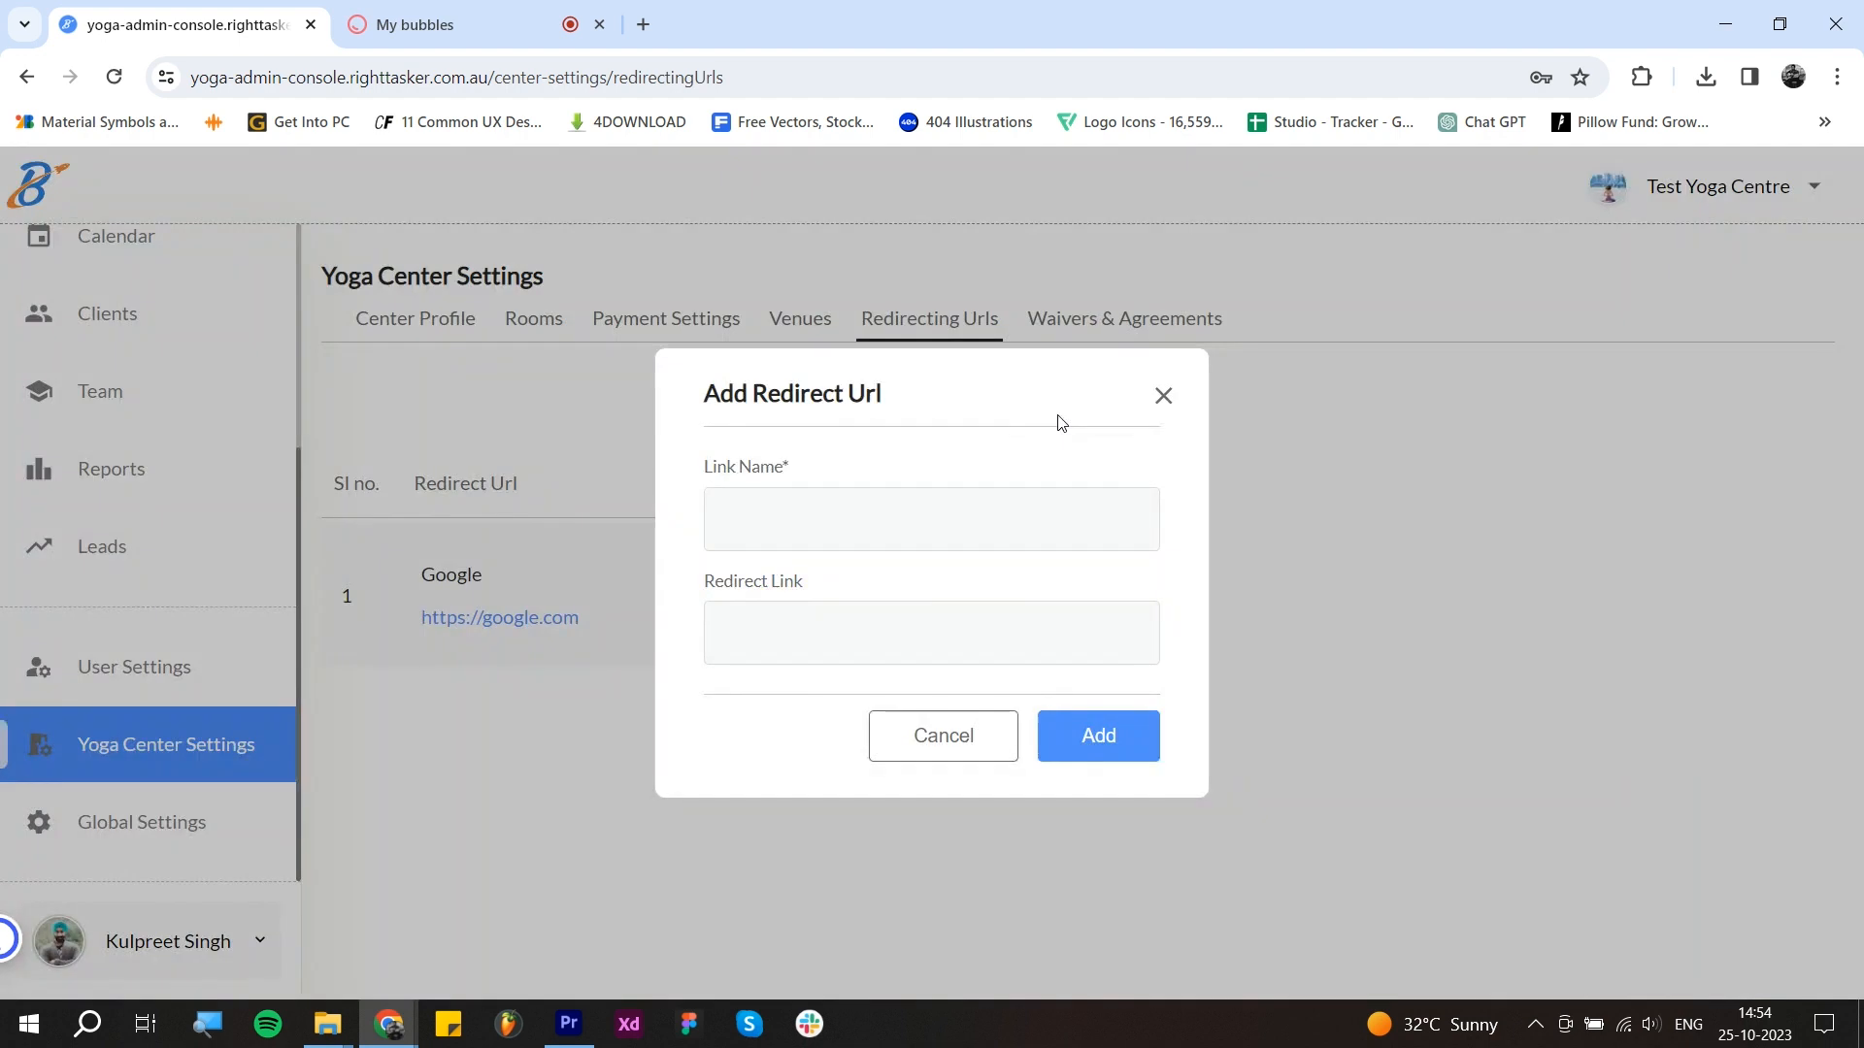
left_click(769, 517)
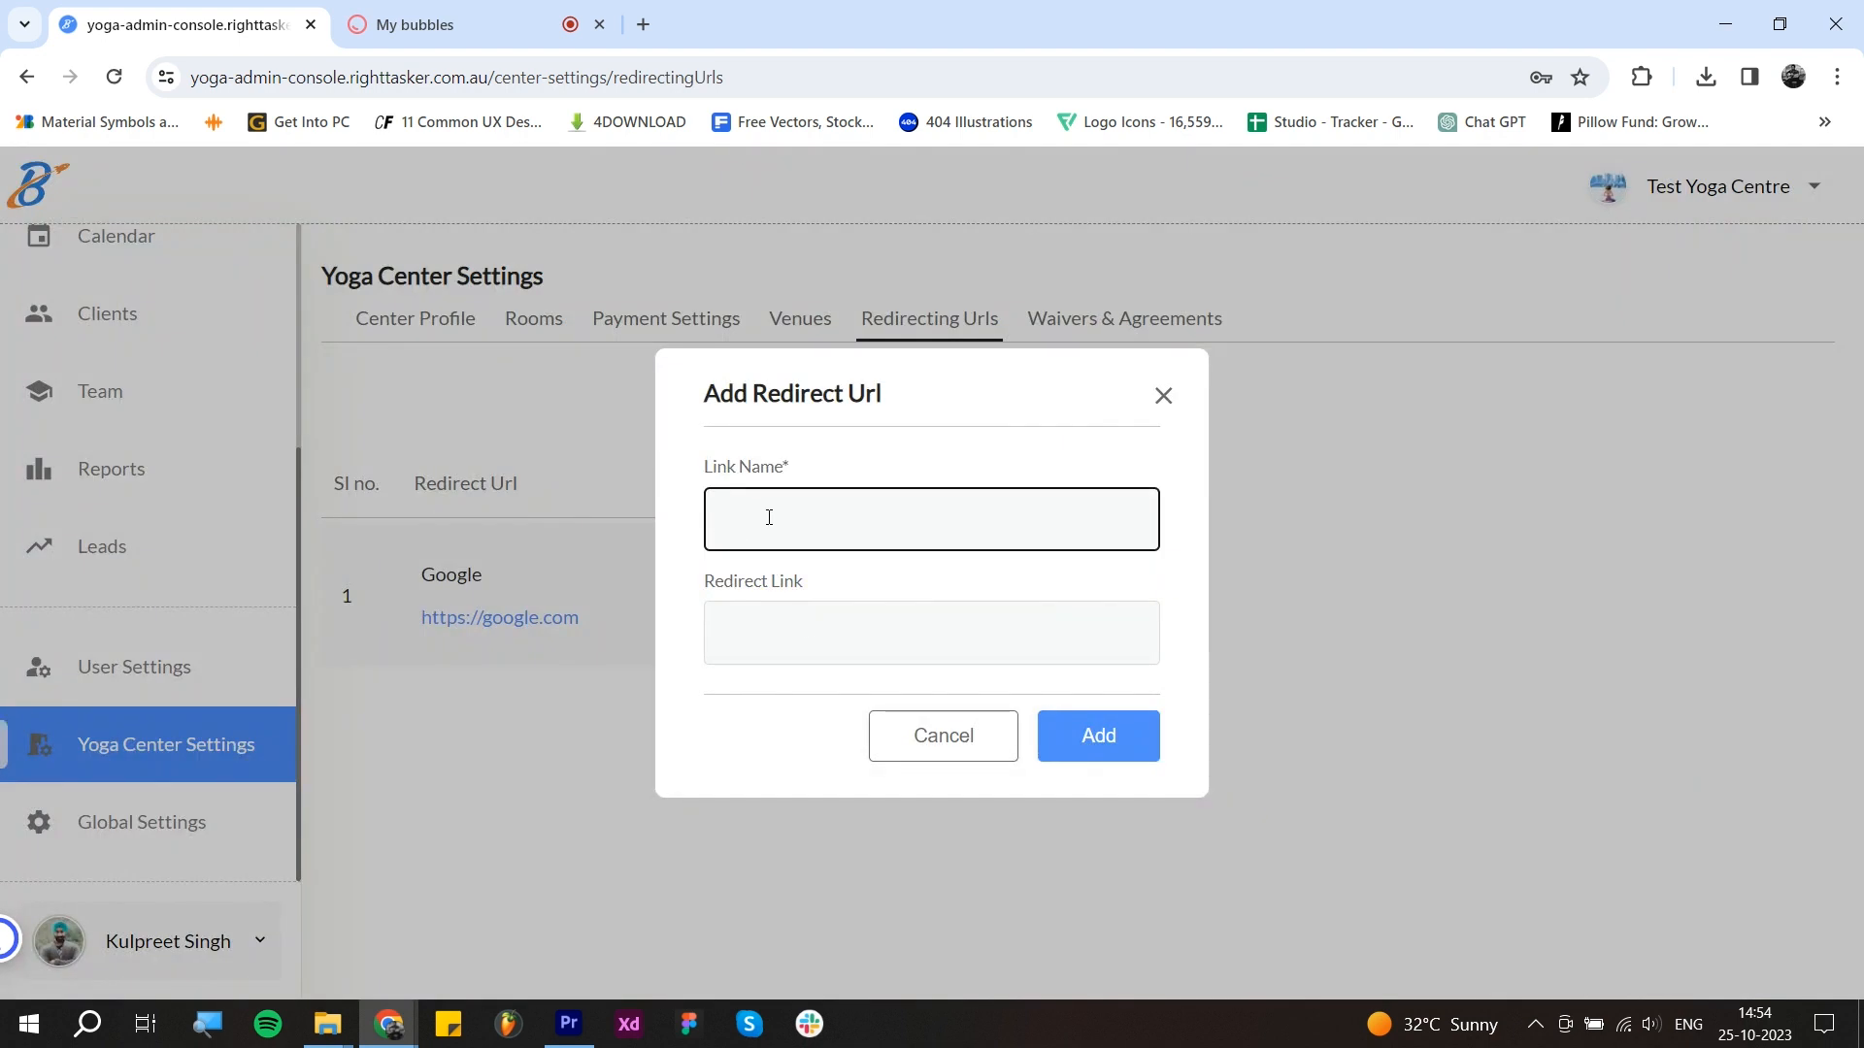
left_click(809, 626)
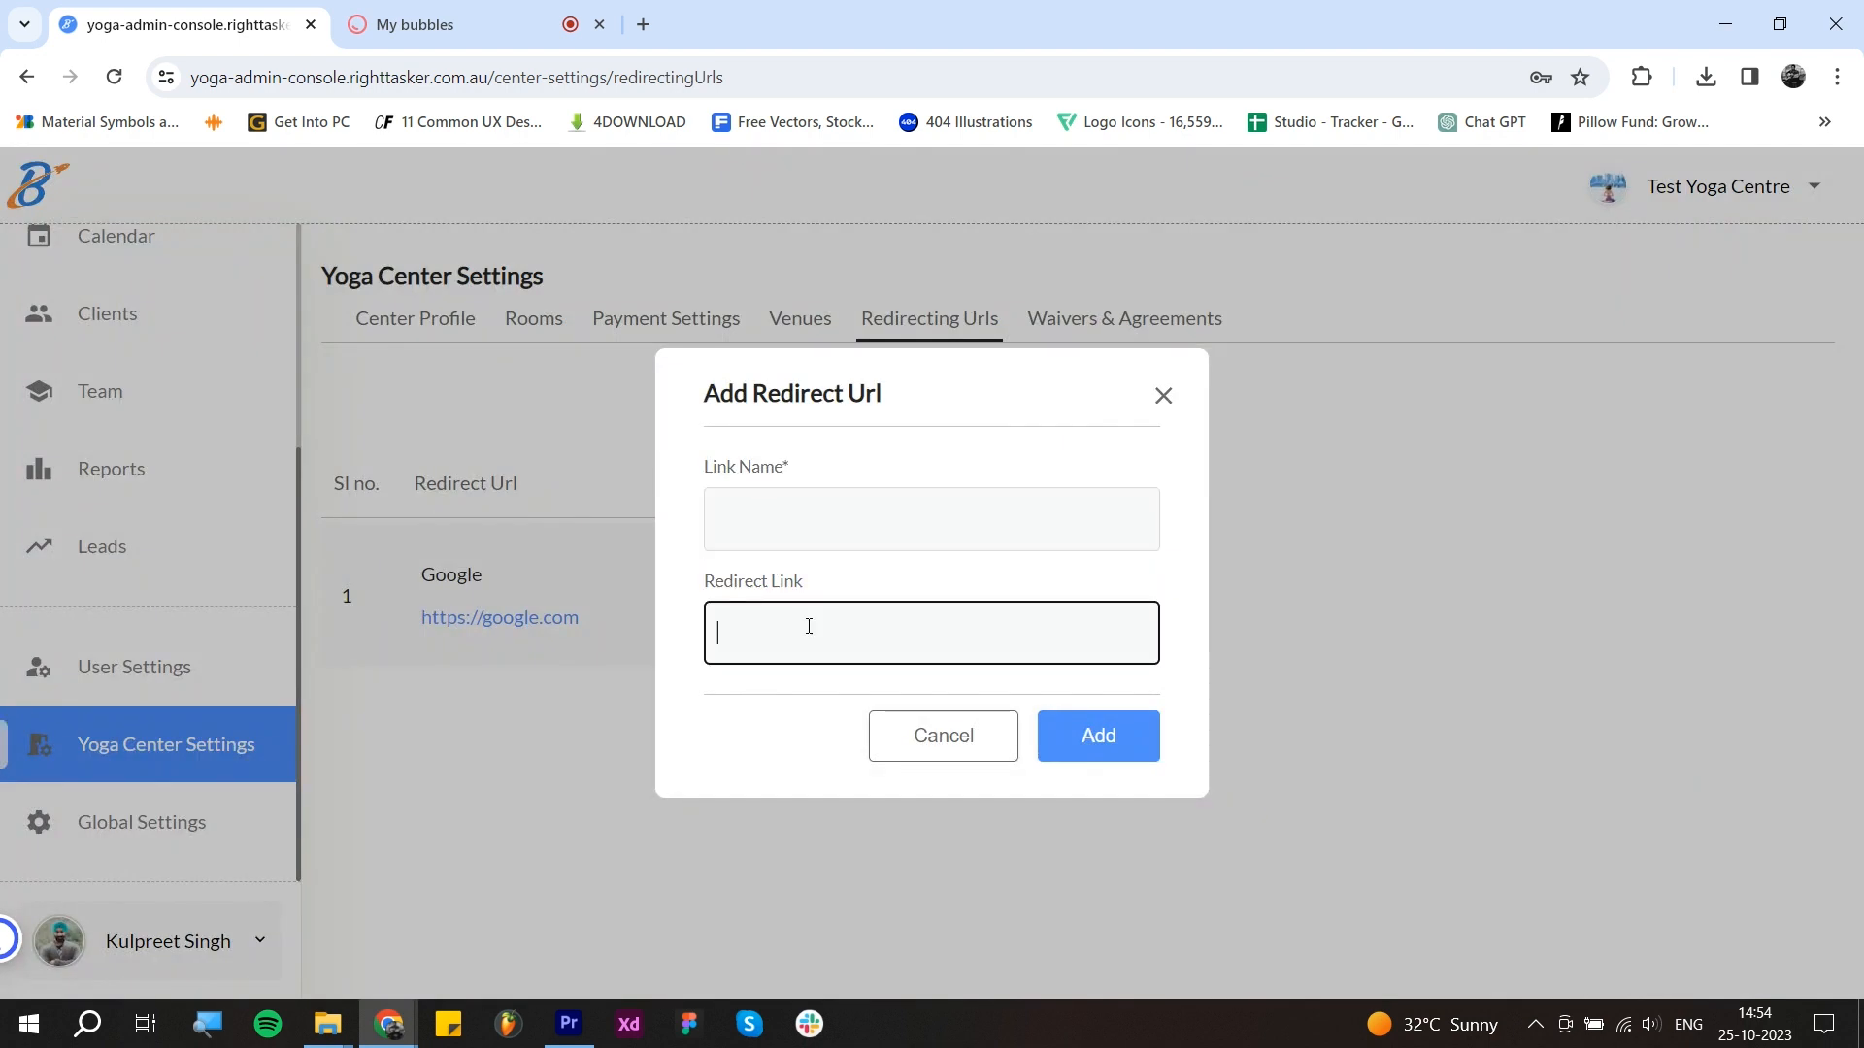
Step: Show Waivers & Agreements and read through the Standard Legal Disclaimer & Waiver and the Terms and Conditions
left_click(1122, 319)
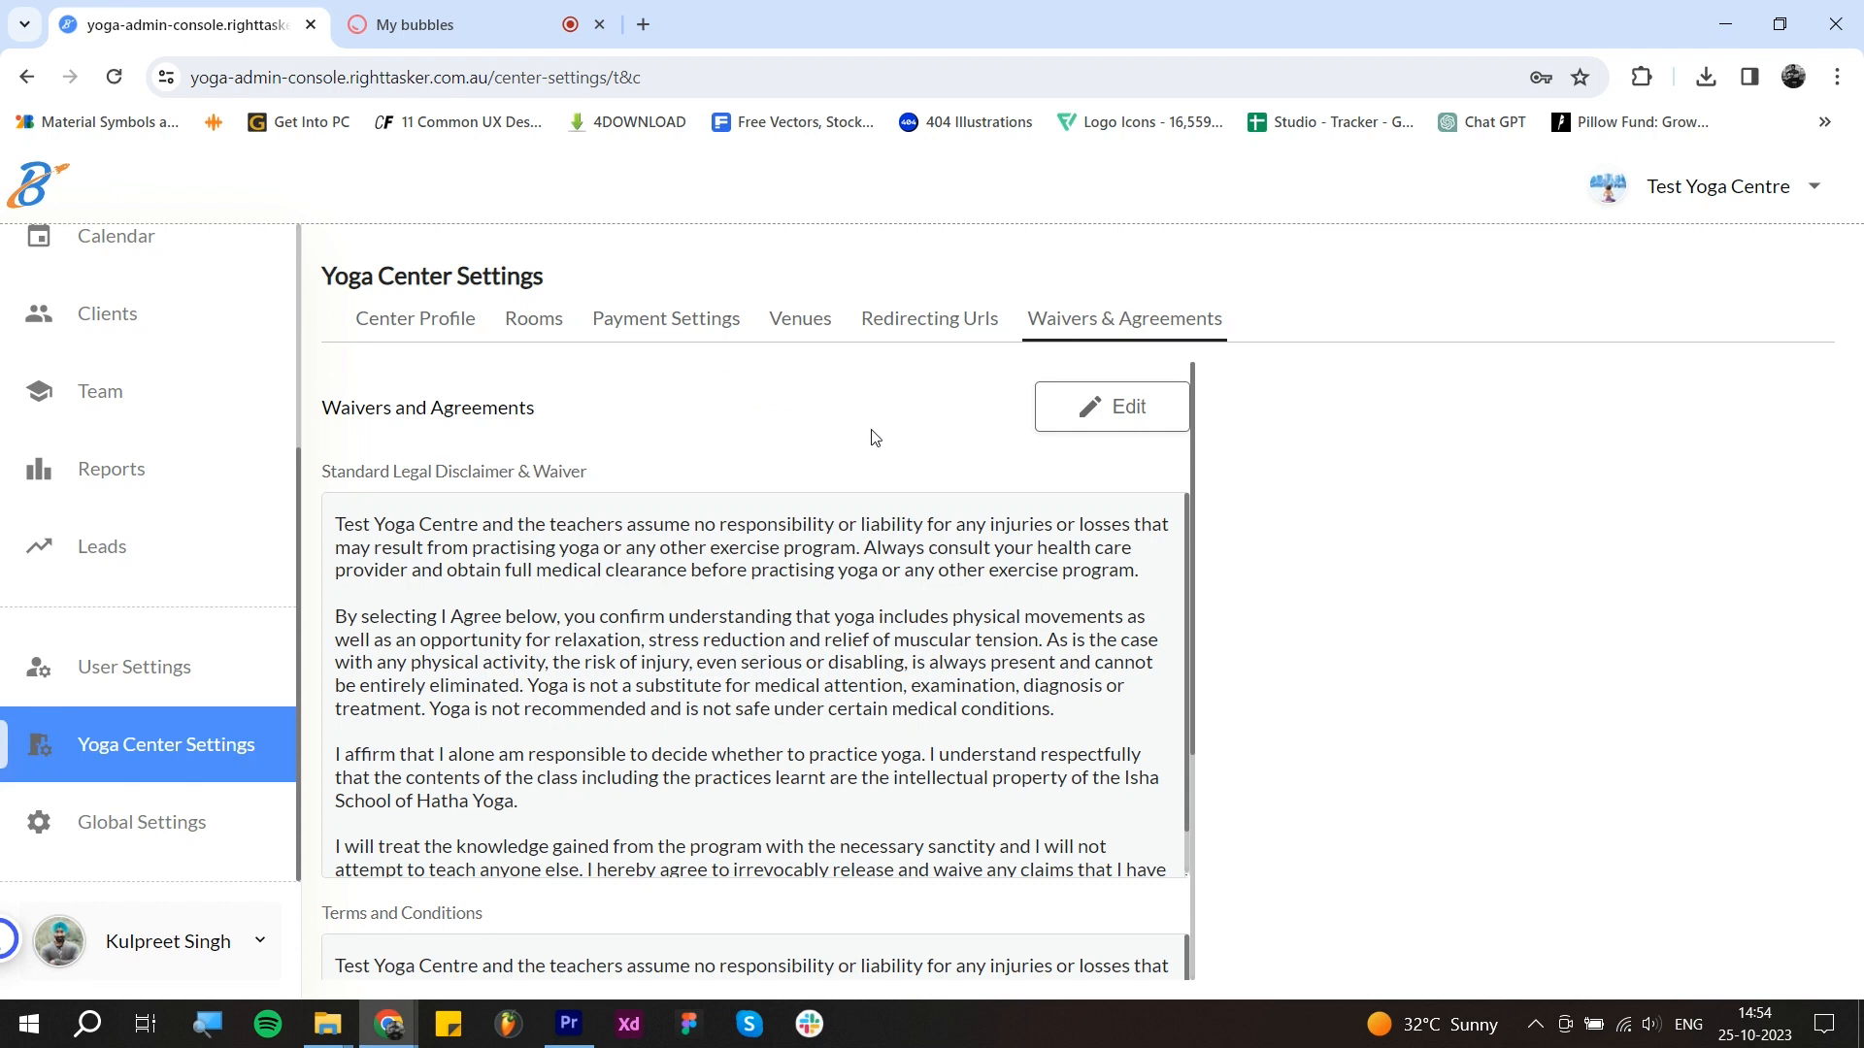
scroll(894, 636, "down", 3)
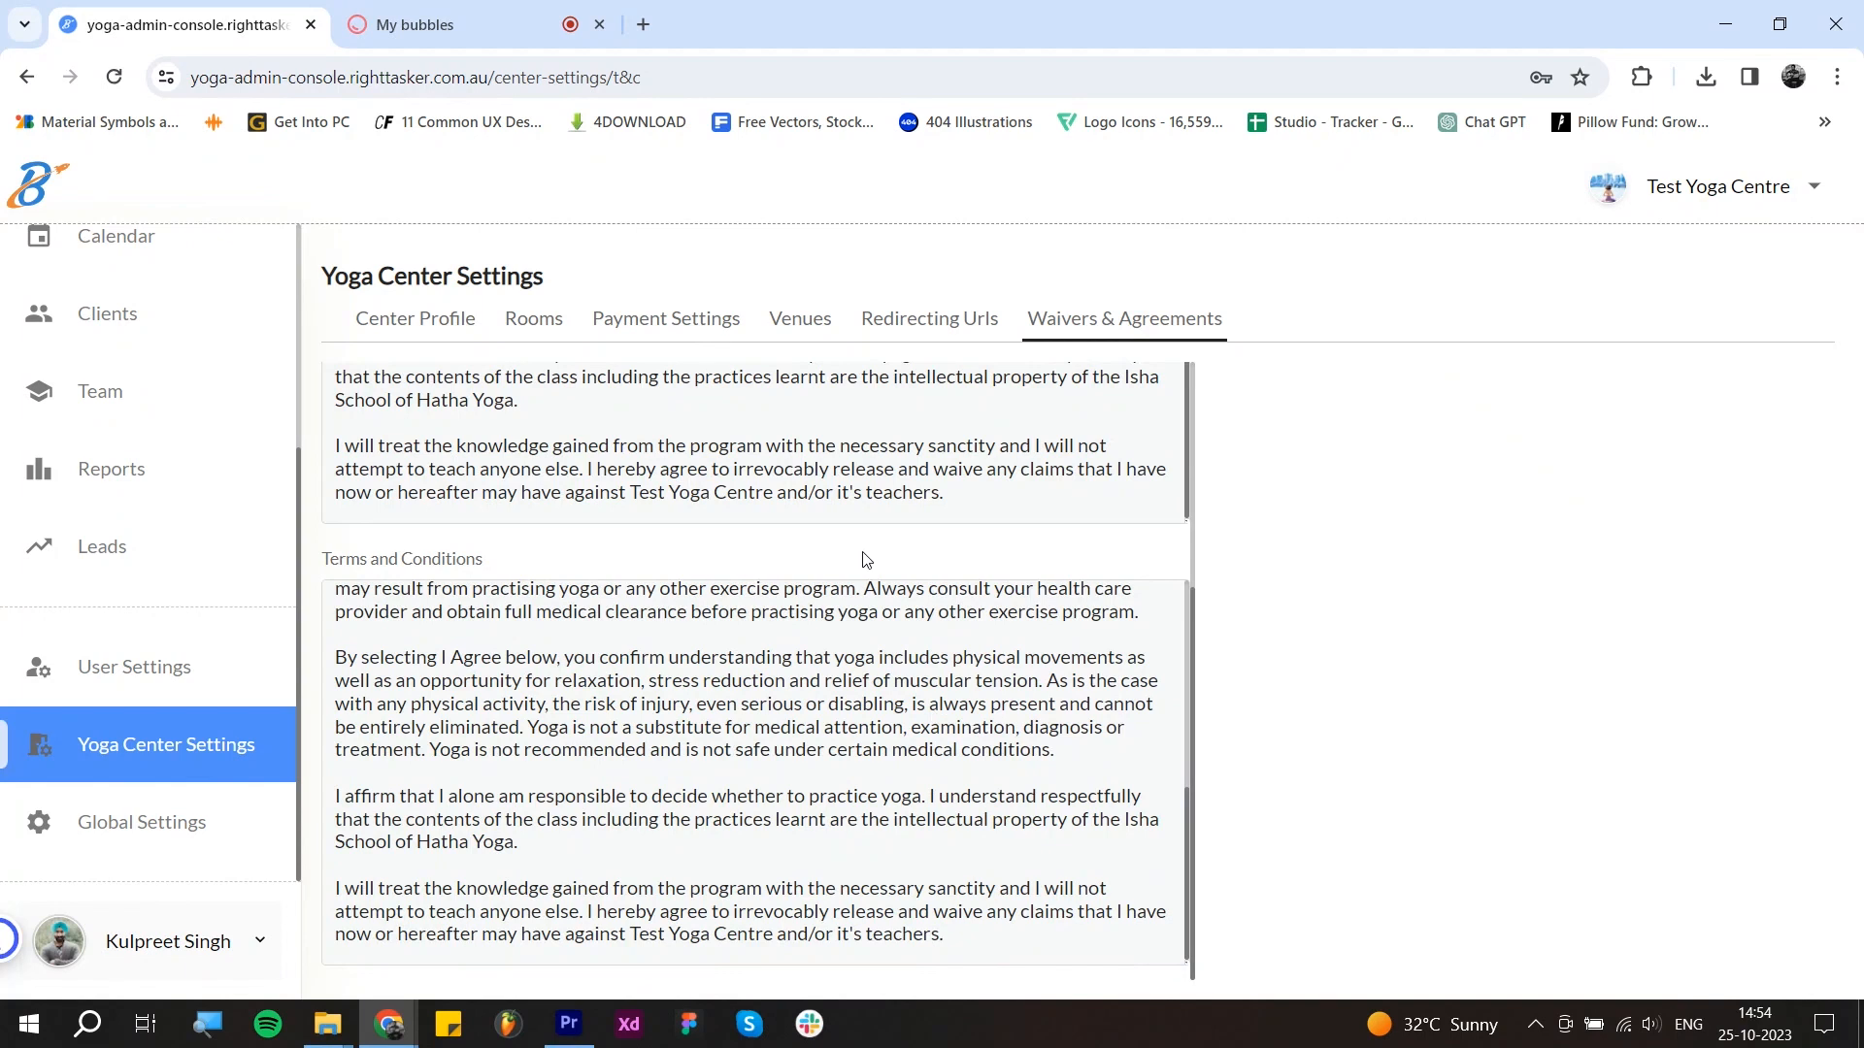
scroll(865, 554, "up", 3)
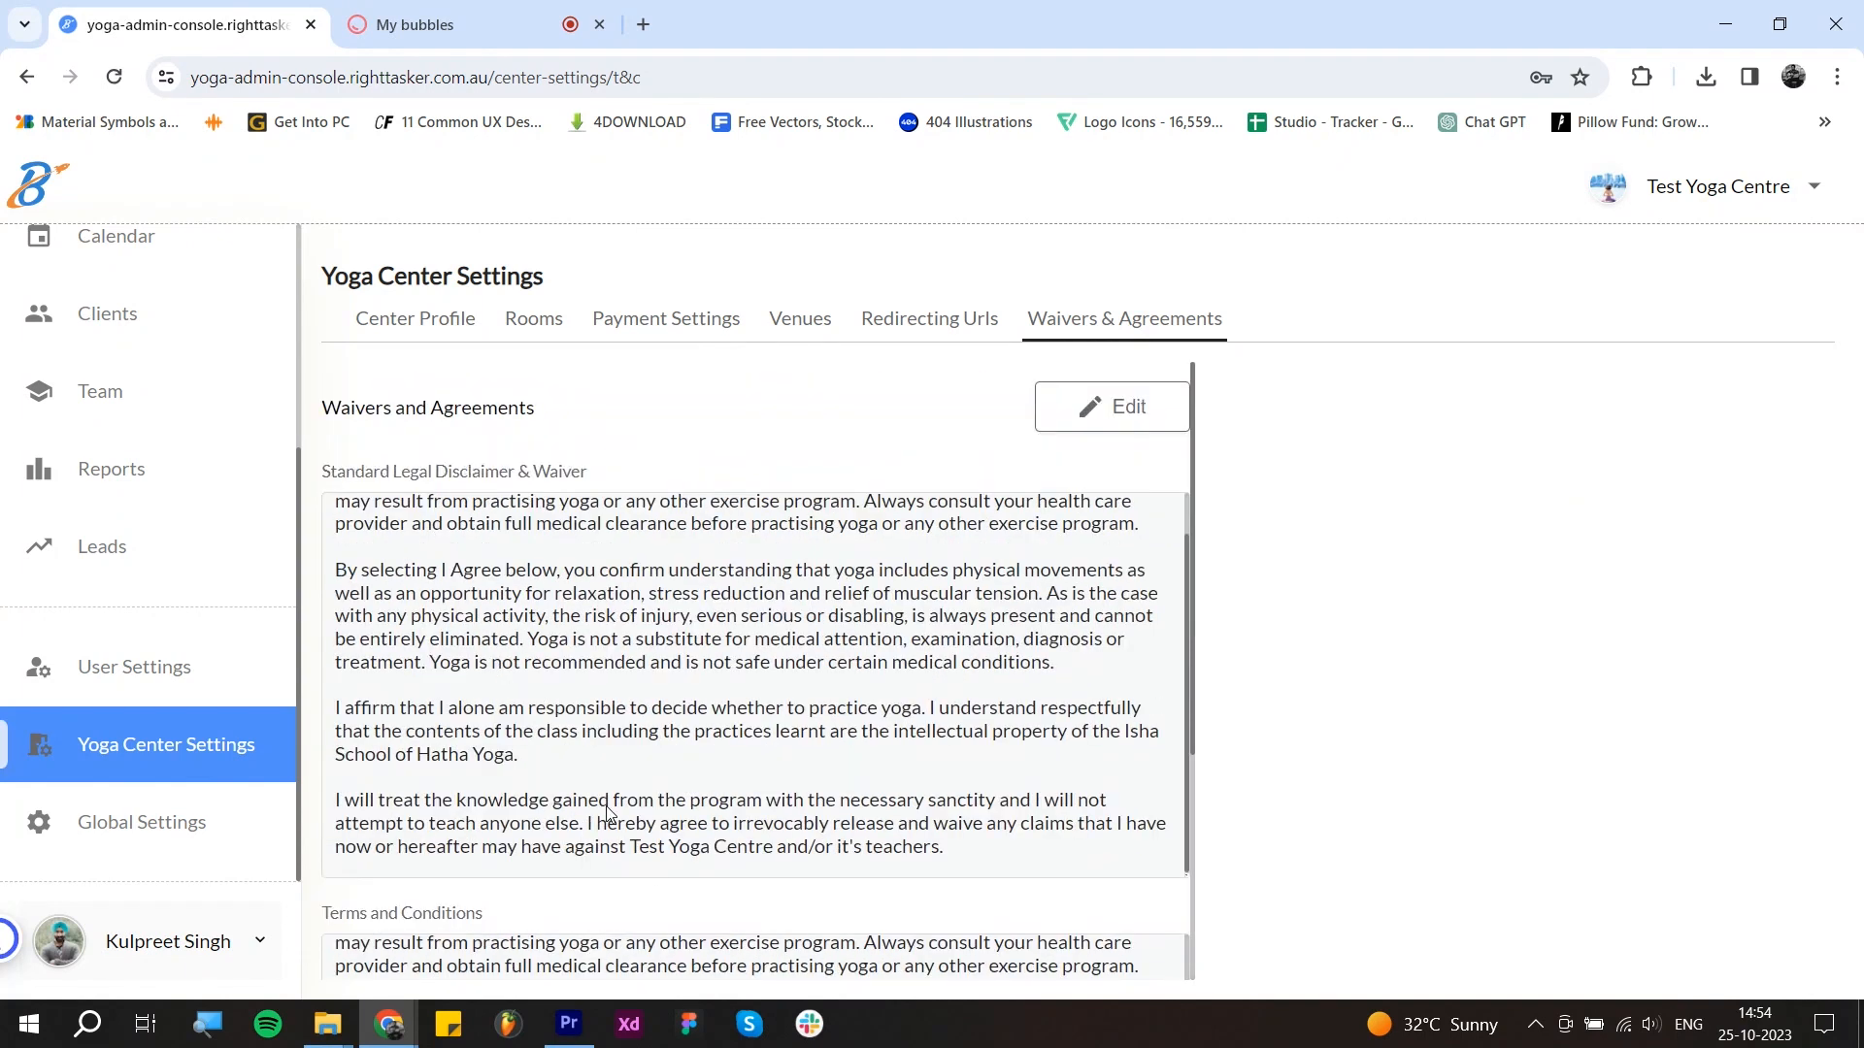
scroll(708, 692, "down", 3)
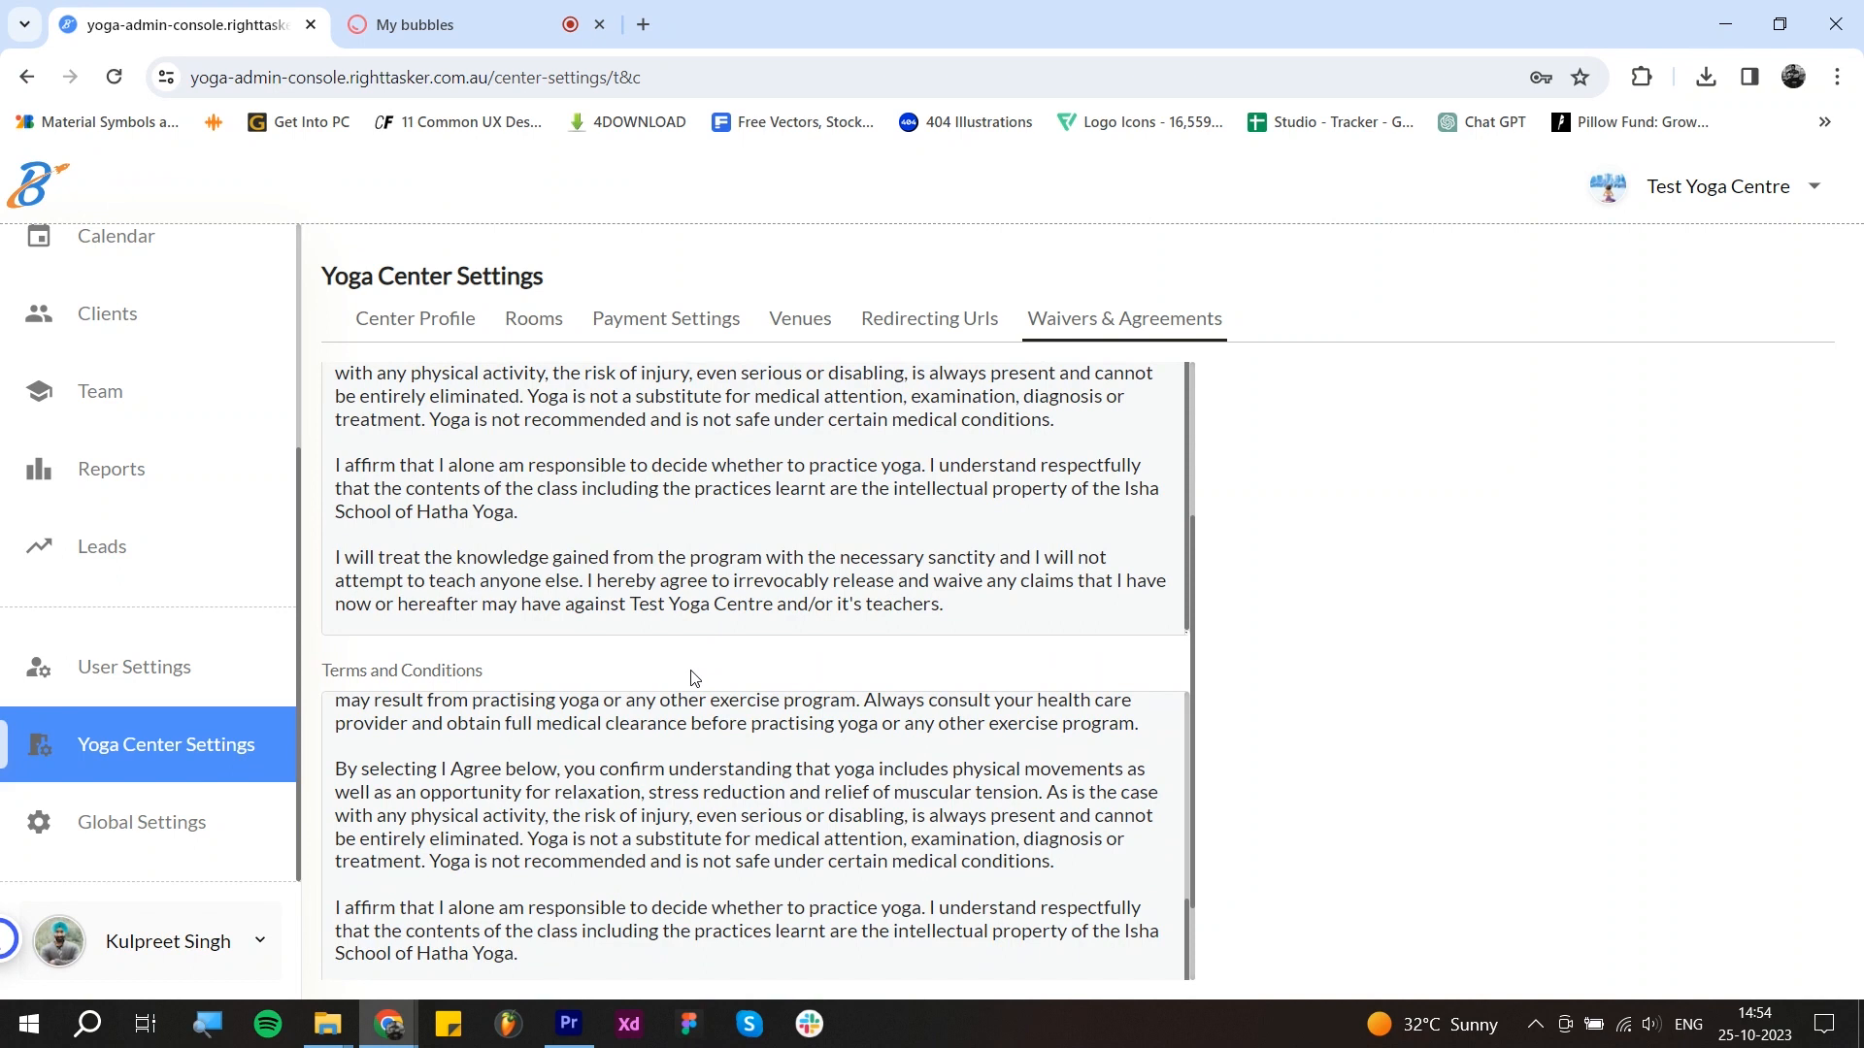
scroll(694, 677, "down", 1)
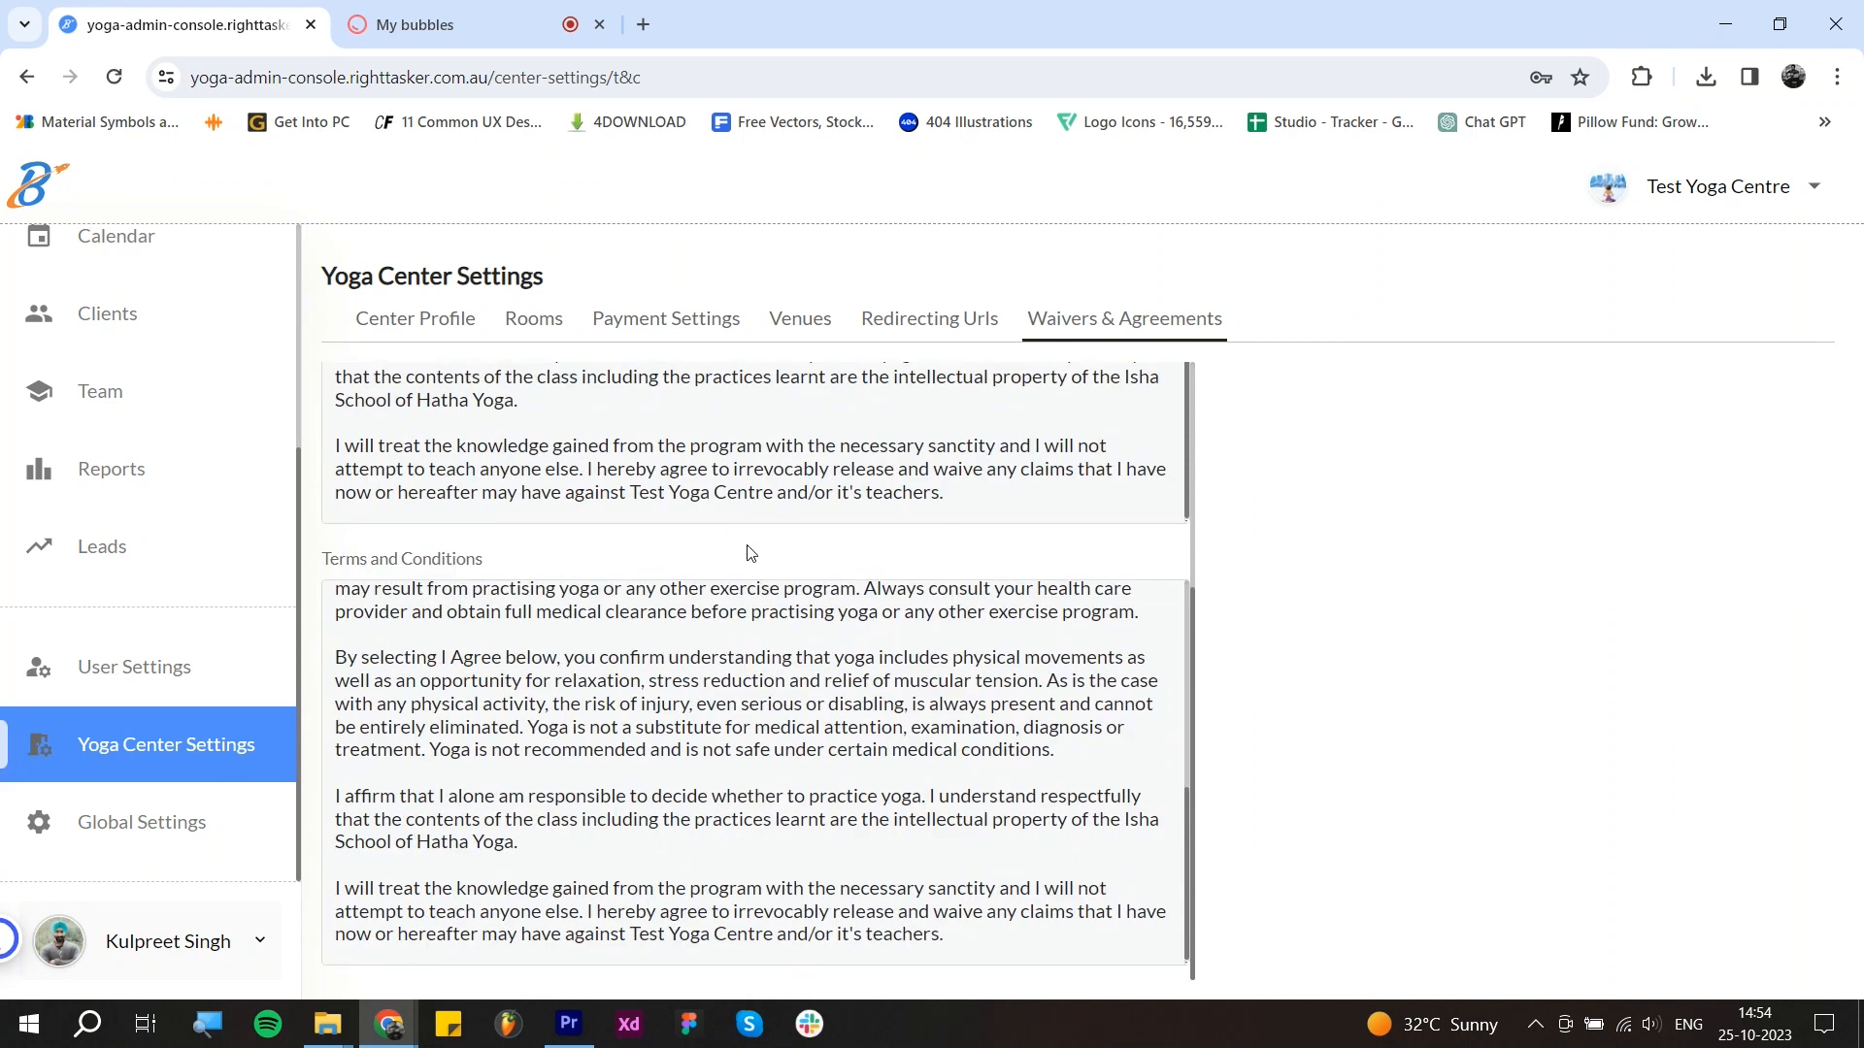
scroll(621, 561, "up", 3)
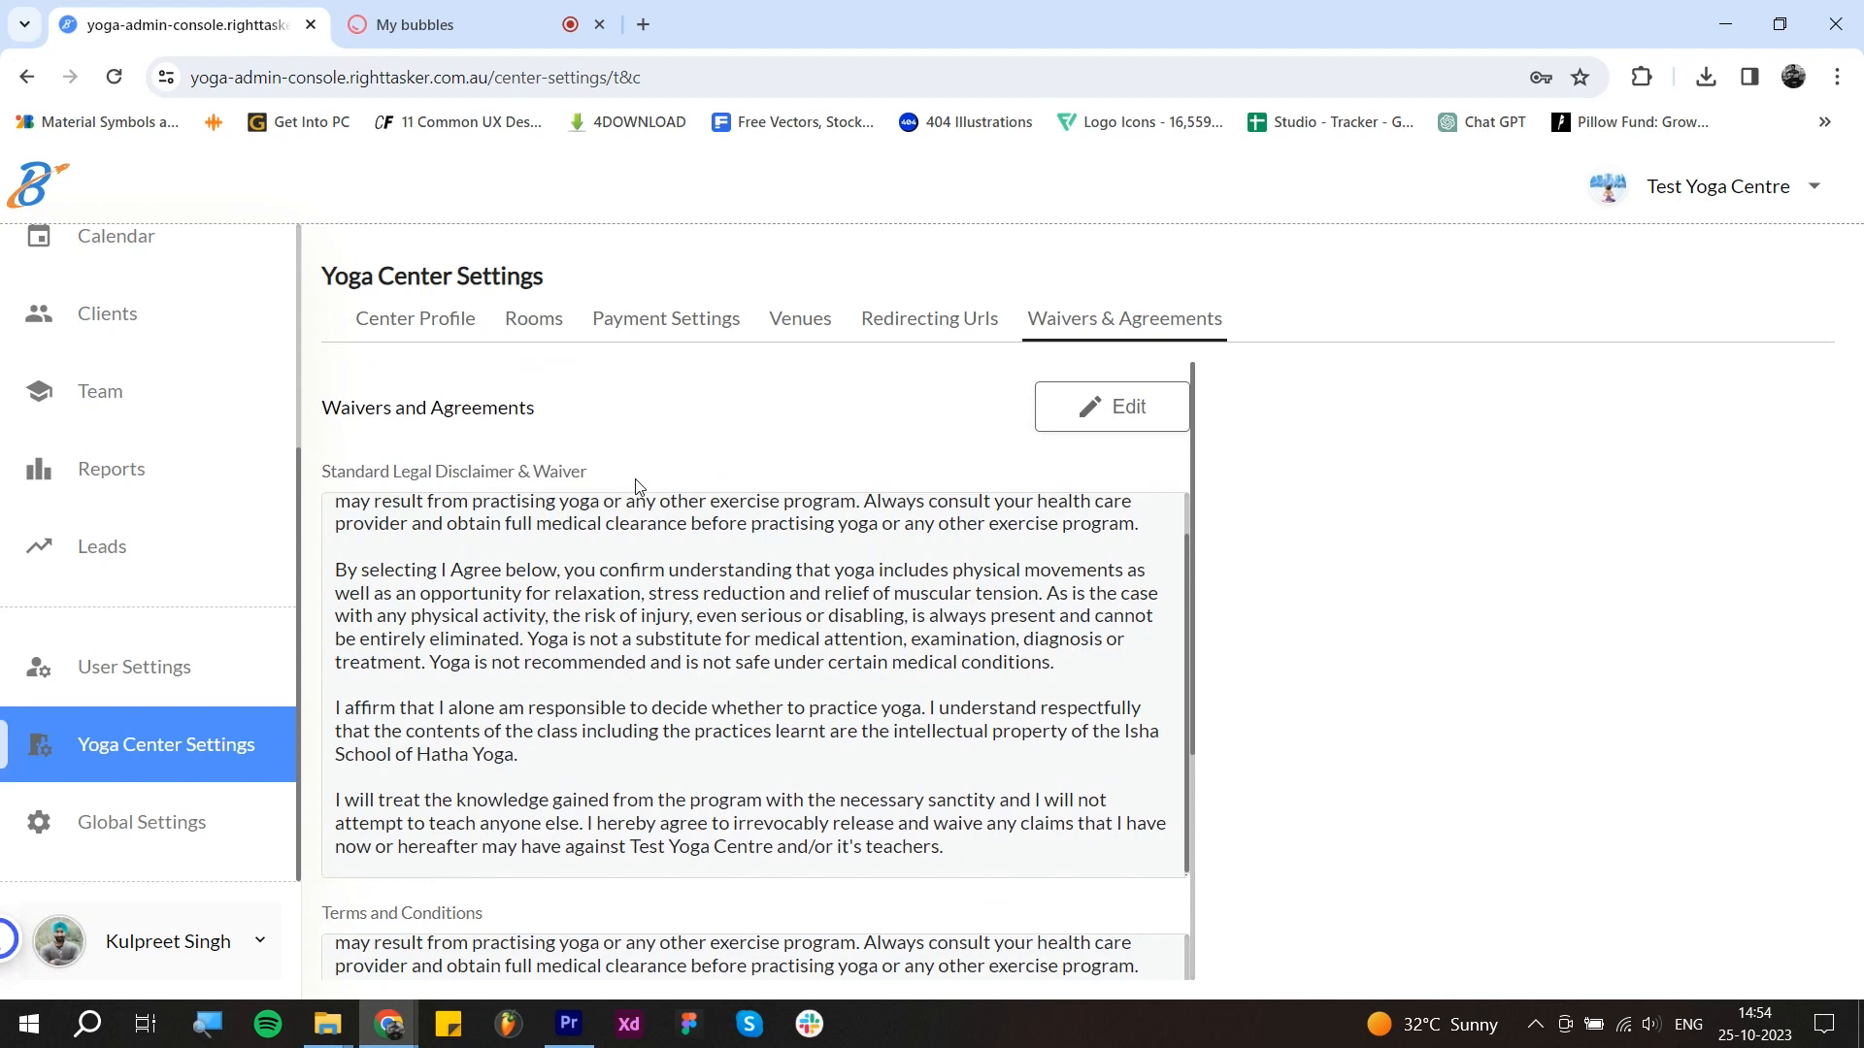
scroll(658, 470, "up", 1)
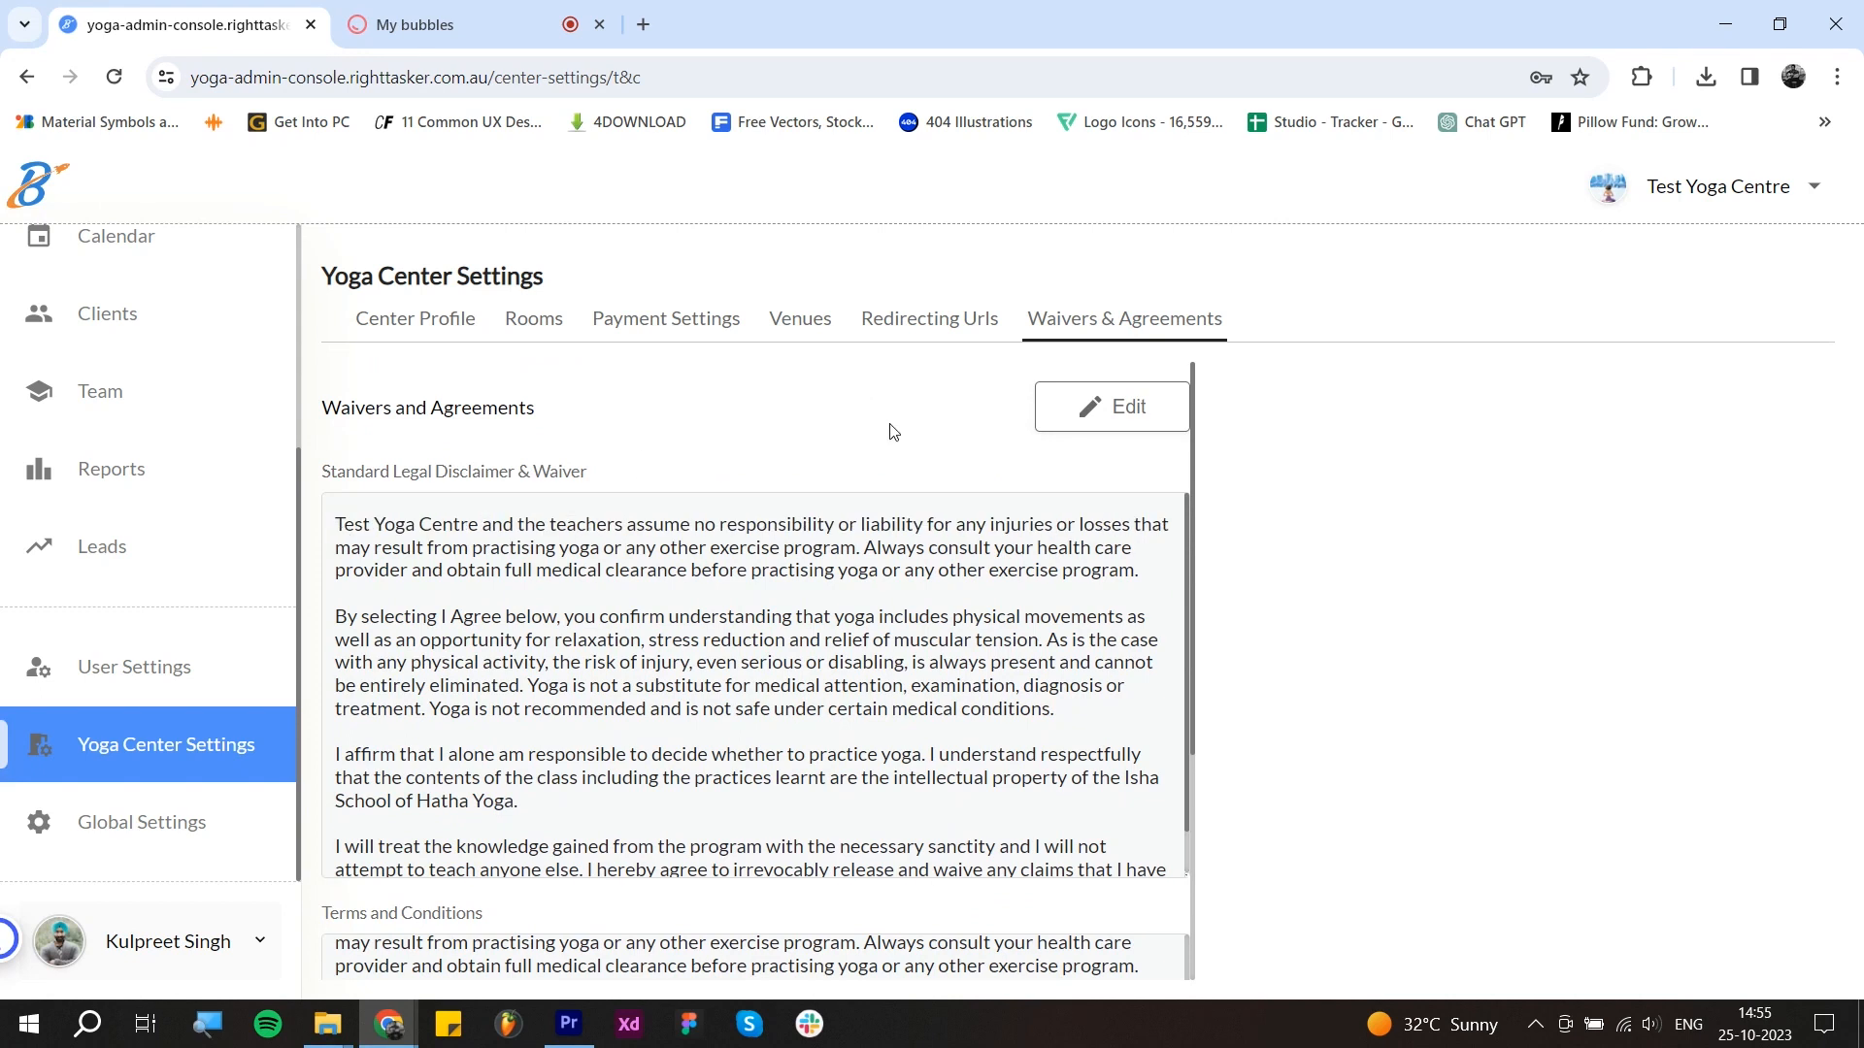
Step: Open the waivers and agreements for editing and check the disclaimer and Terms and Conditions text boxes without changing them
left_click(1101, 412)
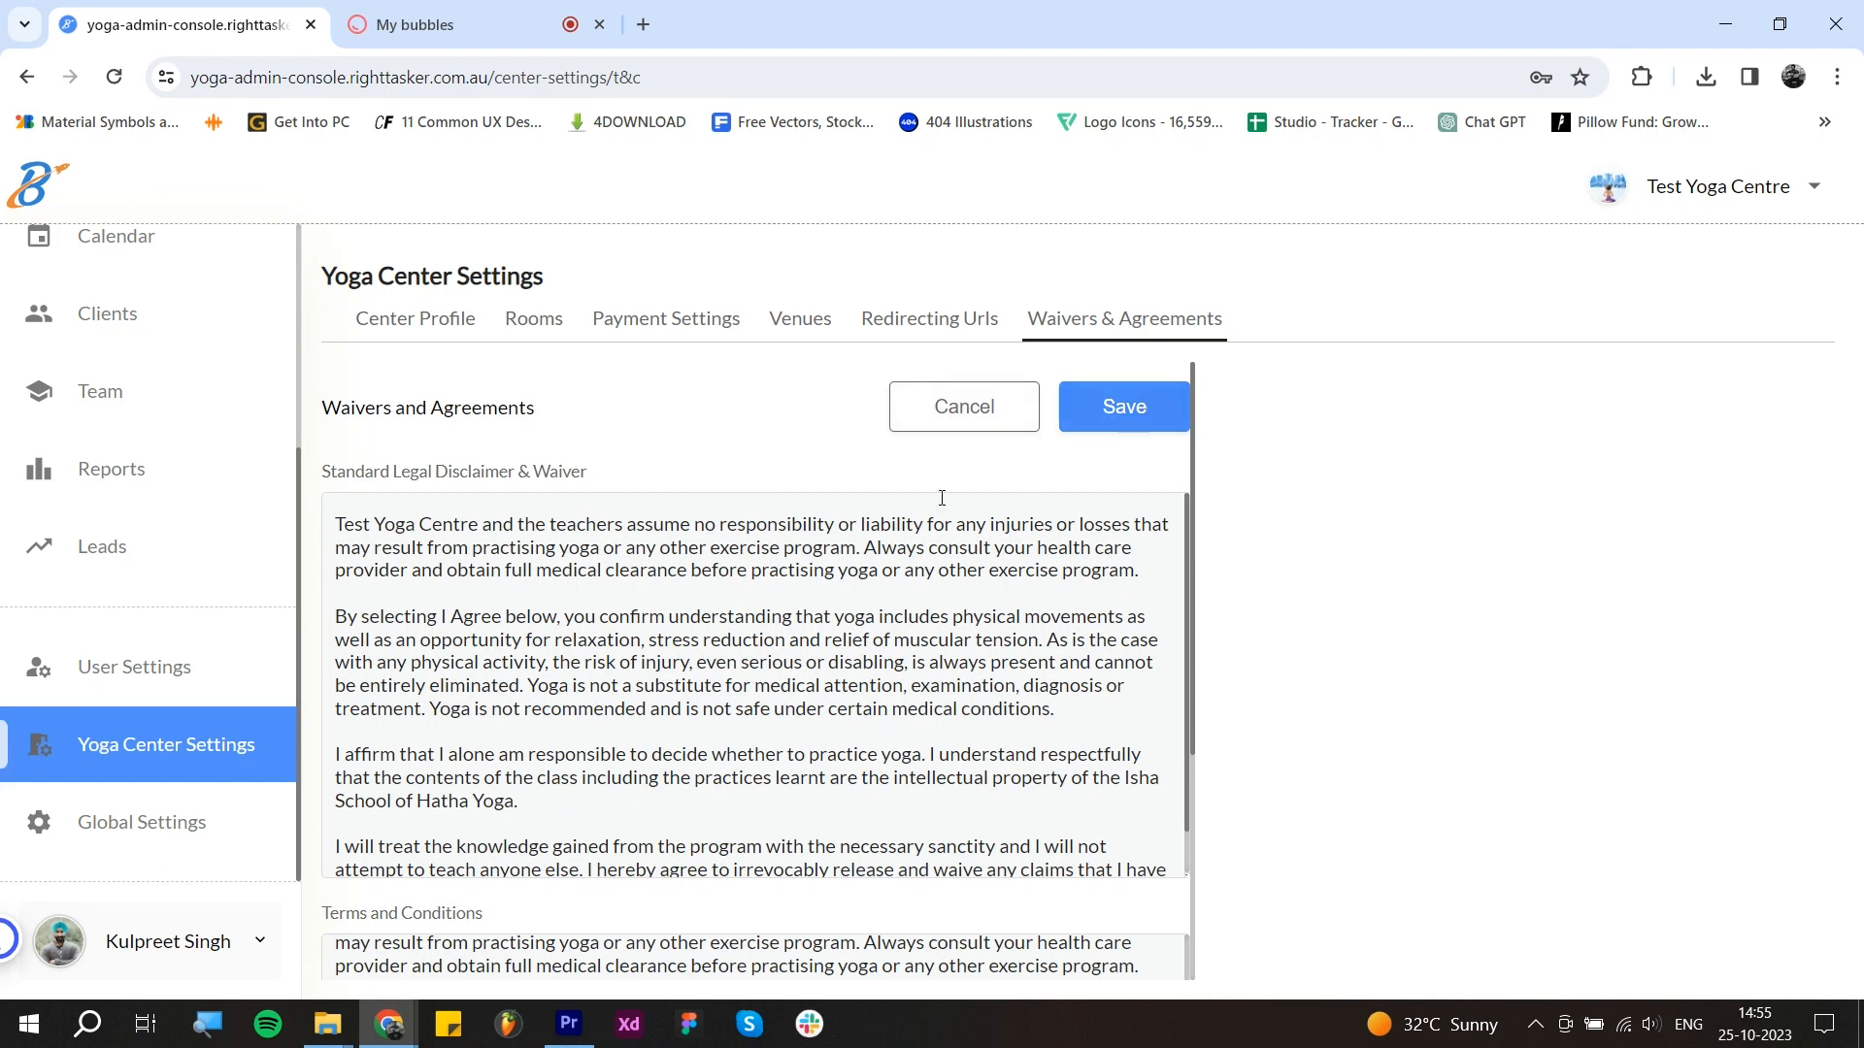
scroll(891, 706, "down", 1)
left_click_drag(971, 847, 563, 564)
left_click(563, 564)
scroll(563, 564, "down", 3)
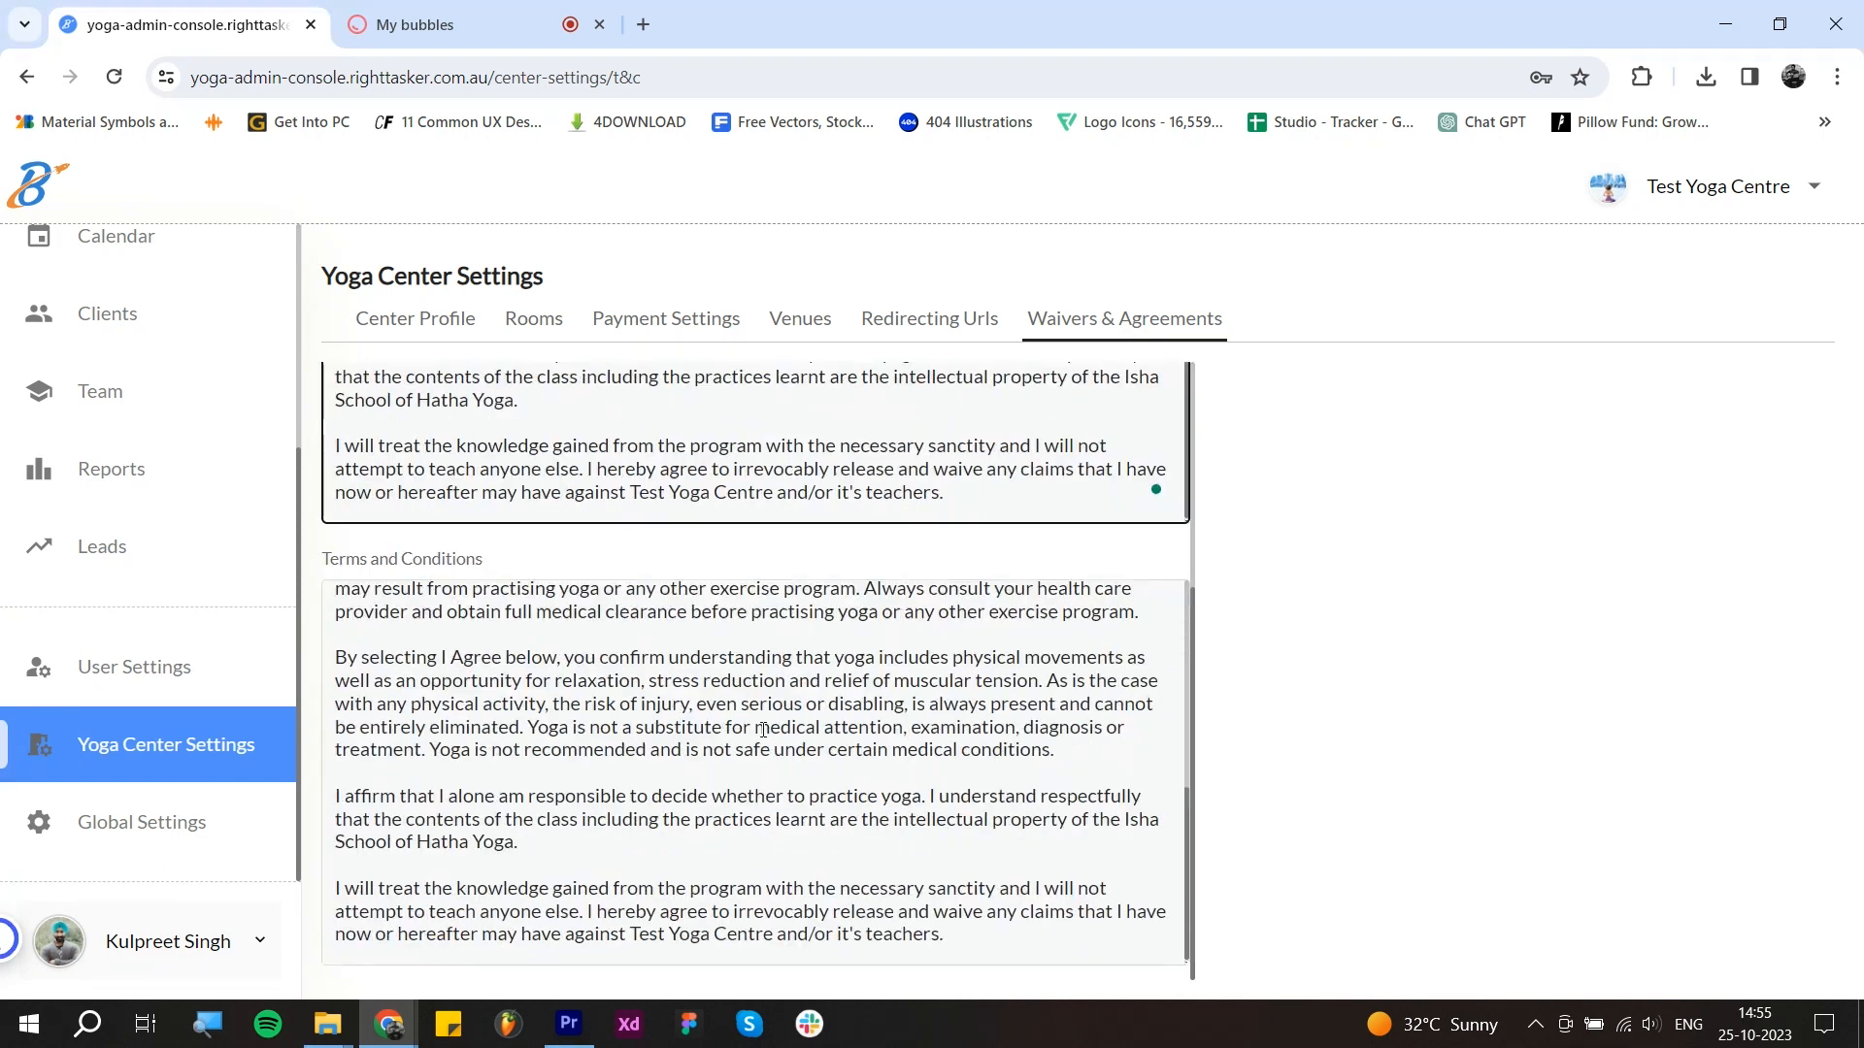
left_click(875, 743)
scroll(875, 743, "up", 5)
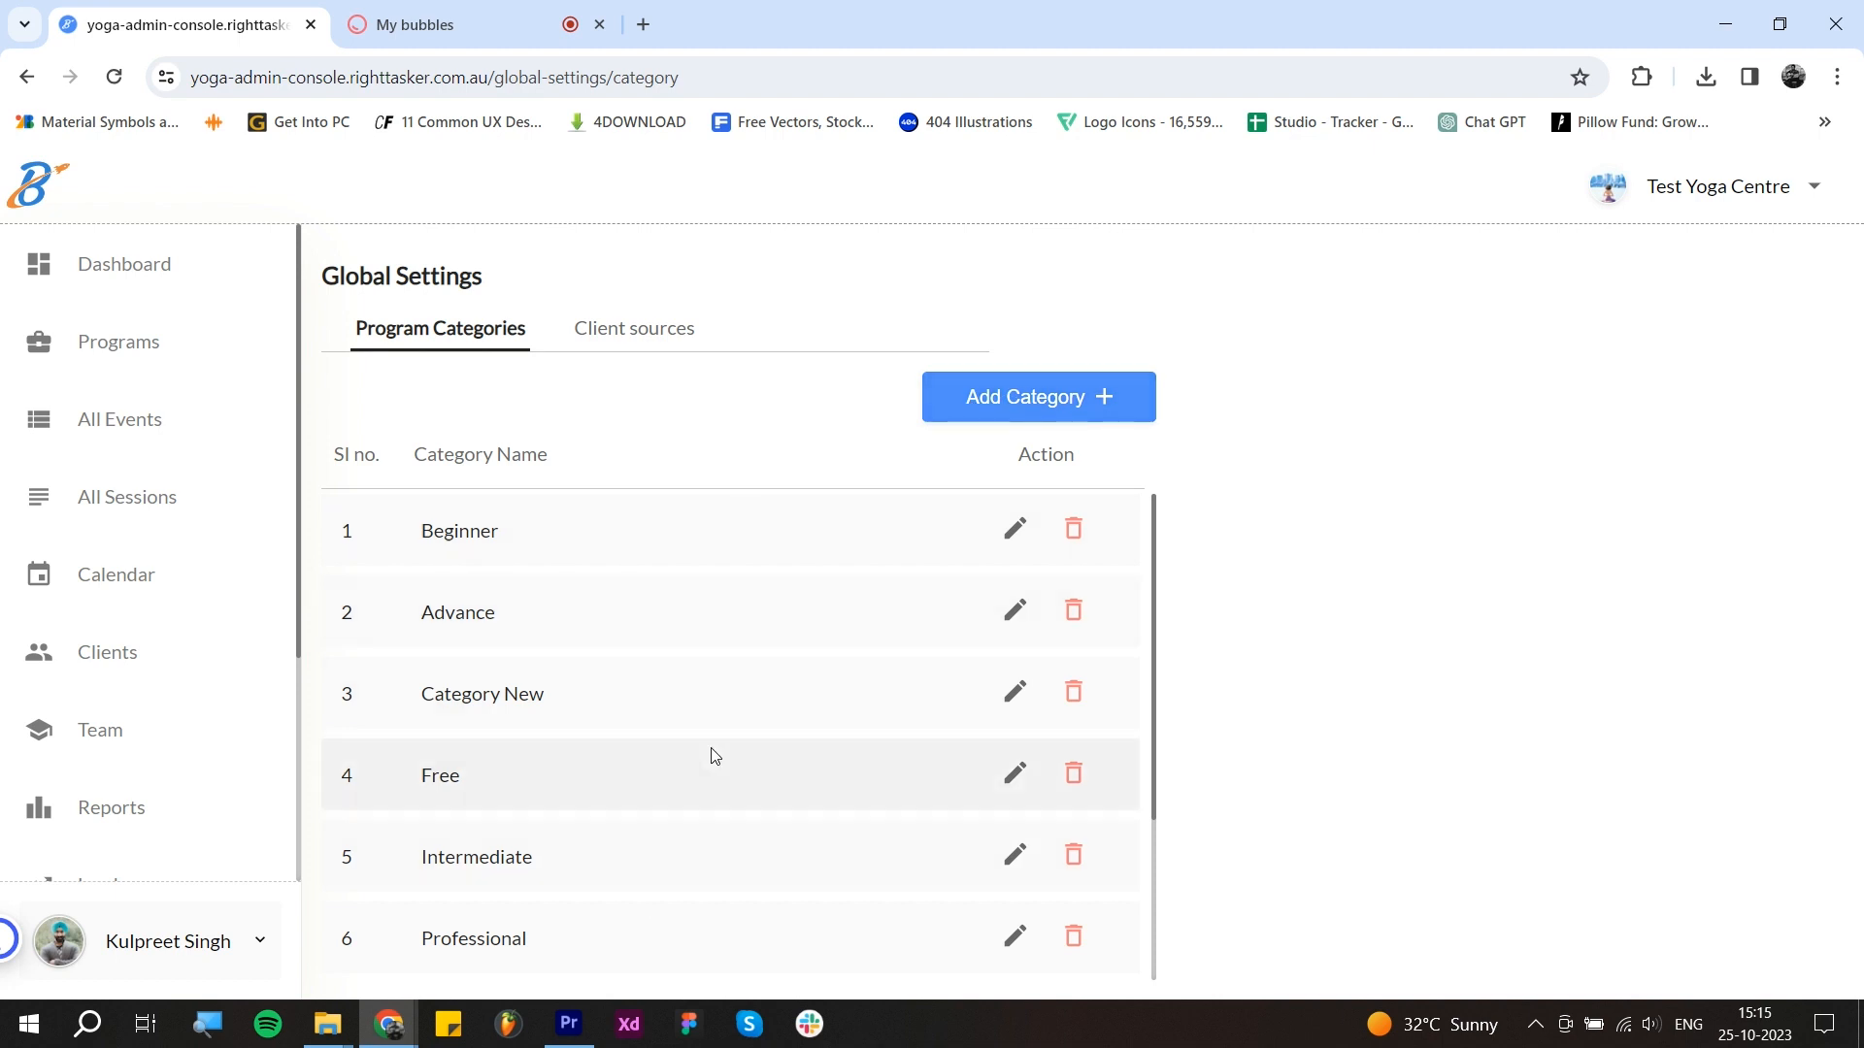
Step: Check the Category Name field of the Add Category form in Global Settings and close it without adding a category
left_click(971, 409)
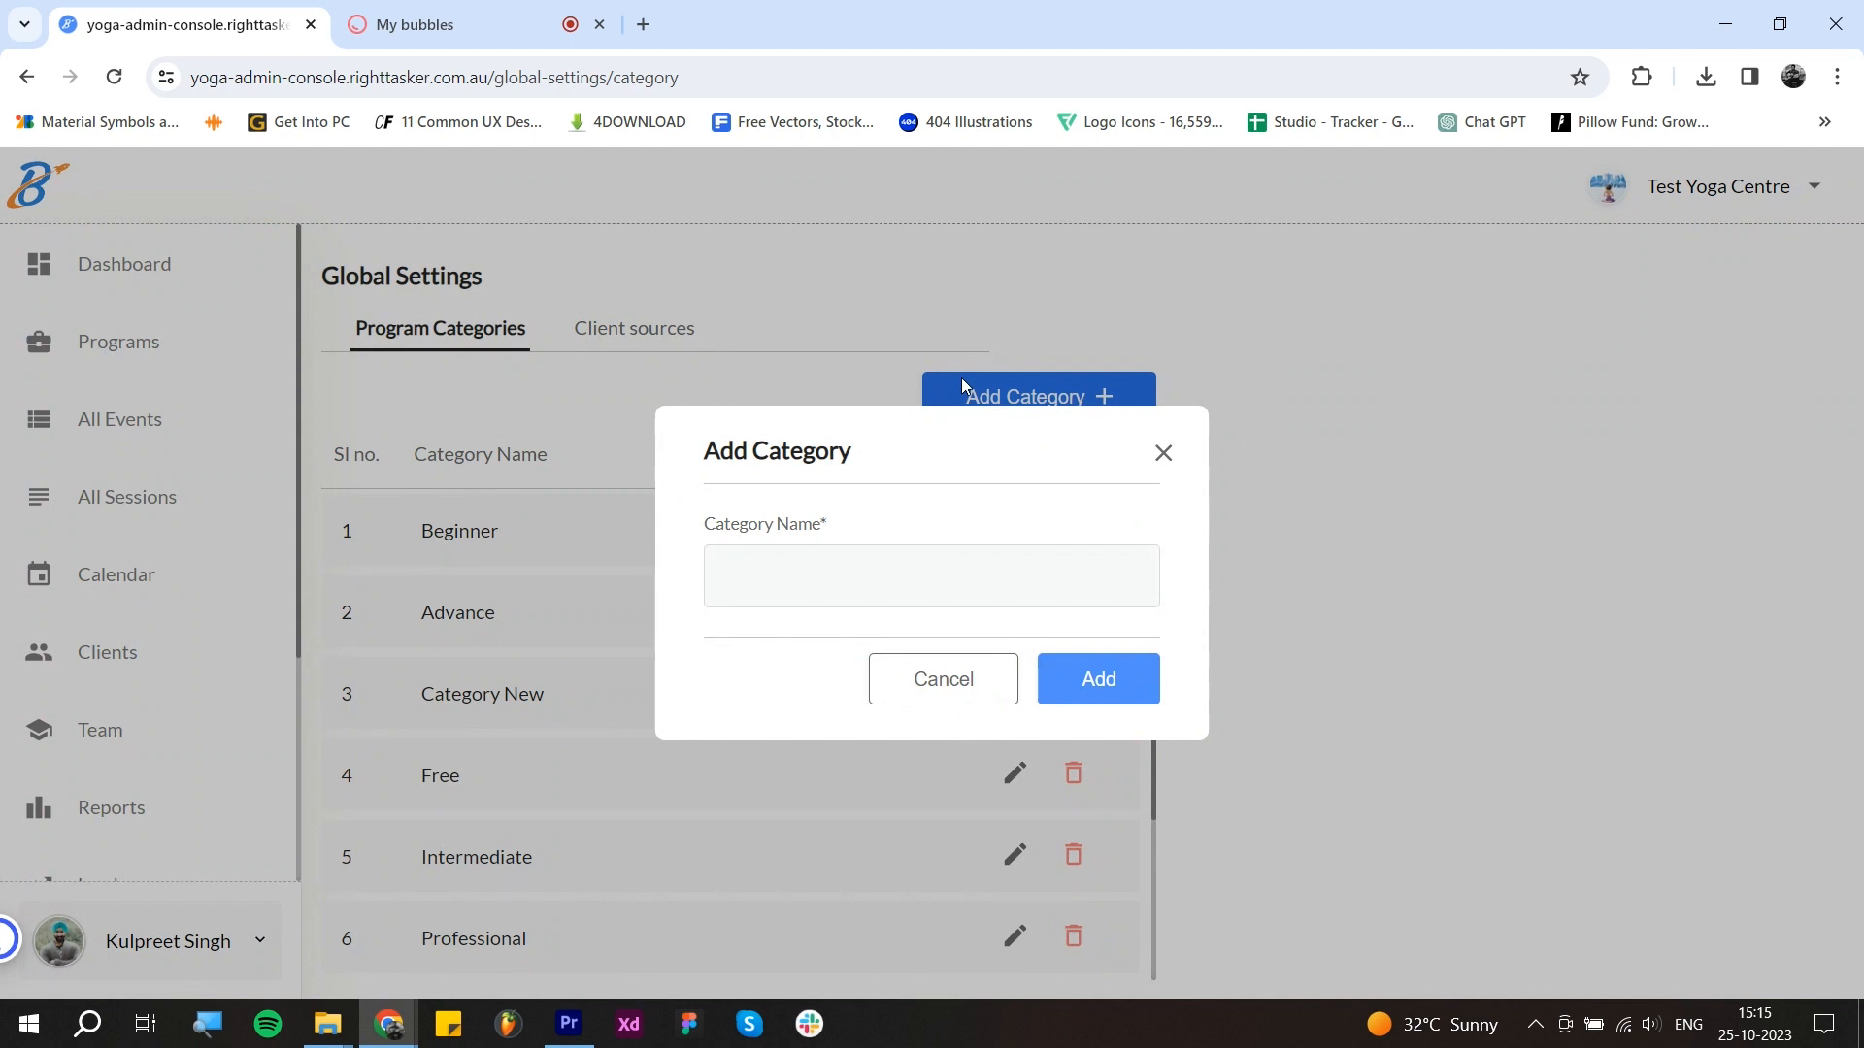
left_click(860, 582)
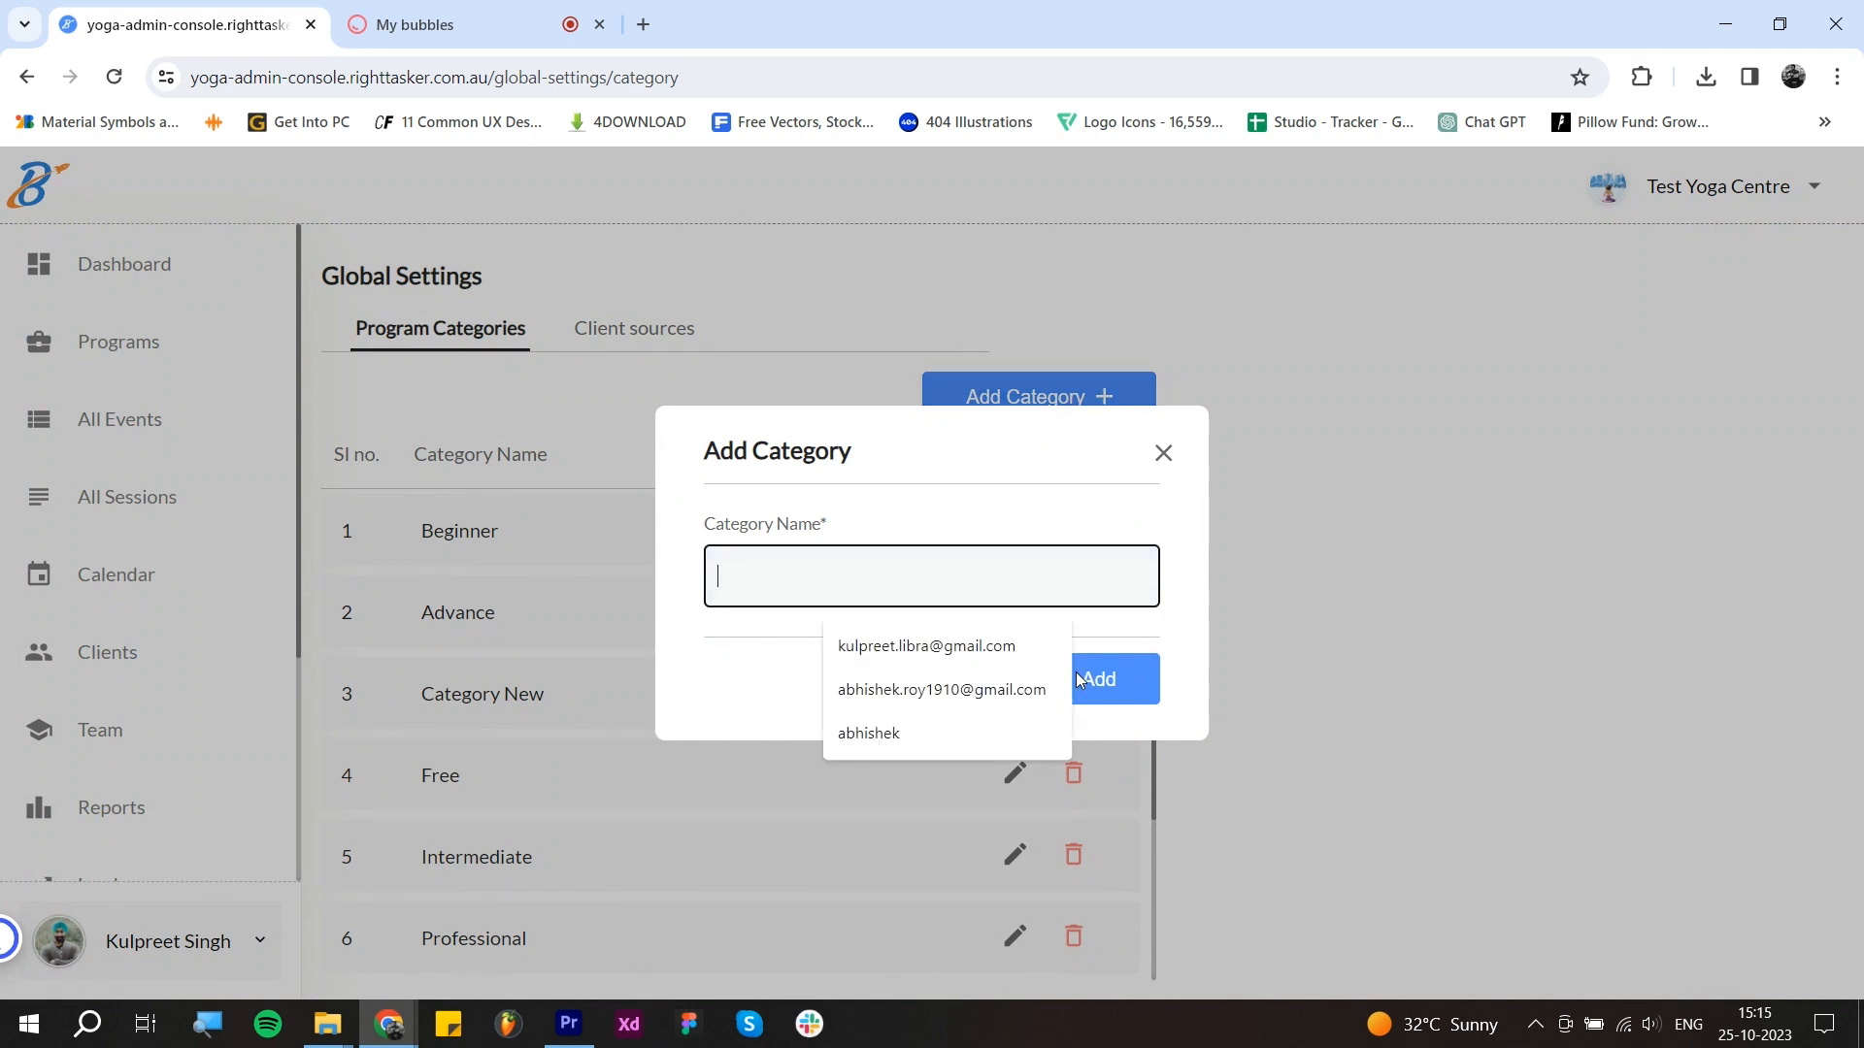
left_click(616, 672)
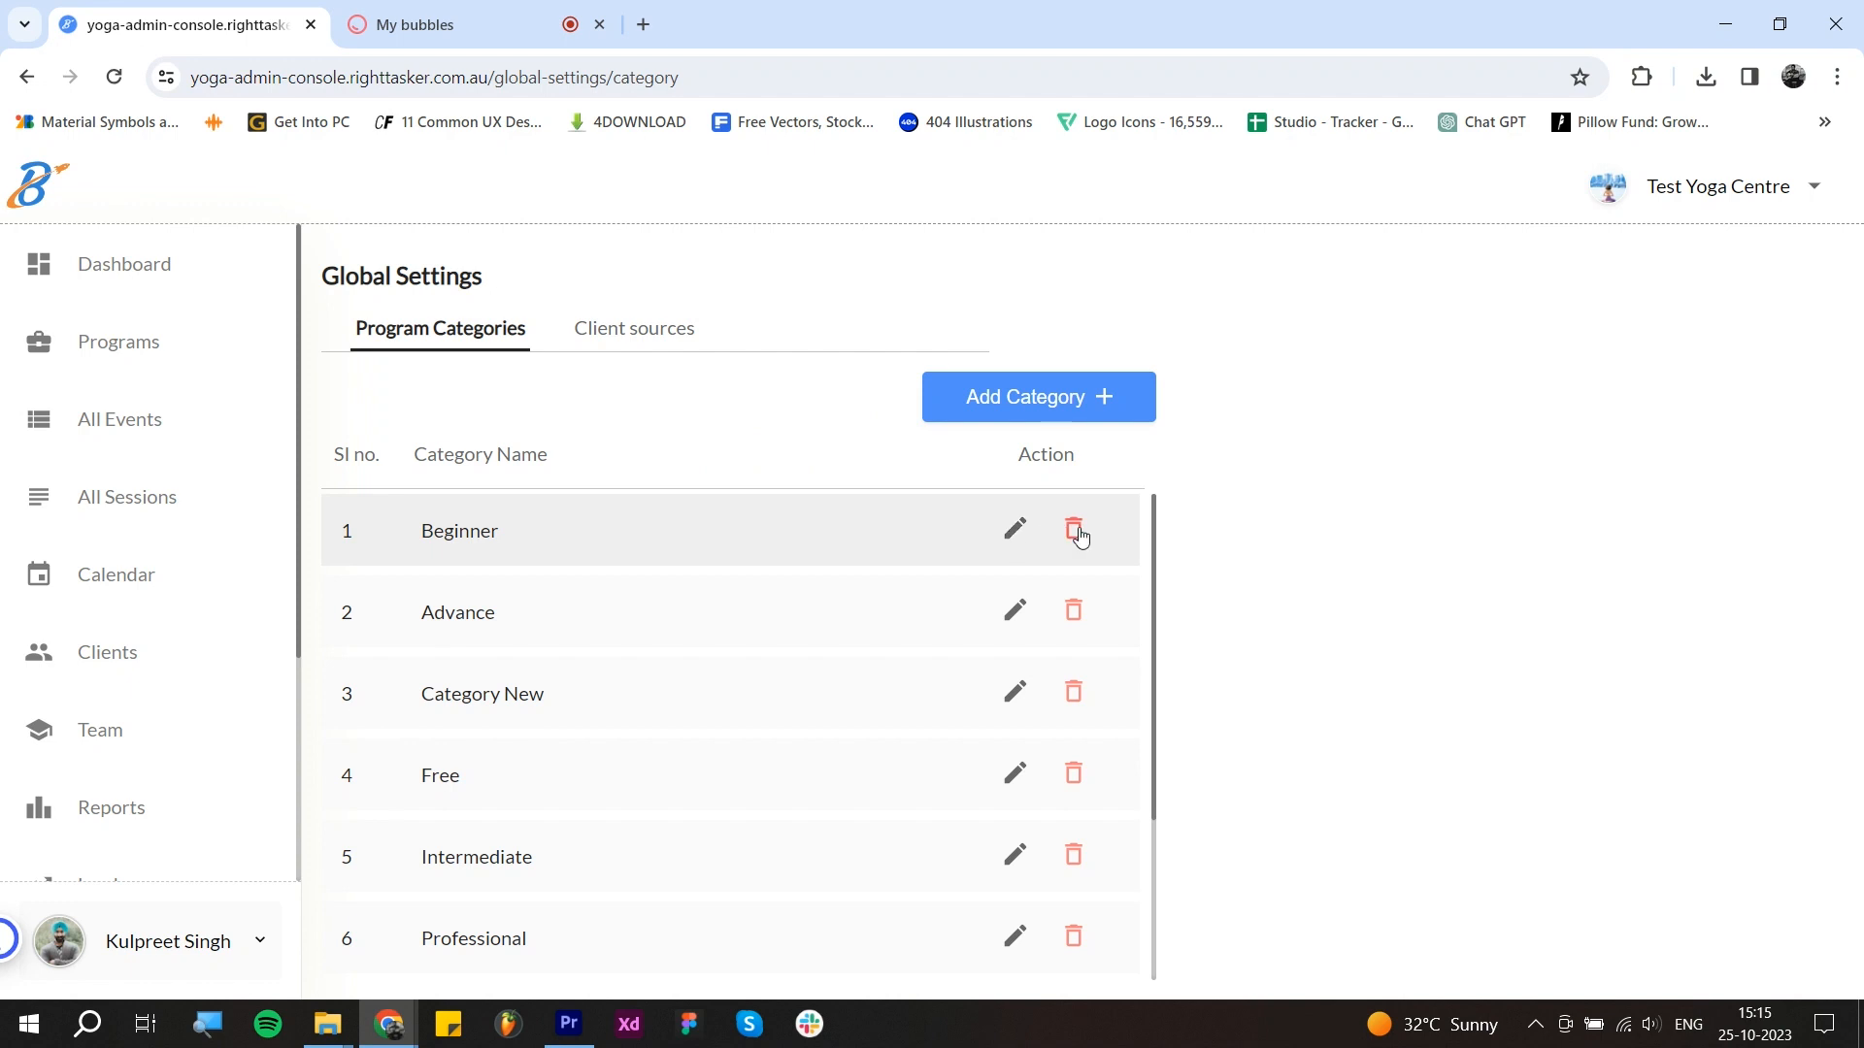
Step: Show the Client sources, check the Source Name field of the Add Source form, and cancel it
left_click(633, 333)
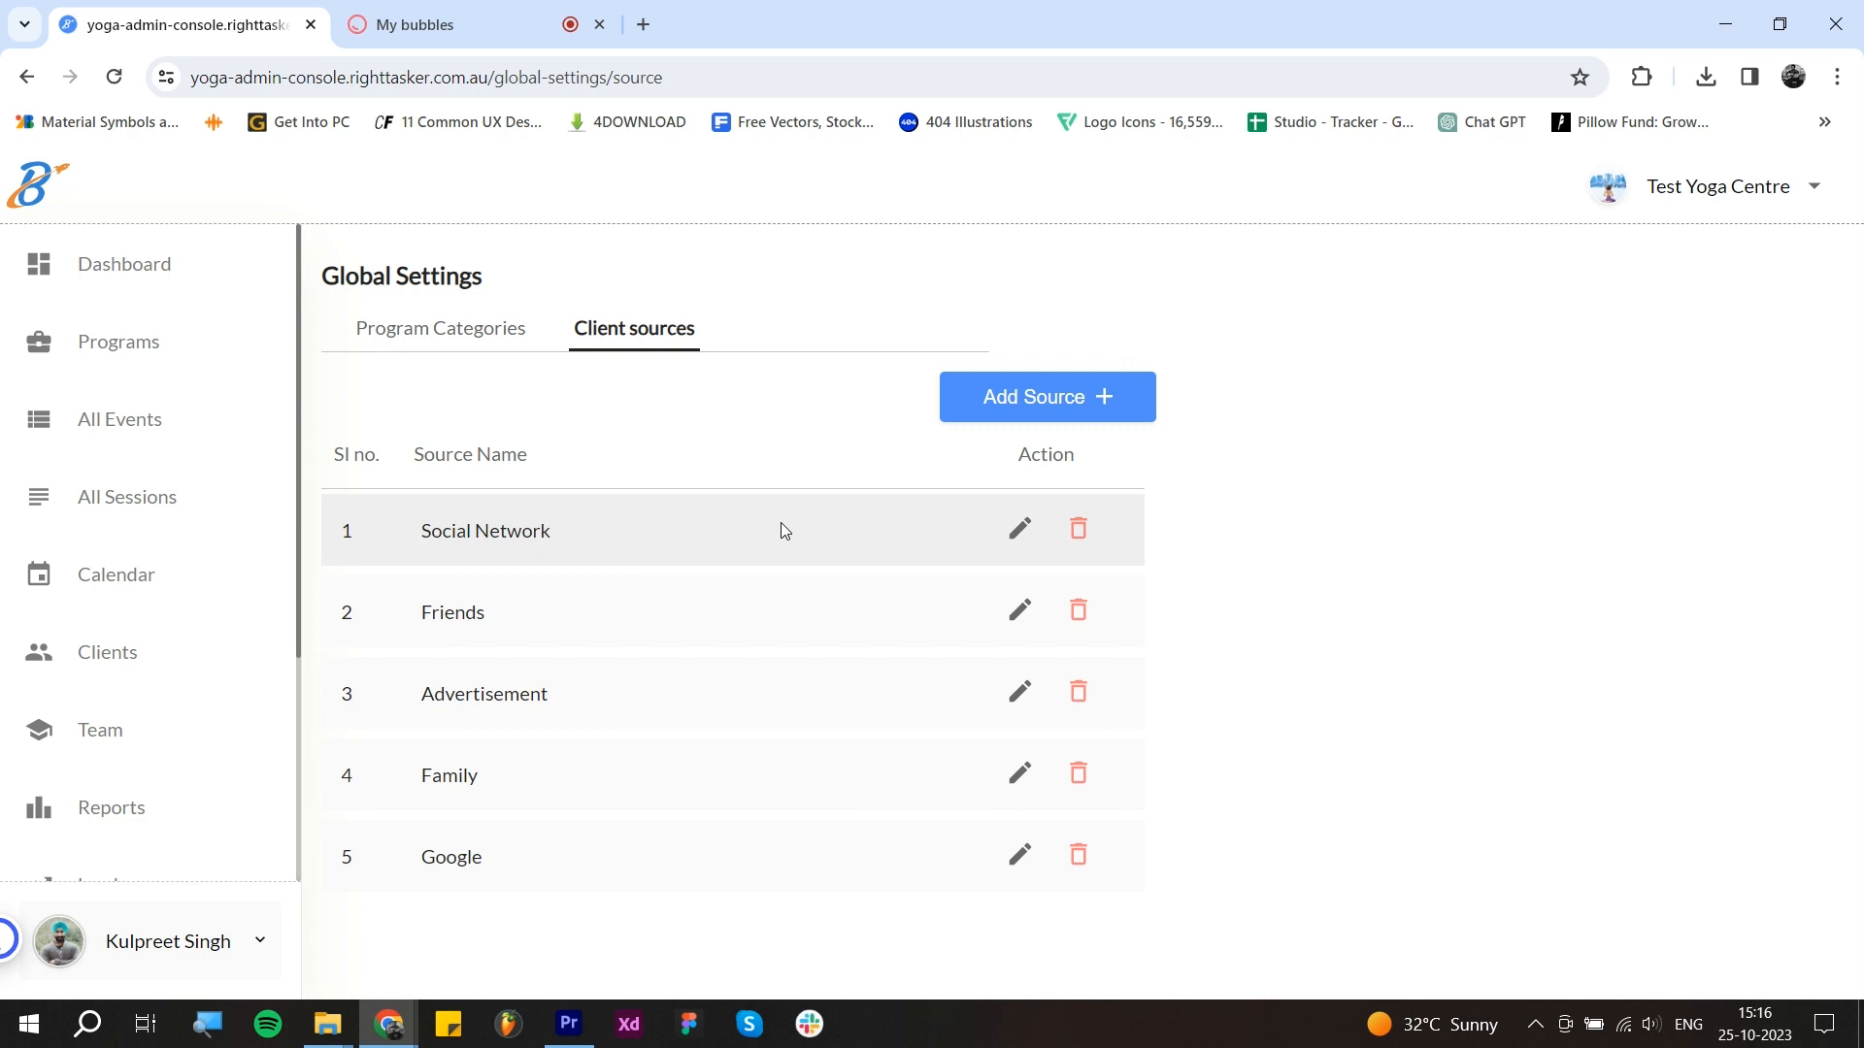
left_click(1040, 405)
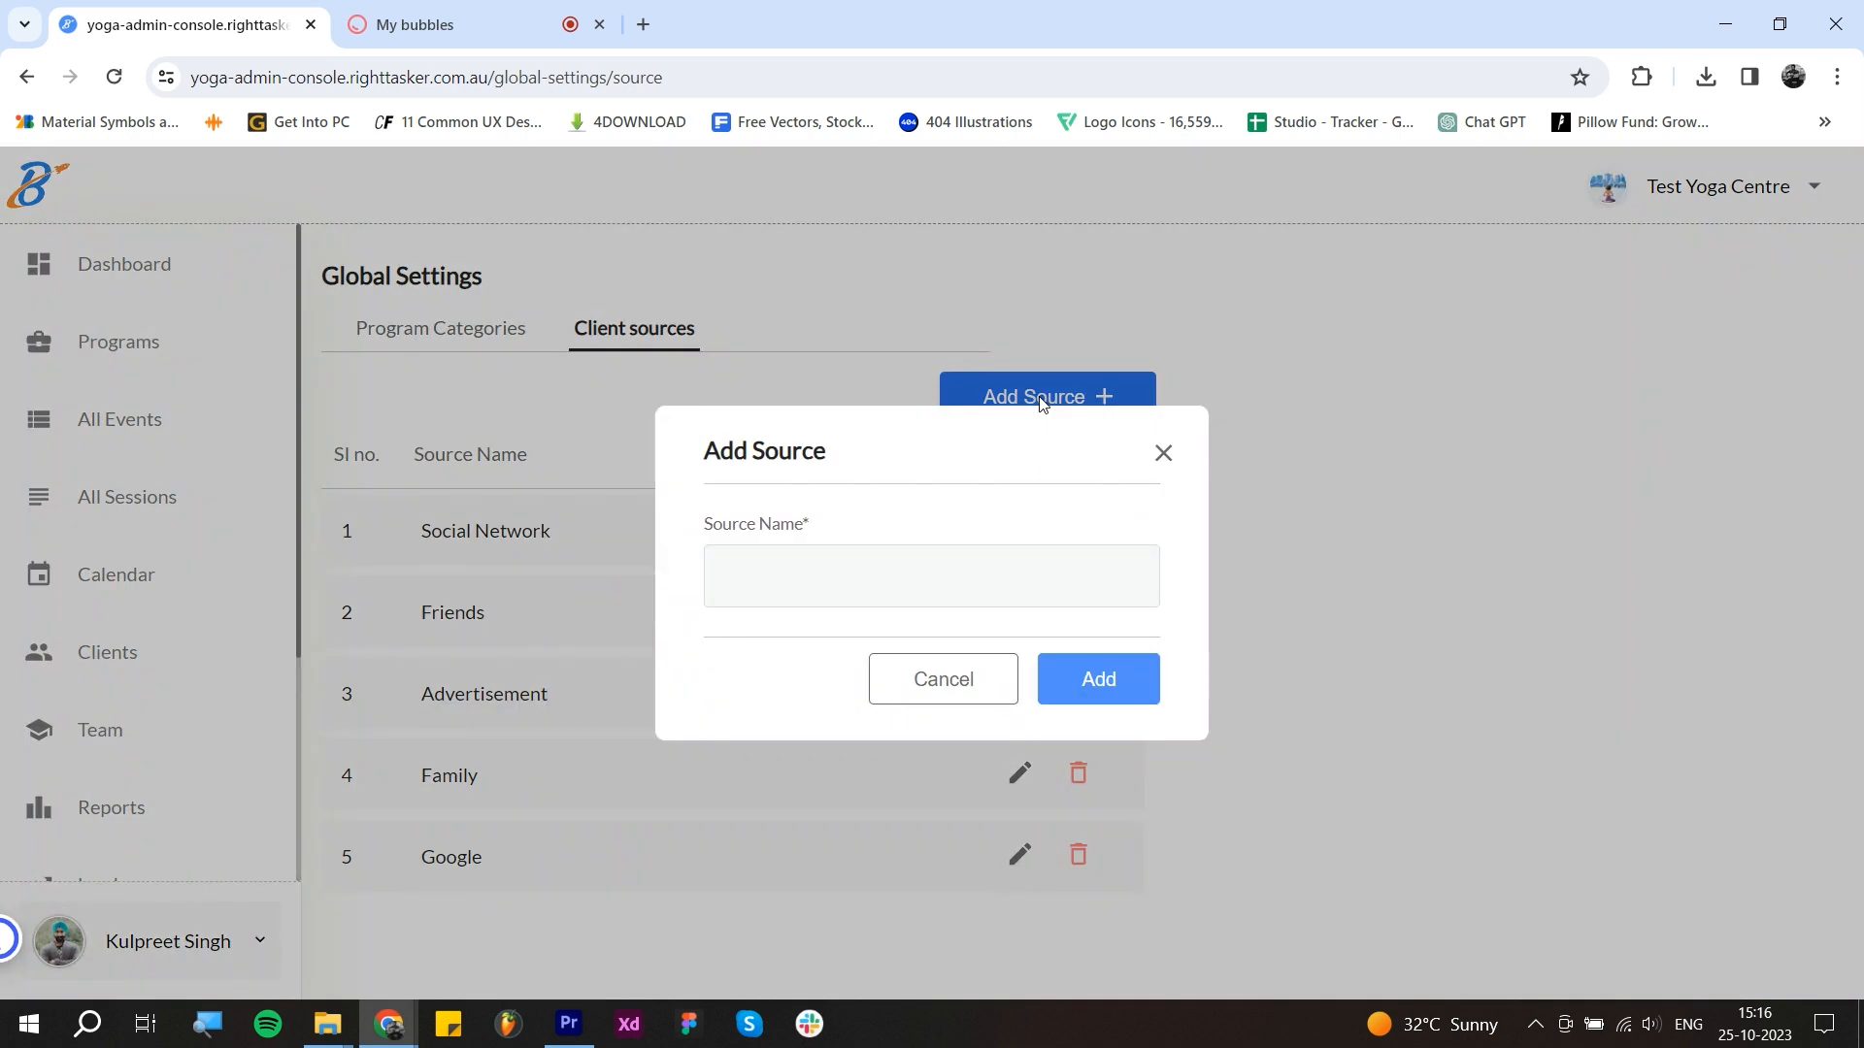
left_click(854, 576)
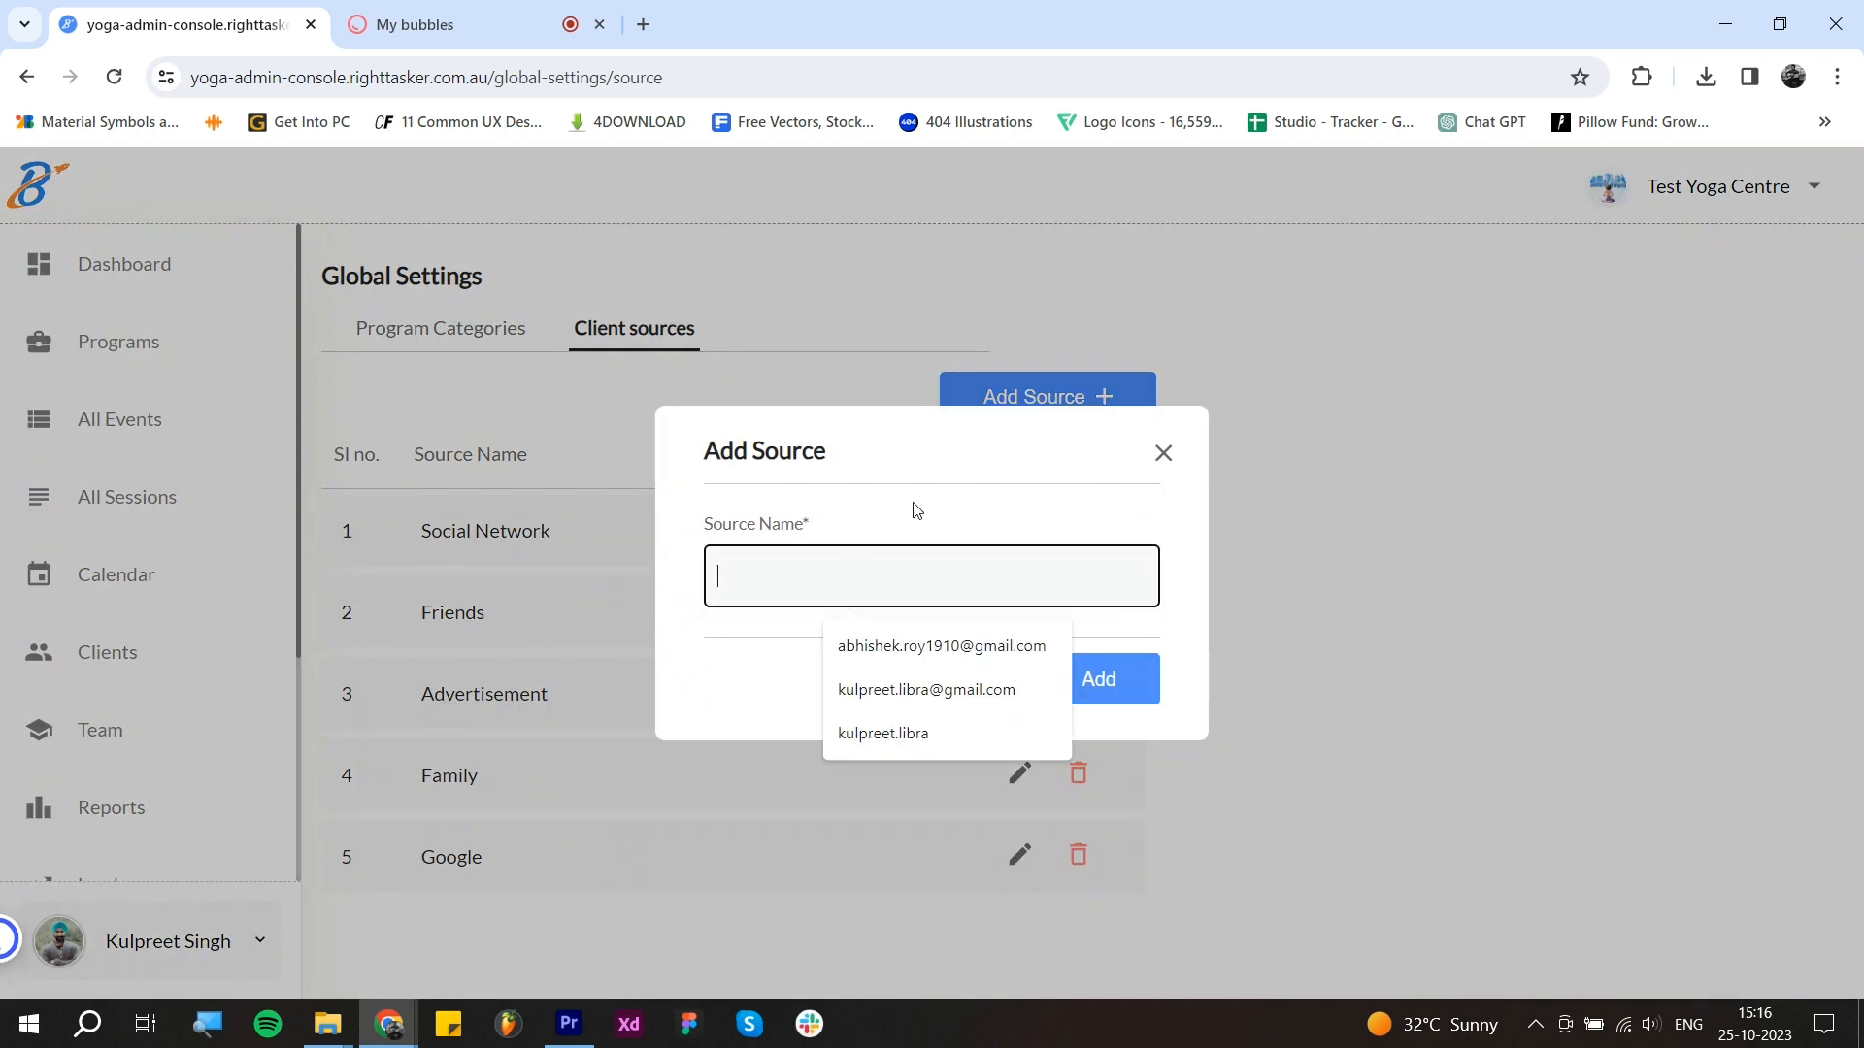
left_click(983, 679)
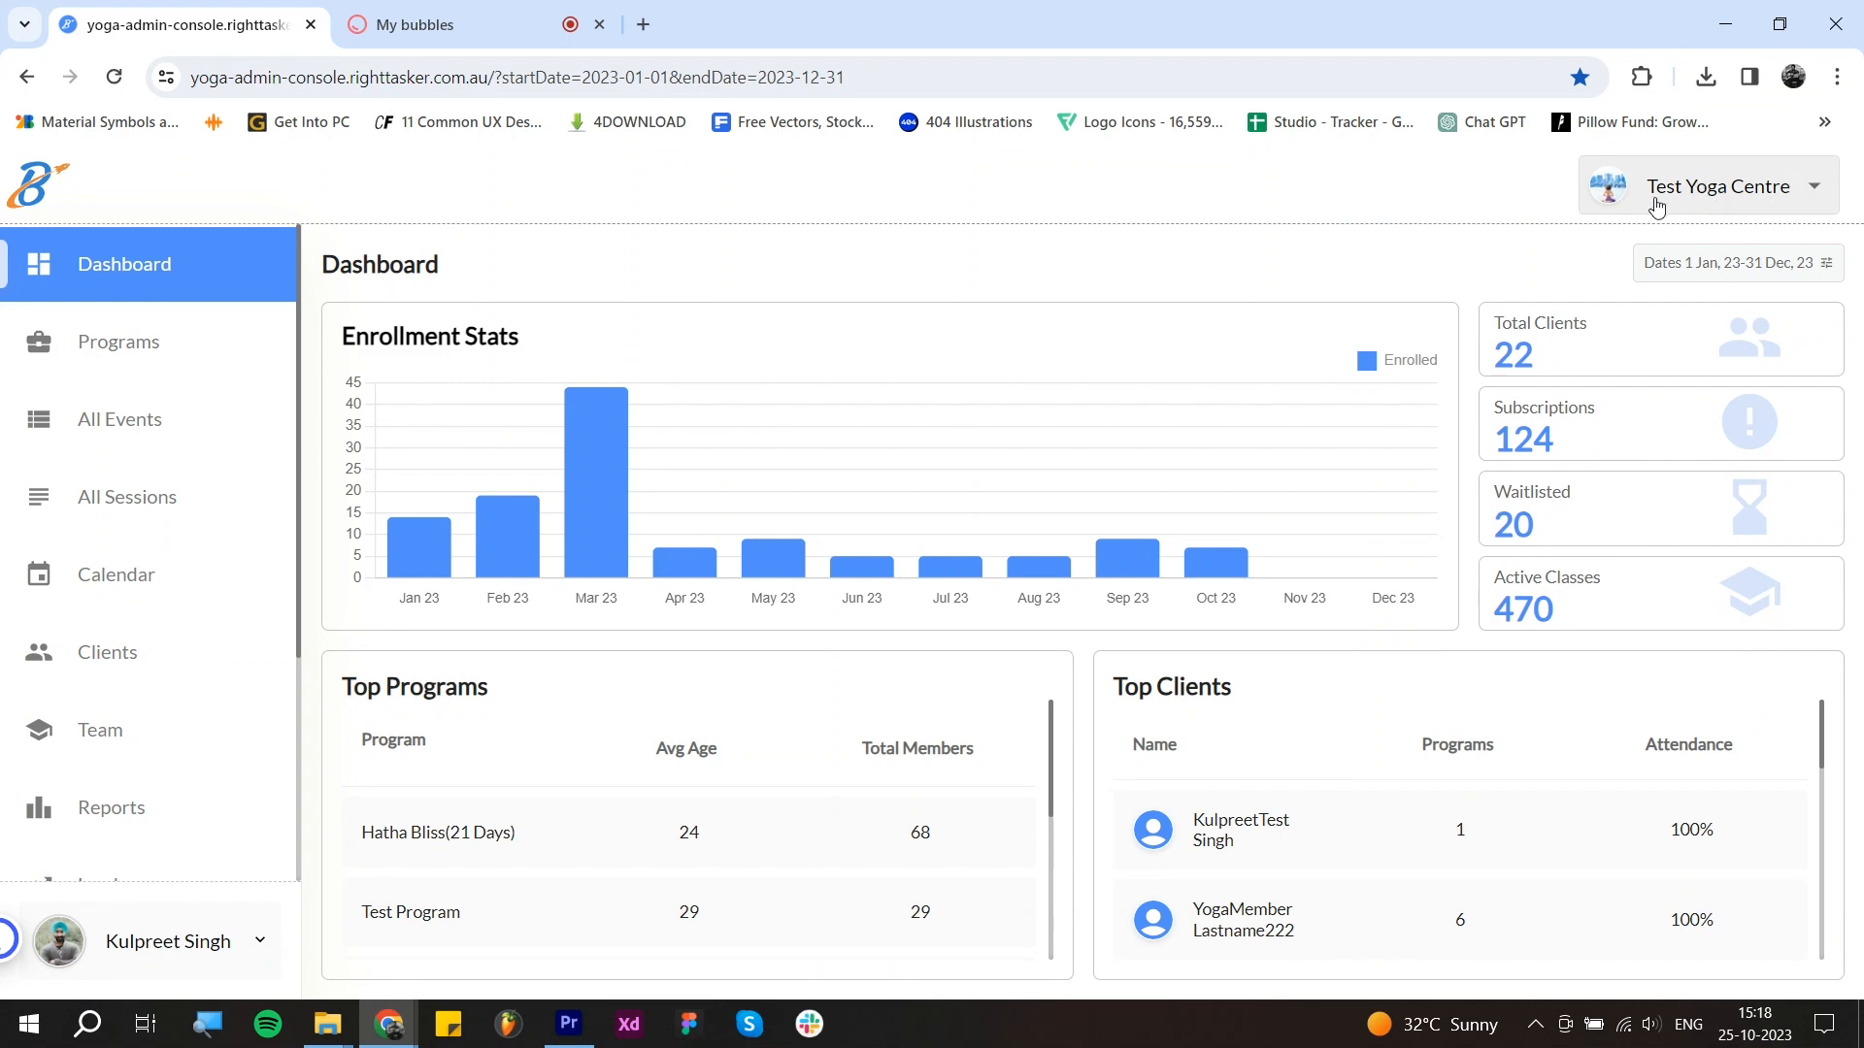
Step: Open the Add New Yoga Centre form from the centre list, look over all its fields, and cancel it
left_click(1813, 200)
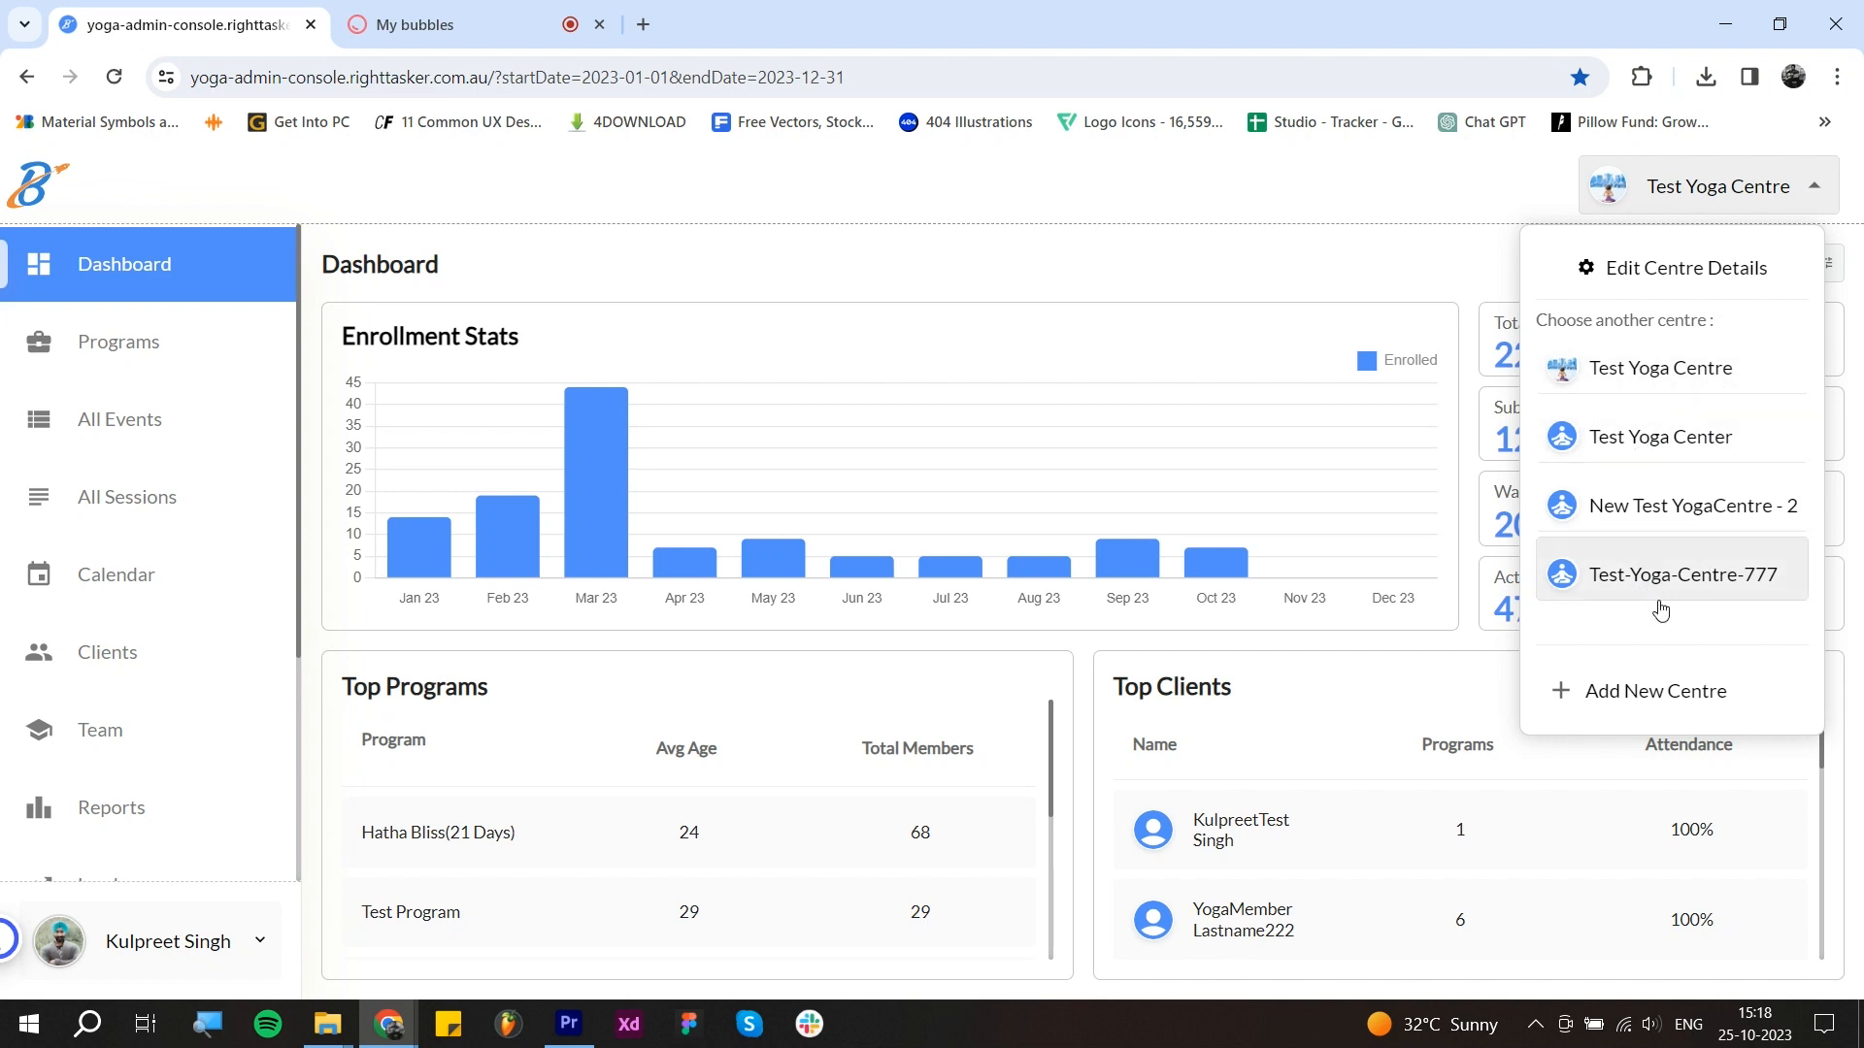
left_click(1665, 699)
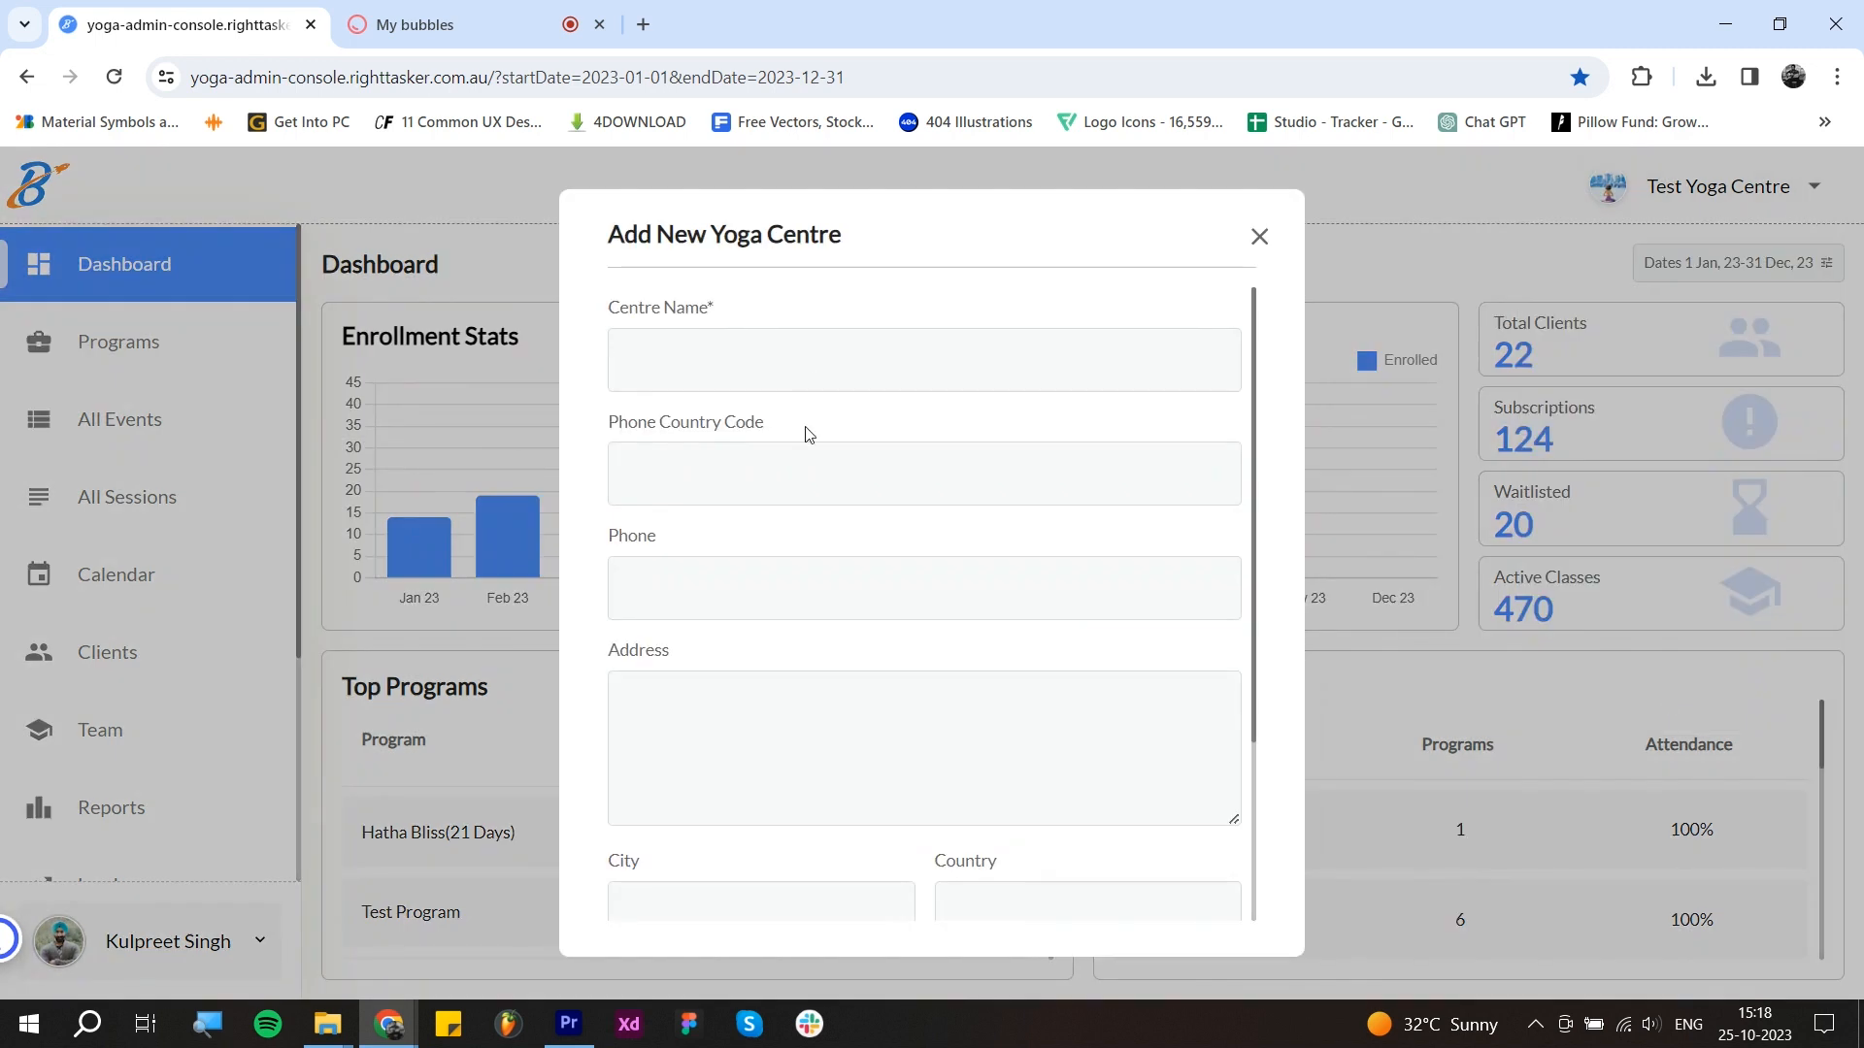
scroll(860, 714, "down", 1)
scroll(861, 714, "down", 2)
scroll(861, 719, "up", 3)
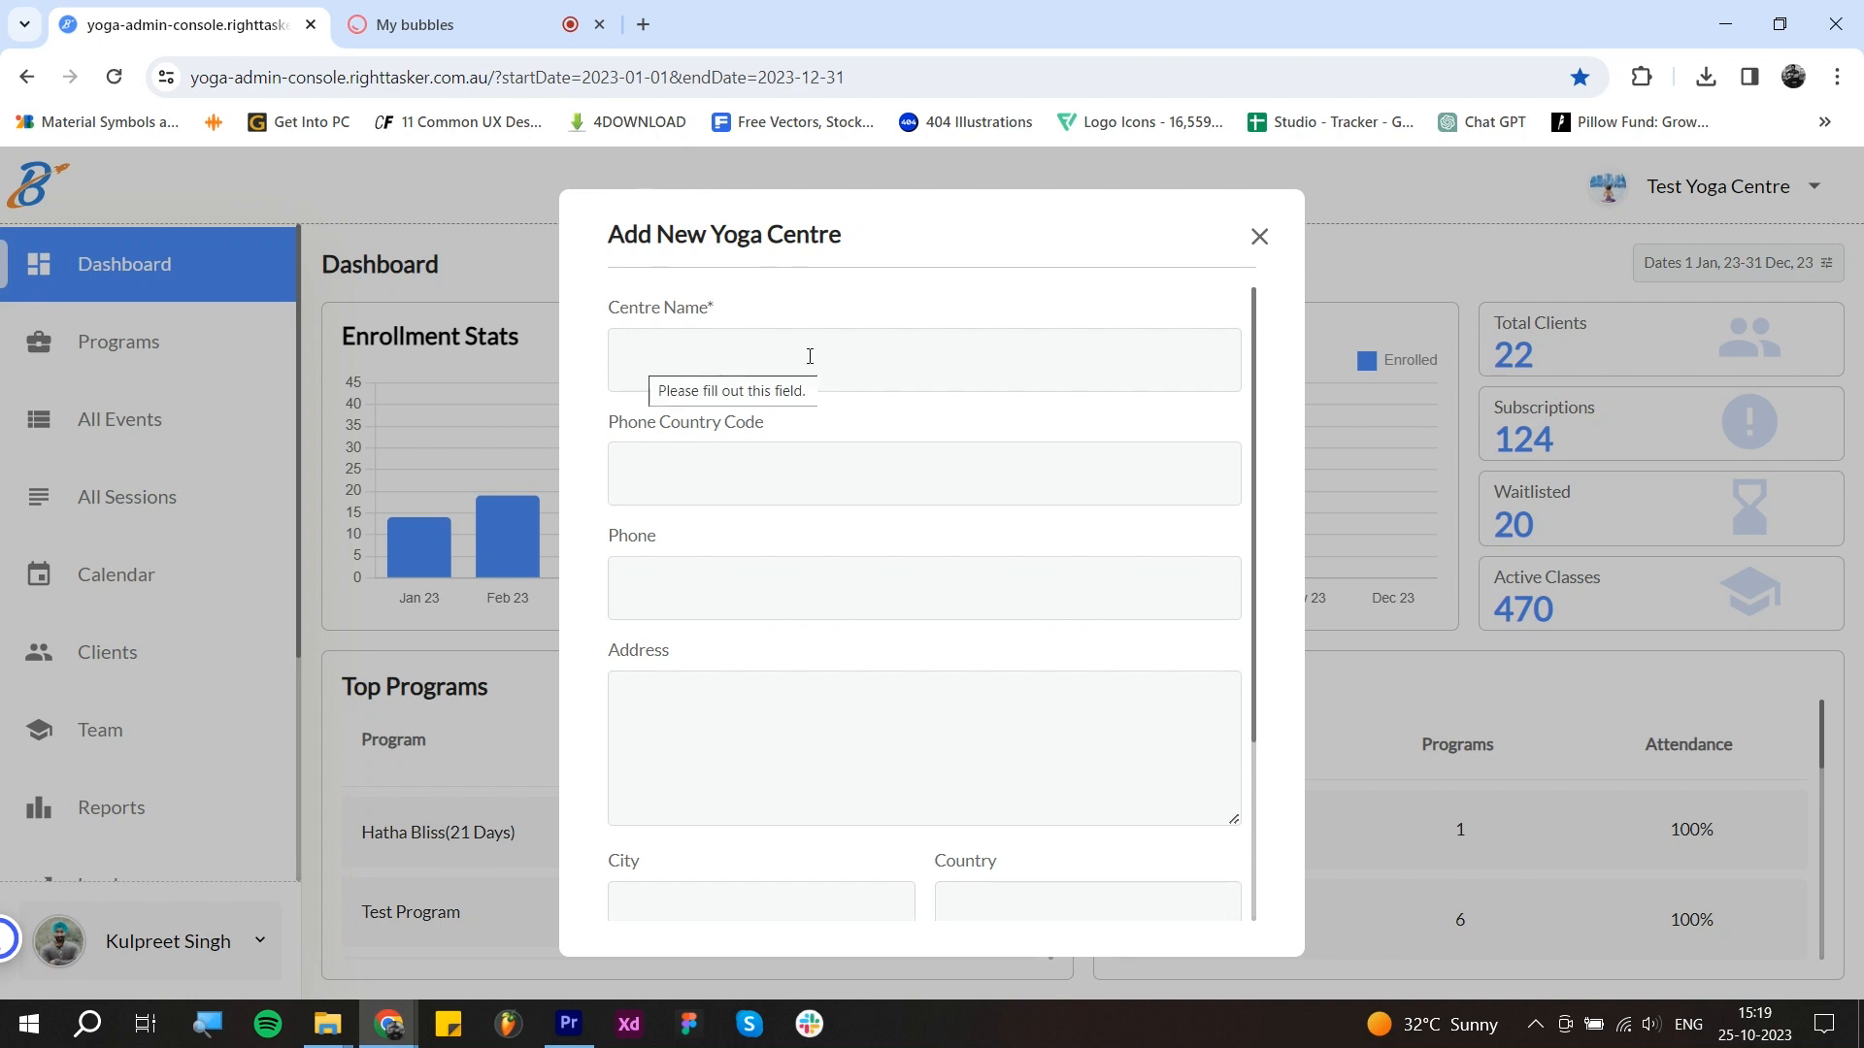
scroll(819, 528, "down", 1)
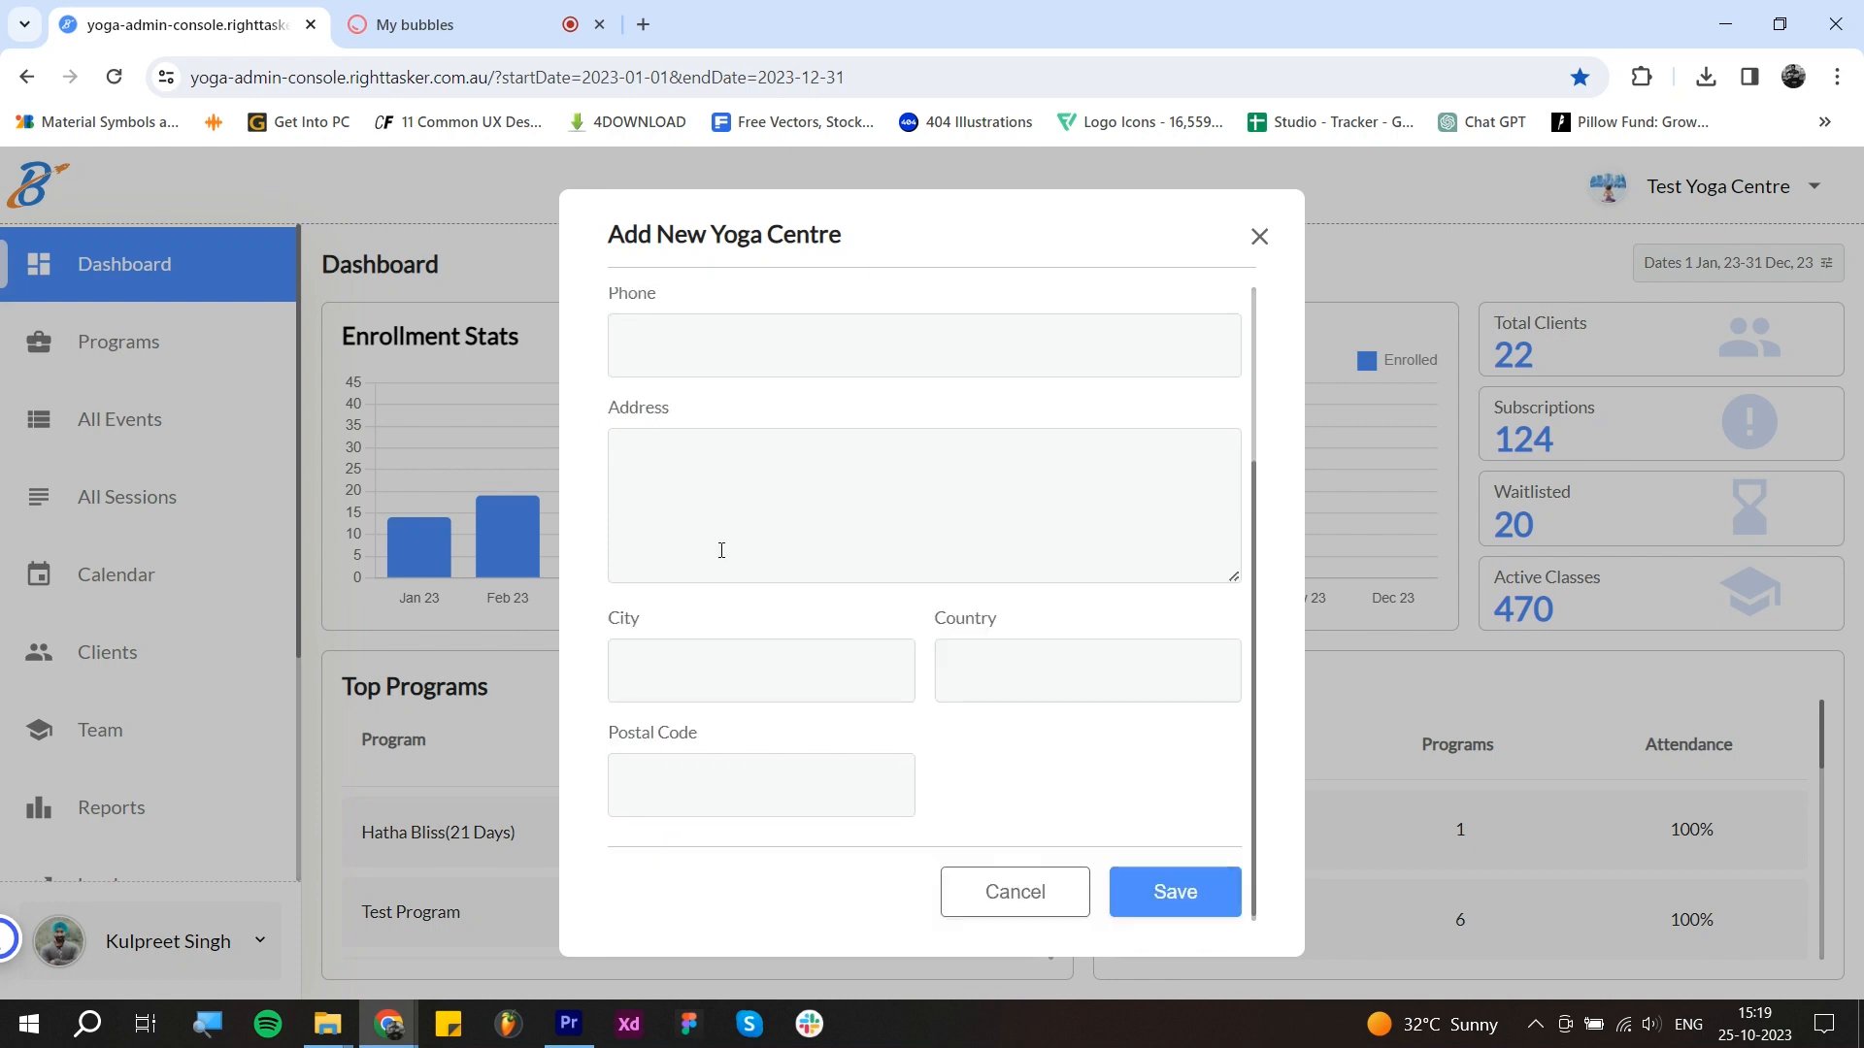
scroll(990, 619, "down", 1)
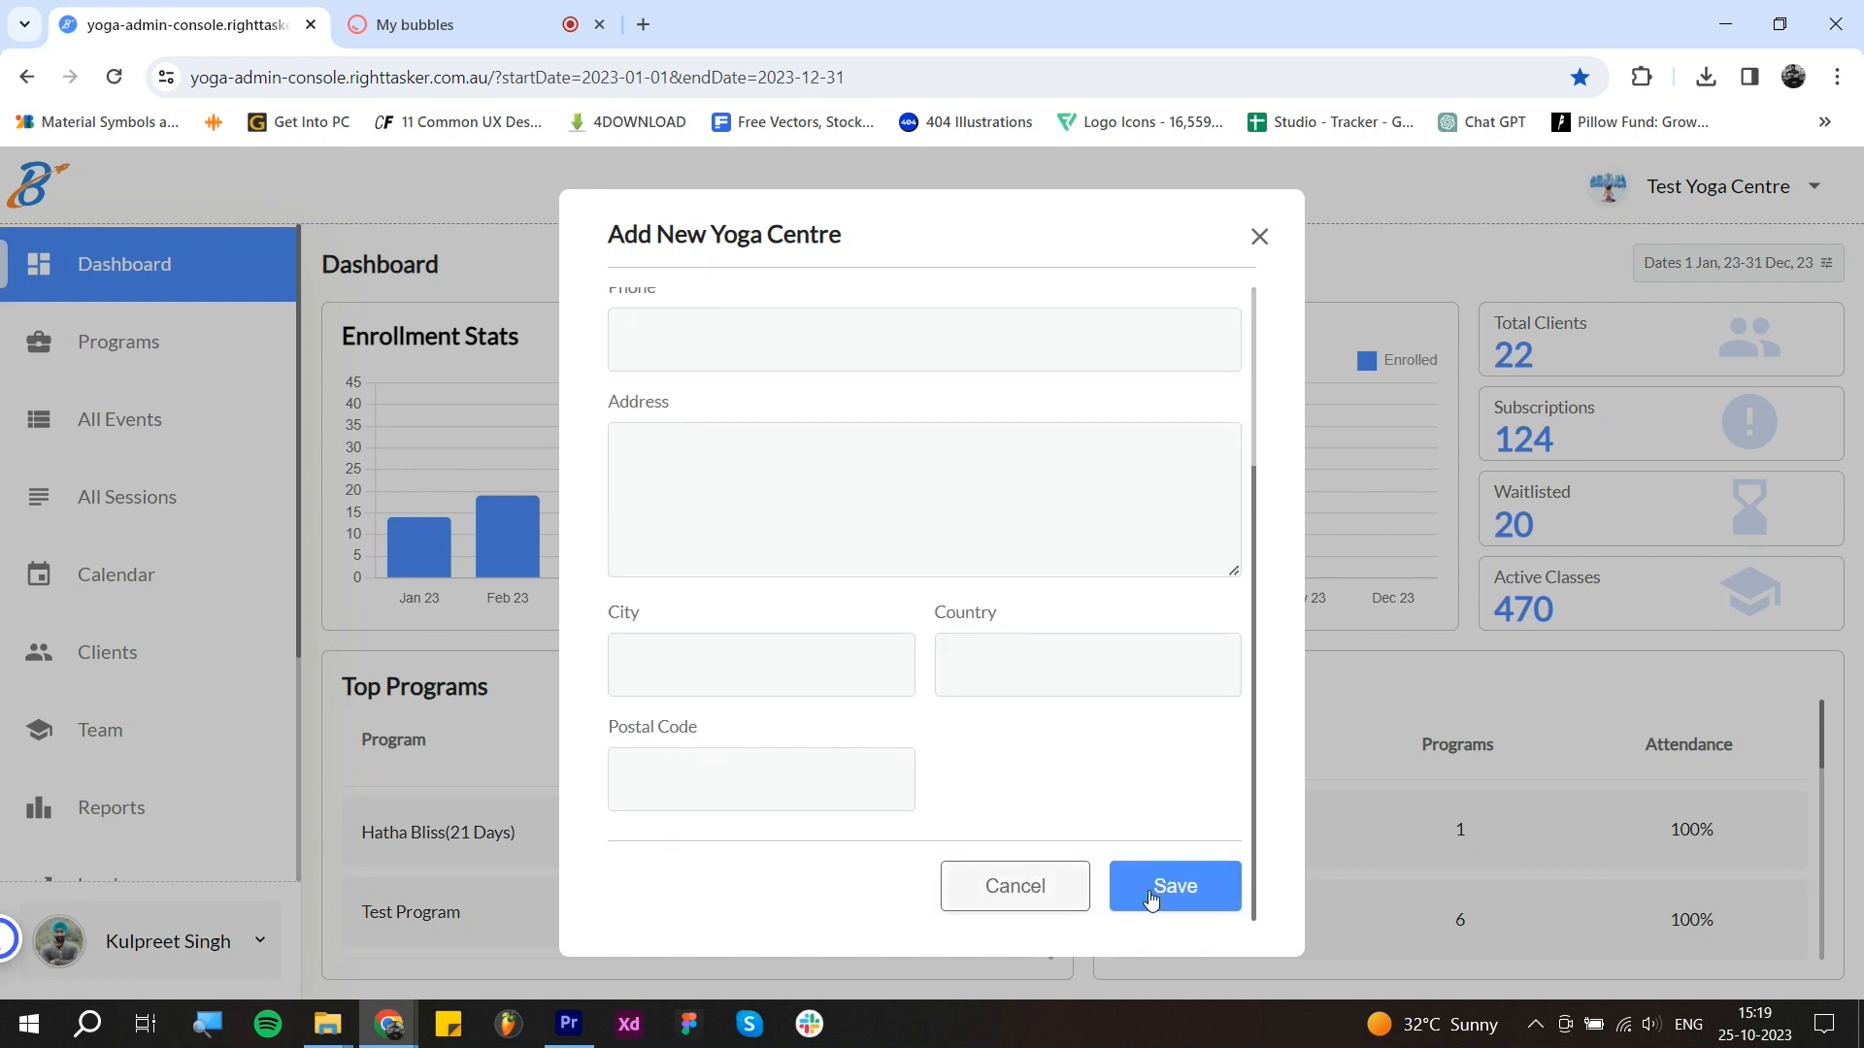
left_click(1030, 903)
Step: Look over the list of available yoga centres and close it without switching centre
left_click(1782, 192)
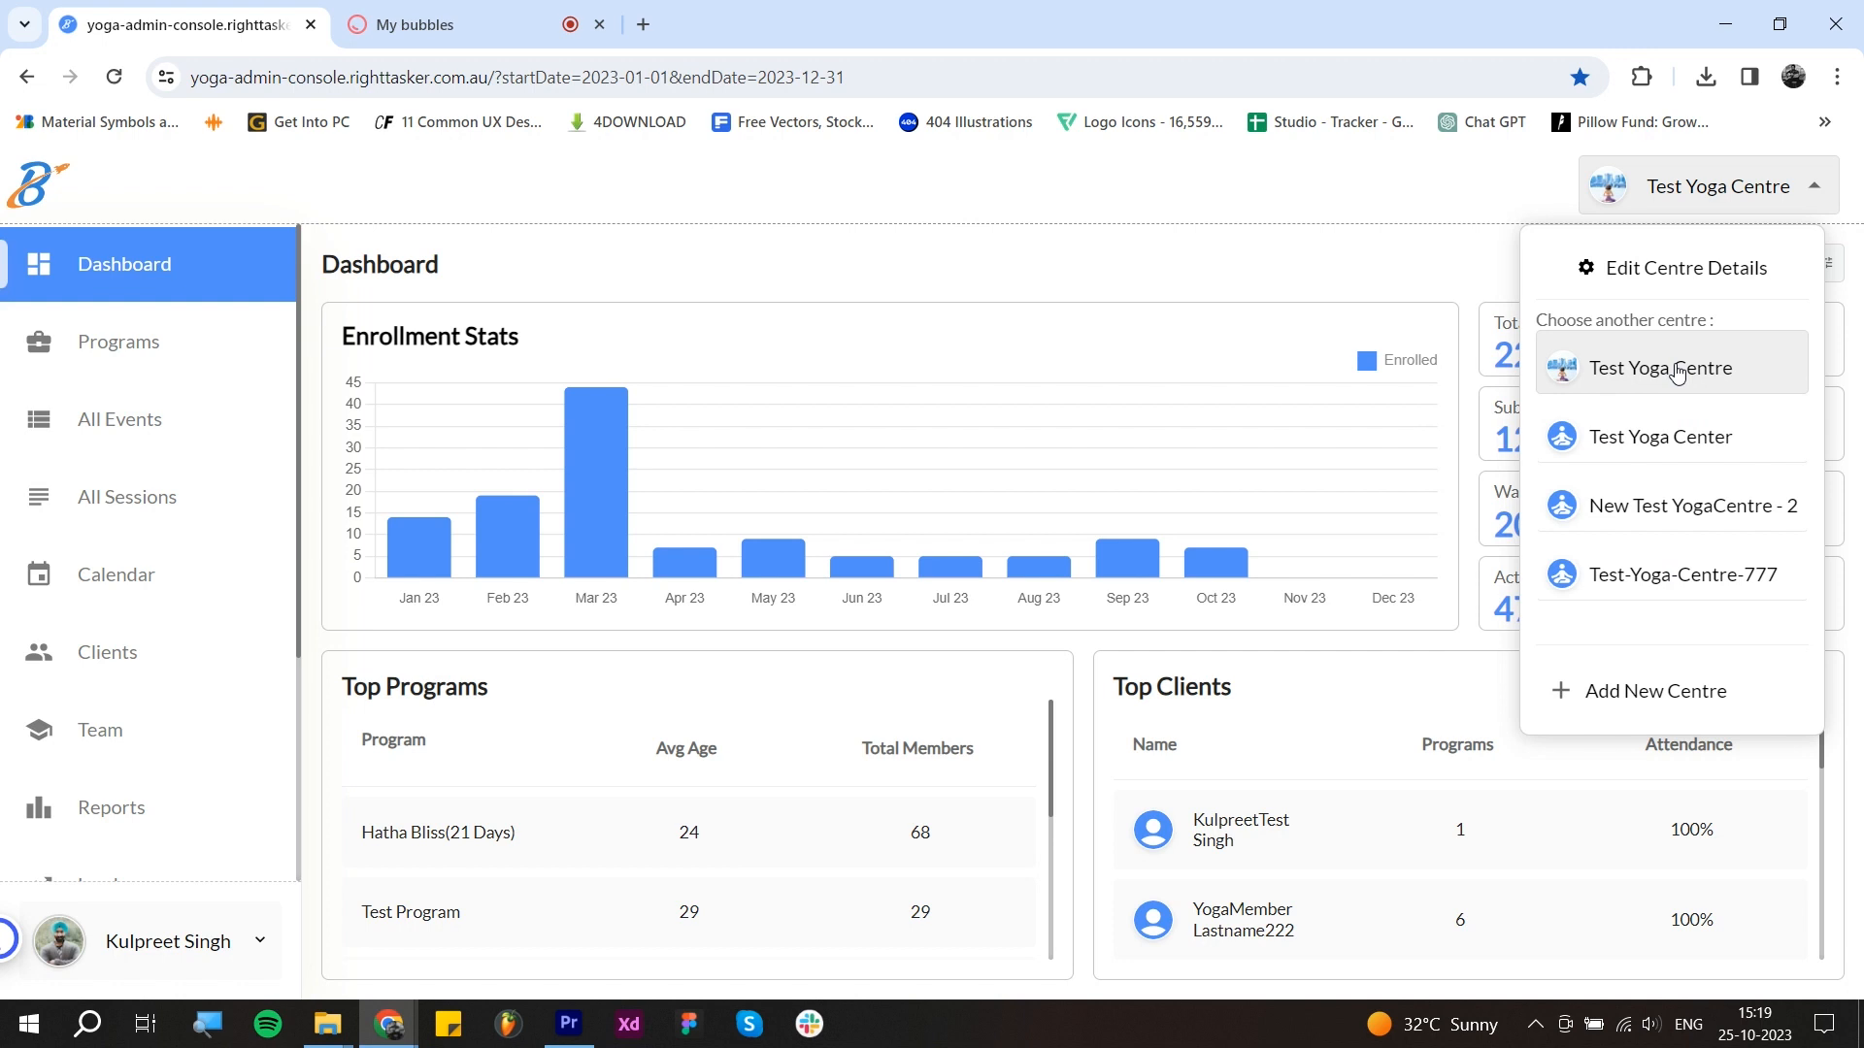
left_click(1464, 258)
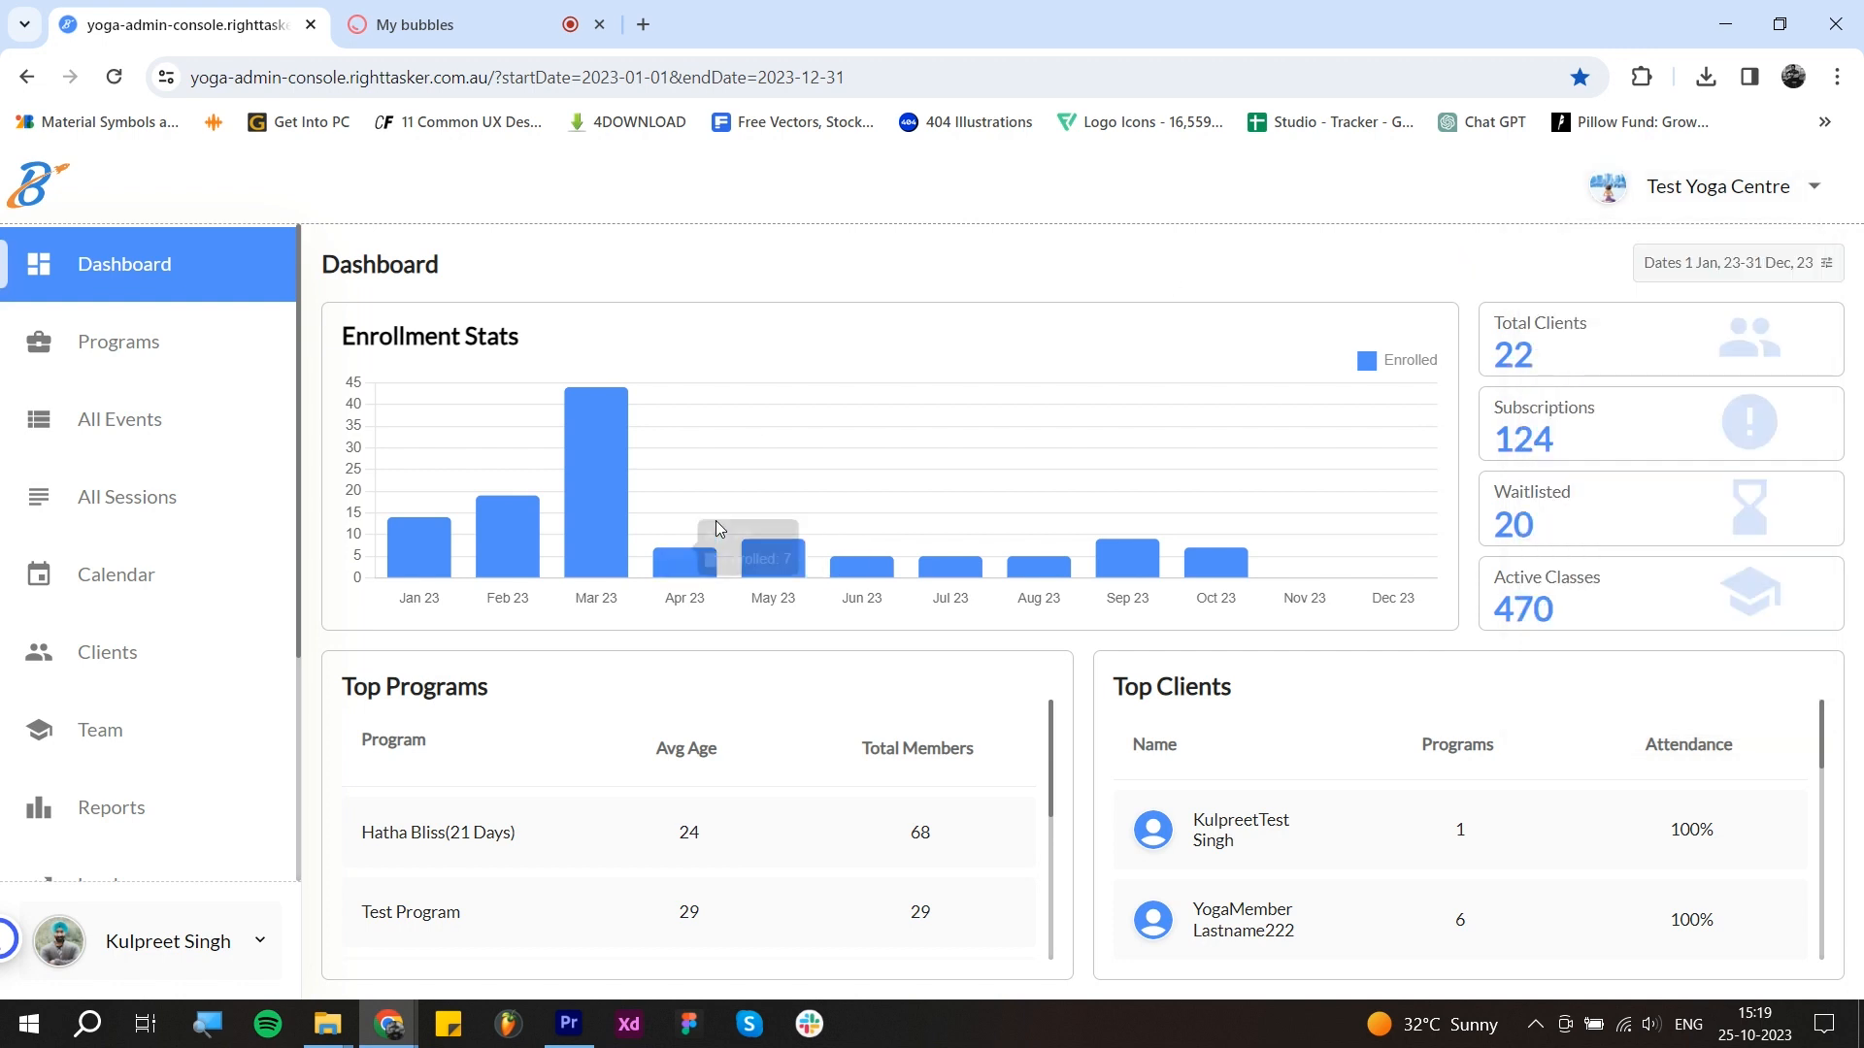